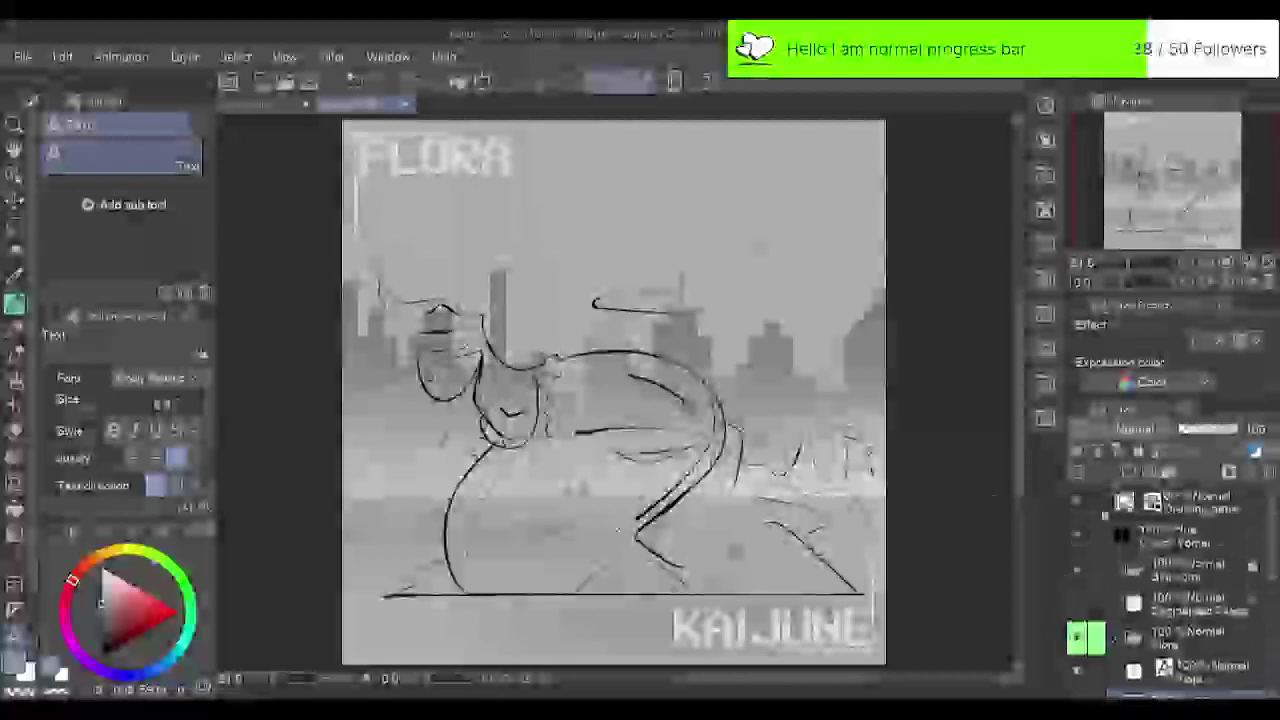
Hide the Drawing paper and Check Values layers and choose a light green drawing color with hue 106.
click(1078, 502)
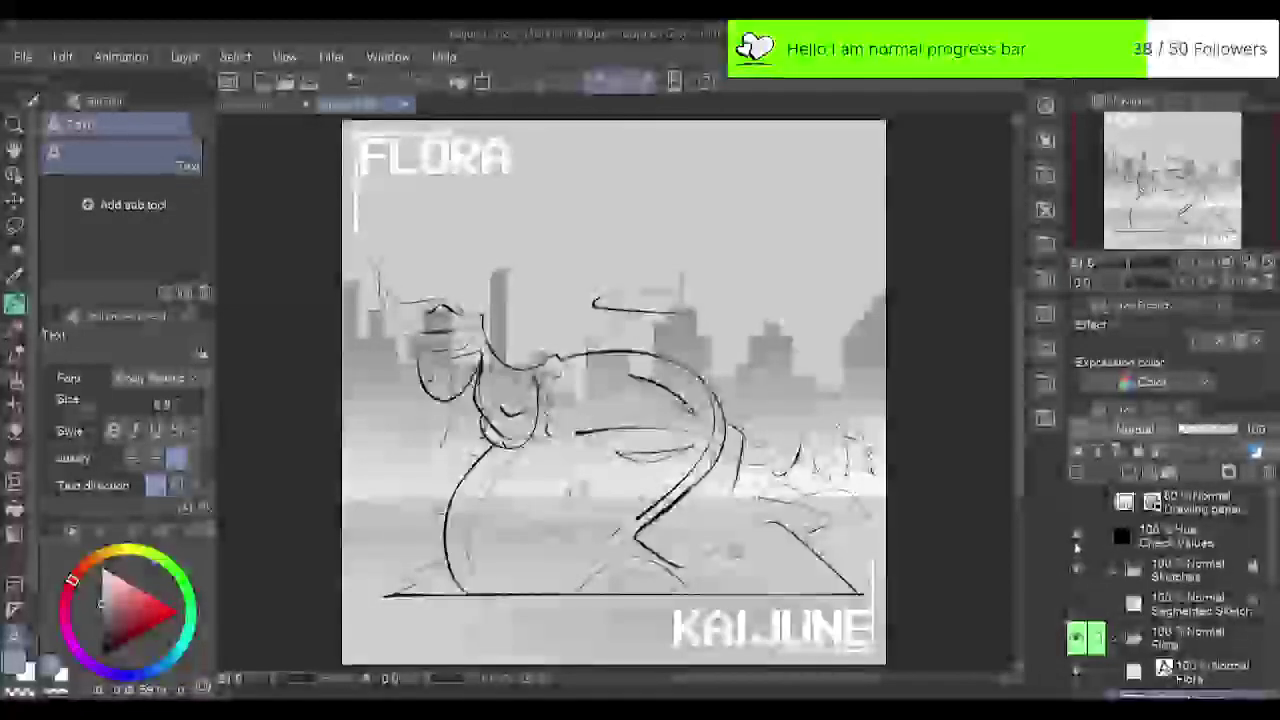
click(1076, 542)
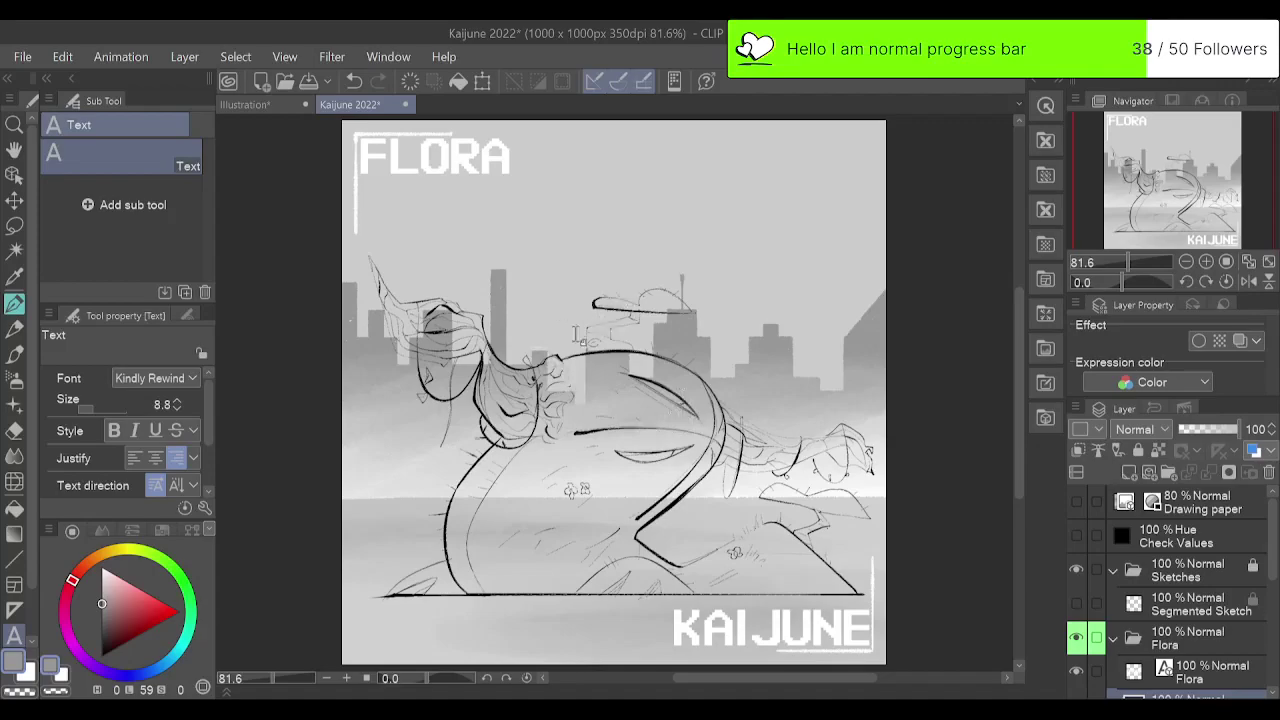
mouse_move(179, 582)
mouse_down()
mouse_move(173, 568)
mouse_move(131, 597)
mouse_up()
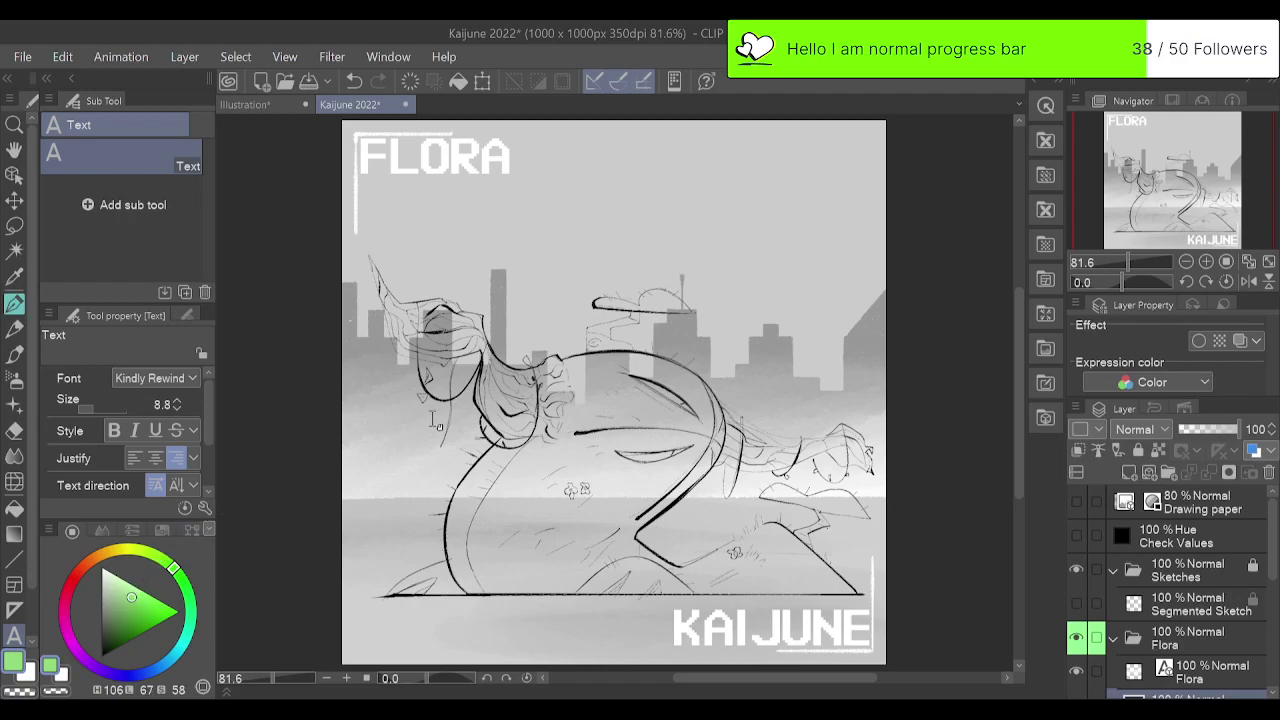
Try a green Noisy Ink Brush v2 stroke along the upper front of the creature's body.
key(p)
drag(487, 434, 438, 492)
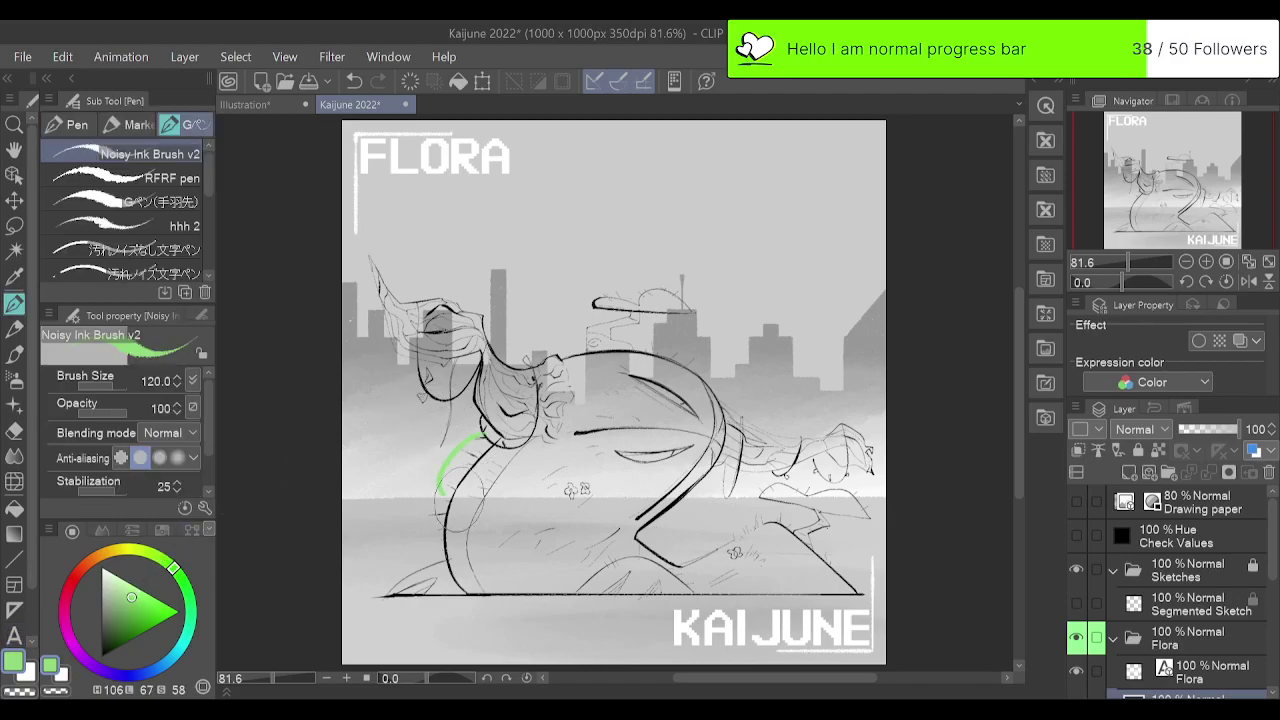
key(ctrl+z)
click(1204, 263)
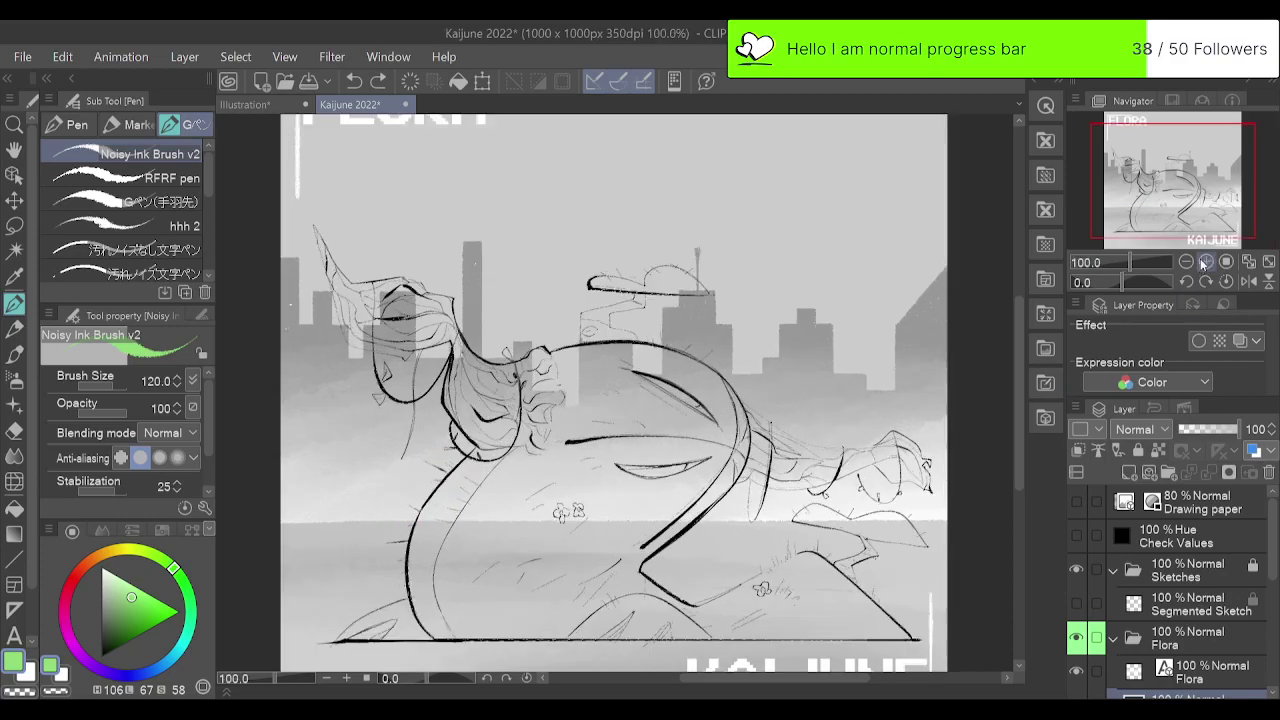
mouse_move(577, 458)
mouse_down()
mouse_move(550, 478)
mouse_move(540, 522)
mouse_move(608, 458)
mouse_up()
key(ctrl+z)
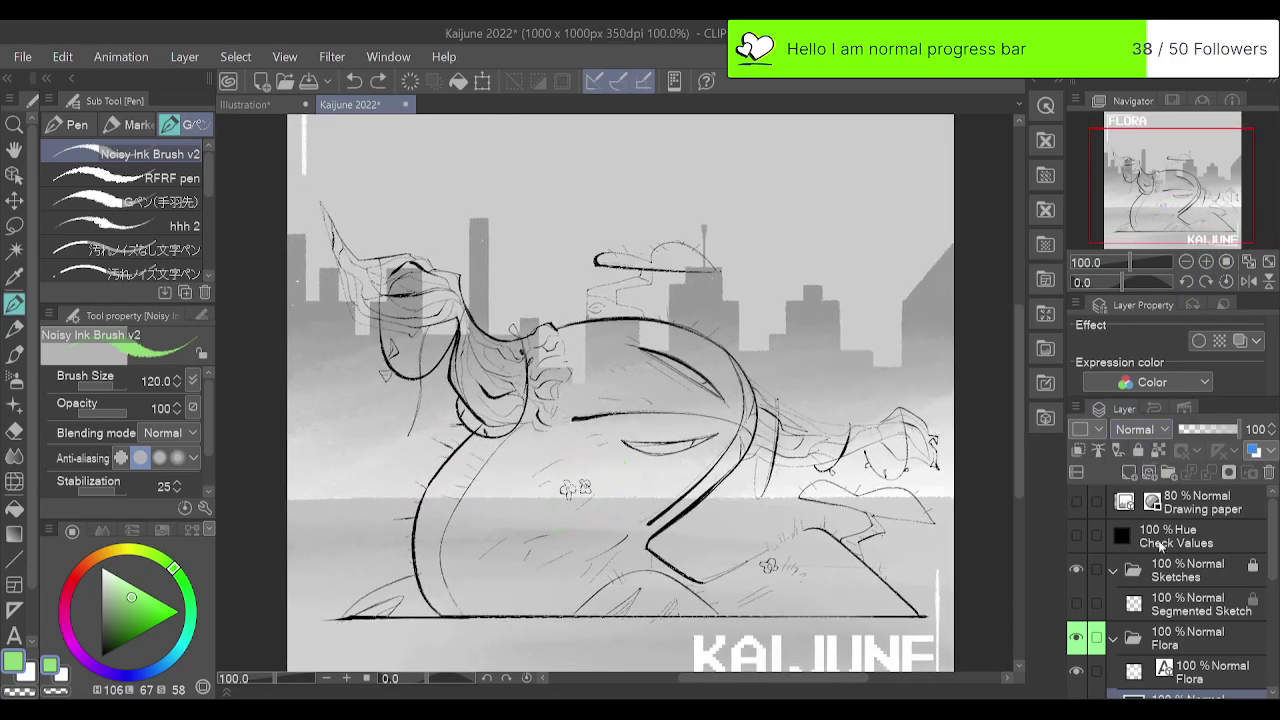
Unlock the Flora Sketch layer and lower its opacity to 45%, then make Layer 52 active.
scroll(1220, 620, down, 3)
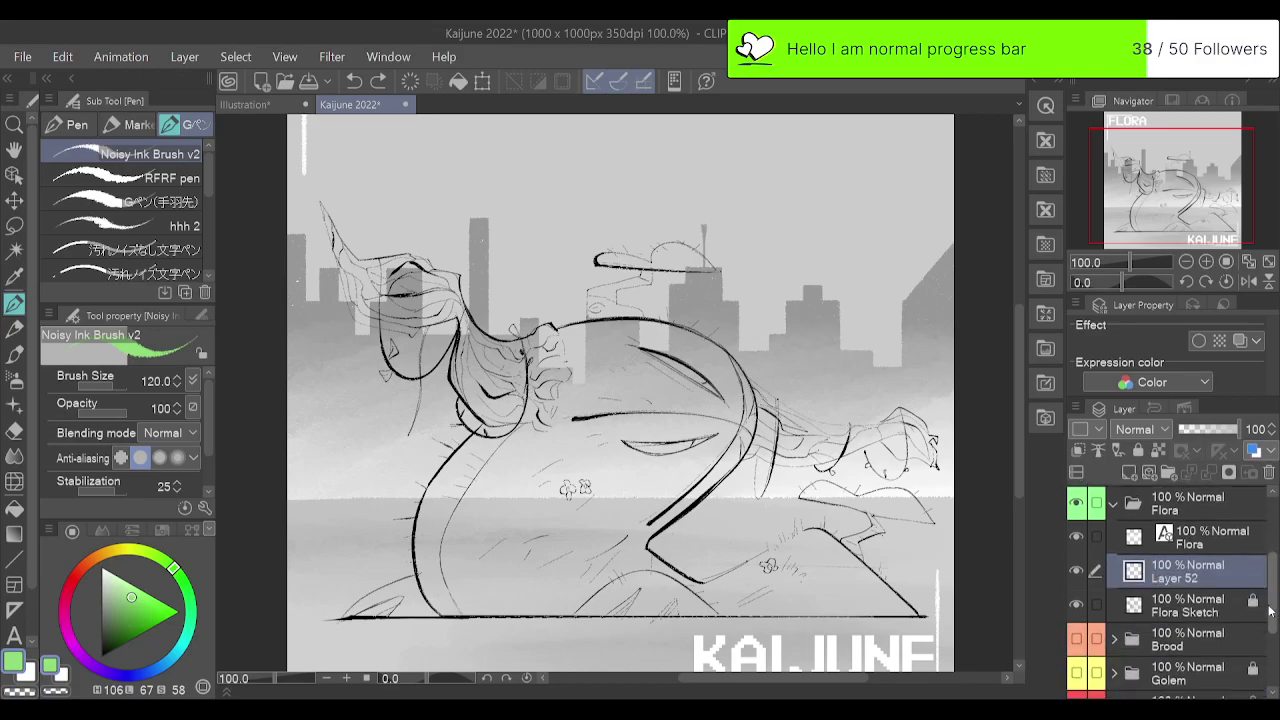
click(1222, 534)
click(1208, 604)
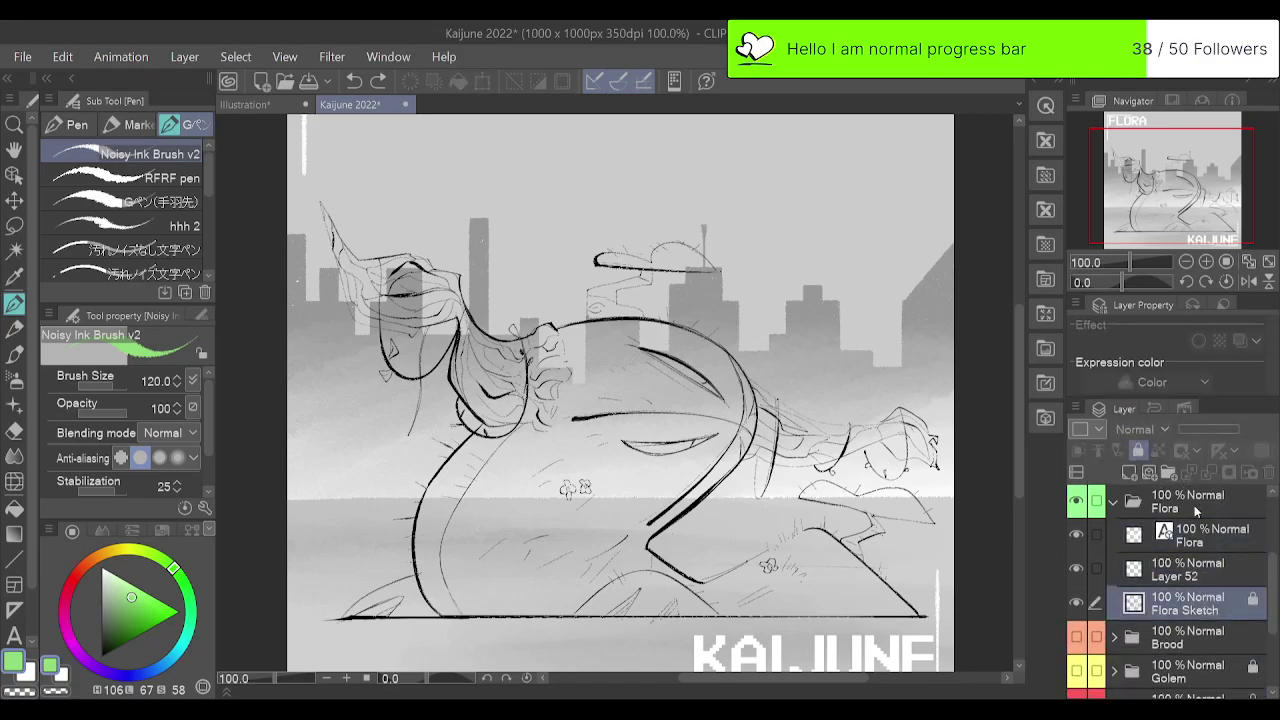
drag(1190, 430, 1206, 429)
click(1203, 570)
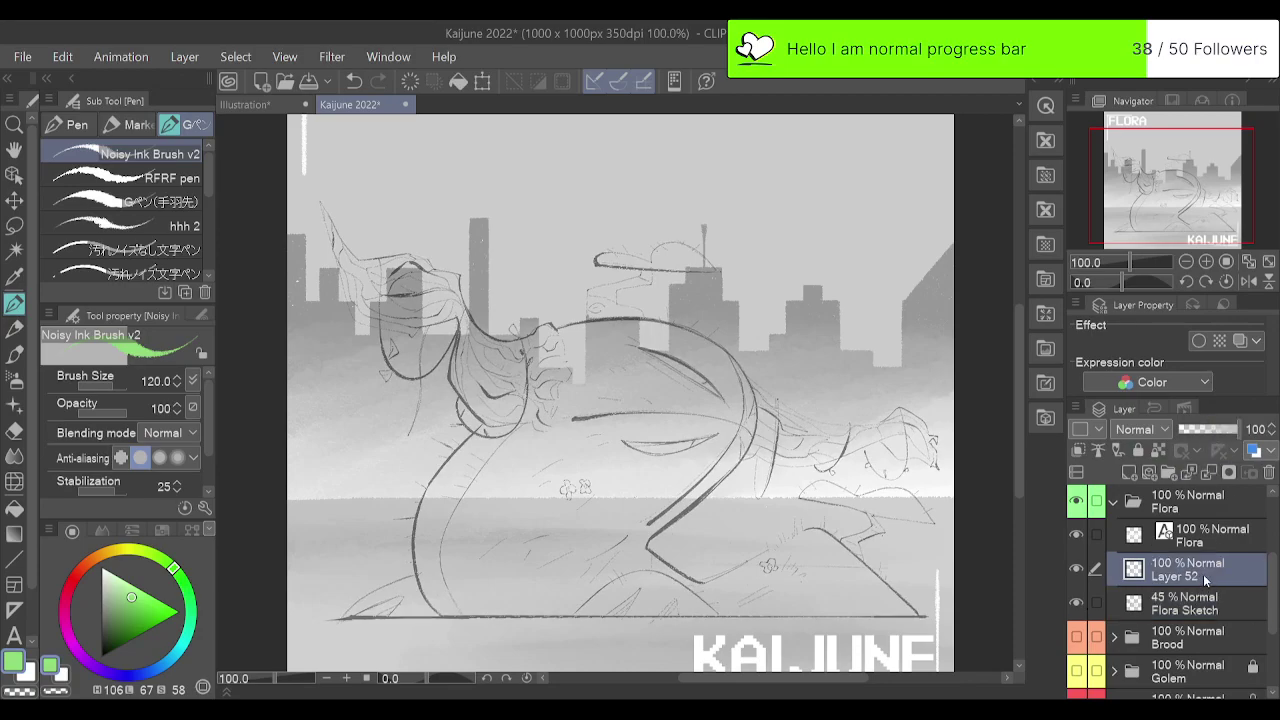
Try short green pen strokes over the sketched front edge of the body just below the neck.
drag(498, 423, 430, 508)
key(ctrl+z)
drag(485, 430, 424, 494)
key(ctrl+z)
Shift the green drawing color to saturation 62 and luminosity 58, testing it with a pen stroke.
drag(133, 598, 143, 601)
drag(465, 440, 422, 494)
key(ctrl+z)
click(147, 597)
drag(147, 597, 135, 601)
Try outlining the front of the body from the neck with short green freehand strokes.
drag(485, 423, 421, 491)
key(ctrl+z)
mouse_move(487, 422)
mouse_down()
mouse_move(425, 501)
mouse_move(456, 460)
mouse_move(428, 488)
mouse_up()
key(ctrl+z)
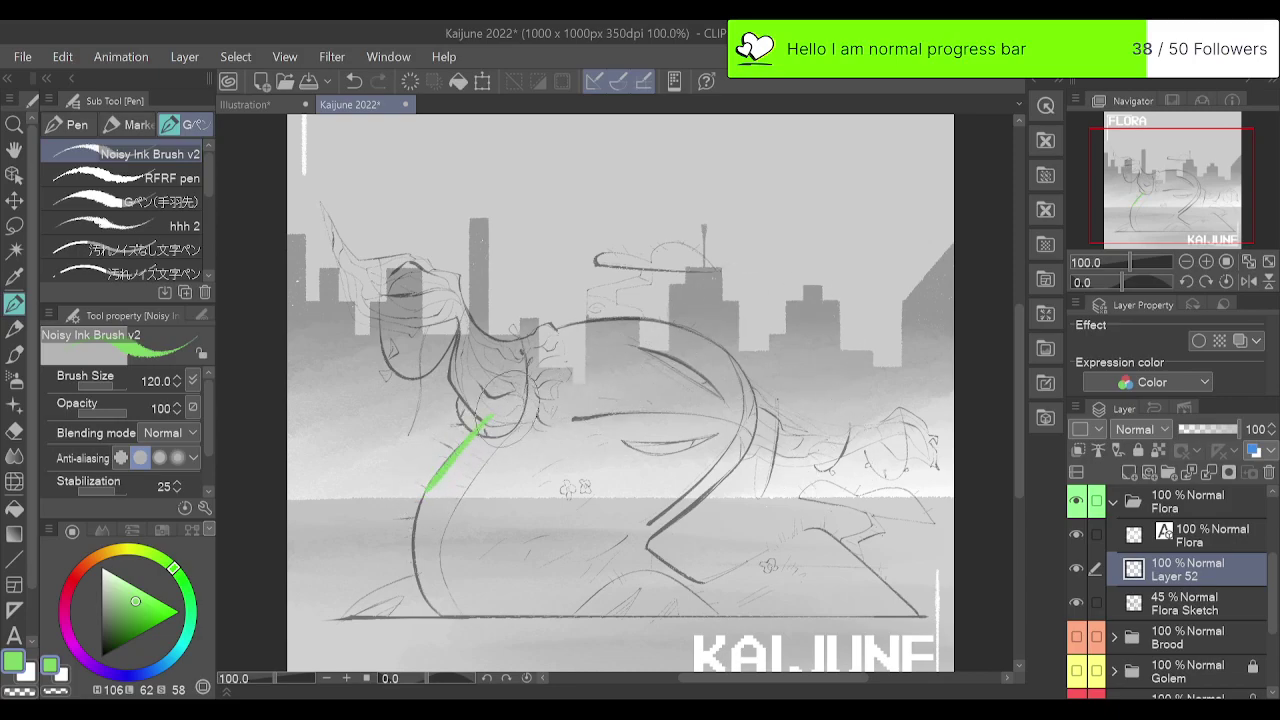
key(ctrl+z)
drag(433, 486, 532, 352)
key(ctrl+z)
Try outlining the body with one long freehand curve from the top of the back down the front.
mouse_move(622, 316)
mouse_down()
mouse_move(510, 376)
mouse_move(430, 495)
mouse_up()
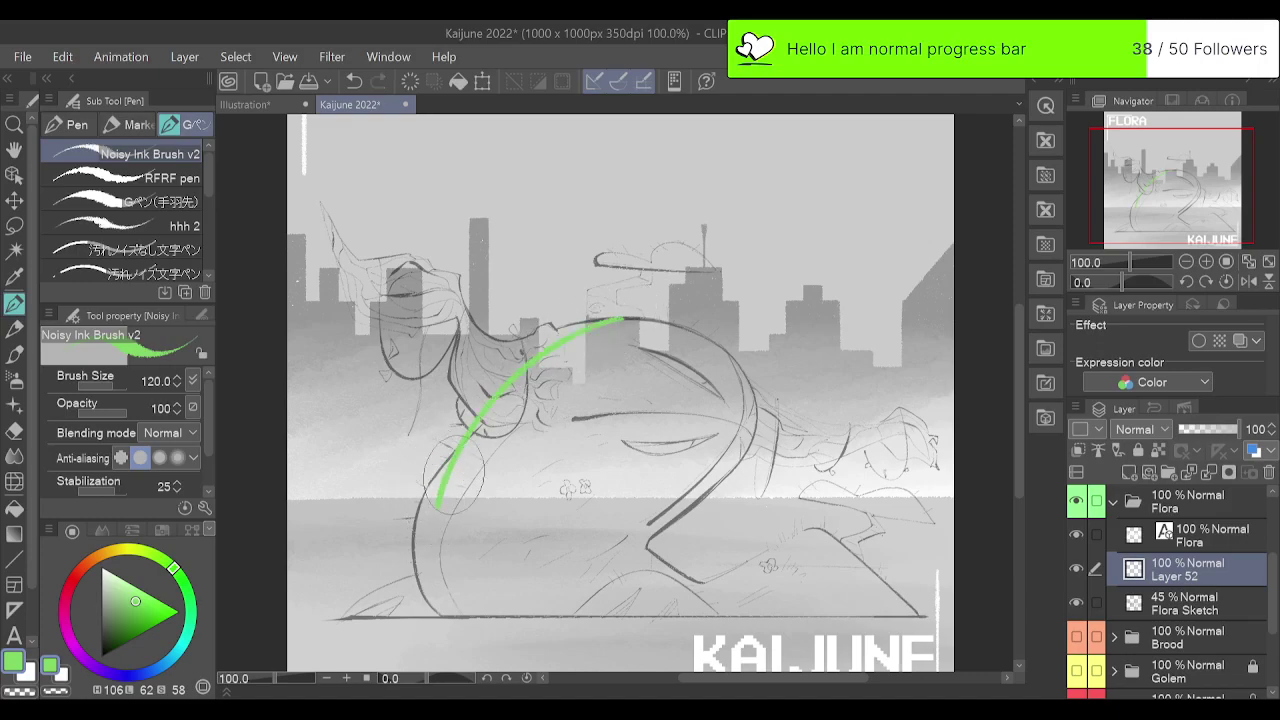
key(ctrl+z)
mouse_move(622, 318)
mouse_down()
mouse_move(540, 332)
mouse_move(435, 450)
mouse_up()
key(ctrl+z)
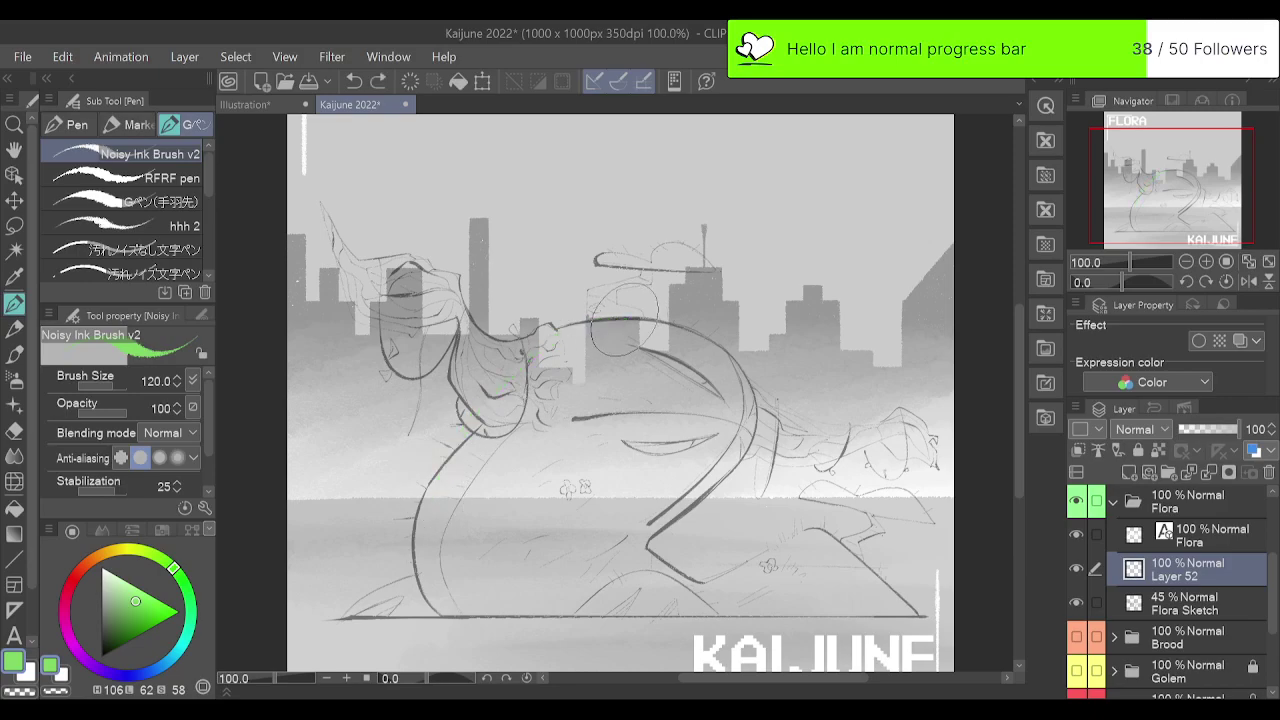
mouse_move(626, 318)
mouse_down()
mouse_move(554, 336)
mouse_move(457, 428)
mouse_move(410, 500)
mouse_up()
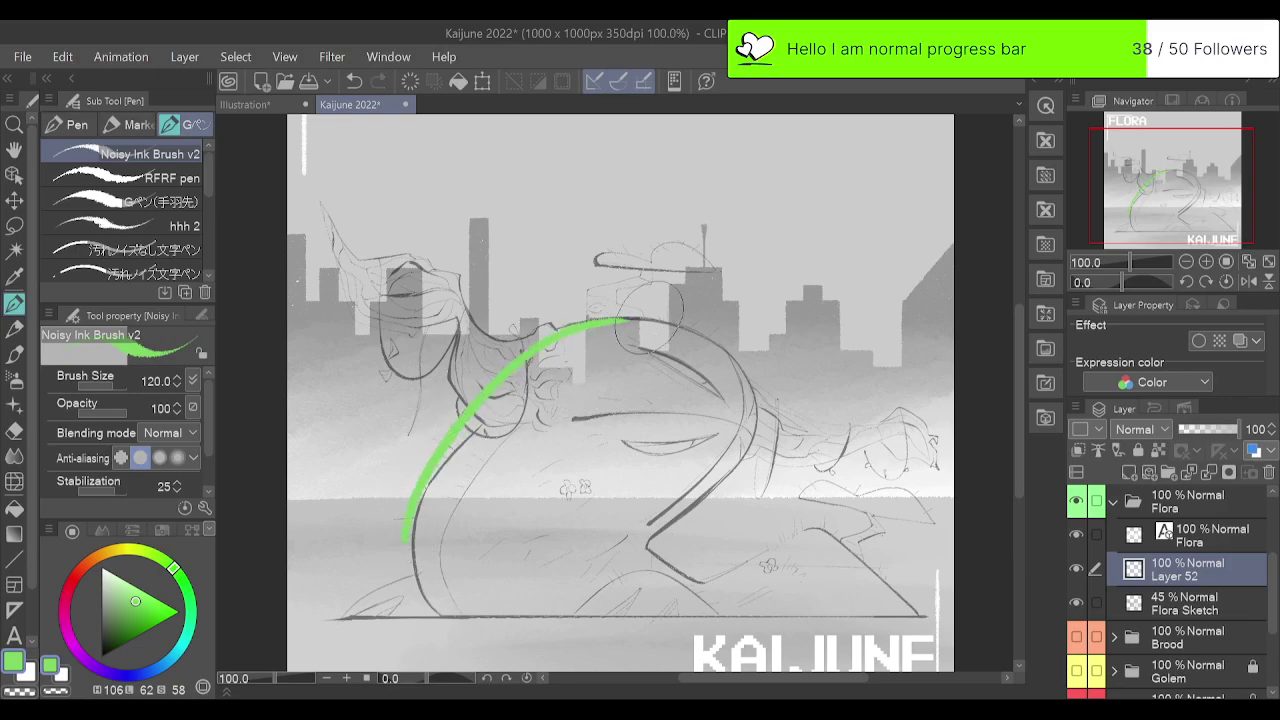
key(ctrl+z)
mouse_move(634, 320)
mouse_down()
mouse_move(563, 337)
mouse_move(428, 500)
mouse_move(418, 548)
mouse_up()
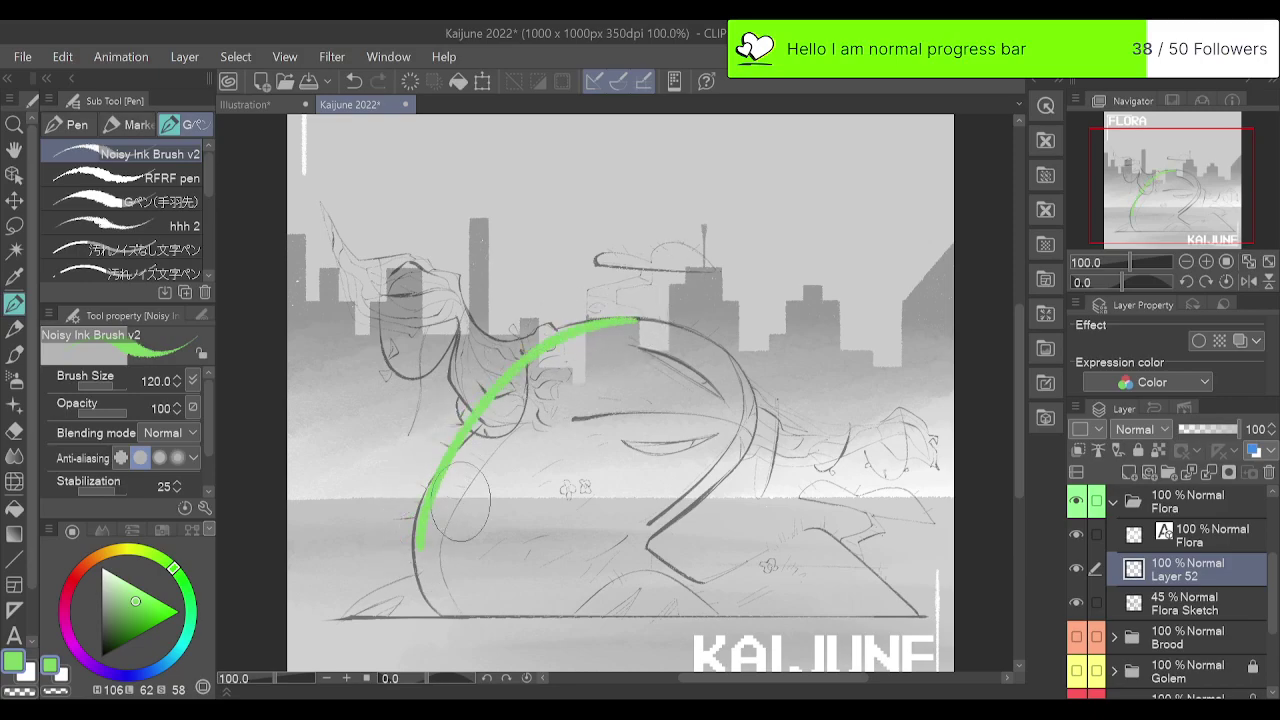
key(ctrl+z)
Try tracing the upper back and front of the body with connected thick straight lines down to the ground.
key(u)
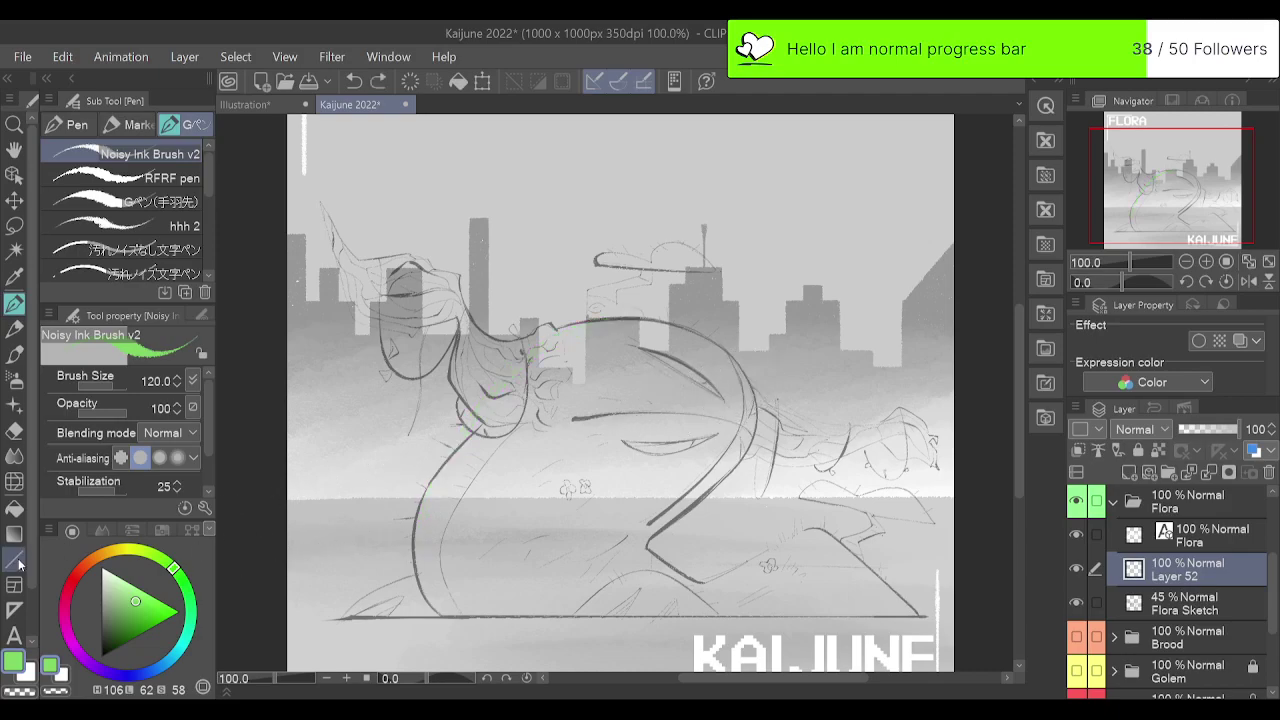
mouse_move(636, 321)
mouse_down()
mouse_move(520, 345)
mouse_move(551, 326)
mouse_move(423, 471)
mouse_move(406, 543)
mouse_move(430, 612)
mouse_up()
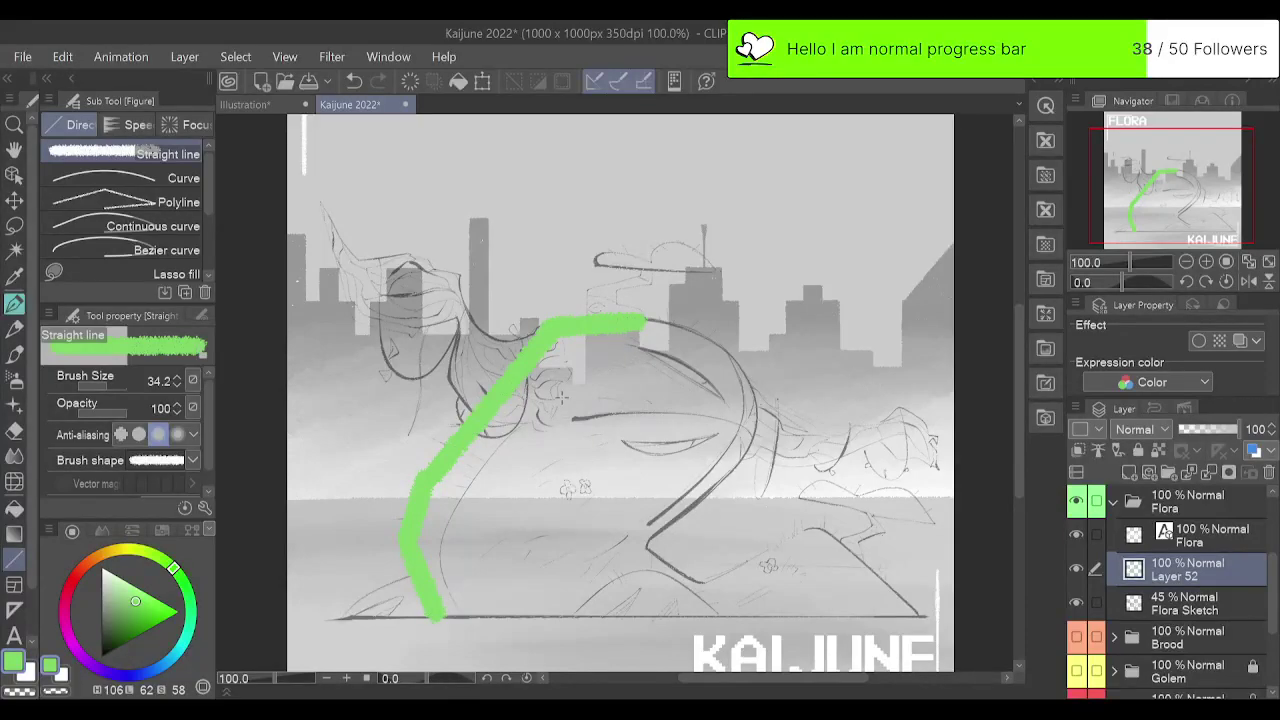
key(ctrl+z)
key(ctrl+z)
key(ctrl+z)
key(ctrl+z)
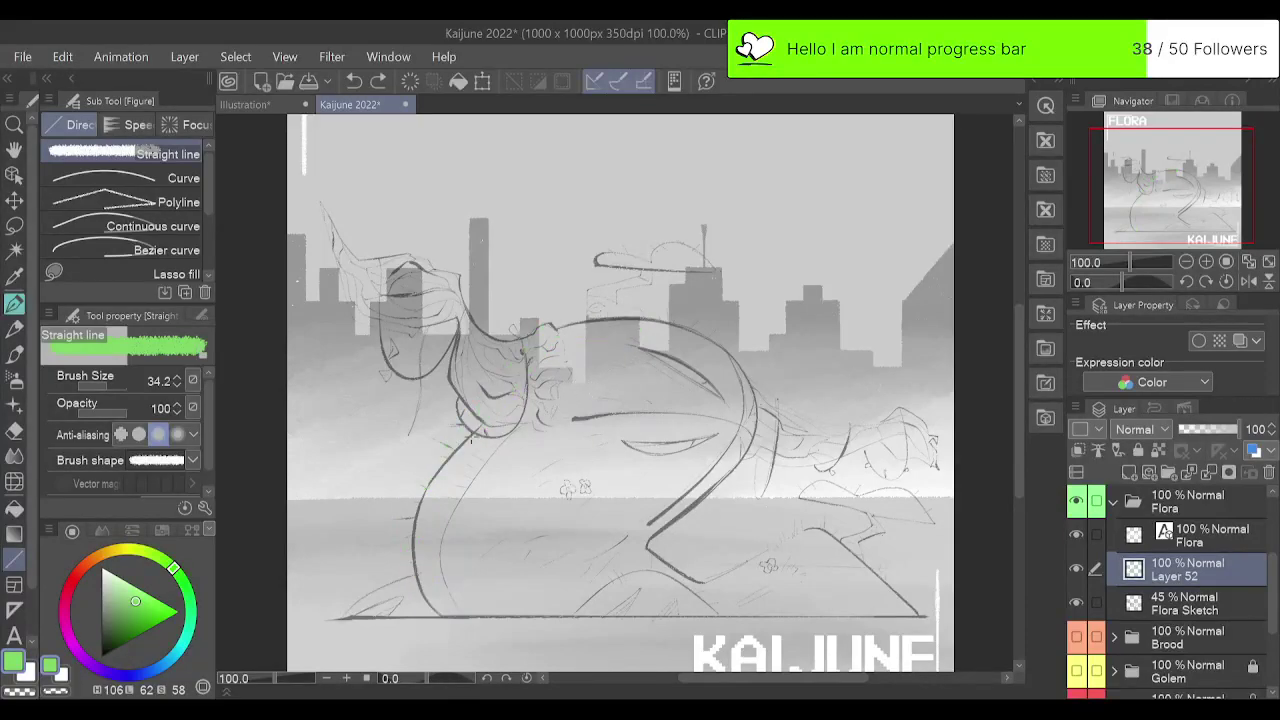
Set the straight line's brush size to 20 with weaker anti-aliasing and trace the body's front from the upper back to the ground.
click(176, 386)
click(176, 381)
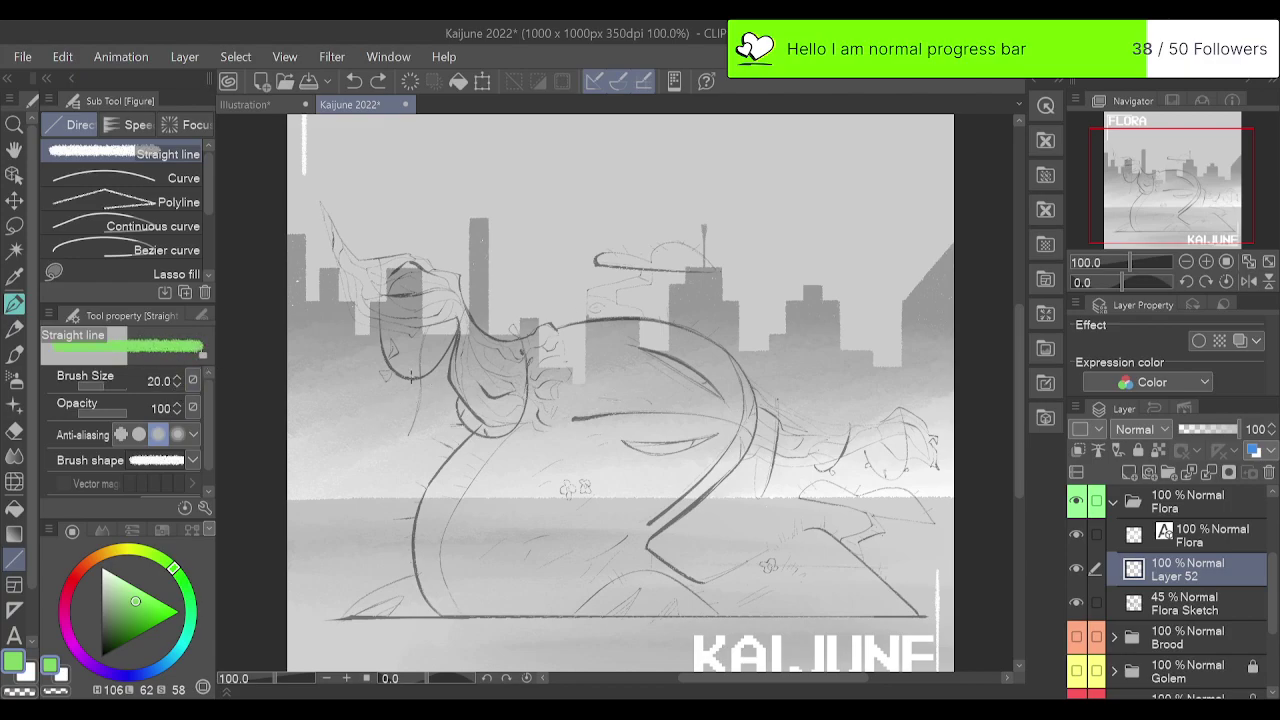
click(140, 434)
mouse_move(596, 320)
mouse_down()
mouse_move(540, 343)
mouse_move(553, 335)
mouse_move(493, 386)
mouse_move(426, 485)
mouse_move(410, 552)
mouse_move(443, 614)
mouse_up()
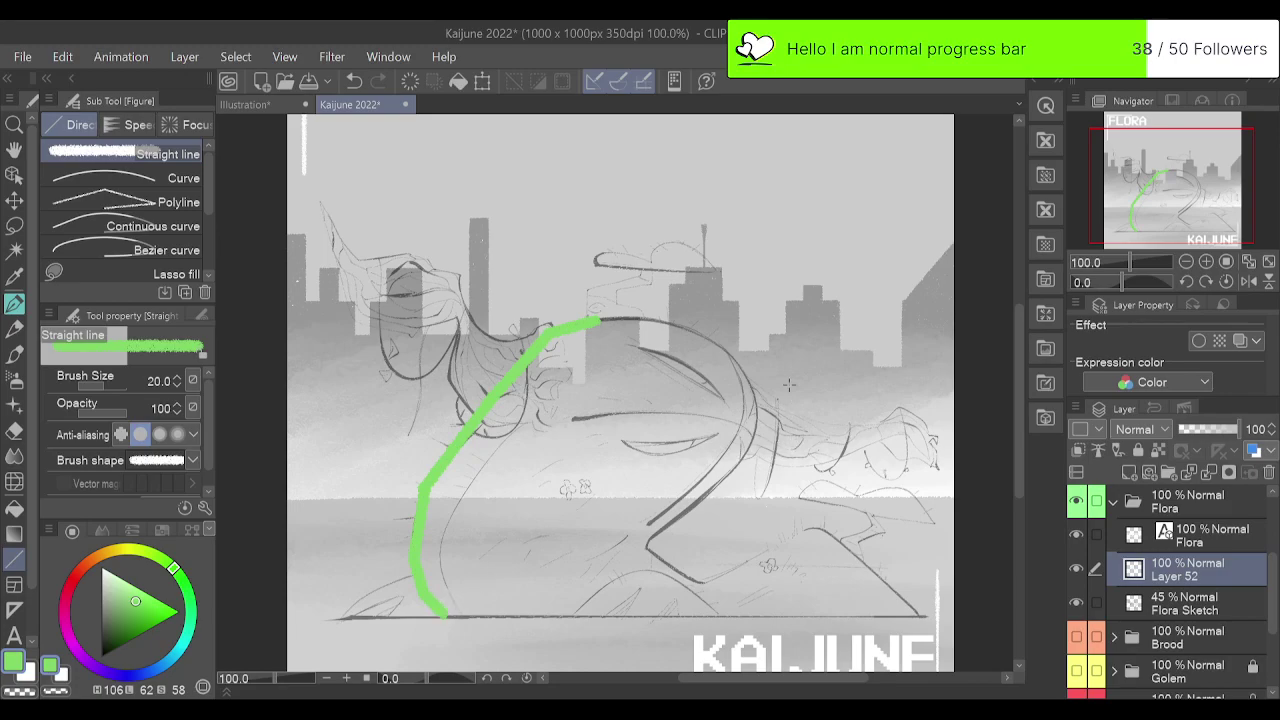
Continue the straight-line outline around the back, the inner fold and the rear limb, closing it along the ground line.
drag(599, 321, 660, 531)
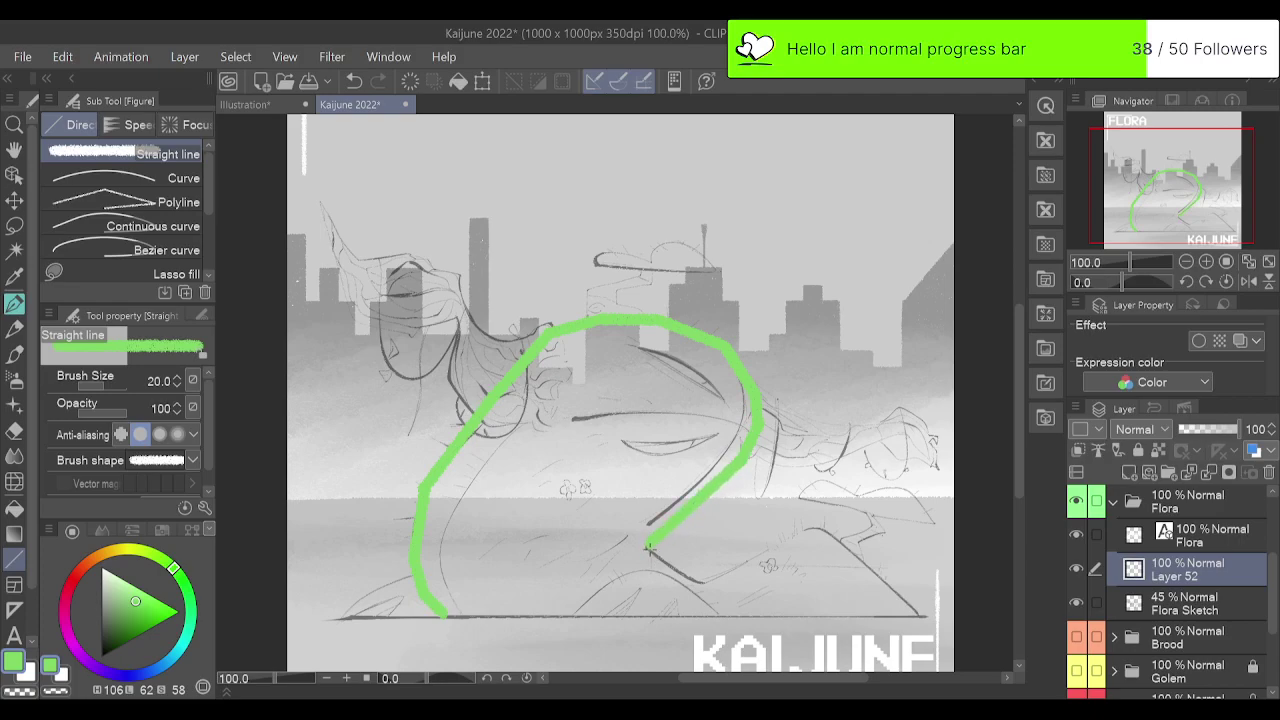
drag(648, 547, 815, 530)
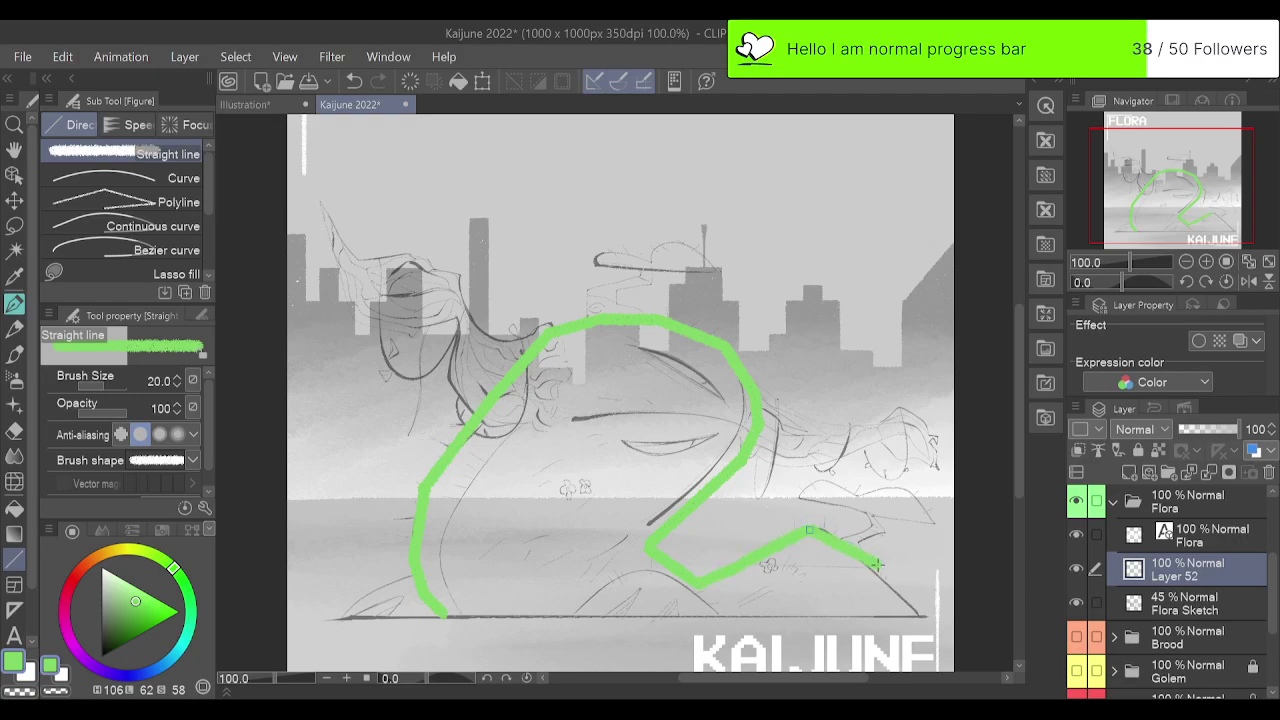
drag(820, 530, 924, 614)
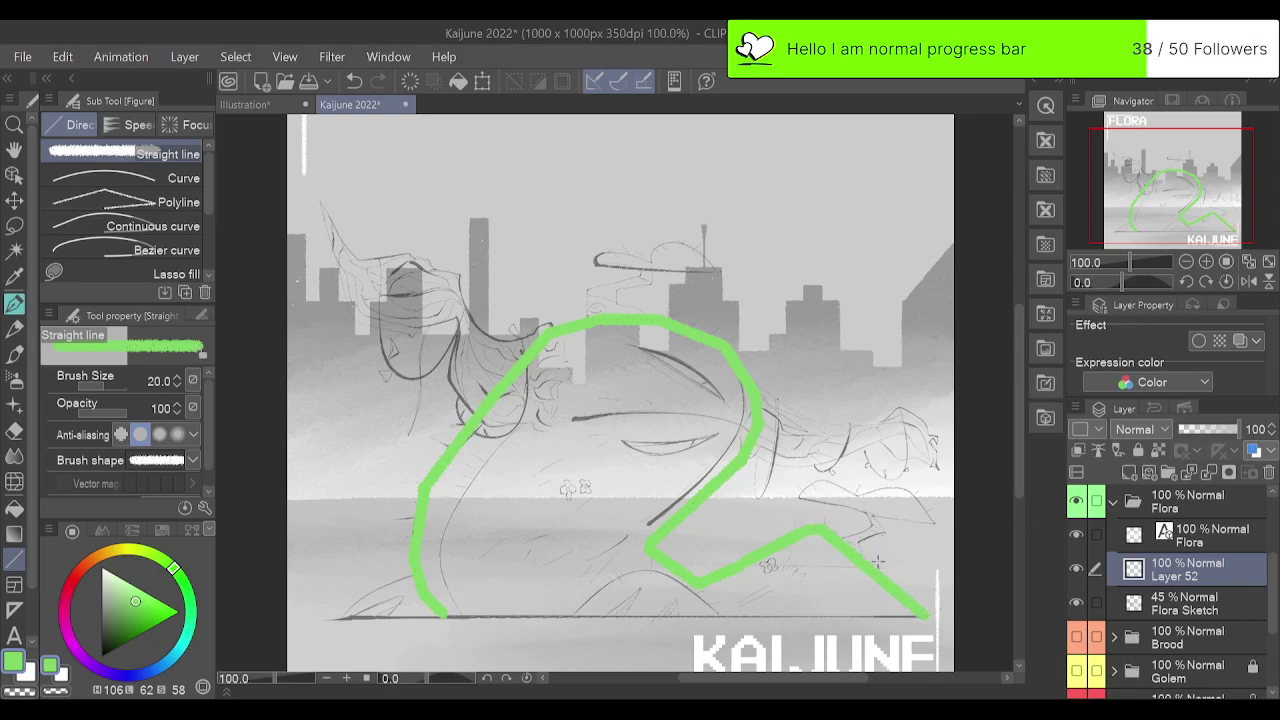
drag(441, 614, 926, 614)
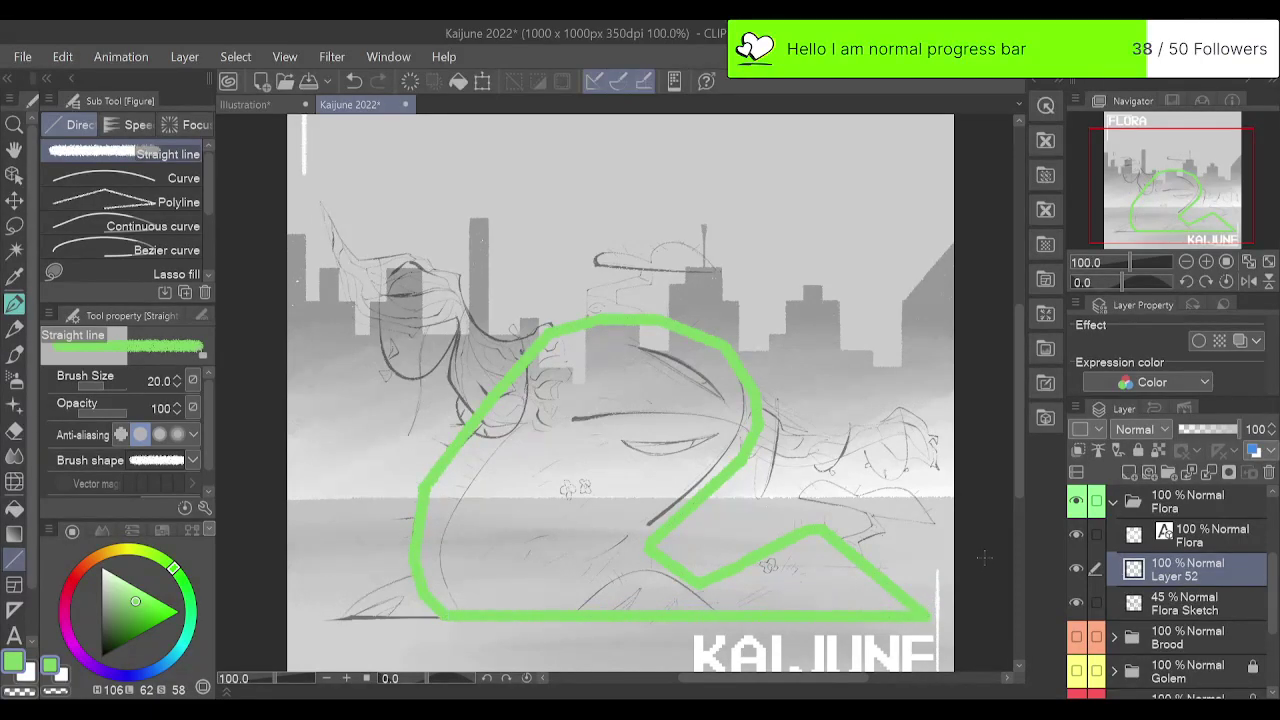
Fill the closed body outline on Layer 52 with the same light green.
key(g)
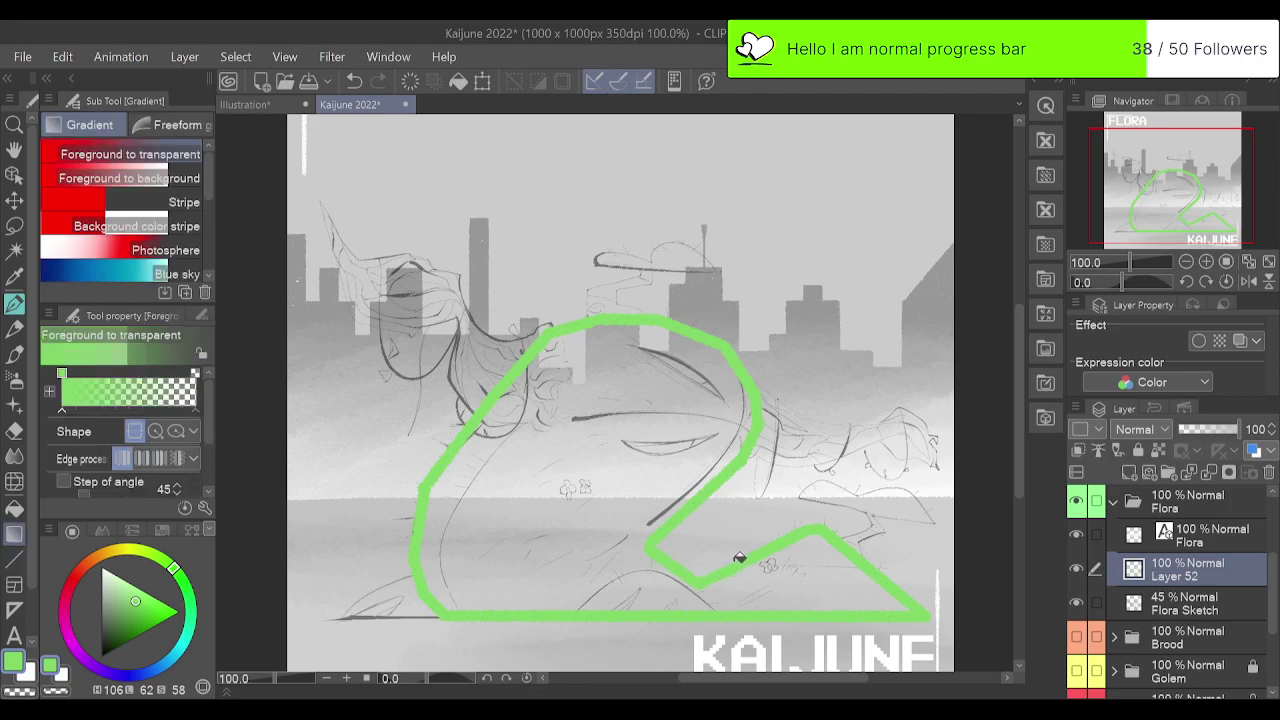
key(g)
click(790, 577)
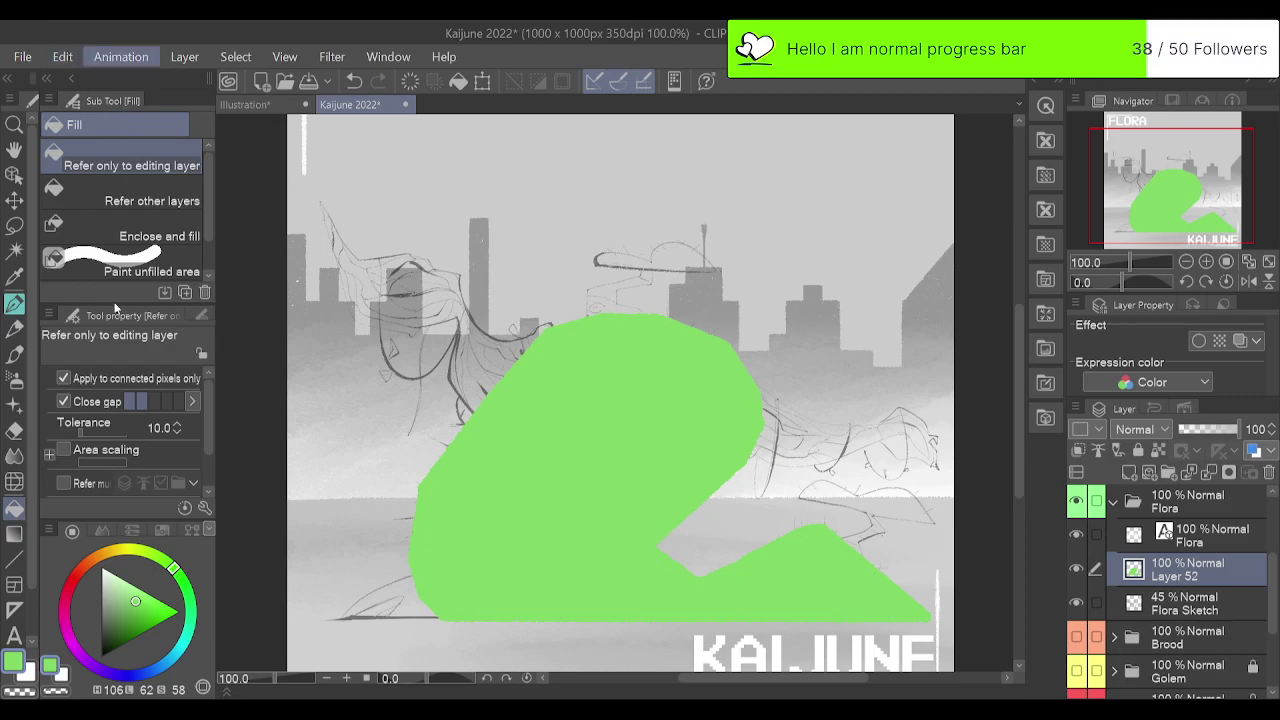
Adjust the body fill's color to a darker, muted green and sample that green as the drawing color.
click(494, 478)
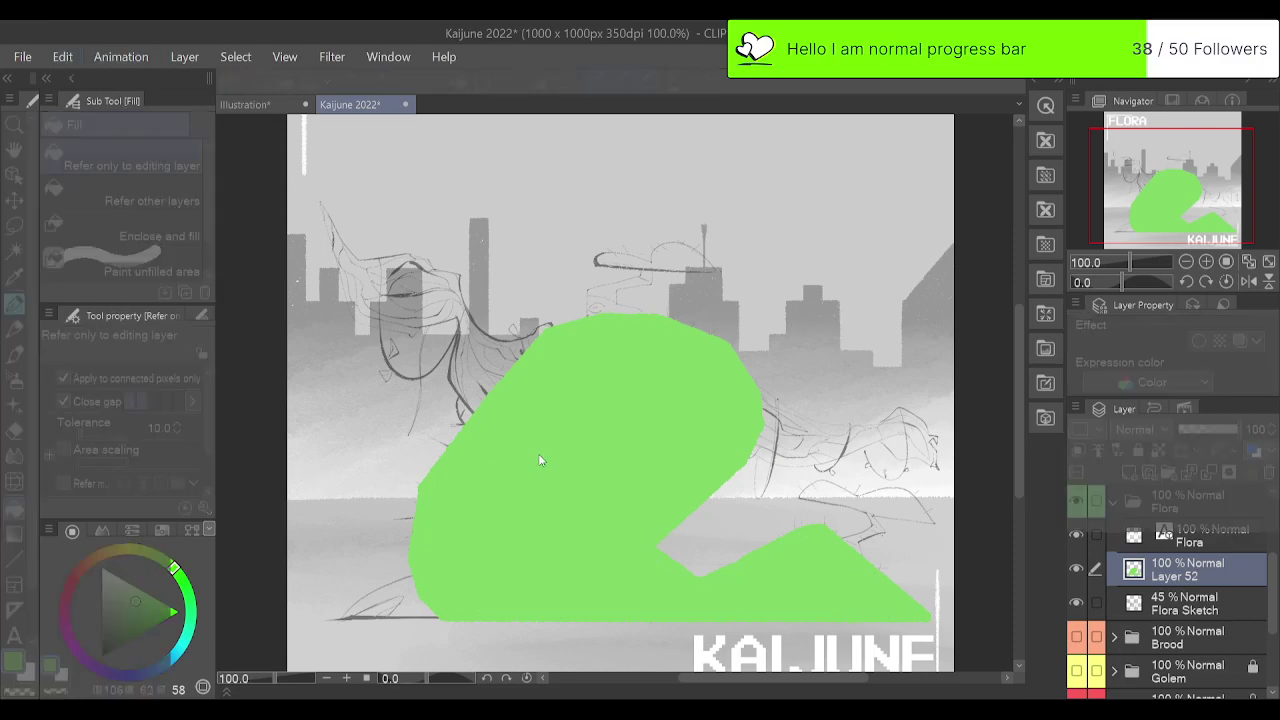
click(902, 285)
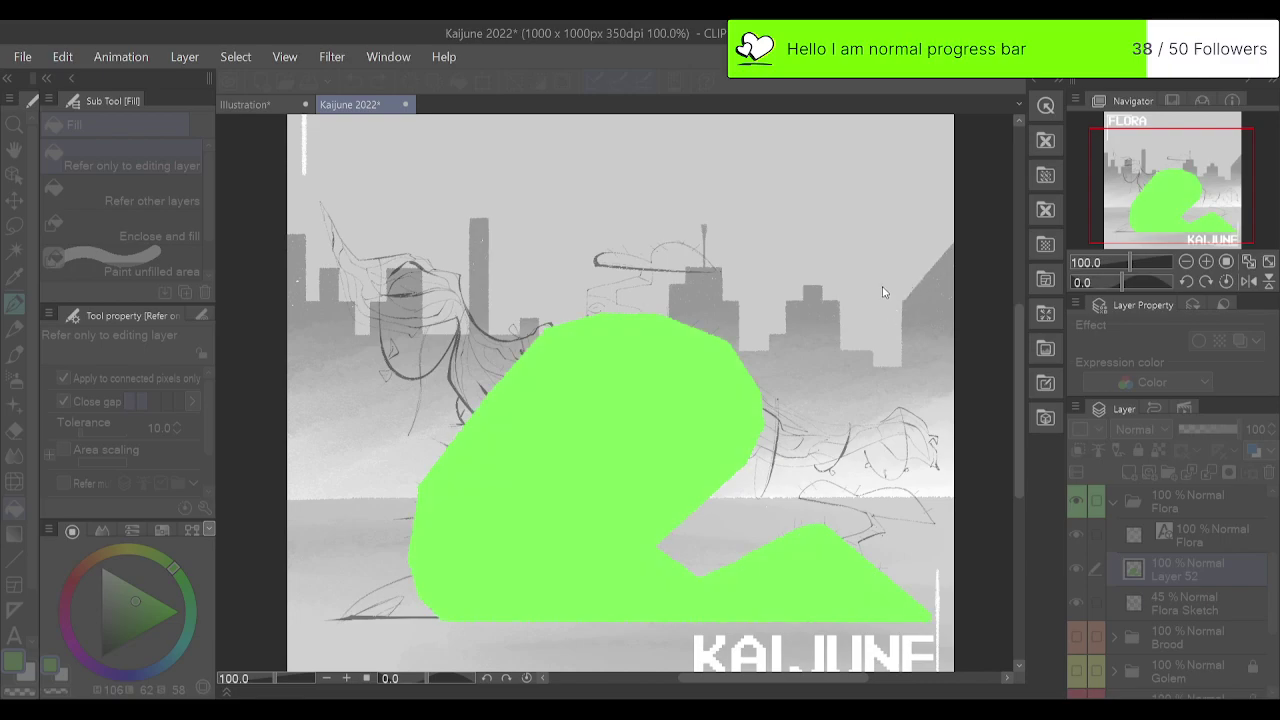
click(882, 286)
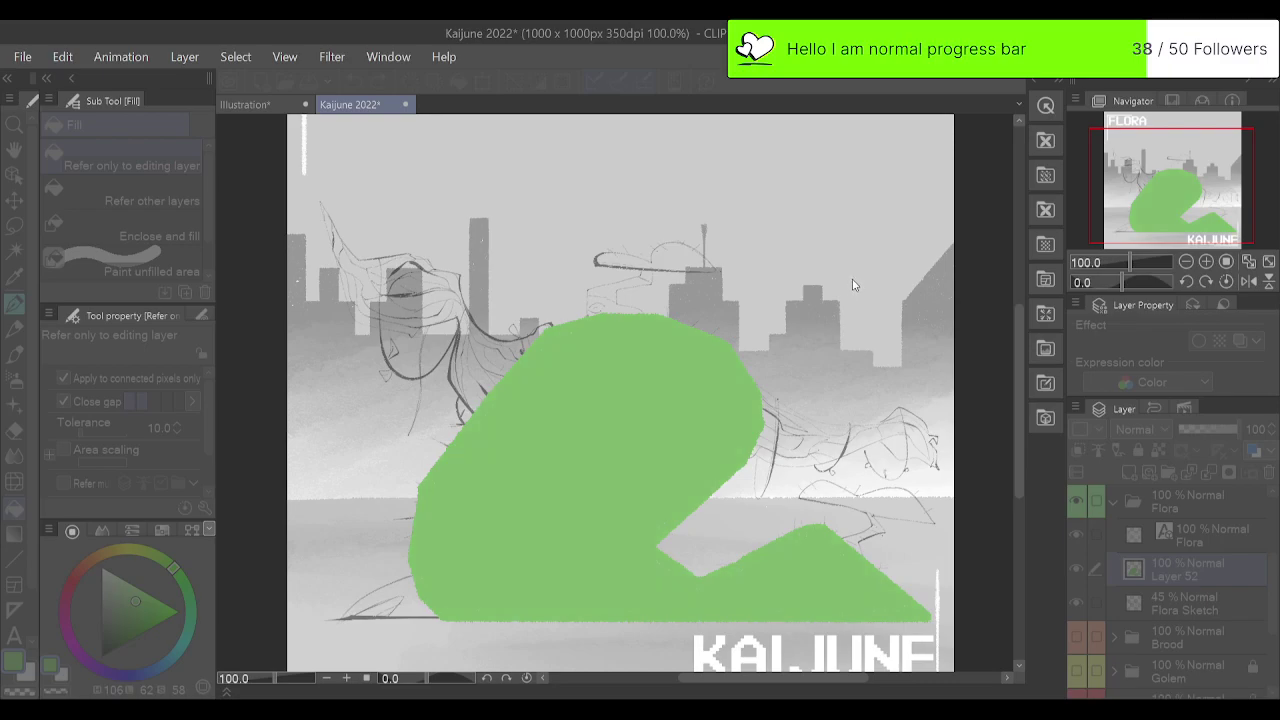
click(901, 227)
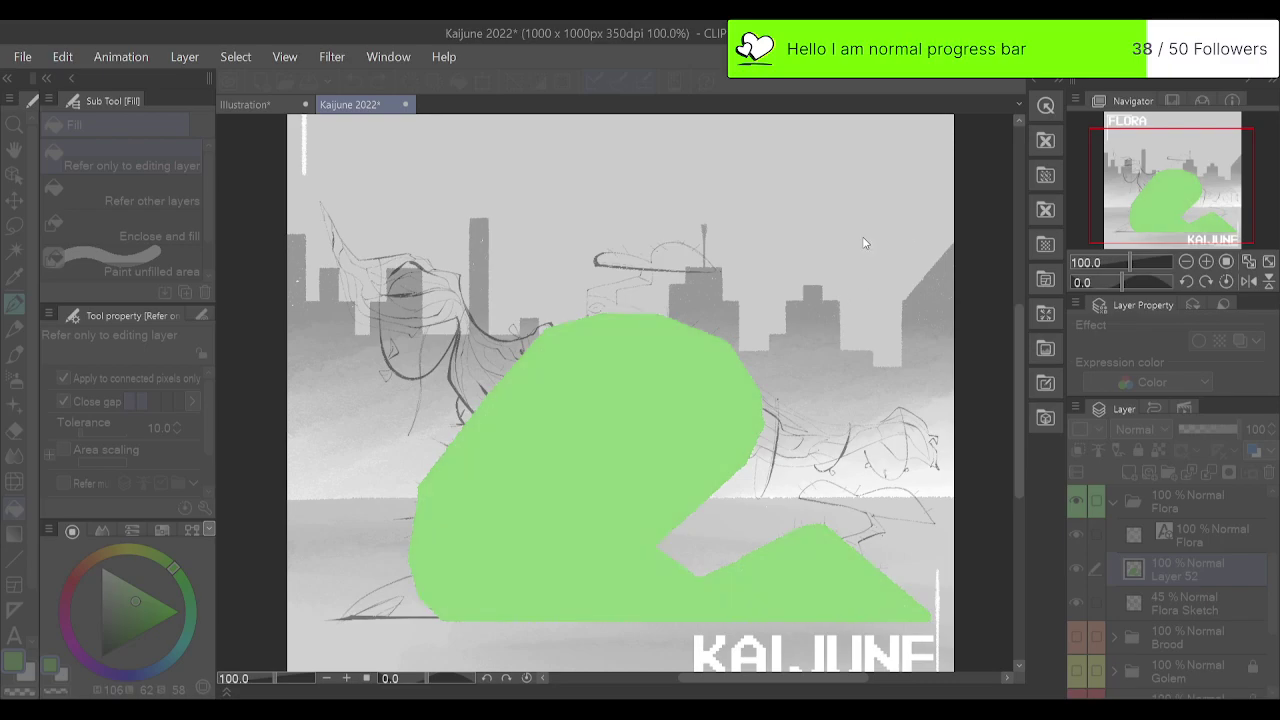
click(865, 236)
click(886, 230)
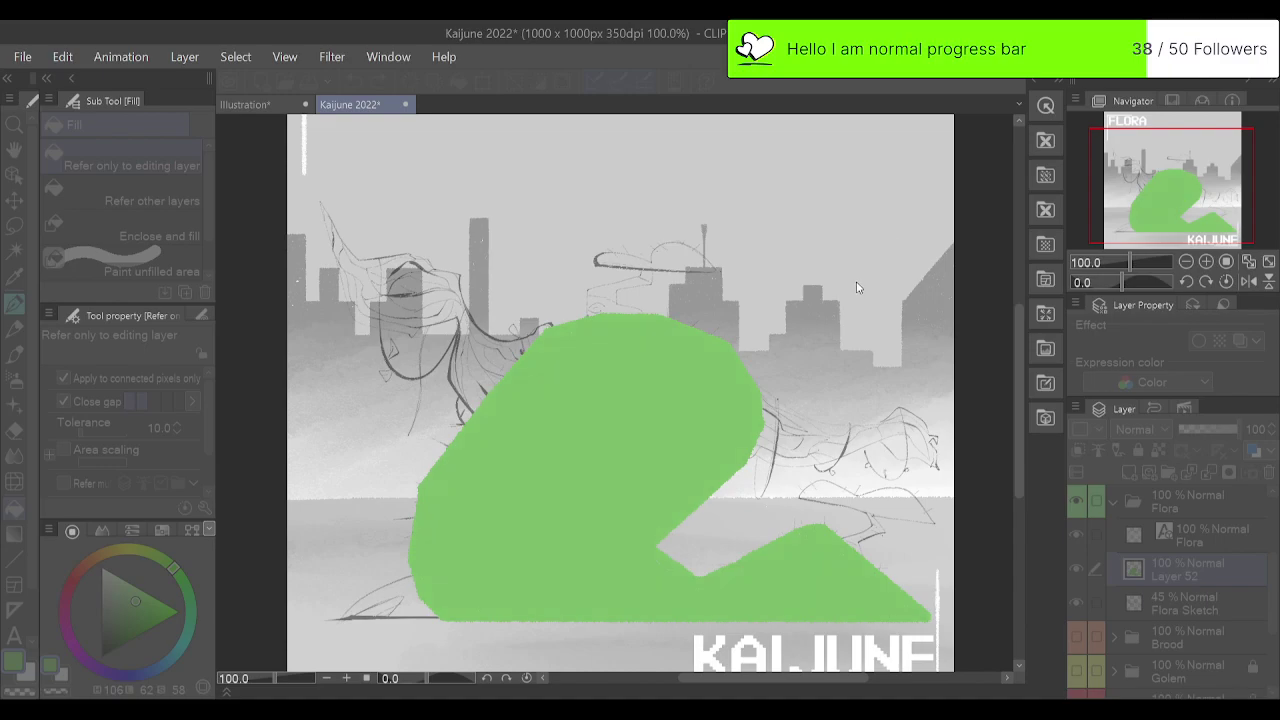
click(833, 292)
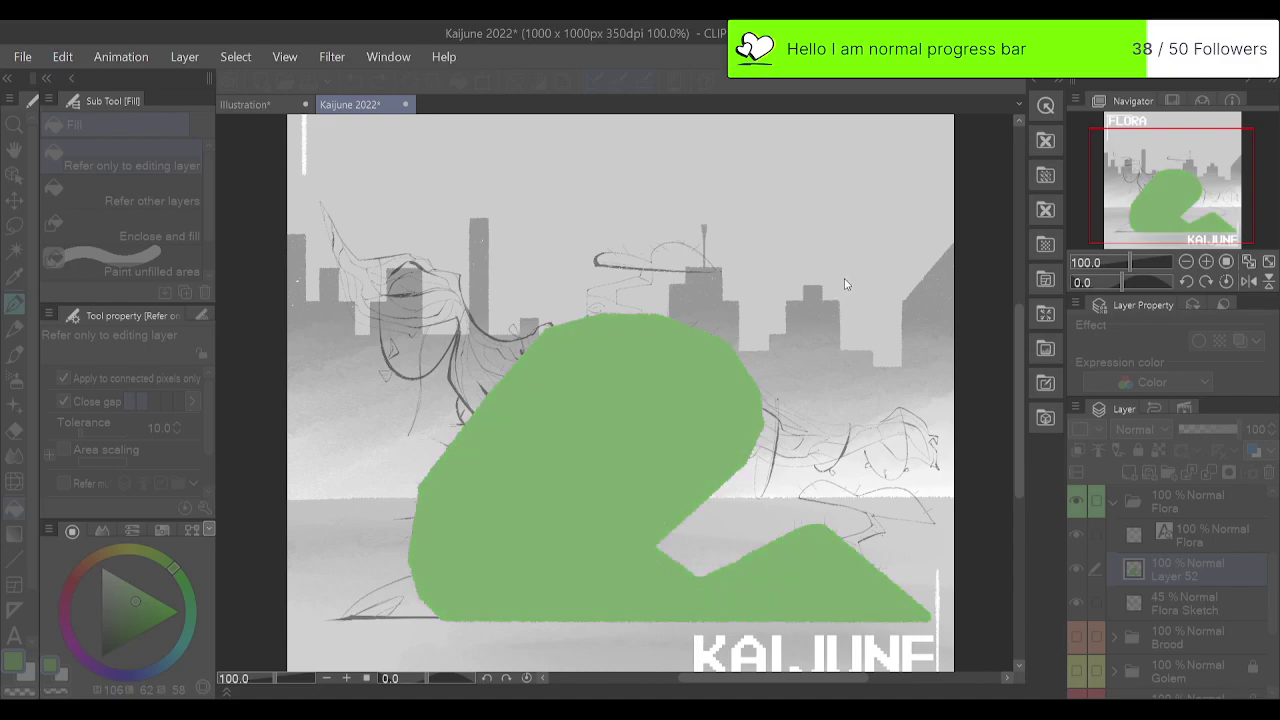
click(857, 283)
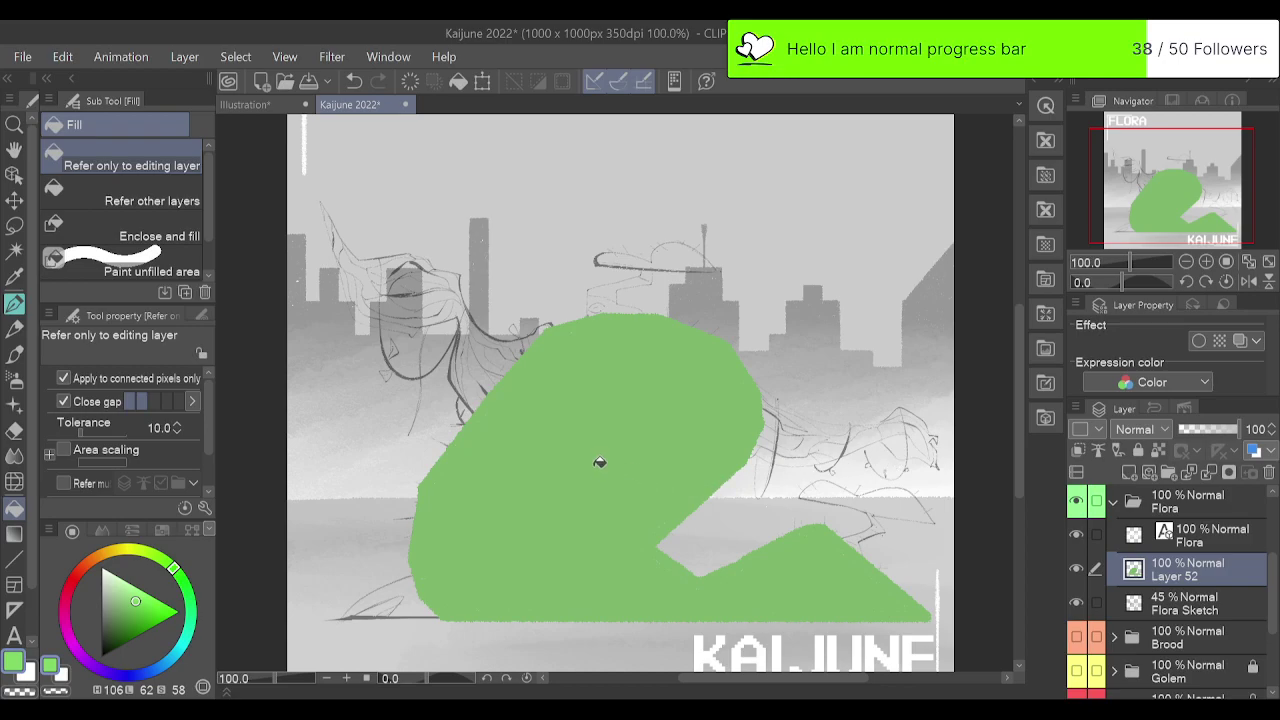
right_click(600, 458)
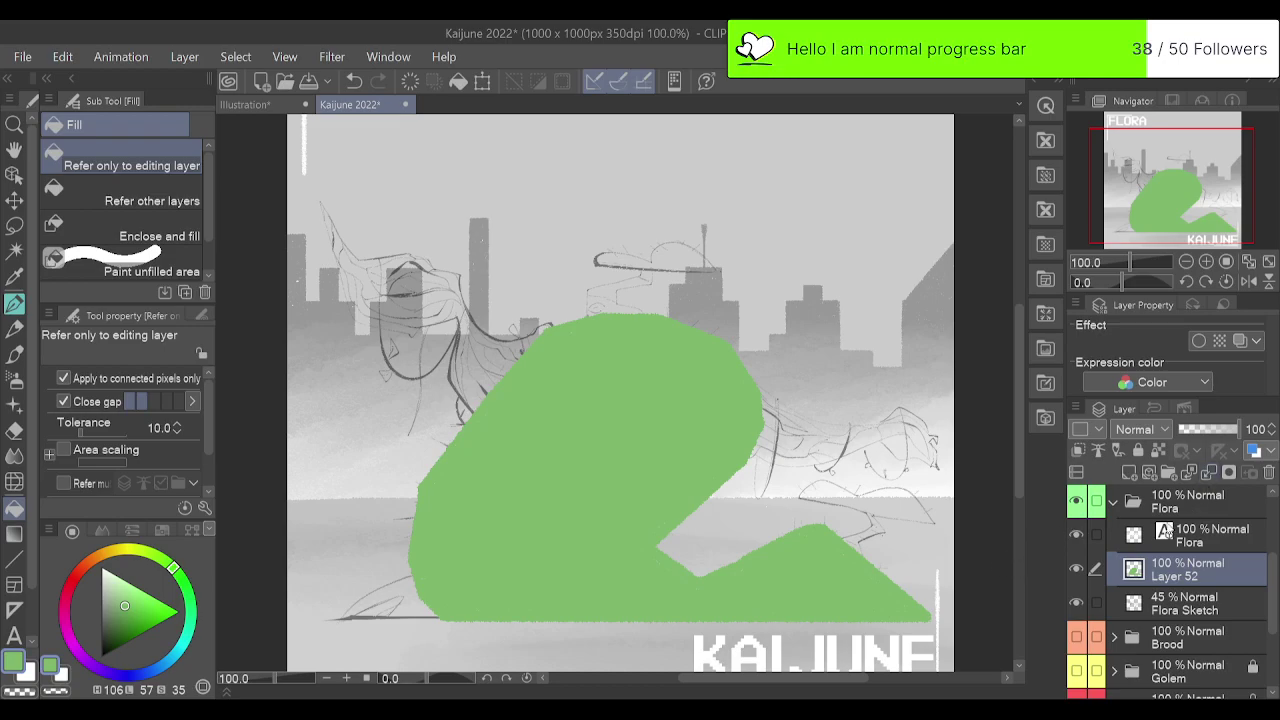
Move the Flora Sketch layer above Layer 52 and make Layer 52 active.
drag(1180, 613, 1187, 553)
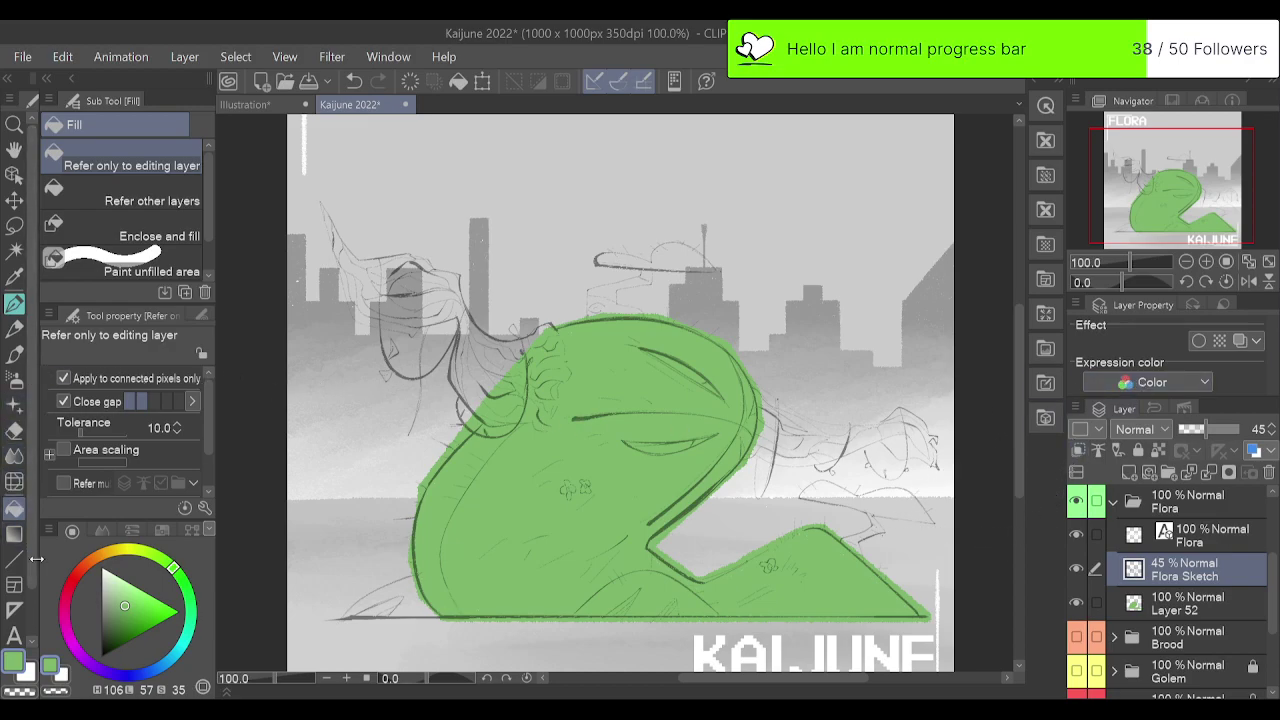
click(1183, 609)
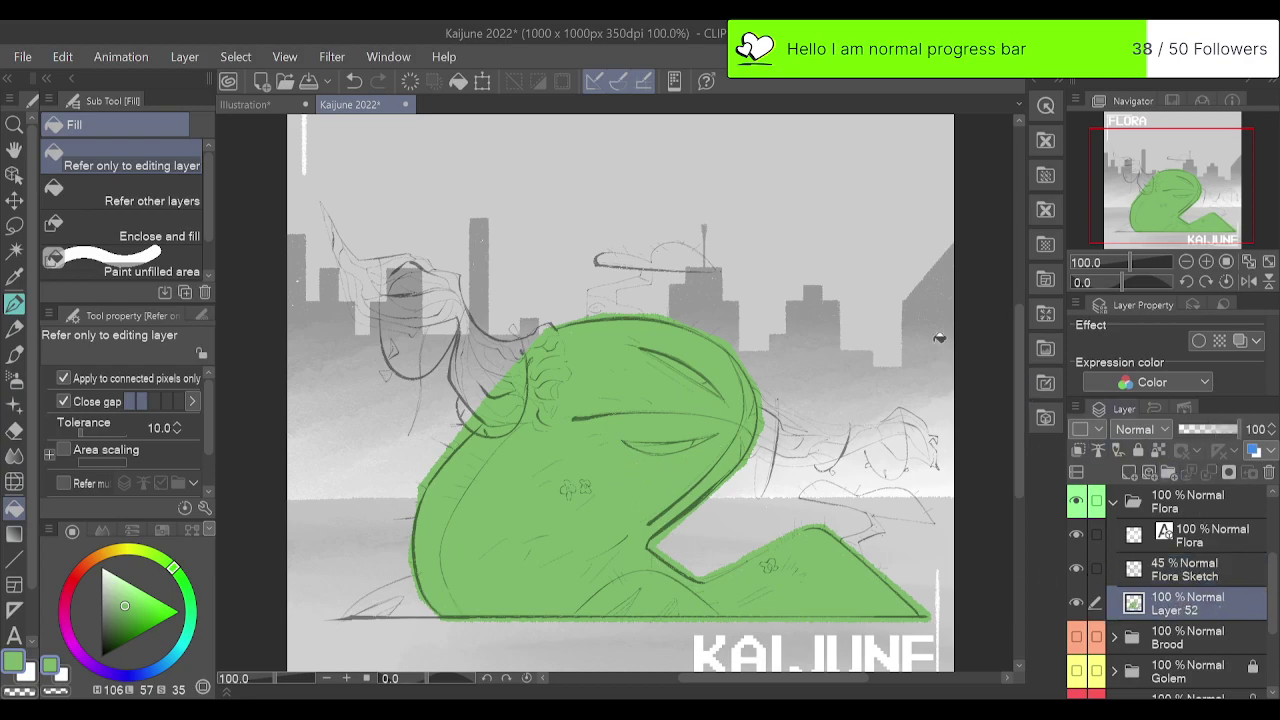
Clear the fill from Layer 52 and try new green outline strokes along the body with the size 120 Noisy Ink Brush v2.
click(411, 81)
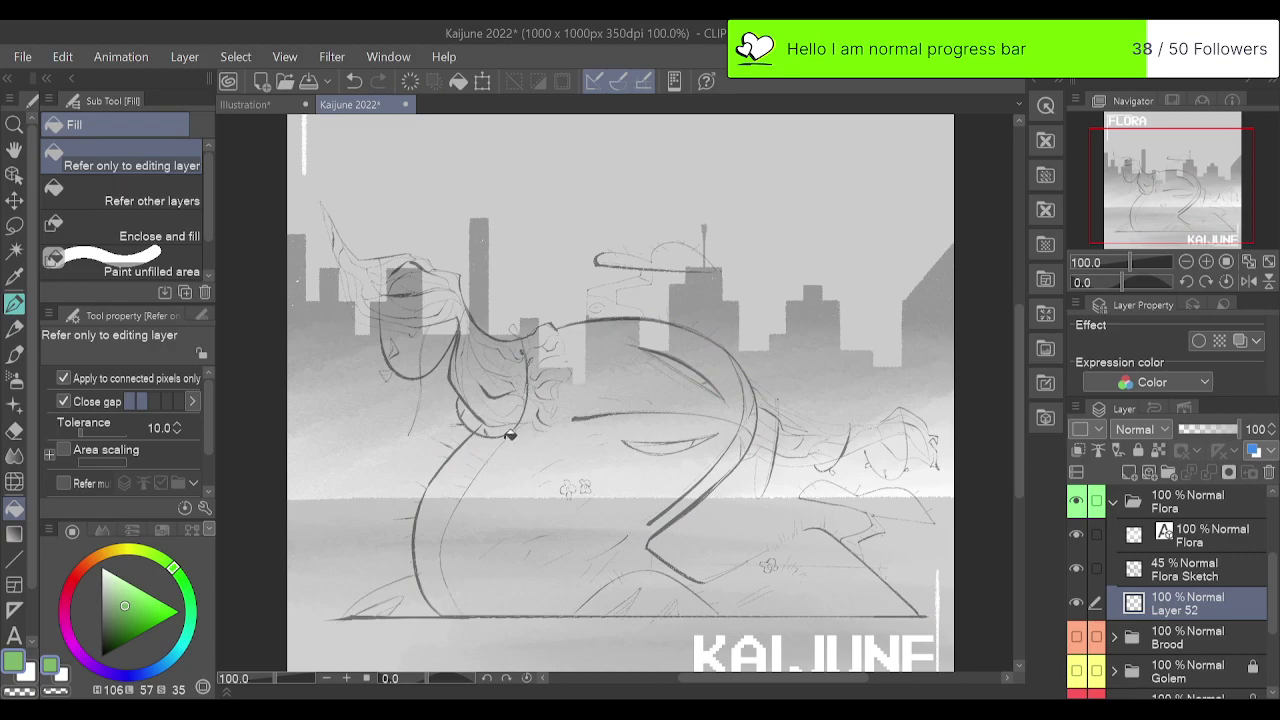
key(p)
drag(440, 475, 560, 358)
key(ctrl+z)
mouse_move(424, 495)
mouse_down()
mouse_move(519, 377)
mouse_move(594, 320)
mouse_move(737, 347)
mouse_up()
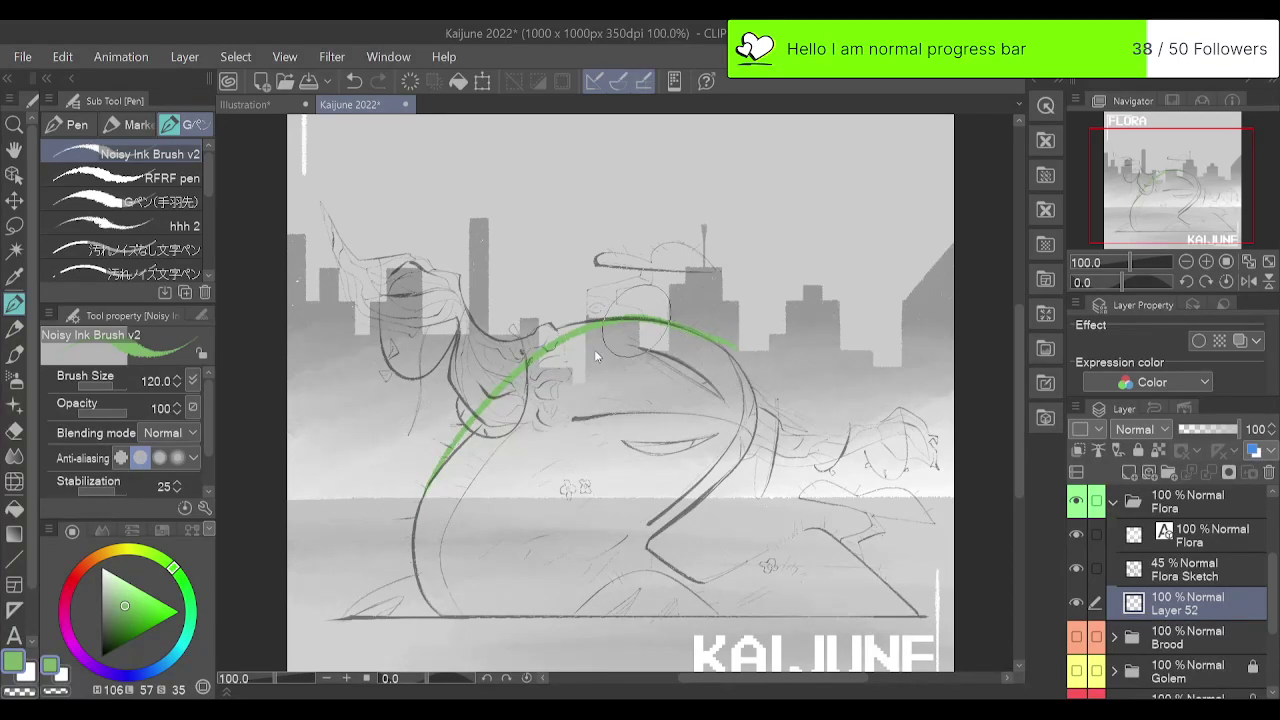
key(ctrl+z)
mouse_move(652, 541)
mouse_down()
mouse_move(730, 467)
mouse_move(752, 412)
mouse_move(743, 375)
mouse_move(716, 342)
mouse_move(667, 322)
mouse_move(555, 325)
mouse_move(450, 442)
mouse_move(418, 534)
mouse_move(452, 612)
mouse_up()
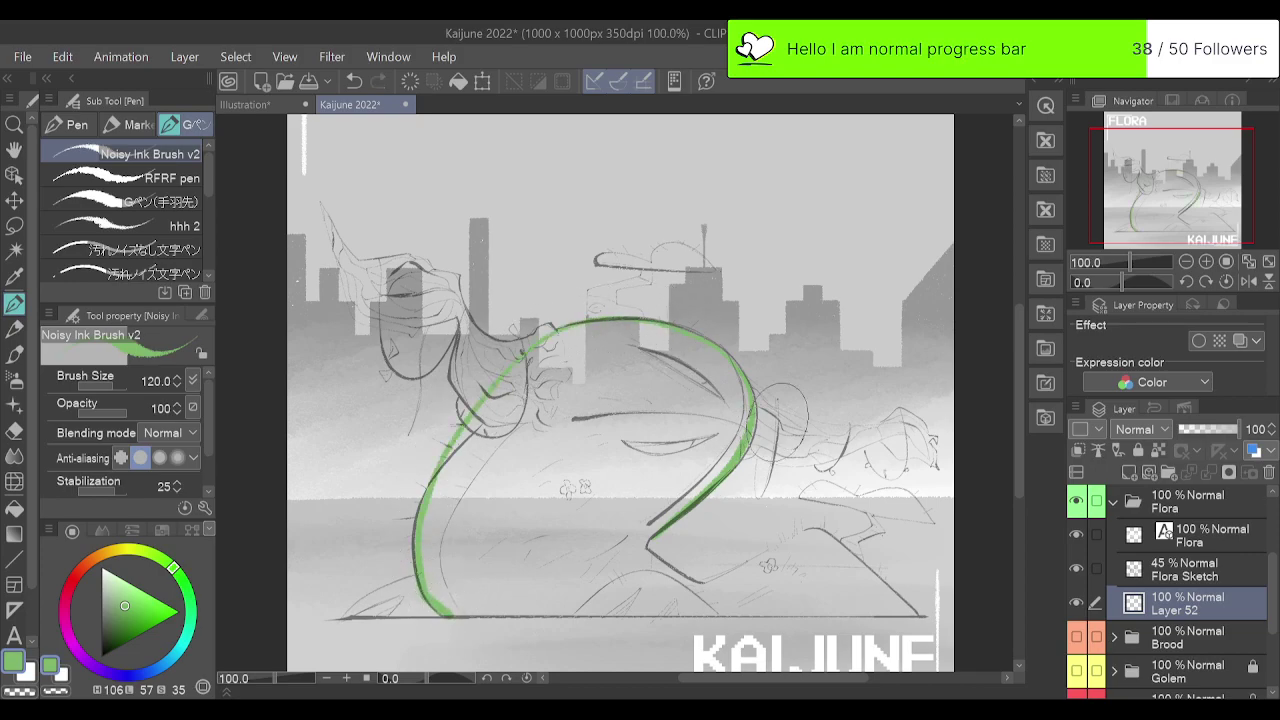
key(ctrl+z)
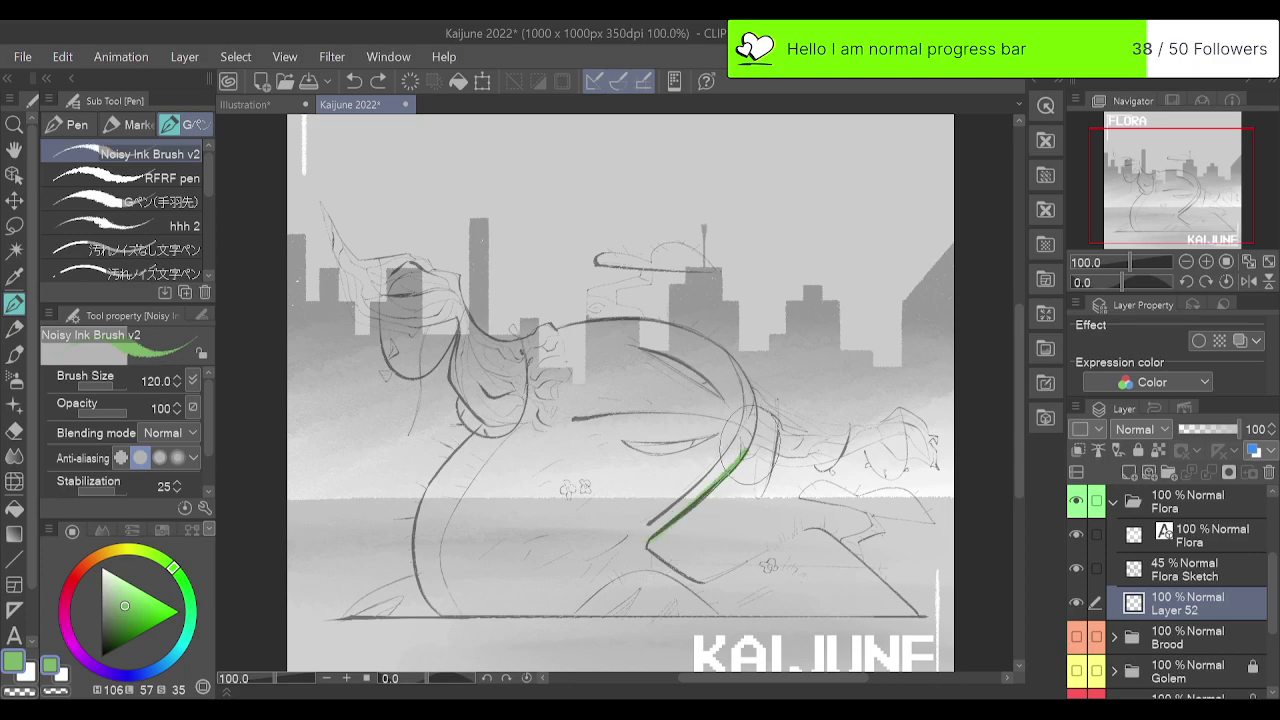
Trace the body outline in green from the inner fold over the back and down the front to the ground, checking it without the sketch.
drag(746, 446, 743, 374)
mouse_move(704, 342)
mouse_down()
mouse_move(660, 318)
mouse_move(574, 324)
mouse_move(514, 362)
mouse_move(433, 480)
mouse_move(425, 600)
mouse_move(445, 612)
mouse_up()
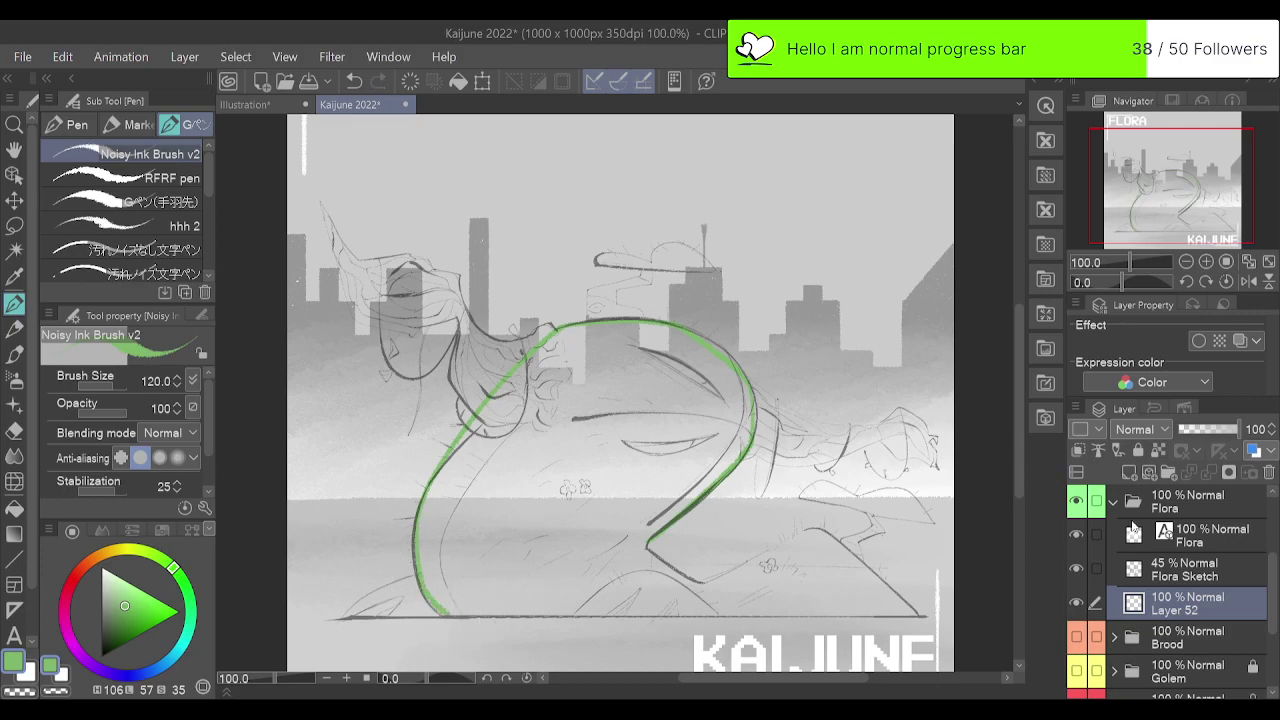
click(1075, 570)
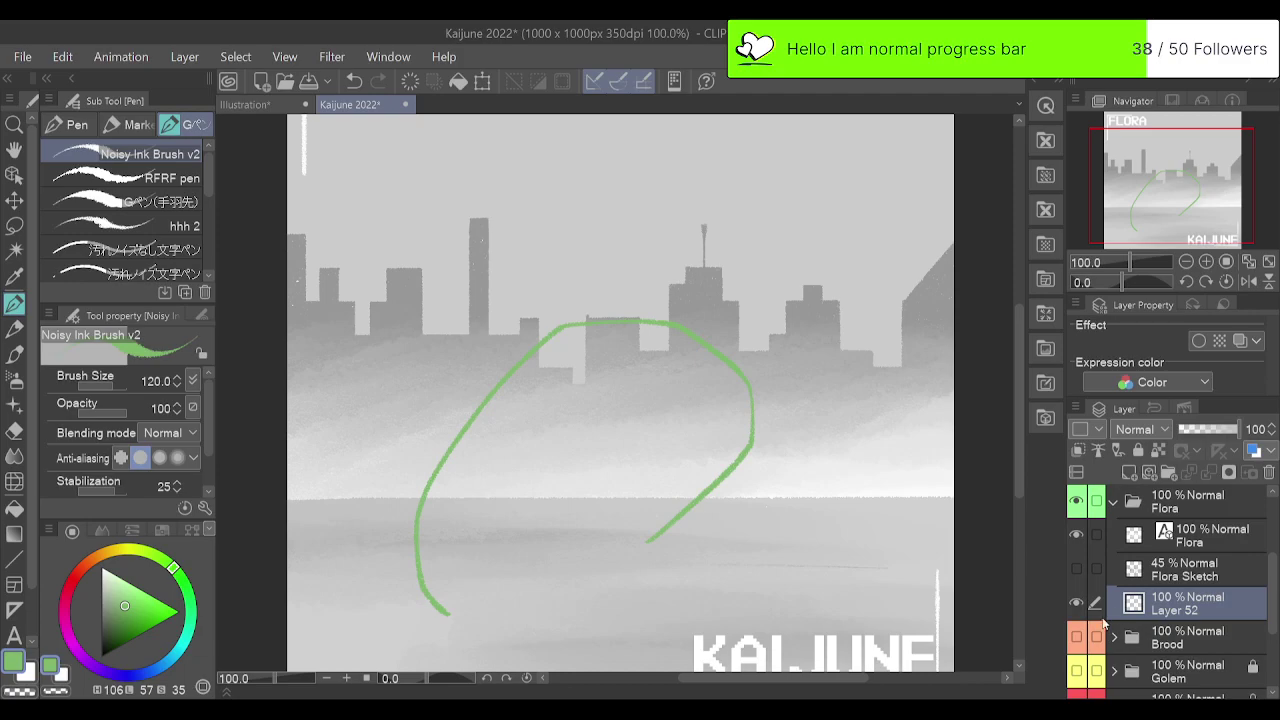
click(1077, 570)
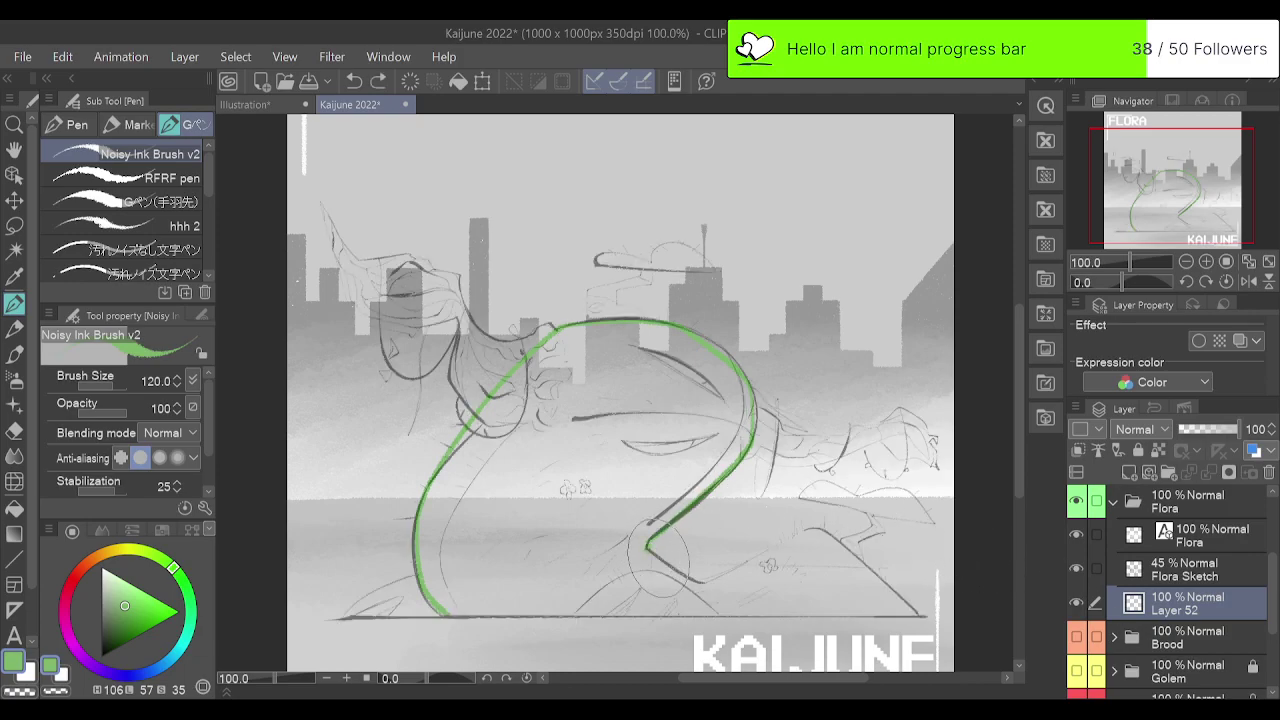
Continue the green outline from the inner fold along the rear limb, over its peak and down to the ground line.
mouse_move(648, 542)
mouse_down()
mouse_move(697, 582)
mouse_move(698, 570)
mouse_move(826, 530)
mouse_up()
key(ctrl+z)
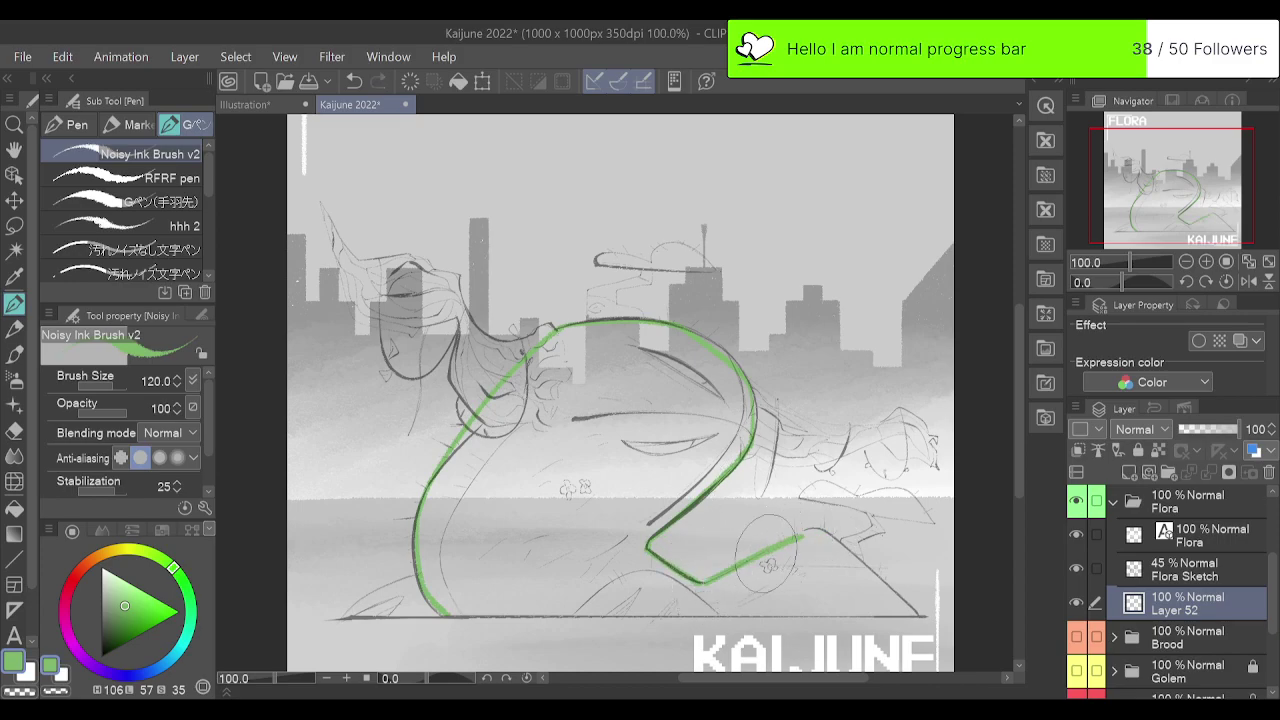
drag(702, 584, 816, 532)
key(ctrl+z)
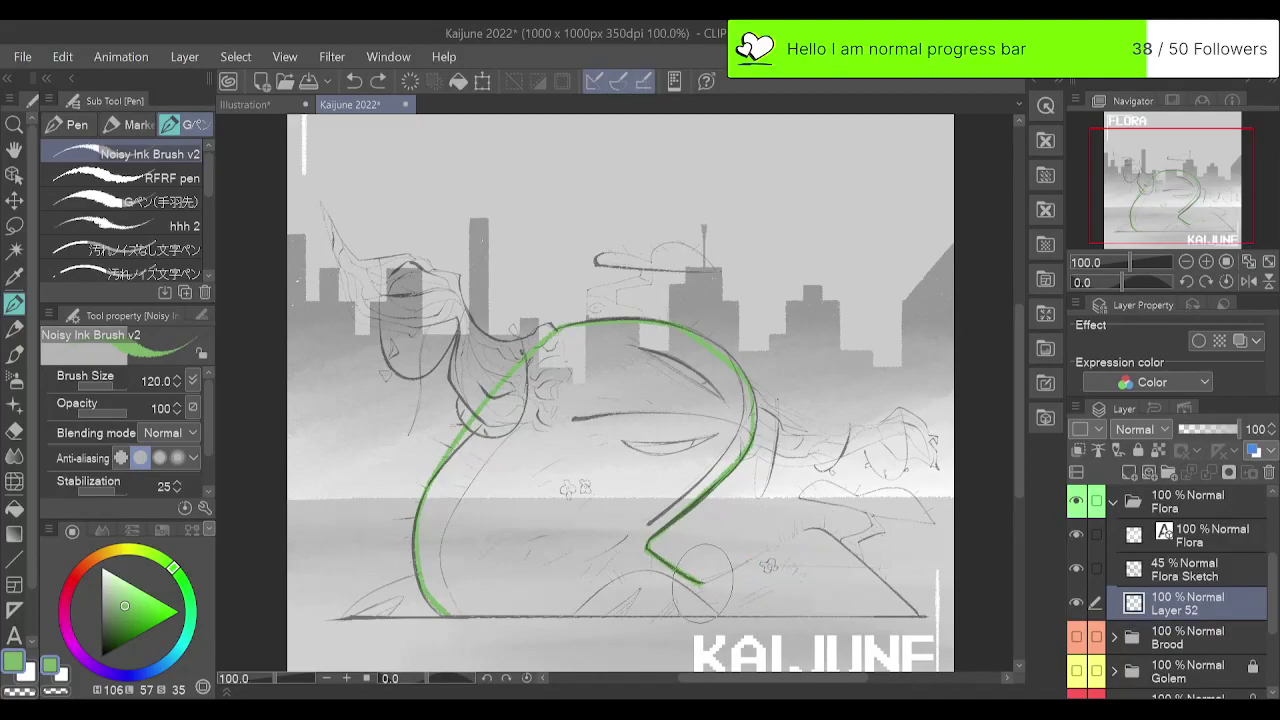
drag(703, 583, 808, 535)
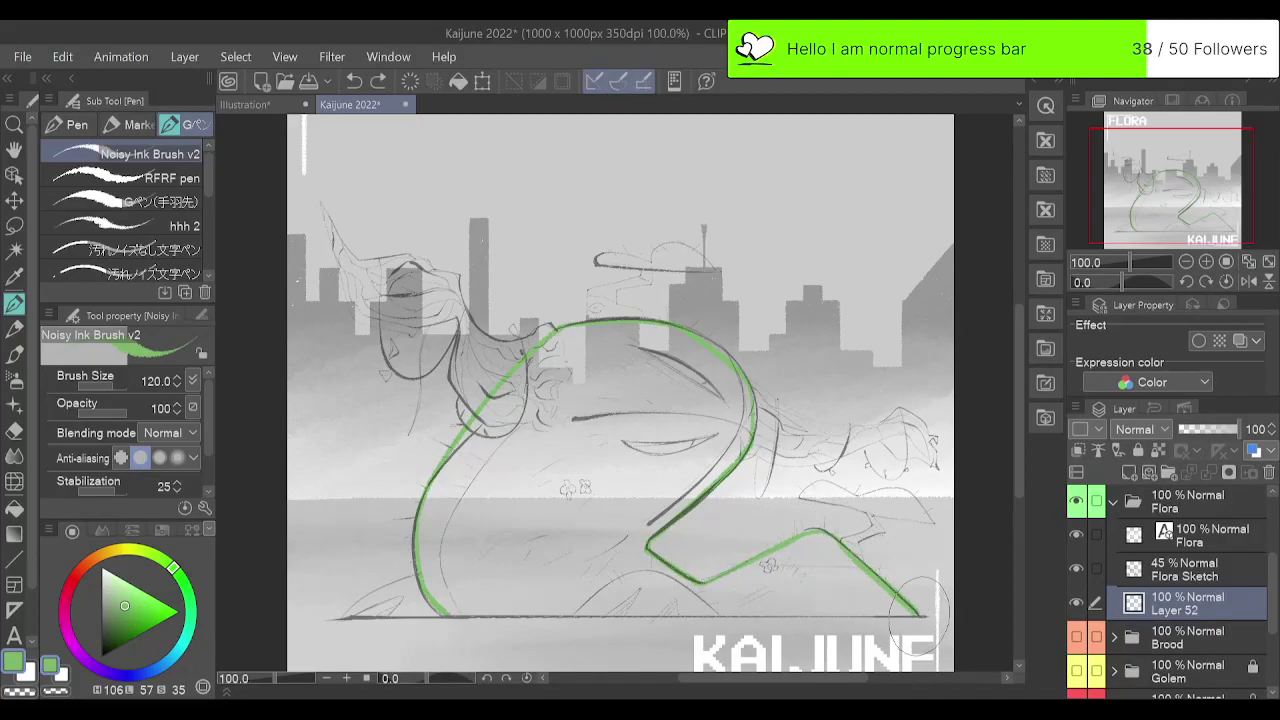
mouse_move(806, 535)
mouse_down()
mouse_move(850, 548)
mouse_move(918, 612)
mouse_up()
key(ctrl+z)
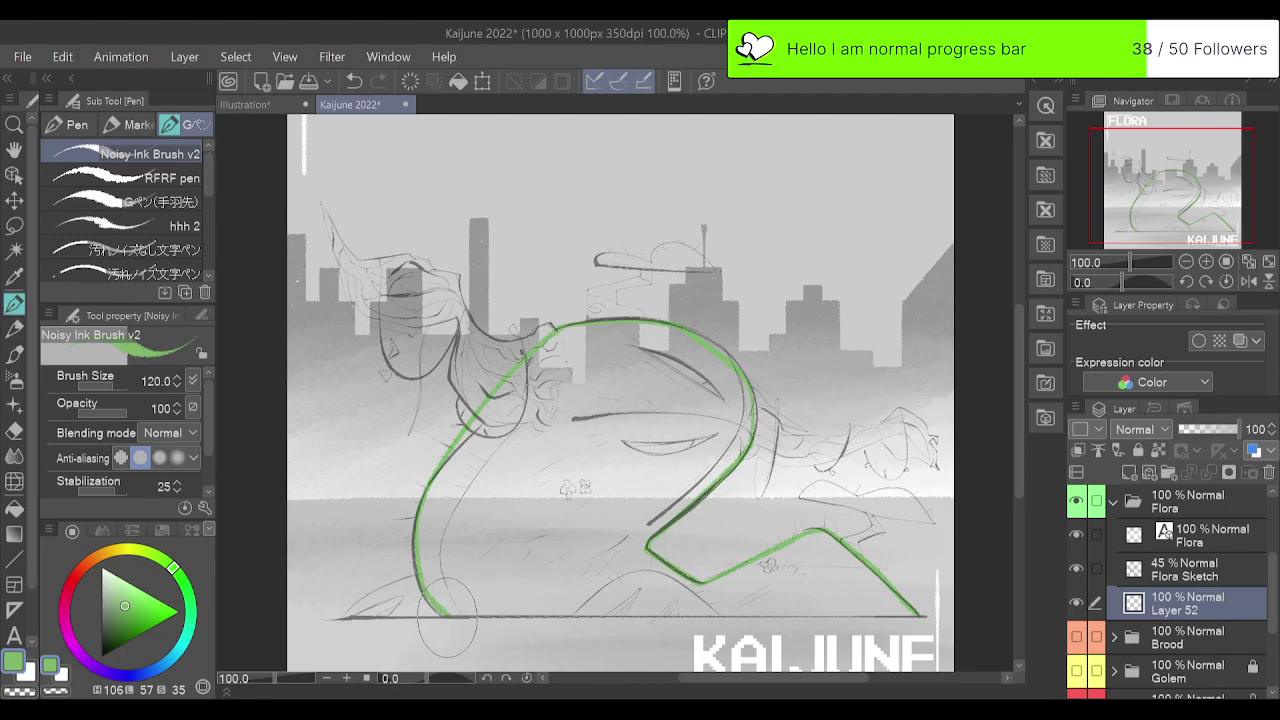
Close the body outline on Layer 52 with a straight ground line snapped to the Guide layer's ruler.
drag(441, 610, 636, 610)
key(ctrl+z)
click(1198, 632)
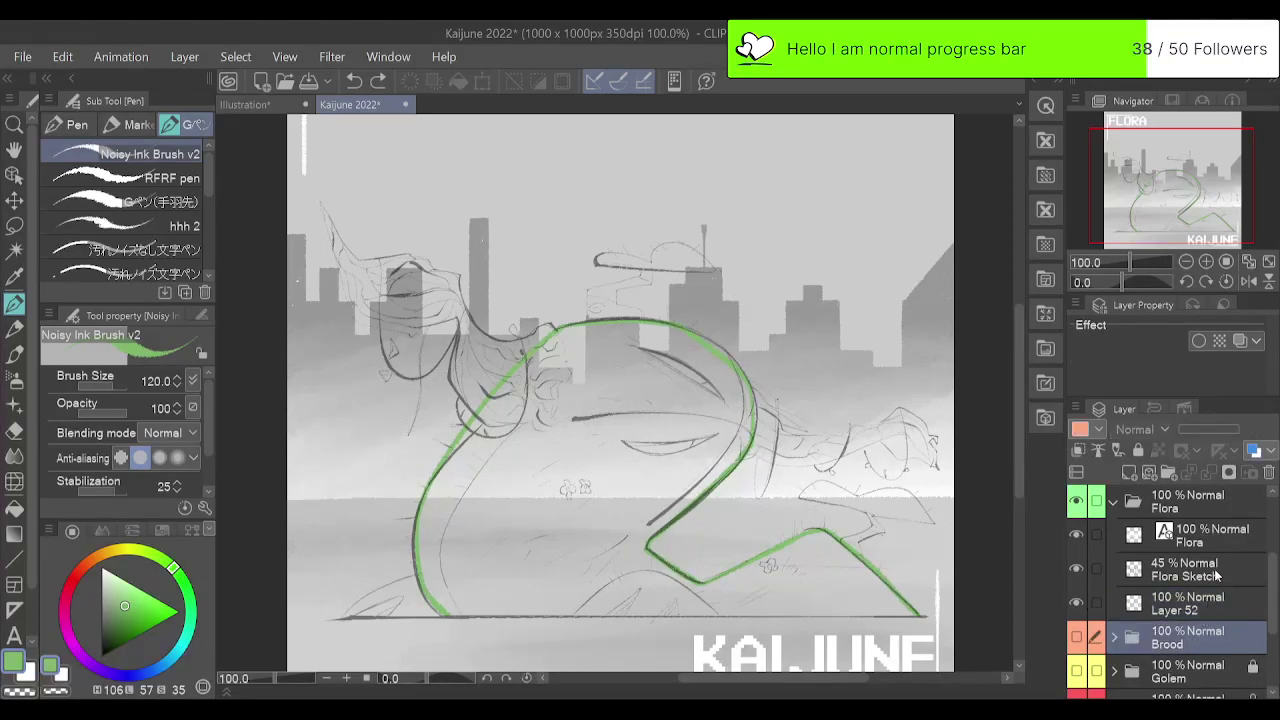
click(1199, 599)
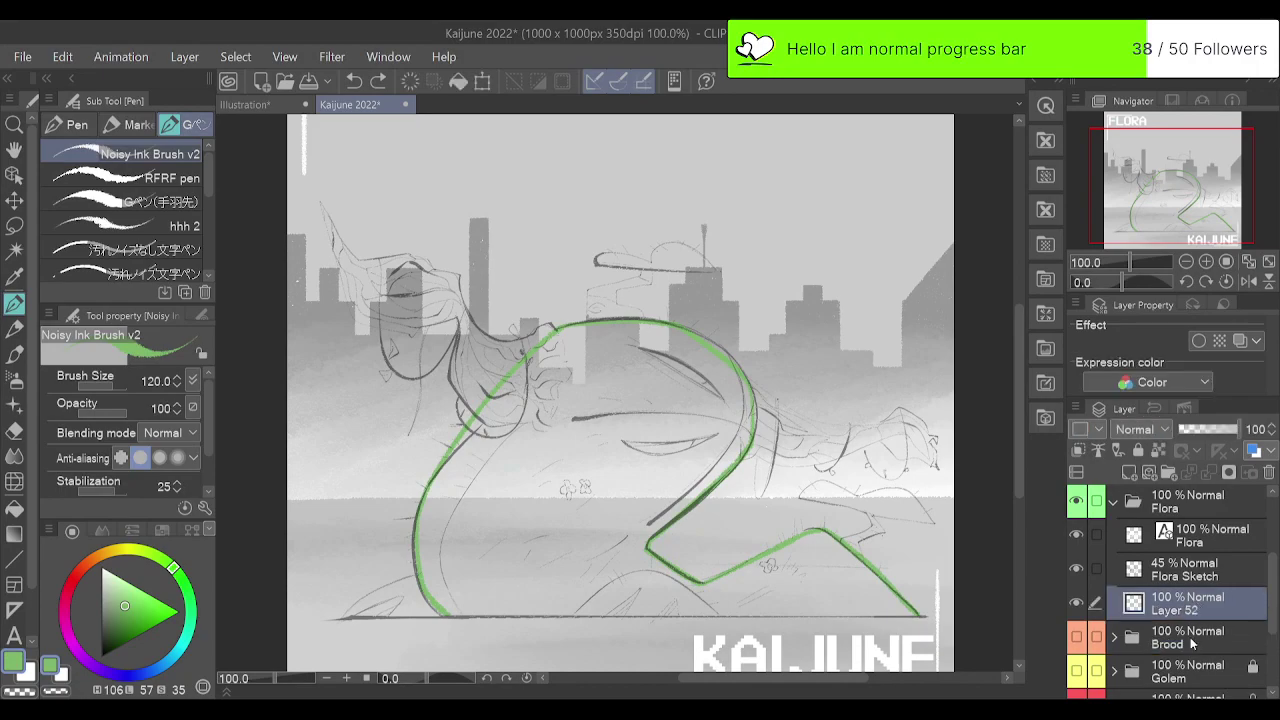
click(1196, 639)
click(1208, 609)
scroll(1200, 590, down, 3)
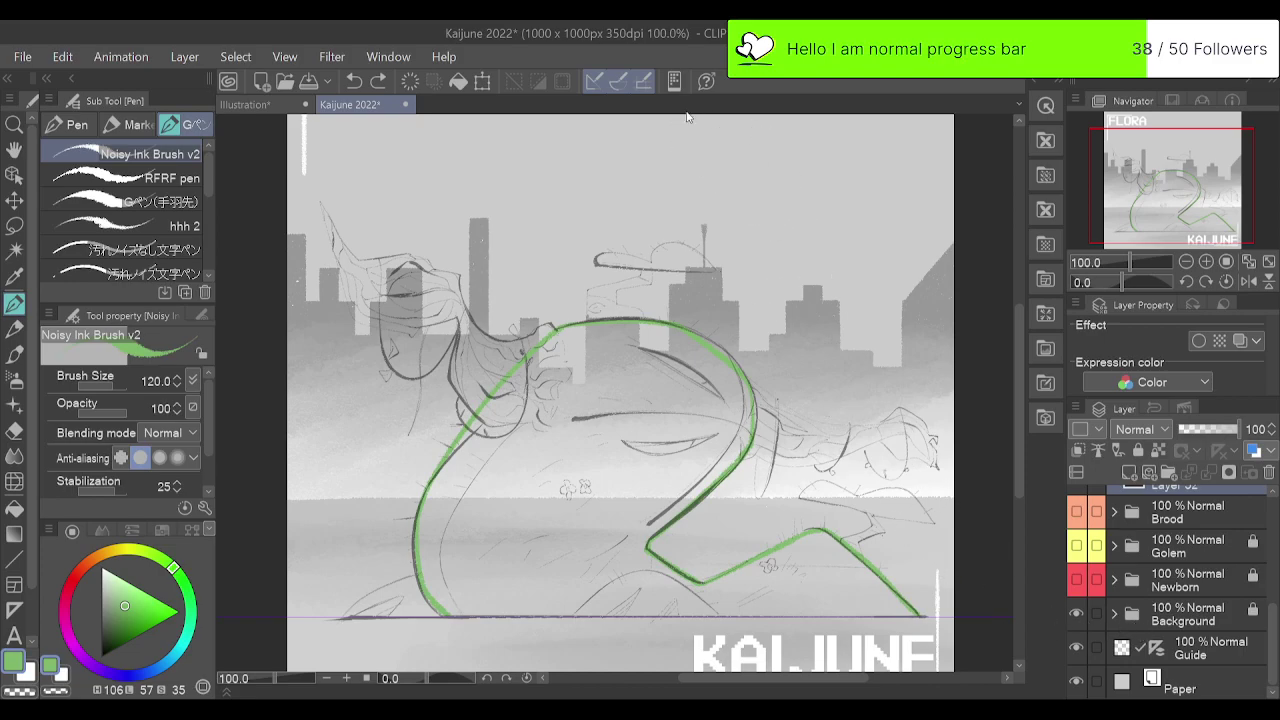
drag(440, 614, 927, 631)
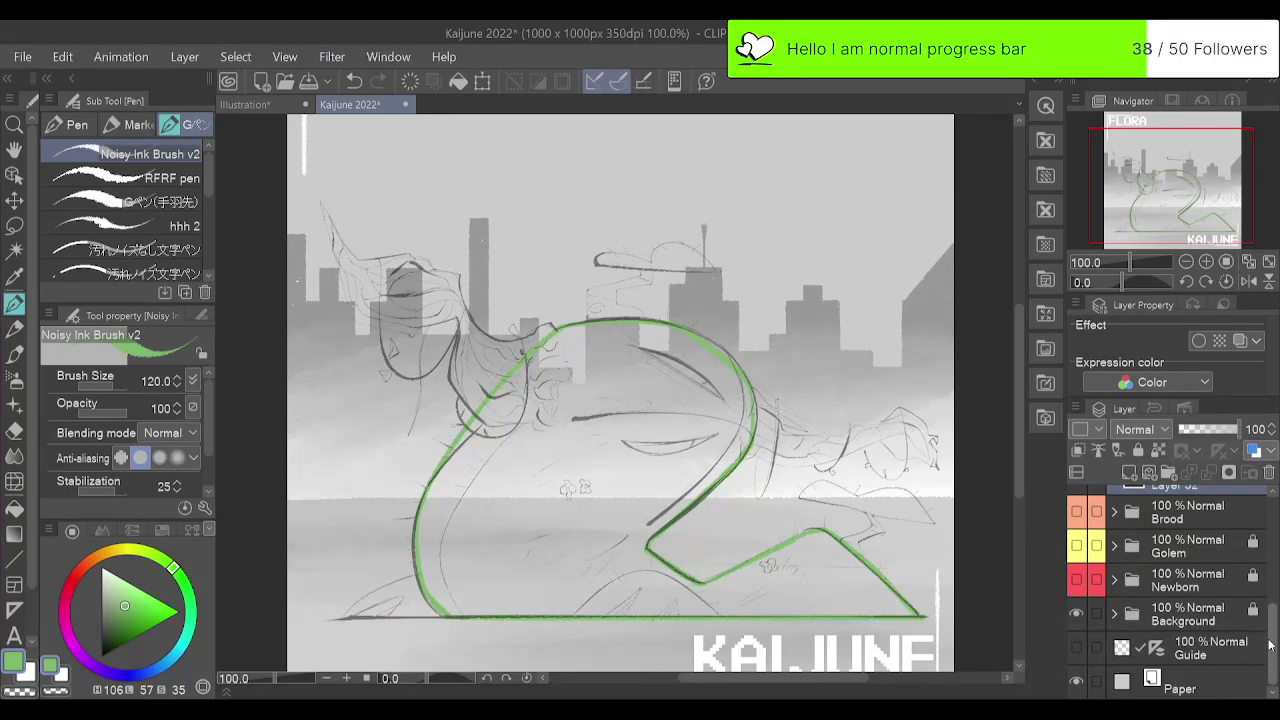
Hide the Flora Sketch layer and fill the closed body outline on Layer 52 with the same green.
scroll(1130, 640, up, 5)
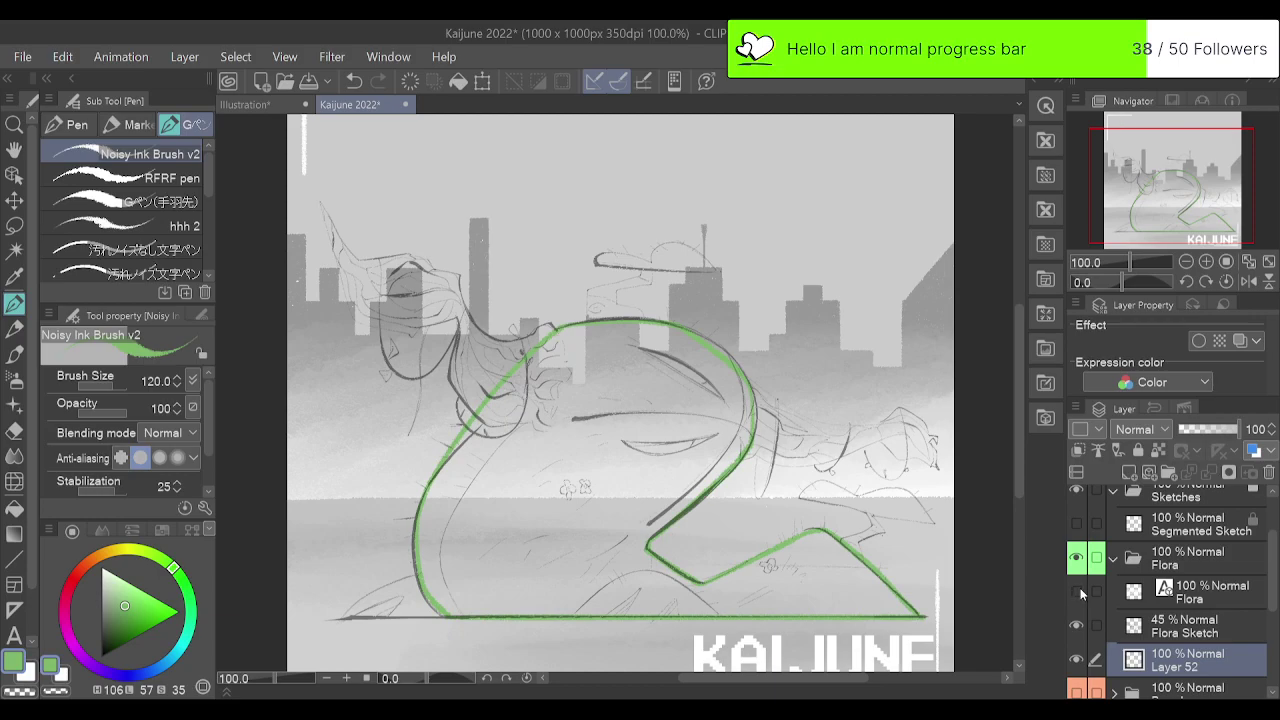
click(1077, 625)
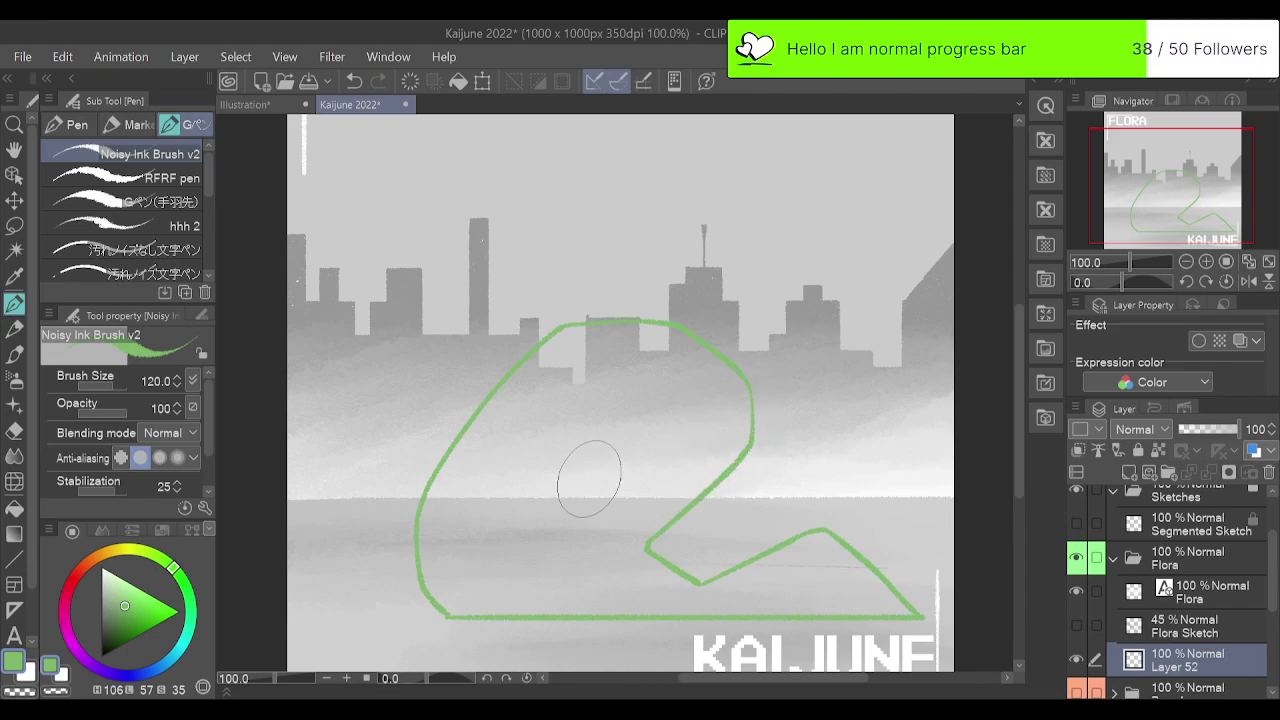
key(g)
key(g)
click(611, 463)
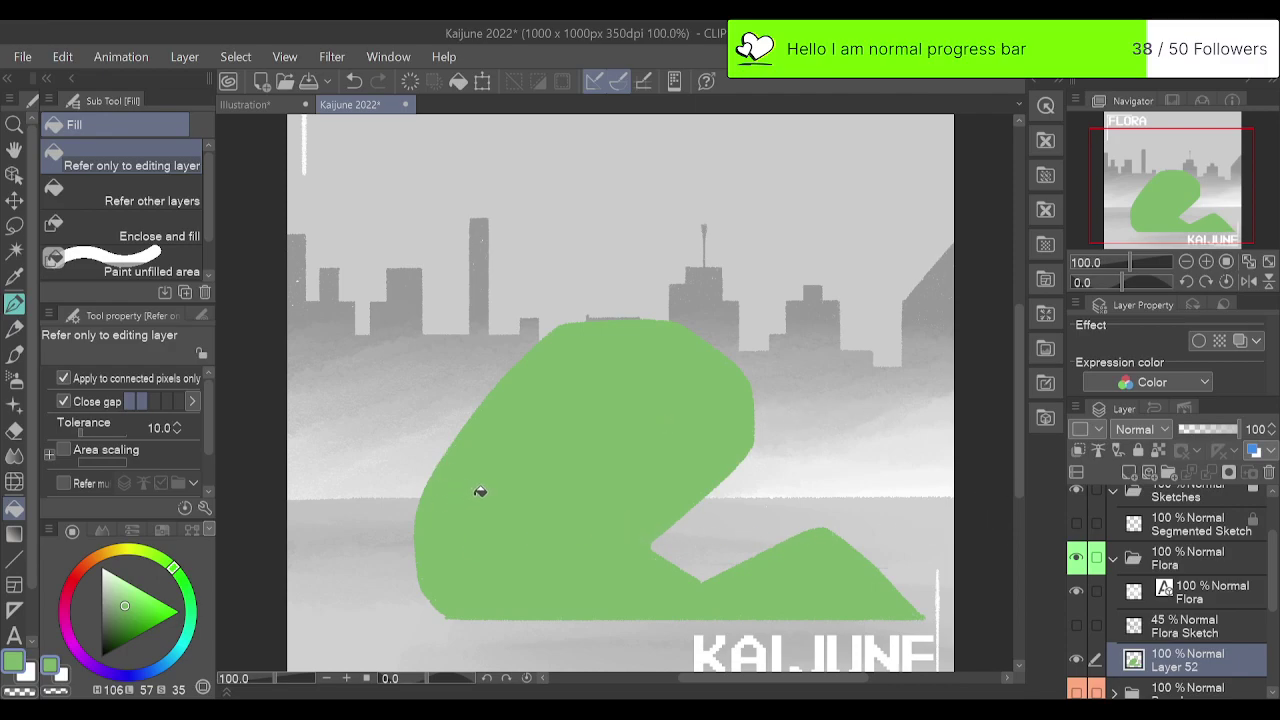
Touch up the lower front edge of the green body shape with the Noisy Ink Brush v2.
key(p)
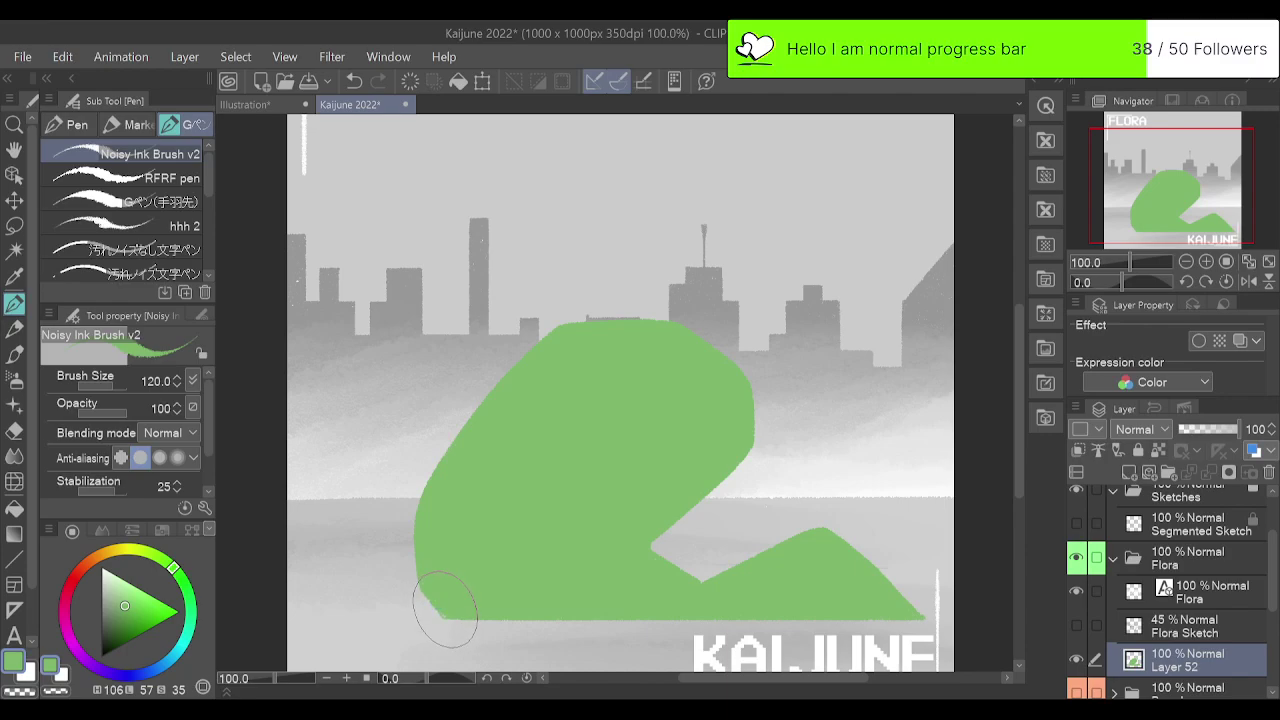
drag(448, 617, 420, 577)
drag(418, 583, 409, 523)
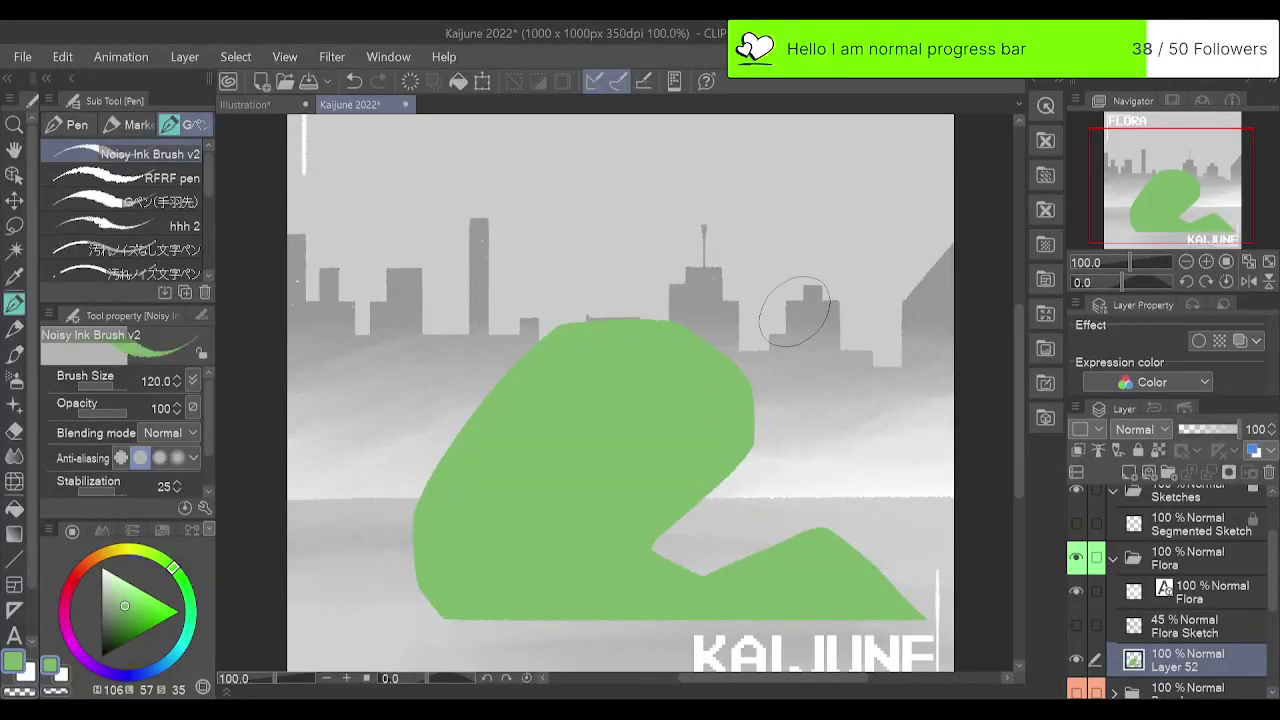
click(141, 19)
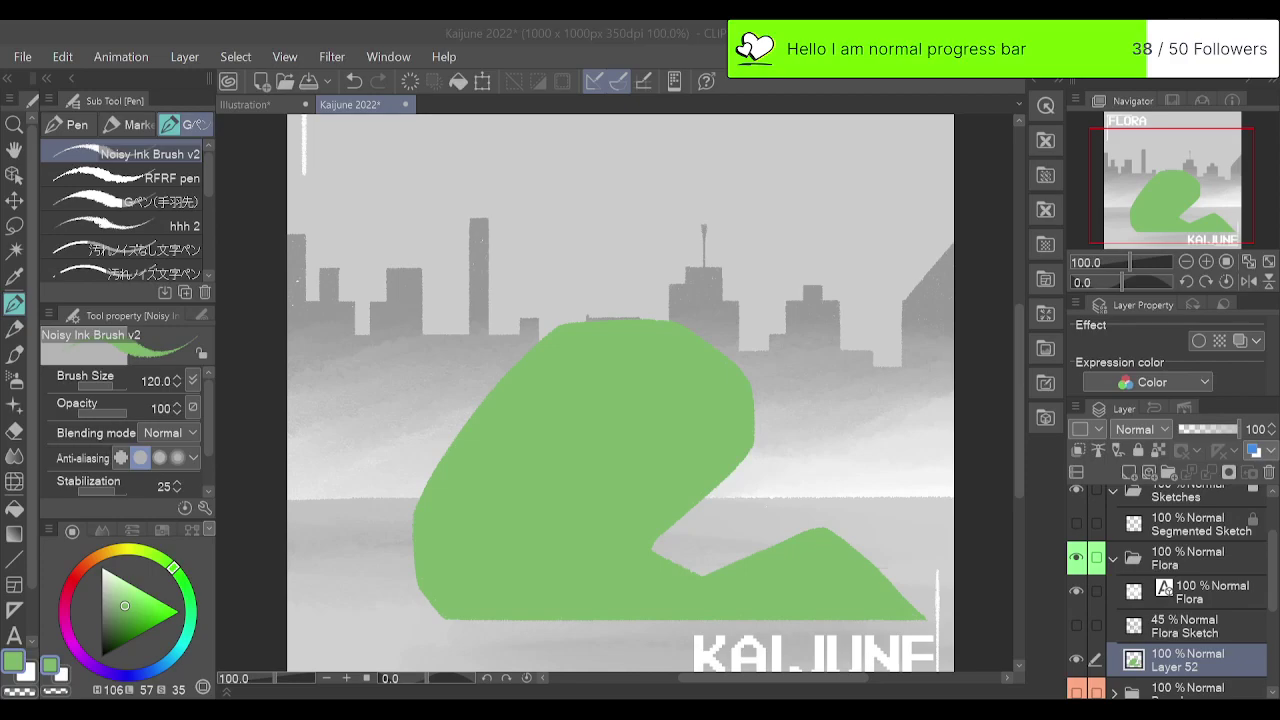
Add a new layer above Layer 52 and show the Flora Sketch and Guide layers again.
click(1149, 473)
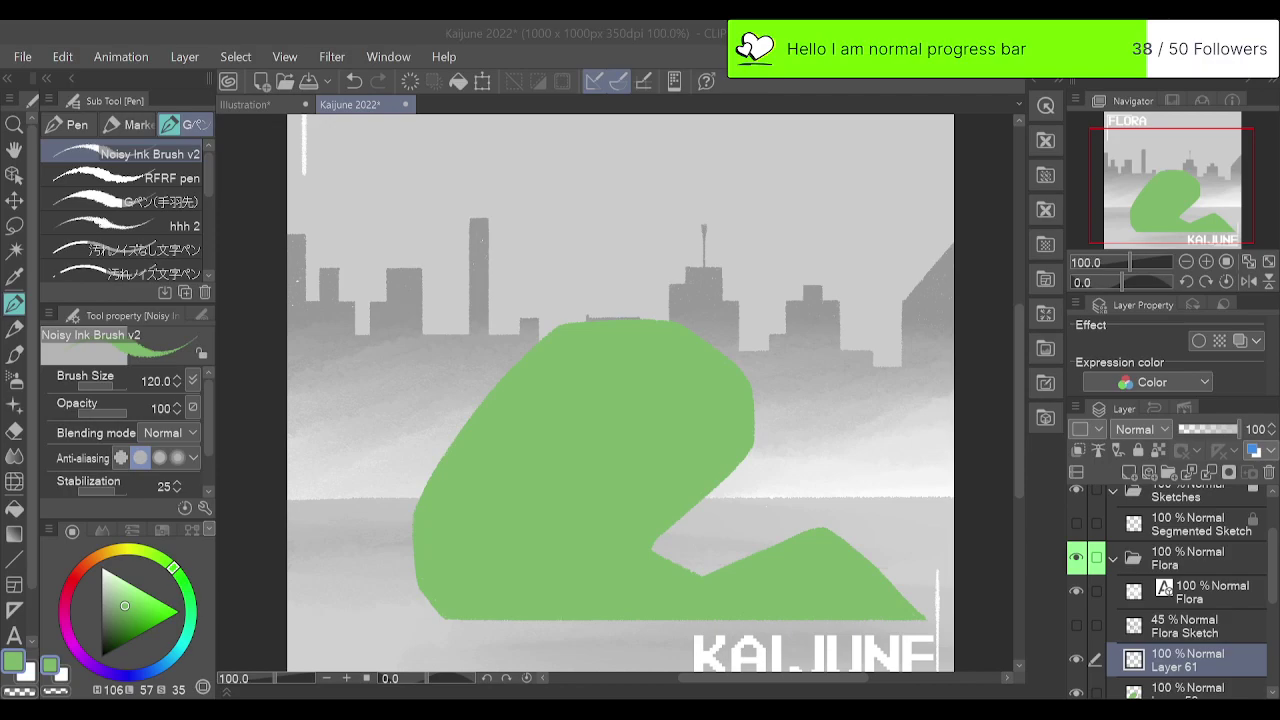
click(1076, 625)
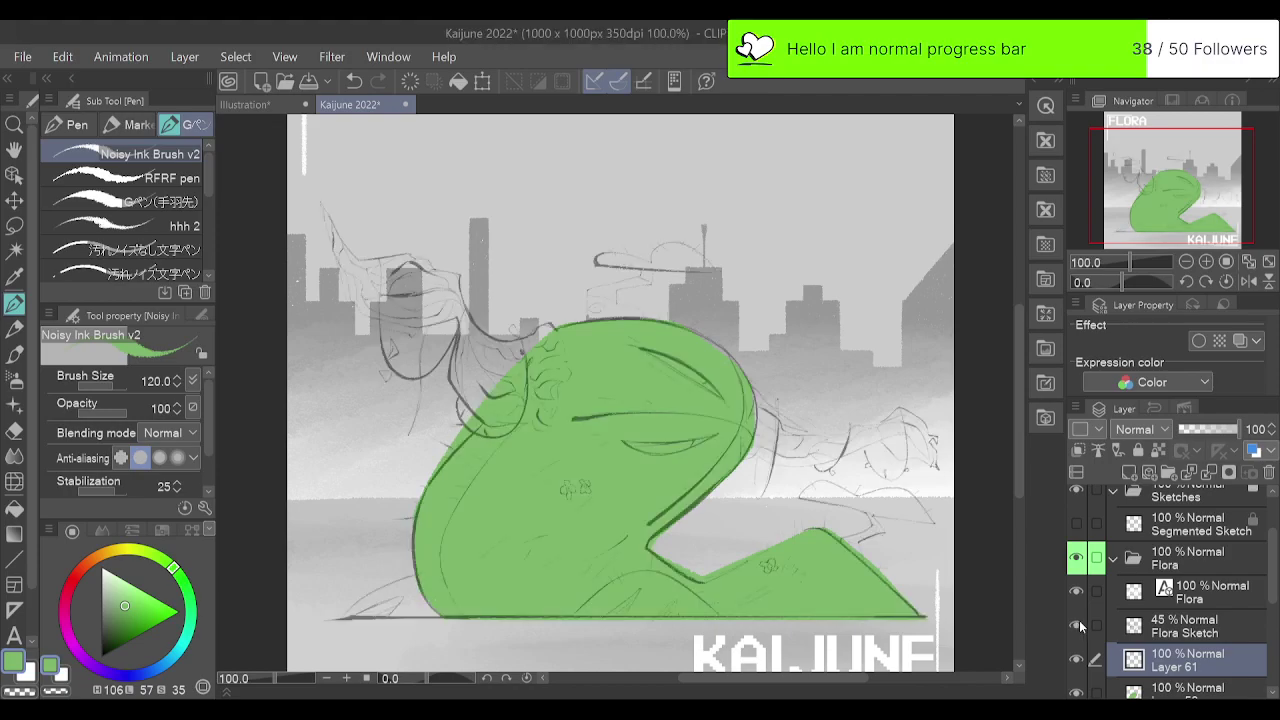
scroll(1262, 578, down, 5)
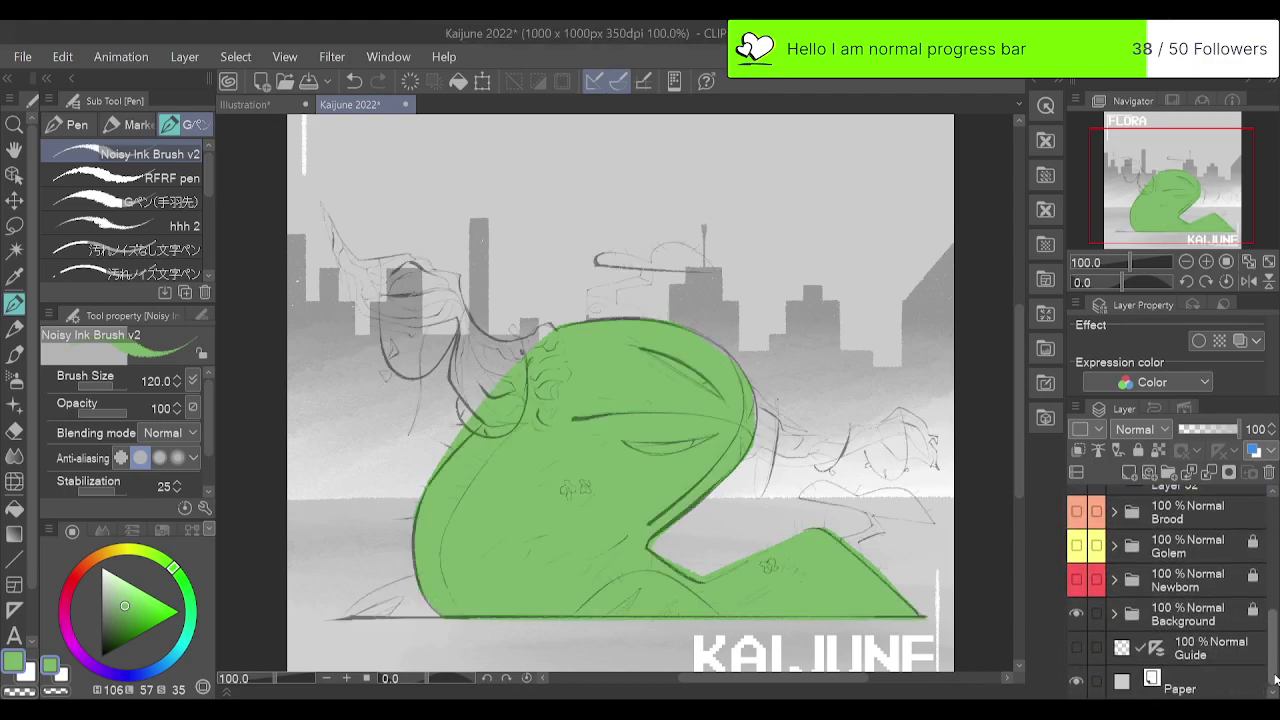
click(1076, 648)
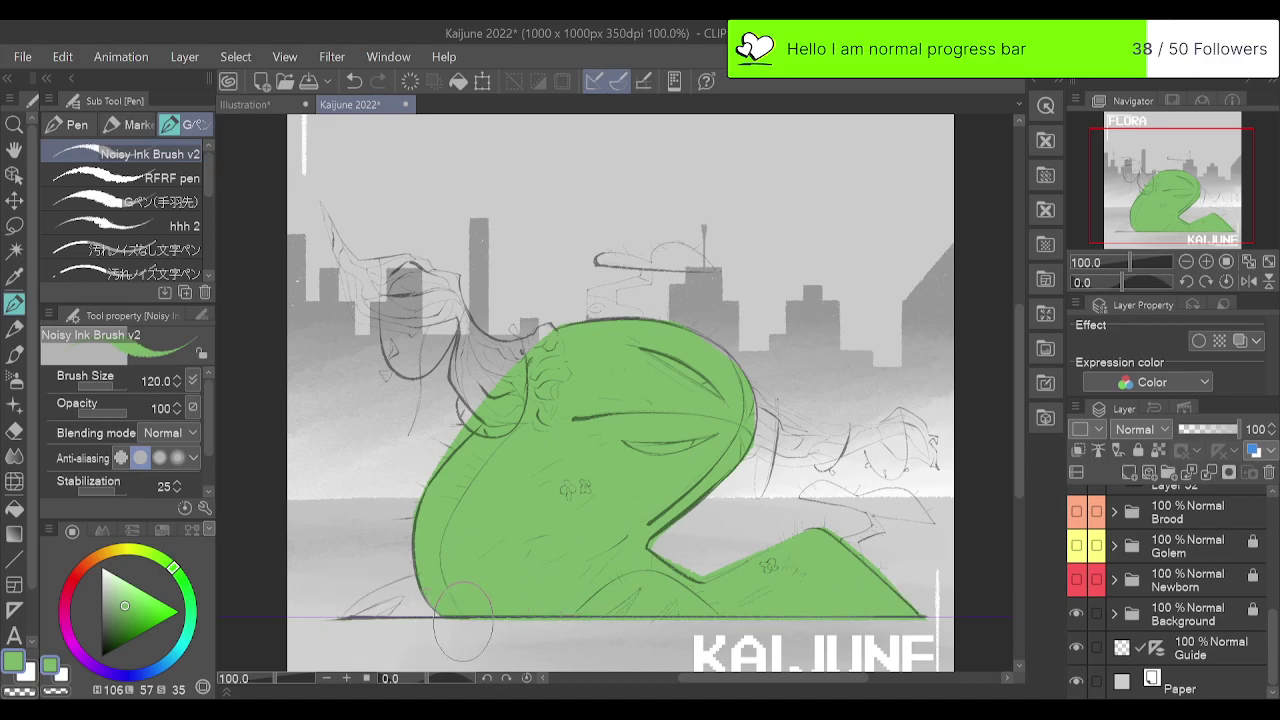
Try to outline and fill the low curved foot shape in front of the body on the new layer.
drag(420, 620, 342, 619)
mouse_move(415, 575)
mouse_down()
mouse_move(361, 592)
mouse_move(341, 617)
mouse_up()
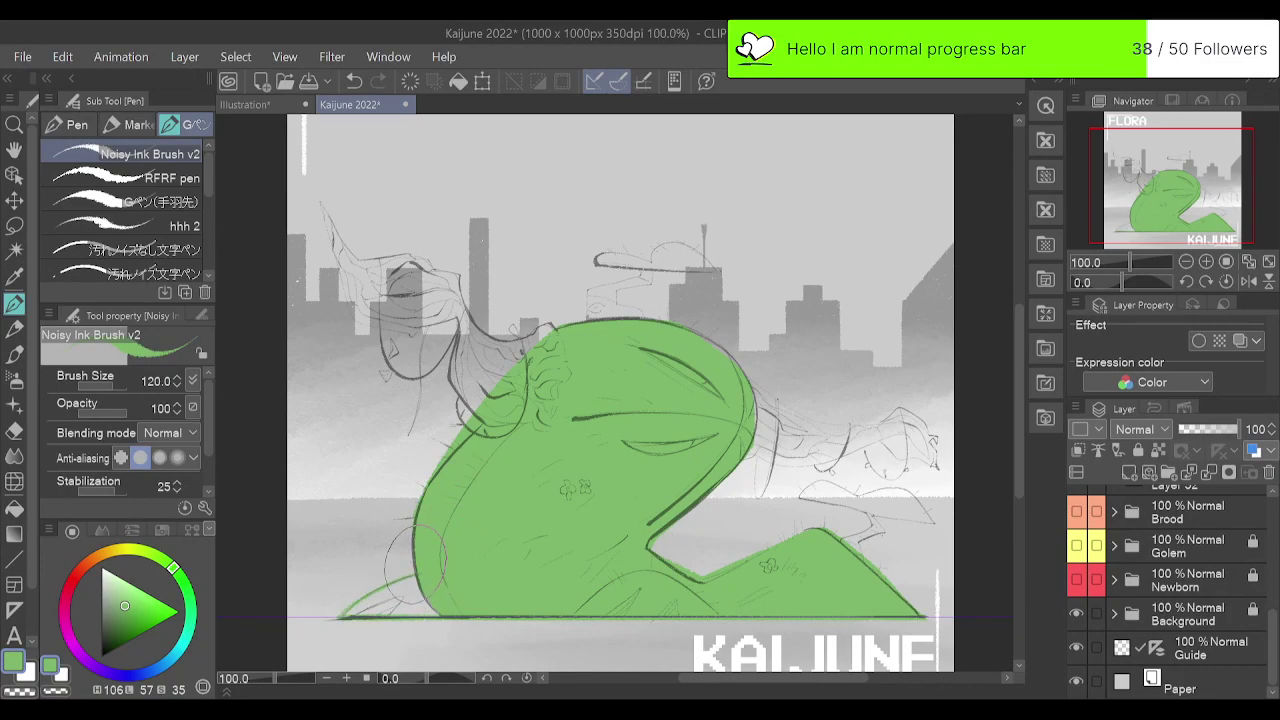
key(g)
key(g)
click(400, 594)
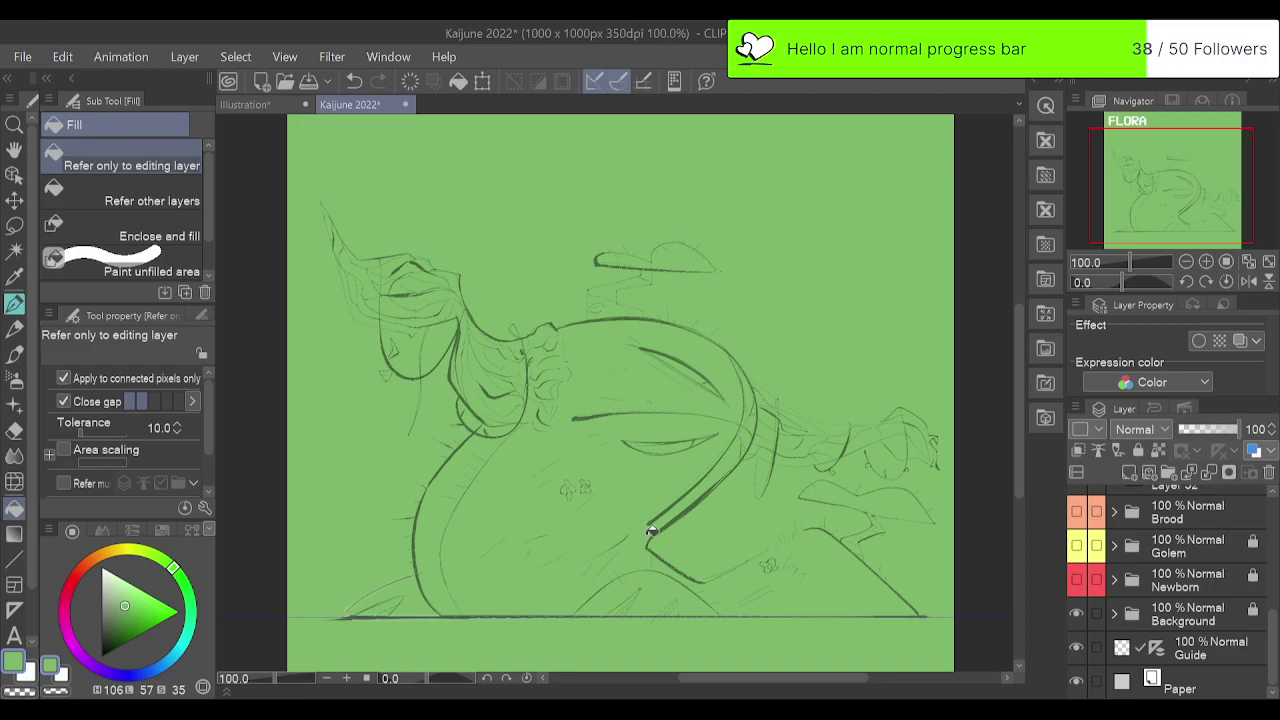
key(ctrl+z)
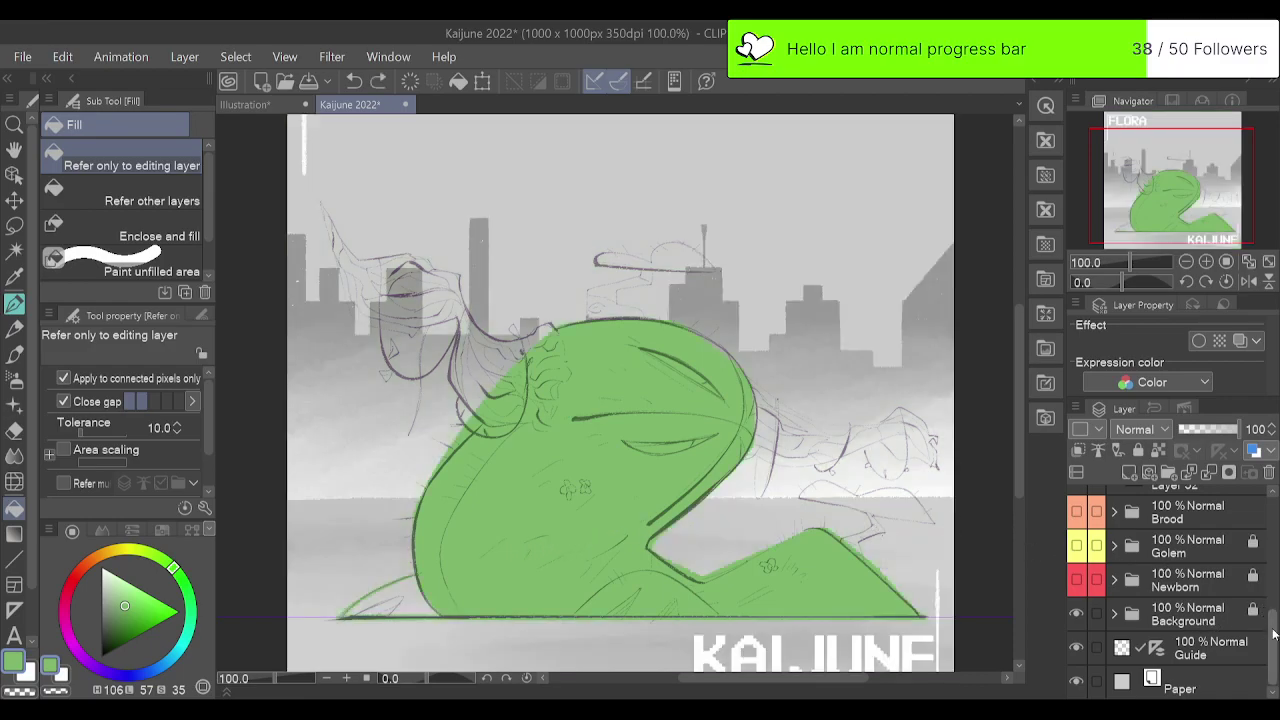
Draw the low curved foot outline in front of the body on Layer 52, using the Guide ruler for its ground line.
scroll(1200, 620, up, 1)
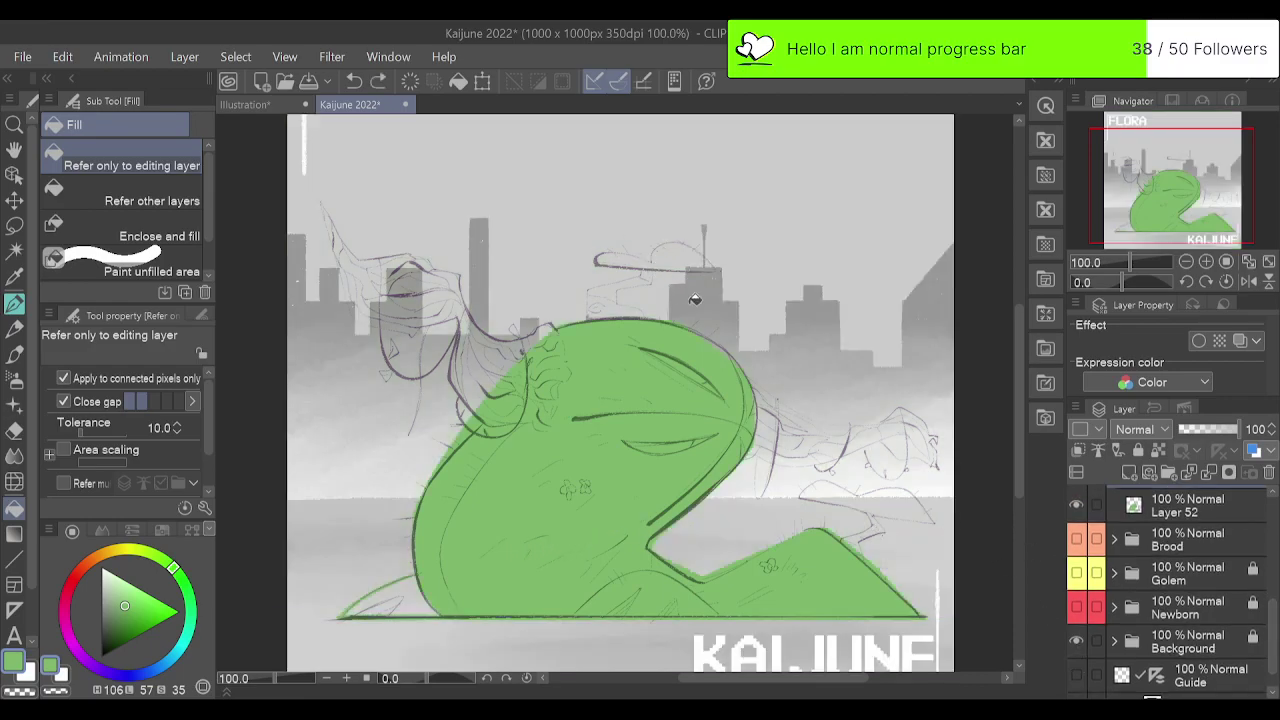
scroll(1250, 600, up, 2)
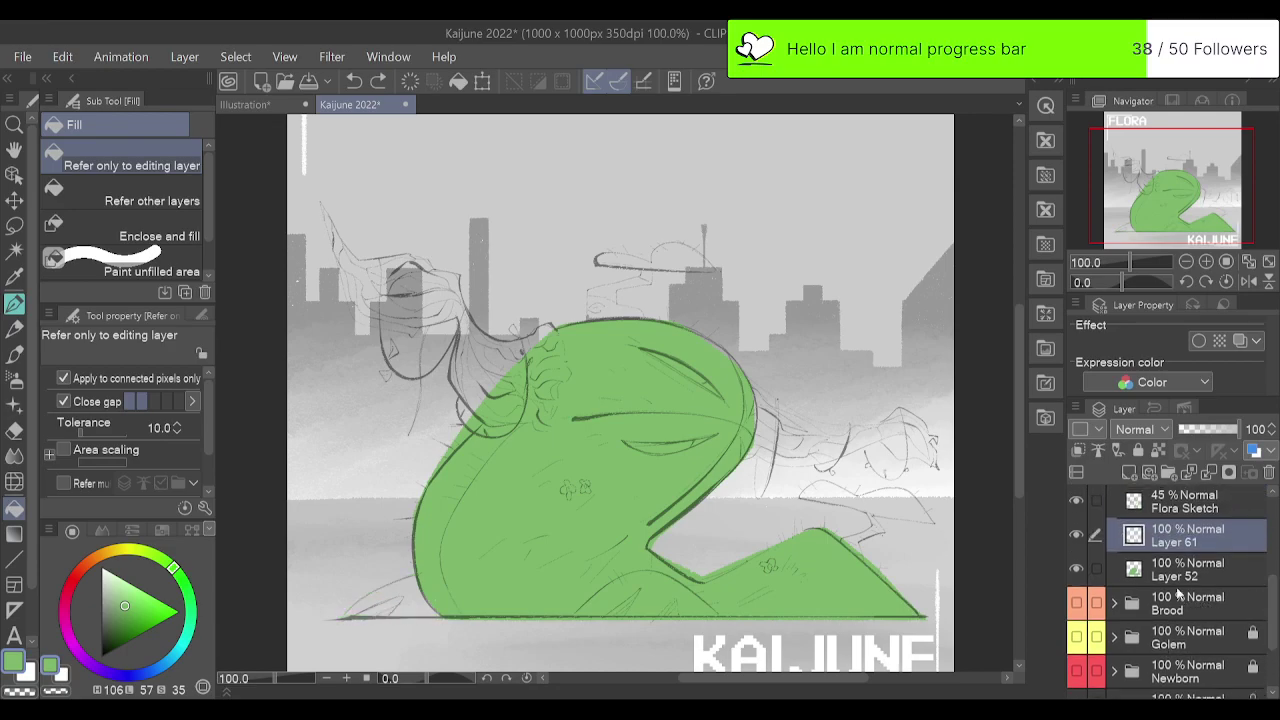
click(1165, 569)
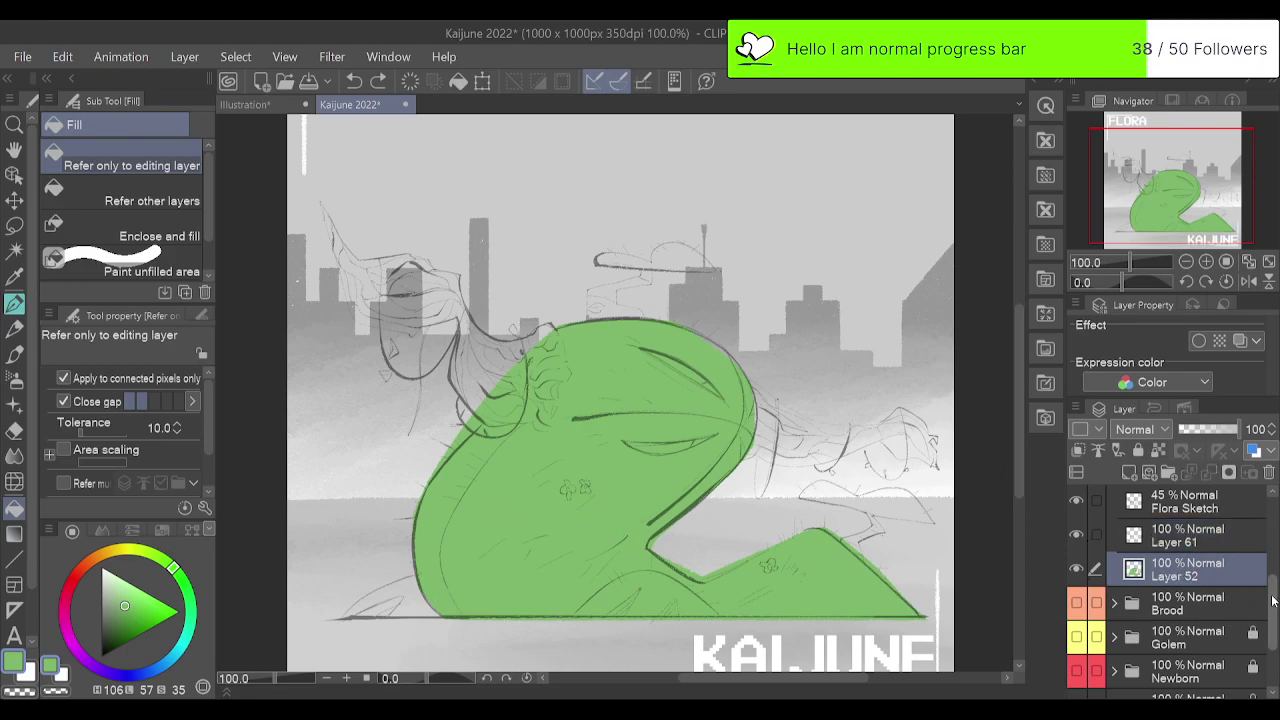
scroll(1273, 624, down, 1)
scroll(1273, 624, down, 2)
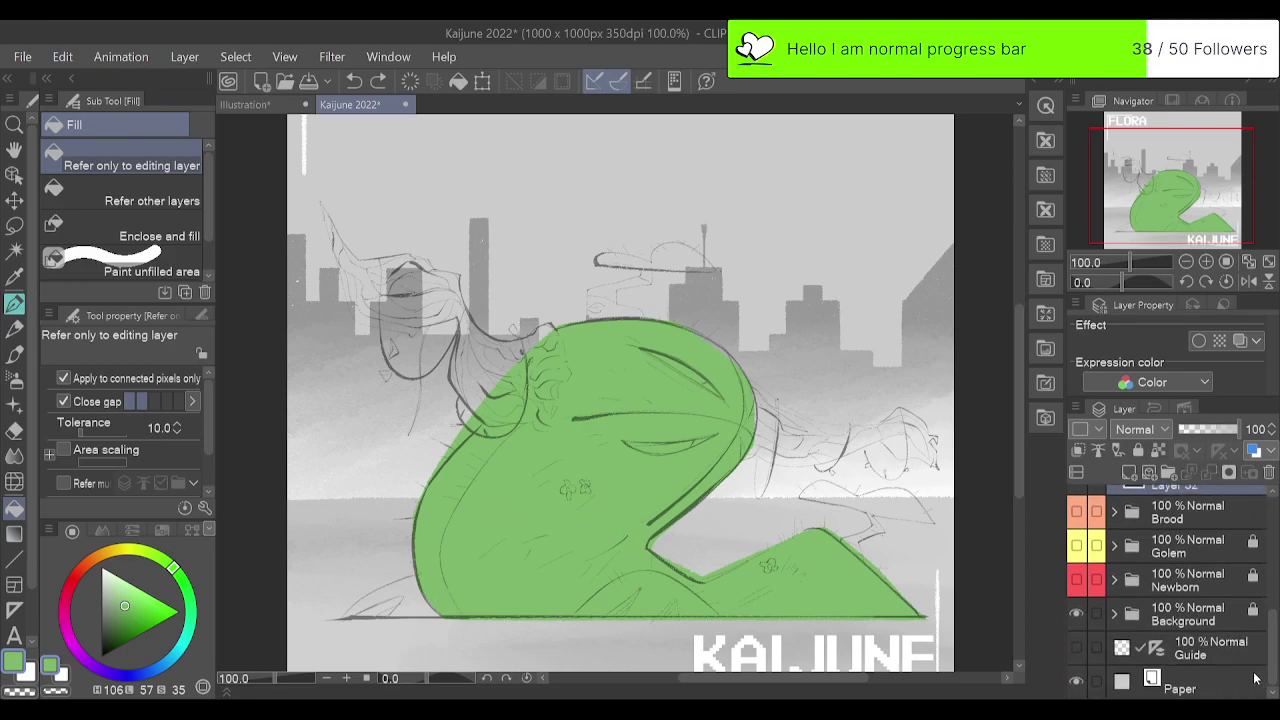
click(1078, 650)
key(p)
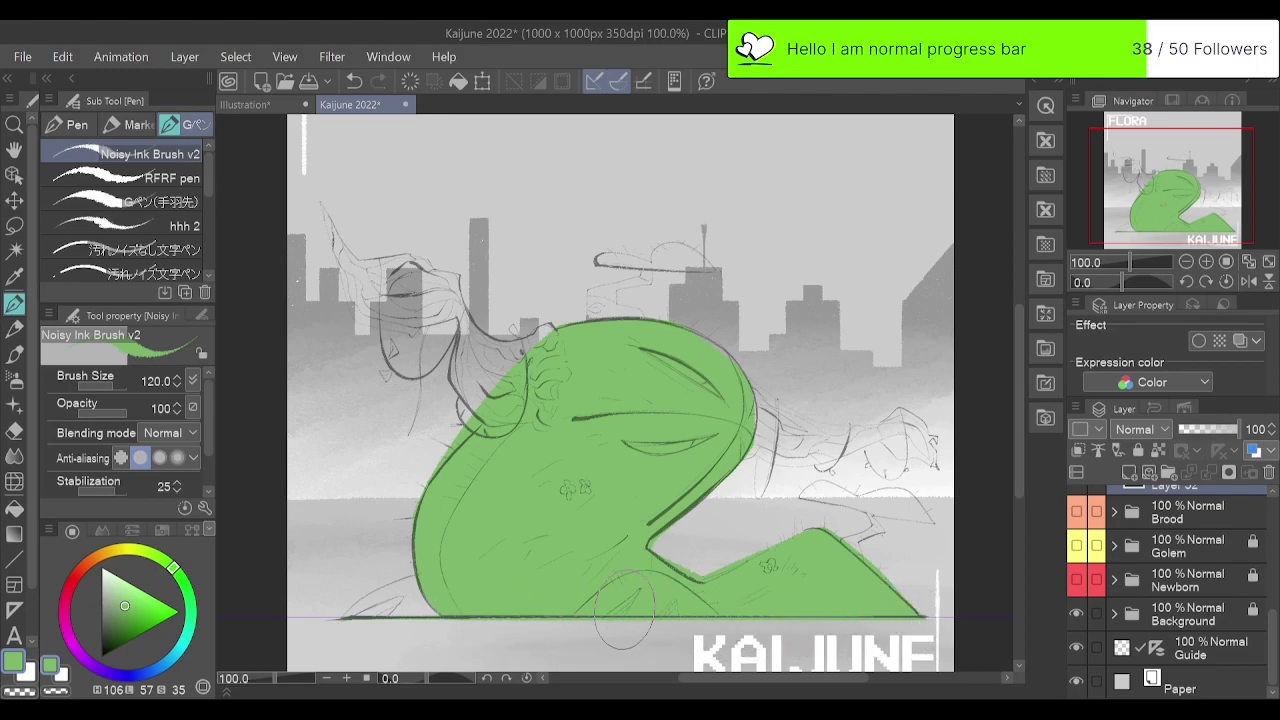
key(ctrl+z)
drag(408, 577, 349, 614)
key(ctrl+z)
drag(410, 576, 344, 617)
Move the Guide layer to the top of the layer stack, above Drawing paper.
drag(1272, 629, 1220, 501)
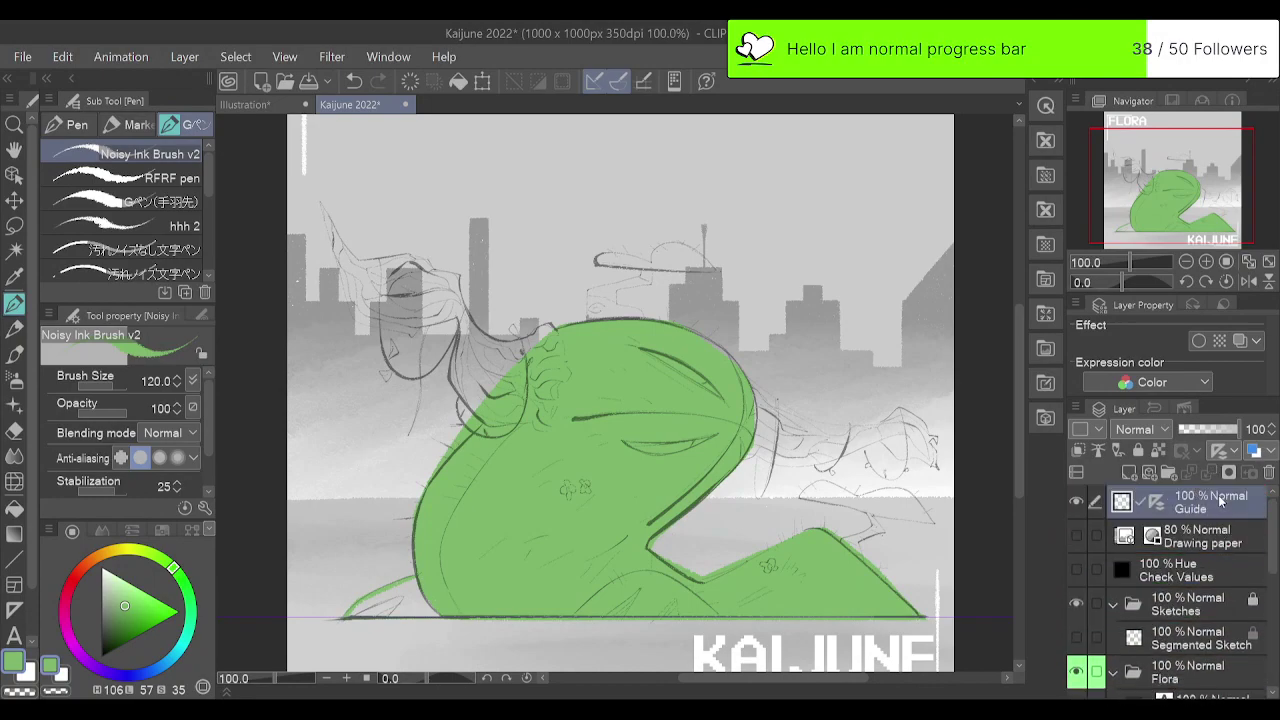
scroll(1262, 540, down, 1)
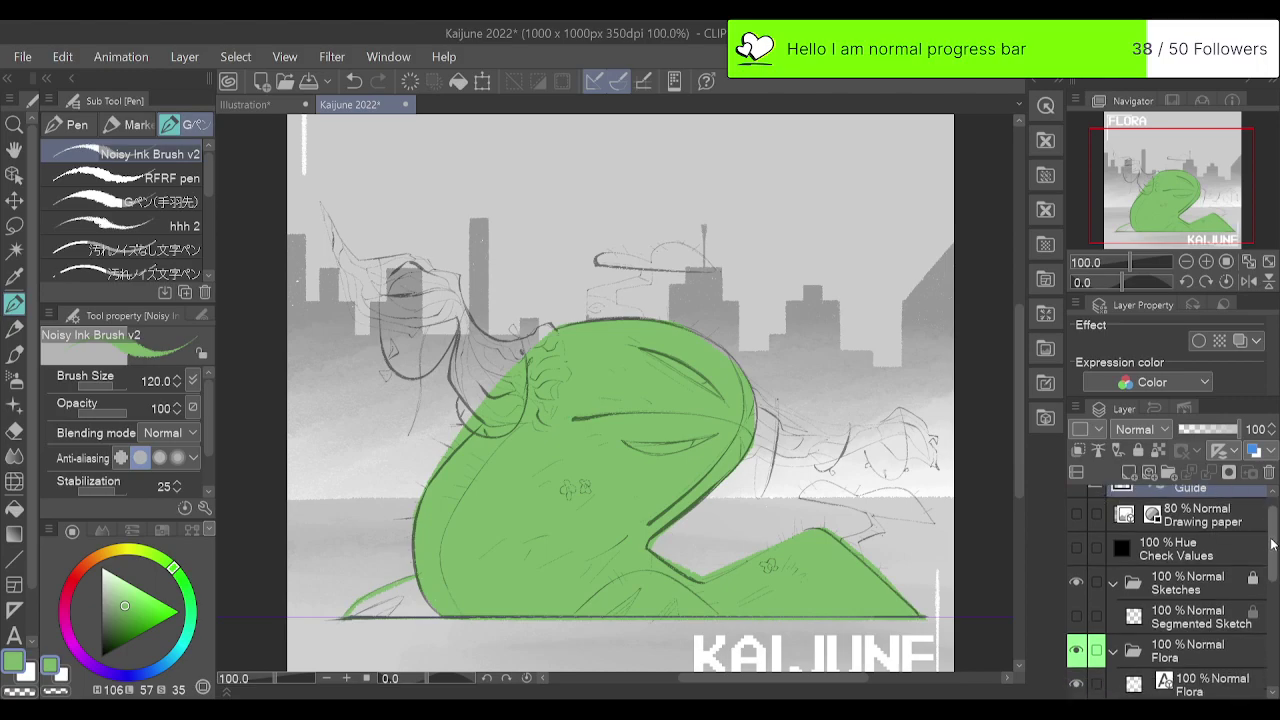
Hide the Guide and Flora Sketch layers so only the flat green shapes show.
scroll(1258, 543, up, 1)
scroll(1258, 560, down, 2)
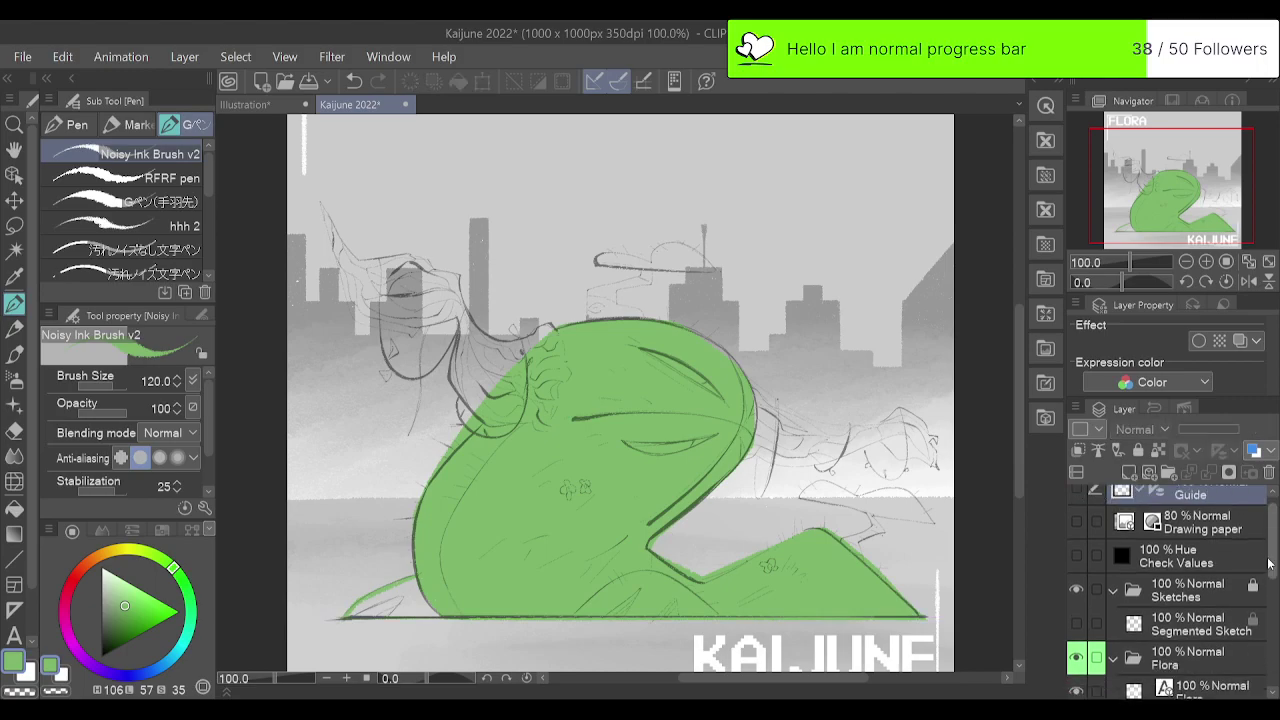
drag(1267, 574, 1269, 568)
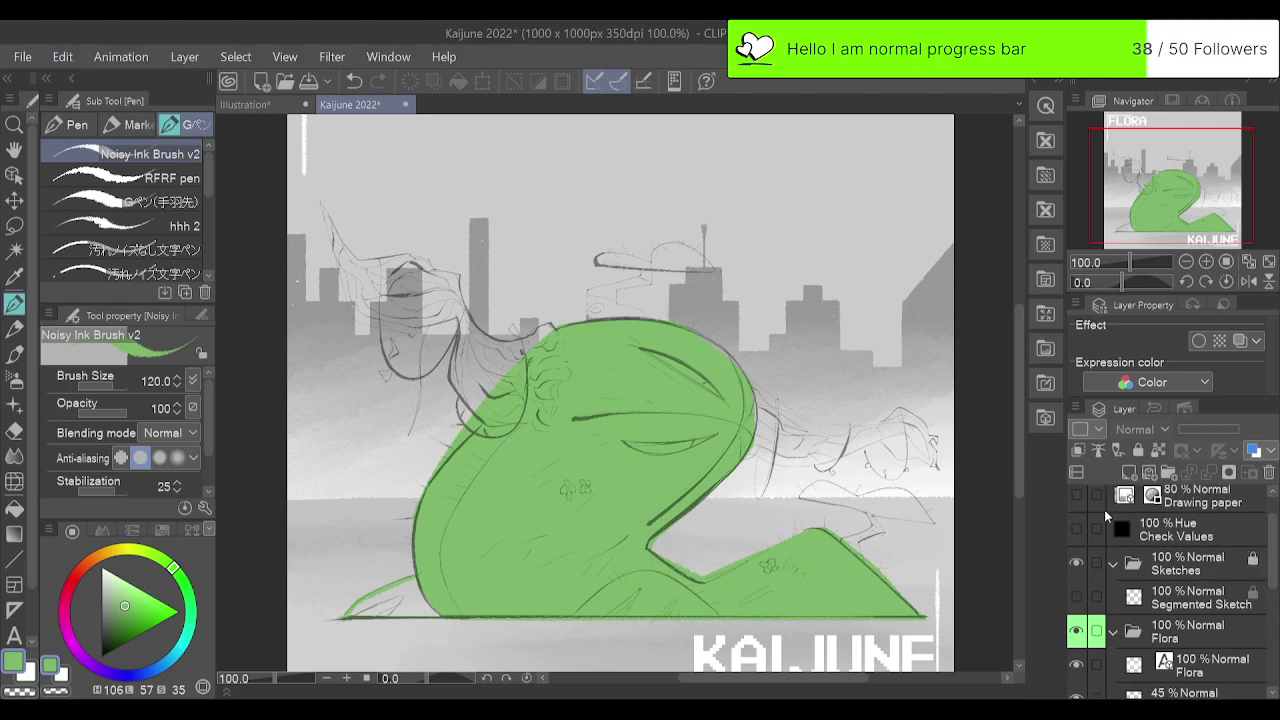
click(1077, 496)
click(1078, 497)
scroll(1197, 560, down, 3)
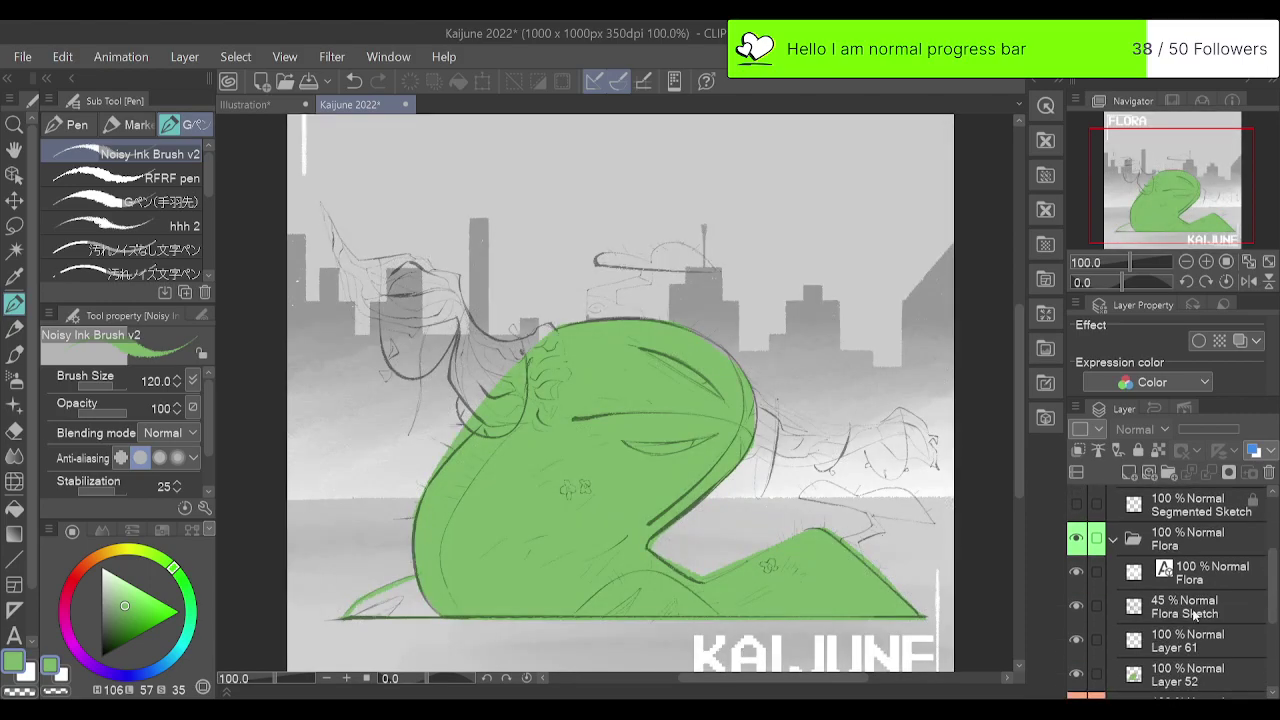
click(1078, 605)
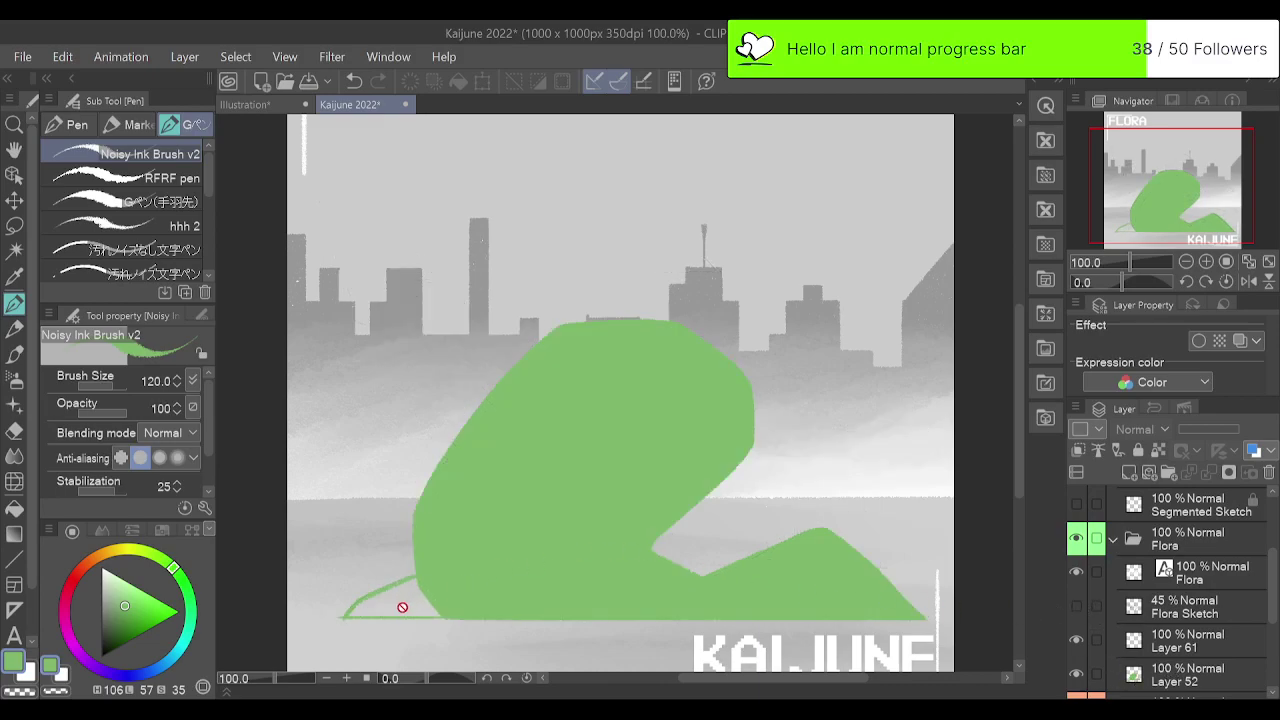
Fill the low curved foot outline in front of the body with green on Layer 52.
click(1178, 684)
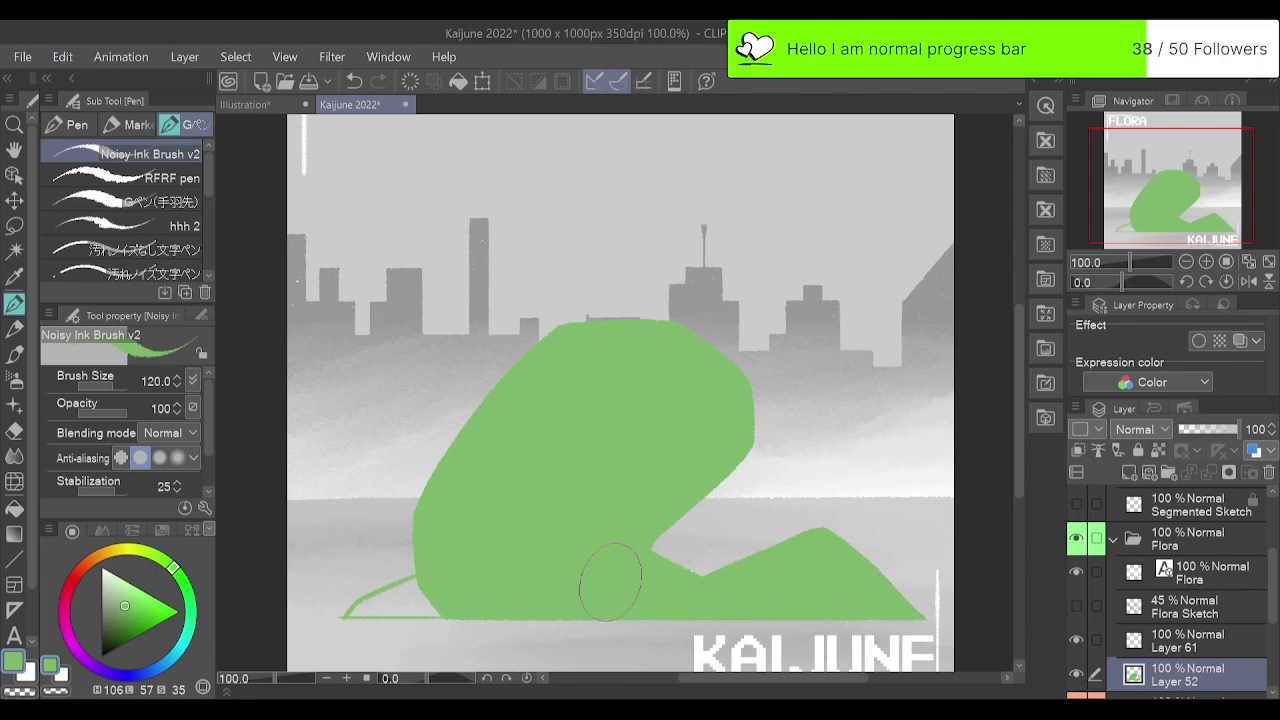
key(g)
click(402, 598)
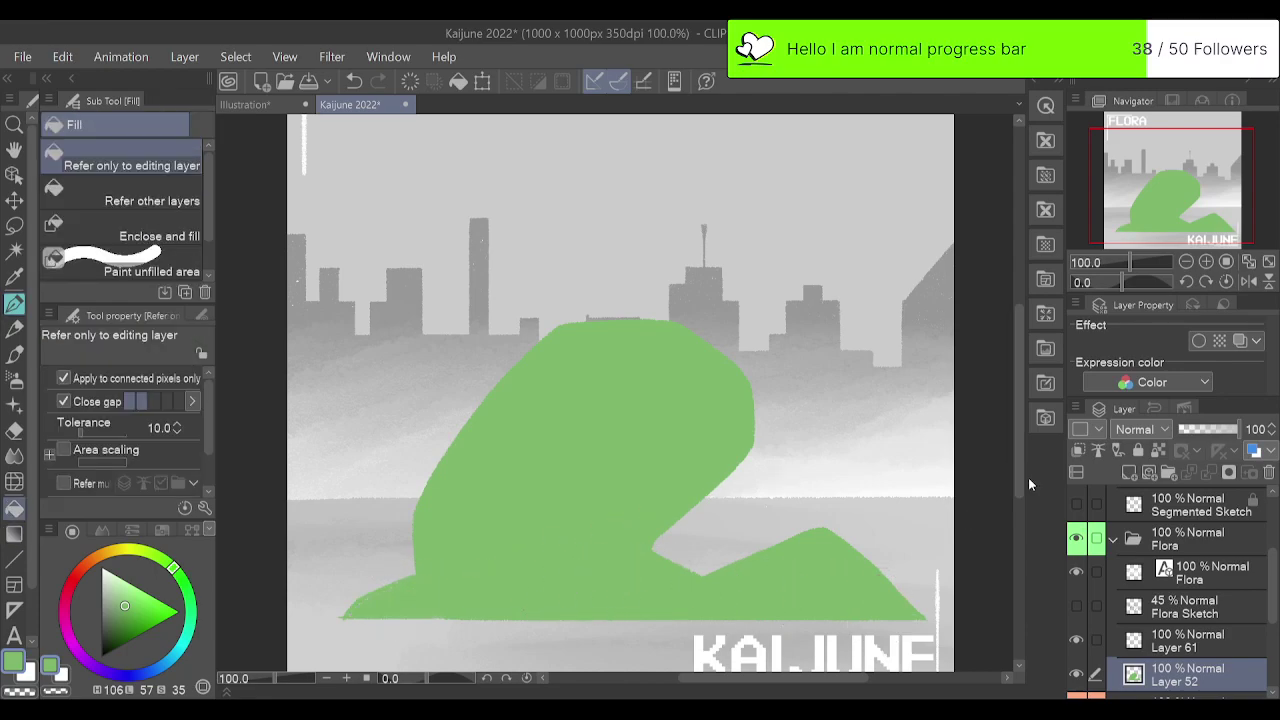
Show the Guide layer again at the head of the layer stack.
drag(1274, 593, 1274, 590)
scroll(1274, 594, up, 5)
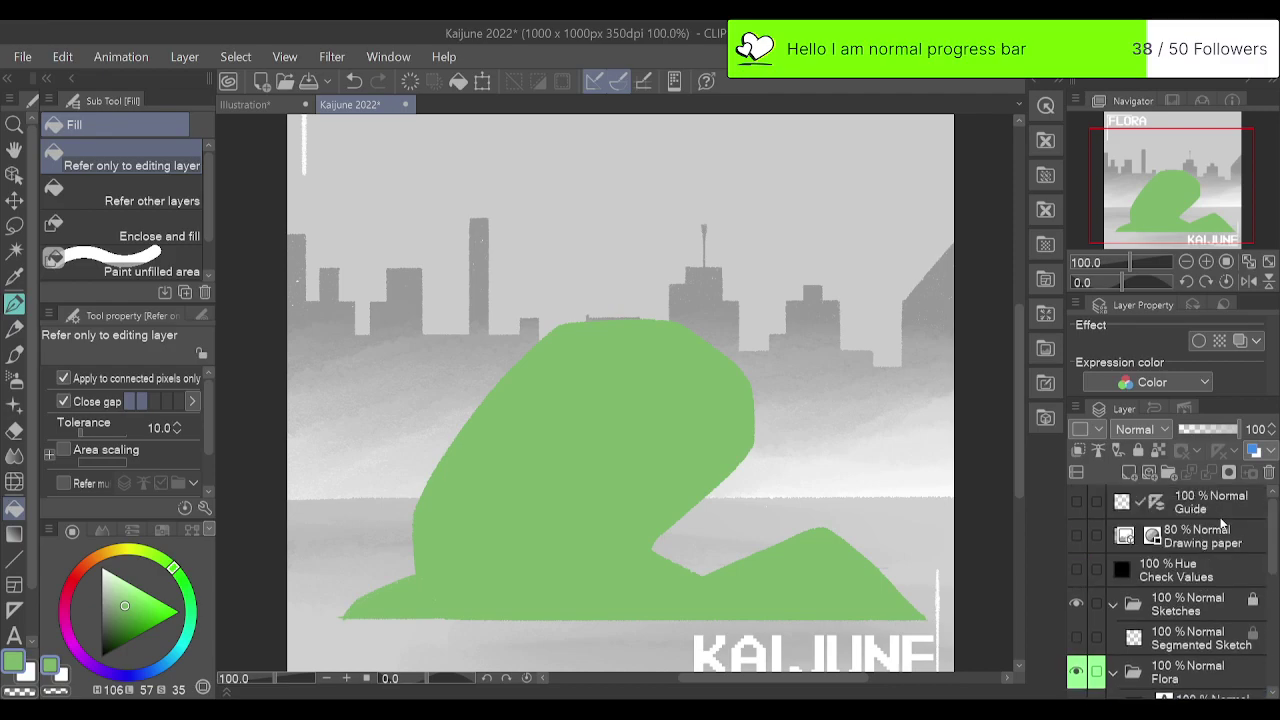
click(1190, 502)
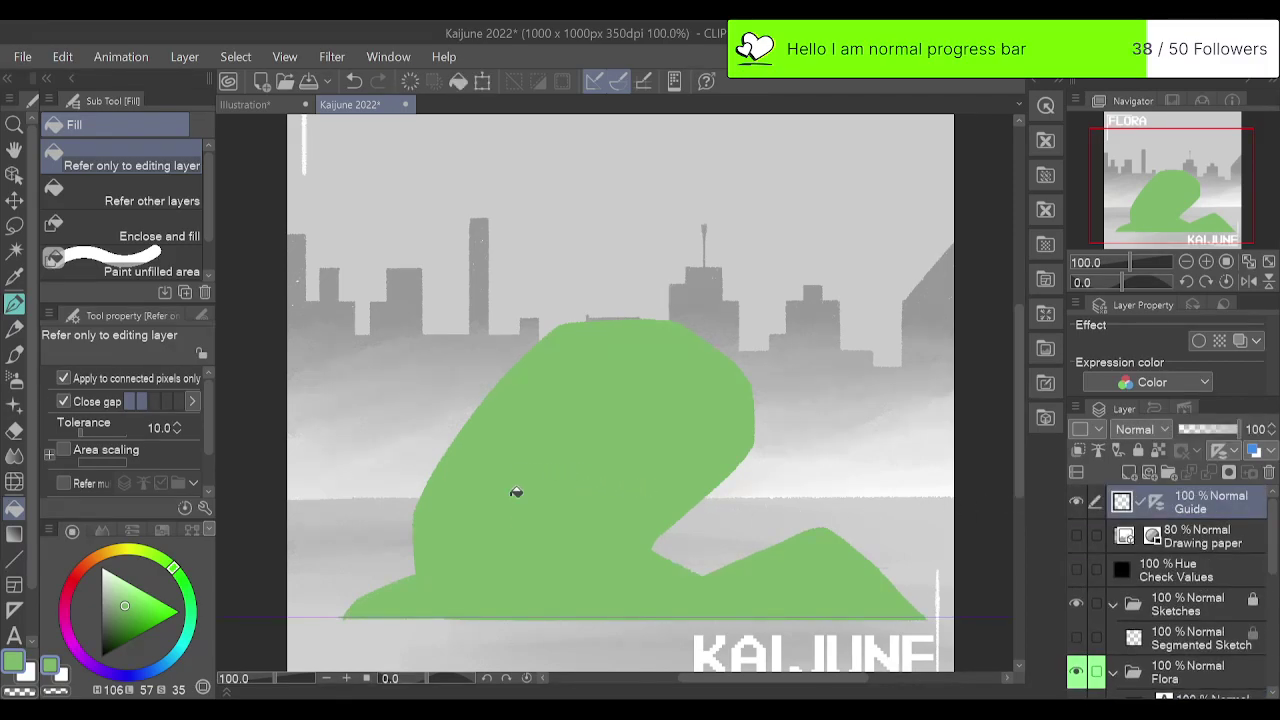
Delete the empty Layer 61 and erase the base of the green shape straight along the ground guide on Layer 52.
key(e)
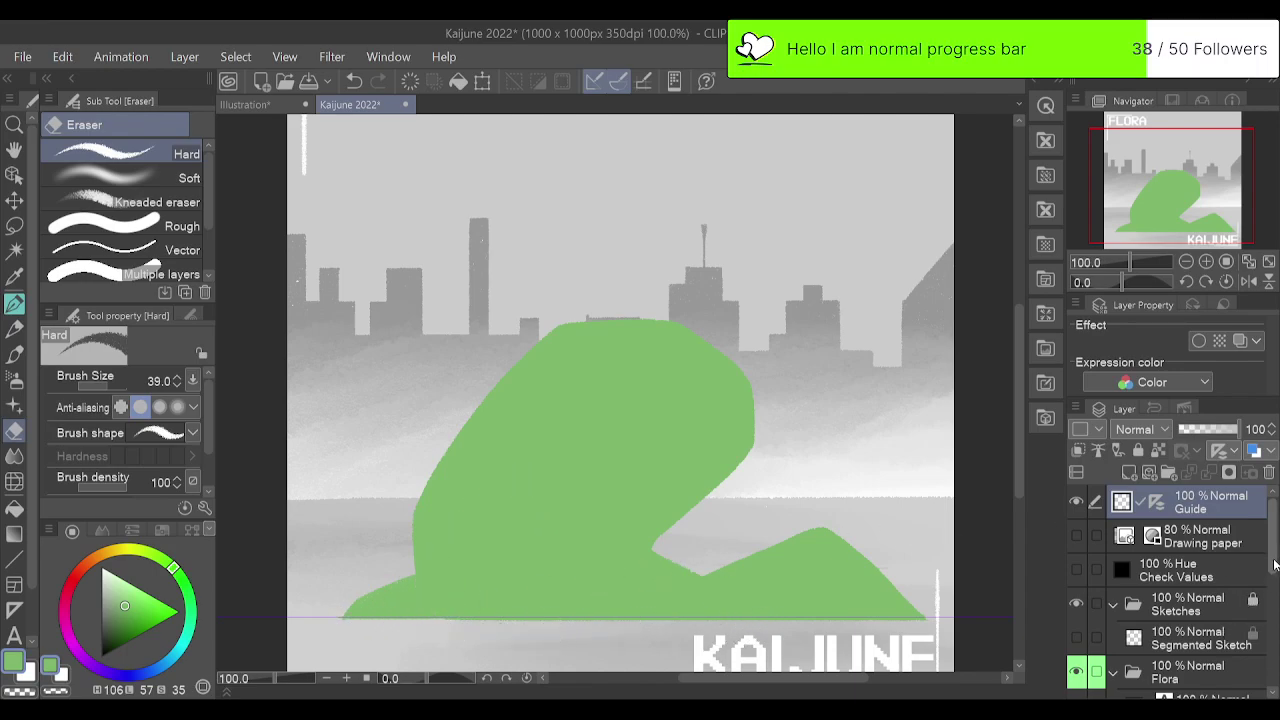
scroll(1274, 566, down, 3)
click(1210, 658)
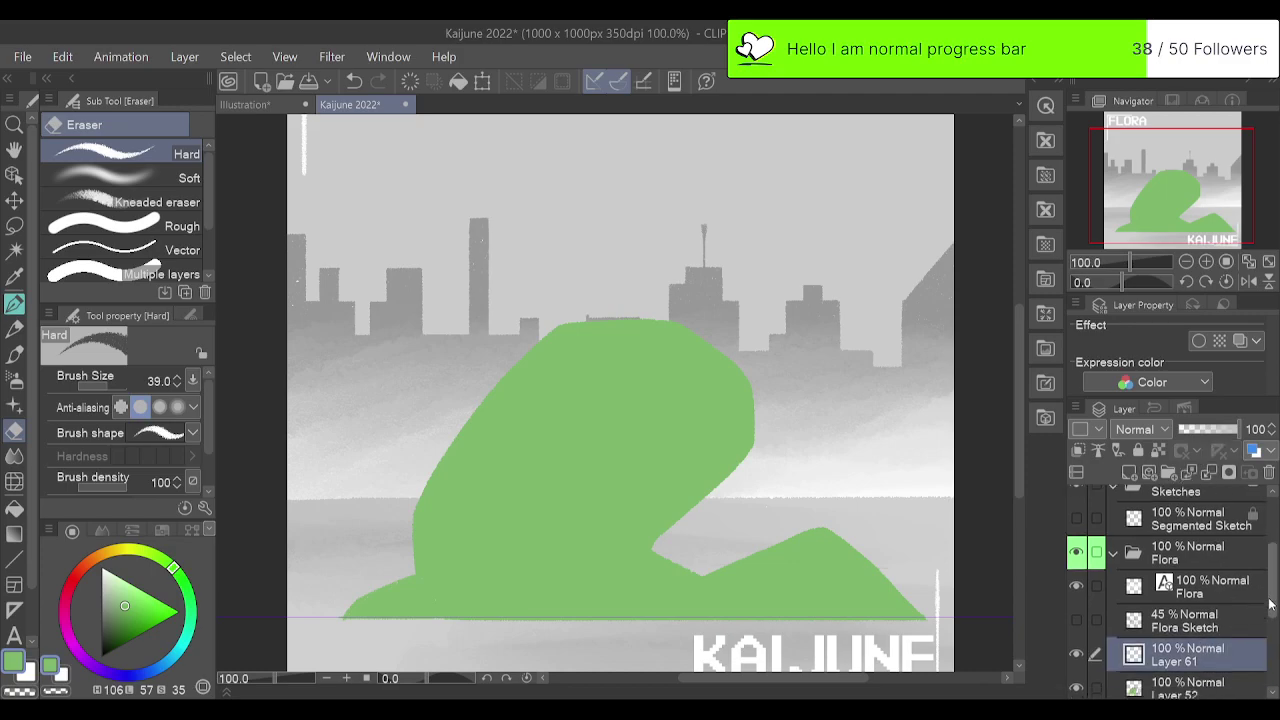
key(Delete)
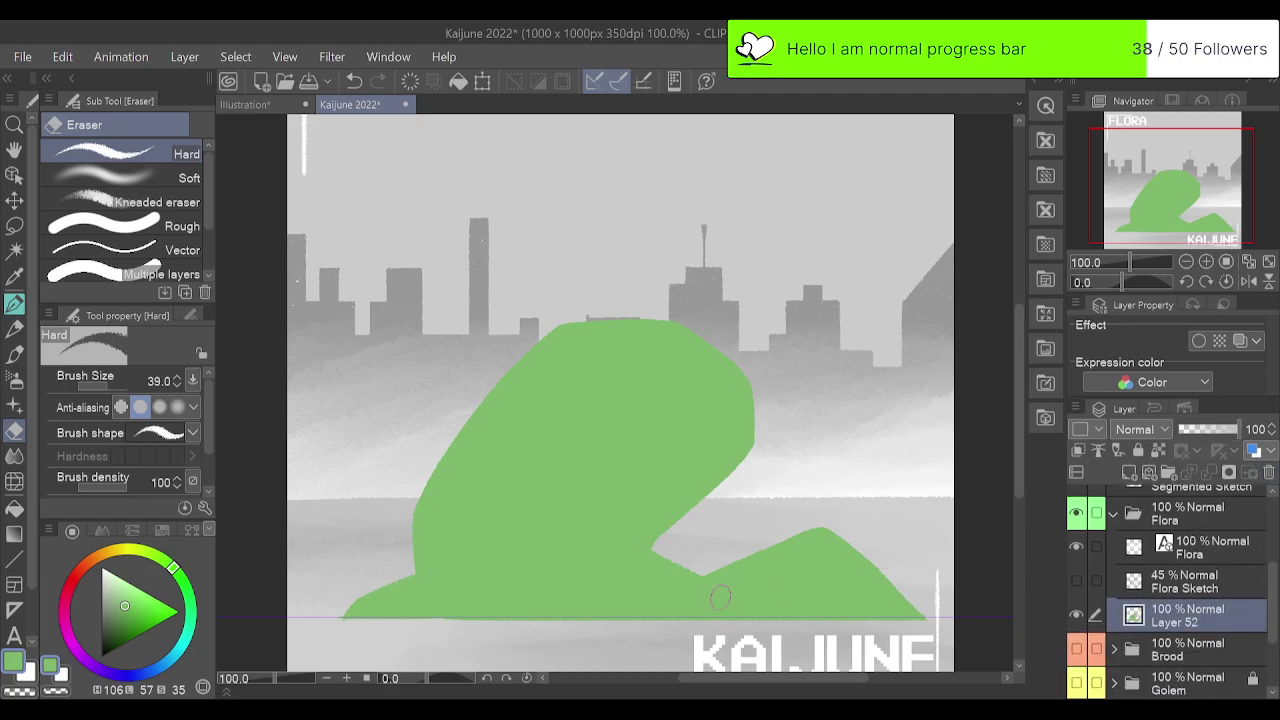
mouse_move(346, 625)
mouse_down()
mouse_move(924, 632)
mouse_move(311, 642)
mouse_move(595, 623)
mouse_up()
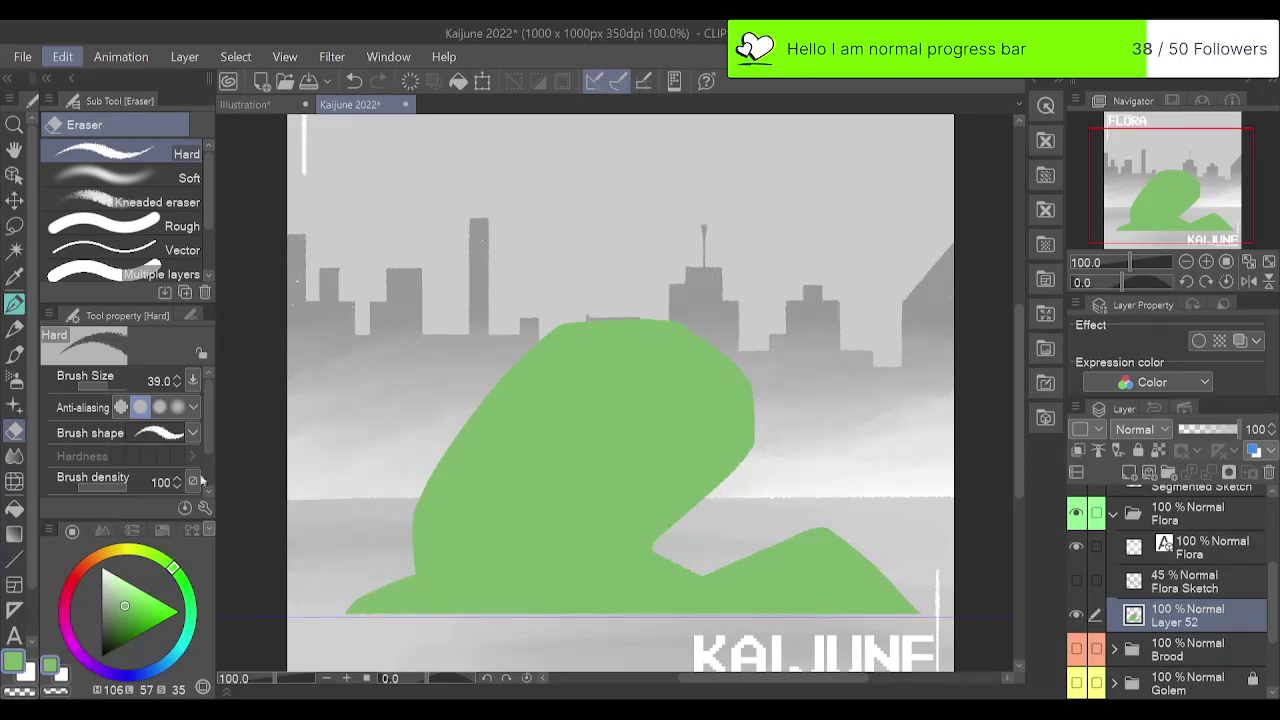
Mute the green of Layer 52 with a colour adjustment and choose a darker green (105, 45, 24) based on it for drawing.
click(511, 486)
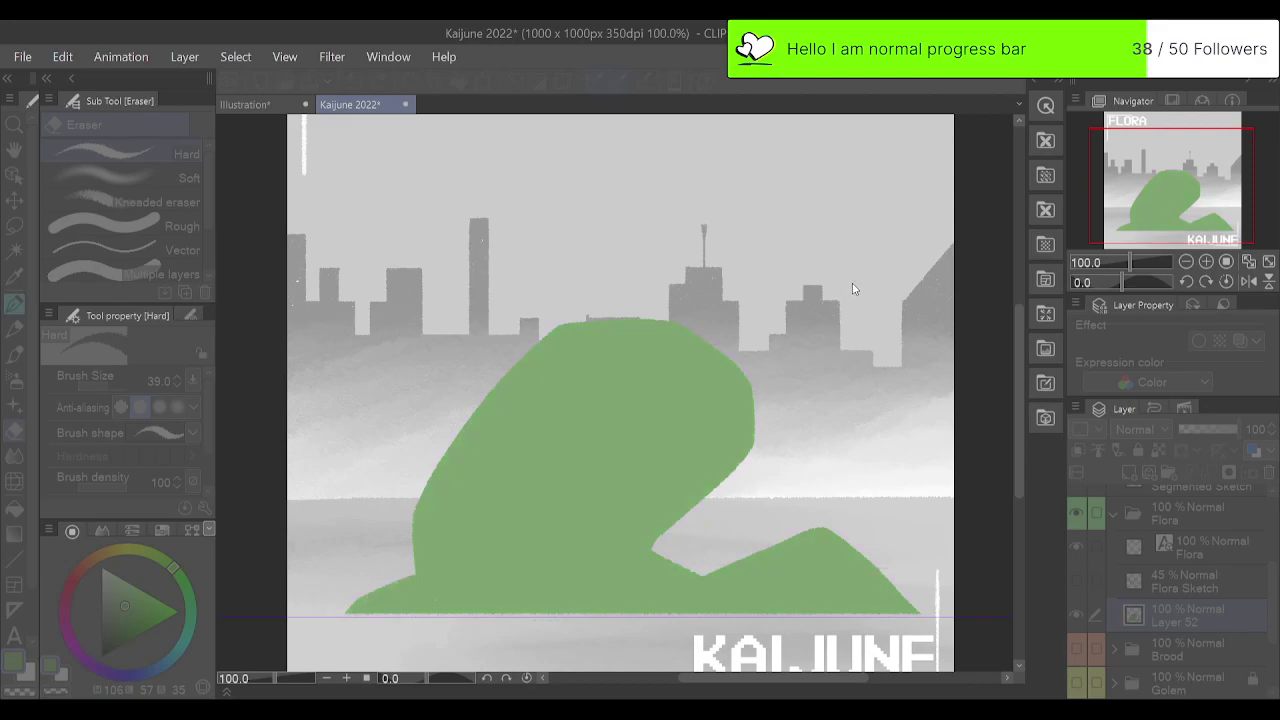
drag(889, 228, 867, 230)
click(1038, 205)
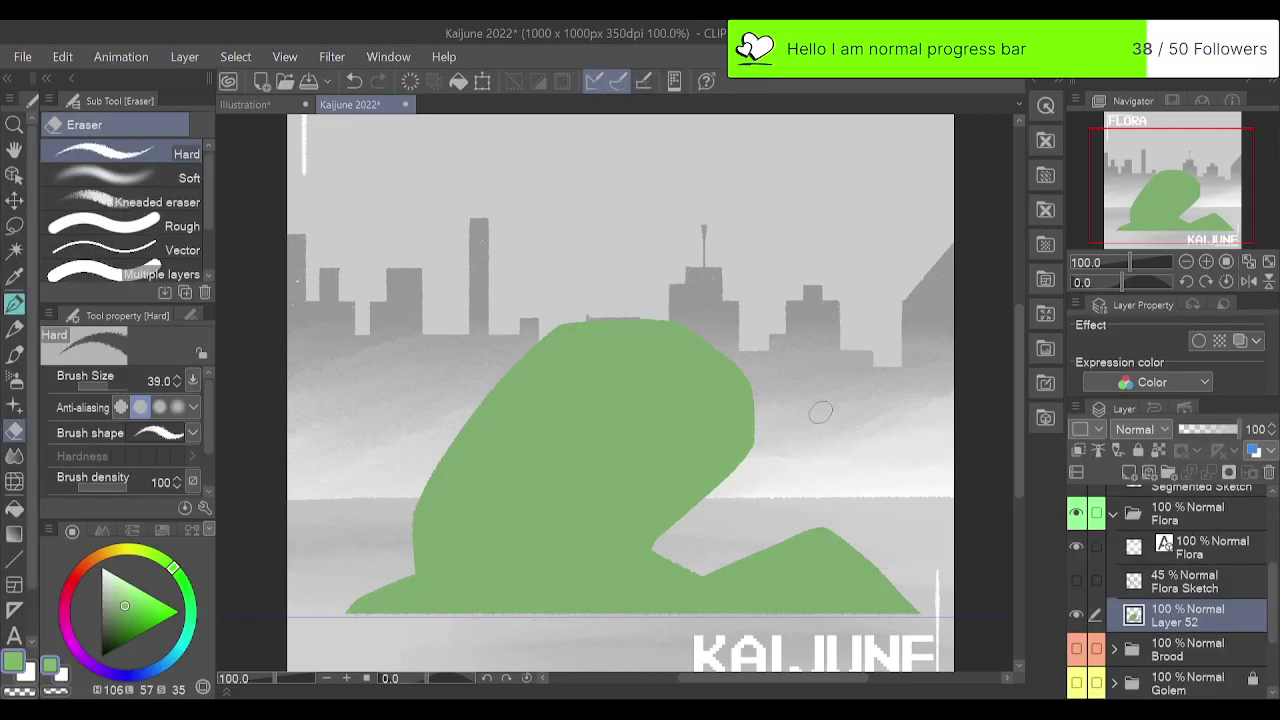
alt+click(617, 506)
drag(119, 612, 119, 616)
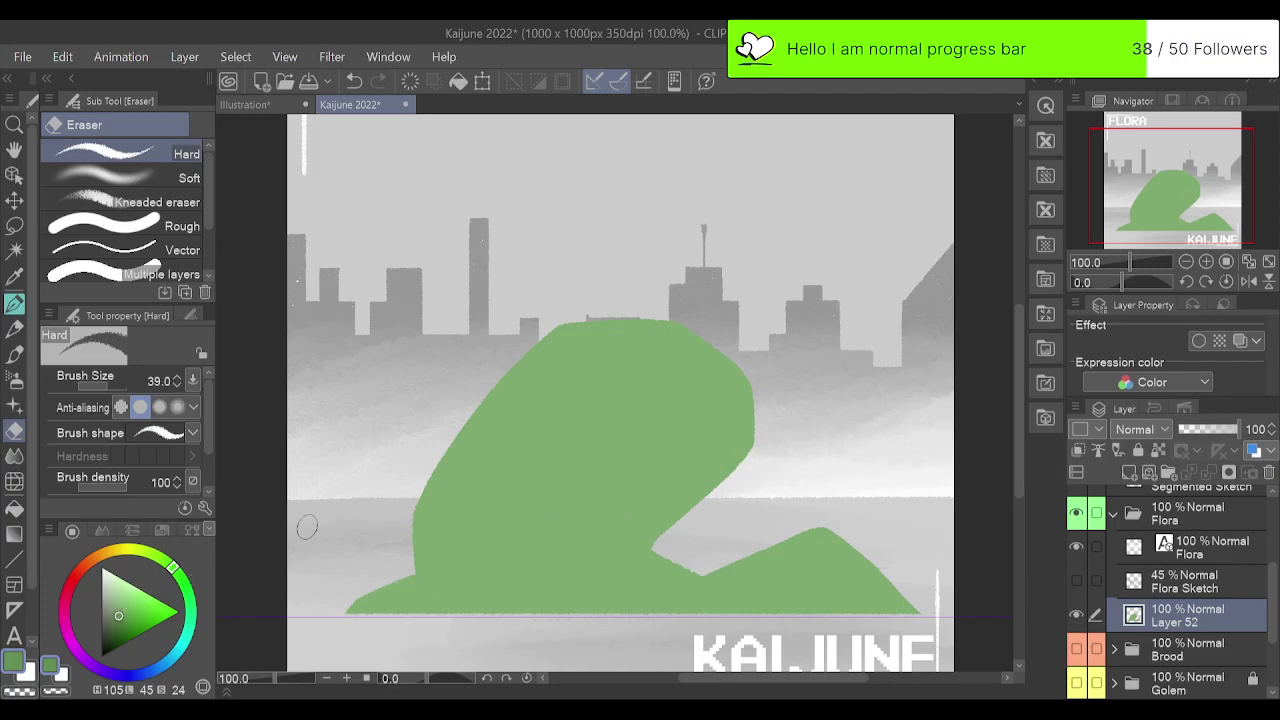
Try a darker curved pen line through the middle of the body on Layer 52.
key(o)
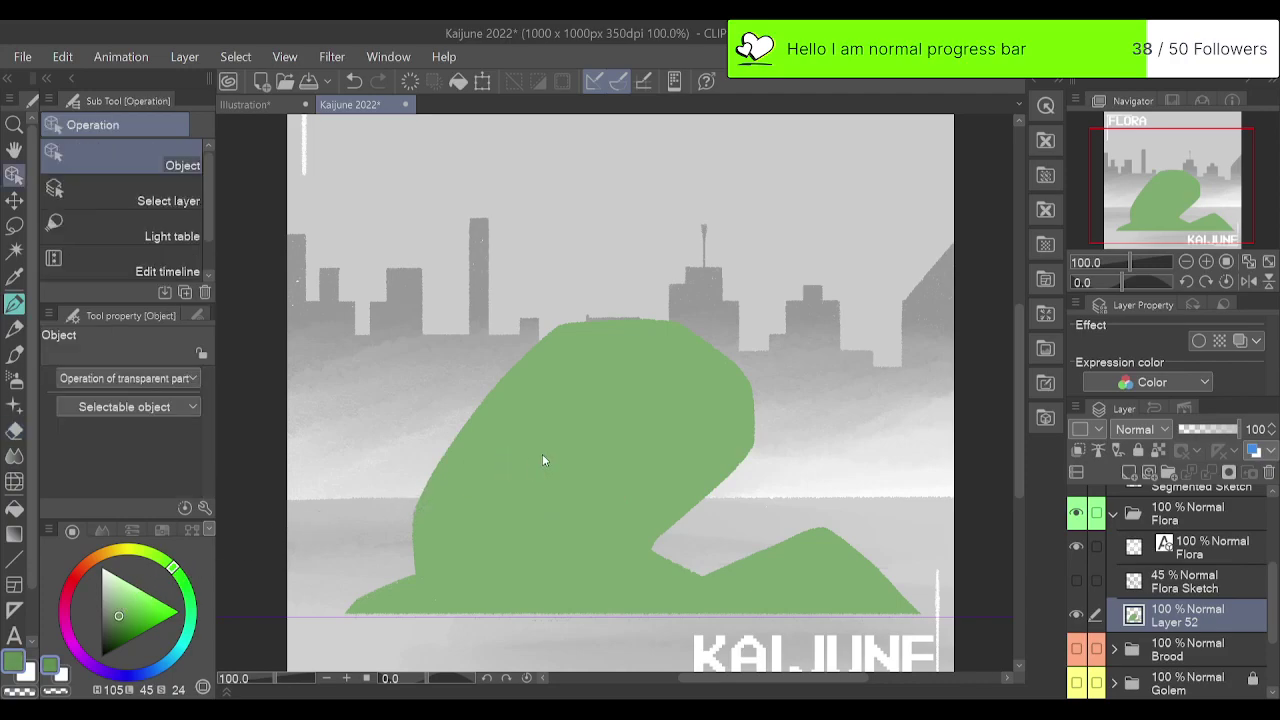
key(p)
drag(640, 425, 552, 540)
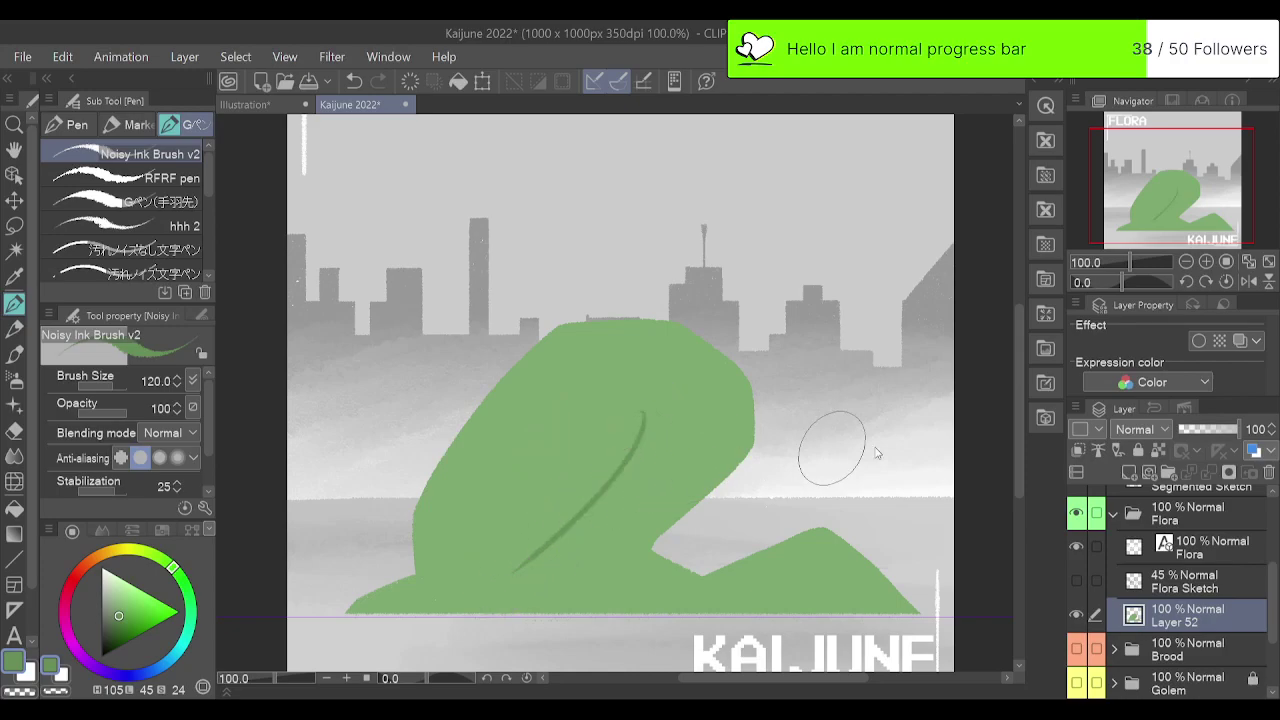
key(ctrl+z)
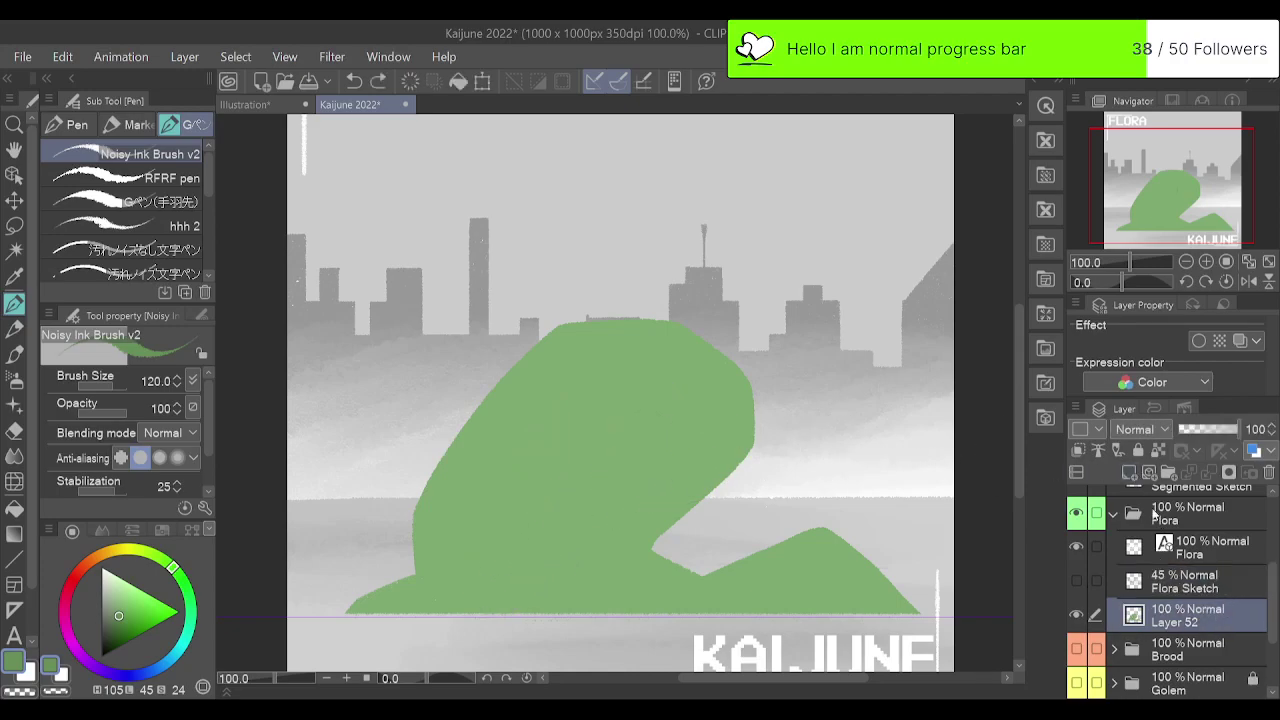
Add a new layer above Layer 52 for the darker detail lines and clip it to Layer 52.
click(1129, 472)
mouse_move(688, 328)
mouse_down()
mouse_move(679, 447)
mouse_move(694, 360)
mouse_move(666, 318)
mouse_move(699, 399)
mouse_move(678, 488)
mouse_up()
key(ctrl+z)
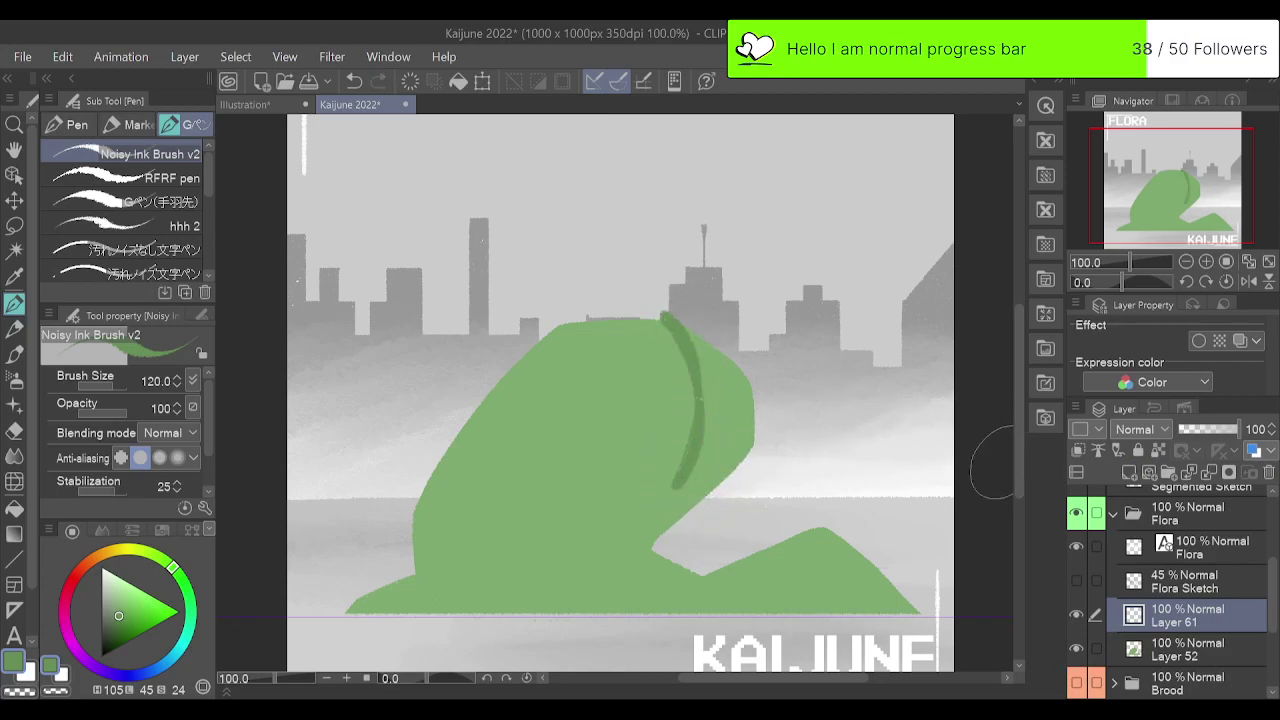
key(ctrl+z)
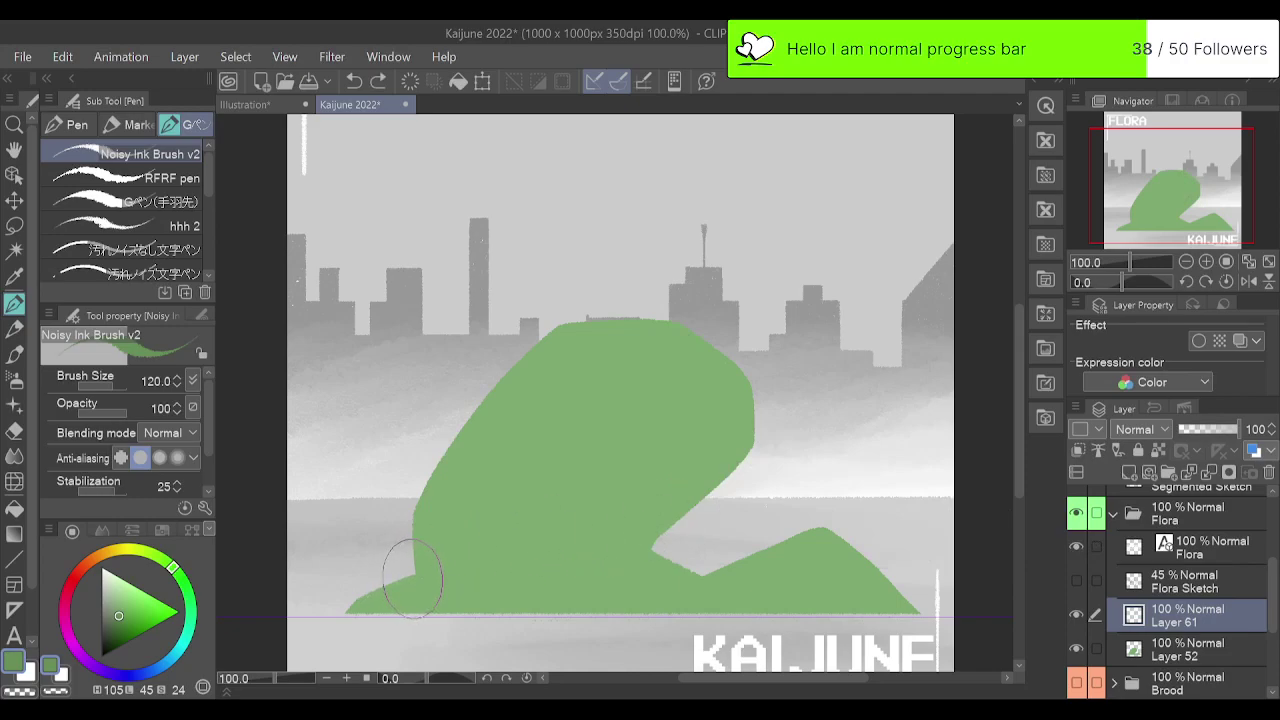
drag(414, 578, 431, 614)
key(ctrl+z)
click(1078, 450)
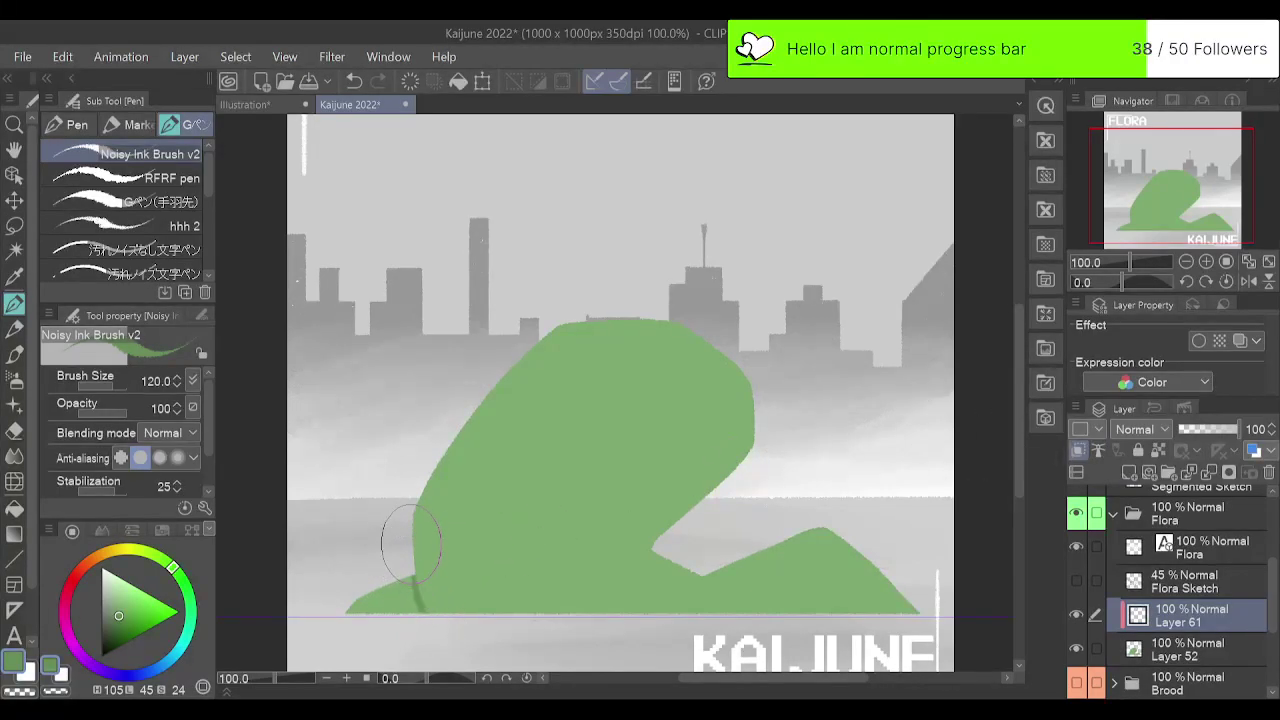
Draw a short dark line separating the low front foot from the body on the clipped layer.
drag(413, 577, 426, 613)
key(ctrl+z)
drag(415, 578, 424, 613)
Try a dark textured tuft along the base of the body, undo it, and hide the Guide layer.
drag(582, 615, 688, 606)
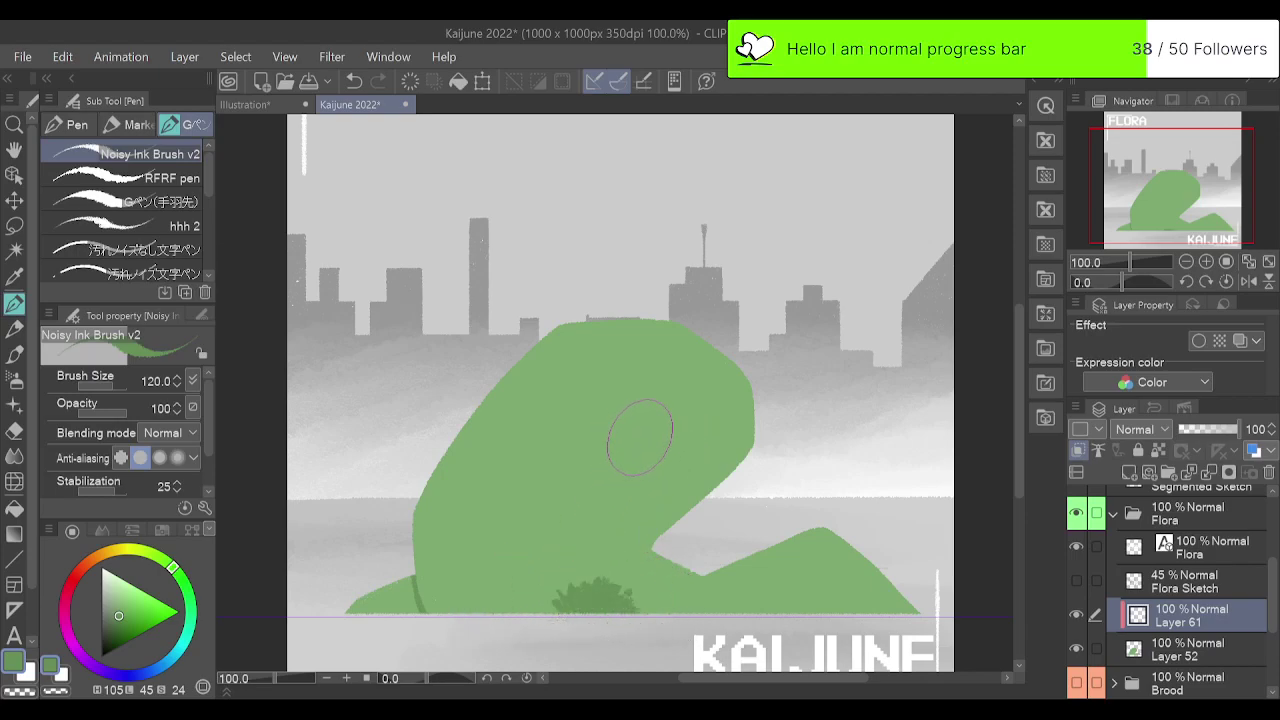
key(ctrl+z)
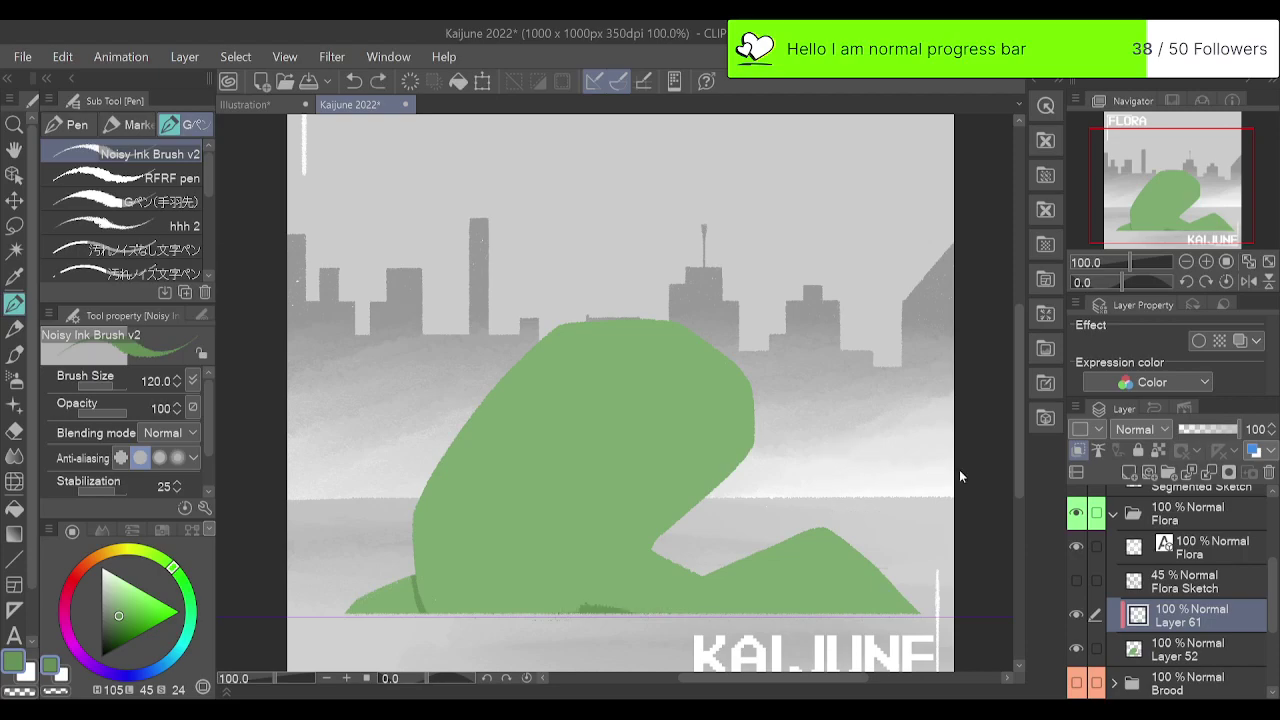
key(ctrl+z)
scroll(1266, 597, up, 5)
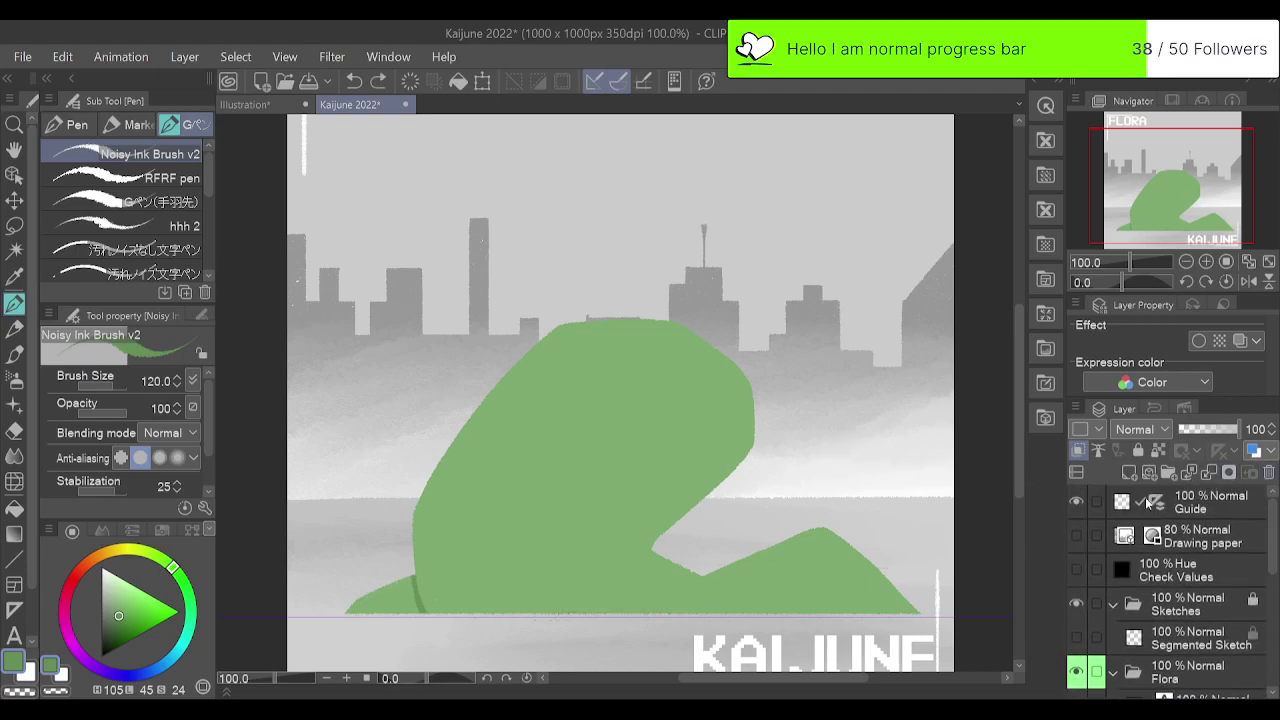
scroll(1258, 585, down, 5)
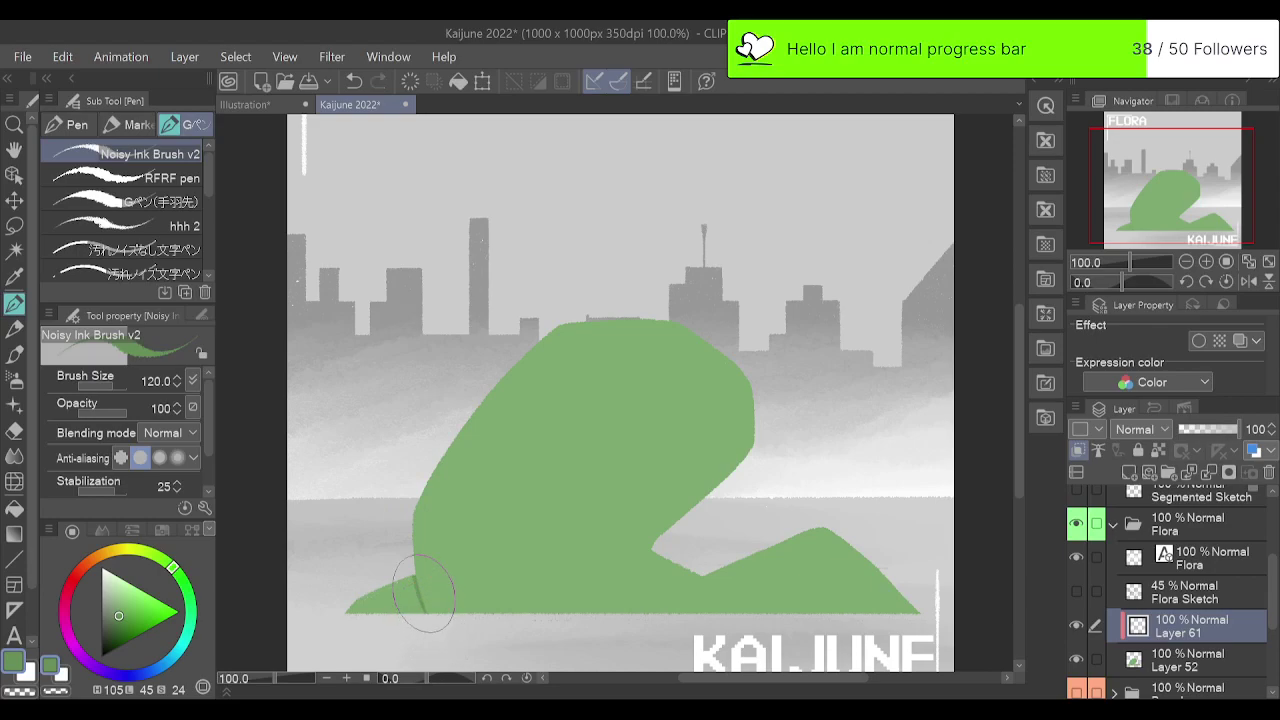
Redo the front foot's separating line and try a pointed arch for a second foot at the body's base.
key(ctrl+z)
mouse_move(415, 578)
mouse_down()
mouse_move(432, 625)
mouse_move(410, 518)
mouse_move(449, 509)
mouse_move(555, 561)
mouse_move(677, 640)
mouse_up()
key(ctrl+z)
mouse_move(512, 612)
mouse_down()
mouse_move(555, 557)
mouse_move(715, 620)
mouse_up()
key(ctrl+z)
mouse_move(540, 610)
mouse_down()
mouse_move(628, 575)
mouse_move(696, 638)
mouse_move(699, 627)
mouse_move(623, 559)
mouse_move(551, 585)
mouse_move(537, 612)
mouse_up()
key(ctrl+z)
key(ctrl+z)
mouse_move(671, 606)
mouse_down()
mouse_move(587, 539)
mouse_move(532, 575)
mouse_move(522, 610)
mouse_up()
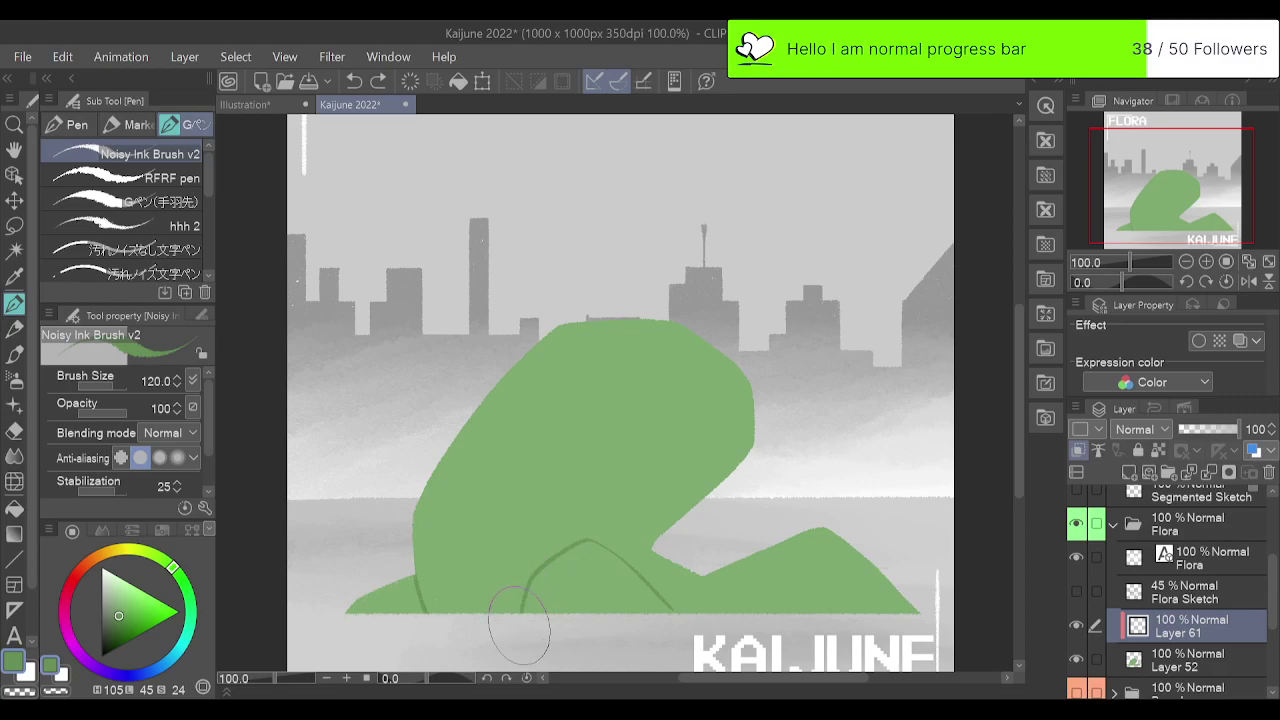
Try a lower, rounder foot arch with an inner toe line at the body's base, and undo the detail lines.
key(ctrl+z)
mouse_move(666, 610)
mouse_down()
mouse_move(622, 548)
mouse_move(585, 547)
mouse_move(558, 563)
mouse_move(538, 612)
mouse_up()
key(ctrl+z)
mouse_move(668, 610)
mouse_down()
mouse_move(603, 562)
mouse_move(564, 566)
mouse_move(519, 631)
mouse_move(573, 578)
mouse_up()
key(ctrl+z)
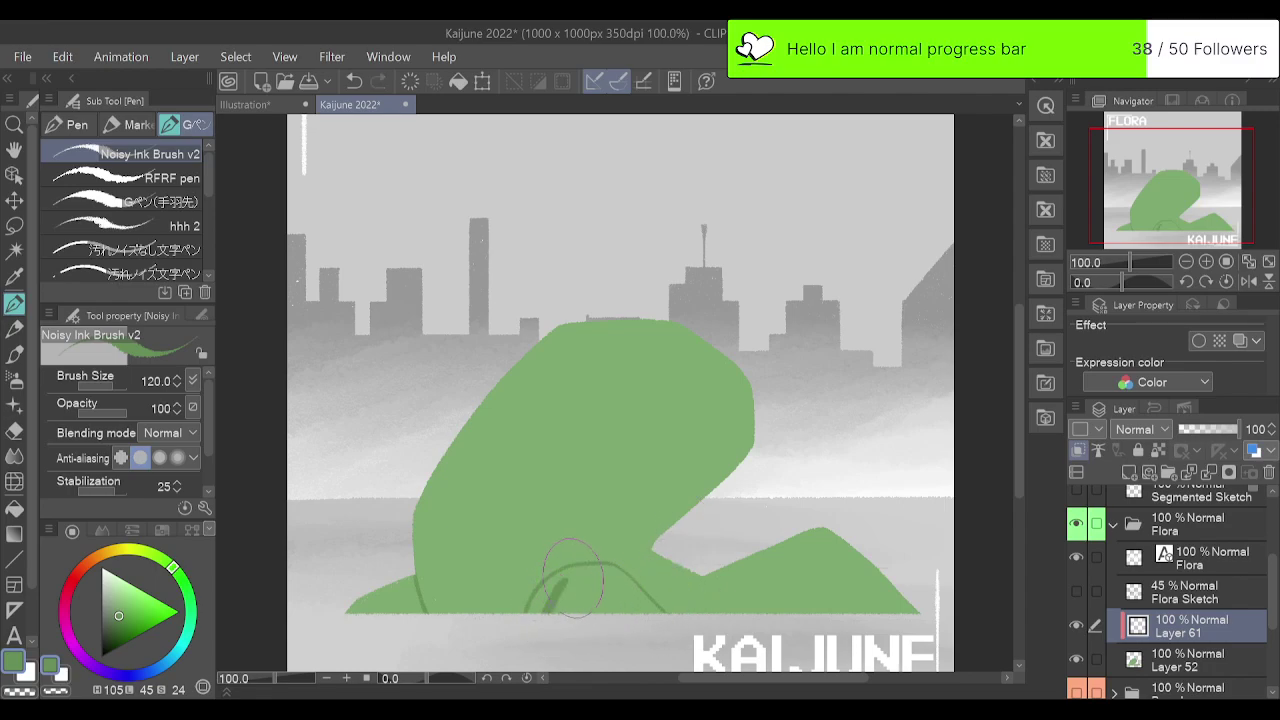
key(ctrl+z)
key(ctrl+z)
key(ctrl+z)
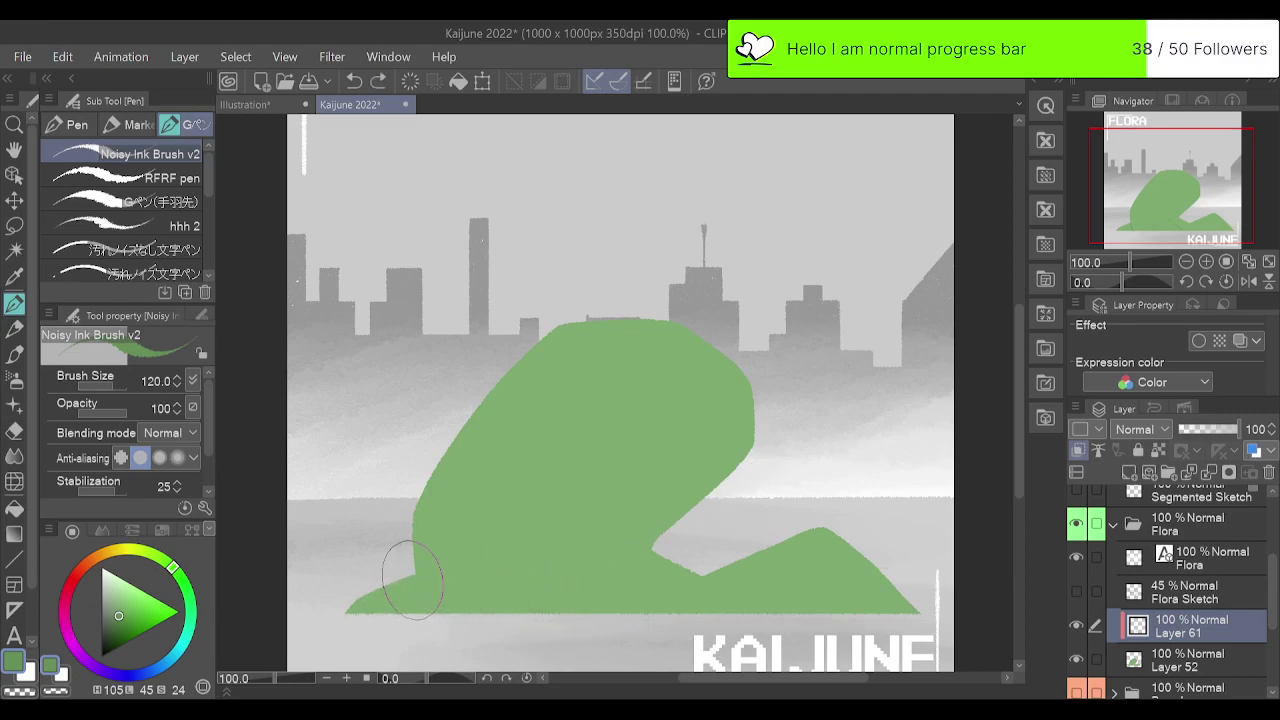
Draw a thicker line separating the front foot from the body and try several flat-topped arches for the second foot.
drag(409, 572, 413, 592)
mouse_move(524, 610)
mouse_down()
mouse_move(563, 570)
mouse_move(619, 573)
mouse_move(634, 603)
mouse_up()
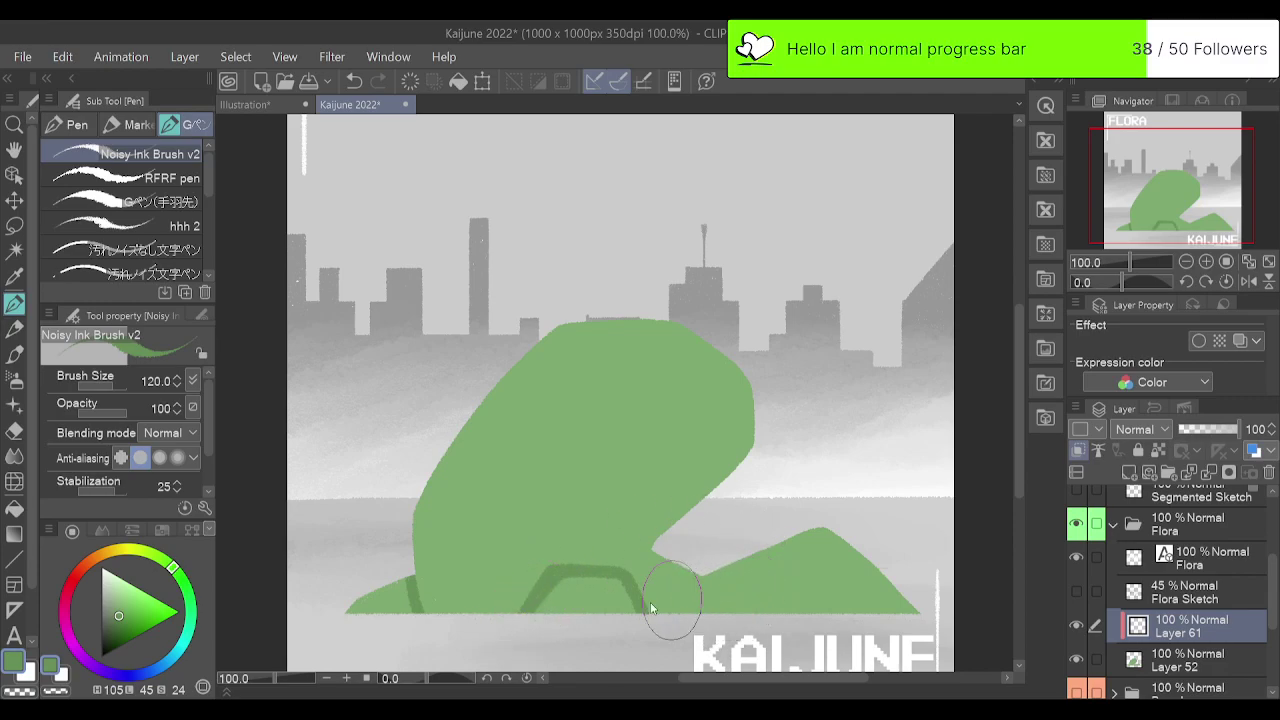
key(ctrl+z)
mouse_move(536, 610)
mouse_down()
mouse_move(581, 556)
mouse_move(656, 562)
mouse_move(679, 612)
mouse_up()
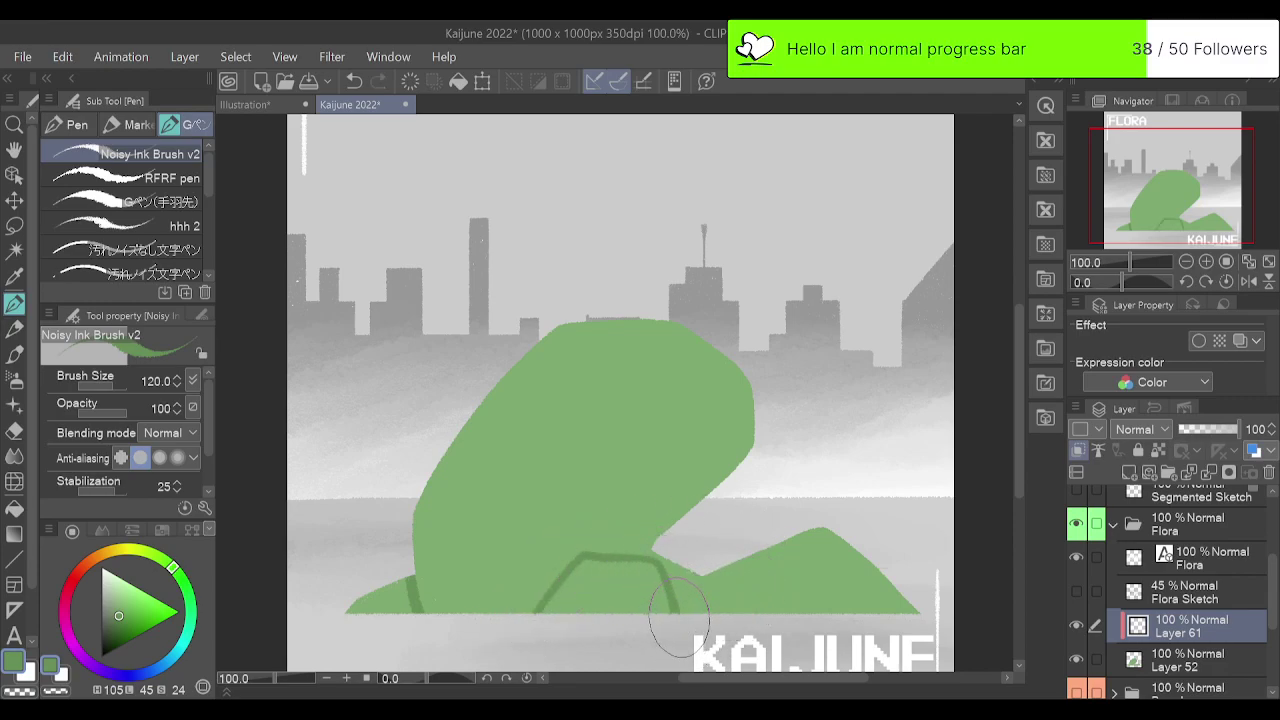
key(ctrl+z)
mouse_move(529, 609)
mouse_down()
mouse_move(569, 575)
mouse_move(636, 567)
mouse_move(685, 610)
mouse_up()
key(ctrl+z)
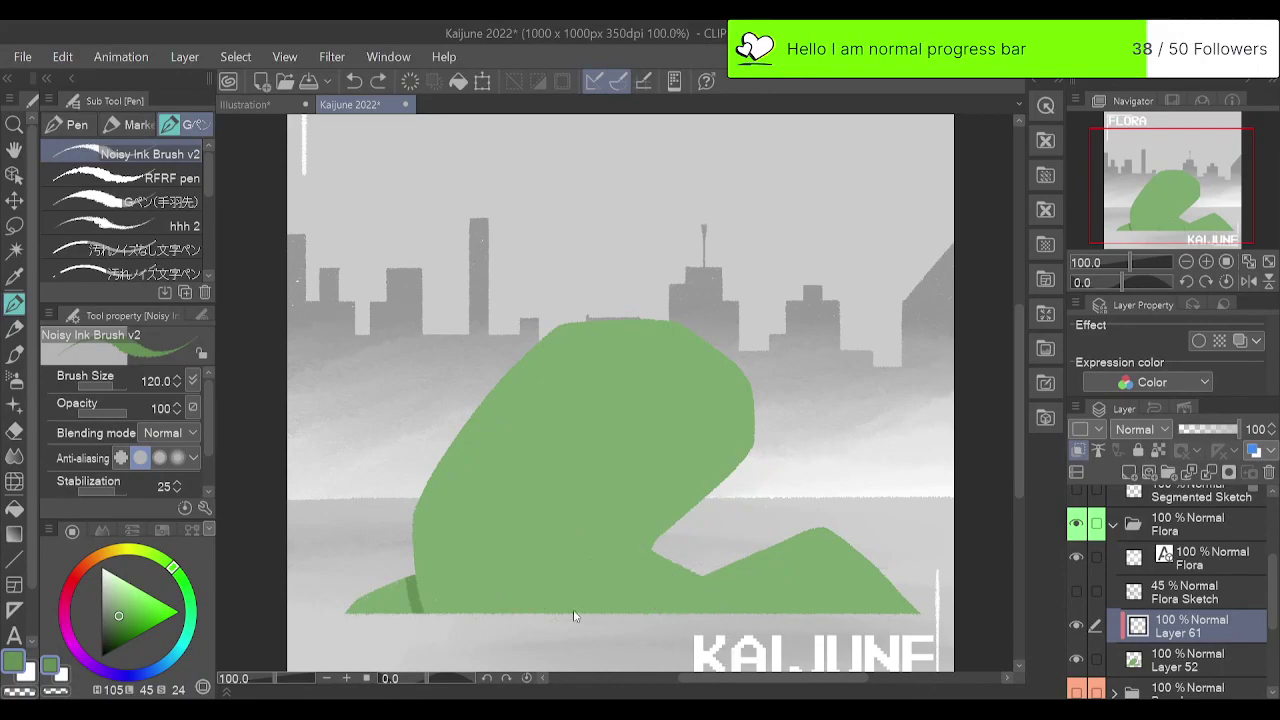
Try a smooth semicircular foot arch with inner toe lines at the body's base.
mouse_move(533, 610)
mouse_down()
mouse_move(559, 583)
mouse_move(634, 570)
mouse_move(690, 610)
mouse_up()
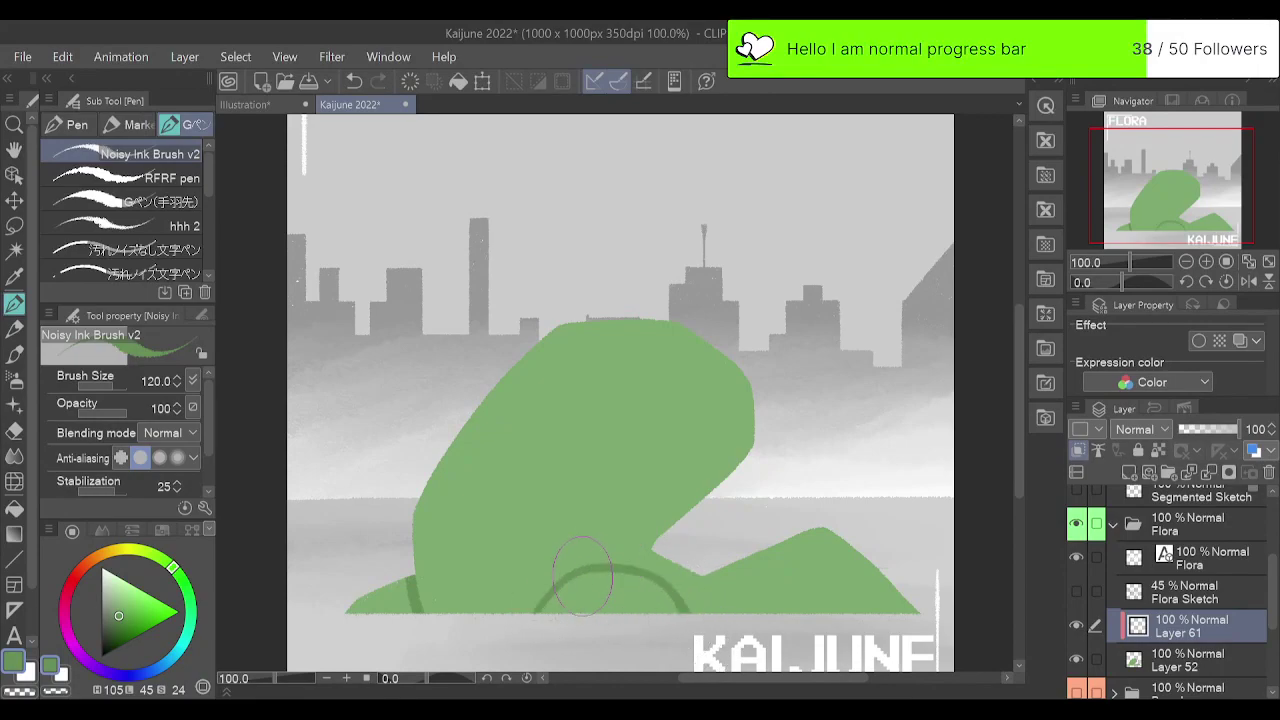
drag(582, 577, 576, 612)
drag(621, 575, 620, 610)
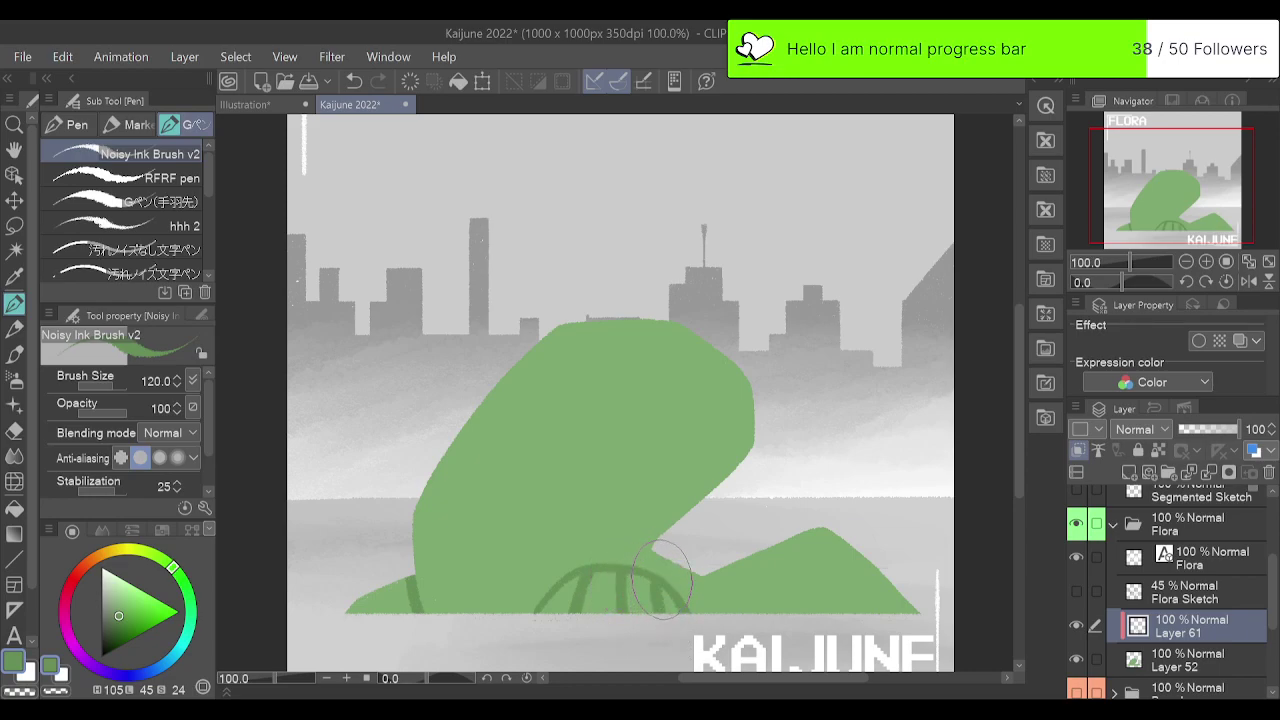
key(ctrl+z)
key(ctrl+z)
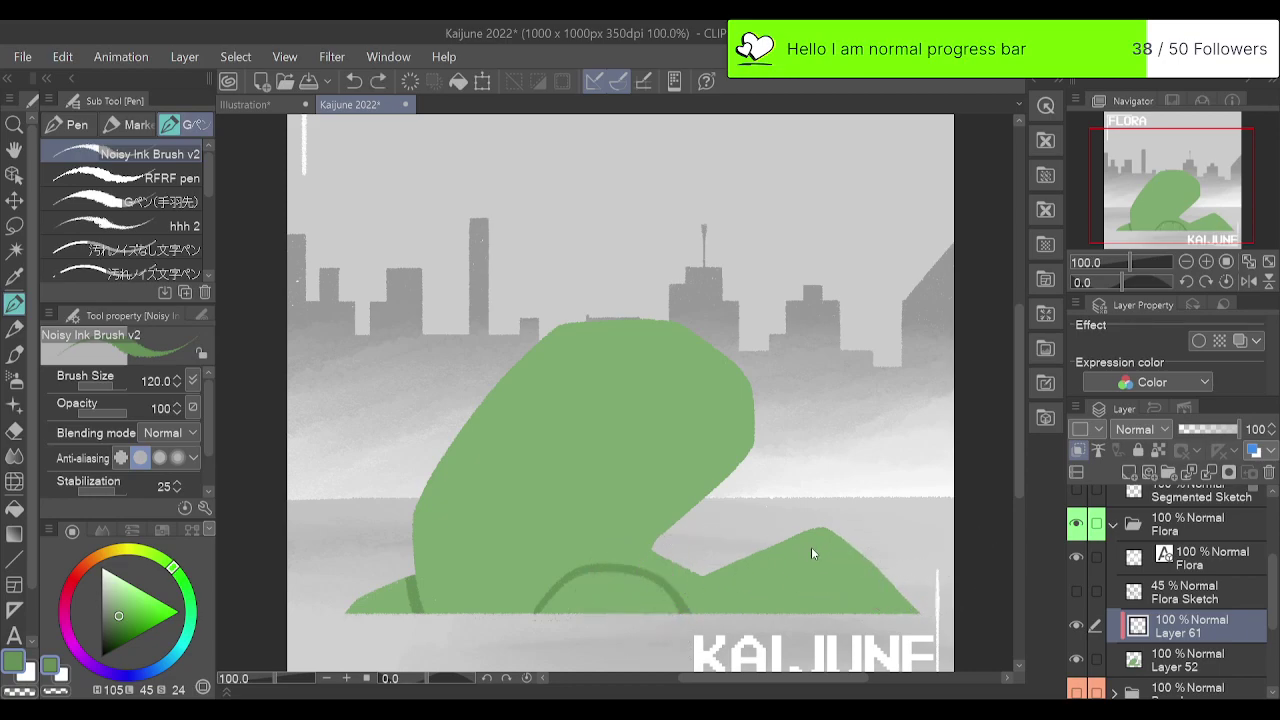
key(ctrl+z)
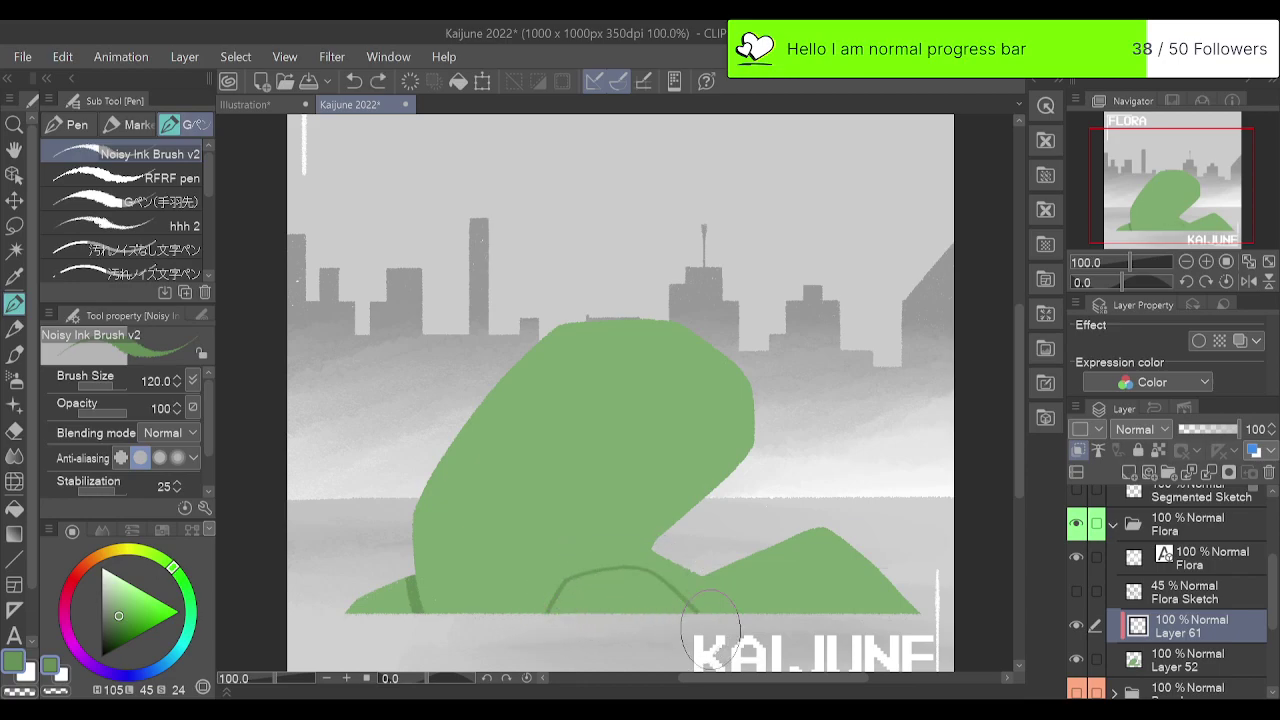
Try a flat-topped foot arch at the body's base and short test strokes around the head and body.
mouse_move(577, 578)
mouse_down()
mouse_move(680, 586)
mouse_move(698, 612)
mouse_up()
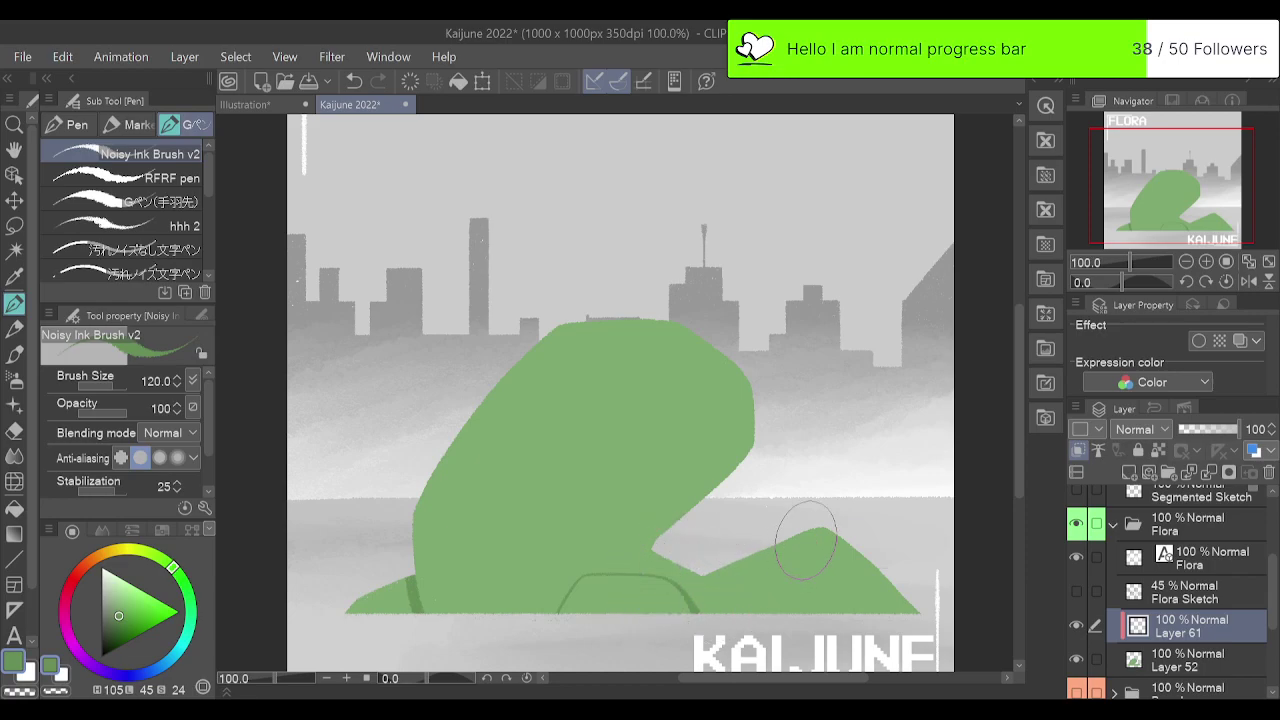
key(ctrl+z)
drag(596, 534, 585, 553)
mouse_move(686, 302)
mouse_down()
mouse_move(693, 404)
mouse_move(659, 492)
mouse_up()
key(ctrl+z)
mouse_move(678, 322)
mouse_down()
mouse_move(690, 420)
mouse_move(661, 472)
mouse_move(680, 313)
mouse_up()
key(ctrl+z)
key(ctrl+z)
key(ctrl+z)
mouse_move(655, 541)
mouse_down()
mouse_move(637, 575)
mouse_move(700, 485)
mouse_move(654, 545)
mouse_up()
key(ctrl+z)
key(ctrl+z)
Try a diagonal line where the tail meets the body, and undo it along with the flat-topped foot arch.
drag(694, 560, 773, 641)
key(ctrl+z)
key(ctrl+z)
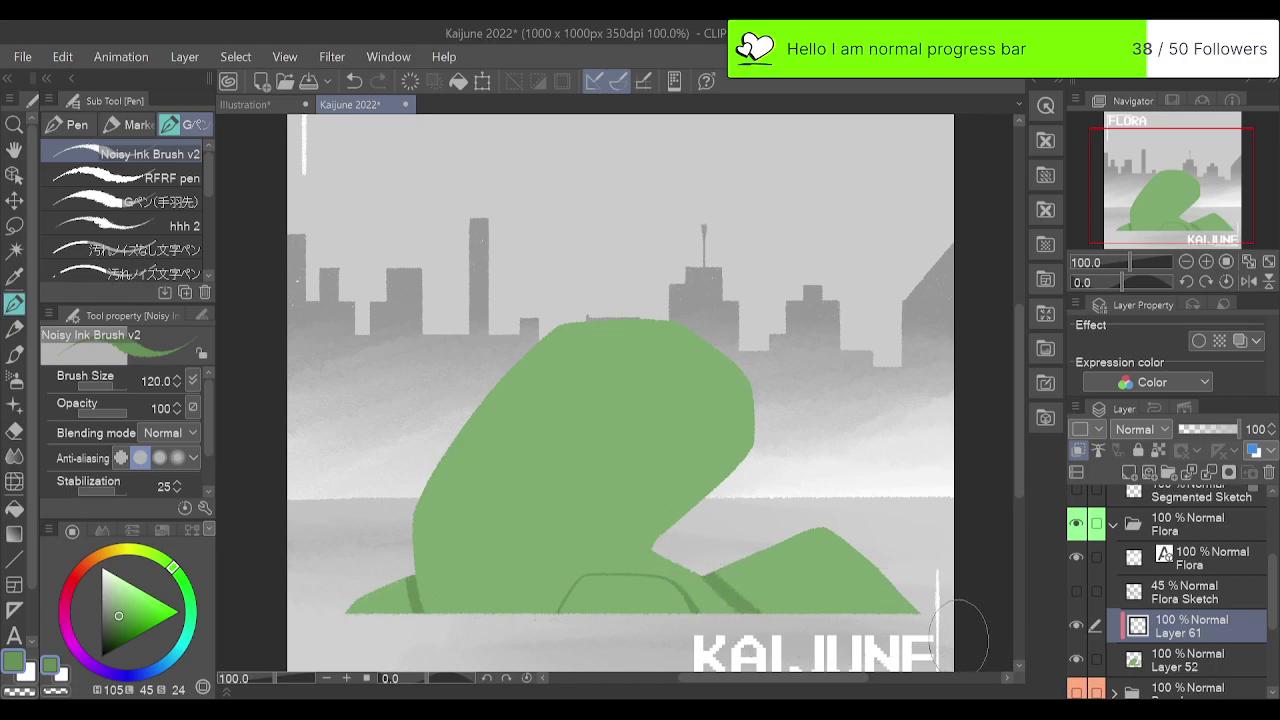
key(ctrl+z)
mouse_move(714, 573)
mouse_down()
mouse_move(773, 605)
mouse_move(843, 589)
mouse_move(862, 630)
mouse_up()
key(ctrl+z)
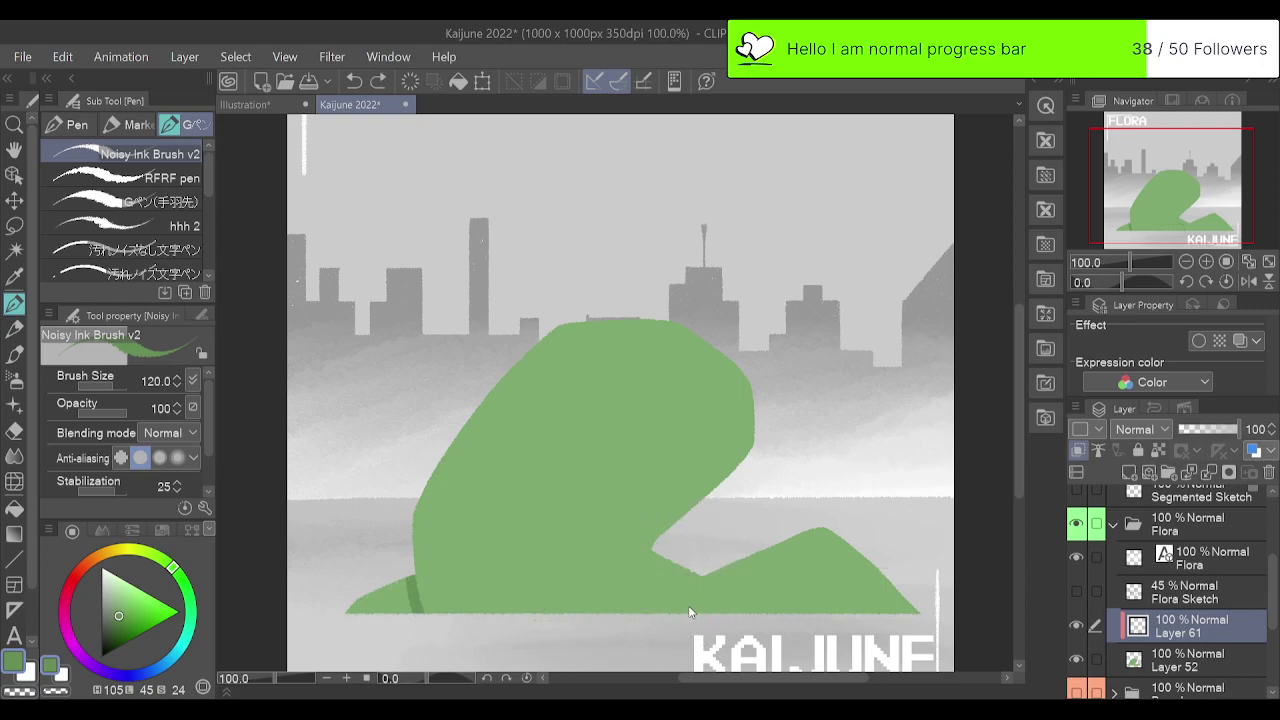
Draw a smooth, rounded arch for the second foot at the middle of the body's base.
mouse_move(689, 612)
mouse_down()
mouse_move(640, 572)
mouse_move(552, 612)
mouse_up()
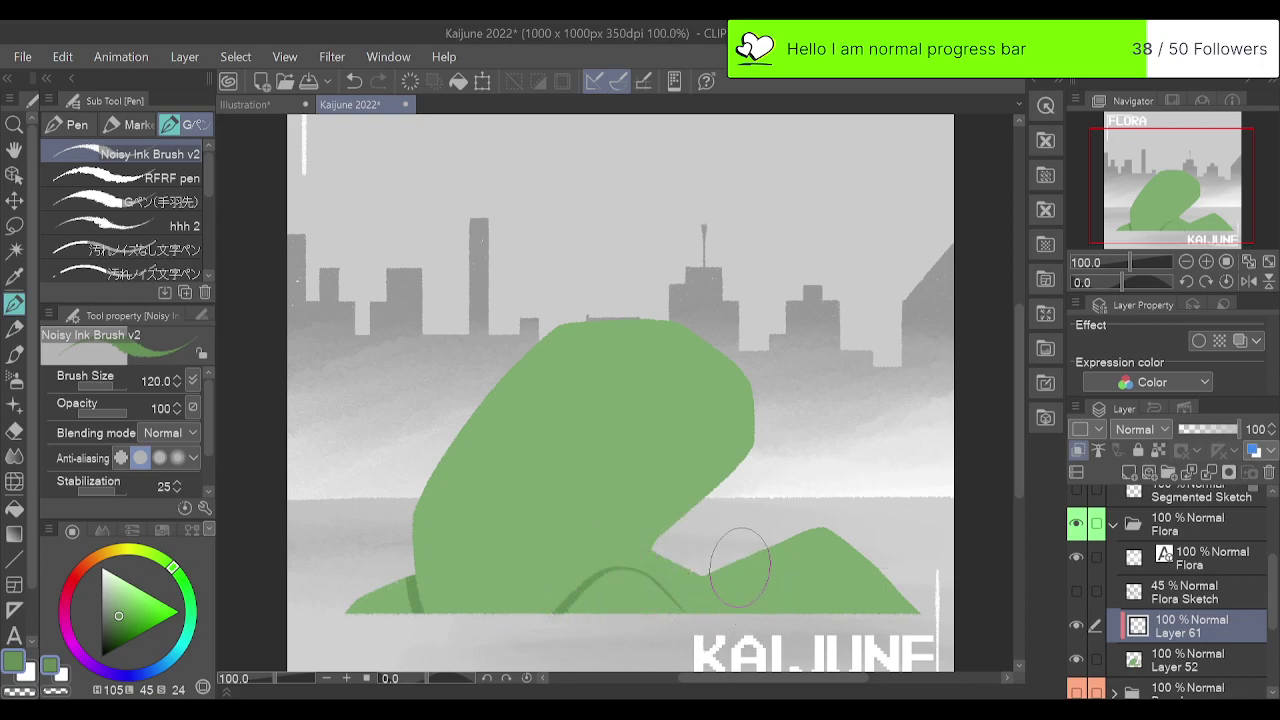
key(ctrl+z)
mouse_move(692, 617)
mouse_down()
mouse_move(665, 582)
mouse_move(624, 566)
mouse_move(562, 597)
mouse_move(526, 642)
mouse_up()
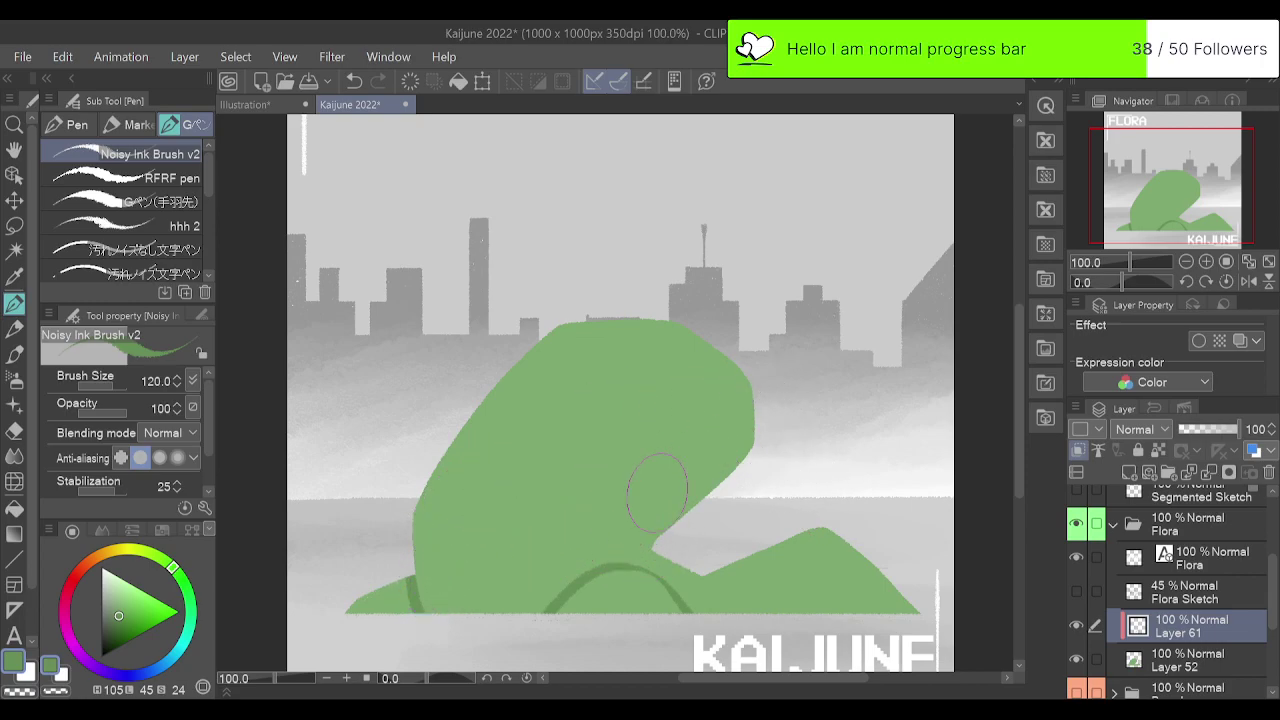
Erase the front foot's separating line and redraw it as a thinner, slightly curved line.
key(e)
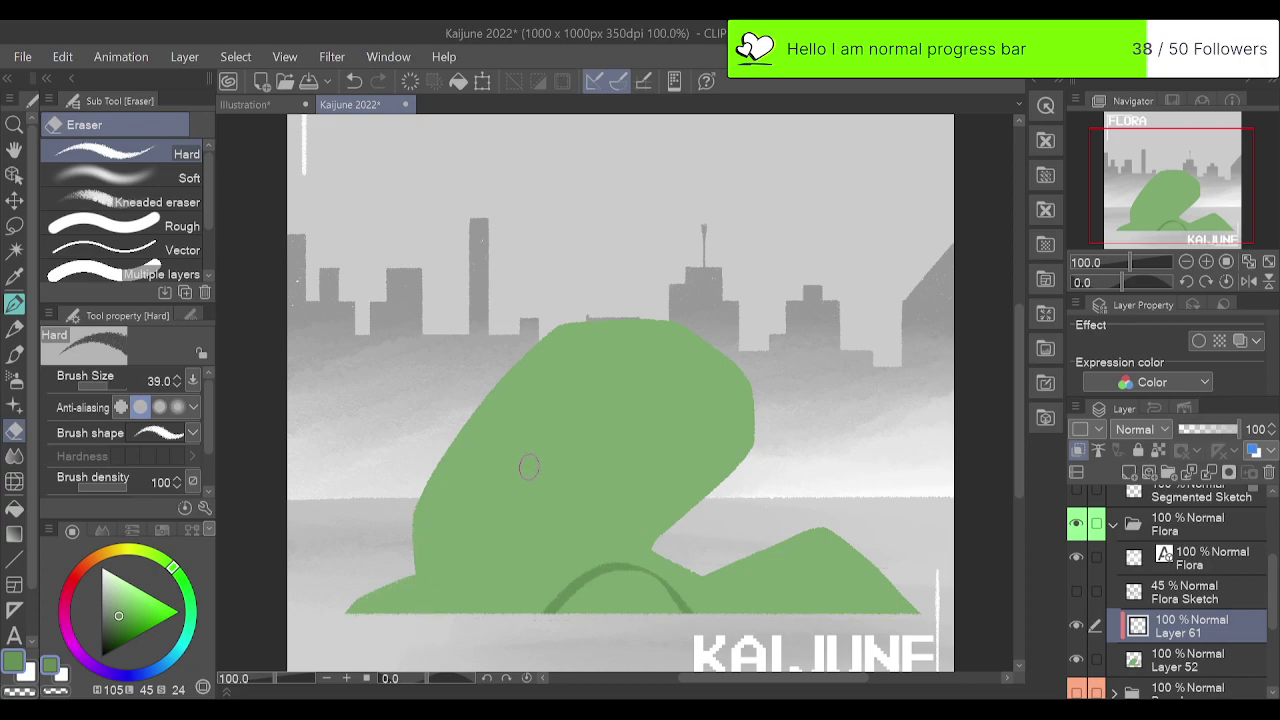
key(p)
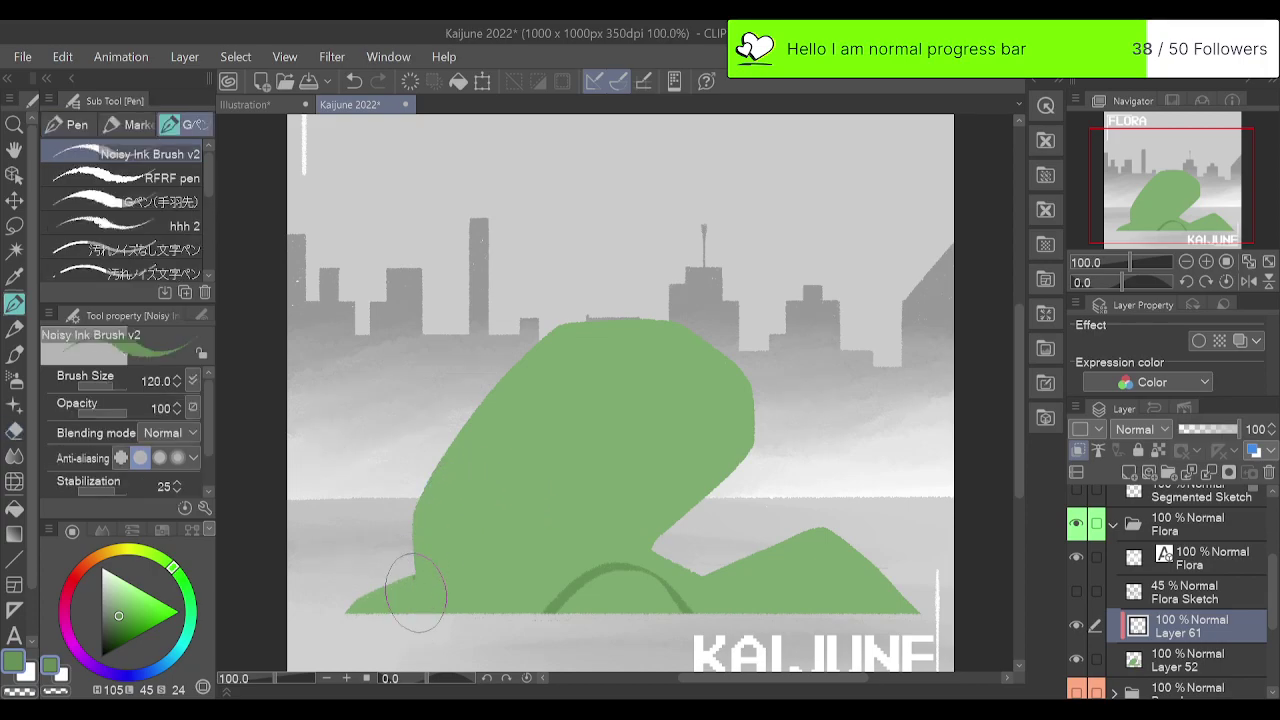
key(ctrl+z)
drag(415, 585, 413, 535)
mouse_move(417, 567)
mouse_down()
mouse_move(429, 638)
mouse_move(448, 655)
mouse_up()
key(ctrl+z)
drag(414, 571, 424, 652)
key(ctrl+z)
drag(414, 572, 447, 664)
Try a cluster of dark, upward-tapering strokes at the body's base between the two feet.
mouse_move(475, 608)
mouse_down()
mouse_move(506, 505)
mouse_move(474, 638)
mouse_up()
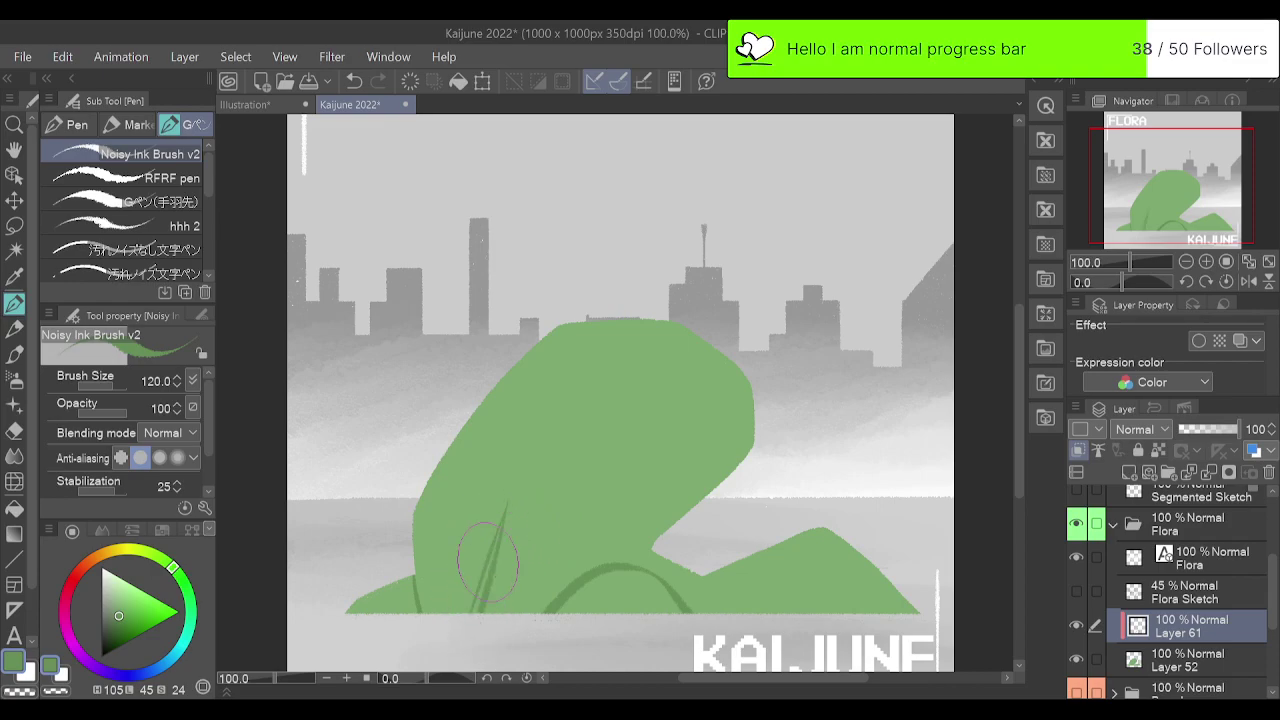
key(ctrl+z)
mouse_move(512, 494)
mouse_down()
mouse_move(478, 591)
mouse_move(512, 498)
mouse_move(499, 637)
mouse_up()
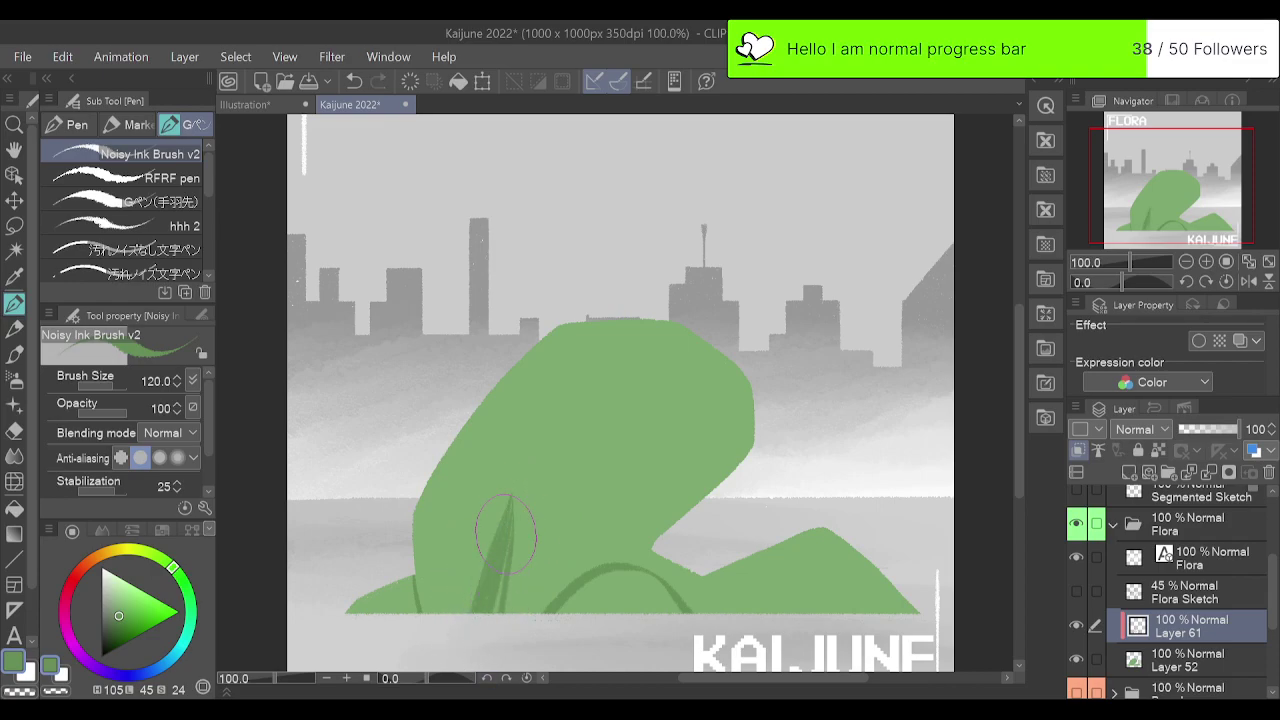
drag(507, 534, 501, 645)
drag(512, 556, 514, 622)
drag(518, 534, 516, 612)
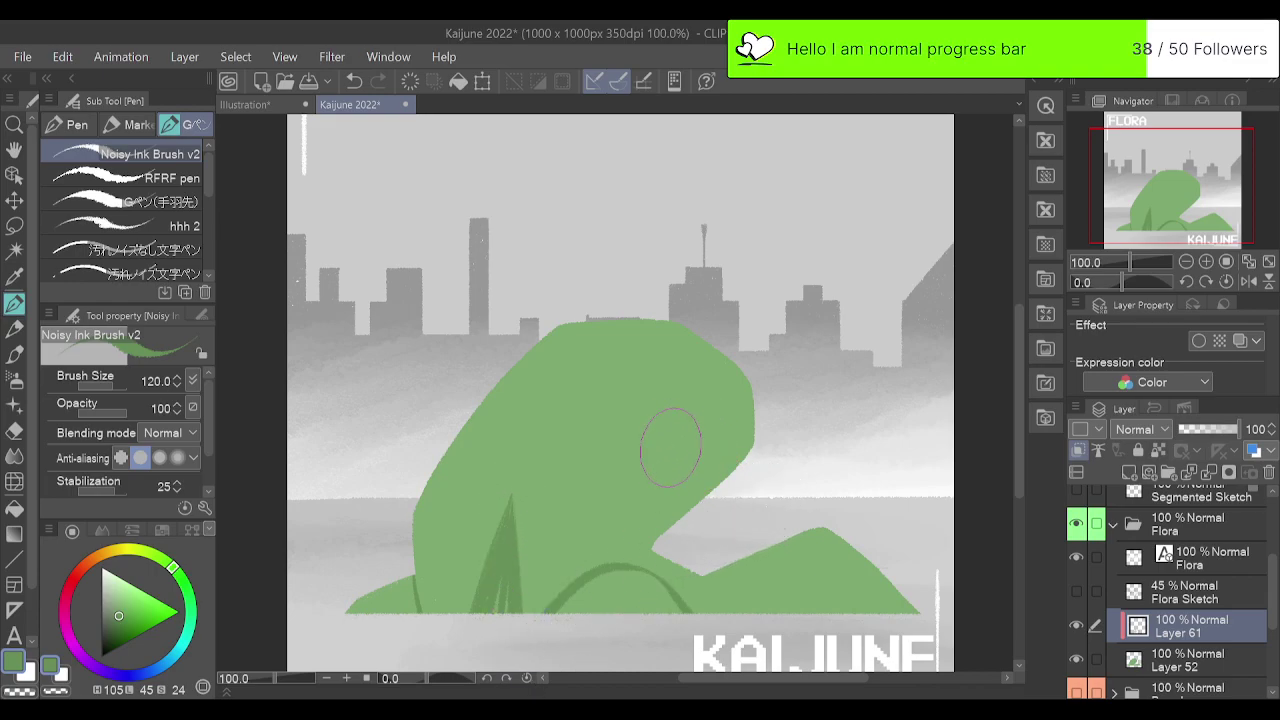
Try short tapered fold strokes rising from the near side of the second foot's arch.
key(ctrl+z)
drag(584, 518, 567, 588)
drag(587, 526, 567, 590)
key(ctrl+z)
key(ctrl+z)
Try diagonal tapered strokes along the edge of the creature's back above the front foot, and undo them.
drag(420, 530, 492, 458)
mouse_move(416, 562)
mouse_down()
mouse_move(472, 482)
mouse_move(416, 546)
mouse_up()
key(ctrl+z)
key(ctrl+z)
key(ctrl+z)
drag(459, 481, 415, 530)
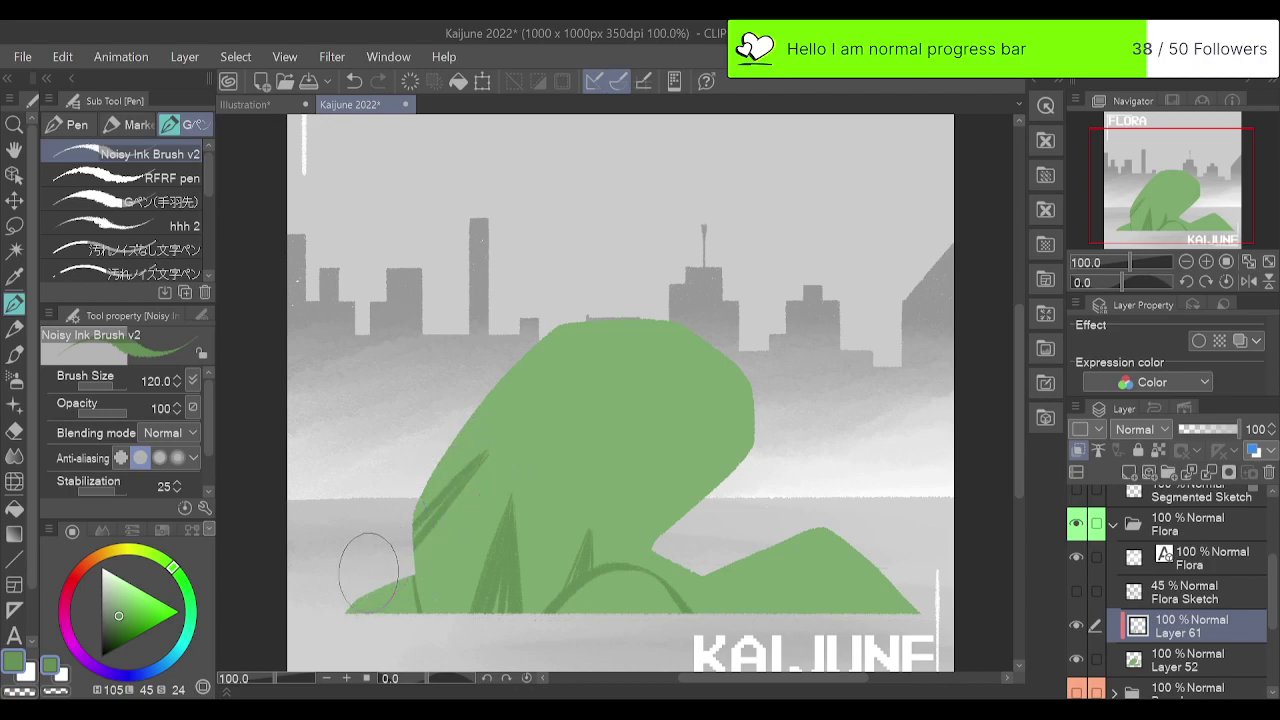
drag(482, 460, 415, 512)
key(ctrl+z)
key(ctrl+z)
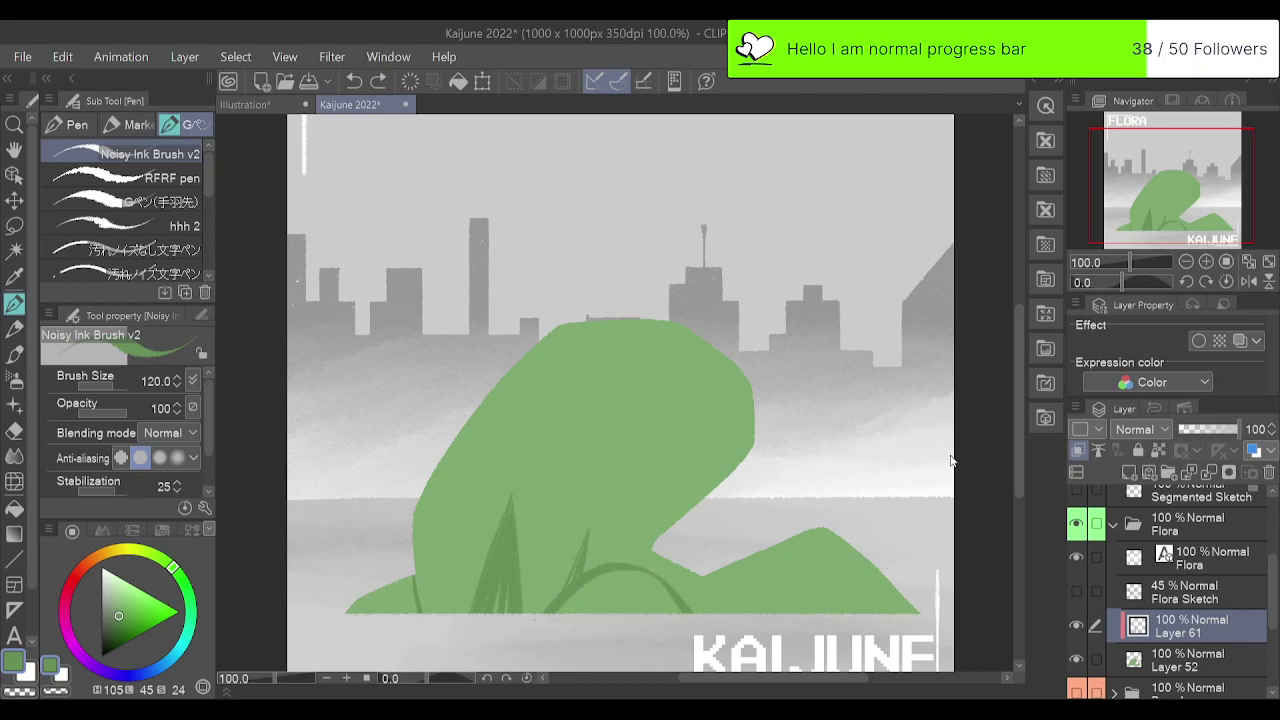
Undo the tapered strokes at the body's base, back to the plain foot lines.
key(ctrl+z)
key(ctrl+z)
key(ctrl+z)
key(ctrl+z)
key(ctrl+z)
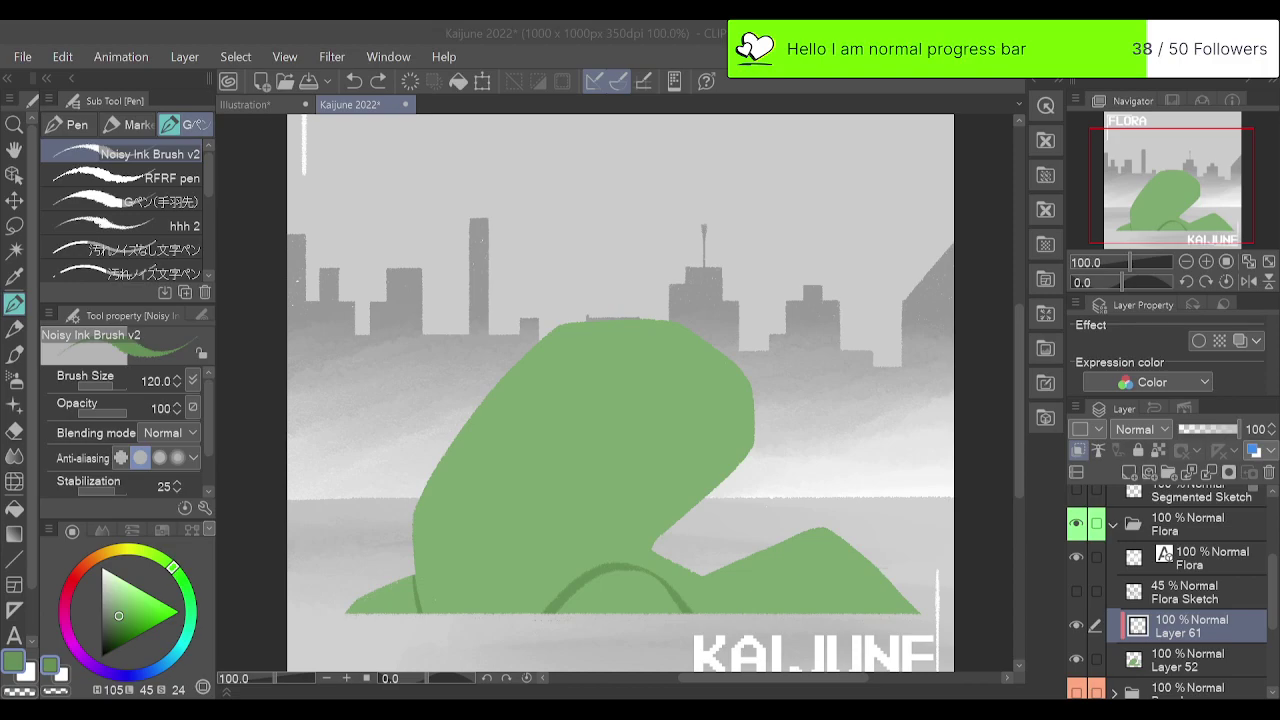
Add a new clipped layer beneath the foot-line layer and paint two long dark green strokes across the head.
click(1129, 472)
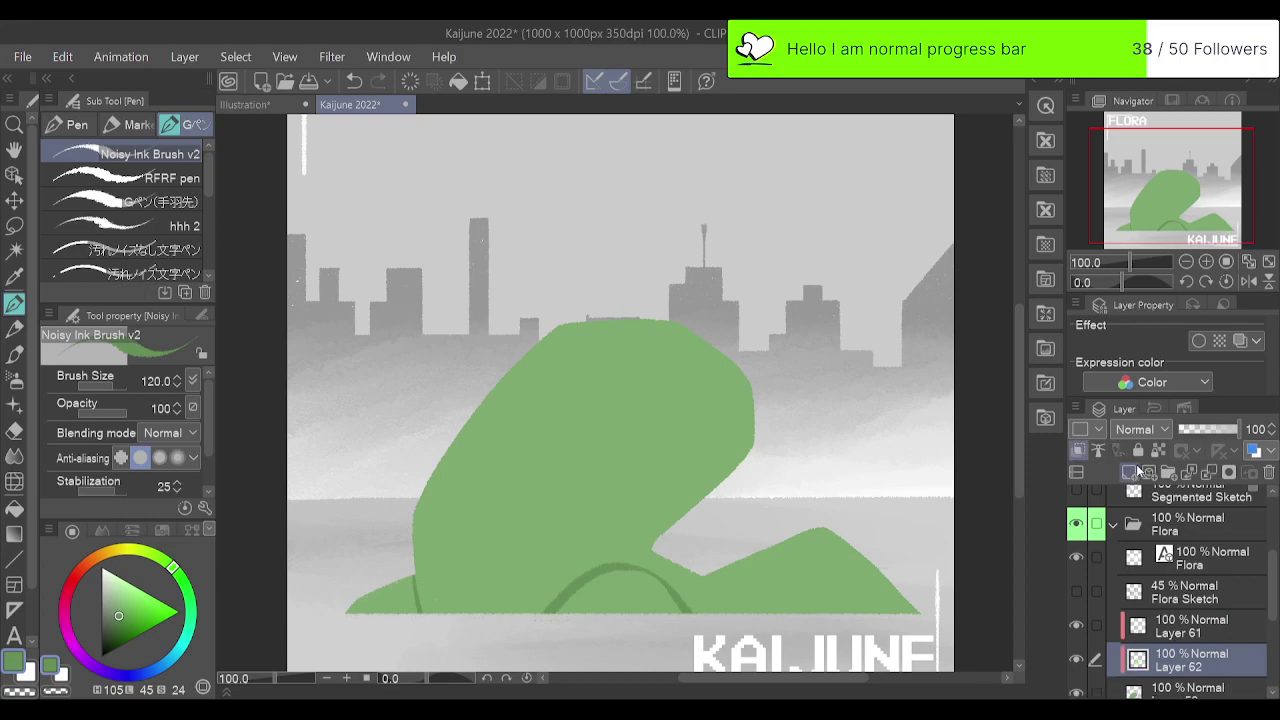
mouse_move(640, 438)
mouse_down()
mouse_move(746, 413)
mouse_move(648, 422)
mouse_move(811, 382)
mouse_move(592, 390)
mouse_move(835, 366)
mouse_up()
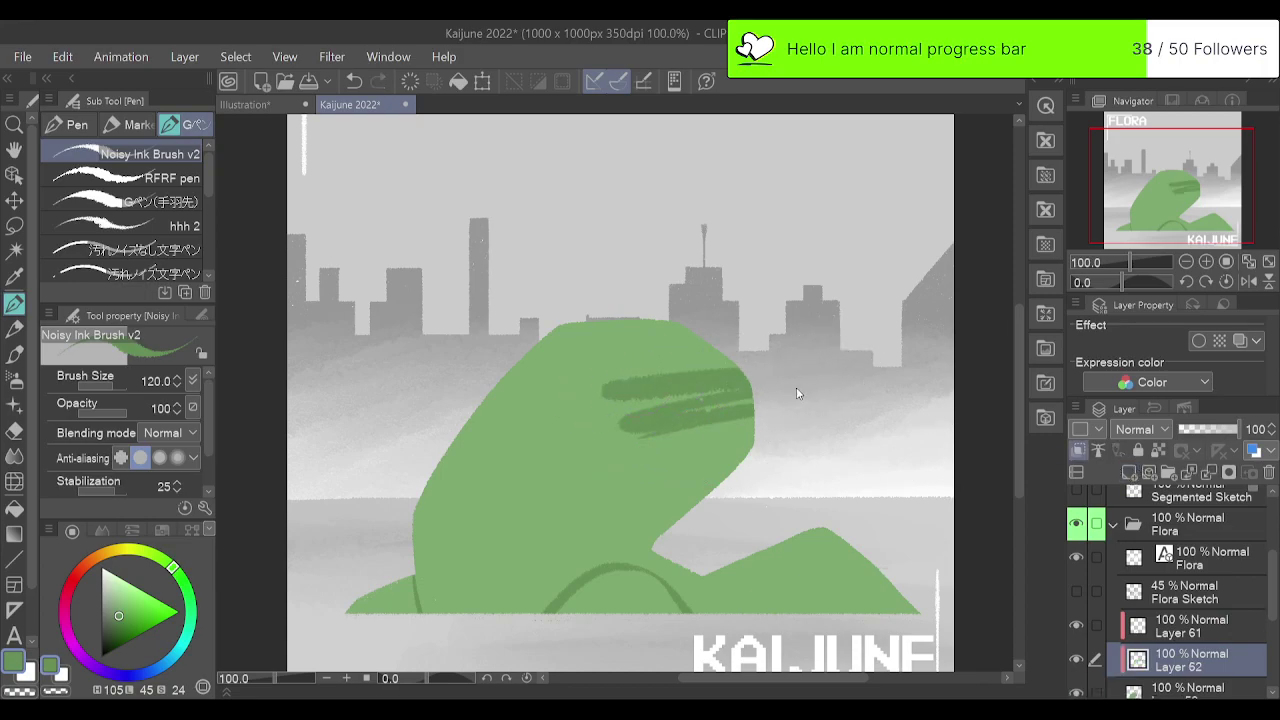
key(ctrl+z)
drag(770, 392, 639, 395)
drag(556, 404, 752, 397)
drag(576, 424, 702, 418)
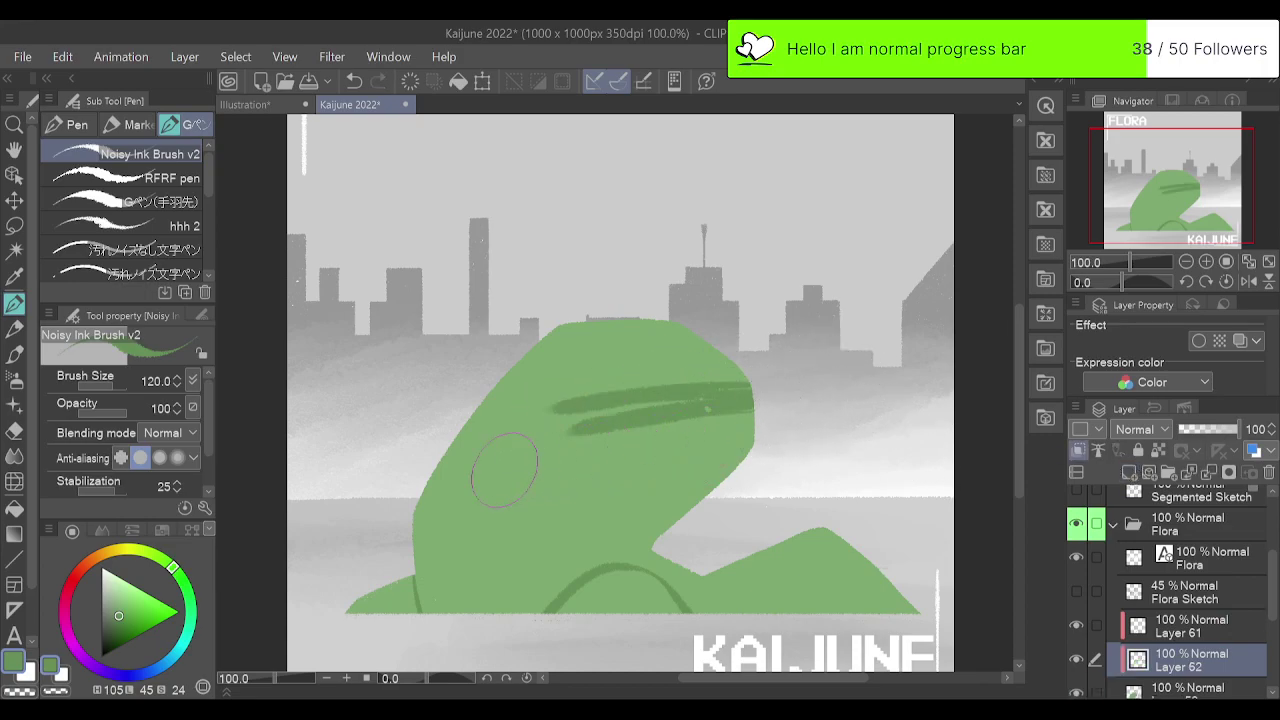
Smudge the head's dark strokes into soft shading over the body with the Textured blender at brush size 88.3.
key(j)
key(j)
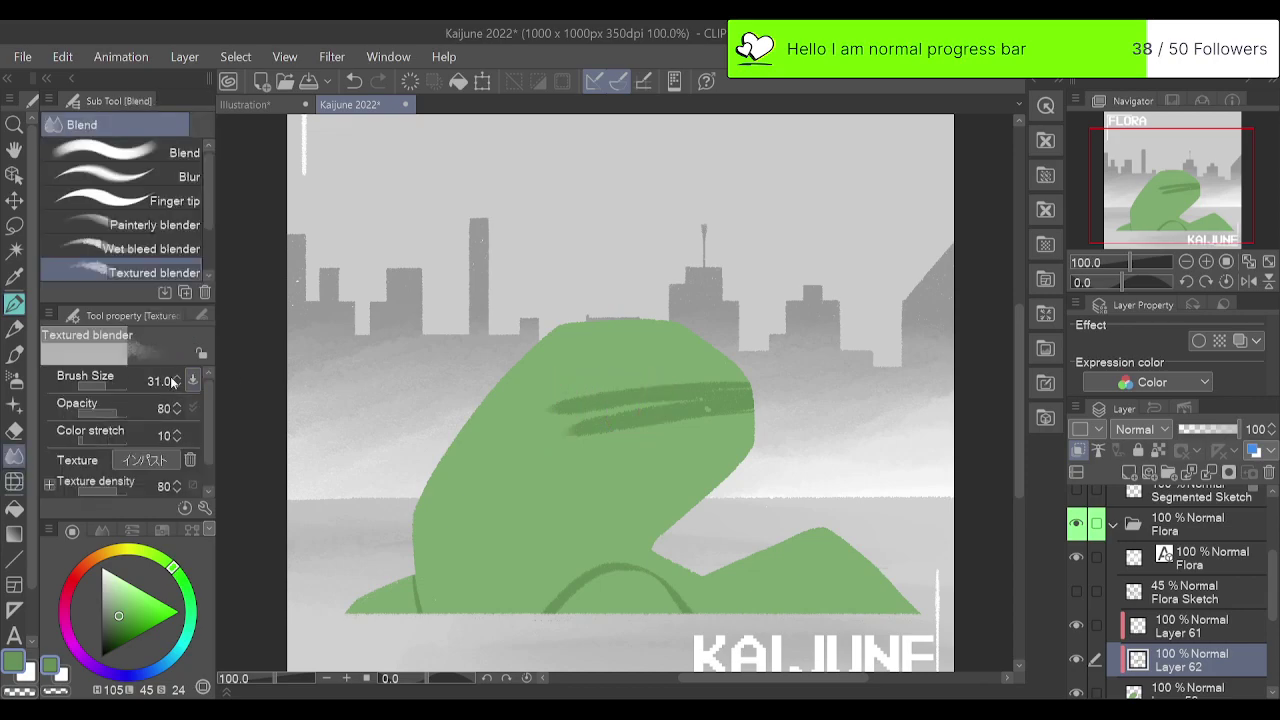
click(175, 379)
key(ctrl+z)
drag(106, 387, 111, 389)
mouse_move(640, 418)
mouse_down()
mouse_move(779, 393)
mouse_move(557, 424)
mouse_move(650, 407)
mouse_up()
mouse_move(736, 403)
mouse_down()
mouse_move(503, 428)
mouse_move(758, 396)
mouse_move(594, 400)
mouse_move(774, 377)
mouse_move(612, 370)
mouse_move(754, 360)
mouse_move(596, 371)
mouse_move(753, 337)
mouse_move(616, 346)
mouse_move(766, 391)
mouse_move(615, 443)
mouse_move(604, 430)
mouse_move(741, 403)
mouse_move(592, 466)
mouse_move(783, 410)
mouse_move(666, 453)
mouse_move(734, 403)
mouse_move(740, 423)
mouse_move(732, 352)
mouse_move(724, 401)
mouse_up()
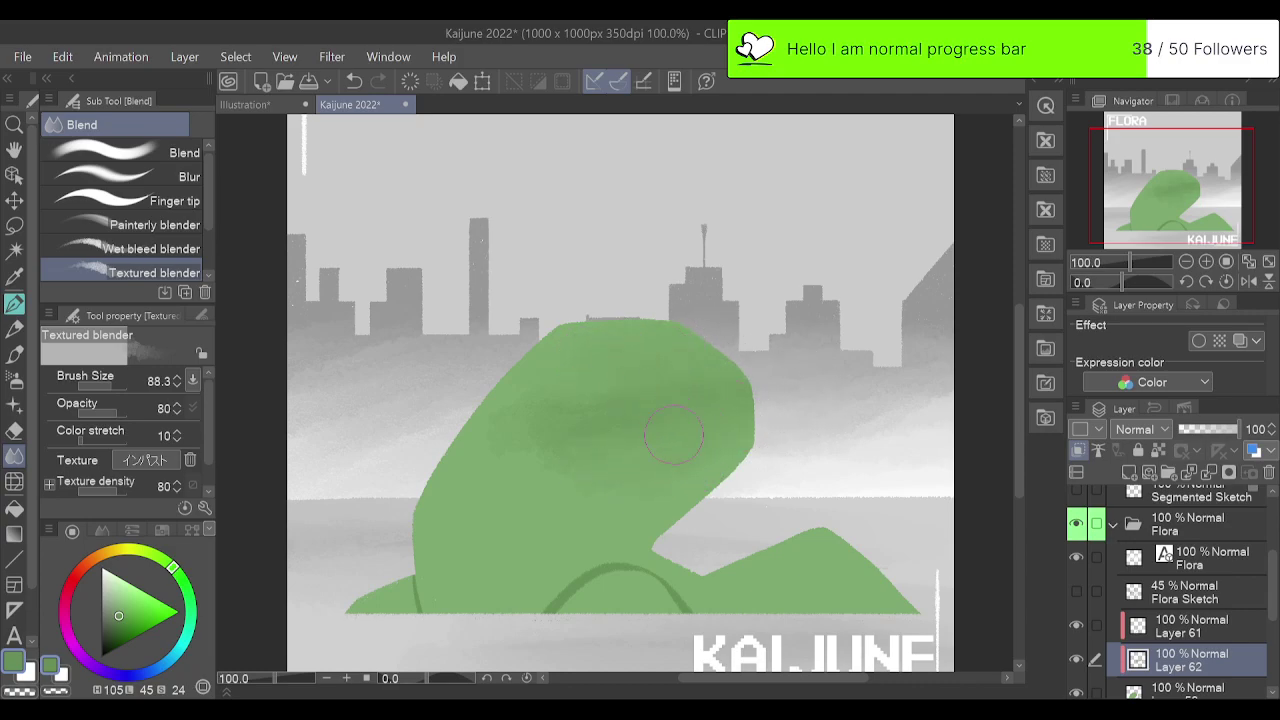
drag(664, 421, 575, 436)
Scribble dark green shading strokes over the upper part of the tail with the Noisy Ink Brush v2.
key(b)
key(p)
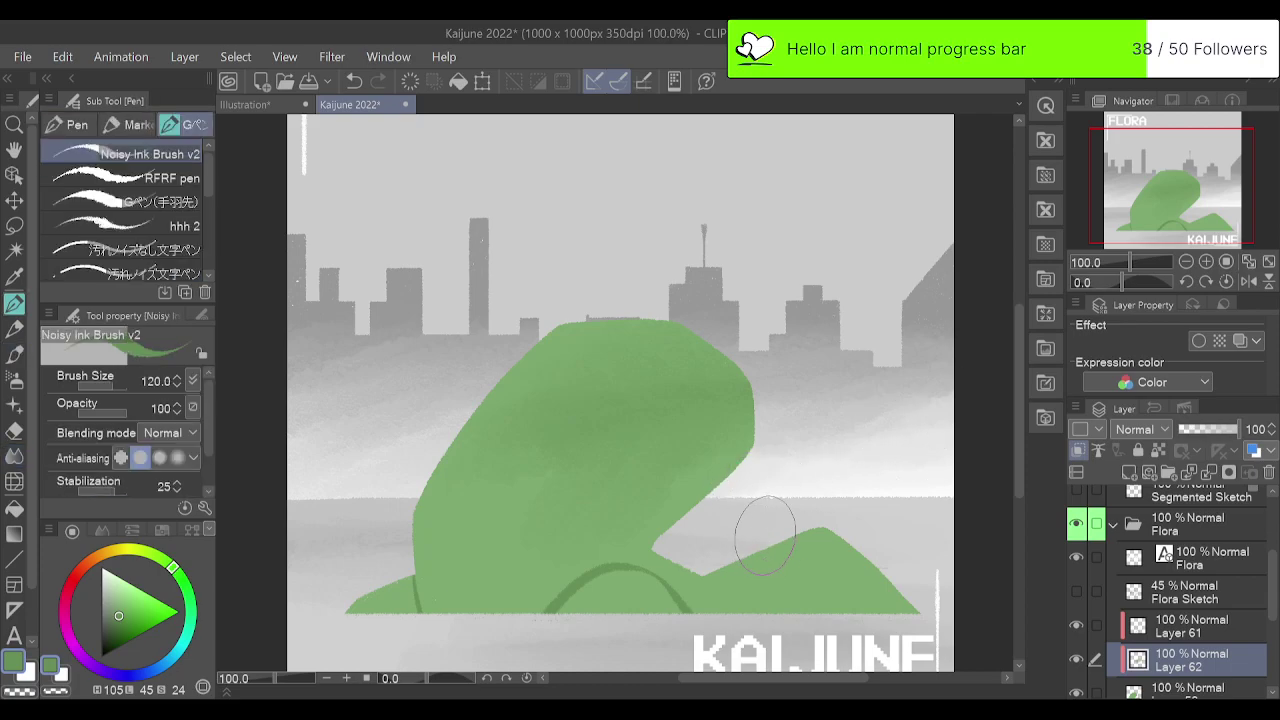
drag(712, 573, 830, 548)
key(ctrl+z)
mouse_move(886, 598)
mouse_down()
mouse_move(800, 600)
mouse_move(879, 545)
mouse_move(889, 511)
mouse_up()
key(ctrl+z)
mouse_move(868, 570)
mouse_down()
mouse_move(808, 588)
mouse_move(788, 535)
mouse_up()
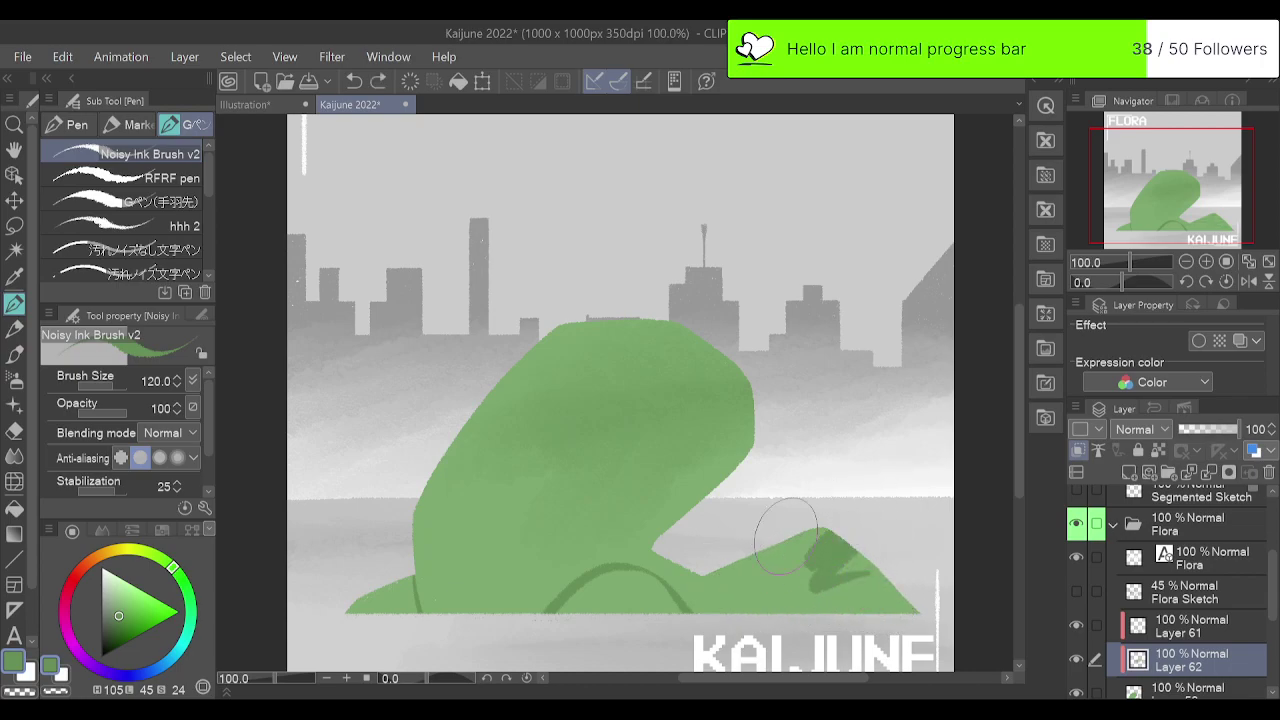
key(ctrl+z)
mouse_move(896, 586)
mouse_down()
mouse_move(898, 554)
mouse_move(780, 553)
mouse_move(861, 545)
mouse_move(764, 581)
mouse_up()
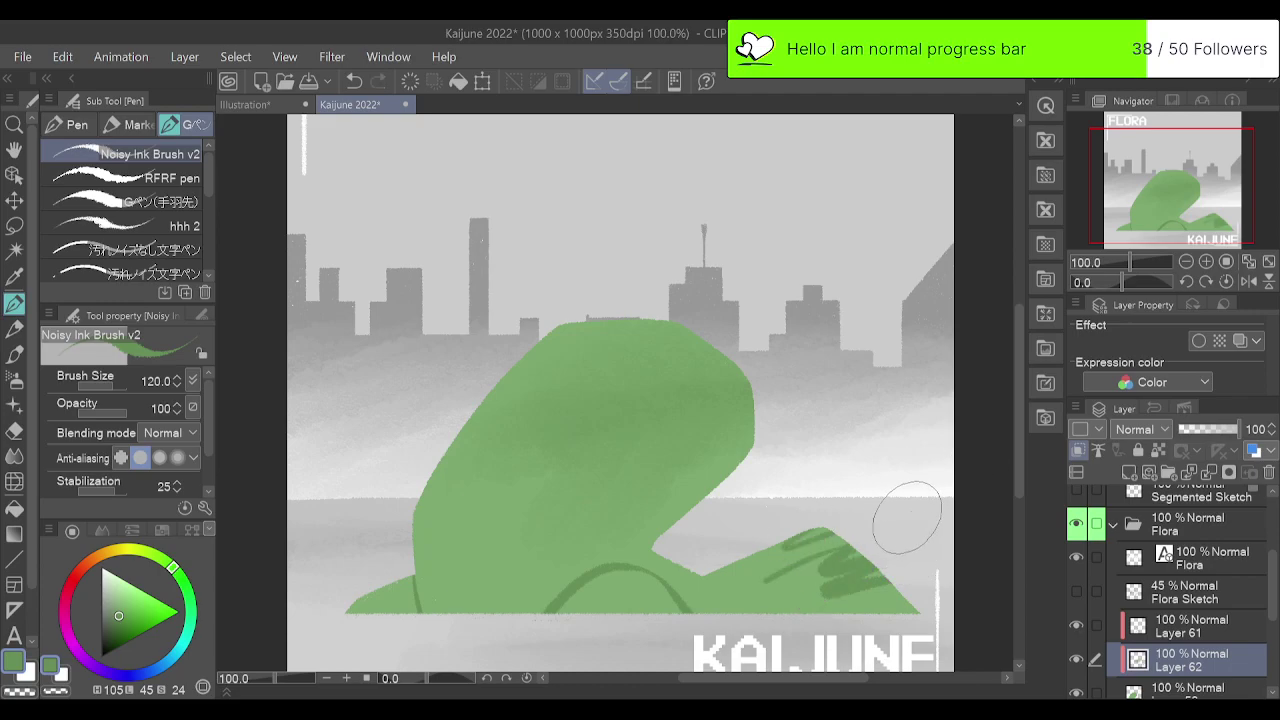
Smooth the tail's dark strokes into soft shading with the Textured blender.
key(j)
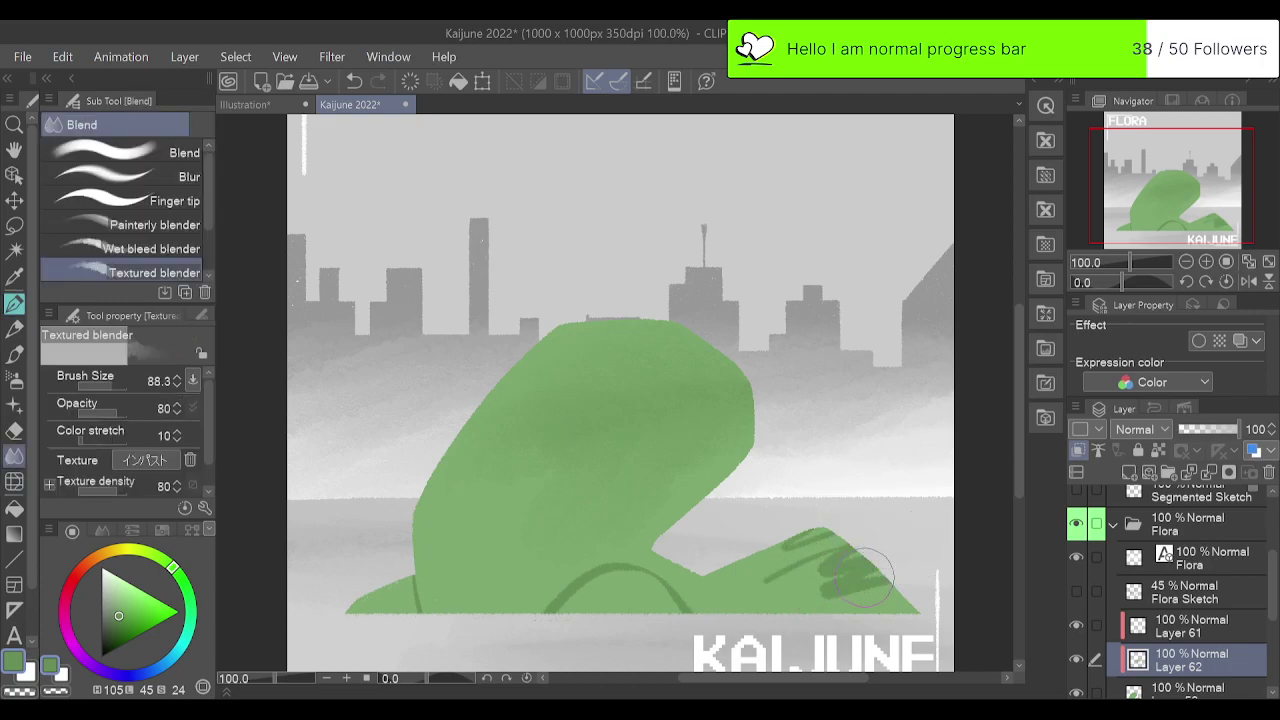
mouse_move(858, 566)
mouse_down()
mouse_move(814, 597)
mouse_move(894, 574)
mouse_move(860, 569)
mouse_move(907, 567)
mouse_move(830, 599)
mouse_move(898, 564)
mouse_move(770, 603)
mouse_move(870, 526)
mouse_move(923, 520)
mouse_move(839, 603)
mouse_move(772, 619)
mouse_move(907, 588)
mouse_move(767, 598)
mouse_up()
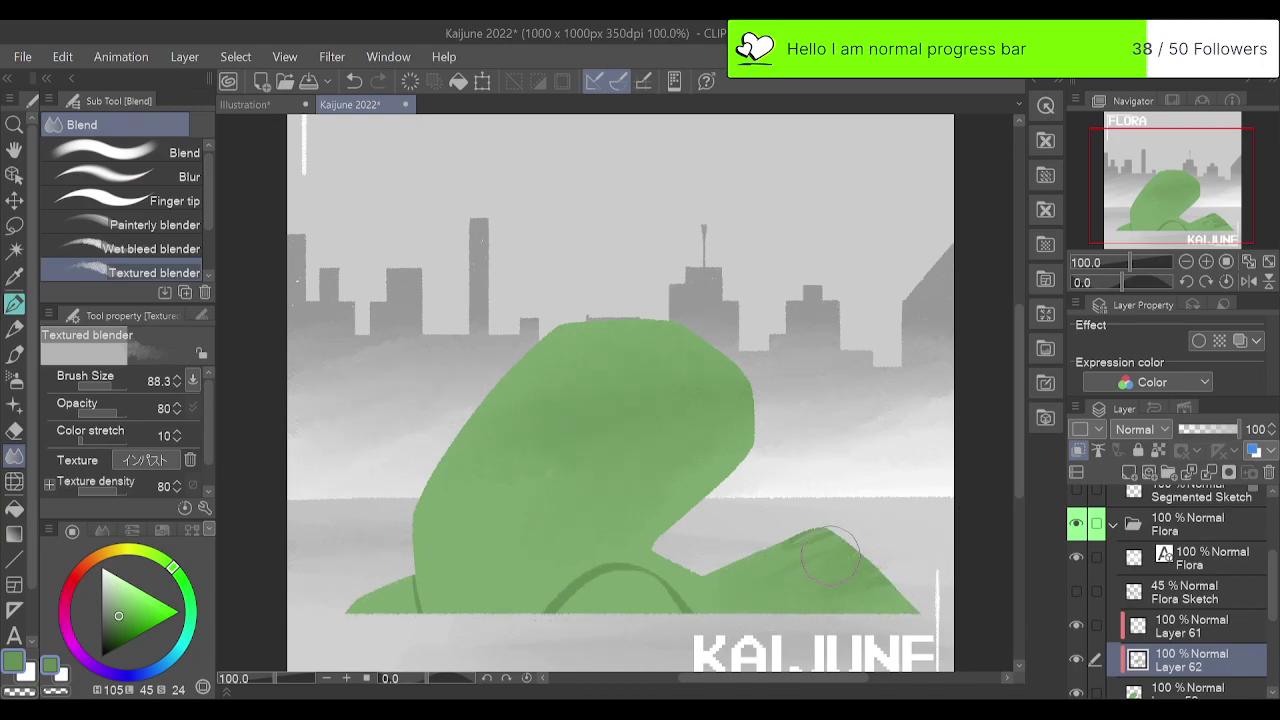
mouse_move(830, 556)
mouse_down()
mouse_move(765, 561)
mouse_move(839, 512)
mouse_move(772, 550)
mouse_move(796, 544)
mouse_move(904, 578)
mouse_move(855, 567)
mouse_move(922, 538)
mouse_move(807, 598)
mouse_move(888, 510)
mouse_move(954, 482)
mouse_move(857, 540)
mouse_move(758, 553)
mouse_move(926, 491)
mouse_up()
Pick a light yellow (H 54, L 75, S 100) and add a new layer above the foot lines with the Flora Sketch visible.
drag(147, 555, 143, 590)
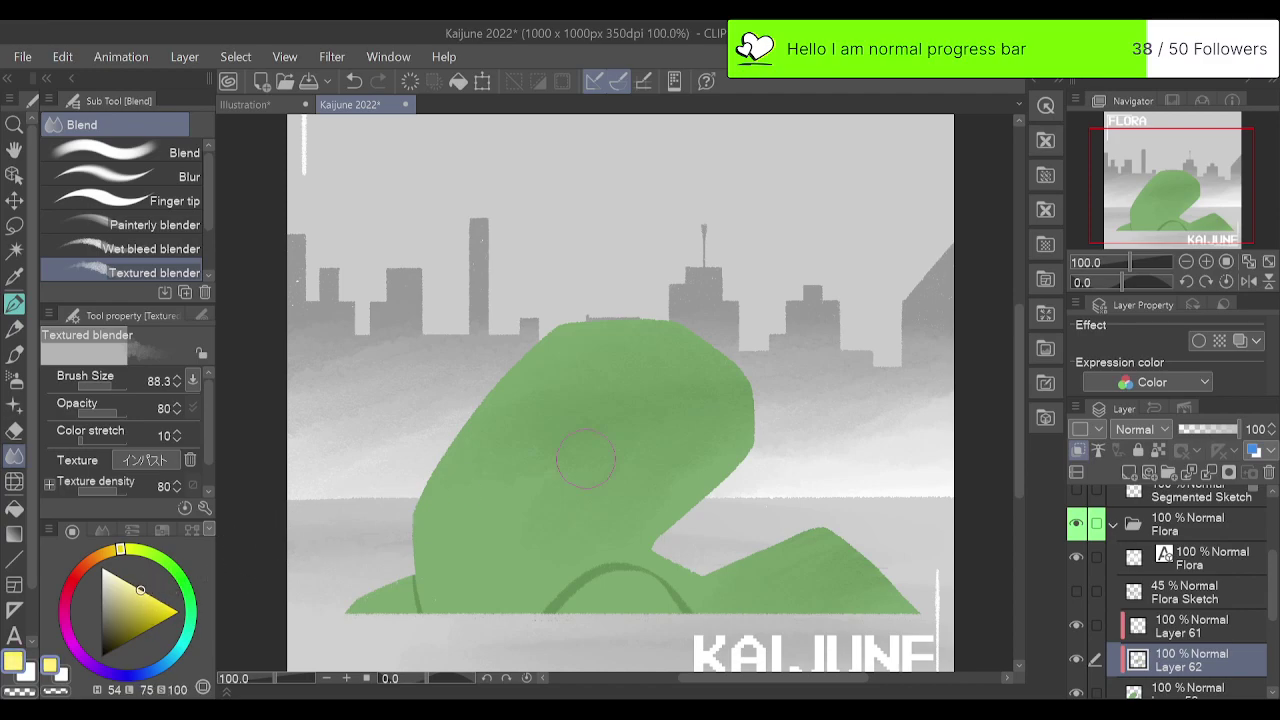
click(1170, 630)
click(1131, 474)
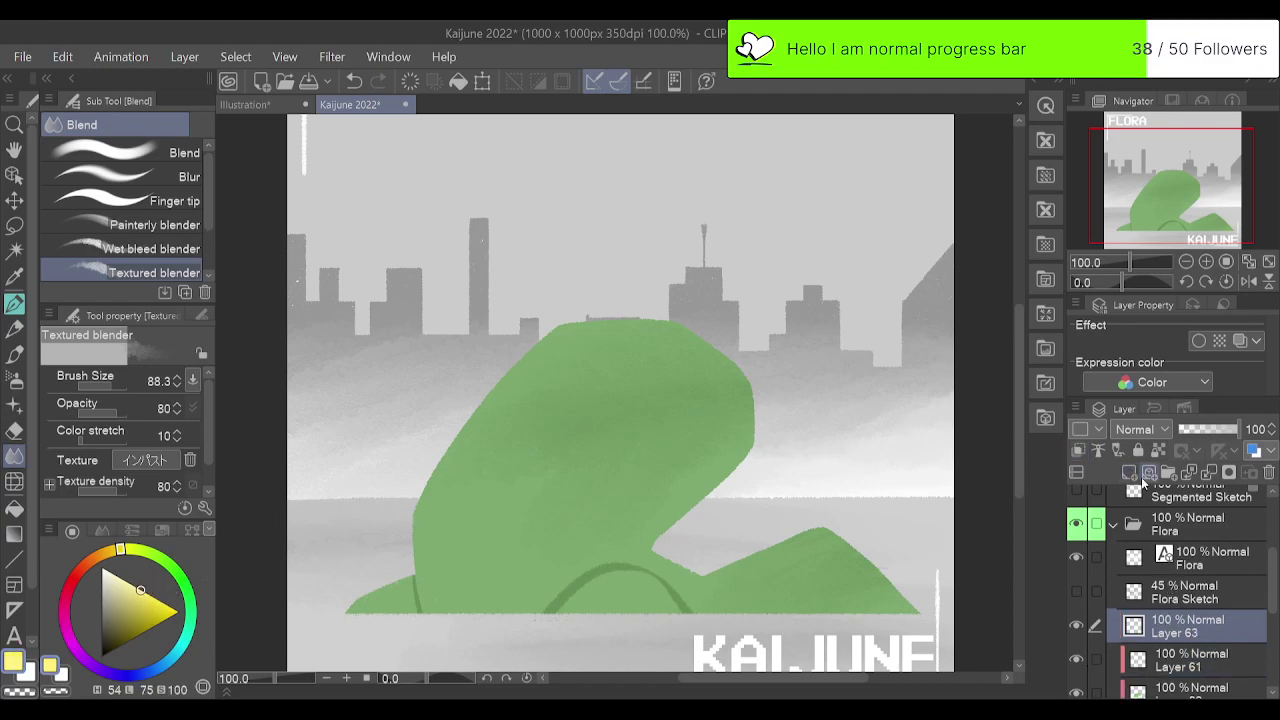
click(1076, 591)
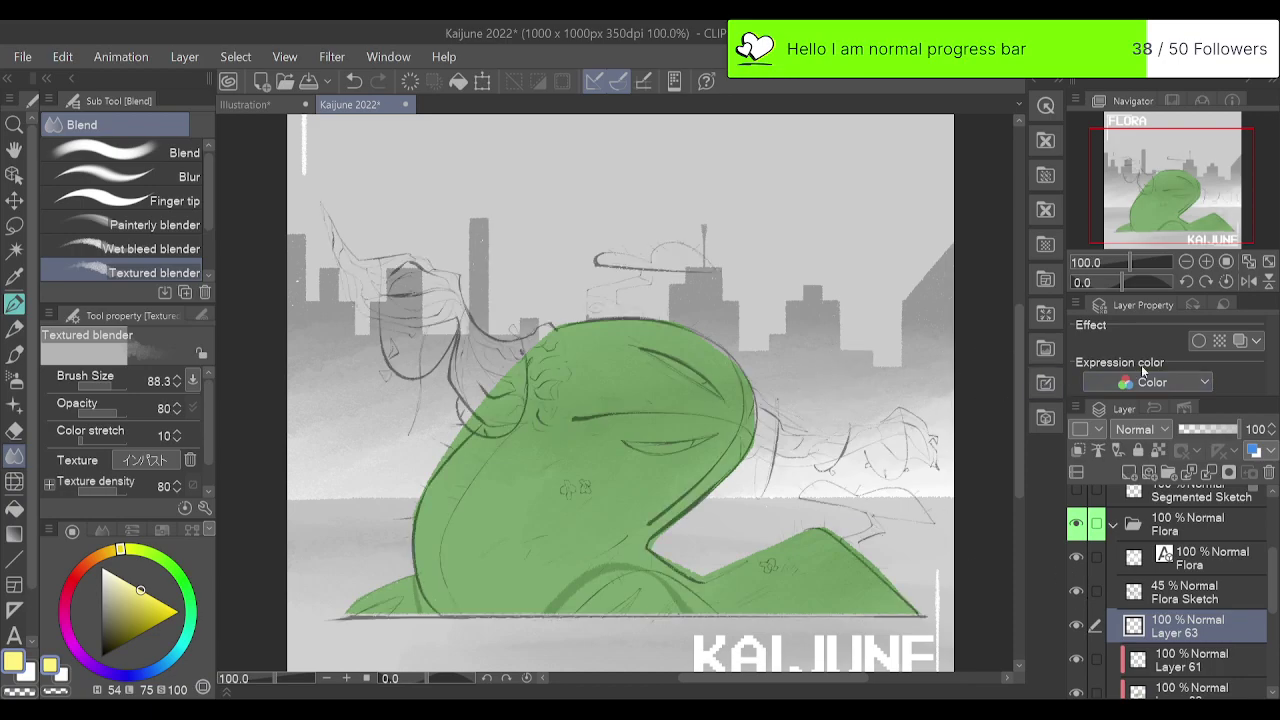
click(1207, 262)
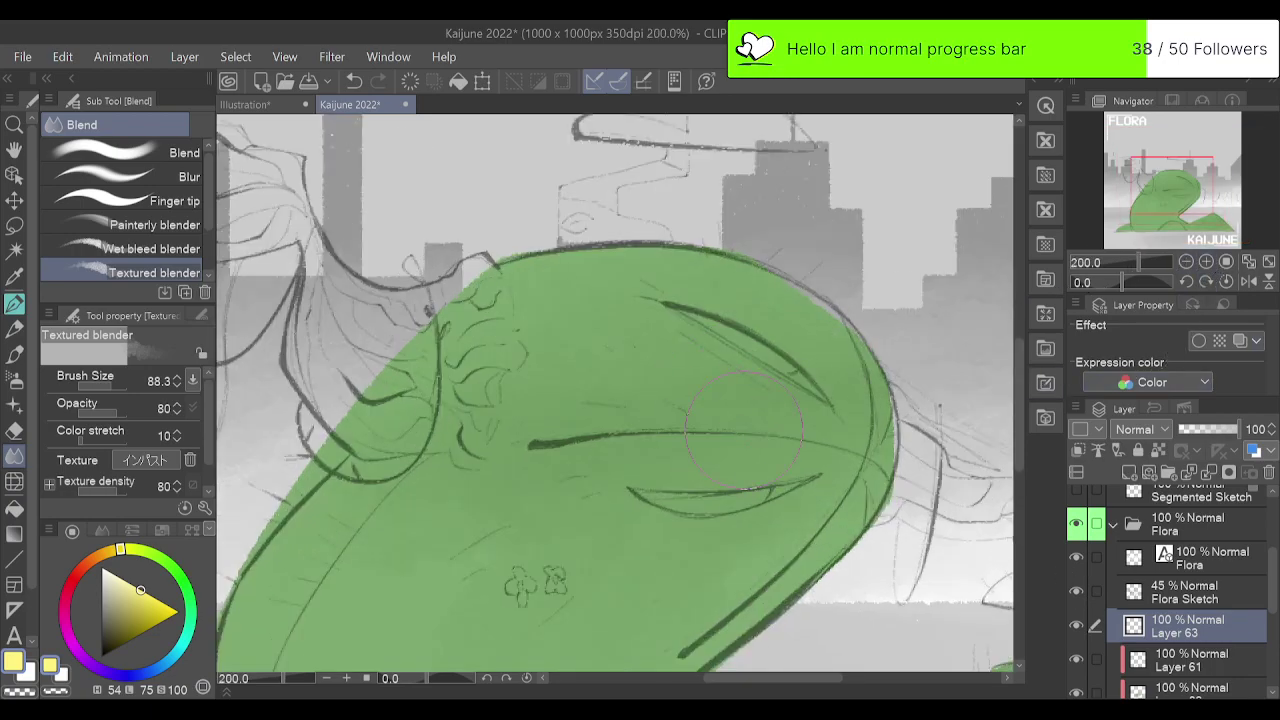
Outline the upper eye in light yellow with the Noisy Ink Brush v2, tracing the sketched almond shape.
key(p)
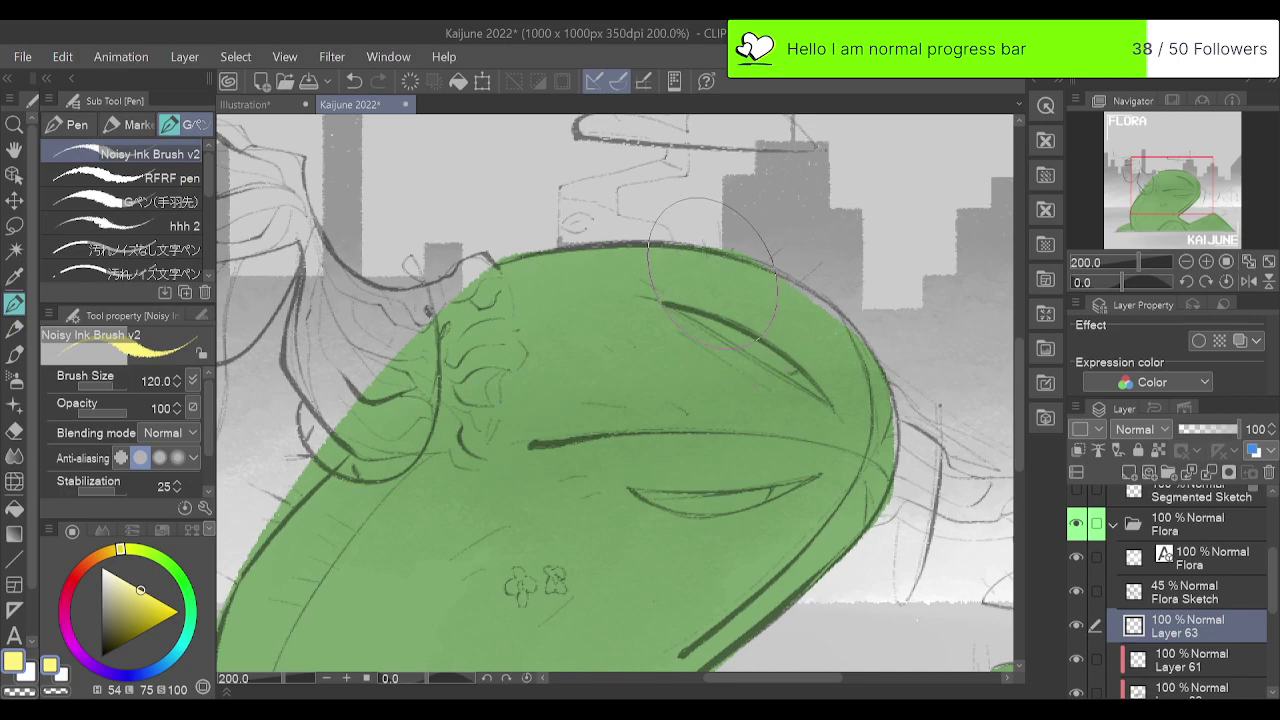
drag(666, 304, 791, 377)
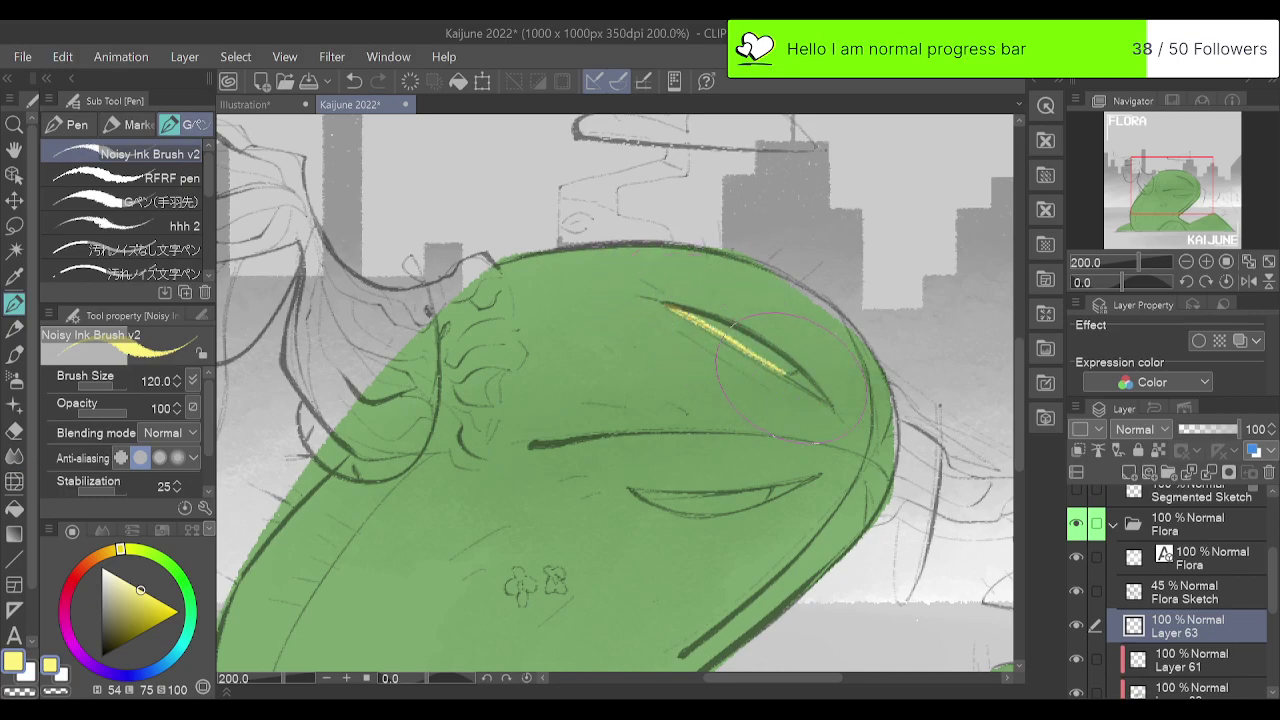
key(ctrl+z)
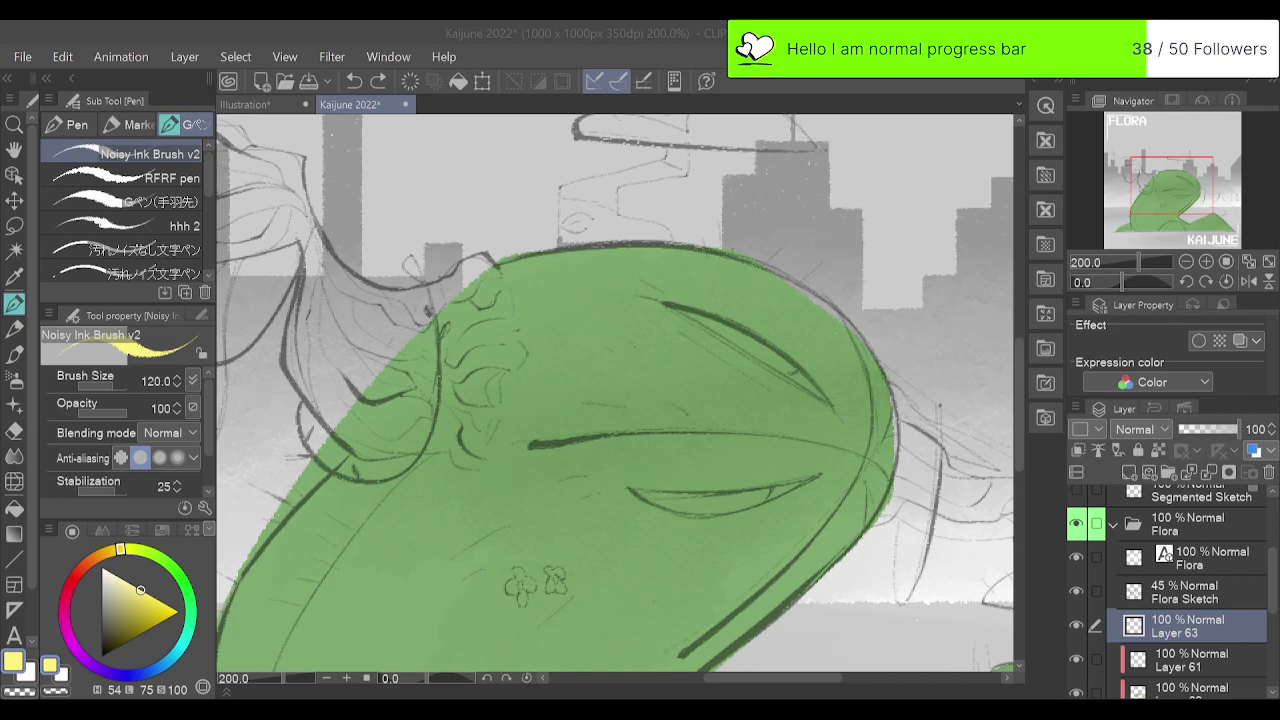
drag(665, 305, 800, 390)
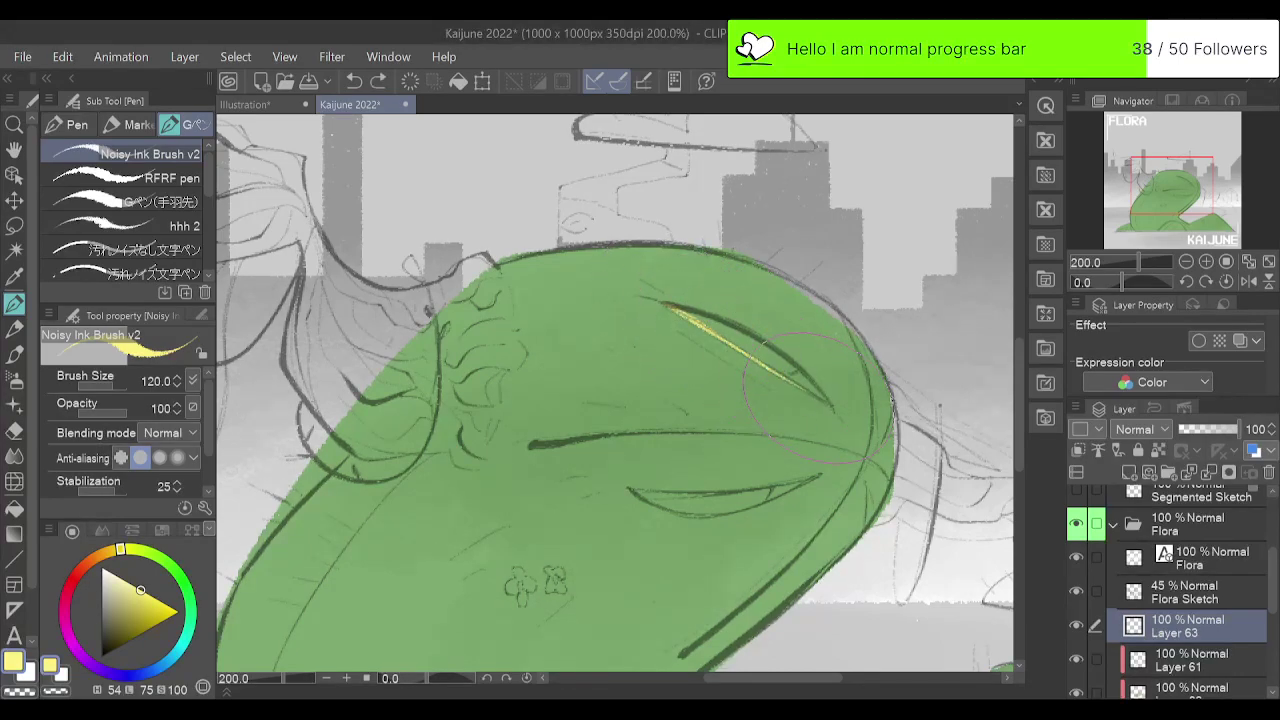
key(ctrl+z)
mouse_move(670, 307)
mouse_down()
mouse_move(823, 403)
mouse_move(664, 303)
mouse_move(749, 333)
mouse_move(830, 403)
mouse_up()
key(ctrl+z)
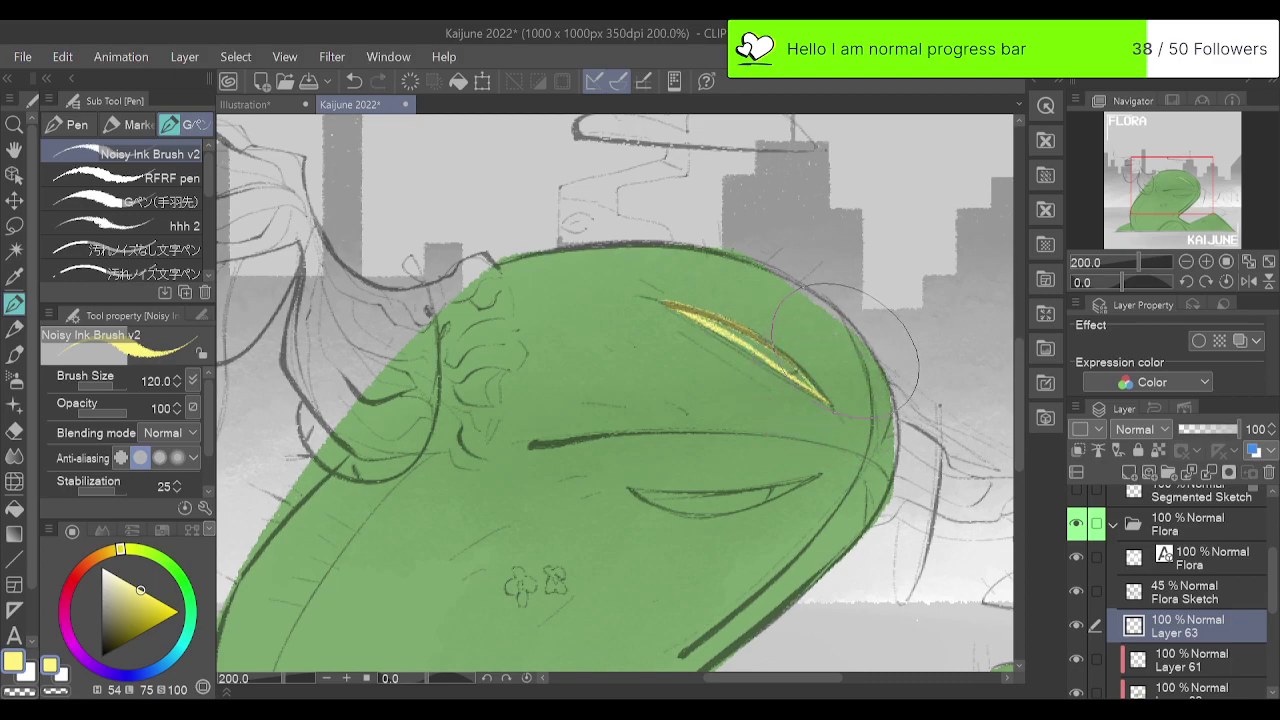
Fill the outlined eye with yellow with the Flora Sketch hidden, and trim its lower edge with the Hard eraser.
click(1077, 591)
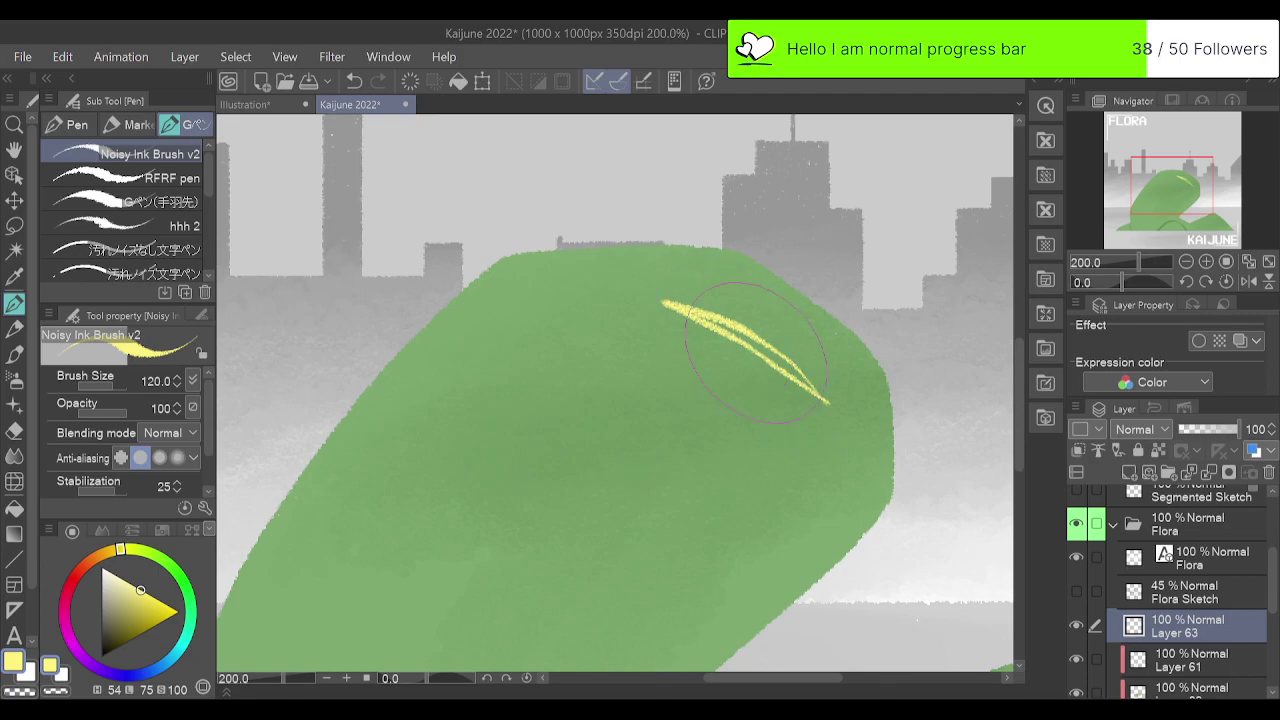
mouse_move(756, 353)
mouse_down()
mouse_move(680, 307)
mouse_move(786, 369)
mouse_up()
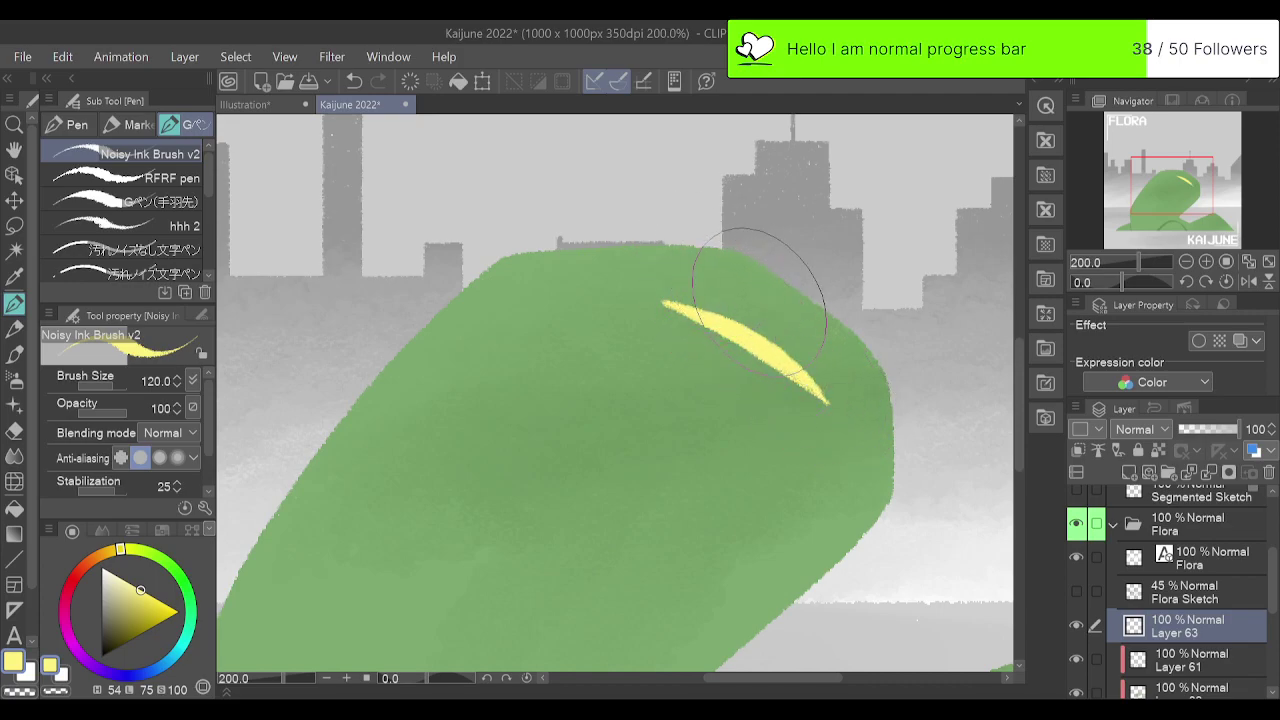
key(e)
drag(822, 408, 790, 385)
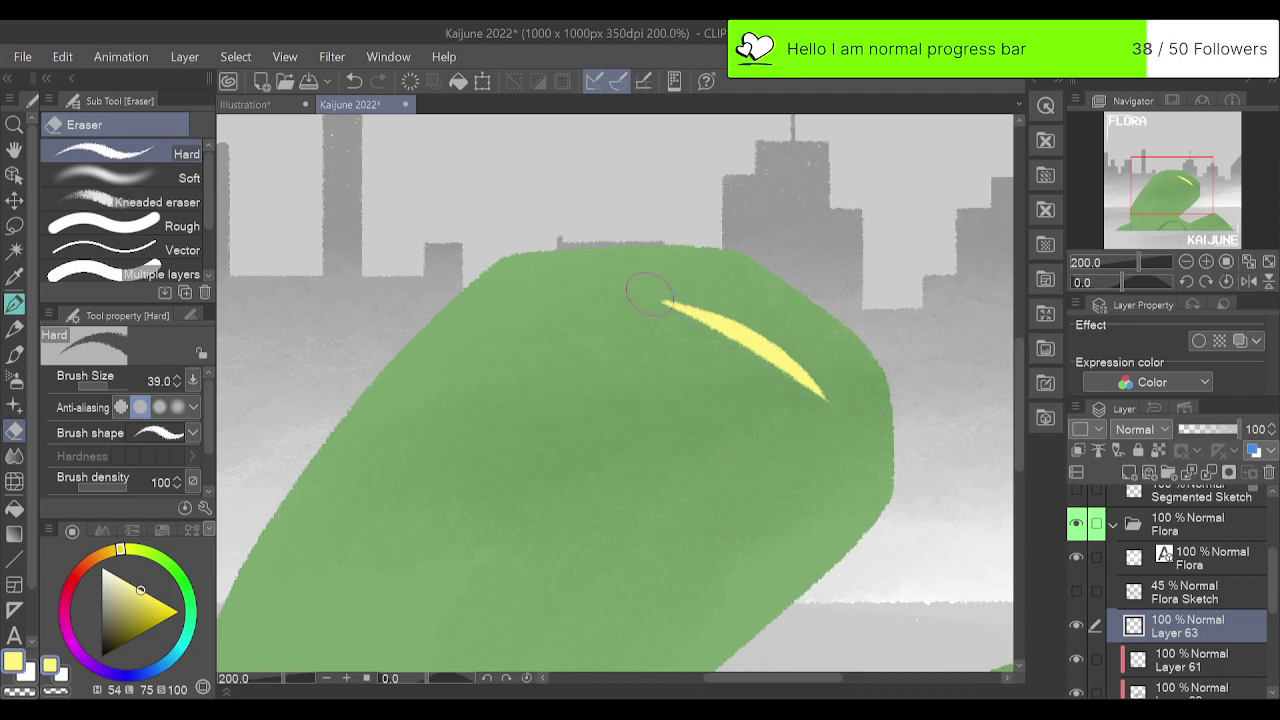
Duplicate the yellow eye layer, flip the copy vertically and place it below the upper eye.
key(ctrl+z)
drag(709, 300, 648, 296)
key(ctrl+v)
click(483, 88)
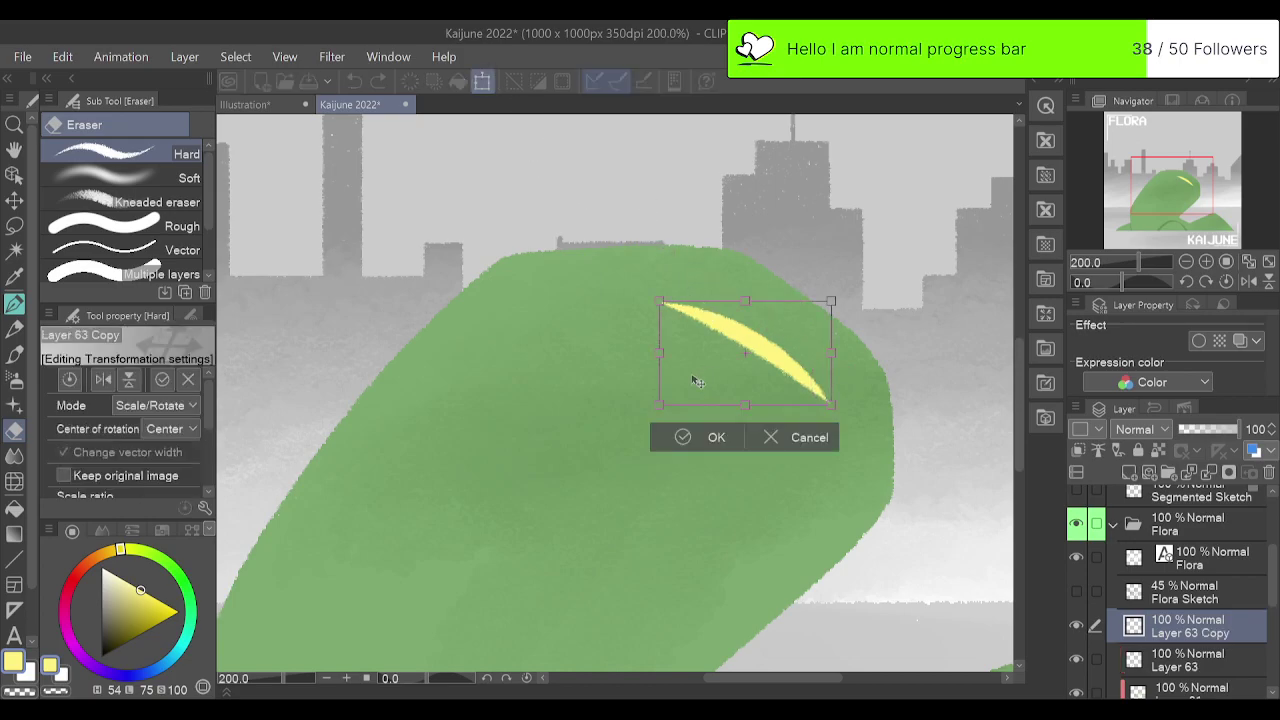
click(128, 381)
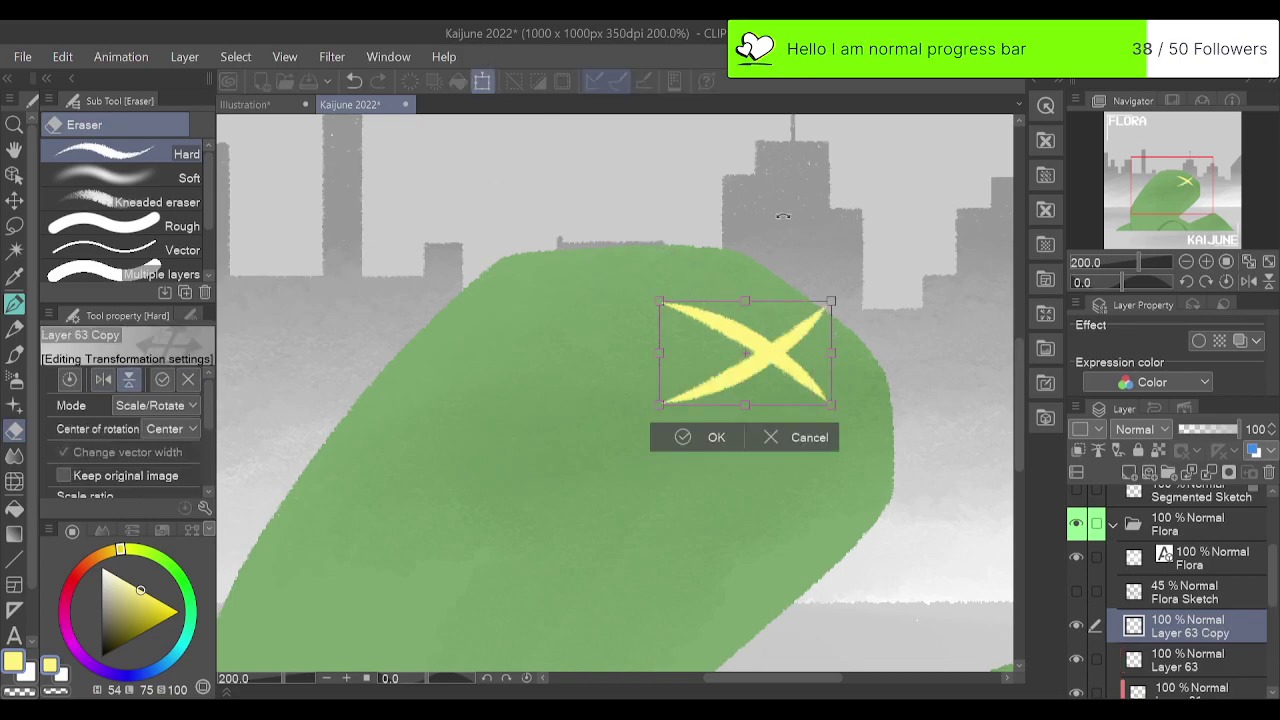
mouse_move(786, 345)
mouse_down()
mouse_move(791, 443)
mouse_move(772, 469)
mouse_move(810, 504)
mouse_up()
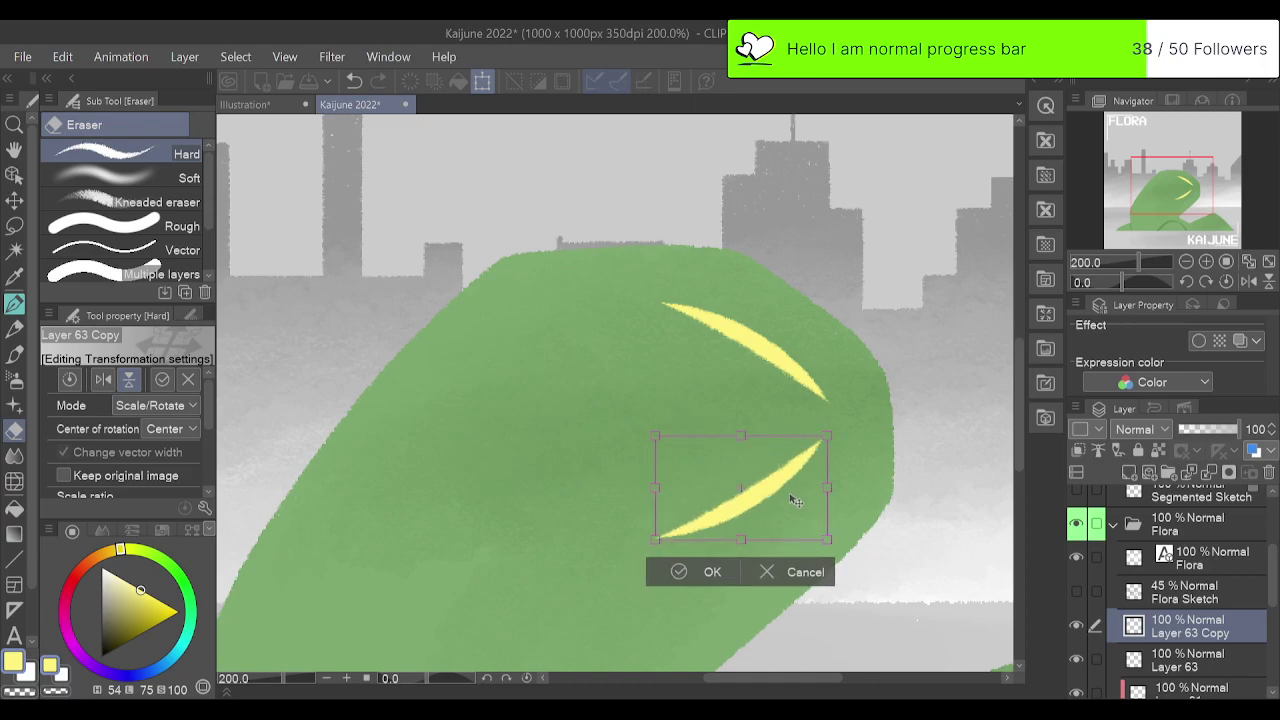
click(1083, 598)
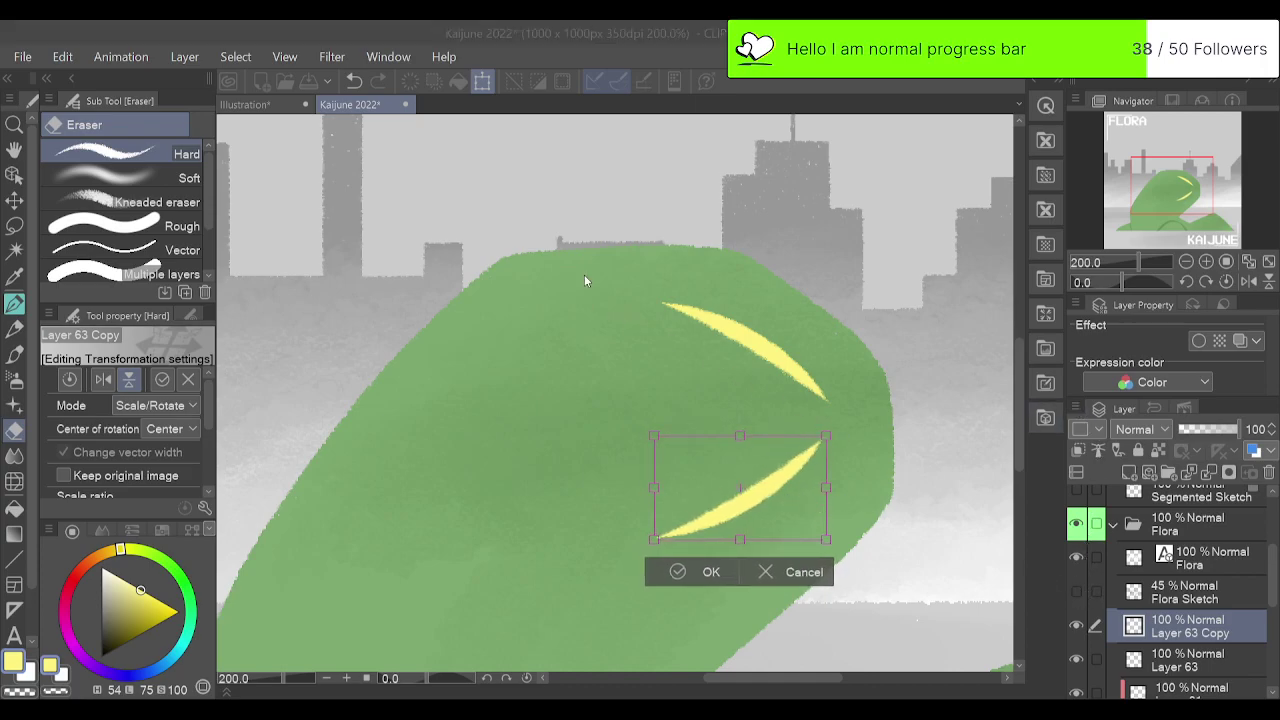
key(Return)
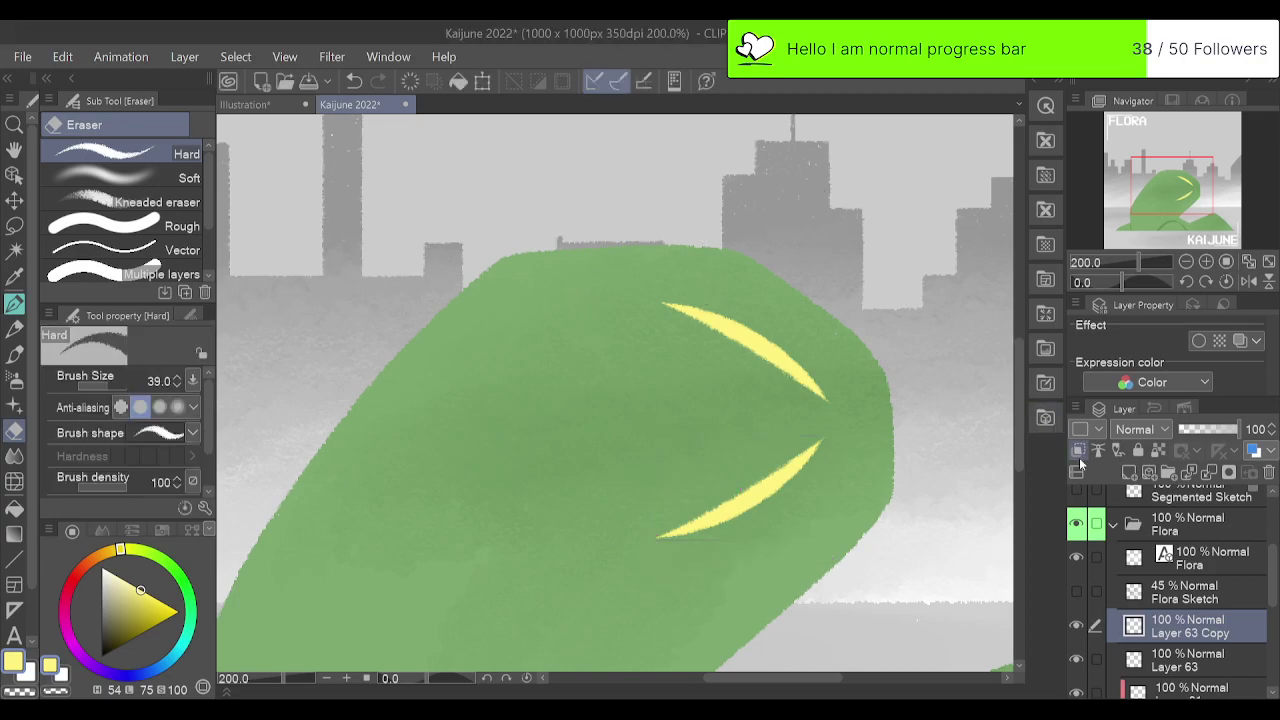
Rotate and move the copied eye onto the lower eye of the Flora Sketch, showing the sketch only while aligning.
click(1076, 591)
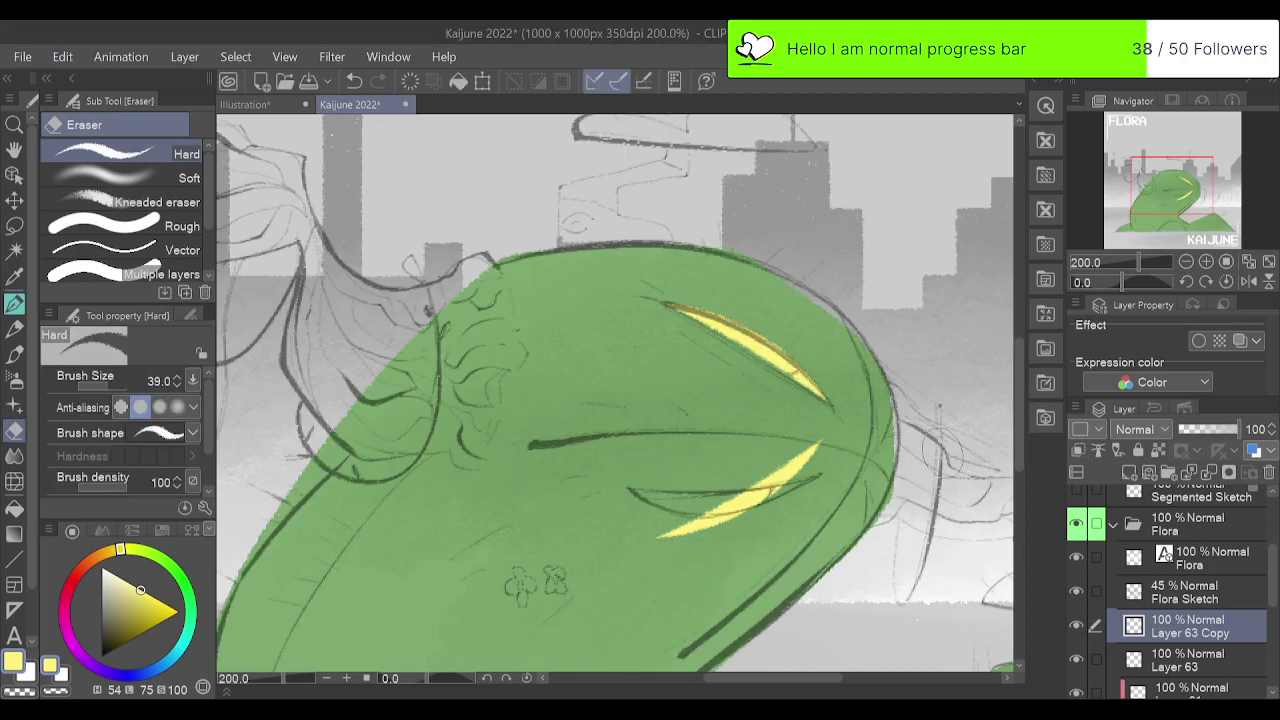
click(482, 80)
drag(770, 403, 842, 368)
drag(818, 490, 816, 477)
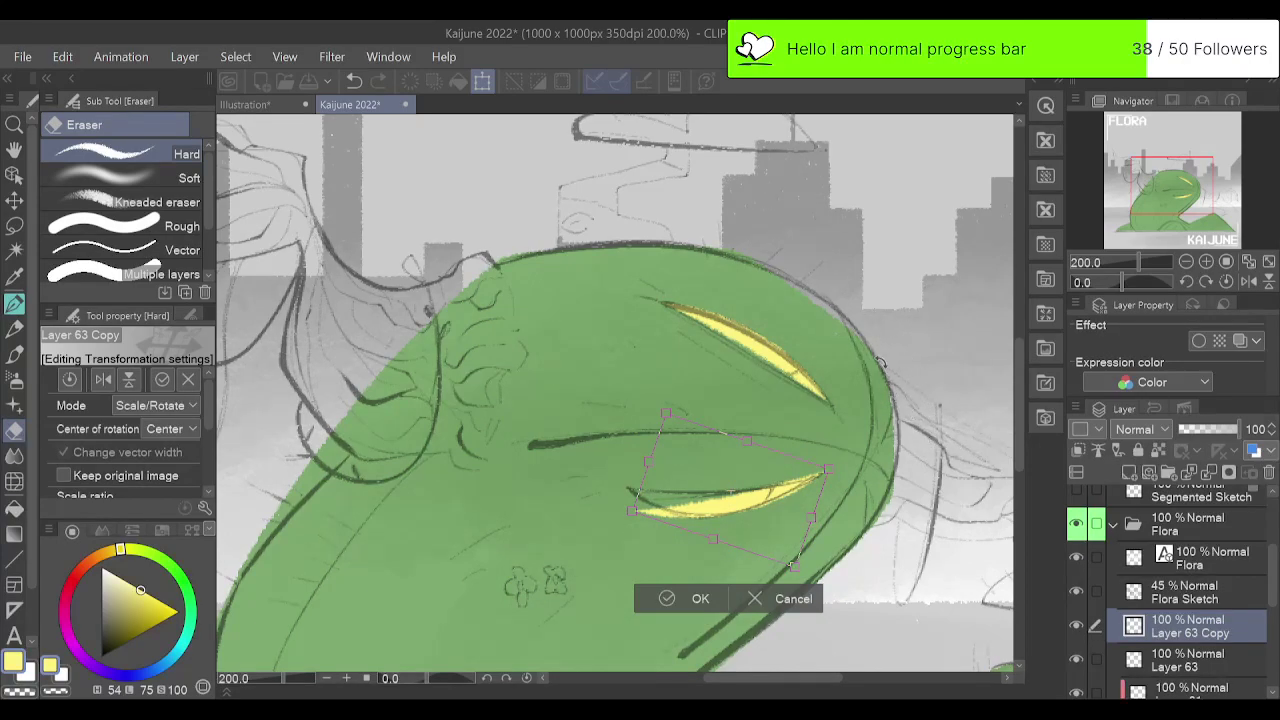
click(699, 598)
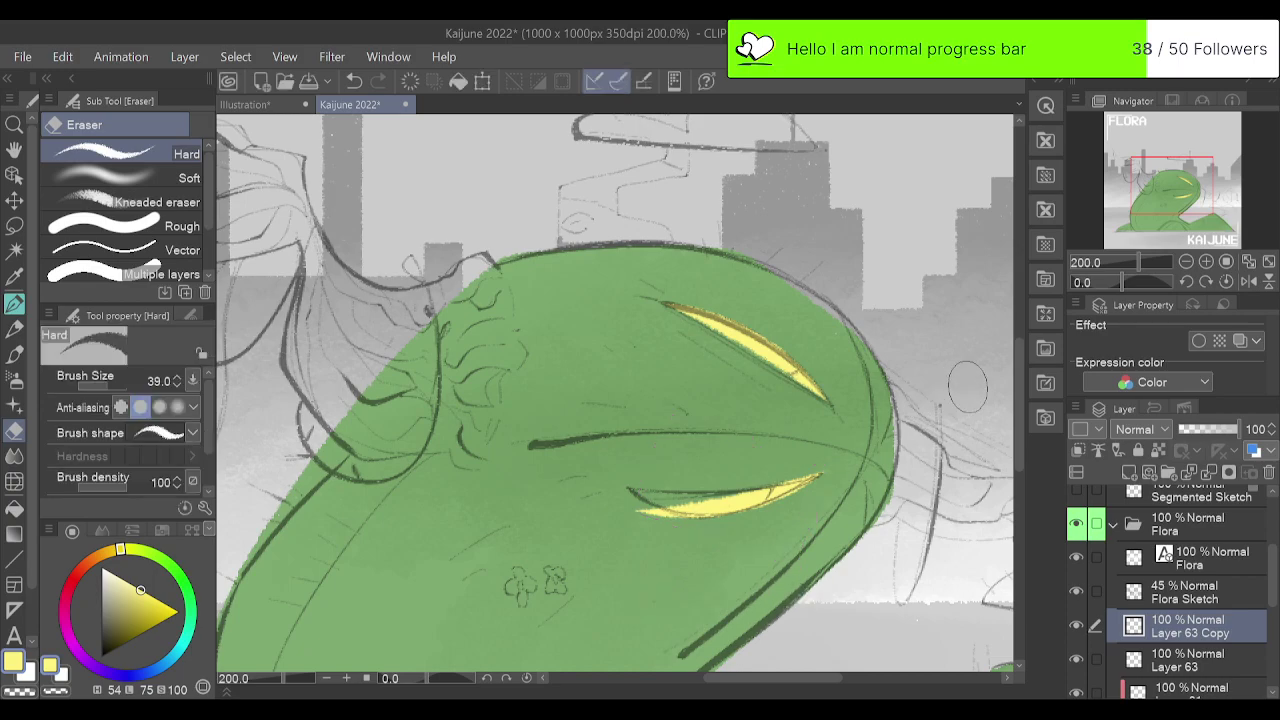
click(1076, 557)
click(1076, 592)
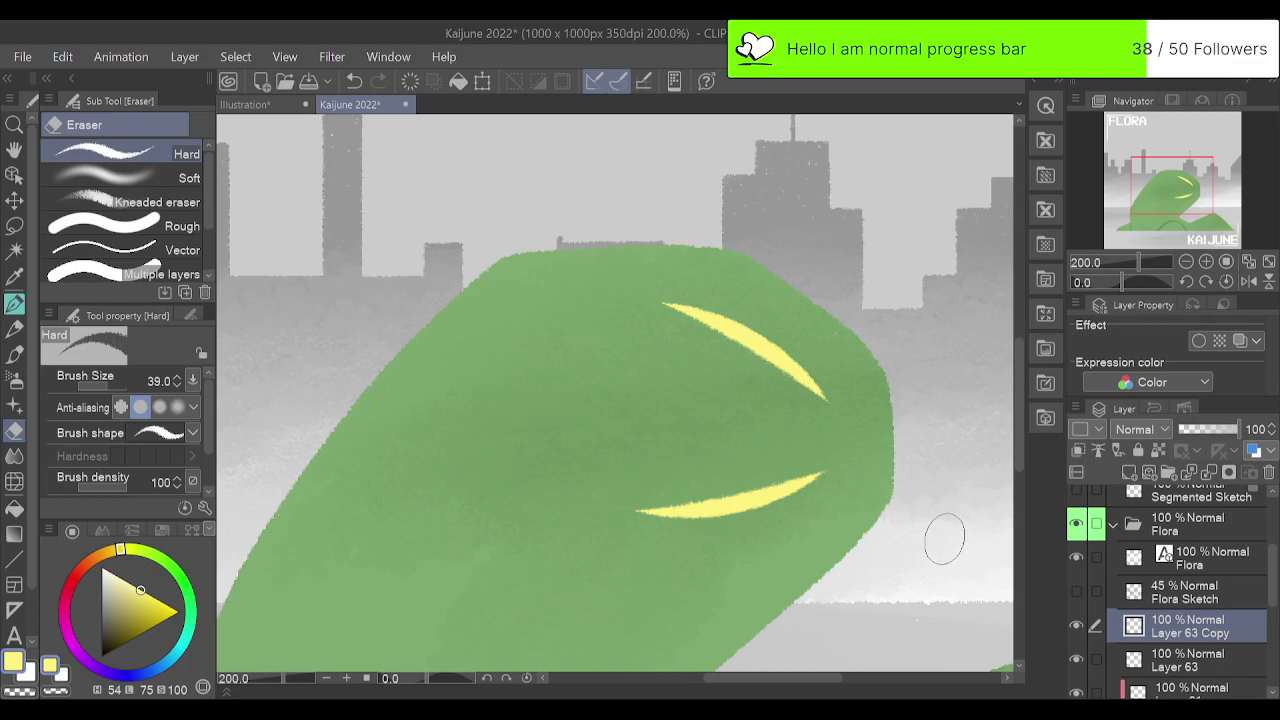
Compare the lower eye with and without its rotation, keep the rotation, and merge Layer 63 Copy into Layer 63.
key(ctrl+z)
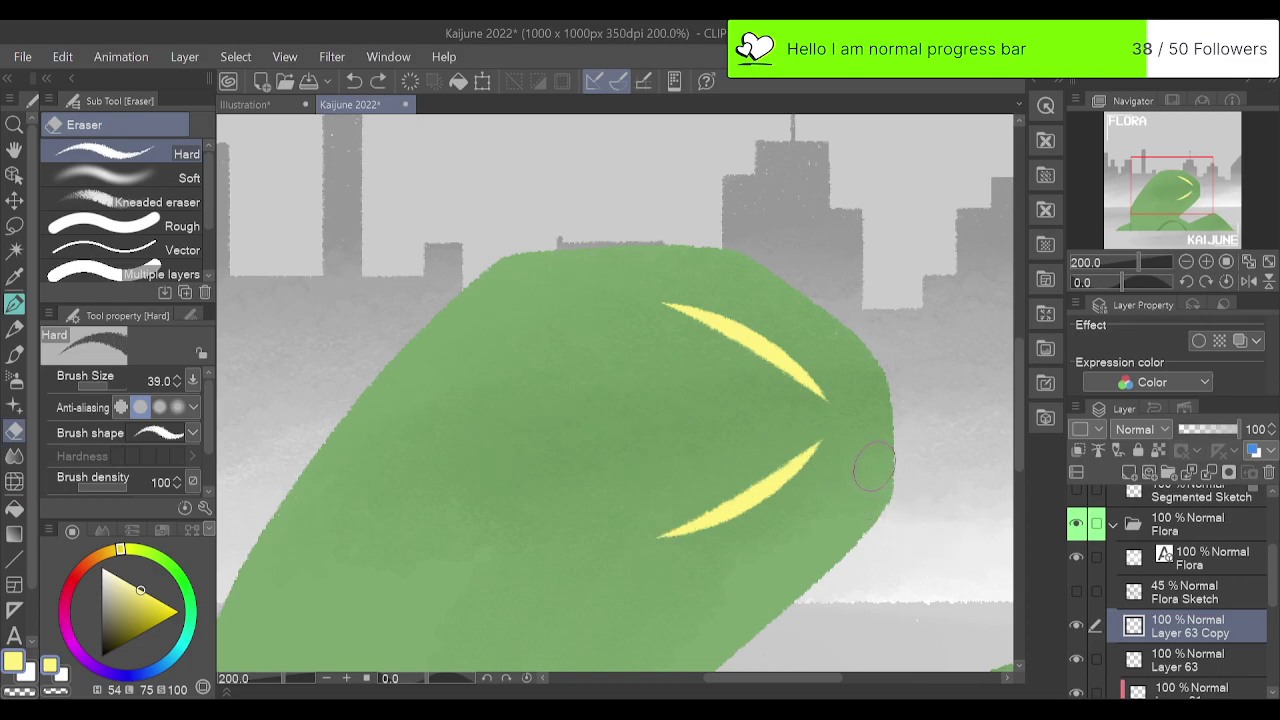
click(378, 81)
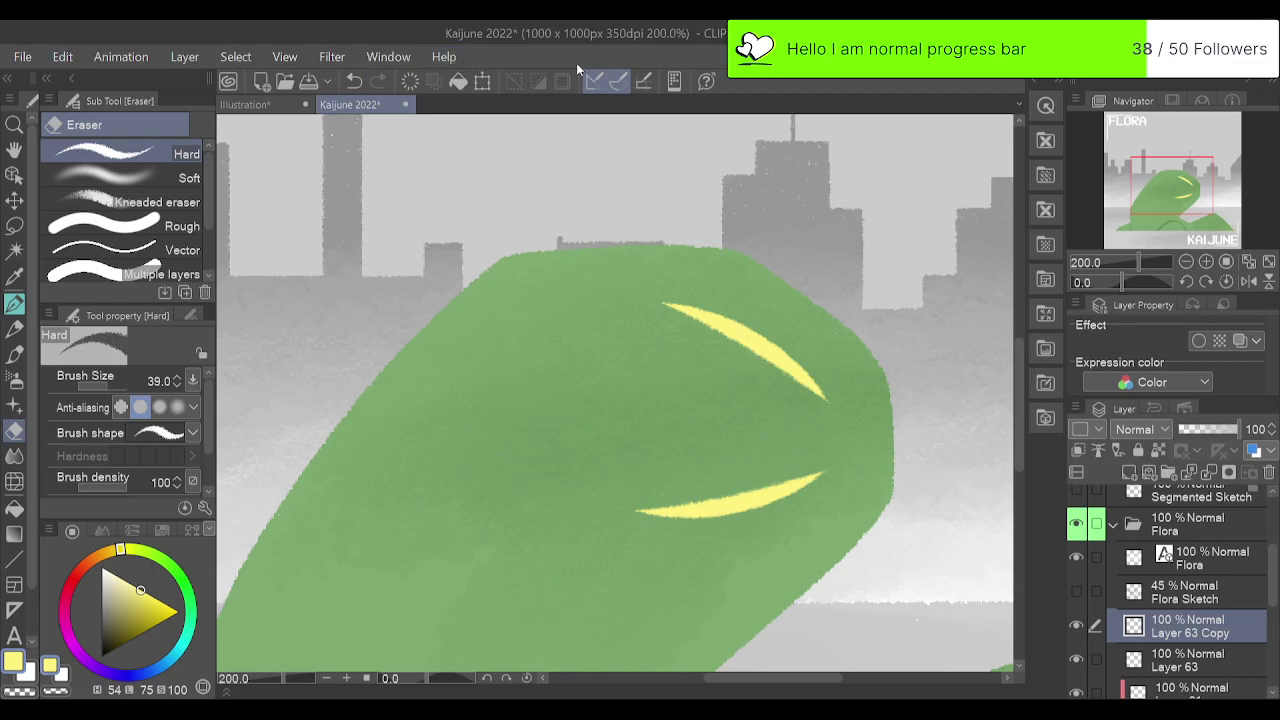
click(1185, 598)
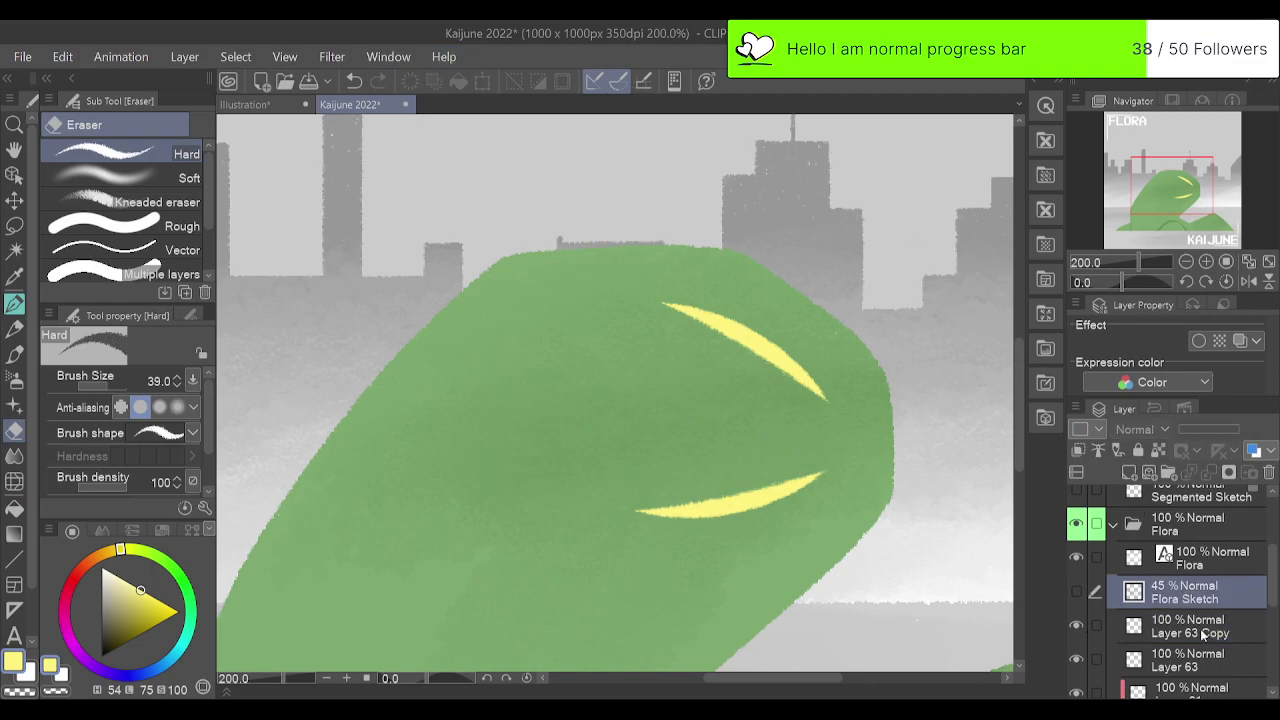
click(1203, 633)
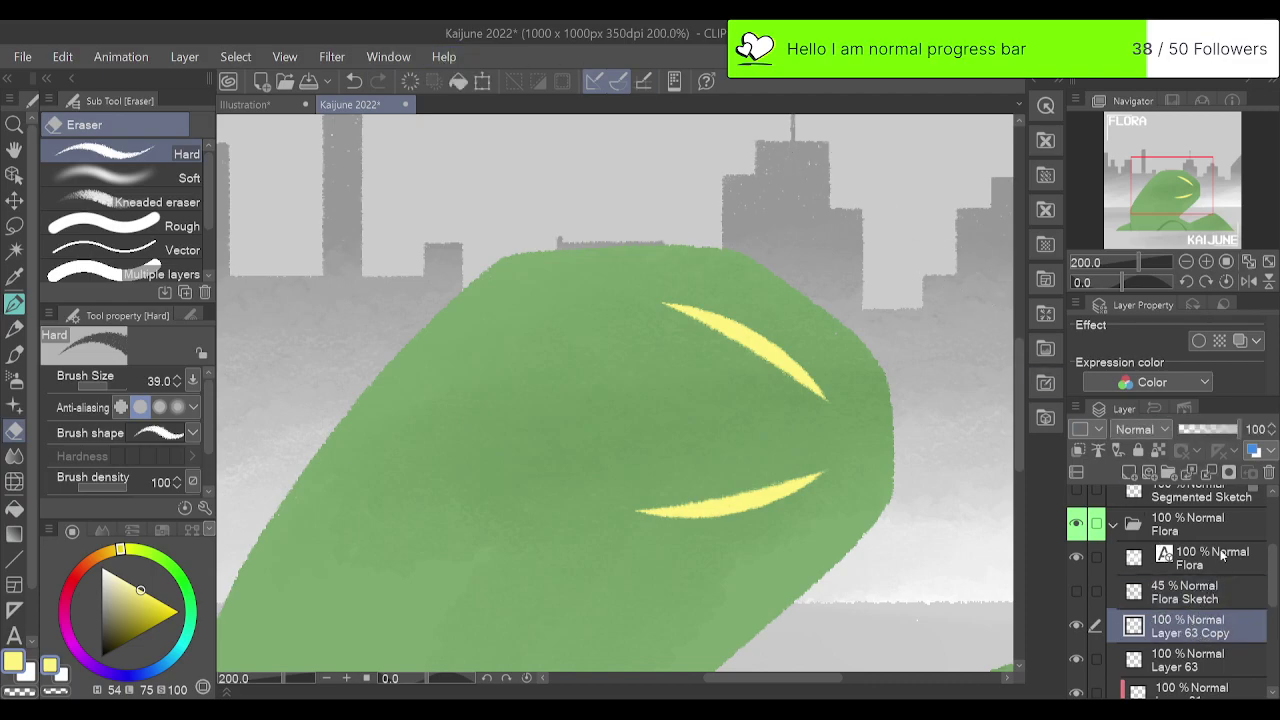
key(ctrl+e)
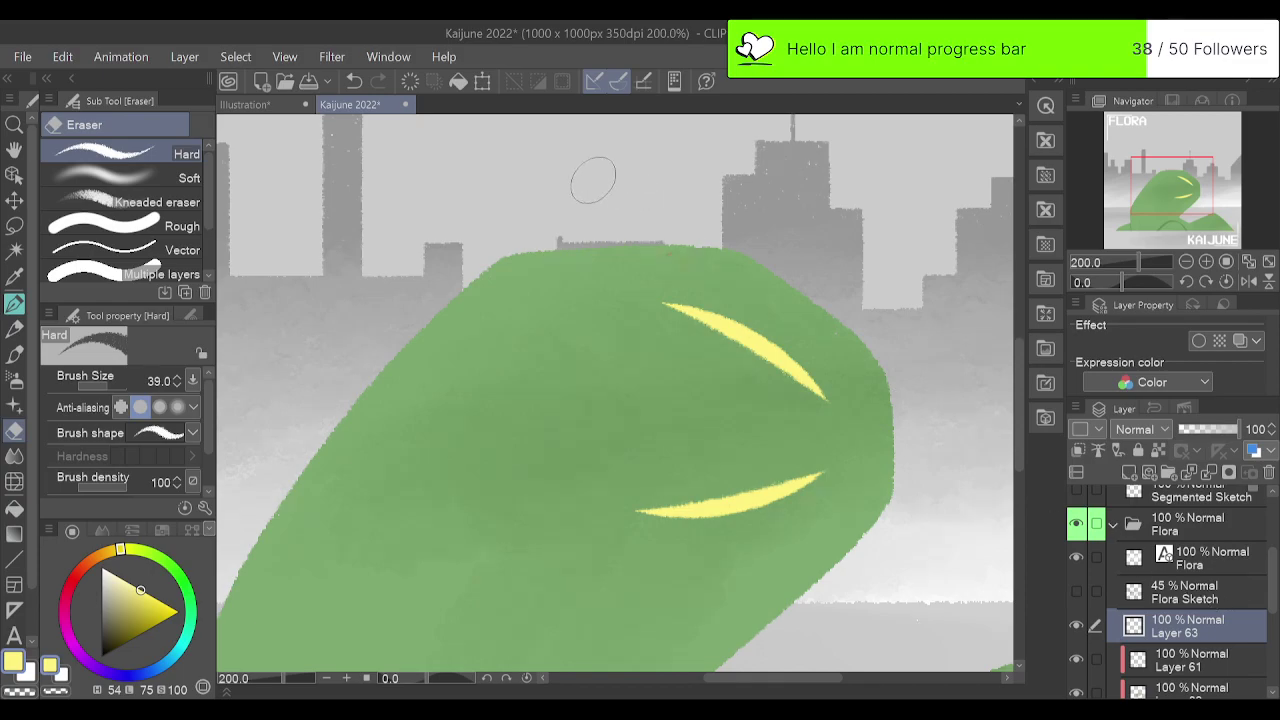
Duplicate the merged eye pair, flip the copy horizontally and move it to the far side of the snout.
key(ctrl+z)
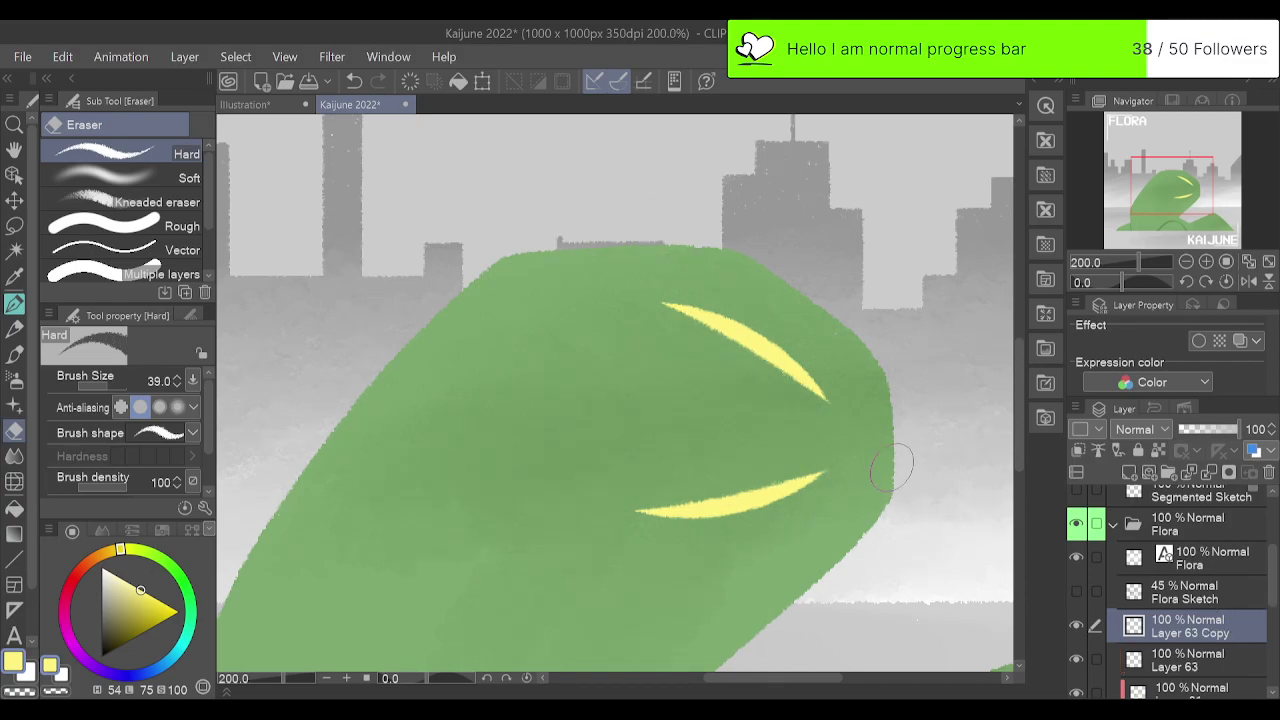
key(ctrl+t)
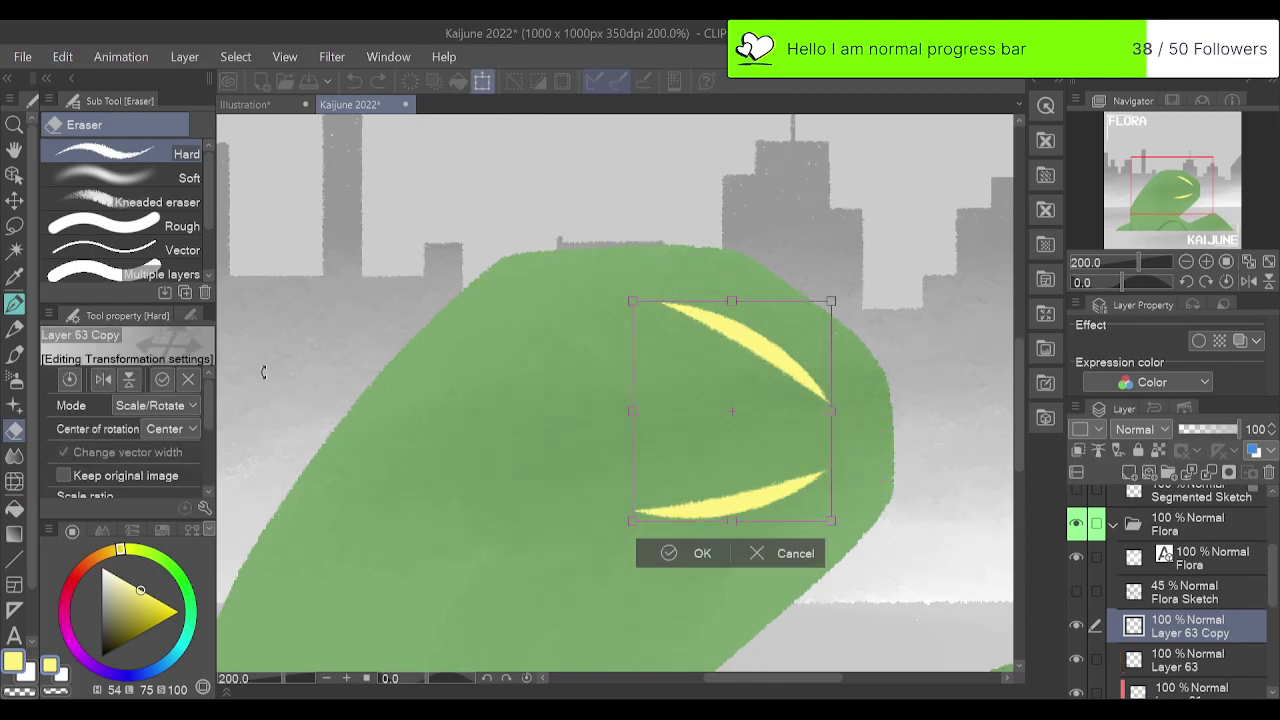
click(103, 381)
drag(760, 438, 968, 440)
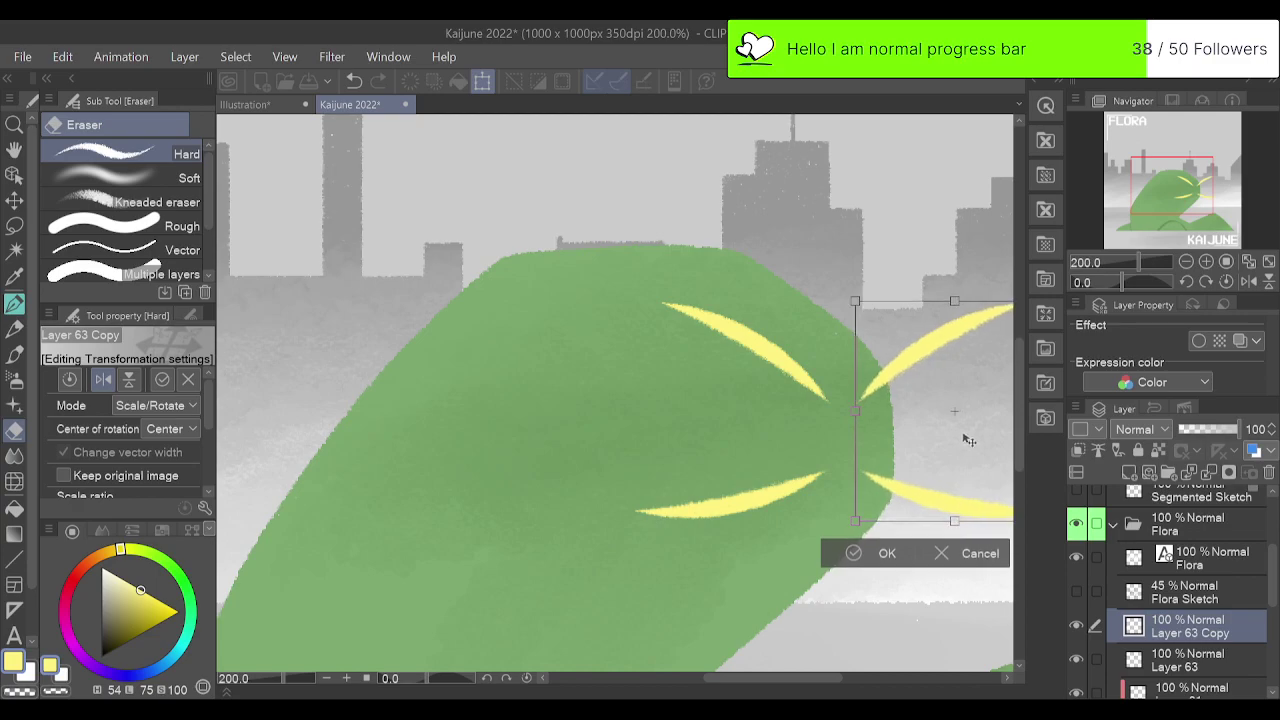
click(888, 553)
Clip Layer 63 and Layer 63 Copy to the green body, and check the eyes against the Flora Sketch.
click(1186, 261)
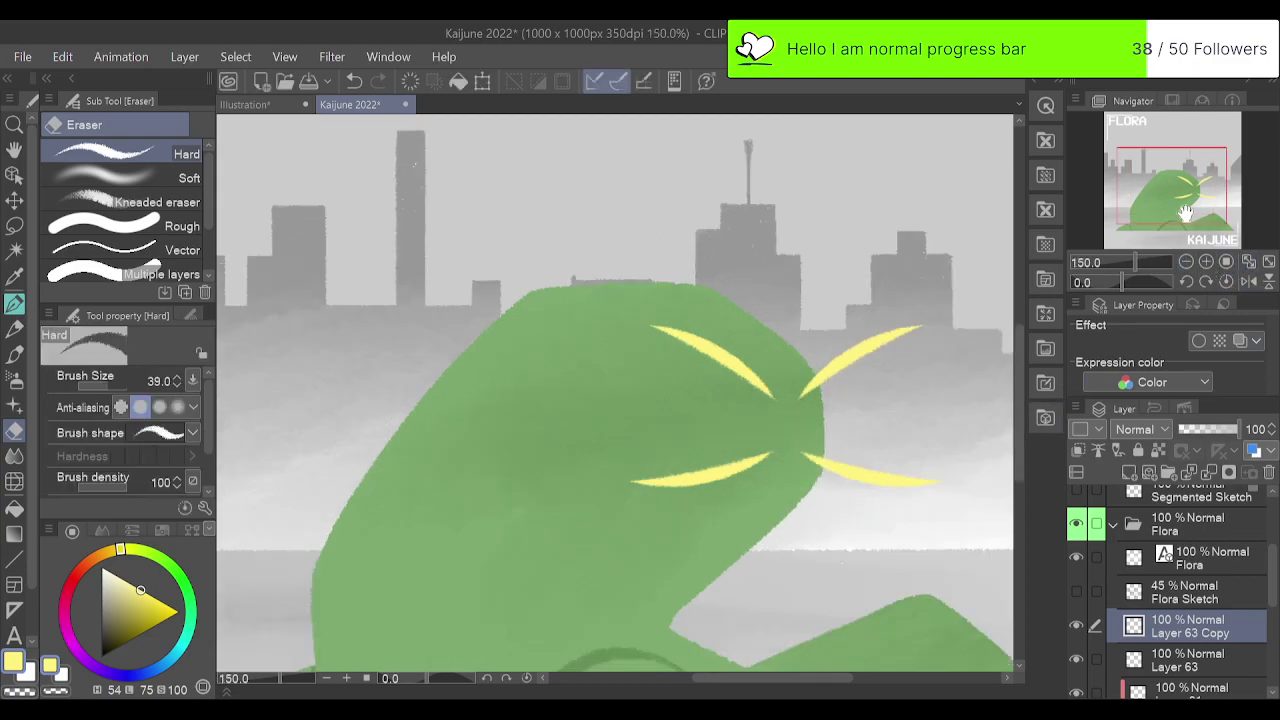
drag(1185, 213, 1199, 211)
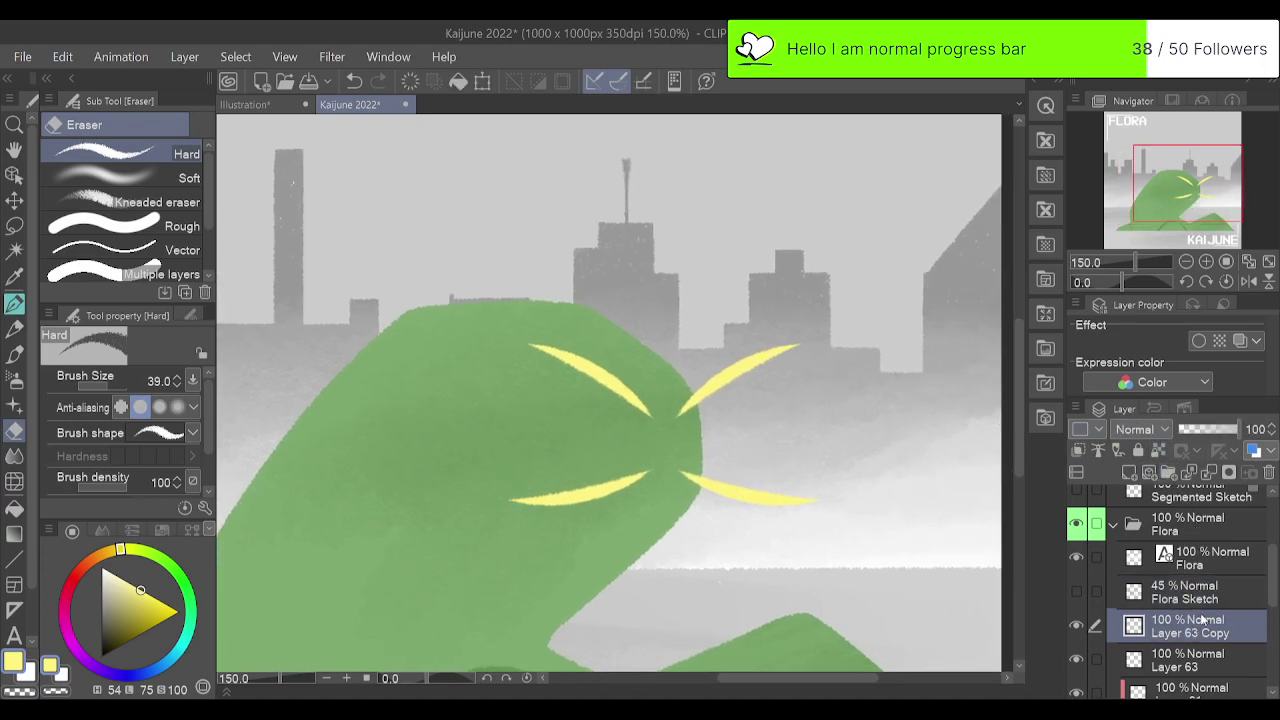
scroll(1265, 592, down, 2)
click(1265, 592)
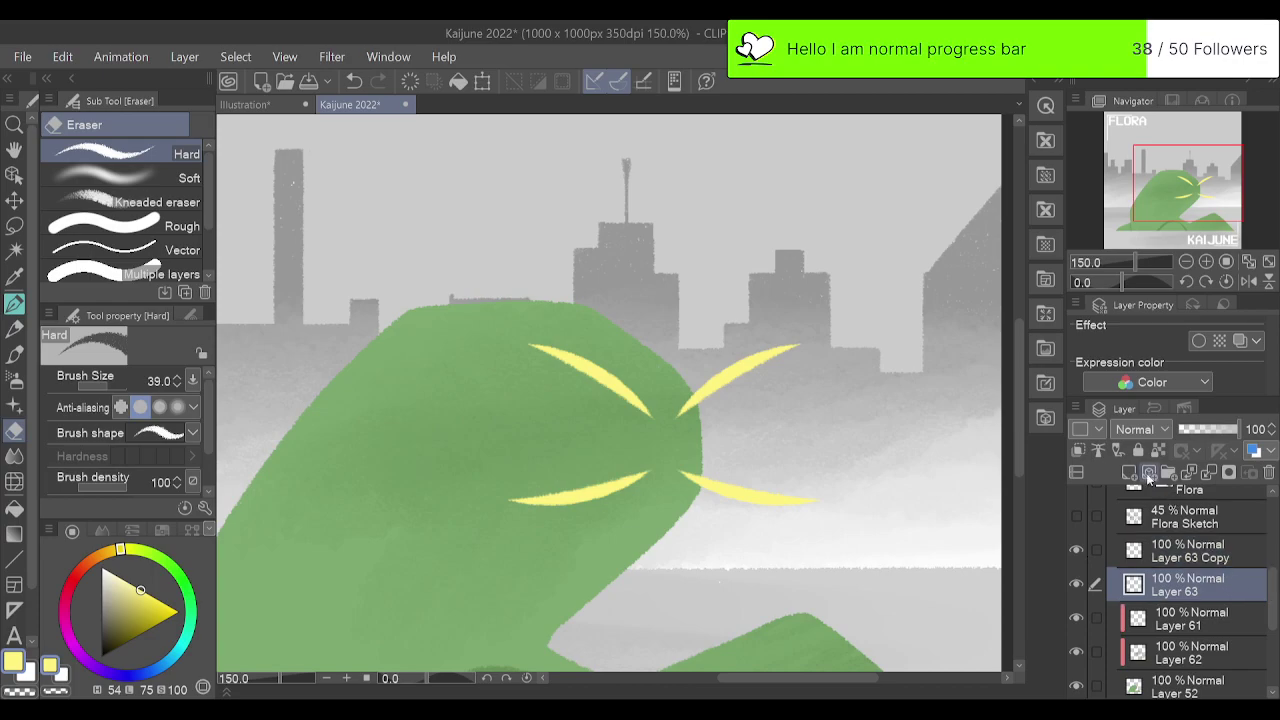
click(1081, 453)
click(1192, 556)
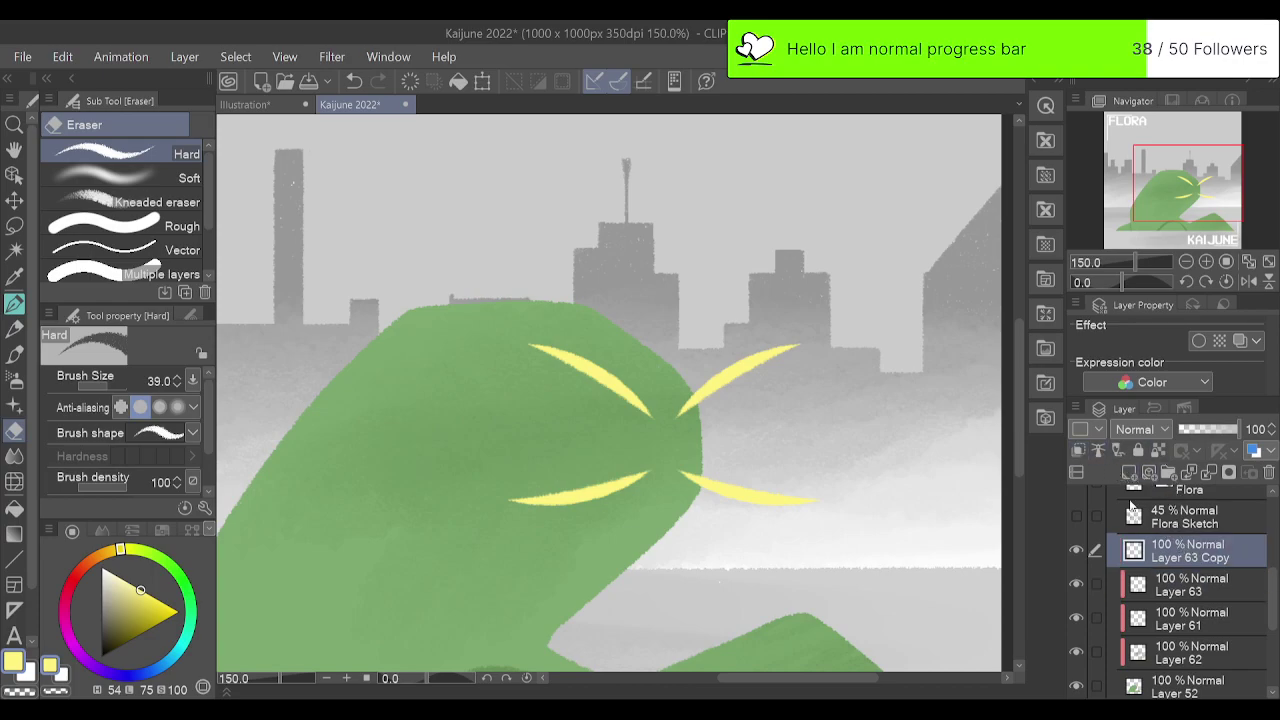
click(1081, 453)
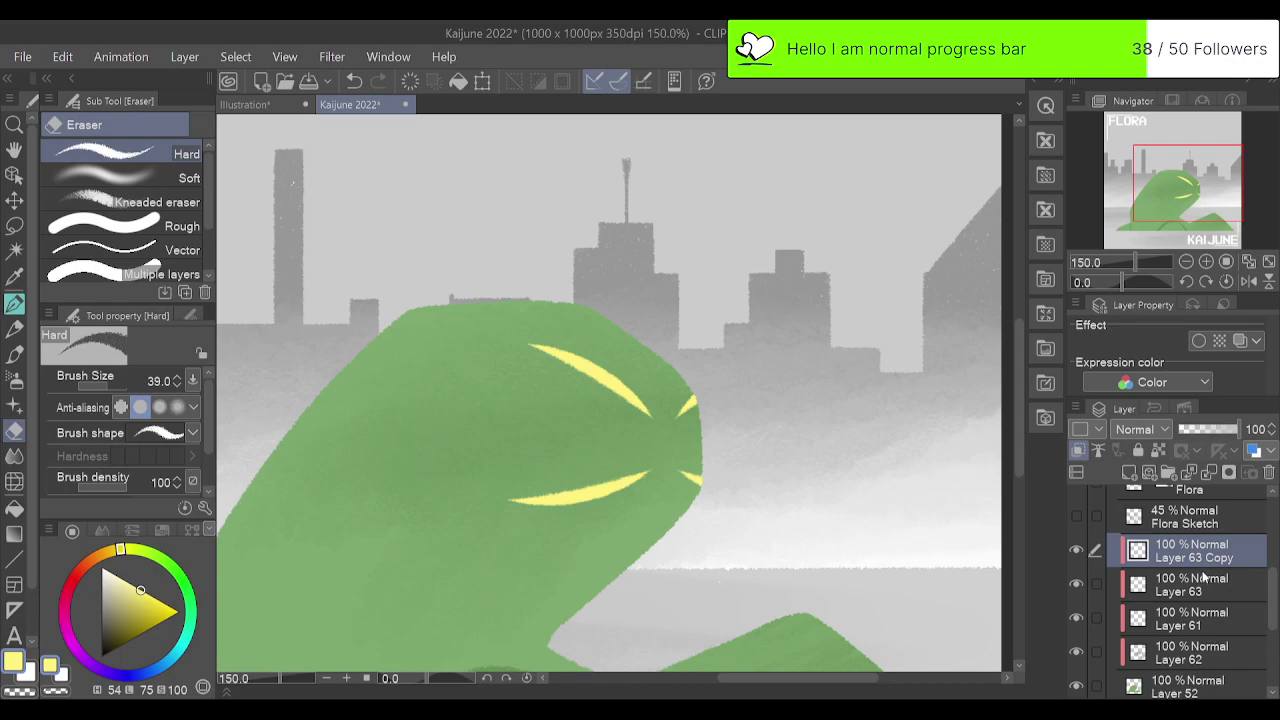
click(1076, 517)
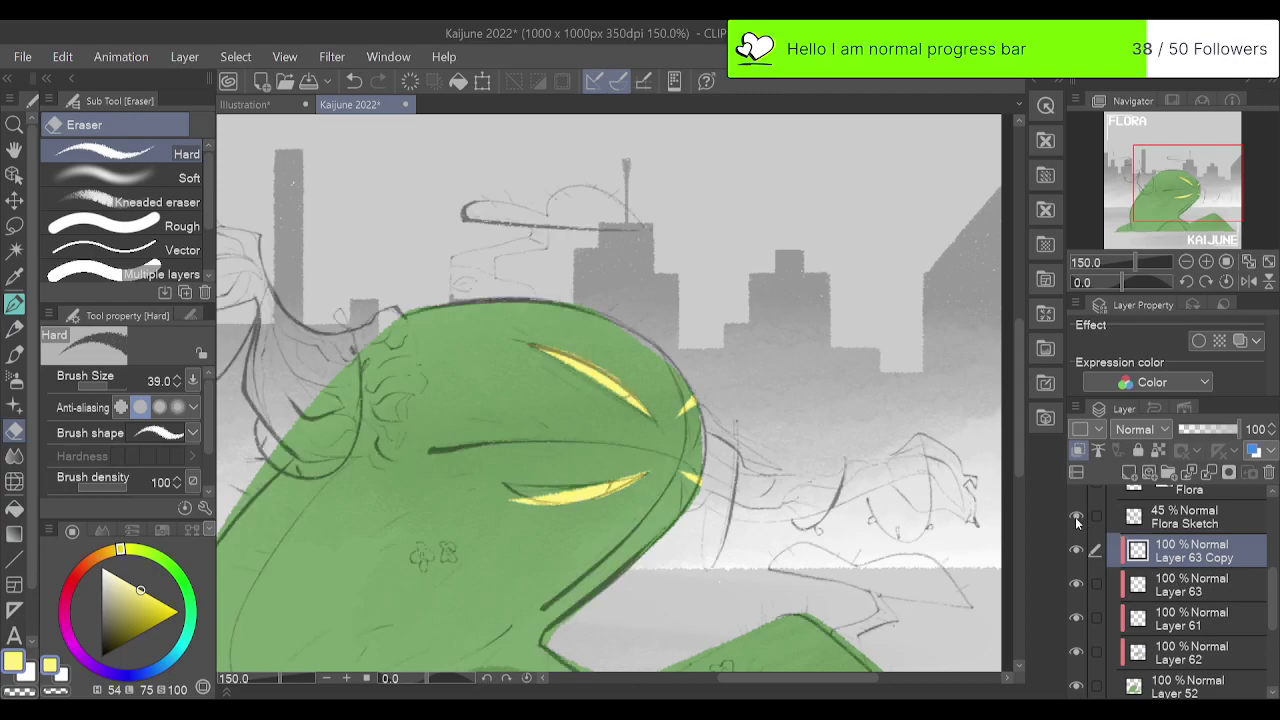
click(1077, 517)
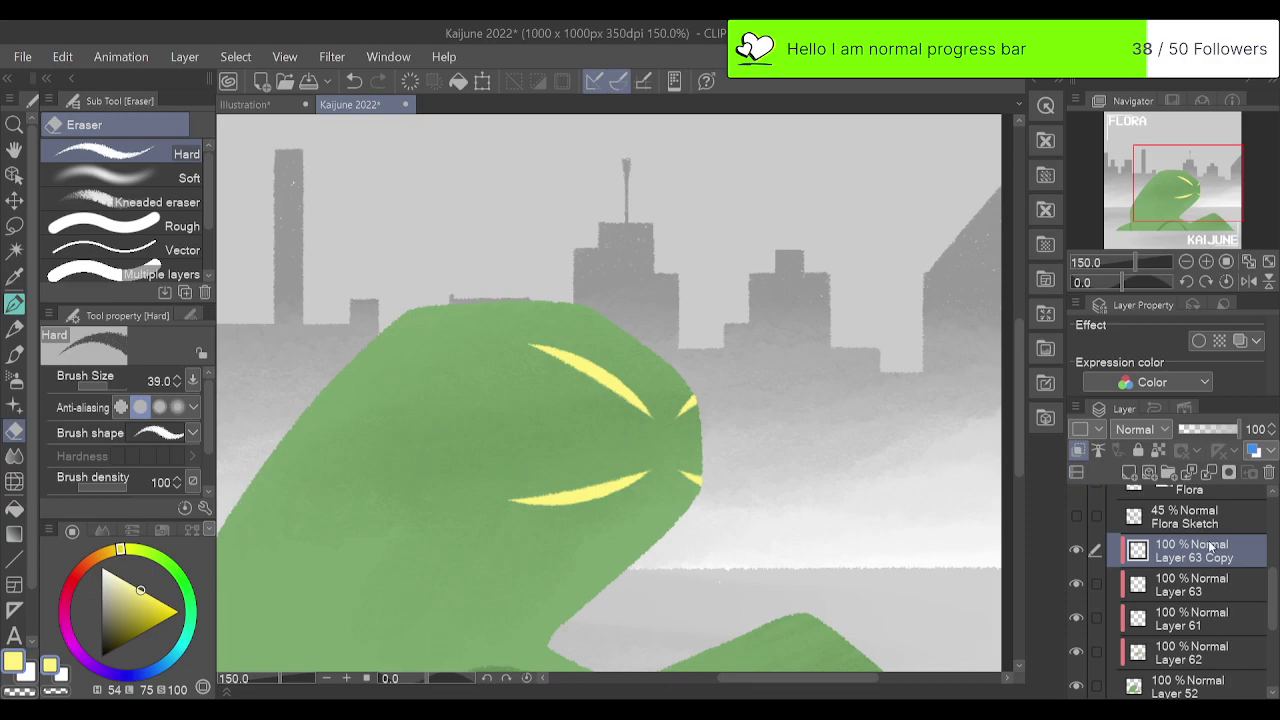
On Layer 62, sample the foot line's dark green and draw a long curved line between the eyes with Noisy Ink Brush v2.
click(1170, 655)
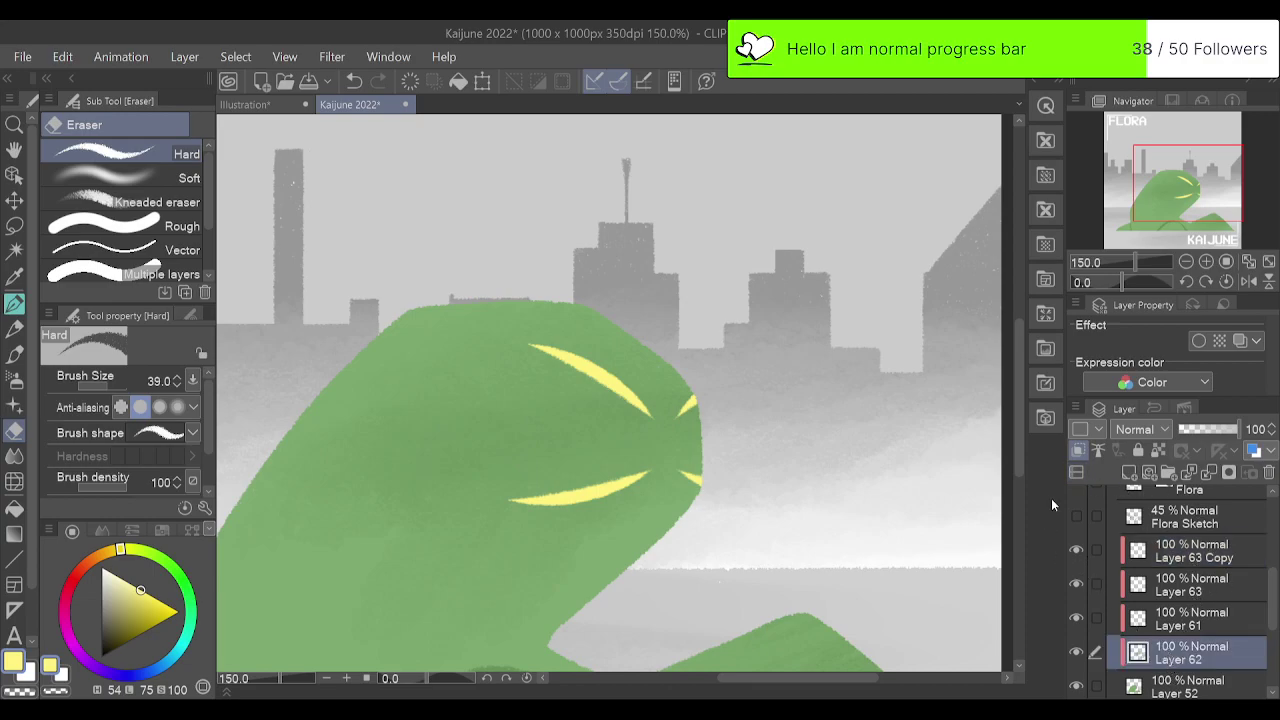
drag(1180, 203, 1175, 225)
alt+click(495, 526)
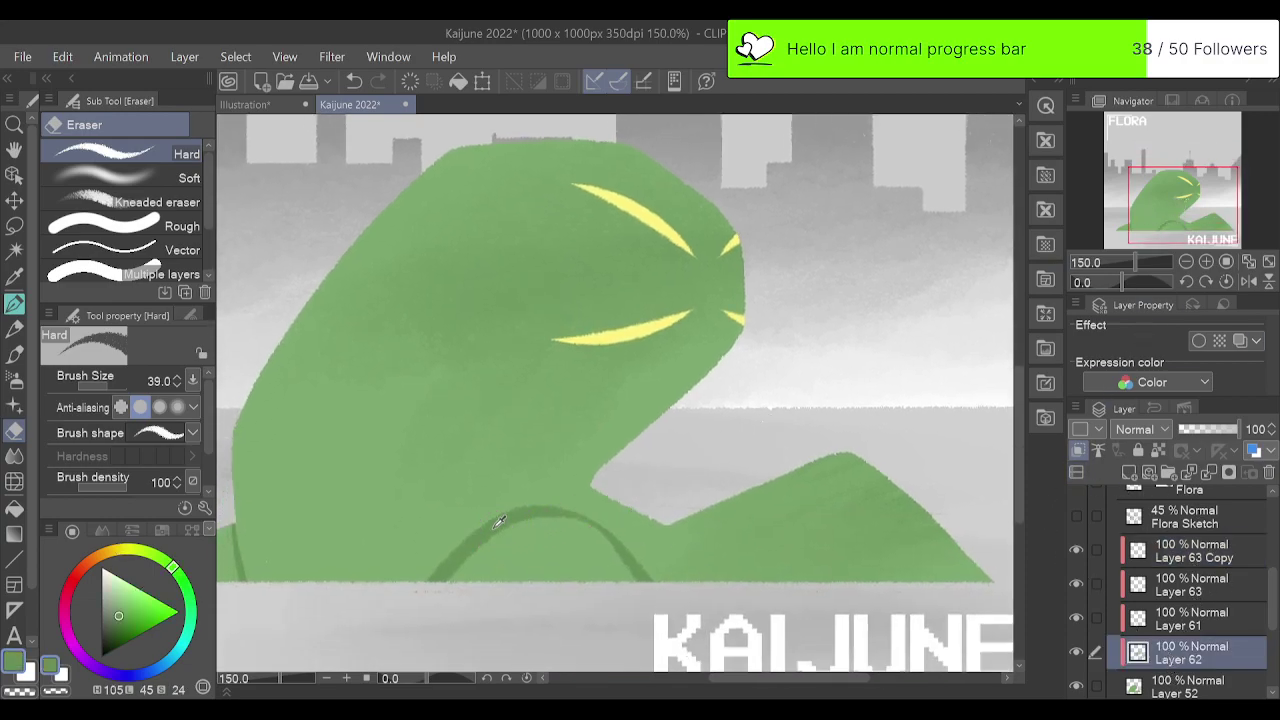
drag(1173, 217, 1165, 211)
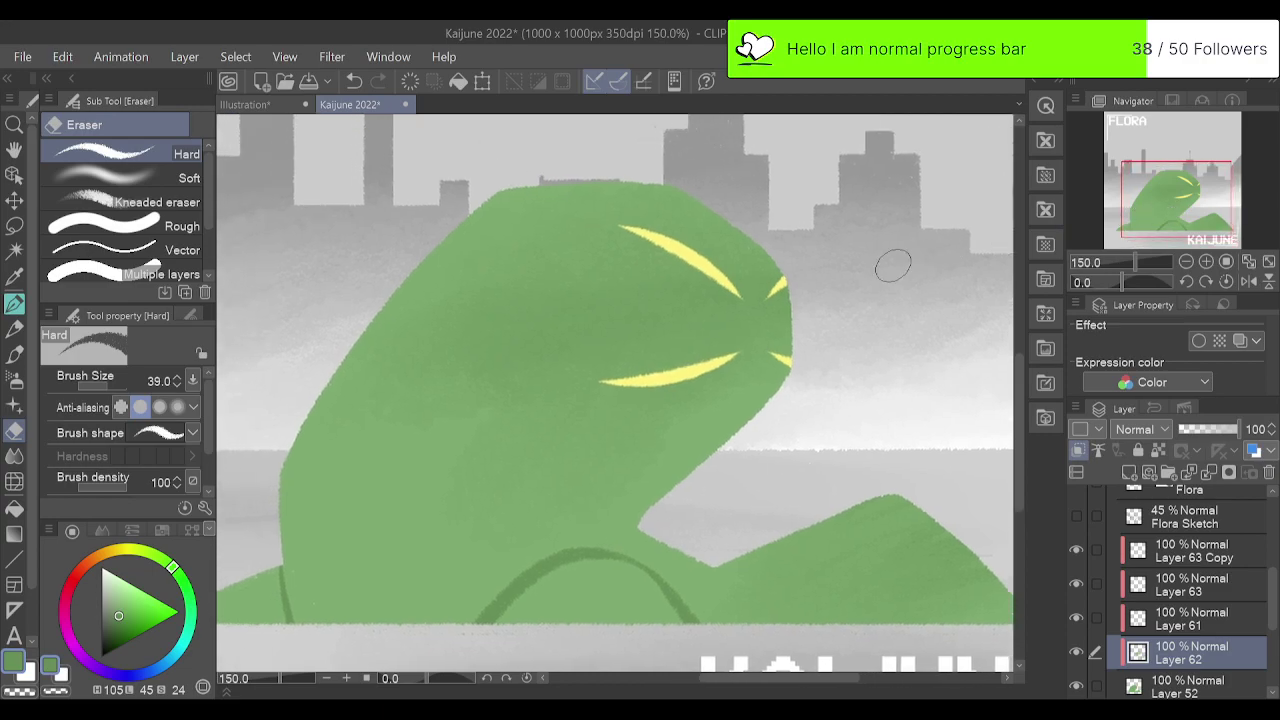
key(p)
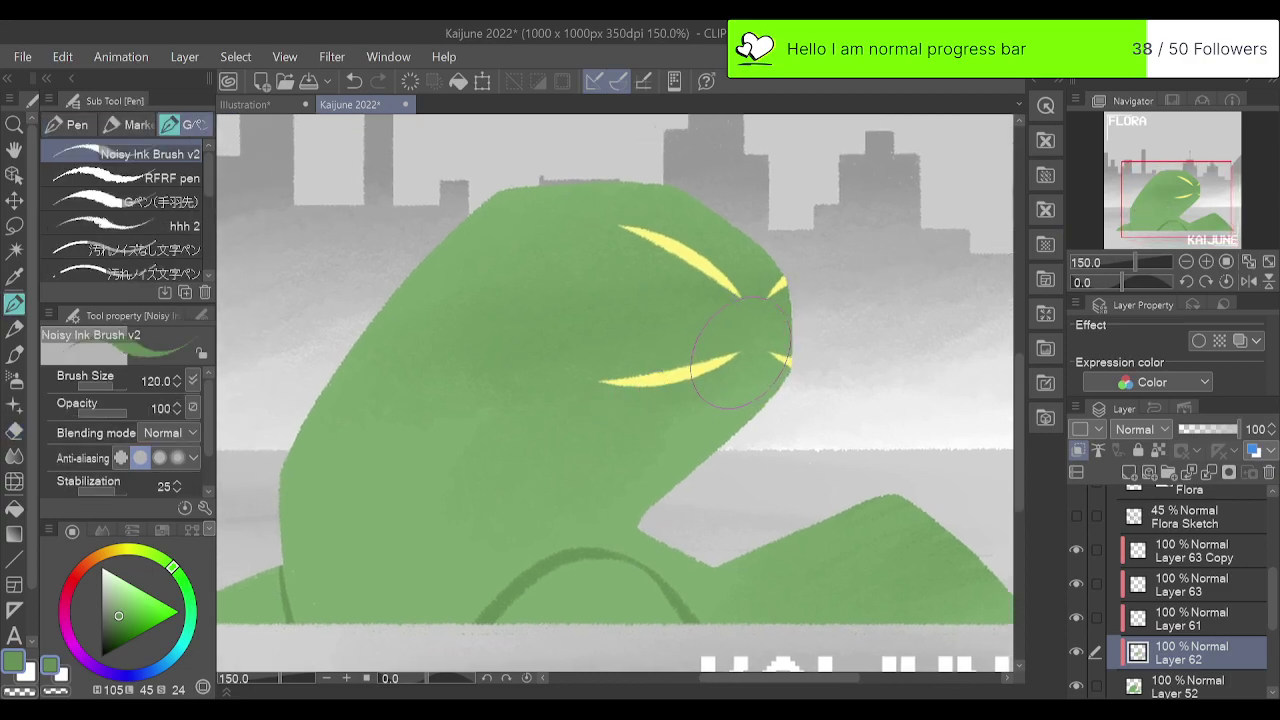
key(ctrl+z)
click(1206, 261)
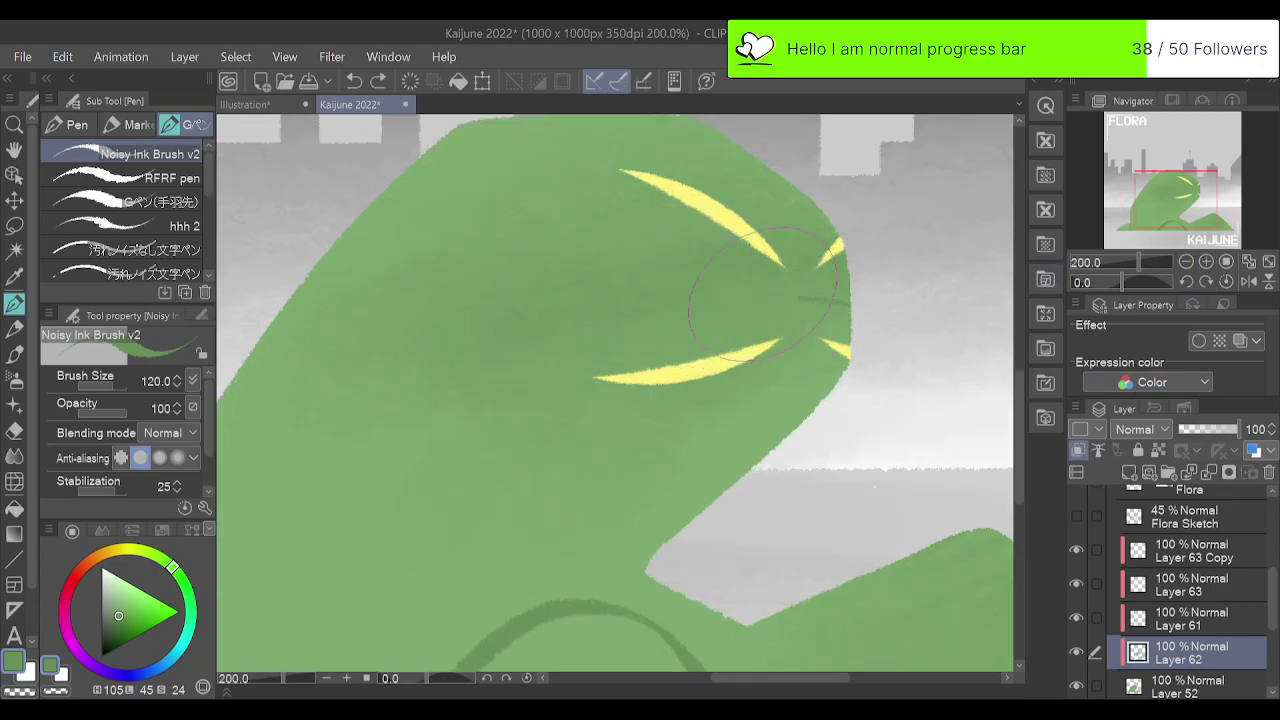
drag(640, 300, 450, 318)
key(ctrl+z)
drag(590, 298, 511, 315)
key(ctrl+z)
mouse_move(714, 298)
mouse_down()
mouse_move(590, 300)
mouse_move(434, 346)
mouse_up()
key(ctrl+z)
mouse_move(750, 294)
mouse_down()
mouse_move(665, 290)
mouse_move(375, 345)
mouse_up()
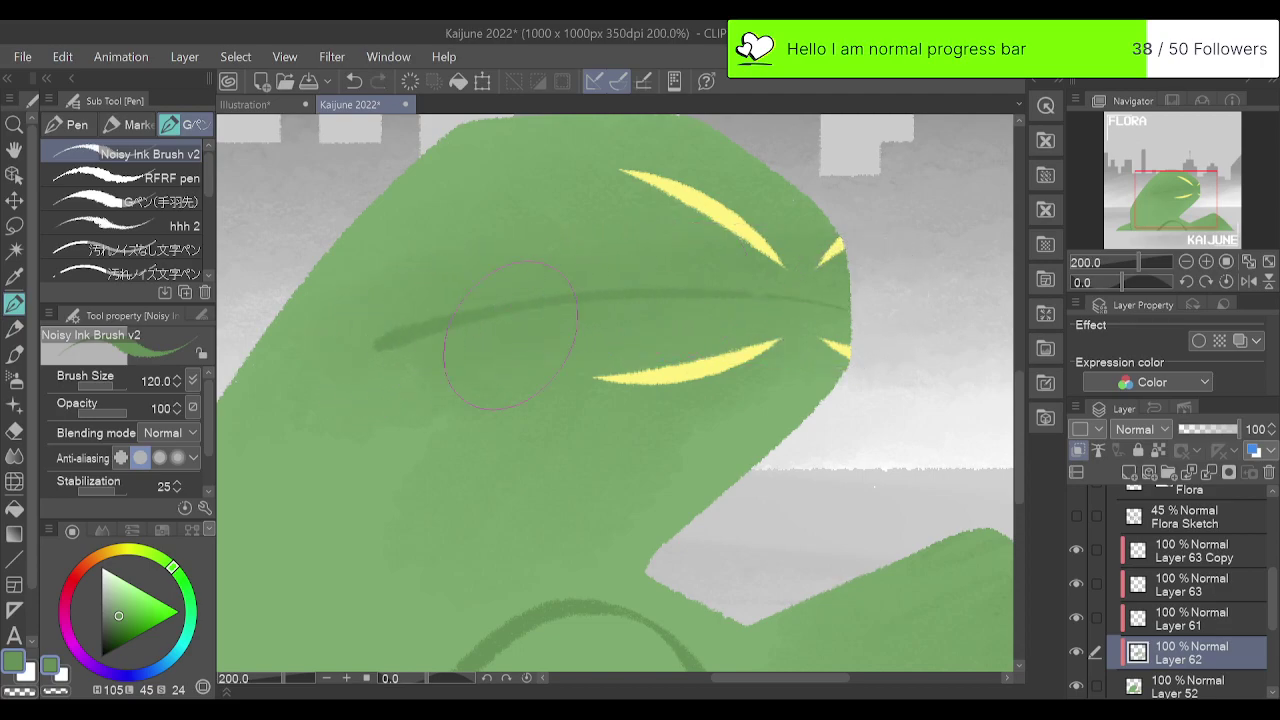
Draw a dark green curve from the top of the snout down between the eye pairs to the neck, redoing strokes until smooth.
drag(1163, 218, 1170, 213)
drag(745, 368, 706, 506)
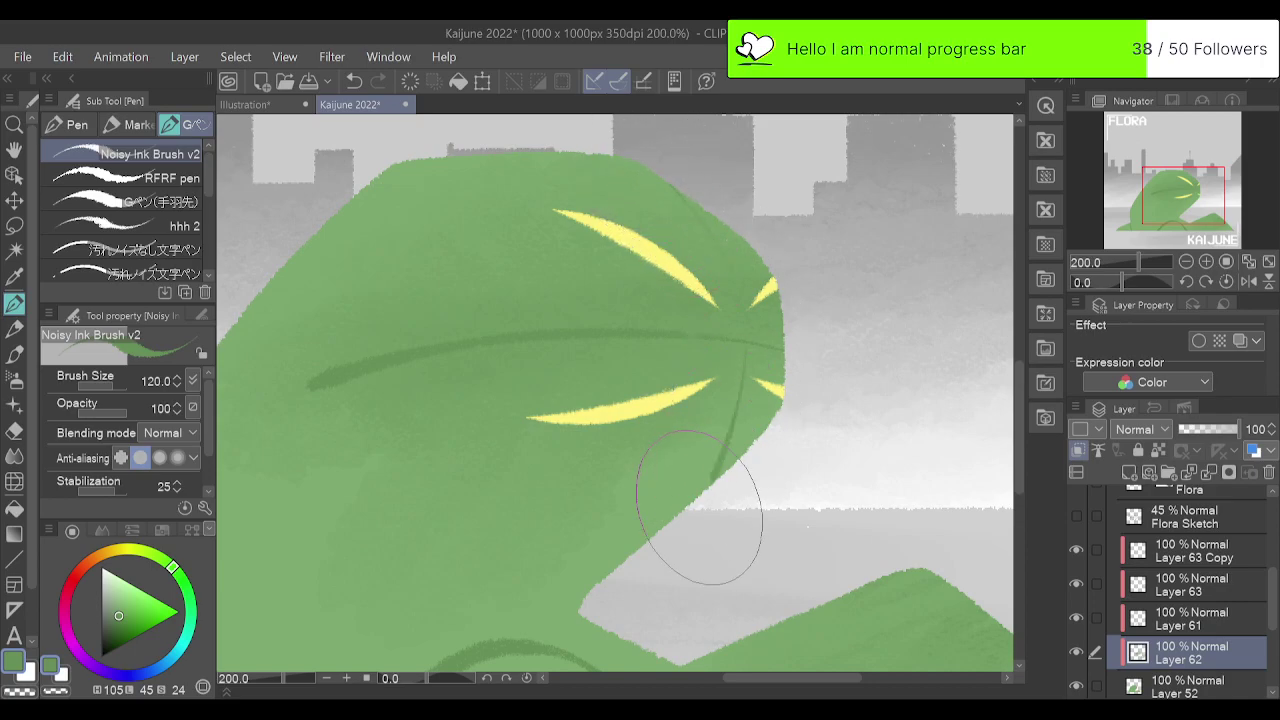
key(ctrl+z)
mouse_move(765, 368)
mouse_down()
mouse_move(771, 429)
mouse_move(694, 509)
mouse_move(765, 370)
mouse_move(727, 165)
mouse_up()
key(ctrl+z)
key(ctrl+z)
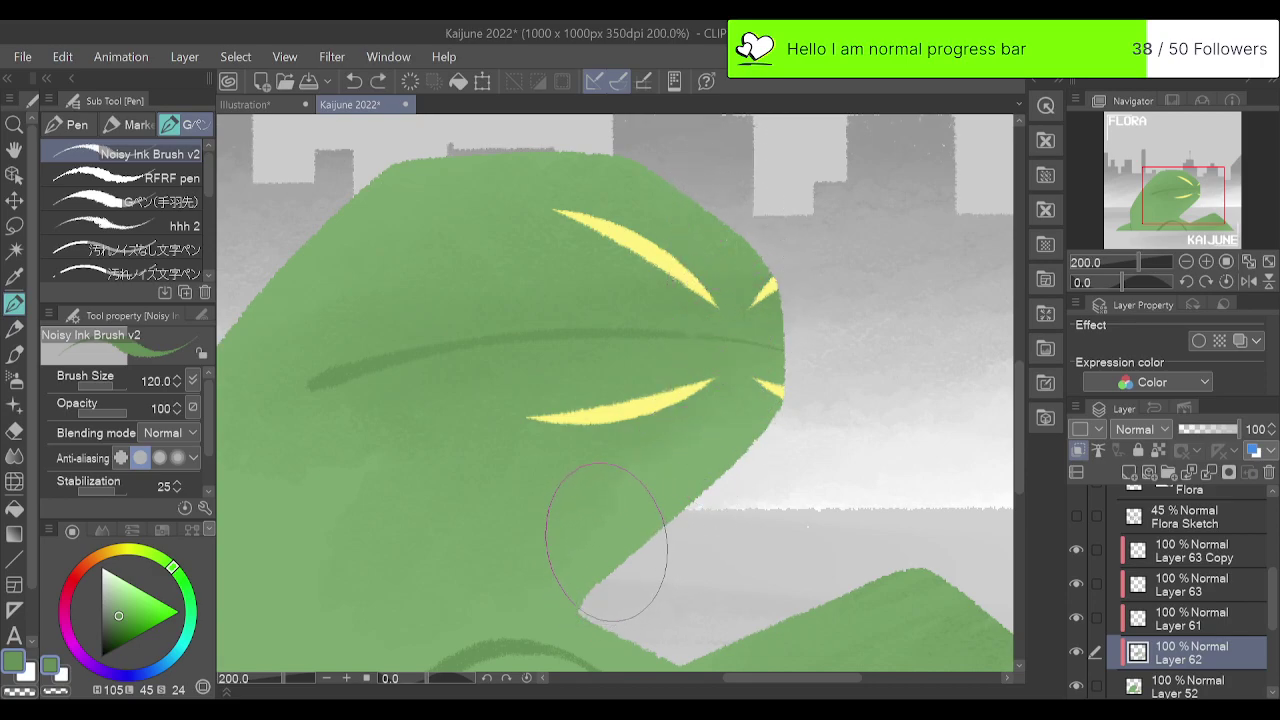
mouse_move(725, 255)
mouse_down()
mouse_move(738, 364)
mouse_move(715, 449)
mouse_move(590, 570)
mouse_up()
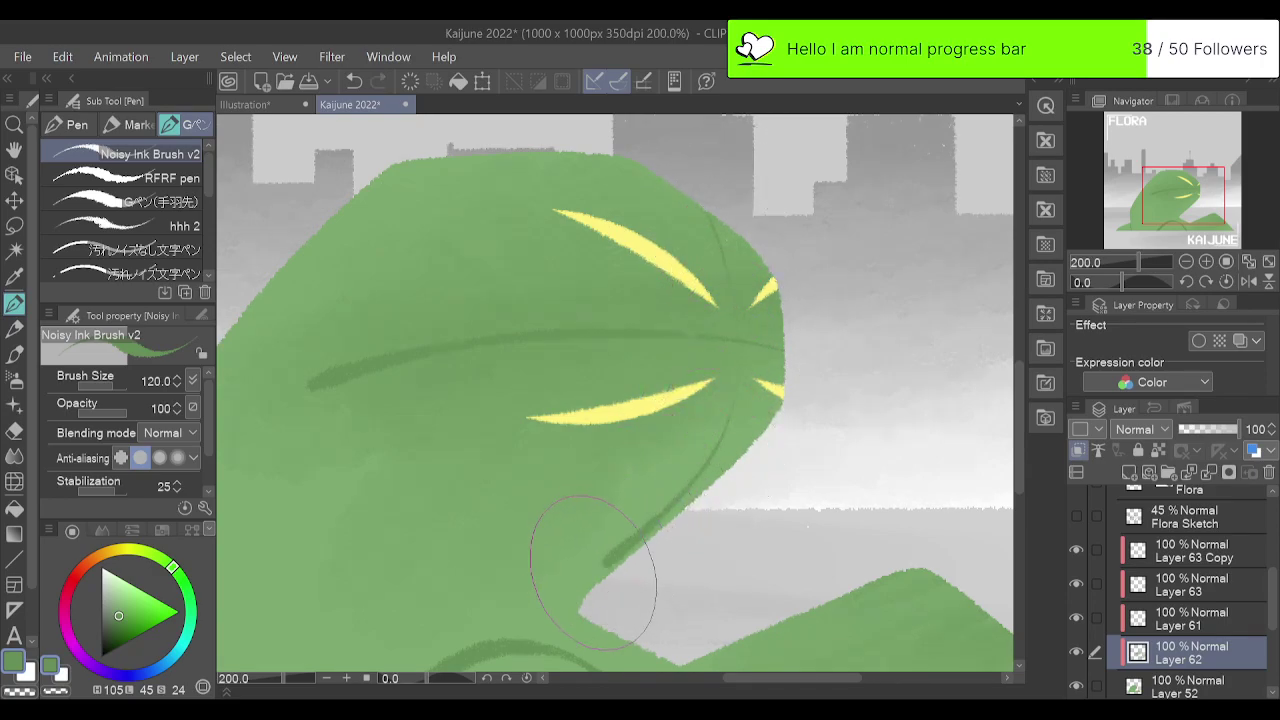
key(ctrl+z)
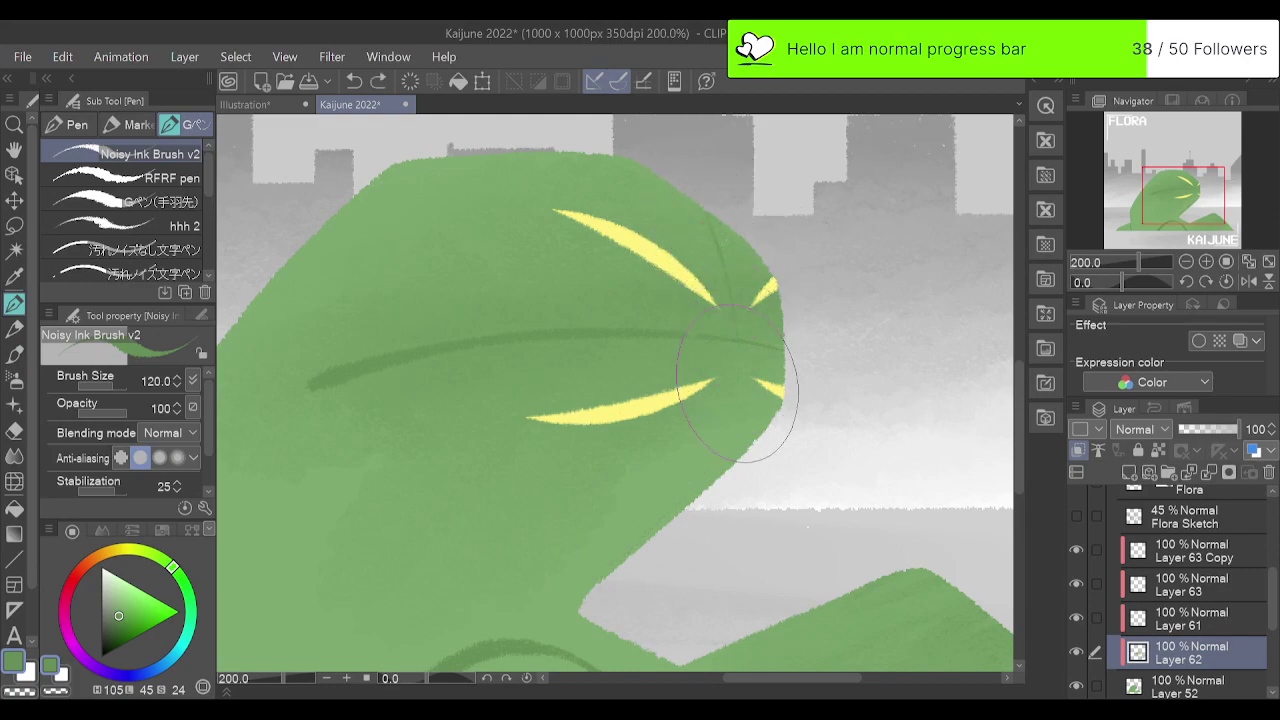
mouse_move(724, 232)
mouse_down()
mouse_move(737, 287)
mouse_move(737, 380)
mouse_move(691, 465)
mouse_move(596, 545)
mouse_up()
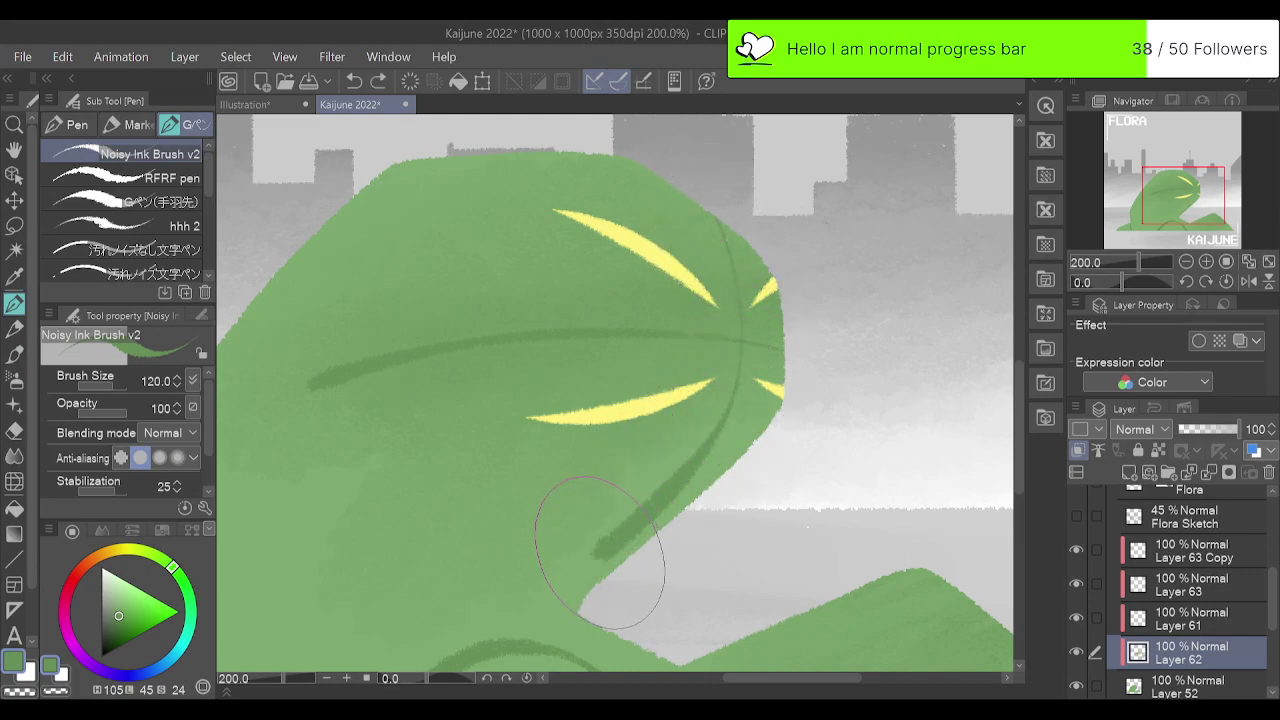
Undo the last snout-to-neck stroke and redraw it as a smooth dark green curve passing between the eye pairs.
key(ctrl+z)
mouse_move(740, 345)
mouse_down()
mouse_move(684, 472)
mouse_move(574, 570)
mouse_up()
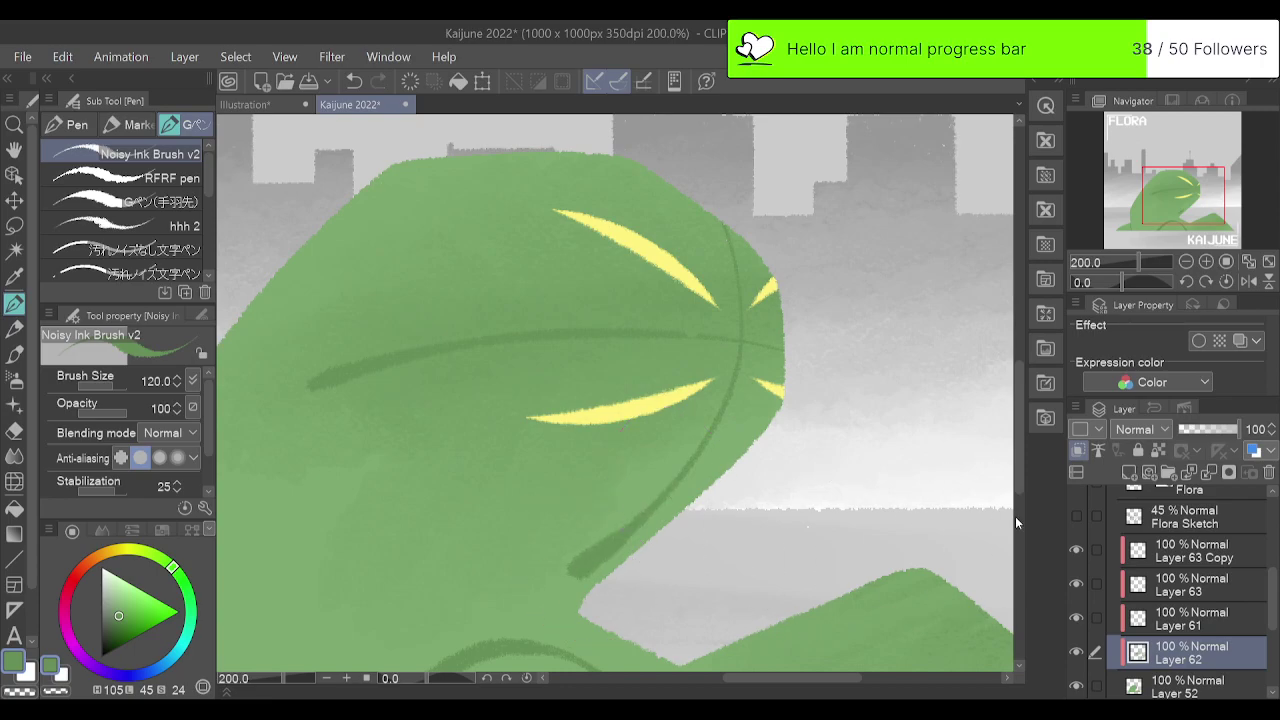
click(1269, 262)
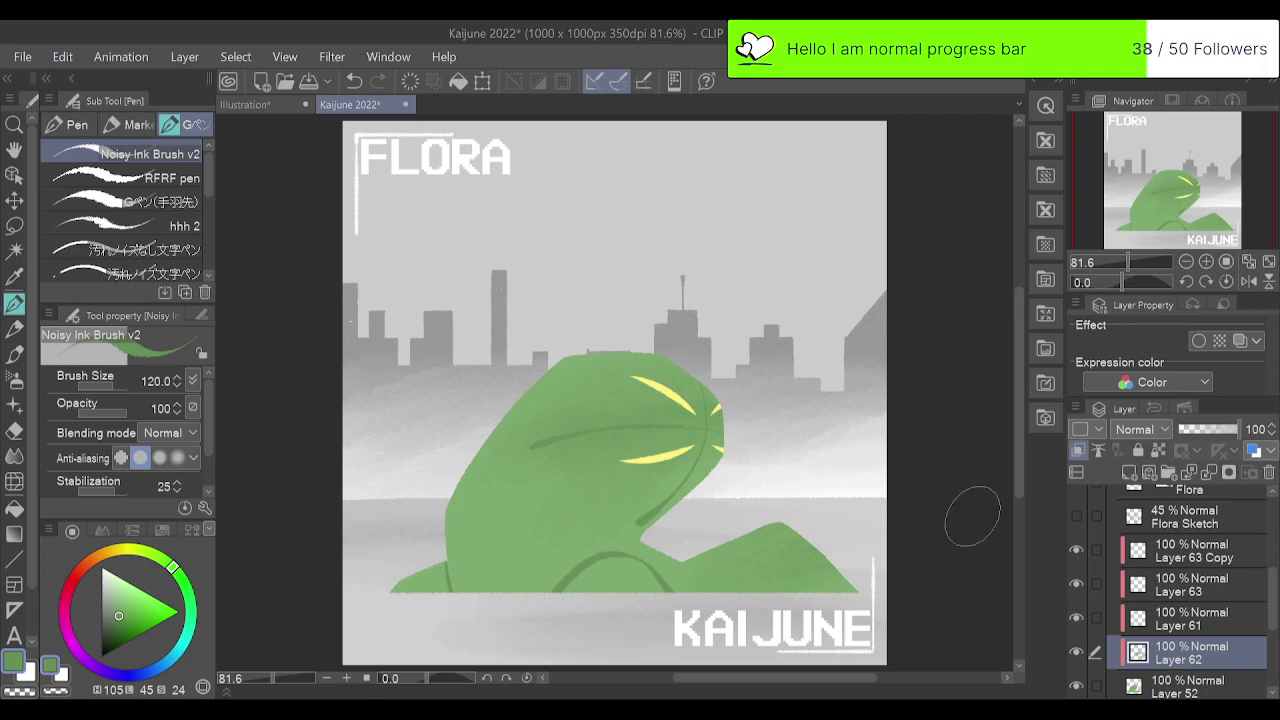
click(1206, 262)
click(1206, 262)
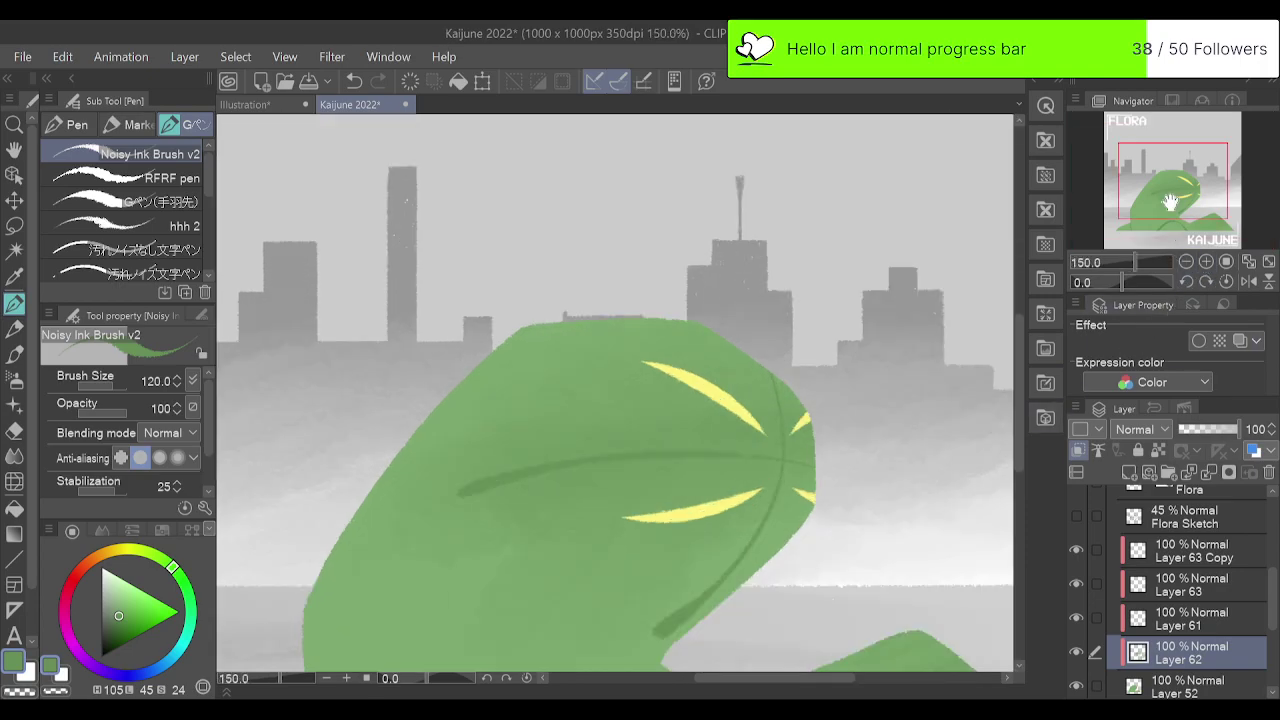
drag(1170, 202, 1183, 215)
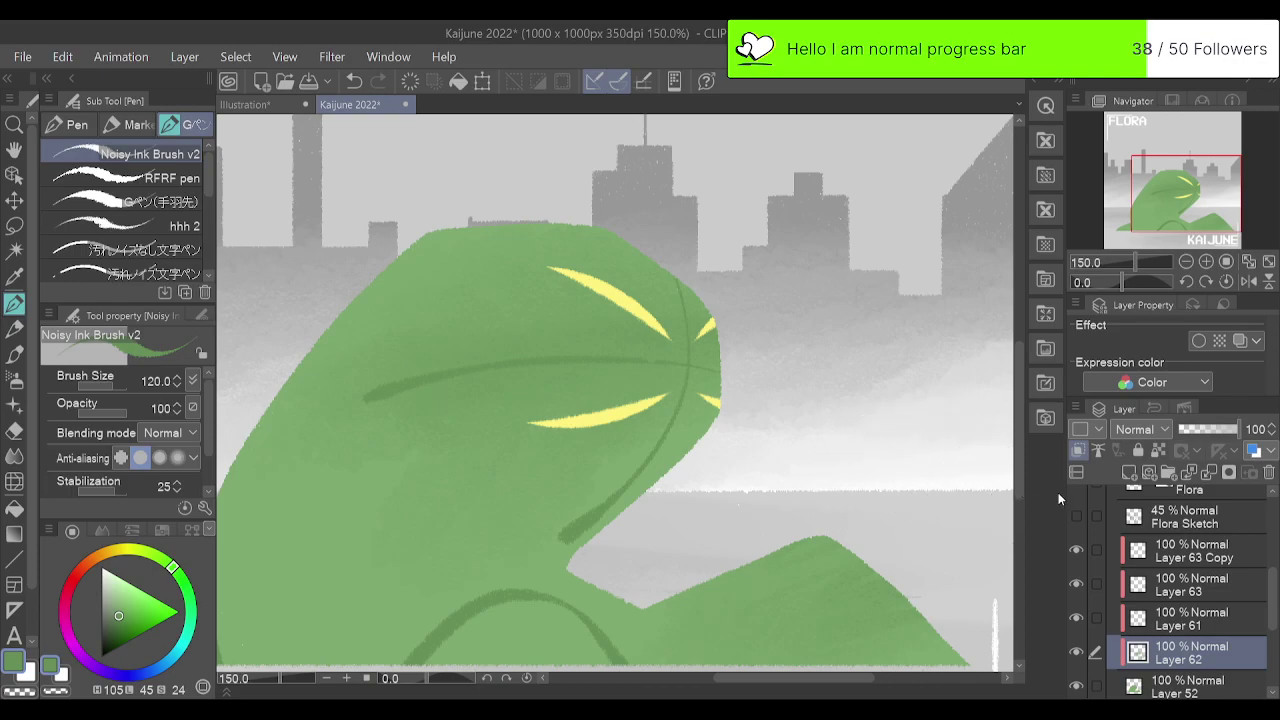
On Layer 52, trim the head's top and snout outline with the Hard eraser at size 39, undoing the snout-side cuts.
click(1200, 686)
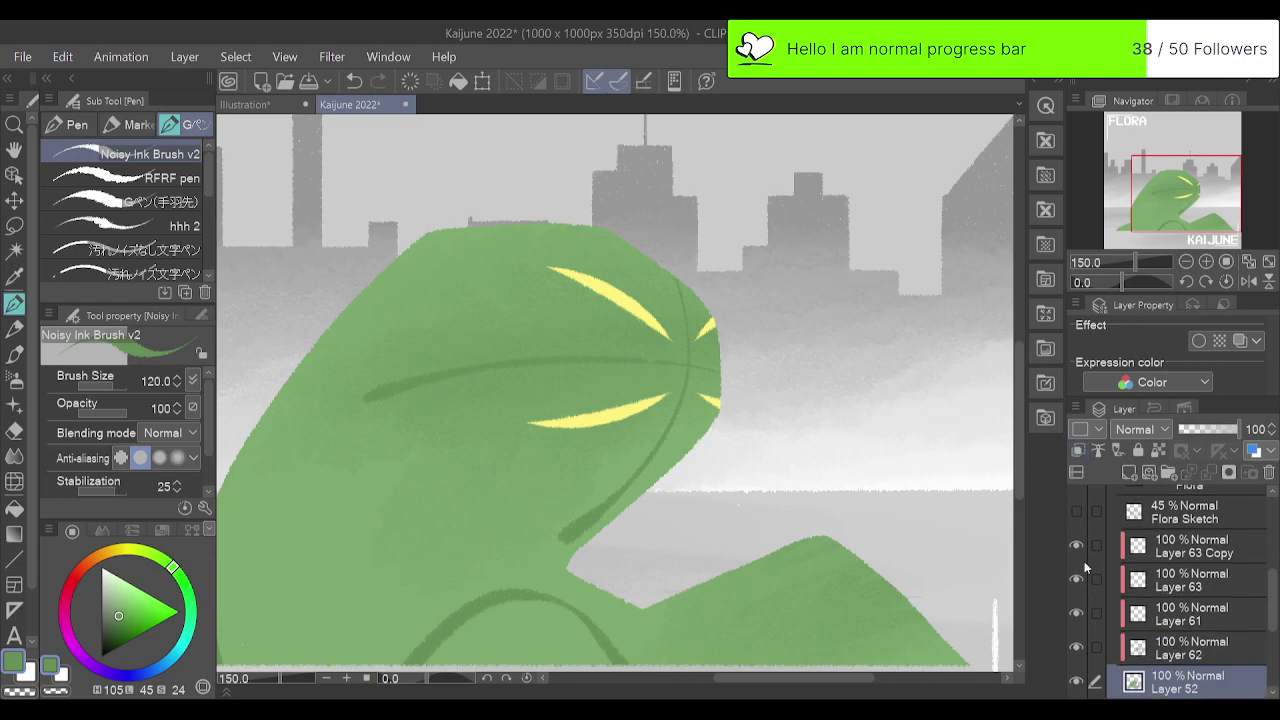
key(e)
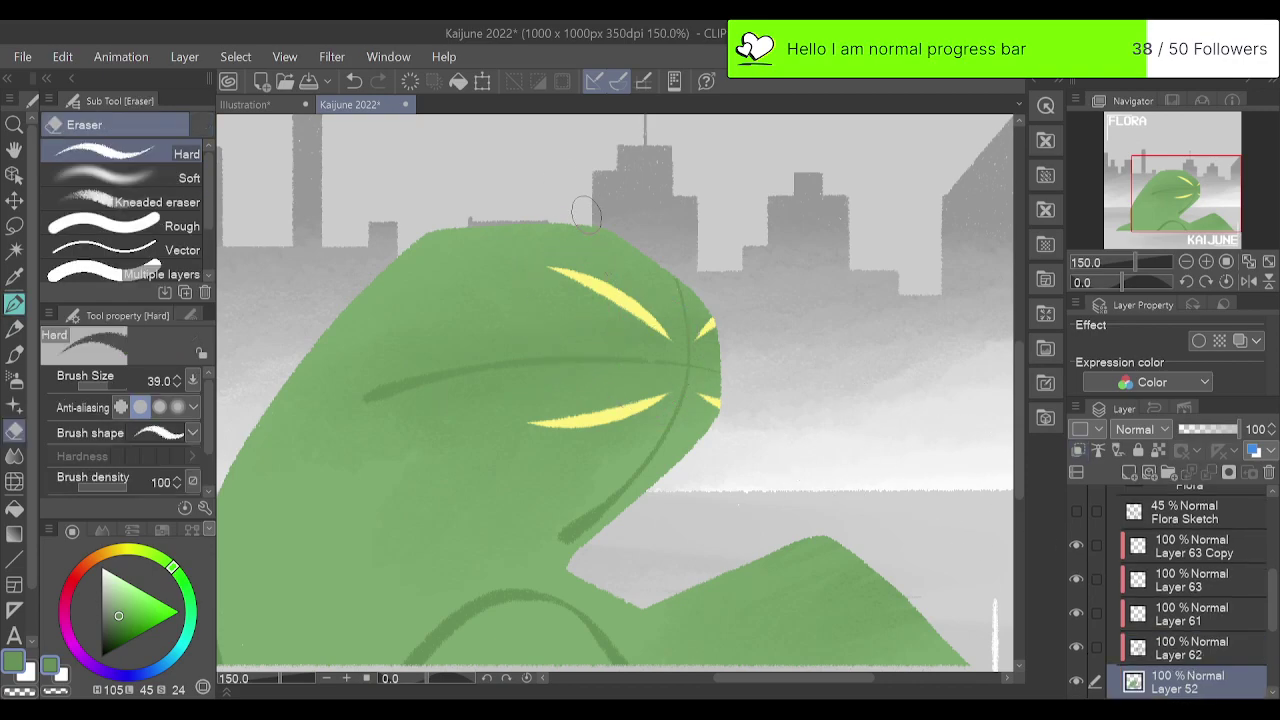
drag(676, 264, 572, 218)
key(ctrl+z)
mouse_move(720, 294)
mouse_down()
mouse_move(607, 232)
mouse_move(478, 219)
mouse_move(631, 240)
mouse_move(694, 268)
mouse_move(497, 224)
mouse_move(341, 247)
mouse_move(646, 233)
mouse_move(518, 218)
mouse_up()
mouse_move(405, 235)
mouse_down()
mouse_move(624, 232)
mouse_move(503, 216)
mouse_move(670, 243)
mouse_move(519, 213)
mouse_move(708, 263)
mouse_up()
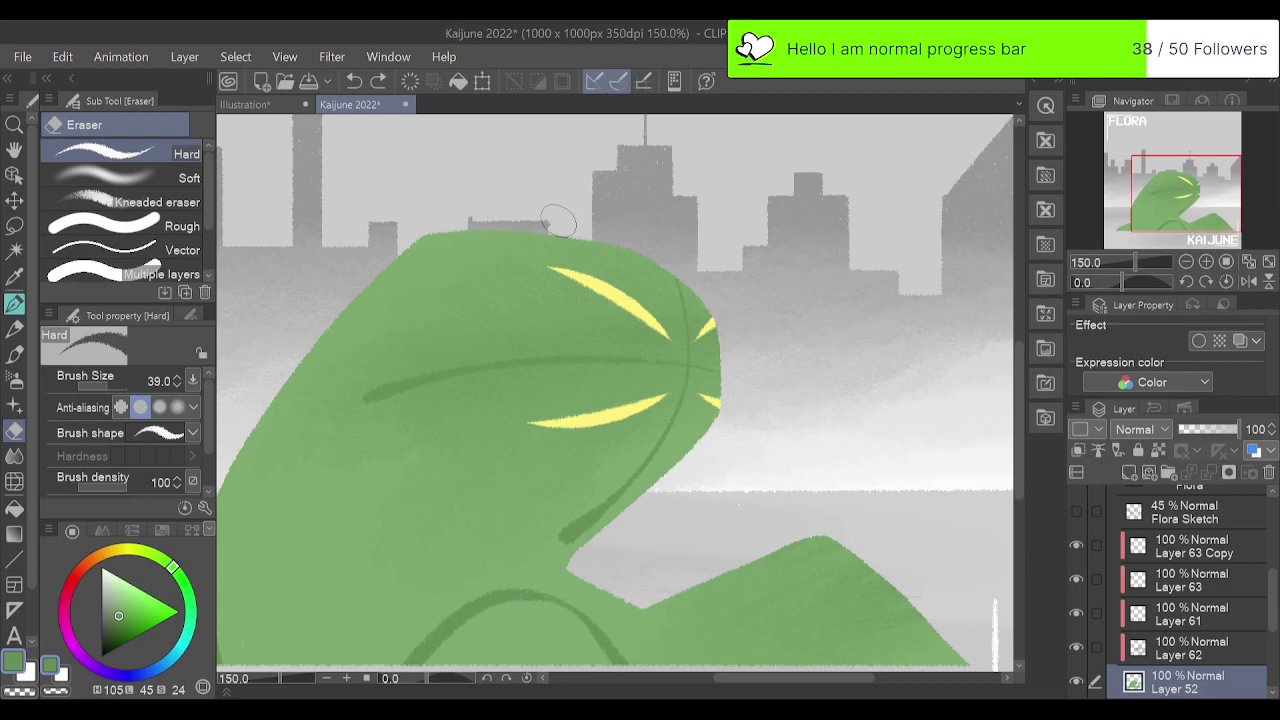
mouse_move(558, 222)
mouse_down()
mouse_move(543, 218)
mouse_move(588, 227)
mouse_up()
mouse_move(733, 383)
mouse_down()
mouse_move(737, 346)
mouse_move(703, 466)
mouse_move(730, 358)
mouse_move(680, 466)
mouse_move(731, 360)
mouse_move(712, 420)
mouse_move(658, 501)
mouse_up()
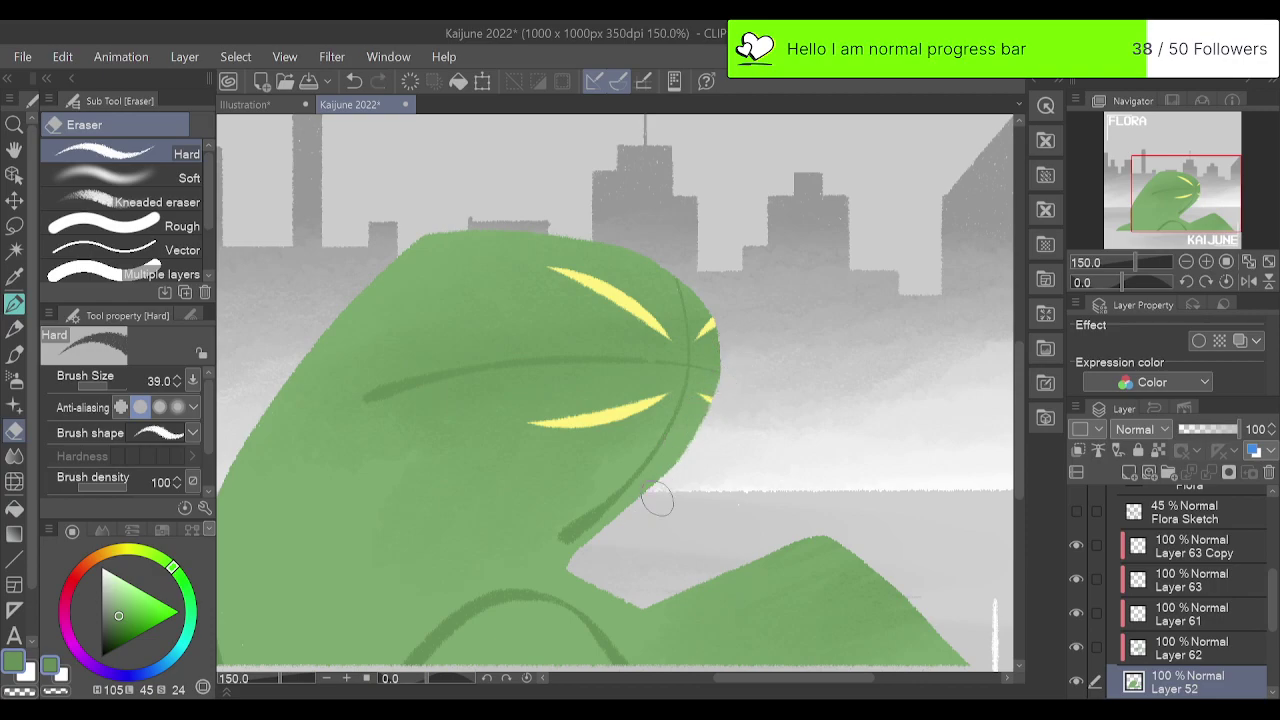
key(ctrl+z)
key(ctrl+z)
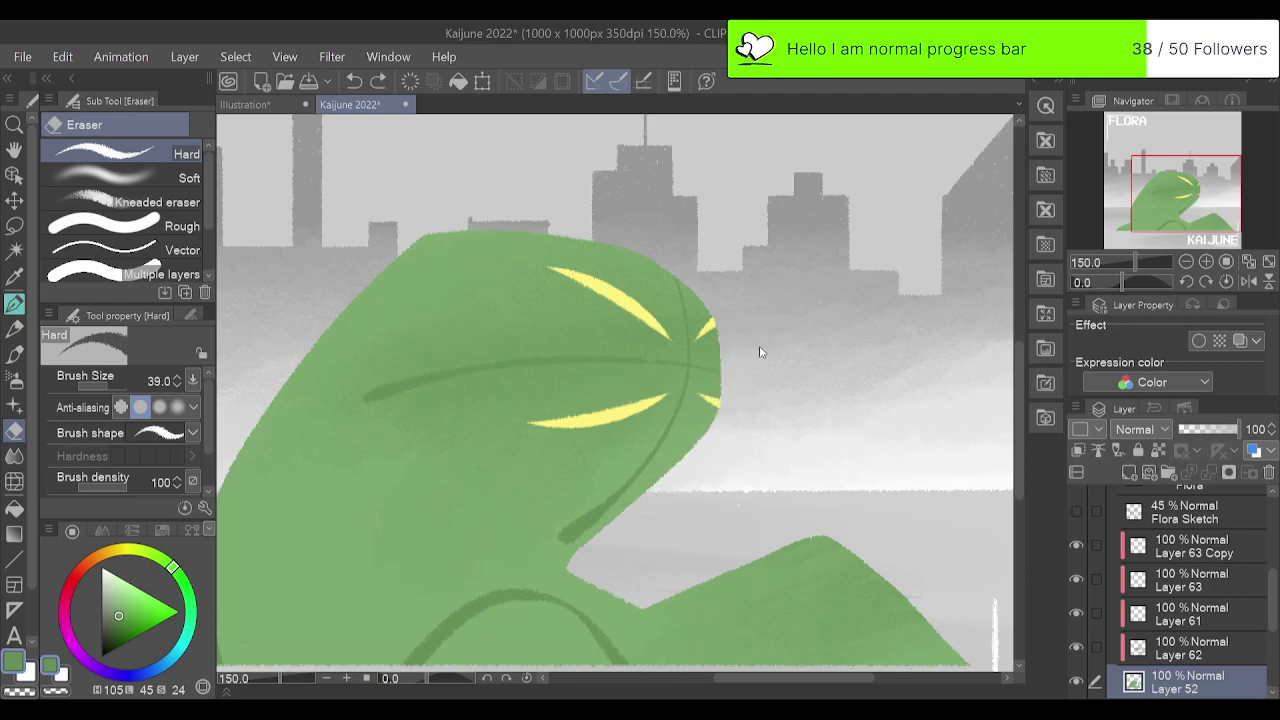
Try a tonal correction on Layer 62 to darken its green shading and head lines.
click(1268, 261)
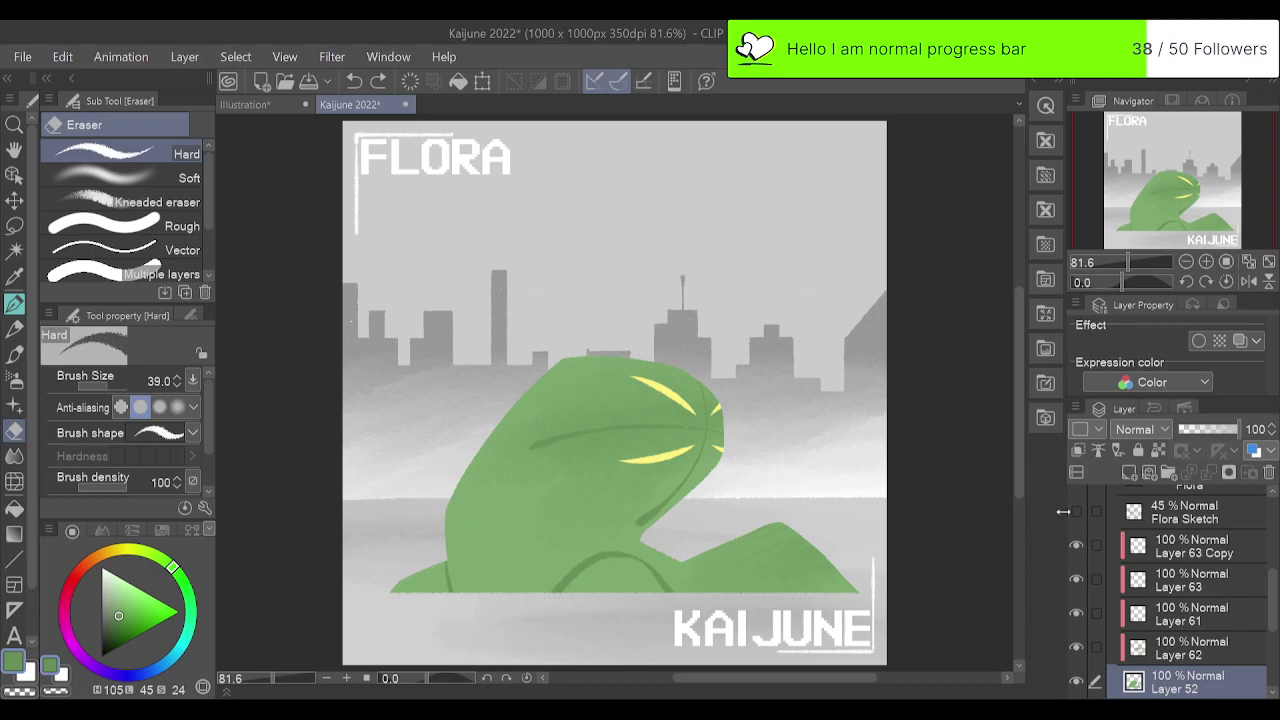
click(1193, 648)
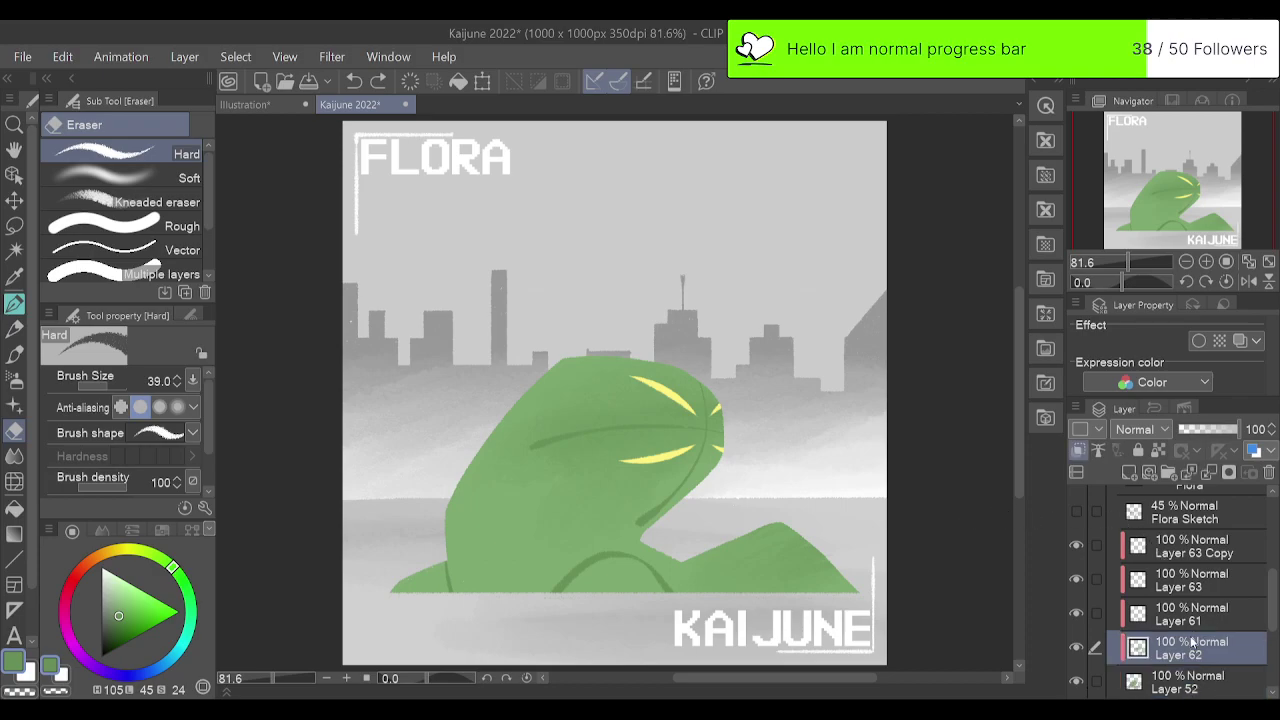
click(63, 59)
click(478, 473)
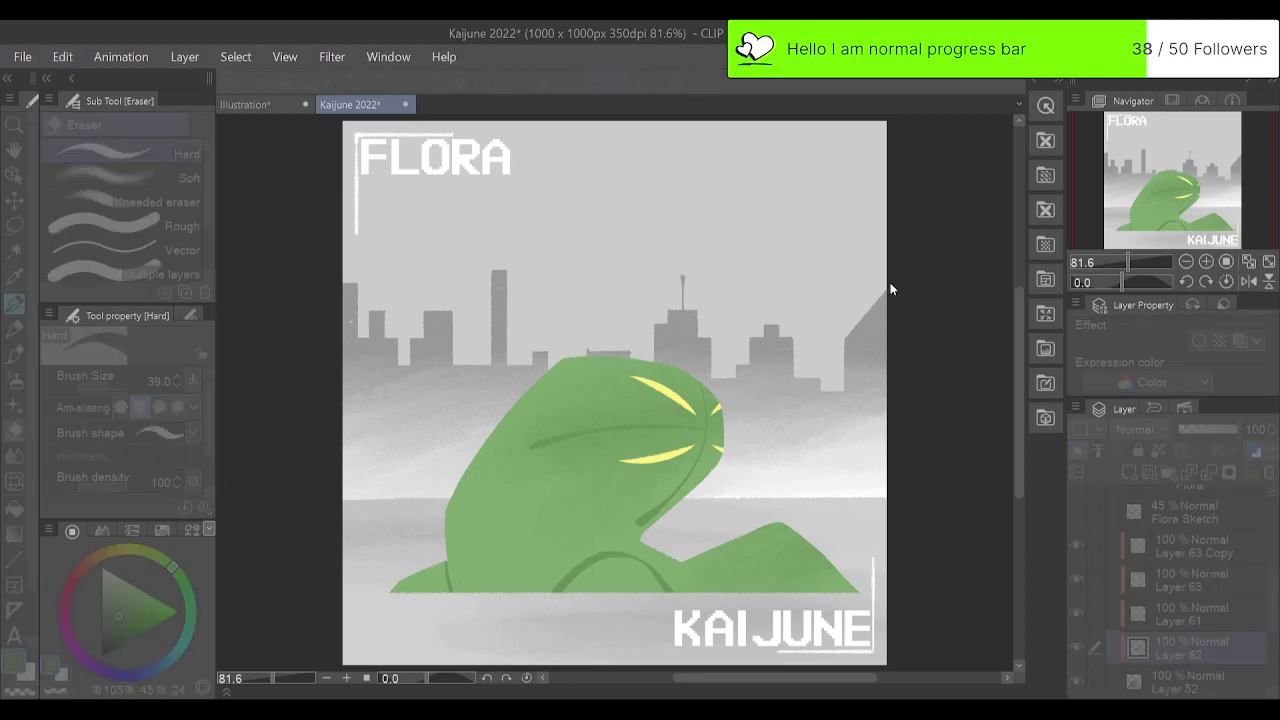
click(873, 232)
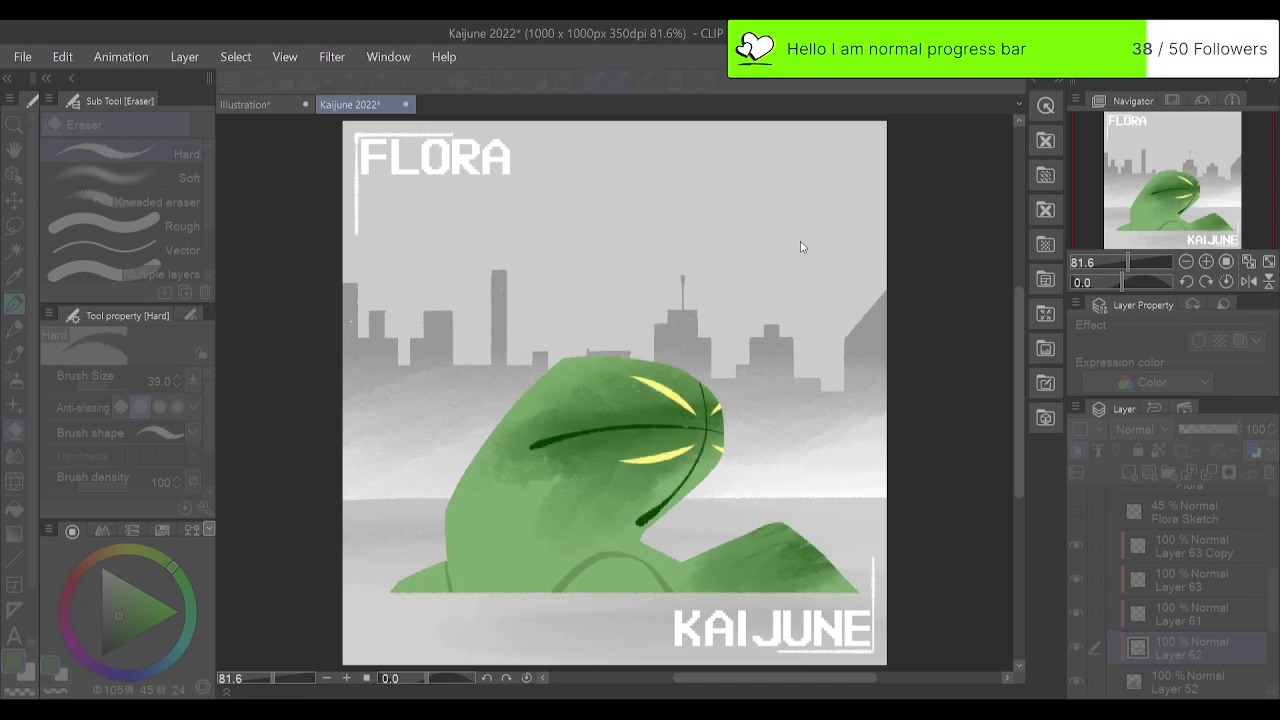
click(1052, 232)
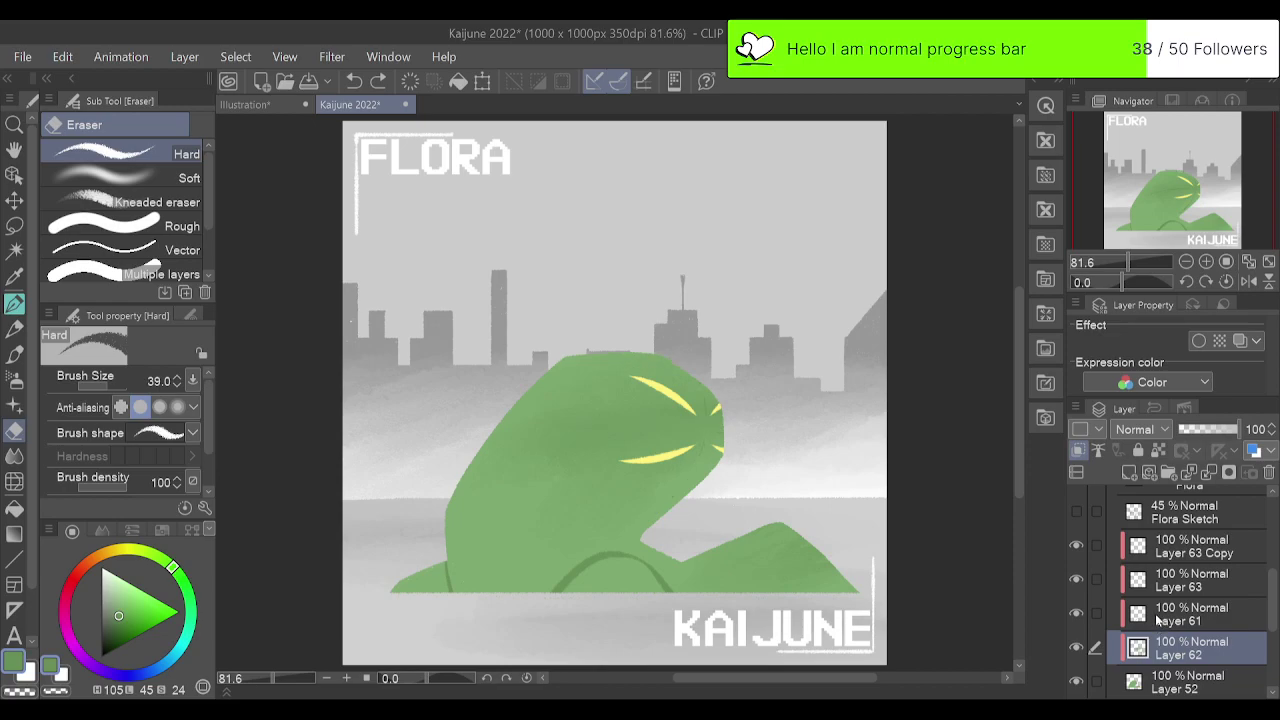
On Layer 61, draw a long curved dark green line from the snout back between the eyes with Noisy Ink Brush v2.
click(1186, 622)
click(1077, 615)
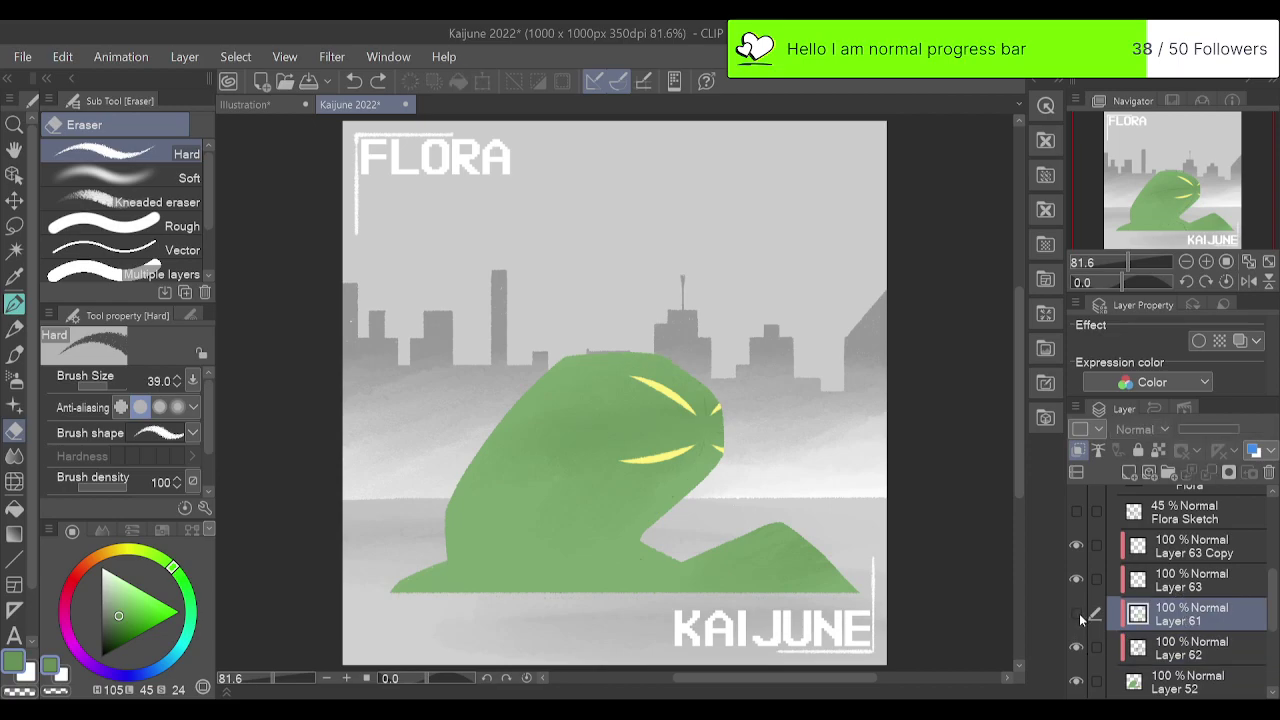
click(1077, 615)
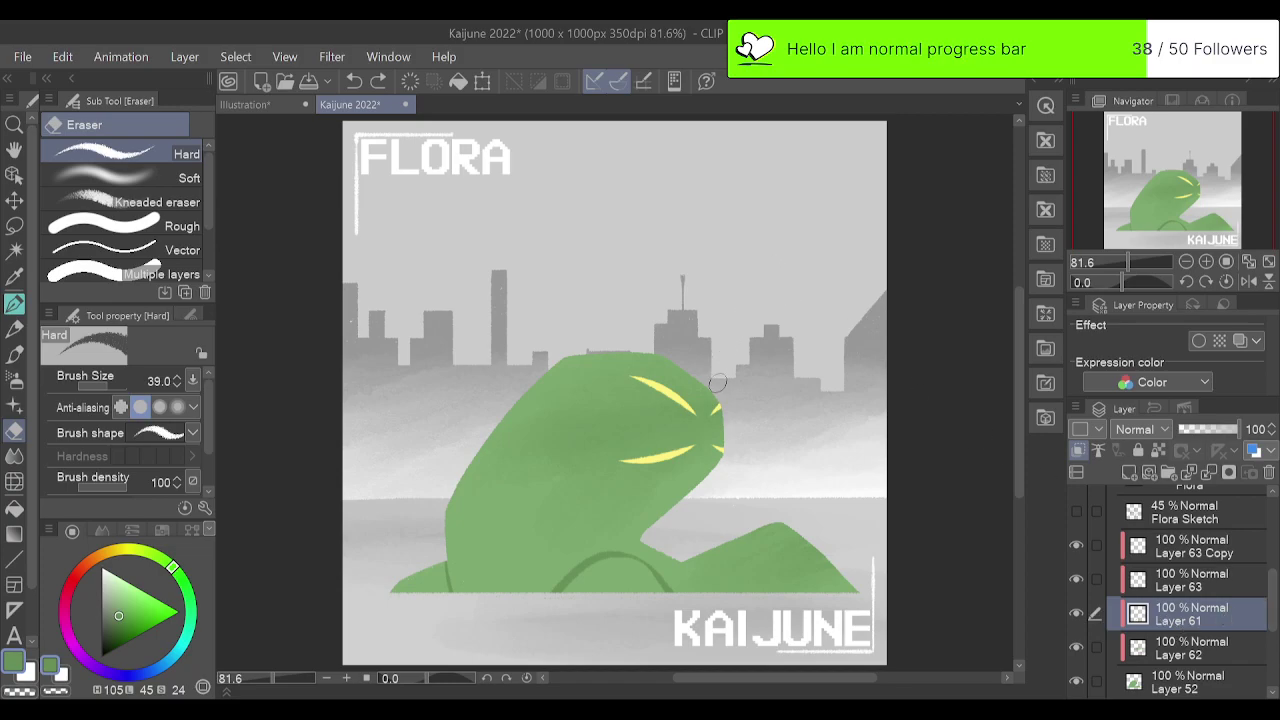
click(1207, 262)
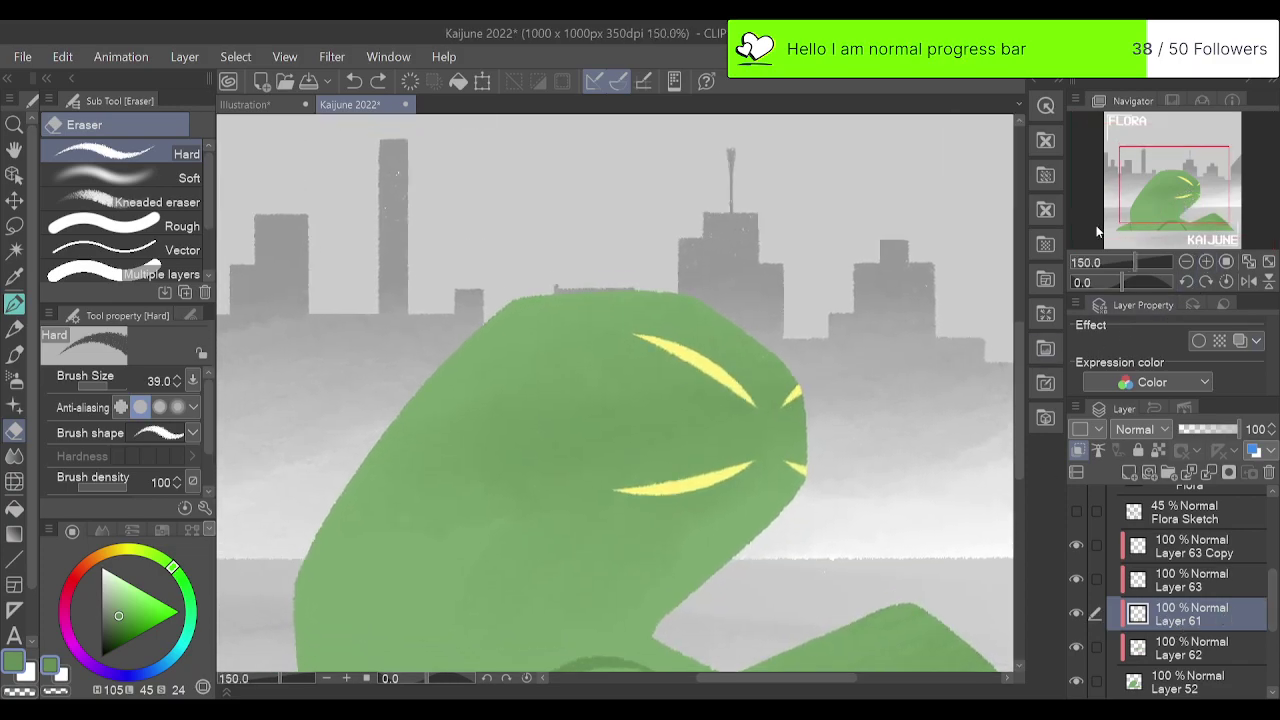
key(p)
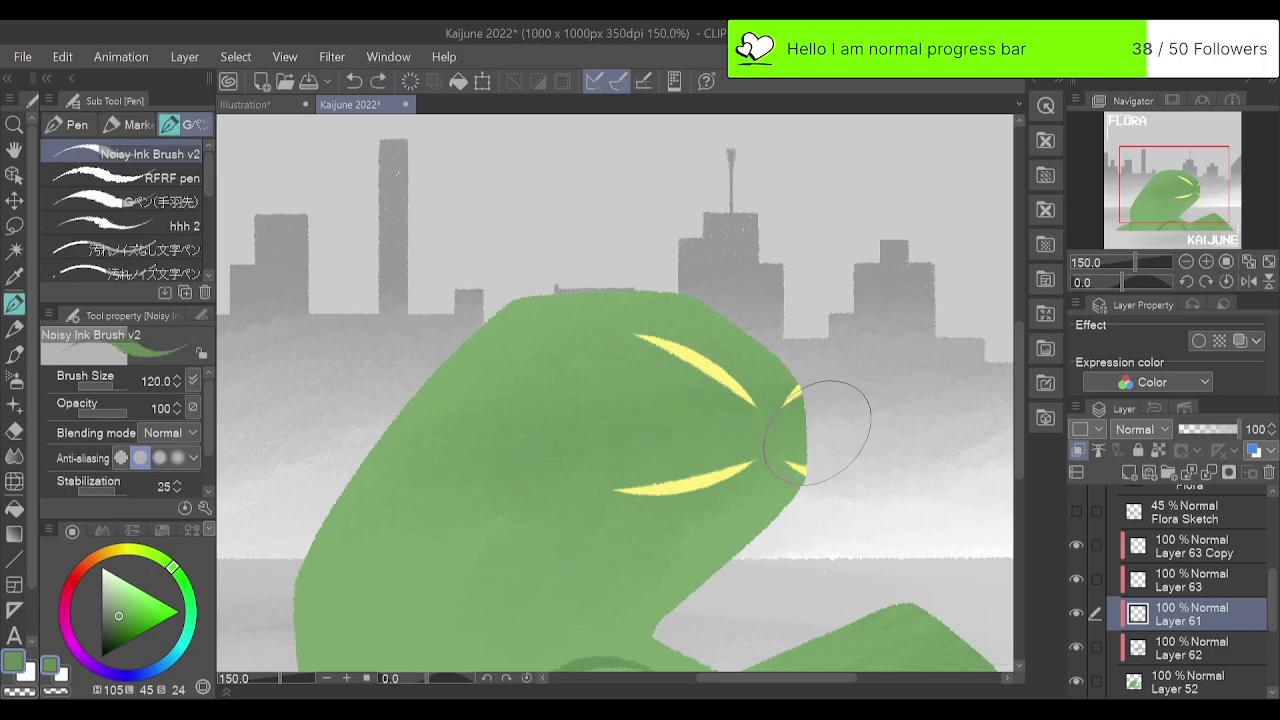
drag(532, 457, 480, 481)
key(ctrl+z)
mouse_move(808, 435)
mouse_down()
mouse_move(706, 417)
mouse_move(476, 470)
mouse_up()
key(ctrl+z)
mouse_move(800, 430)
mouse_down()
mouse_move(613, 436)
mouse_move(443, 495)
mouse_up()
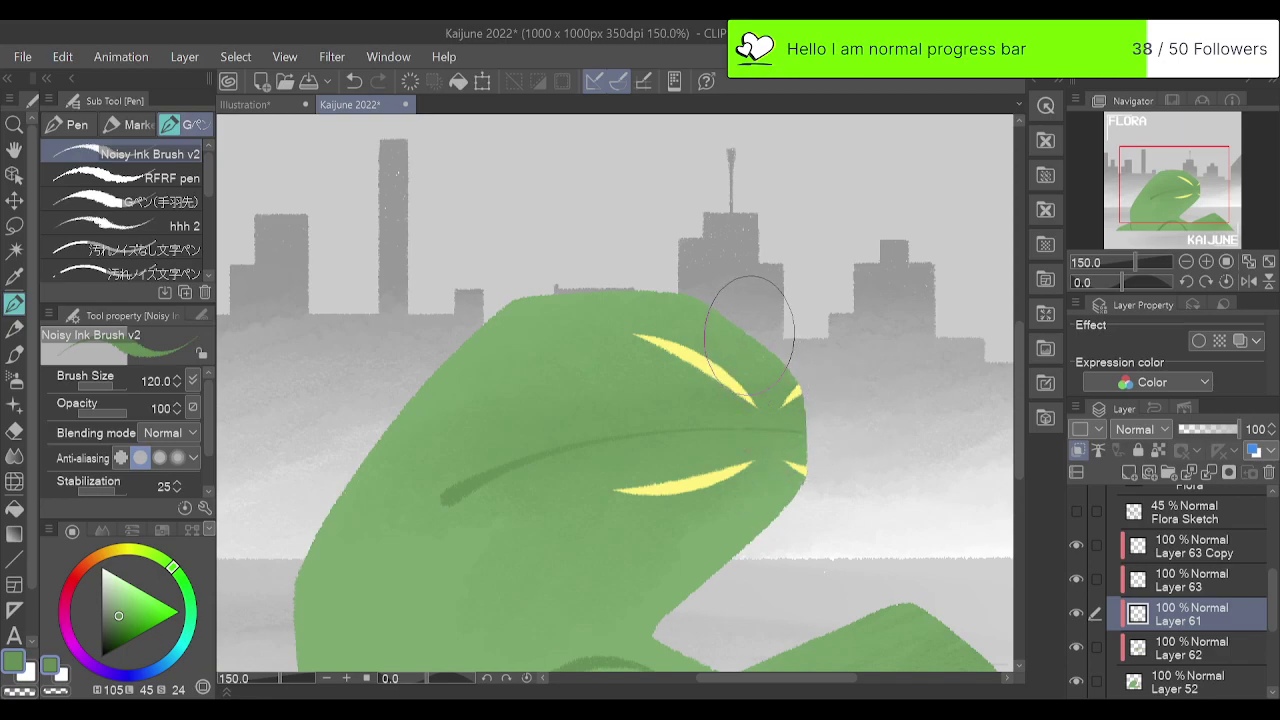
Draw a dark green curve on Layer 61 from the snout's top between the eye pairs down to the neck.
drag(744, 328, 763, 499)
key(ctrl+z)
mouse_move(762, 345)
mouse_down()
mouse_move(771, 435)
mouse_move(697, 576)
mouse_up()
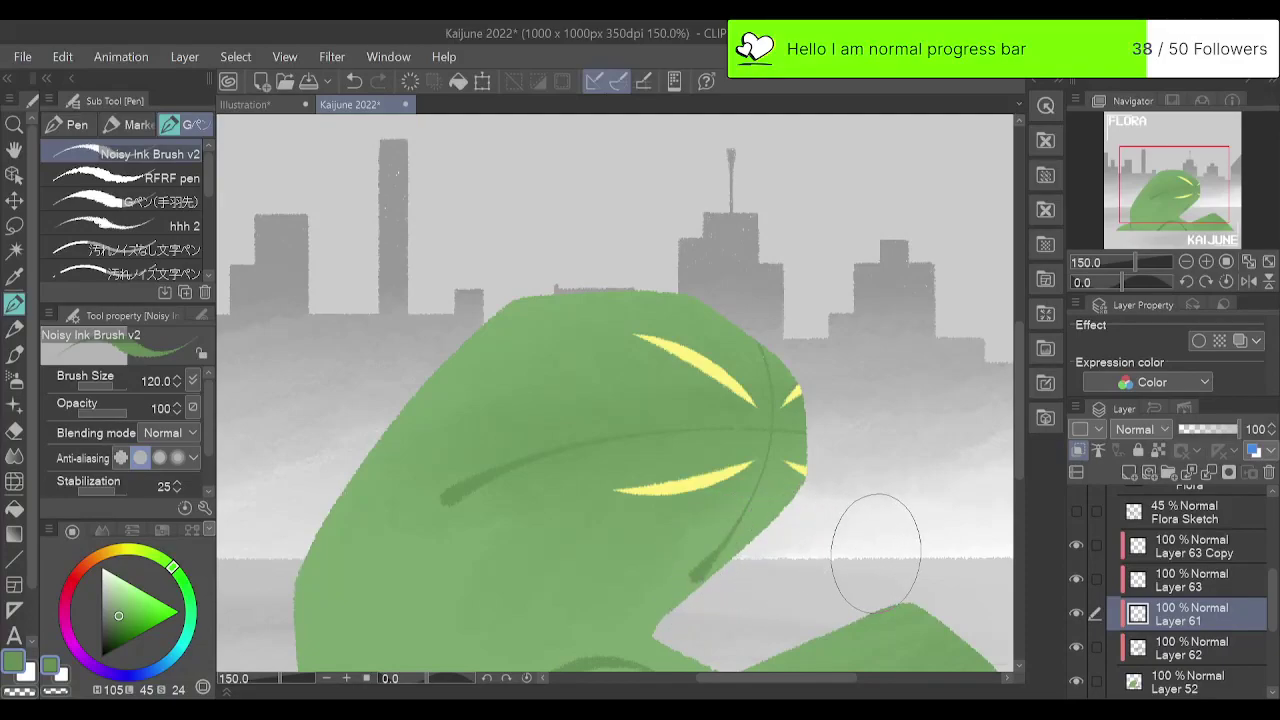
mouse_move(757, 340)
mouse_down()
mouse_move(771, 465)
mouse_move(714, 548)
mouse_move(637, 612)
mouse_up()
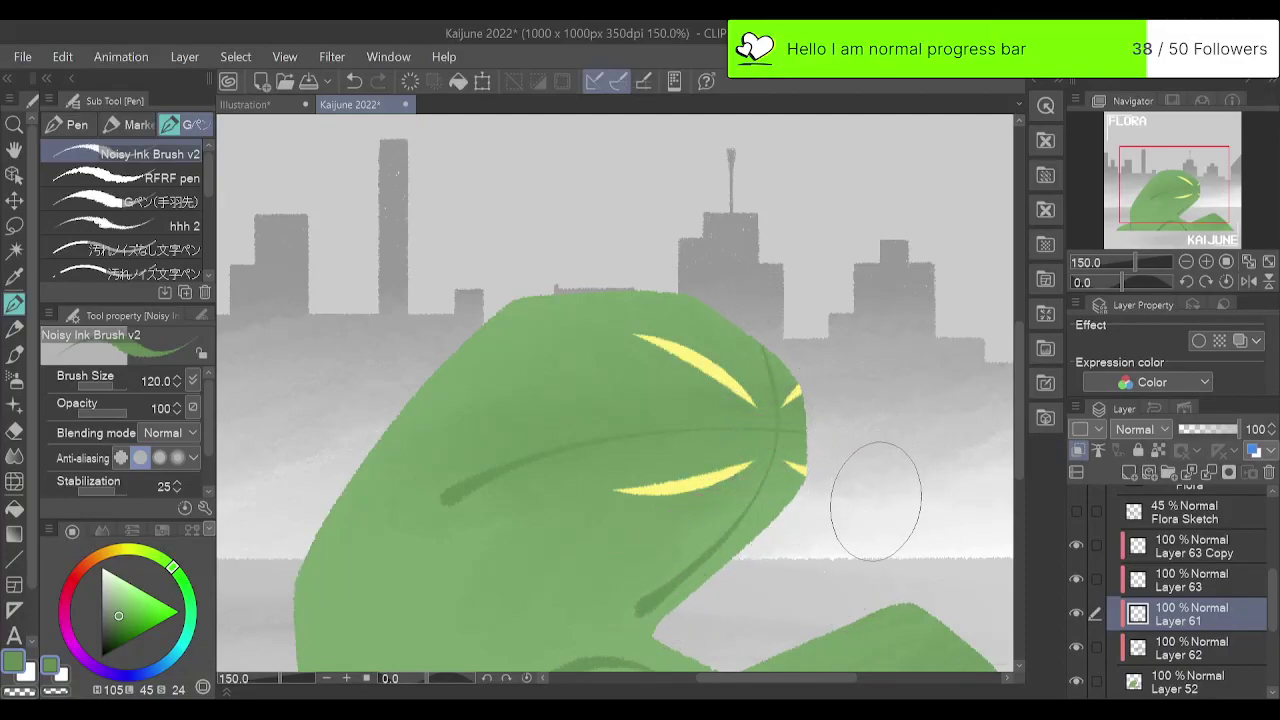
On Layer 52, round off the head's top and snout outline with the Hard eraser at size 39.
click(1185, 261)
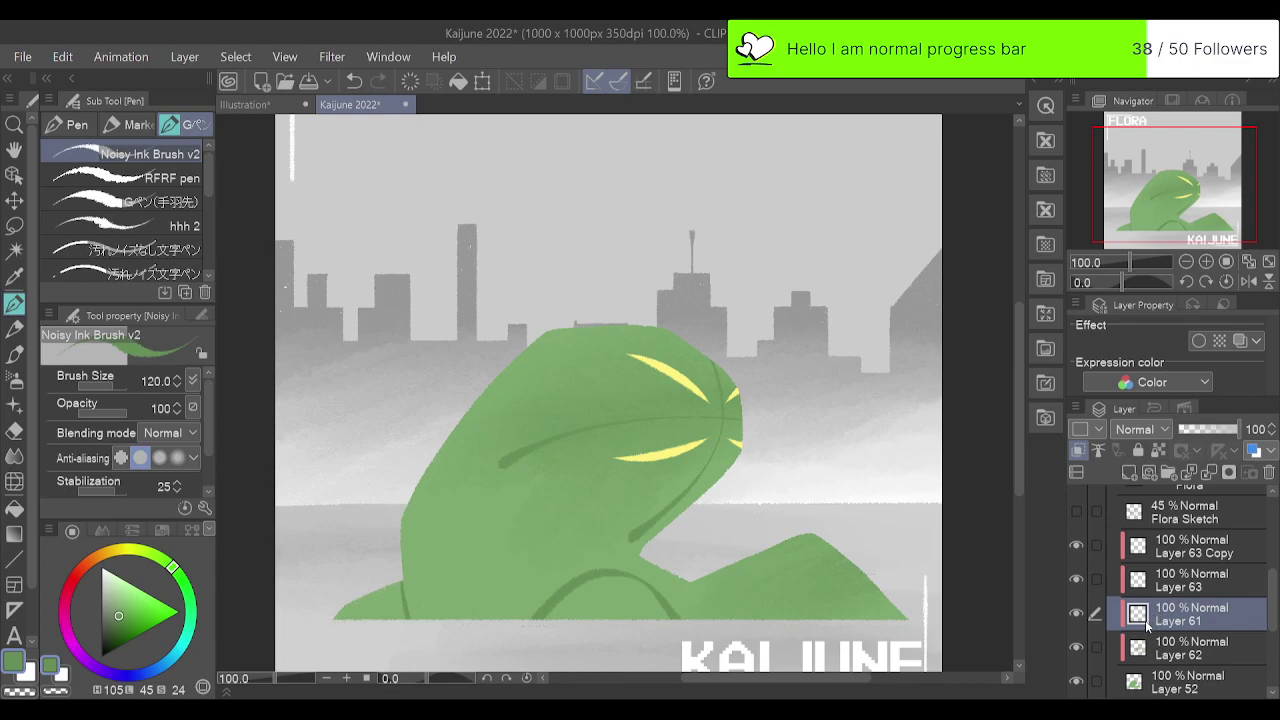
click(1209, 652)
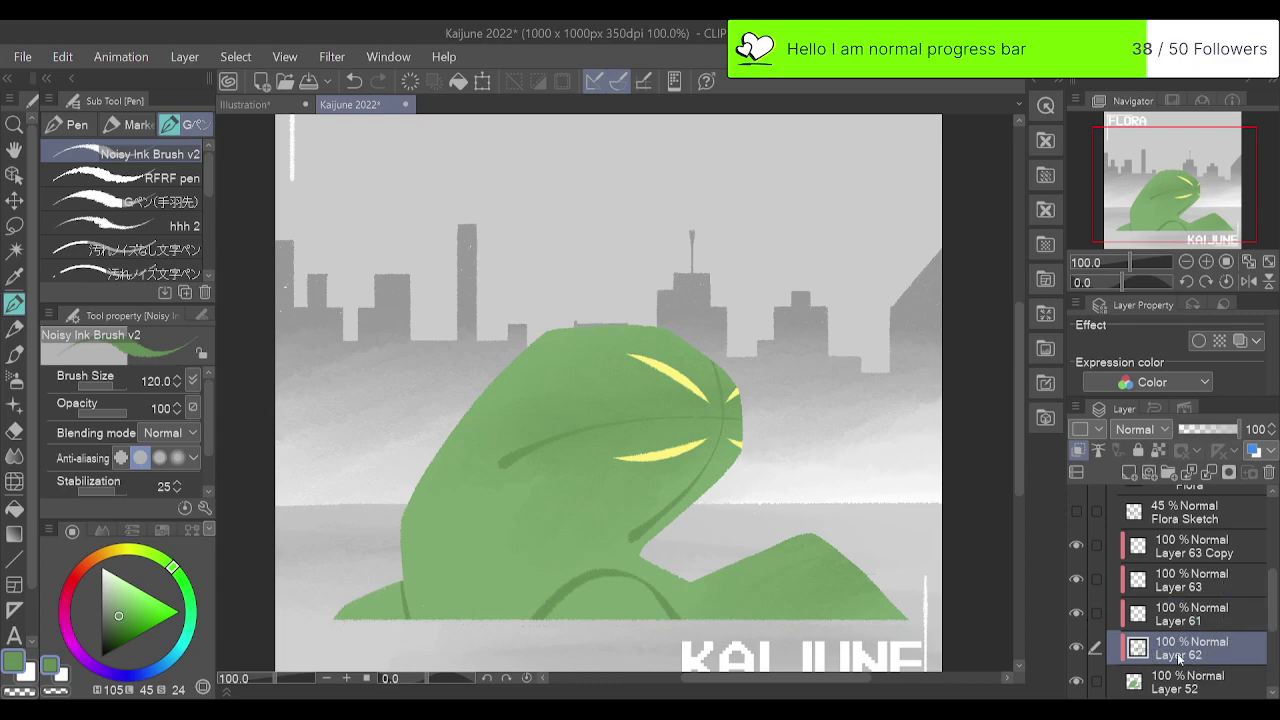
click(1160, 684)
key(e)
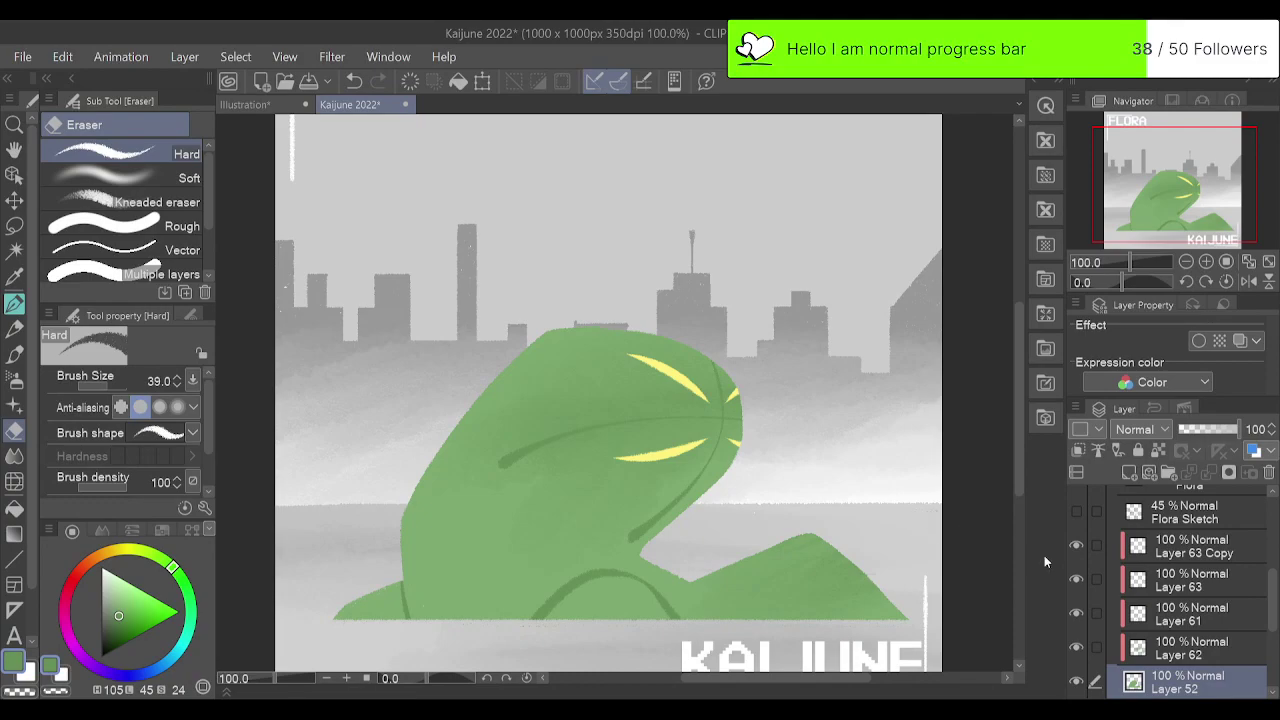
Create a layer folder named Eyes above Layer 63 Copy and move Layer 63 Copy and Layer 63 into it.
scroll(1240, 600, up, 2)
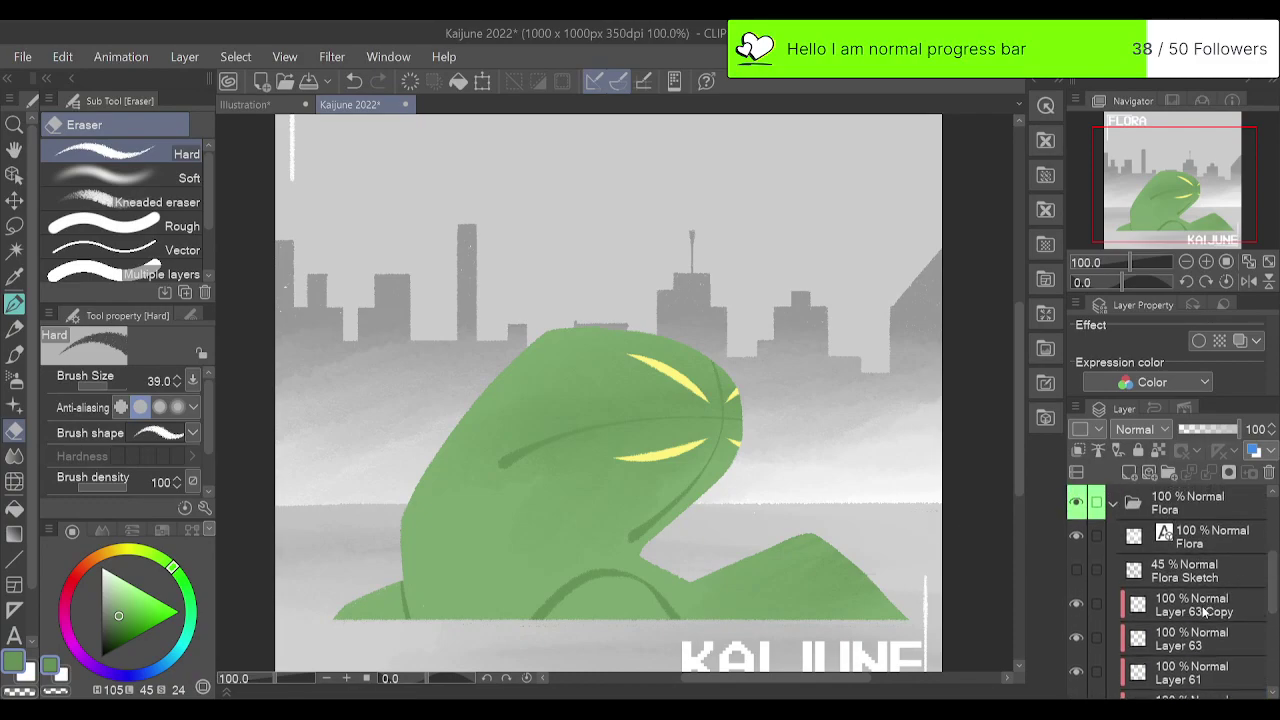
click(1205, 605)
click(1168, 473)
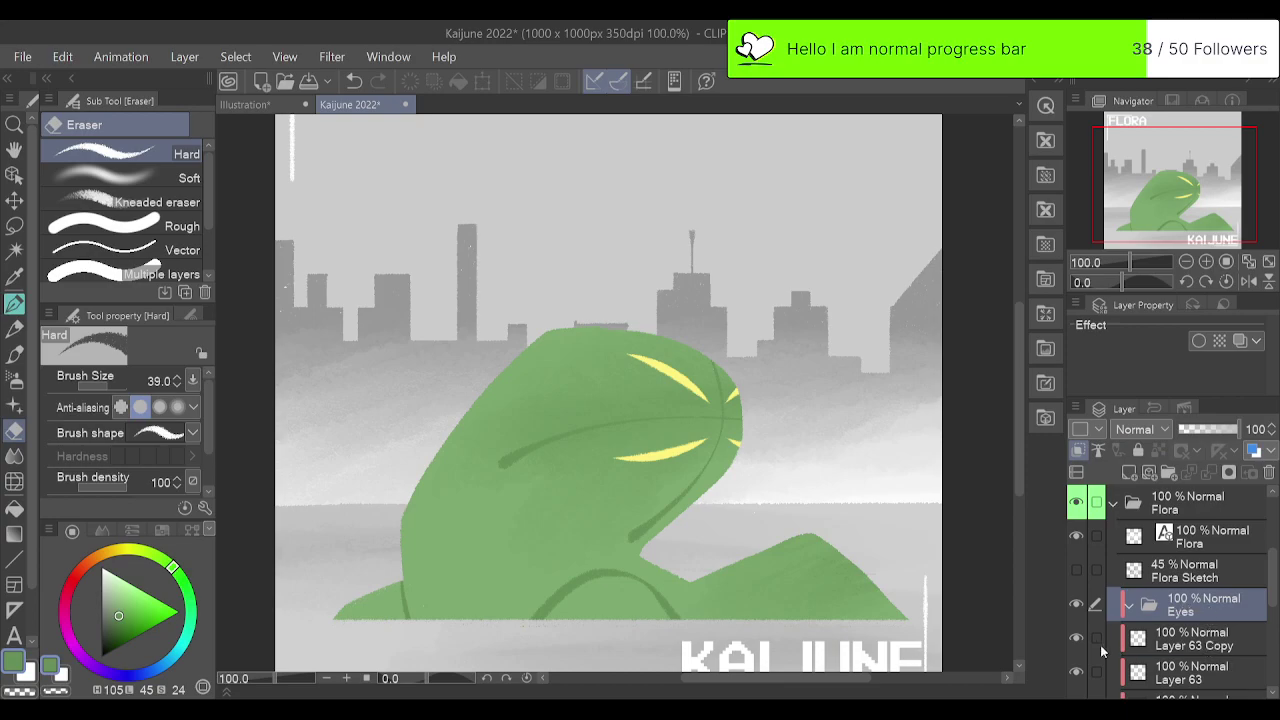
click(1200, 646)
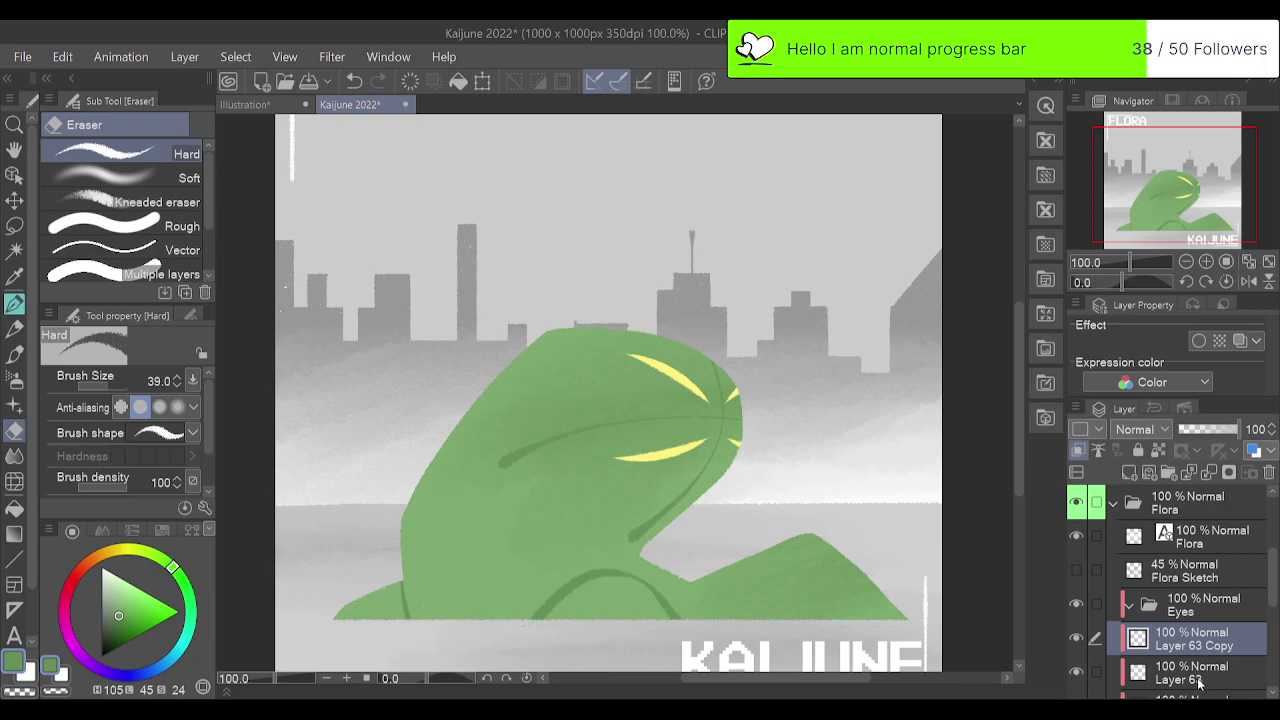
drag(1199, 647, 1201, 617)
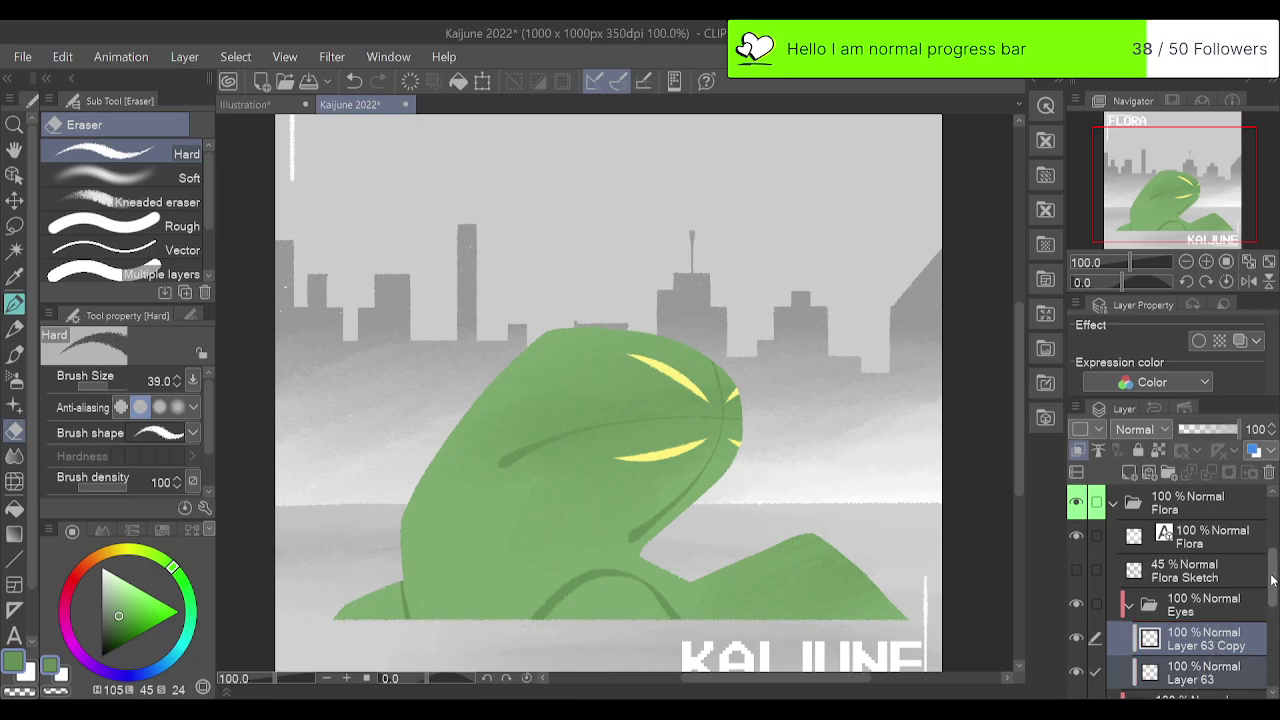
Remove the clipping from Layer 63 Copy and Layer 63 inside the Eyes folder, and collapse the folder.
drag(1272, 577, 1266, 595)
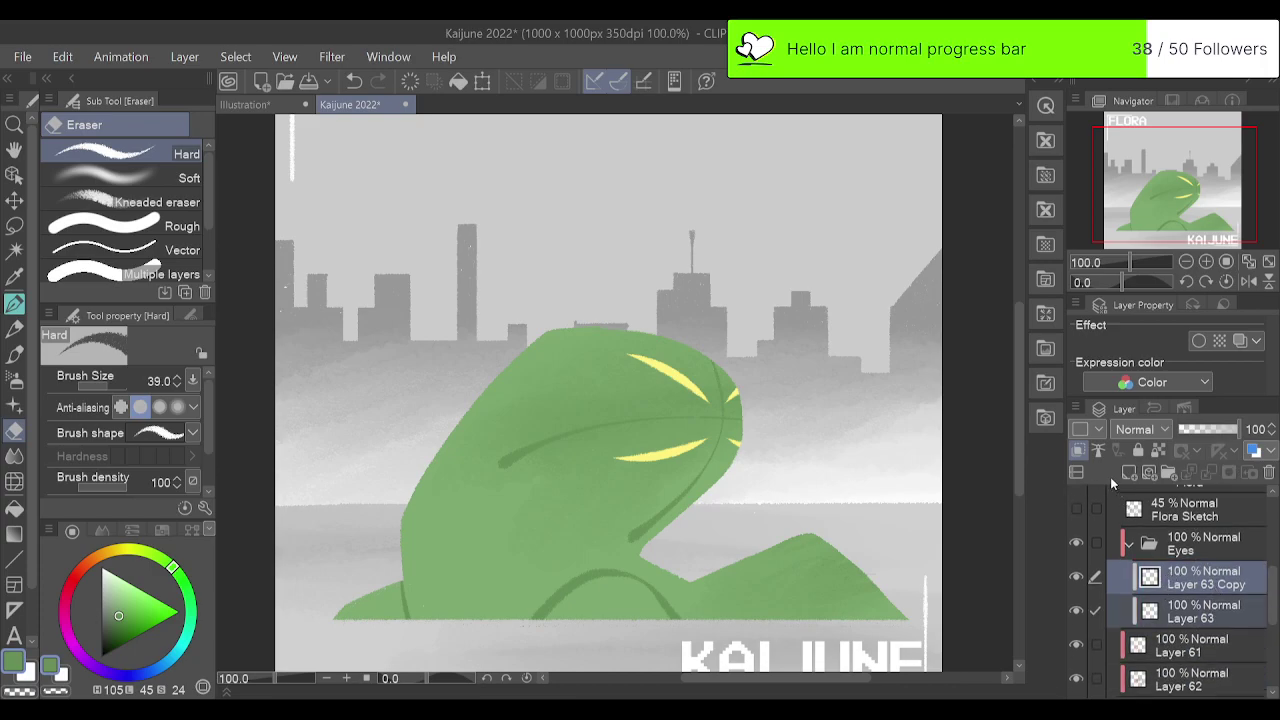
click(1084, 452)
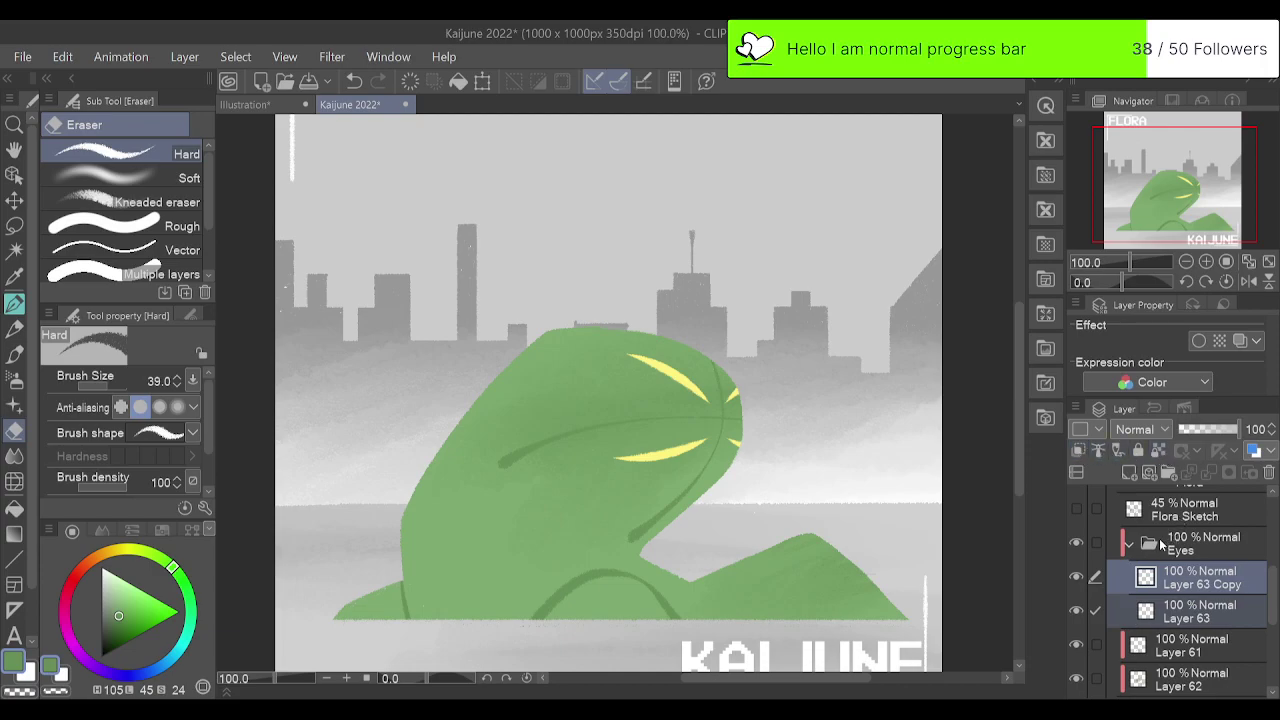
click(1196, 618)
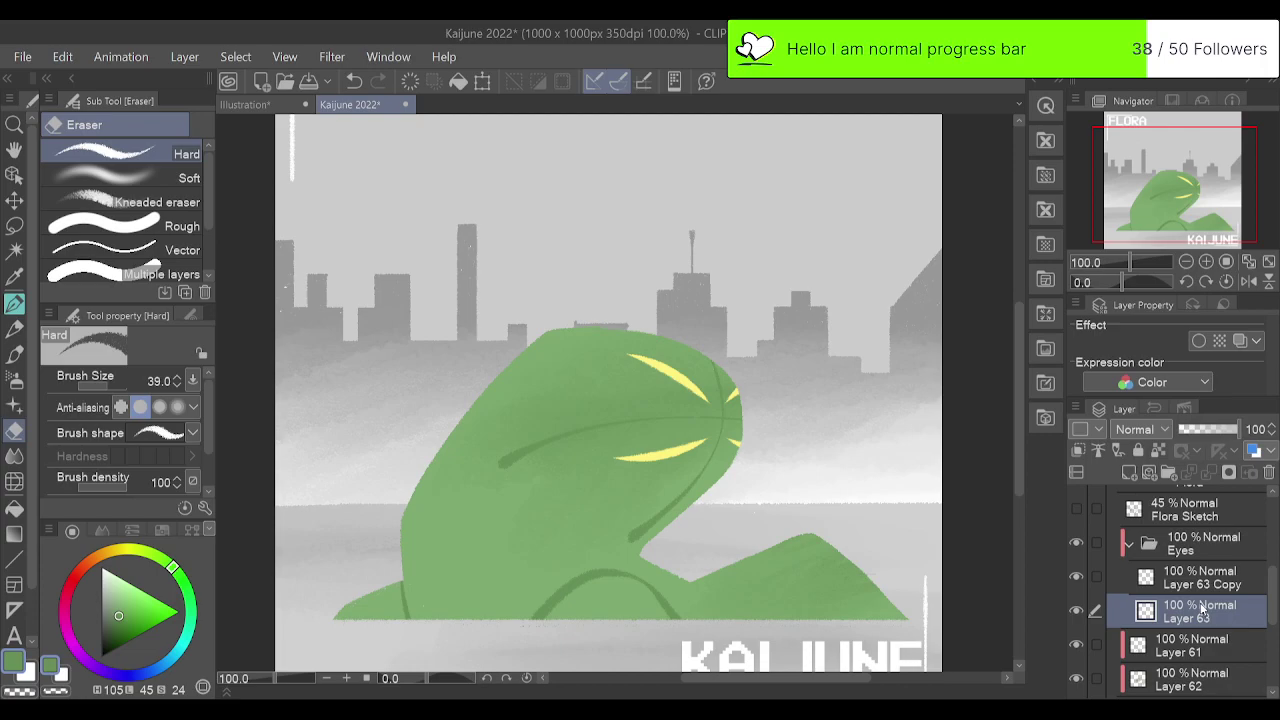
click(1218, 556)
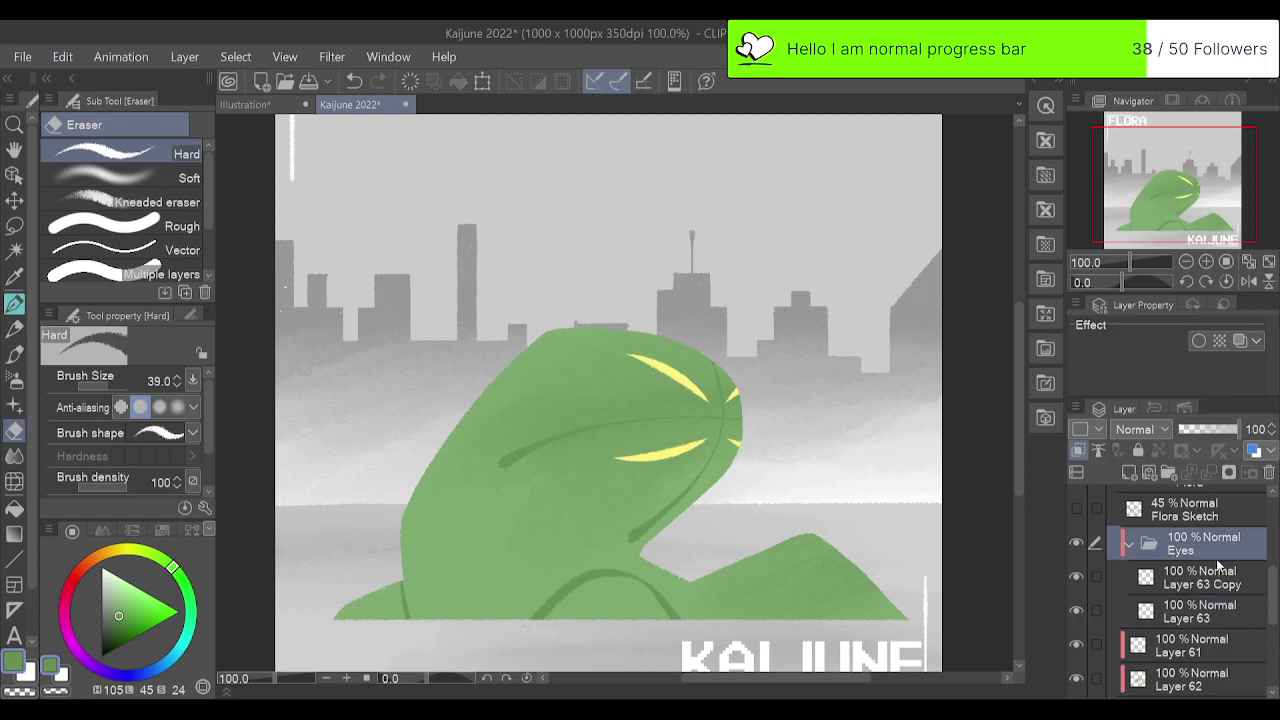
click(1131, 543)
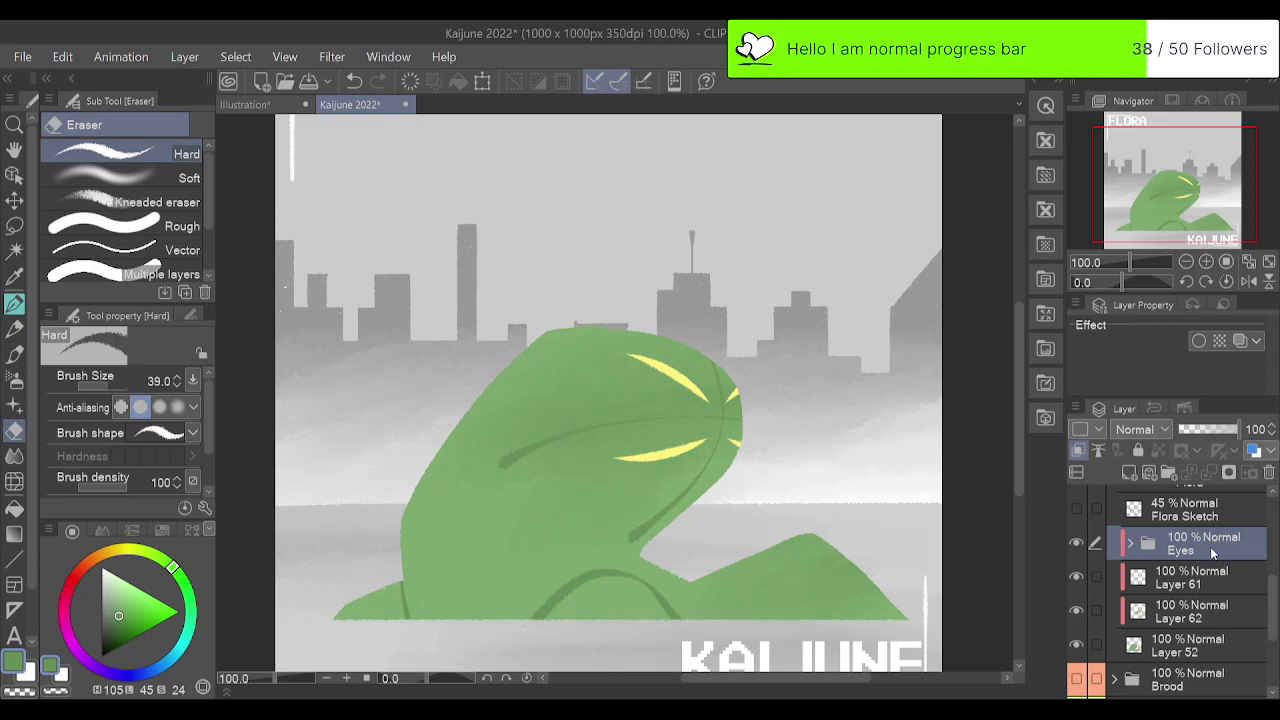
Move the Eyes folder below Layer 61, and toggle Layer 61's visibility to check the lines over the eyes.
drag(1212, 553, 1209, 589)
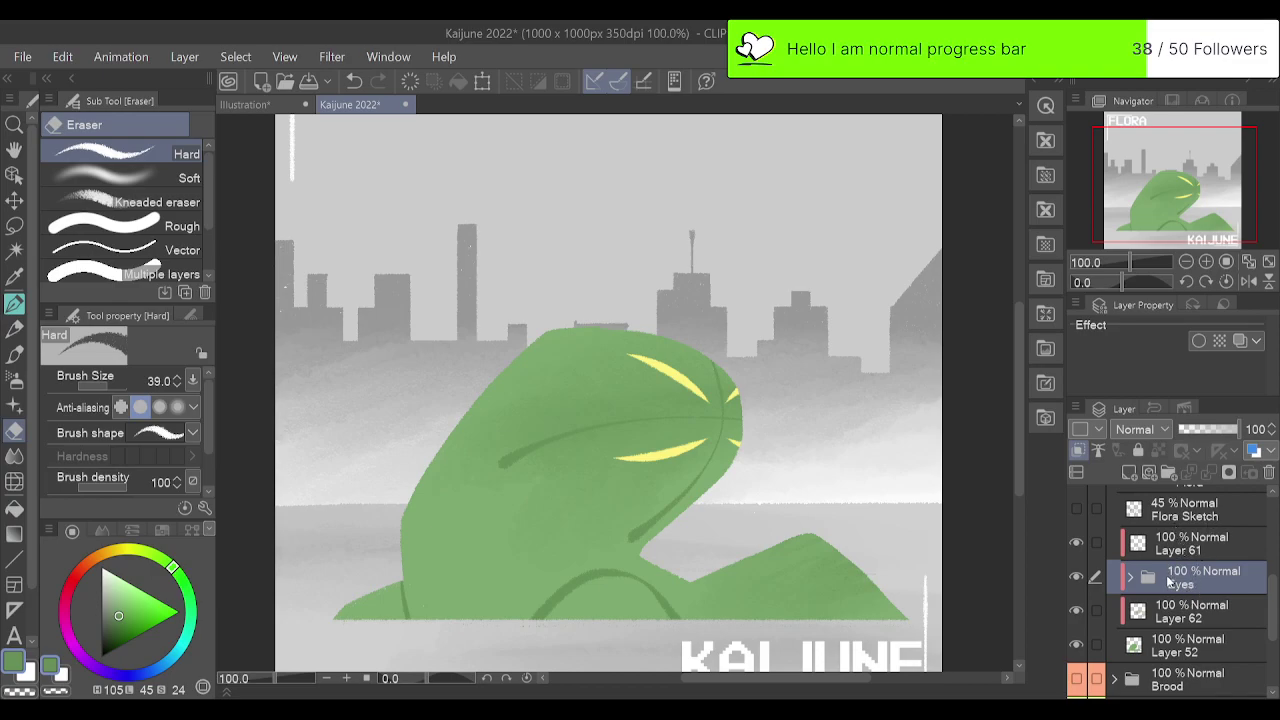
click(1084, 547)
click(1083, 546)
click(1207, 264)
drag(1199, 211, 1204, 213)
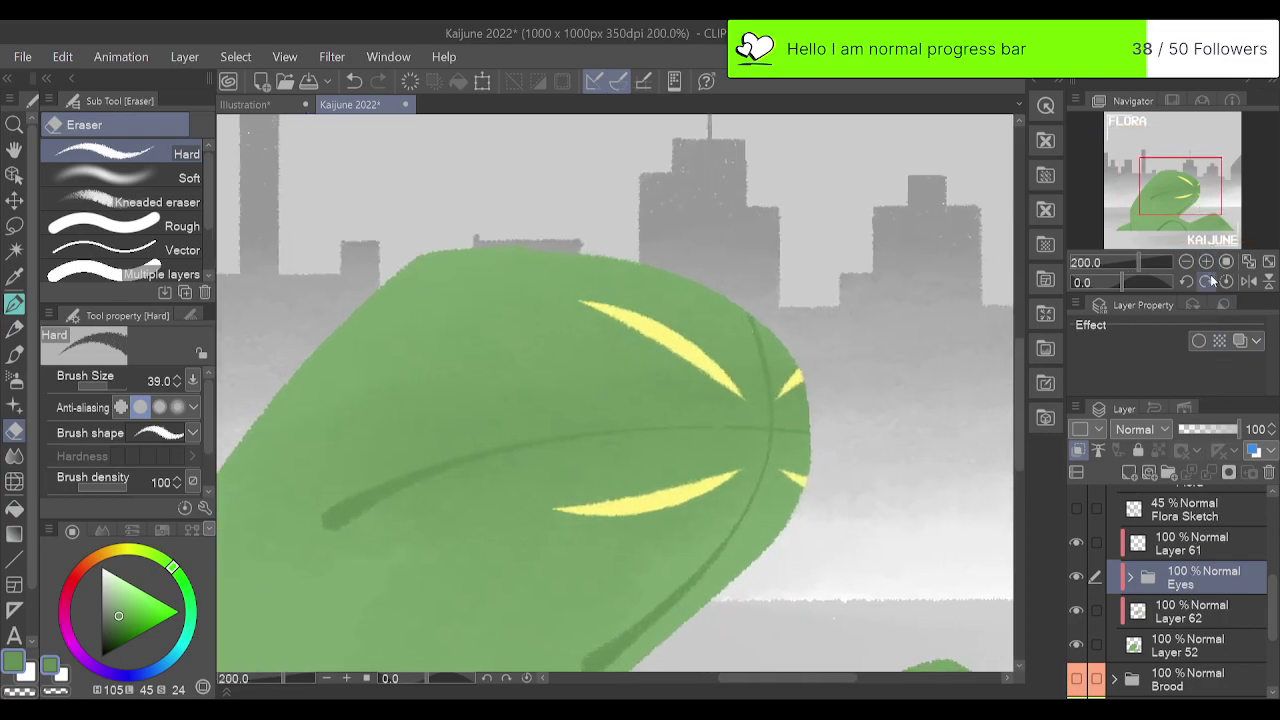
On Layer 61, try to outline the upper large yellow eye in dark green with Noisy Ink Brush v2 at size 120.
click(1166, 543)
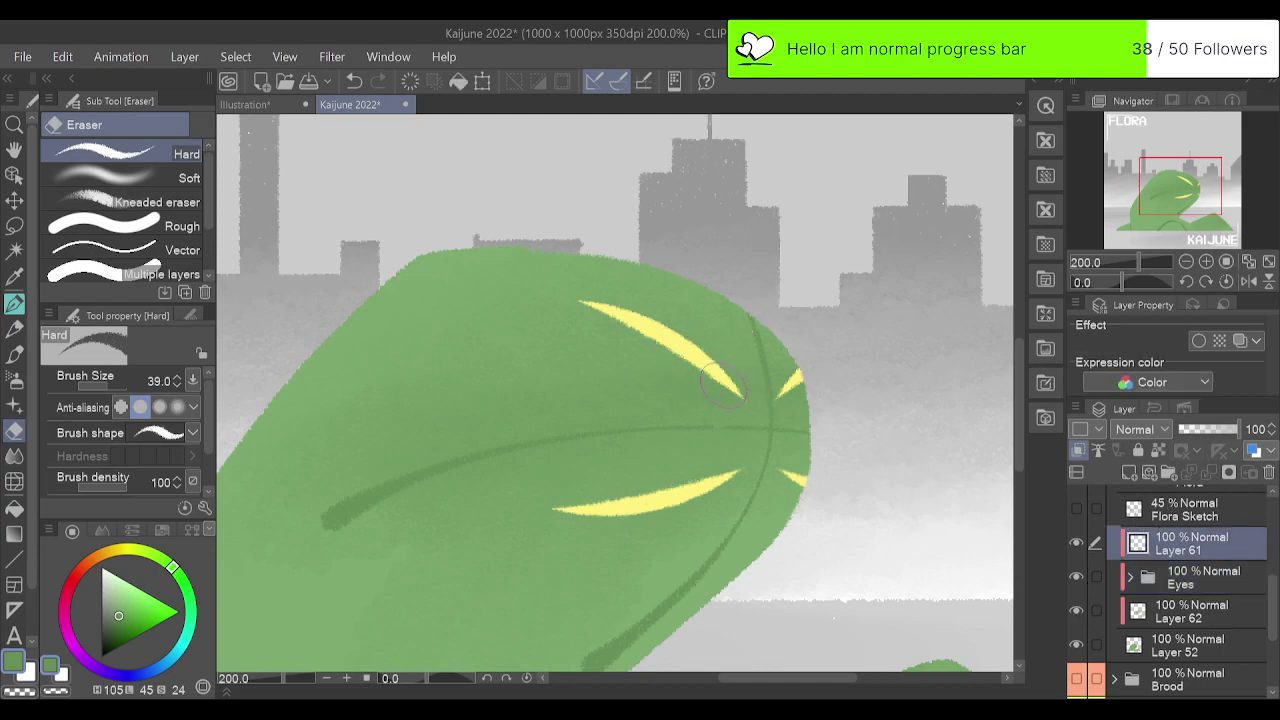
key(p)
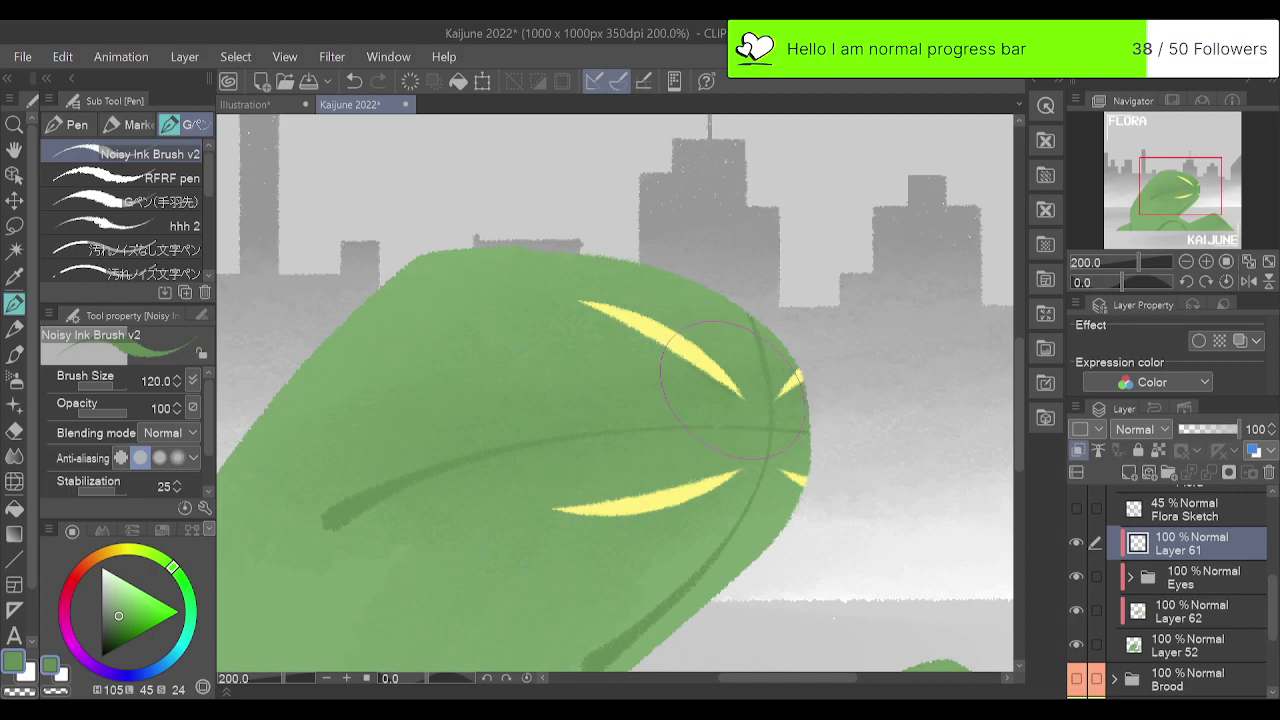
key(ctrl+z)
key(ctrl+z)
drag(746, 403, 583, 305)
key(ctrl+z)
drag(746, 403, 574, 300)
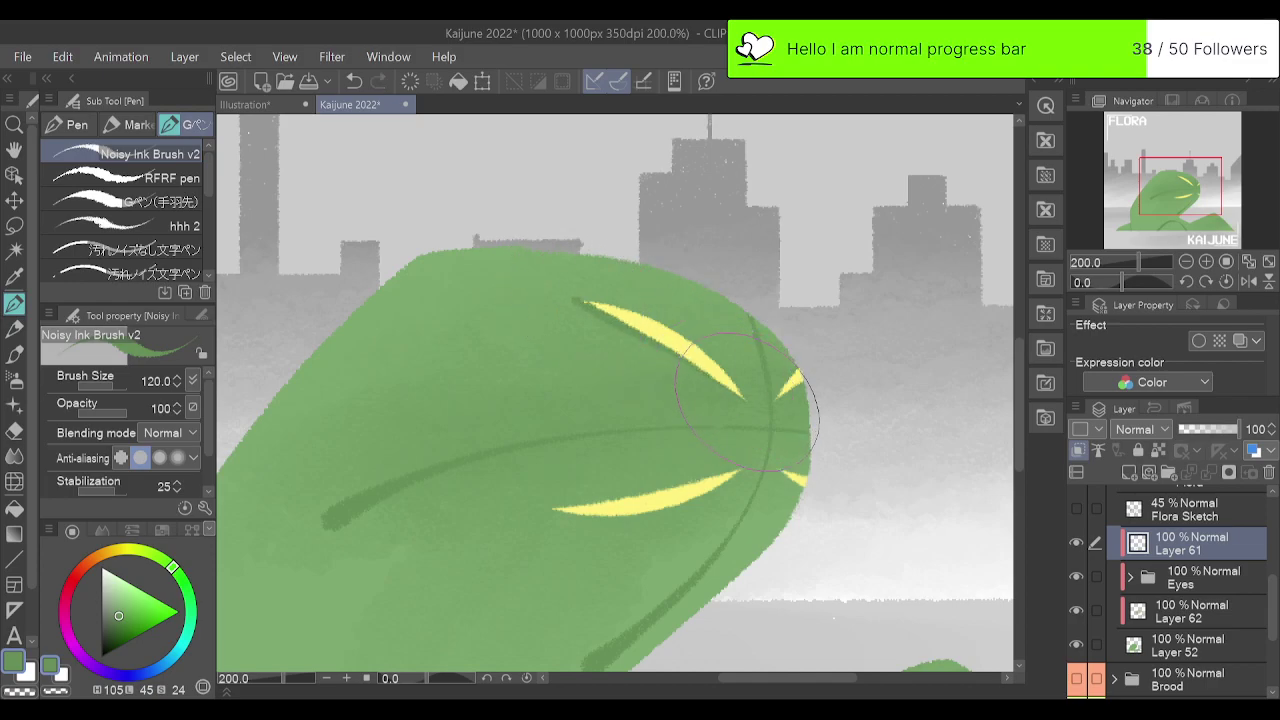
mouse_move(746, 402)
mouse_down()
mouse_move(667, 322)
mouse_move(574, 294)
mouse_up()
key(ctrl+z)
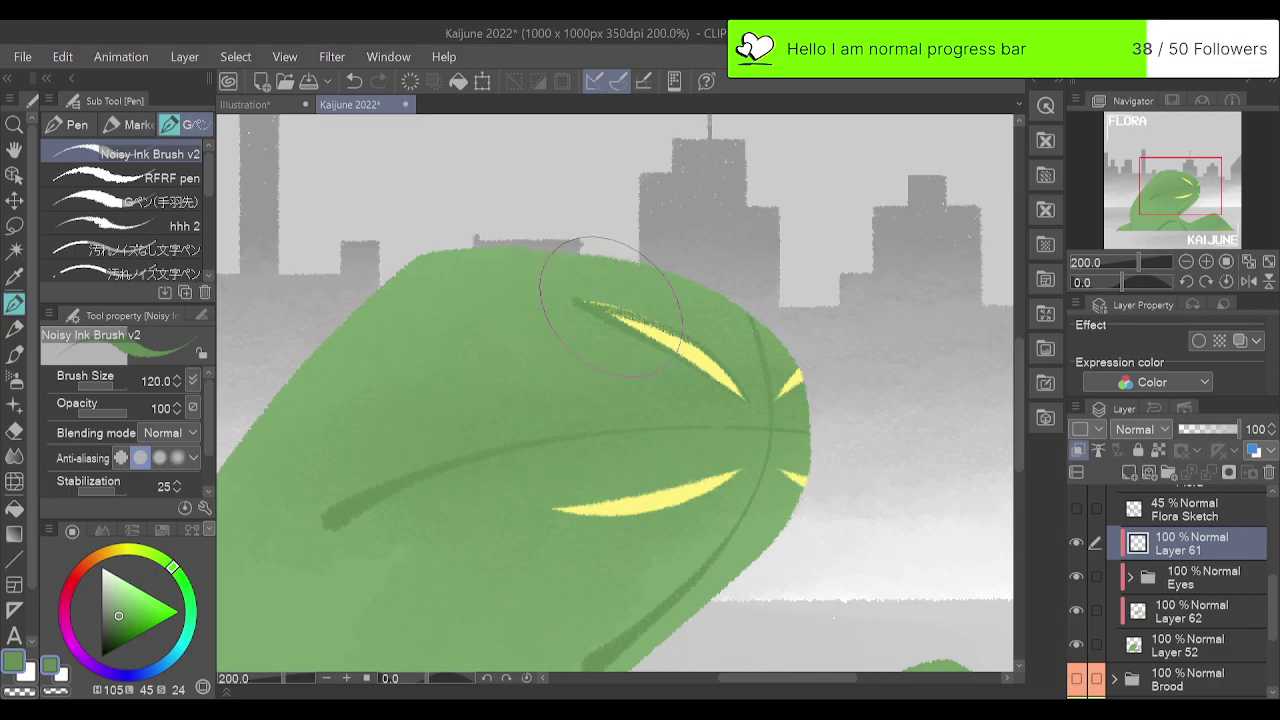
key(ctrl+z)
drag(671, 326, 582, 297)
key(ctrl+z)
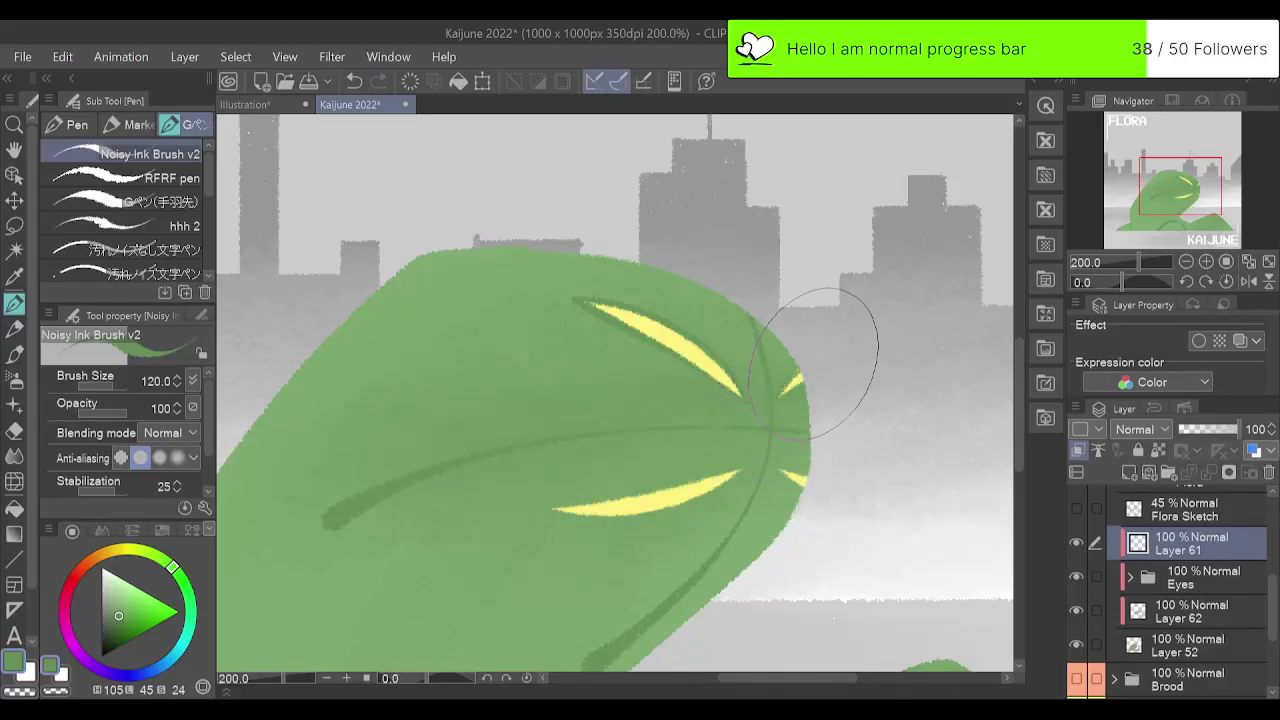
key(ctrl+z)
key(ctrl+z)
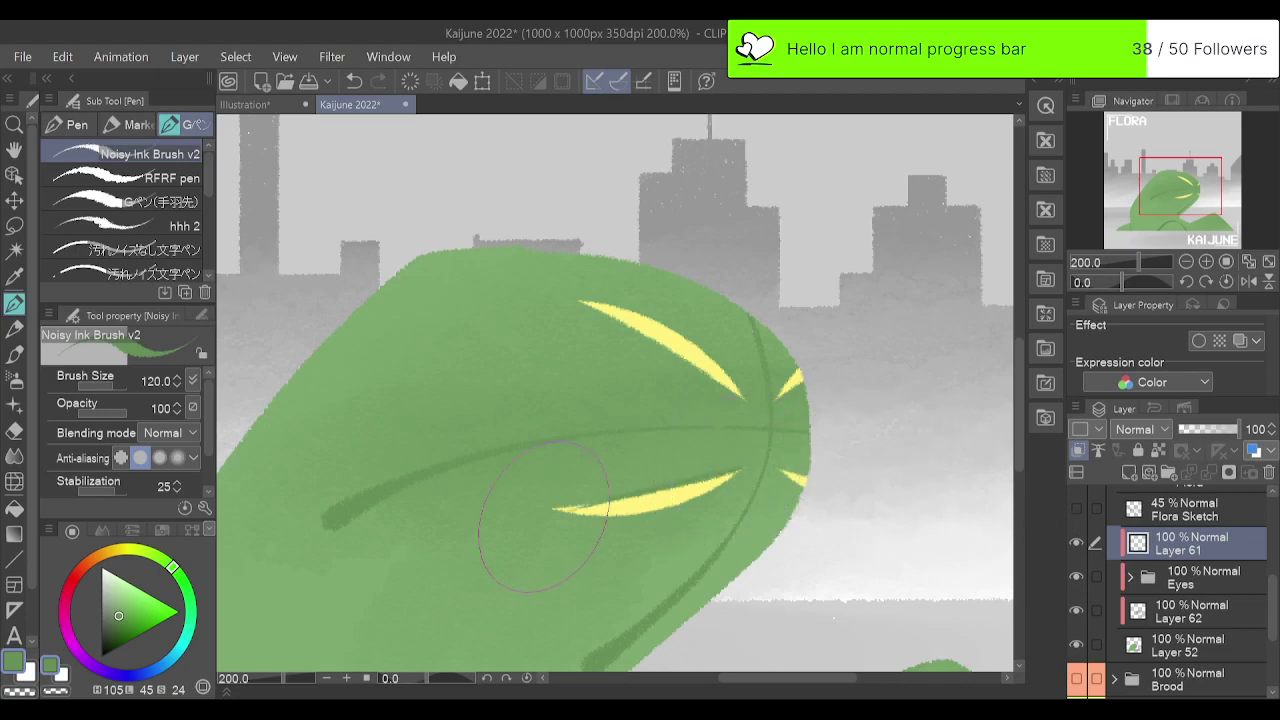
Try dark green outlines around the lower large yellow eye, and undo the eye outlines on Layer 61.
key(ctrl+z)
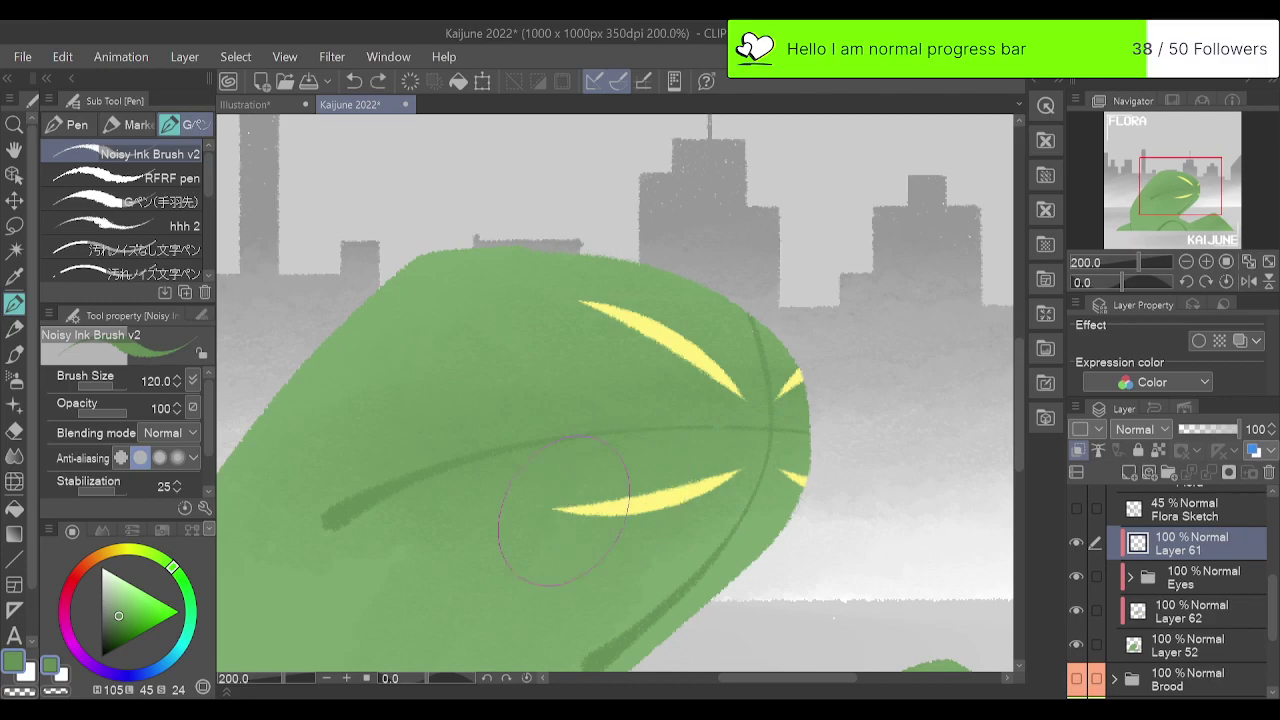
drag(560, 508, 743, 470)
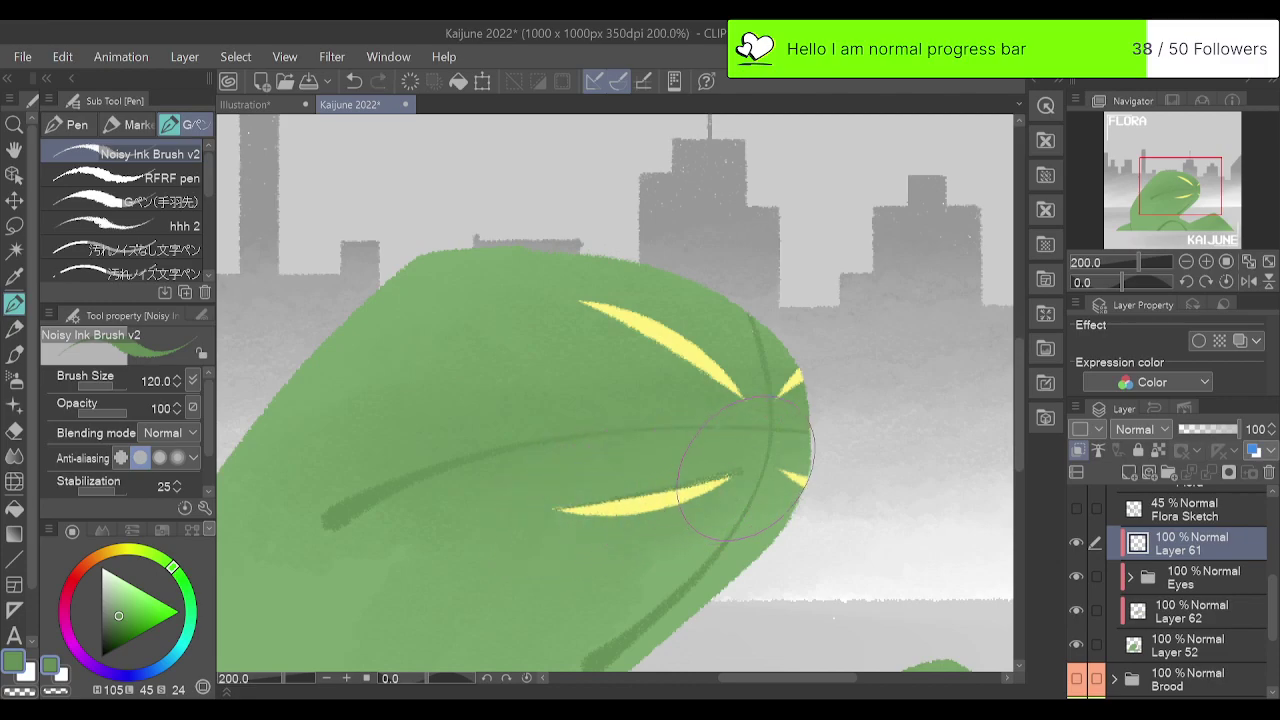
key(ctrl+z)
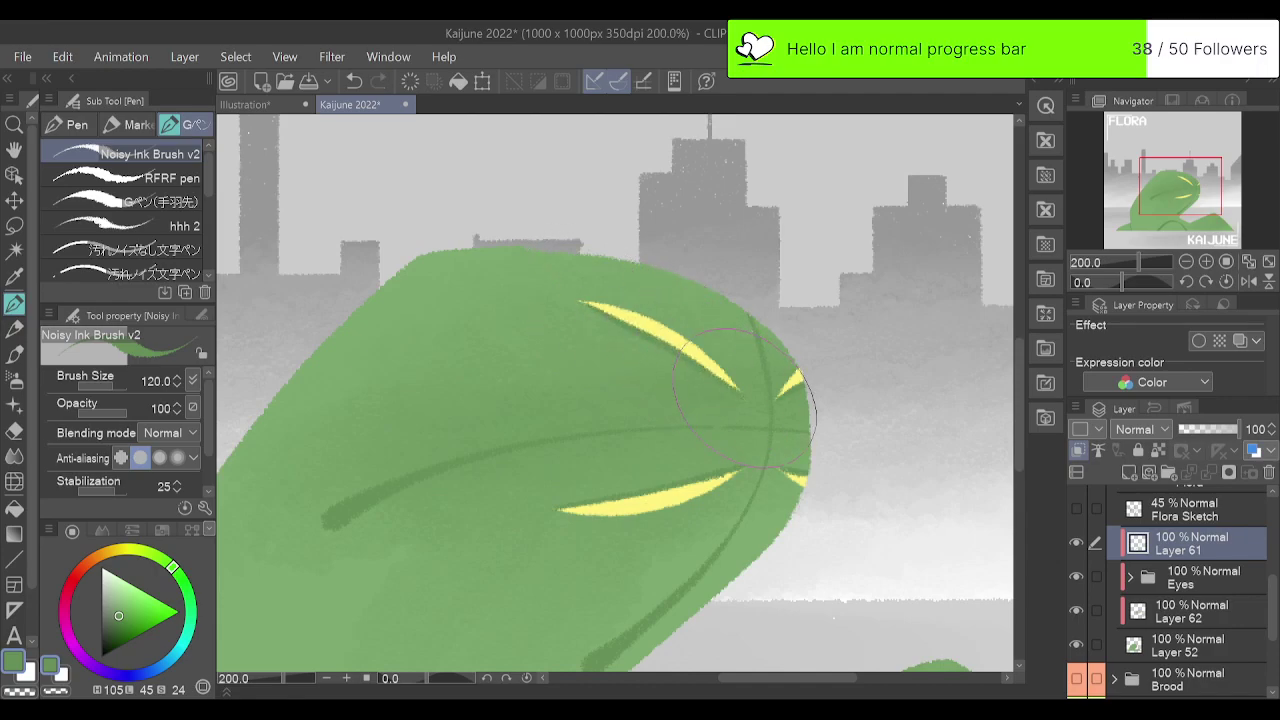
click(1269, 262)
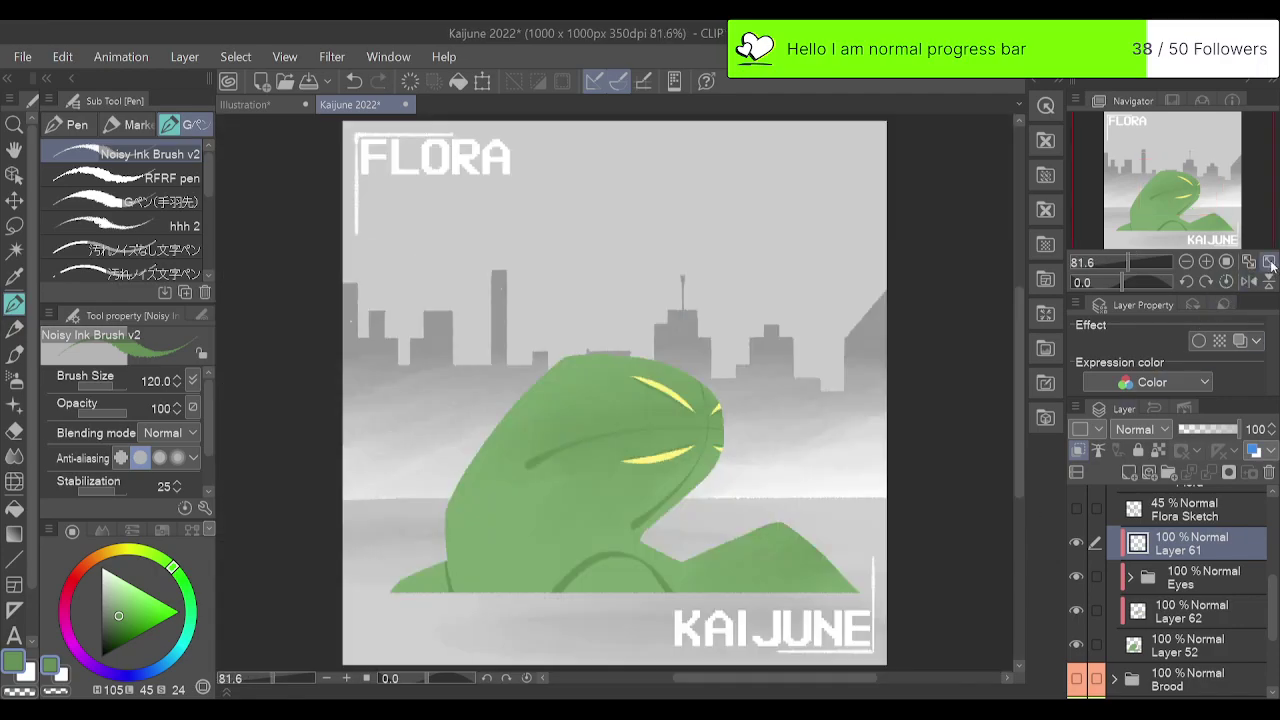
click(1206, 261)
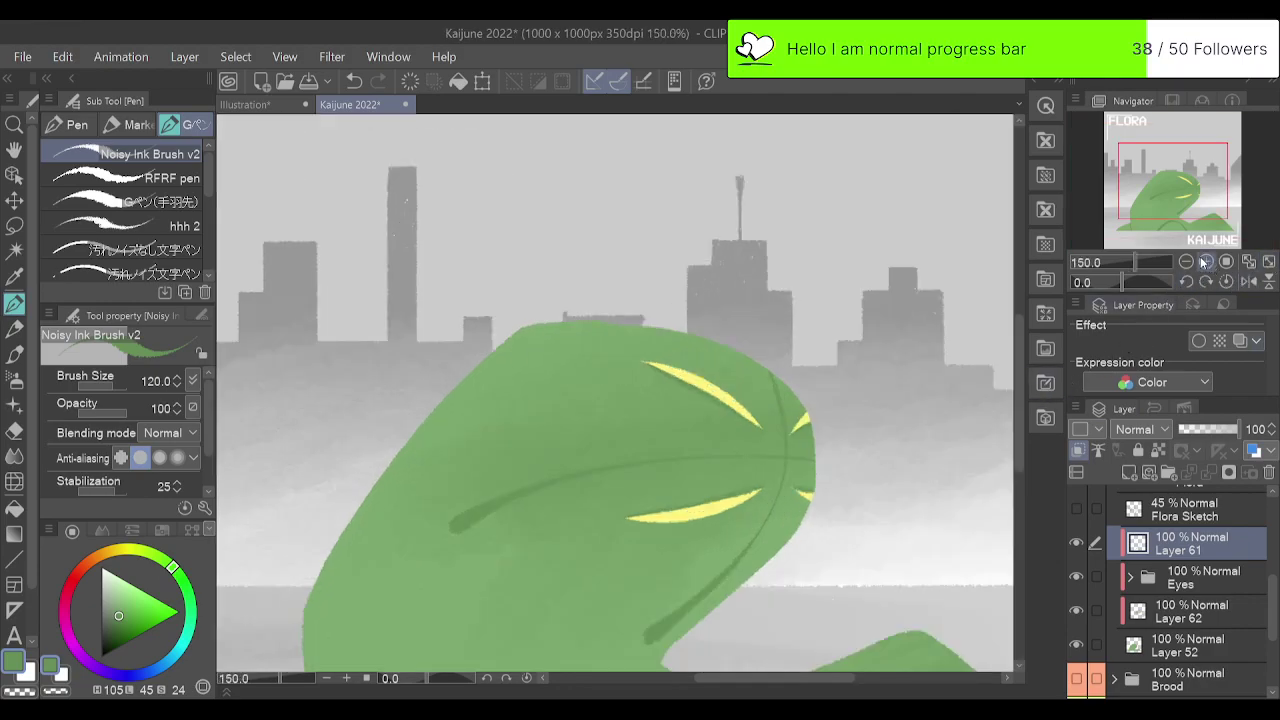
key(ctrl+z)
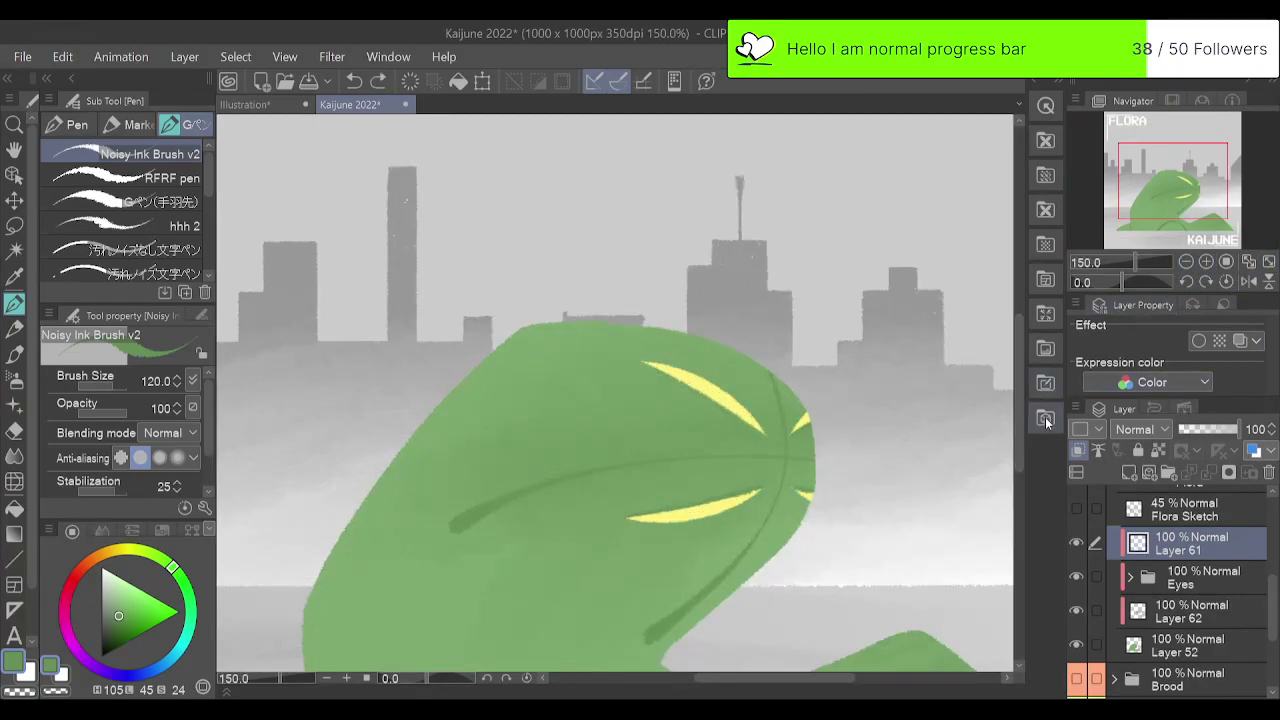
key(ctrl+z)
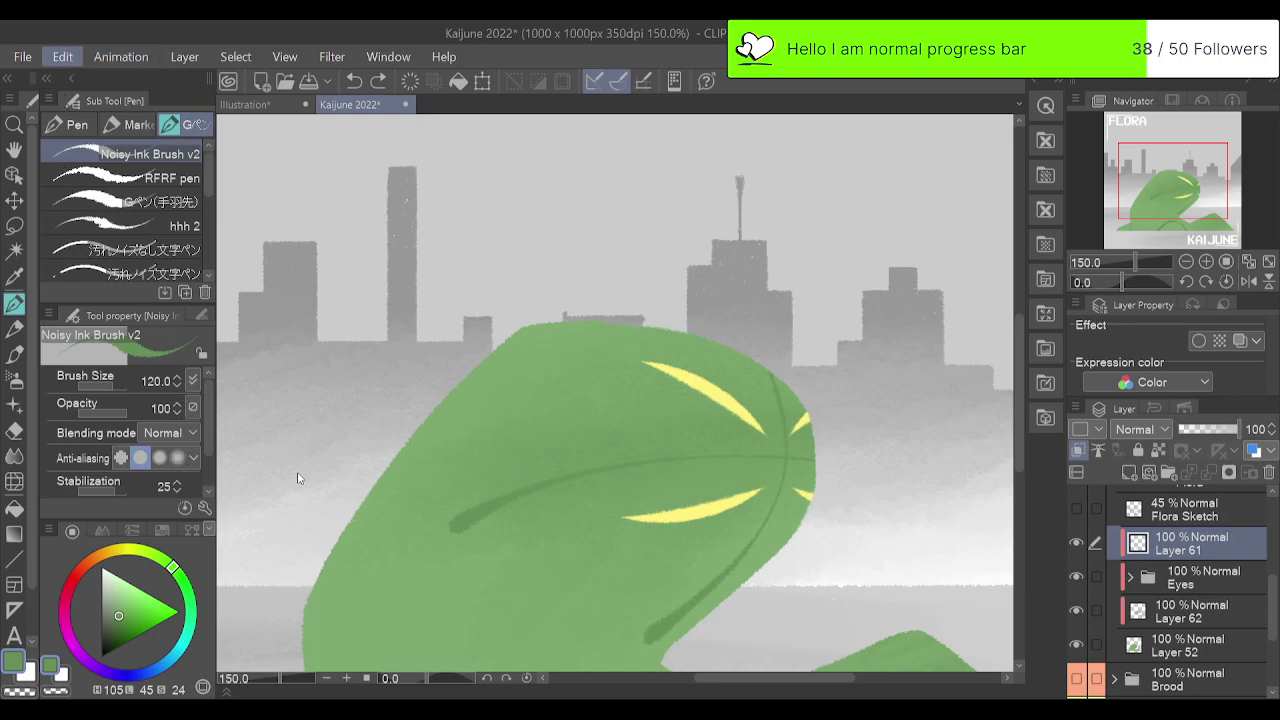
click(496, 476)
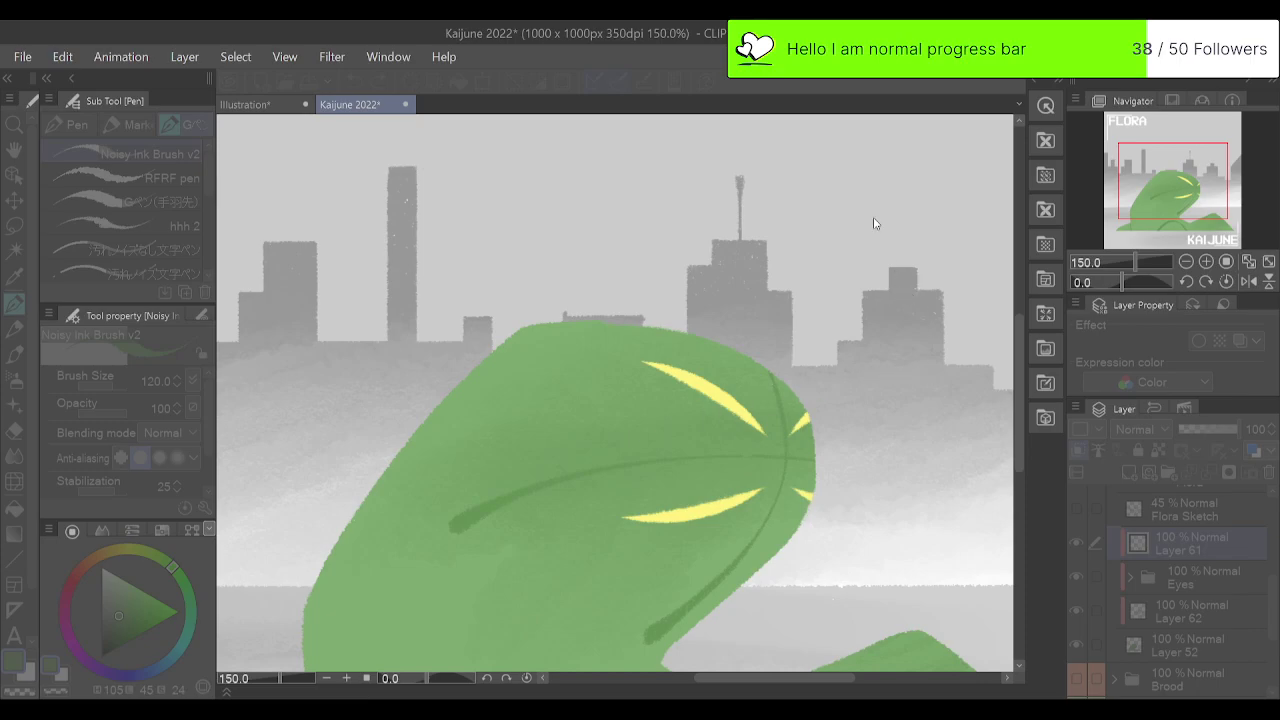
drag(869, 234, 877, 230)
click(1059, 206)
click(1249, 262)
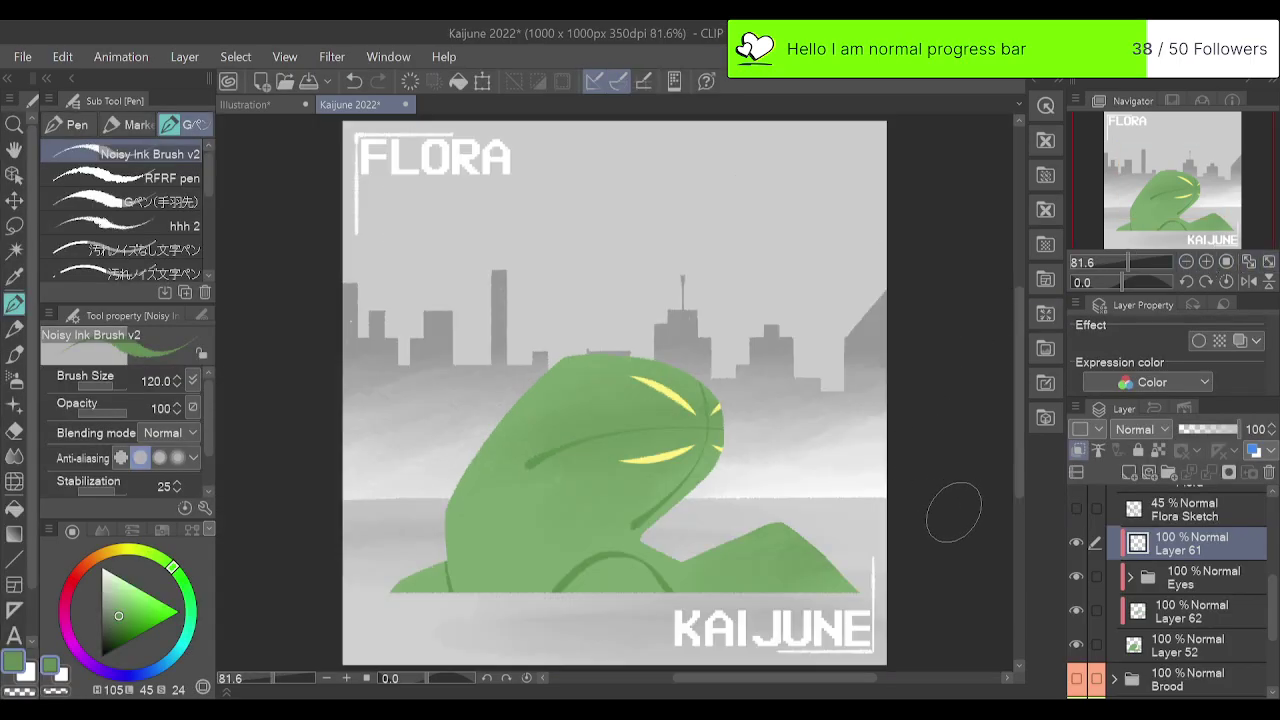
Merge Layer 63 Copy into Layer 63 inside the Eyes folder, and add a new layer clipped to Layer 63.
click(1131, 579)
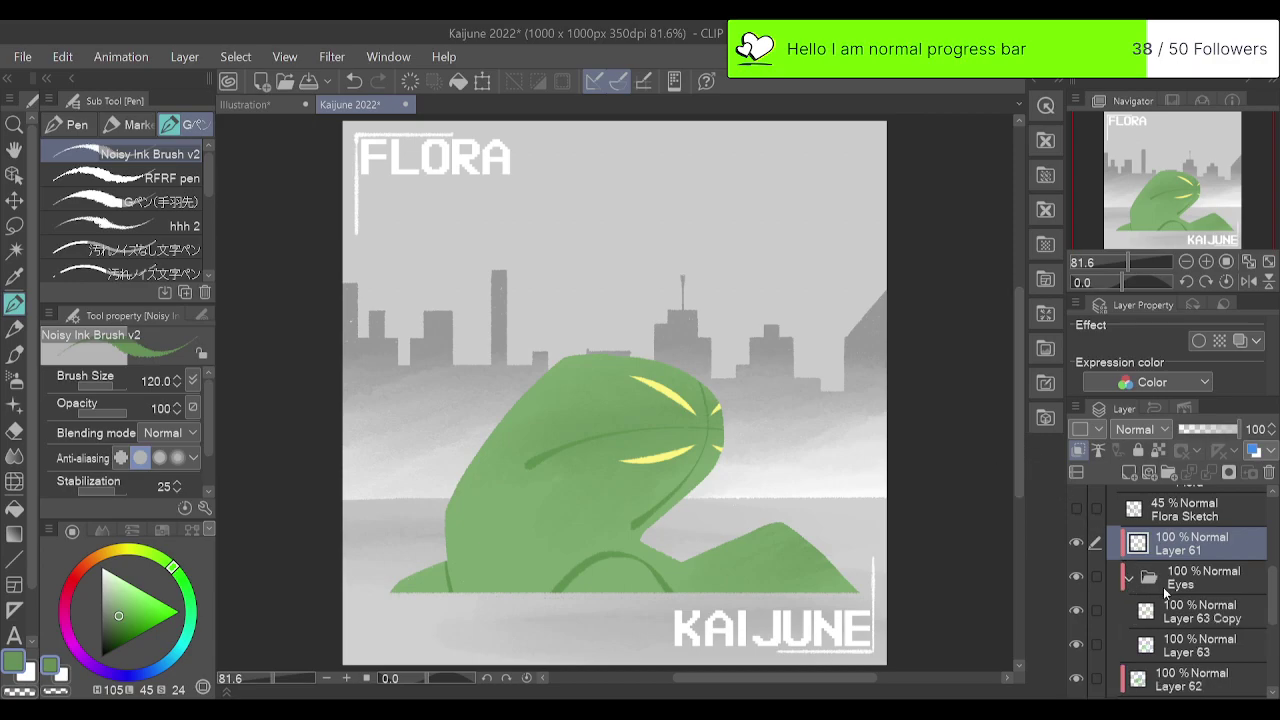
click(1188, 618)
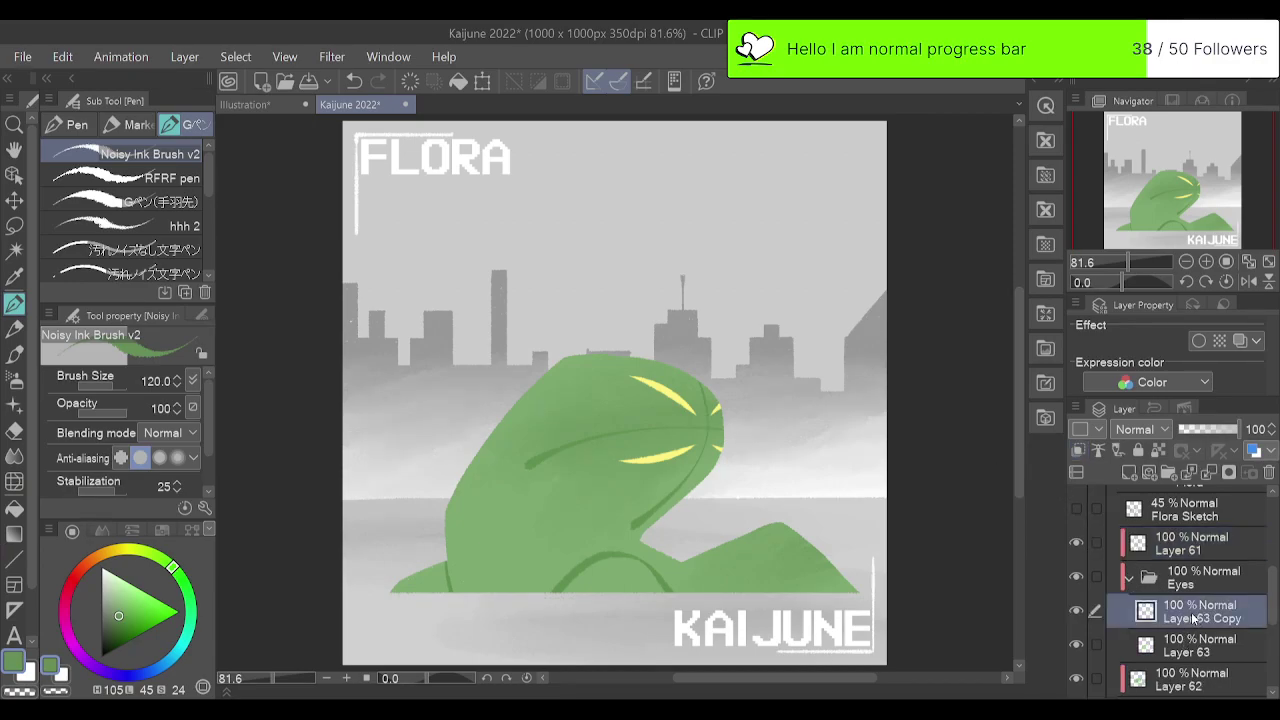
key(ctrl+e)
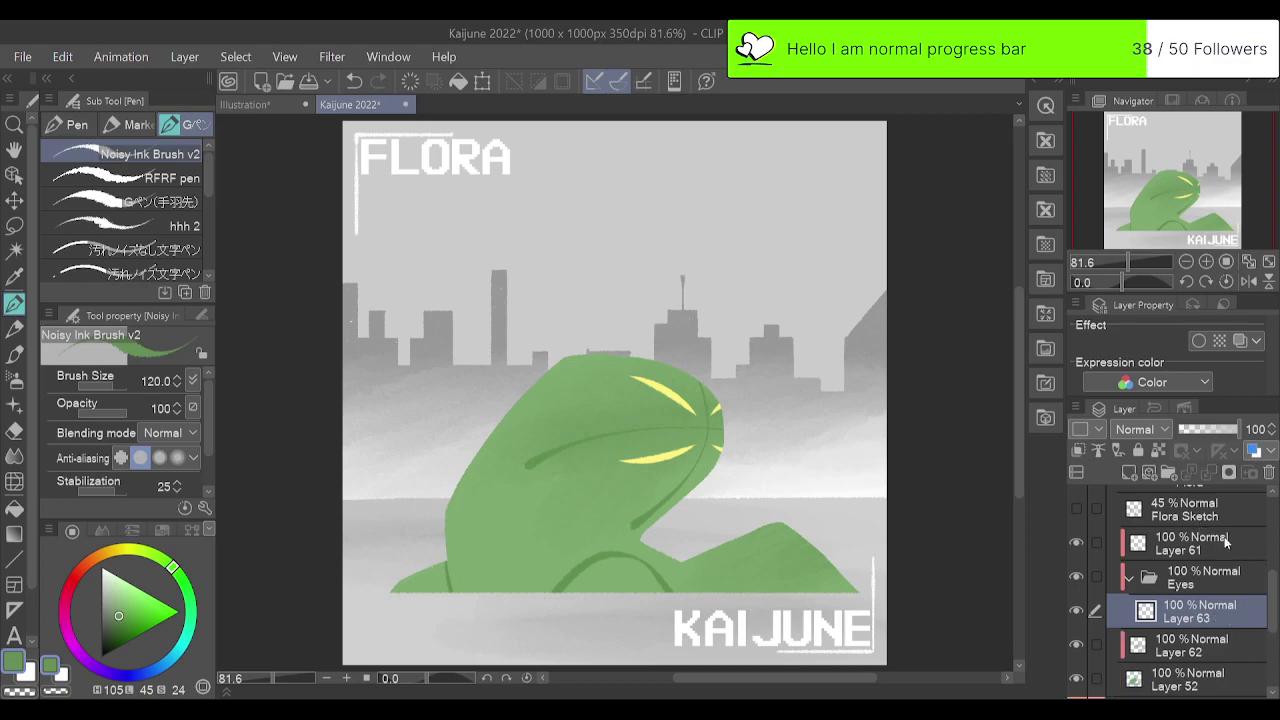
click(1129, 472)
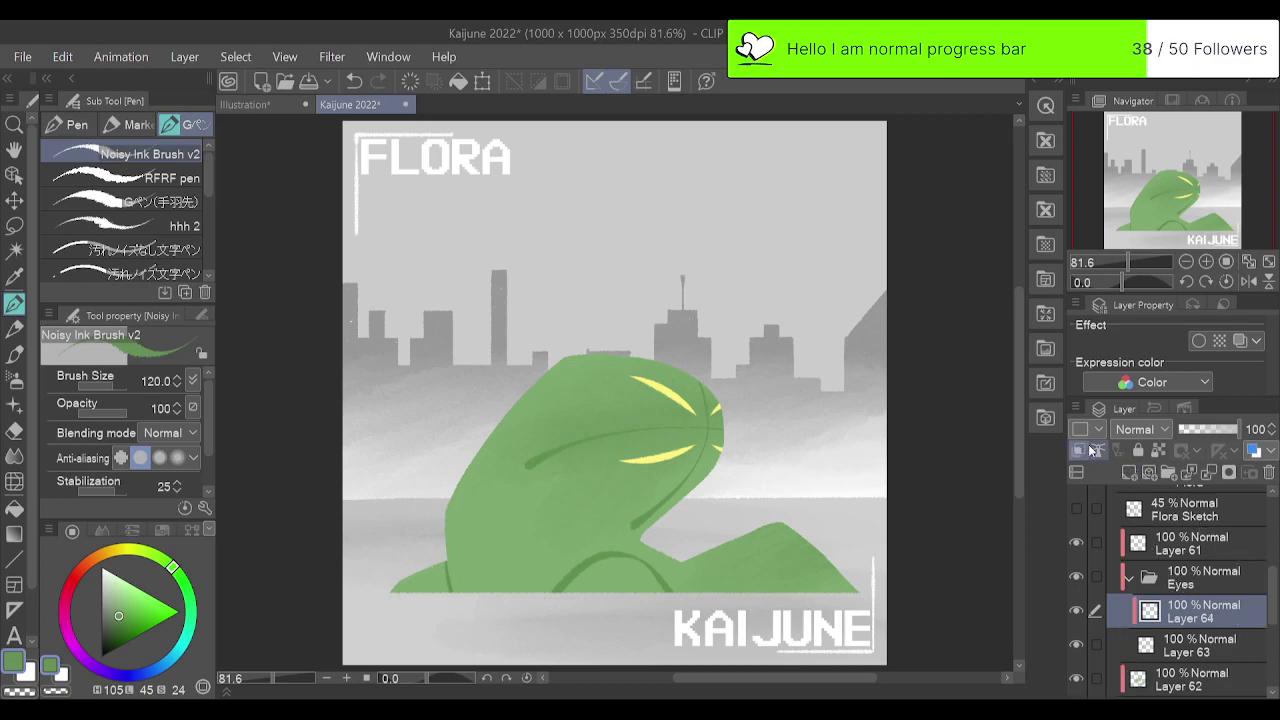
On Layer 64, draw three round pupils inside the upper large eye in red (hue 14, saturation 48, value 57) with Noisy Ink Brush v2.
click(1206, 261)
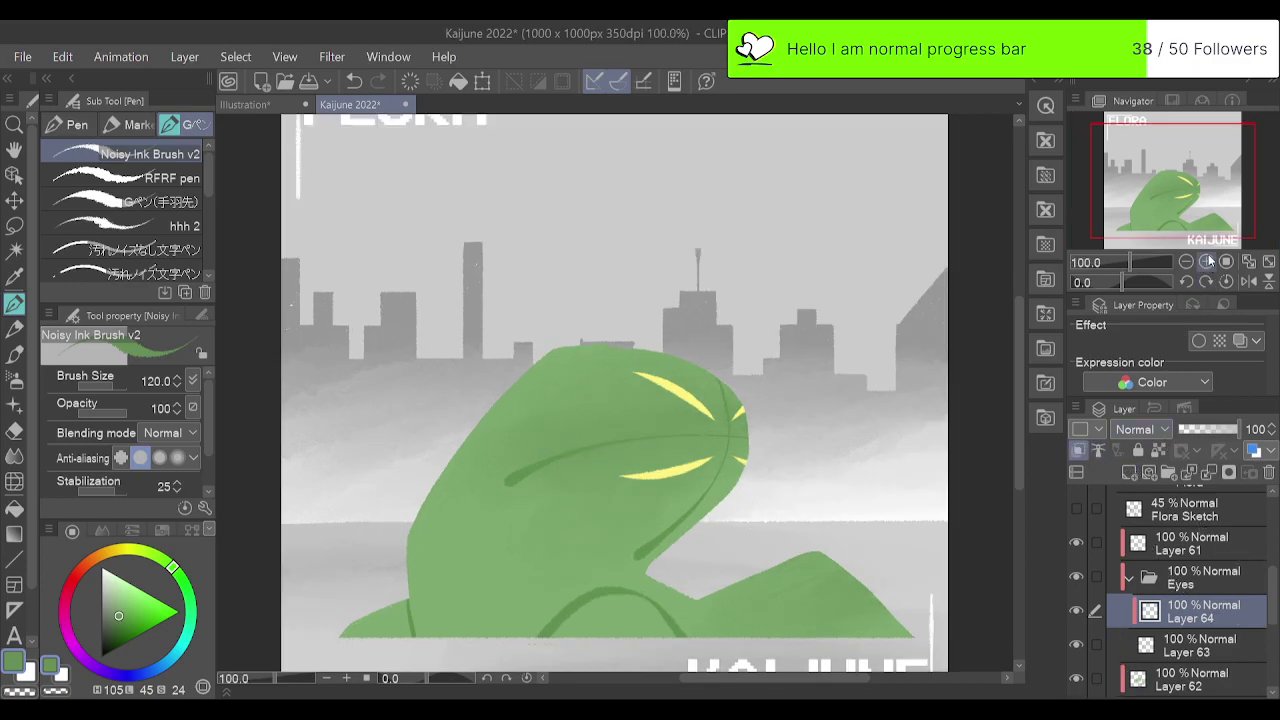
click(1206, 261)
drag(1182, 206, 1185, 207)
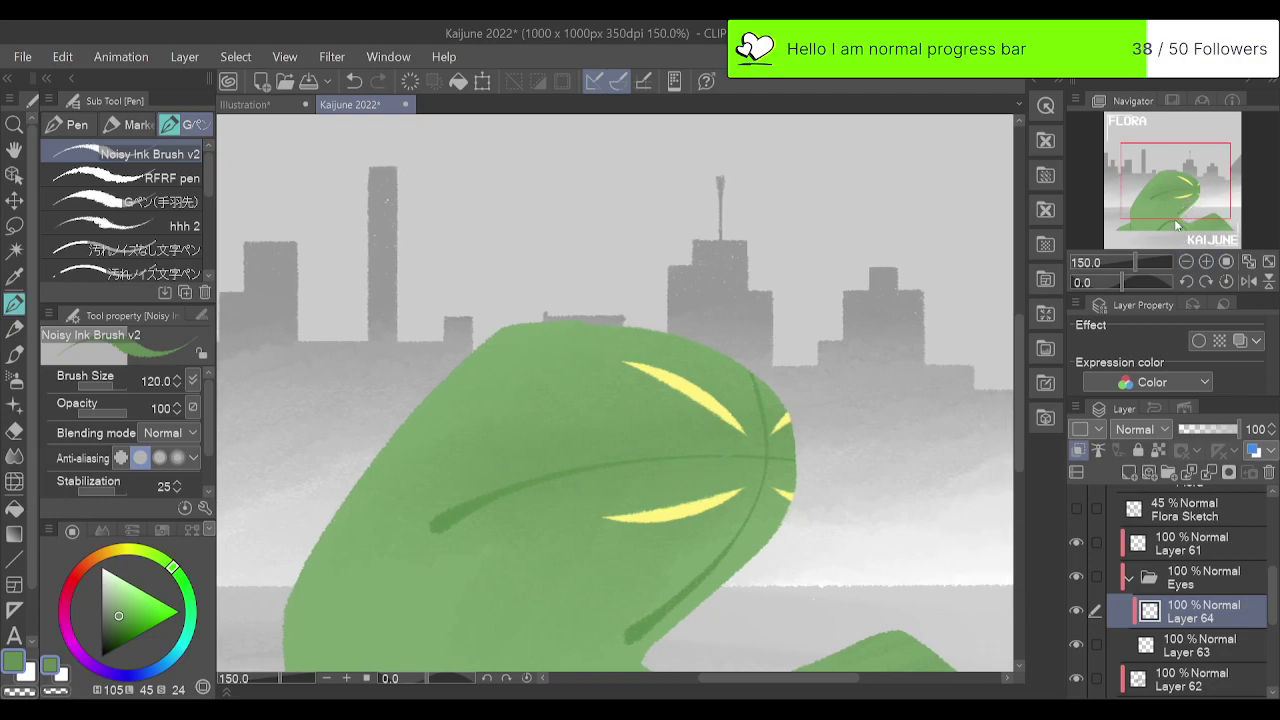
alt+click(690, 388)
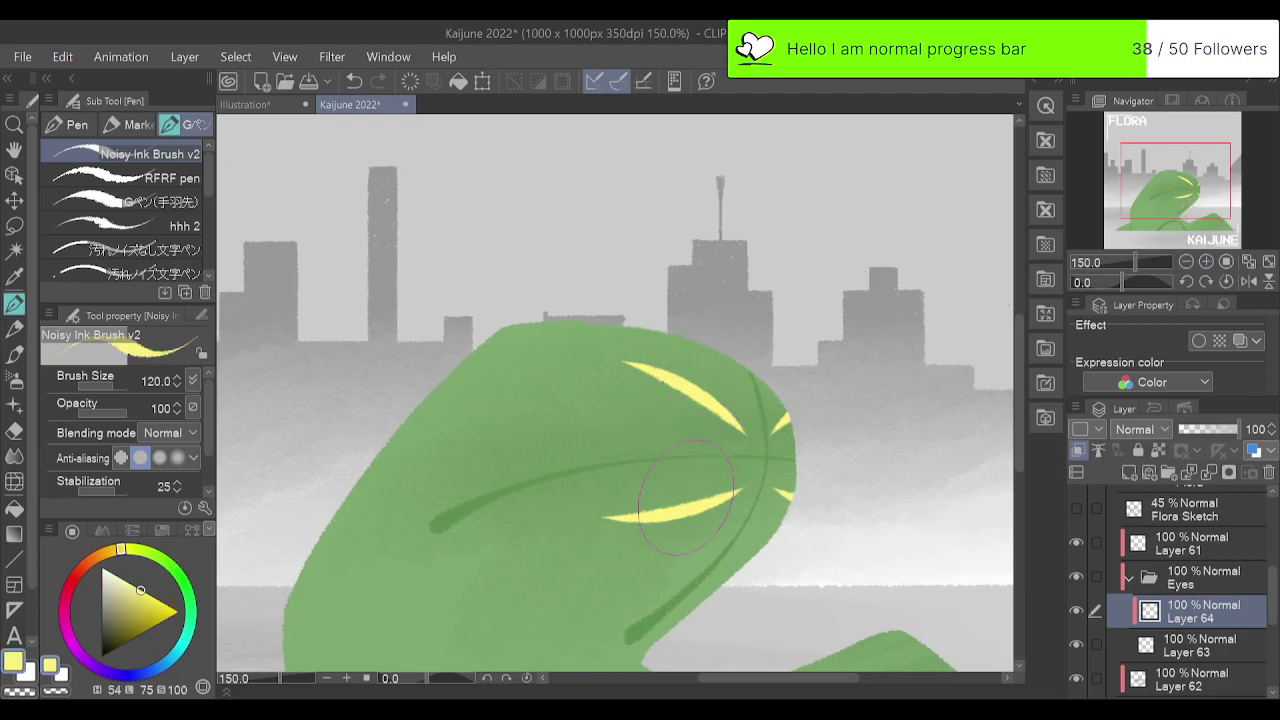
mouse_move(116, 560)
mouse_down()
mouse_move(82, 567)
mouse_move(147, 609)
mouse_up()
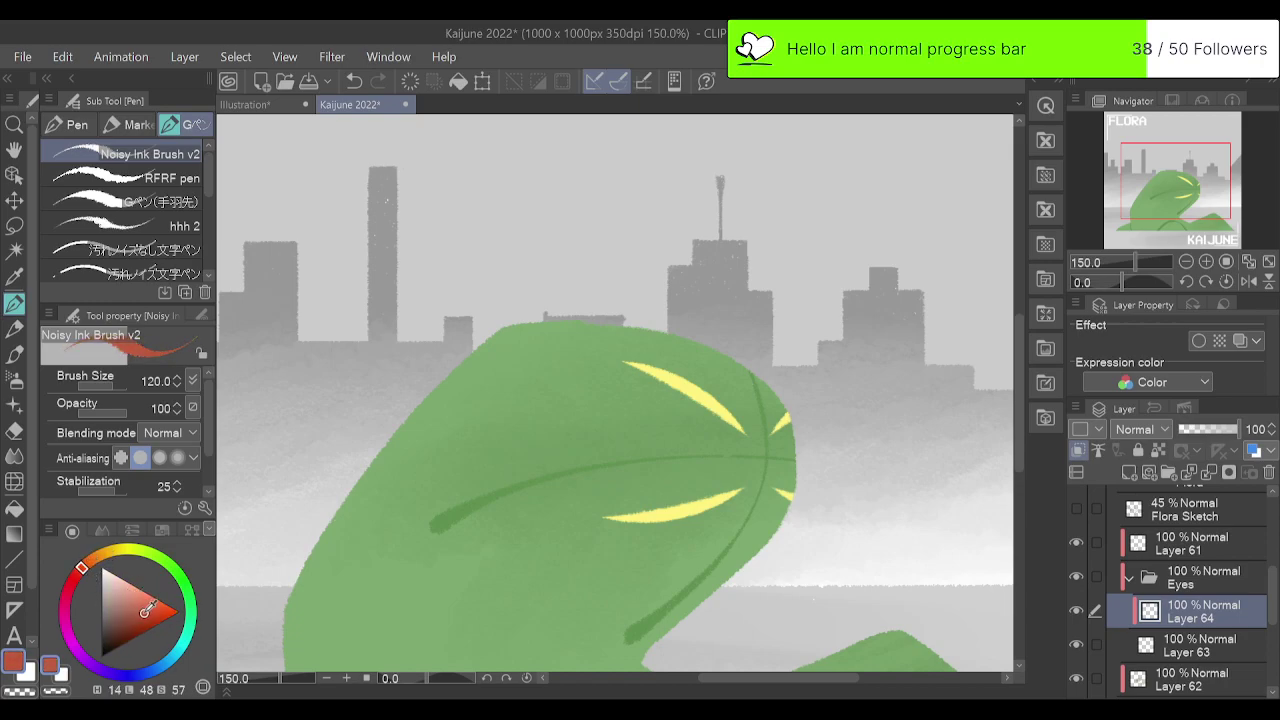
drag(703, 394, 718, 411)
key(ctrl+z)
mouse_move(705, 407)
mouse_down()
mouse_move(710, 391)
mouse_move(728, 410)
mouse_move(654, 374)
mouse_up()
key(ctrl+z)
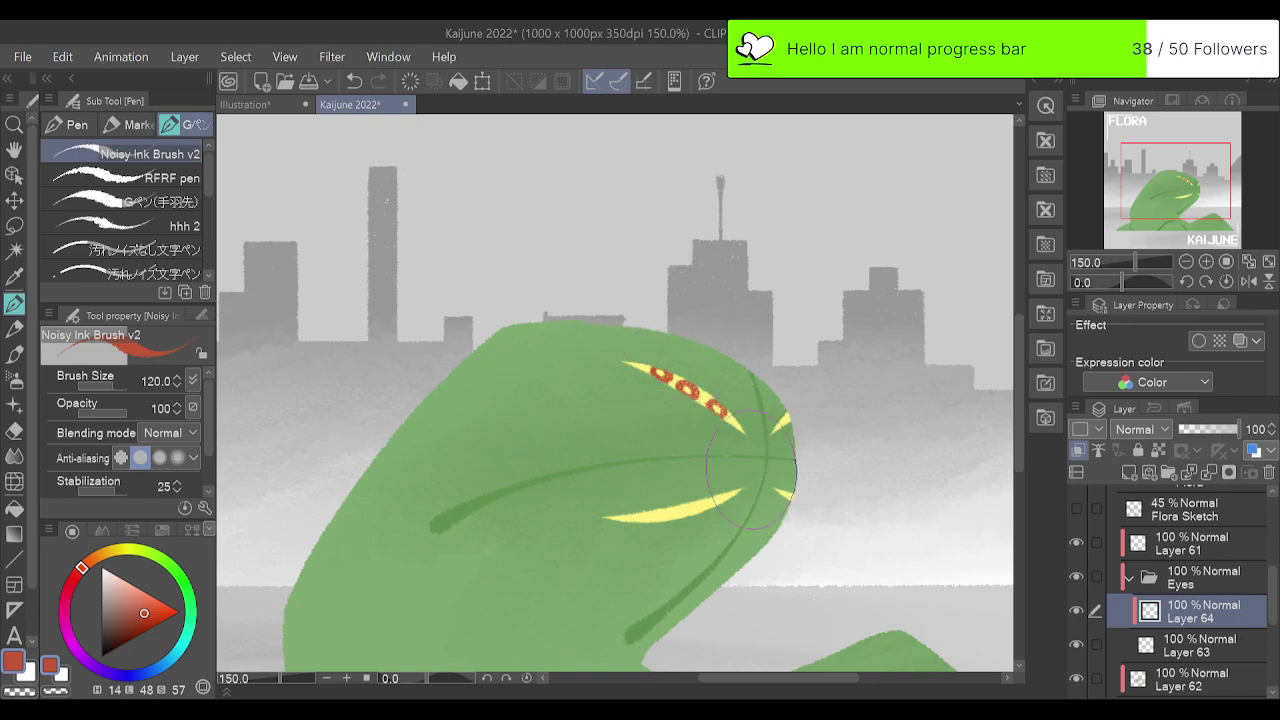
Fill the centers of the upper large eye's three pupils with solid red on Layer 64.
click(1206, 262)
click(1206, 262)
click(1206, 262)
click(1191, 198)
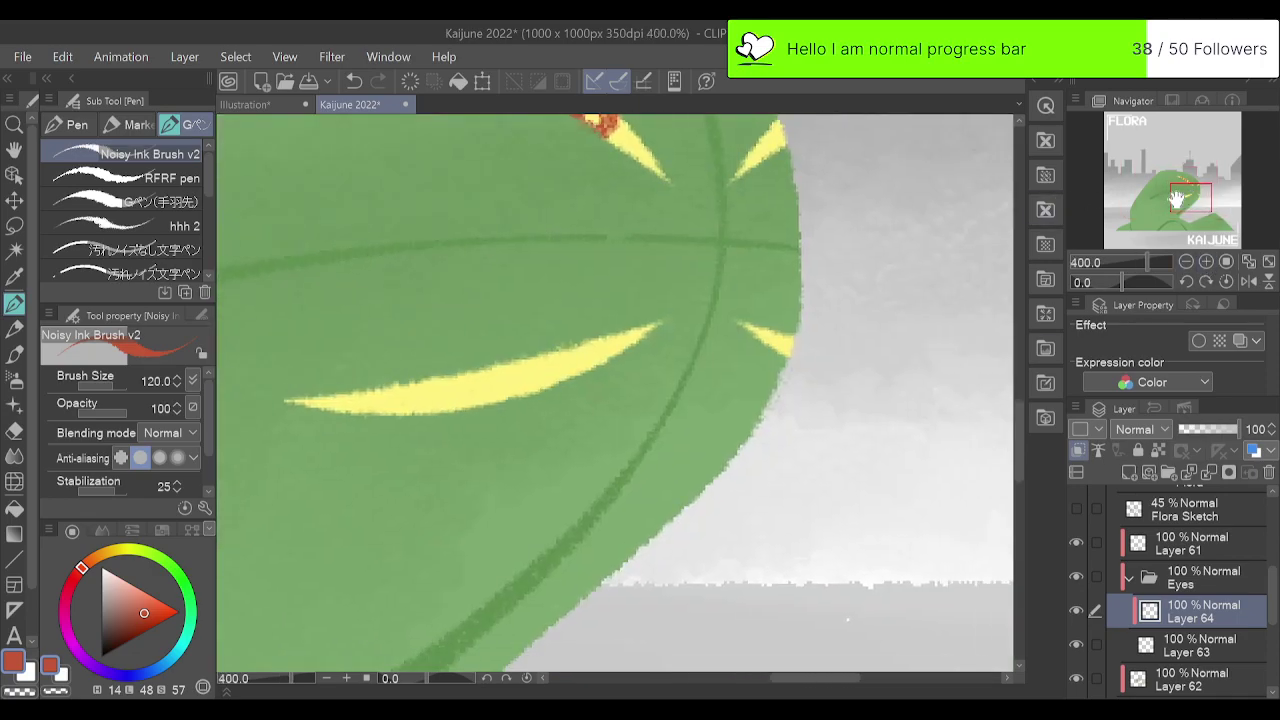
drag(1178, 200, 1174, 183)
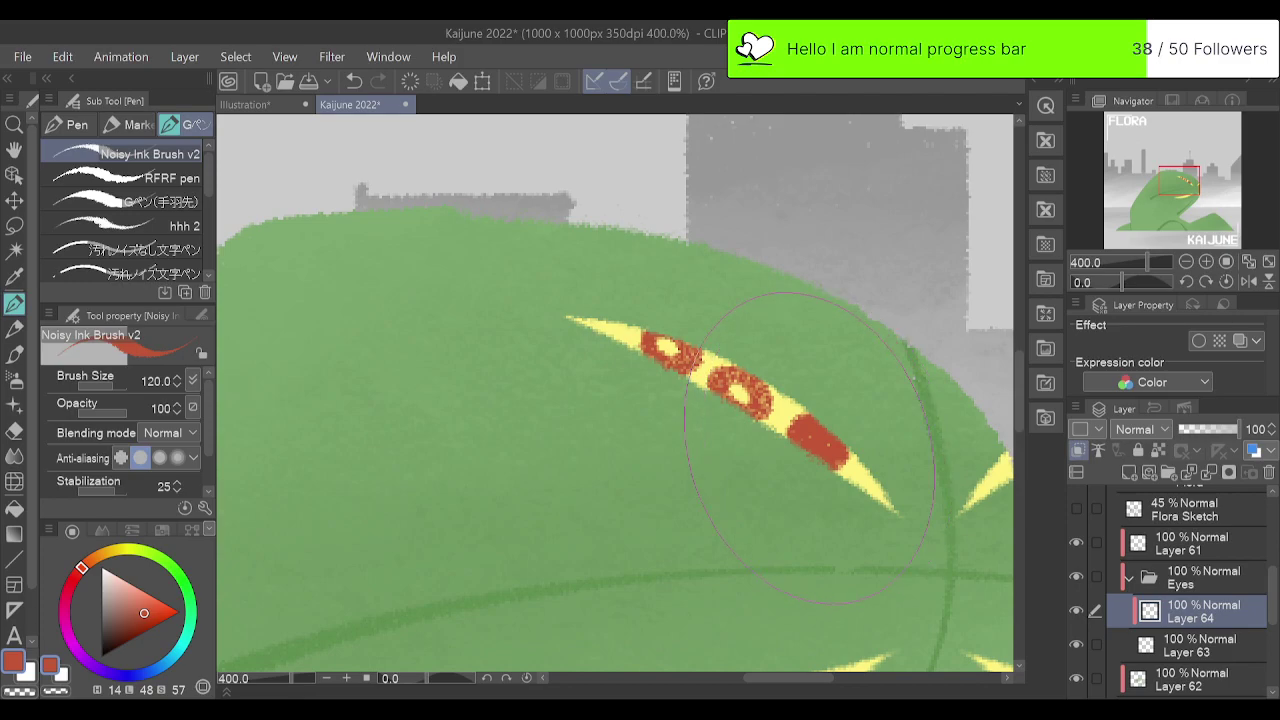
mouse_move(778, 414)
mouse_down()
mouse_move(732, 402)
mouse_move(762, 412)
mouse_up()
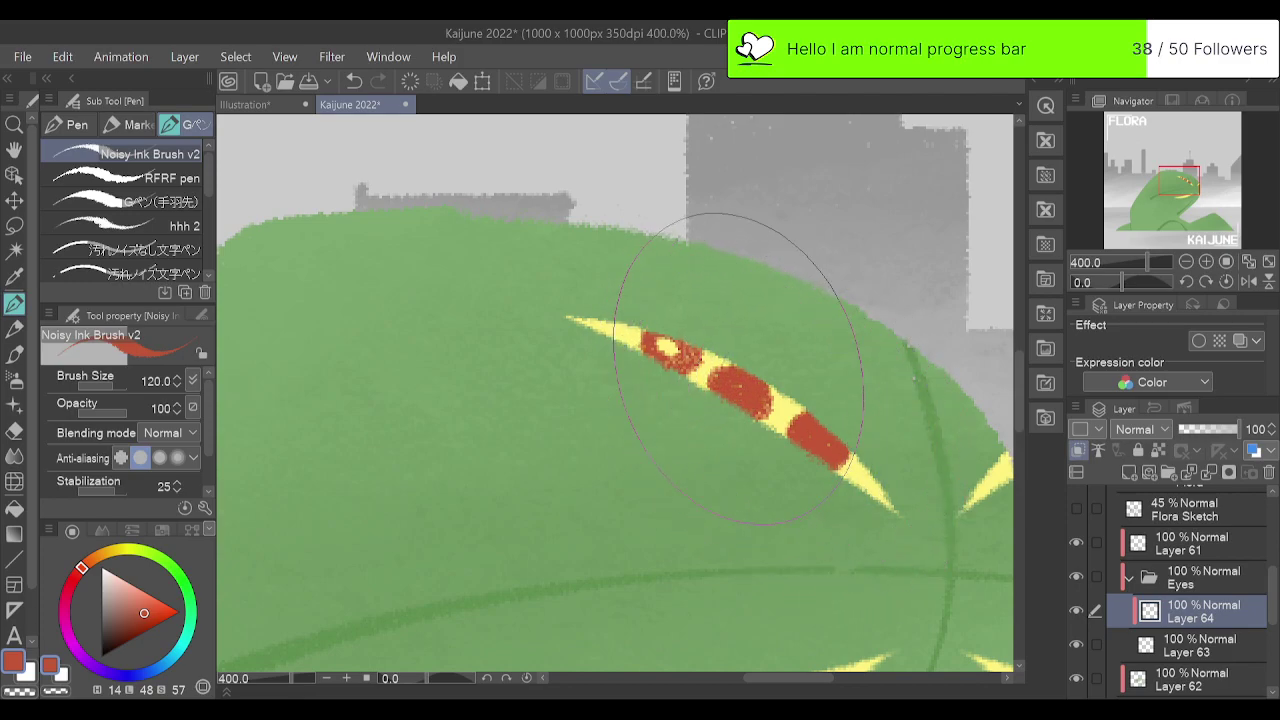
click(668, 350)
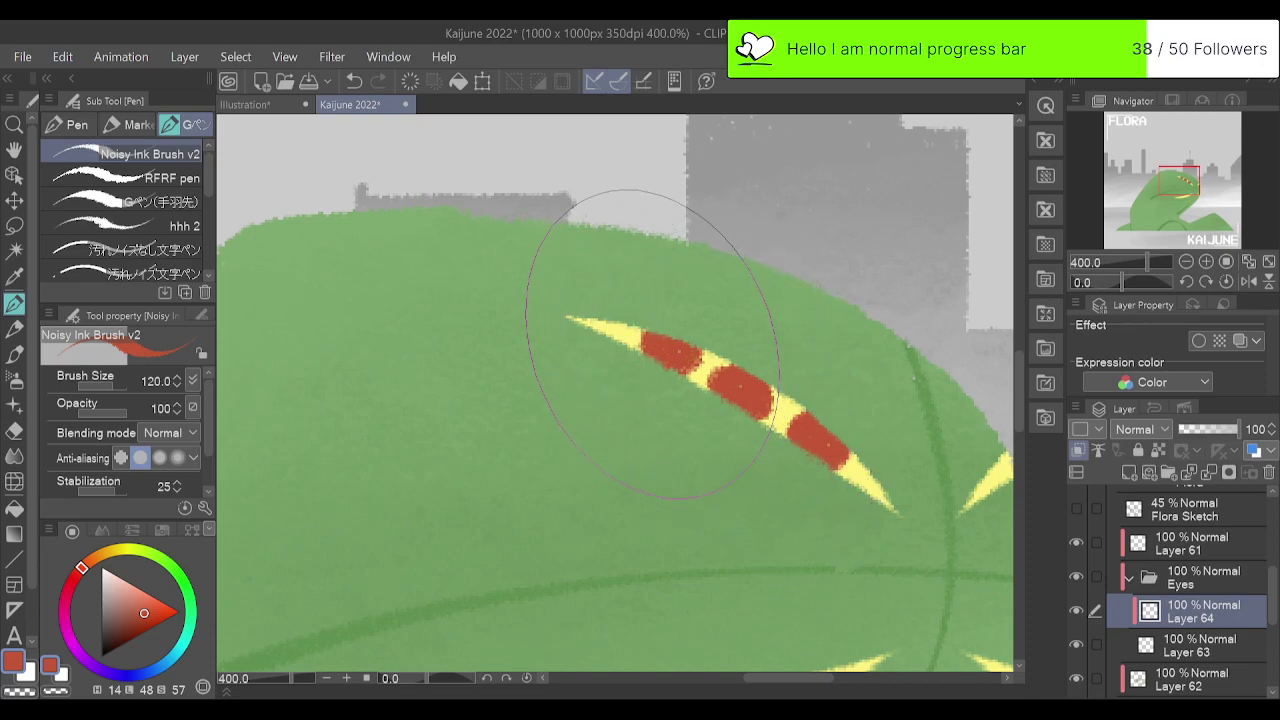
Paint one red pupil inside the small upper eye at the head's far edge.
drag(1191, 189, 1200, 192)
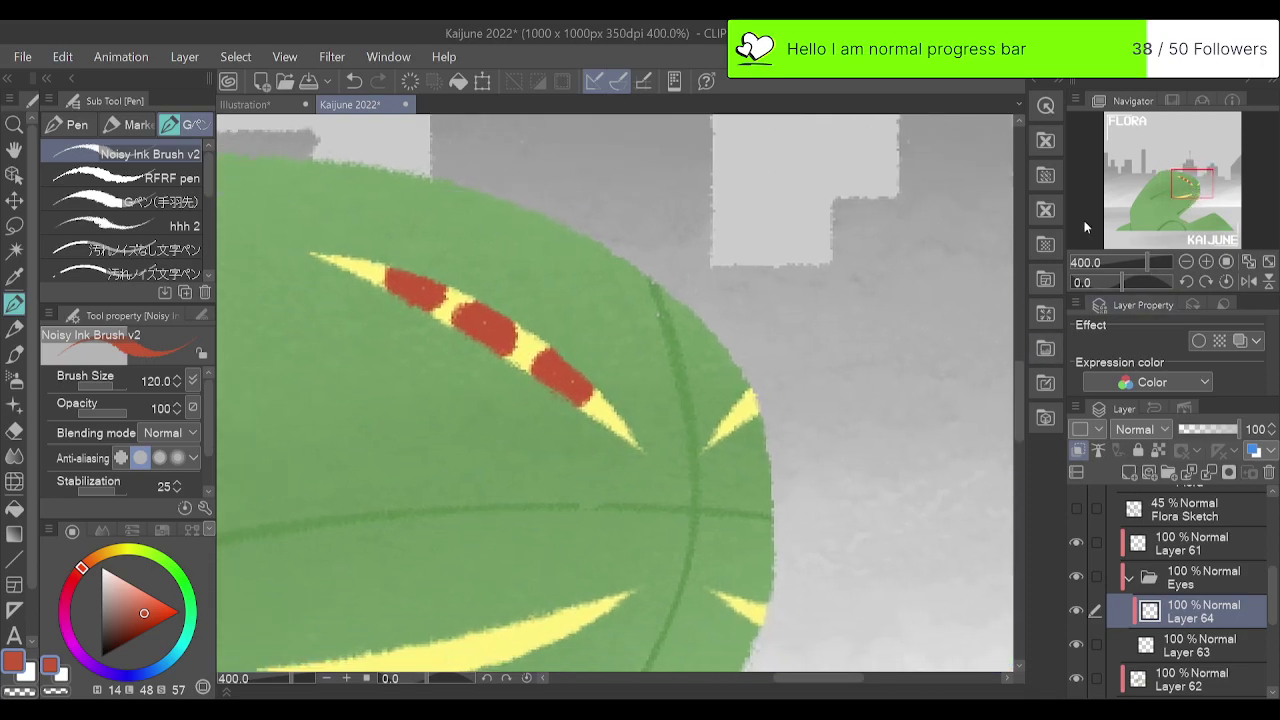
click(740, 413)
click(752, 409)
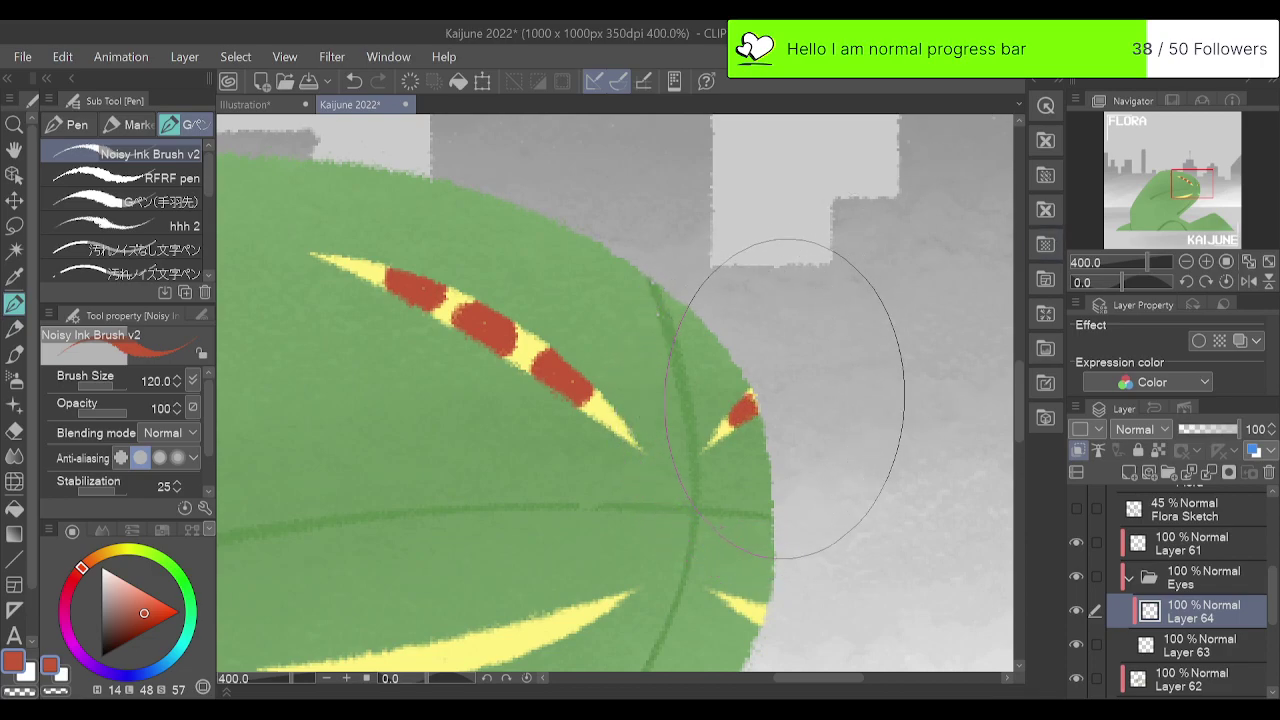
Paint three red pupils along the lower large eye and one inside the small lower eye on Layer 64.
click(1187, 262)
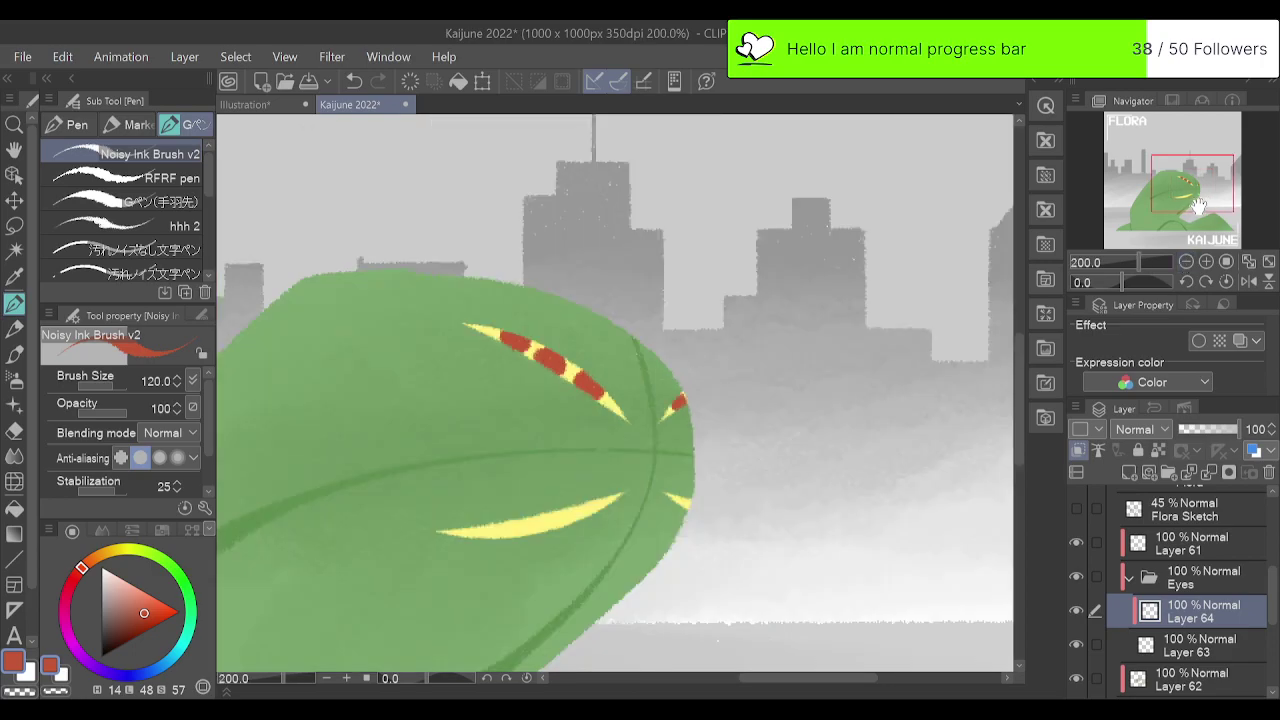
click(1191, 188)
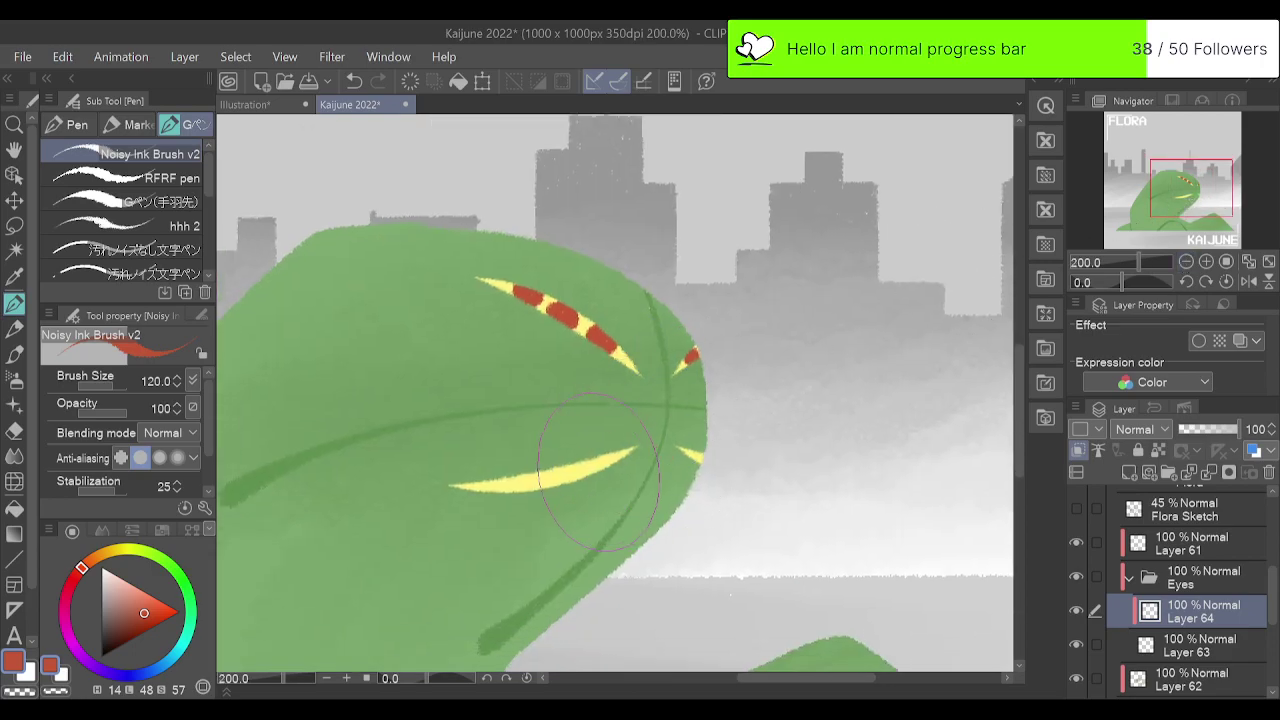
click(601, 463)
key(ctrl+z)
click(603, 463)
click(557, 475)
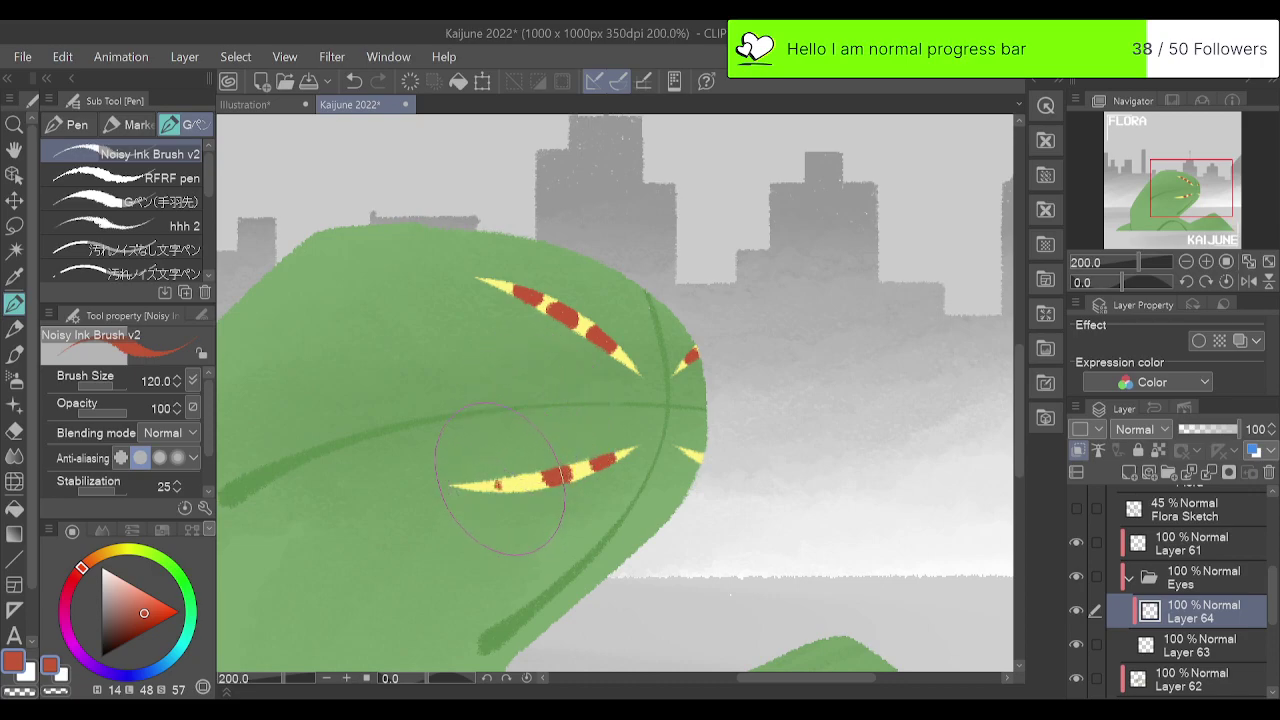
click(507, 484)
click(700, 452)
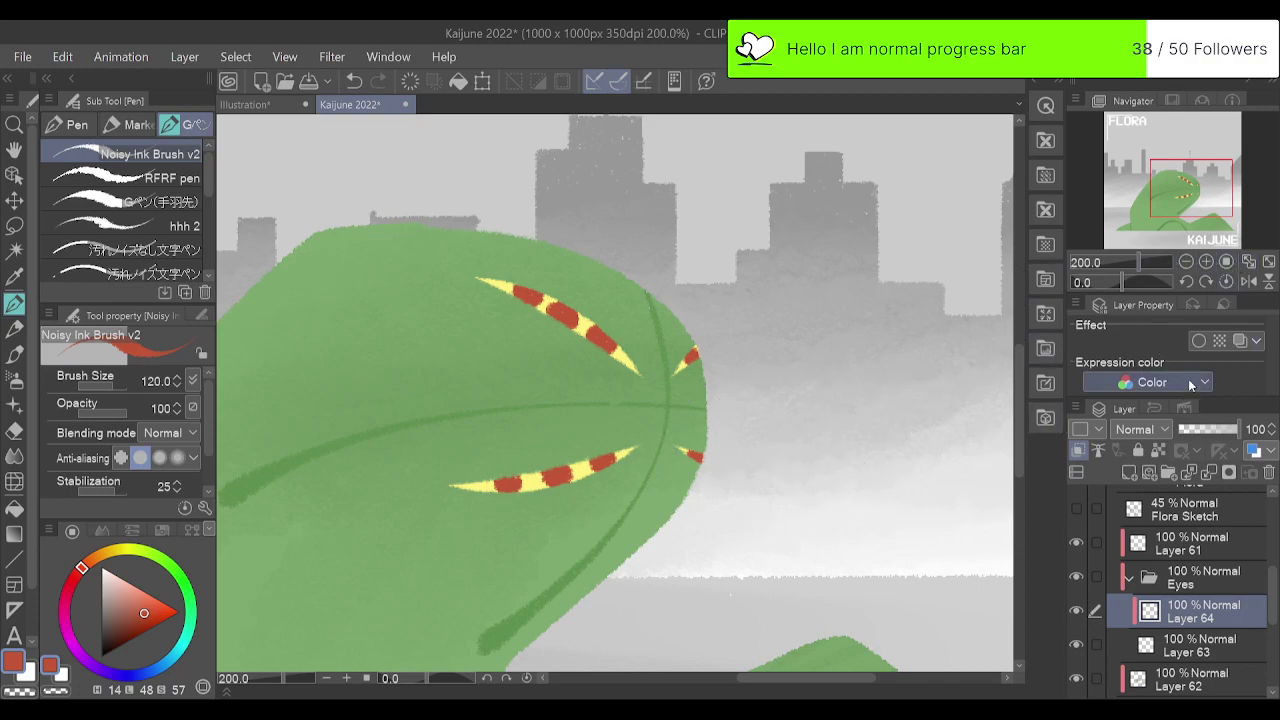
On a new layer clipped above Layer 64, paint white highlight dots in the centers of the red pupils with Noisy Ink Brush v2.
click(1150, 473)
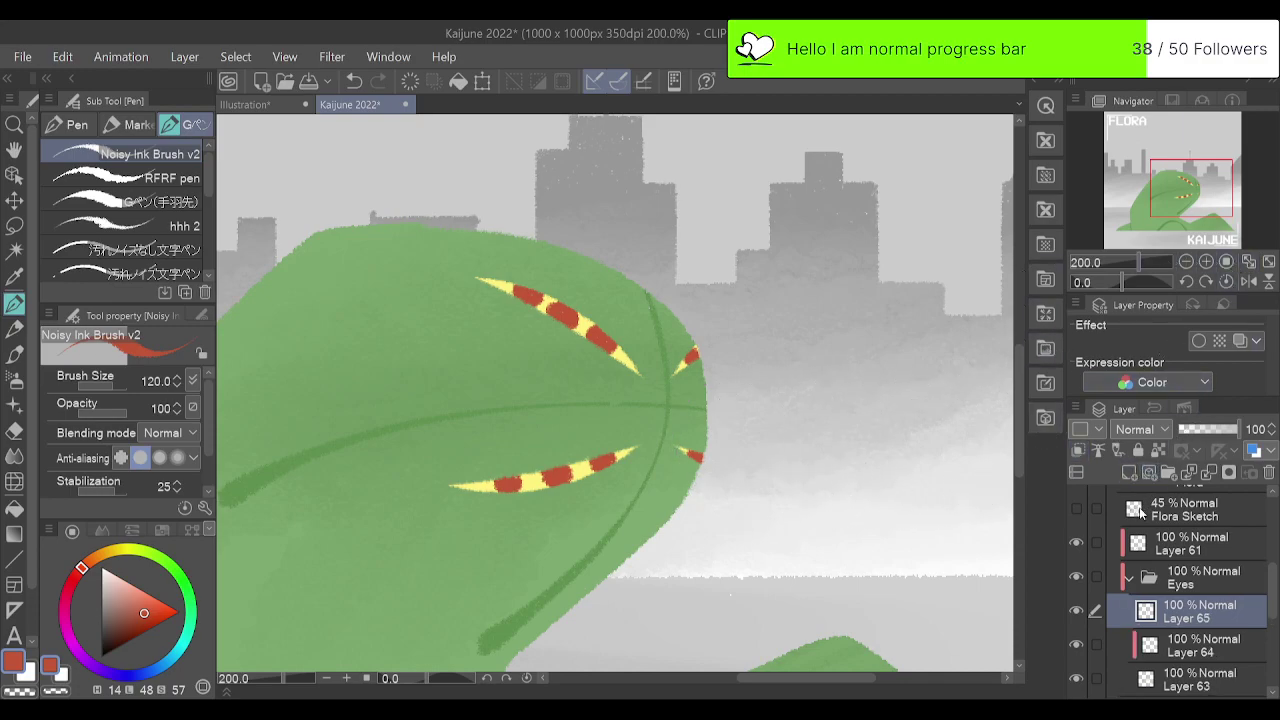
click(1080, 450)
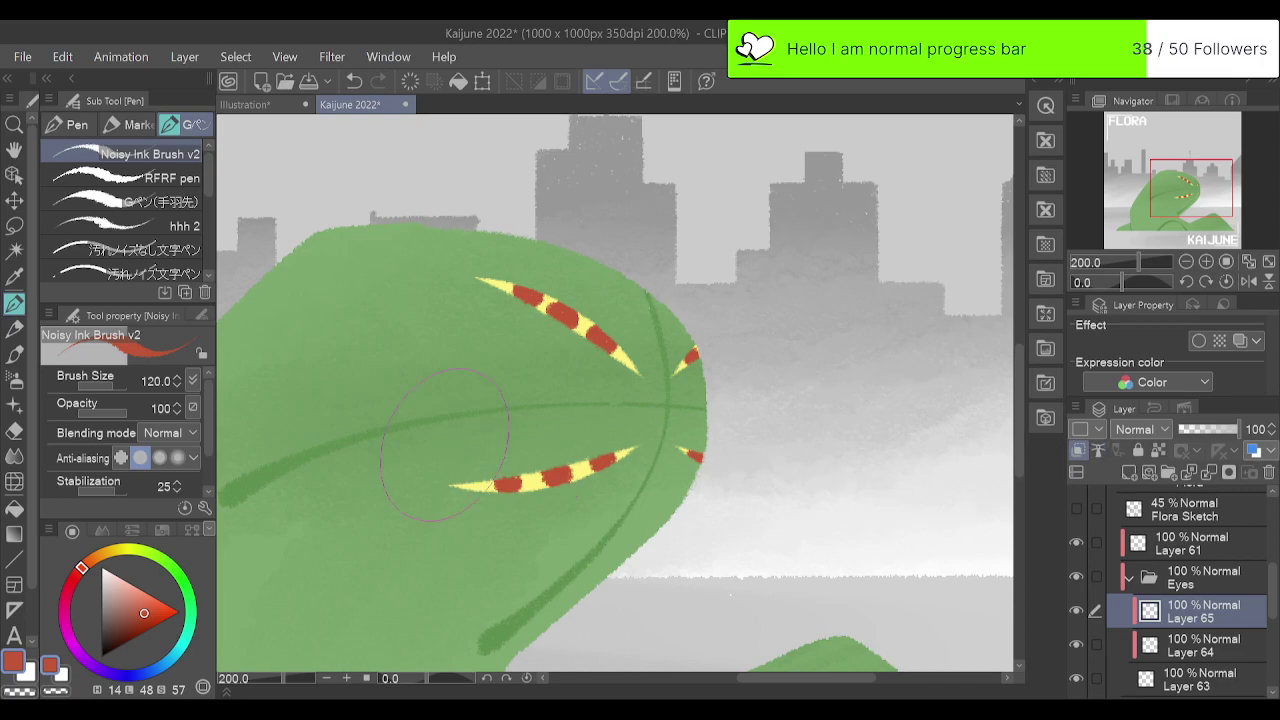
key(x)
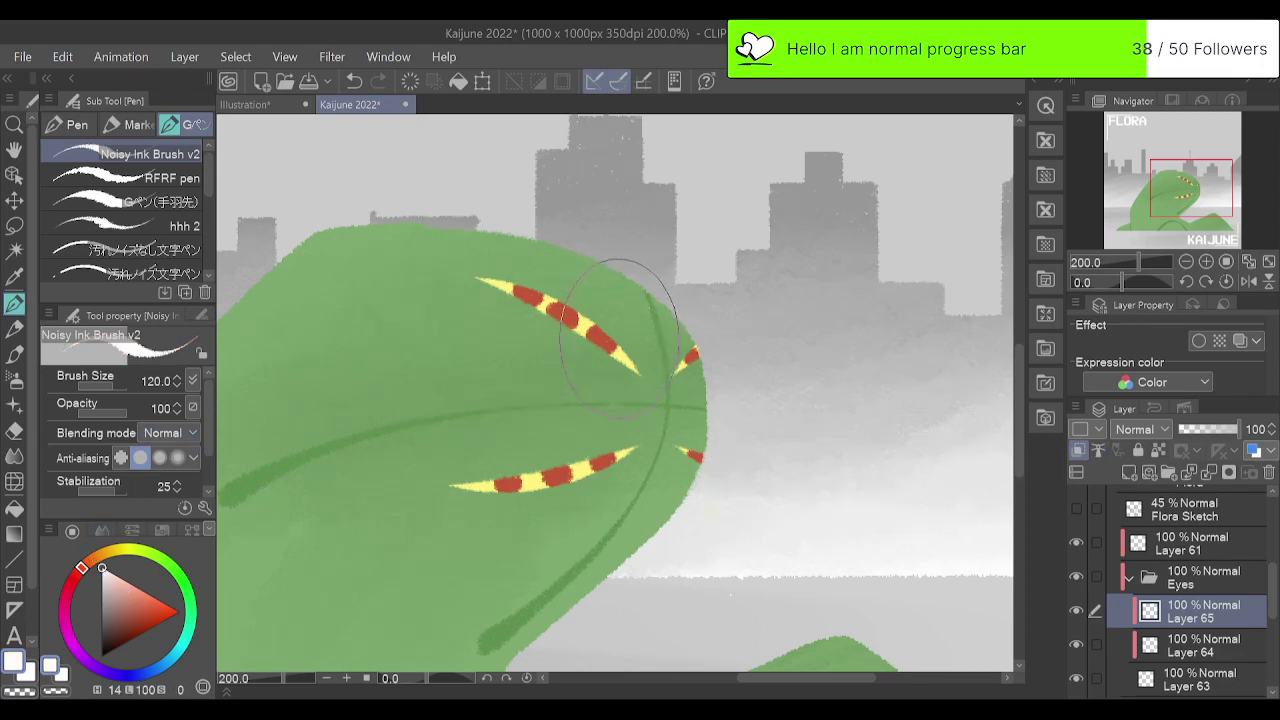
click(603, 340)
click(563, 316)
click(527, 296)
click(606, 461)
click(558, 477)
click(508, 484)
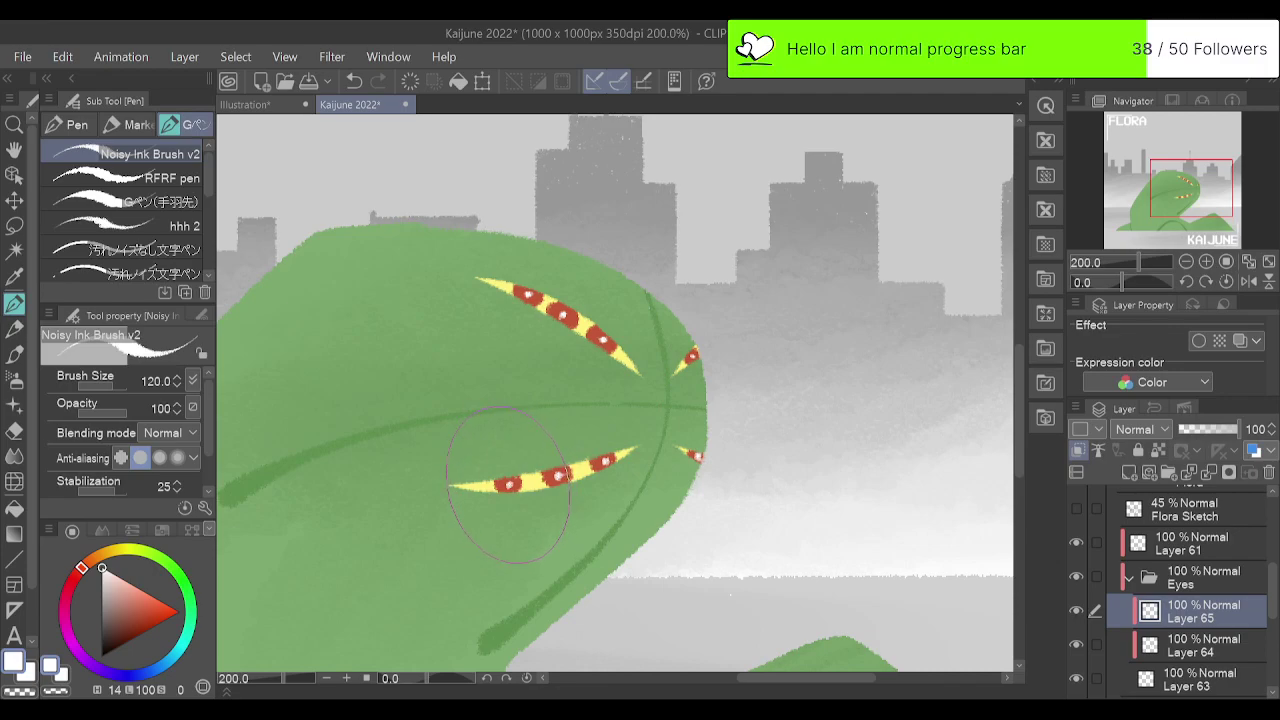
Shift the pupils on Layer 64 to a brighter, more saturated red with a color correction.
click(1247, 263)
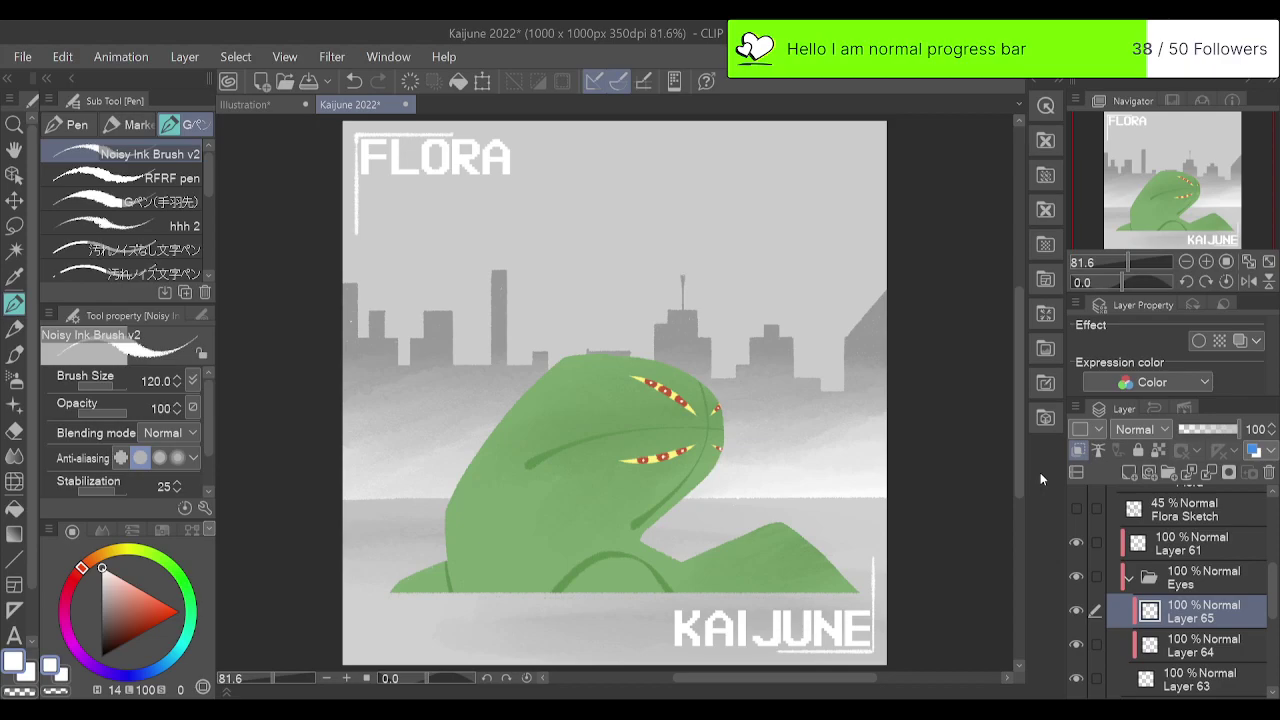
click(1166, 650)
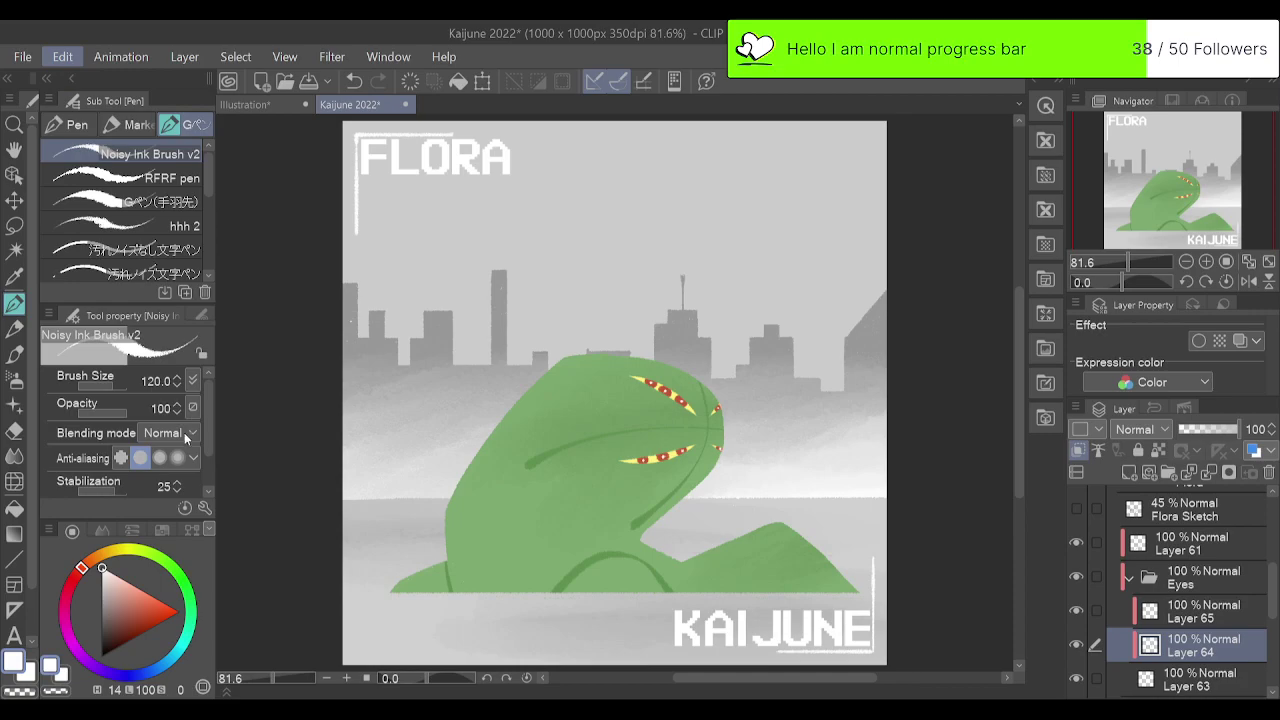
click(451, 476)
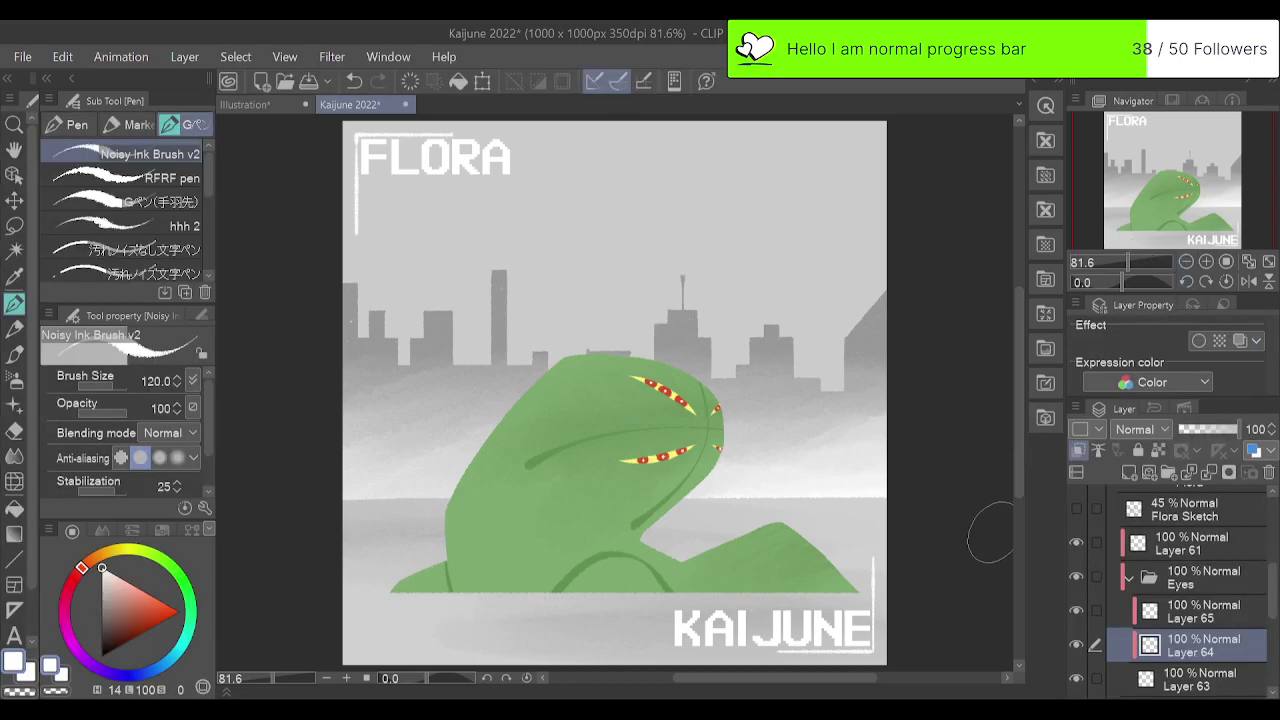
On Layer 65, extend the white pupil highlights into small cross-shaped glints.
click(1206, 261)
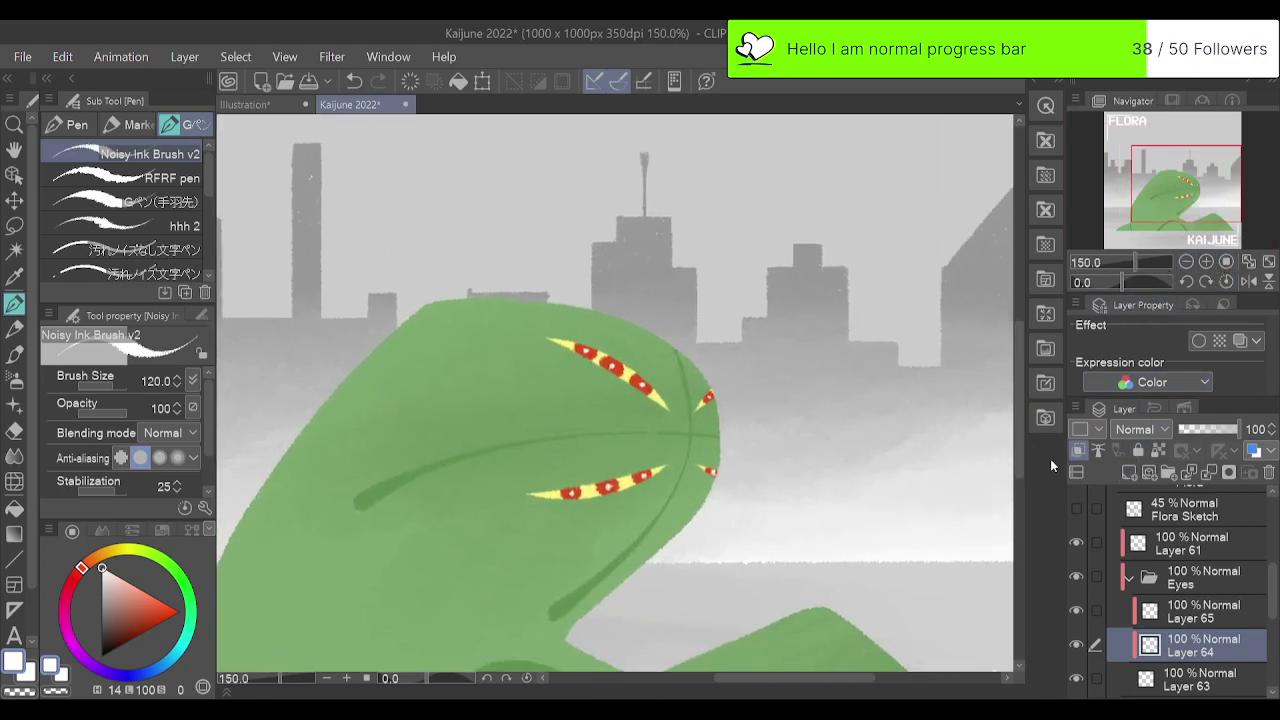
click(1206, 261)
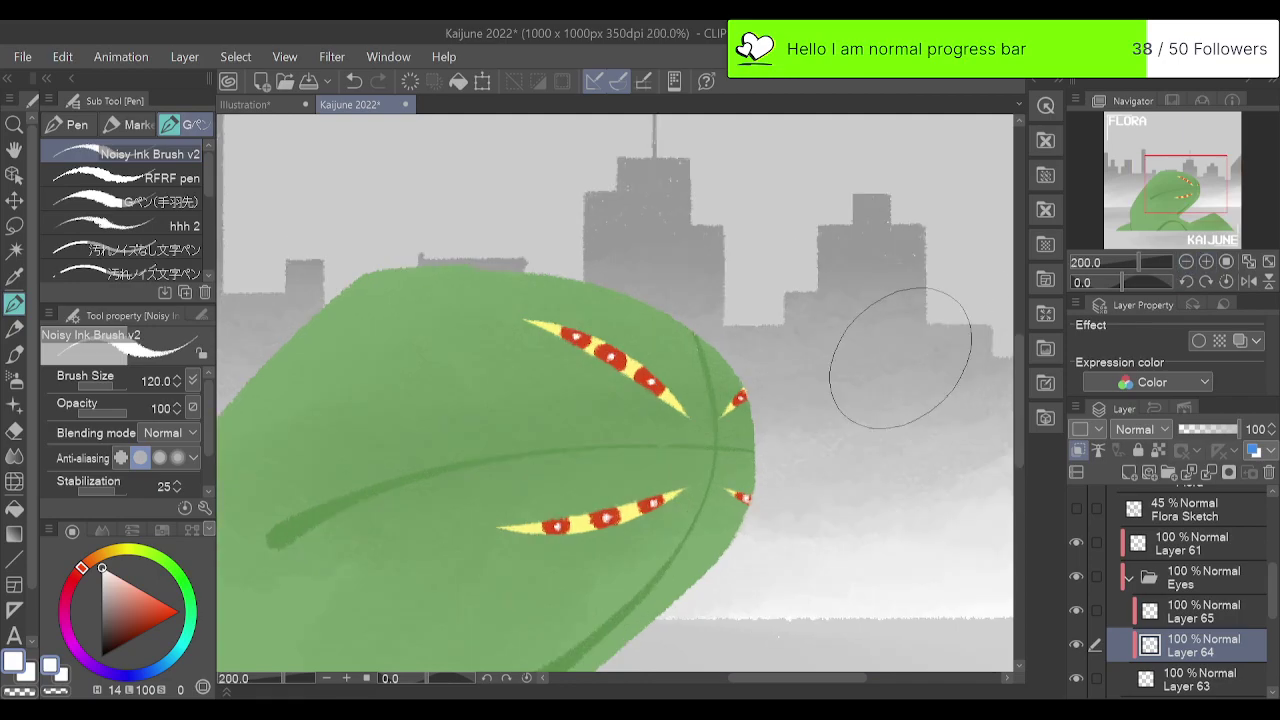
click(1203, 611)
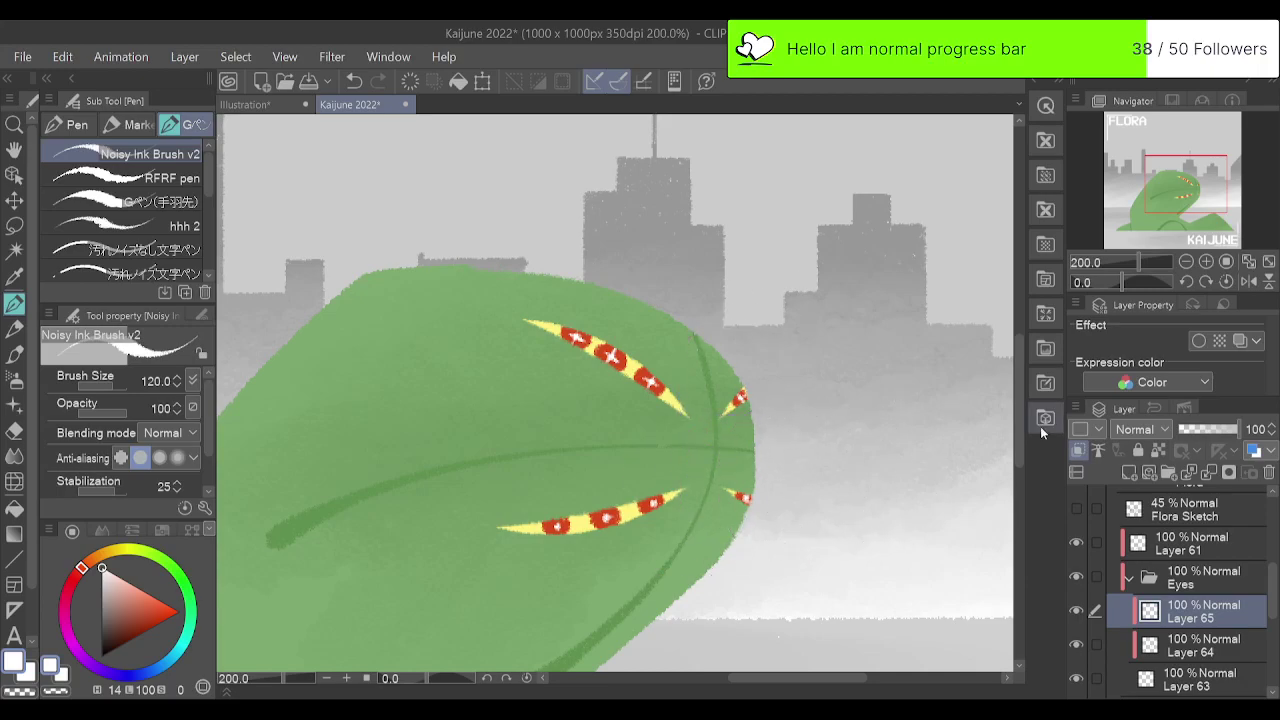
click(1226, 262)
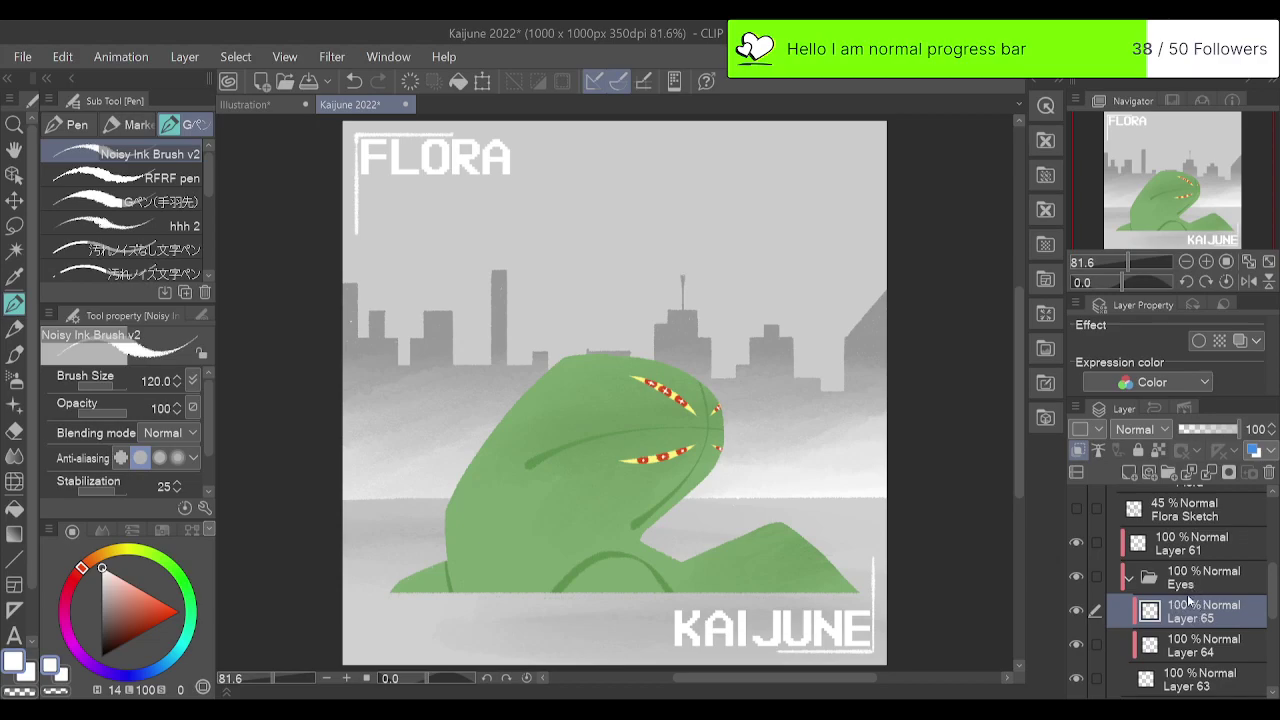
Sample the dark green (hue 105, luminosity 44, saturation 29) from the head line, and discard the trial layer added above Layer 65.
click(1130, 472)
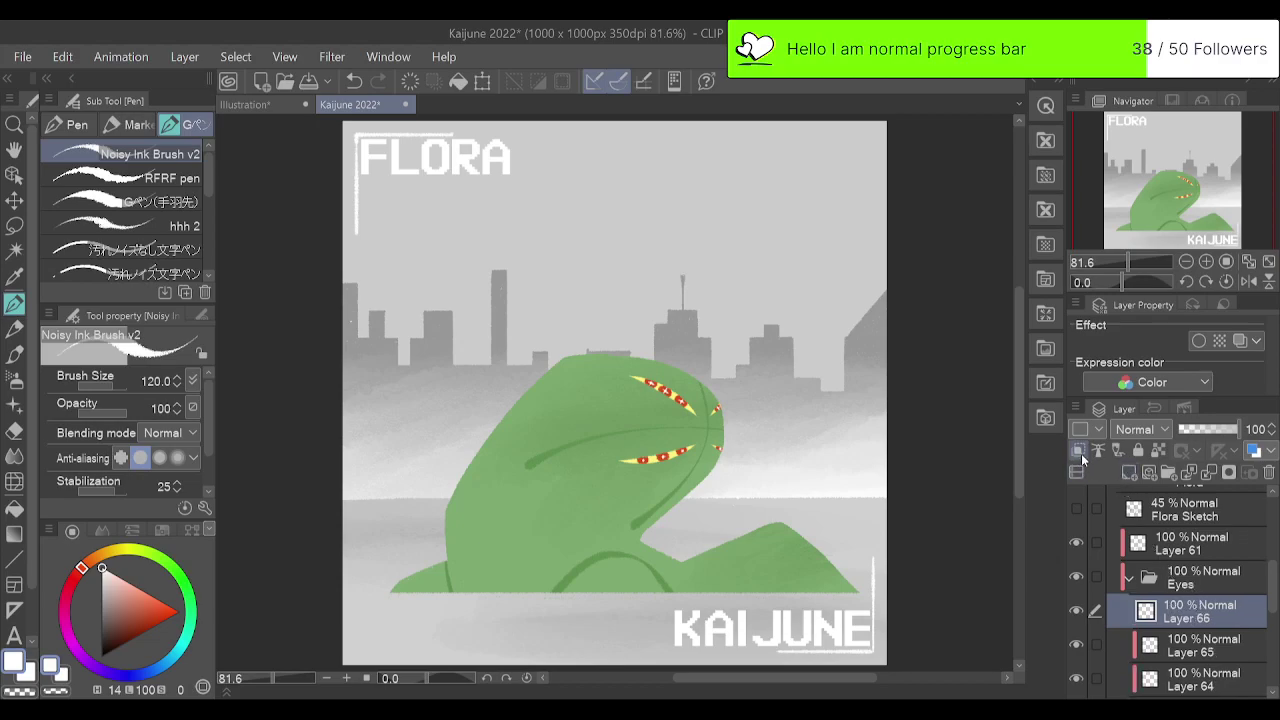
alt+click(530, 452)
alt+click(540, 456)
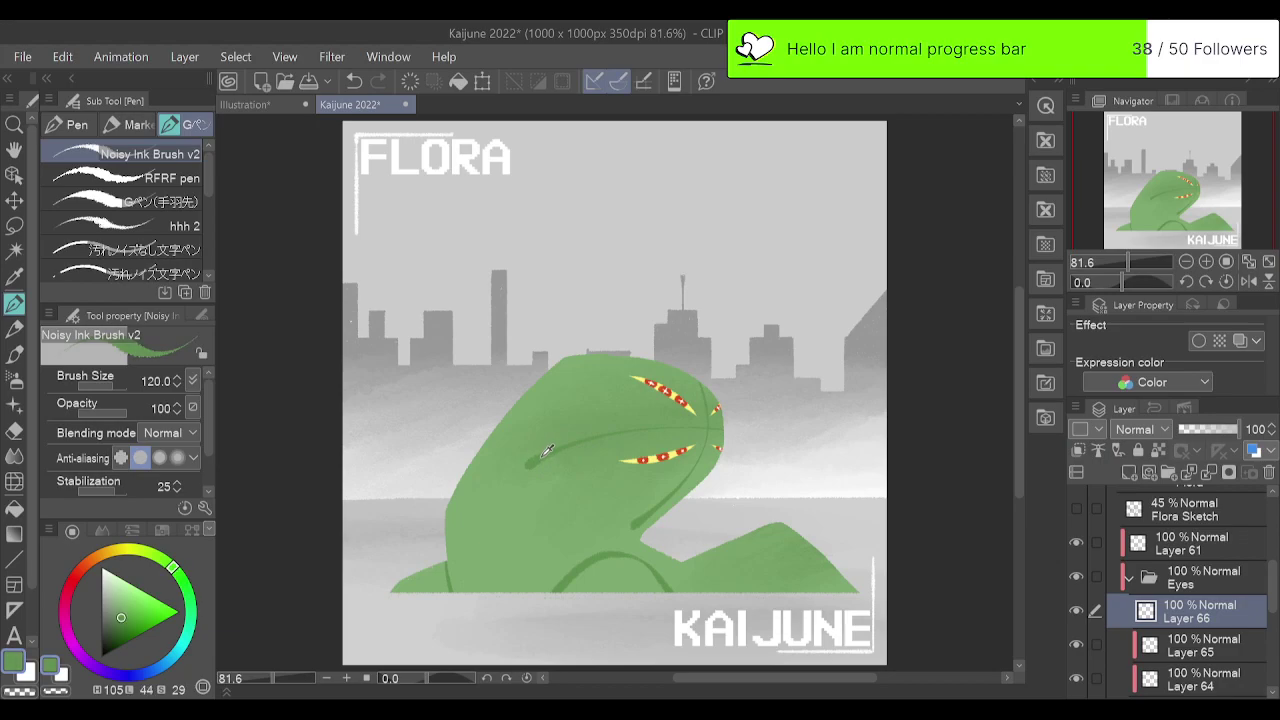
click(1206, 261)
click(1206, 261)
drag(1181, 180, 1185, 179)
drag(702, 460, 645, 410)
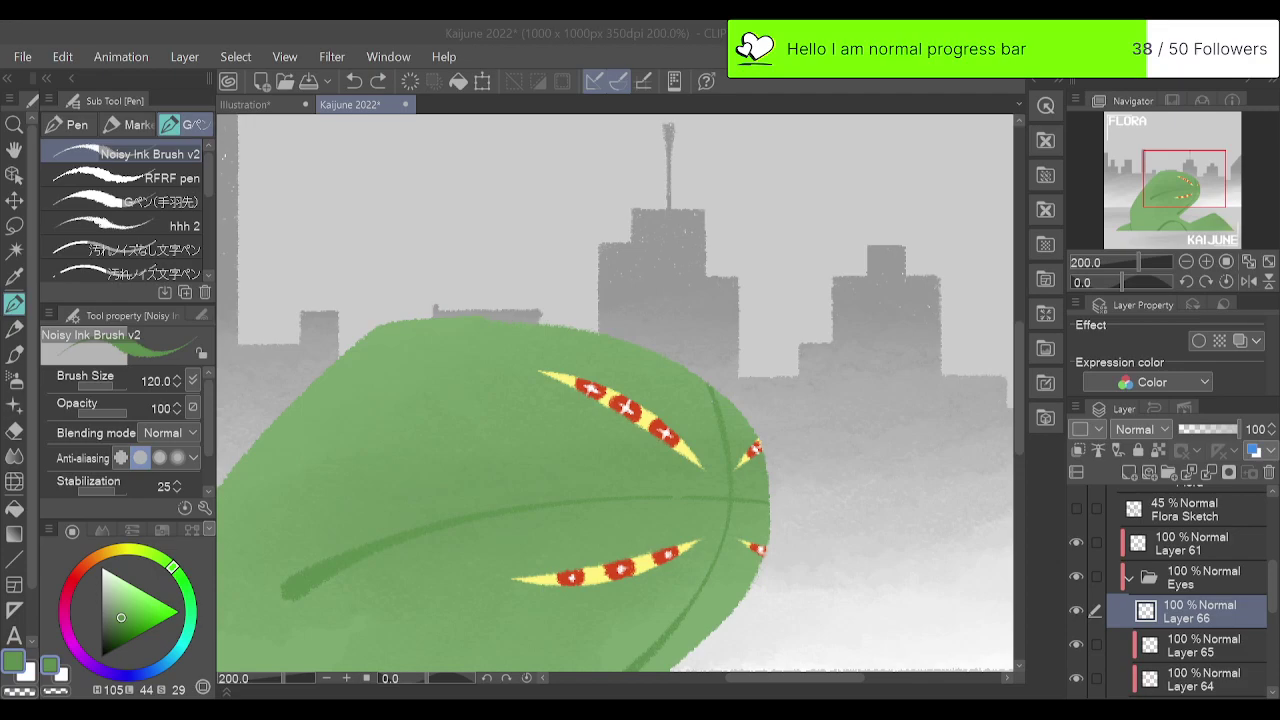
click(1268, 472)
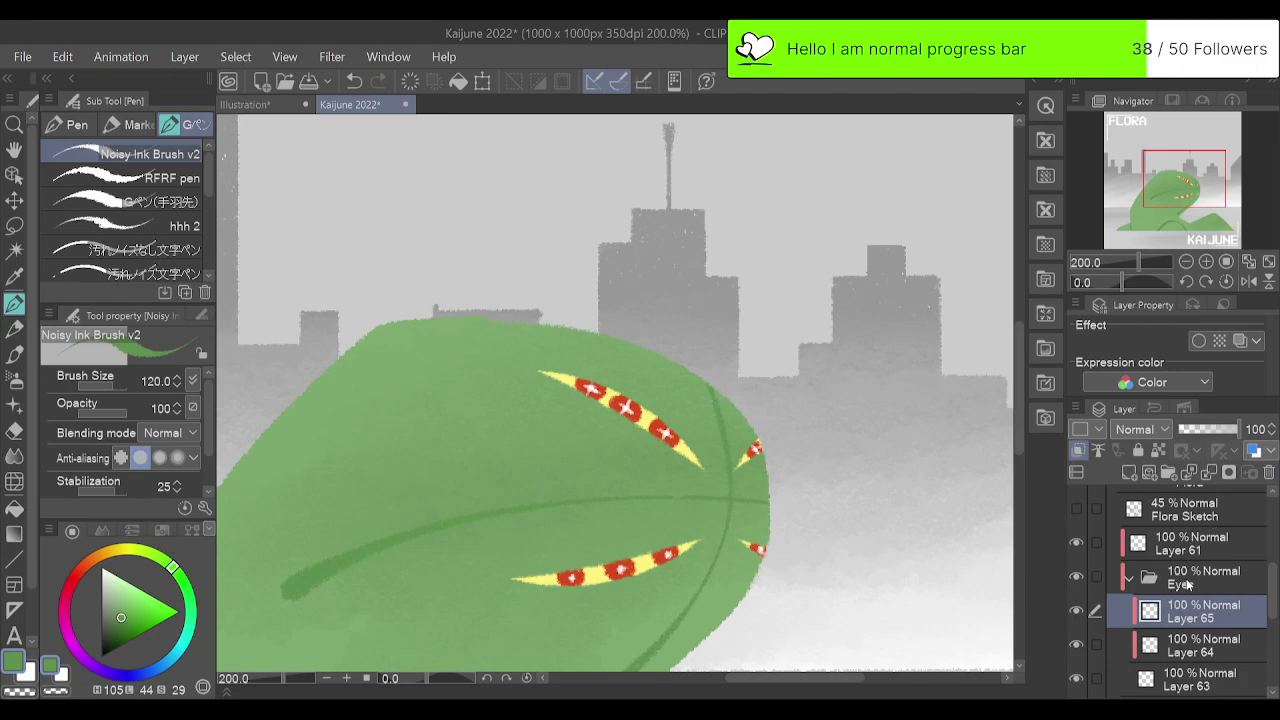
Move the Eyes folder above Layer 61, collapse it, and check Layer 61 by toggling its visibility.
drag(1187, 585, 1198, 541)
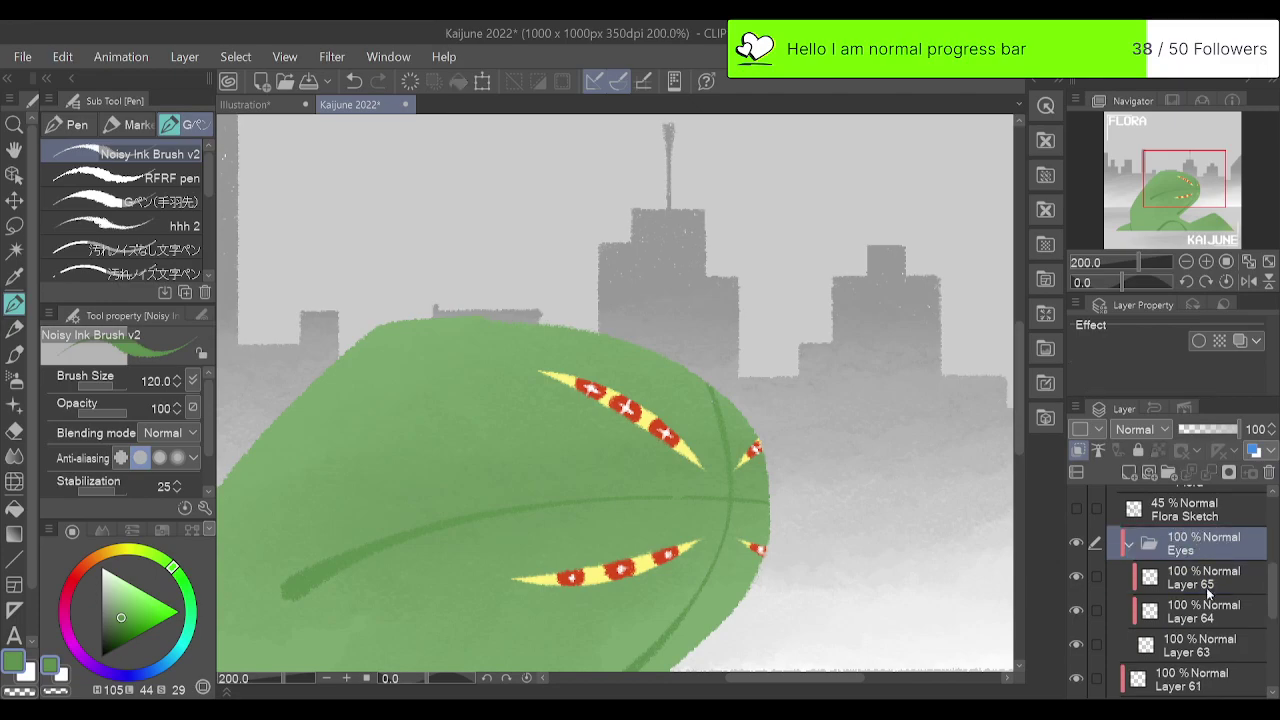
click(1213, 585)
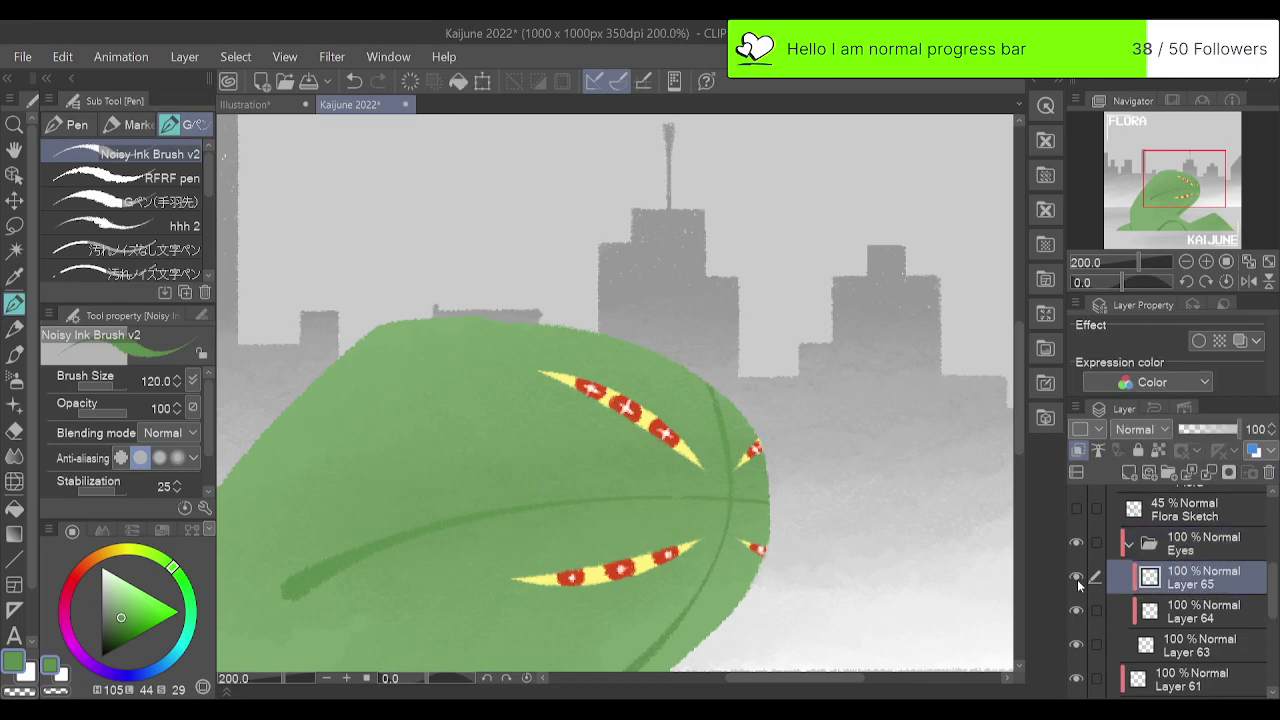
click(1130, 544)
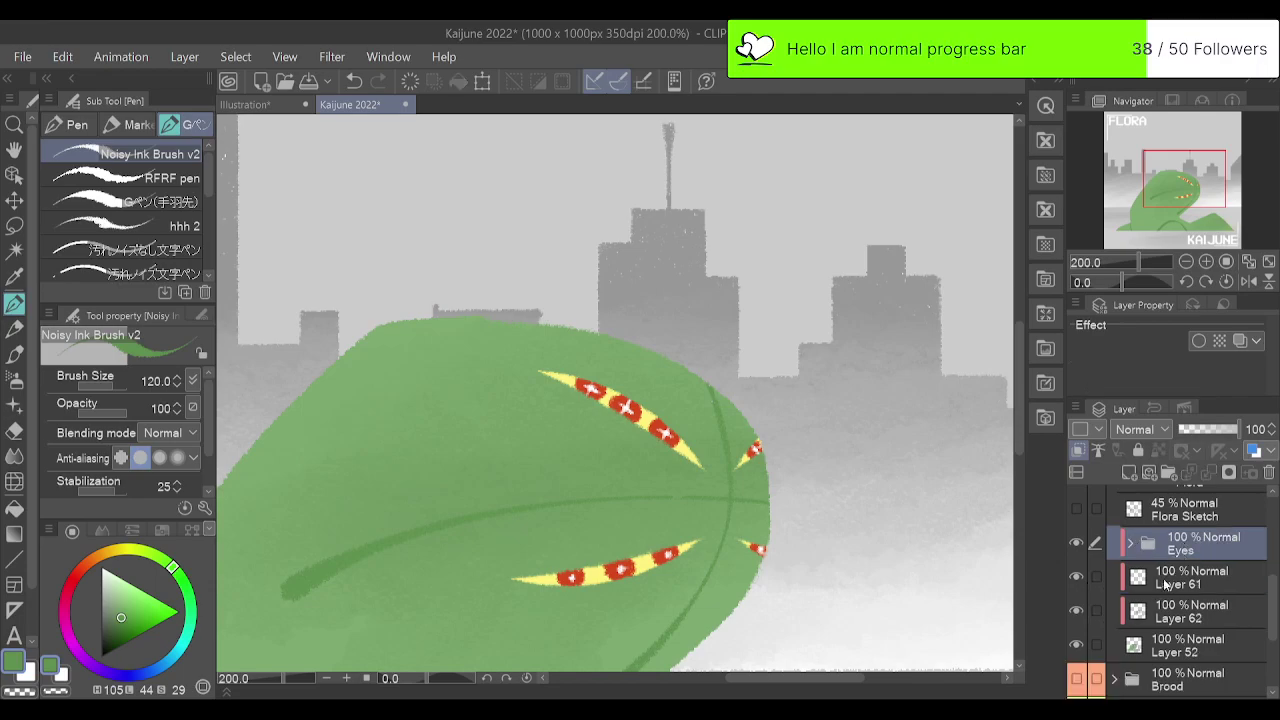
click(1077, 577)
click(1077, 577)
On Layer 61, paint a tapered dark green line along the underside of the upper large eye, extending past its rear corner.
click(1168, 586)
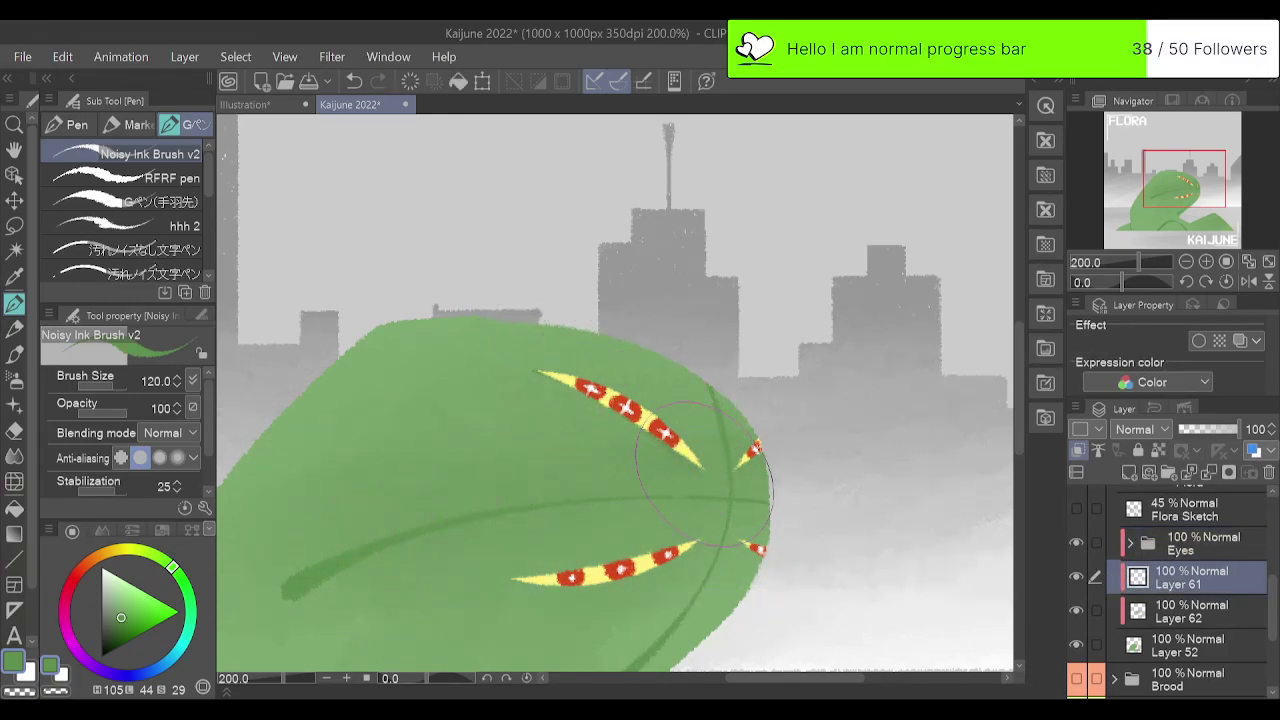
drag(537, 374, 620, 419)
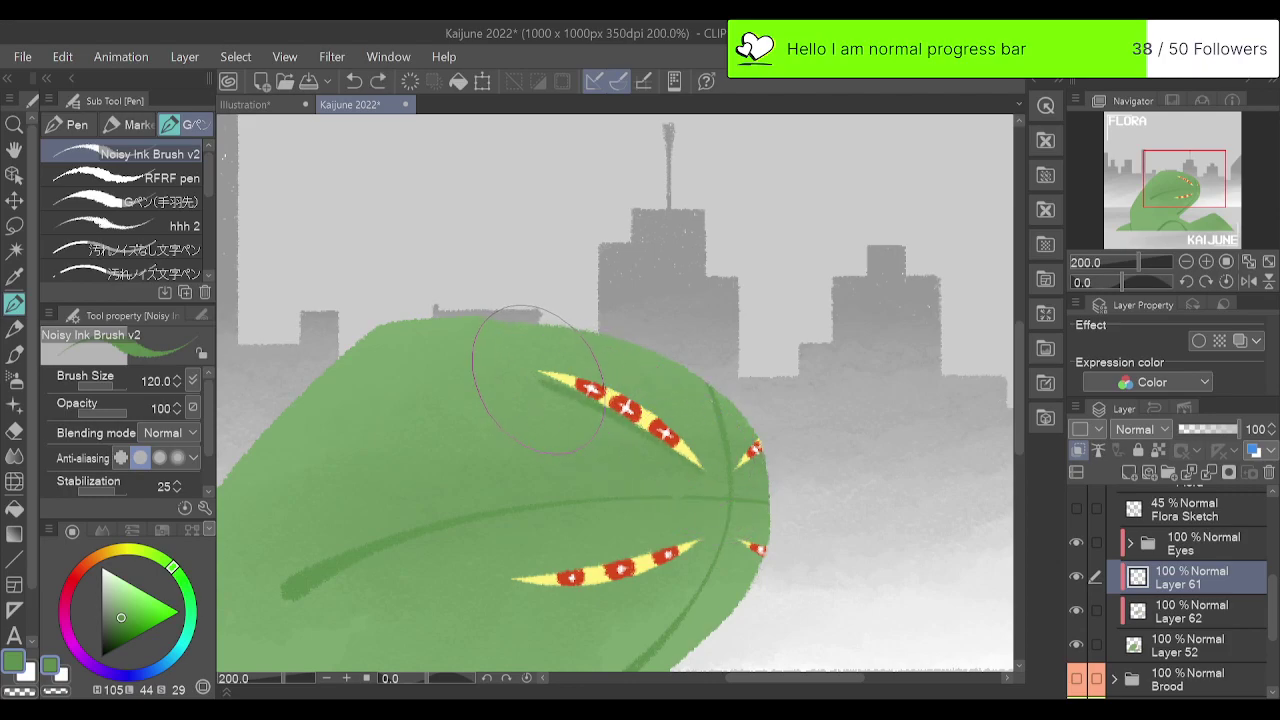
key(ctrl+z)
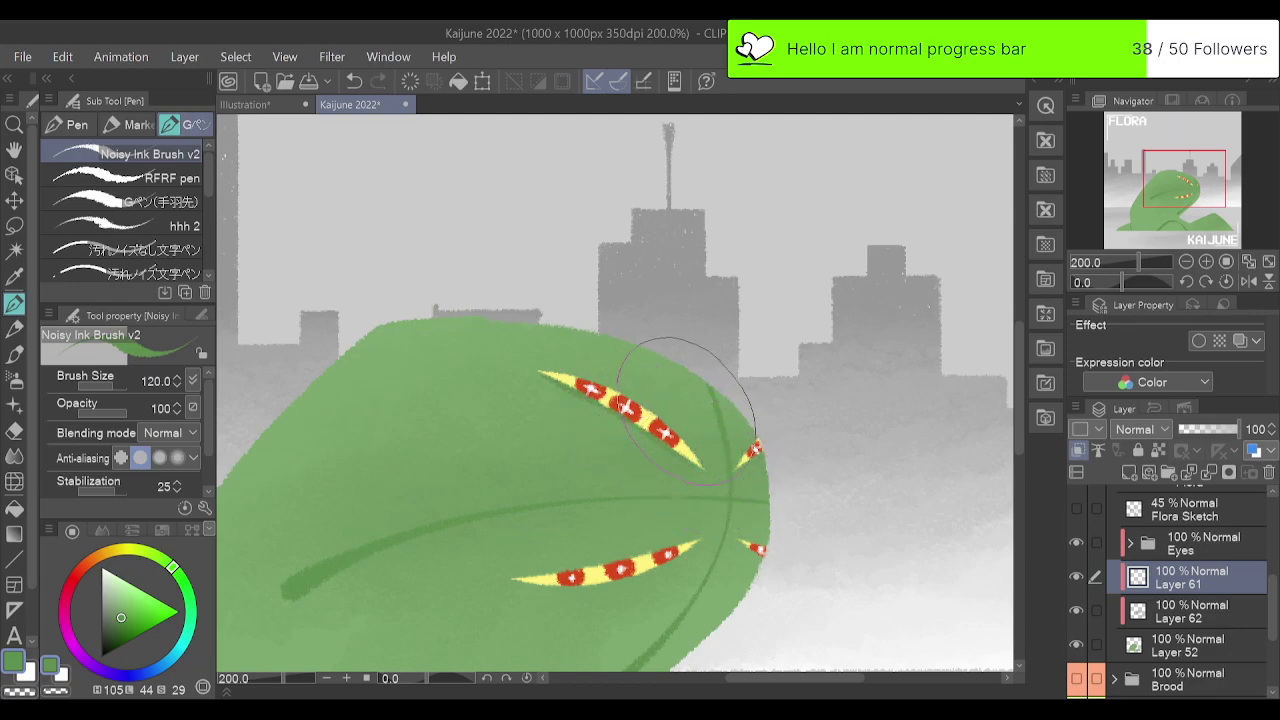
drag(517, 368, 655, 440)
key(ctrl+z)
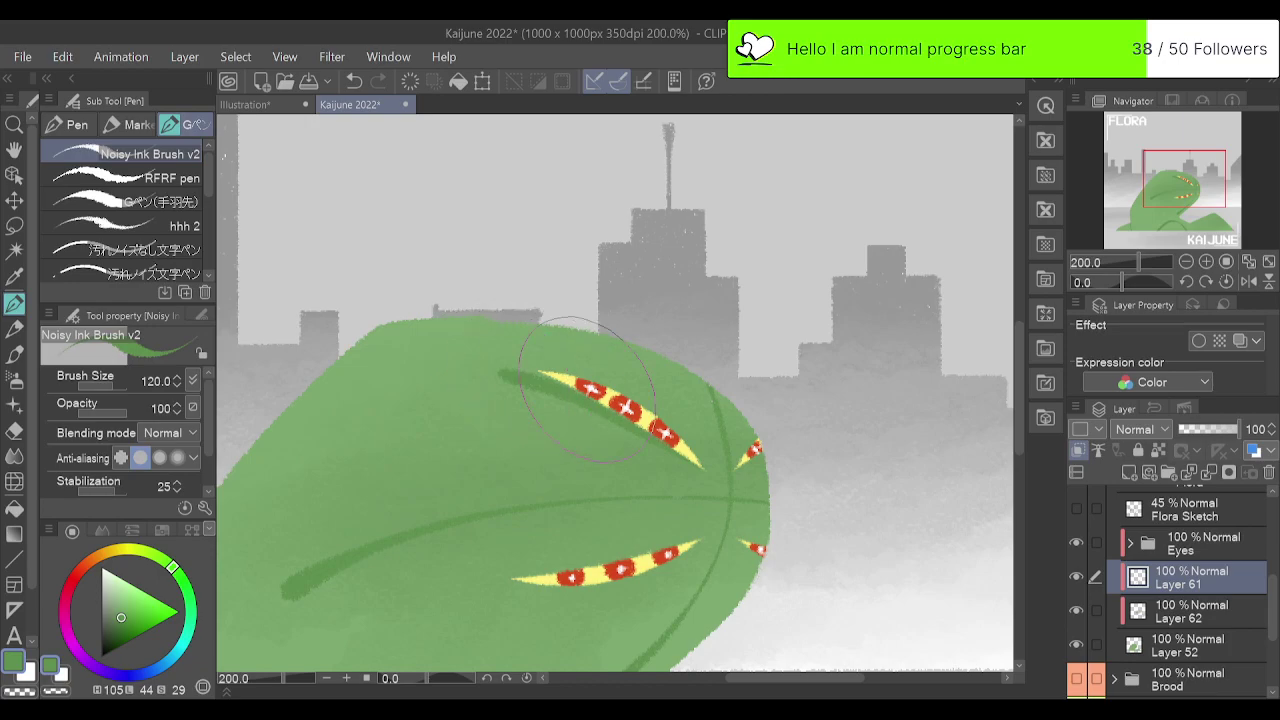
drag(507, 371, 640, 425)
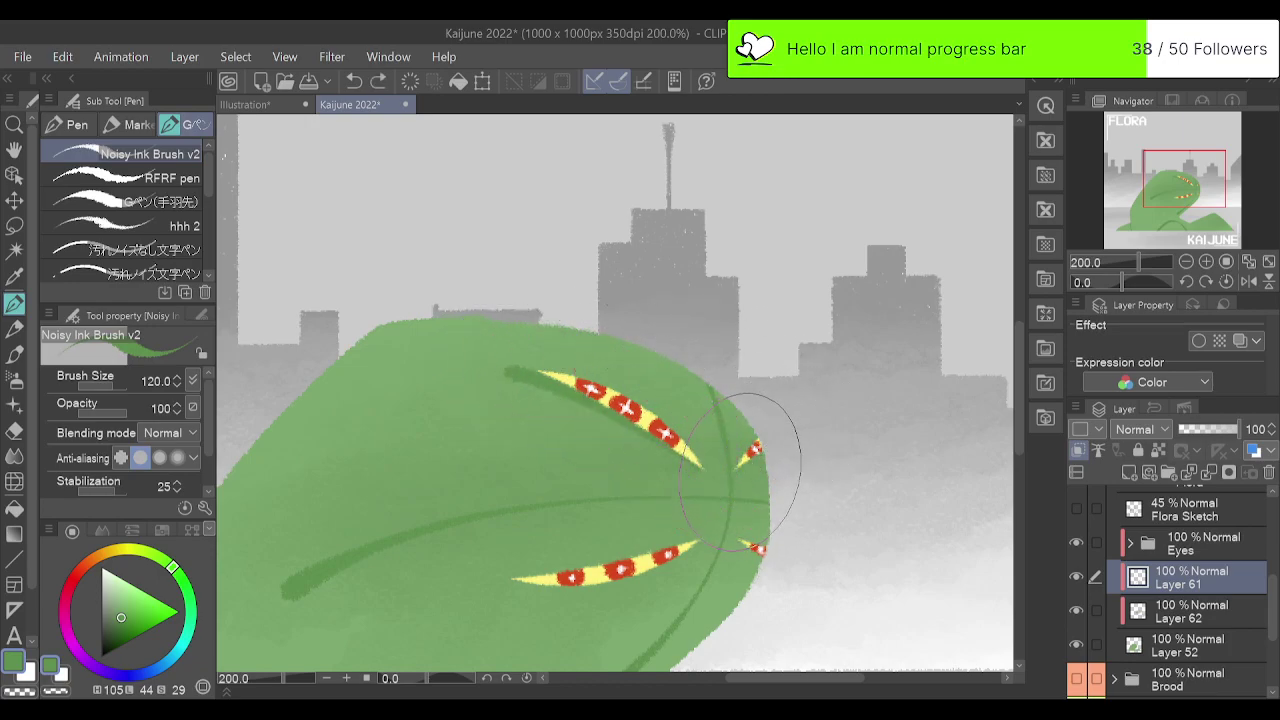
Paint a dark green line along the underside of the lower large eye, with short marks at its rear corner.
drag(1185, 182, 1188, 186)
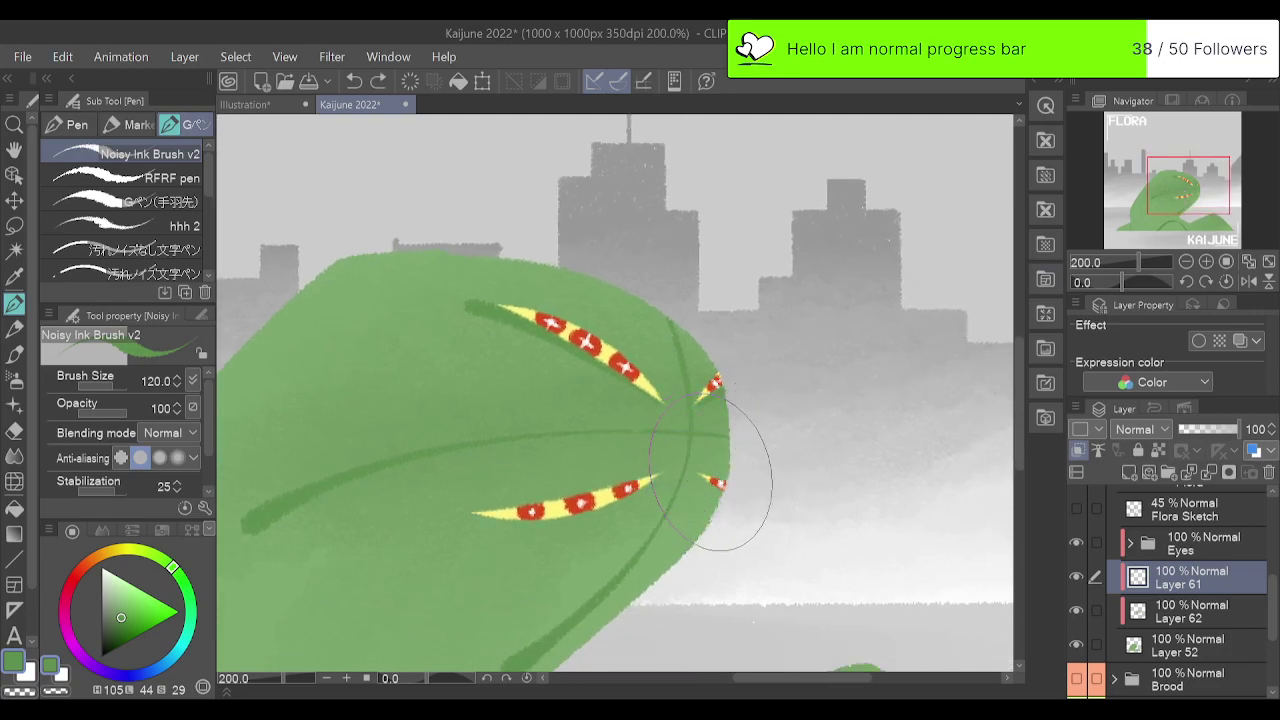
drag(866, 348, 898, 342)
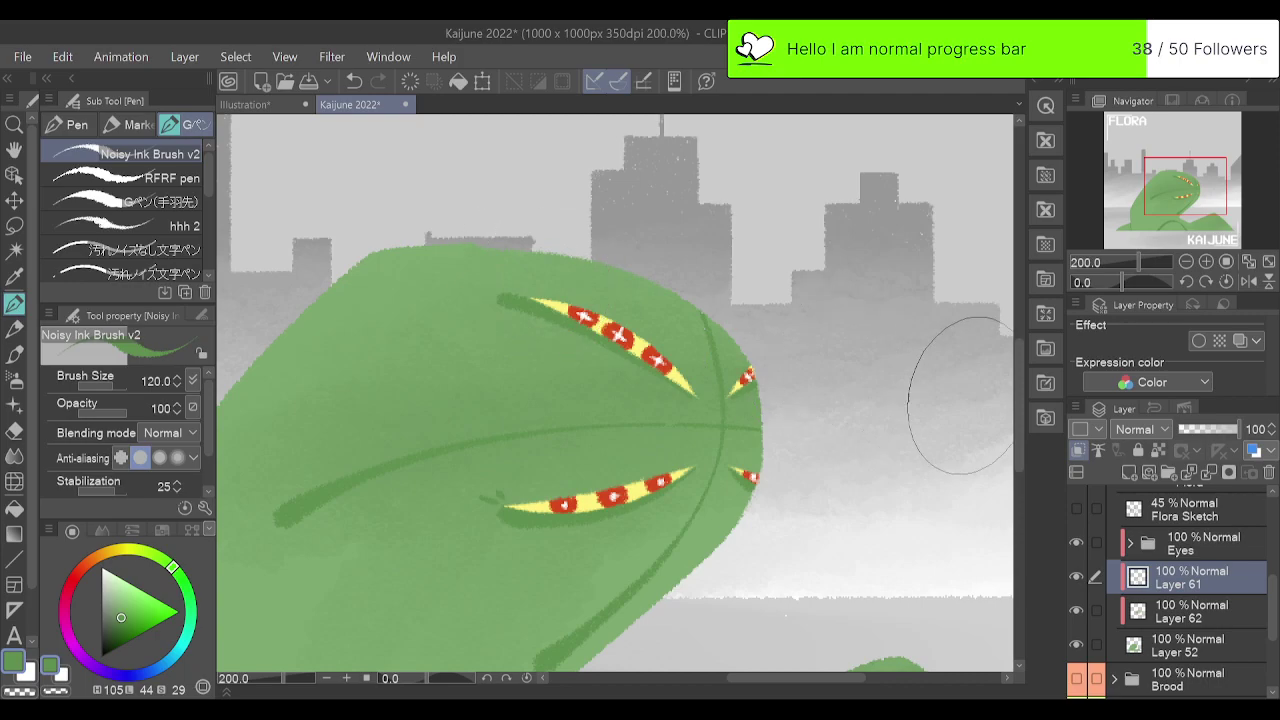
click(1186, 262)
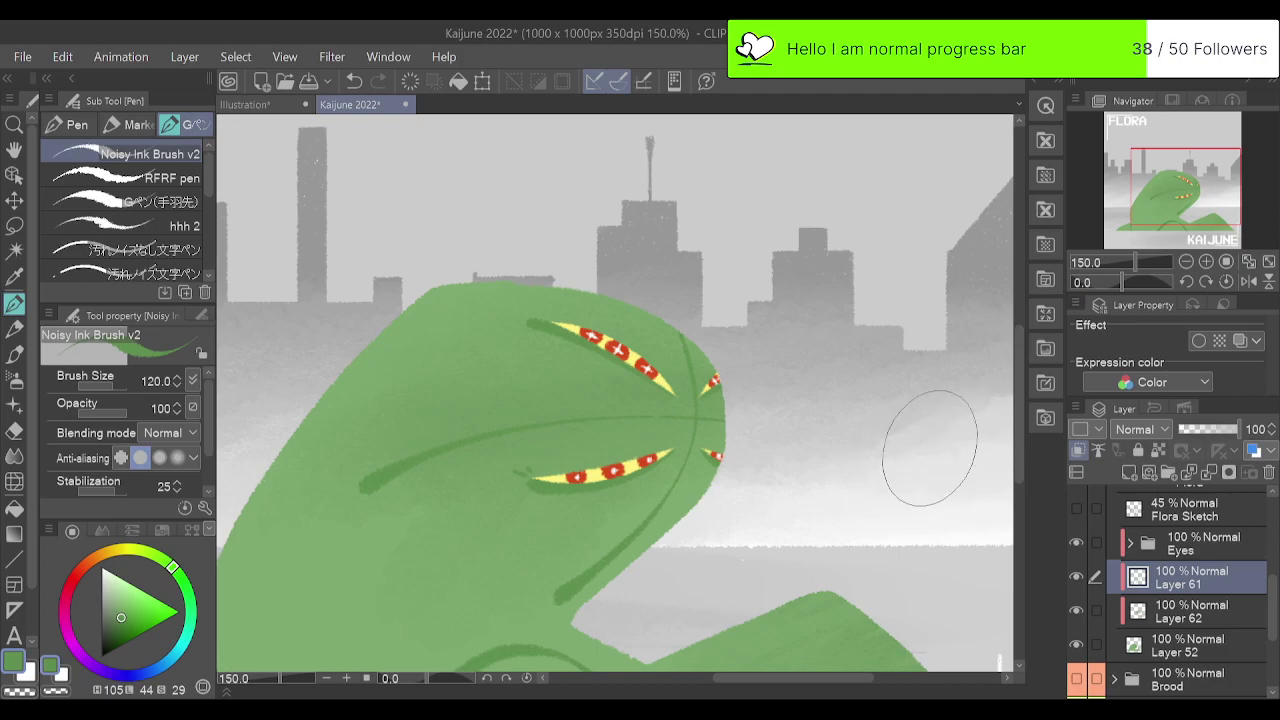
click(1206, 261)
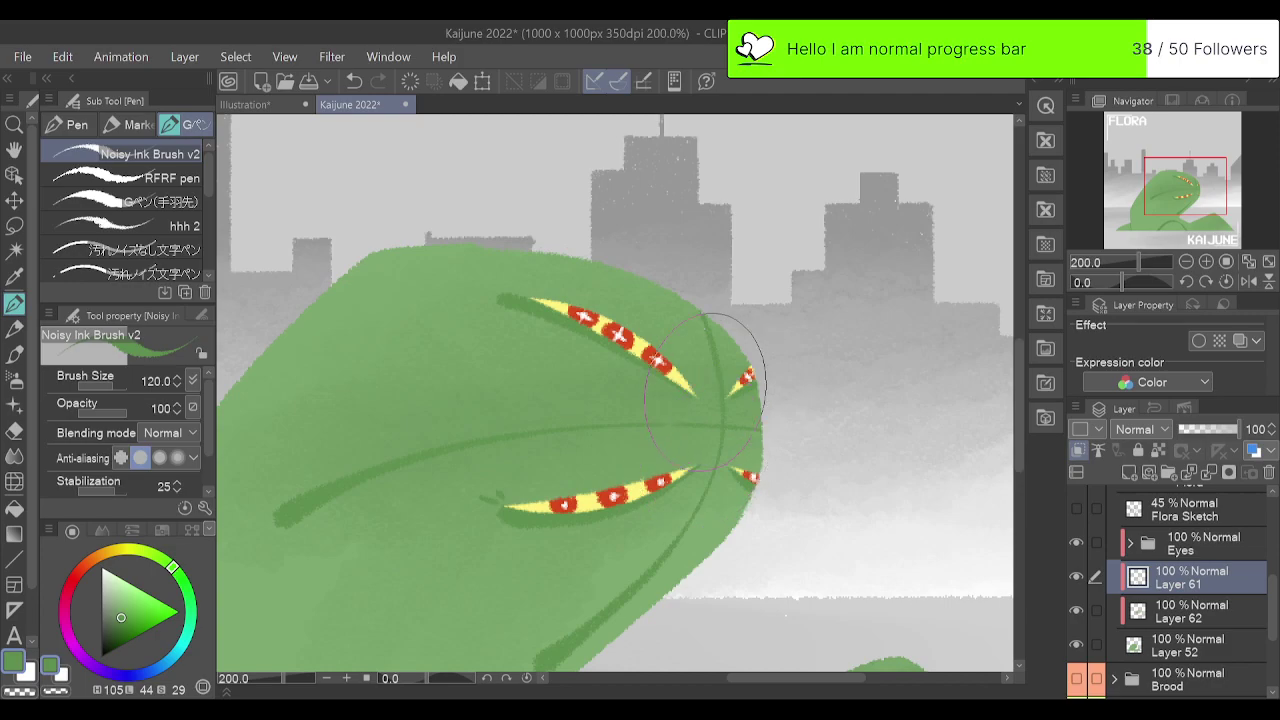
Erase the thick rear end of the upper large eye's dark line with the Hard eraser and repaint short marks around that corner.
key(e)
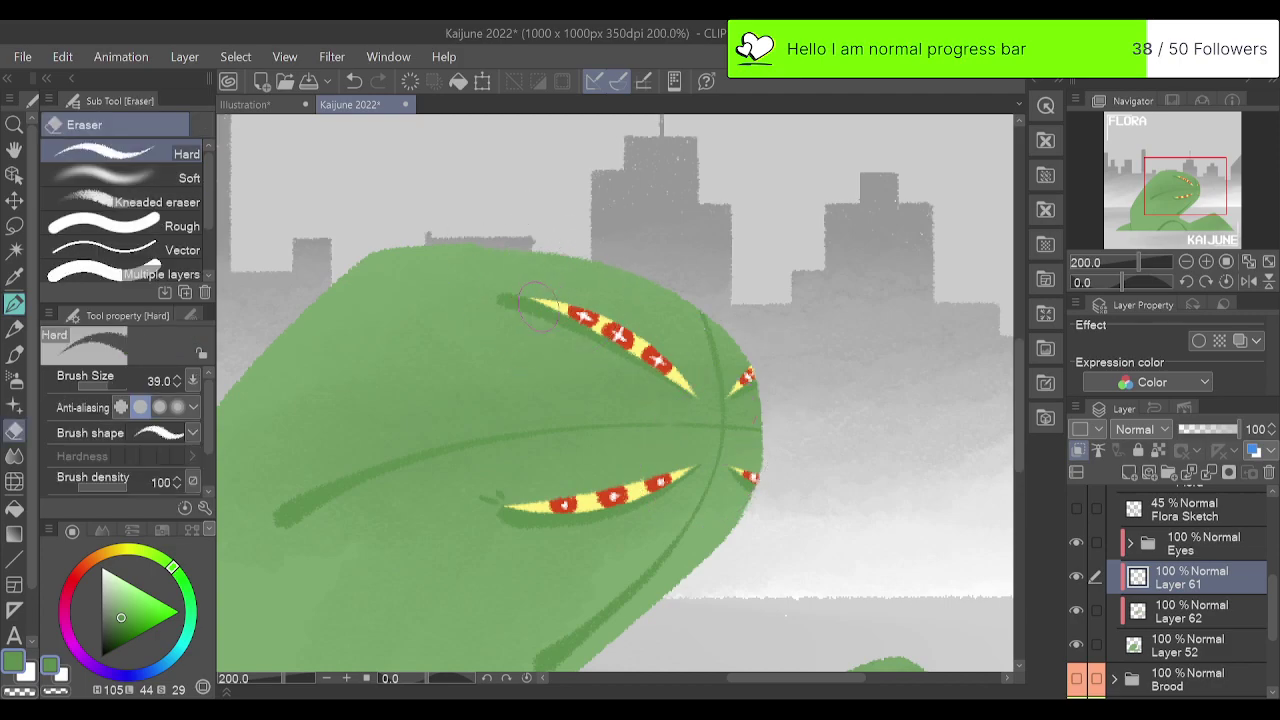
drag(503, 299, 518, 307)
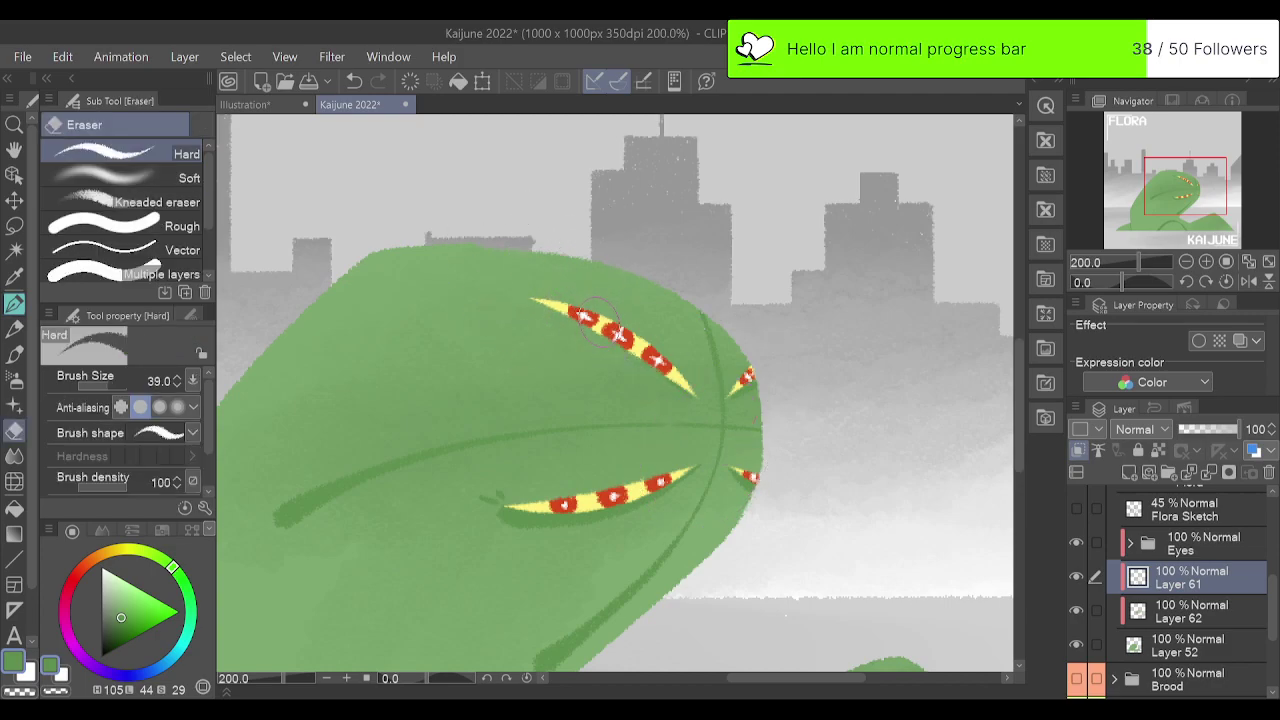
key(p)
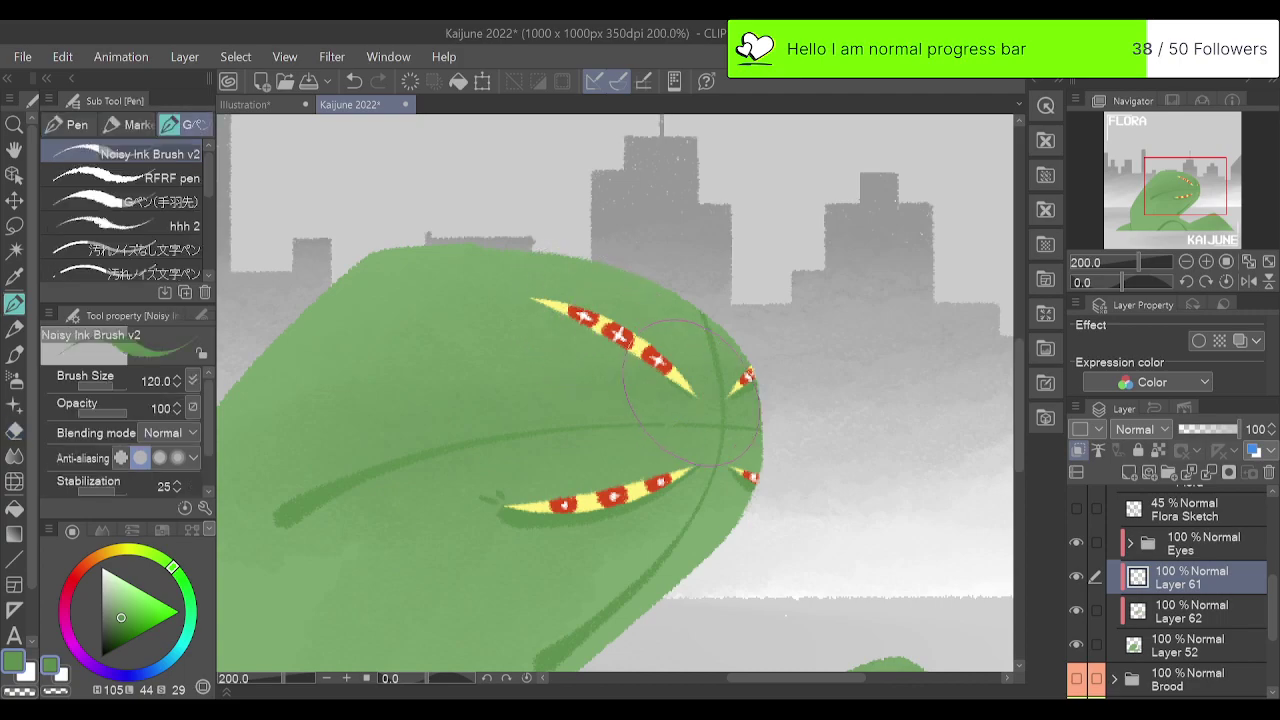
mouse_move(576, 326)
mouse_down()
mouse_move(530, 305)
mouse_move(542, 280)
mouse_move(515, 280)
mouse_move(536, 260)
mouse_move(528, 294)
mouse_up()
key(ctrl+z)
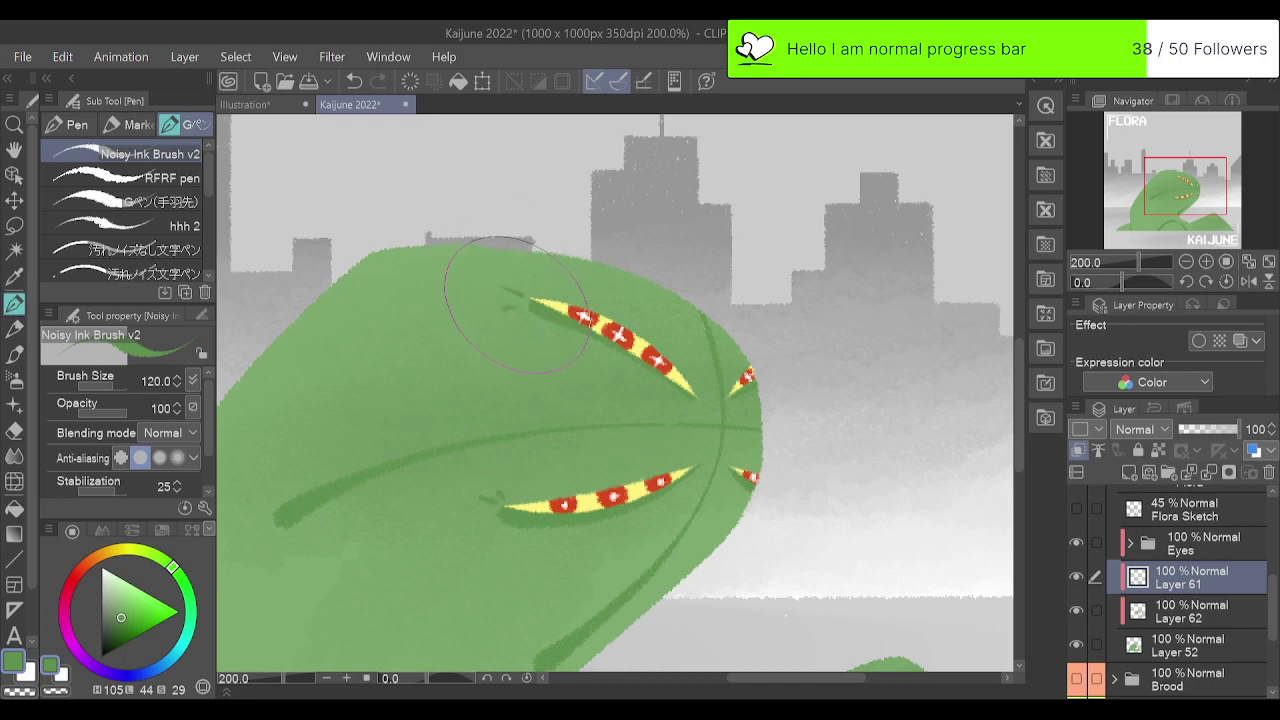
key(ctrl+z)
key(e)
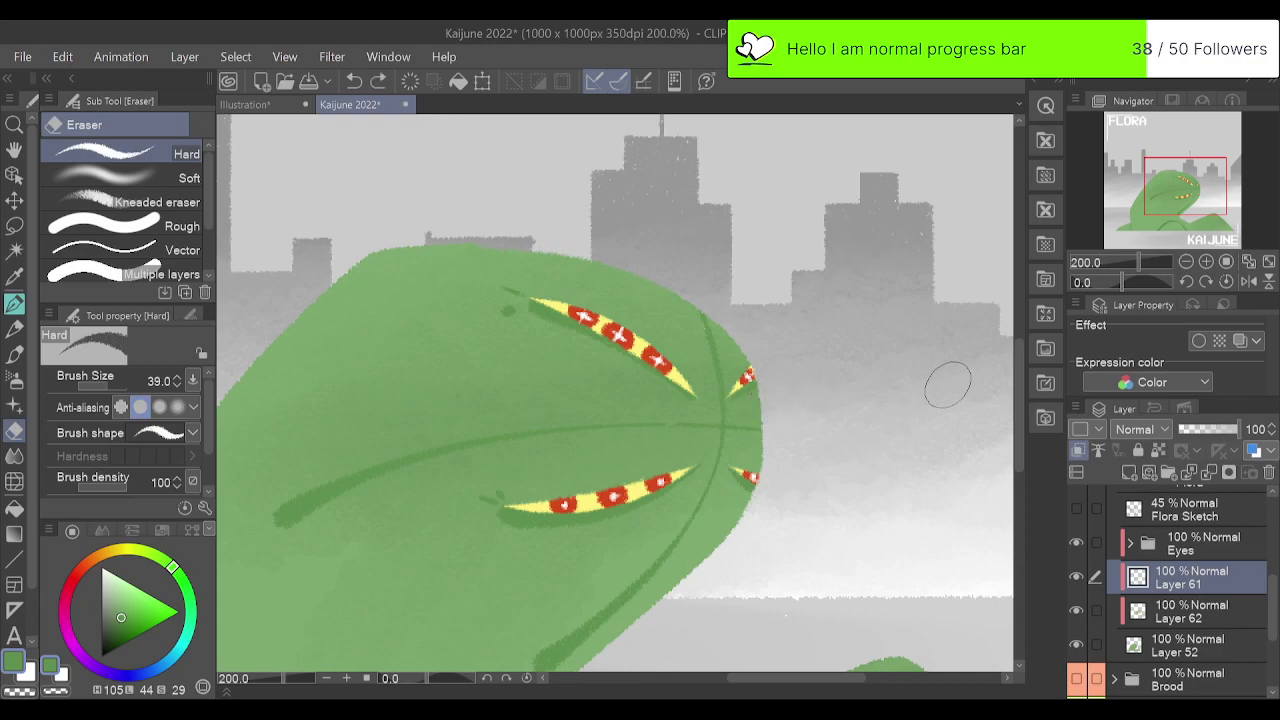
click(1269, 282)
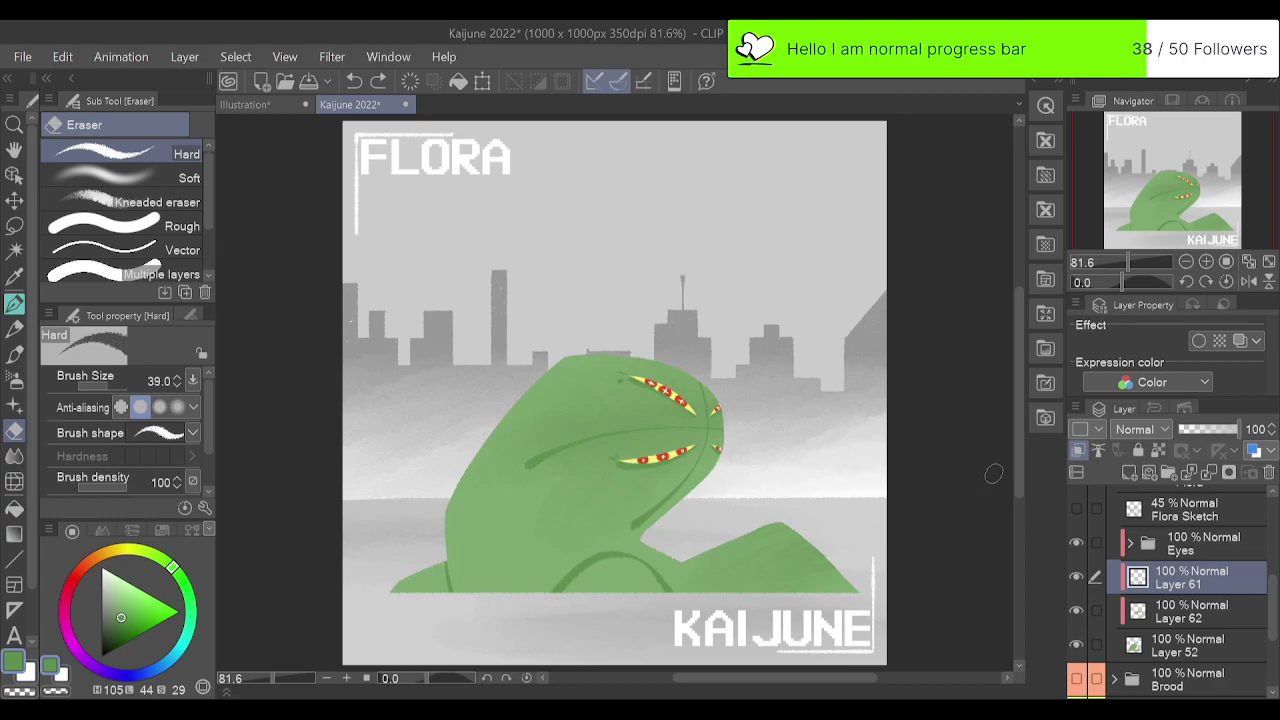
On Layer 65 in the Eyes folder, repaint the lower eyes' pupil highlights as white crosses with Noisy Ink Brush v2.
click(1206, 261)
click(1206, 261)
drag(1191, 226, 1194, 235)
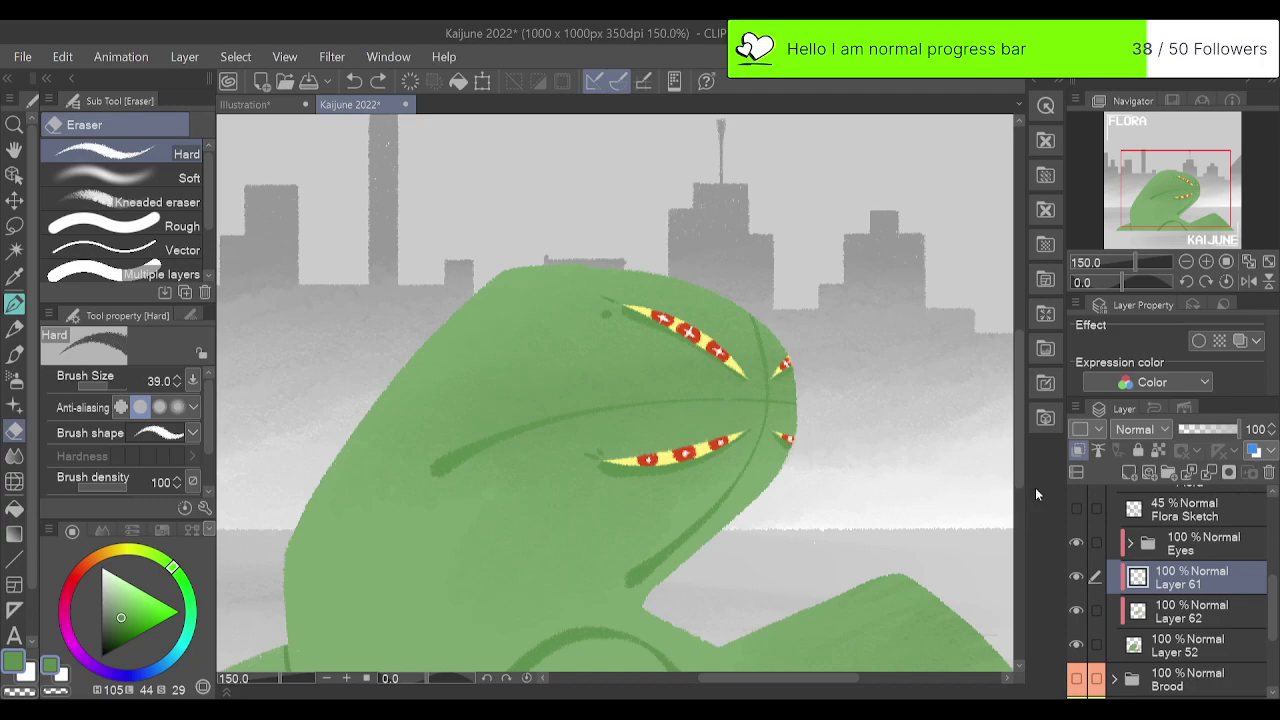
click(1132, 543)
click(1206, 581)
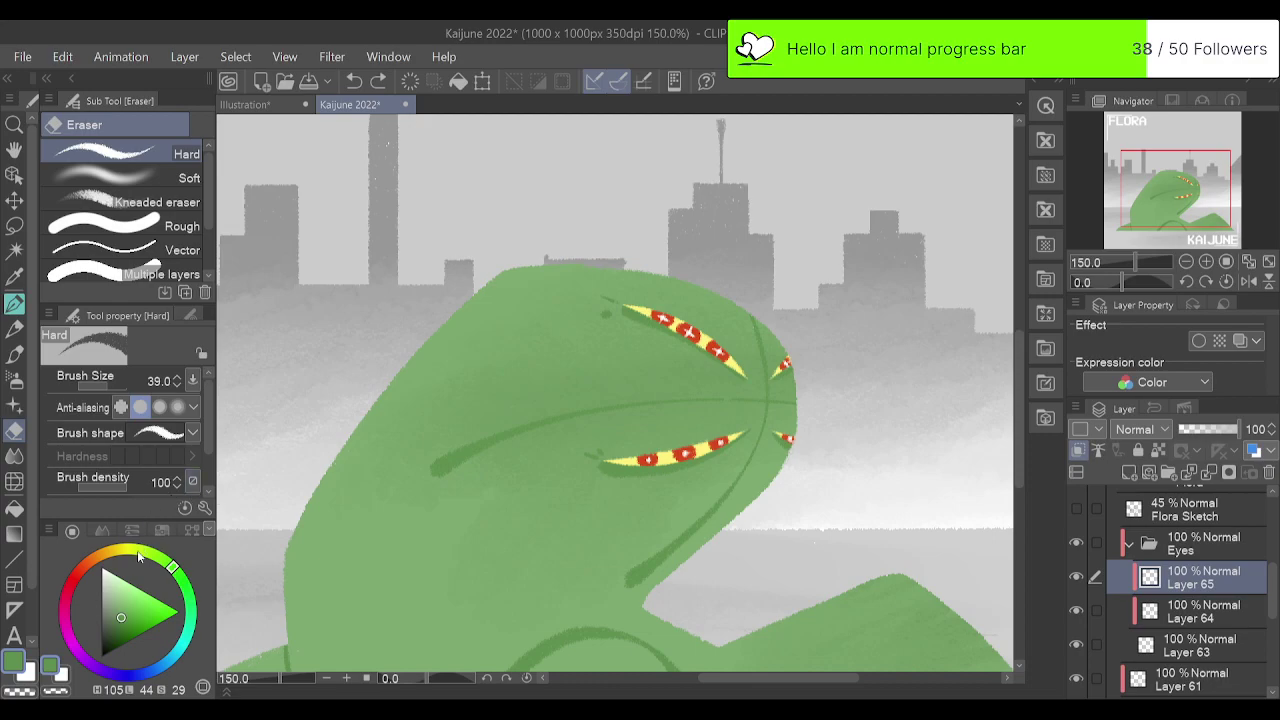
click(101, 567)
scroll(1174, 210, up, 5)
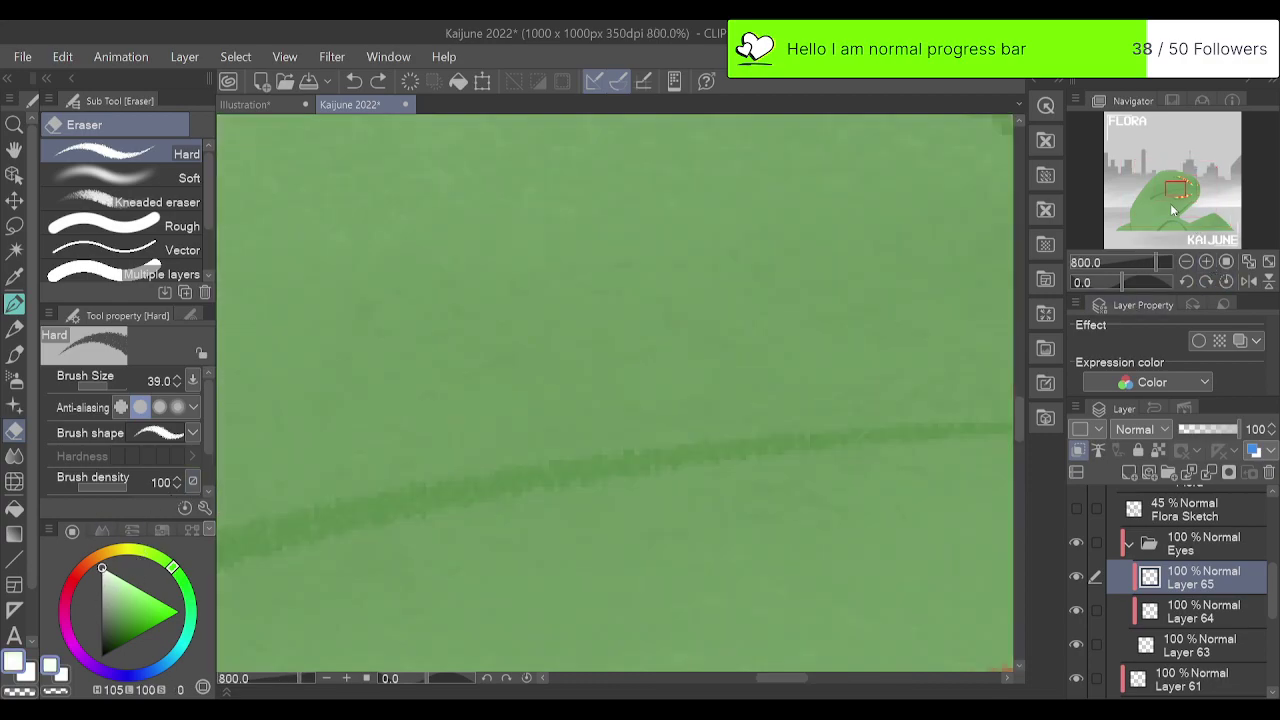
scroll(1174, 210, down, 5)
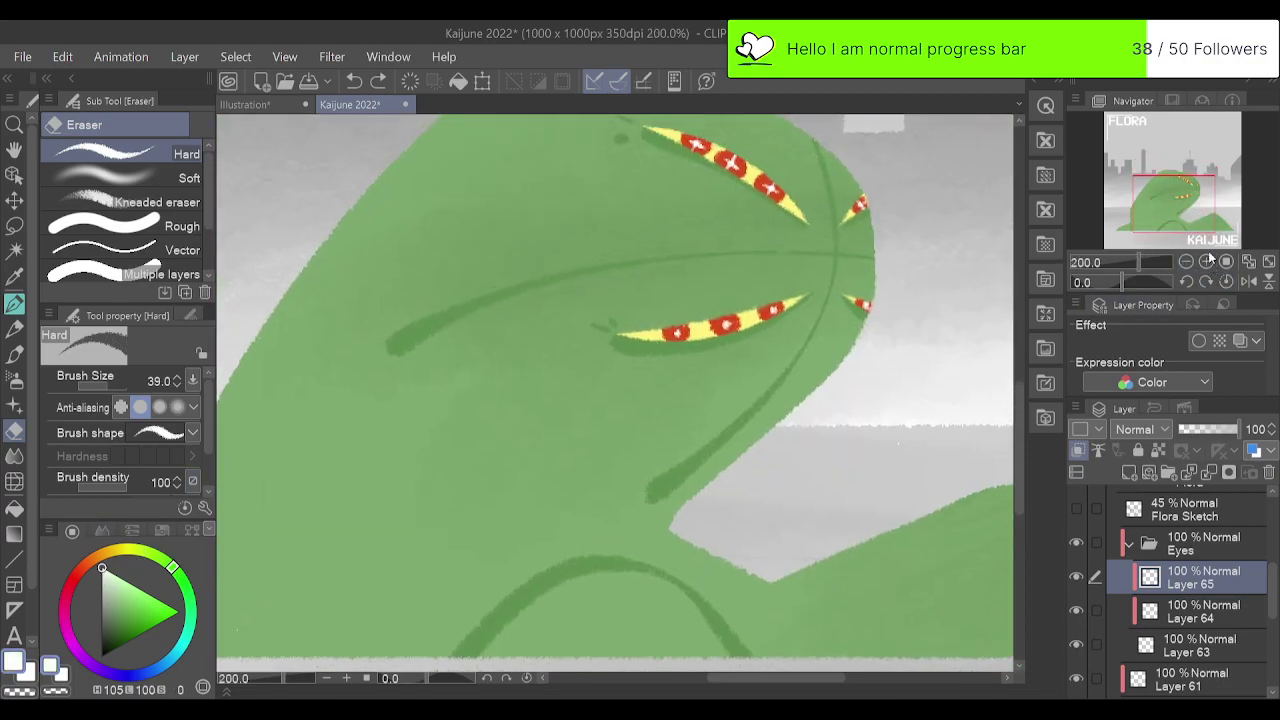
click(1208, 261)
drag(1197, 199, 1177, 199)
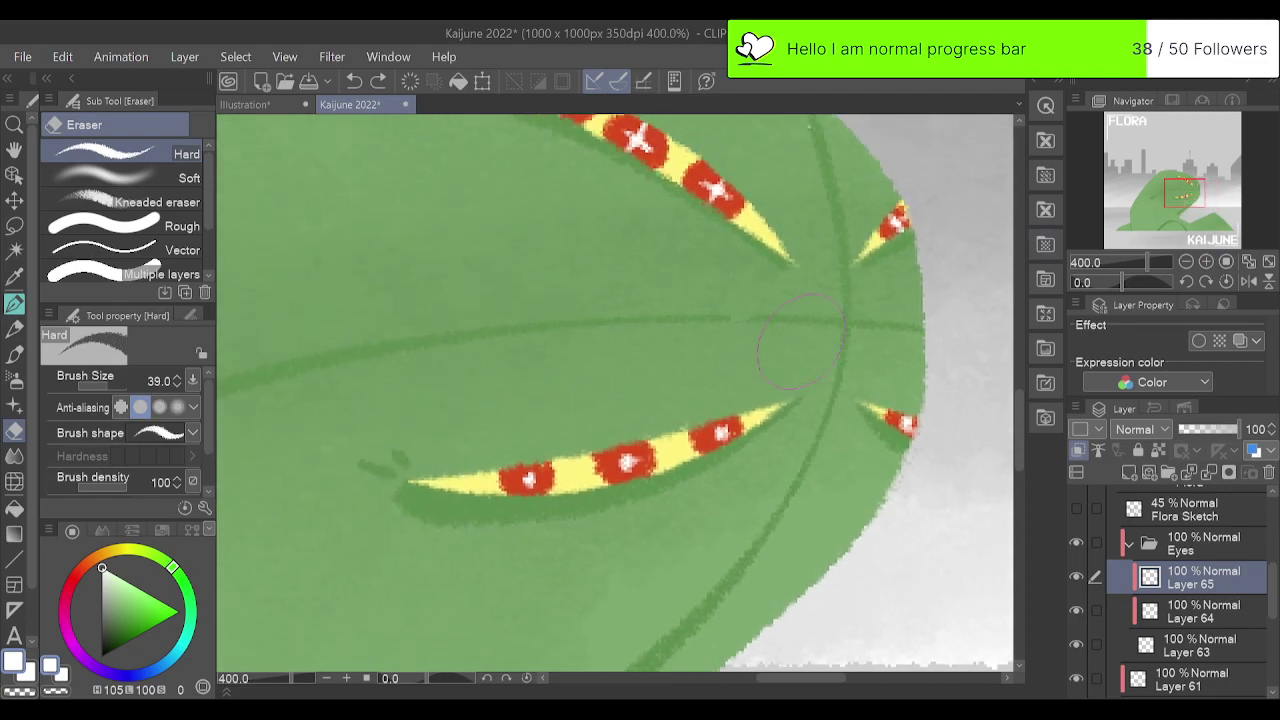
key(p)
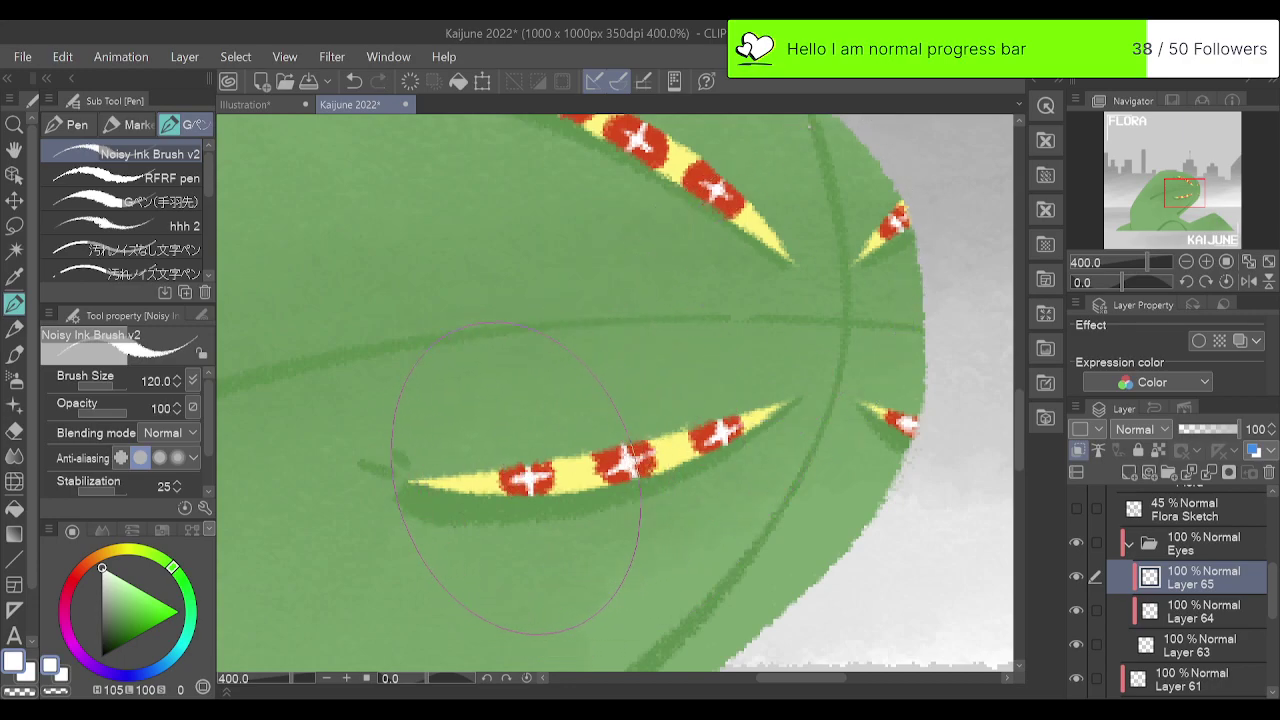
click(1267, 263)
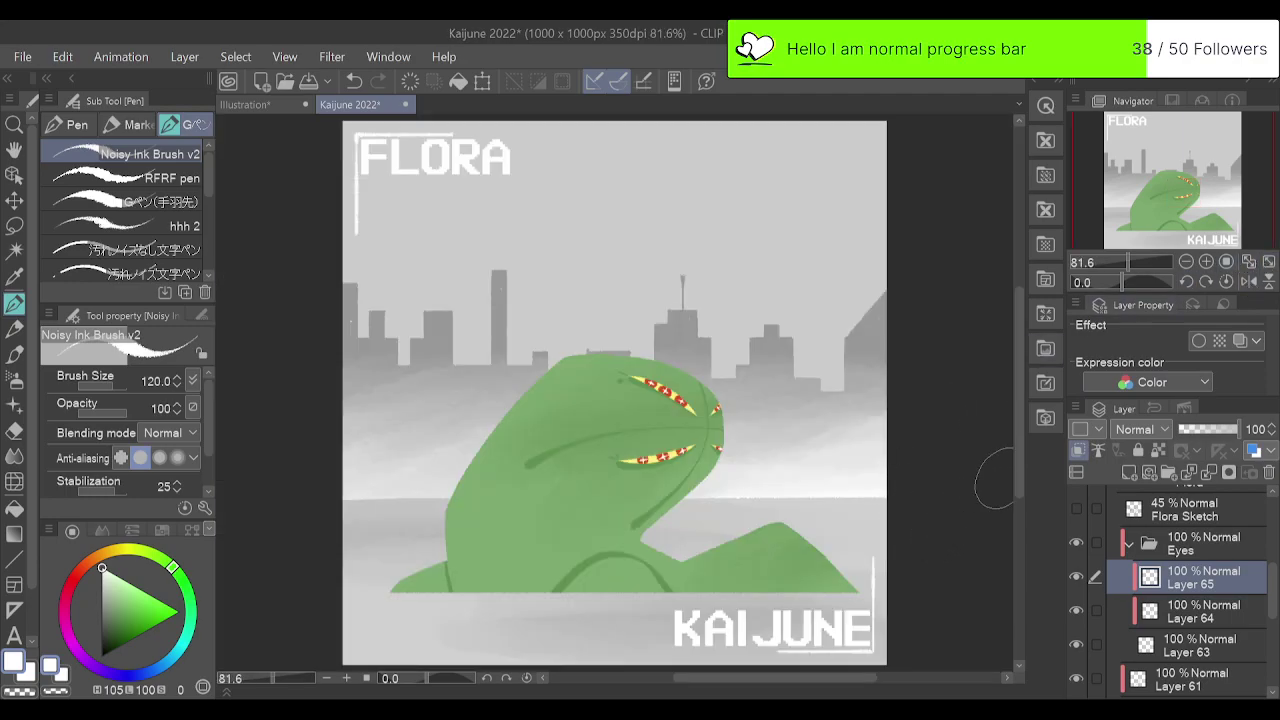
Sample the dark line green, put Layer 61 in a new folder below Eyes, and add a Multiply layer above it.
click(1204, 258)
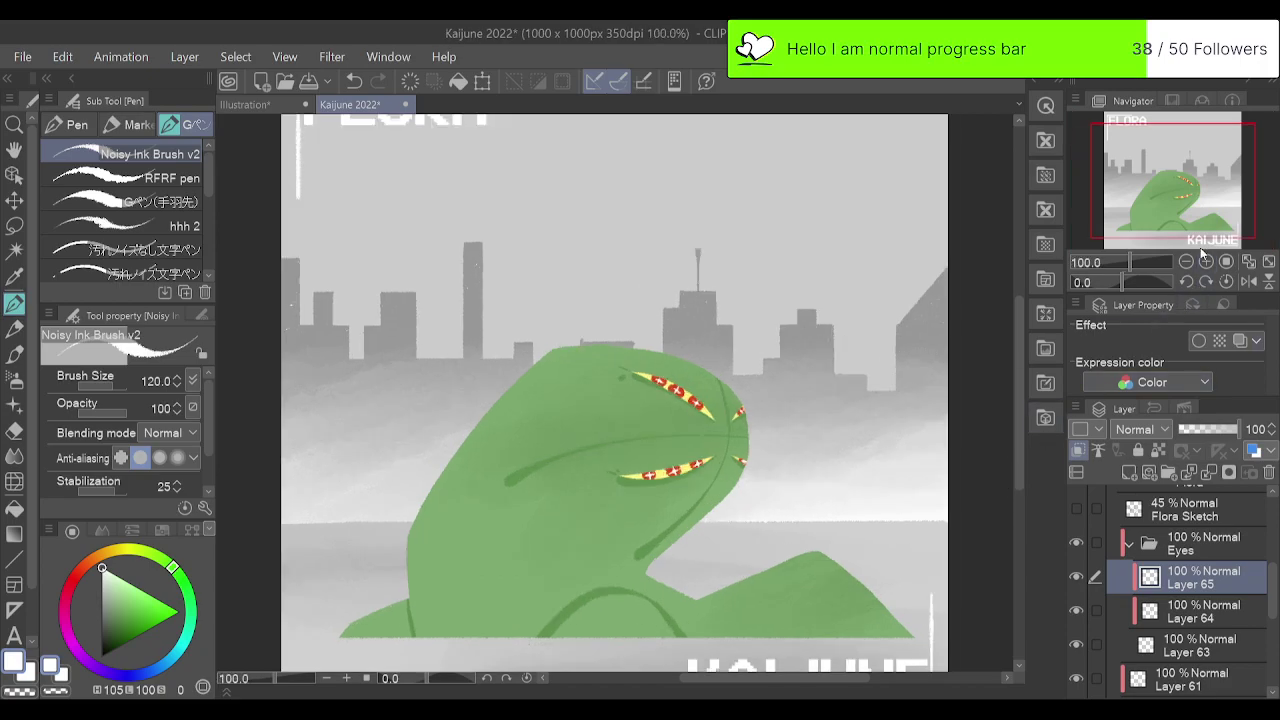
alt+click(568, 615)
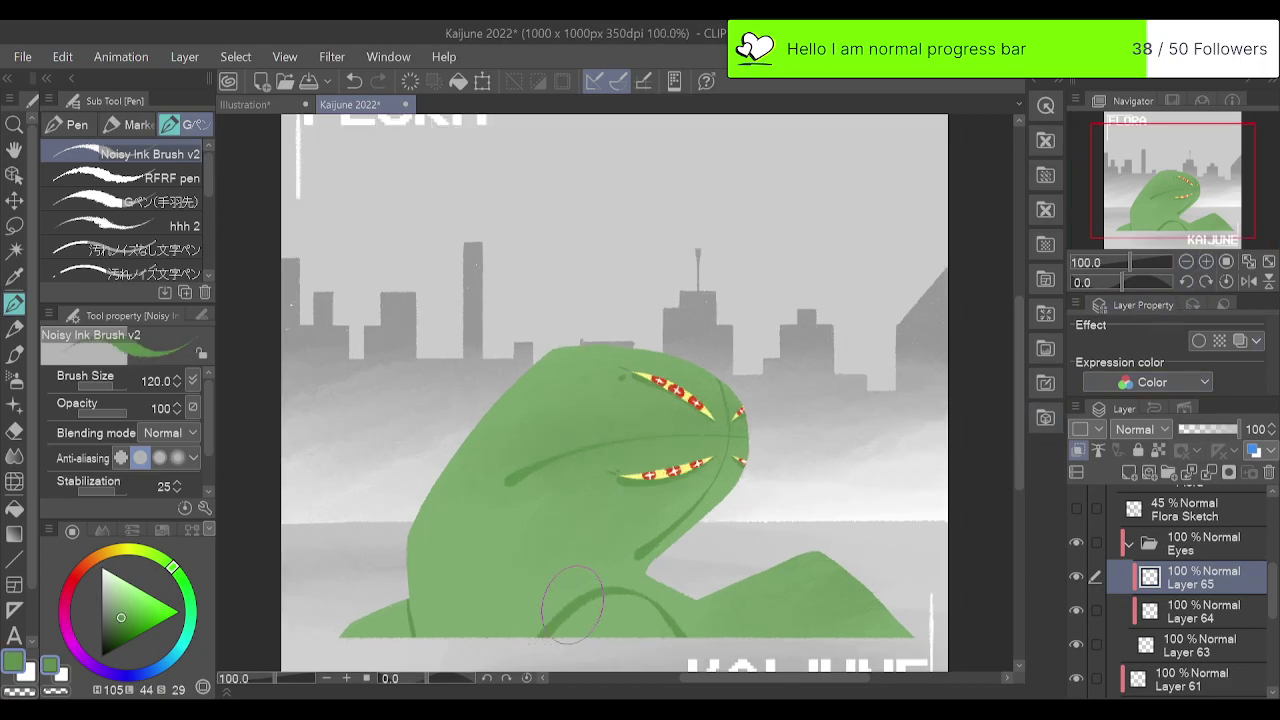
click(1136, 542)
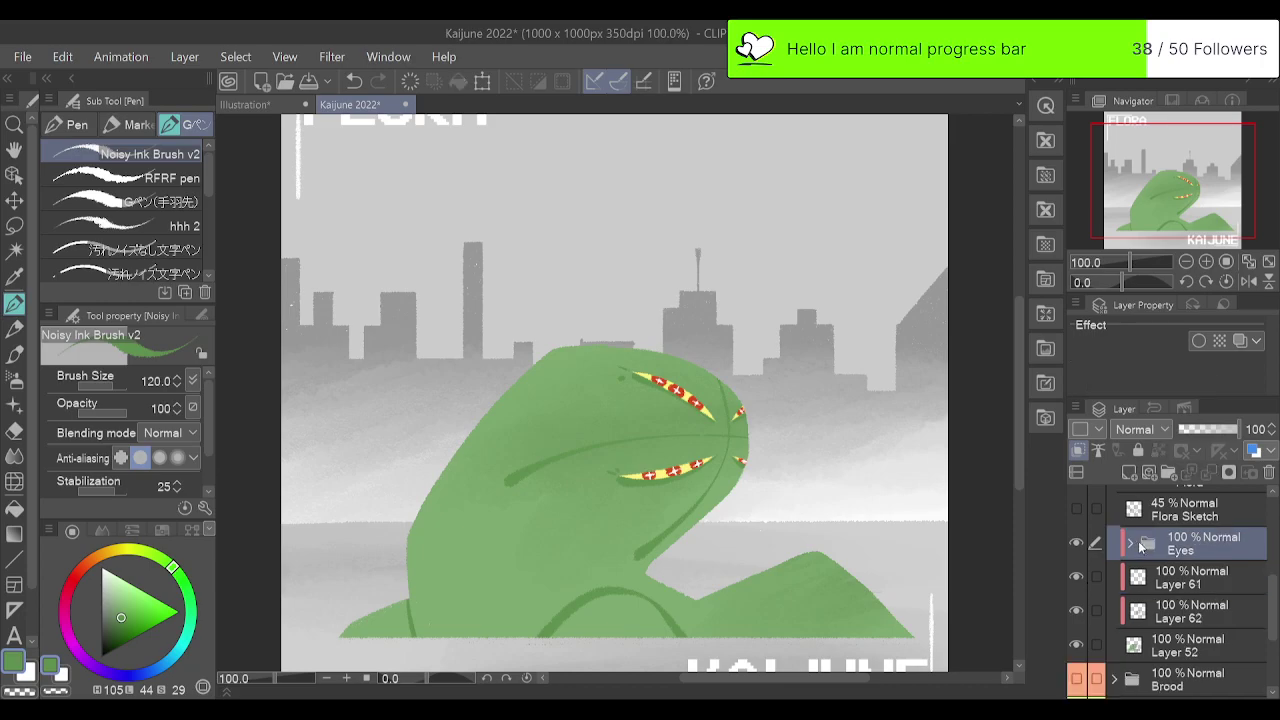
click(1196, 583)
click(1167, 473)
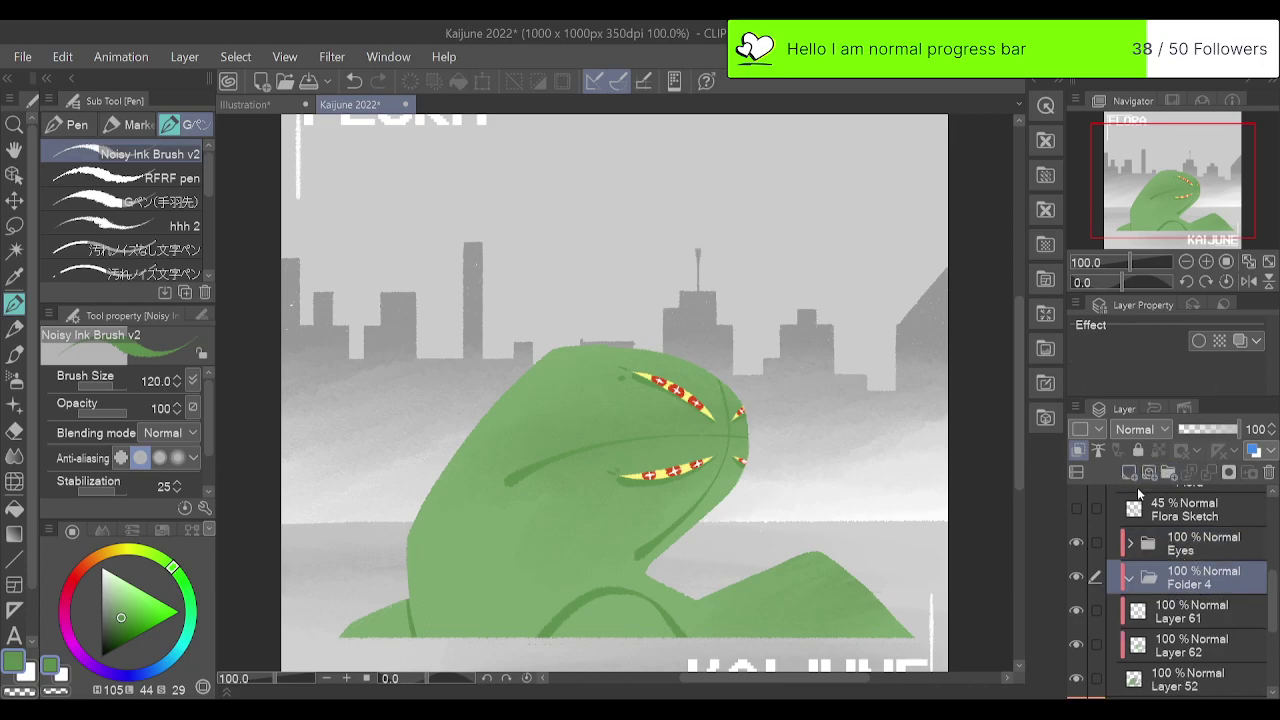
click(1186, 617)
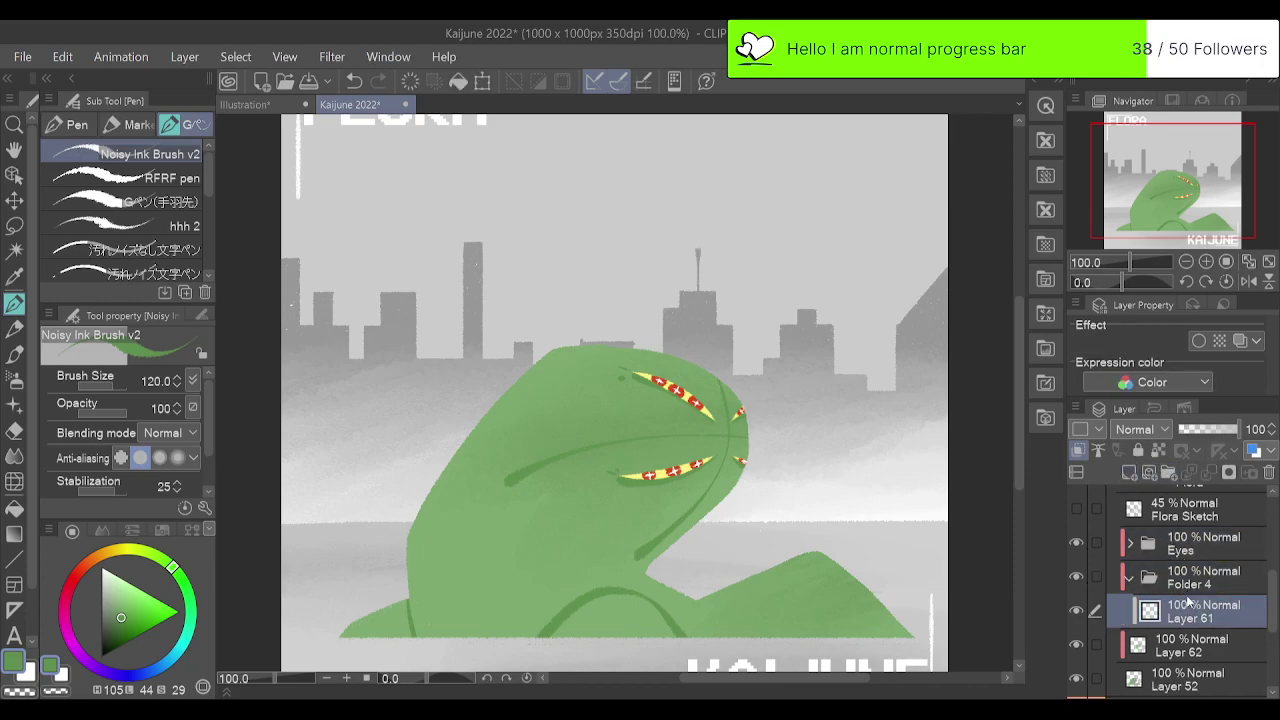
click(1130, 472)
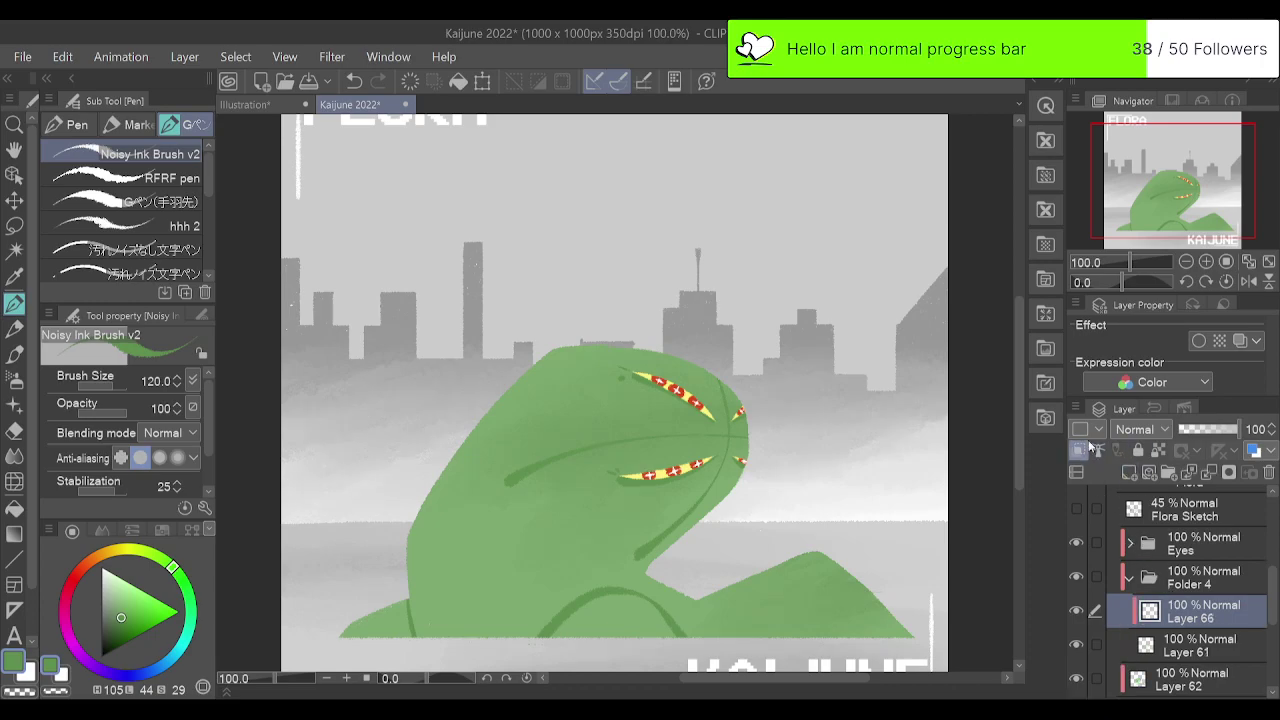
click(1166, 99)
click(1207, 261)
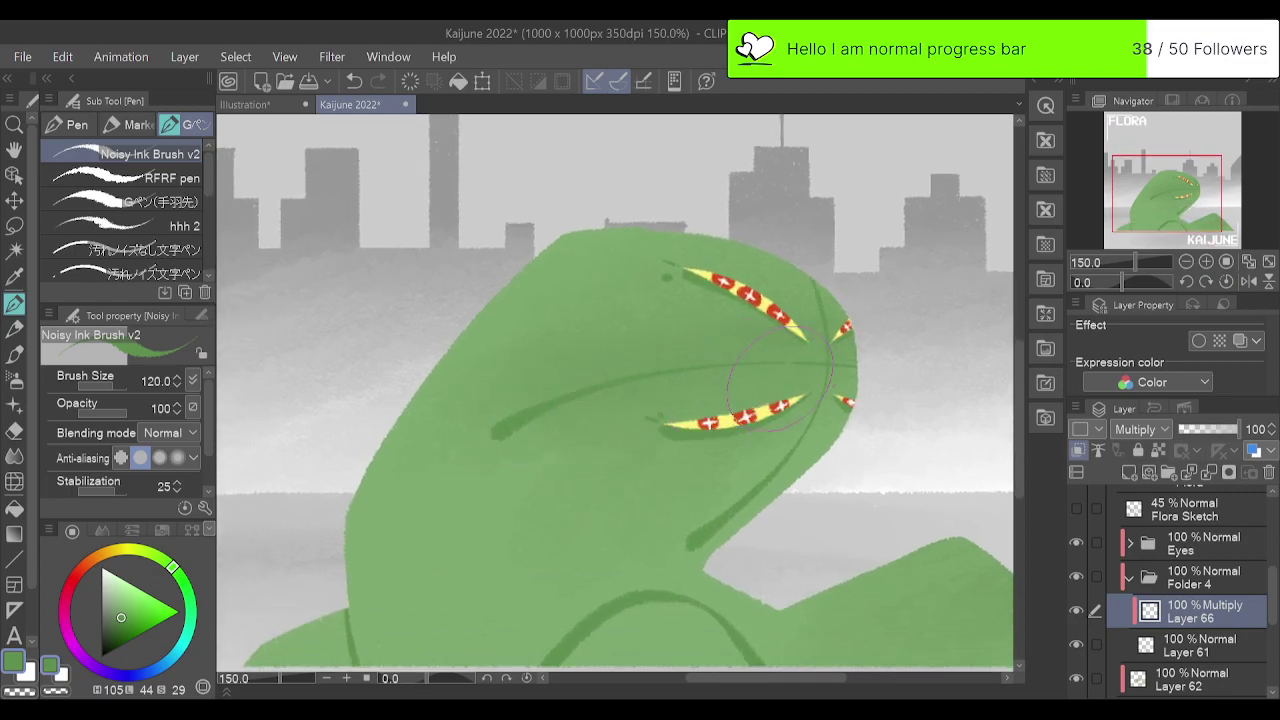
drag(715, 370, 469, 447)
key(ctrl+z)
mouse_move(757, 364)
mouse_down()
mouse_move(622, 380)
mouse_move(461, 452)
mouse_up()
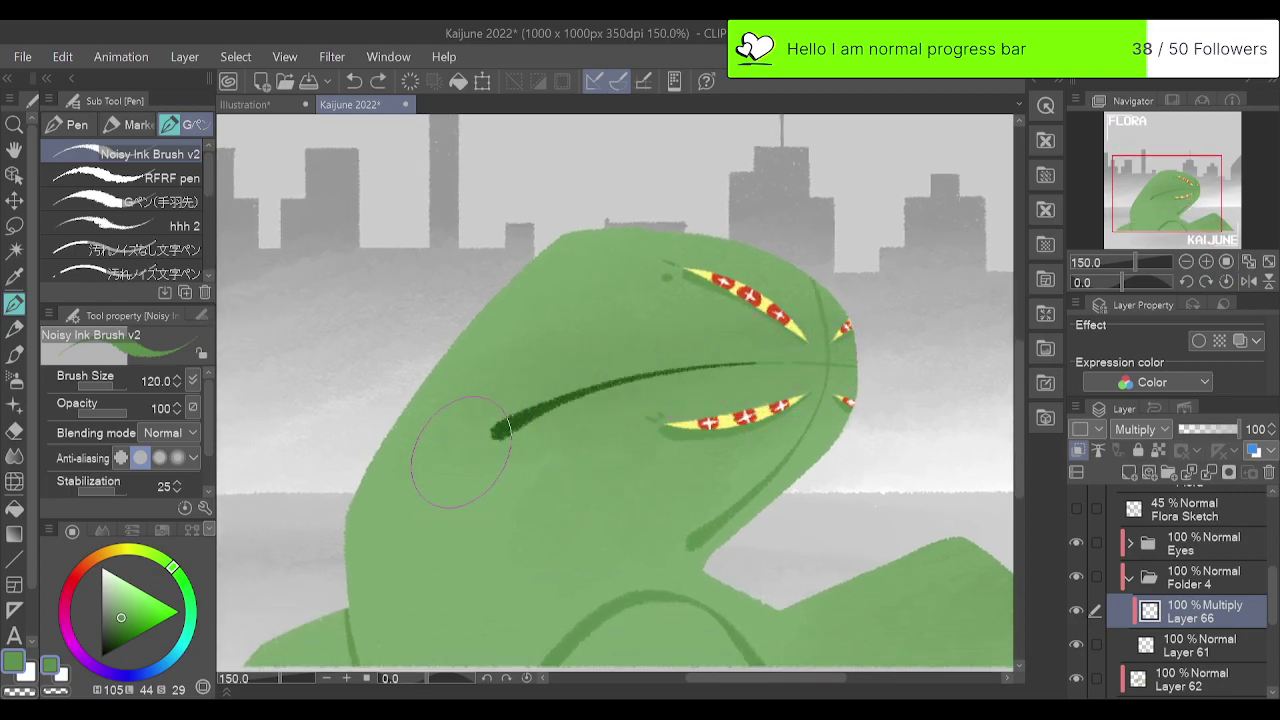
mouse_move(805, 432)
mouse_down()
mouse_move(760, 490)
mouse_move(688, 545)
mouse_up()
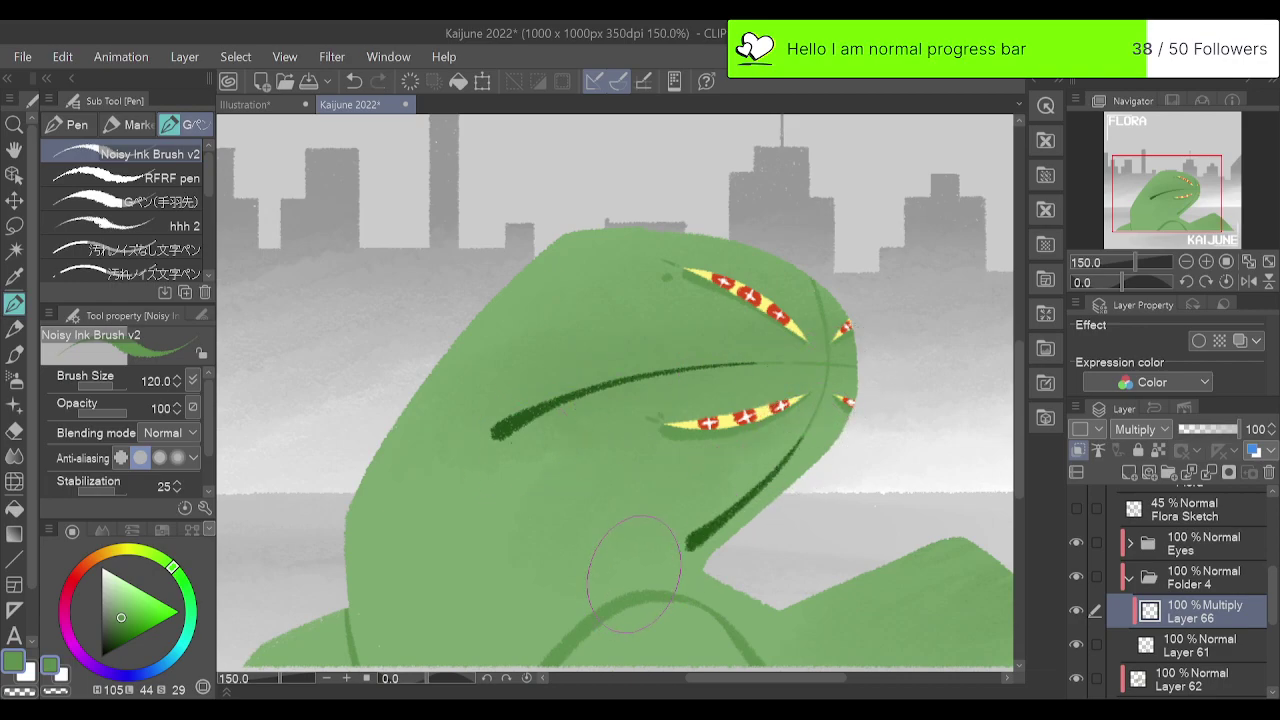
key(ctrl+z)
key(ctrl+z)
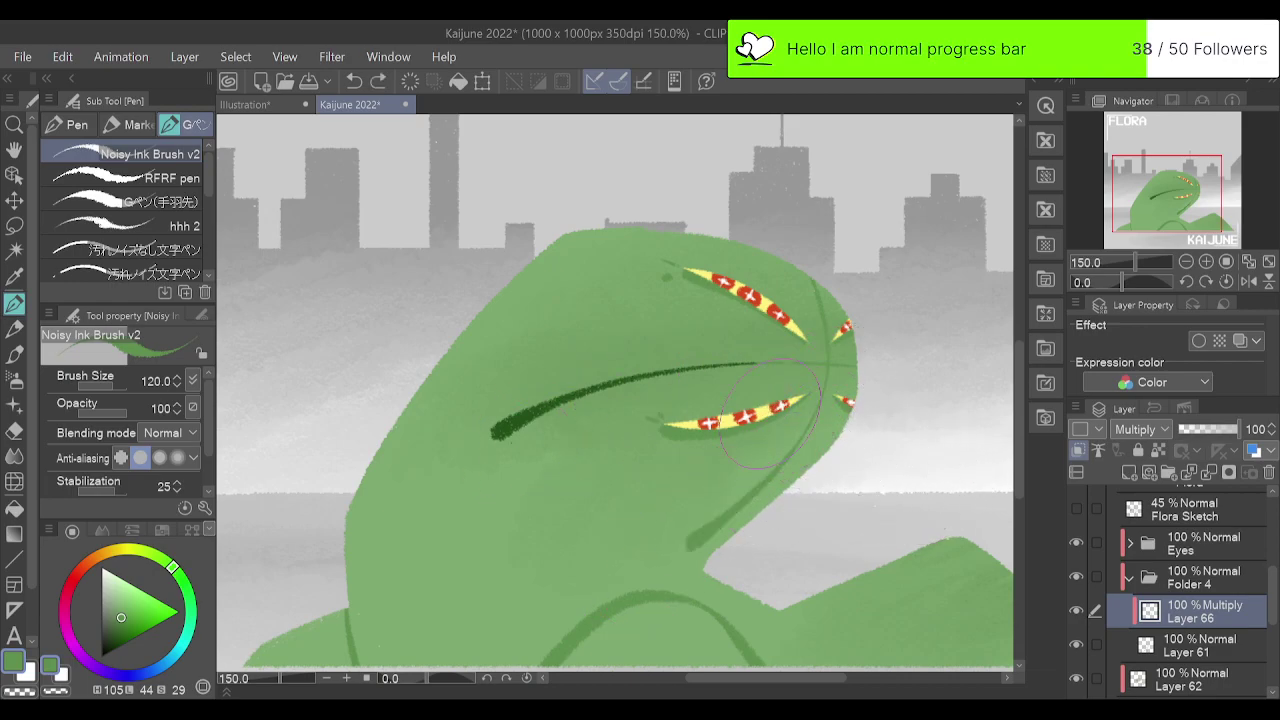
On the Multiply layer, paint darker tapered strokes over the rear ends of the center and lower head lines and the eye undersides.
mouse_move(679, 372)
mouse_down()
mouse_move(545, 407)
mouse_move(501, 436)
mouse_up()
drag(781, 465, 690, 545)
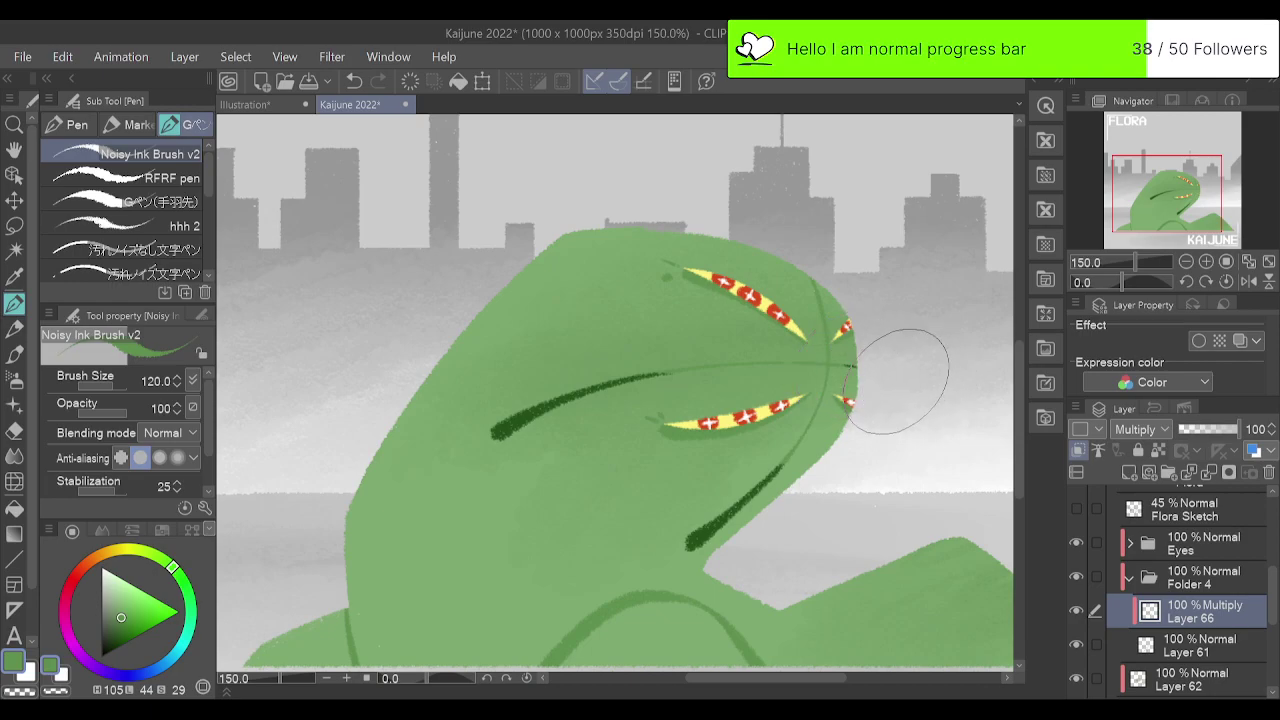
key(ctrl+z)
key(ctrl+z)
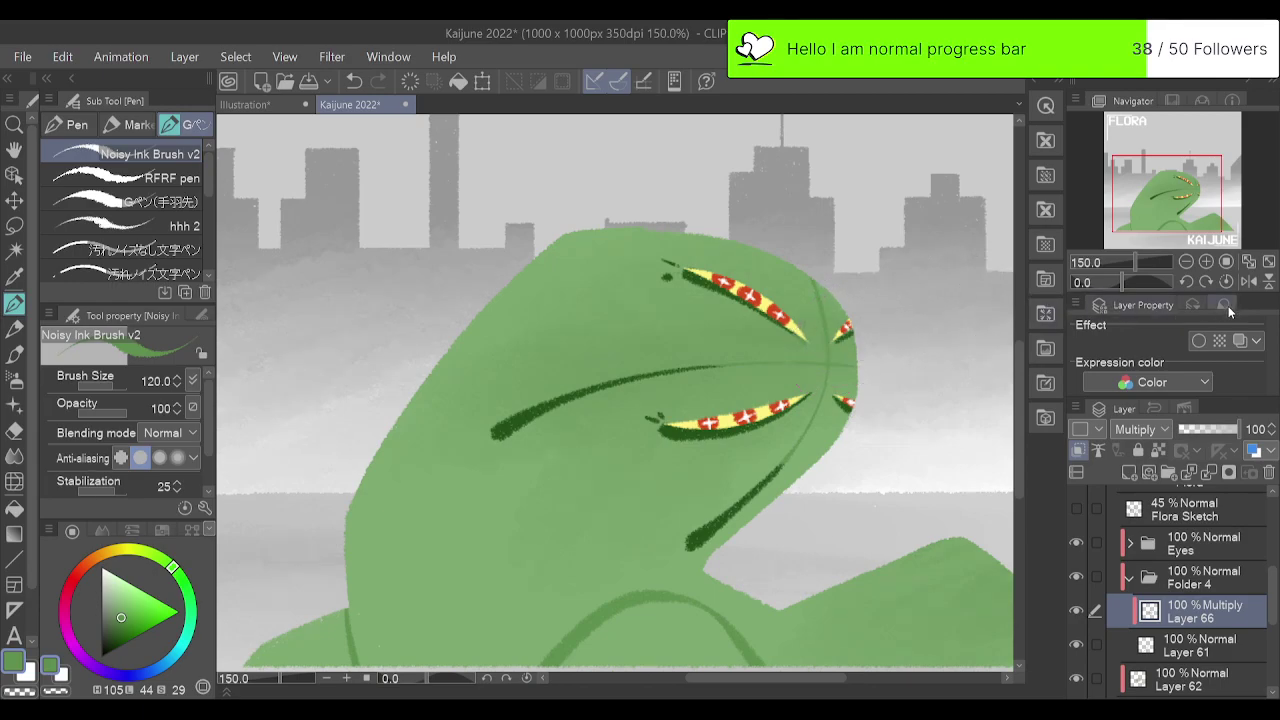
Lower the opacity of Multiply Layer 66 to 30%.
click(1230, 431)
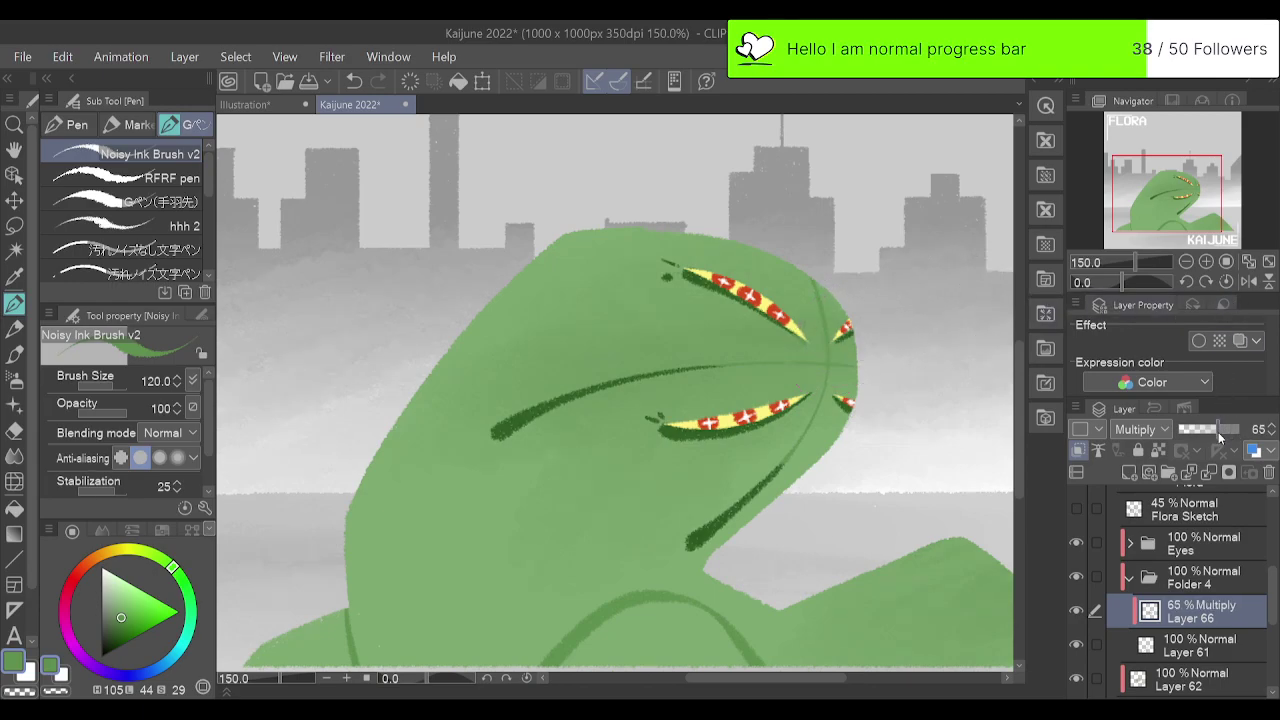
drag(1219, 436, 1222, 437)
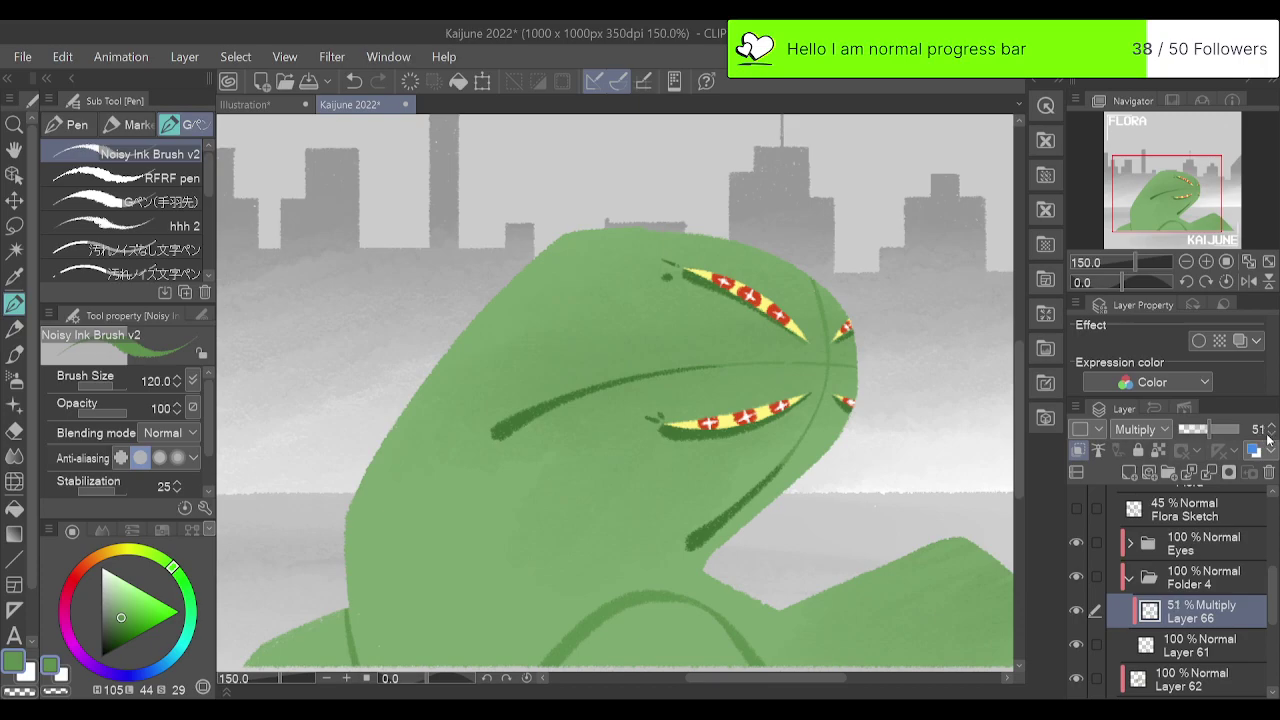
click(1248, 261)
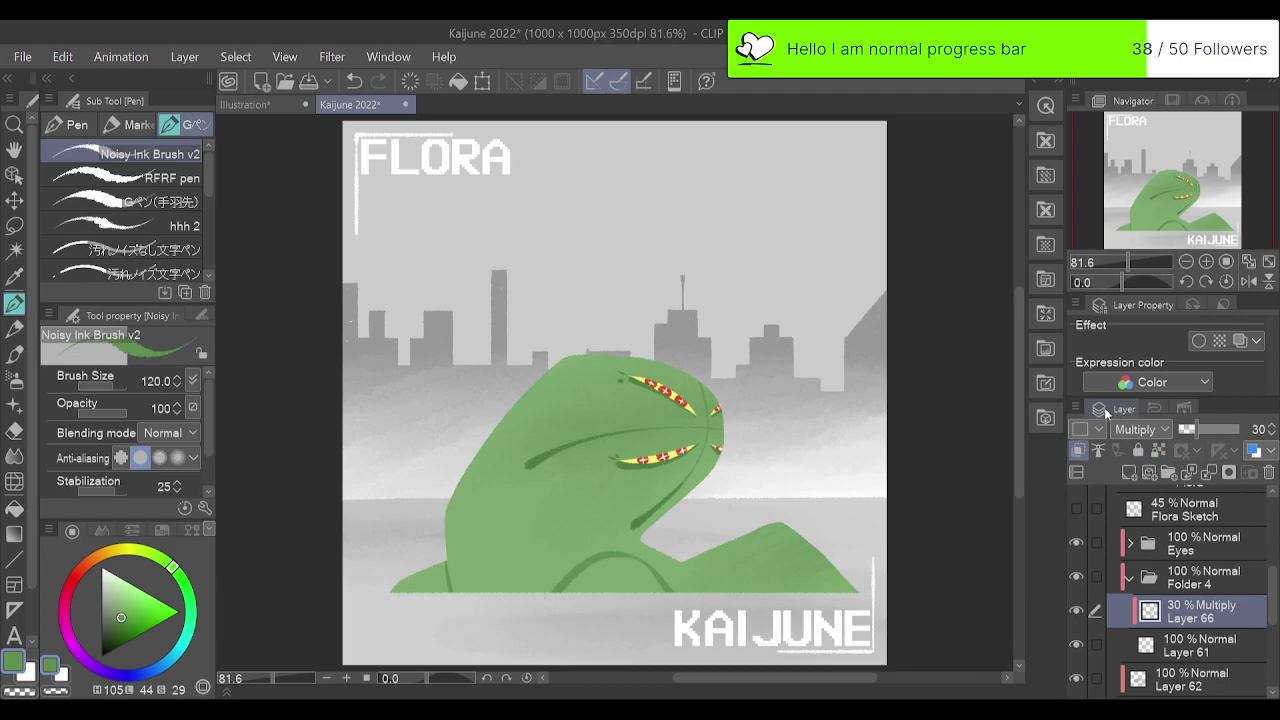
Darken the upper vertical head line and the outlines at the base of the body on Layer 66.
click(1224, 262)
click(1207, 261)
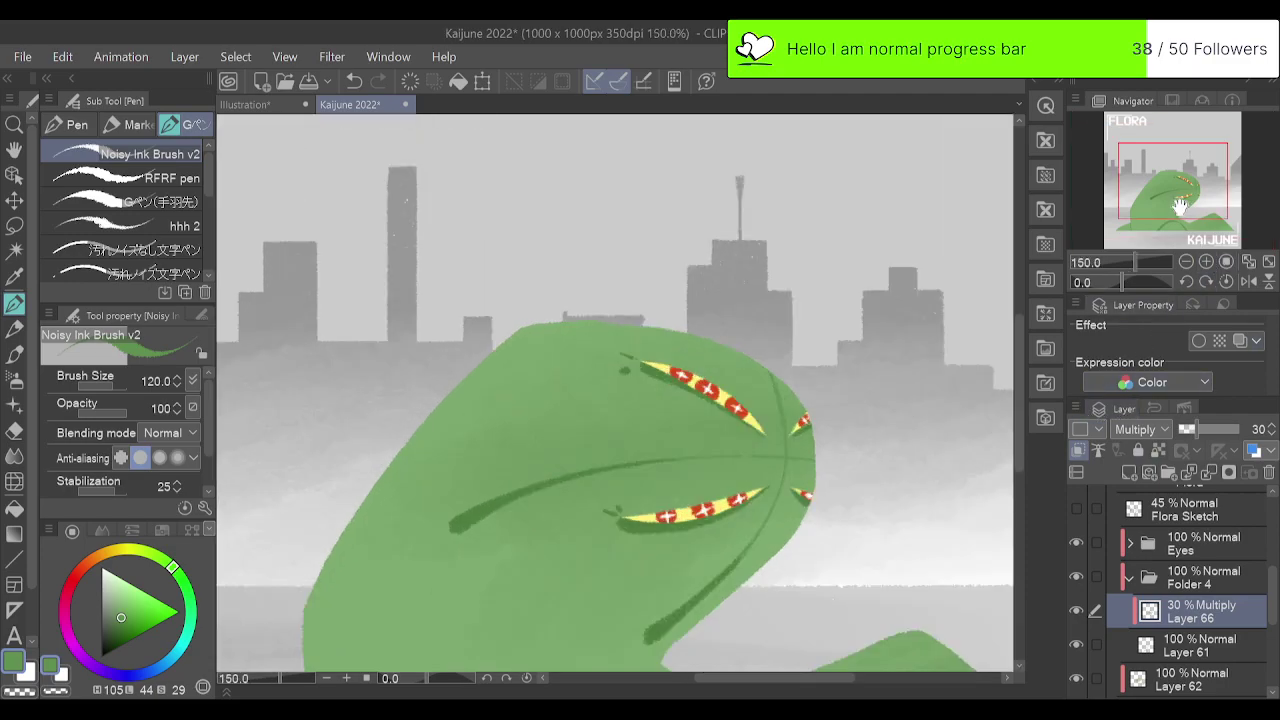
drag(1180, 206, 1187, 216)
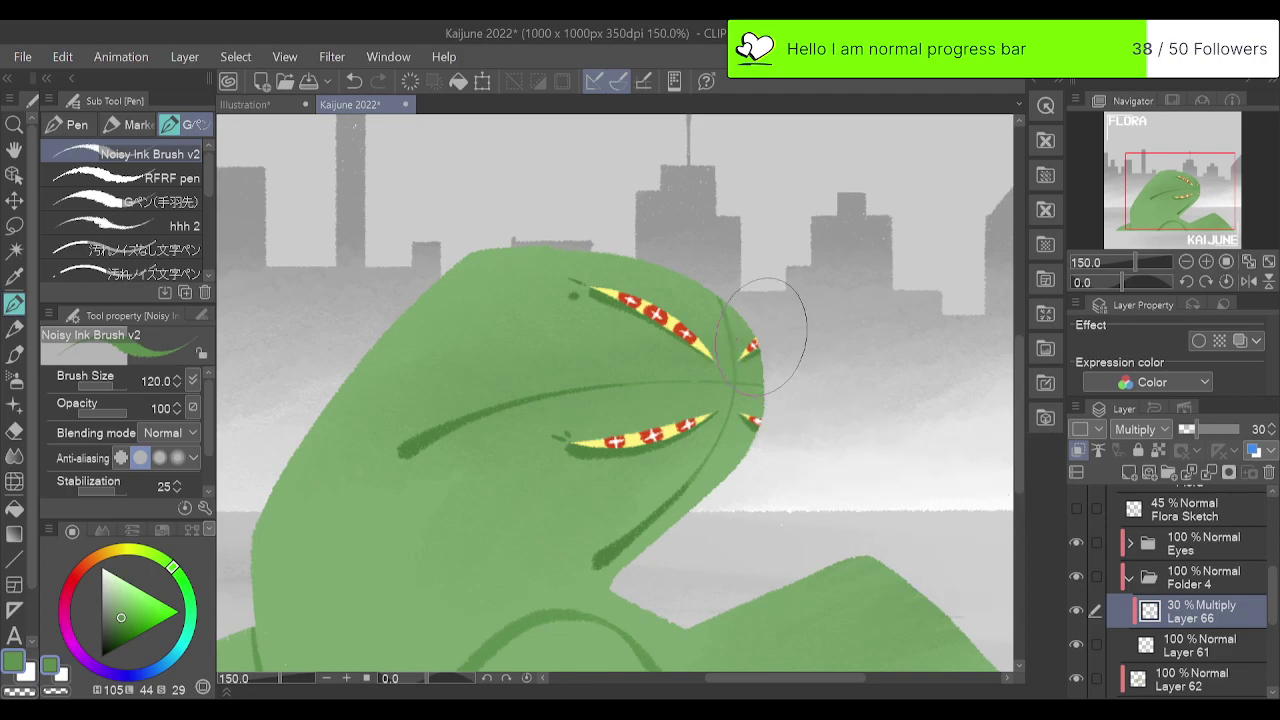
mouse_move(733, 331)
mouse_down()
mouse_move(698, 248)
mouse_move(730, 335)
mouse_move(708, 271)
mouse_move(732, 330)
mouse_move(714, 284)
mouse_up()
key(ctrl+z)
key(ctrl+z)
click(1247, 282)
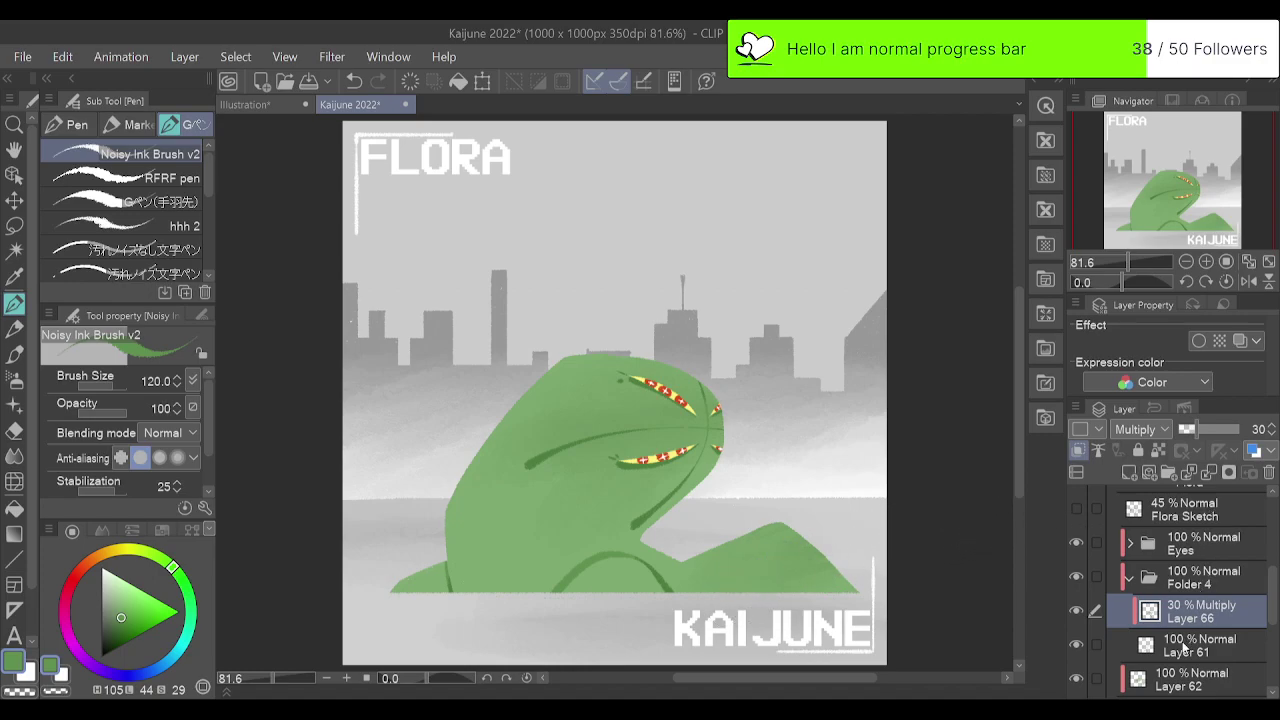
Collapse Folder 4 and rename it Lines, and rename the base color layer below Layer 62 as Body.
click(1130, 580)
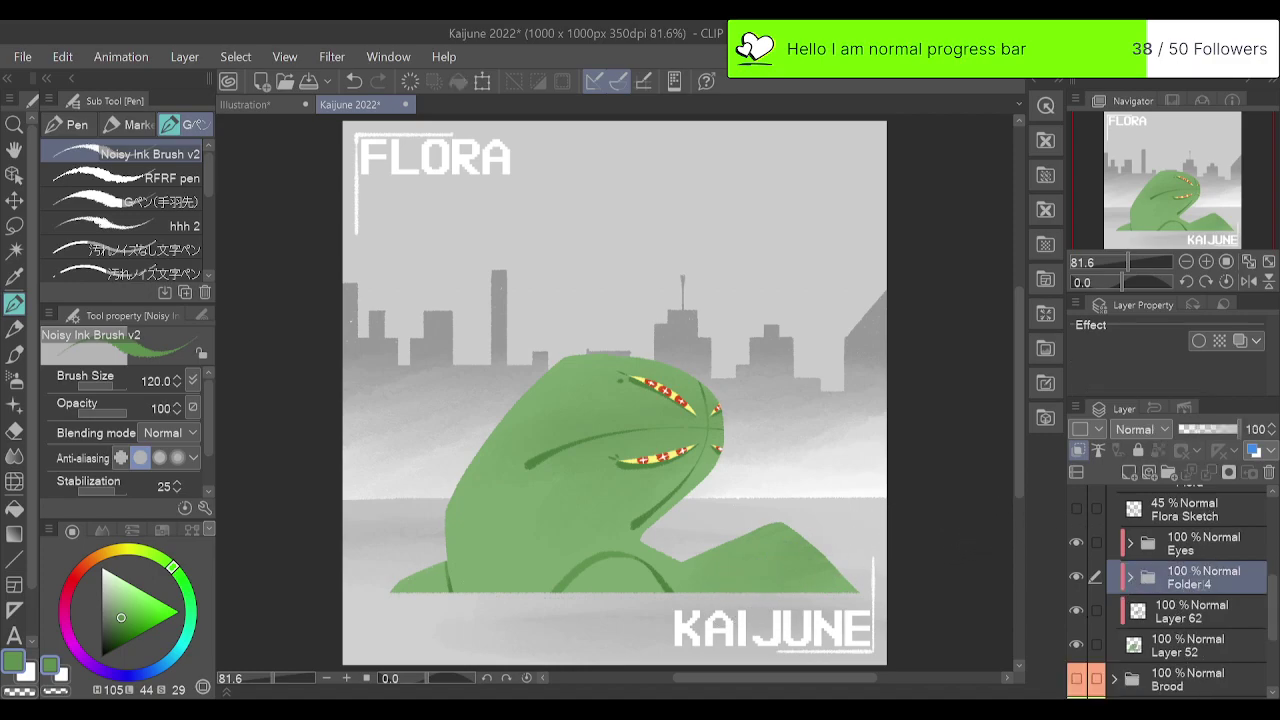
click(1217, 615)
click(1190, 652)
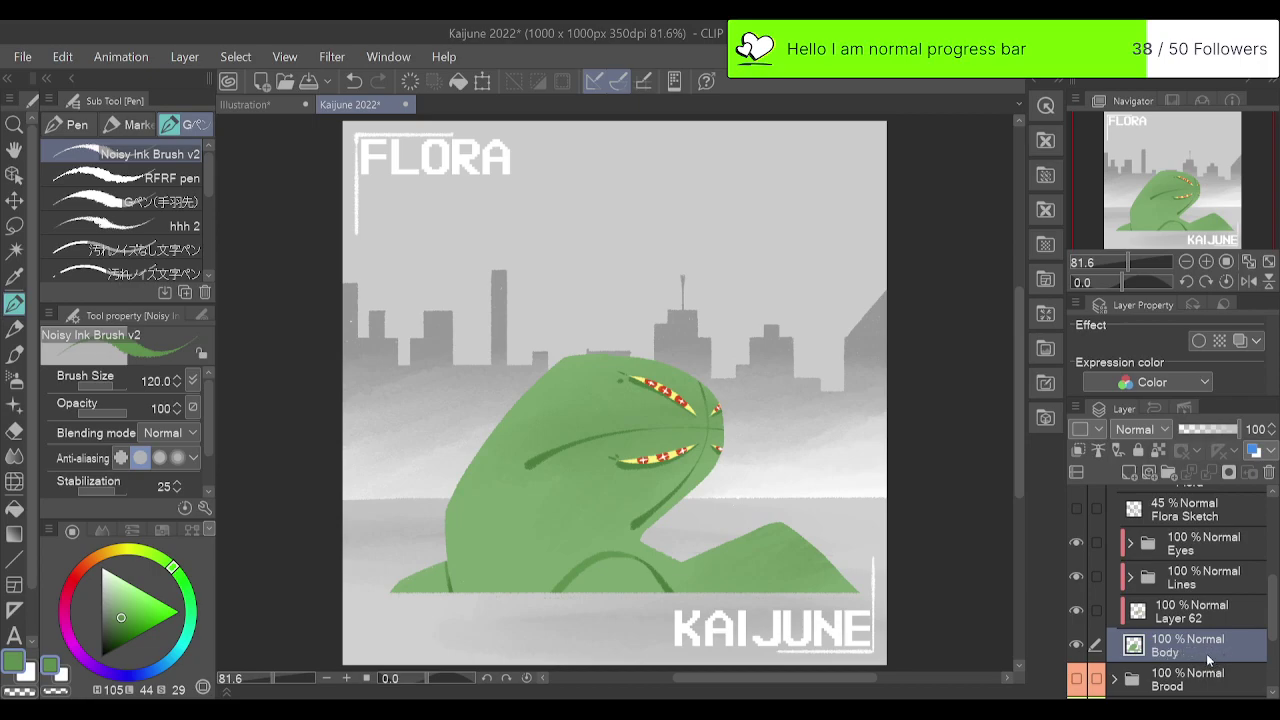
Add a new layer above Layer 62 and set the brush color to a lighter green with L 58 and S 28.
click(1183, 621)
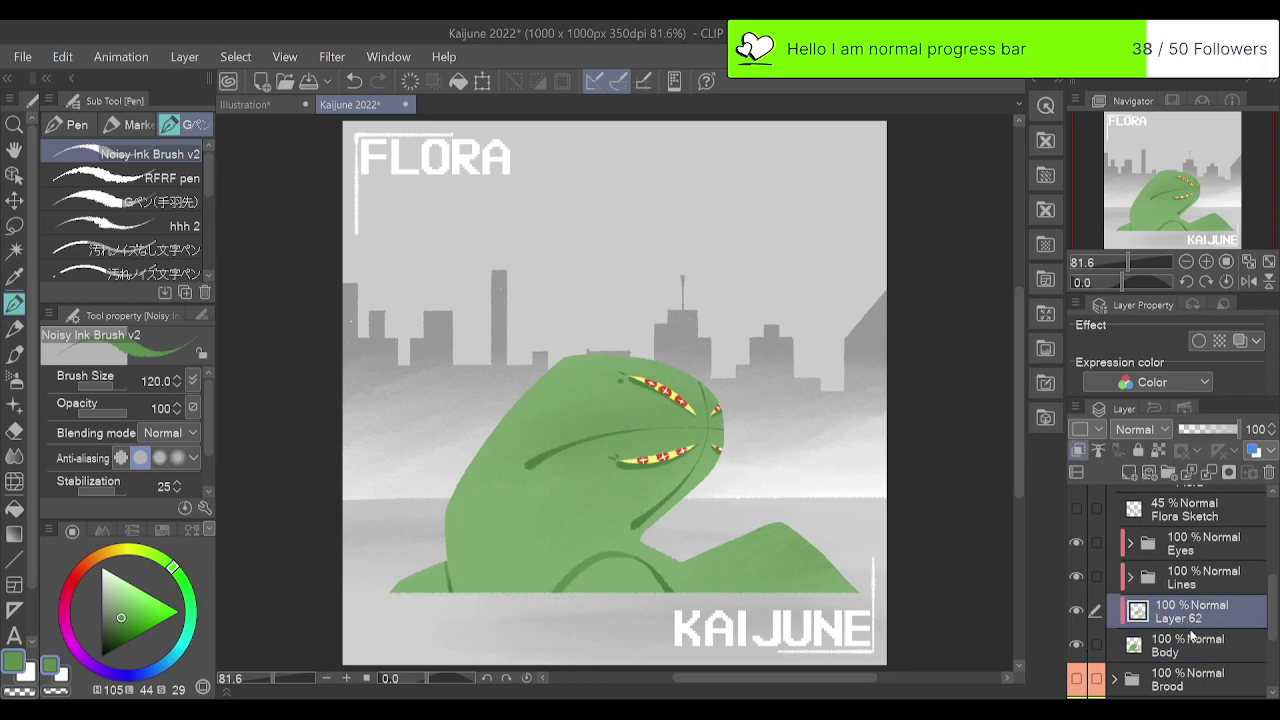
click(1129, 472)
click(118, 608)
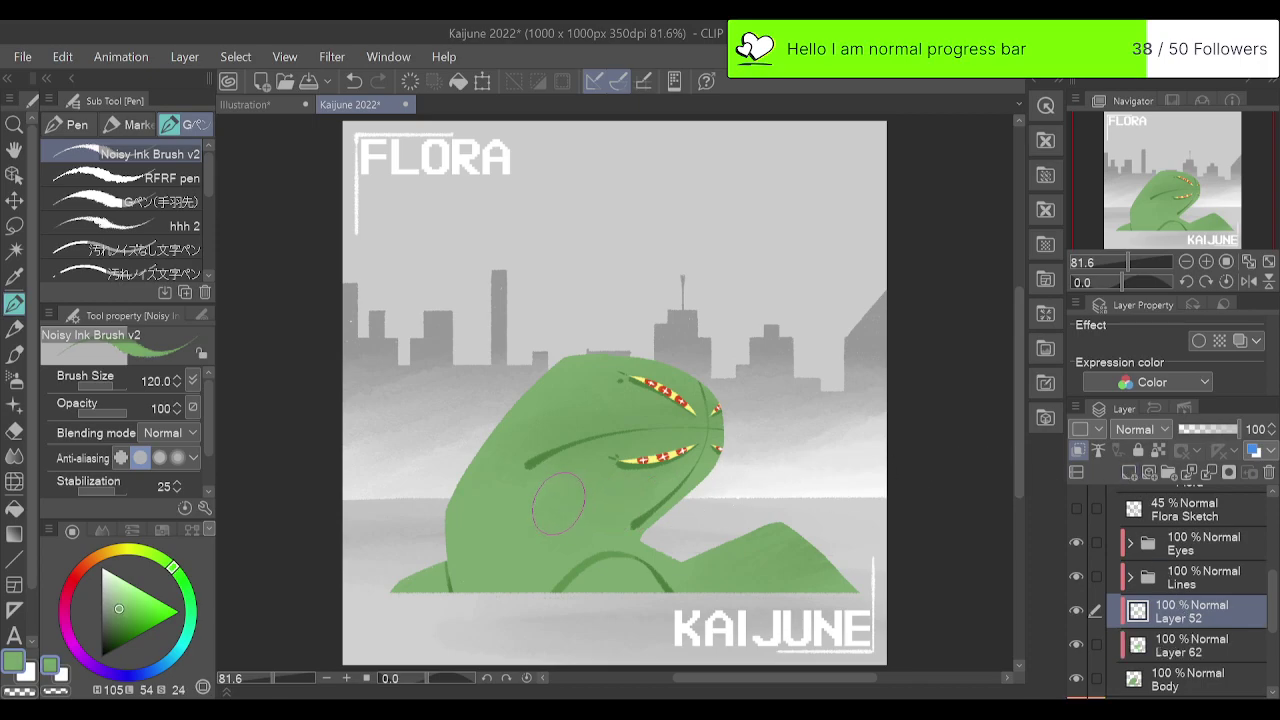
click(120, 605)
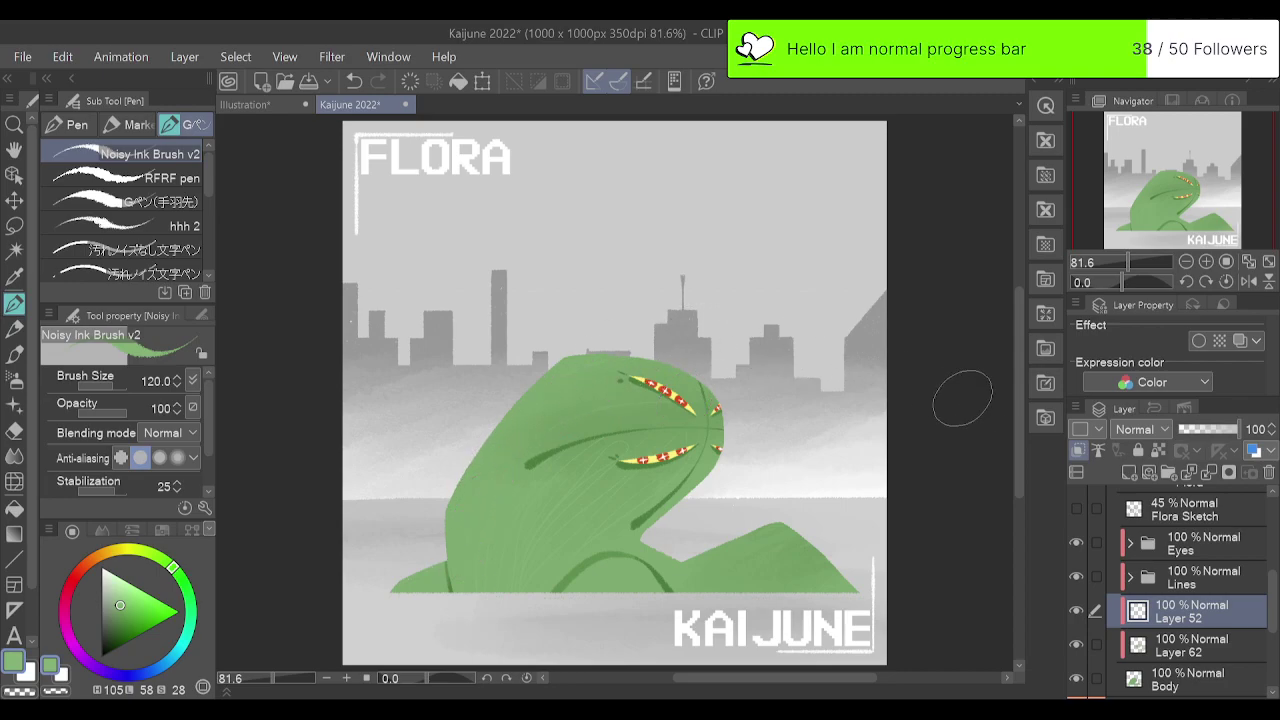
Undo the fine light green streaks painted over the creature's body.
click(1187, 262)
click(1206, 262)
click(1206, 262)
click(1206, 262)
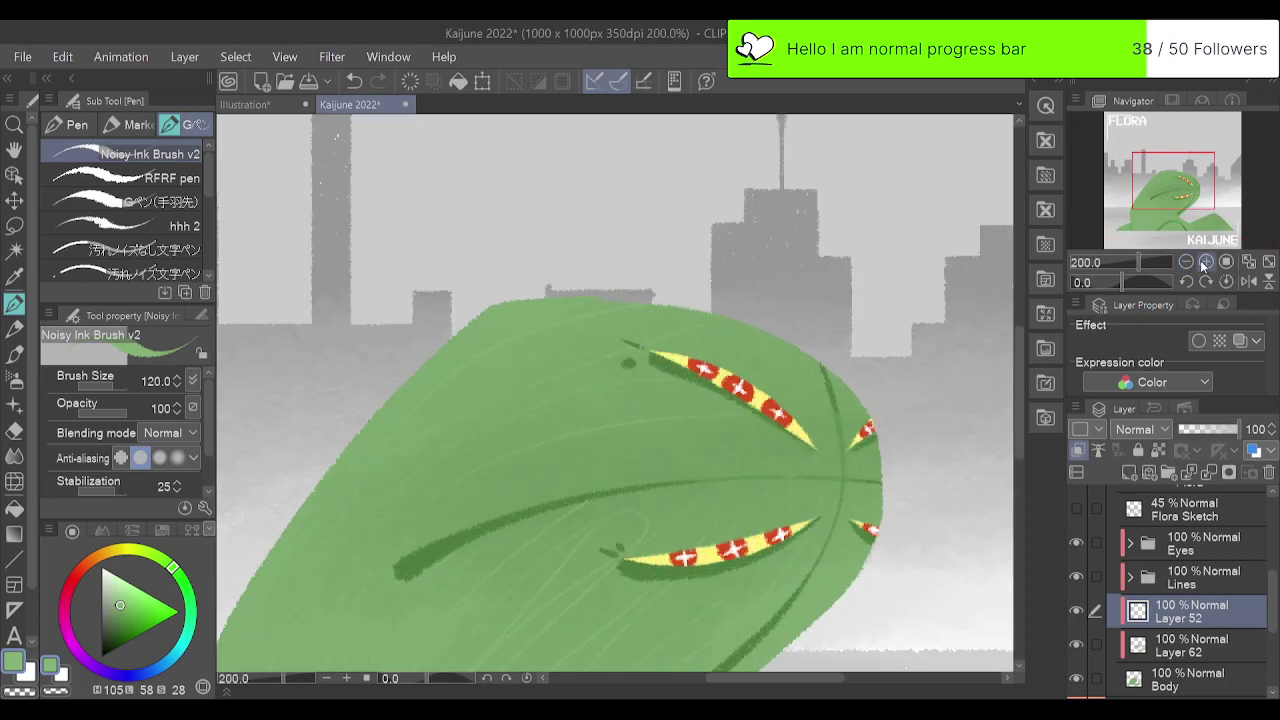
click(1177, 192)
key(ctrl+z)
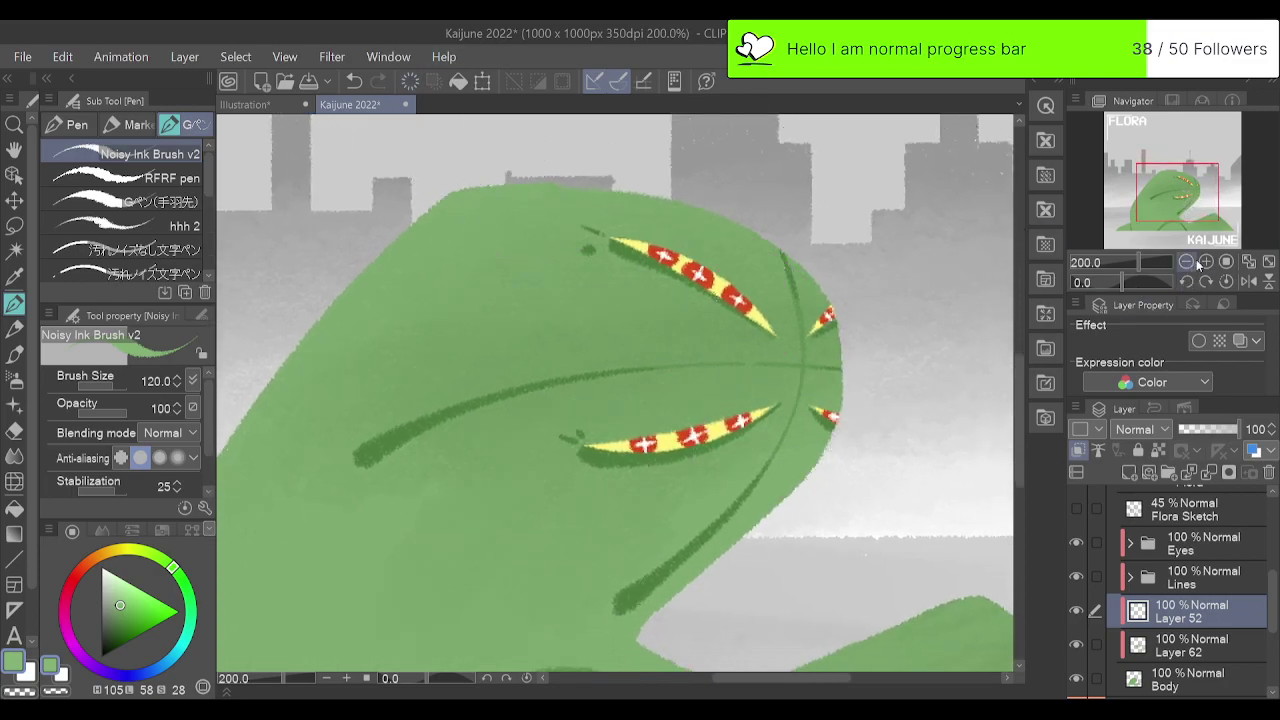
Paint fine light green streaks inside the arch at the creature's base and along the slope of the mound beside it.
click(1206, 262)
click(1187, 262)
click(1187, 262)
drag(1178, 208, 1173, 220)
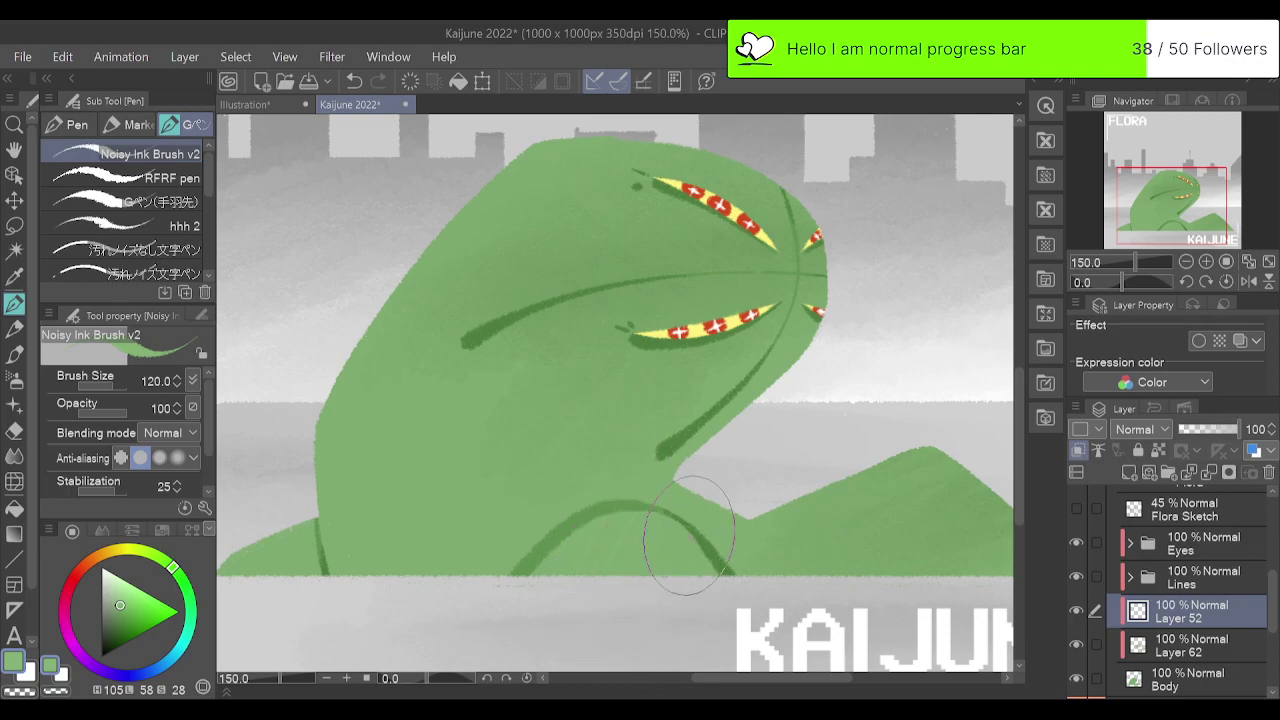
drag(1179, 218, 1166, 224)
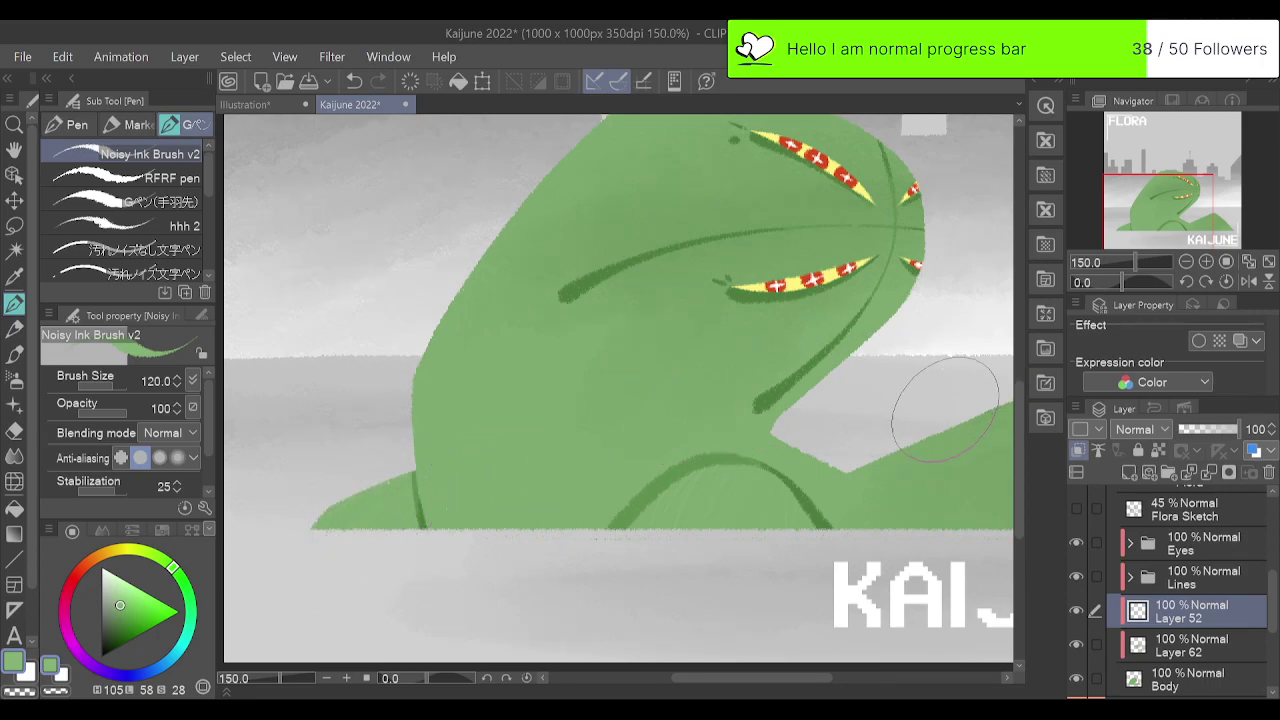
drag(1168, 248, 1198, 245)
mouse_move(628, 548)
mouse_down()
mouse_move(690, 481)
mouse_move(843, 400)
mouse_move(603, 536)
mouse_move(806, 402)
mouse_up()
drag(583, 538, 821, 398)
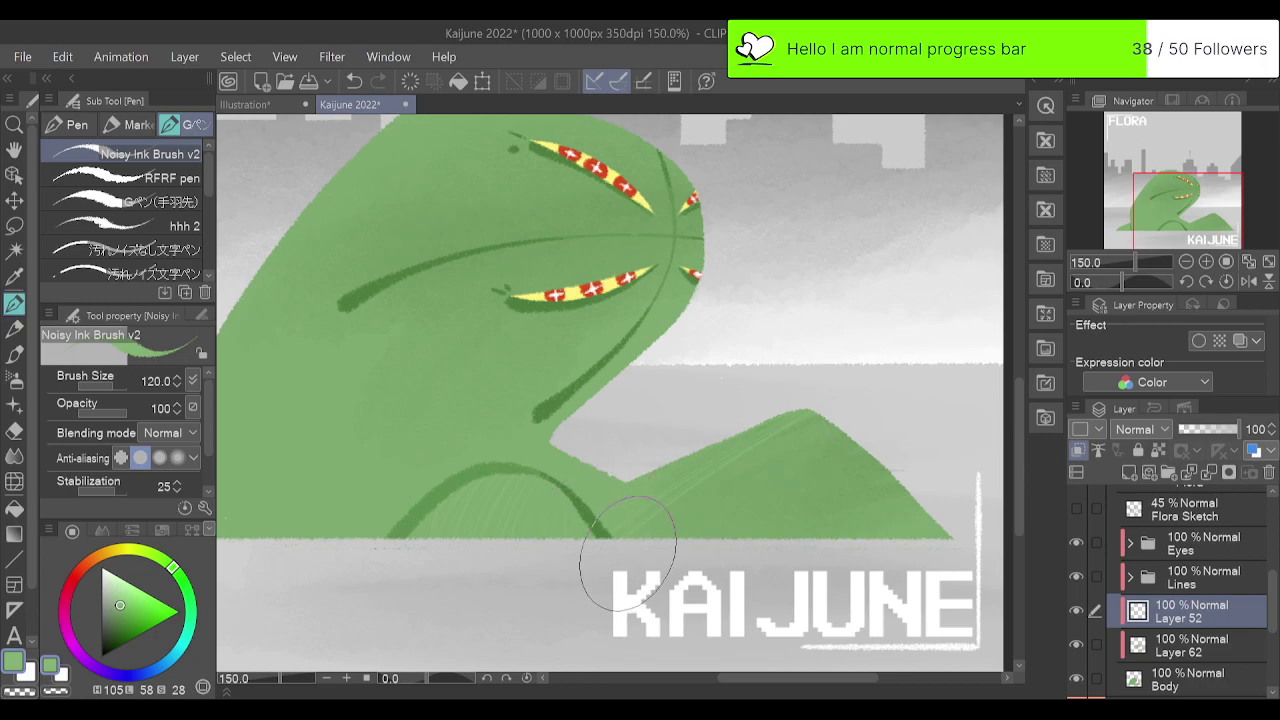
Paint fine light green streaks across the mound beside the creature's body, down to its lower edge.
drag(630, 562, 857, 402)
mouse_move(671, 538)
mouse_down()
mouse_move(761, 470)
mouse_move(926, 395)
mouse_up()
mouse_move(797, 490)
mouse_down()
mouse_move(867, 444)
mouse_move(876, 477)
mouse_move(797, 524)
mouse_move(917, 470)
mouse_move(871, 506)
mouse_move(915, 495)
mouse_up()
drag(872, 532, 930, 536)
click(1186, 261)
drag(1163, 216, 1151, 196)
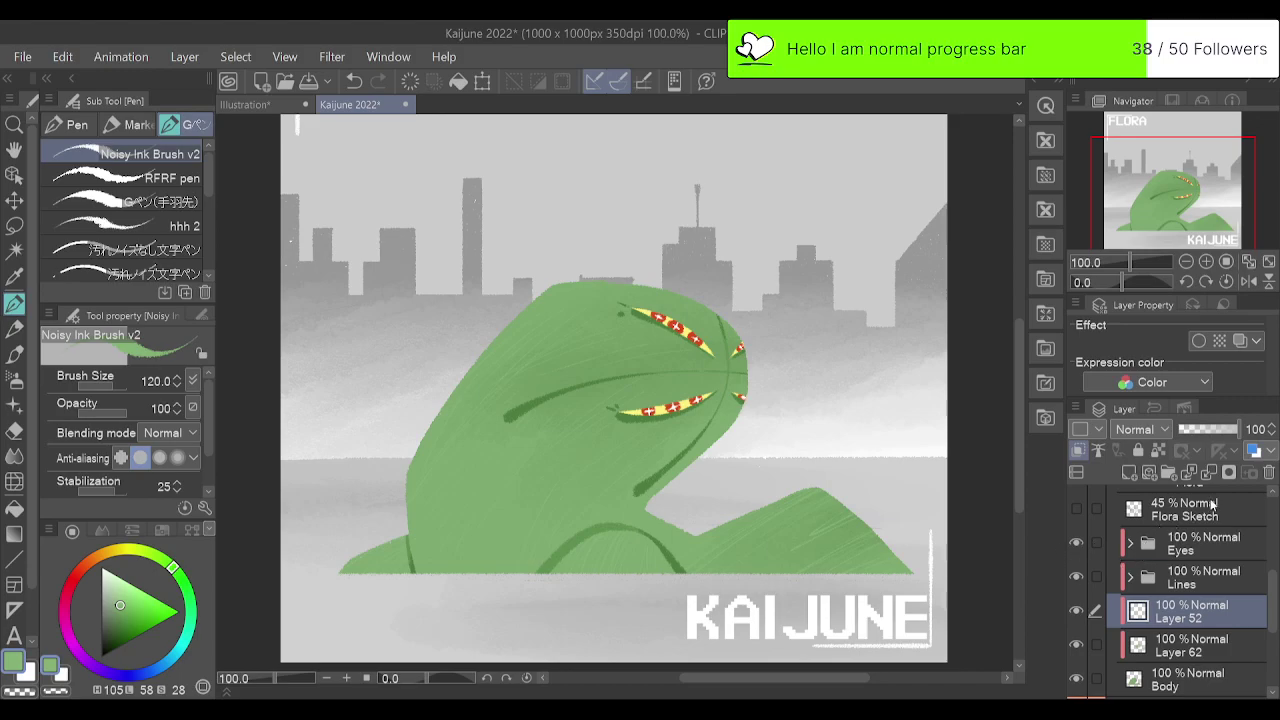
Add a new layer above the Eyes folder, pick the yellow of the eyes, and choose the Soft airbrush.
click(1132, 543)
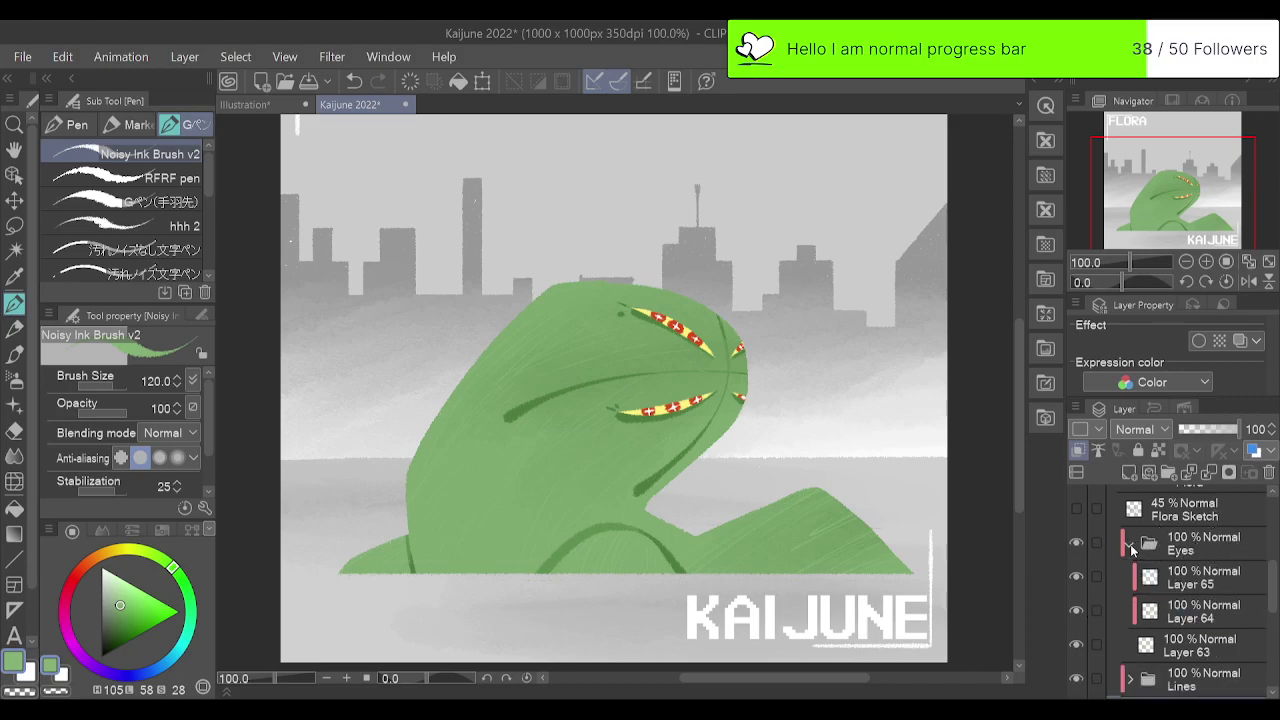
click(1132, 543)
click(1195, 543)
click(1130, 473)
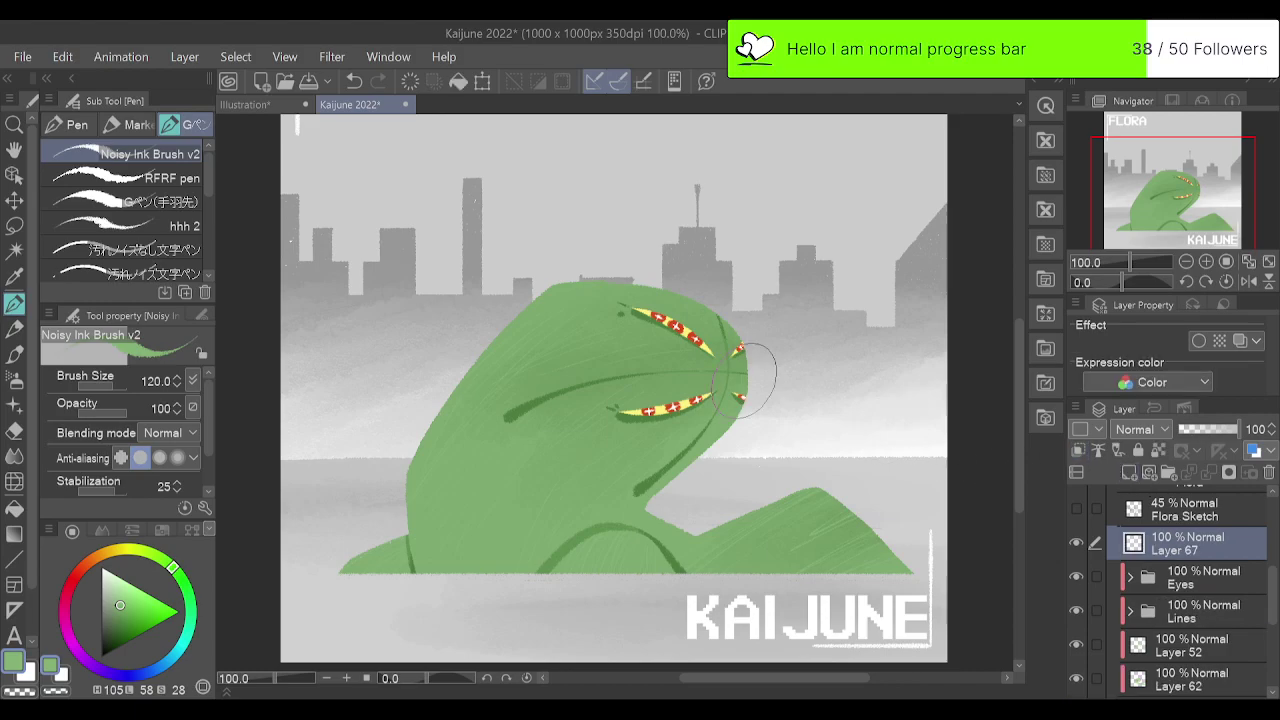
alt+click(705, 338)
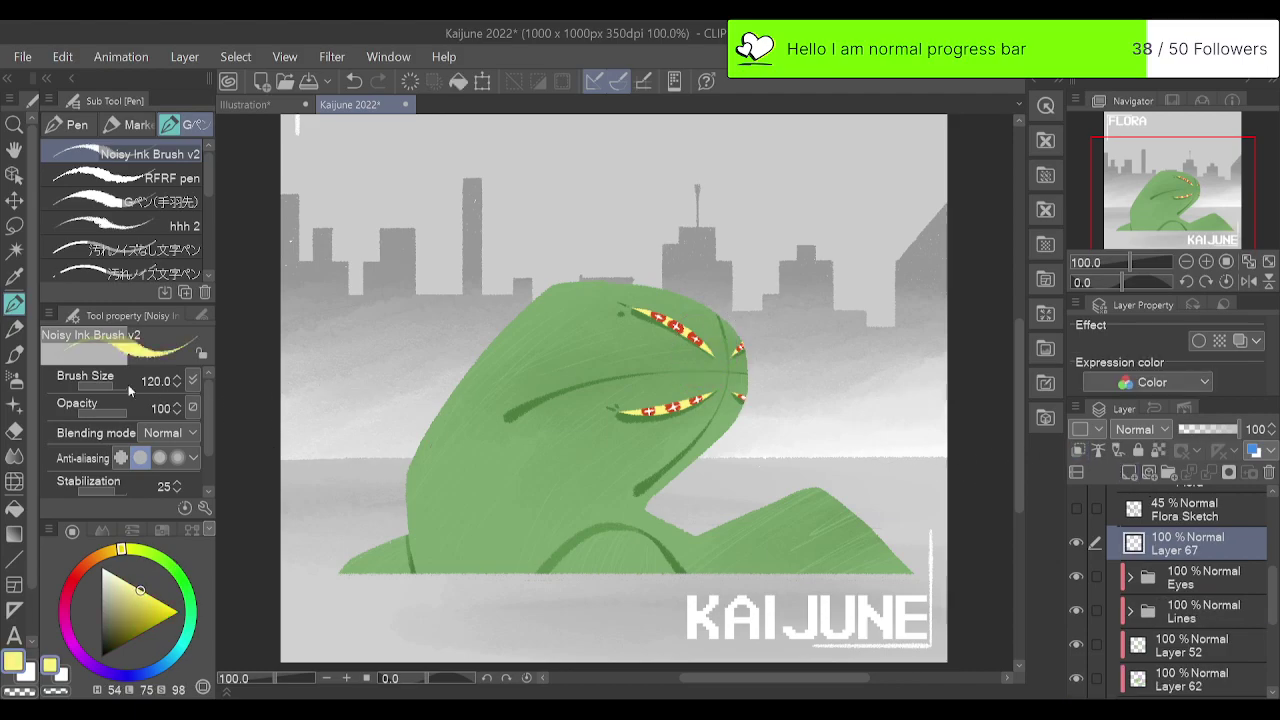
click(14, 380)
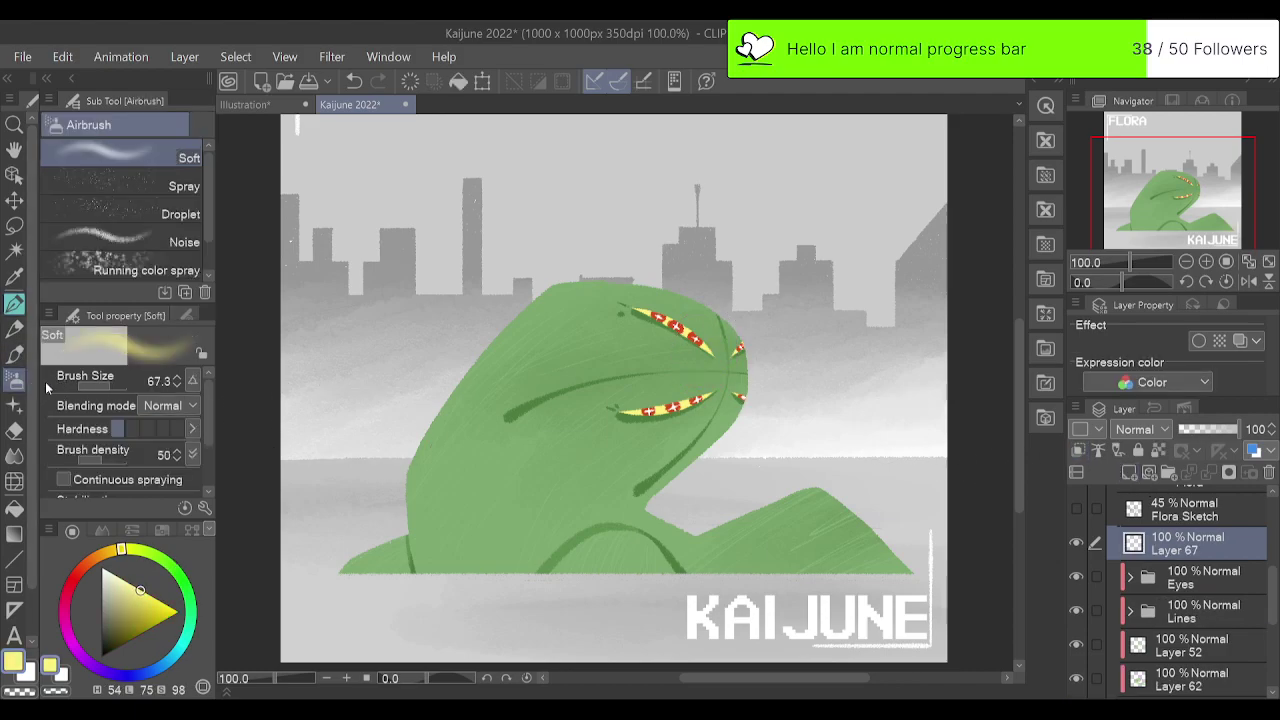
Try a soft yellow airbrush glow along all the creature's eyes with a brush size of 17.3.
click(1205, 261)
mouse_move(731, 302)
mouse_down()
mouse_move(683, 273)
mouse_move(775, 318)
mouse_up()
key(ctrl+z)
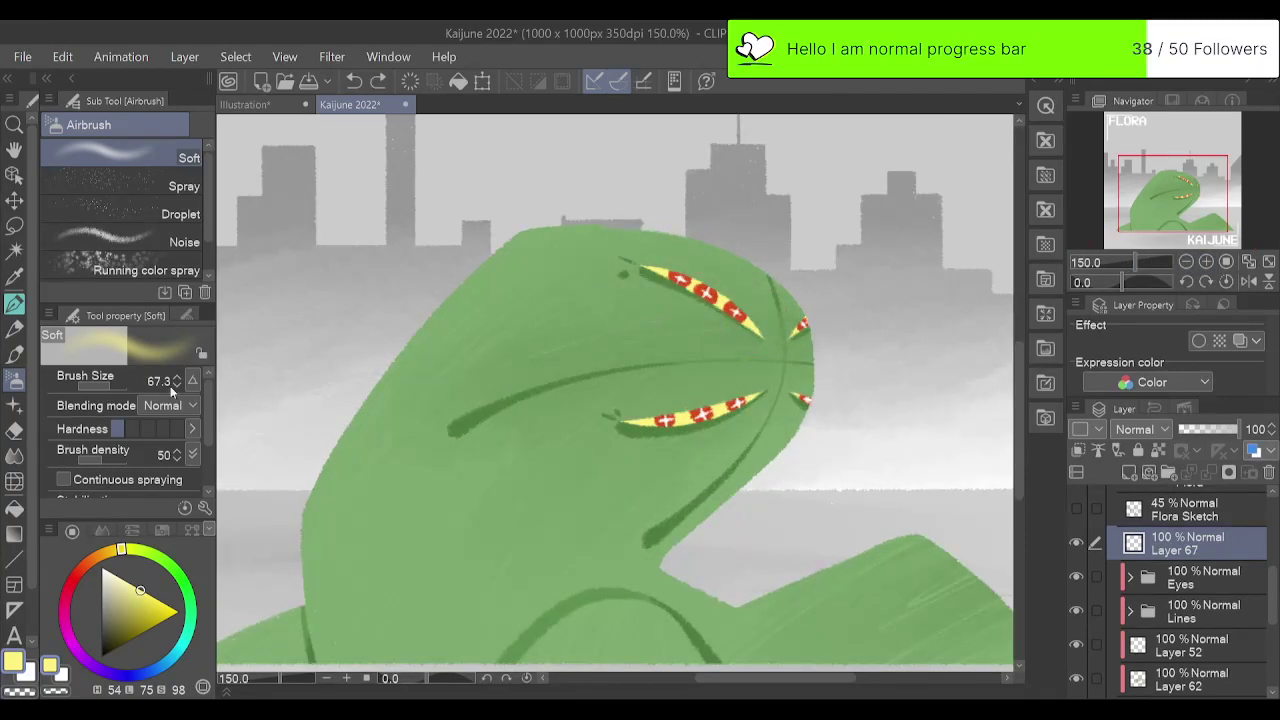
drag(114, 383, 108, 381)
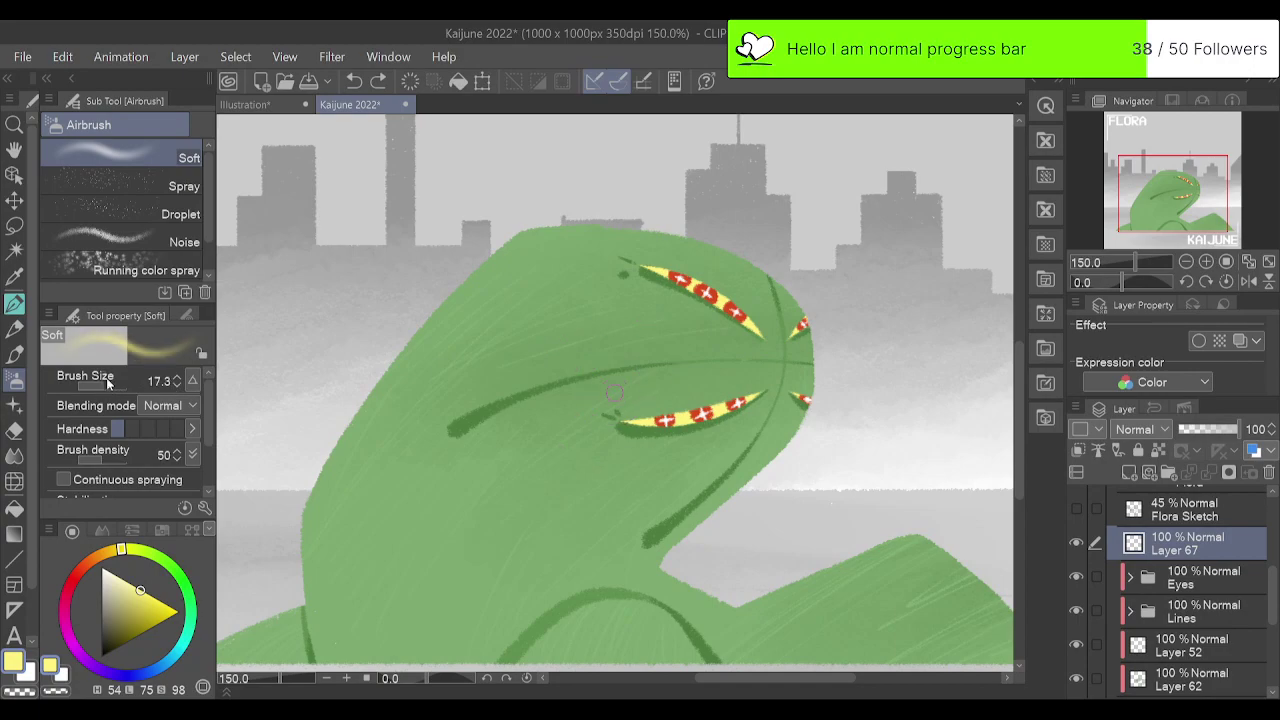
drag(759, 333, 632, 266)
key(ctrl+z)
drag(768, 338, 628, 262)
key(ctrl+z)
mouse_move(752, 311)
mouse_down()
mouse_move(645, 265)
mouse_move(766, 335)
mouse_up()
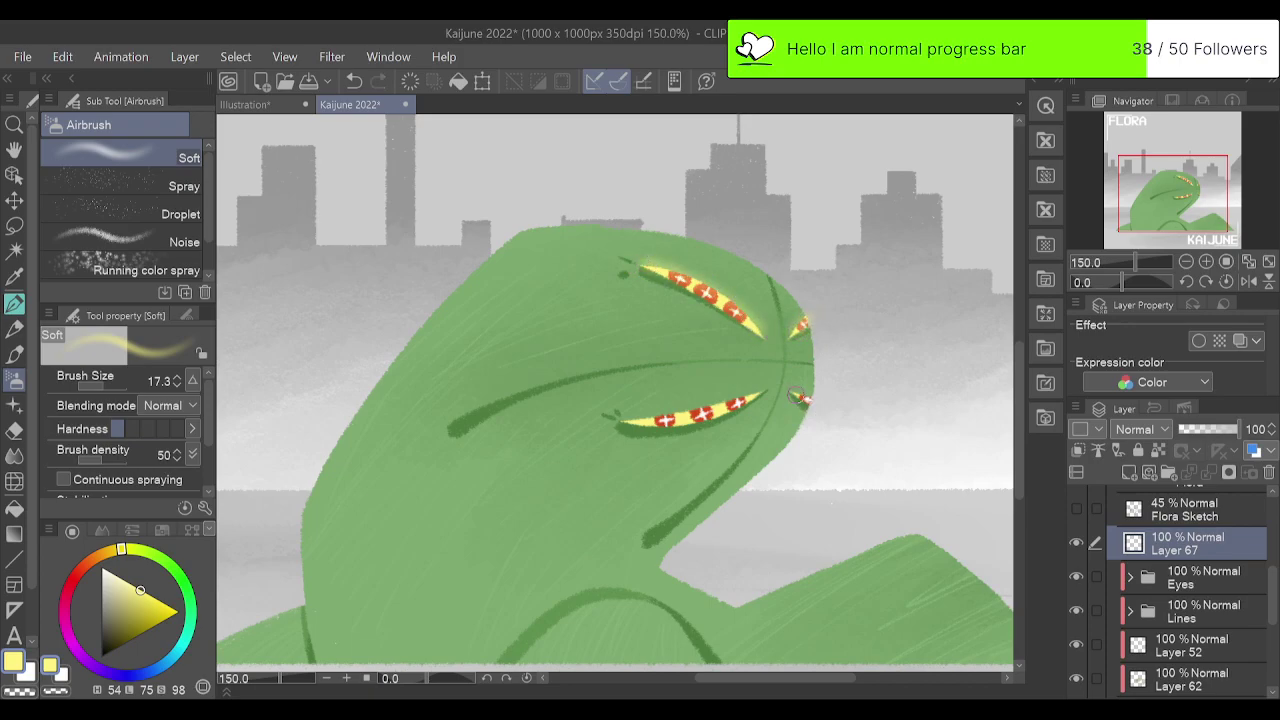
mouse_move(797, 396)
mouse_down()
mouse_move(810, 402)
mouse_move(645, 418)
mouse_move(752, 395)
mouse_up()
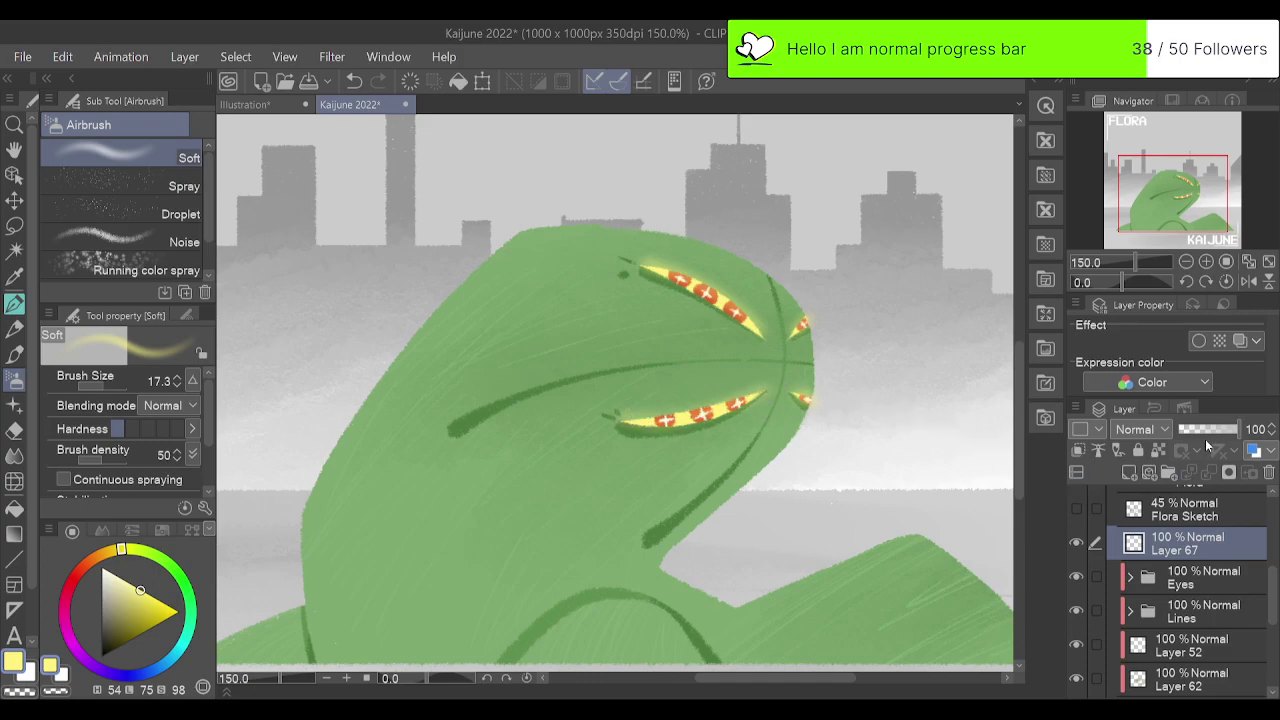
Set Layer 67 to the Add (Glow) blending mode with an opacity of 63%.
click(1153, 277)
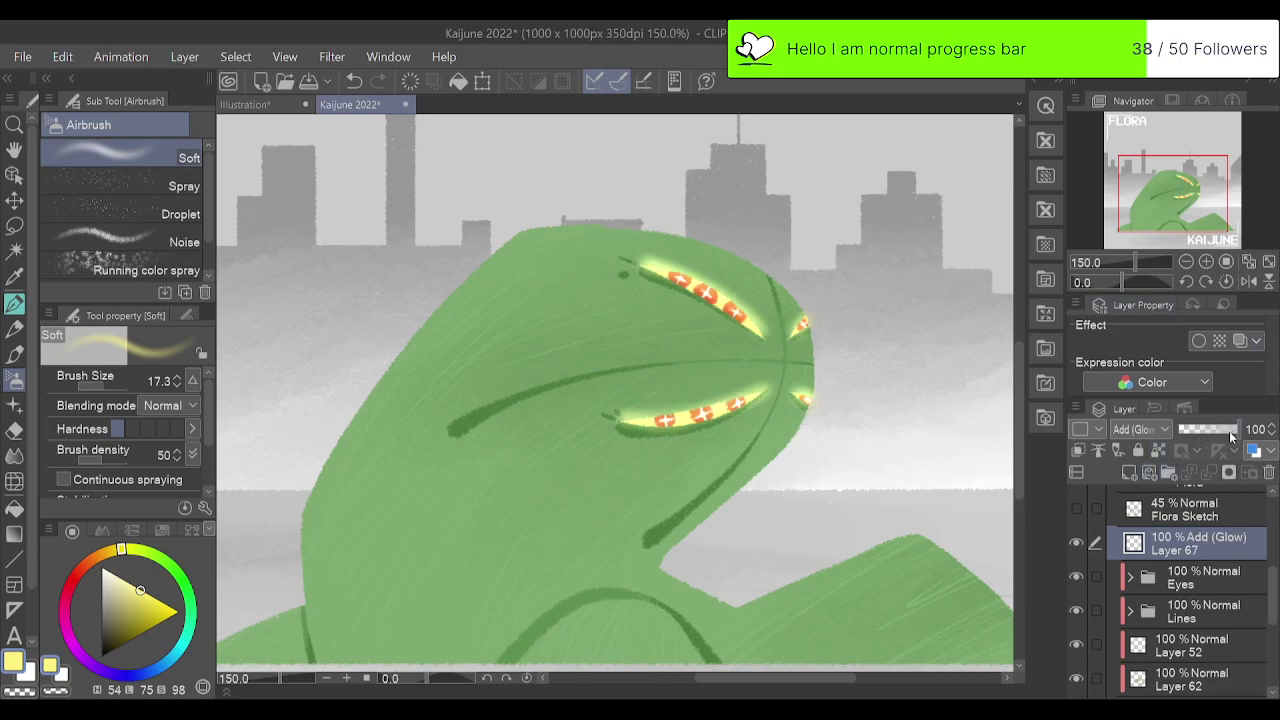
drag(1231, 434, 1216, 431)
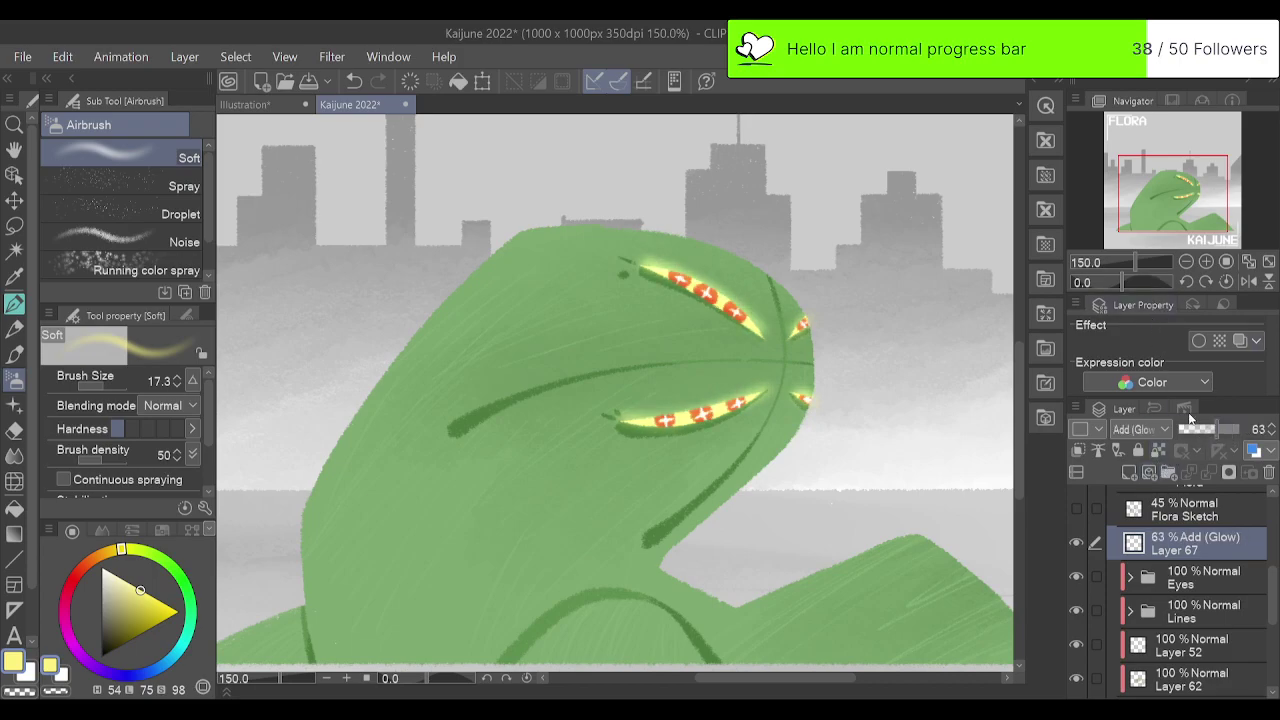
click(1269, 264)
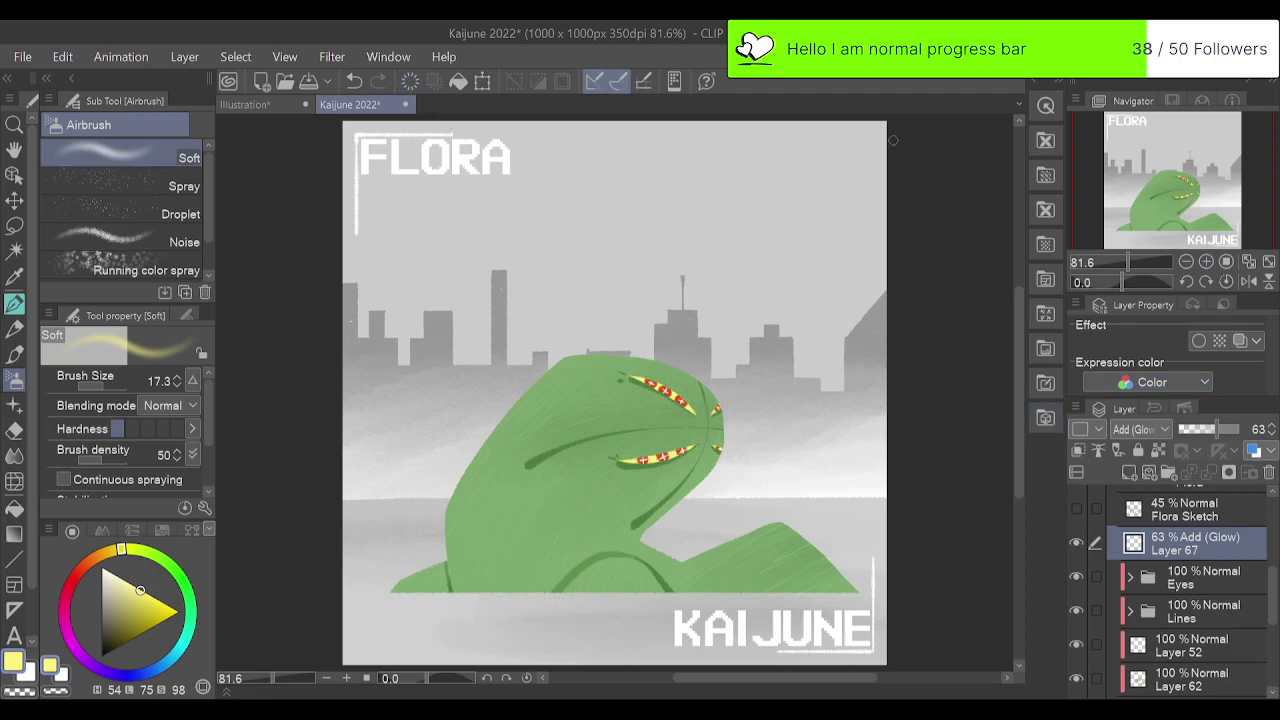
Airbrush a soft yellow glow around the creature's eyes on Layer 67 with a brush size of 29.8.
click(1206, 262)
click(1206, 262)
drag(1193, 205, 1198, 204)
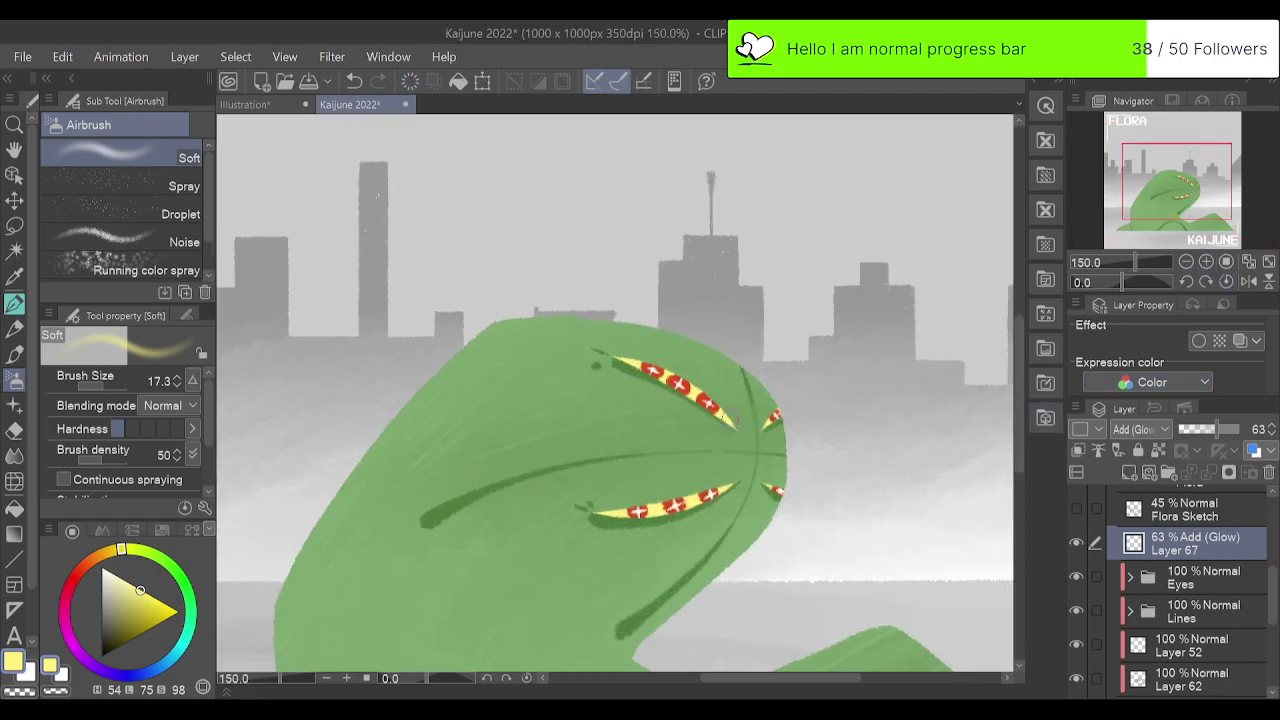
drag(105, 393, 185, 345)
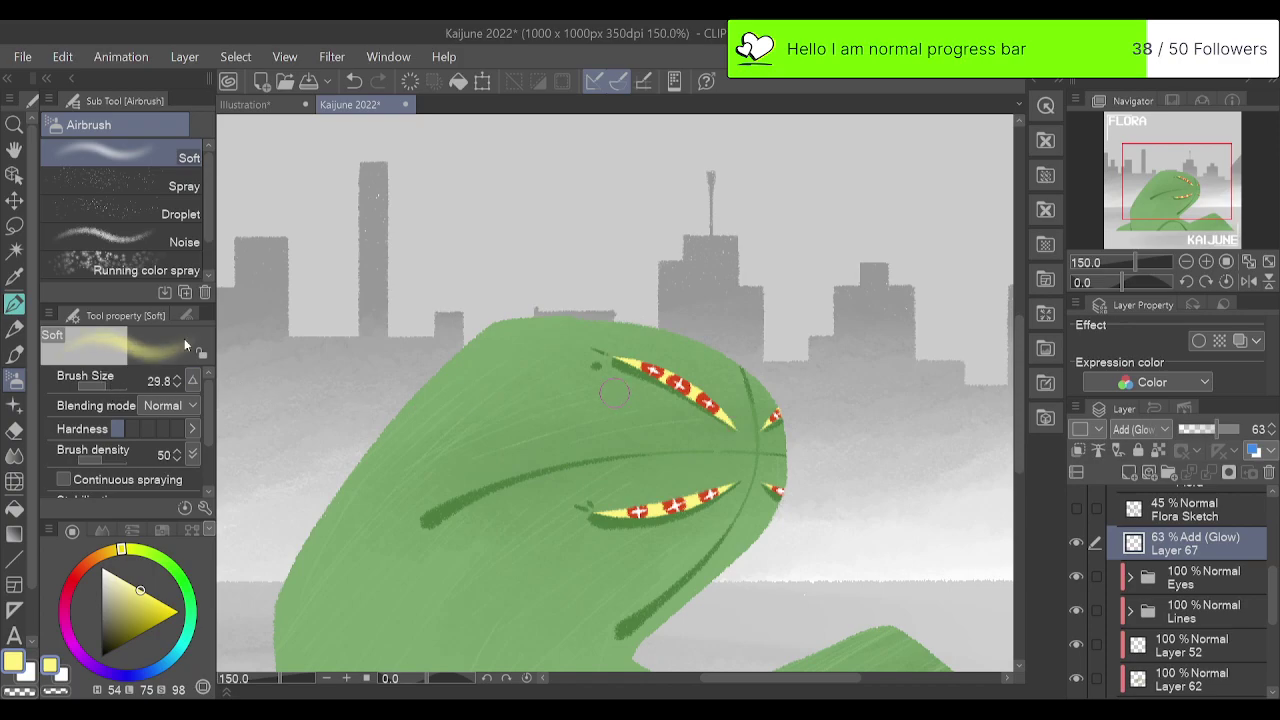
mouse_move(737, 427)
mouse_down()
mouse_move(666, 365)
mouse_move(600, 350)
mouse_up()
key(ctrl+z)
drag(737, 428, 618, 350)
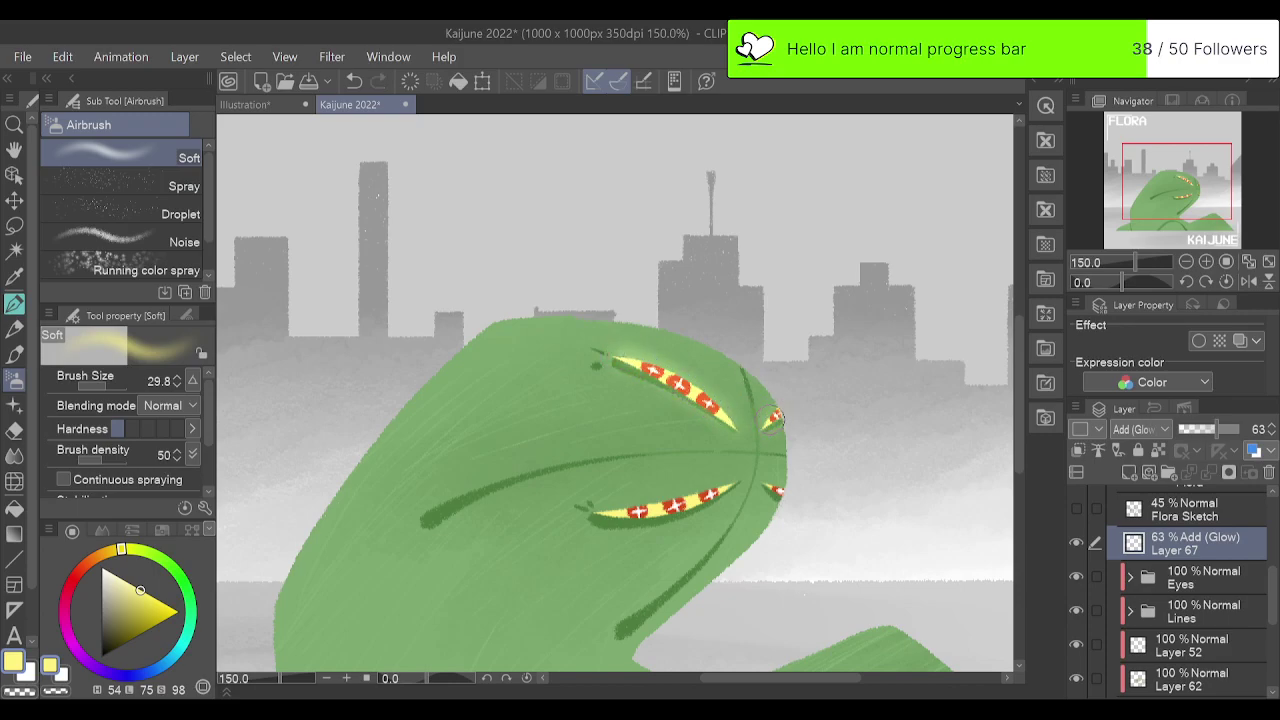
key(ctrl+z)
drag(782, 411, 771, 420)
mouse_move(786, 494)
mouse_down()
mouse_move(736, 483)
mouse_move(666, 523)
mouse_move(586, 519)
mouse_up()
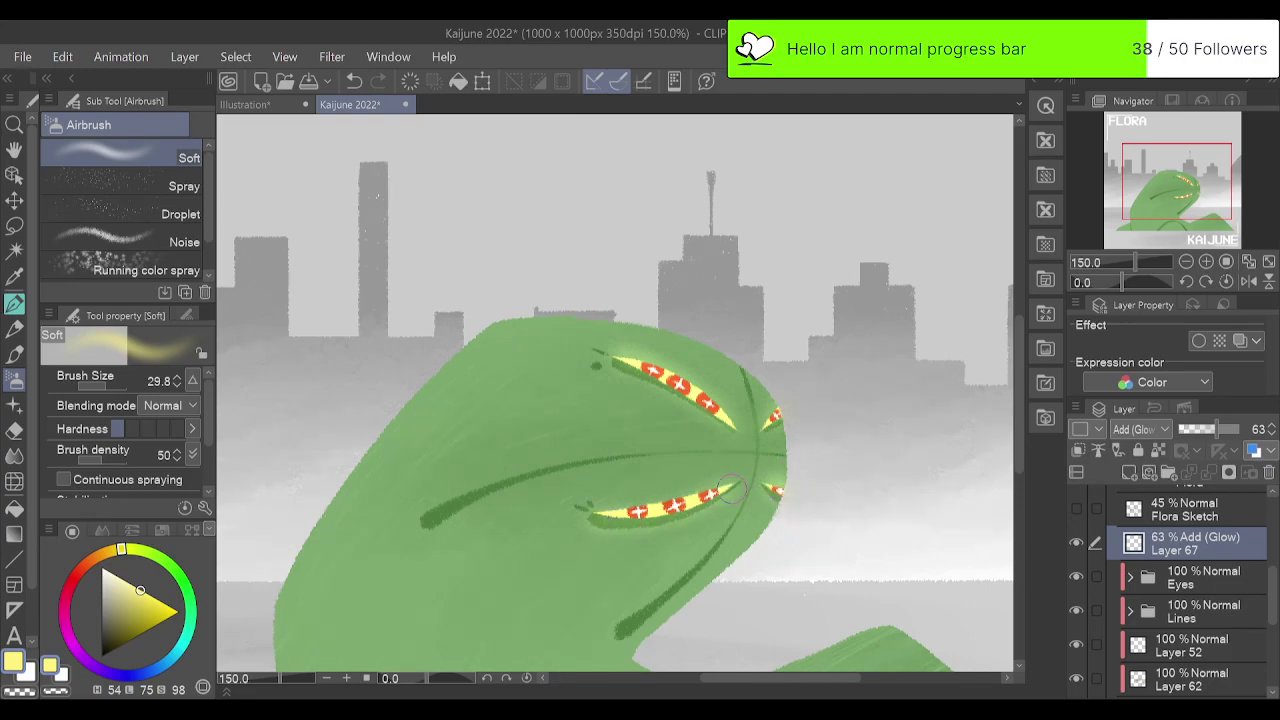
key(ctrl+z)
drag(734, 487, 594, 515)
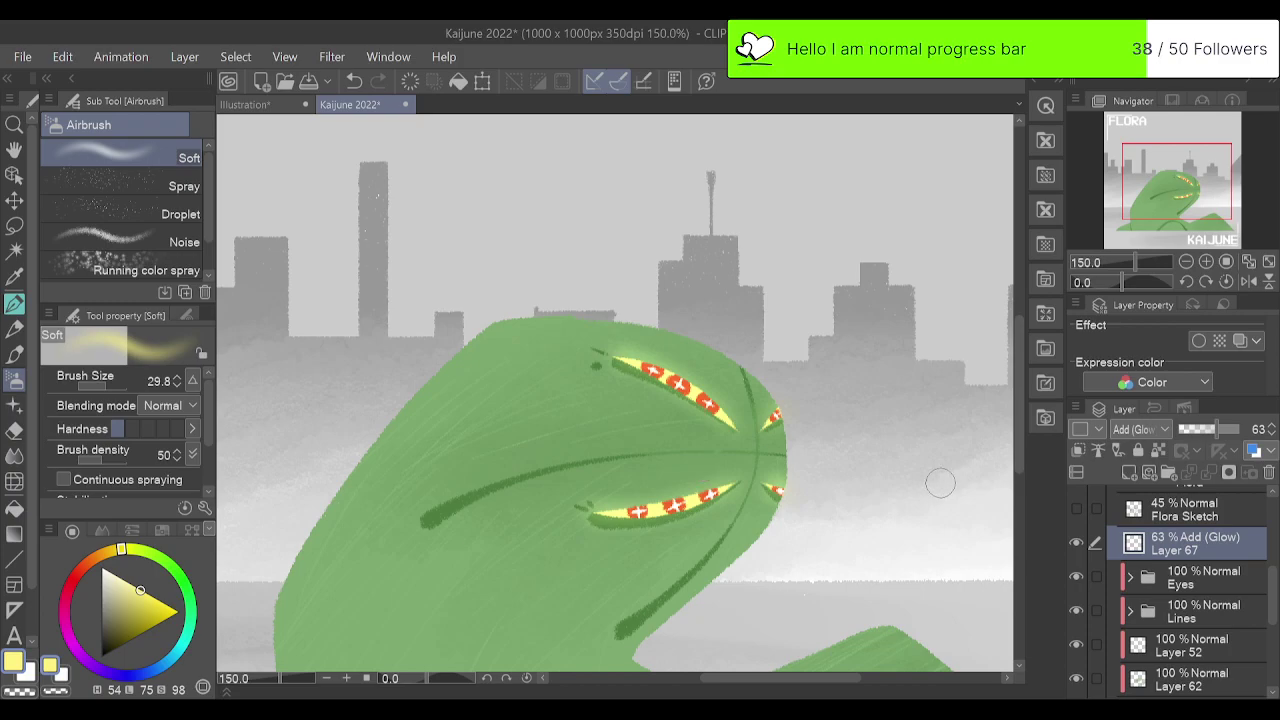
click(1248, 261)
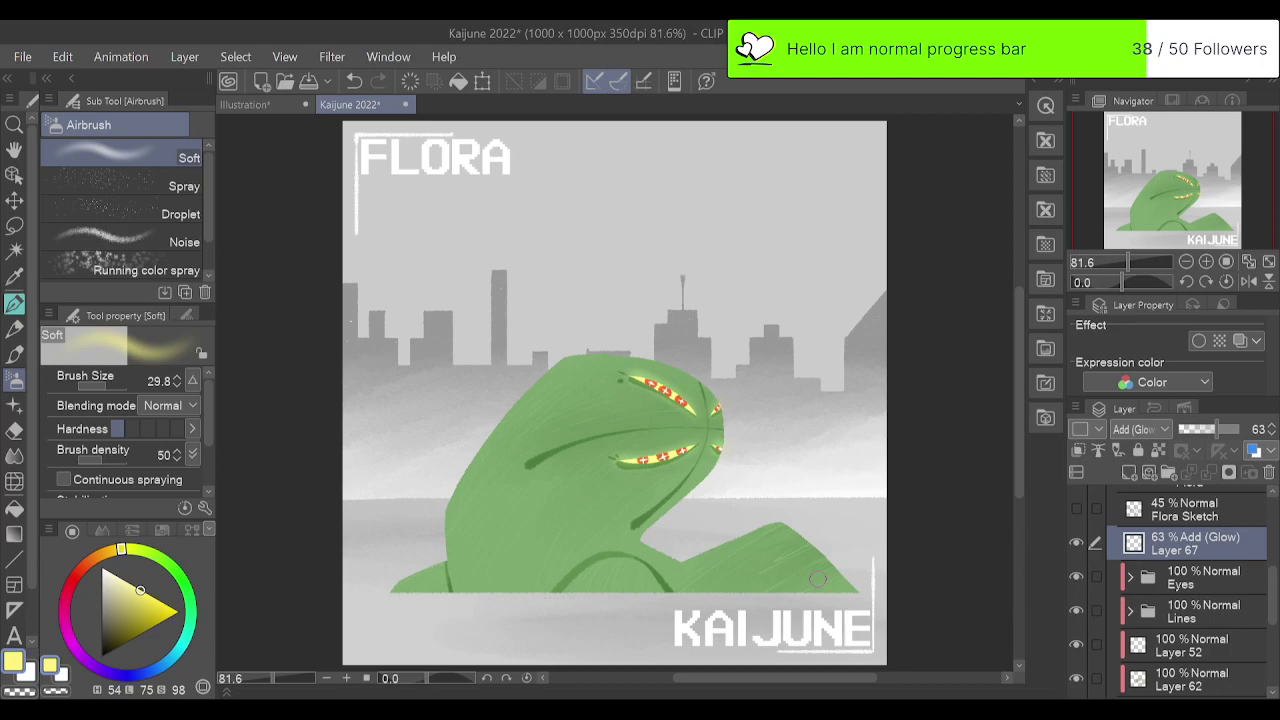
Shift the Body layer's color to a brighter, more saturated green with a tonal correction.
click(1206, 262)
click(1206, 262)
drag(1195, 206, 1189, 214)
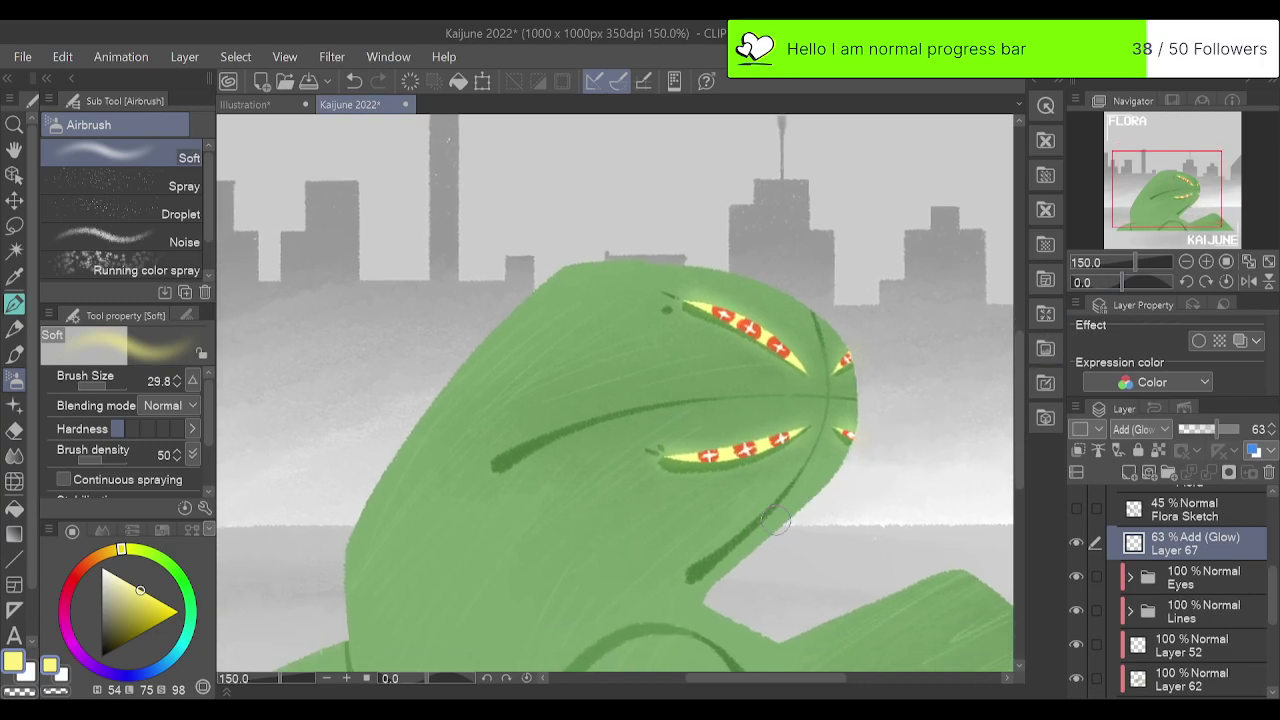
drag(1183, 211, 1180, 215)
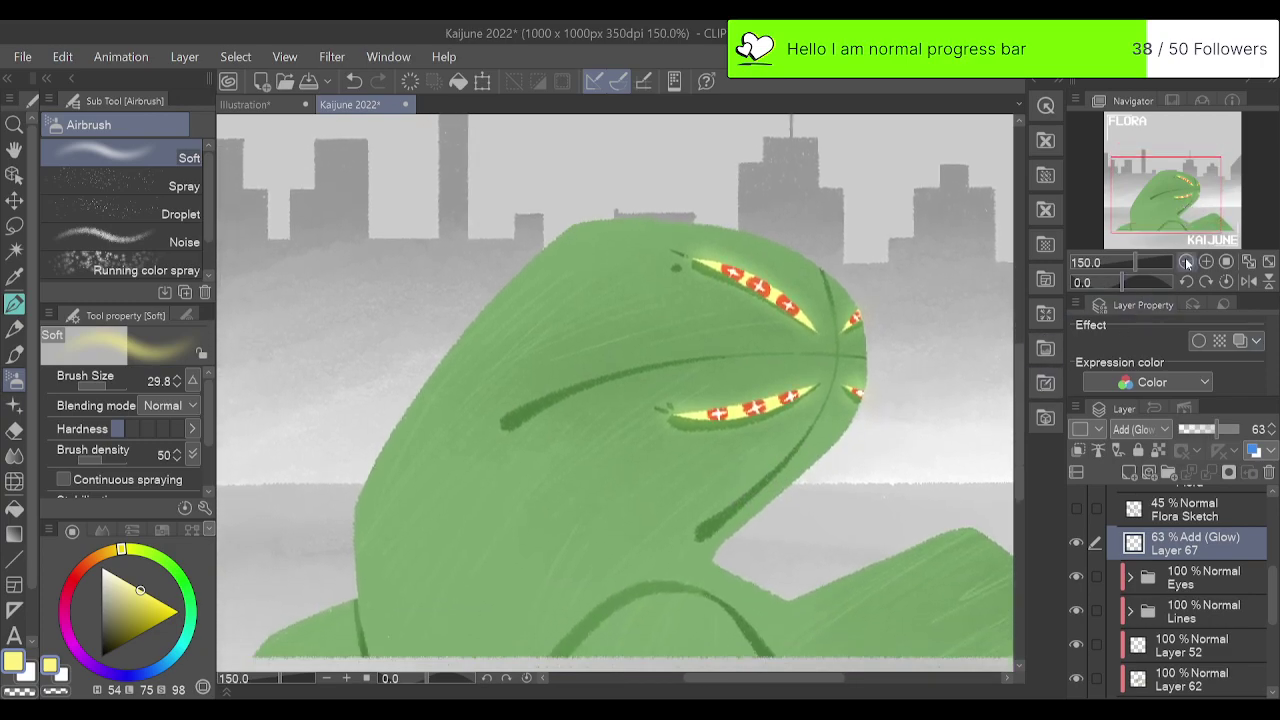
click(1262, 589)
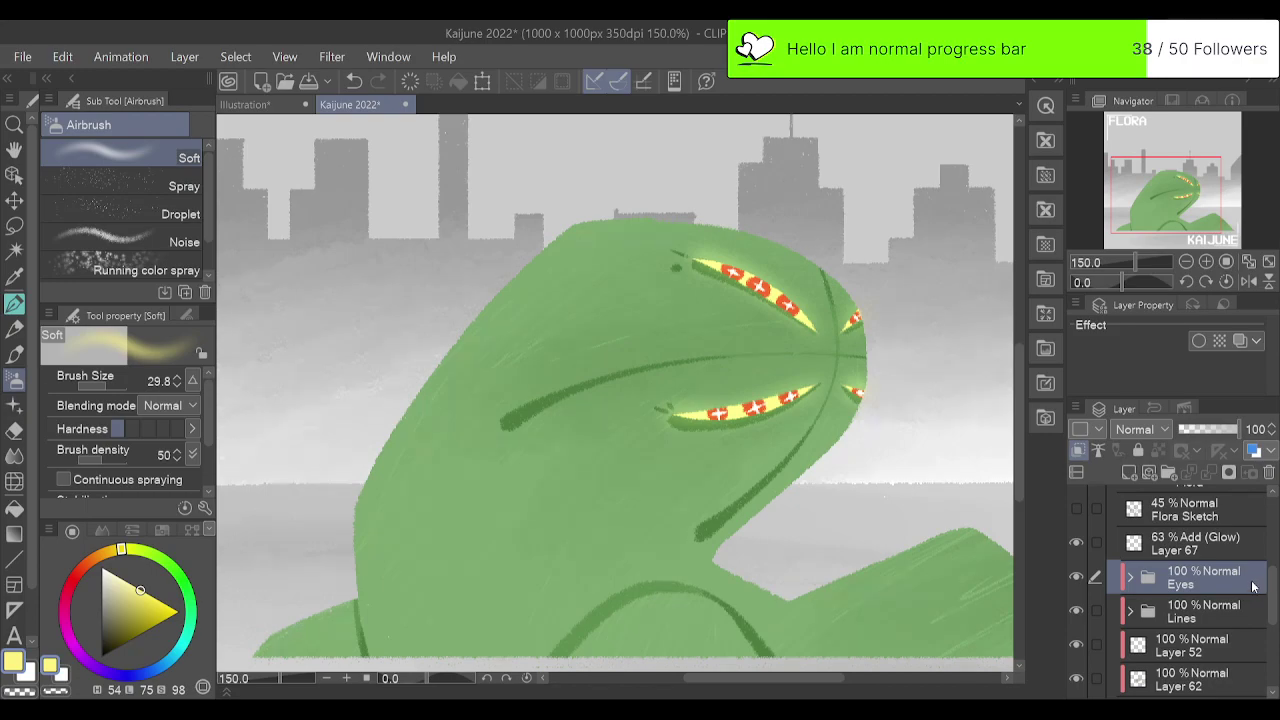
mouse_move(1271, 593)
mouse_down()
mouse_move(1268, 630)
mouse_move(1268, 618)
mouse_up()
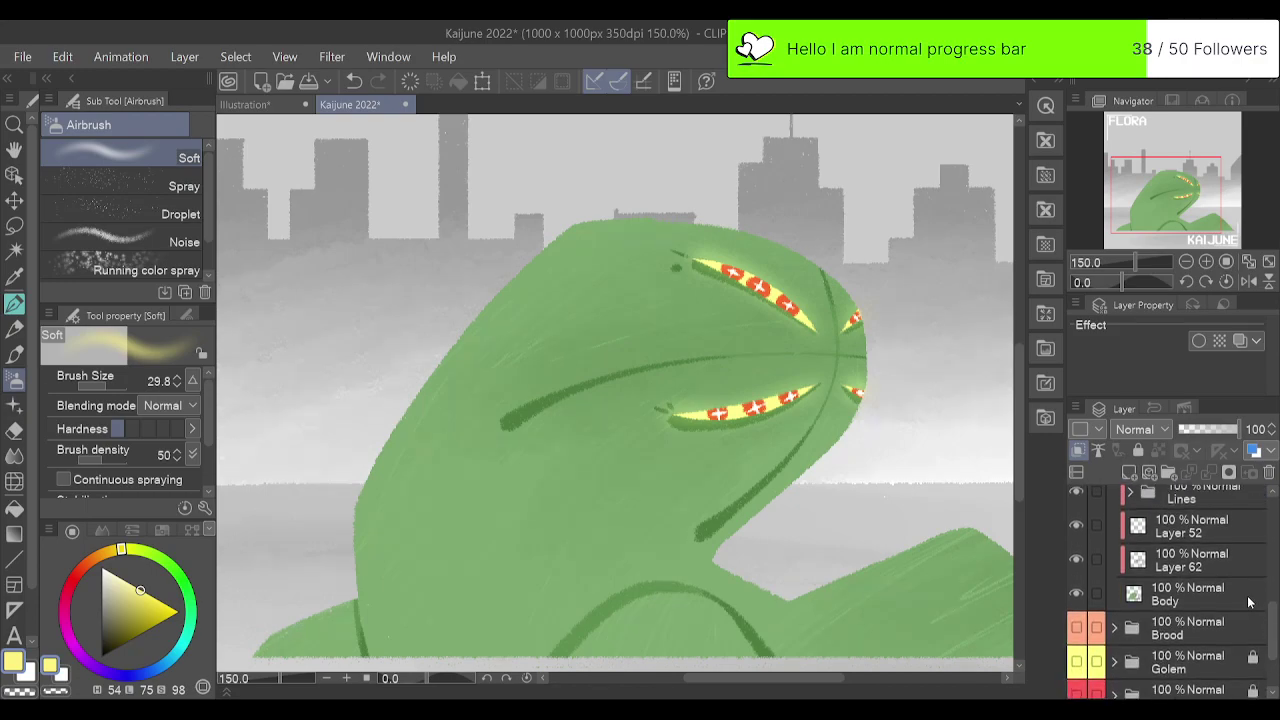
click(1200, 594)
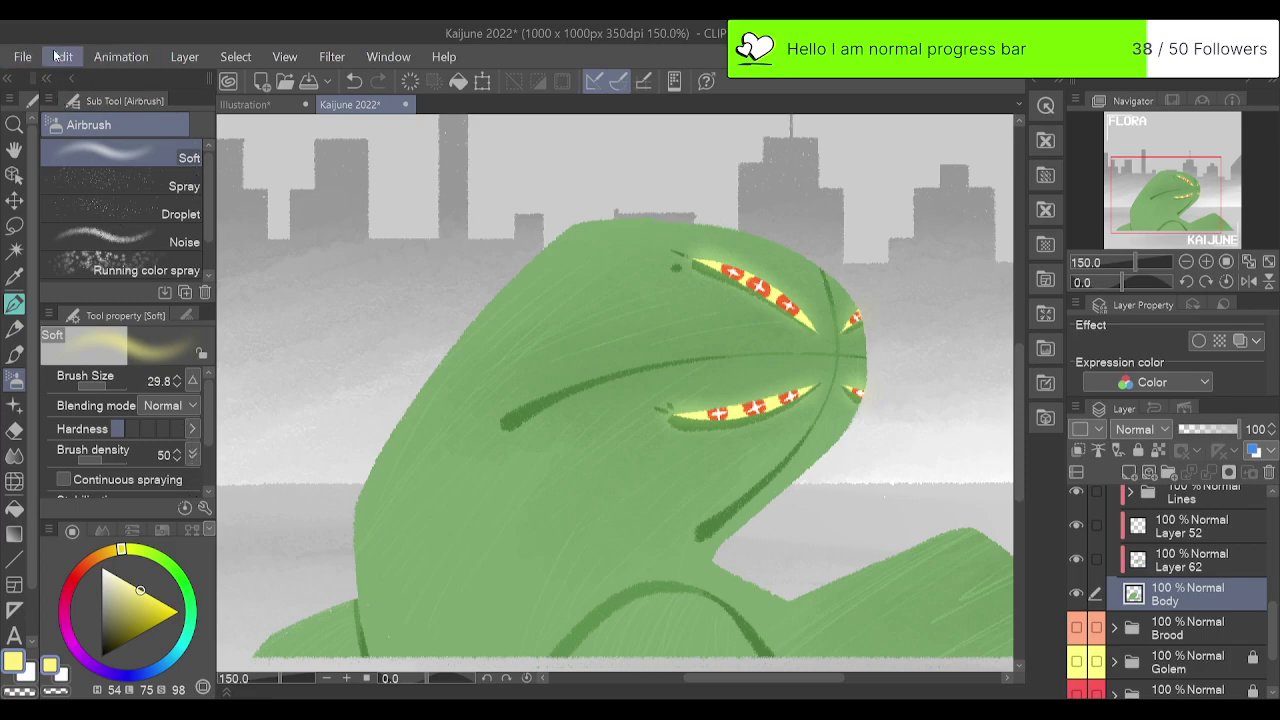
click(520, 469)
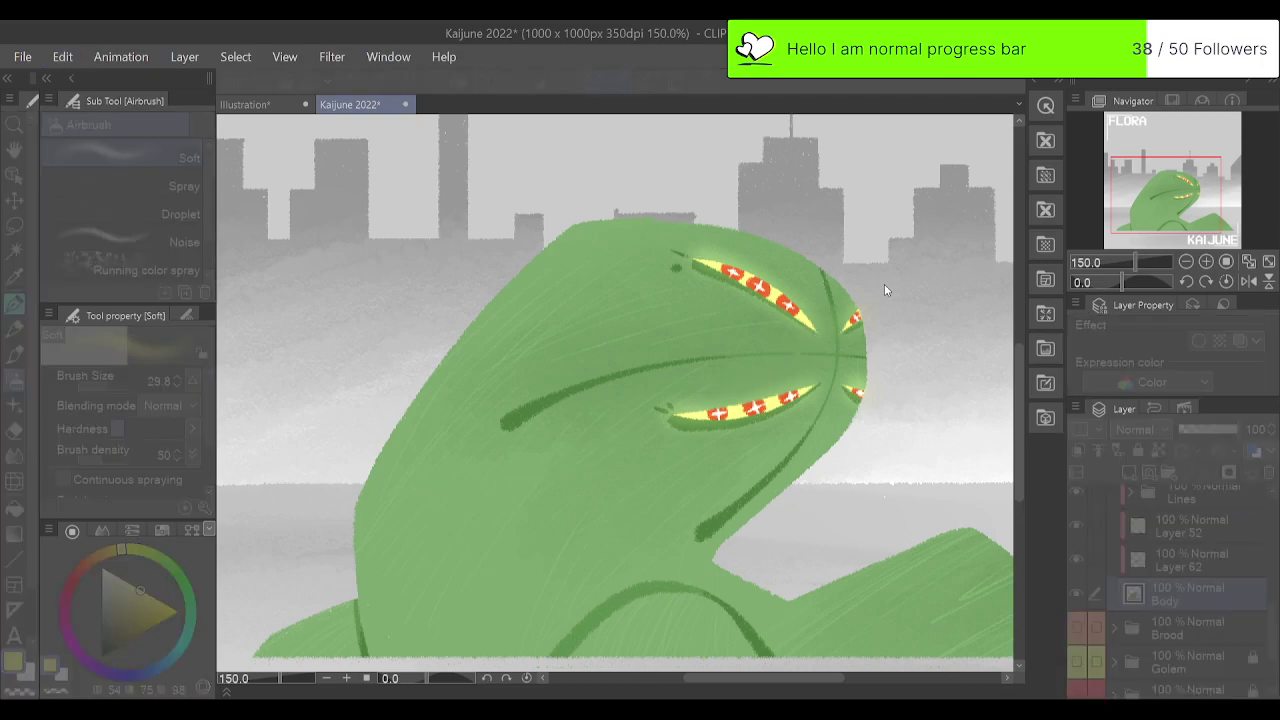
drag(859, 288, 919, 285)
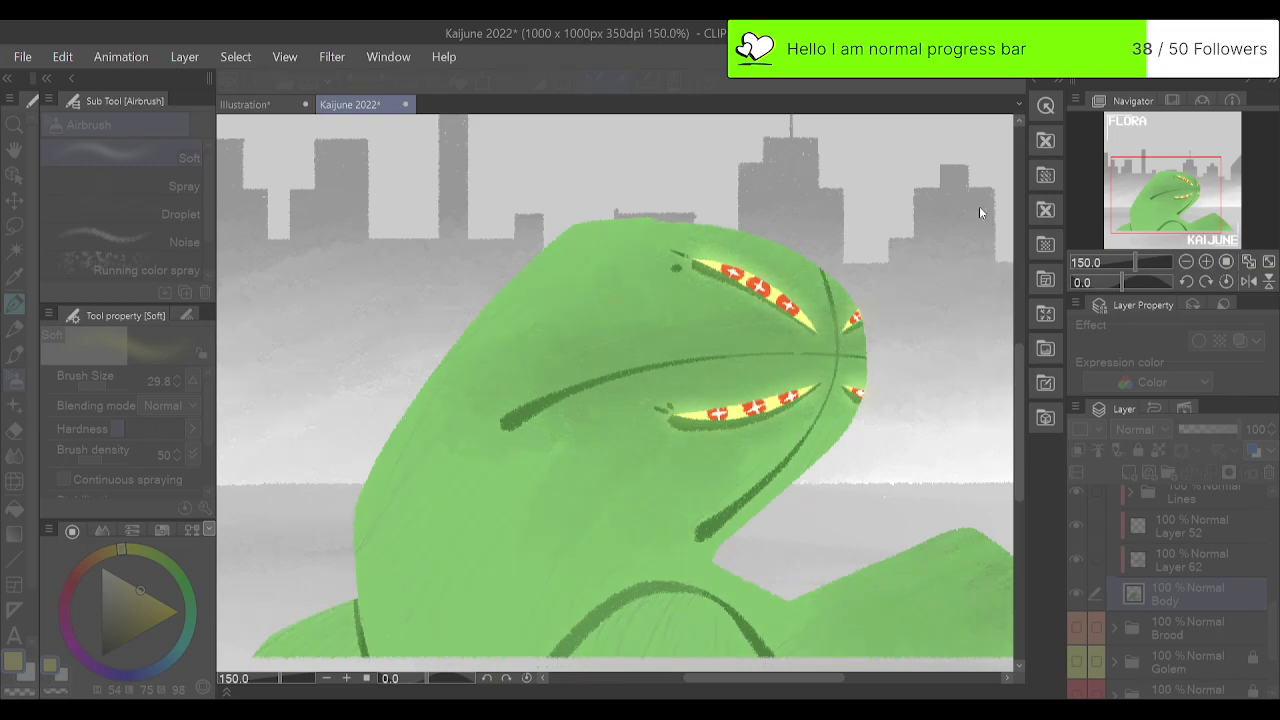
click(1057, 205)
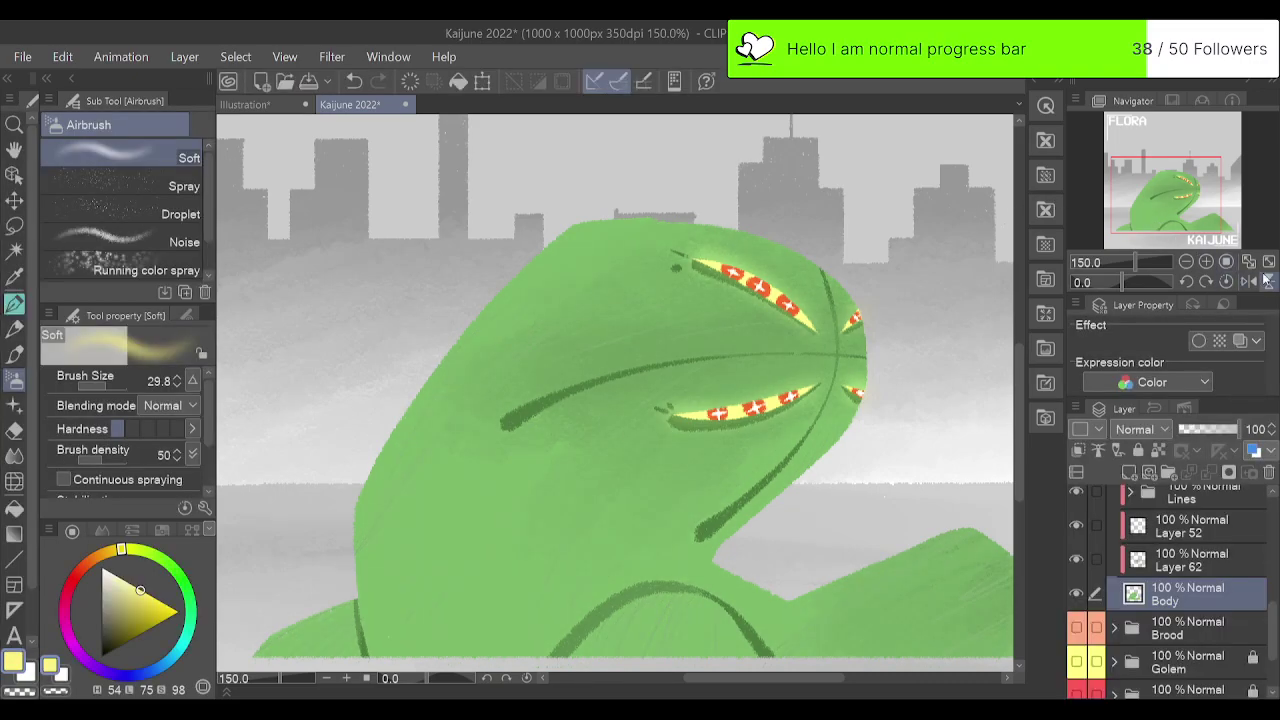
Check the whole illustration's values in grayscale by temporarily showing the Check Values layer.
click(1269, 262)
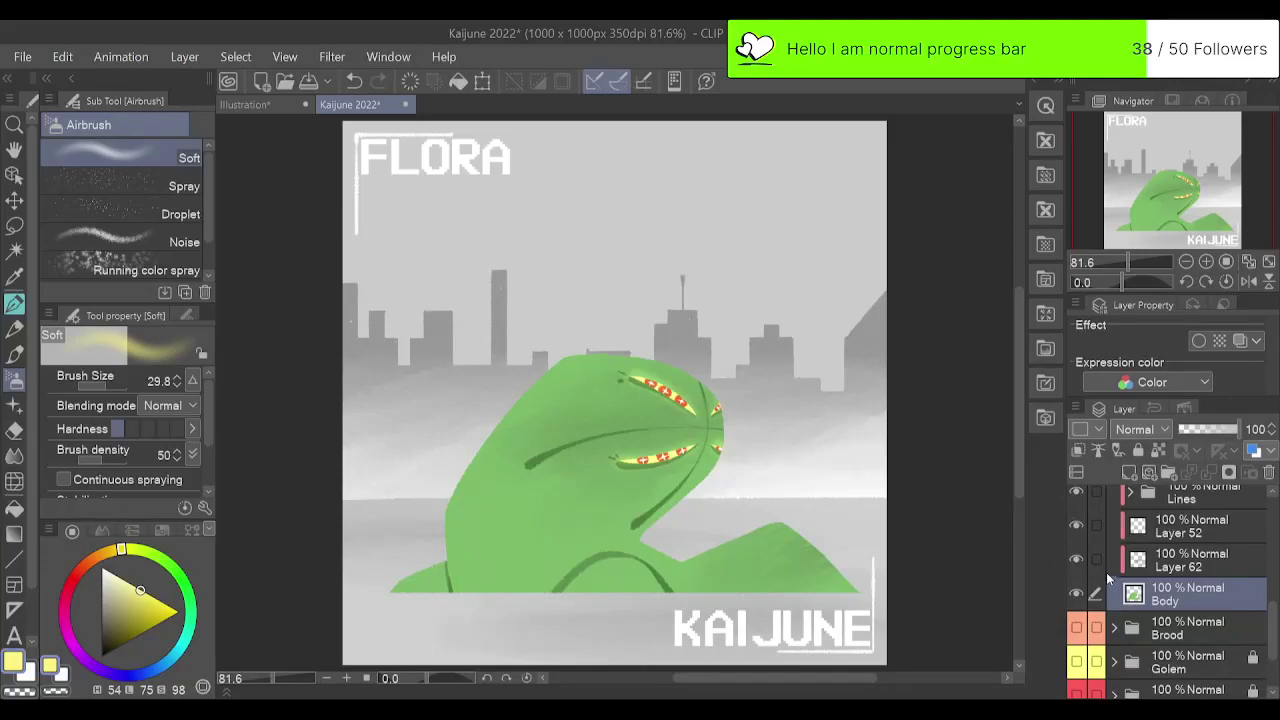
scroll(1274, 562, up, 5)
scroll(1274, 562, up, 3)
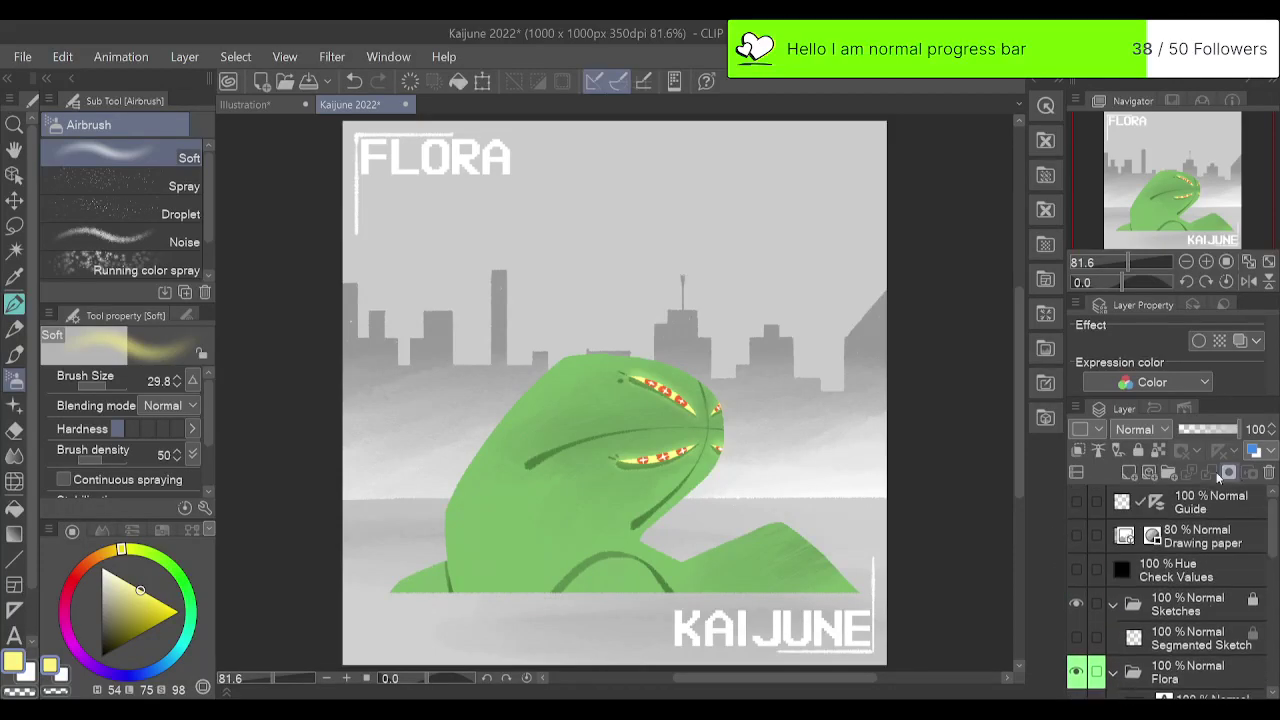
click(1076, 537)
click(1076, 537)
click(1076, 540)
click(1076, 537)
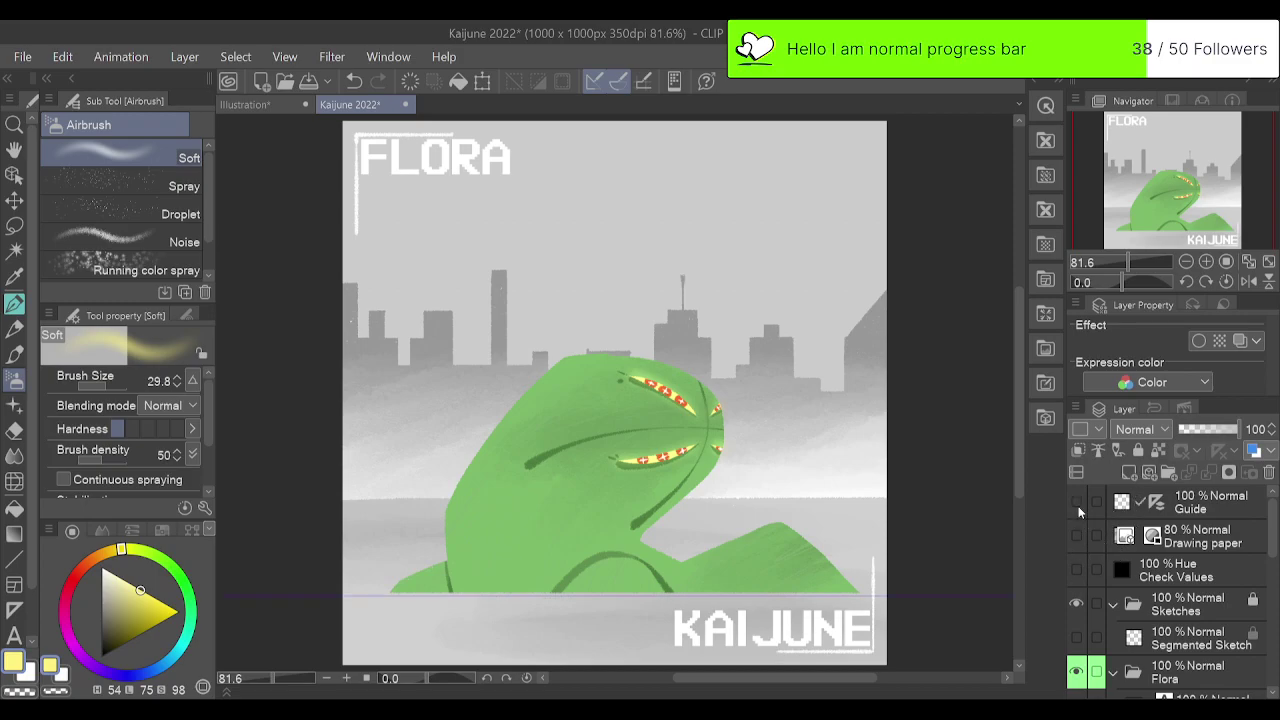
click(1077, 570)
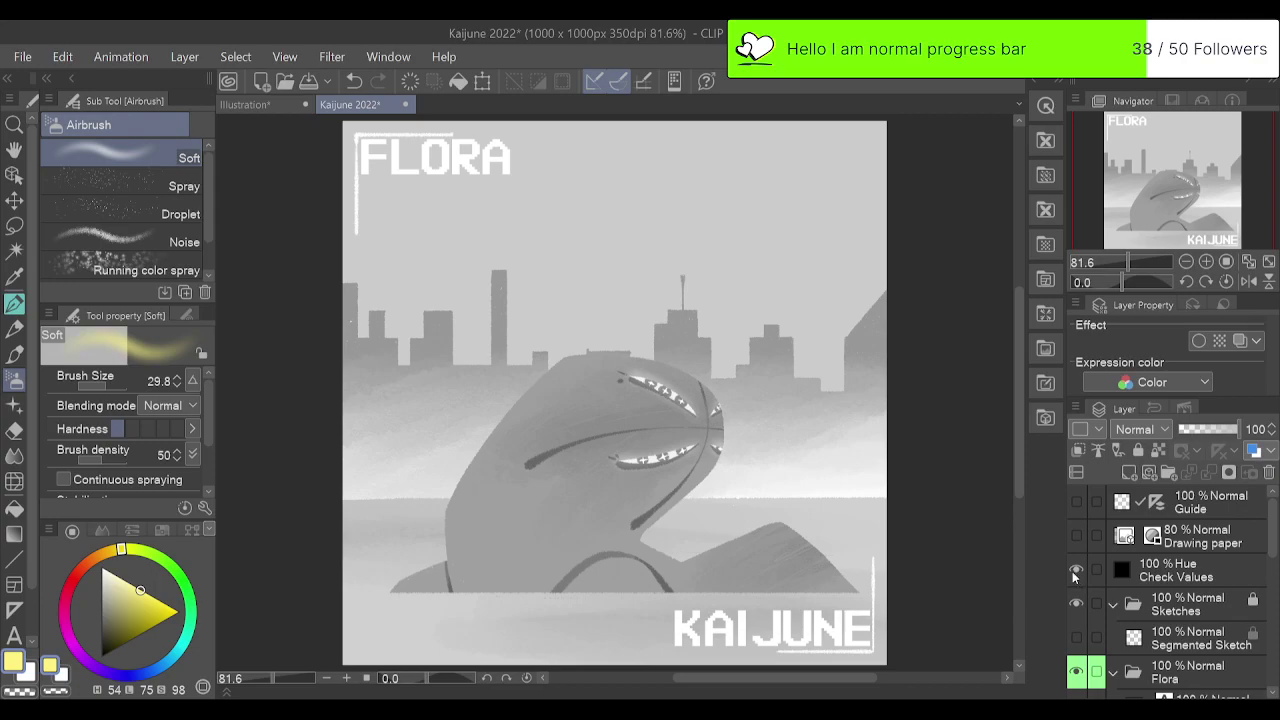
click(1077, 570)
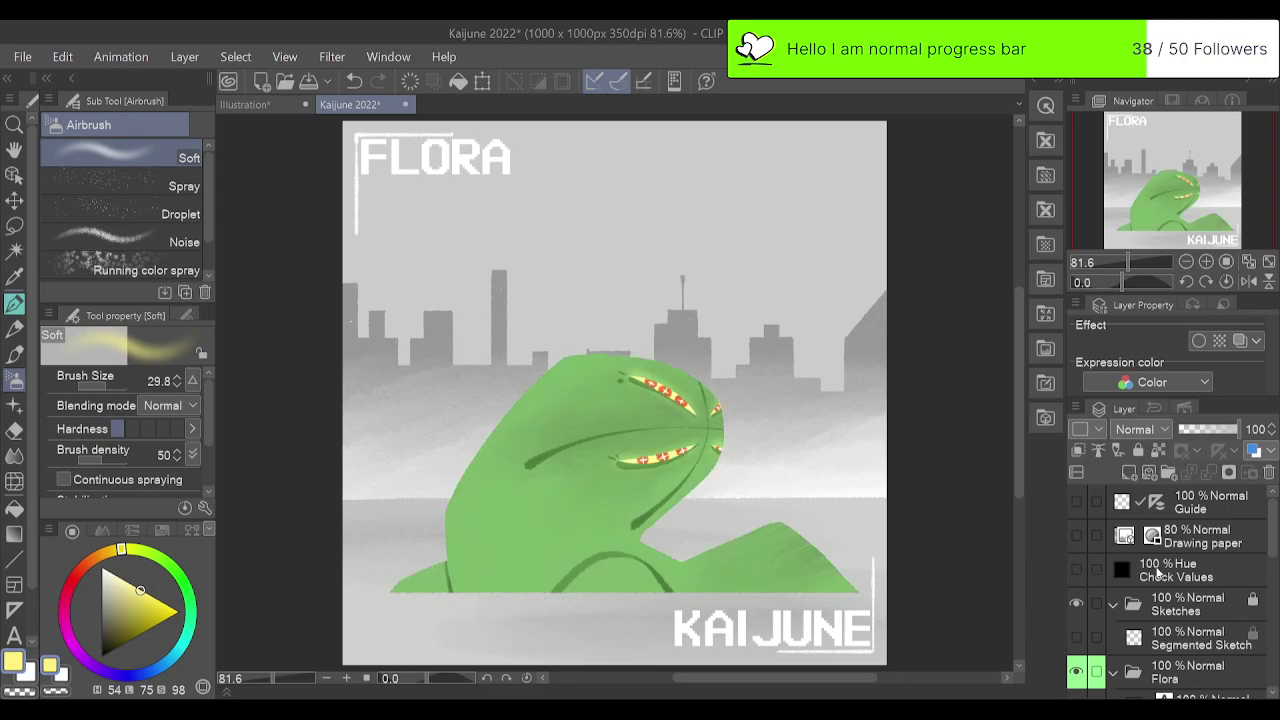
Lighten the streaks on Layer 52 with a tonal correction so they stand out against the brighter body.
drag(1270, 531, 1266, 583)
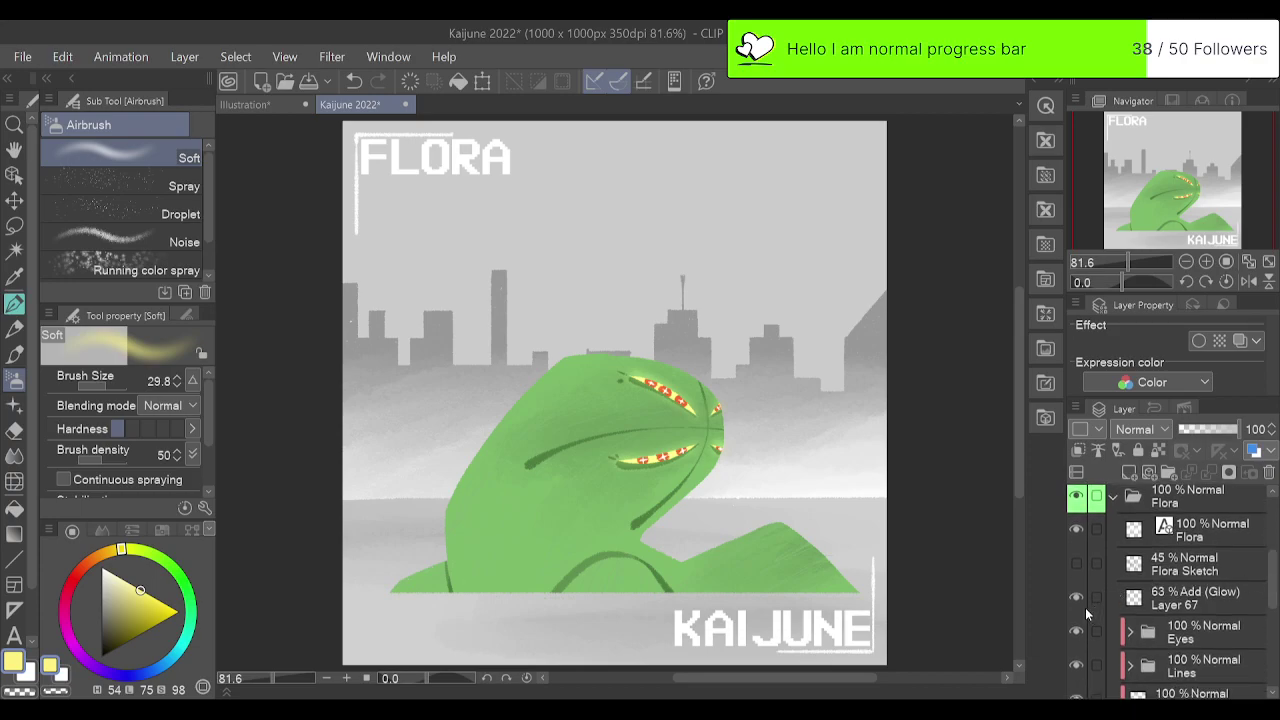
click(1206, 262)
click(1206, 262)
drag(1203, 220, 1205, 235)
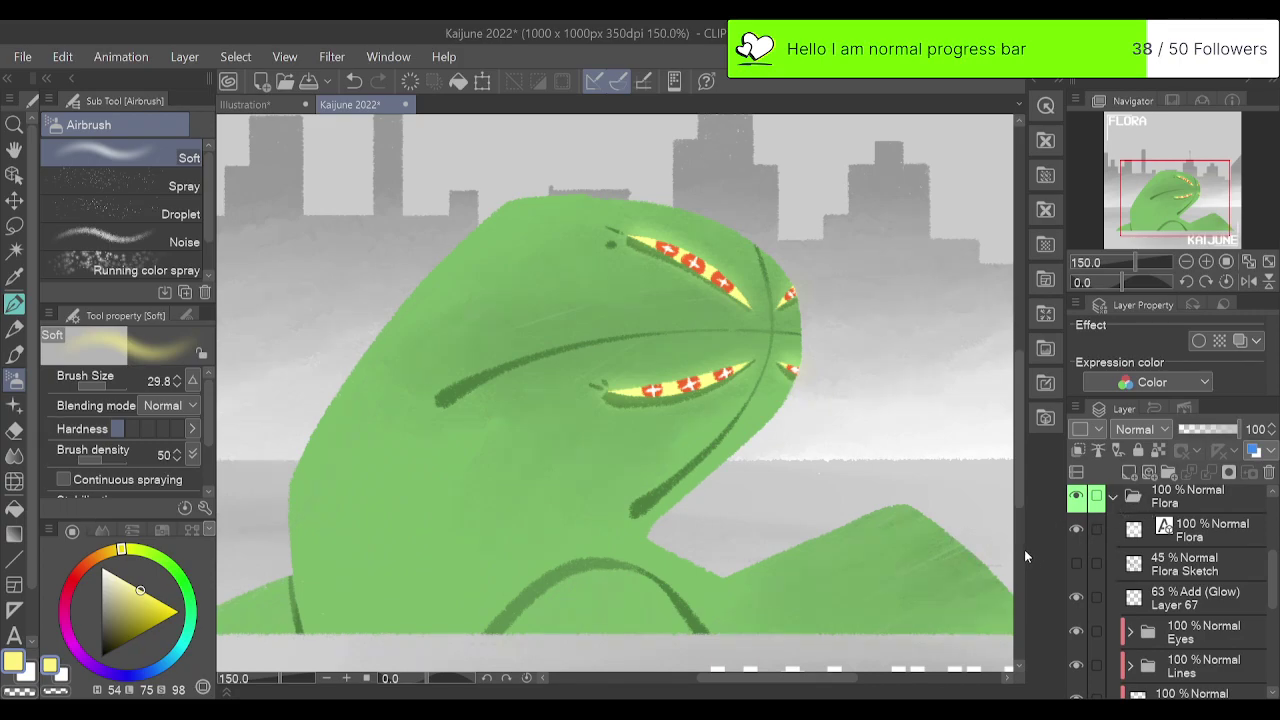
drag(1270, 566, 1270, 622)
click(1217, 543)
click(1149, 523)
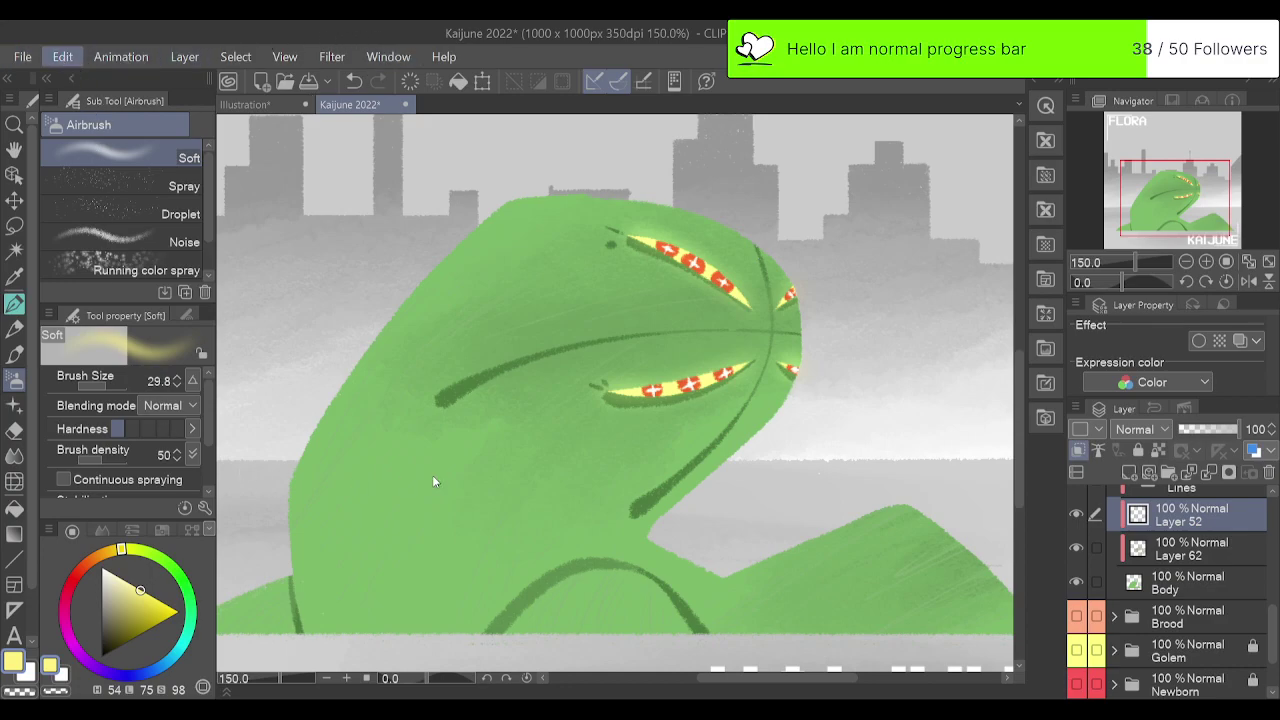
click(524, 478)
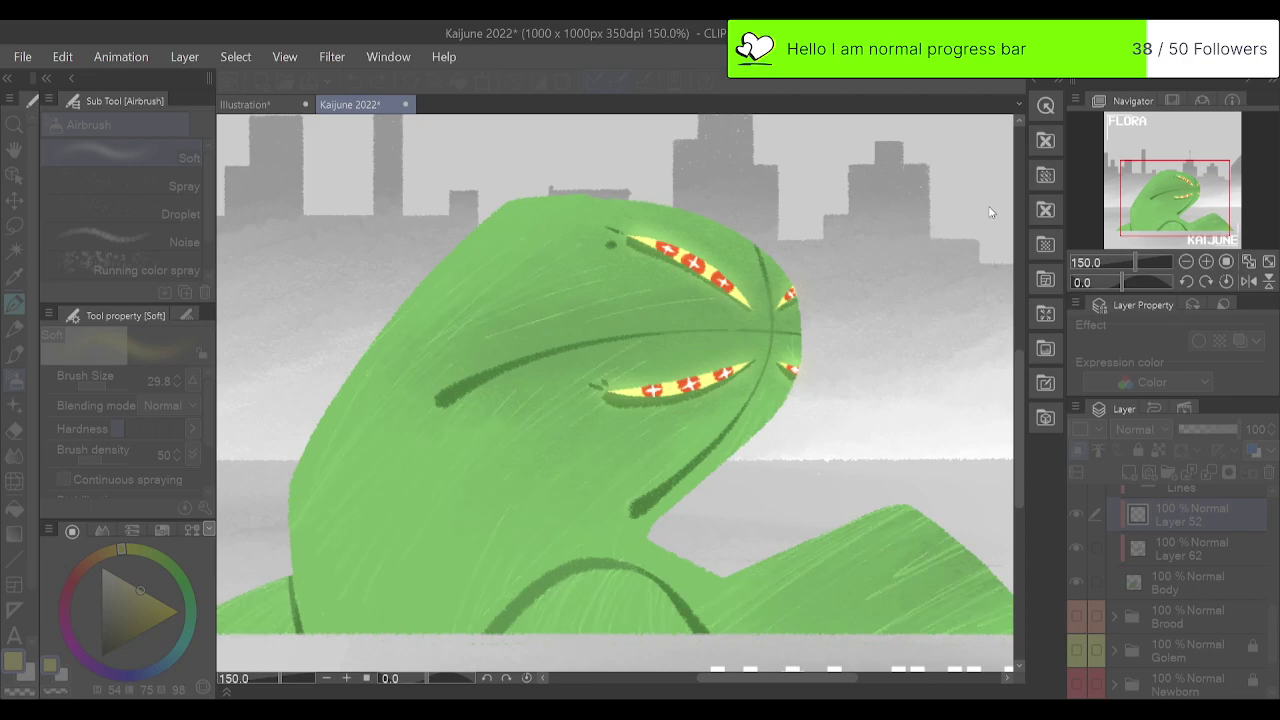
click(1269, 262)
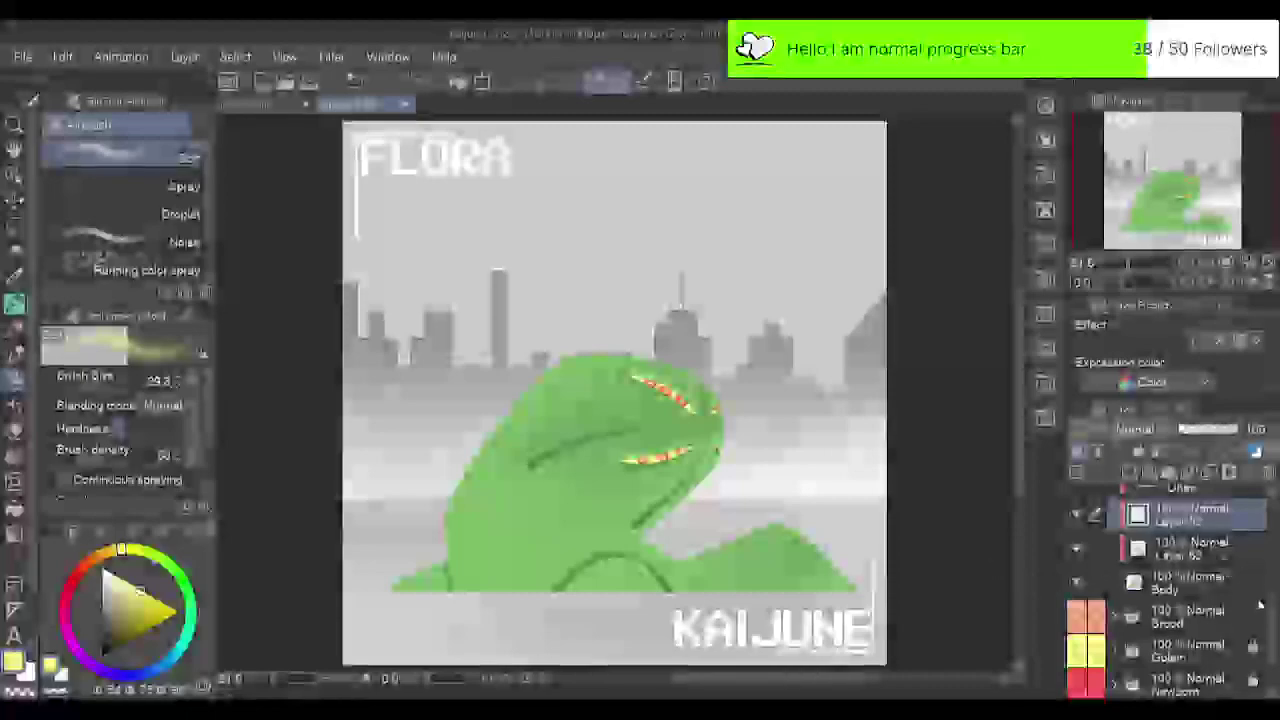
Expand the Lines folder and select the upper layer inside it.
scroll(1200, 600, up, 4)
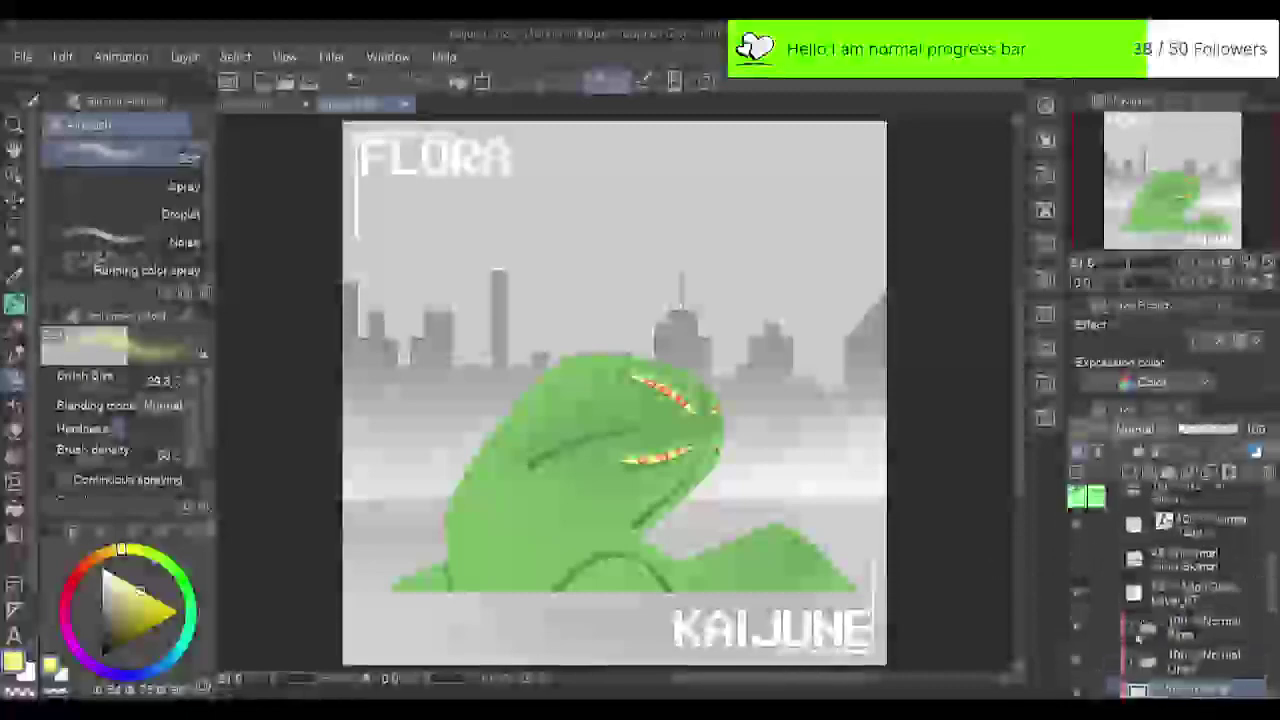
click(1176, 592)
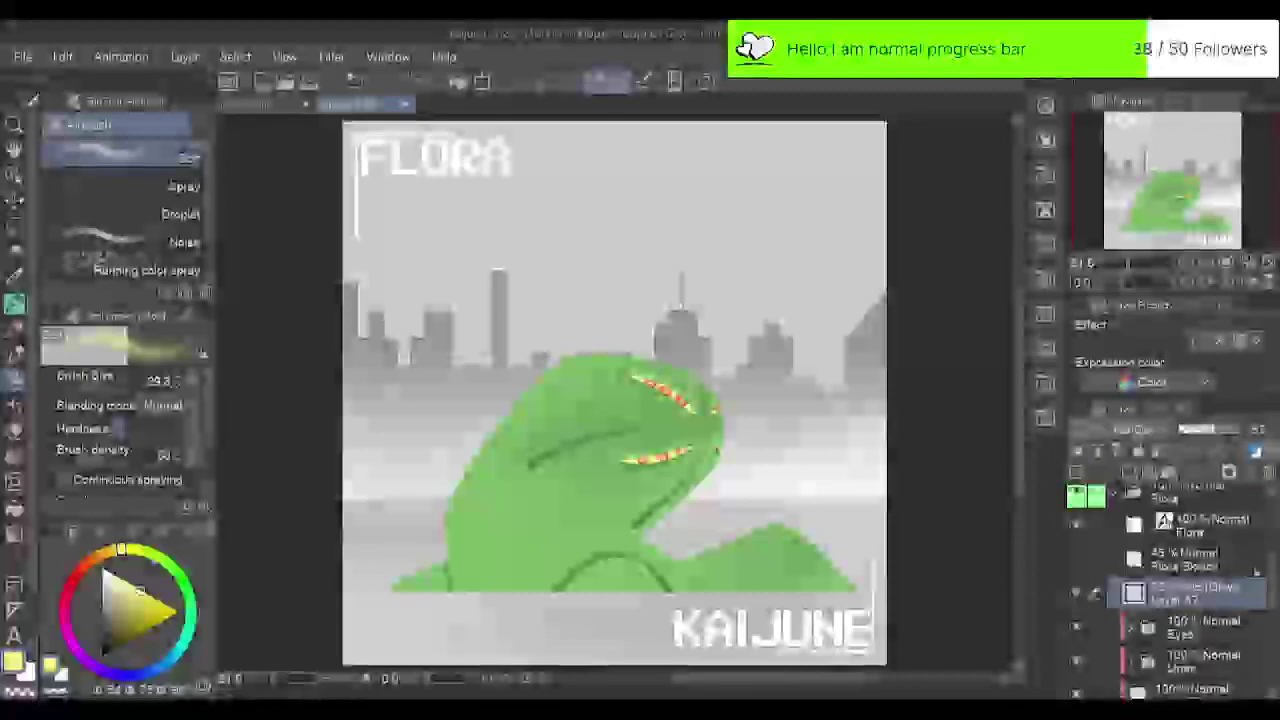
drag(1273, 568, 1273, 595)
click(1132, 593)
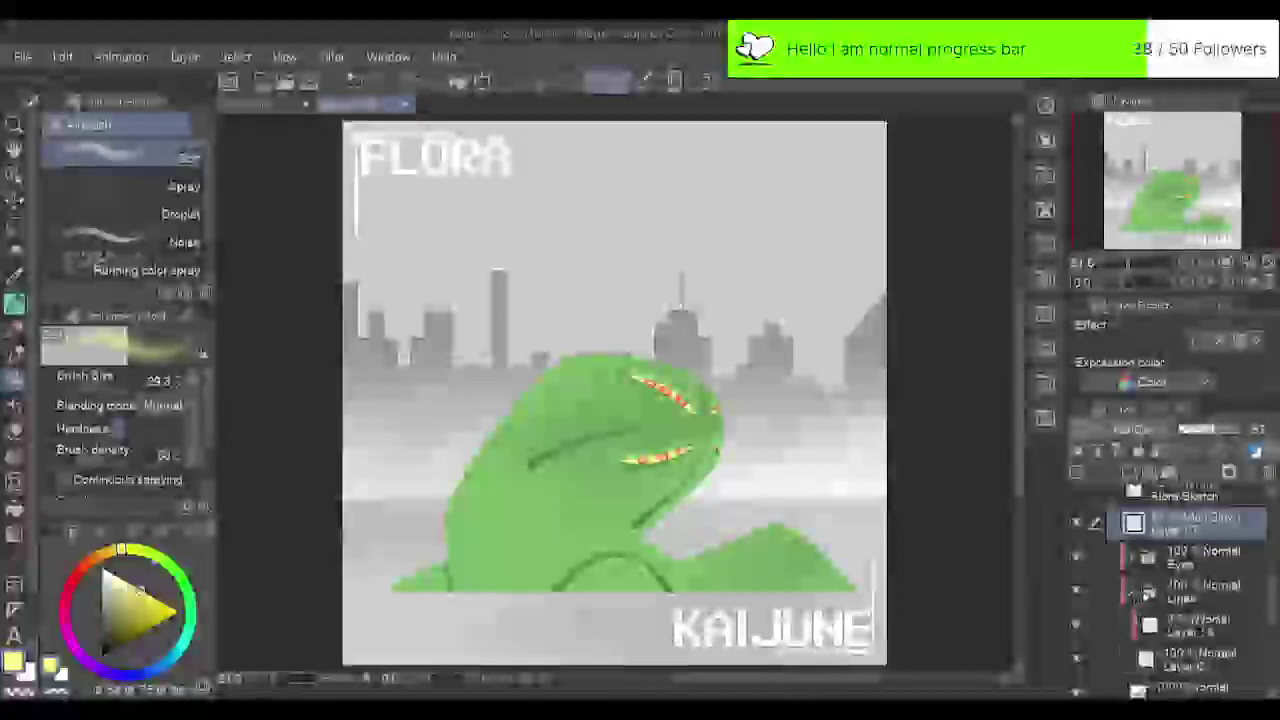
click(1220, 624)
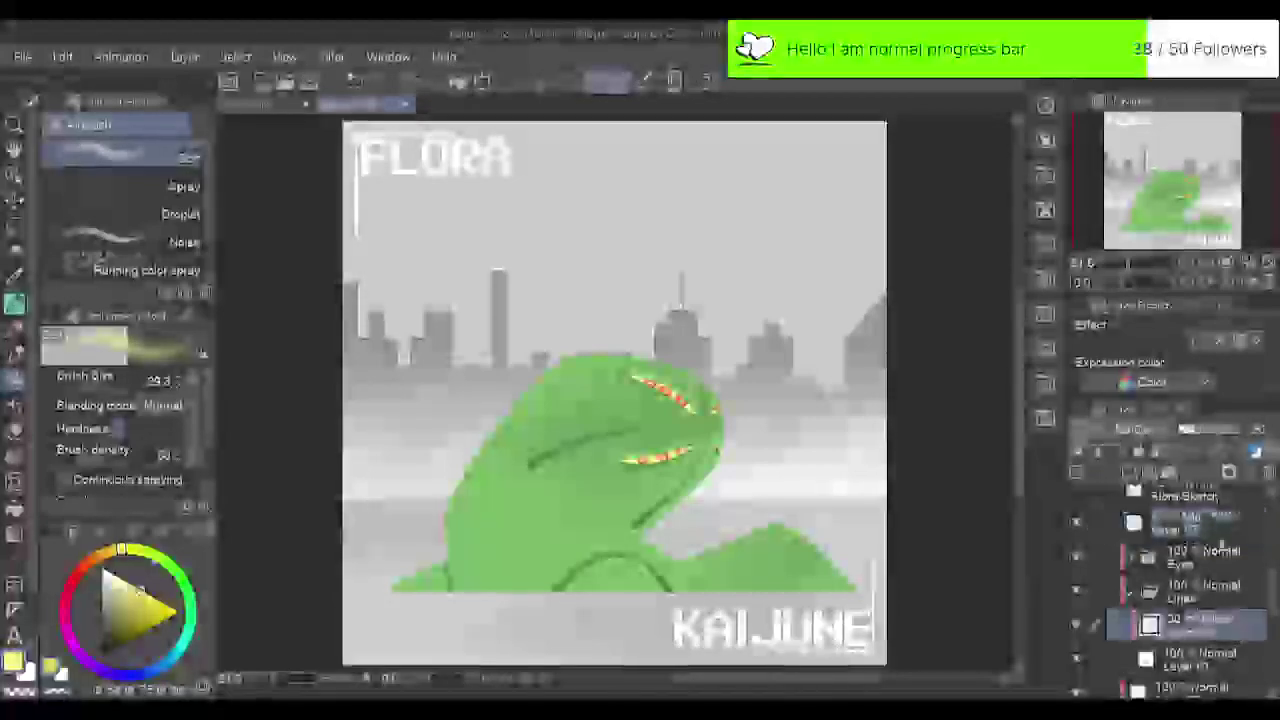
Set the Multiply layer in the Lines folder to about 40% opacity and collapse the folder.
mouse_move(1198, 431)
mouse_down()
mouse_move(1275, 440)
mouse_move(1265, 457)
mouse_up()
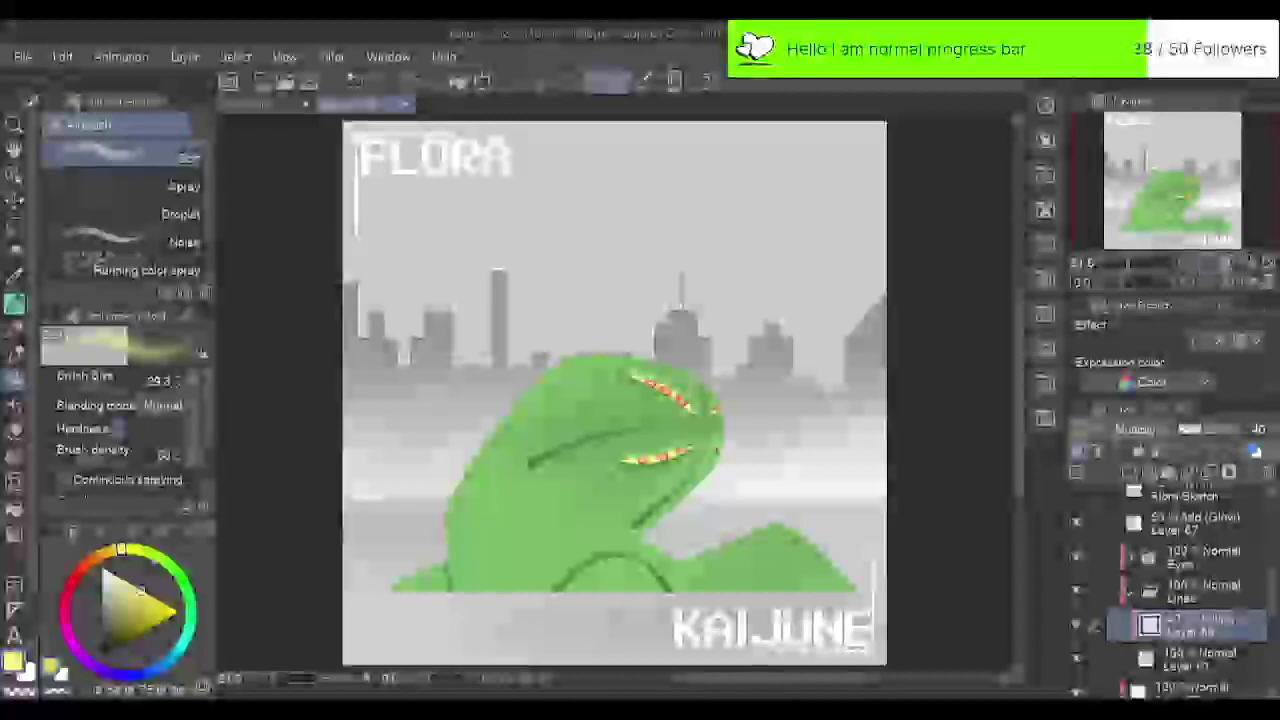
click(1142, 590)
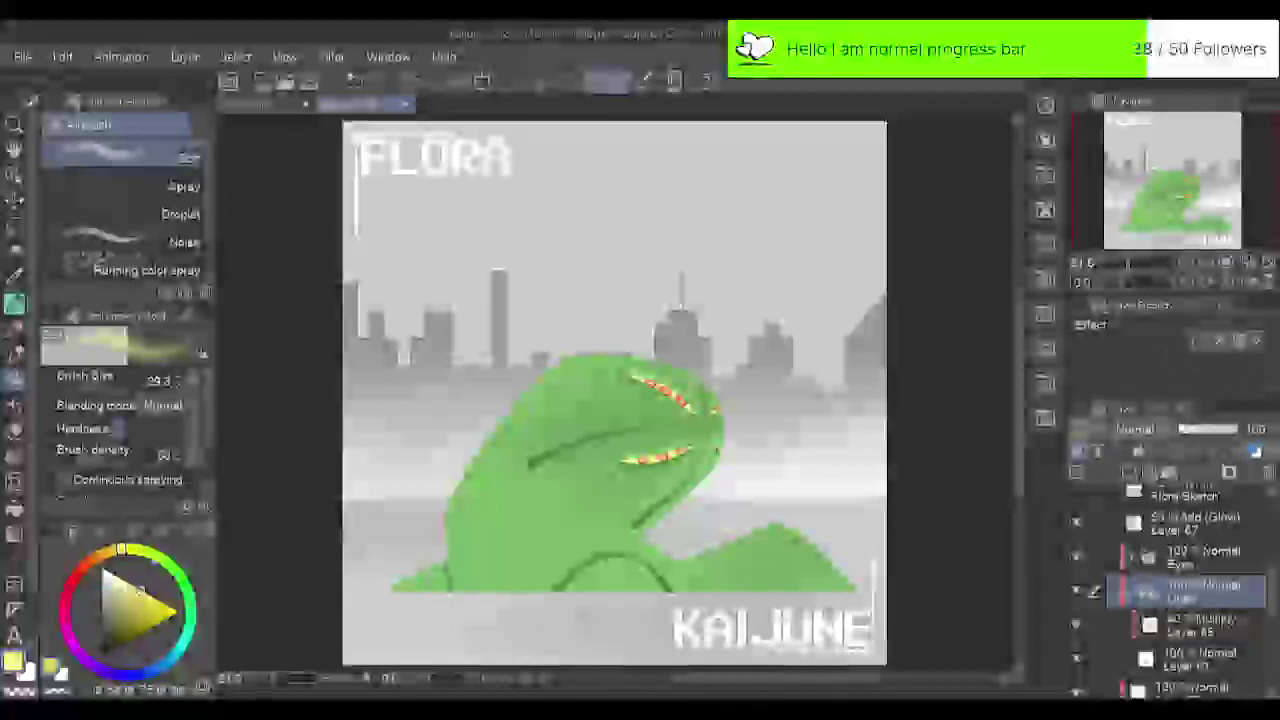
click(1132, 591)
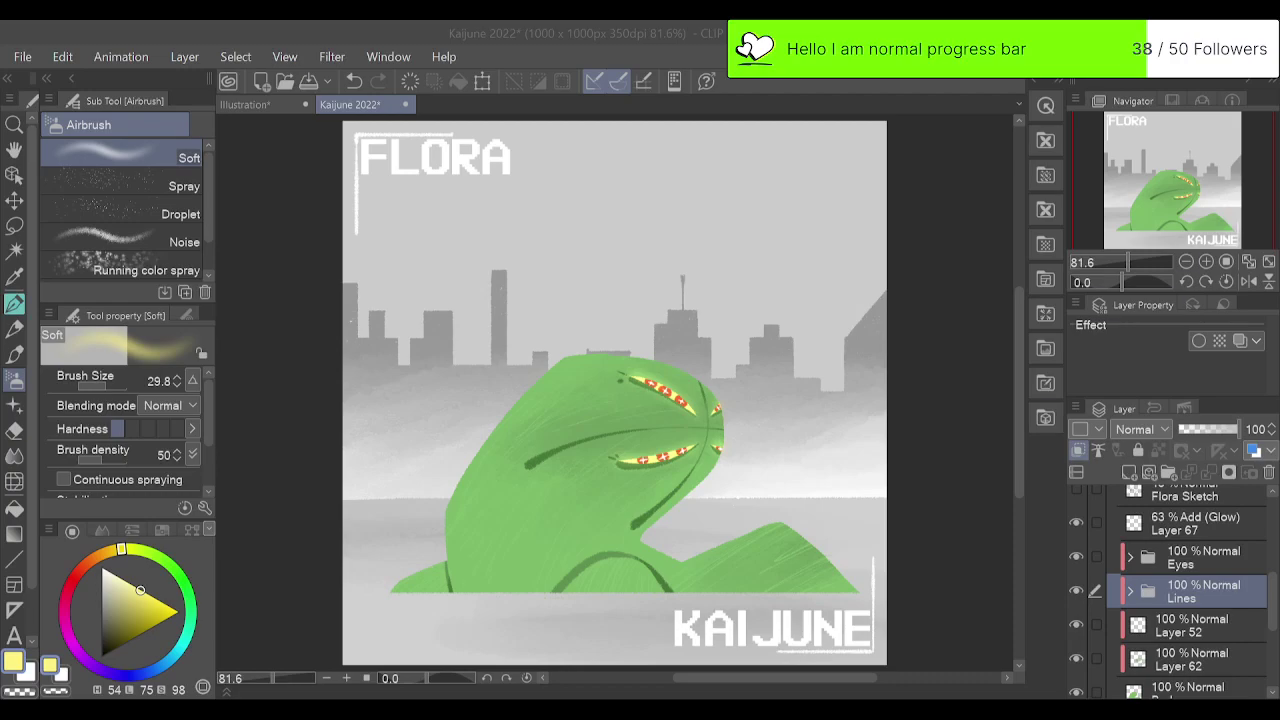
Add a new layer directly above Layer 62, with the canvas zoomed to 150% on the creature's head.
click(1206, 262)
click(1206, 262)
drag(1202, 197, 1206, 201)
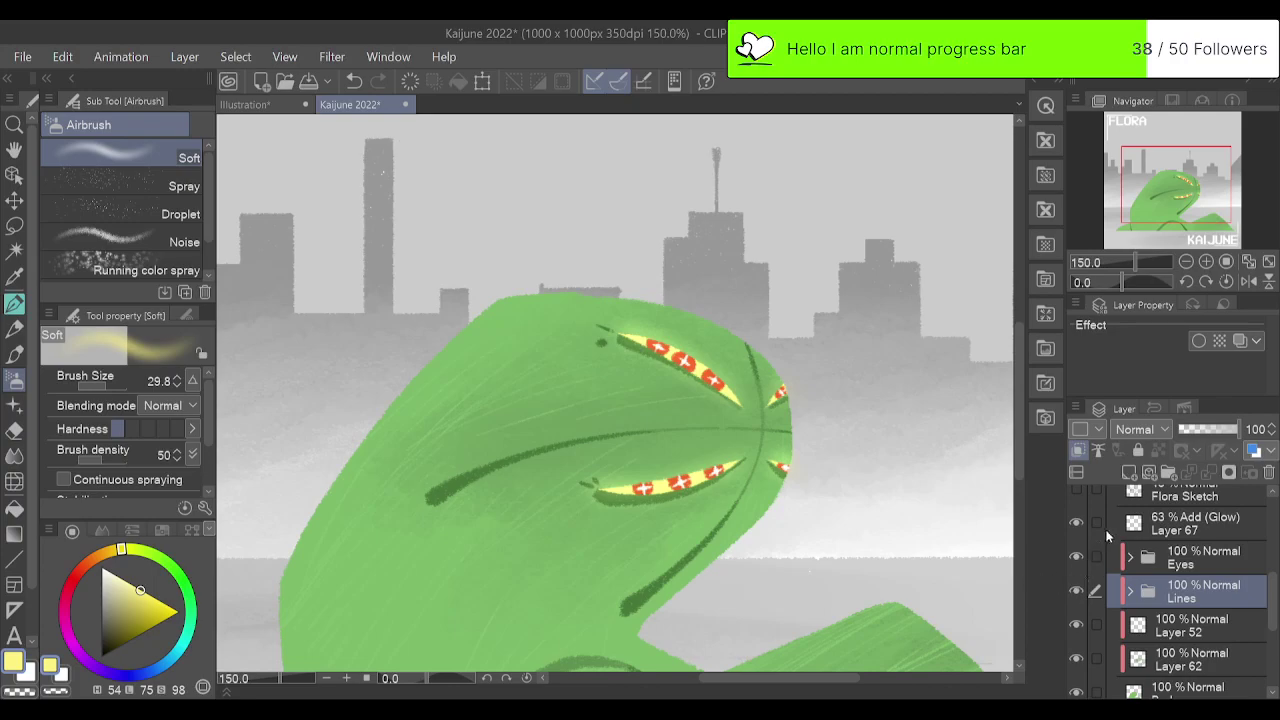
scroll(1241, 603, down, 2)
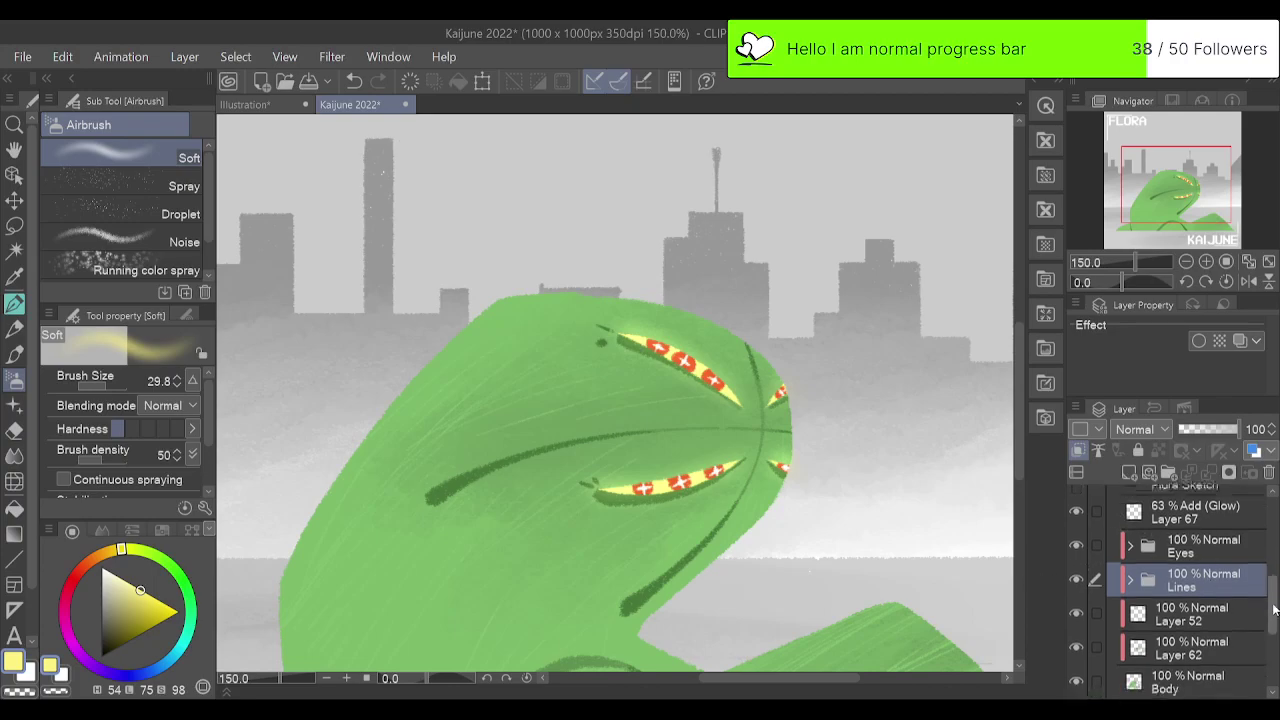
click(1241, 600)
click(1132, 476)
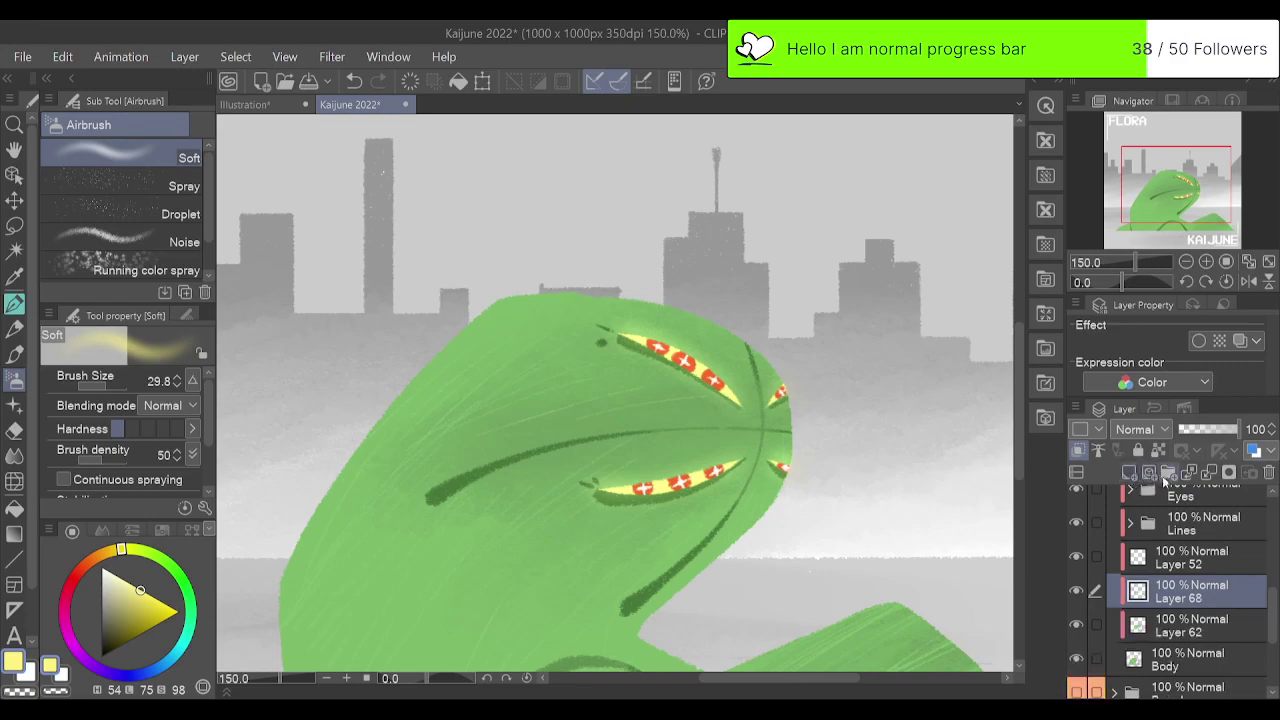
Sample the green of the creature's body, lighten it slightly and switch to the Gouache brush.
alt+click(469, 583)
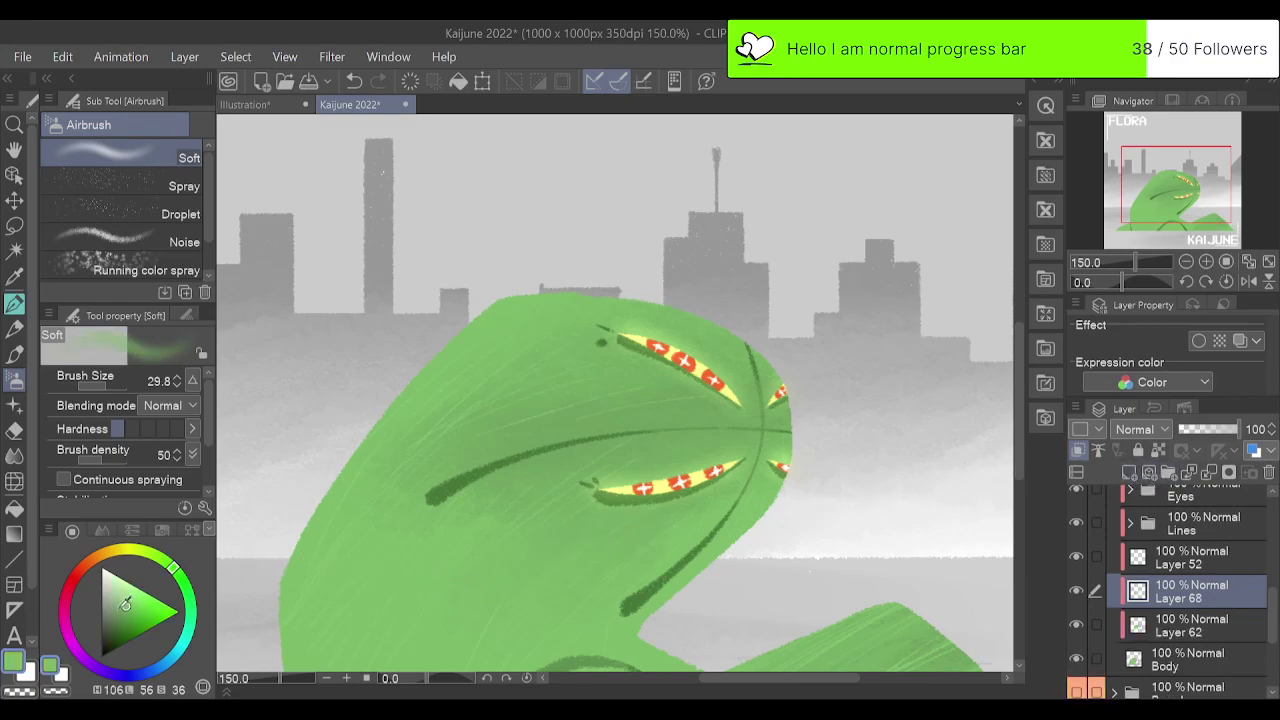
drag(126, 604, 129, 599)
click(14, 355)
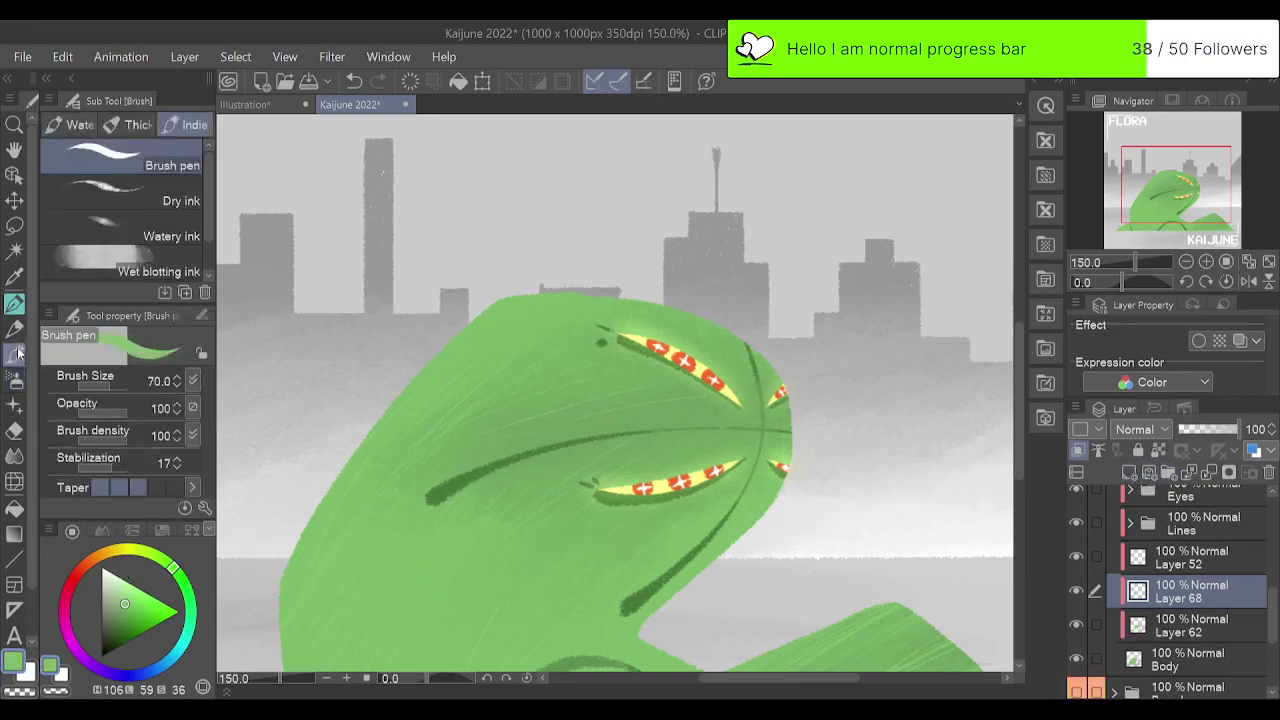
click(132, 124)
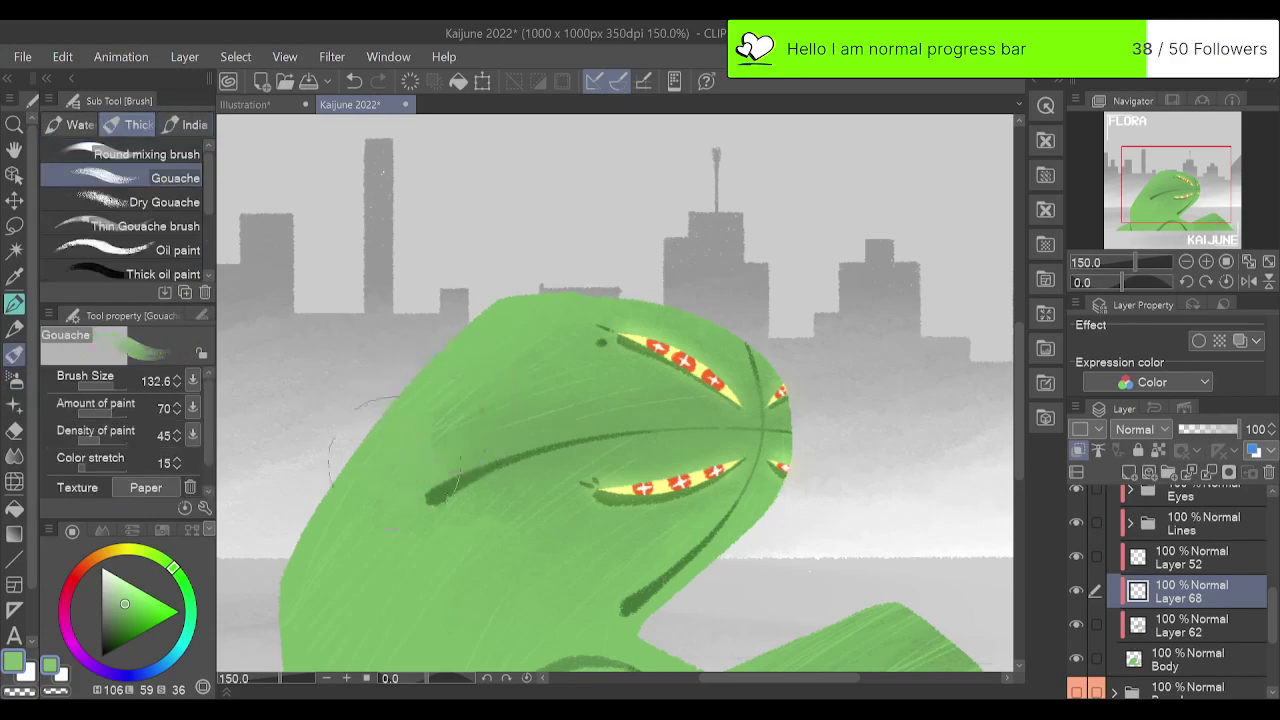
Try a gouache stroke on the back, undo it and choose a lighter green with hue 109, luminosity 66 and saturation 42.
mouse_move(407, 470)
mouse_down()
mouse_move(369, 573)
mouse_move(463, 522)
mouse_up()
drag(1178, 182, 1178, 196)
key(ctrl+z)
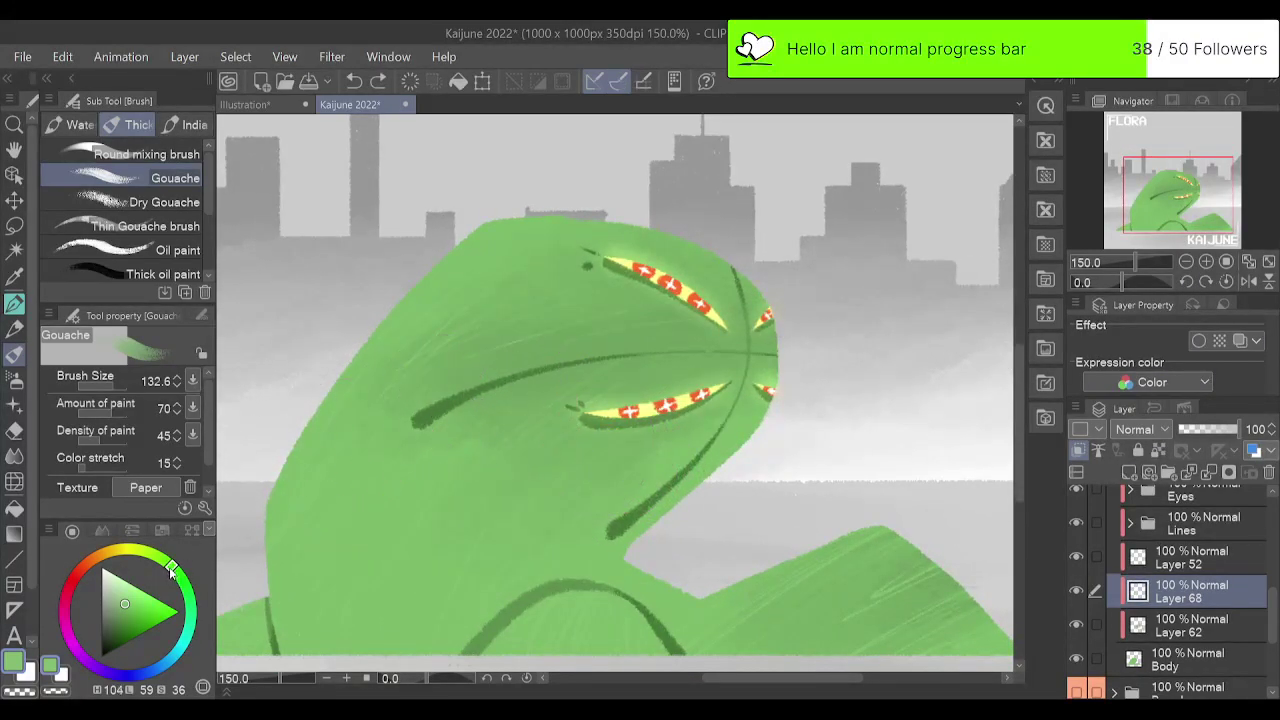
click(128, 608)
key(ctrl+z)
click(124, 598)
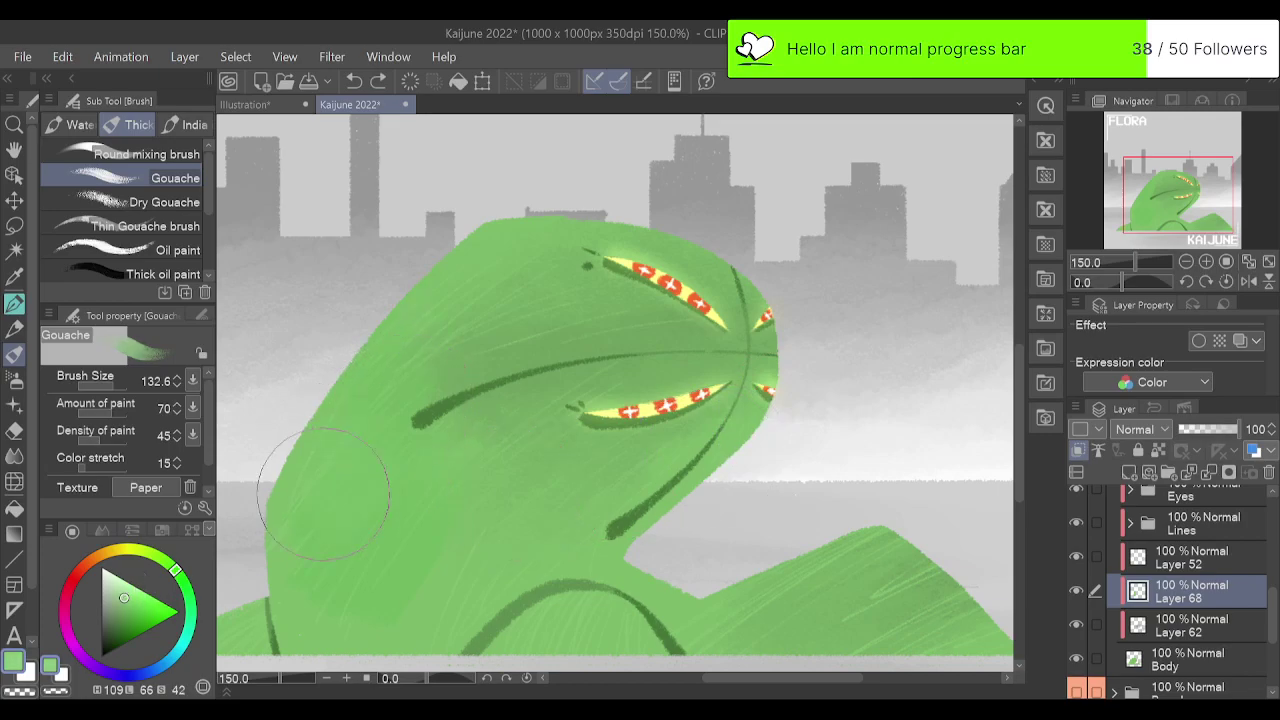
Try painting lighter green gouache over the back and neck, check it at 100% zoom and undo the last stroke.
mouse_move(404, 364)
mouse_down()
mouse_move(319, 472)
mouse_move(390, 352)
mouse_up()
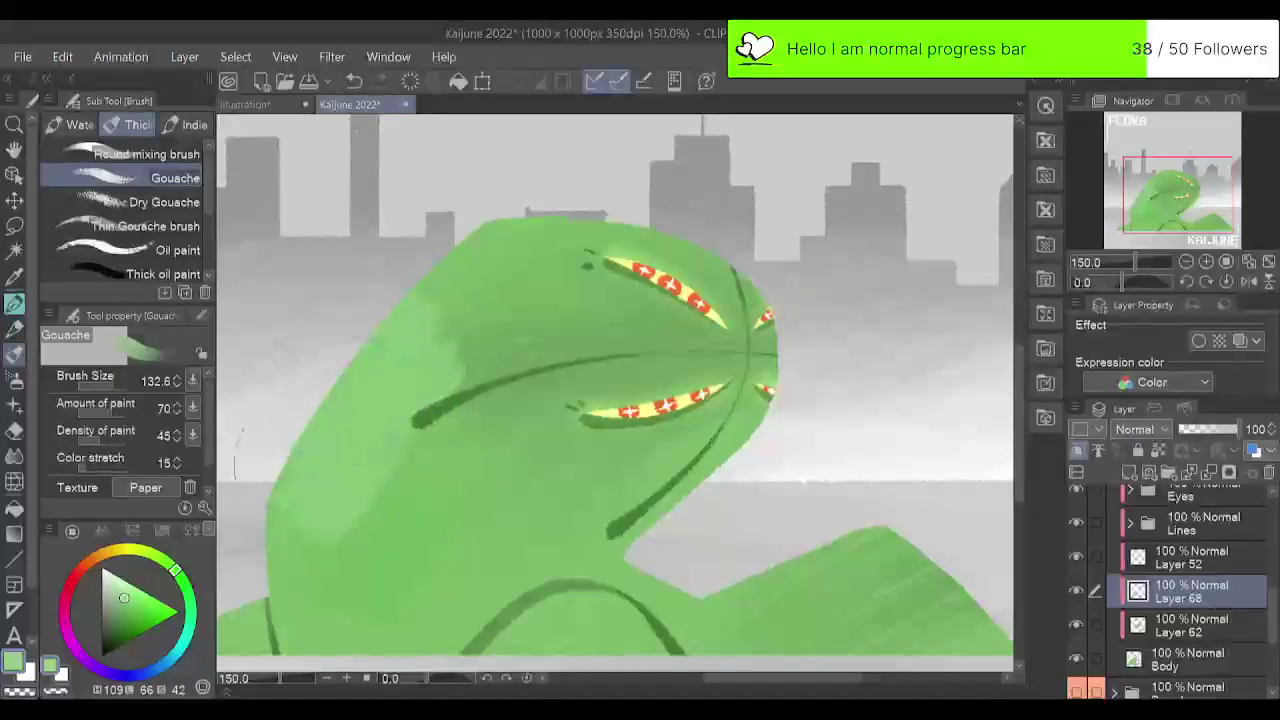
drag(501, 506, 541, 488)
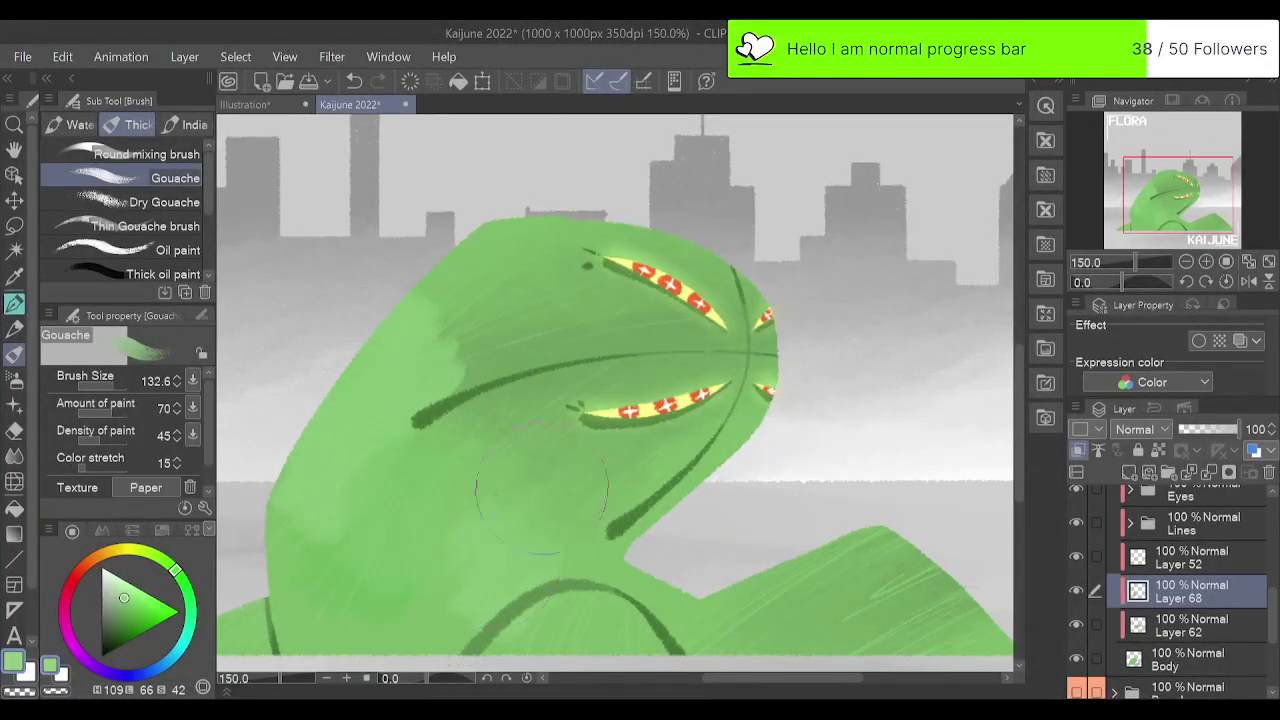
mouse_move(453, 483)
mouse_down()
mouse_move(428, 435)
mouse_move(392, 480)
mouse_move(496, 315)
mouse_move(396, 398)
mouse_move(529, 255)
mouse_move(457, 243)
mouse_up()
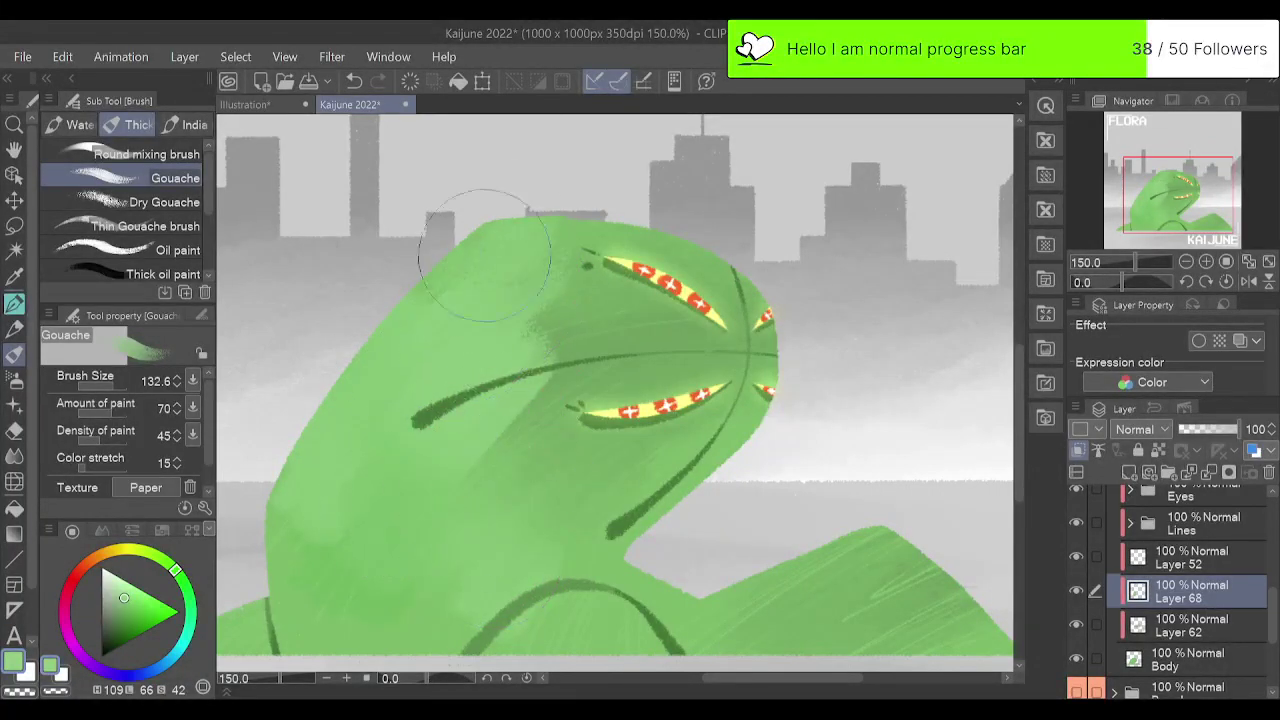
click(1186, 261)
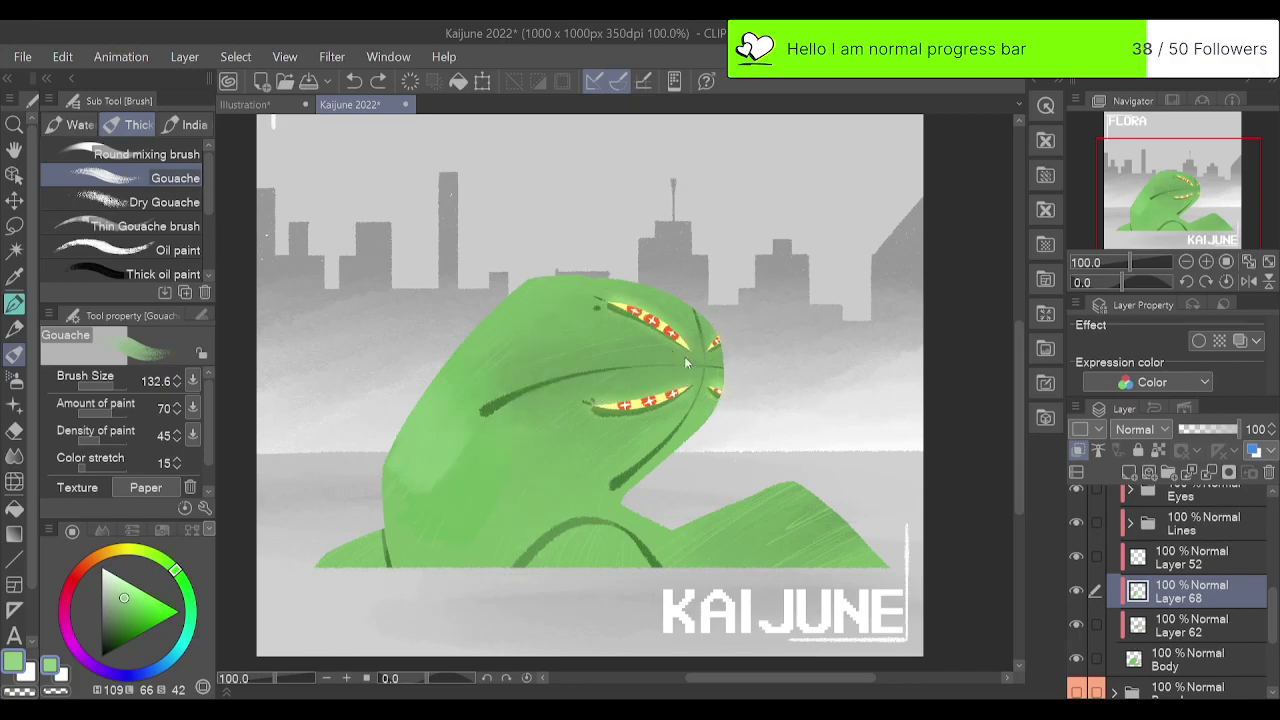
key(ctrl+z)
Try painting a lighter green highlight along the back, up to the head and down to the chest.
drag(416, 412, 398, 467)
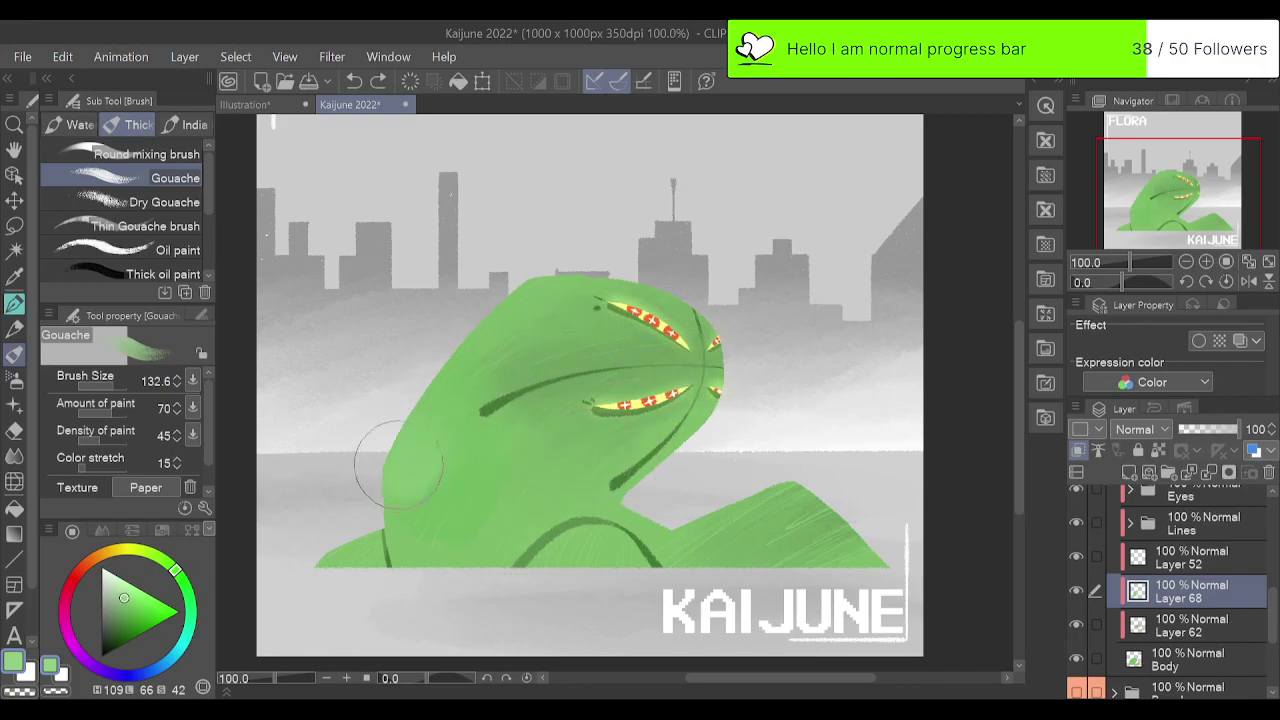
mouse_move(465, 375)
mouse_down()
mouse_move(489, 492)
mouse_move(518, 482)
mouse_move(512, 444)
mouse_move(465, 428)
mouse_move(401, 447)
mouse_move(397, 415)
mouse_move(431, 362)
mouse_move(520, 295)
mouse_up()
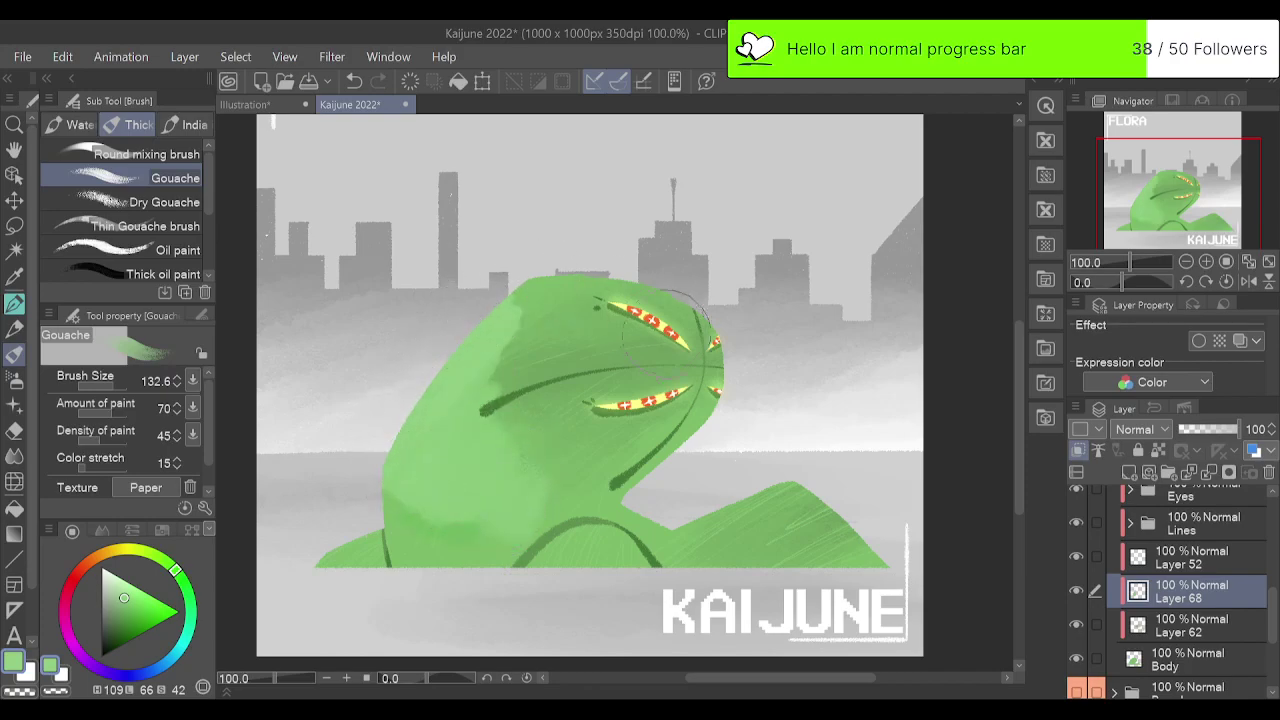
key(ctrl+z)
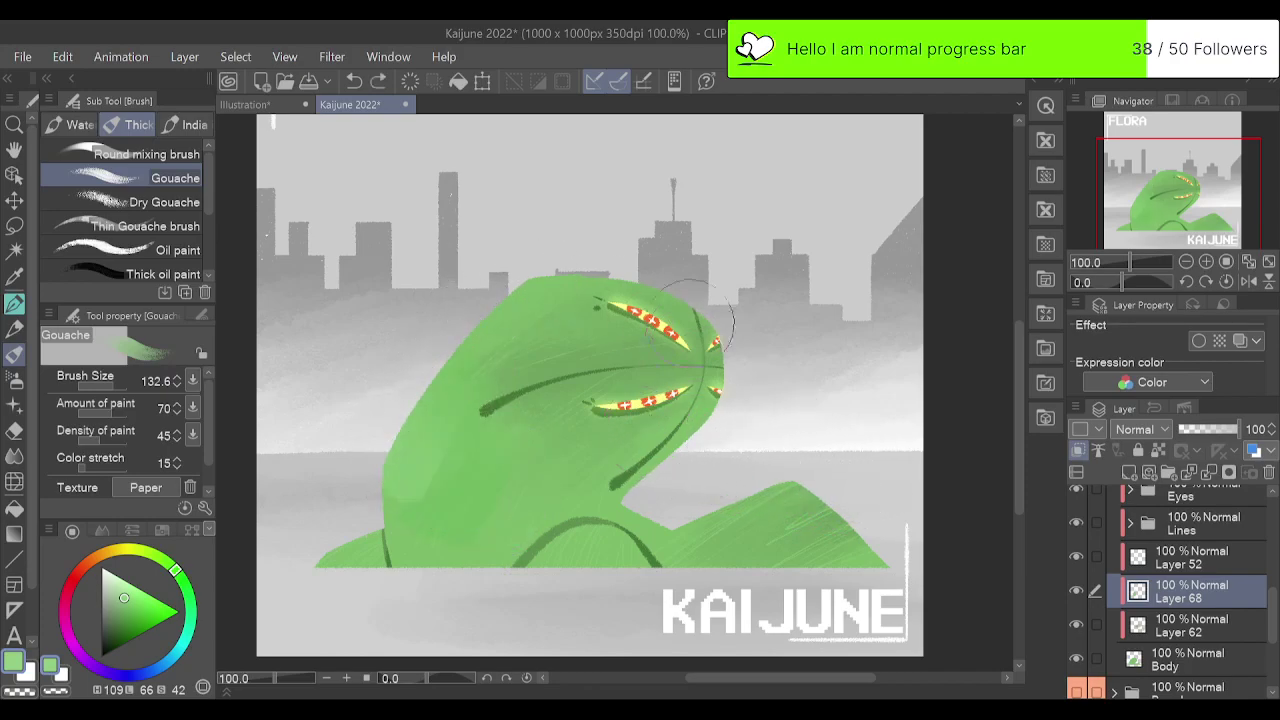
mouse_move(484, 364)
mouse_down()
mouse_move(453, 377)
mouse_move(449, 408)
mouse_up()
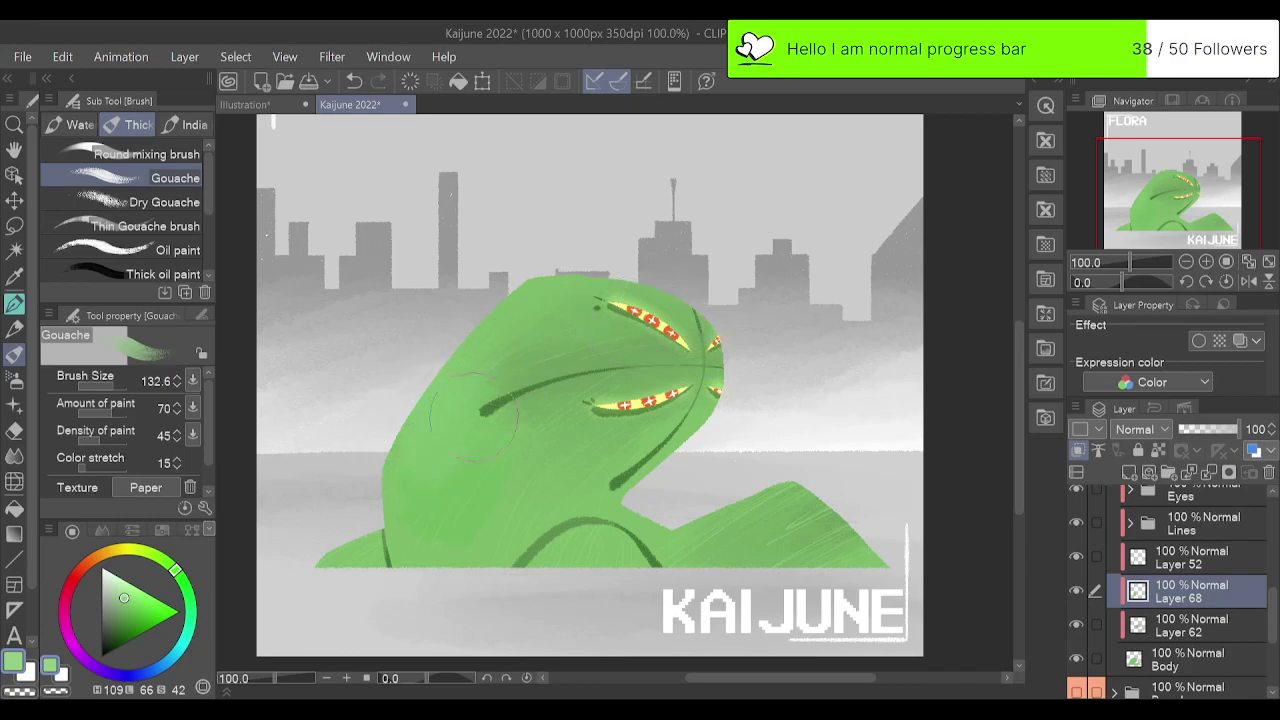
mouse_move(478, 366)
mouse_down()
mouse_move(443, 380)
mouse_move(389, 464)
mouse_move(479, 348)
mouse_move(362, 487)
mouse_move(466, 381)
mouse_move(416, 496)
mouse_move(426, 509)
mouse_move(498, 478)
mouse_up()
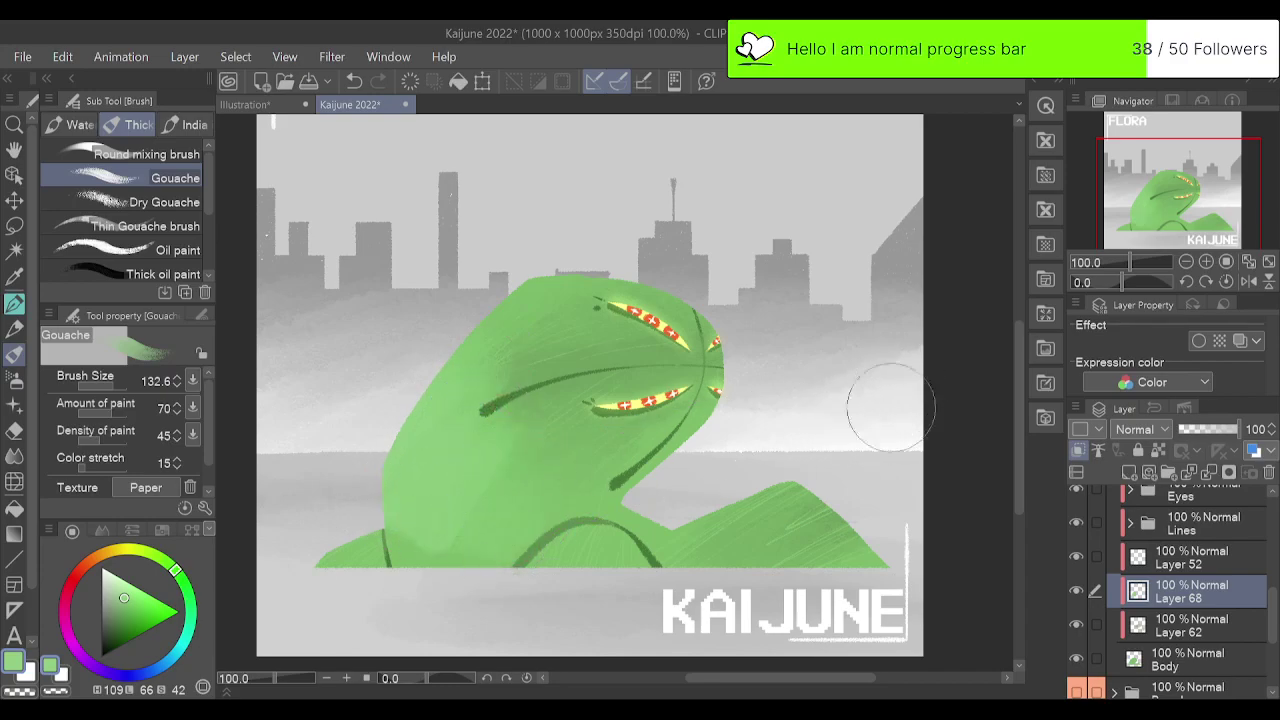
Try several lighter green strokes along the raised tail section, undoing each attempt.
drag(730, 486, 778, 490)
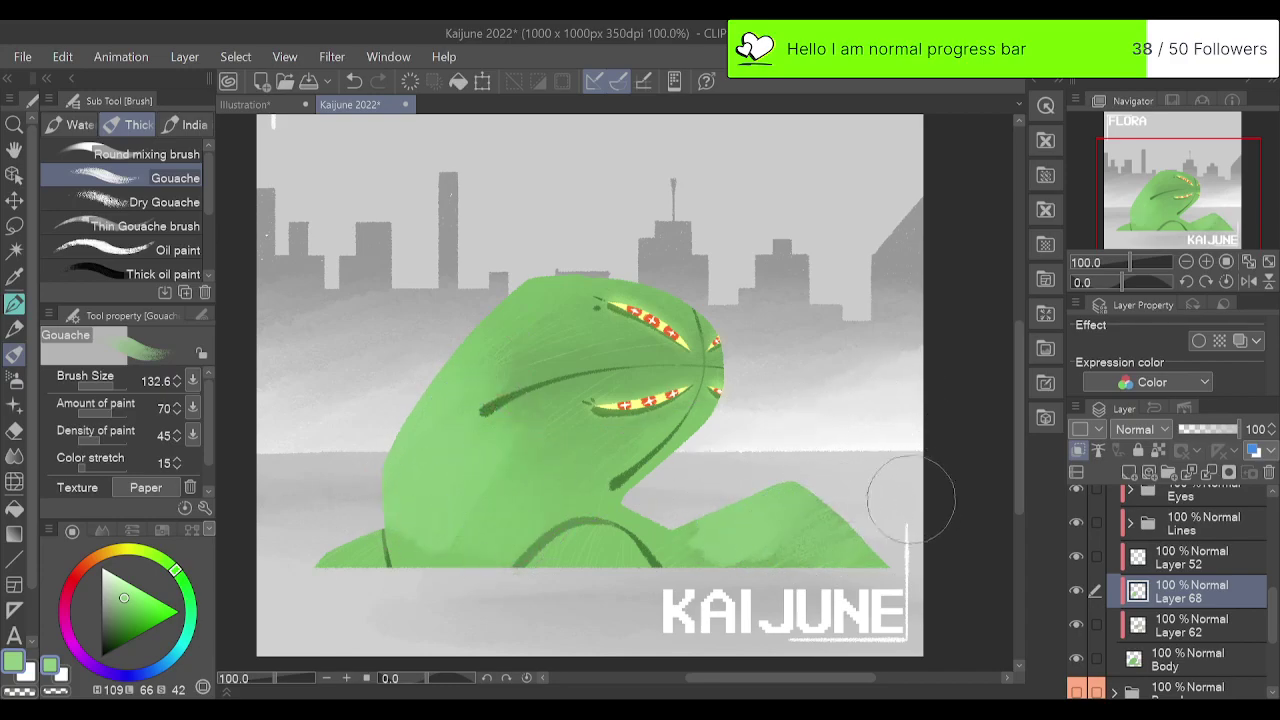
key(ctrl+z)
mouse_move(790, 497)
mouse_down()
mouse_move(831, 468)
mouse_move(733, 498)
mouse_move(853, 488)
mouse_move(811, 542)
mouse_move(828, 562)
mouse_move(882, 565)
mouse_up()
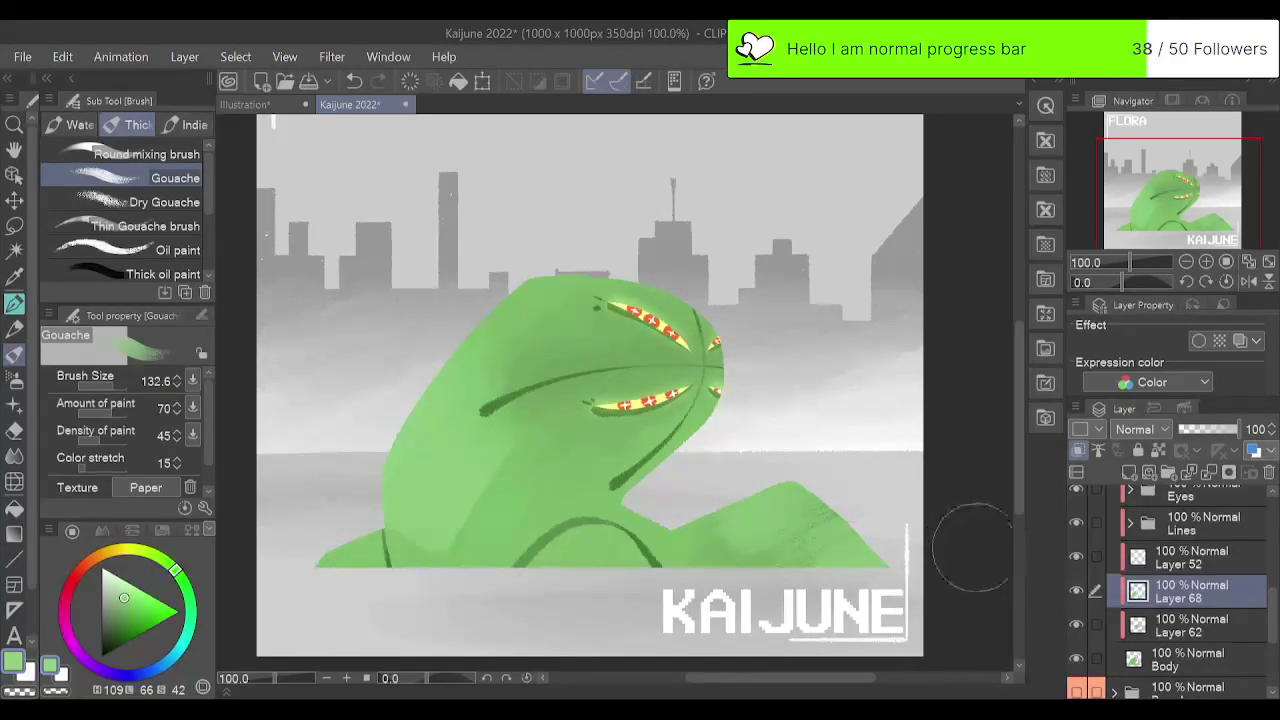
key(ctrl+z)
key(ctrl+z)
key(ctrl+z)
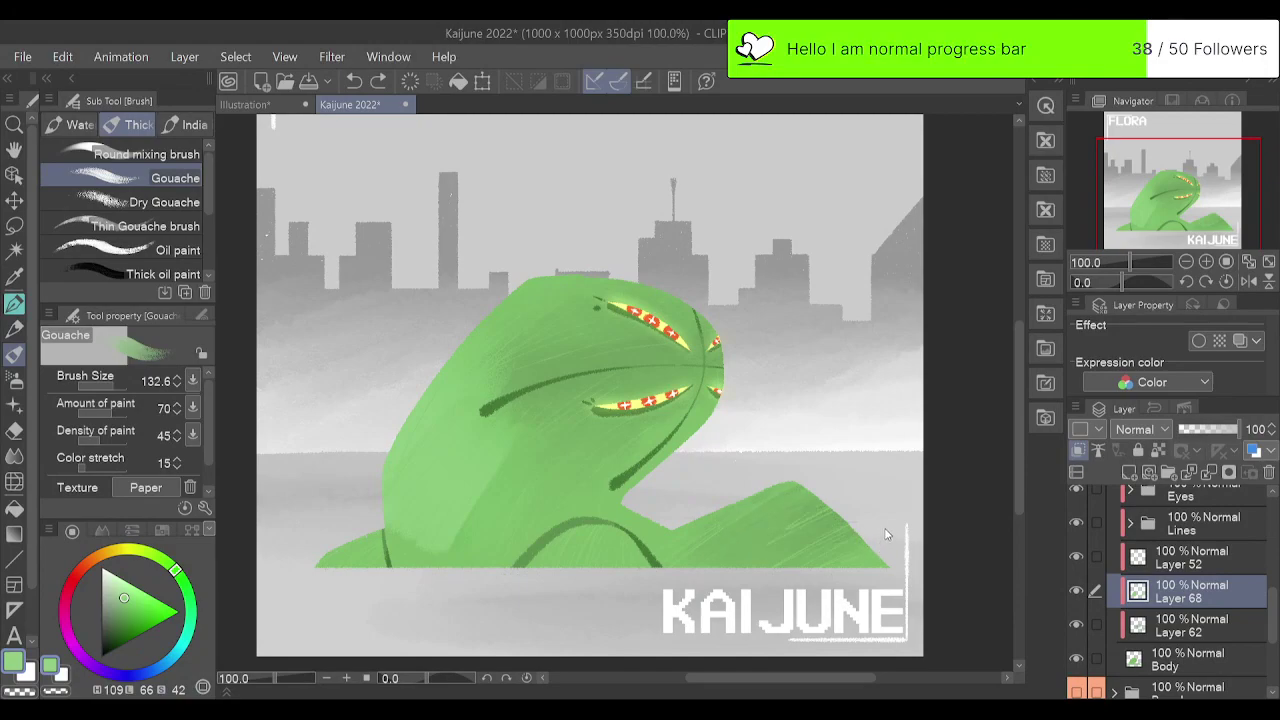
mouse_move(777, 494)
mouse_down()
mouse_move(846, 489)
mouse_move(758, 504)
mouse_move(870, 487)
mouse_move(732, 502)
mouse_move(856, 505)
mouse_move(756, 550)
mouse_move(902, 519)
mouse_move(876, 550)
mouse_move(880, 514)
mouse_move(810, 551)
mouse_move(893, 513)
mouse_up()
key(ctrl+z)
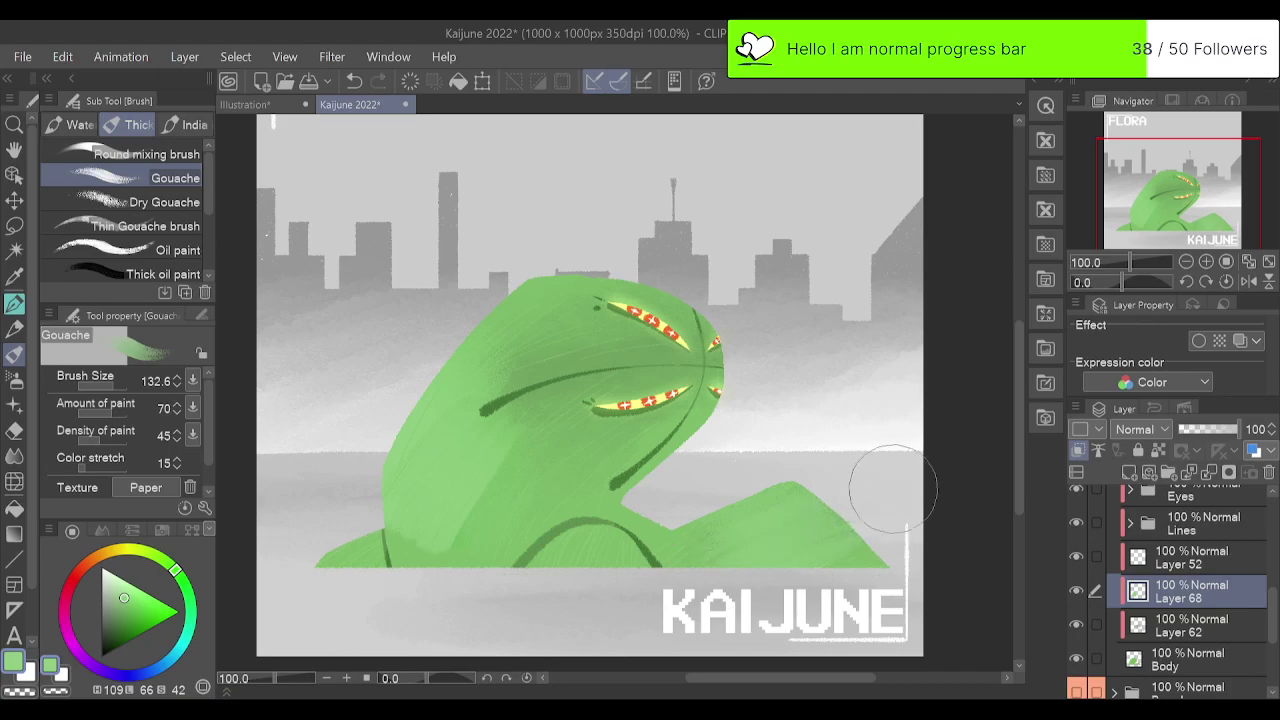
key(ctrl+z)
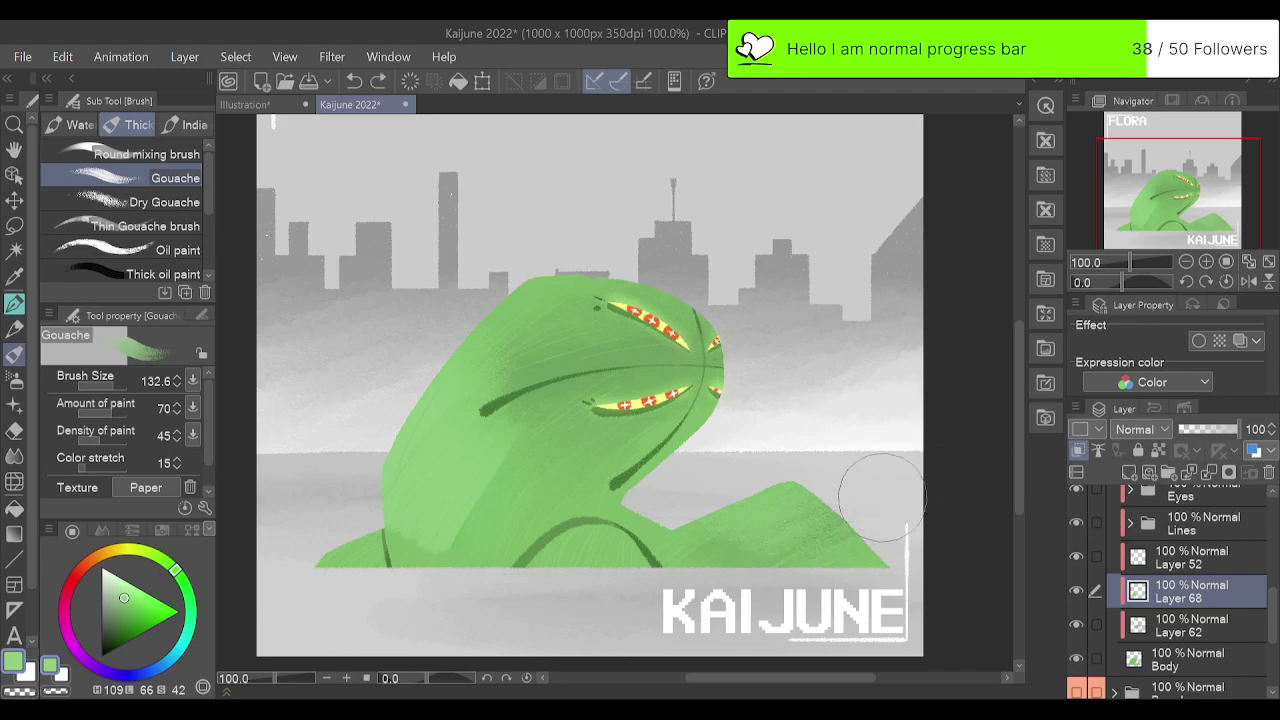
Undo the series of lighter green gouache strokes on the creature's body.
key(ctrl+z)
key(ctrl+z)
key(ctrl+z)
key(ctrl+z)
key(ctrl+z)
key(ctrl+z)
key(ctrl+z)
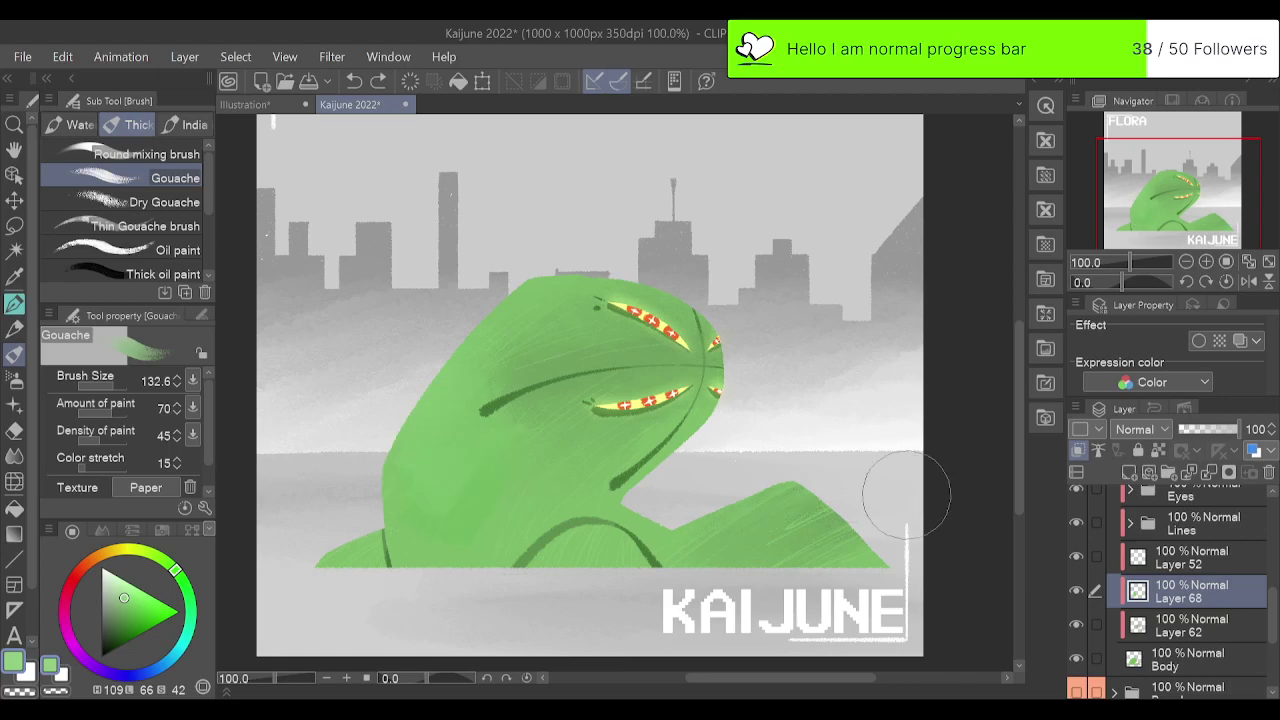
Choose a pale green with hue 109, luminosity 72 and saturation 27, test it on the back and set the brush size to 150.
click(126, 597)
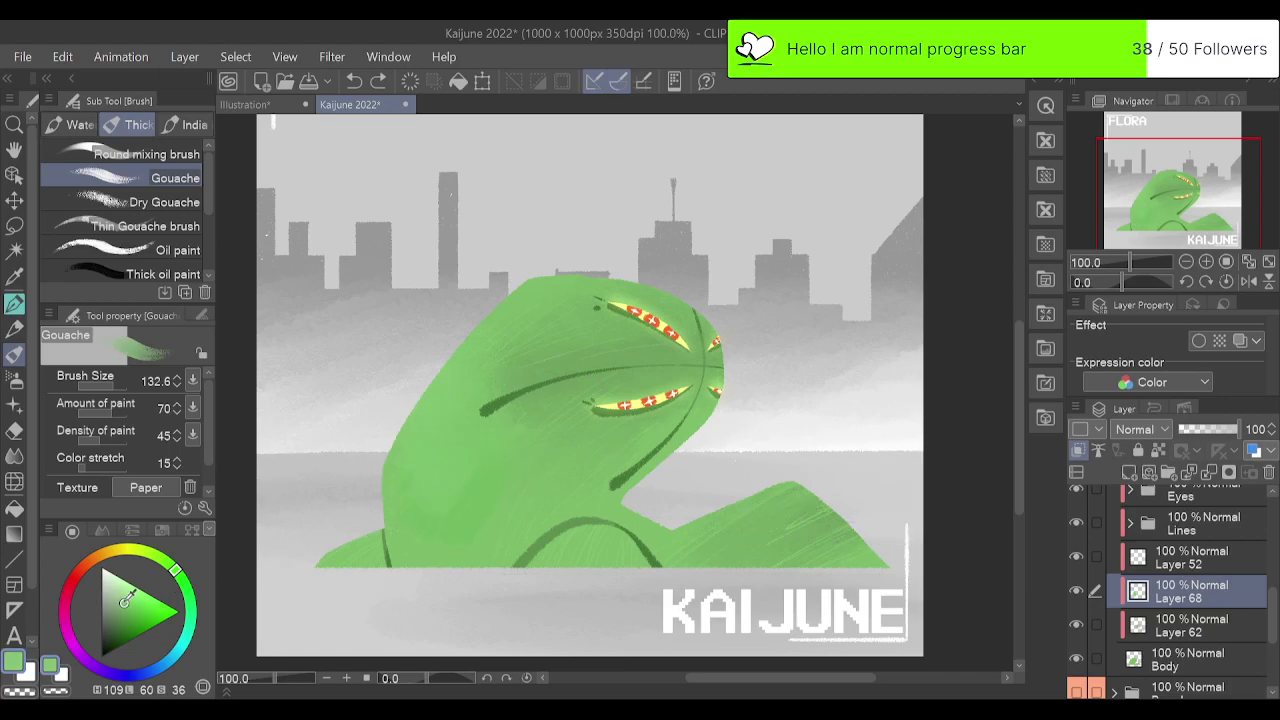
drag(118, 597, 113, 592)
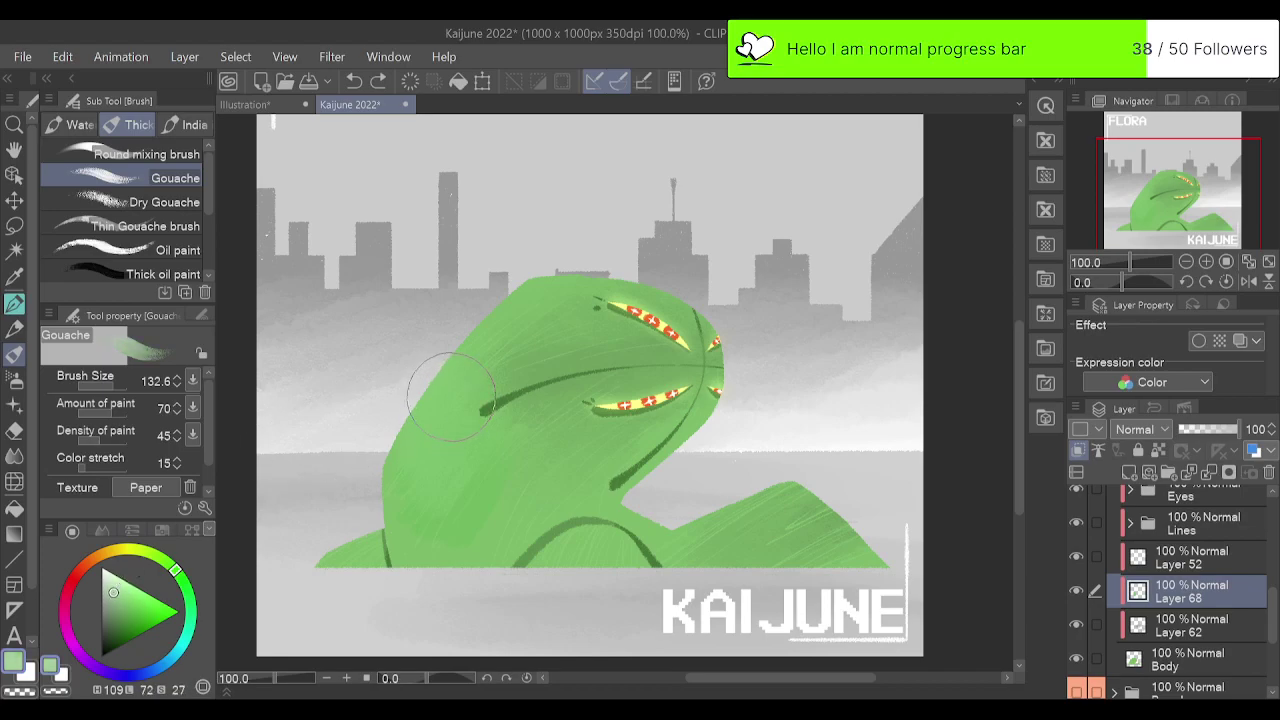
mouse_move(414, 397)
mouse_down()
mouse_move(408, 450)
mouse_move(440, 500)
mouse_up()
click(178, 384)
Try pale green strokes from the back up to the head, then undo them.
mouse_move(466, 408)
mouse_down()
mouse_move(418, 455)
mouse_move(393, 461)
mouse_move(413, 517)
mouse_move(482, 493)
mouse_move(493, 529)
mouse_move(517, 526)
mouse_move(475, 513)
mouse_move(430, 451)
mouse_move(445, 344)
mouse_move(543, 273)
mouse_up()
key(ctrl+z)
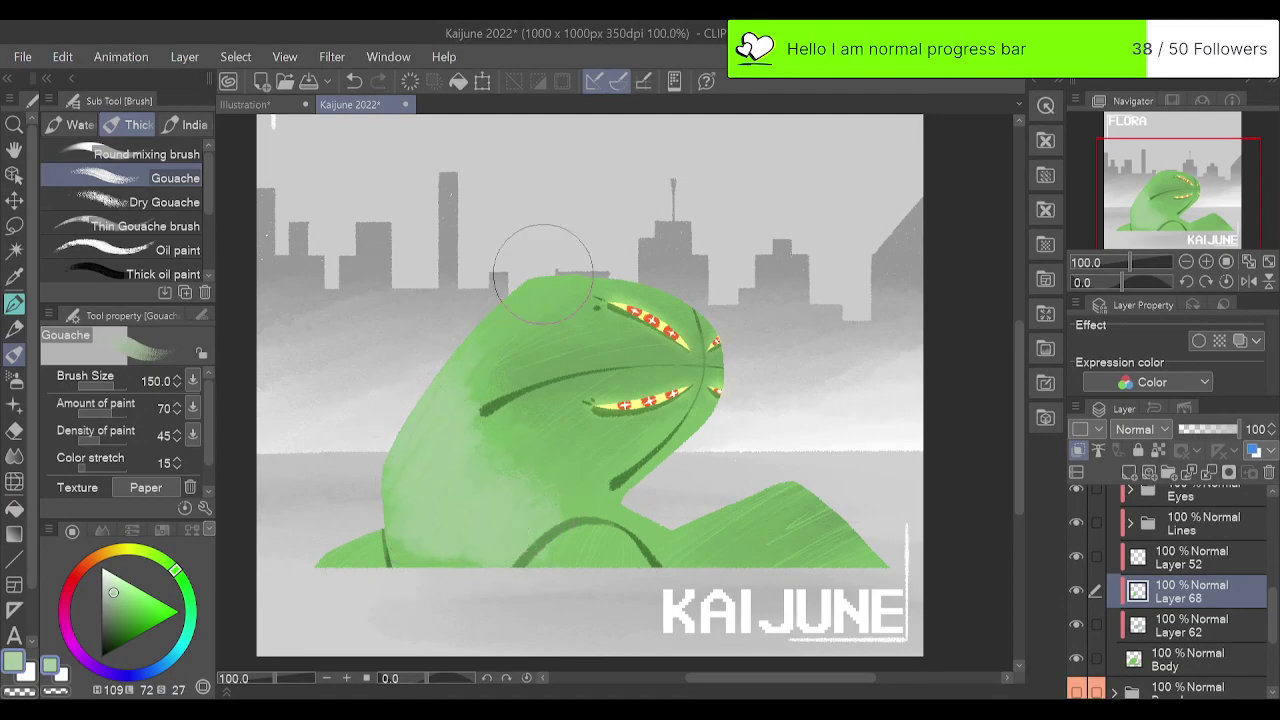
key(ctrl+z)
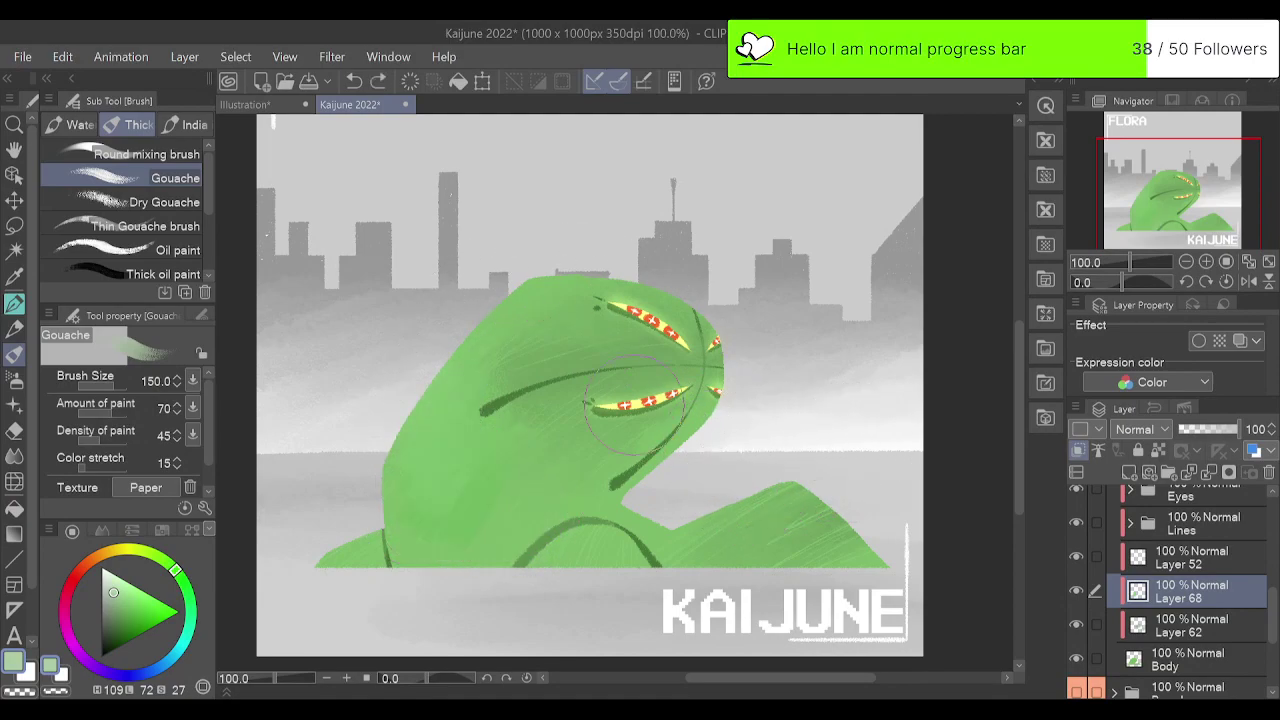
mouse_move(492, 338)
mouse_down()
mouse_move(653, 271)
mouse_move(446, 371)
mouse_up()
key(ctrl+z)
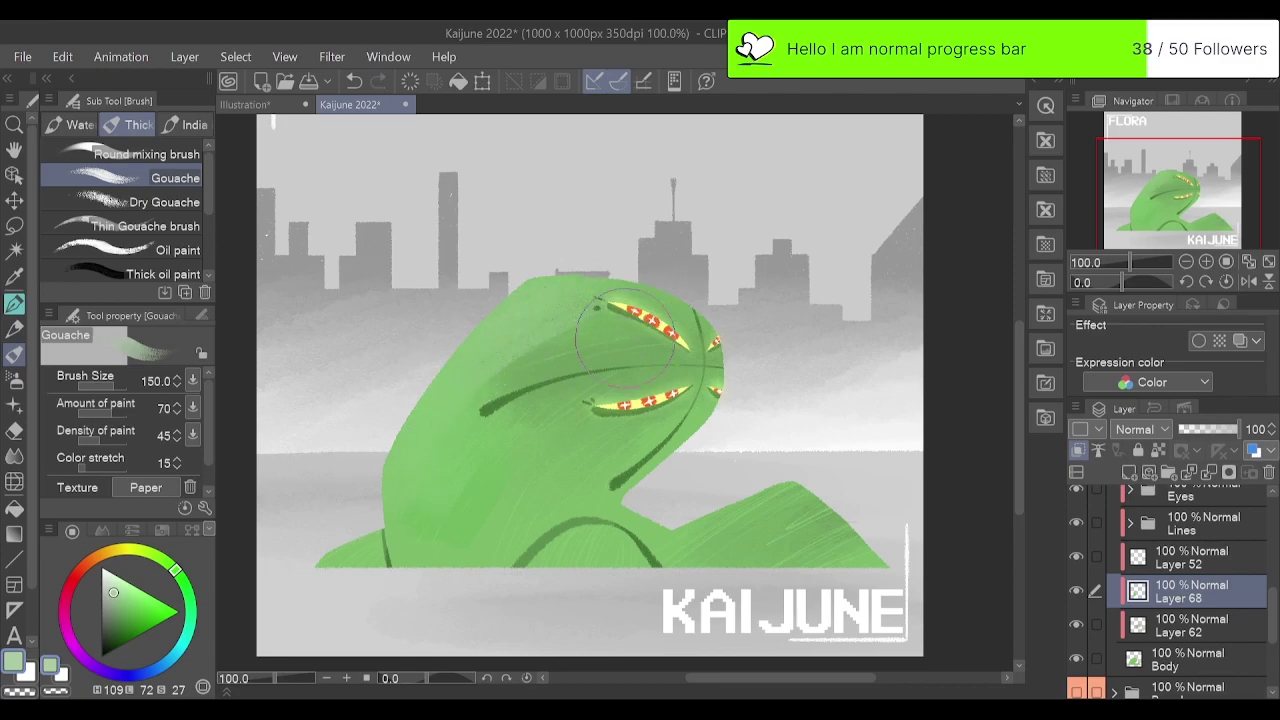
key(ctrl+z)
Try a pale green highlight along the outer back and the top of the head, undoing the unwanted strokes.
drag(520, 346, 388, 488)
drag(522, 378, 620, 335)
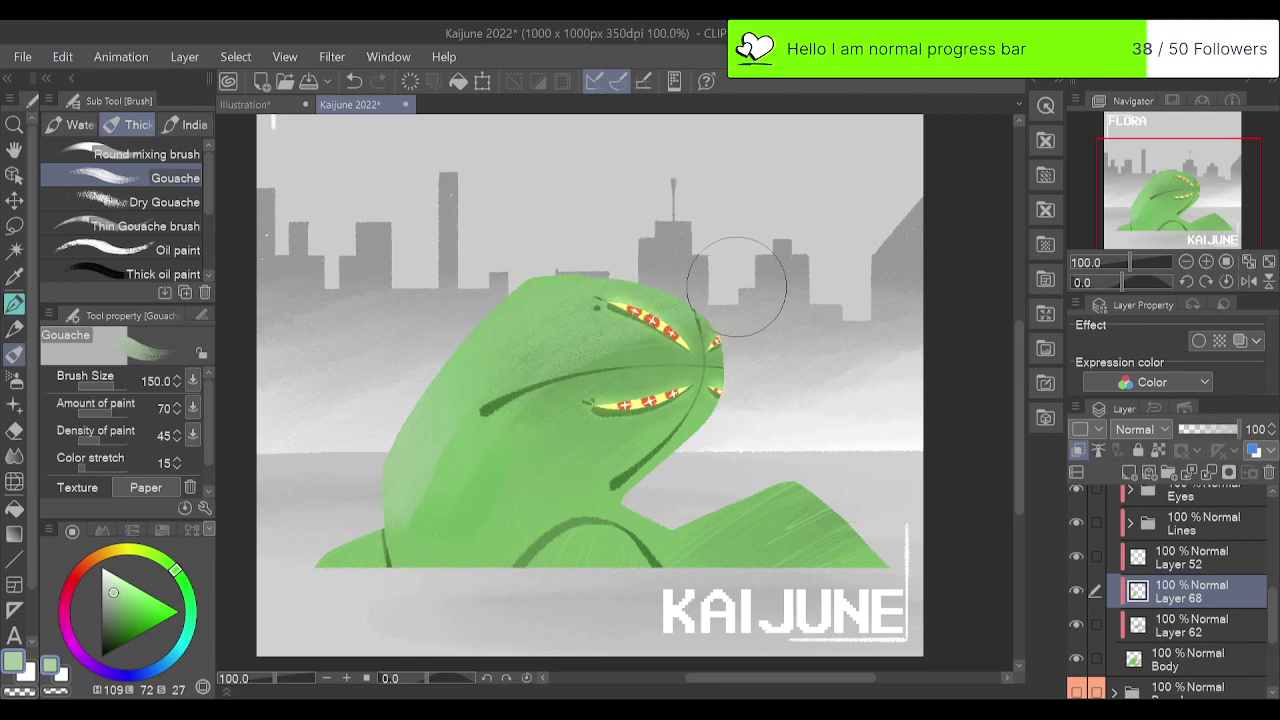
mouse_move(737, 287)
mouse_down()
mouse_move(481, 444)
mouse_move(434, 597)
mouse_up()
key(ctrl+z)
drag(432, 524, 522, 371)
key(ctrl+z)
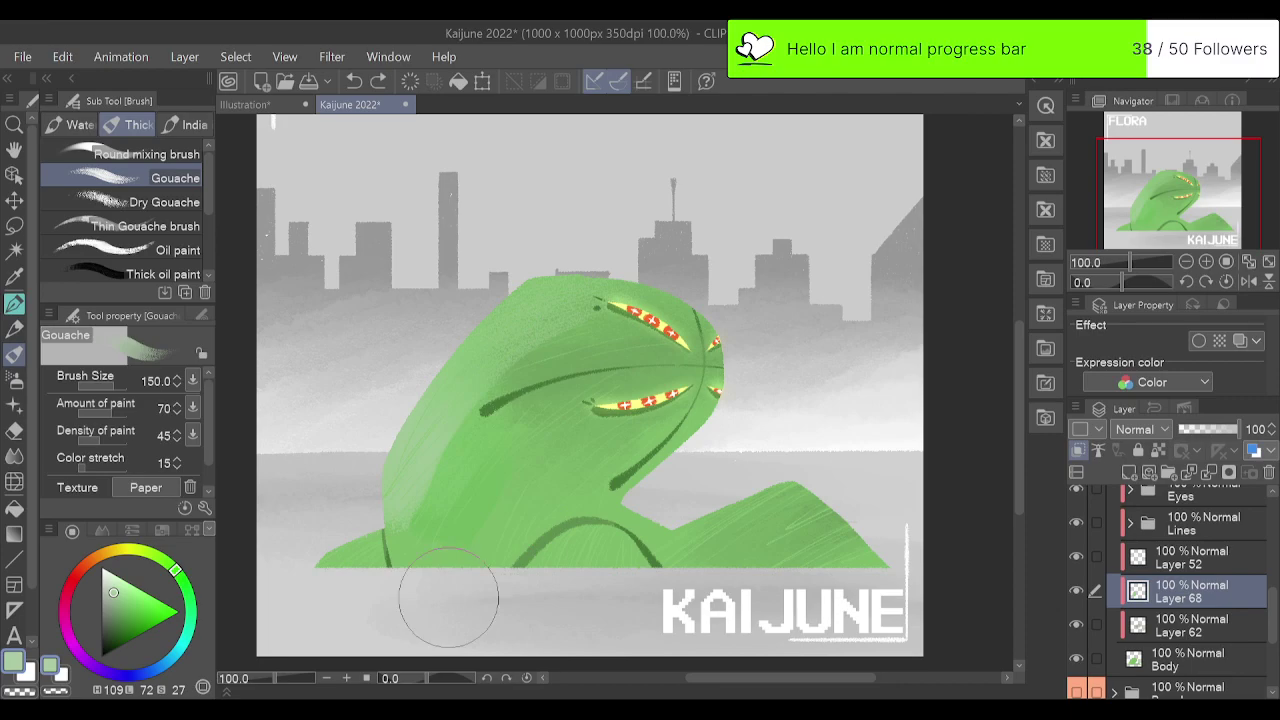
Try filling the lower body with pale green strokes, undo them and undo another stroke over the head.
drag(449, 590, 488, 436)
drag(469, 563, 524, 484)
drag(516, 530, 552, 516)
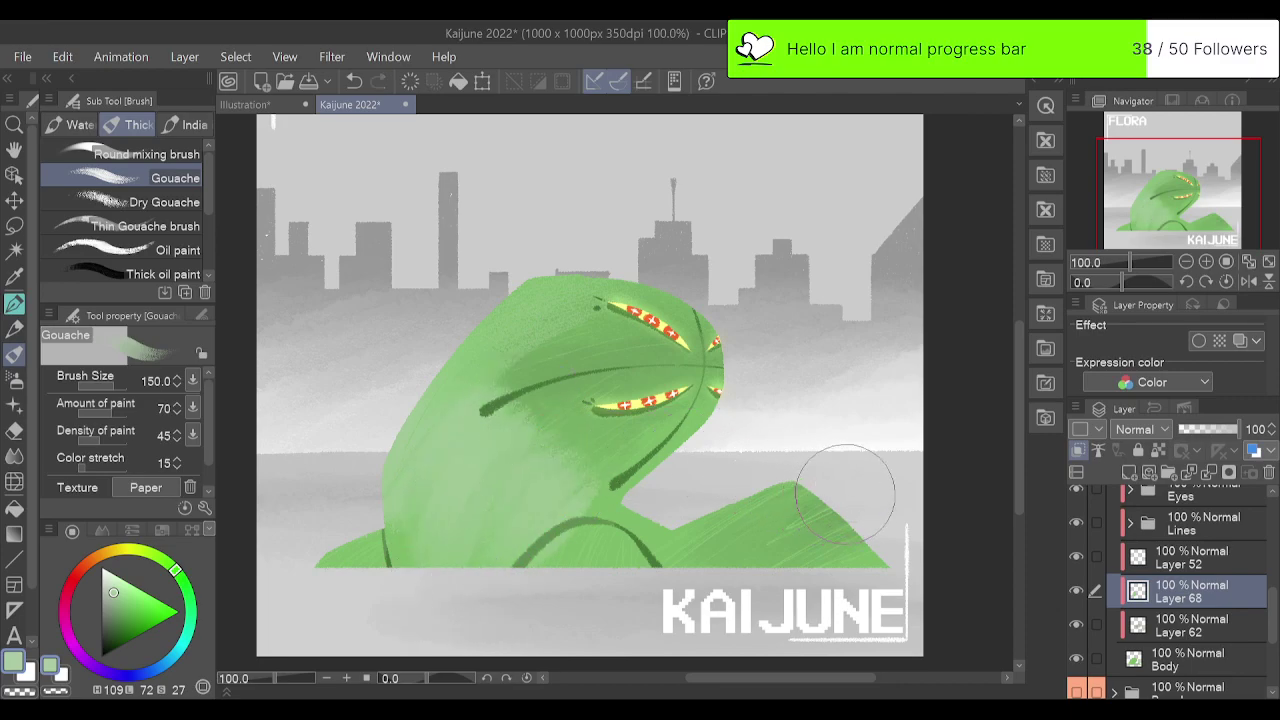
key(ctrl+z)
key(ctrl+z)
key(ctrl+z)
key(ctrl+z)
drag(703, 318, 643, 320)
key(ctrl+z)
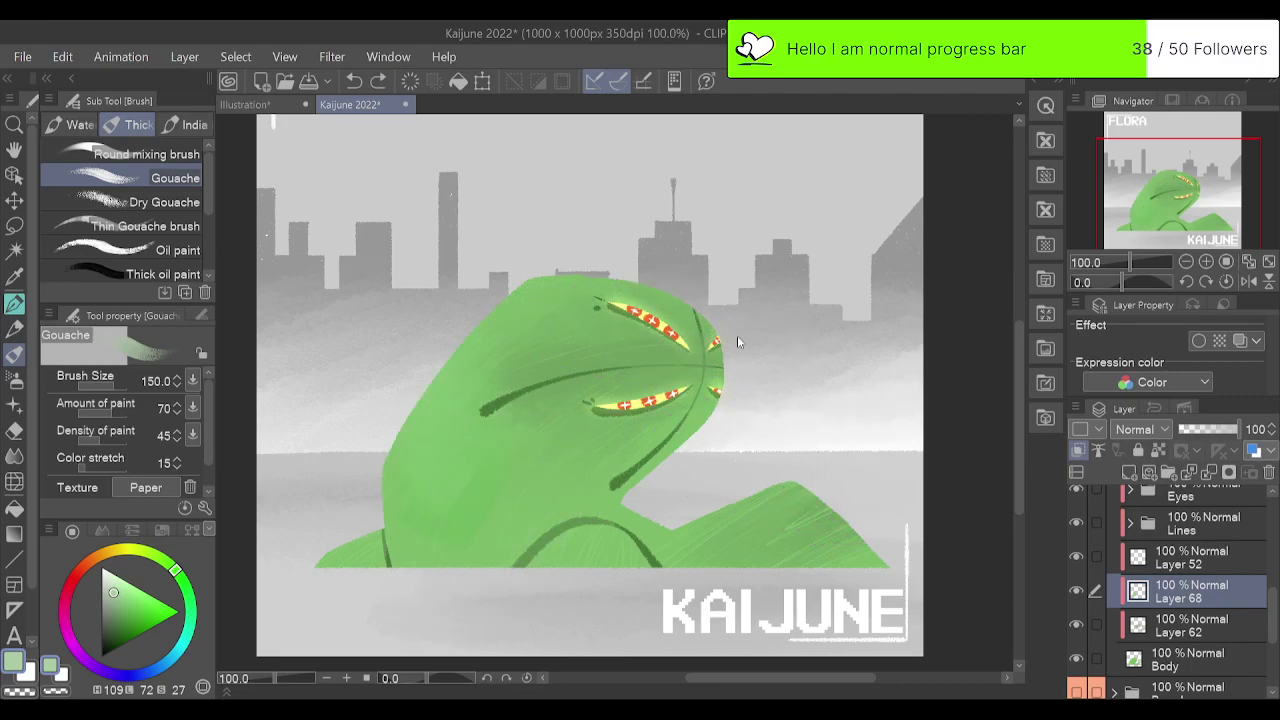
Try pale green gouache strokes over the head, back and lower body, then clear the layer.
key(ctrl+y)
key(ctrl+z)
key(ctrl+y)
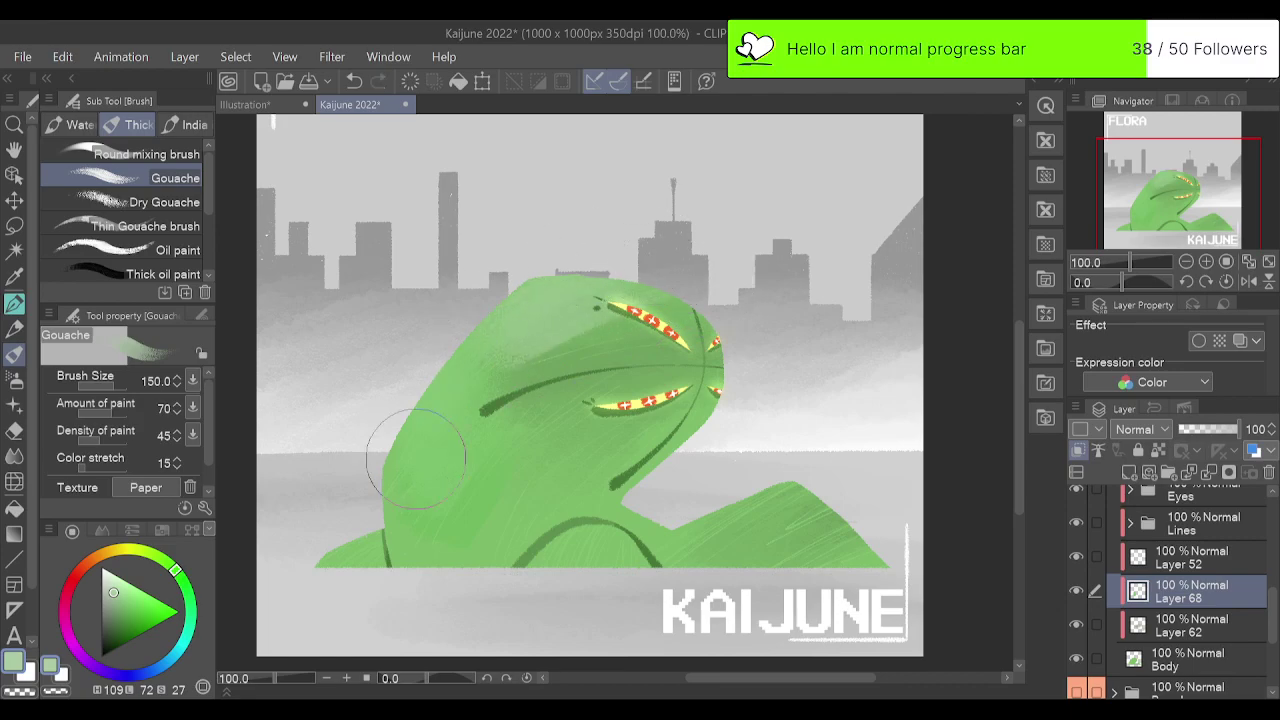
mouse_move(515, 298)
mouse_down()
mouse_move(473, 392)
mouse_move(543, 291)
mouse_move(451, 446)
mouse_up()
drag(567, 283, 440, 404)
mouse_move(458, 336)
mouse_down()
mouse_move(427, 440)
mouse_move(408, 408)
mouse_move(463, 446)
mouse_move(417, 433)
mouse_move(495, 465)
mouse_move(449, 345)
mouse_move(458, 555)
mouse_up()
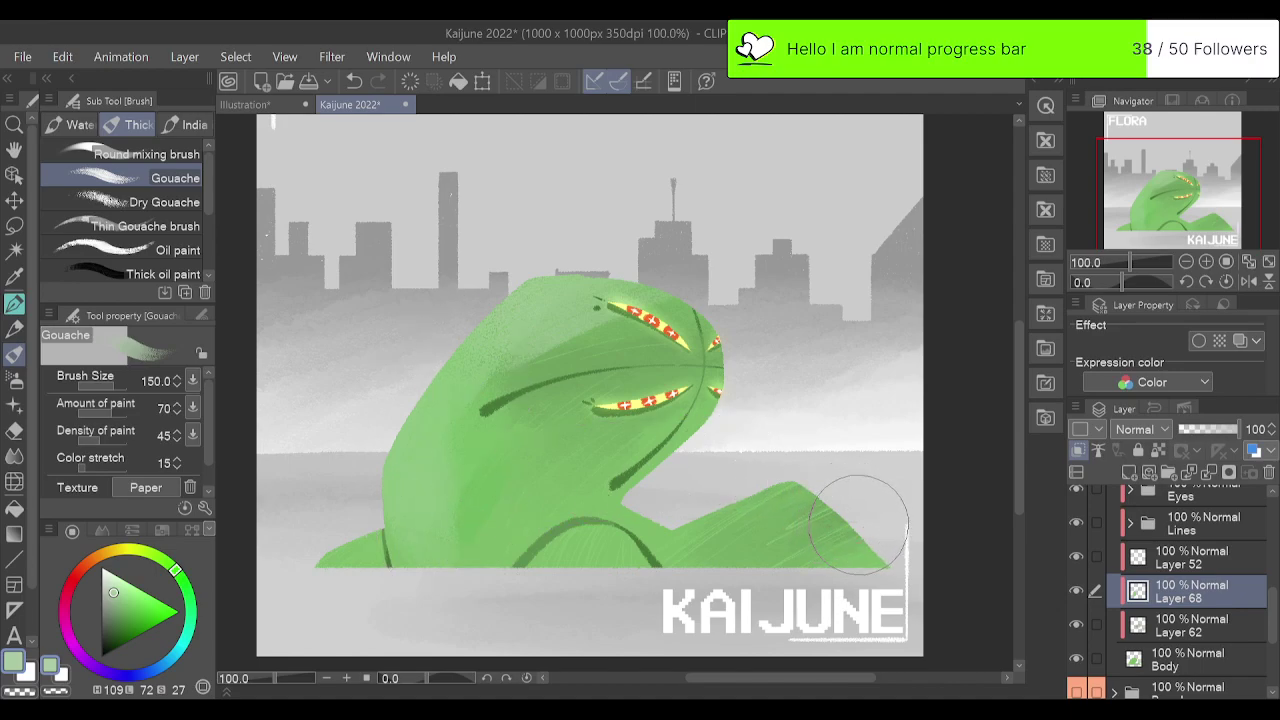
click(410, 80)
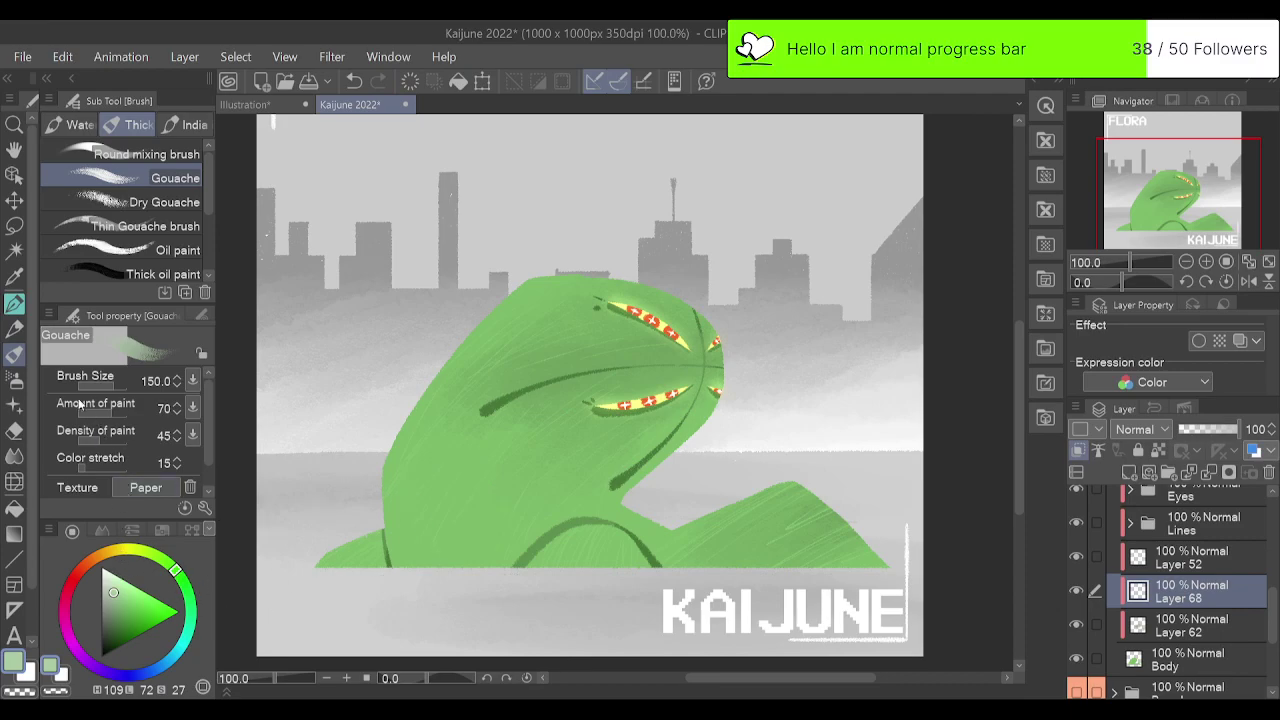
Try a pale green zigzag down the back with Noisy Ink Brush v2, then undo it.
key(p)
key(p)
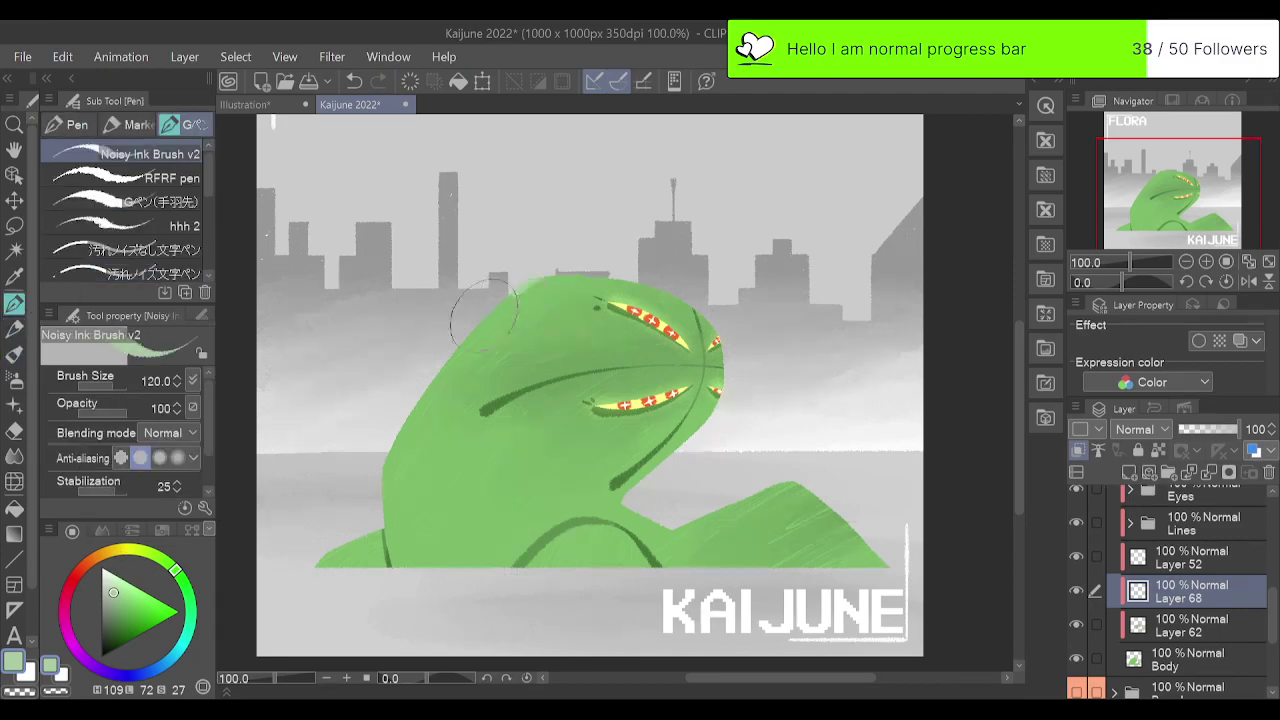
drag(506, 336, 472, 351)
drag(446, 442, 497, 514)
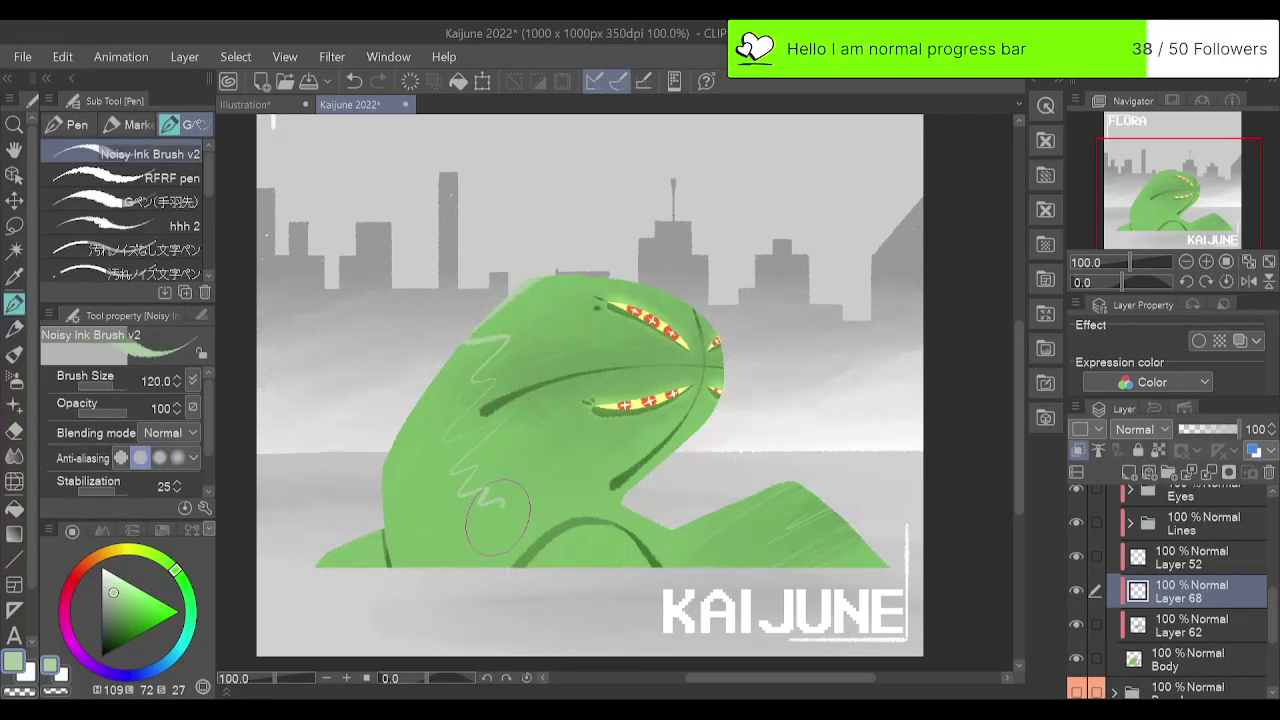
key(ctrl+z)
key(ctrl+z)
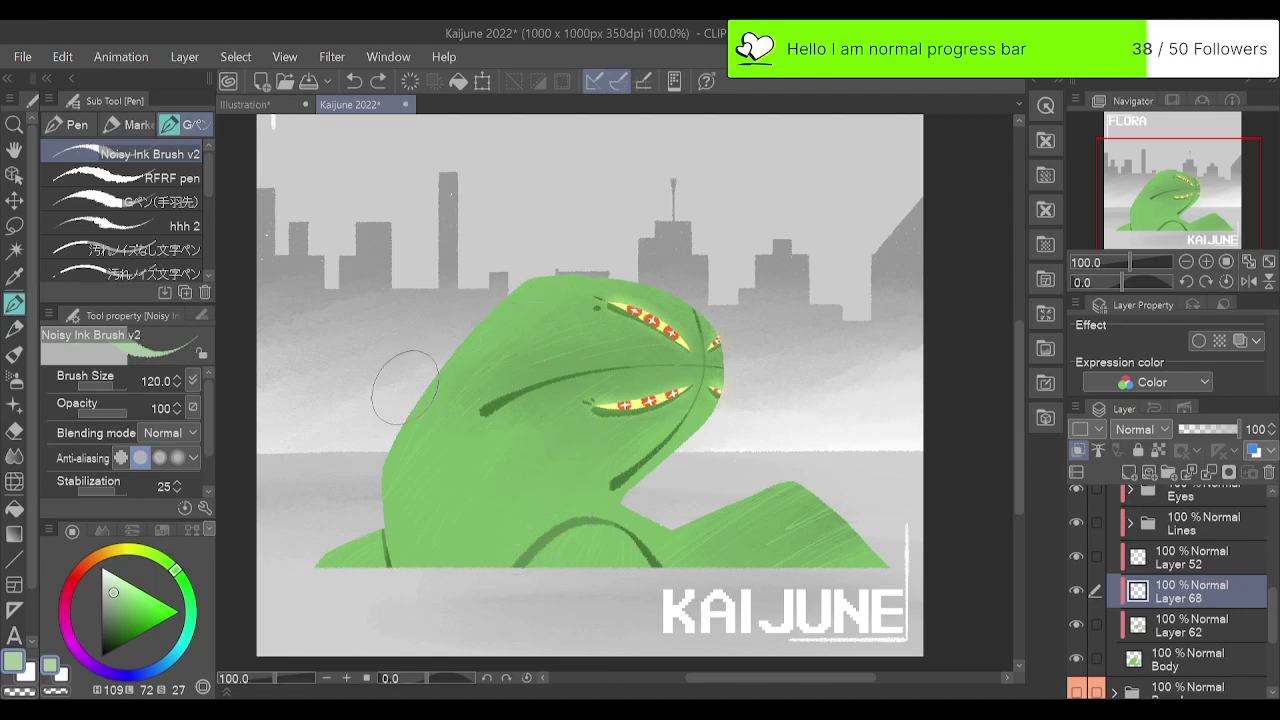
Outline a wavy pale green patch down the creature's side with Noisy Ink Brush v2 and fill it.
mouse_move(440, 534)
mouse_down()
mouse_move(499, 560)
mouse_move(531, 546)
mouse_move(513, 536)
mouse_move(486, 468)
mouse_up()
drag(447, 415, 434, 353)
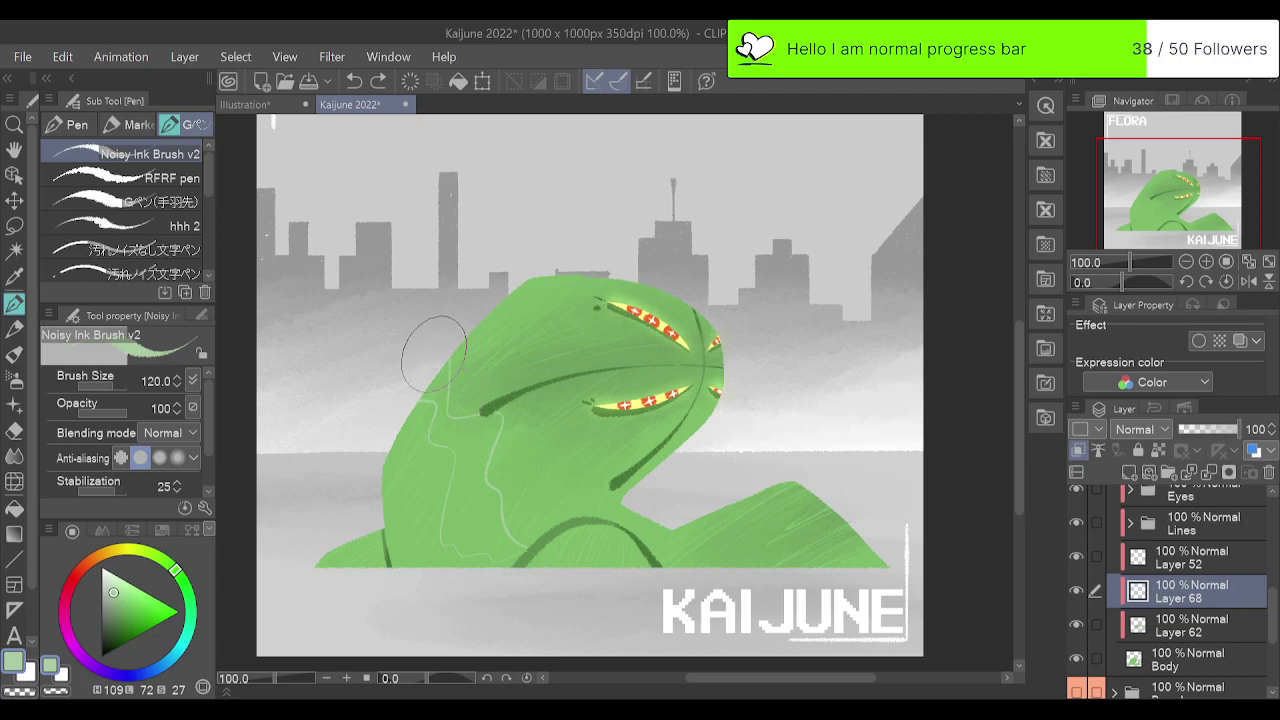
mouse_move(415, 399)
mouse_down()
mouse_move(430, 435)
mouse_move(462, 420)
mouse_up()
key(g)
key(g)
click(487, 493)
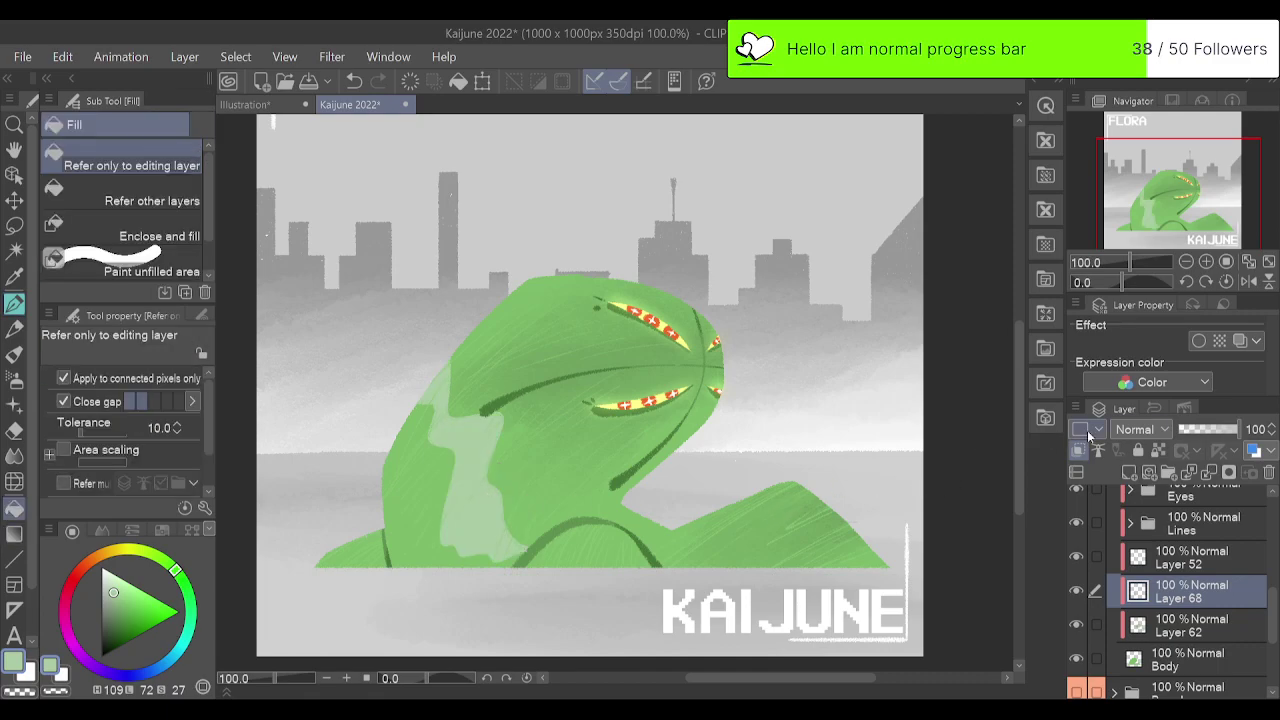
Set Layer 68 to Add blending at 16% opacity and clear the pale patch from it.
click(1137, 262)
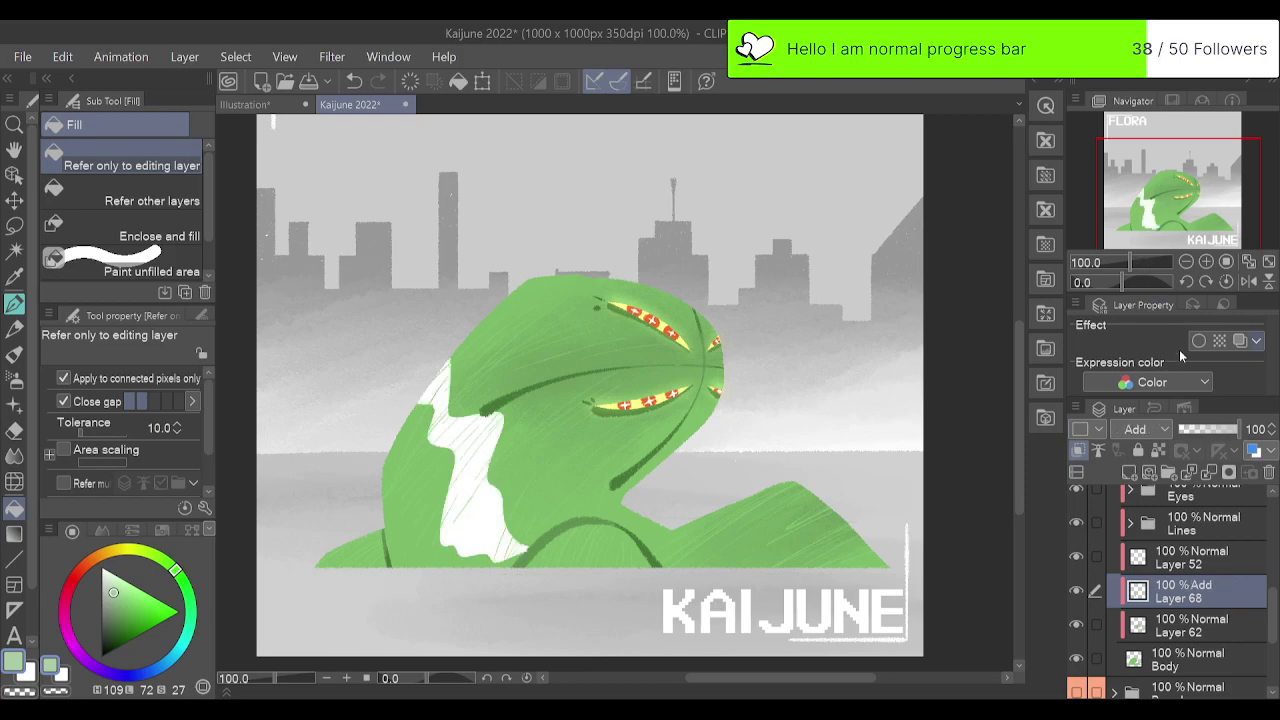
drag(1216, 438, 1189, 436)
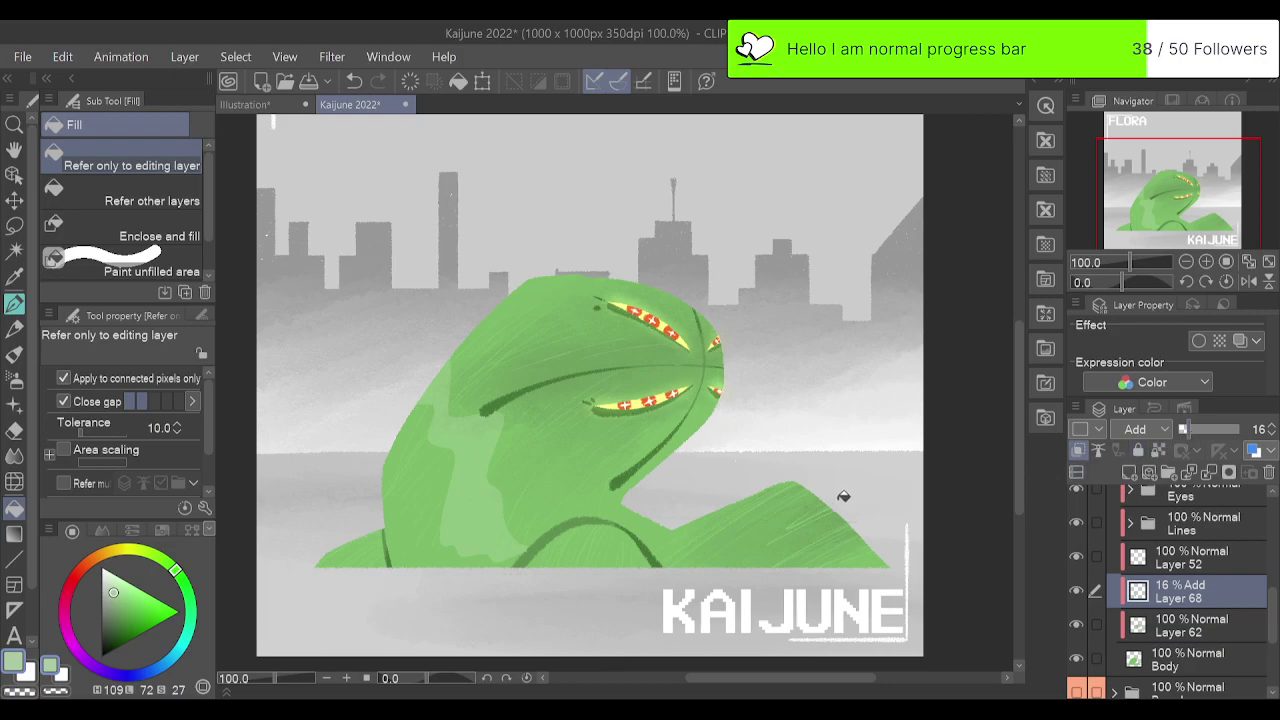
click(412, 84)
key(p)
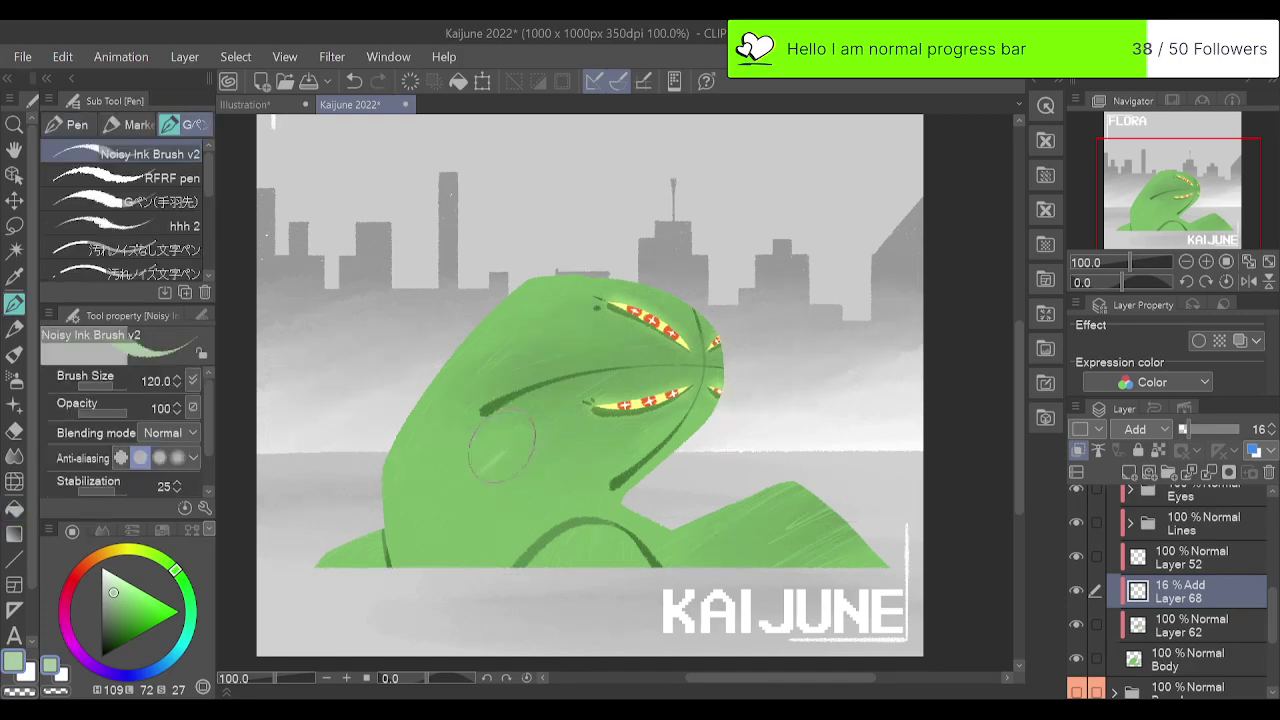
Undo the test strokes, layer clearing and blending changes, then delete Layer 68.
key(ctrl+z)
key(ctrl+z)
key(ctrl+z)
key(ctrl+z)
key(ctrl+z)
key(ctrl+z)
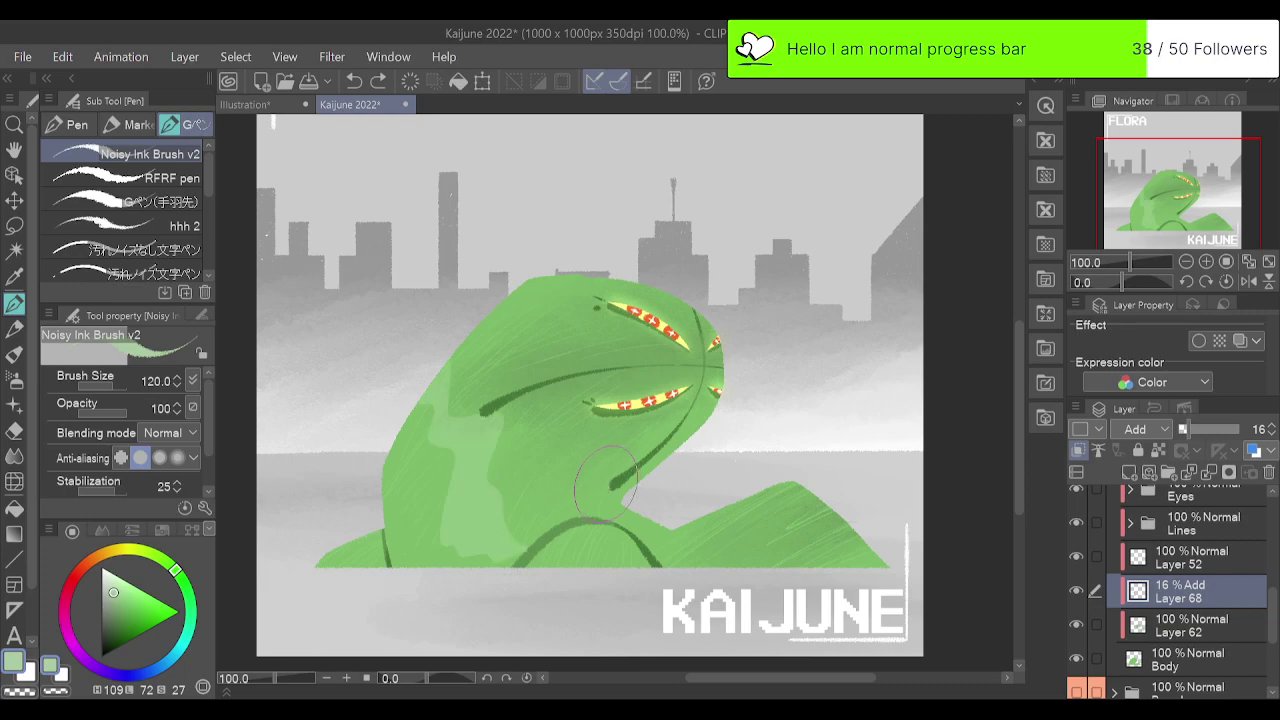
key(ctrl+z)
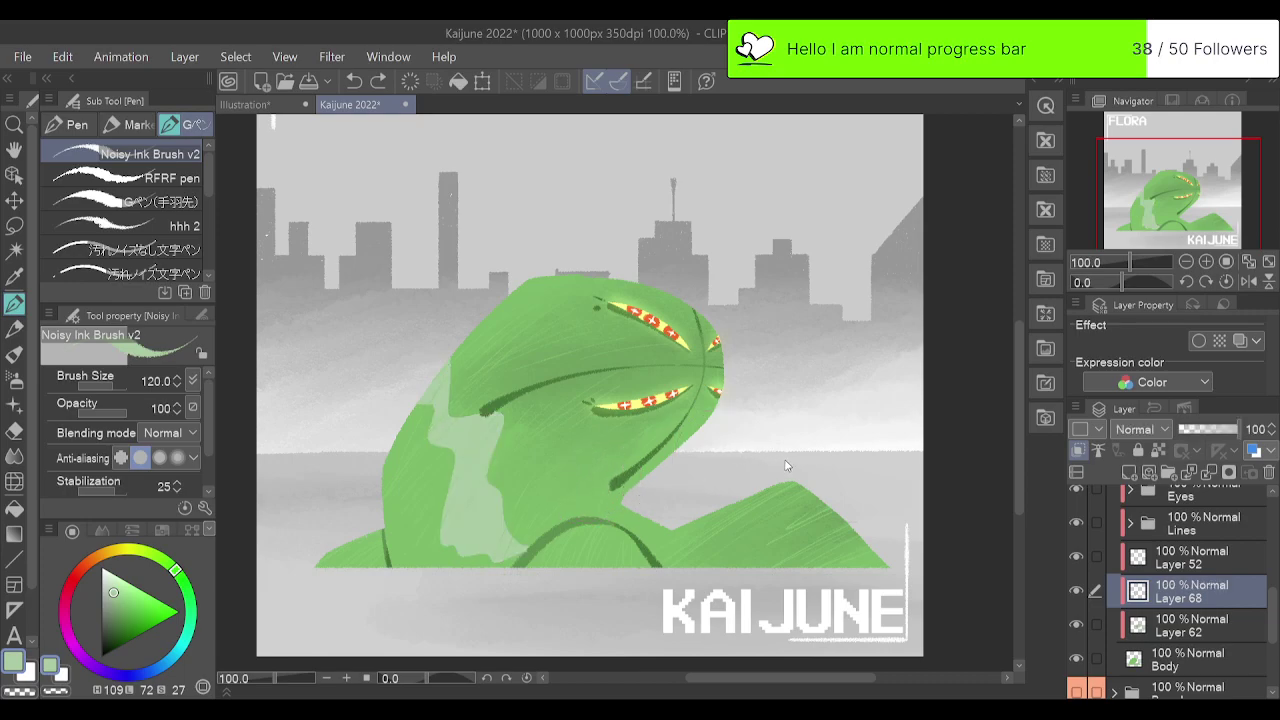
click(1268, 472)
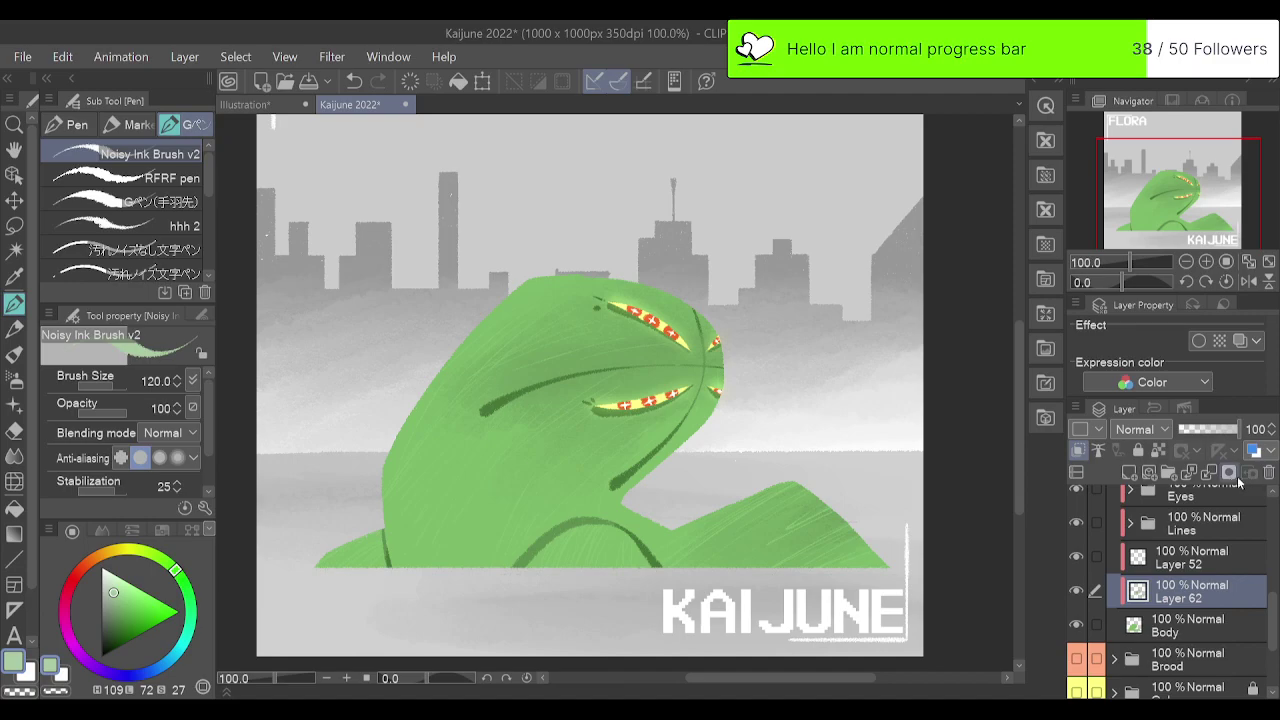
On the Body layer, sample the body green and draw fur tufts along the back outline, undoing the unwanted strokes.
mouse_move(765, 477)
mouse_down()
mouse_move(794, 471)
mouse_move(814, 486)
mouse_move(843, 514)
mouse_move(843, 540)
mouse_up()
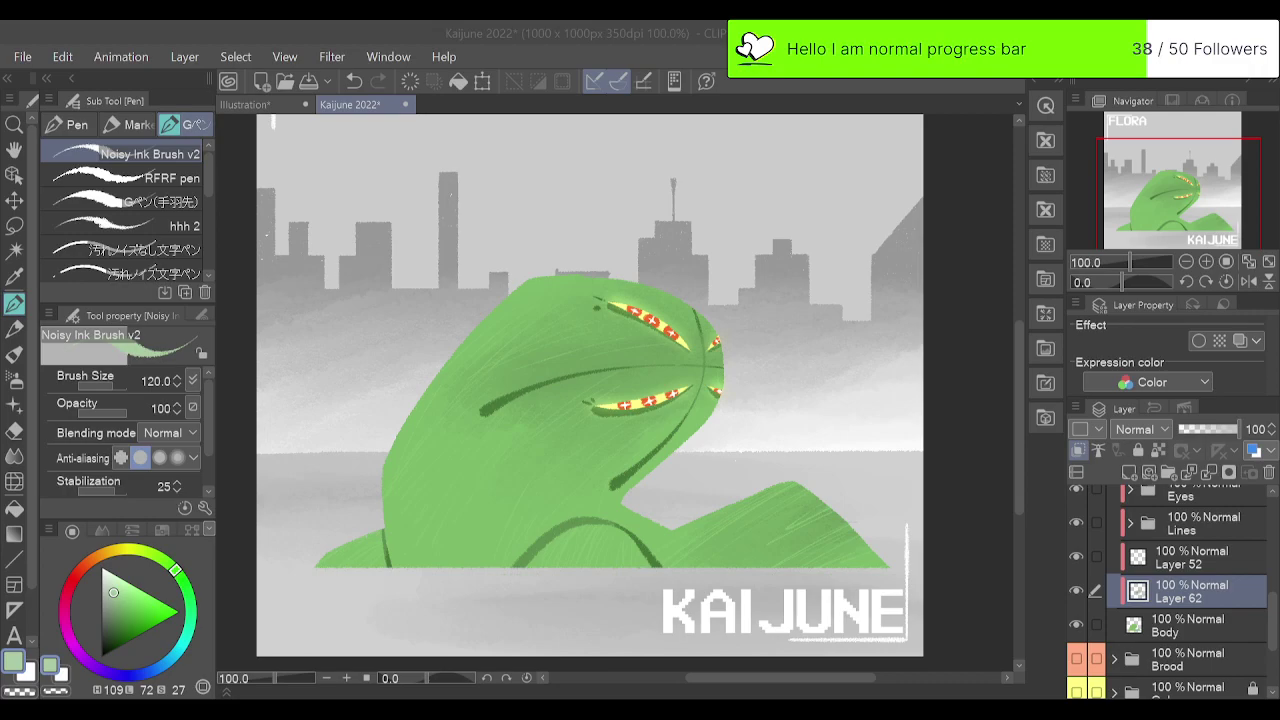
click(1186, 626)
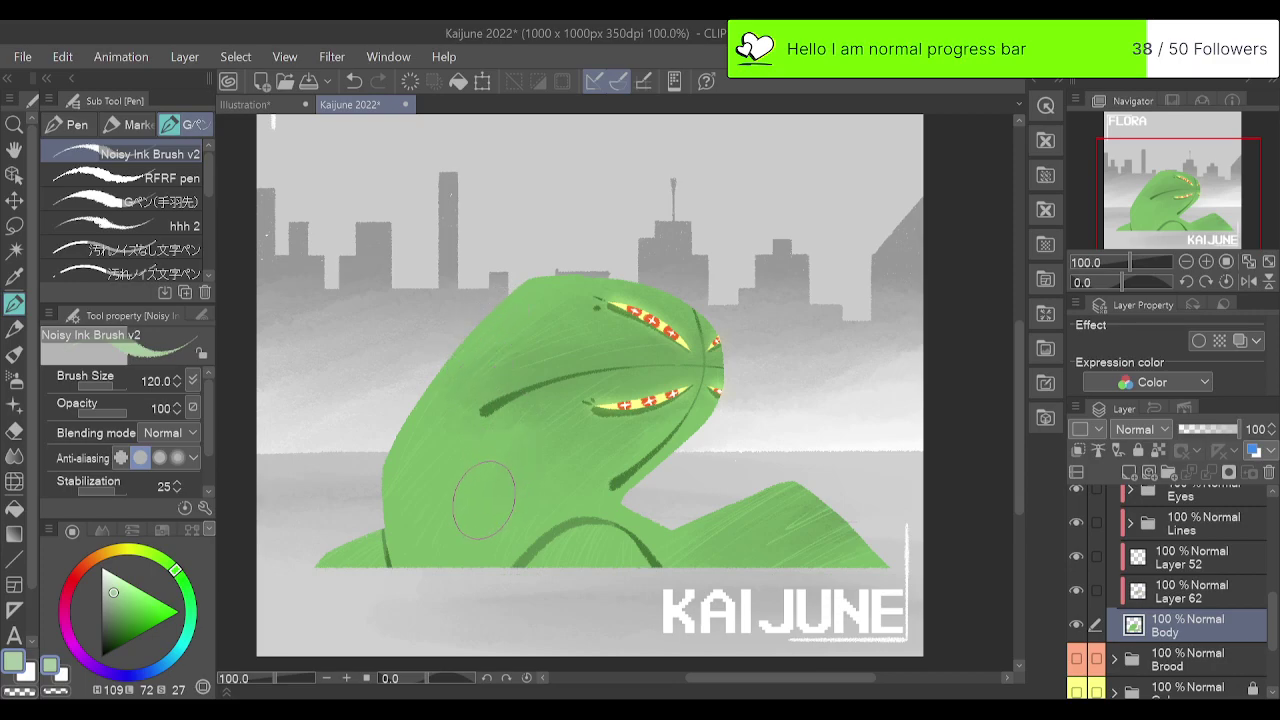
alt+click(480, 537)
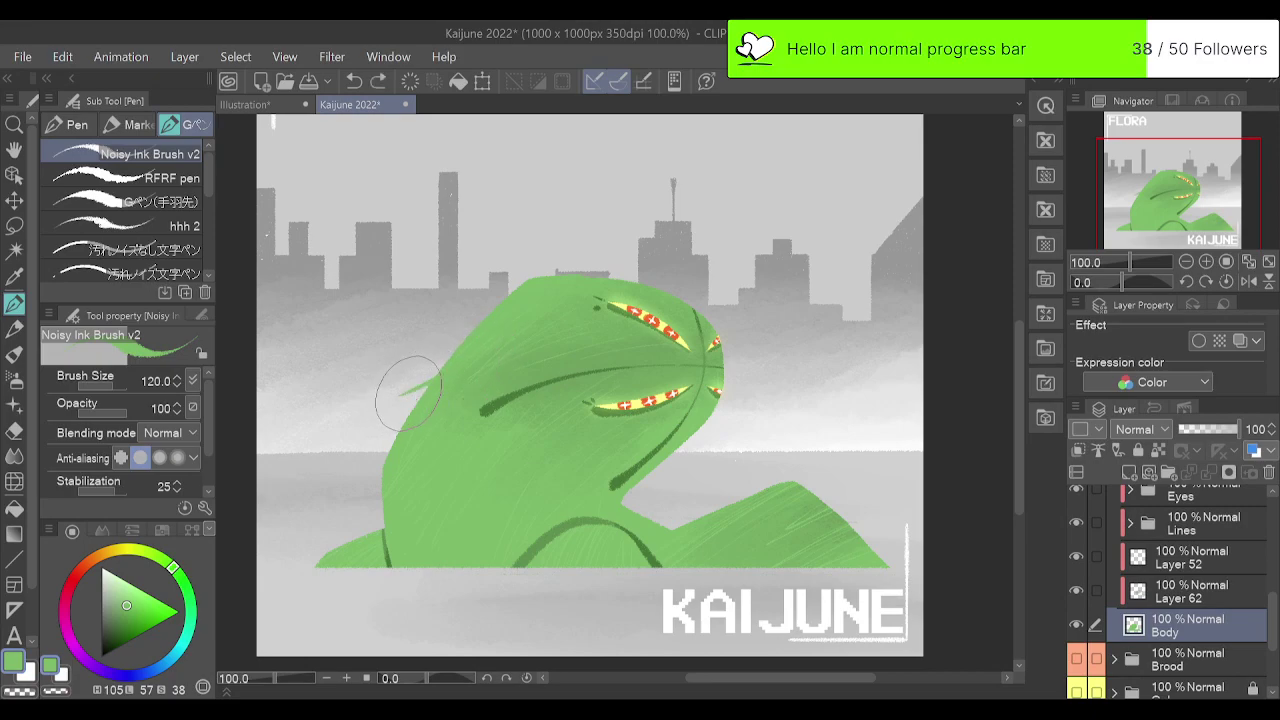
mouse_move(437, 386)
mouse_down()
mouse_move(417, 400)
mouse_move(443, 387)
mouse_up()
key(ctrl+z)
drag(422, 379, 500, 341)
key(ctrl+z)
drag(422, 380, 493, 347)
key(ctrl+z)
Draw fur tufts on the outlines of the right-hand limb, the base of the neck and the top of the head, undoing poor strokes.
mouse_move(855, 537)
mouse_down()
mouse_move(872, 510)
mouse_move(855, 533)
mouse_up()
key(ctrl+z)
drag(862, 540, 860, 530)
key(ctrl+z)
drag(633, 511, 650, 500)
key(ctrl+z)
drag(538, 276, 518, 273)
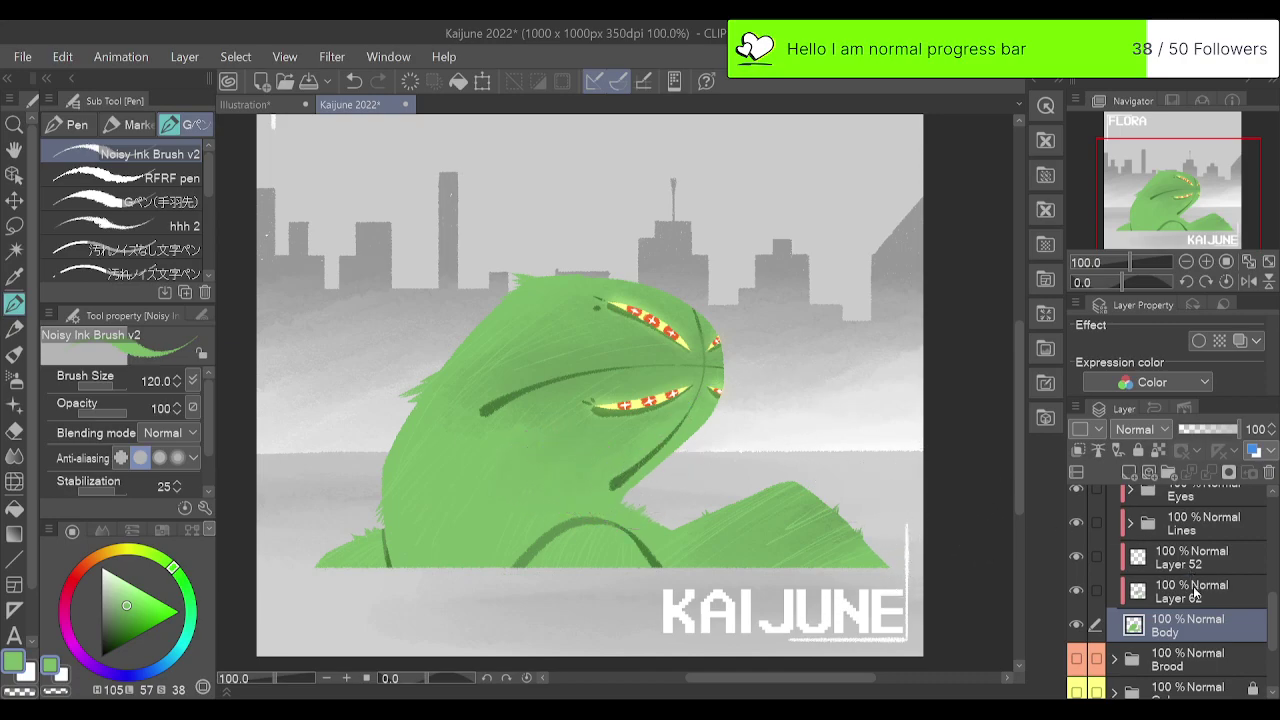
Sample the dark green of the line art and select Layer 61 inside the Lines folder.
scroll(1273, 610, up, 1)
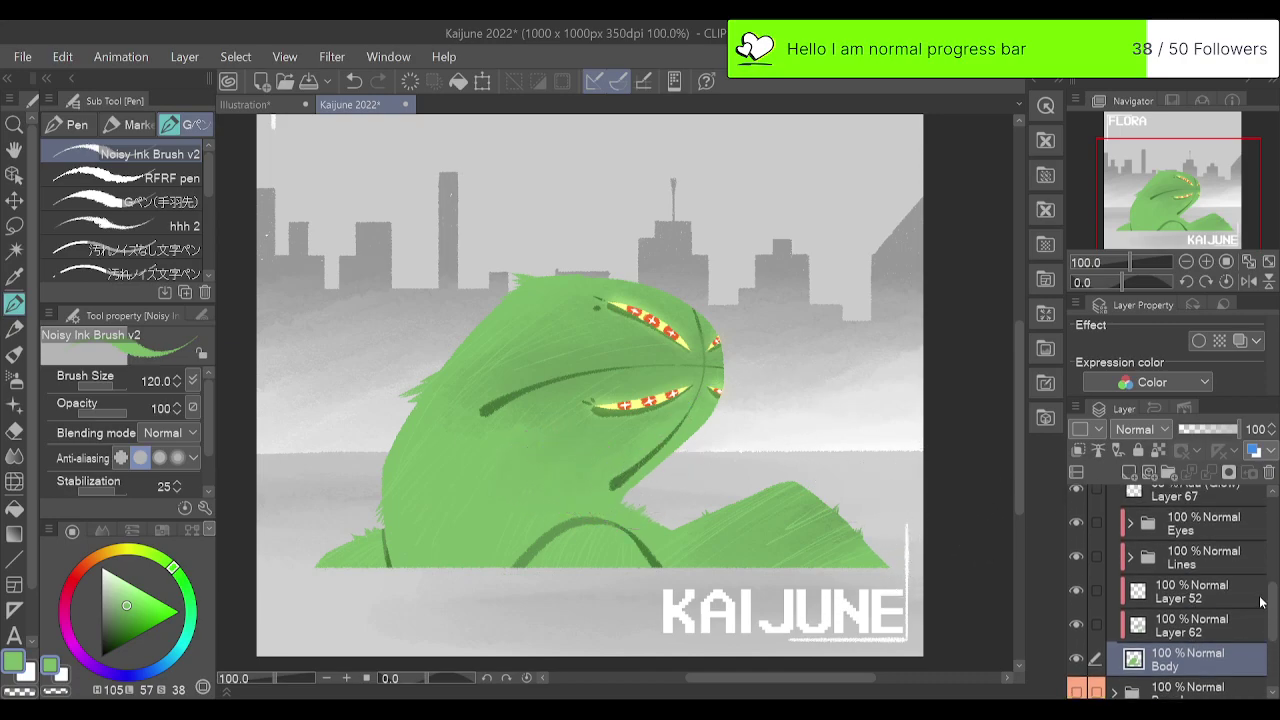
alt+click(552, 533)
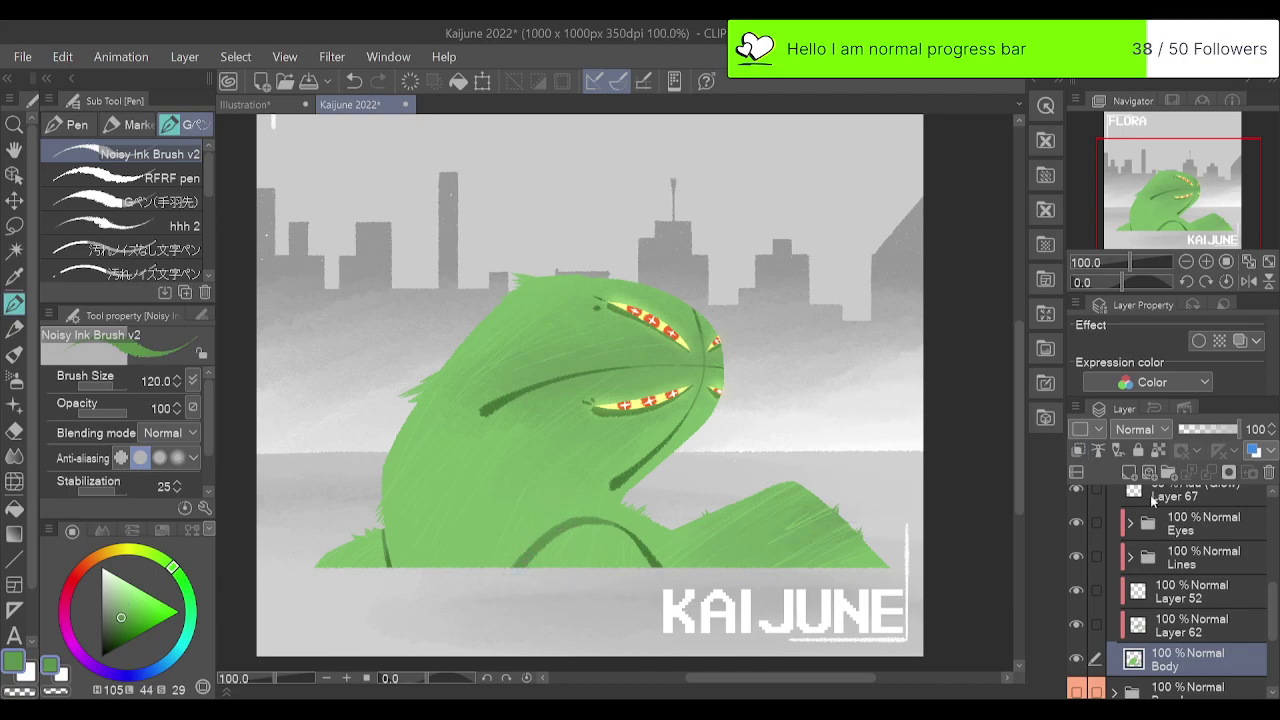
click(1203, 632)
click(1207, 597)
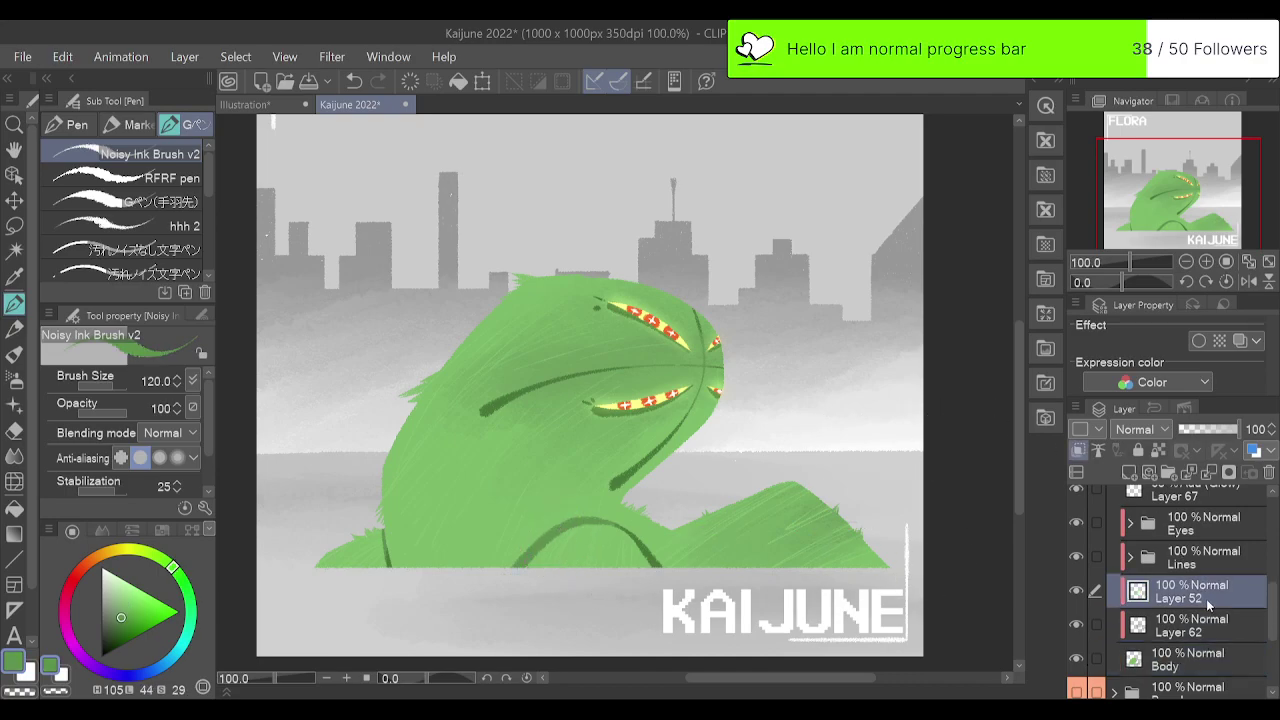
click(1216, 499)
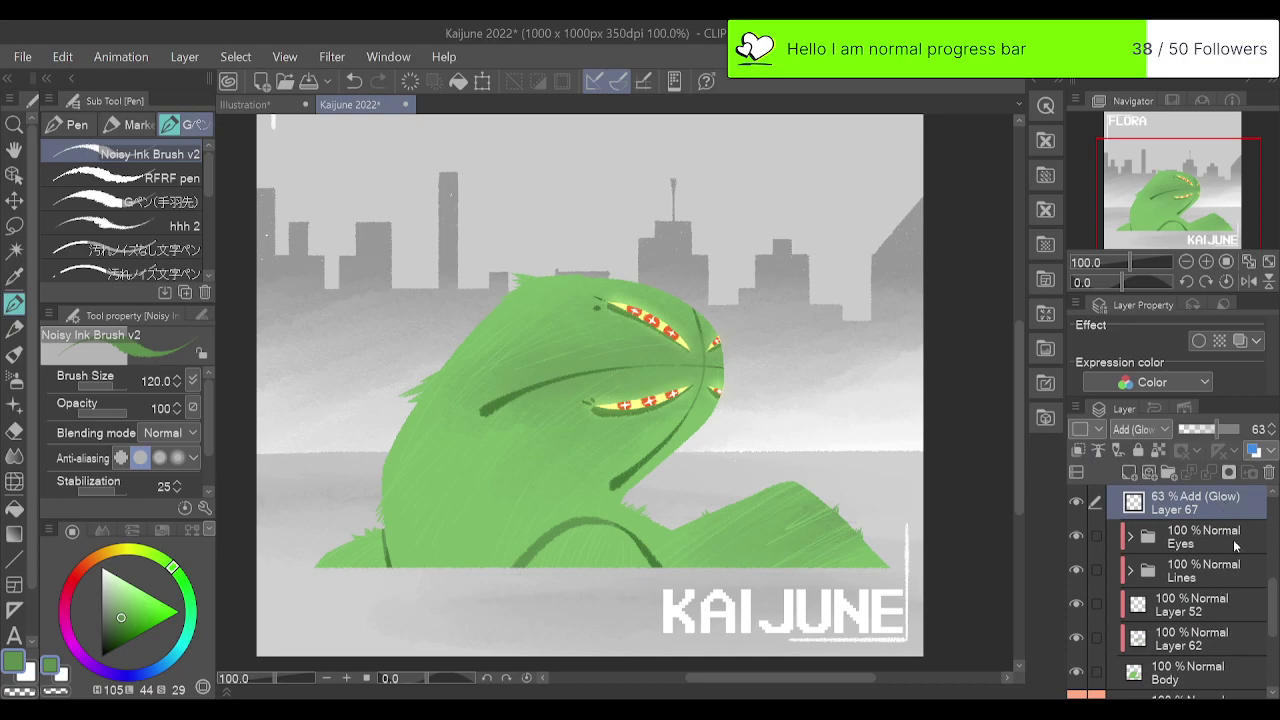
scroll(1245, 560, up, 2)
scroll(1263, 607, down, 2)
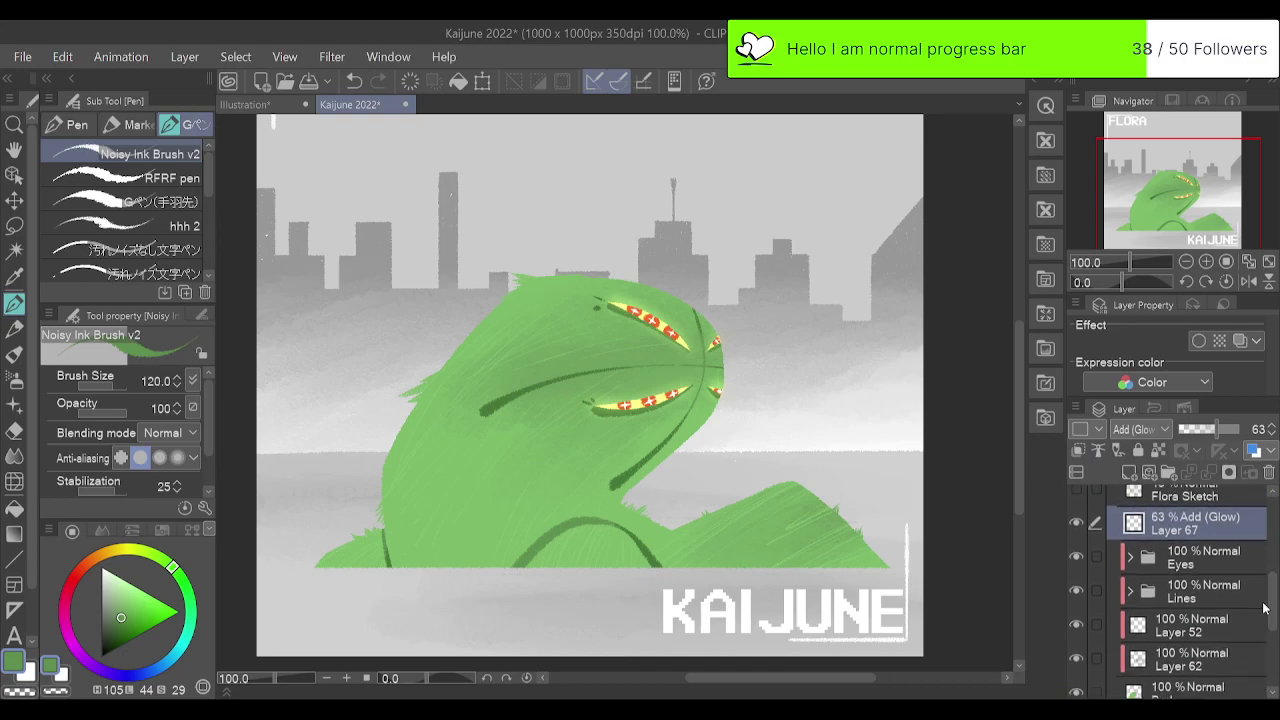
click(1226, 634)
click(1220, 597)
click(1131, 592)
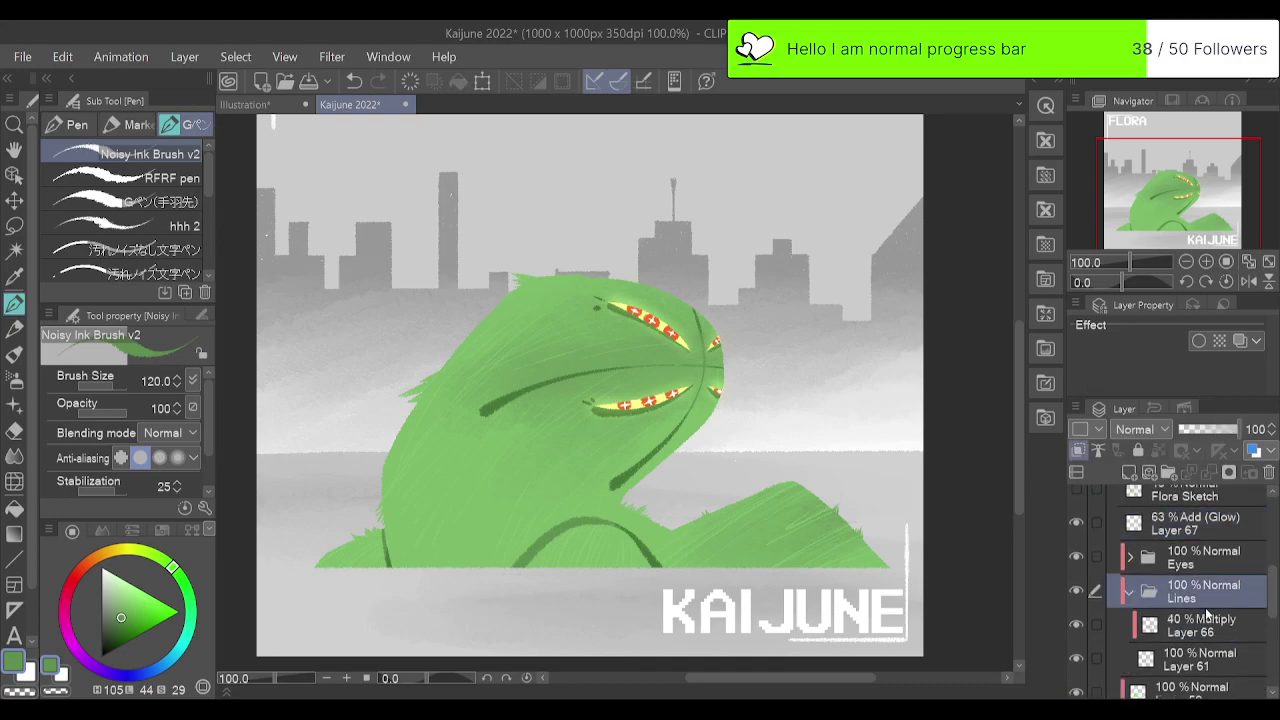
click(1211, 640)
click(1210, 655)
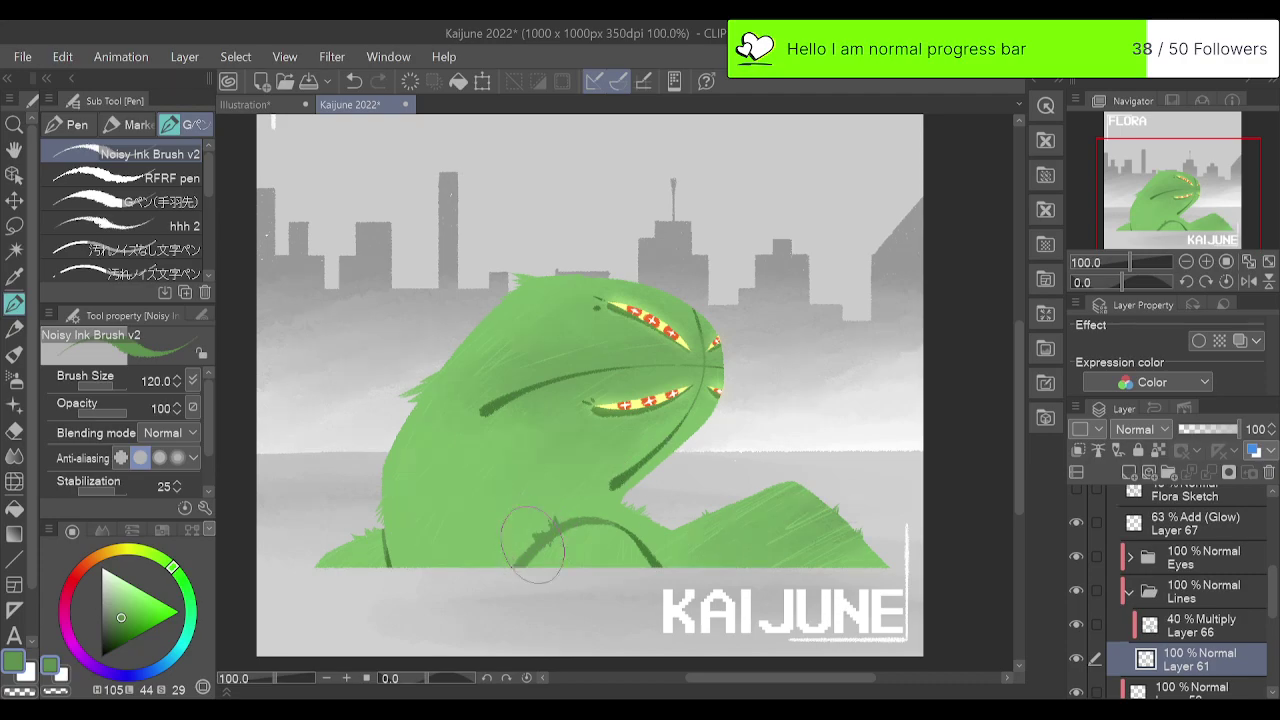
Rework the curved leg line into dark green fur tufts, erasing parts and undoing unwanted strokes.
key(e)
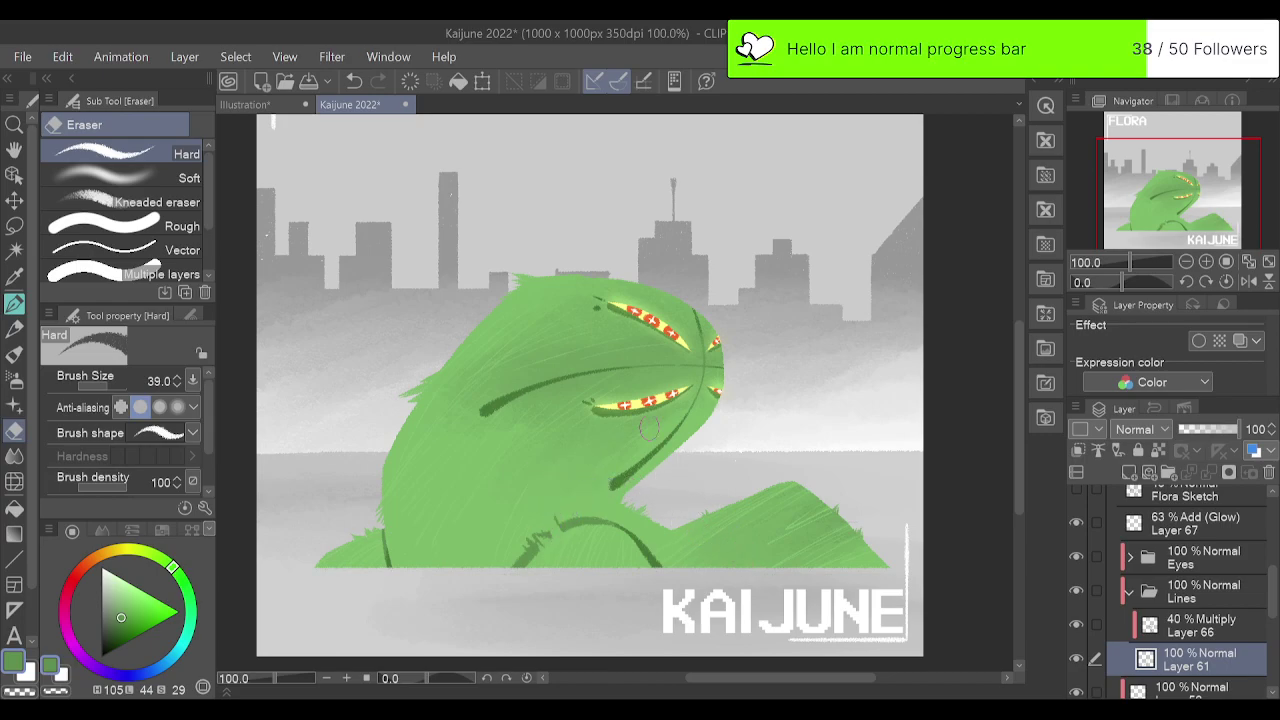
key(ctrl+z)
key(p)
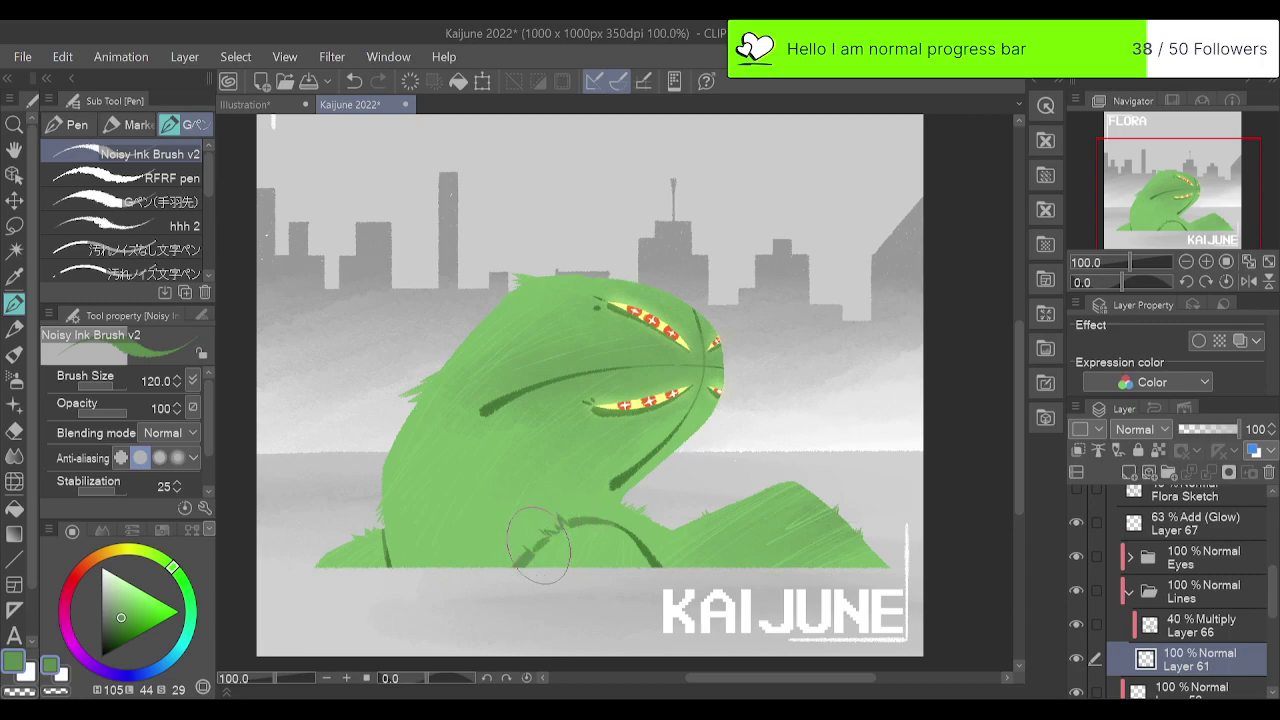
key(ctrl+z)
mouse_move(517, 569)
mouse_down()
mouse_move(541, 576)
mouse_move(490, 621)
mouse_up()
key(ctrl+z)
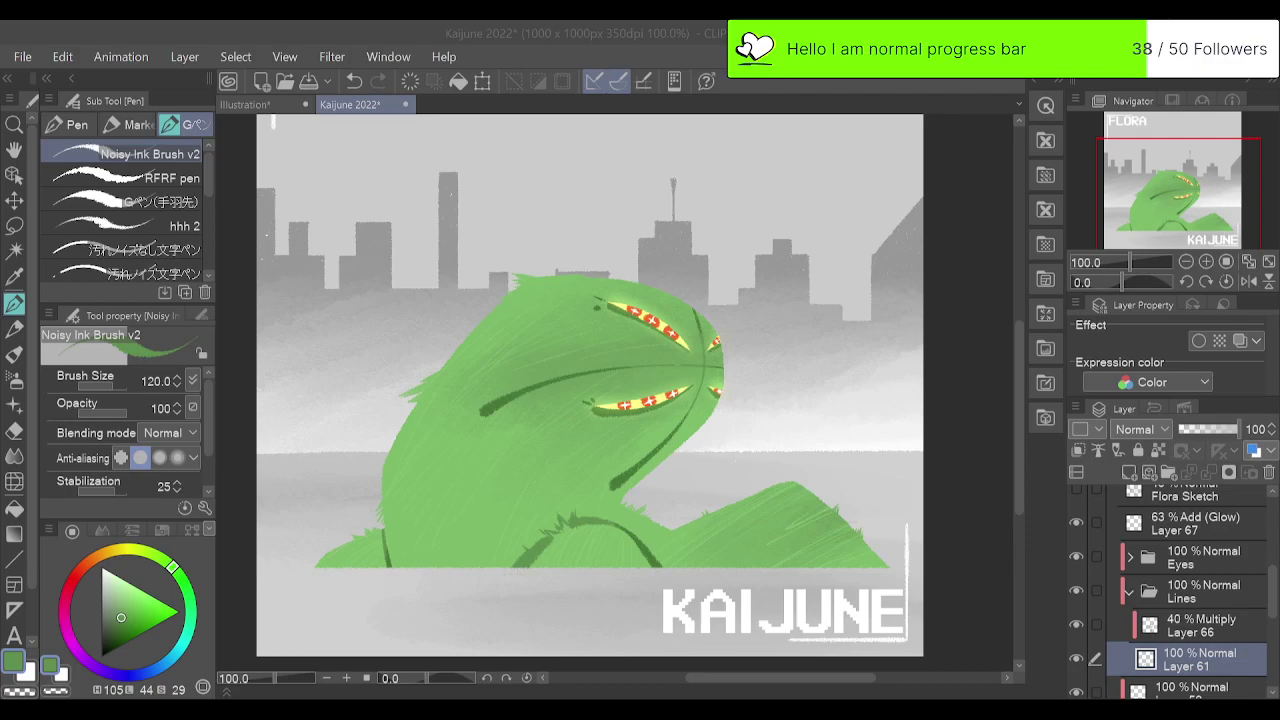
Preview the whole illustration with the Drawing paper texture layer shown.
scroll(1238, 533, up, 3)
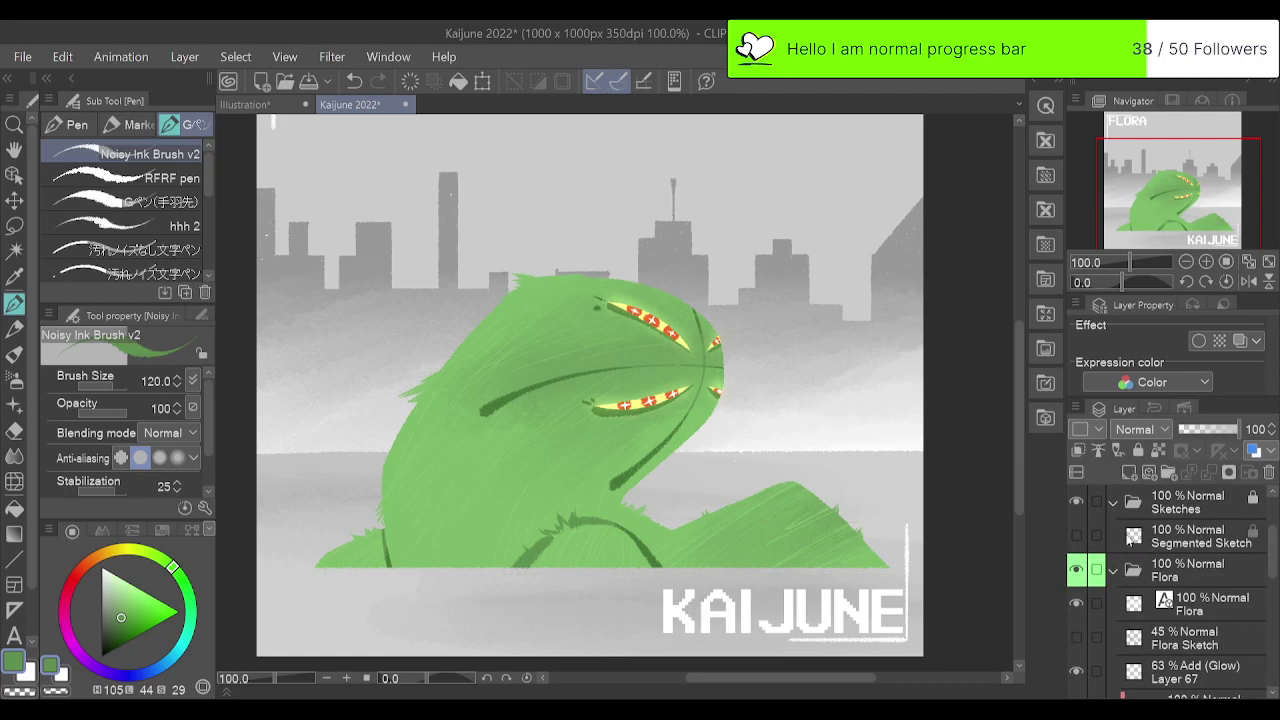
scroll(1210, 530, up, 3)
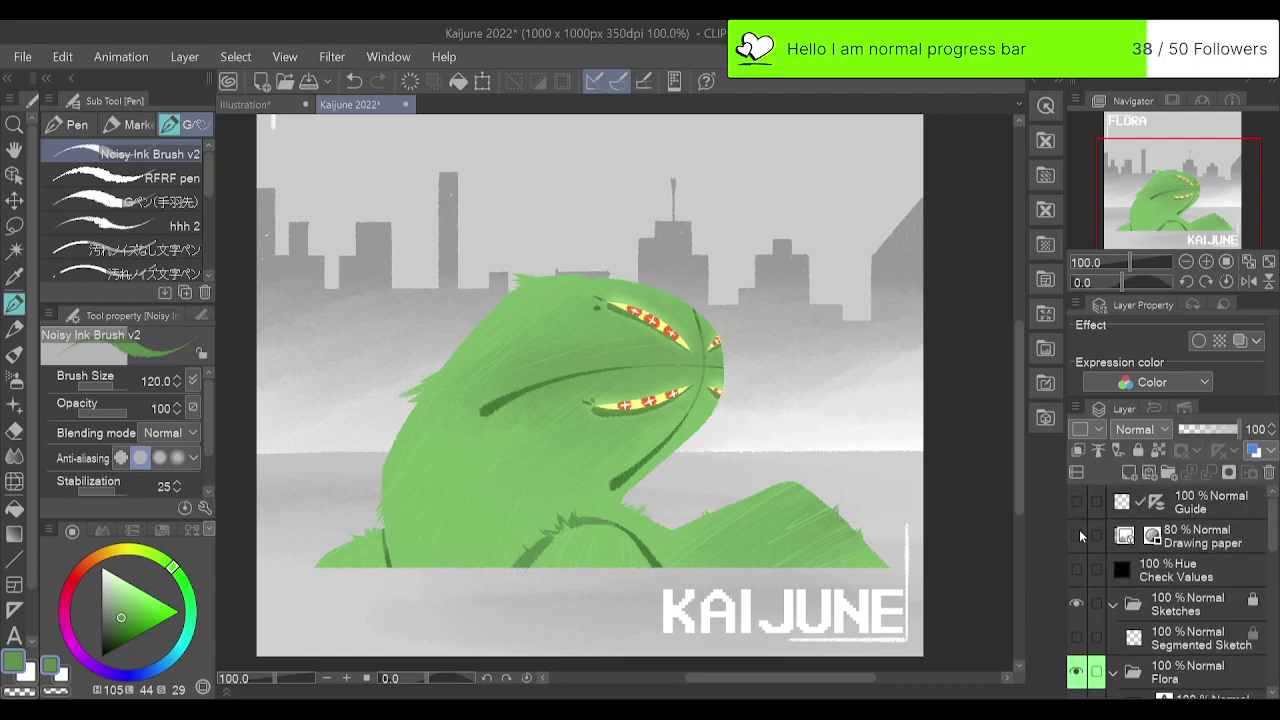
click(1077, 536)
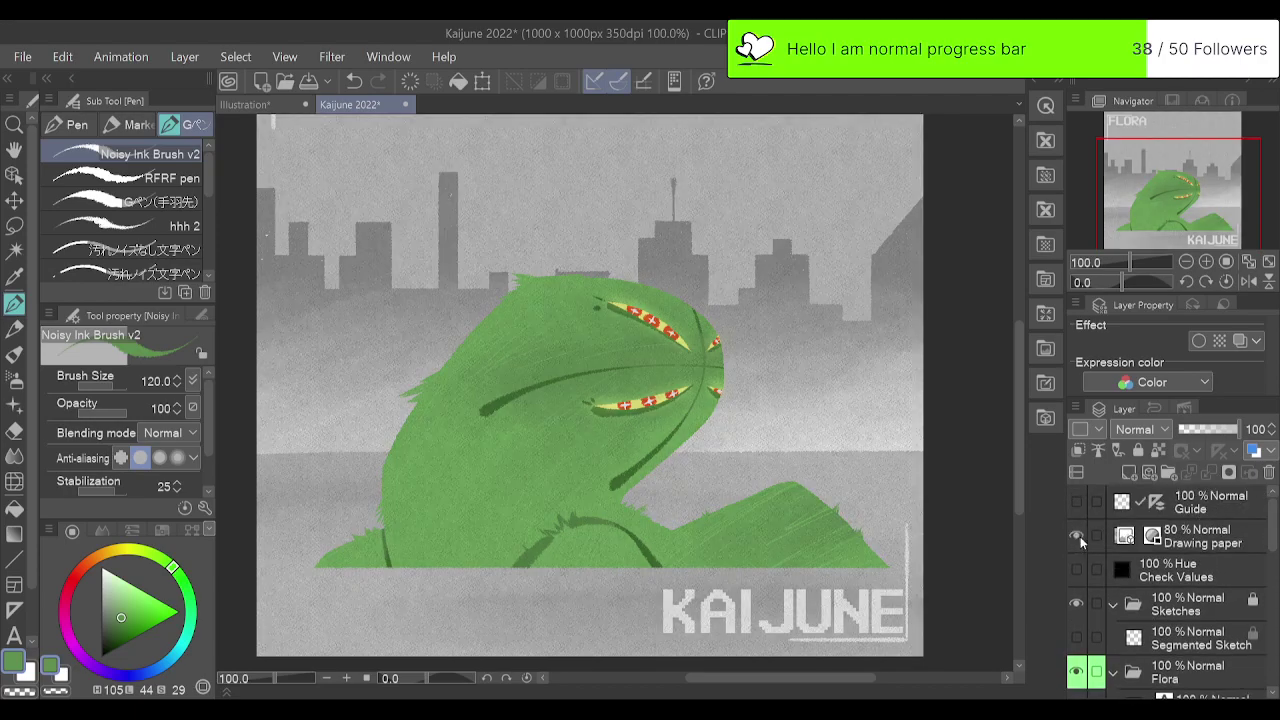
click(1268, 264)
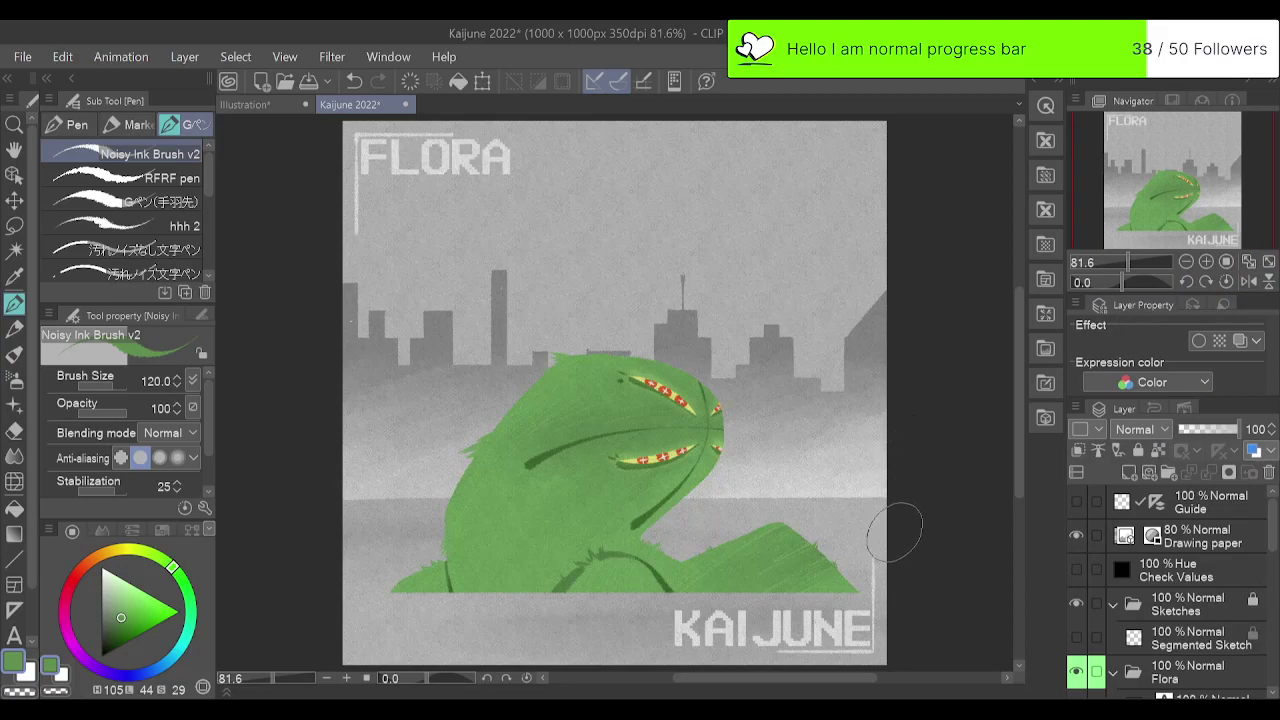
Set the Drawing paper layer to Multiply at 50% opacity and hide it.
click(1212, 531)
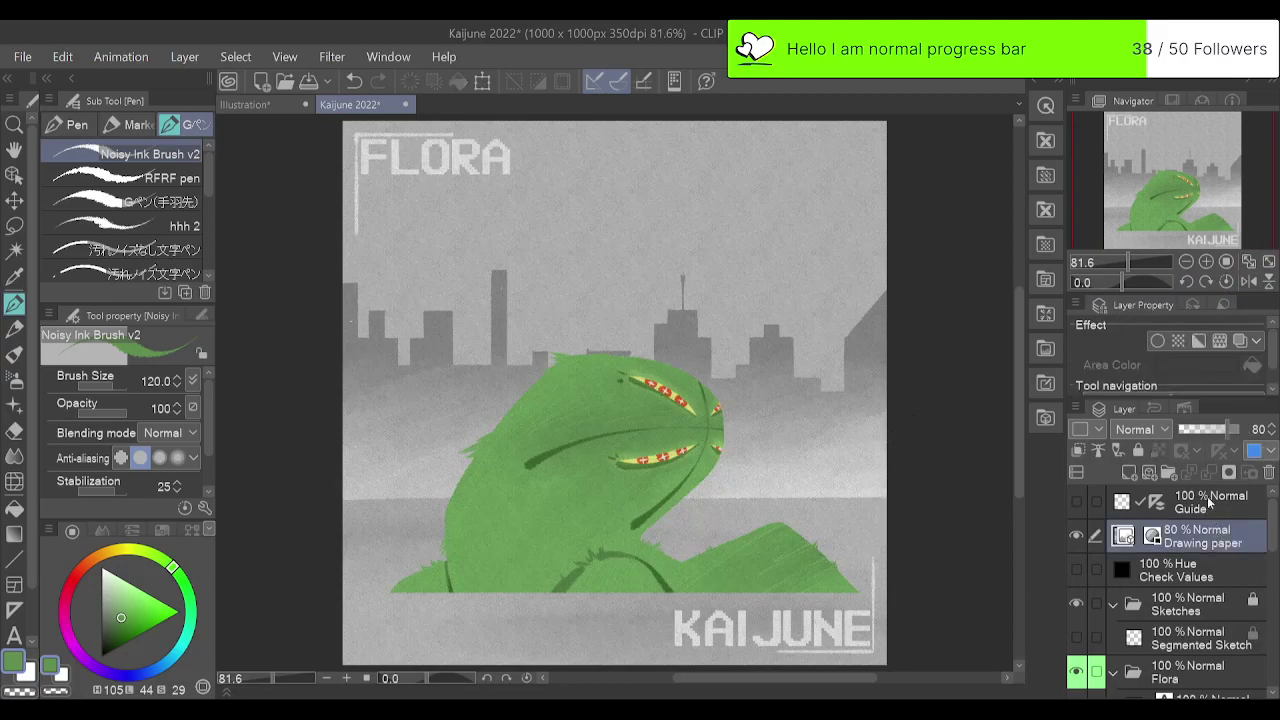
drag(1219, 437, 1216, 436)
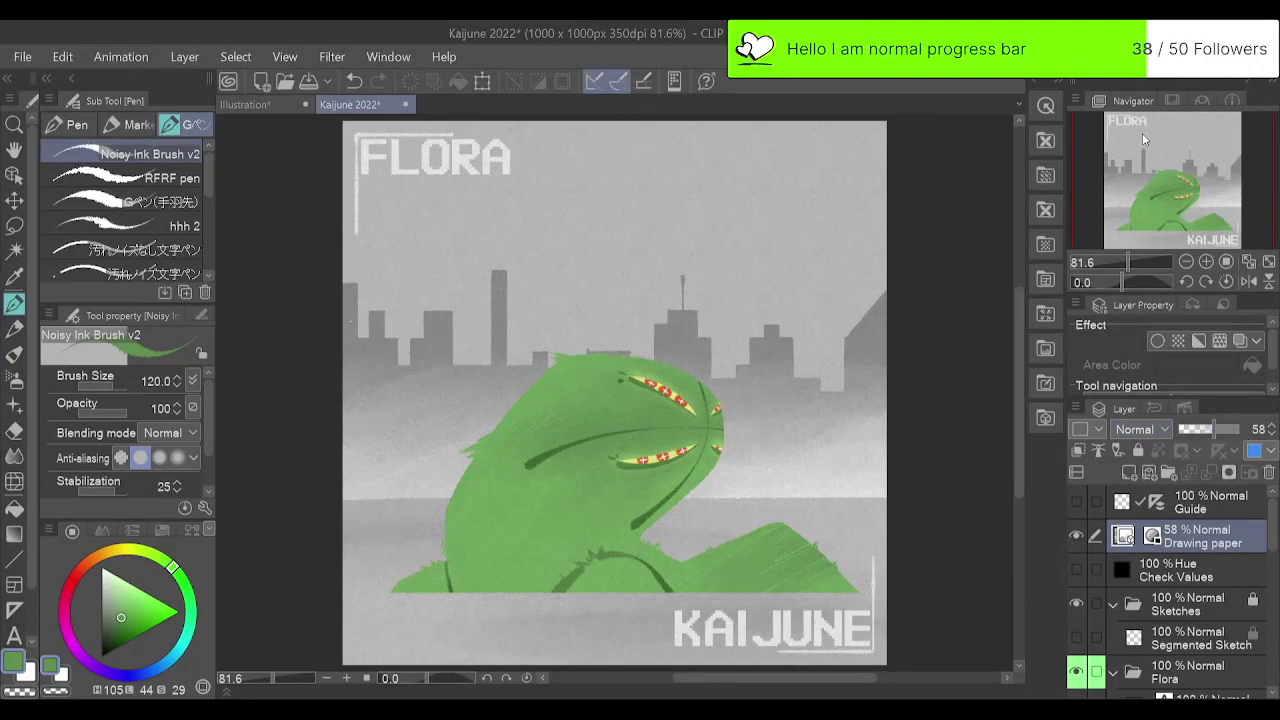
click(1142, 91)
click(1075, 537)
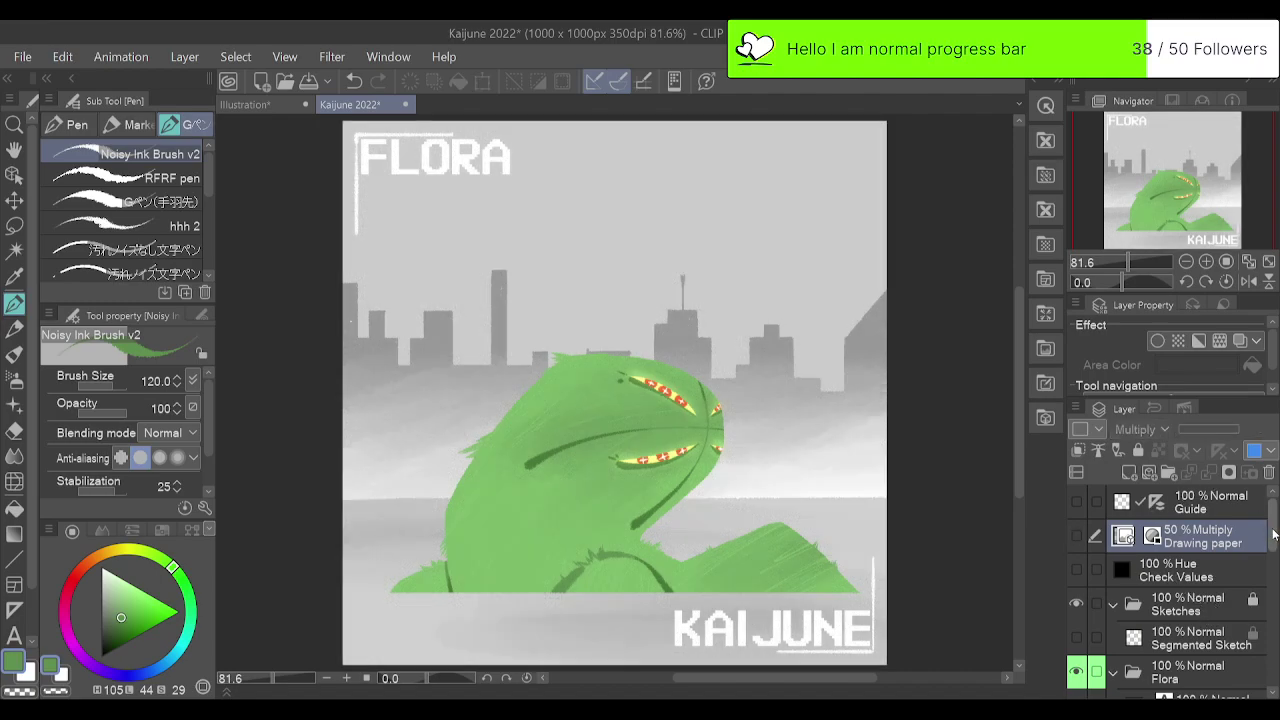
Select Layer 62 above the Body layer and toggle its visibility to check what it contributes to the creature.
drag(1273, 533, 1262, 655)
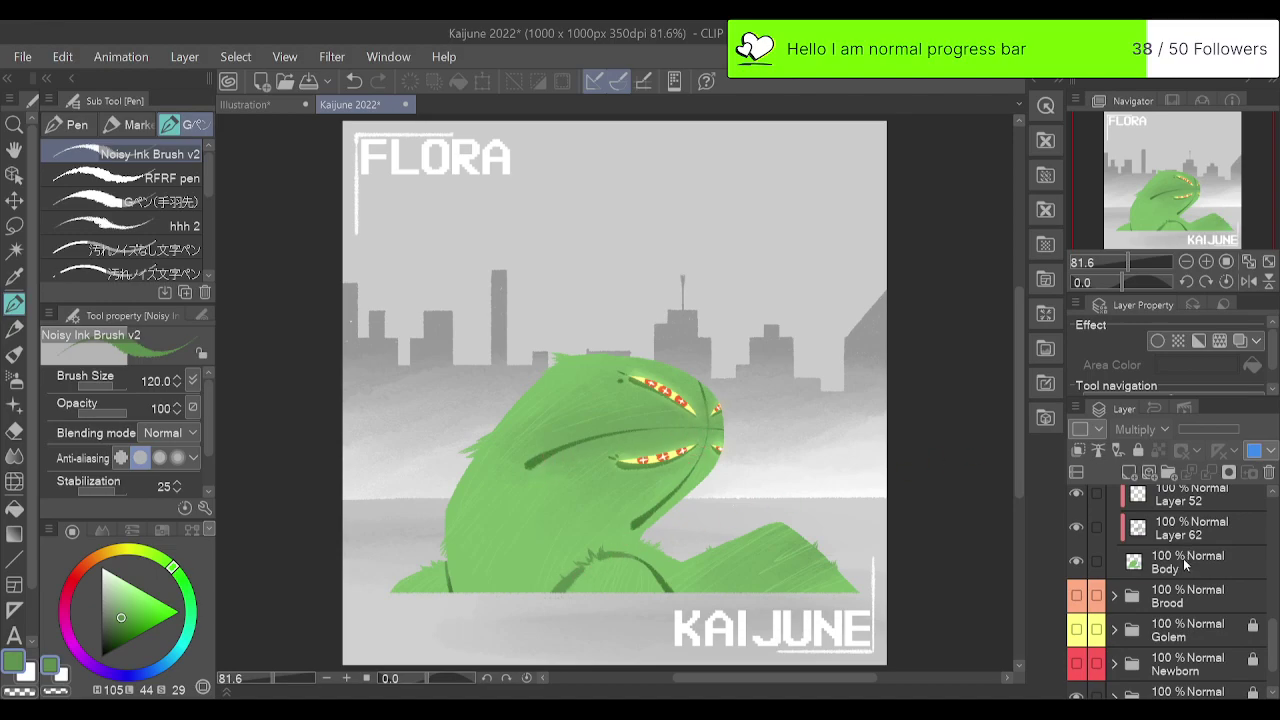
click(1164, 528)
click(1076, 528)
click(1076, 528)
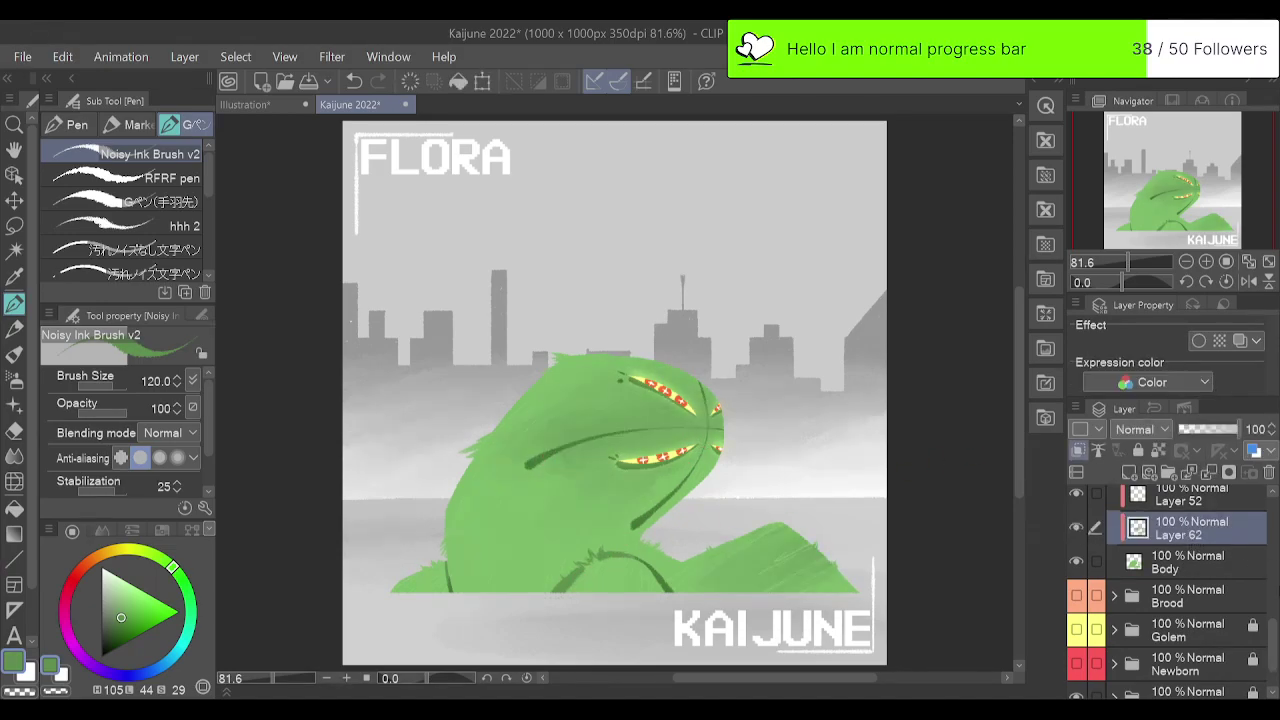
Adjust the Body layer's colour to a paler, less saturated green.
scroll(1275, 643, up, 2)
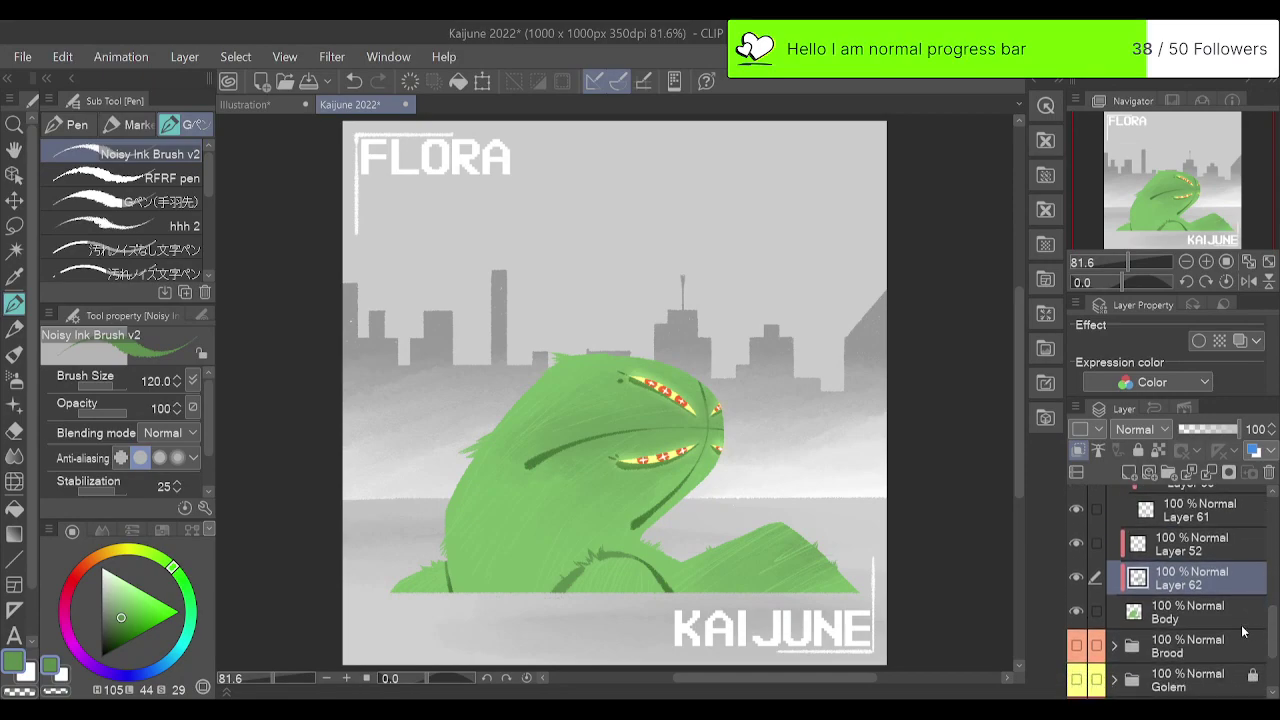
click(1190, 611)
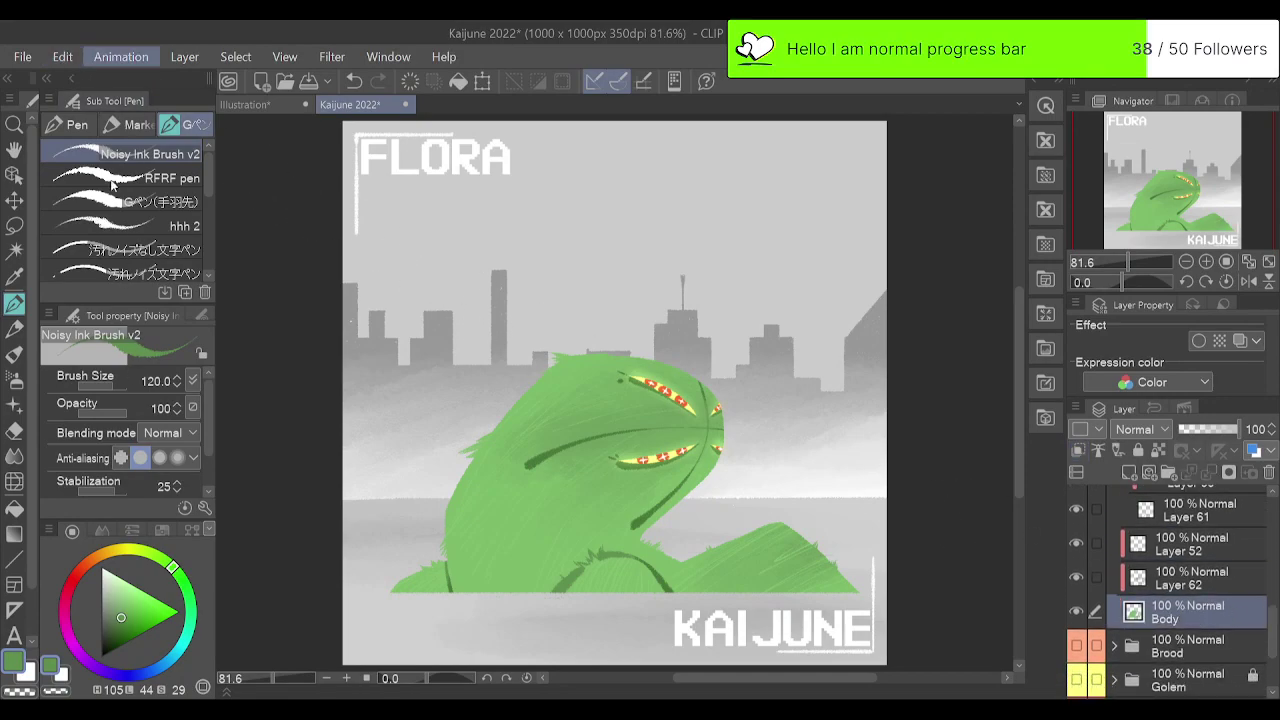
key(alt)
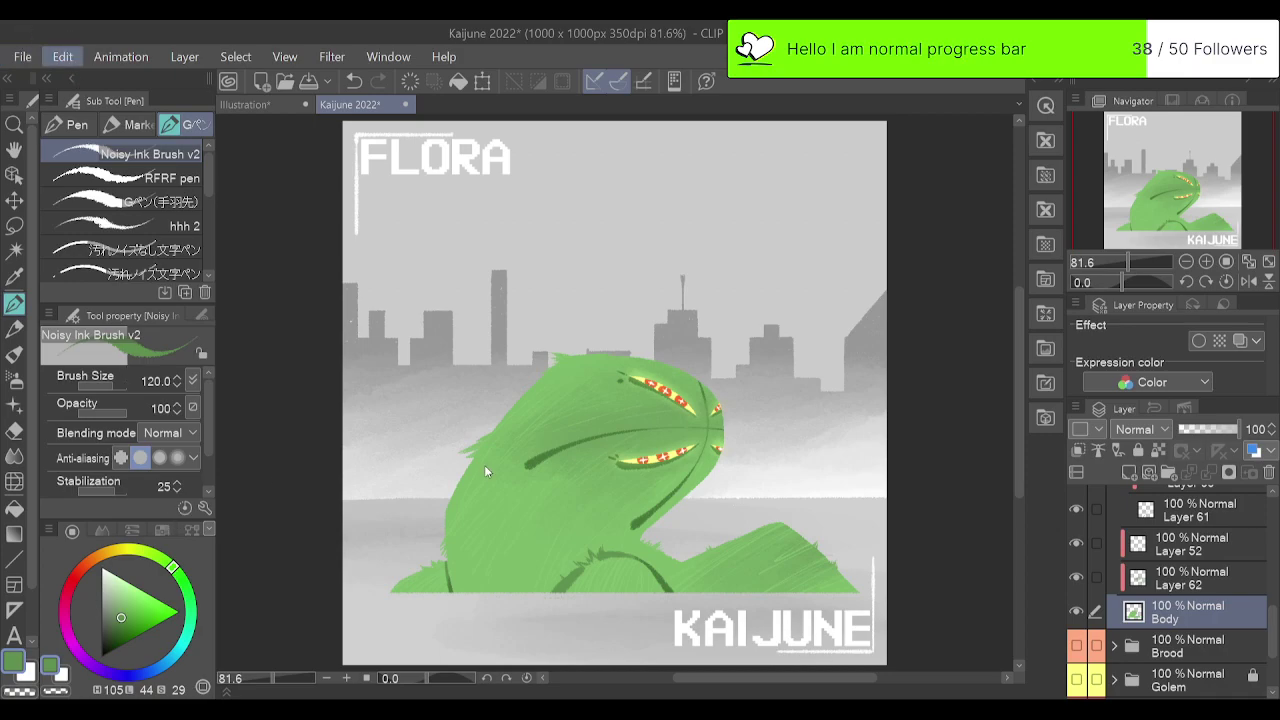
click(572, 468)
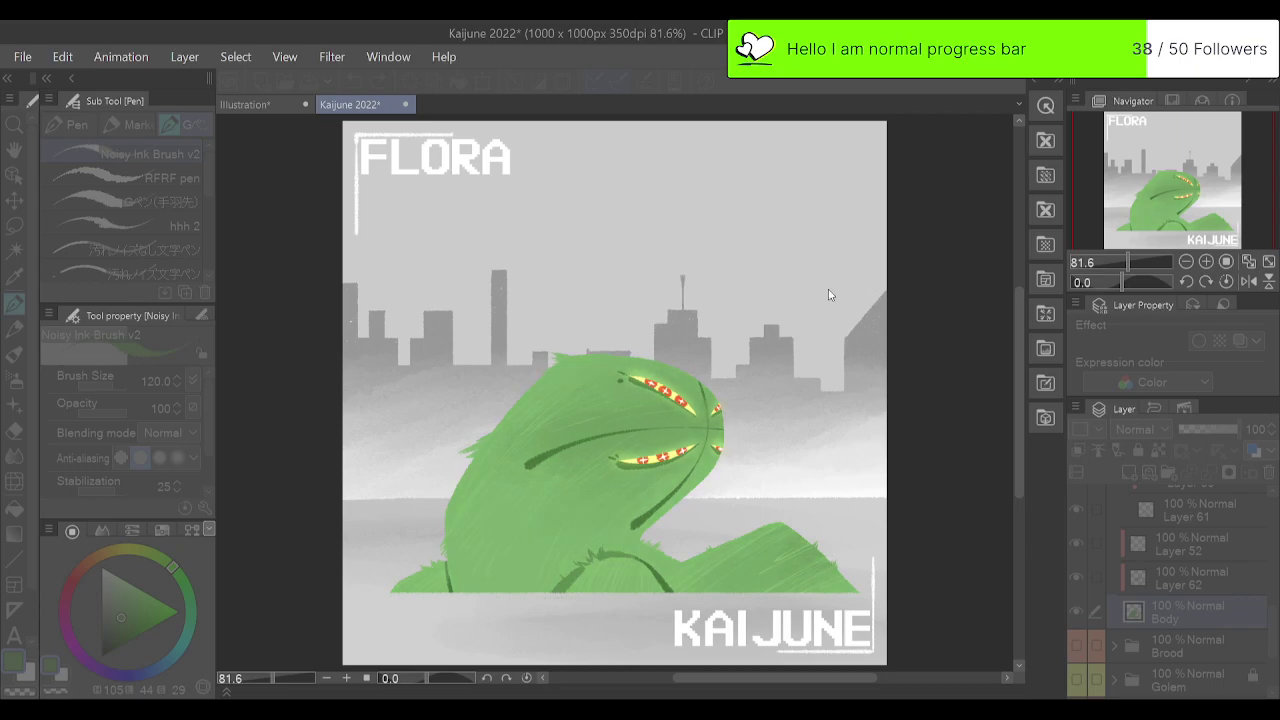
drag(853, 280, 866, 280)
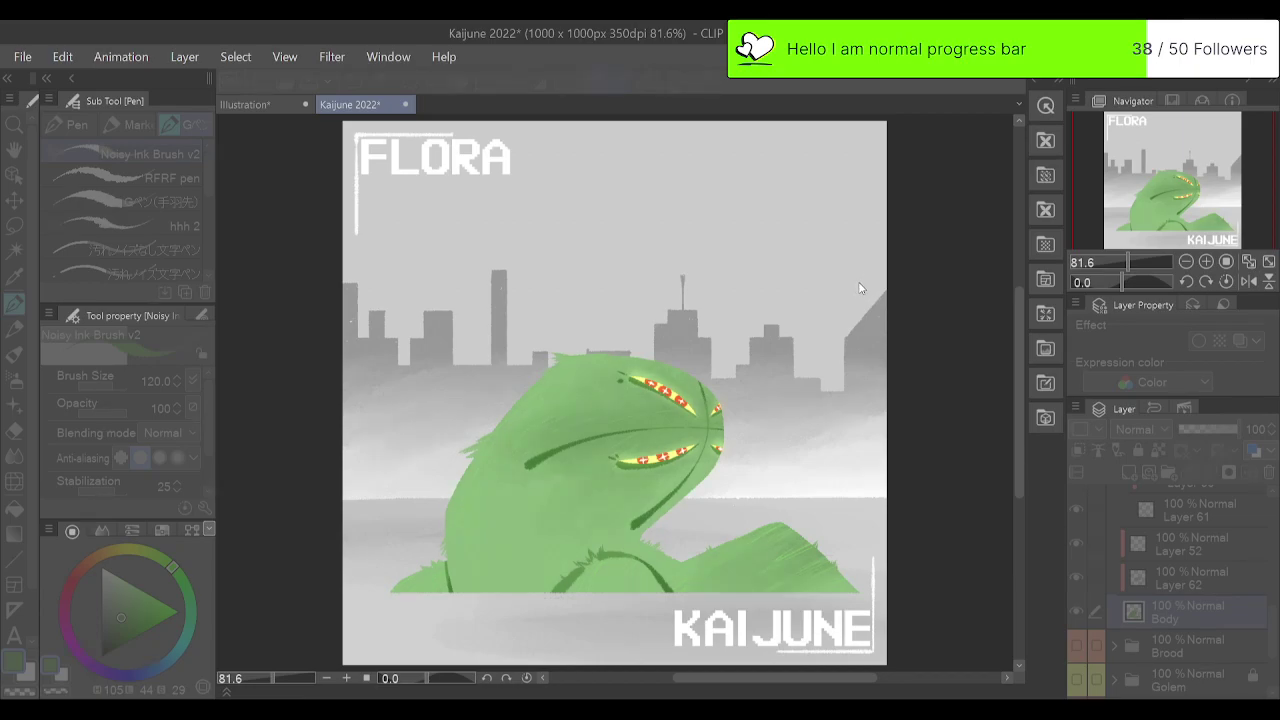
click(1031, 208)
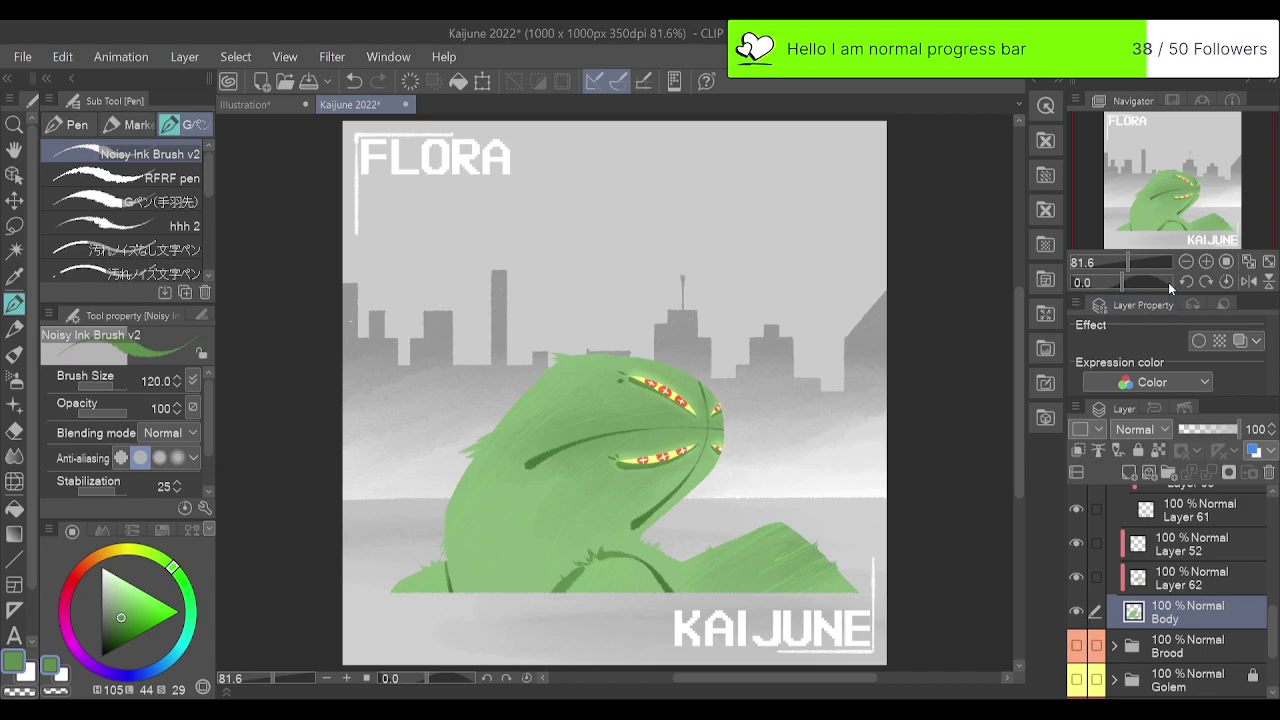
Draw thin dark green fur strokes inside the bent front leg on Layer 61, undoing unwanted ones.
click(1207, 262)
click(1207, 262)
drag(1196, 190, 1208, 217)
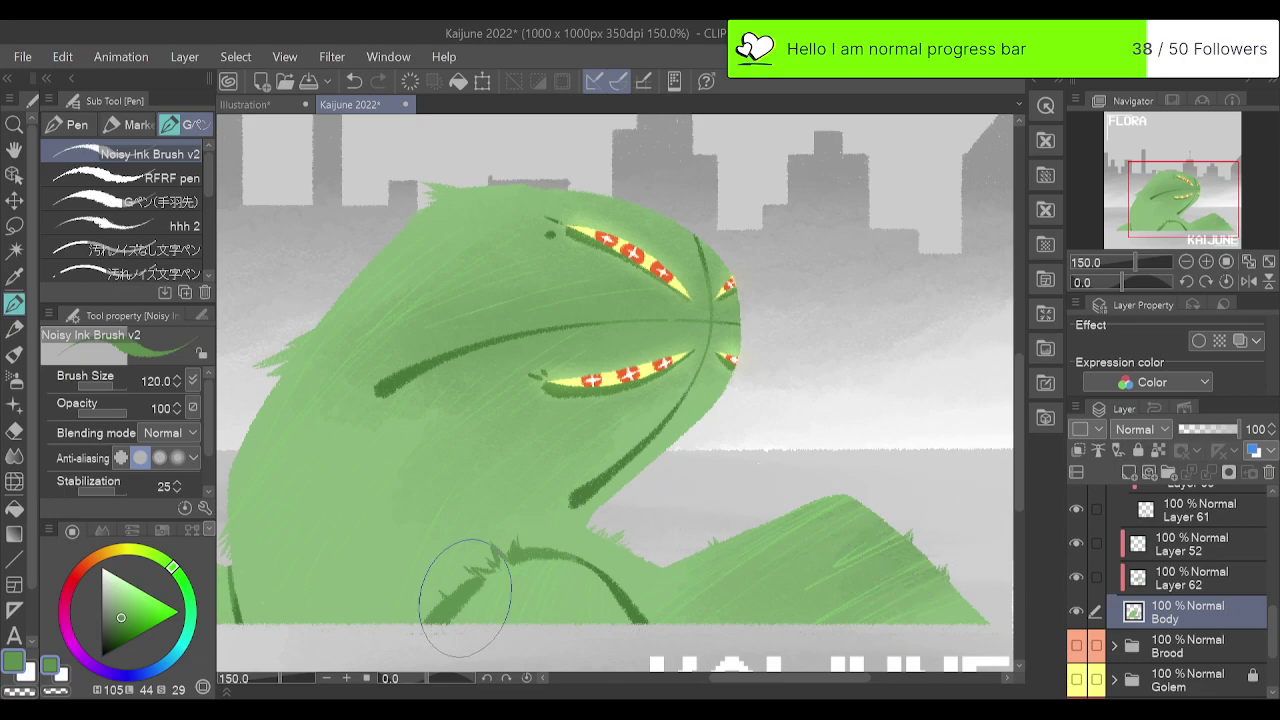
scroll(1250, 515, up, 1)
click(1272, 500)
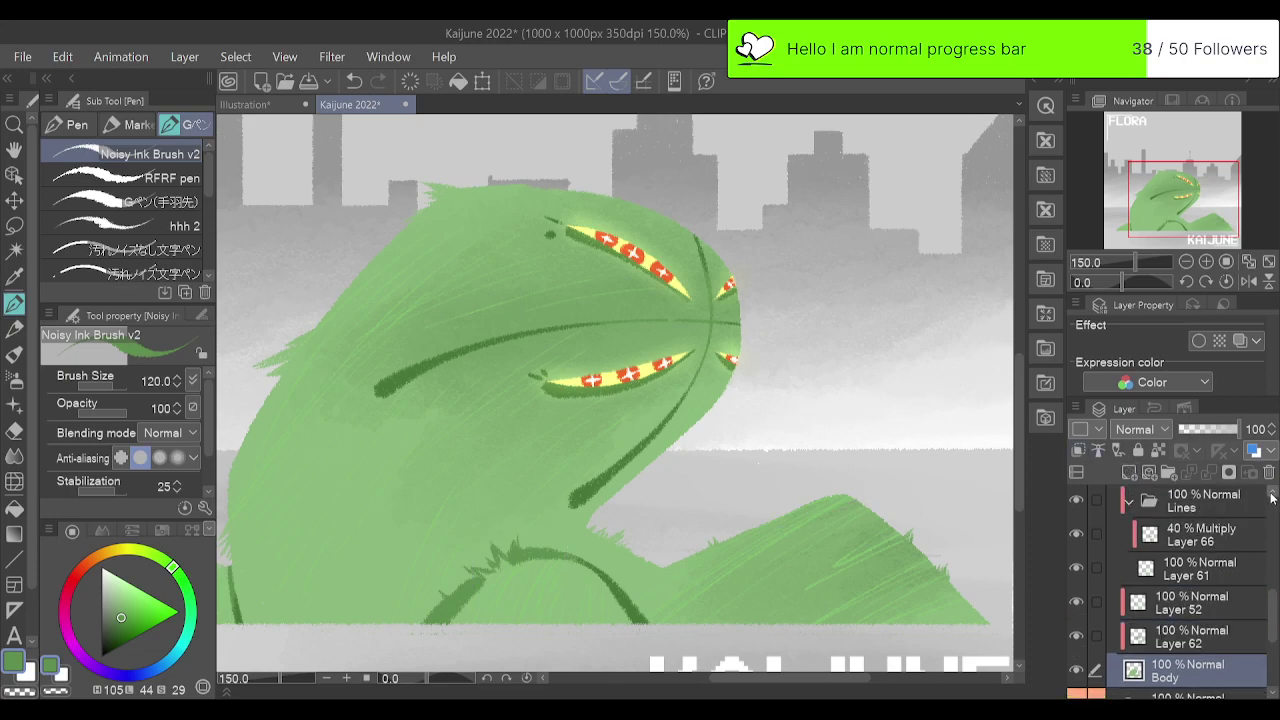
click(1198, 537)
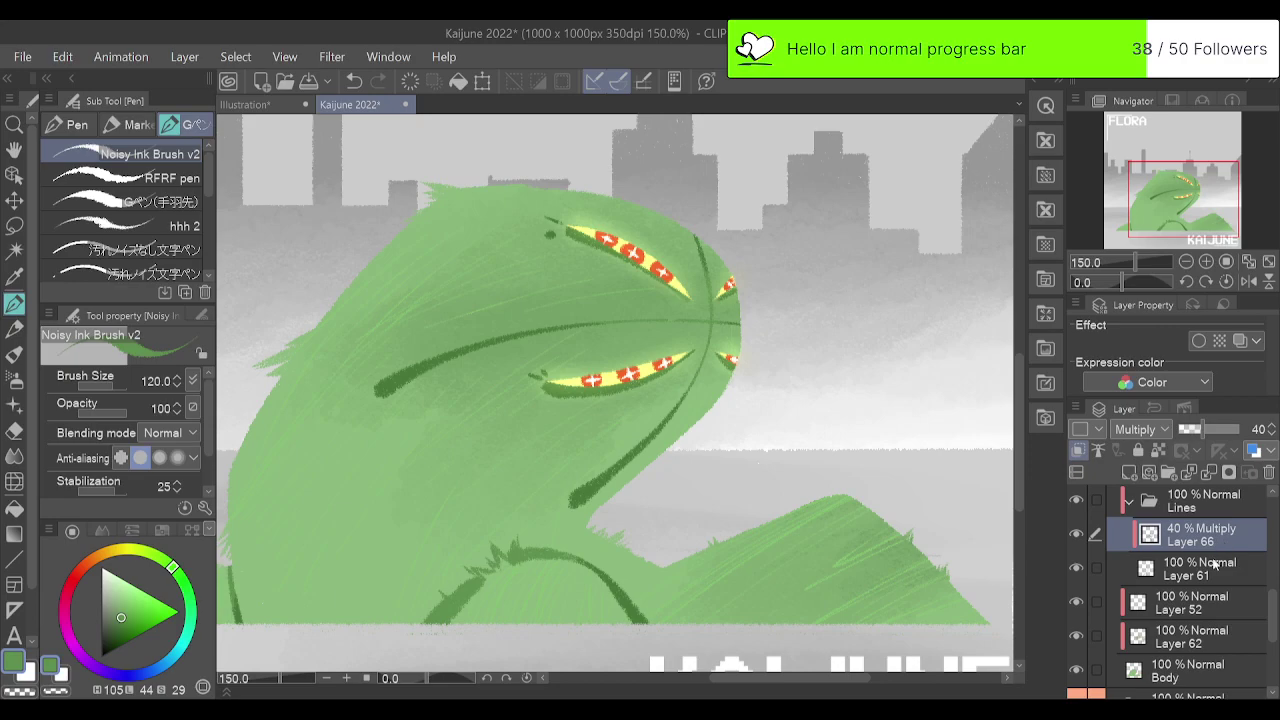
click(1205, 568)
mouse_move(562, 561)
mouse_down()
mouse_move(532, 619)
mouse_move(511, 620)
mouse_move(523, 620)
mouse_up()
key(ctrl+z)
key(ctrl+z)
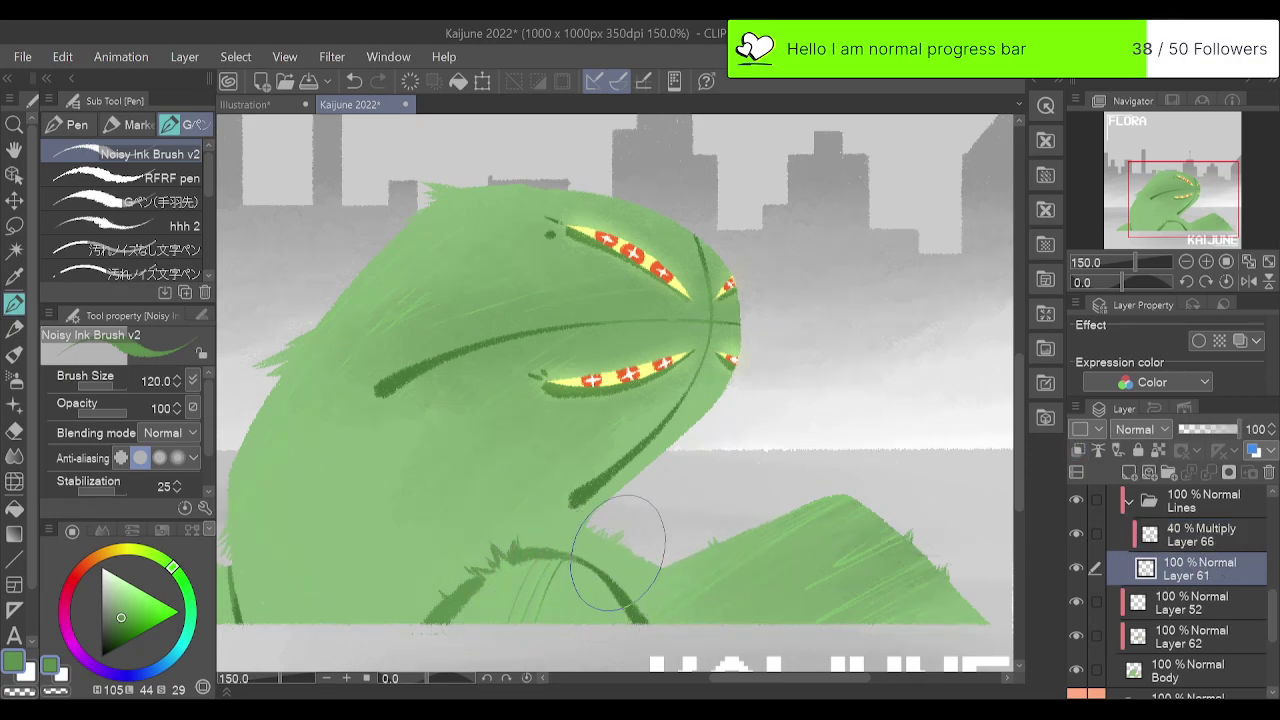
mouse_move(545, 562)
mouse_down()
mouse_move(499, 600)
mouse_move(562, 563)
mouse_move(533, 616)
mouse_up()
mouse_move(598, 580)
mouse_down()
mouse_move(578, 608)
mouse_move(588, 618)
mouse_up()
key(ctrl+z)
Draw thin fur strokes on the creature's chest and along its back, undoing the last unwanted stroke.
drag(527, 487, 467, 549)
drag(1170, 214, 1152, 215)
drag(482, 436, 424, 516)
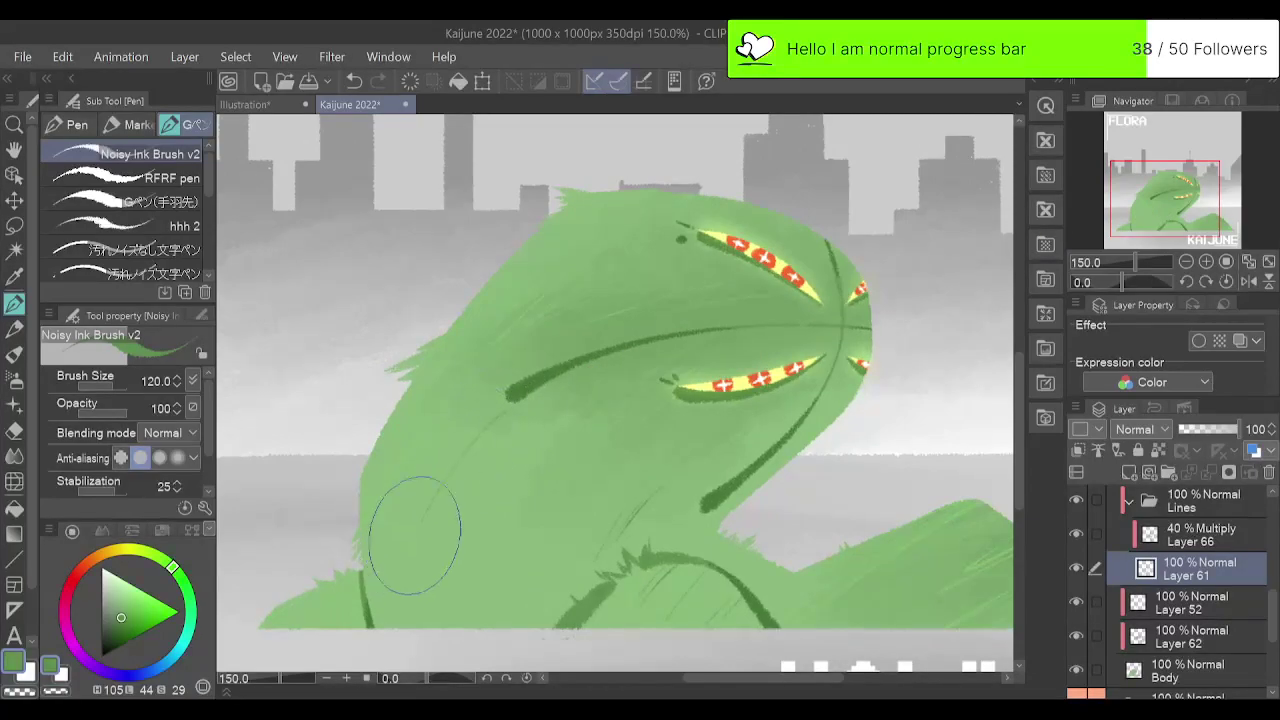
drag(507, 412, 462, 470)
key(ctrl+z)
Add fine fur strokes to the raised hind part and lower body, keeping Layer 61 as the drawing layer.
click(1186, 262)
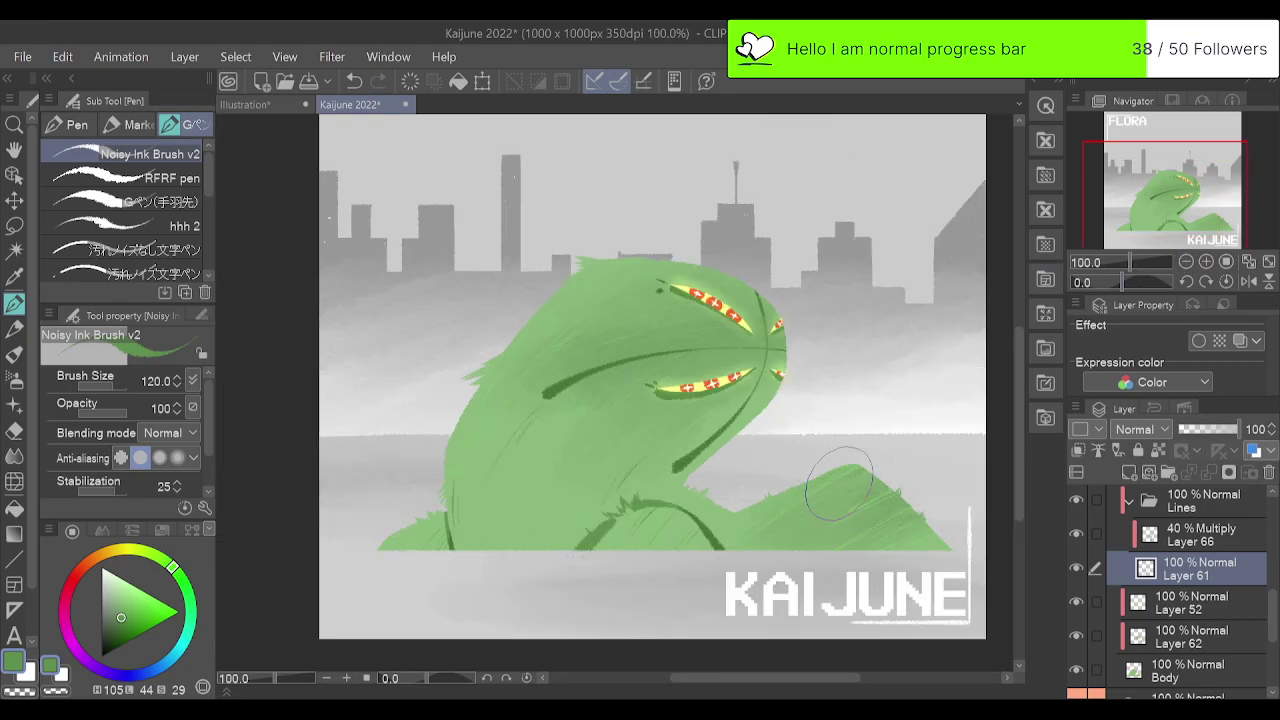
drag(1169, 216, 1177, 207)
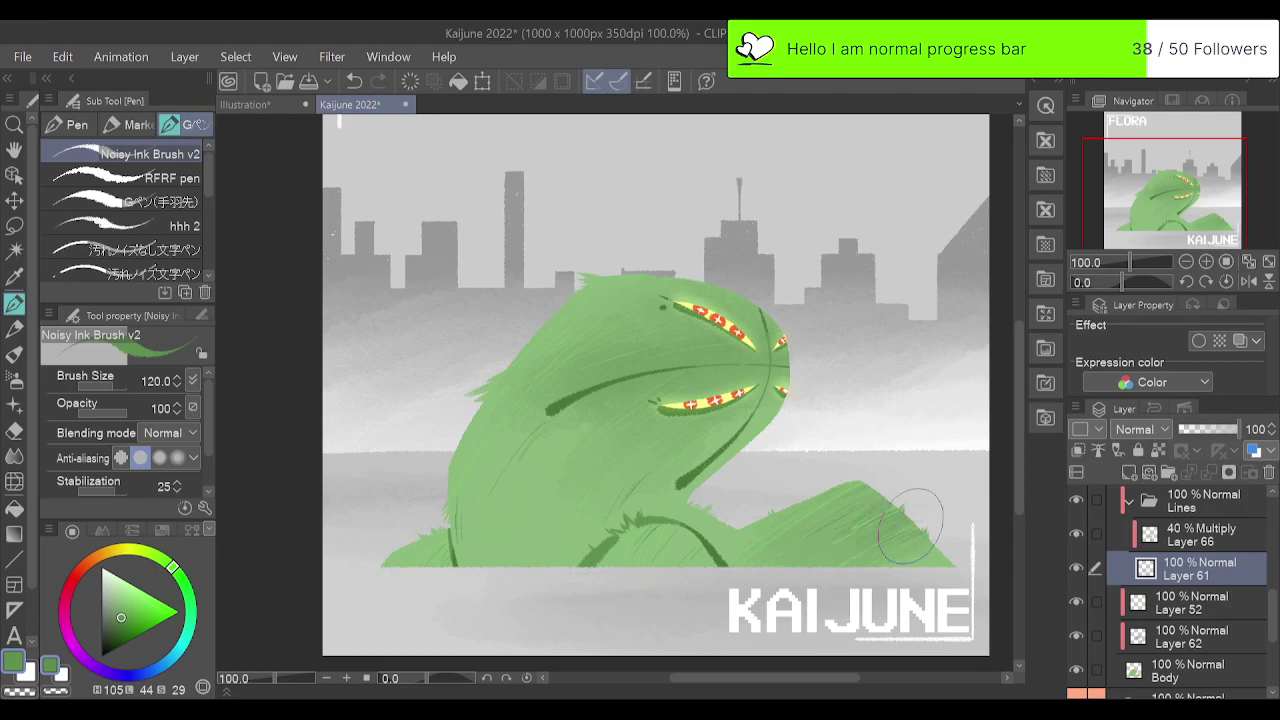
mouse_move(910, 527)
mouse_down()
mouse_move(877, 561)
mouse_move(985, 518)
mouse_up()
mouse_move(685, 487)
mouse_down()
mouse_move(763, 398)
mouse_move(759, 409)
mouse_up()
click(1187, 537)
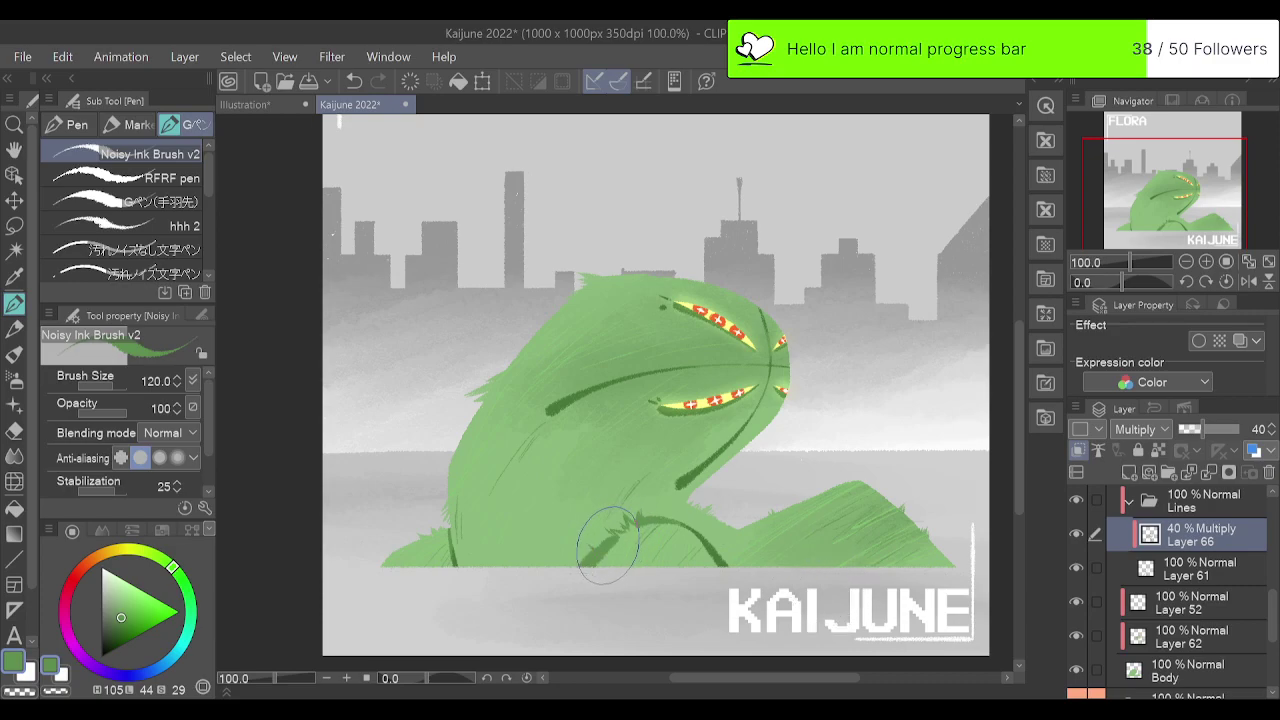
click(1200, 565)
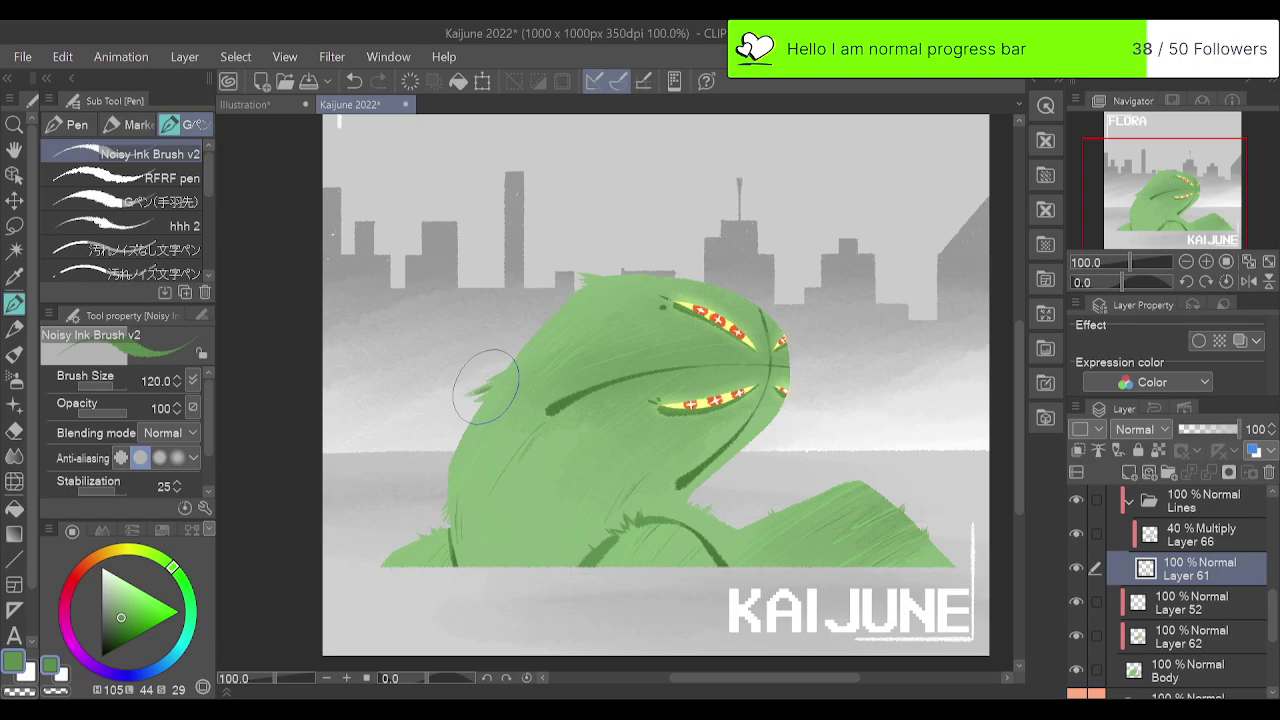
Add dark green fur strokes to the tufts on the creature's back and at the top of its head.
click(1206, 262)
click(1206, 262)
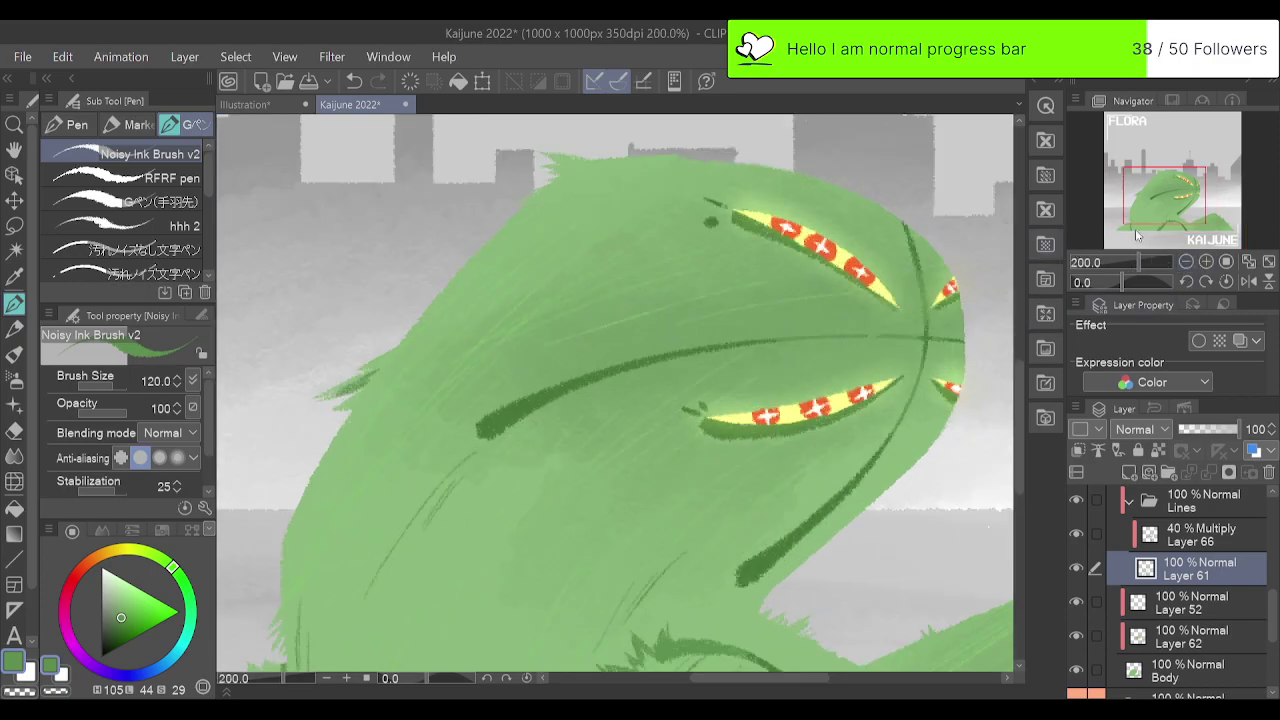
drag(1178, 193, 1171, 191)
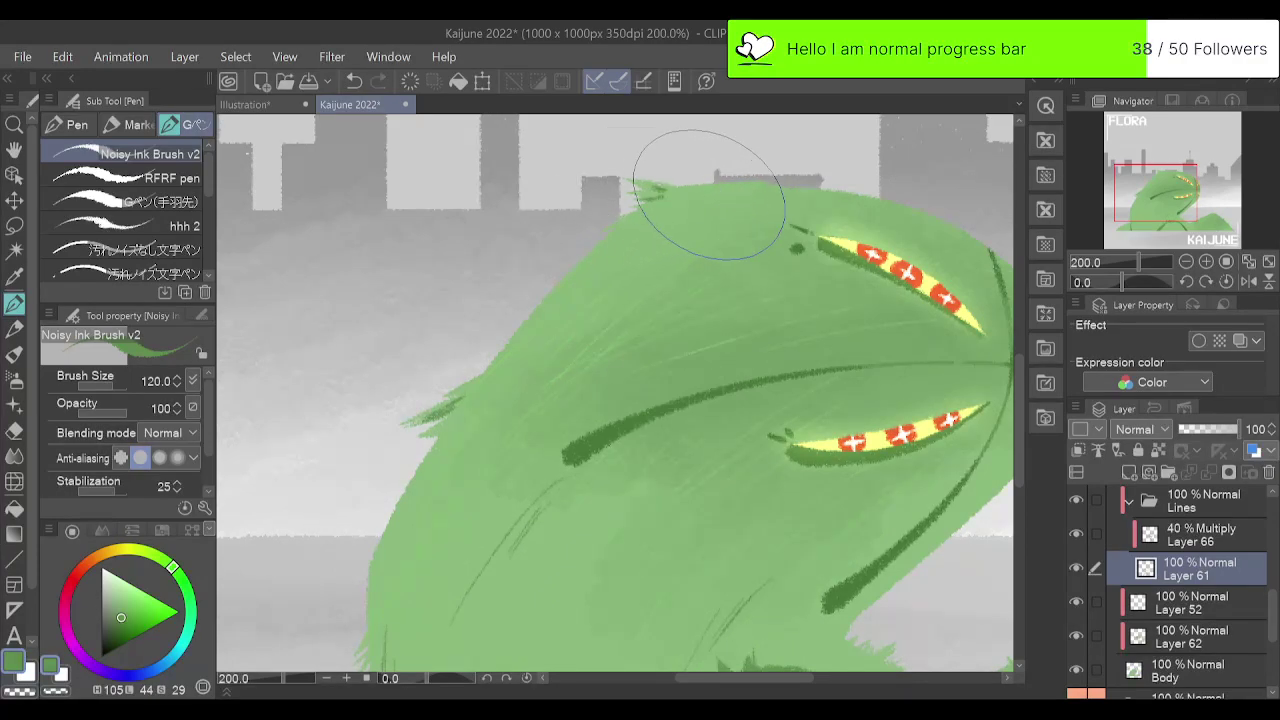
click(1162, 197)
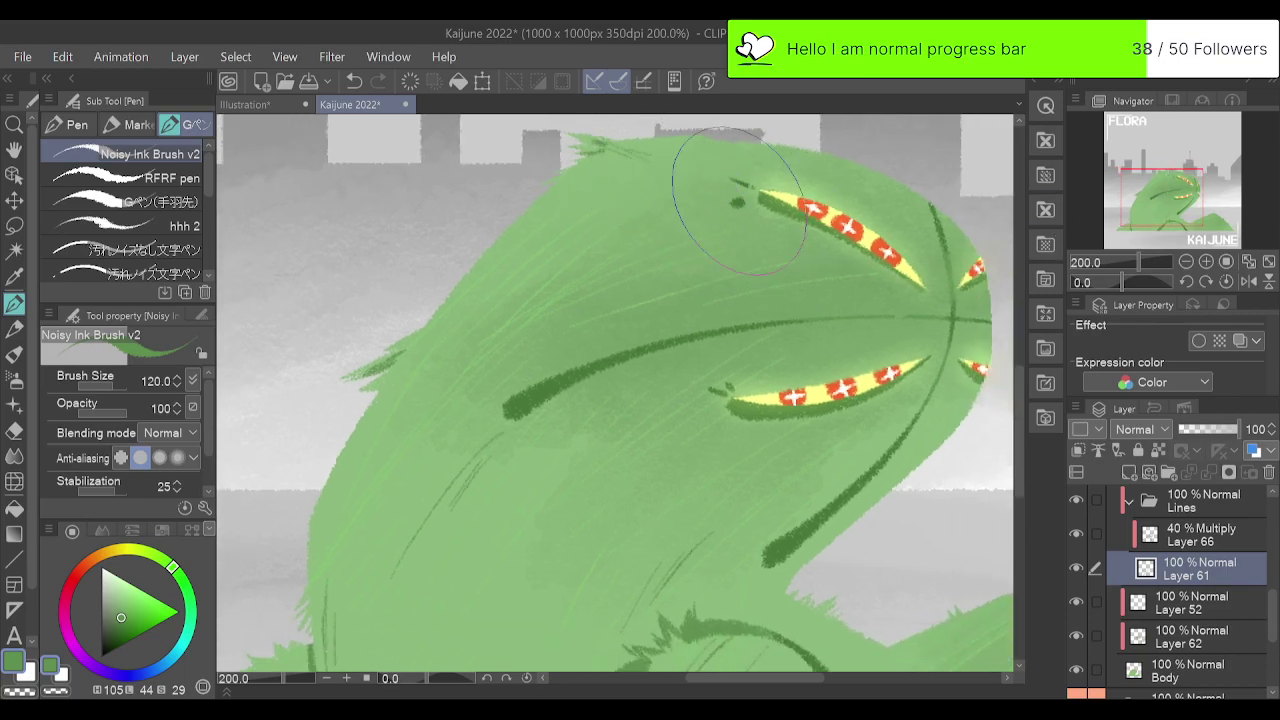
click(1186, 261)
click(1186, 261)
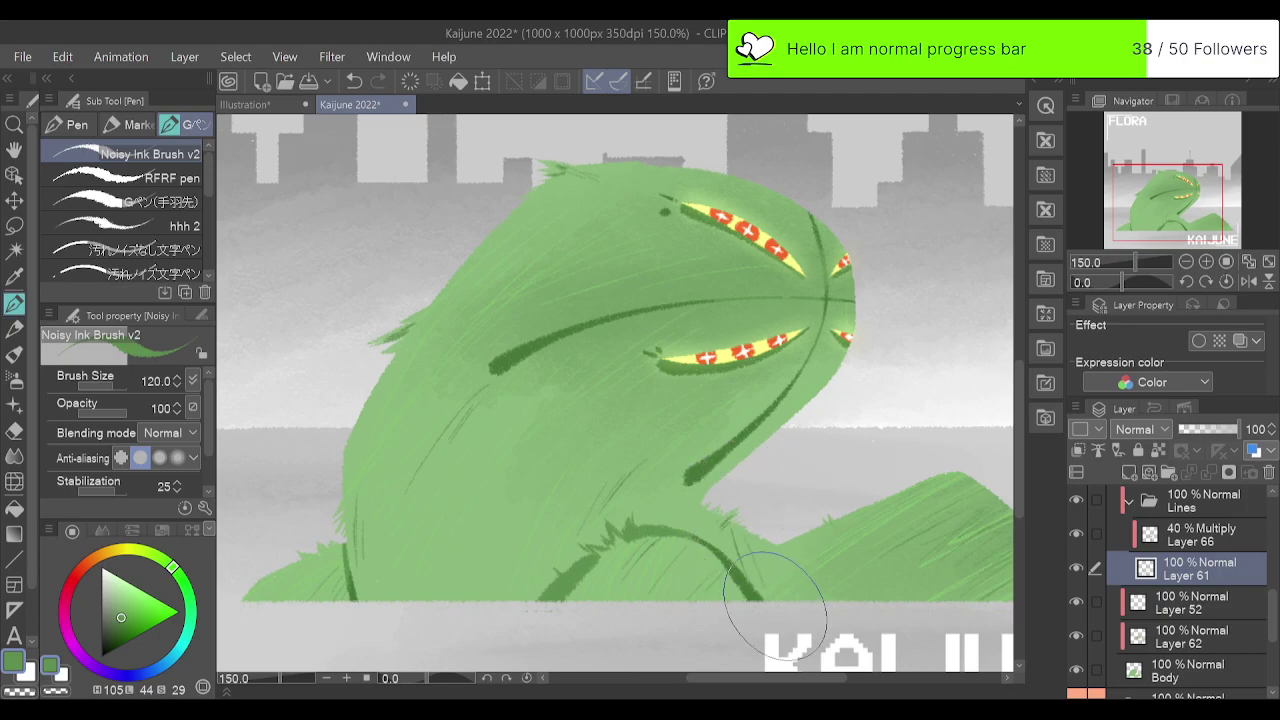
Refine the short fur strokes around the front leg's curved line, undoing unwanted ones.
key(ctrl+z)
key(ctrl+z)
drag(768, 565, 774, 581)
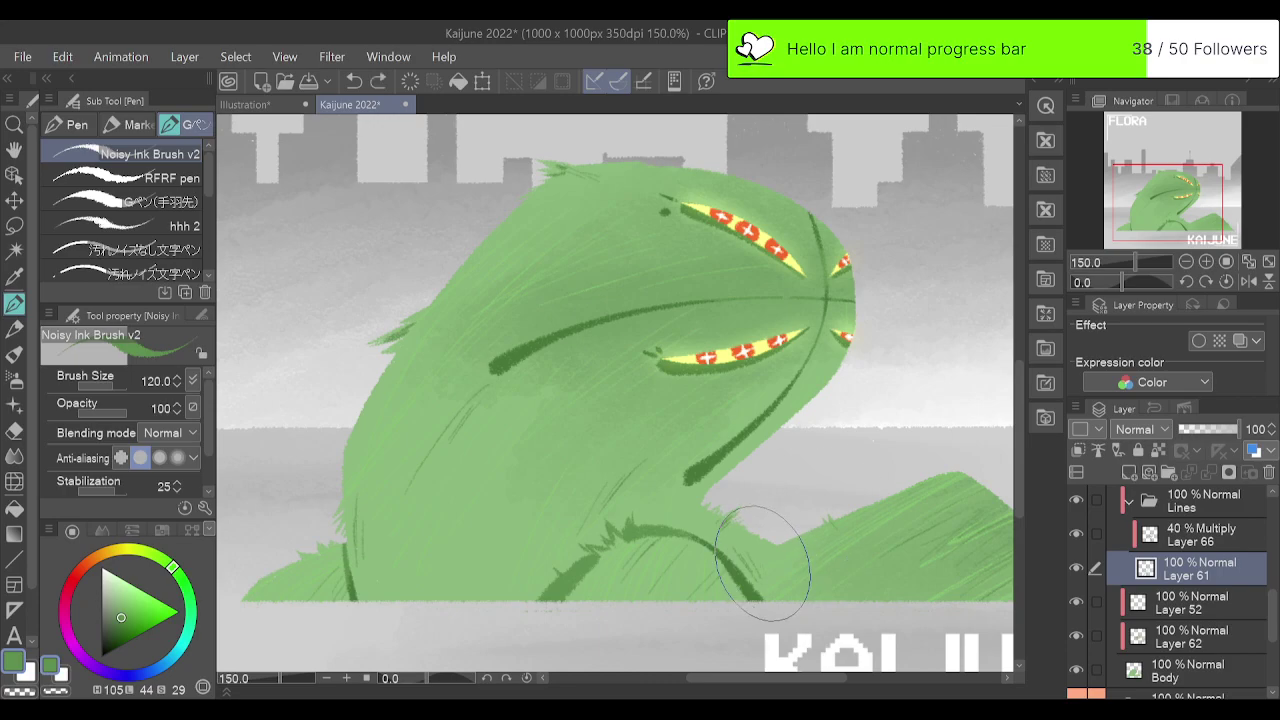
click(1185, 261)
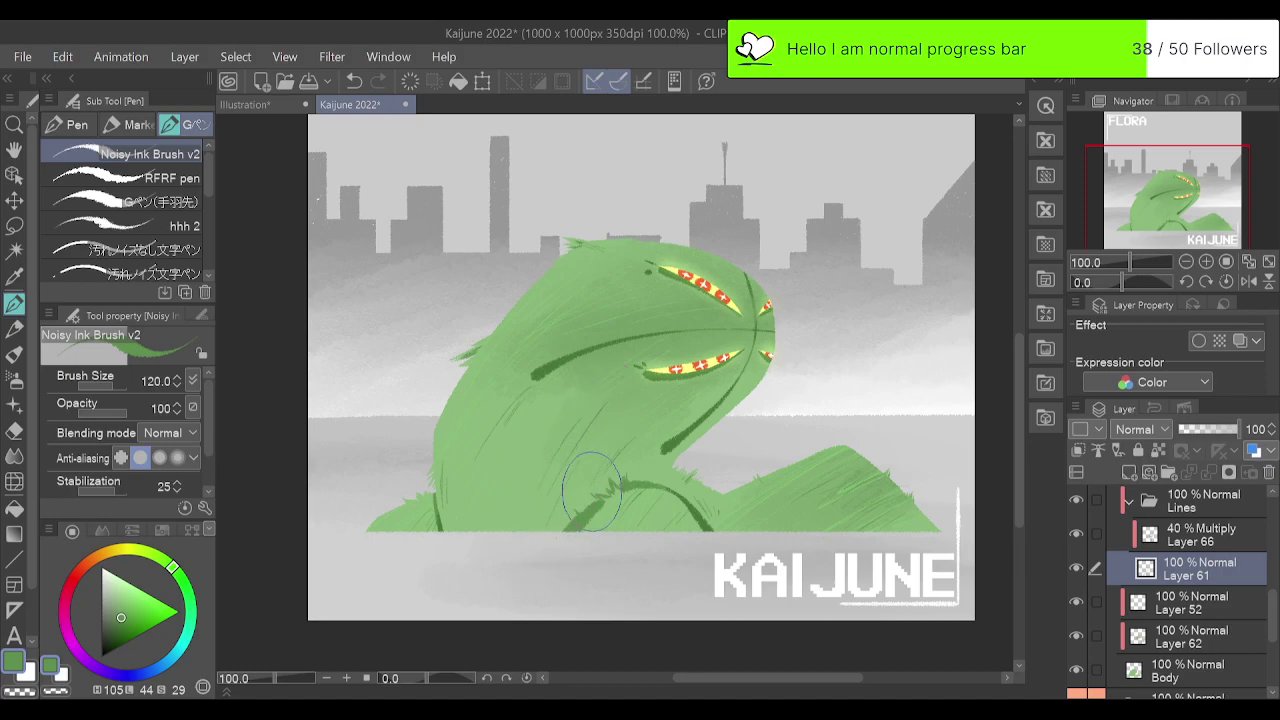
key(ctrl+z)
click(1267, 262)
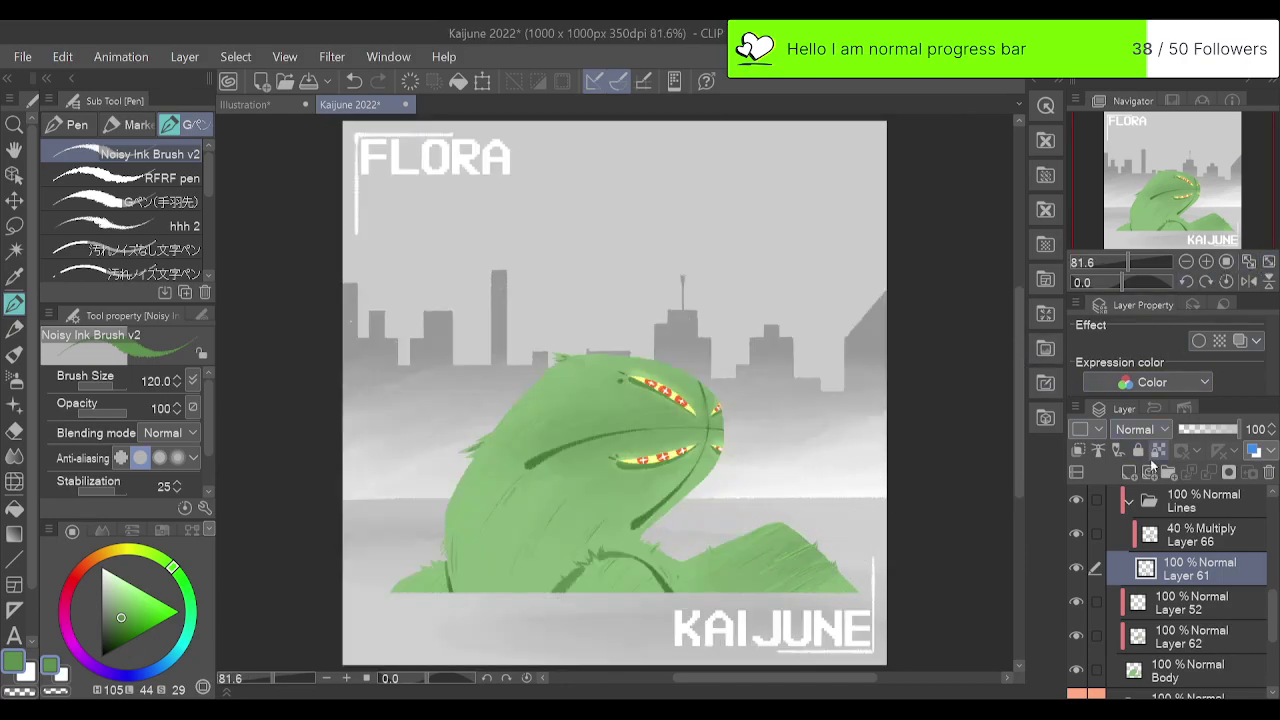
Sample the body's light green and select the Body layer.
alt+click(503, 574)
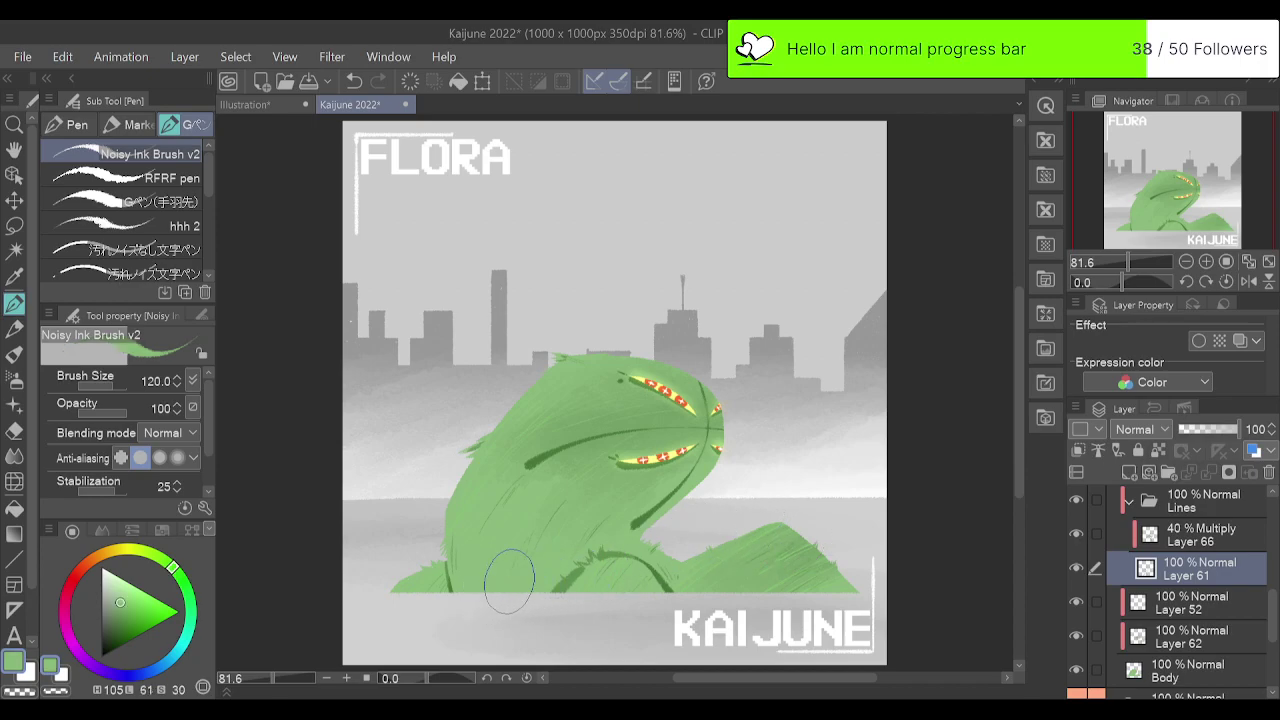
click(1178, 668)
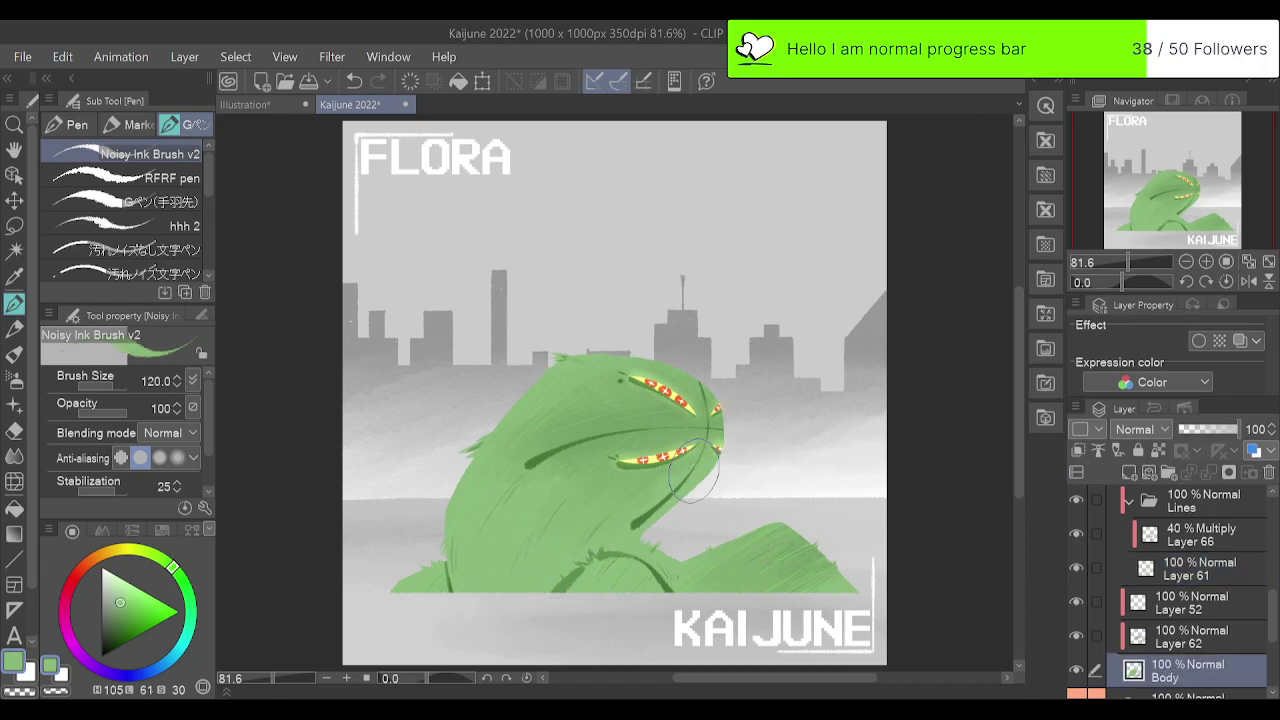
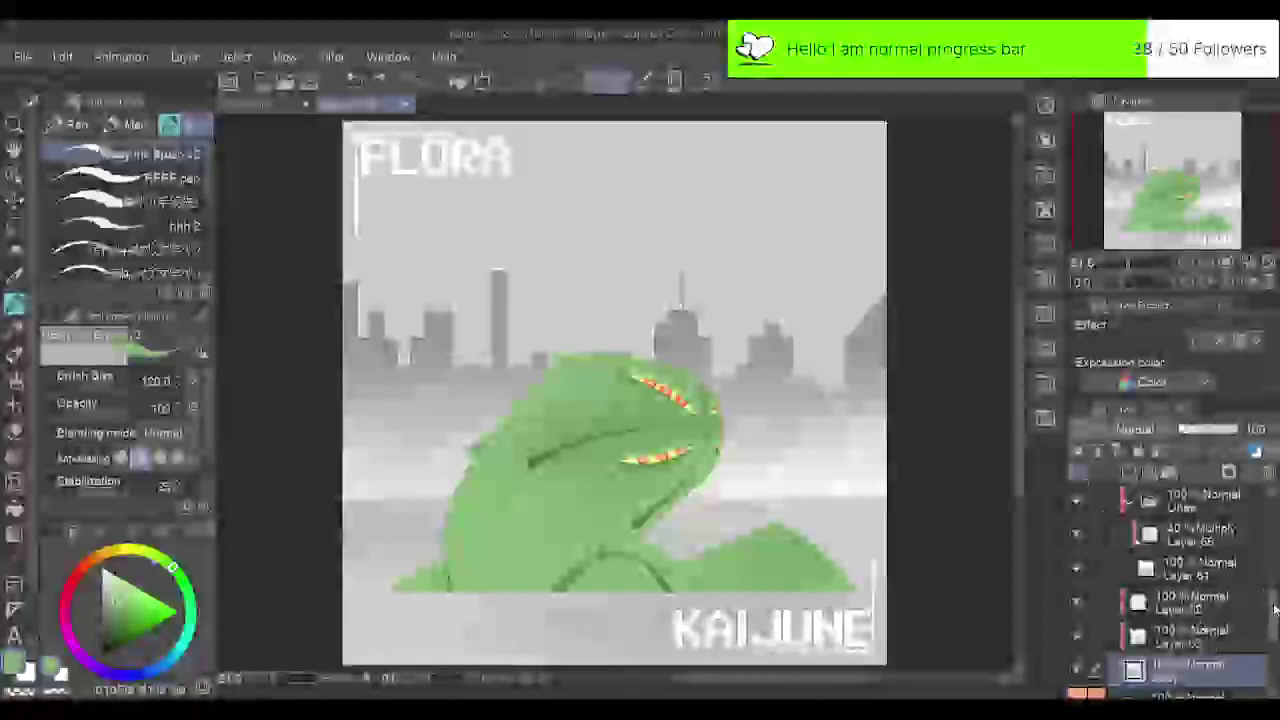
Create a new layer directly above the Eyes folder.
scroll(1170, 590, up, 2)
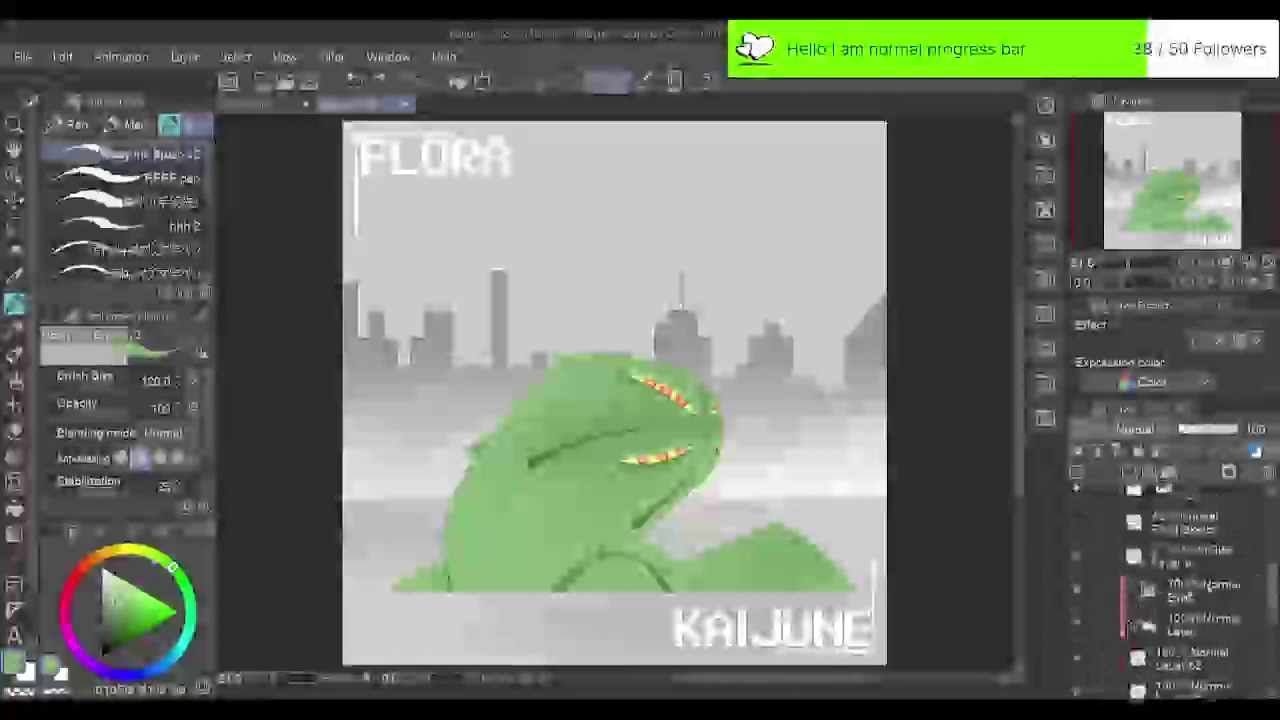
drag(1274, 593, 1274, 590)
click(1239, 598)
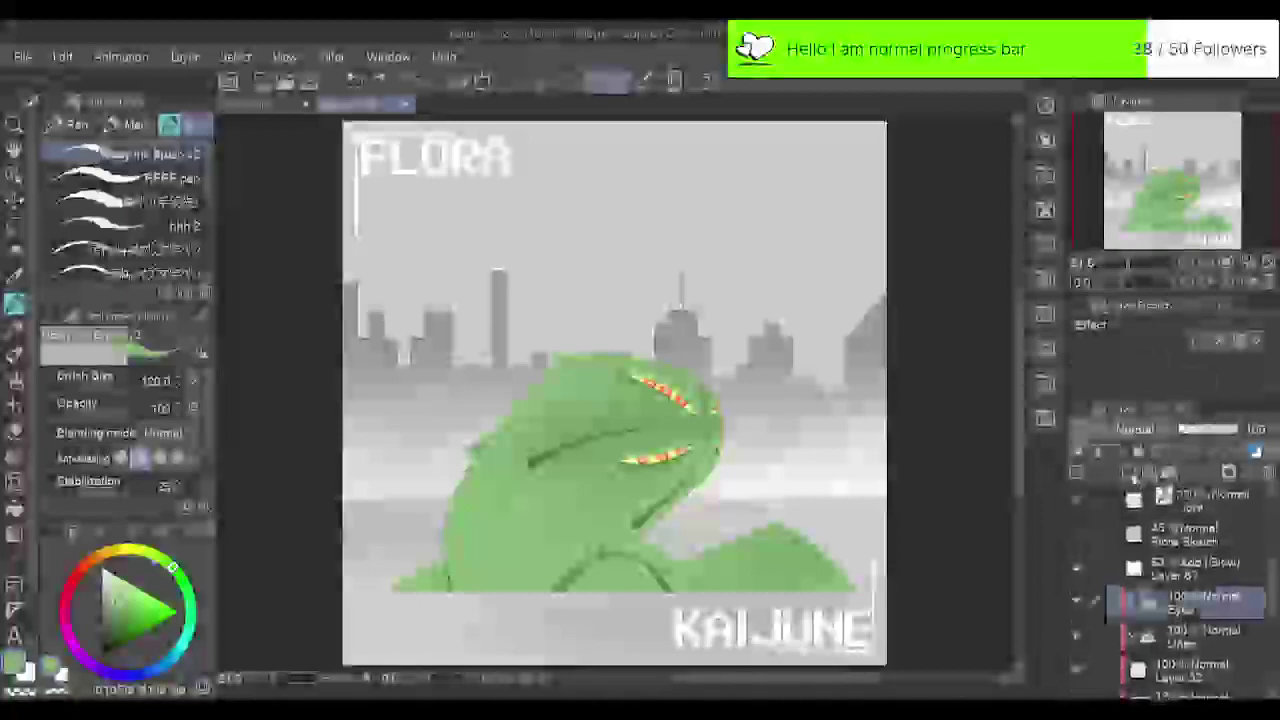
click(1163, 474)
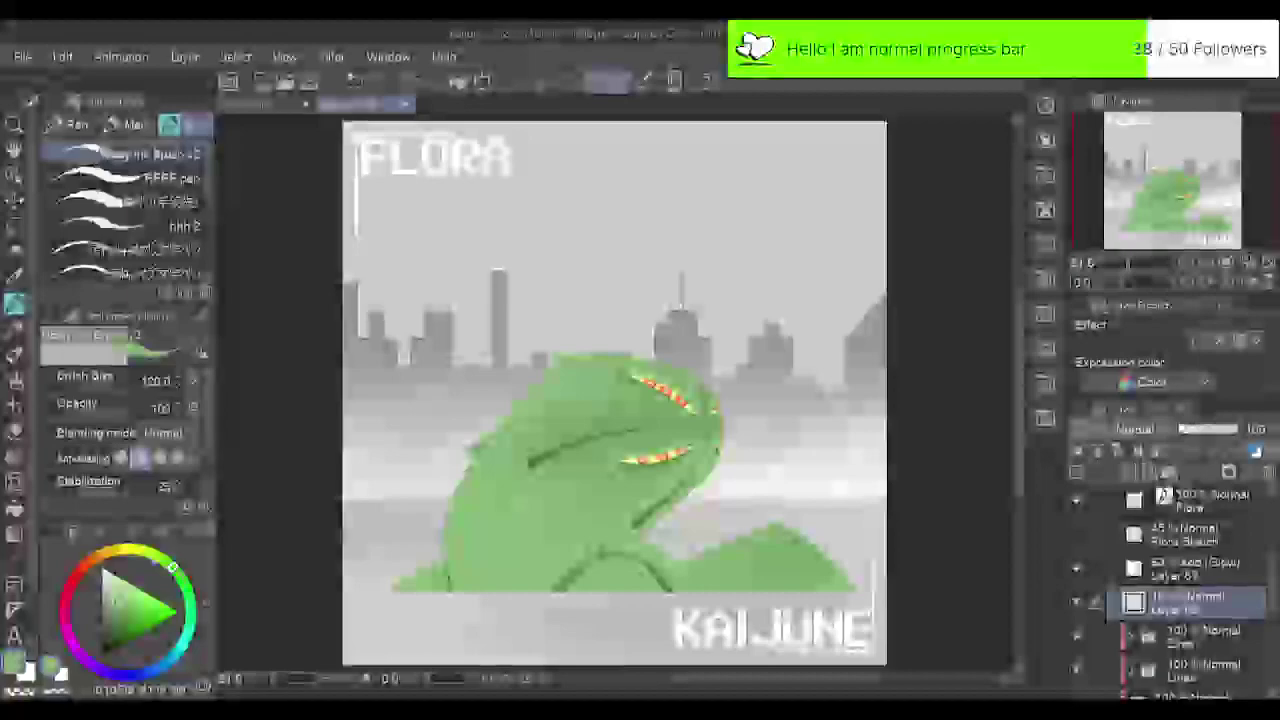
Try muted purple brush strokes over the creature's upper back on the new layer, undoing each one.
drag(170, 570, 123, 550)
click(66, 629)
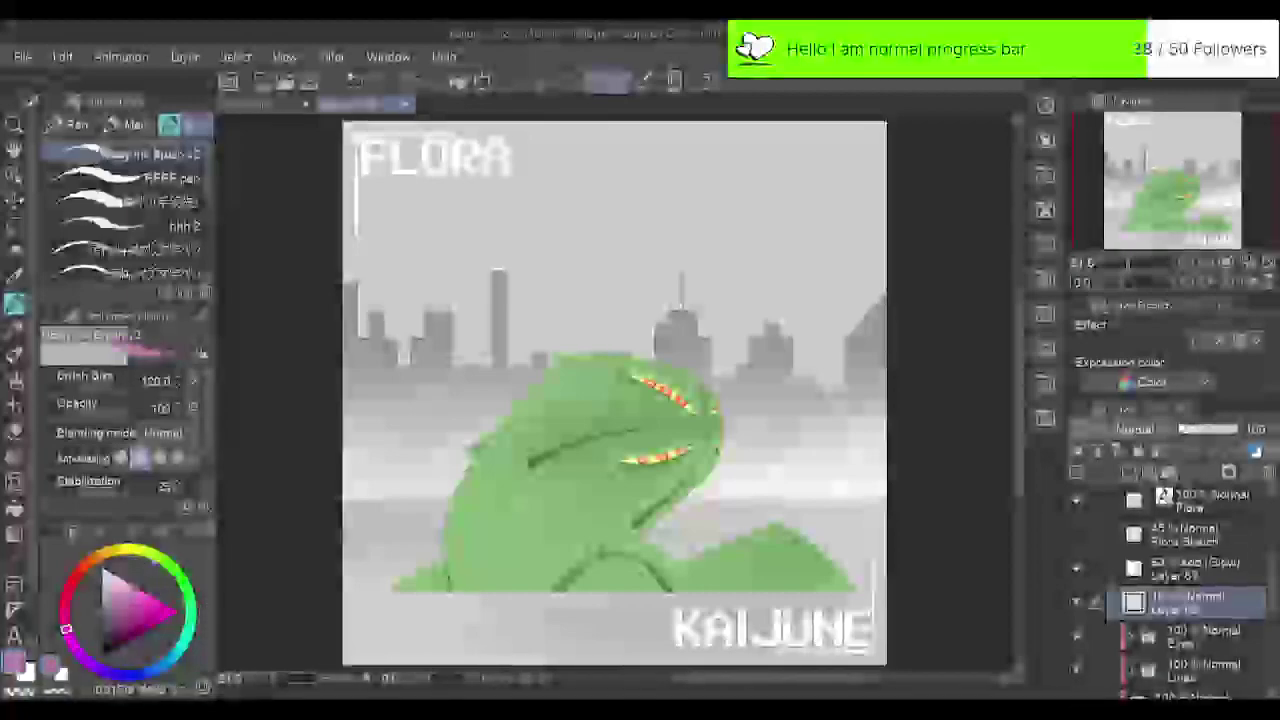
click(111, 603)
drag(450, 436, 480, 439)
key(ctrl+z)
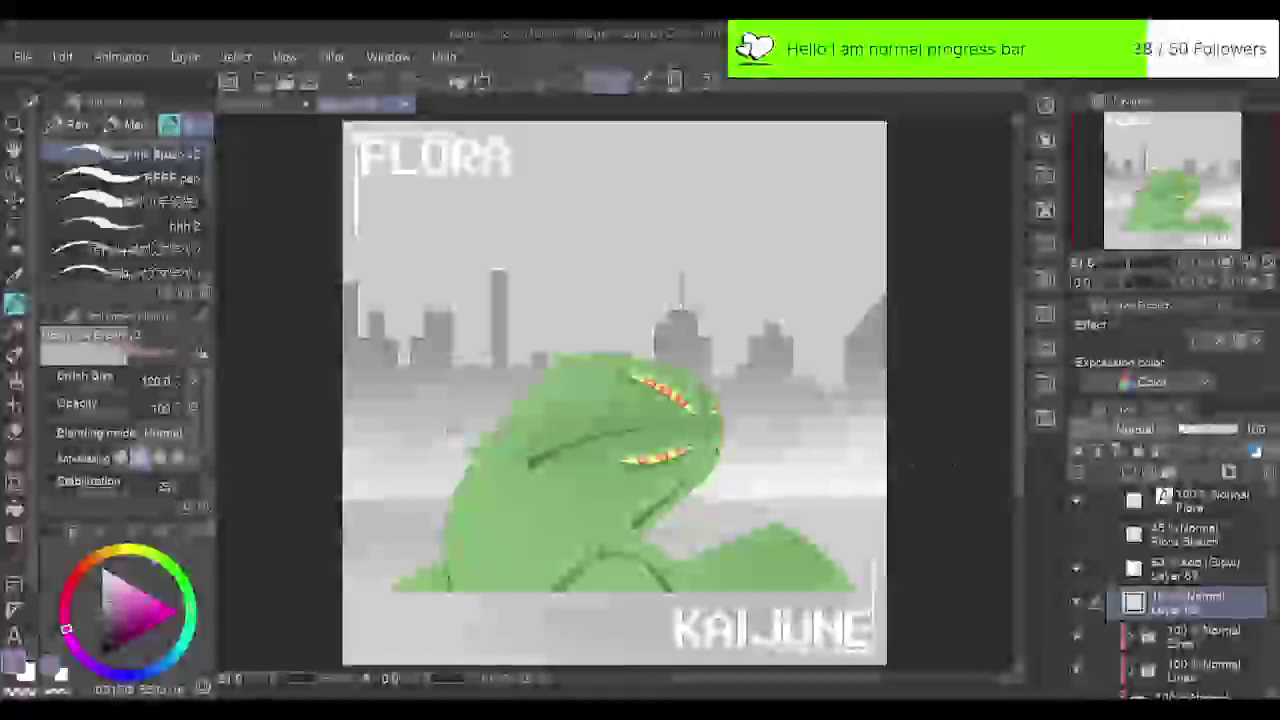
click(102, 603)
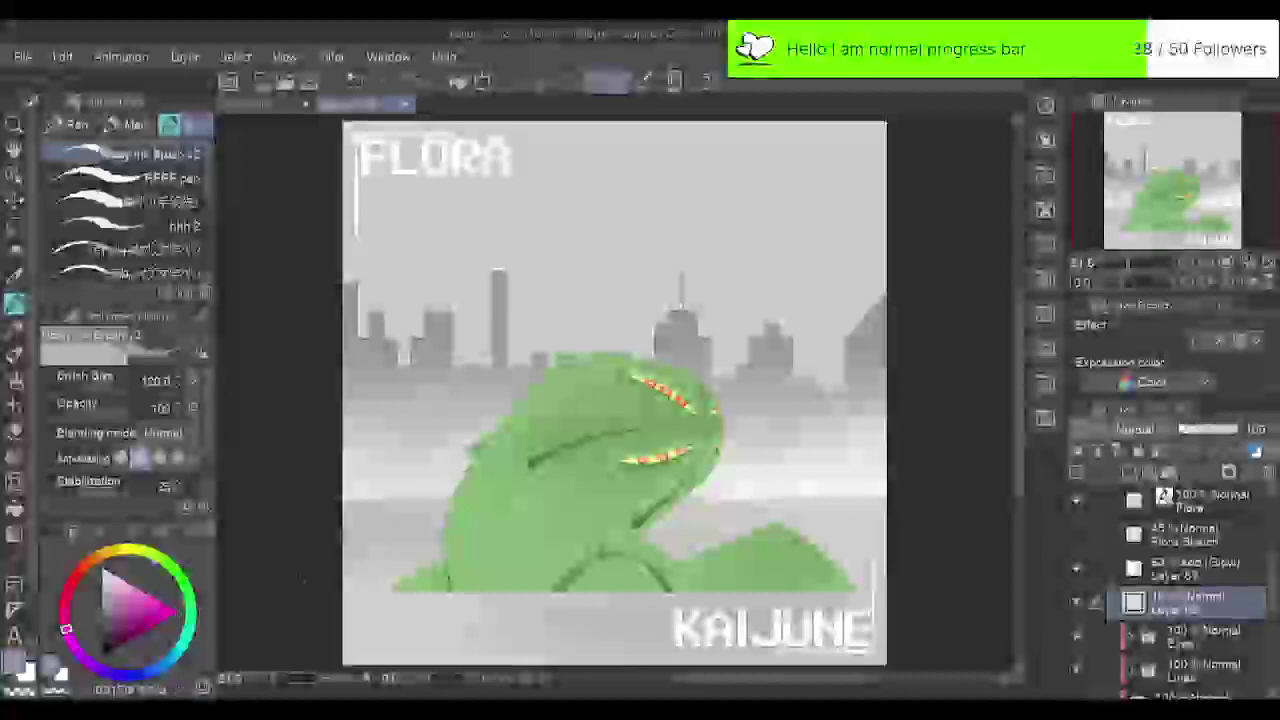
click(109, 601)
drag(530, 383, 456, 391)
key(ctrl+z)
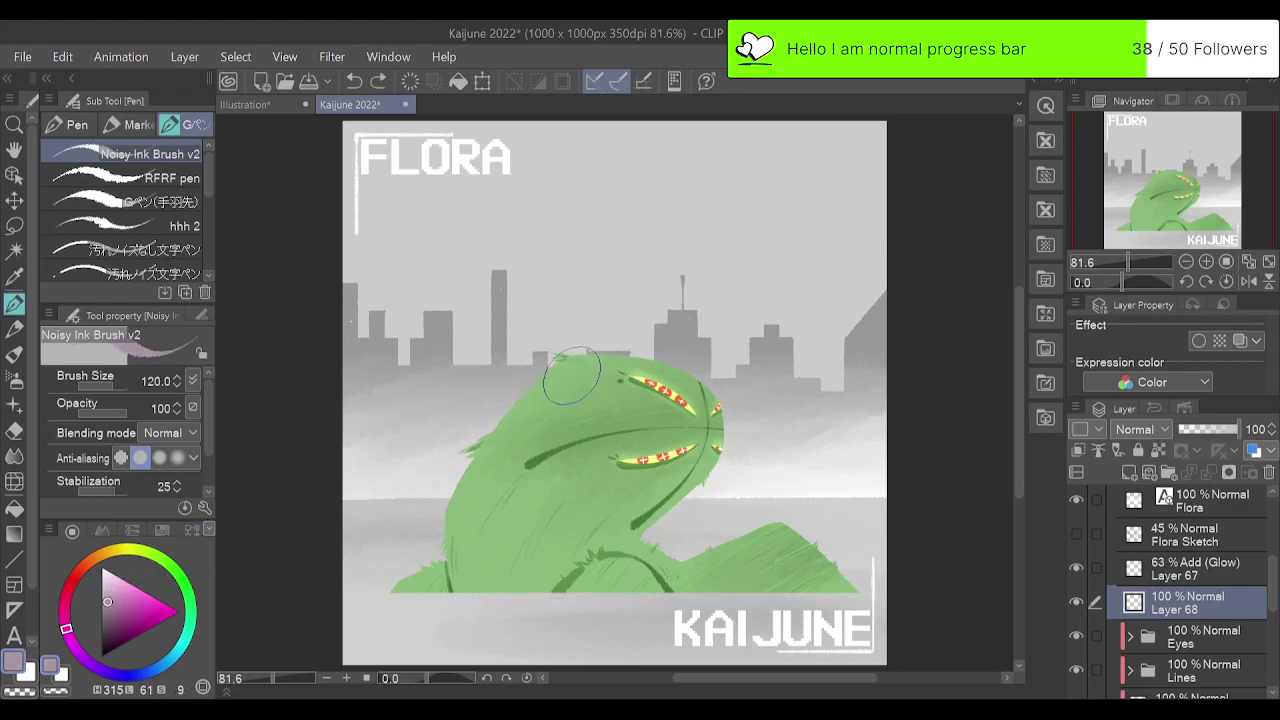
drag(570, 376, 418, 404)
key(ctrl+z)
Pick a muted blue-grey with hue 187 and try a stroke behind the creature's back, undoing it.
mouse_move(67, 630)
mouse_down()
mouse_move(82, 662)
mouse_move(178, 650)
mouse_up()
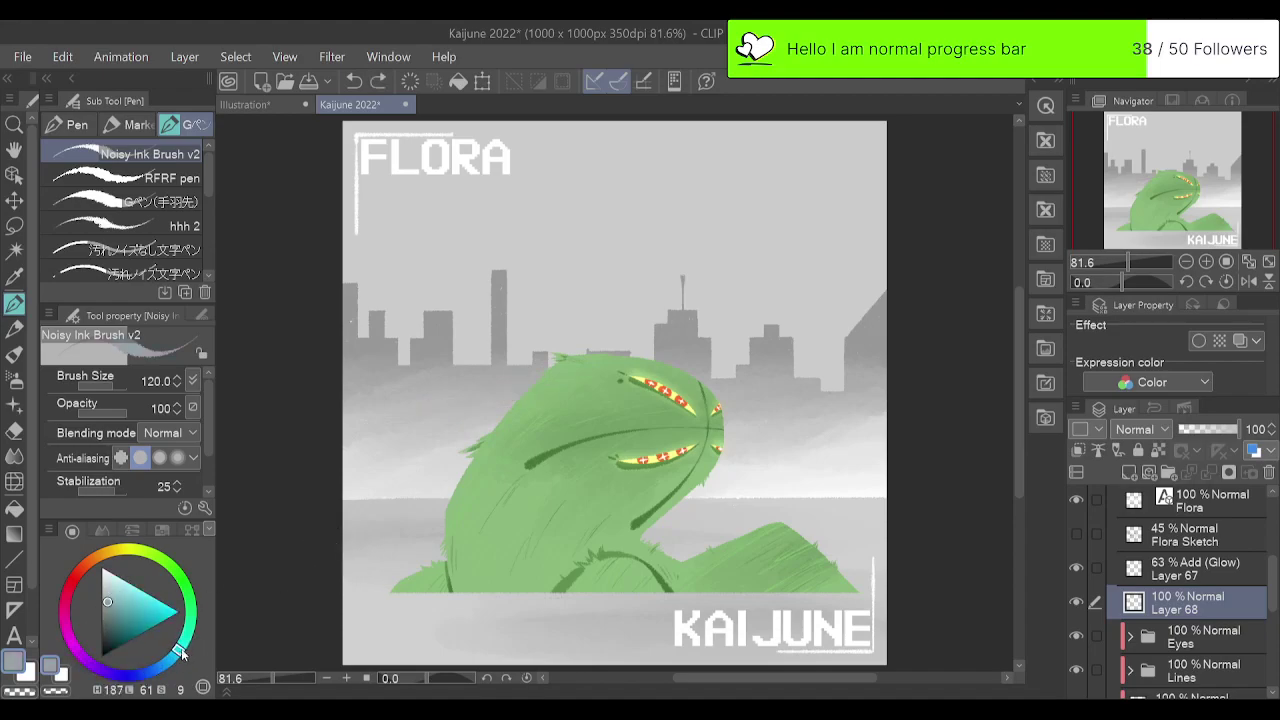
mouse_move(533, 392)
mouse_down()
mouse_move(400, 453)
mouse_move(554, 397)
mouse_up()
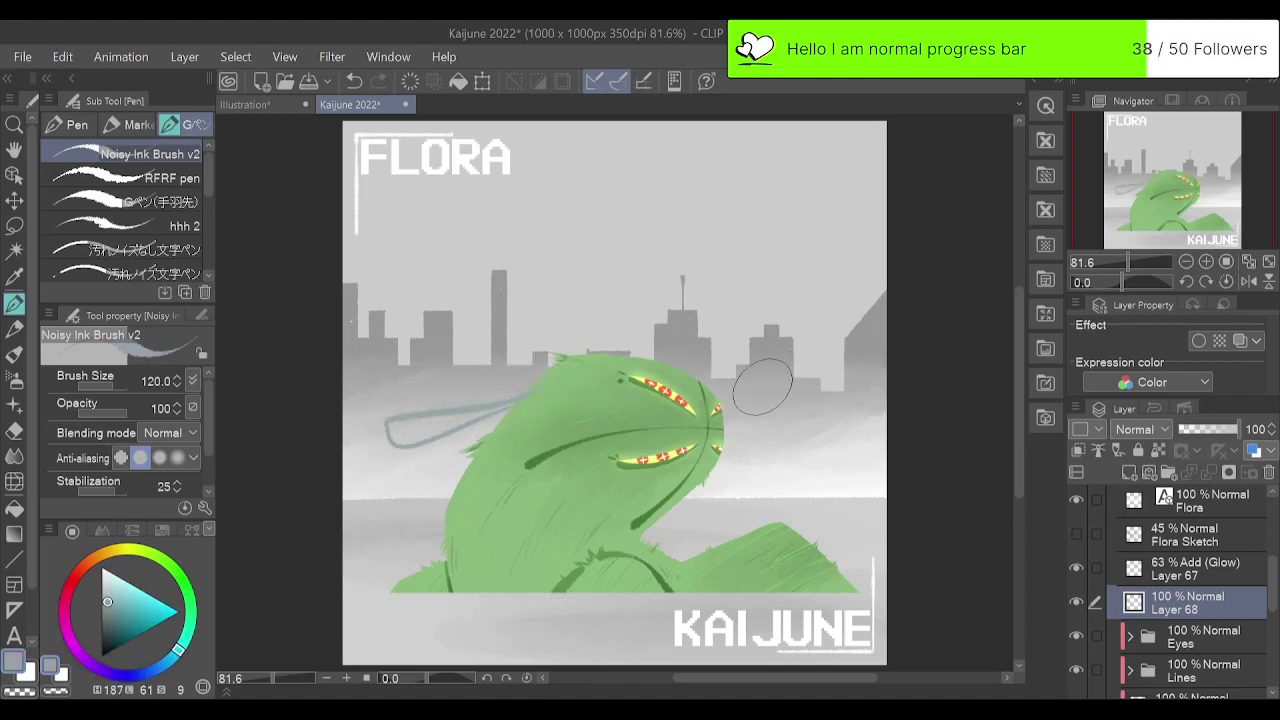
key(ctrl+z)
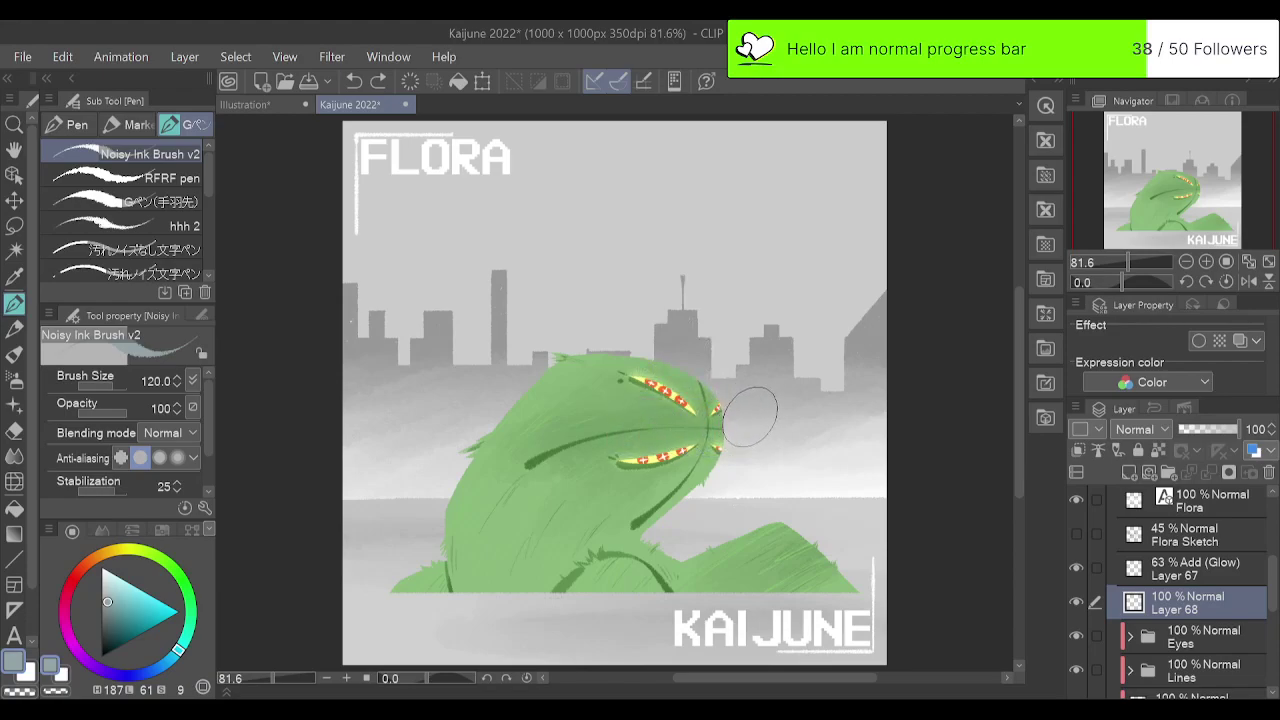
Show the Flora Sketch layer and trace the outline of the sketched appendage on the creature's back in blue-grey.
click(1076, 534)
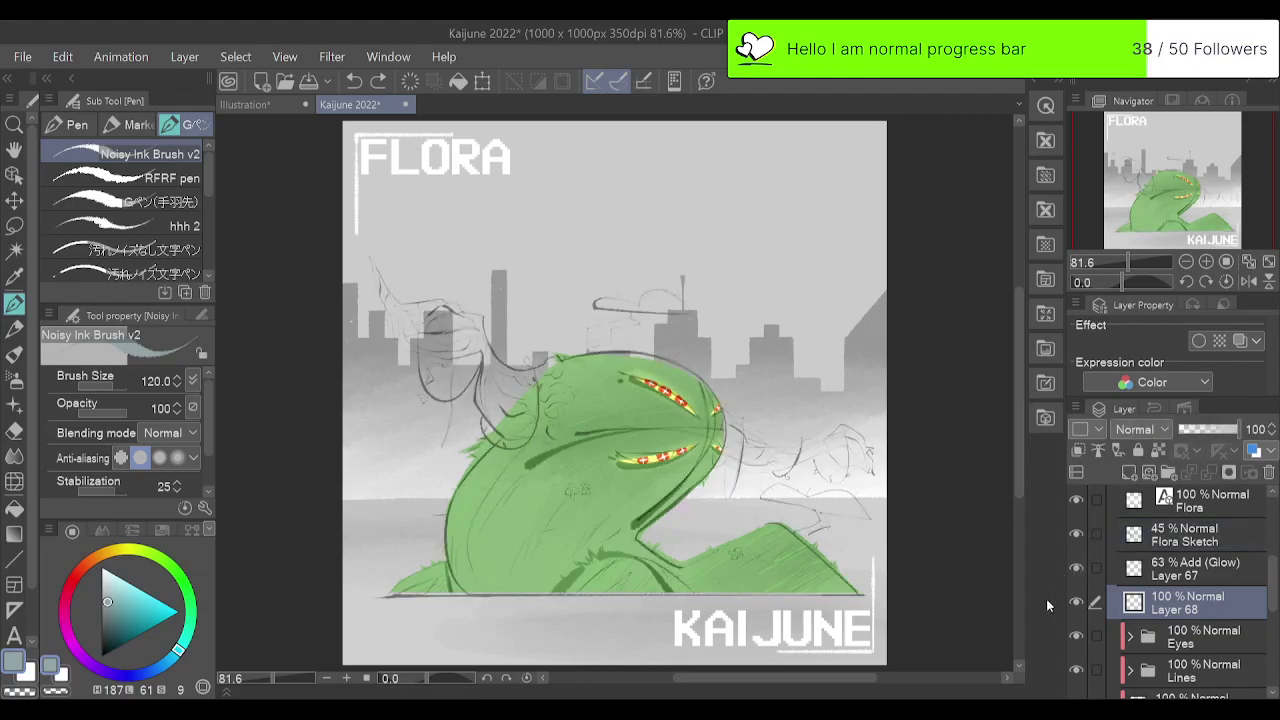
click(1204, 262)
click(1204, 262)
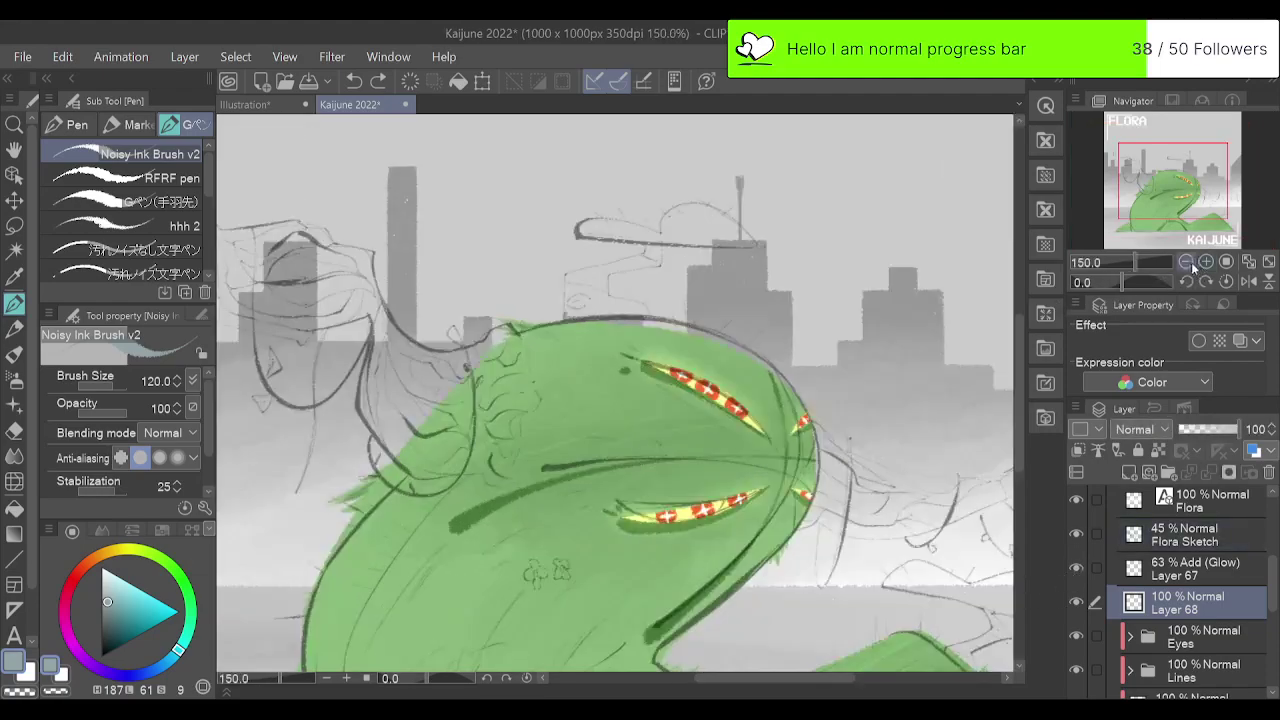
click(1167, 213)
drag(1163, 203, 1151, 179)
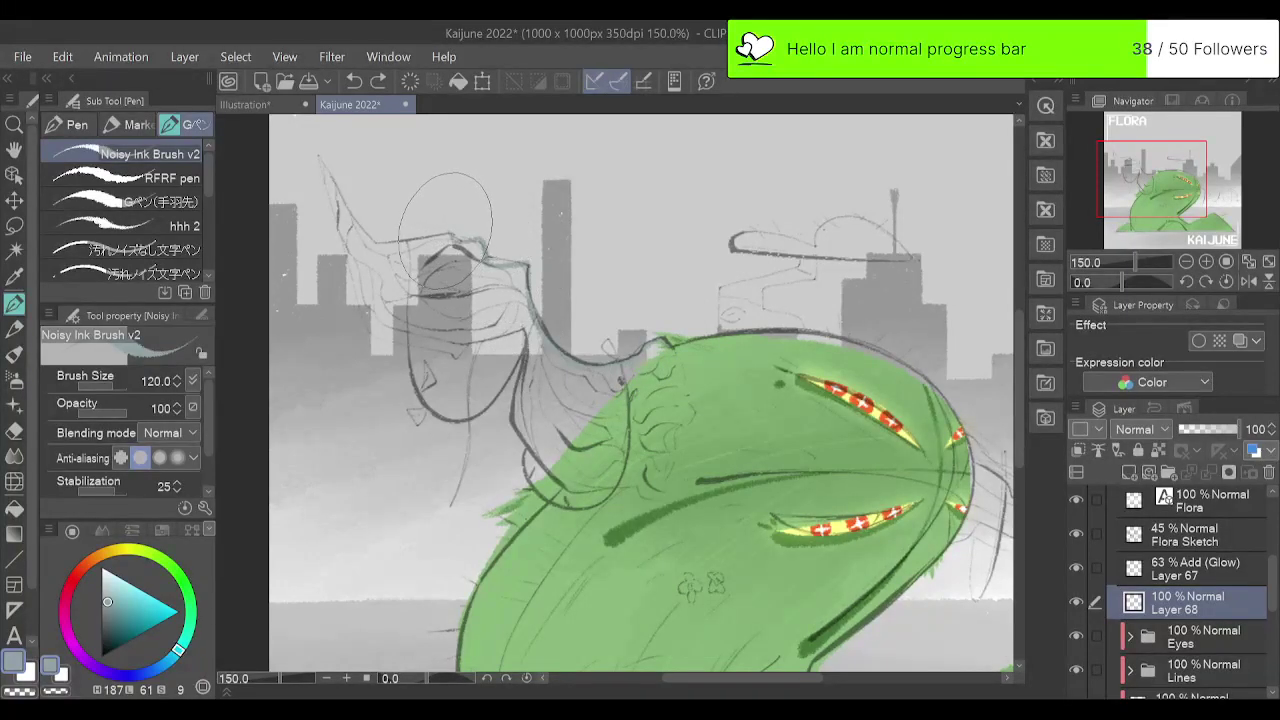
mouse_move(306, 128)
mouse_down()
mouse_move(384, 238)
mouse_move(357, 300)
mouse_up()
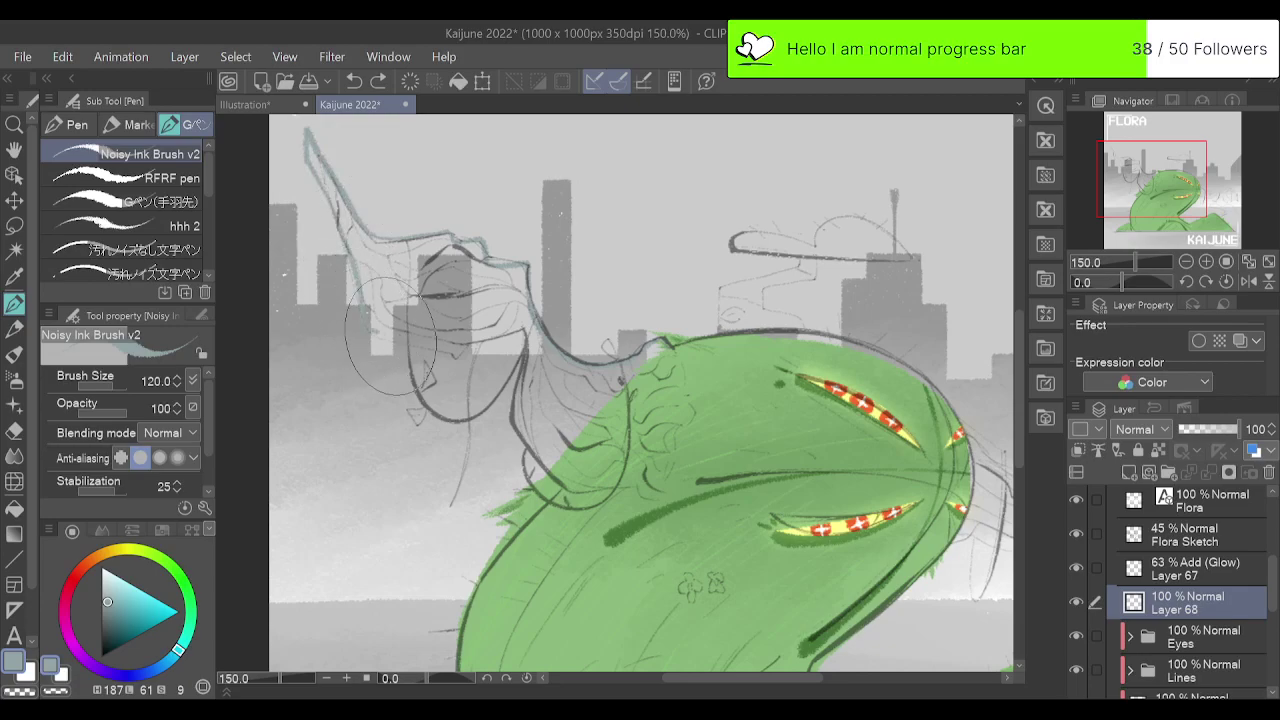
mouse_move(423, 408)
mouse_down()
mouse_move(453, 429)
mouse_move(526, 350)
mouse_move(506, 414)
mouse_move(531, 449)
mouse_move(528, 472)
mouse_move(546, 496)
mouse_move(595, 502)
mouse_move(625, 442)
mouse_move(632, 348)
mouse_up()
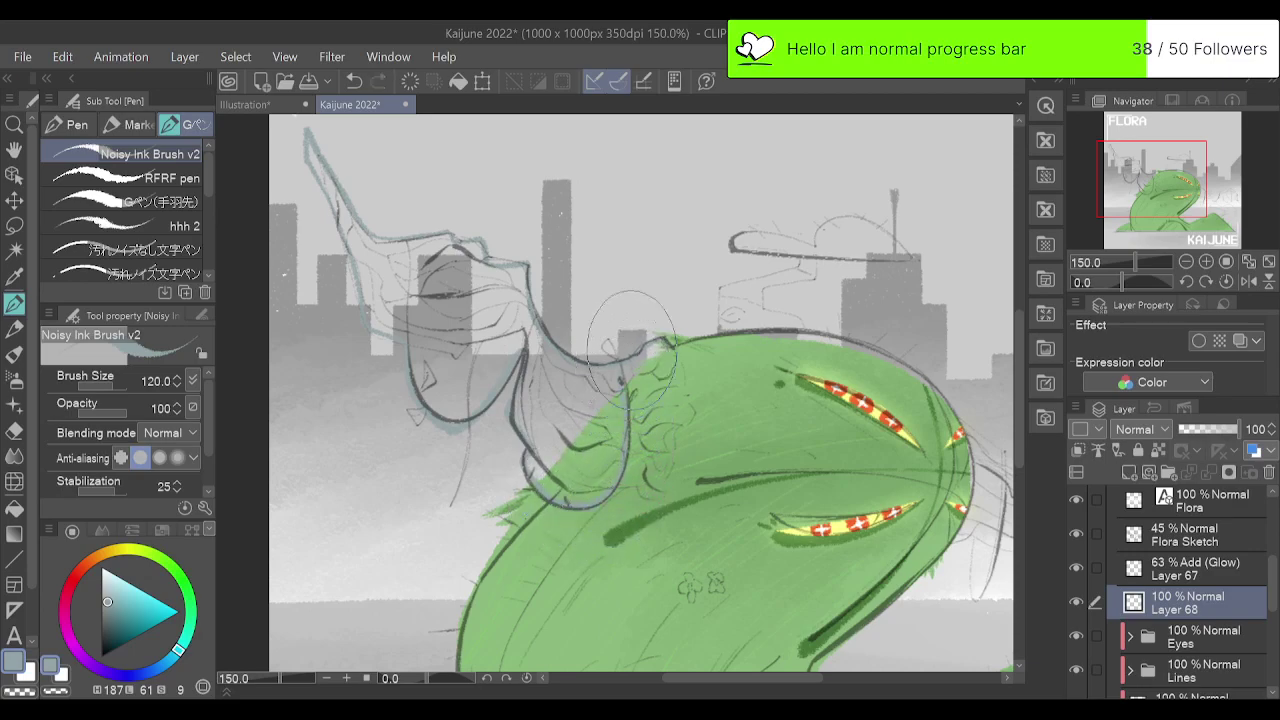
Hide the Flora Sketch layer, fill the appendage outline with blue-grey, and paint over the gap between its two lobes.
click(1077, 536)
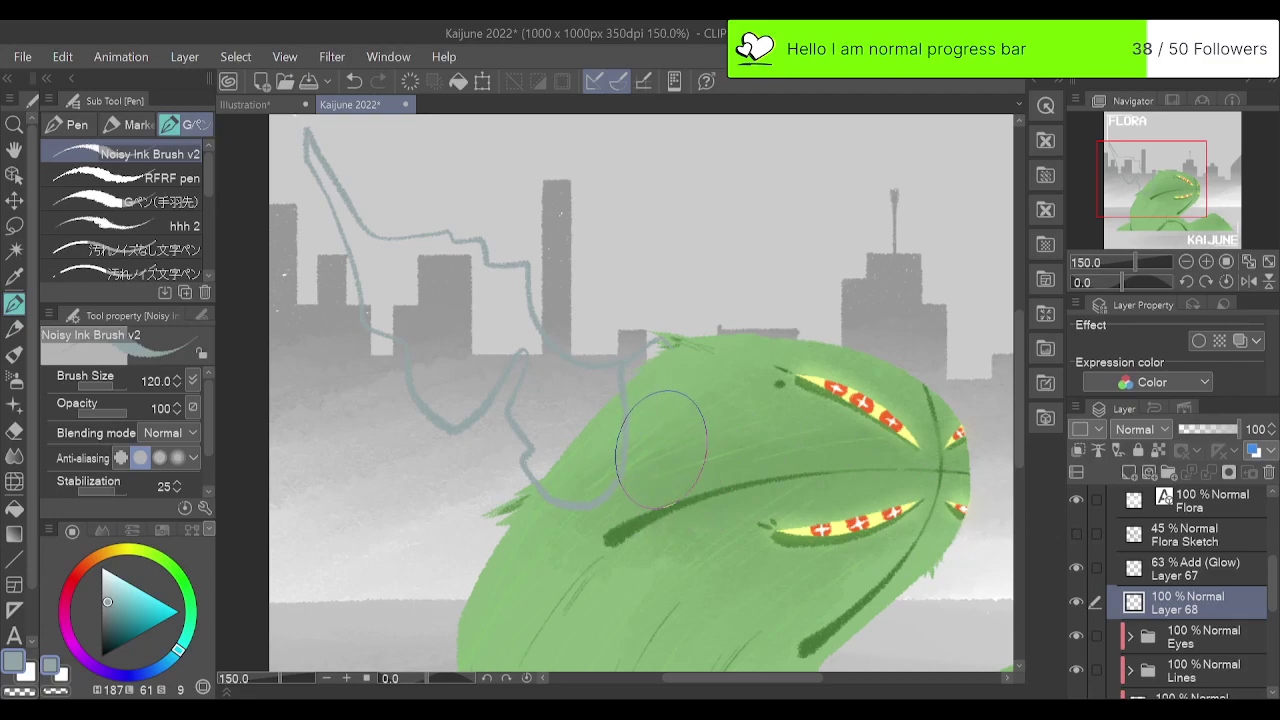
key(g)
click(585, 413)
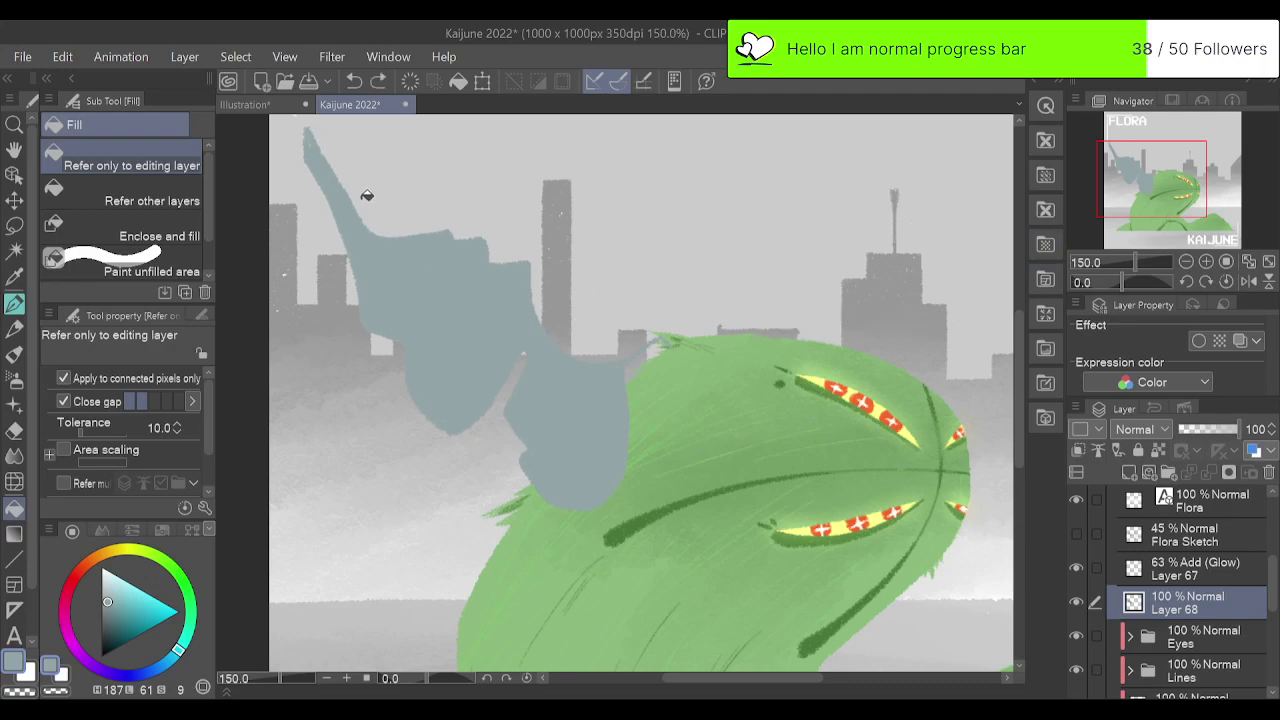
key(p)
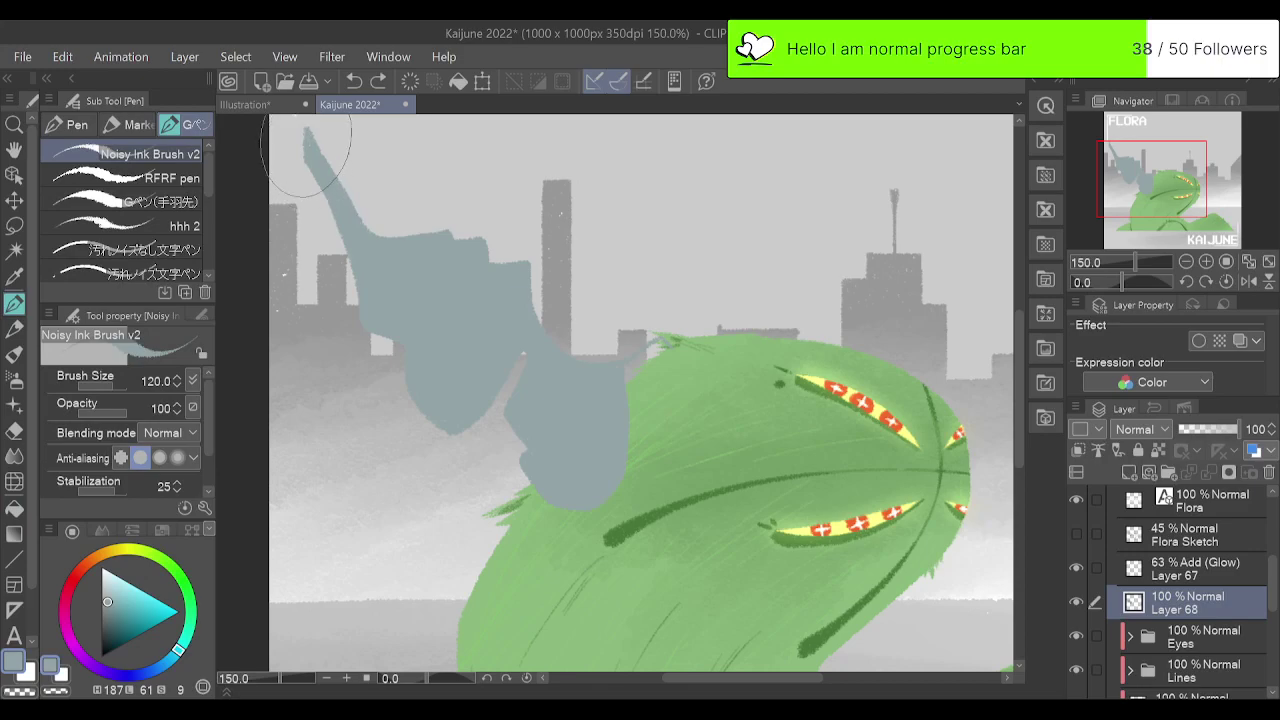
click(1206, 262)
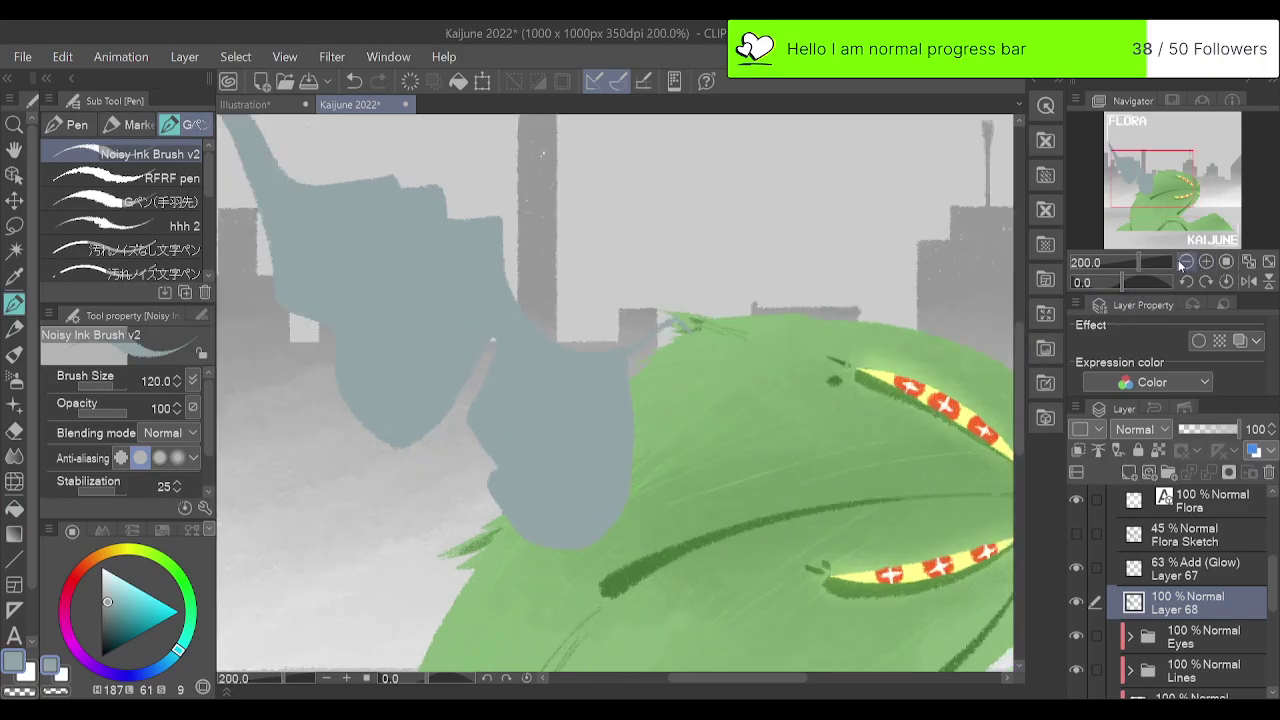
click(1186, 262)
mouse_move(560, 360)
mouse_down()
mouse_move(528, 357)
mouse_move(514, 320)
mouse_move(509, 380)
mouse_move(488, 375)
mouse_up()
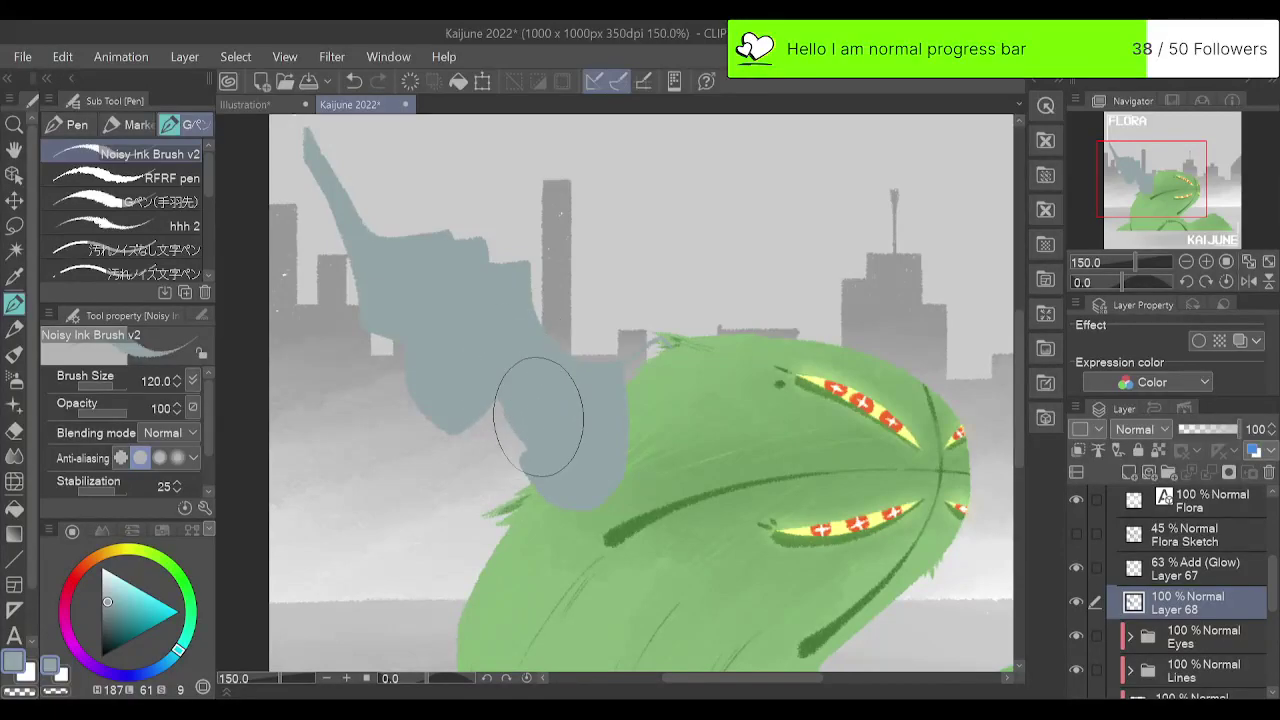
Paint jagged, fur-like strokes along the appendage's edge where it meets the creature's green back.
click(1226, 262)
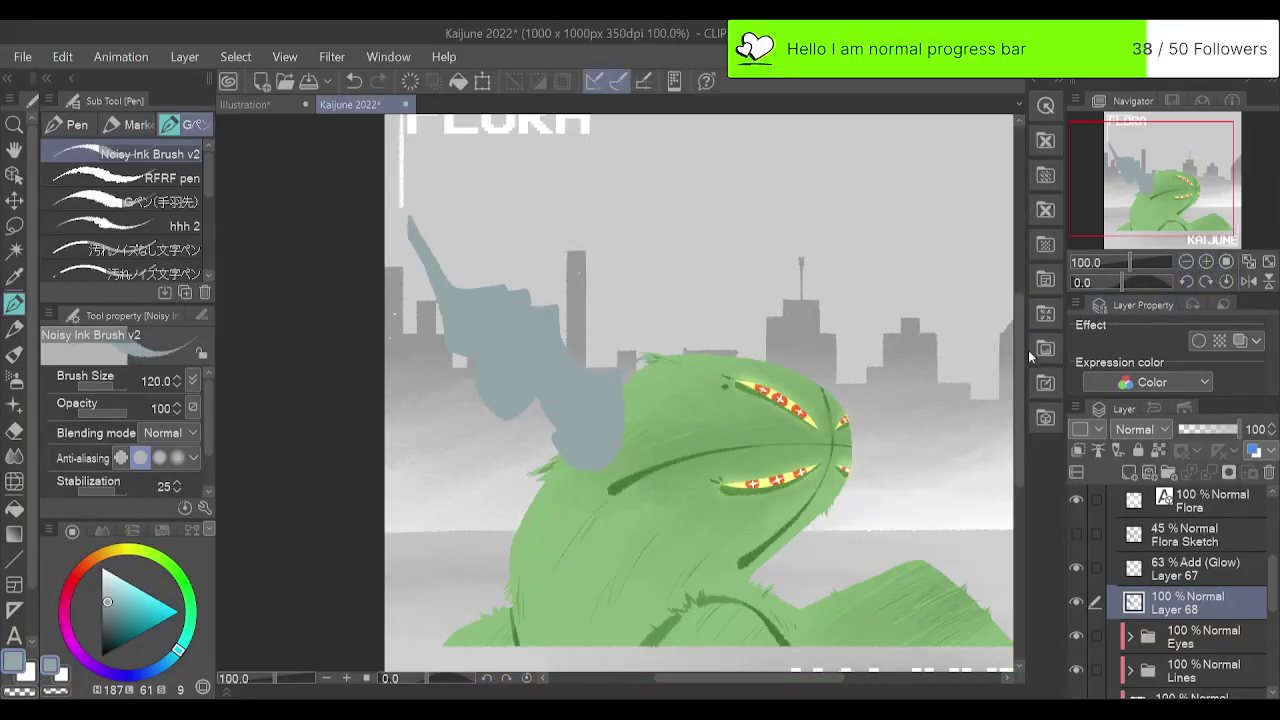
drag(646, 418, 613, 424)
mouse_move(655, 386)
mouse_down()
mouse_move(617, 422)
mouse_move(650, 358)
mouse_move(616, 389)
mouse_move(644, 359)
mouse_move(622, 410)
mouse_move(634, 398)
mouse_move(762, 447)
mouse_move(692, 489)
mouse_move(732, 432)
mouse_move(654, 420)
mouse_move(623, 433)
mouse_move(635, 439)
mouse_move(625, 451)
mouse_move(623, 439)
mouse_move(602, 453)
mouse_move(597, 482)
mouse_move(621, 414)
mouse_up()
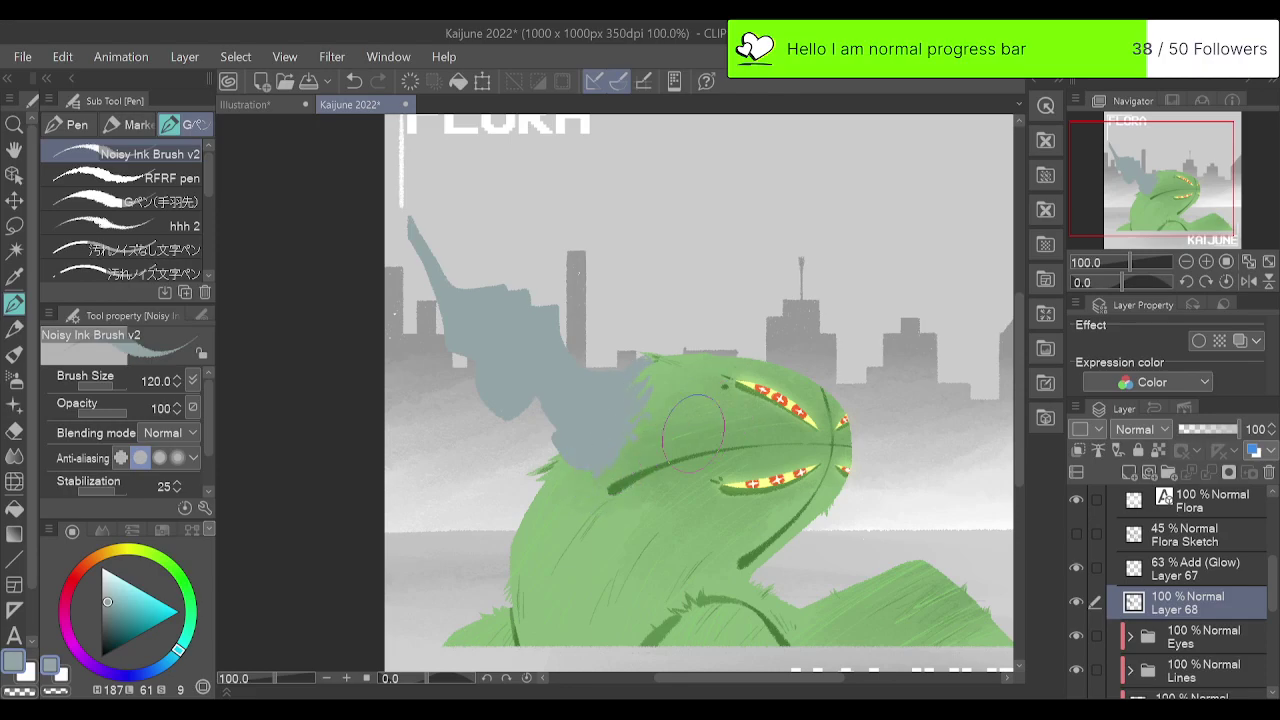
mouse_move(571, 467)
mouse_down()
mouse_move(586, 457)
mouse_move(567, 432)
mouse_up()
Check the shape against the Flora Sketch layer, hide the sketch again, and erase the appendage's hanging outer lobe.
click(1075, 535)
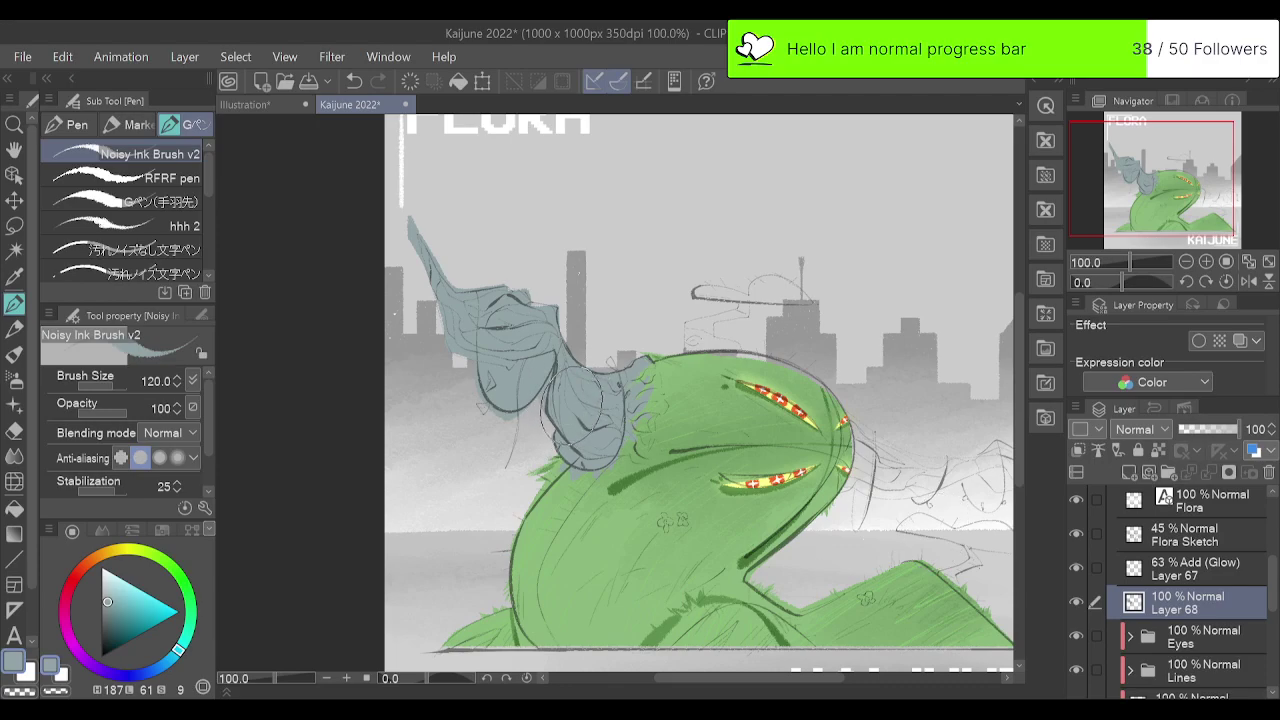
key(e)
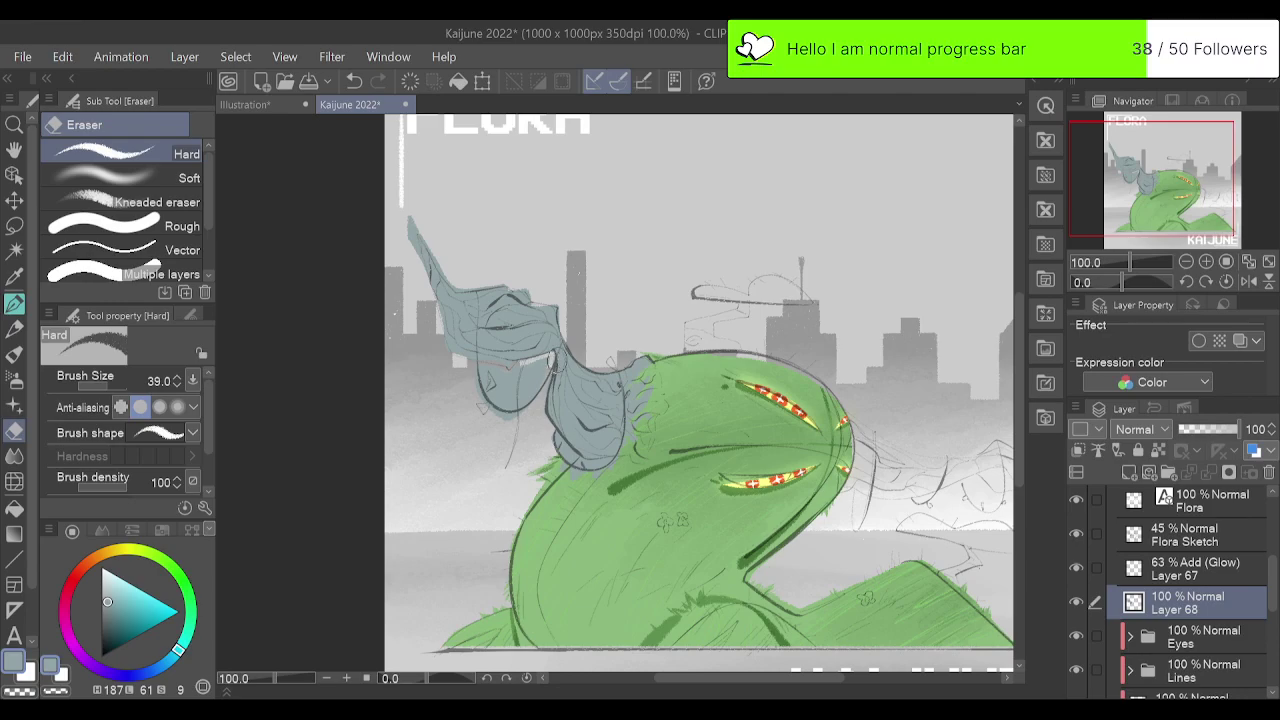
click(1080, 536)
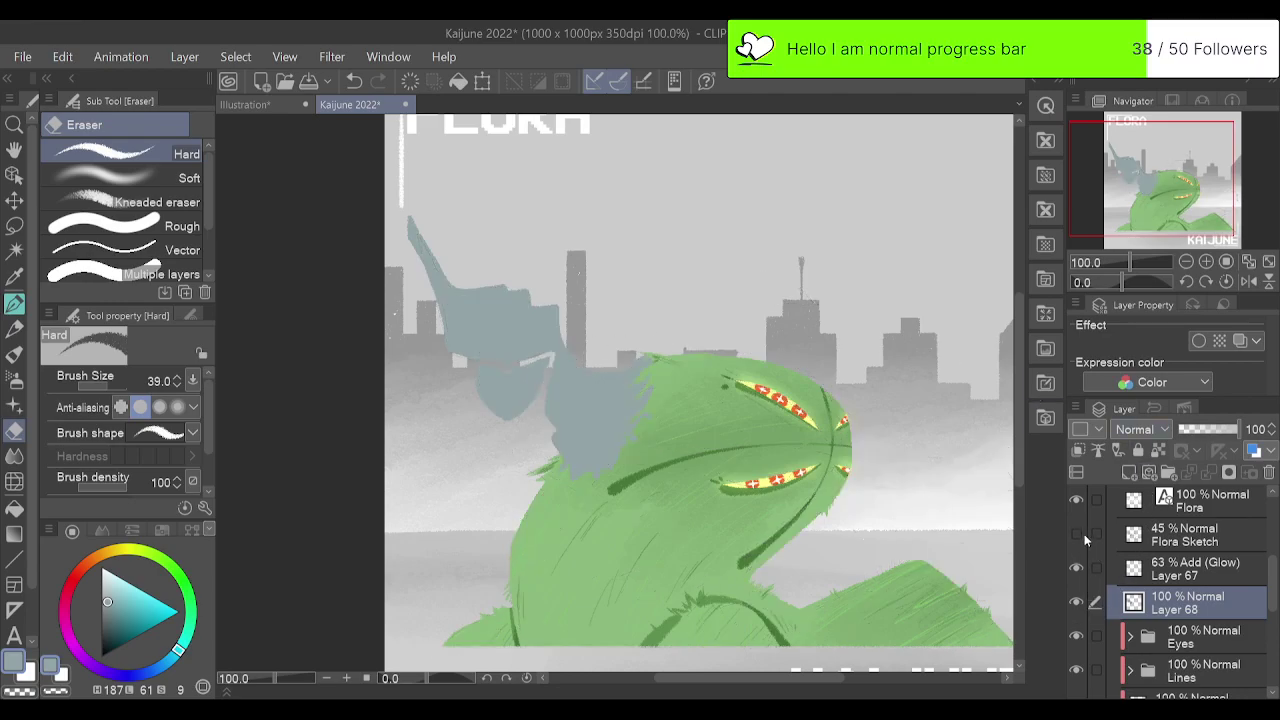
drag(555, 365, 512, 425)
drag(545, 365, 487, 419)
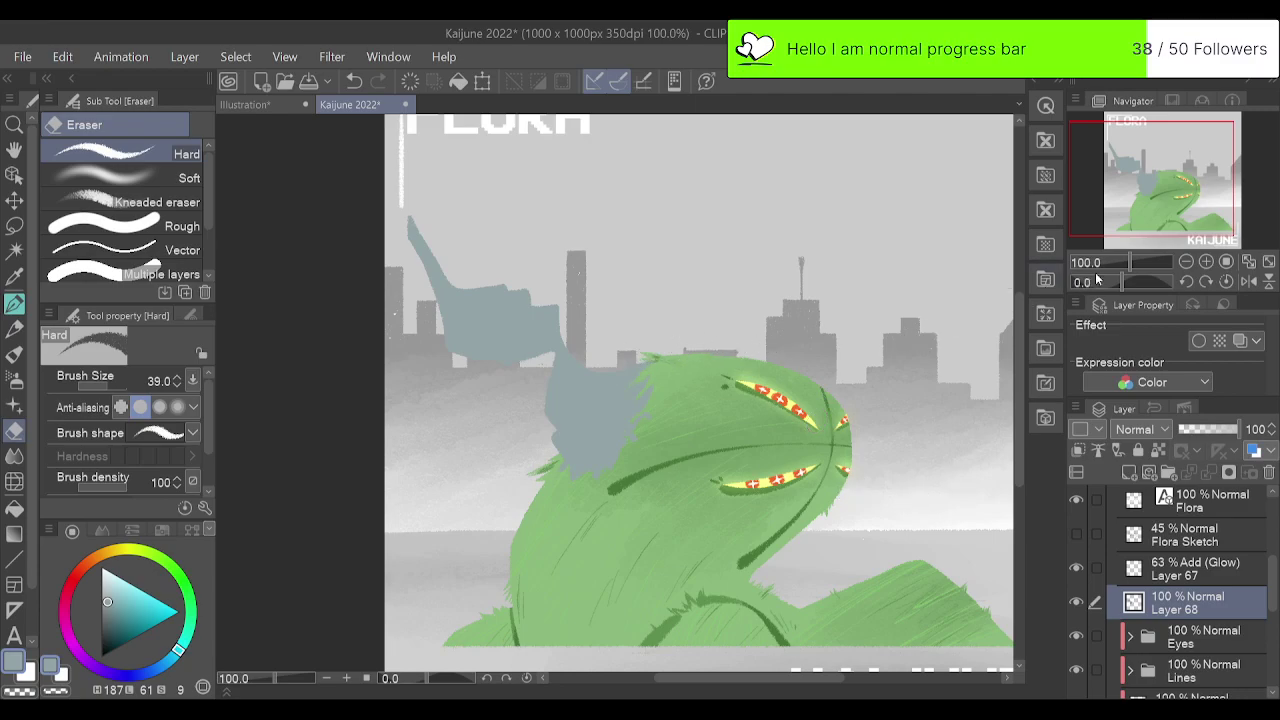
Trim the appendage's jagged edge along the green back with the hard eraser, undoing unwanted strokes.
click(1188, 262)
click(1185, 262)
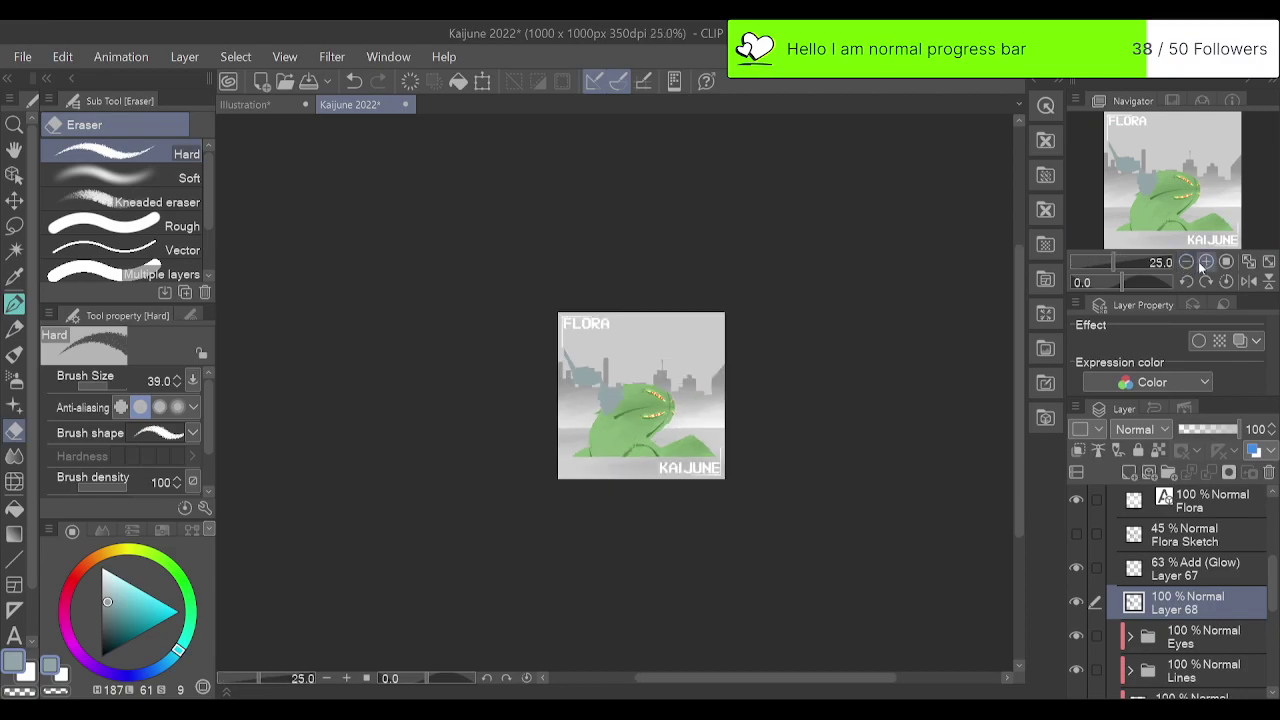
click(1206, 262)
click(1206, 262)
click(1206, 262)
click(1206, 262)
click(1206, 262)
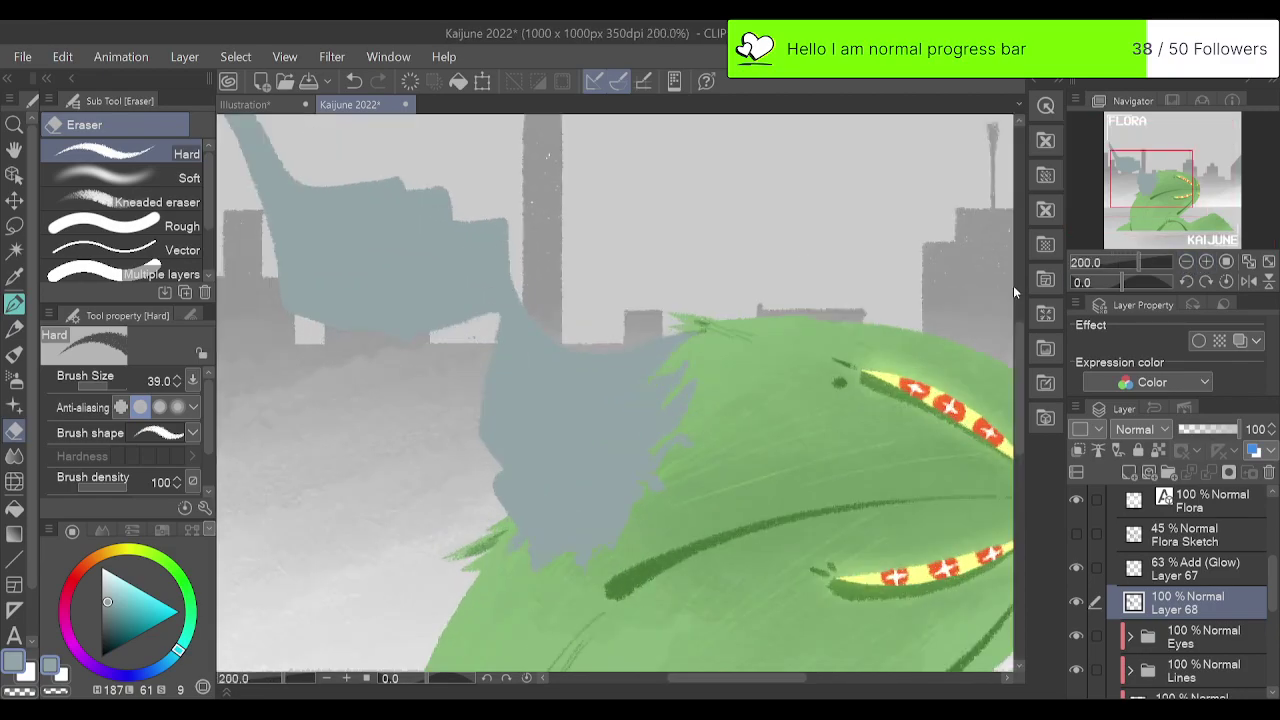
mouse_move(689, 399)
mouse_down()
mouse_move(725, 375)
mouse_move(659, 441)
mouse_move(777, 342)
mouse_move(732, 397)
mouse_move(686, 395)
mouse_move(687, 350)
mouse_move(712, 340)
mouse_move(656, 390)
mouse_up()
key(ctrl+z)
drag(666, 360, 689, 346)
drag(664, 455, 648, 471)
key(ctrl+z)
key(ctrl+z)
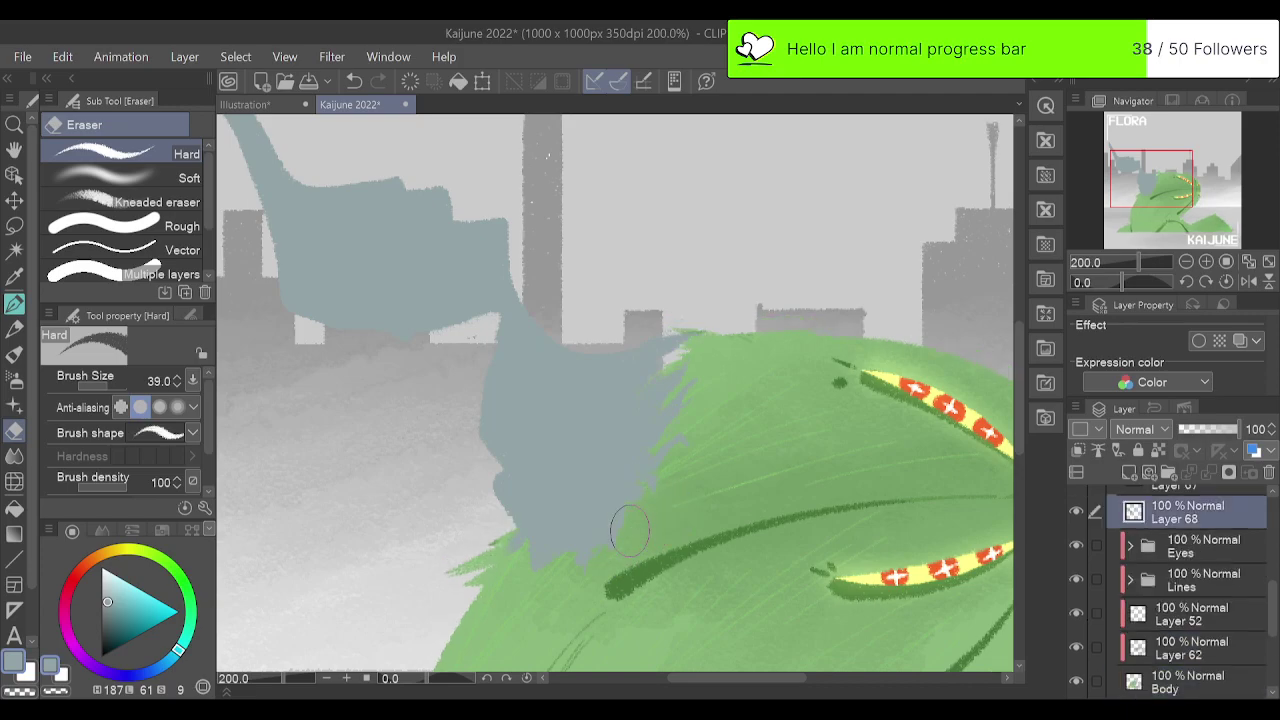
key(ctrl+y)
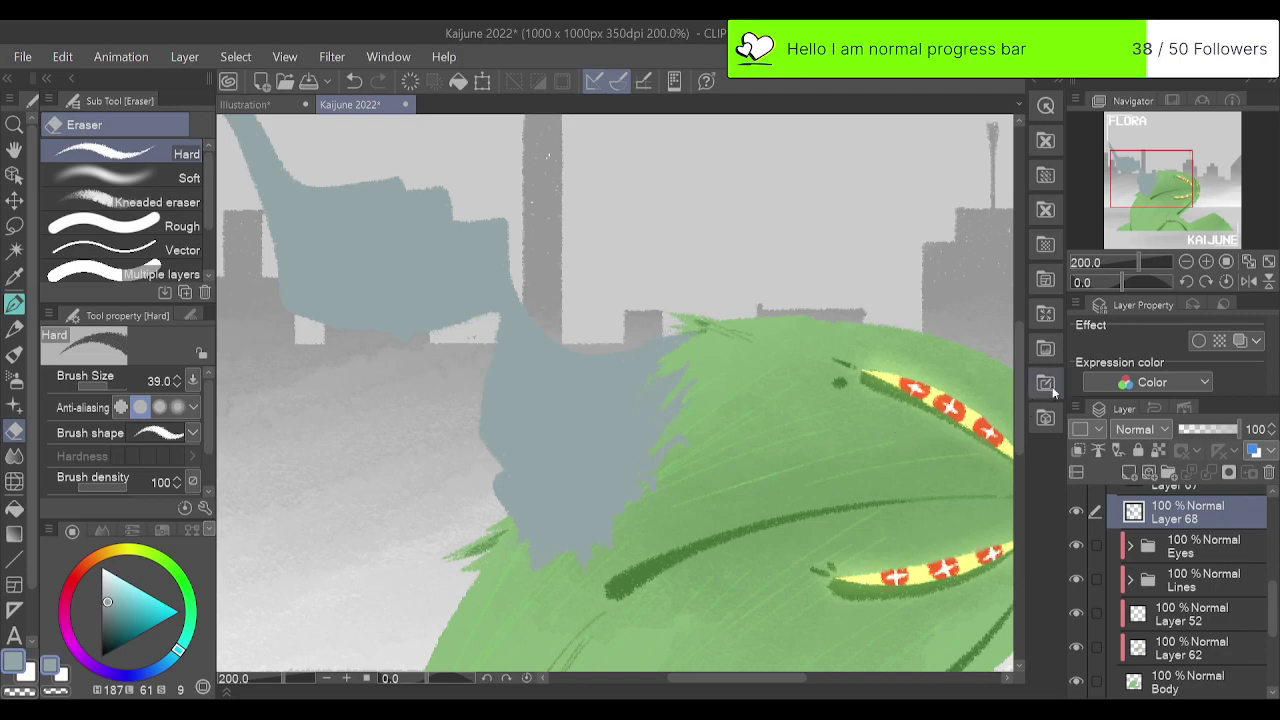
Try darkening the whole appendage to a deeper blue-grey with a colour adjustment.
click(1208, 264)
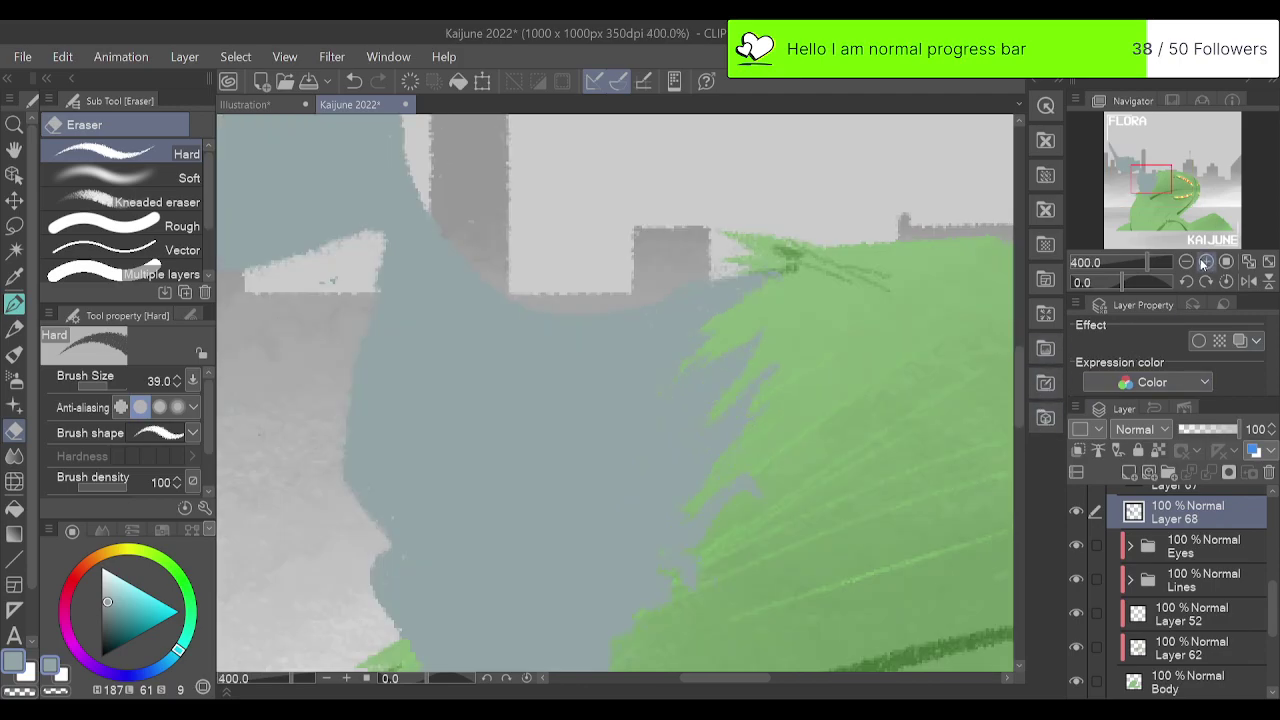
click(1186, 263)
click(1186, 263)
click(1185, 263)
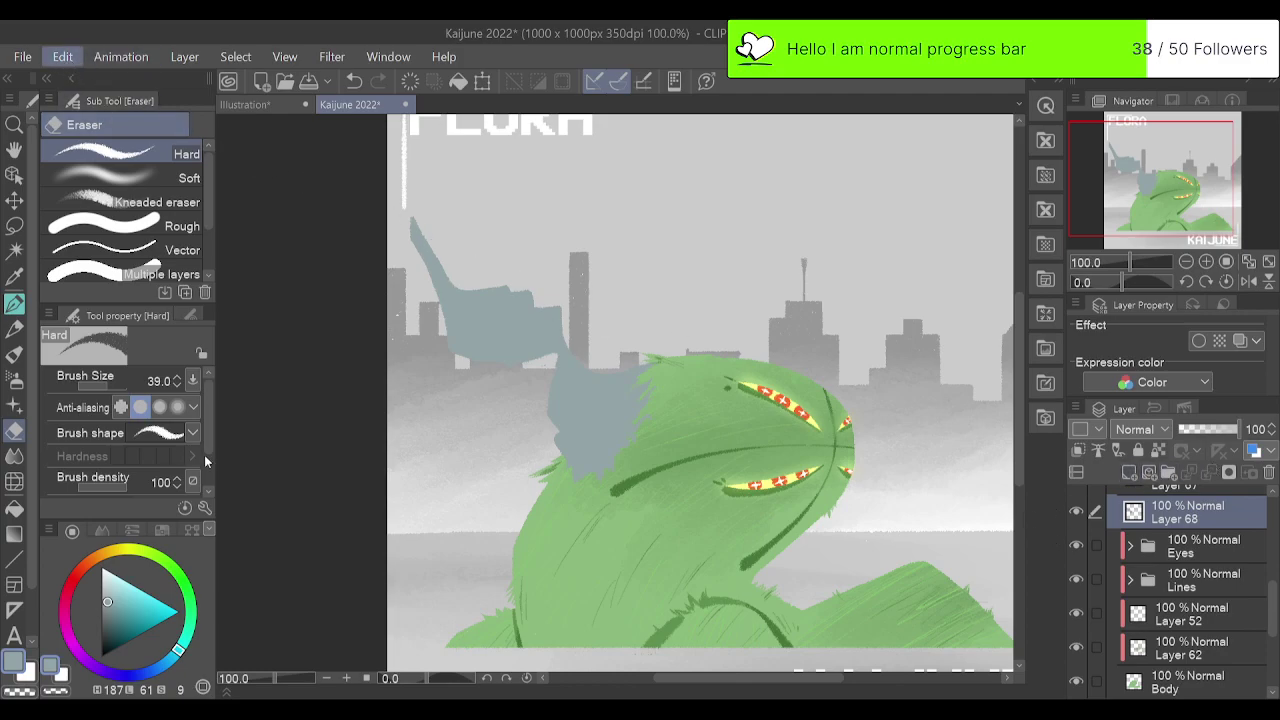
click(480, 467)
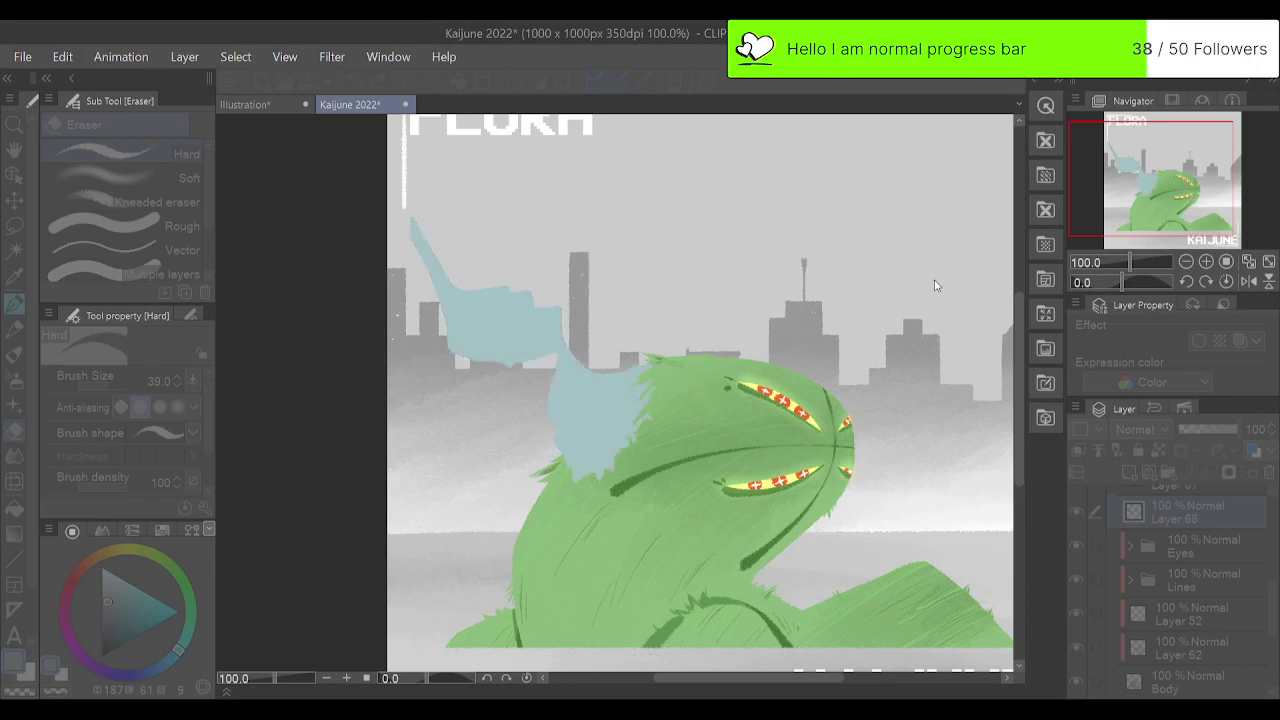
drag(864, 228, 869, 226)
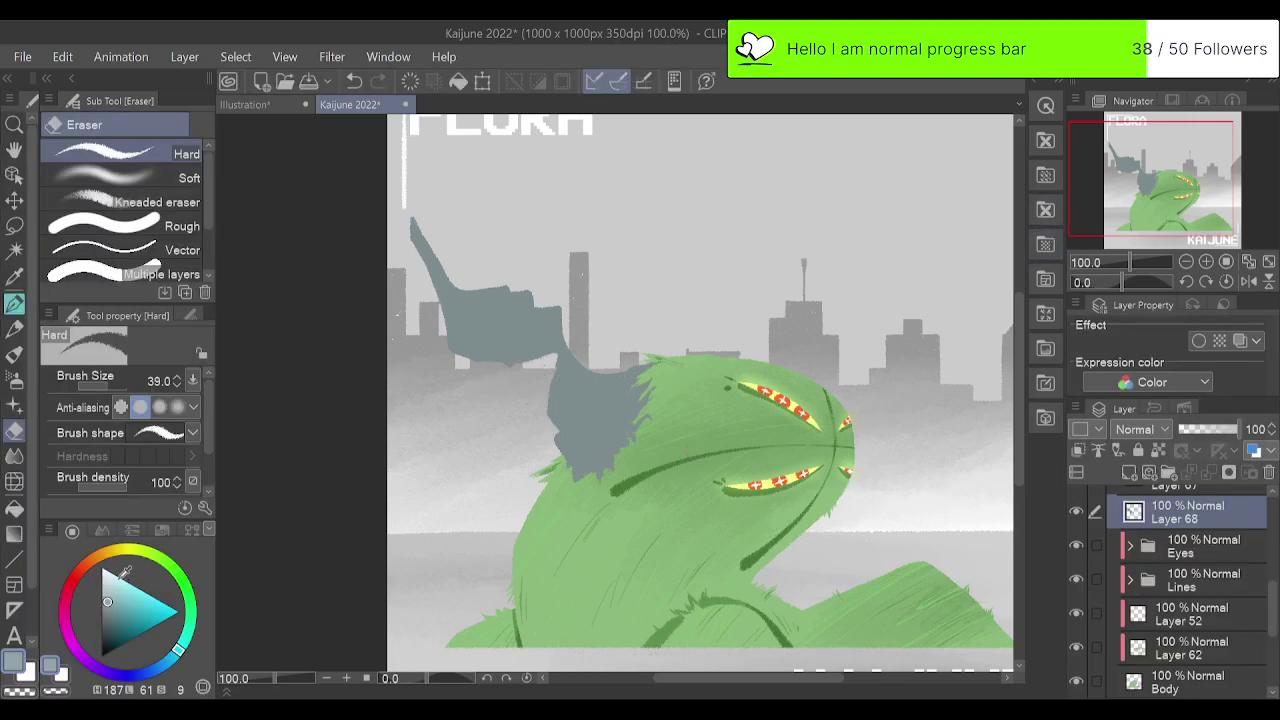
Sample the appendage's colour, shift its hue to 227, lock the layer's transparent pixels, and fill the appendage.
alt+click(484, 339)
drag(177, 651, 142, 673)
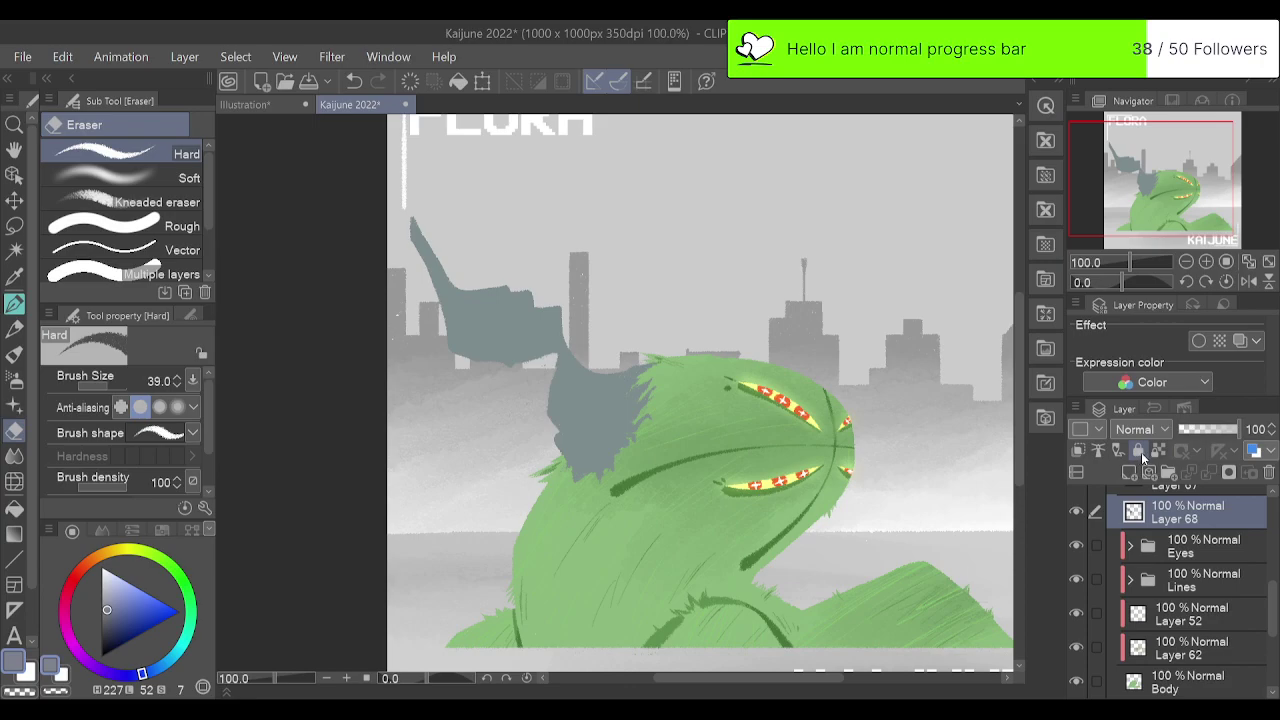
click(1158, 450)
click(457, 81)
Try refilling the appendage with a neutral grey and a lighter grey at hue 227.
drag(110, 607, 104, 604)
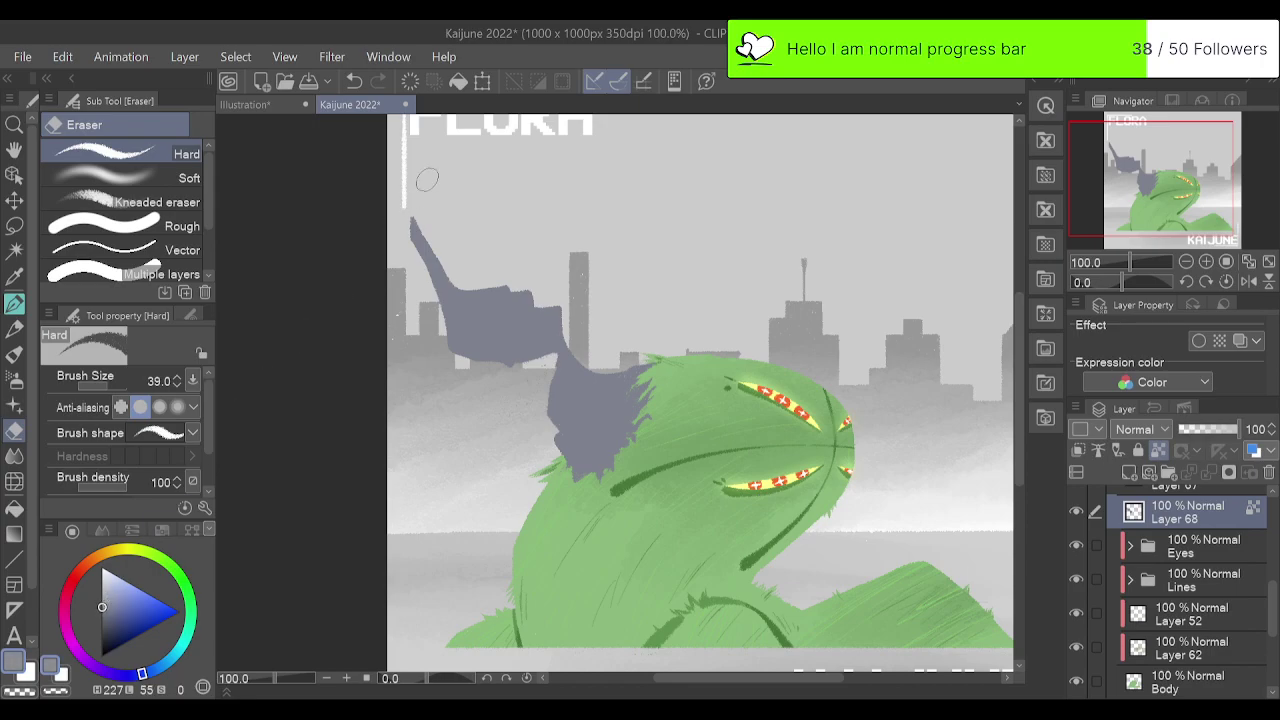
click(459, 81)
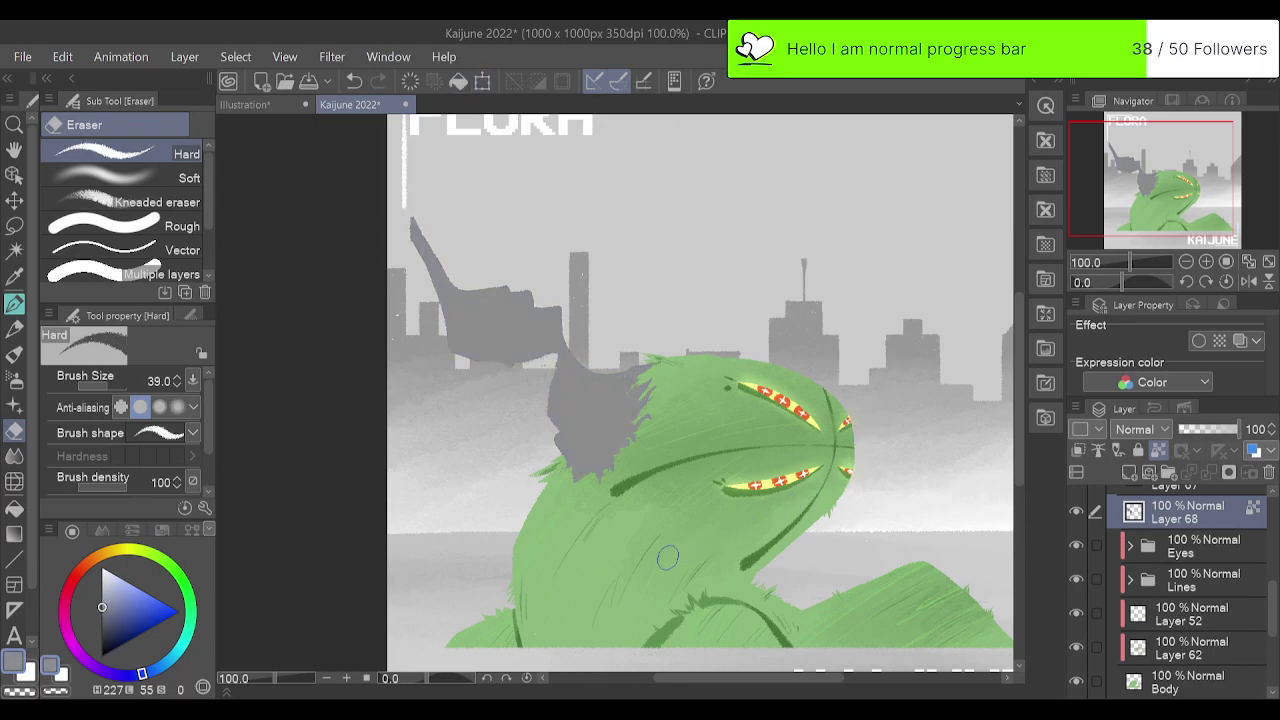
click(101, 597)
click(459, 81)
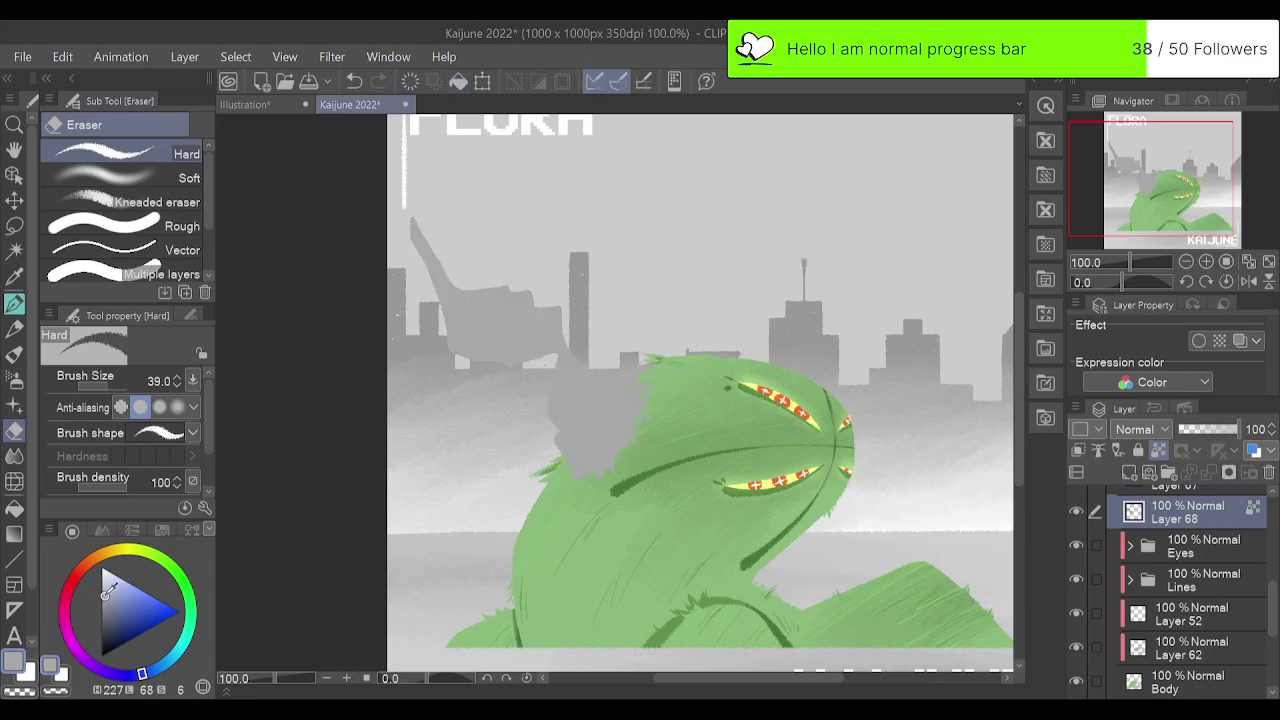
Refill the appendage with more saturated blues, ending on a periwinkle with hue 227, luminosity 70 and saturation 46.
drag(106, 595, 111, 594)
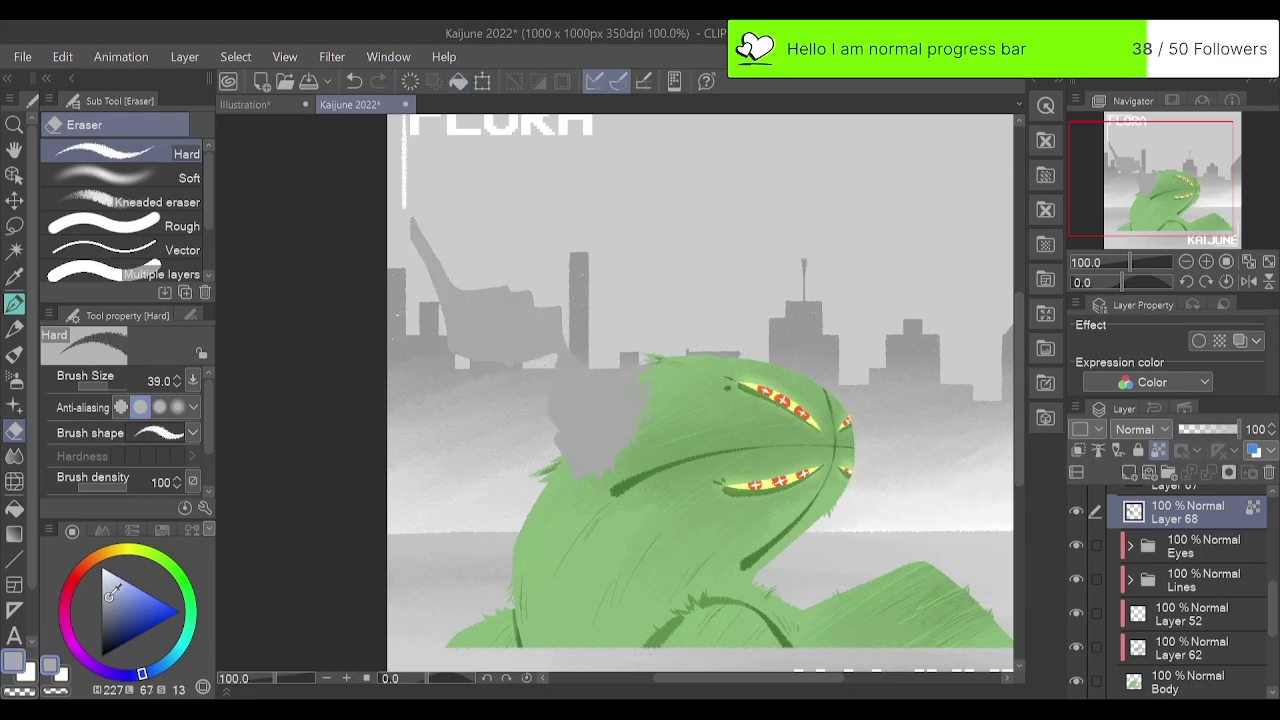
click(461, 83)
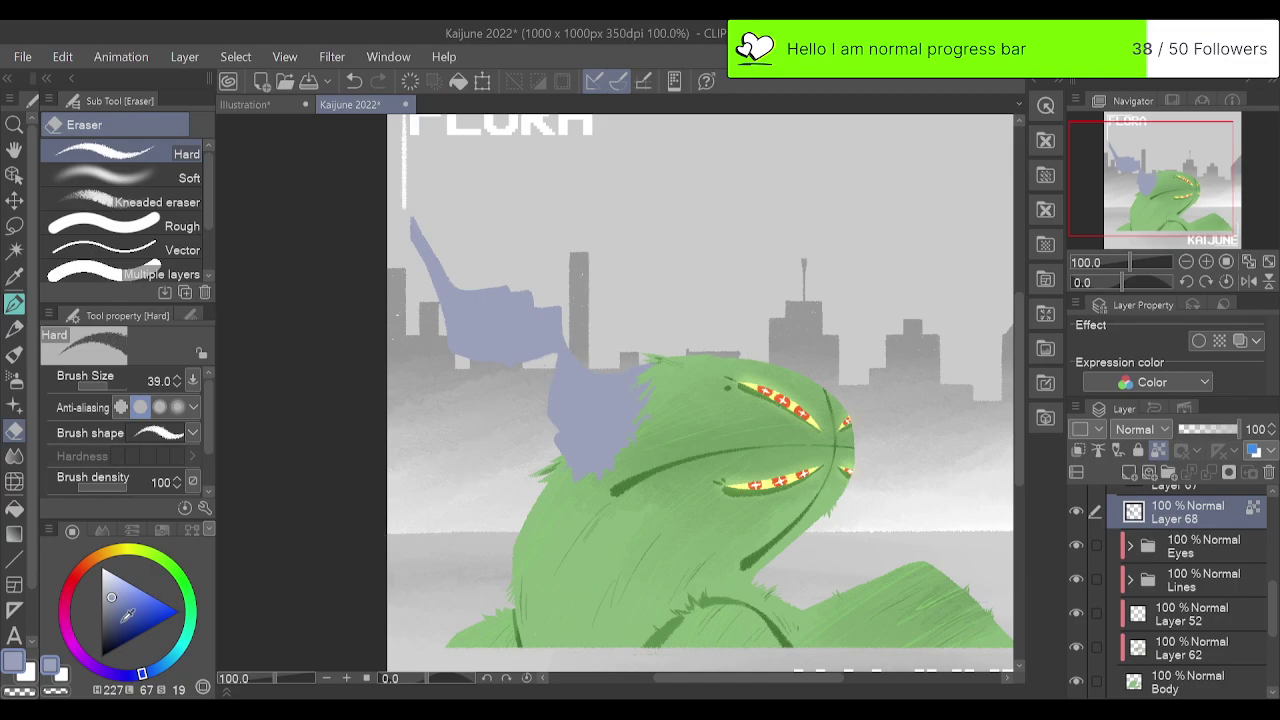
drag(126, 592, 123, 595)
click(458, 82)
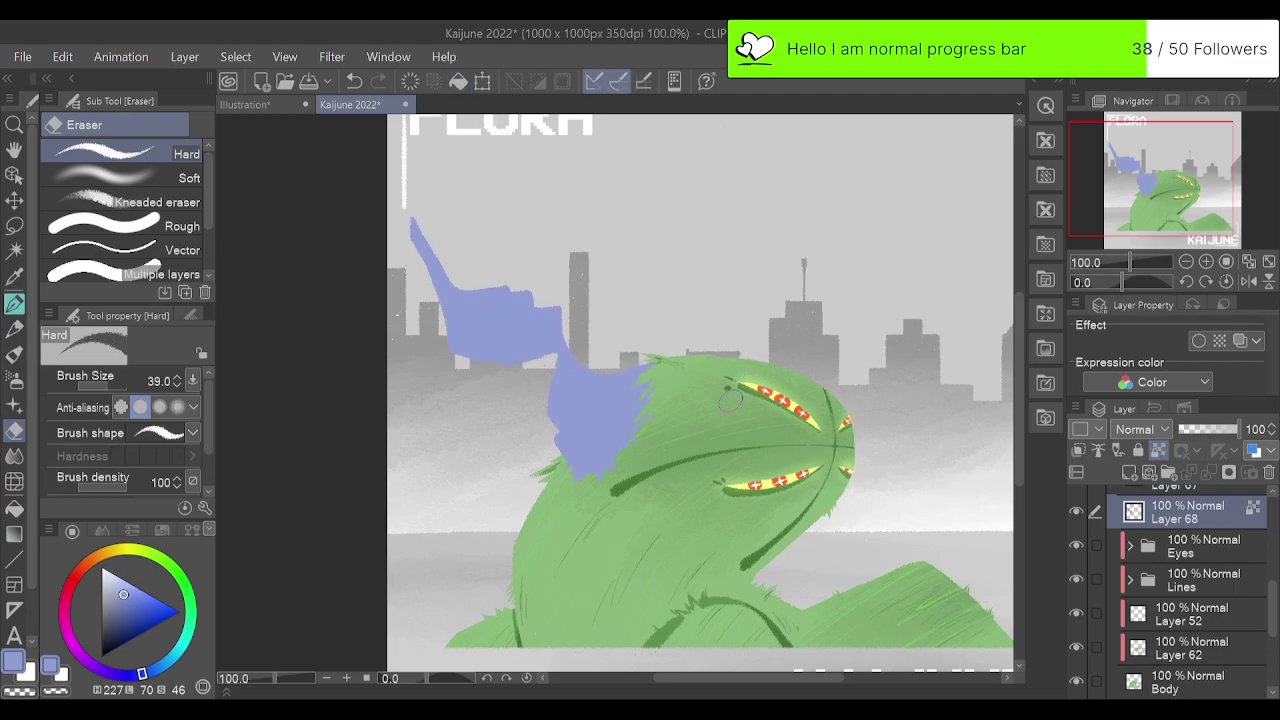
Try refilling the appendage with purples at hue 257, ending on a greyish purple with luminosity 67 and saturation 21.
click(110, 671)
click(482, 81)
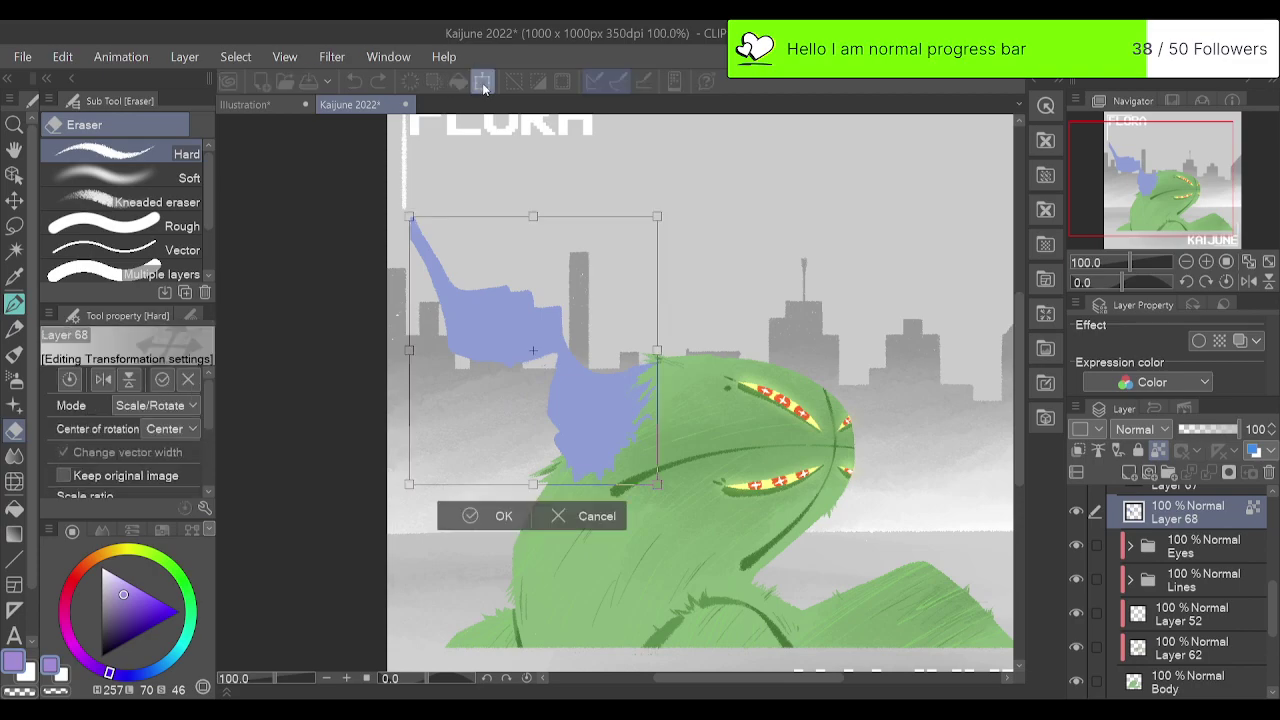
click(578, 519)
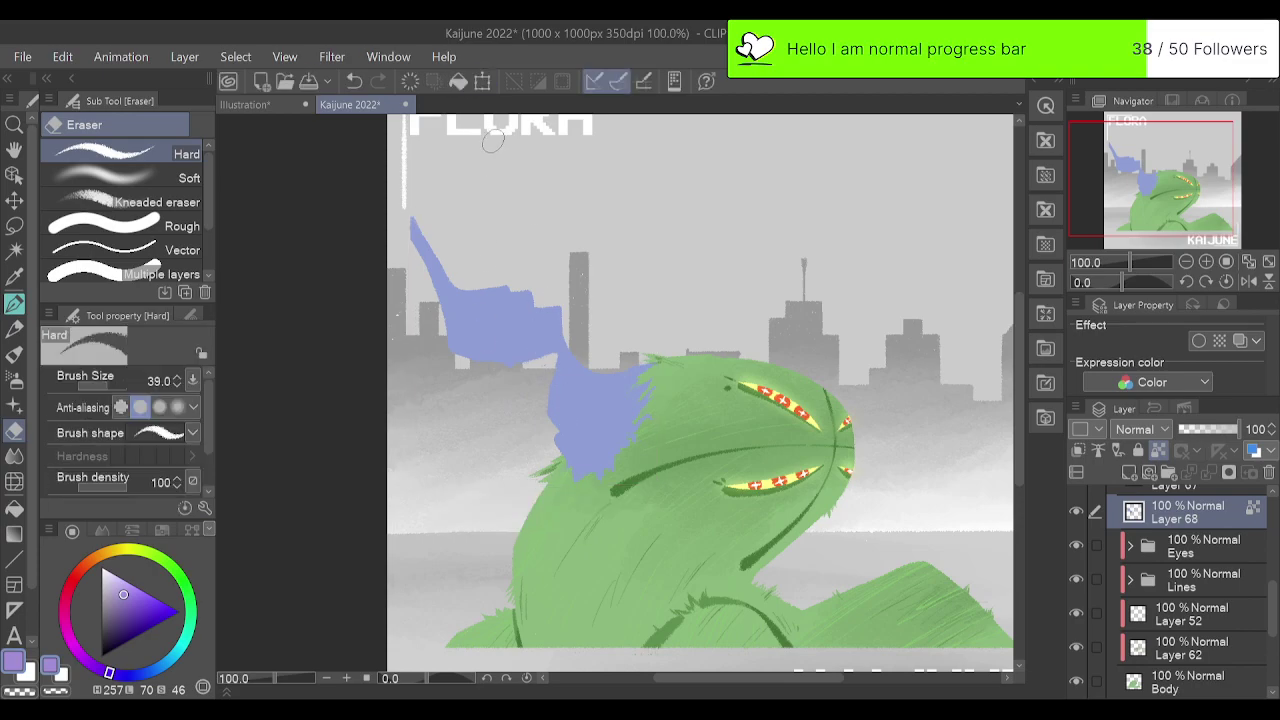
click(458, 81)
drag(124, 590, 113, 597)
click(458, 81)
click(1268, 261)
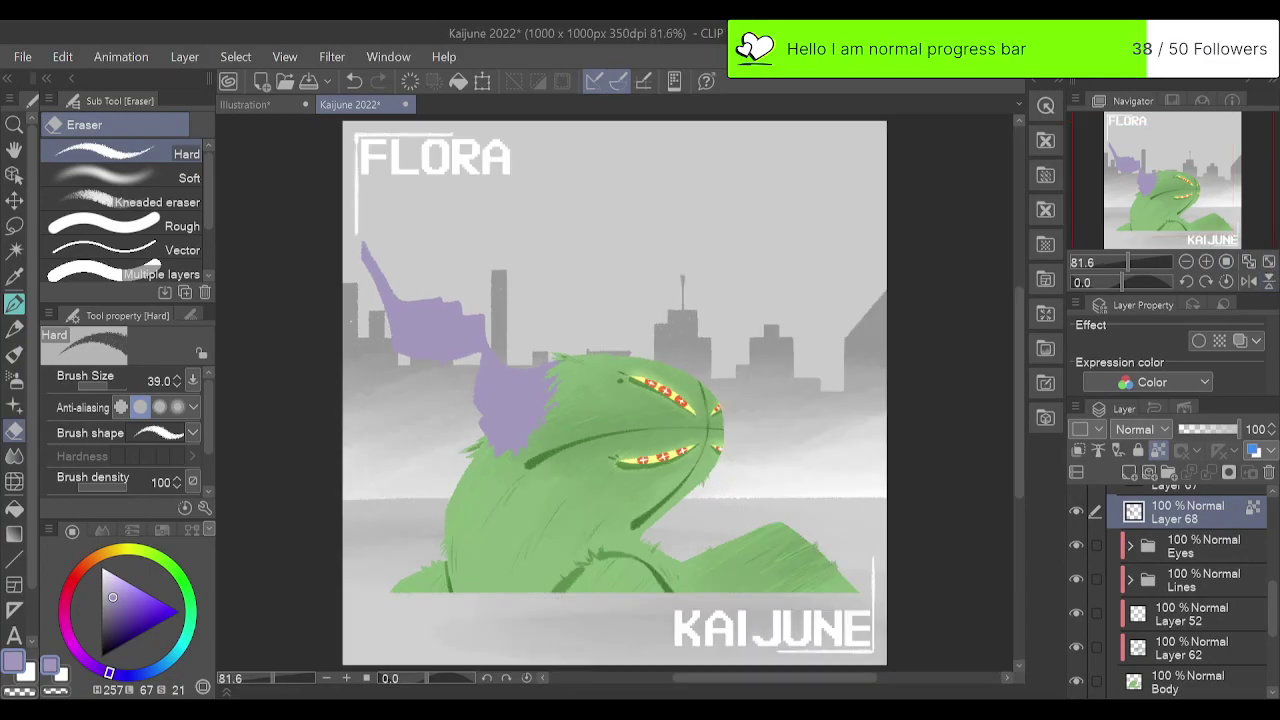
click(158, 18)
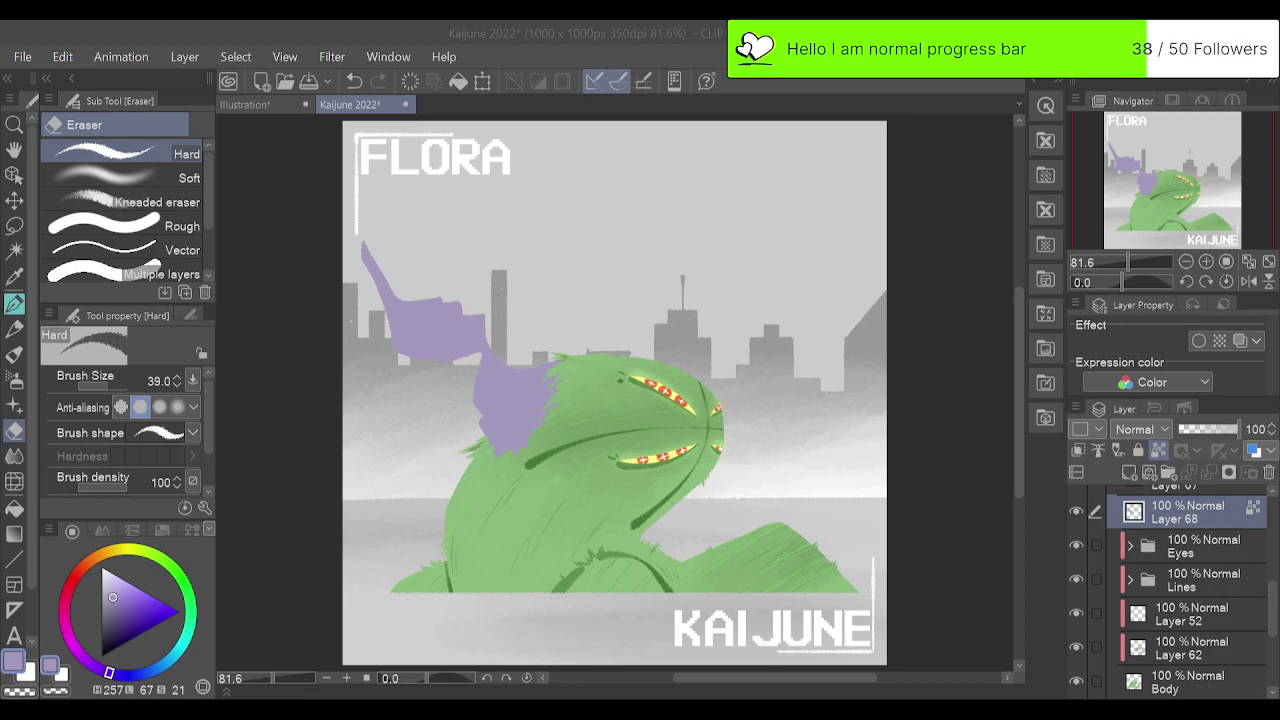
Delete the appendage layer and sample the dark green of the creature's leg lines.
click(1269, 472)
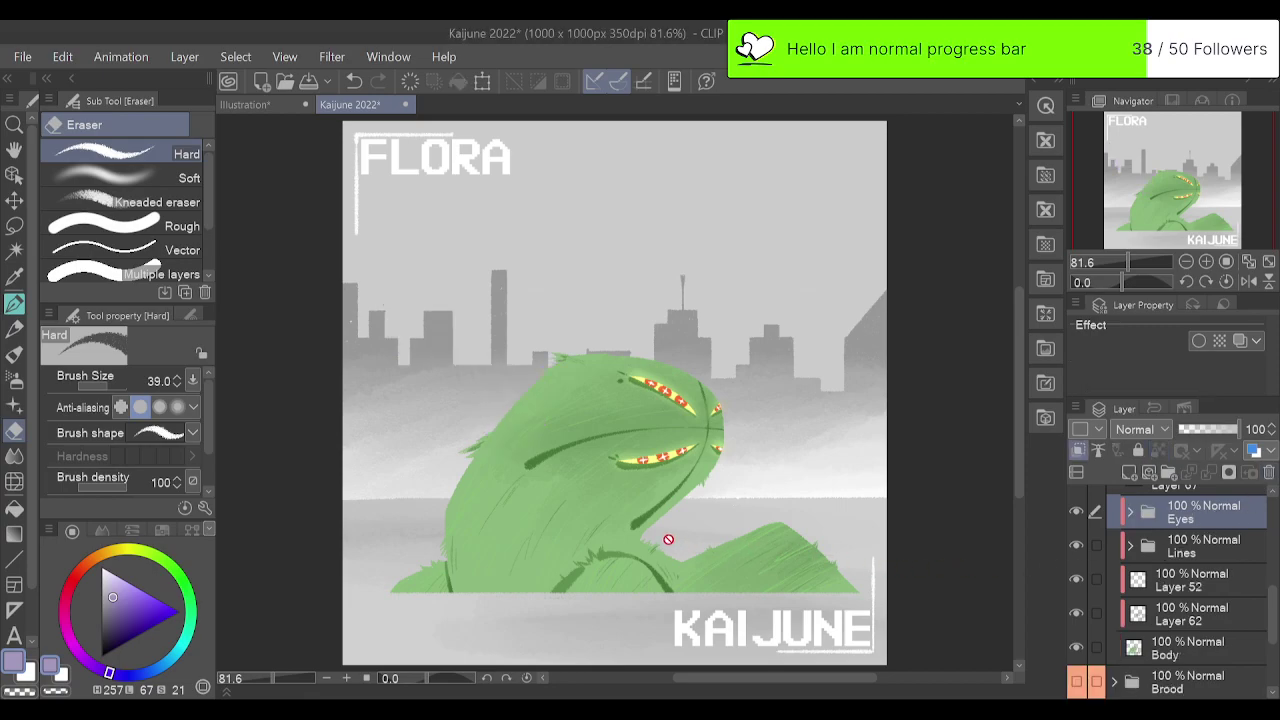
alt+click(584, 568)
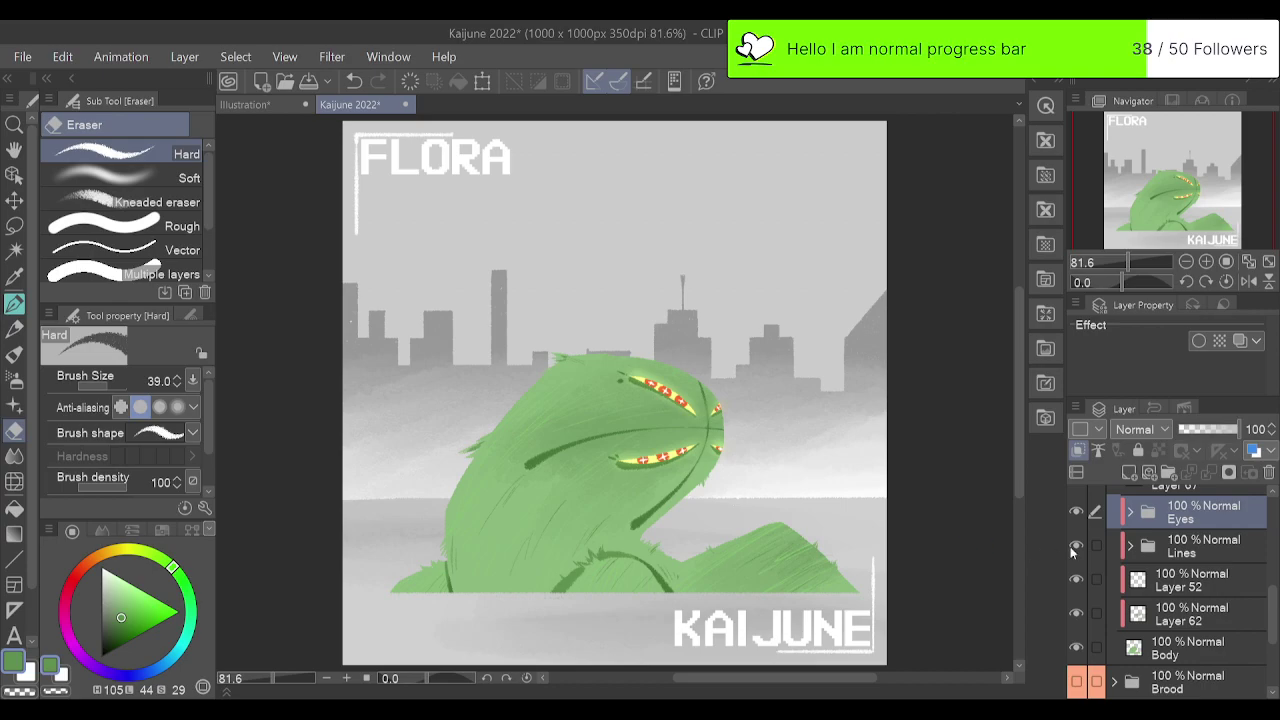
Try drawing a dark green line along the small rear limb's upper edge on the Body layer with Noisy Ink Brush v2.
scroll(1180, 590, down, 2)
click(1190, 568)
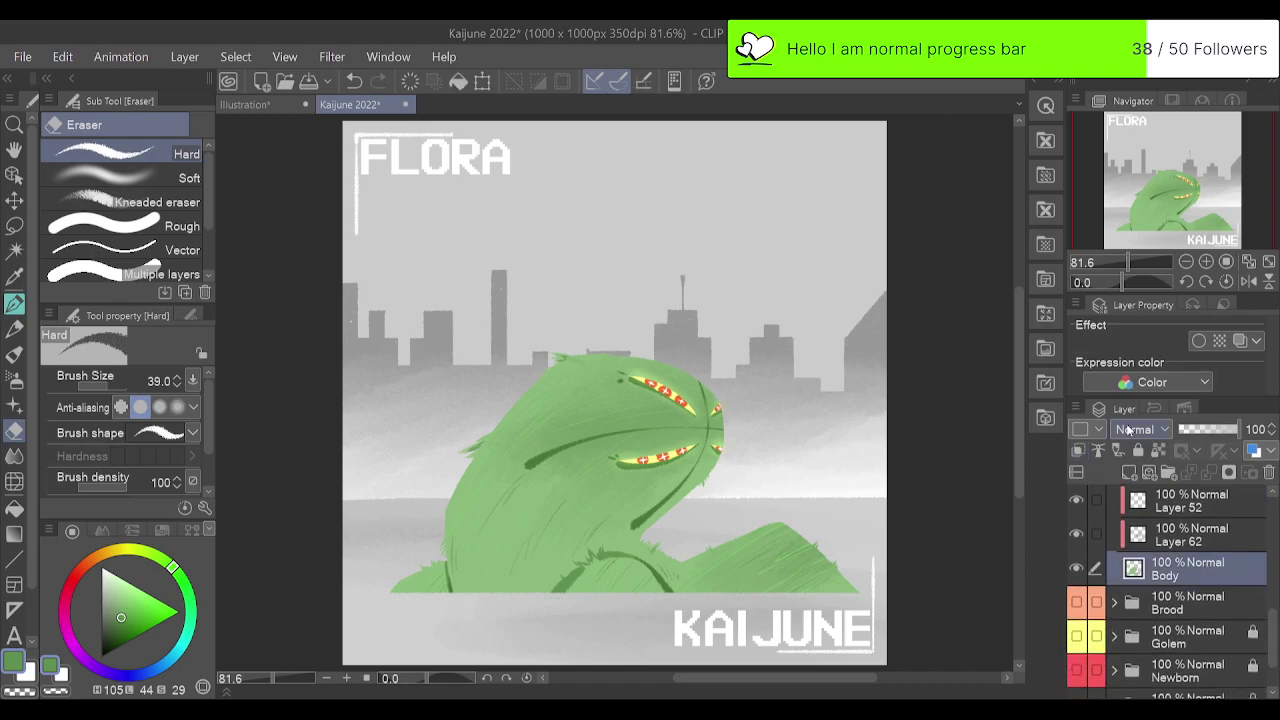
click(1206, 261)
drag(1190, 198, 1167, 210)
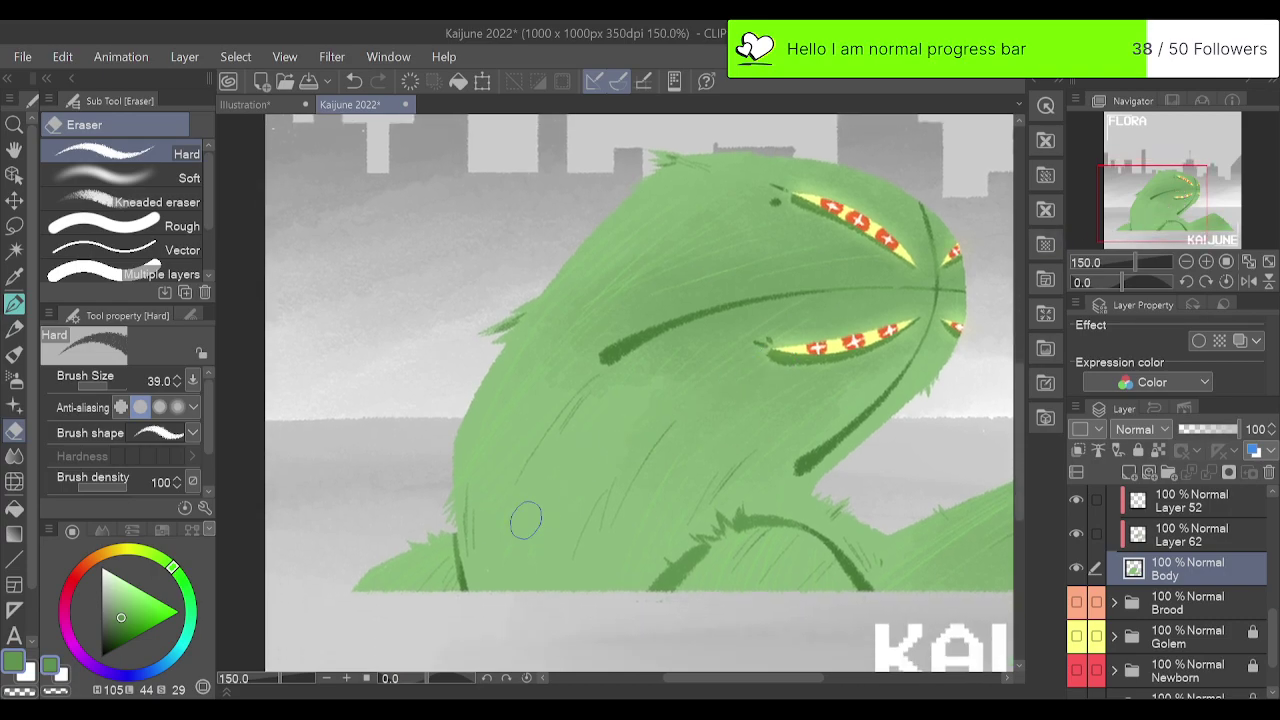
mouse_move(451, 535)
mouse_down()
mouse_move(354, 584)
mouse_move(347, 609)
mouse_up()
key(ctrl+z)
key(p)
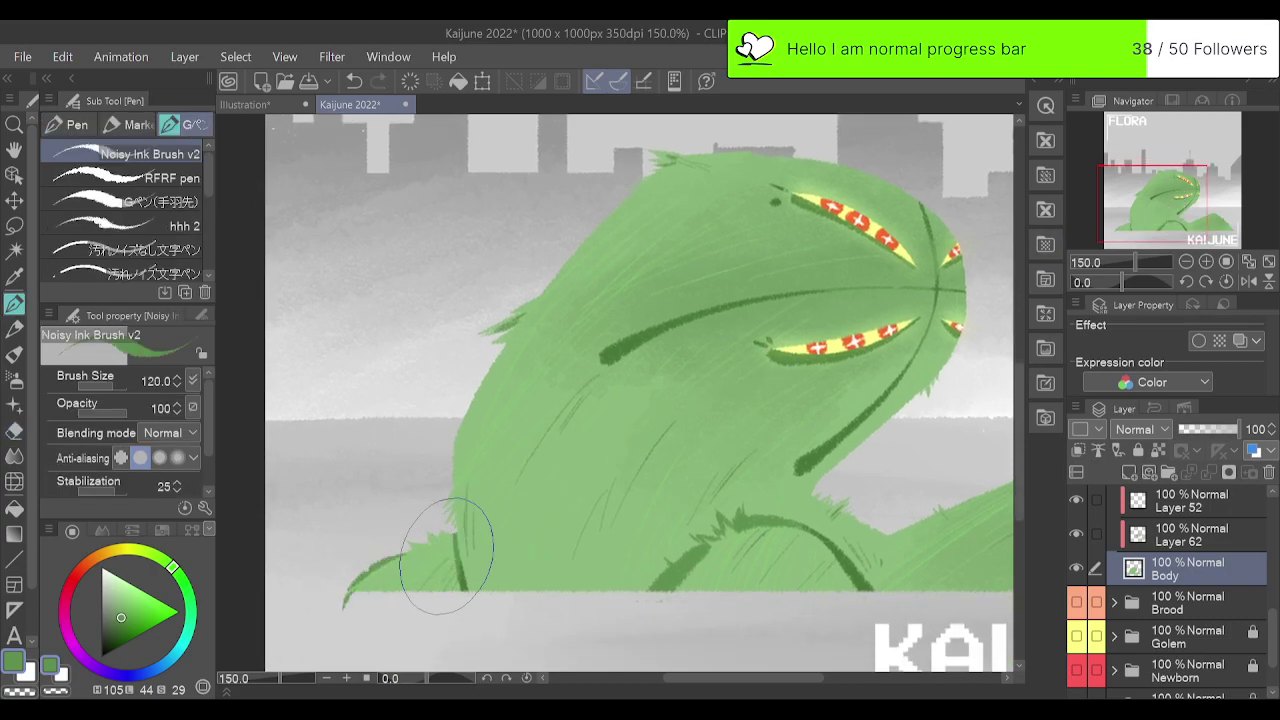
key(ctrl+z)
Expand the Lines folder and make its Layer 61 the active drawing layer.
scroll(1240, 565, up, 2)
click(1228, 552)
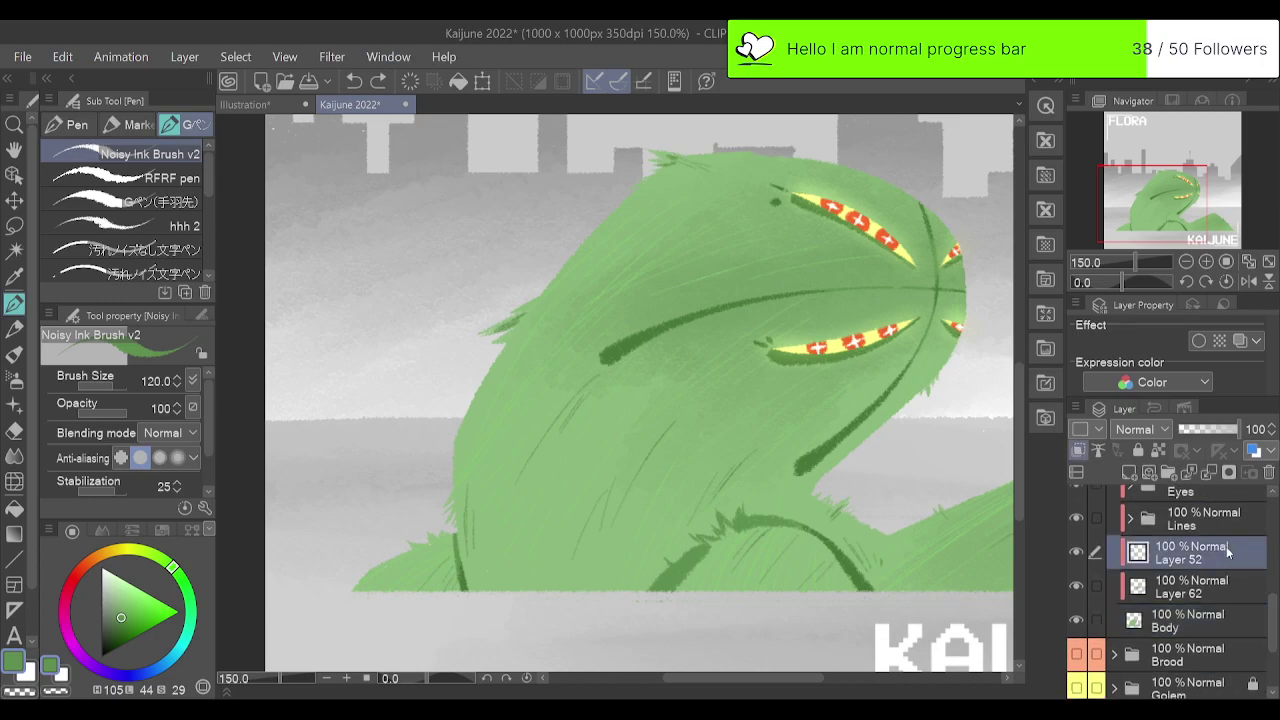
click(1131, 520)
click(1182, 650)
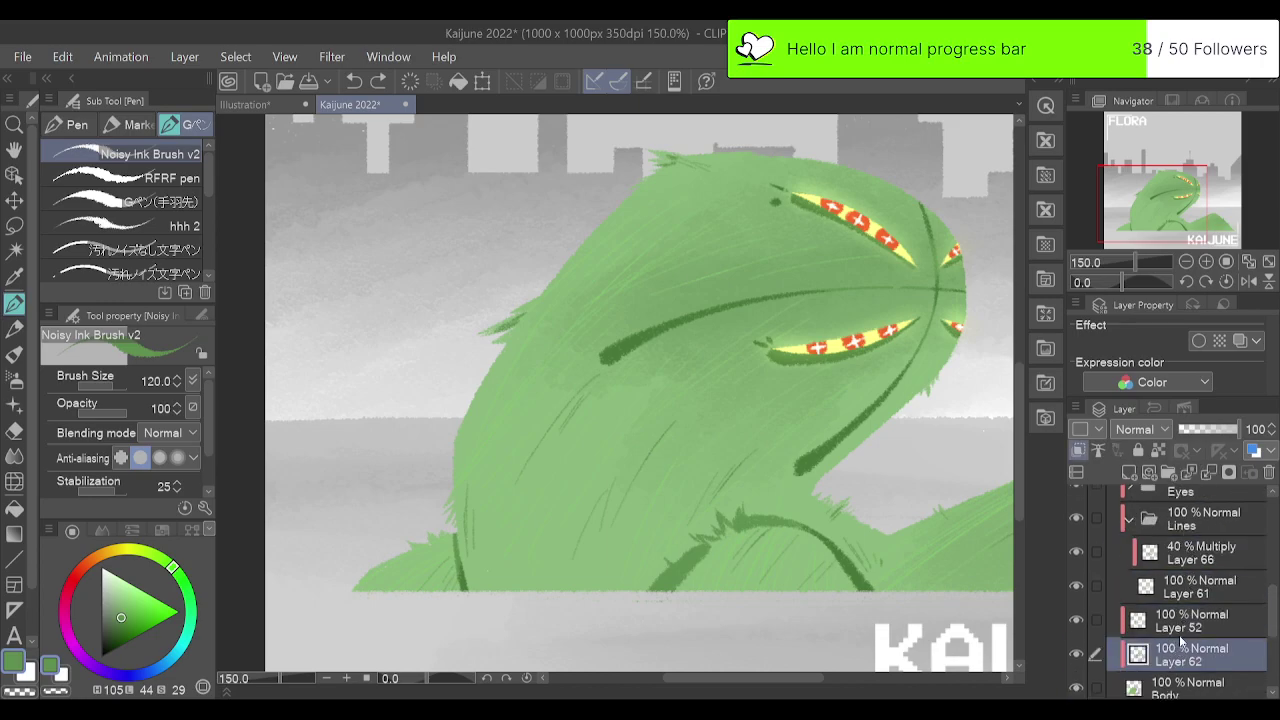
click(1200, 590)
click(1199, 545)
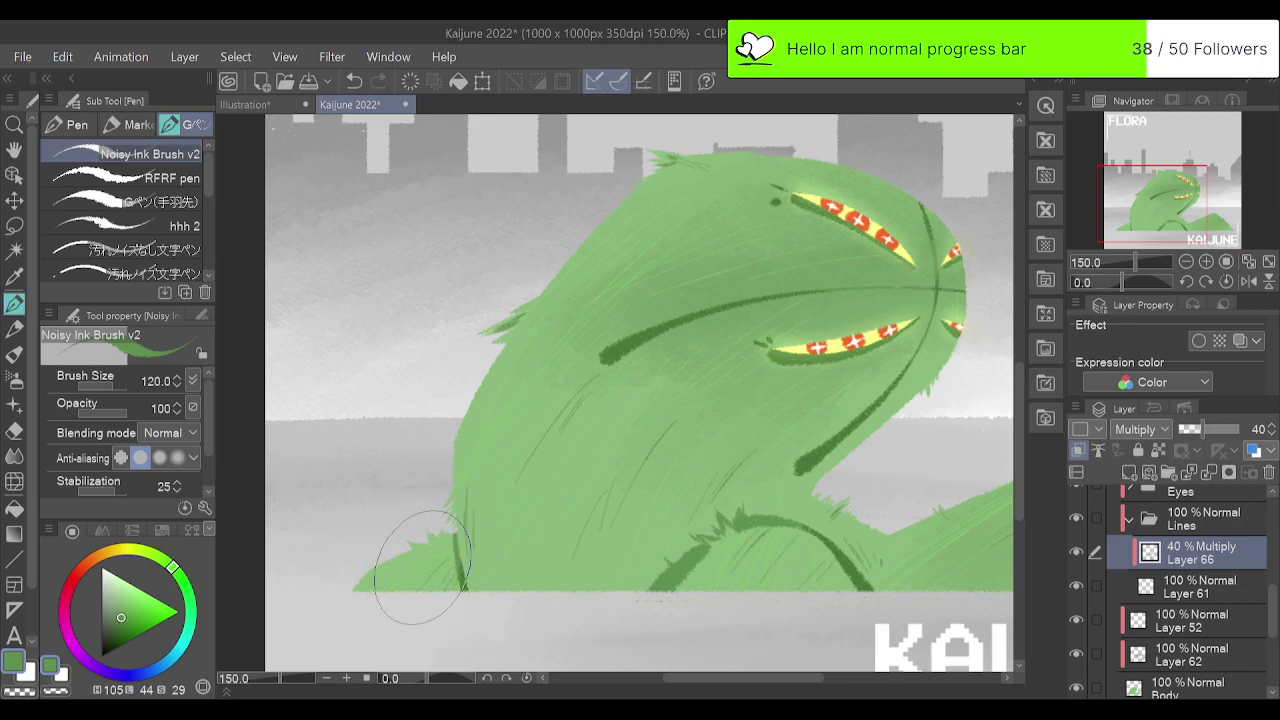
click(1182, 594)
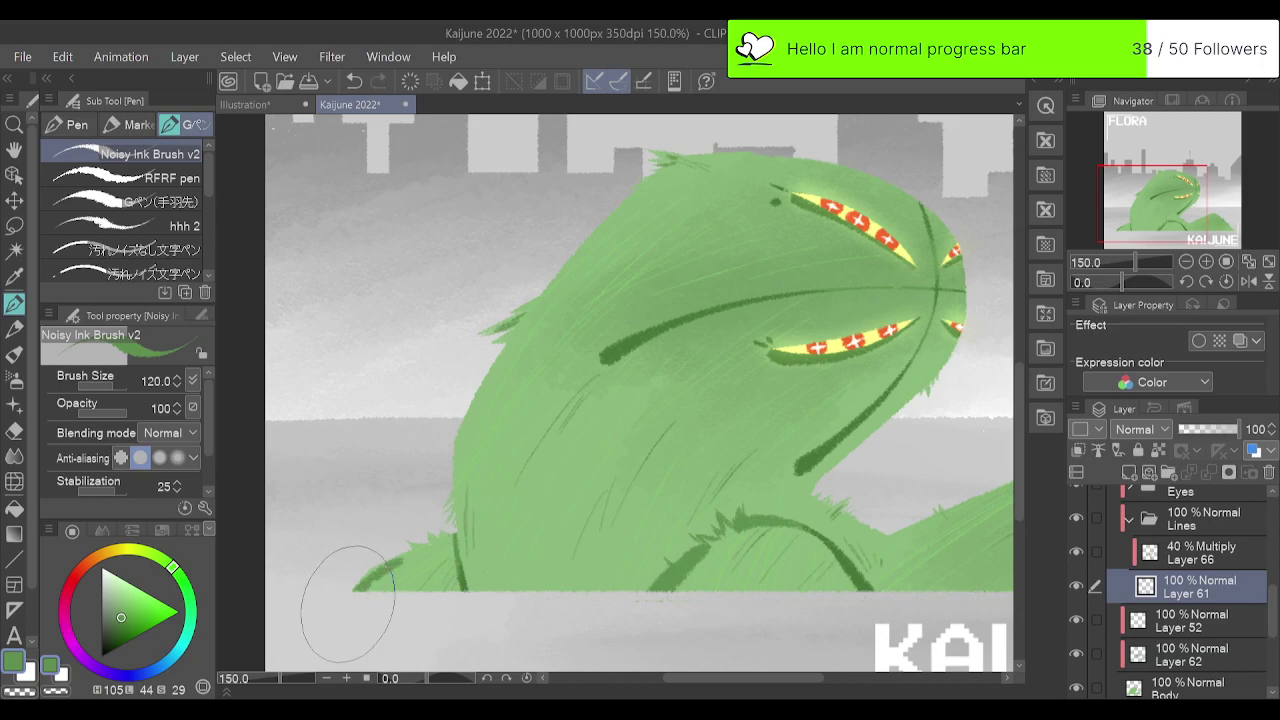
Try dark green outlines along the small rear limb and up the creature's back on Layer 61.
mouse_move(404, 552)
mouse_down()
mouse_move(314, 621)
mouse_move(405, 556)
mouse_move(370, 572)
mouse_move(324, 618)
mouse_up()
key(ctrl+z)
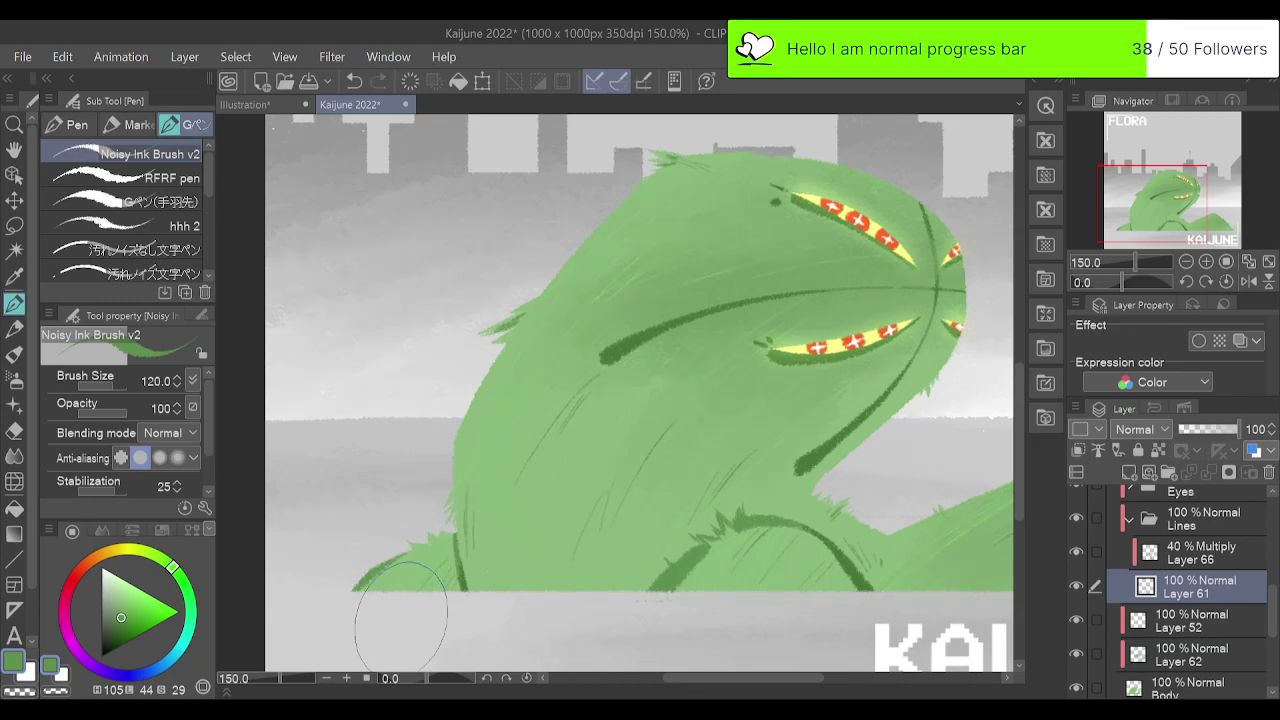
click(1186, 262)
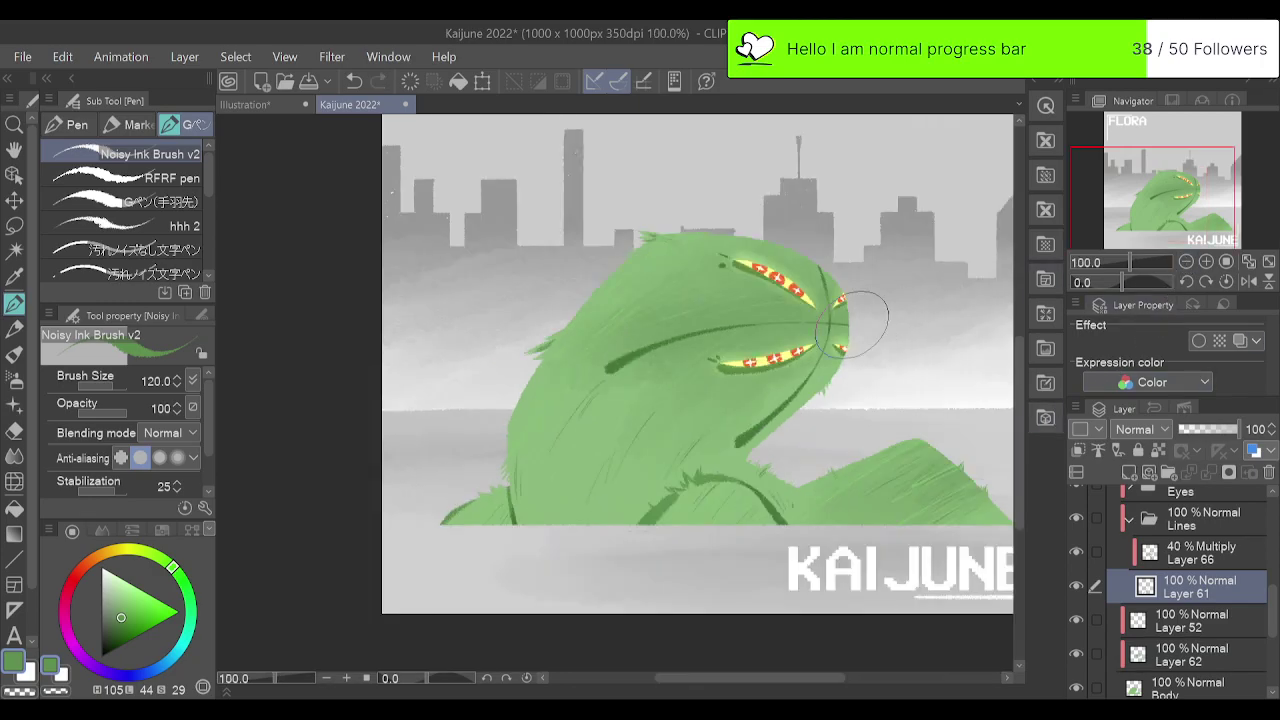
key(ctrl+z)
drag(516, 522, 508, 411)
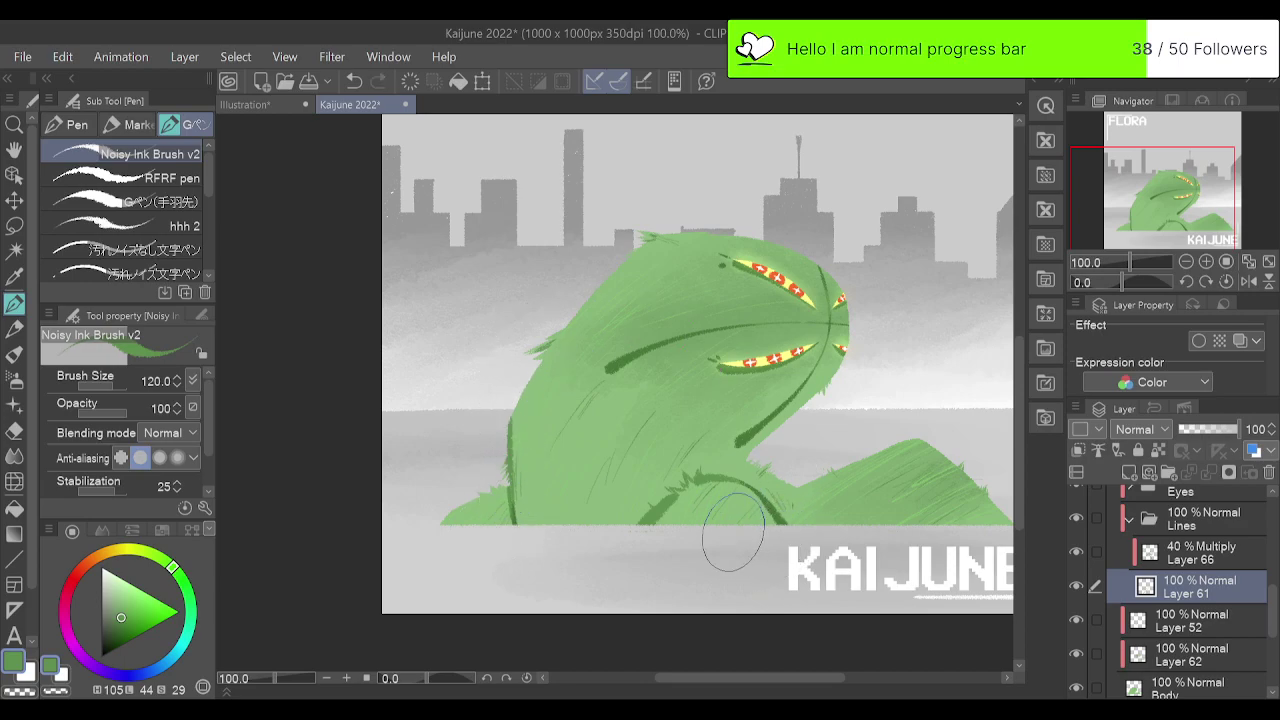
key(ctrl+z)
Draw a dark green outline along the upper edge of the creature's front limb.
drag(804, 486, 918, 439)
key(ctrl+z)
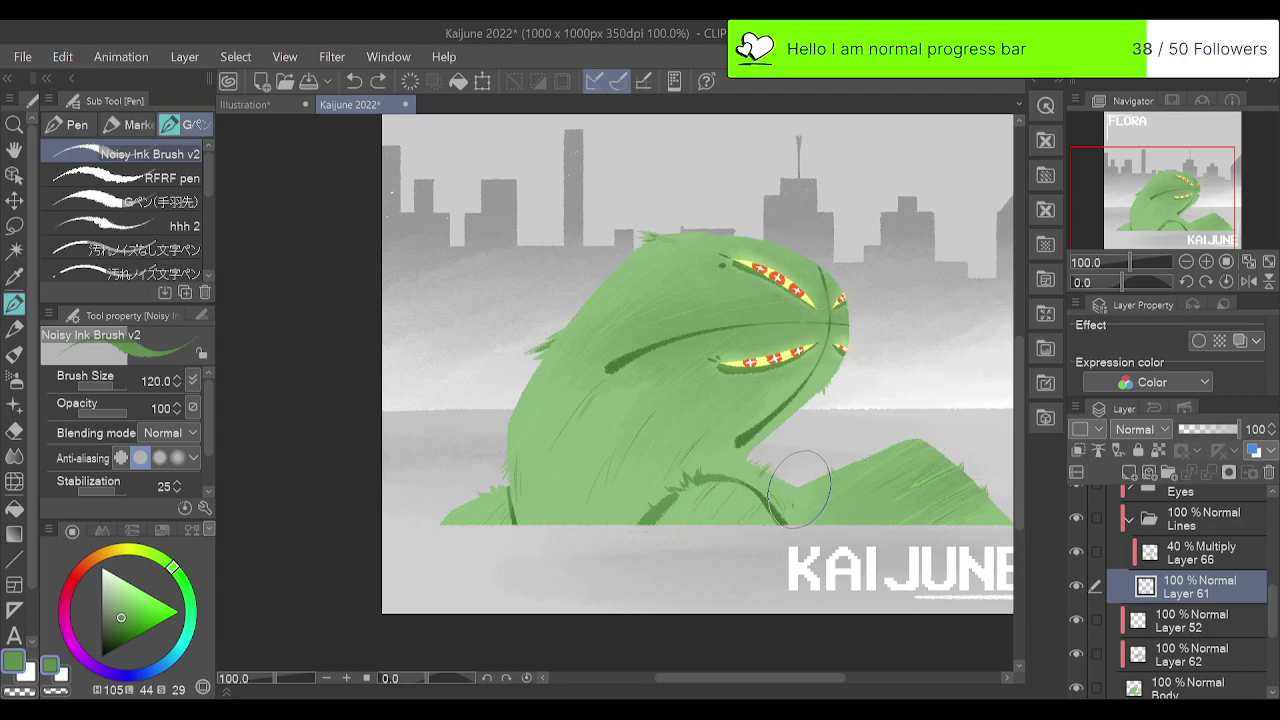
mouse_move(802, 487)
mouse_down()
mouse_move(880, 456)
mouse_move(829, 457)
mouse_move(909, 429)
mouse_move(823, 463)
mouse_move(809, 484)
mouse_up()
key(ctrl+z)
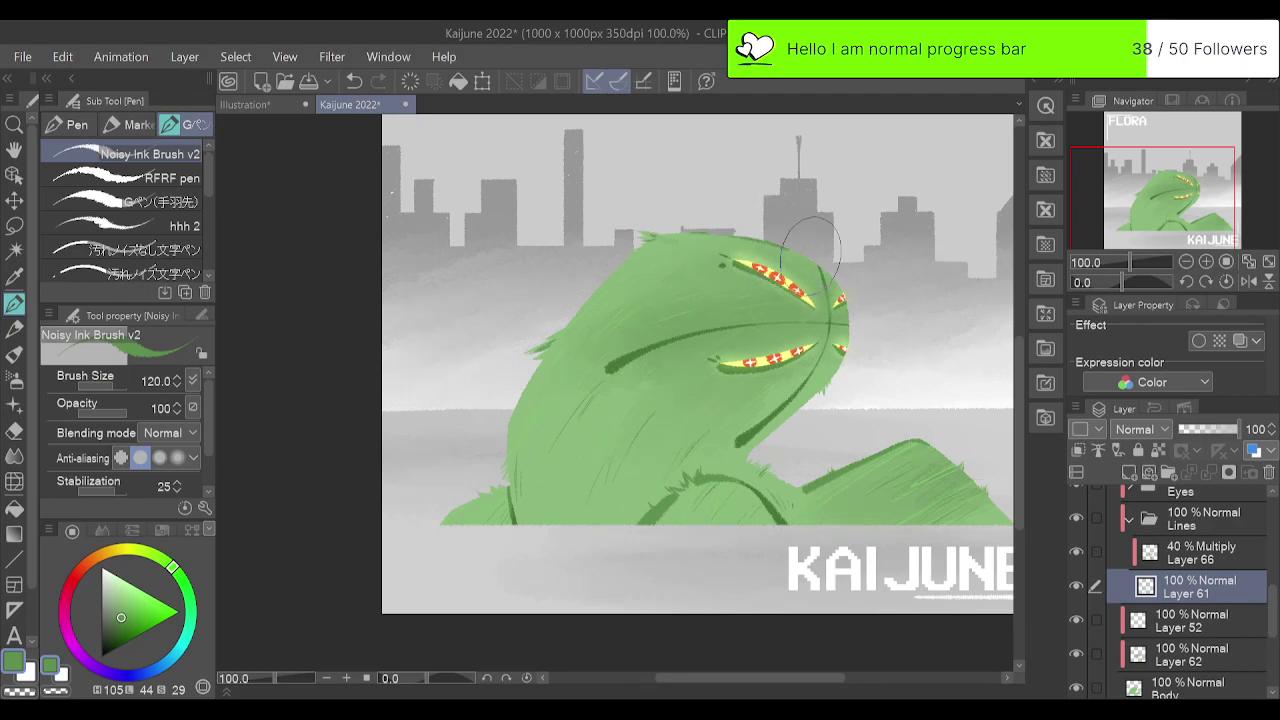
Try a dark green outline over the top and front of the creature's head.
key(ctrl+z)
mouse_move(708, 230)
mouse_down()
mouse_move(847, 300)
mouse_move(855, 382)
mouse_up()
key(ctrl+z)
mouse_move(740, 231)
mouse_down()
mouse_move(795, 246)
mouse_move(868, 336)
mouse_up()
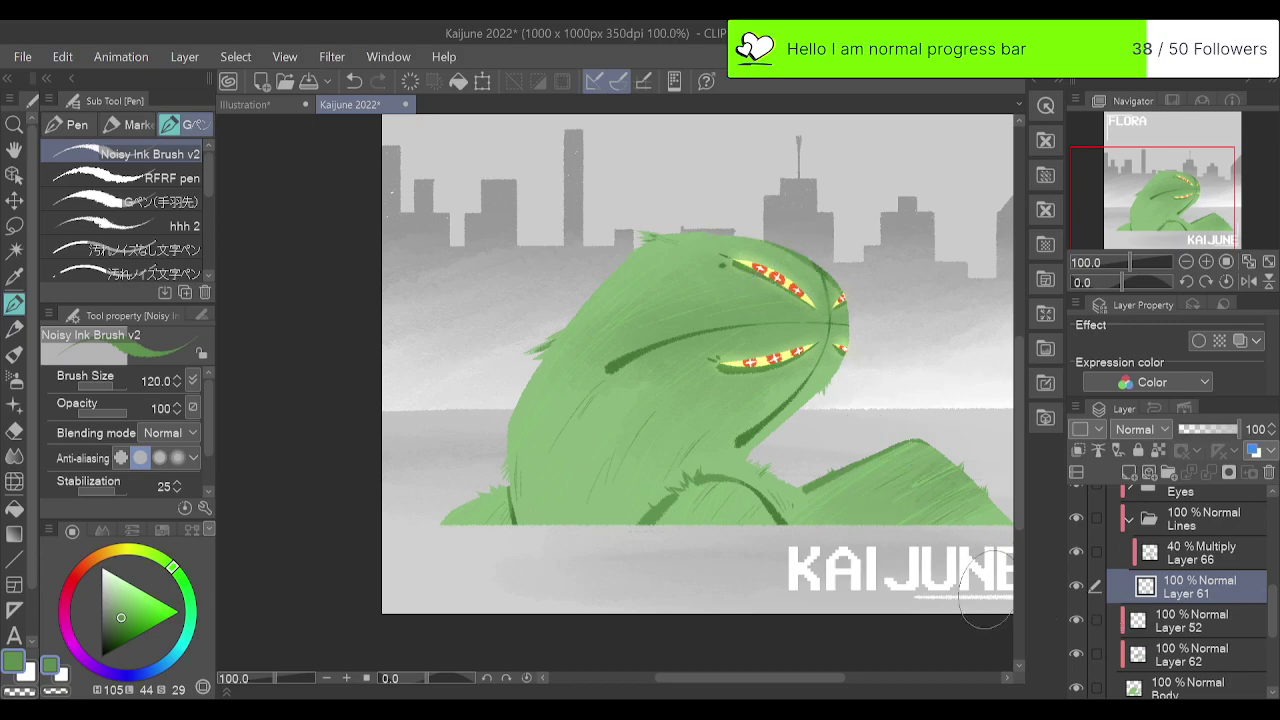
click(1206, 261)
key(ctrl+z)
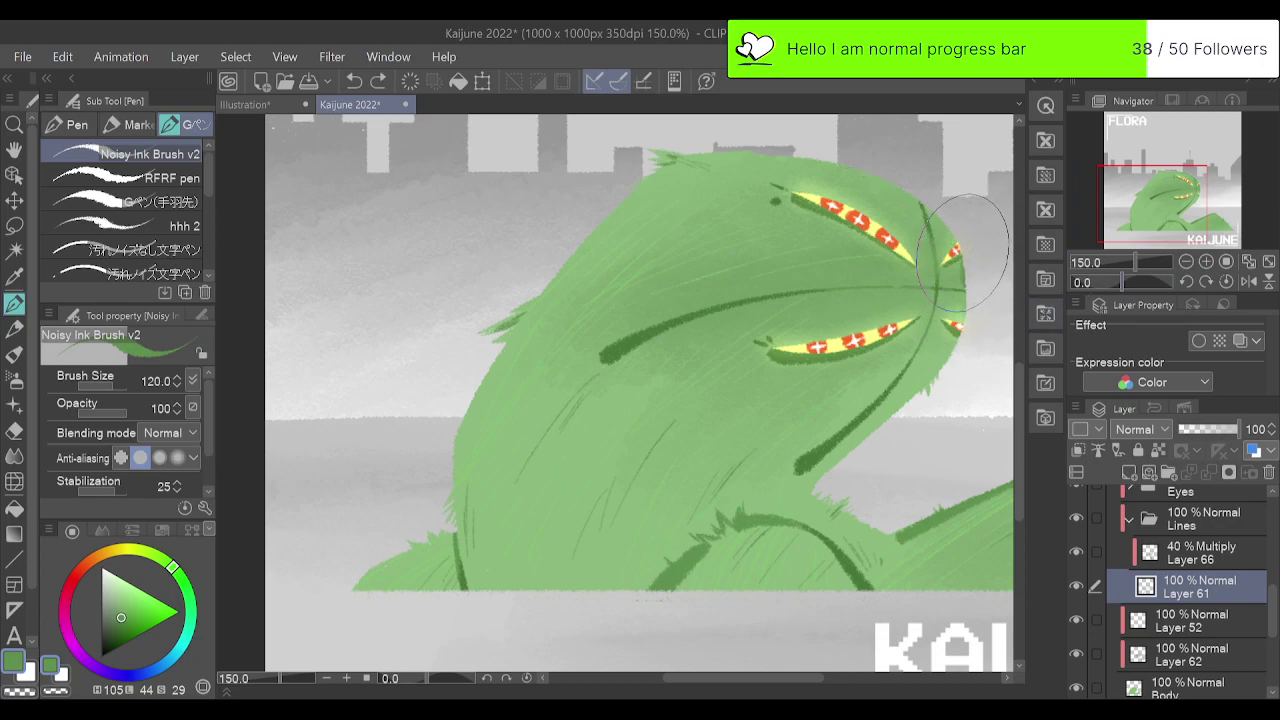
key(ctrl+z)
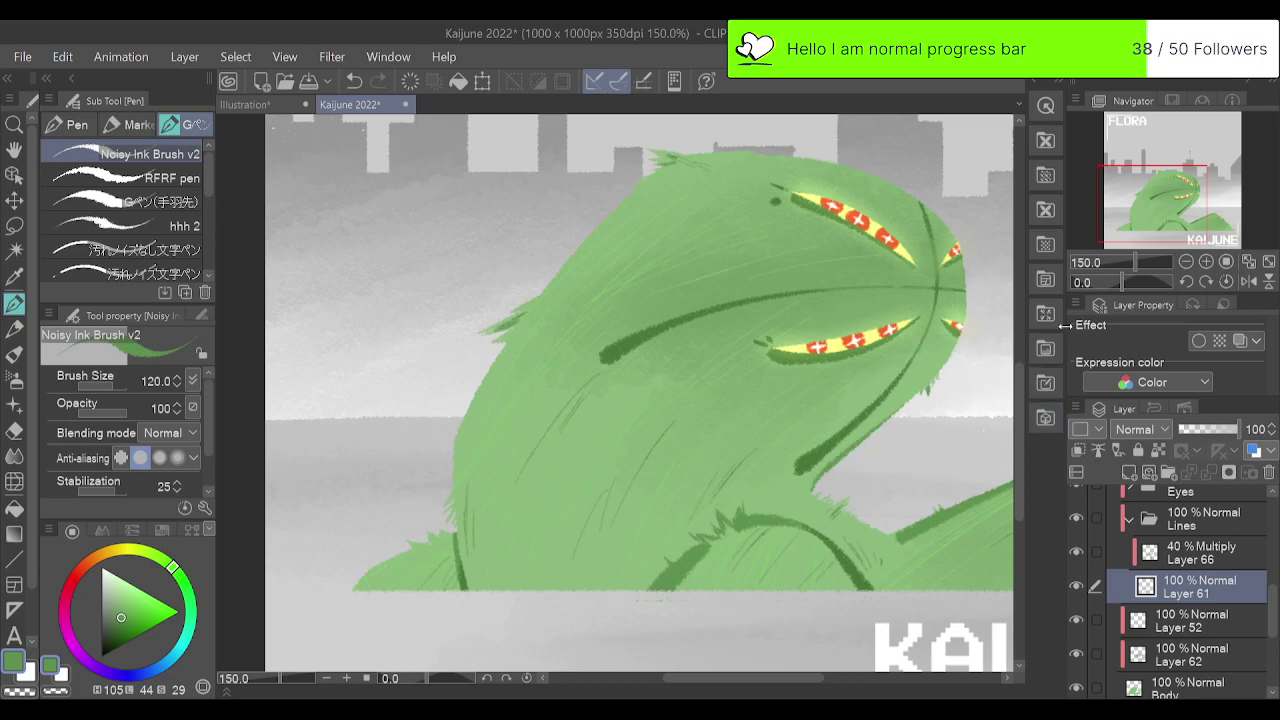
Outline the creature's back in dark green and add short hatched fur strokes on its torso.
click(1193, 259)
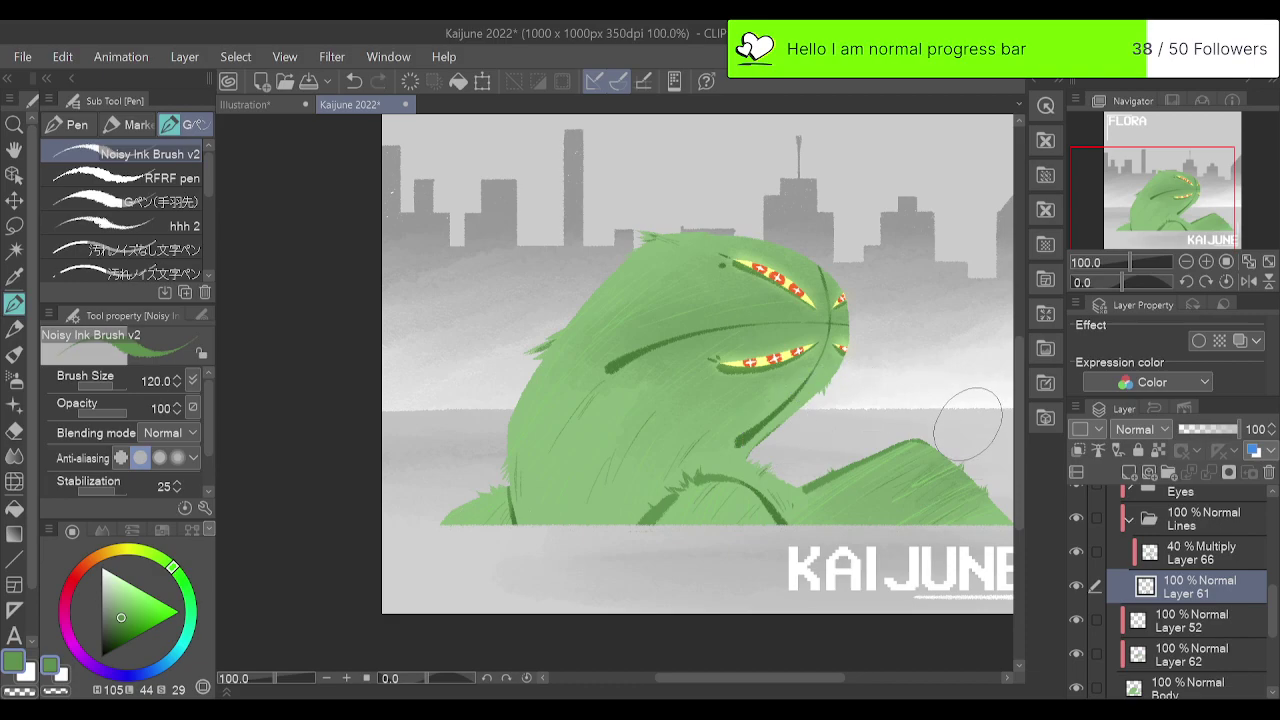
click(1268, 261)
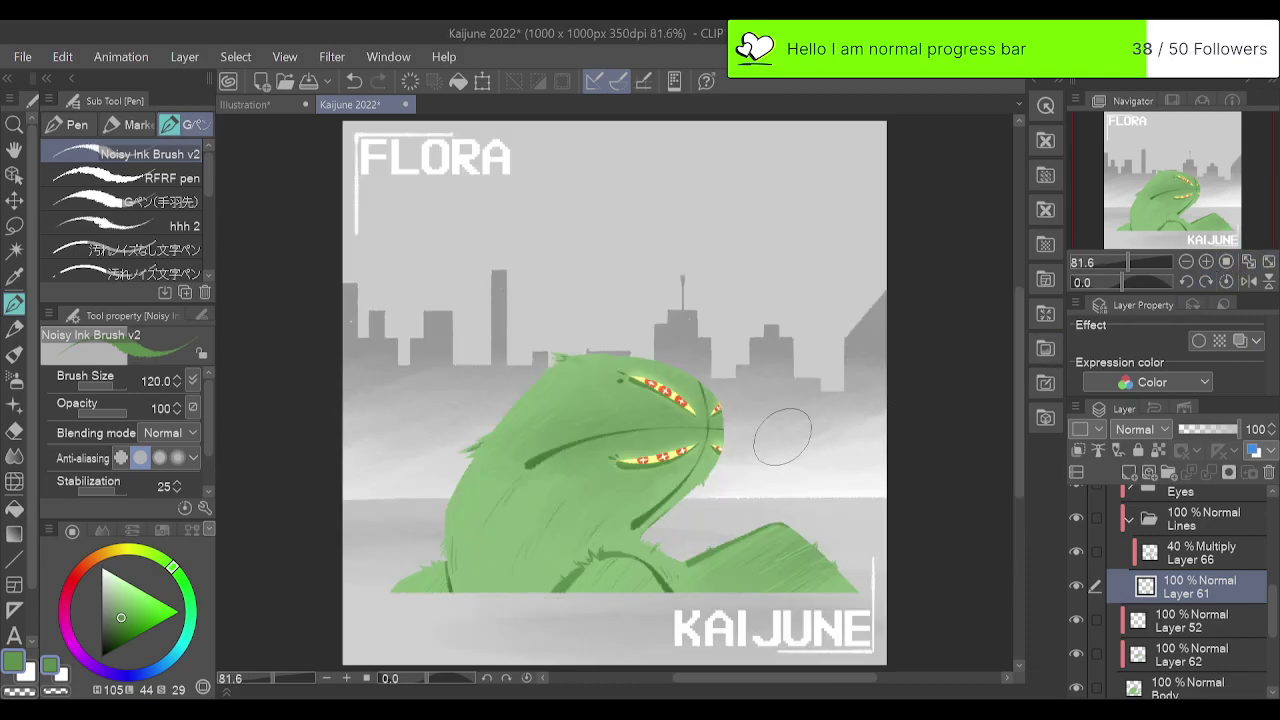
drag(477, 458, 440, 516)
key(ctrl+z)
mouse_move(513, 494)
mouse_down()
mouse_move(507, 507)
mouse_move(518, 498)
mouse_up()
drag(552, 510, 535, 538)
key(ctrl+z)
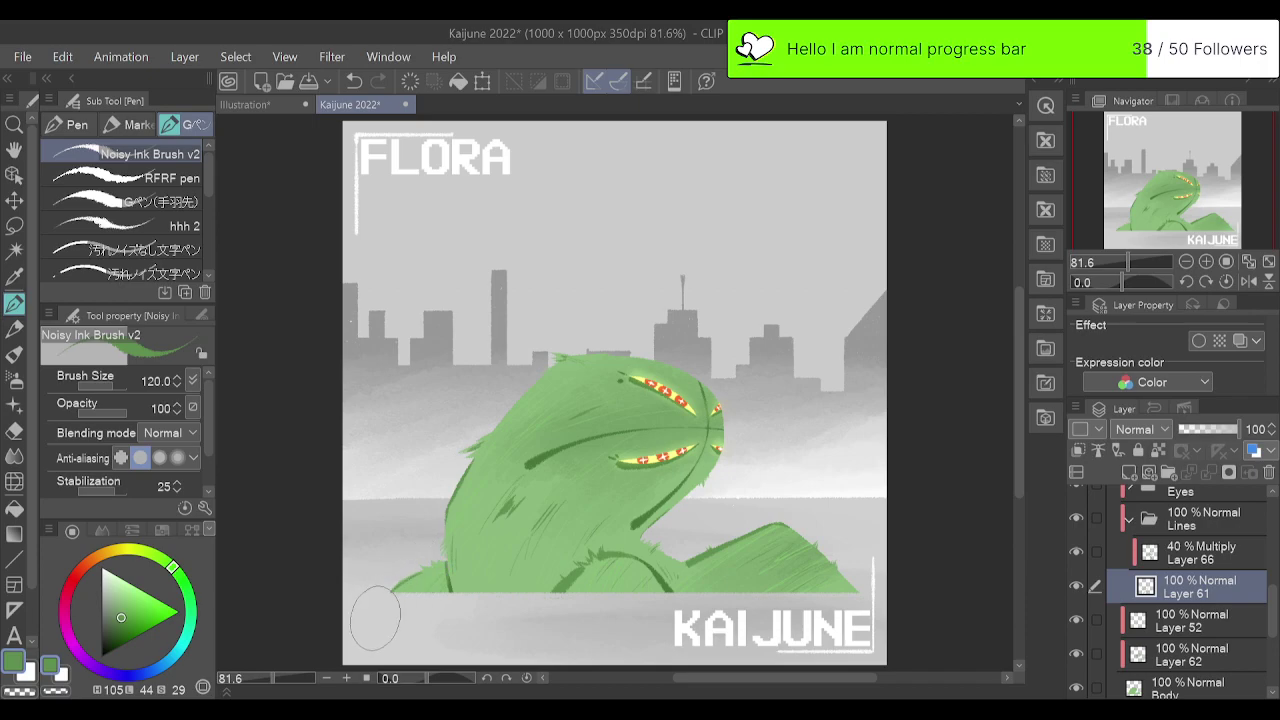
Draw a dark green outline along the small rear limb's upper edge, redoing the stroke as needed.
key(ctrl+z)
mouse_move(421, 574)
mouse_down()
mouse_move(372, 616)
mouse_move(421, 573)
mouse_move(391, 587)
mouse_move(382, 626)
mouse_up()
key(ctrl+z)
key(ctrl+z)
drag(420, 571, 374, 629)
key(ctrl+z)
drag(421, 573, 368, 623)
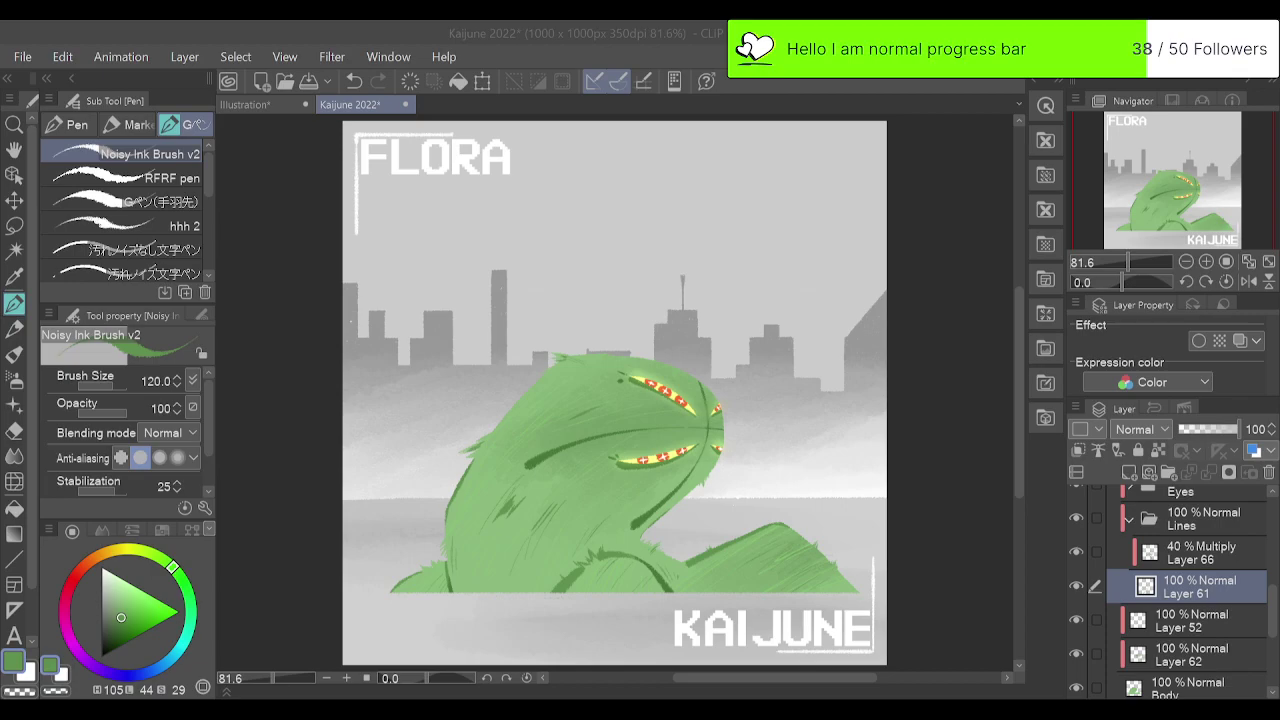
click(1206, 262)
click(1206, 262)
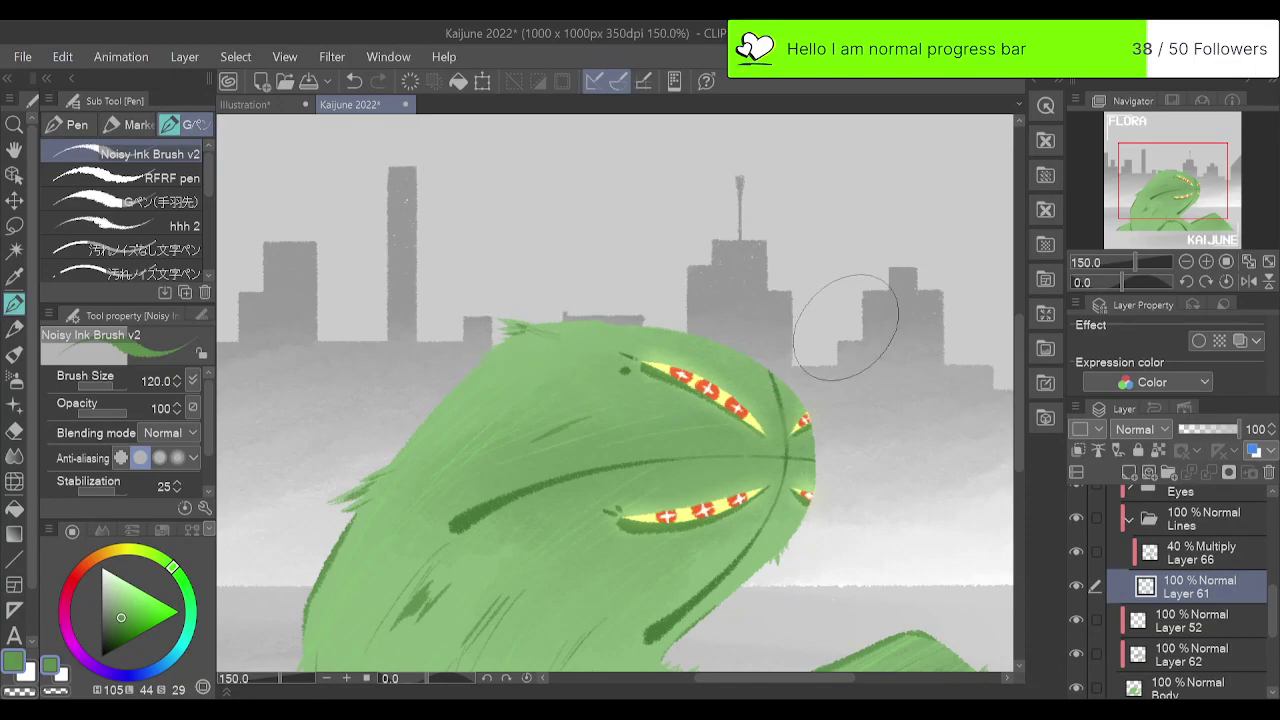
drag(1177, 204, 1184, 236)
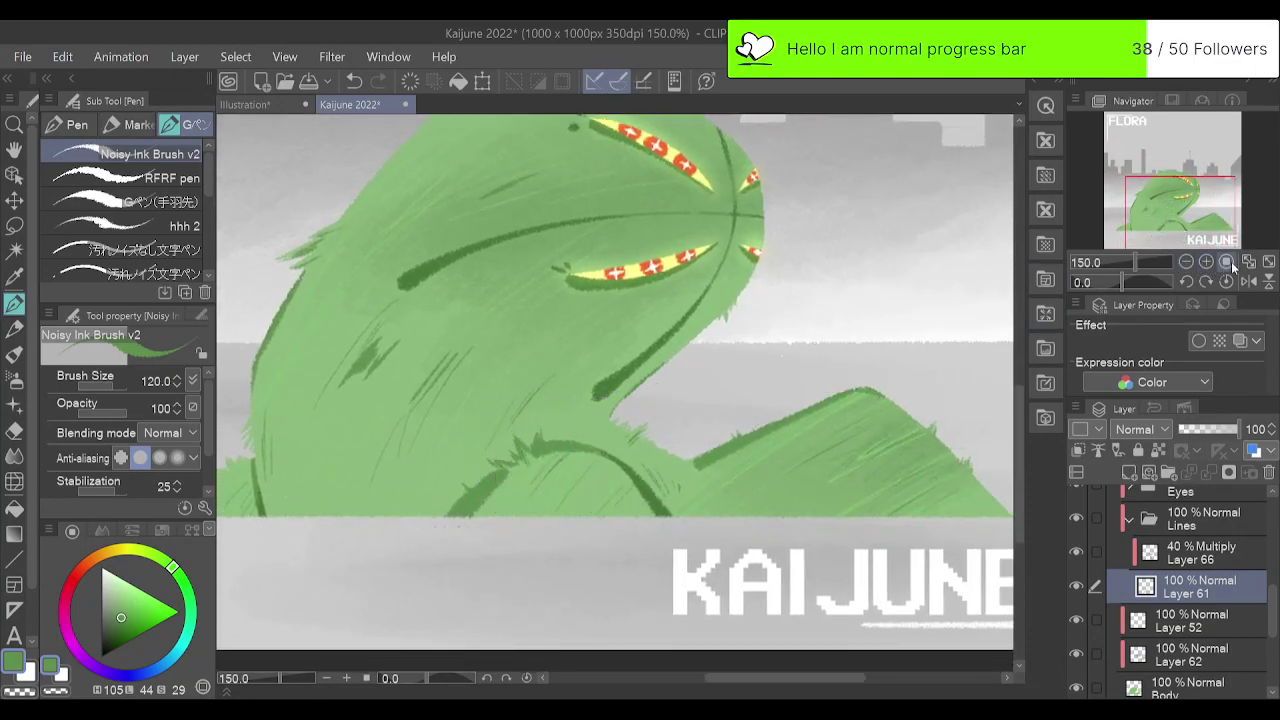
click(1226, 262)
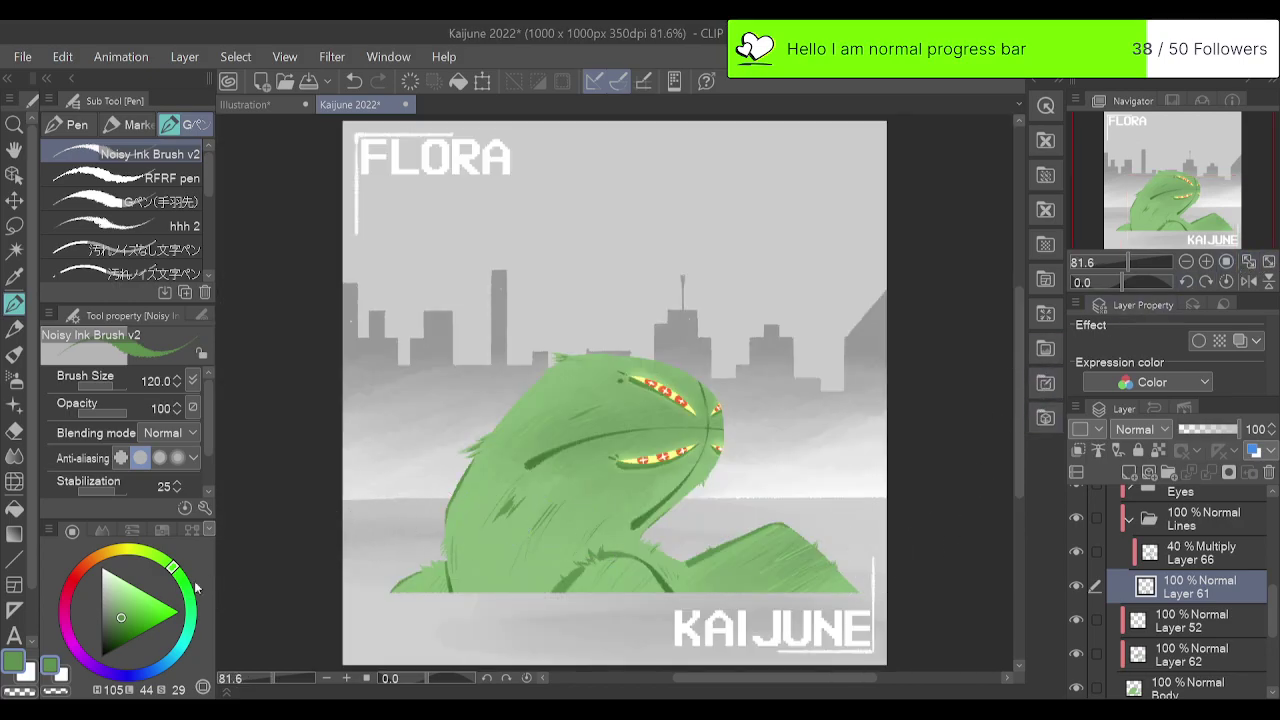
Choose a dark brown with hue 36, luminosity 33 and saturation 13, and add a new layer directly above Layer 67.
click(112, 563)
drag(126, 606, 112, 612)
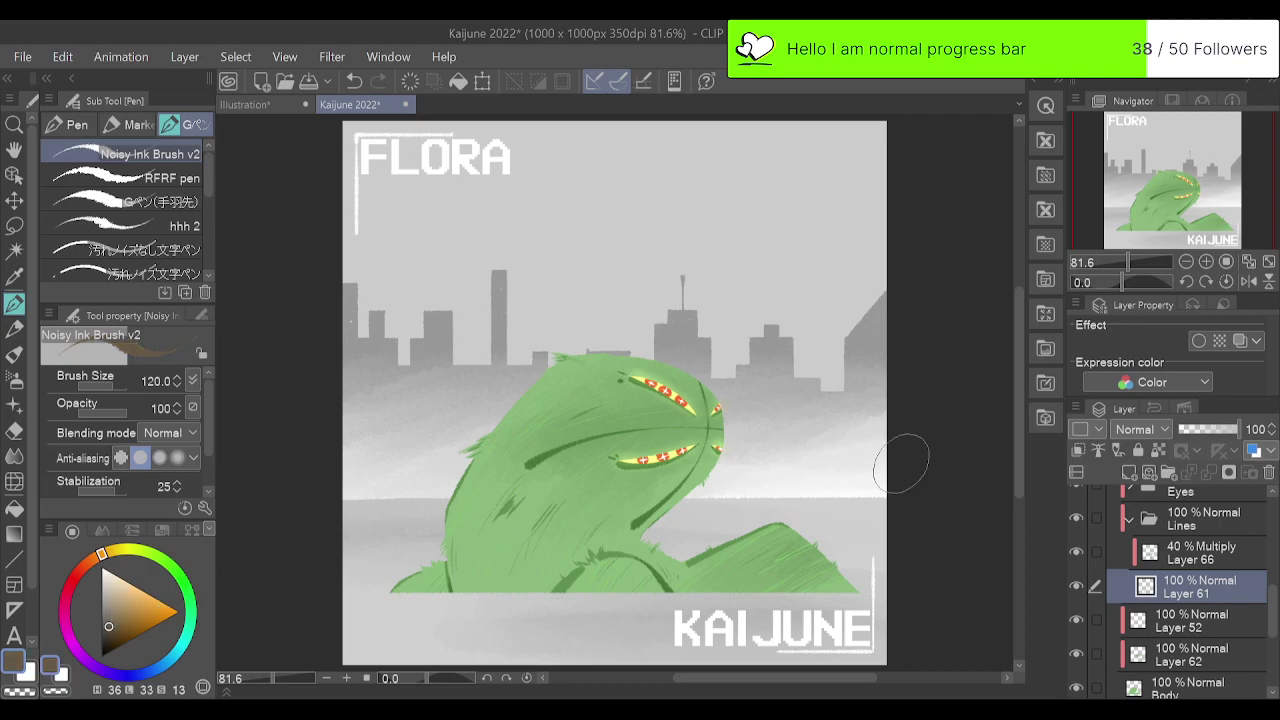
click(1140, 520)
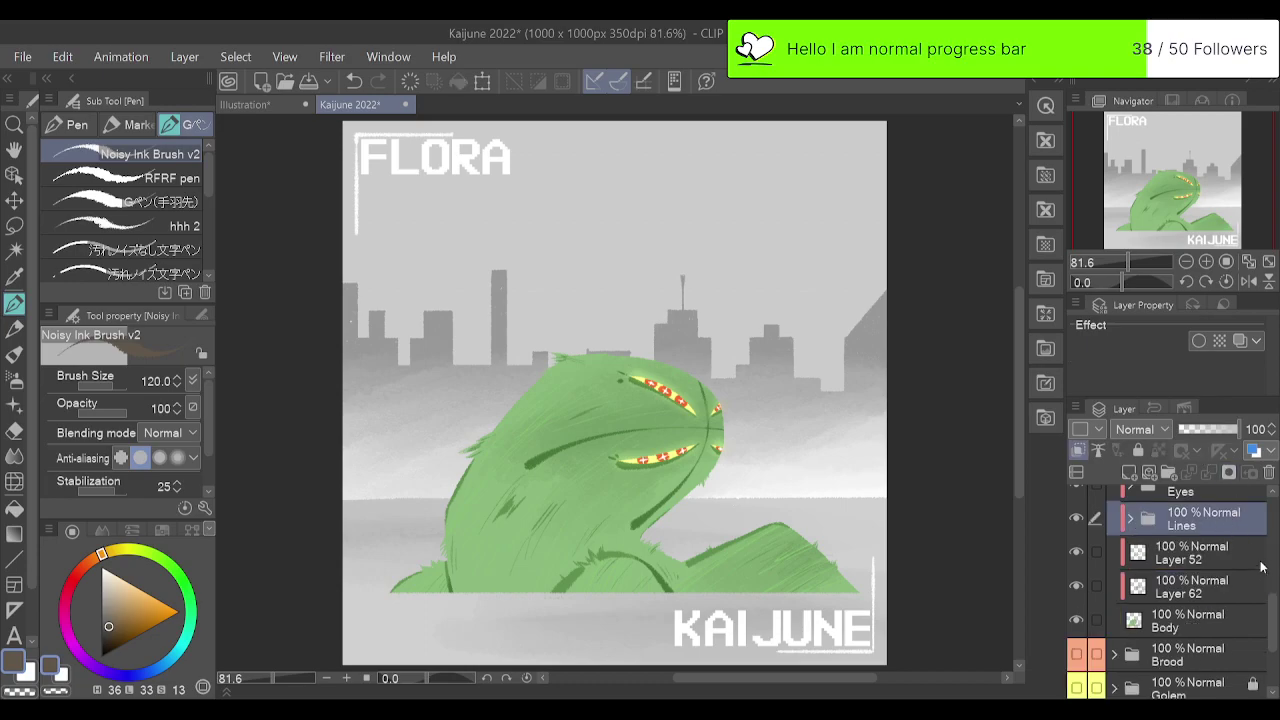
scroll(1227, 582, up, 5)
click(1158, 642)
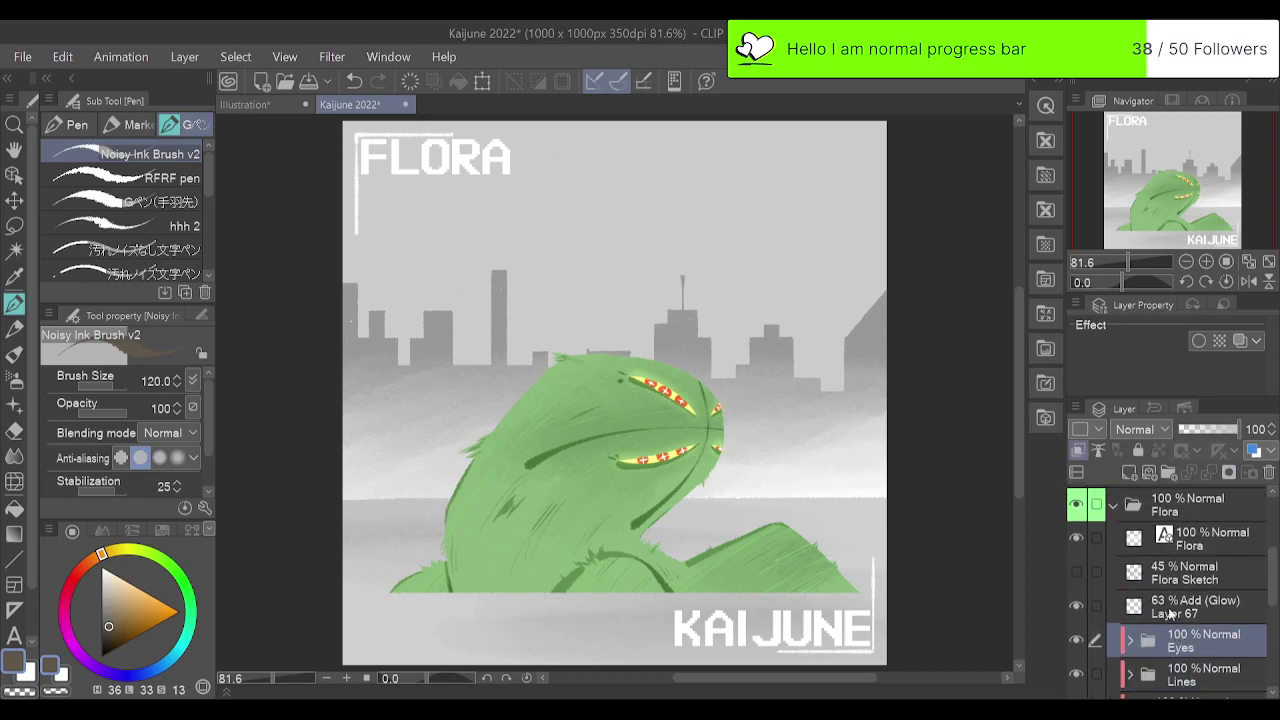
click(1130, 472)
drag(1175, 645, 1192, 600)
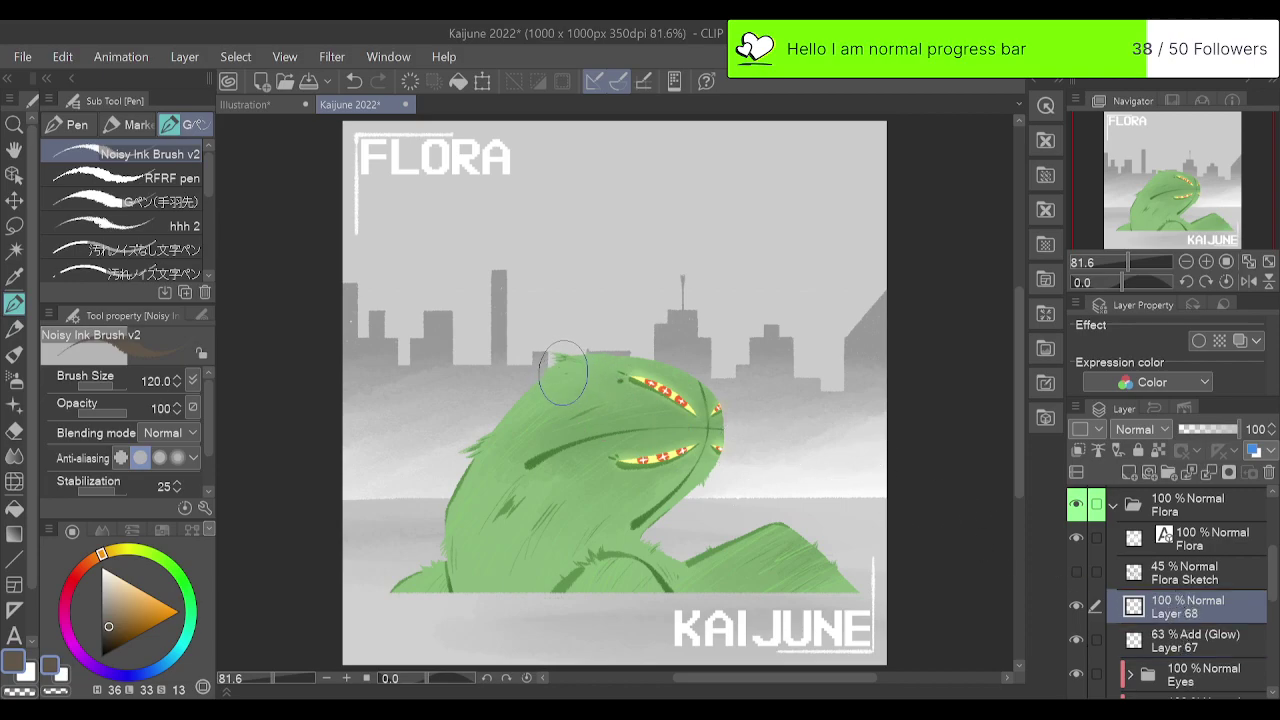
Undo a trial brown line rising from the top of the creature's back and show the Flora Sketch layer.
mouse_move(563, 373)
mouse_down()
mouse_move(522, 361)
mouse_move(518, 297)
mouse_move(407, 268)
mouse_up()
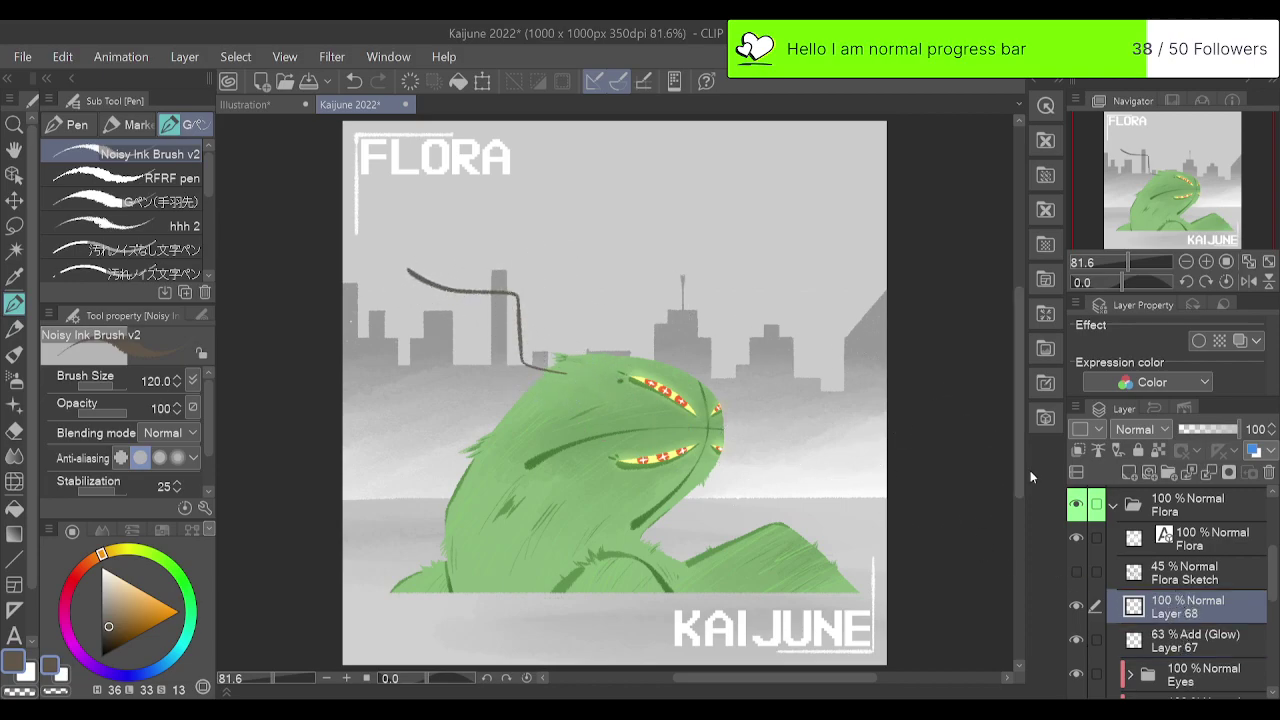
key(ctrl+z)
click(1077, 571)
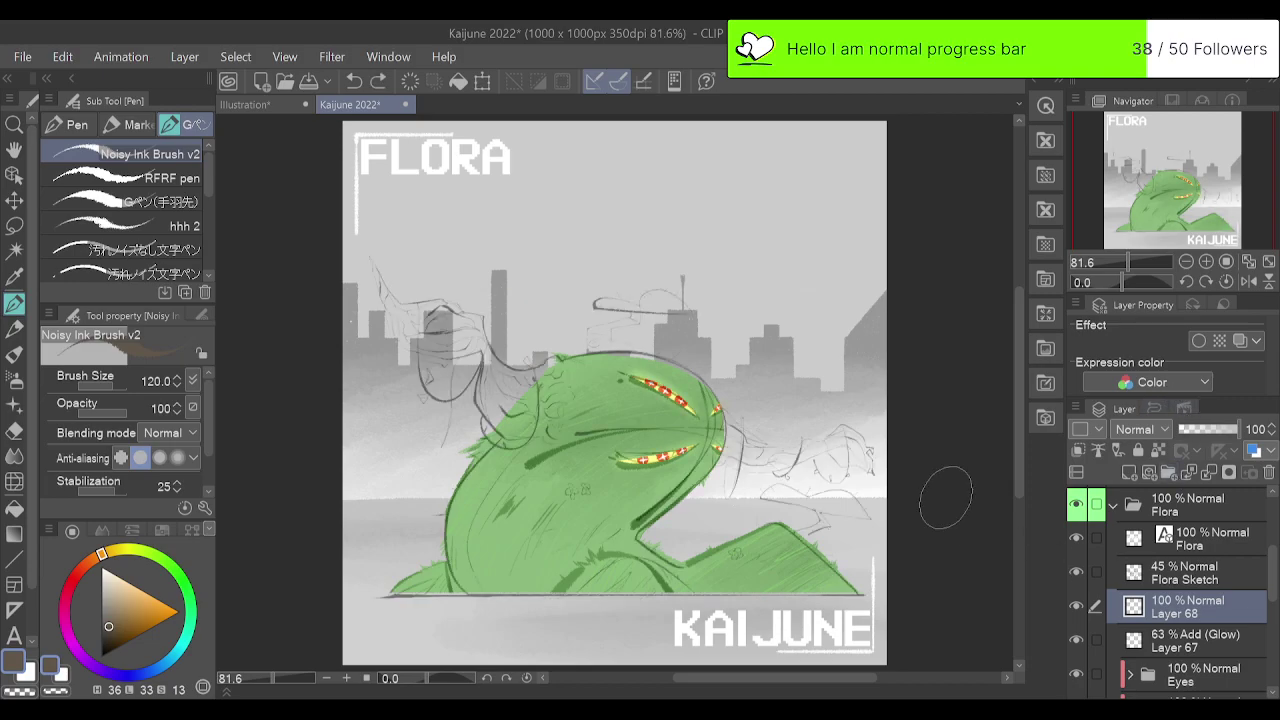
drag(1127, 264, 1133, 268)
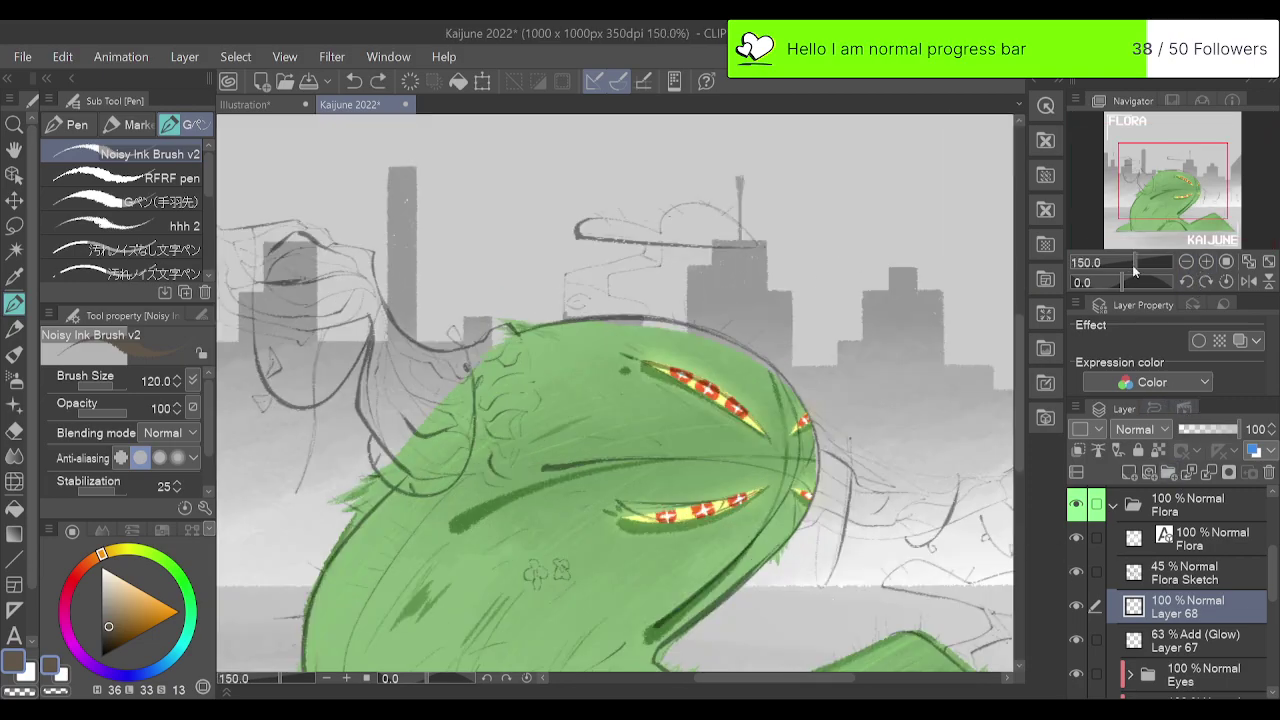
Trace the sketched branch-like horn in dark brown, outlining both long zigzag edges and the jagged root edge on the creature's head.
drag(1178, 210, 1171, 210)
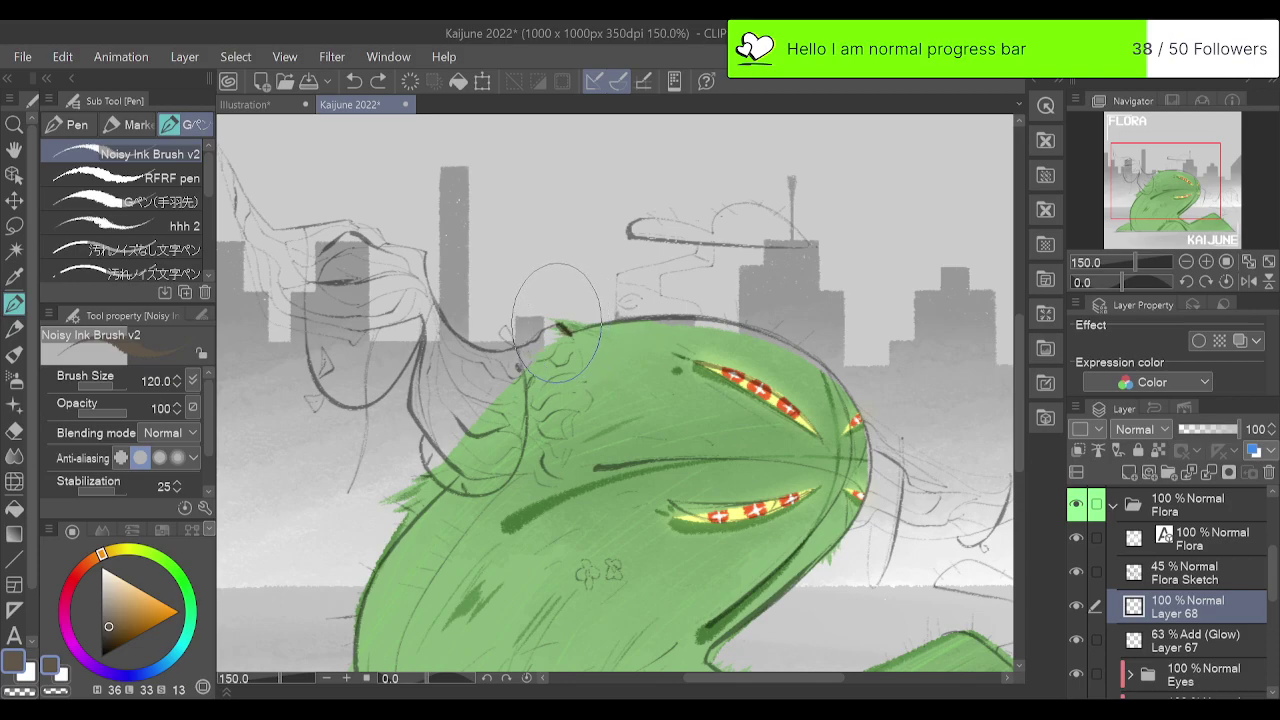
mouse_move(522, 342)
mouse_down()
mouse_move(460, 330)
mouse_move(417, 217)
mouse_up()
drag(1178, 203, 1153, 208)
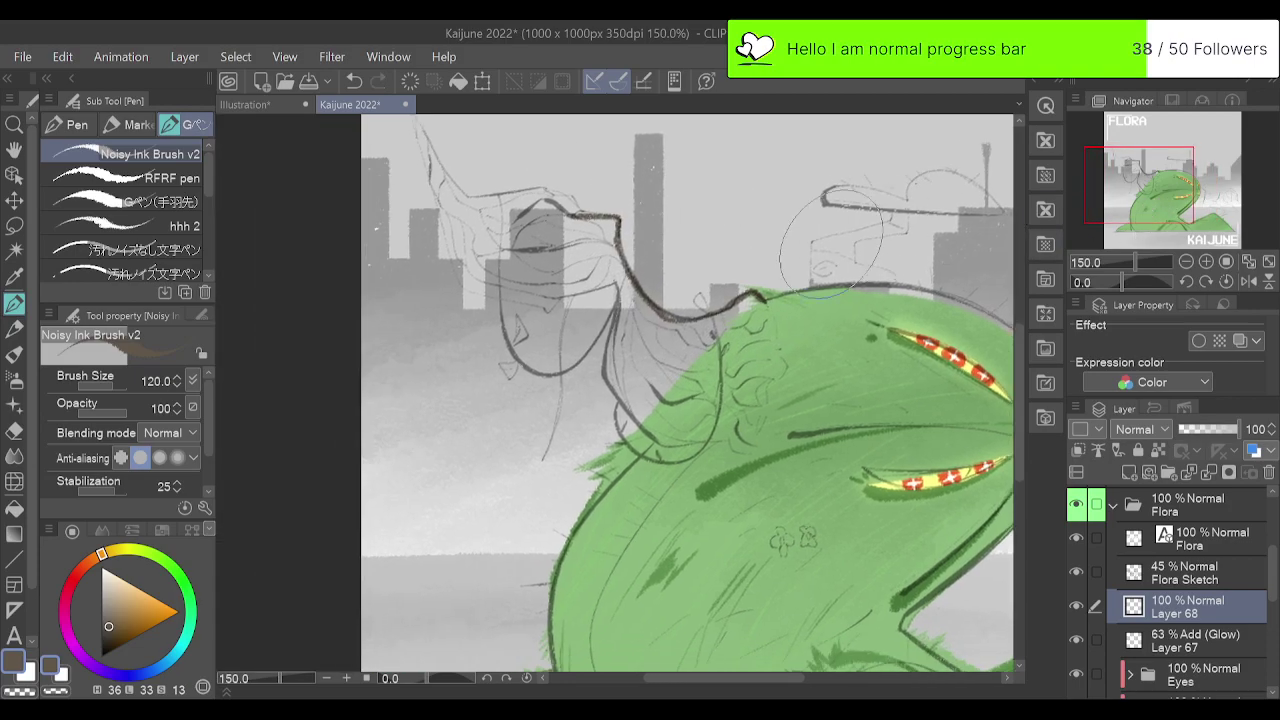
mouse_move(698, 318)
mouse_down()
mouse_move(633, 292)
mouse_move(621, 225)
mouse_move(561, 219)
mouse_move(549, 196)
mouse_move(526, 191)
mouse_move(480, 198)
mouse_move(441, 167)
mouse_move(410, 118)
mouse_up()
mouse_move(432, 180)
mouse_down()
mouse_move(490, 197)
mouse_move(522, 250)
mouse_move(535, 320)
mouse_move(598, 318)
mouse_move(630, 428)
mouse_move(666, 452)
mouse_up()
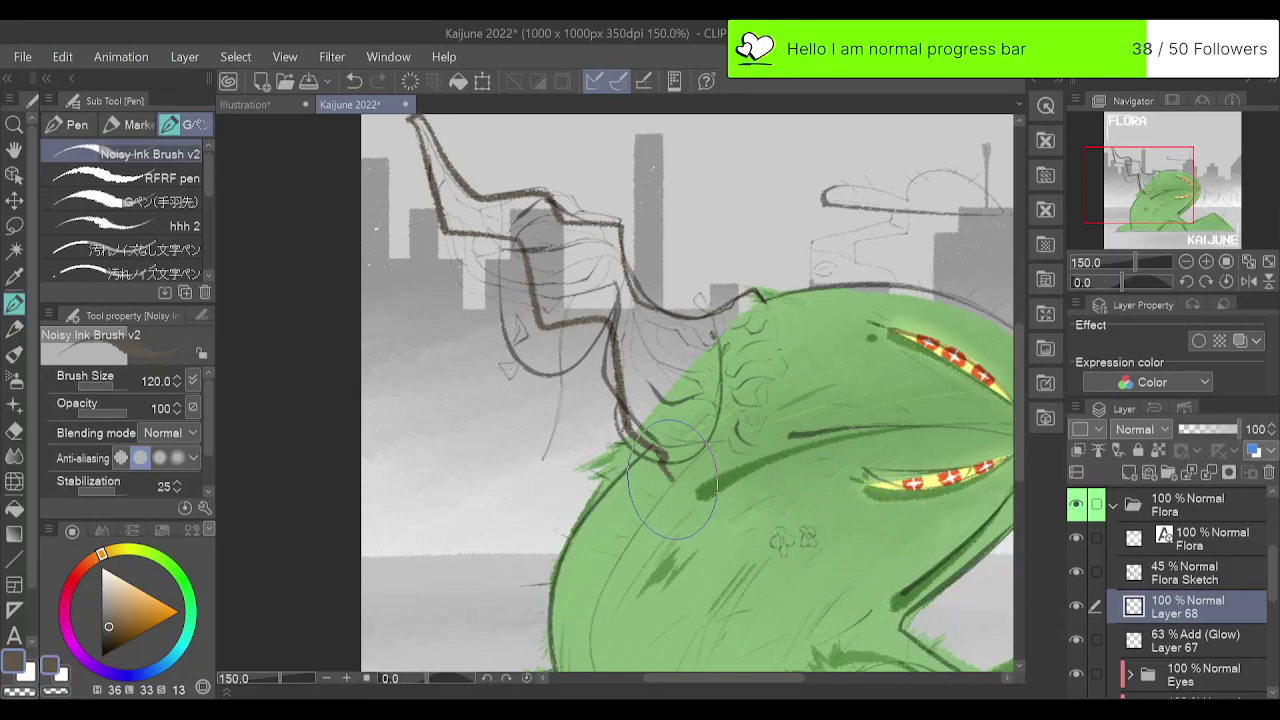
mouse_move(662, 459)
mouse_down()
mouse_move(671, 480)
mouse_move(712, 452)
mouse_up()
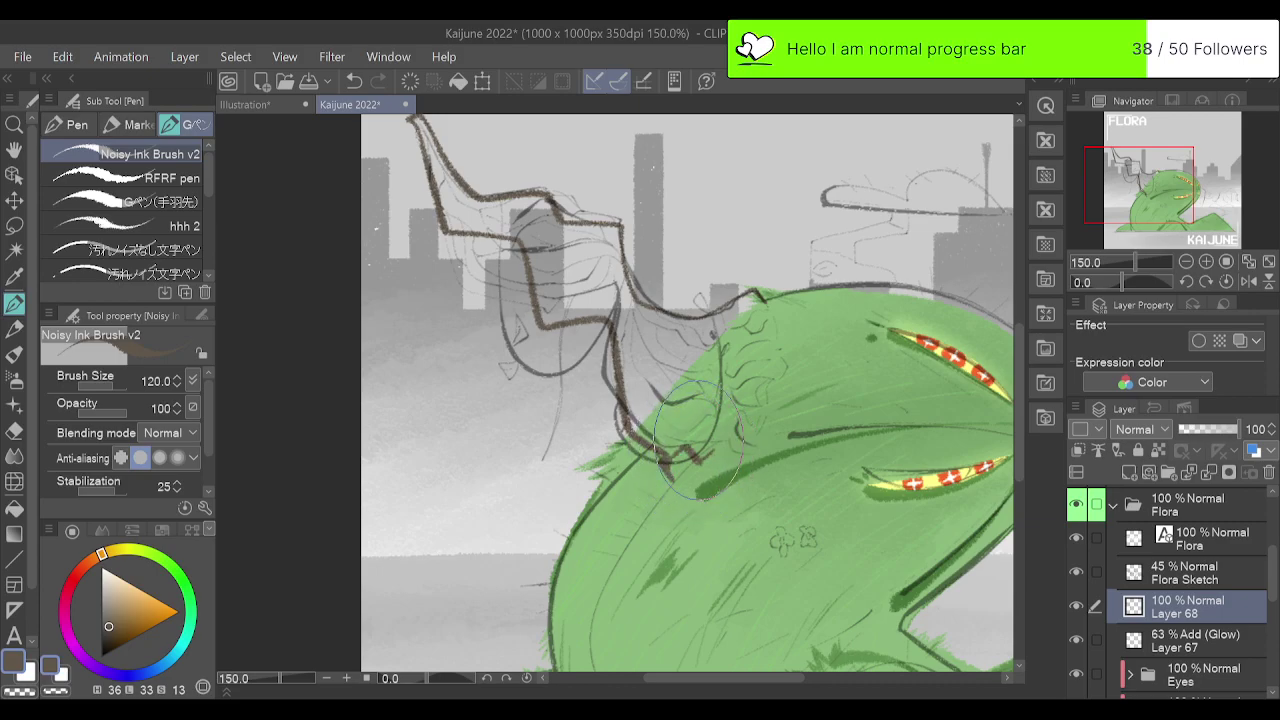
mouse_move(734, 423)
mouse_down()
mouse_move(708, 434)
mouse_move(750, 400)
mouse_move(734, 336)
mouse_move(768, 304)
mouse_move(763, 293)
mouse_up()
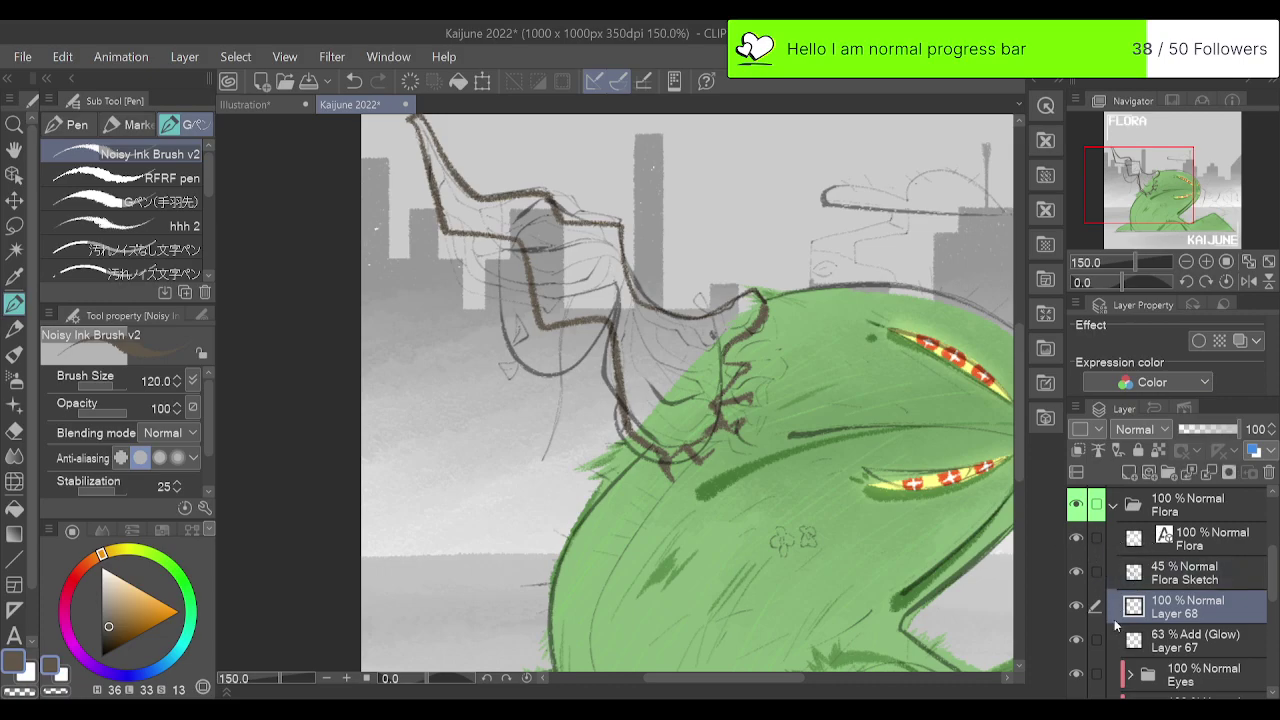
Hide the Flora Sketch layer and fill the horn outline with the same dark brown.
click(1078, 571)
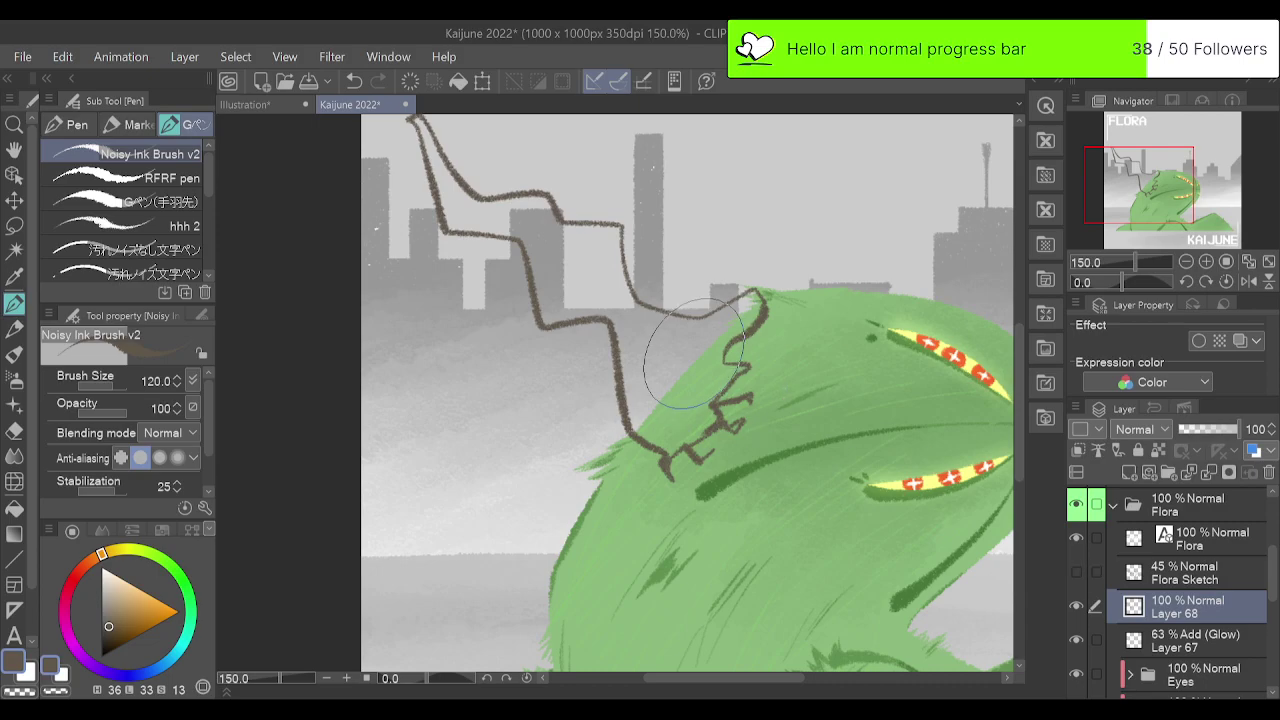
key(g)
click(725, 362)
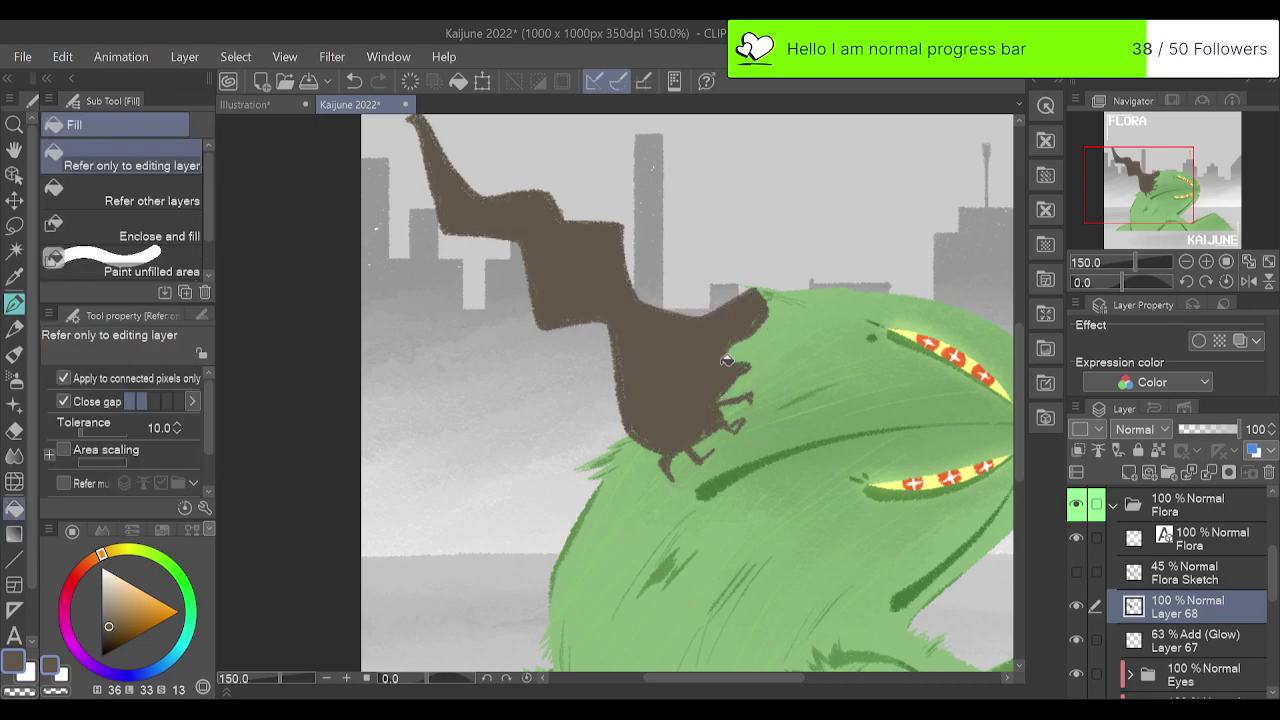
Erase small notches into the horn's root edge with the Hard eraser at size 39, undoing unsuitable strokes.
click(1248, 261)
click(1207, 260)
drag(1175, 183, 1166, 177)
key(e)
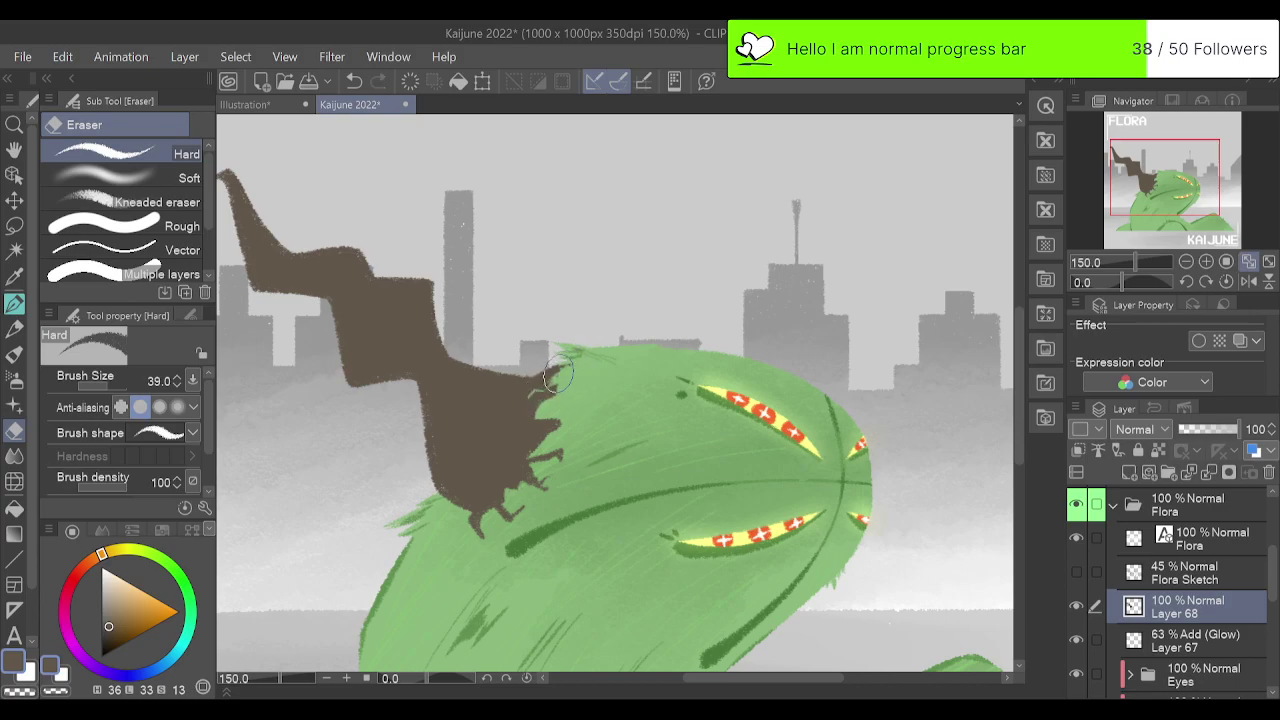
mouse_move(547, 375)
mouse_down()
mouse_move(538, 425)
mouse_move(564, 416)
mouse_up()
key(ctrl+z)
mouse_move(467, 521)
mouse_down()
mouse_move(471, 483)
mouse_move(465, 500)
mouse_move(446, 497)
mouse_move(468, 508)
mouse_move(459, 528)
mouse_move(488, 543)
mouse_up()
key(ctrl+z)
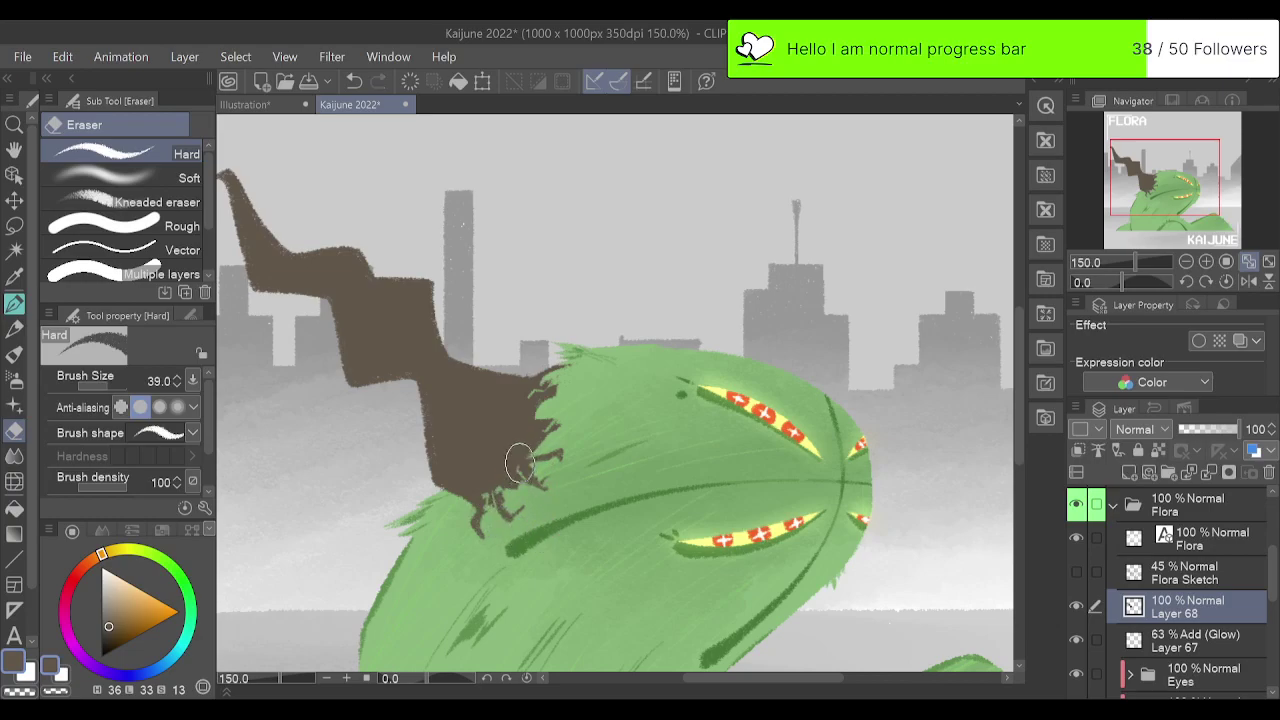
mouse_move(518, 461)
mouse_down()
mouse_move(537, 454)
mouse_move(514, 483)
mouse_move(520, 468)
mouse_up()
key(ctrl+z)
key(ctrl+z)
key(ctrl+0)
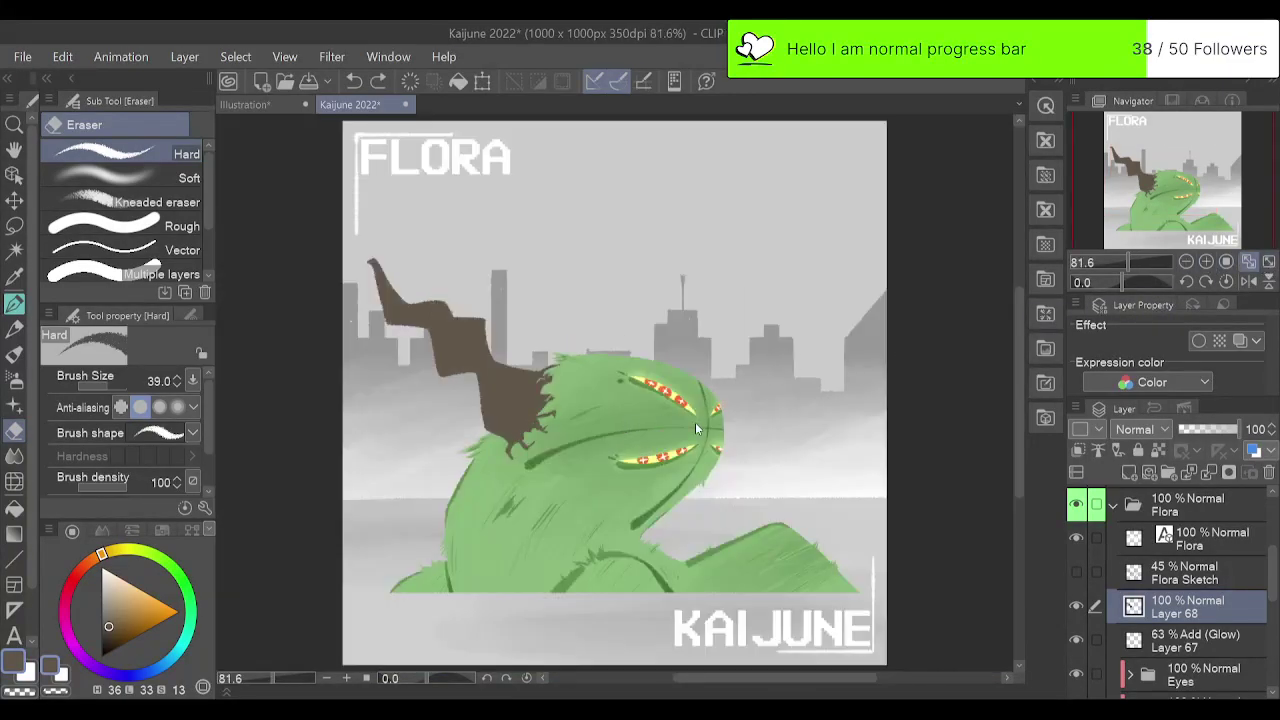
Erase the horn's outer edges into a thinner, more angular shape, slanting the upper corner, notching the underside and slimming the tip.
click(1206, 261)
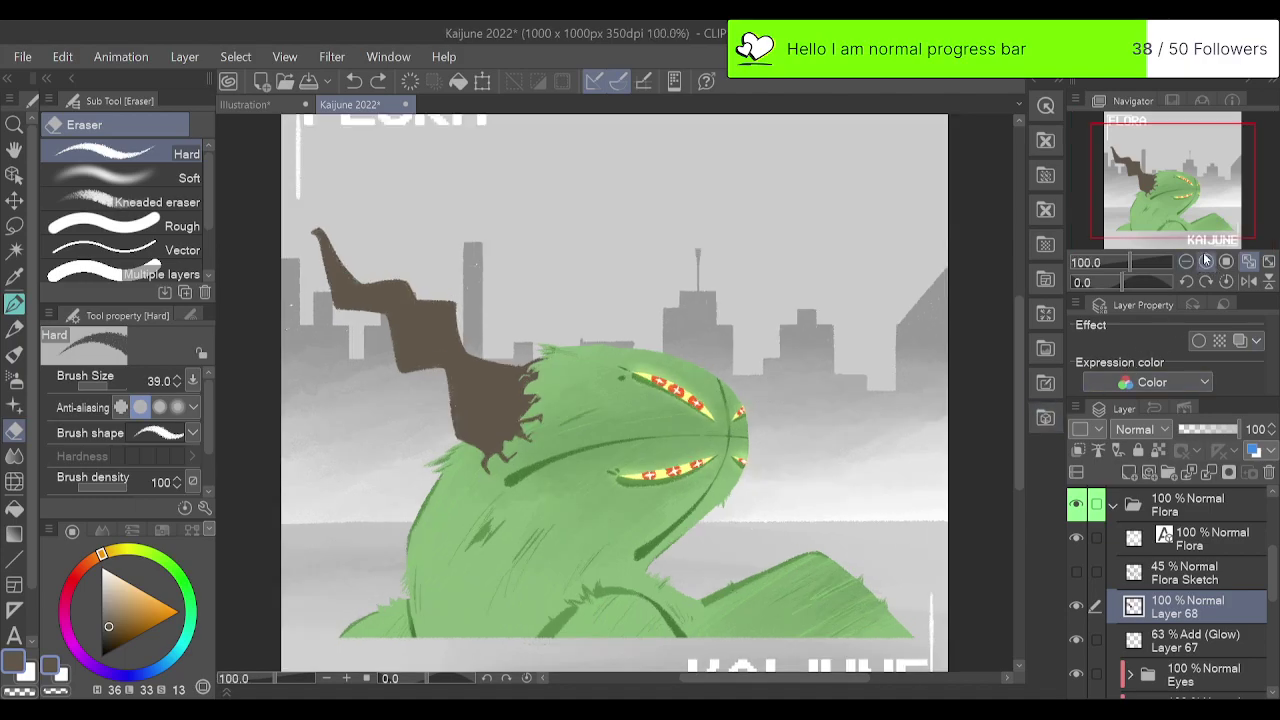
drag(1207, 200, 1182, 188)
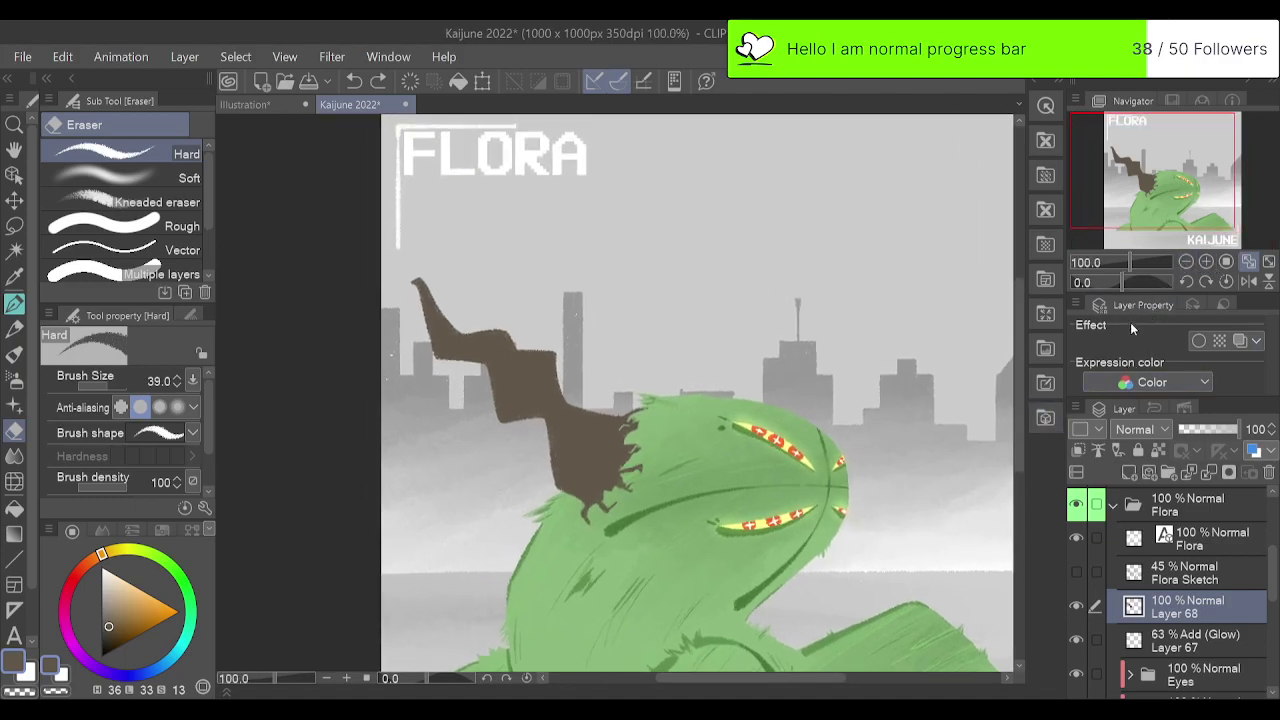
click(1206, 261)
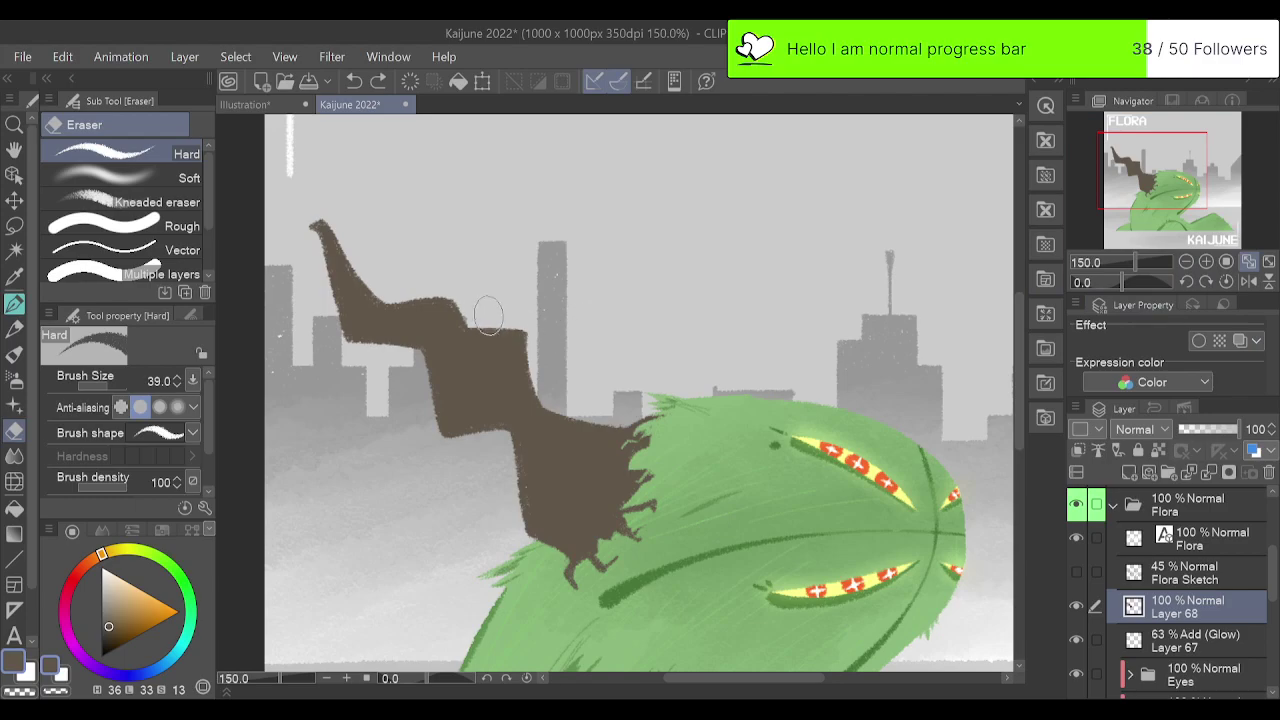
mouse_move(452, 288)
mouse_down()
mouse_move(468, 324)
mouse_move(443, 274)
mouse_move(466, 326)
mouse_move(440, 272)
mouse_move(474, 305)
mouse_move(474, 329)
mouse_move(562, 326)
mouse_move(466, 327)
mouse_move(538, 340)
mouse_move(513, 330)
mouse_move(502, 336)
mouse_move(565, 356)
mouse_move(460, 330)
mouse_move(584, 353)
mouse_move(529, 344)
mouse_move(515, 327)
mouse_move(543, 400)
mouse_move(503, 313)
mouse_move(546, 407)
mouse_move(508, 318)
mouse_move(549, 409)
mouse_move(584, 418)
mouse_up()
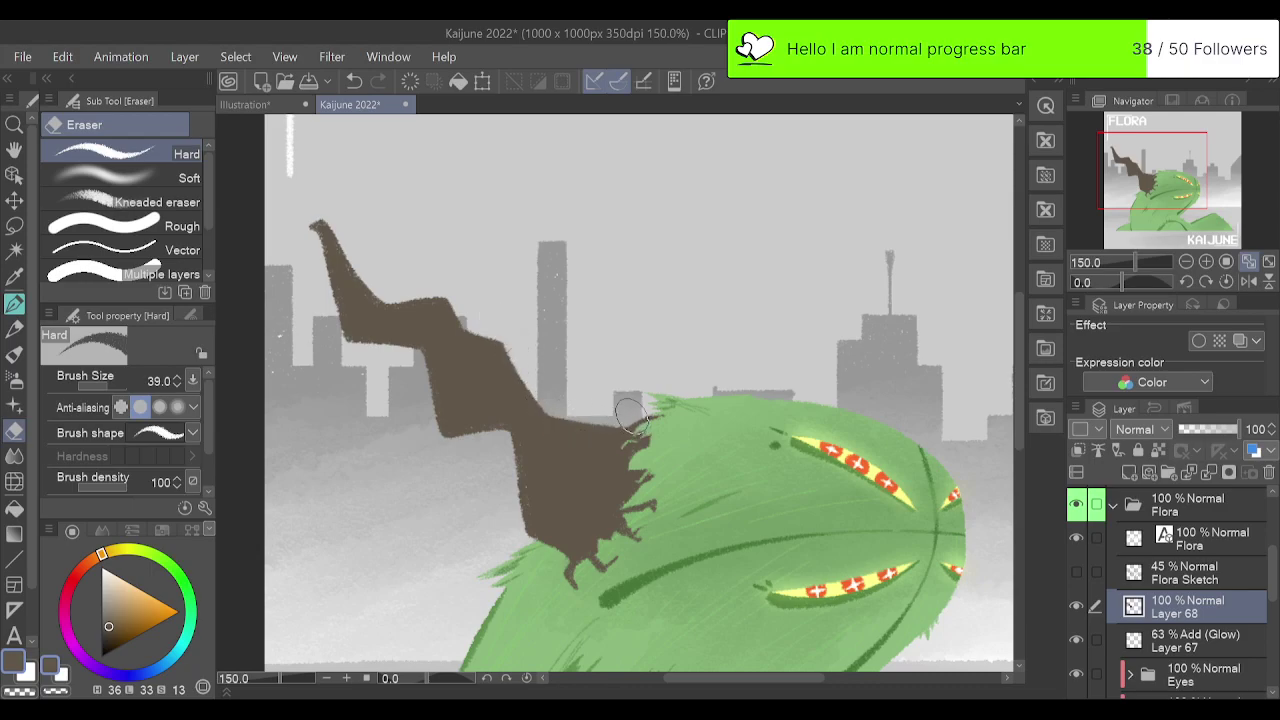
mouse_move(554, 310)
mouse_down()
mouse_move(410, 280)
mouse_move(390, 294)
mouse_move(491, 286)
mouse_move(422, 364)
mouse_move(443, 429)
mouse_move(486, 400)
mouse_move(448, 428)
mouse_move(457, 423)
mouse_move(435, 469)
mouse_up()
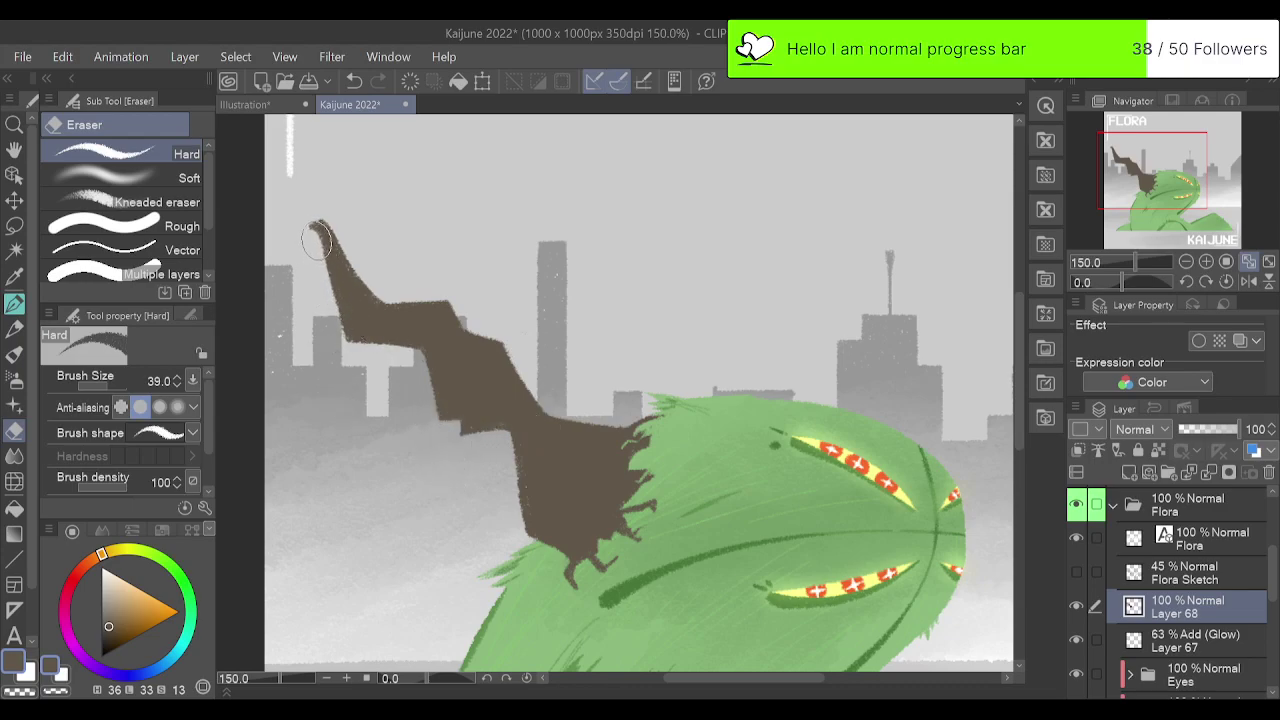
drag(313, 243, 347, 382)
mouse_move(316, 235)
mouse_down()
mouse_move(362, 427)
mouse_move(368, 405)
mouse_up()
mouse_move(327, 260)
mouse_down()
mouse_move(353, 371)
mouse_move(357, 352)
mouse_up()
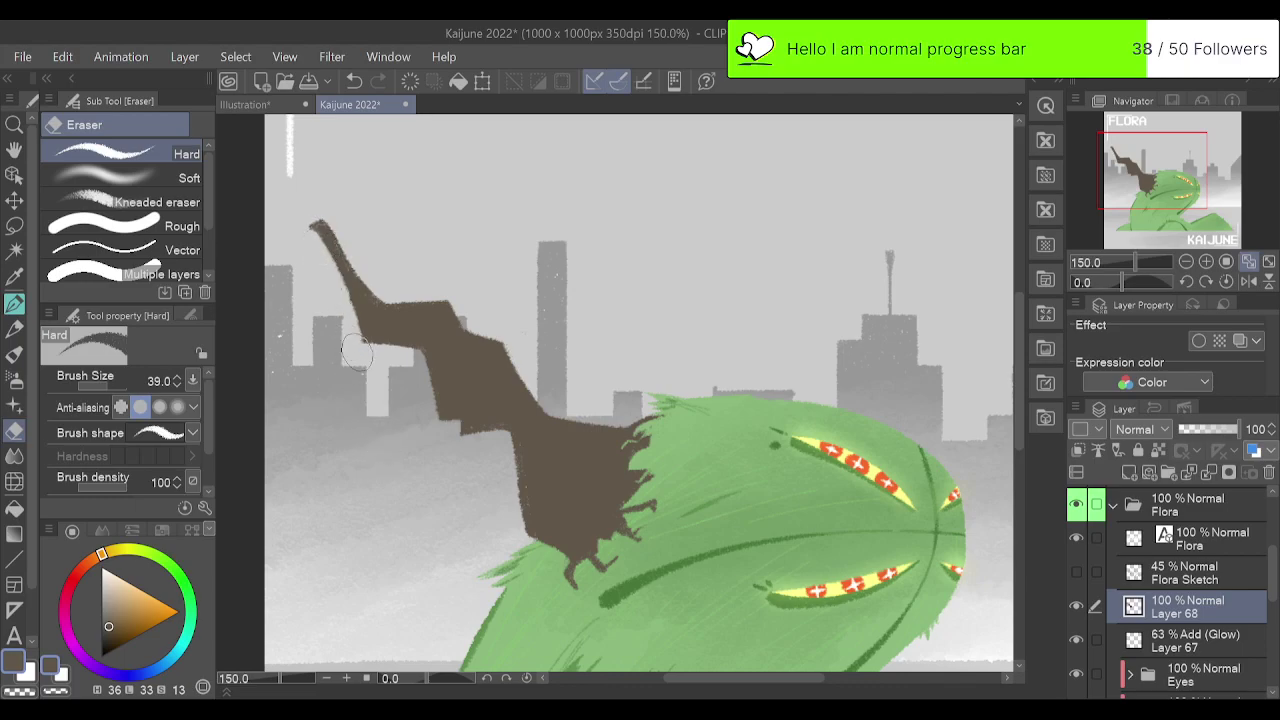
Adjust the colour of the horn on Layer 68 to a lighter, greyer brown.
key(ctrl+0)
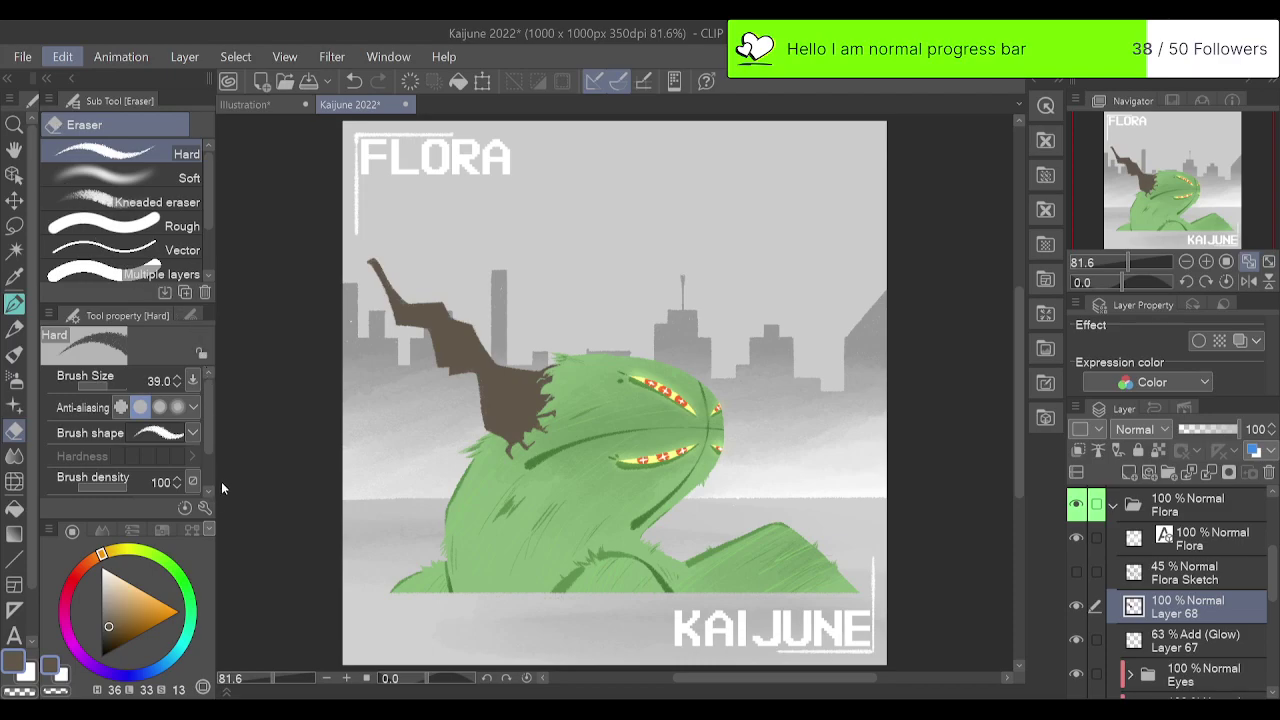
click(487, 471)
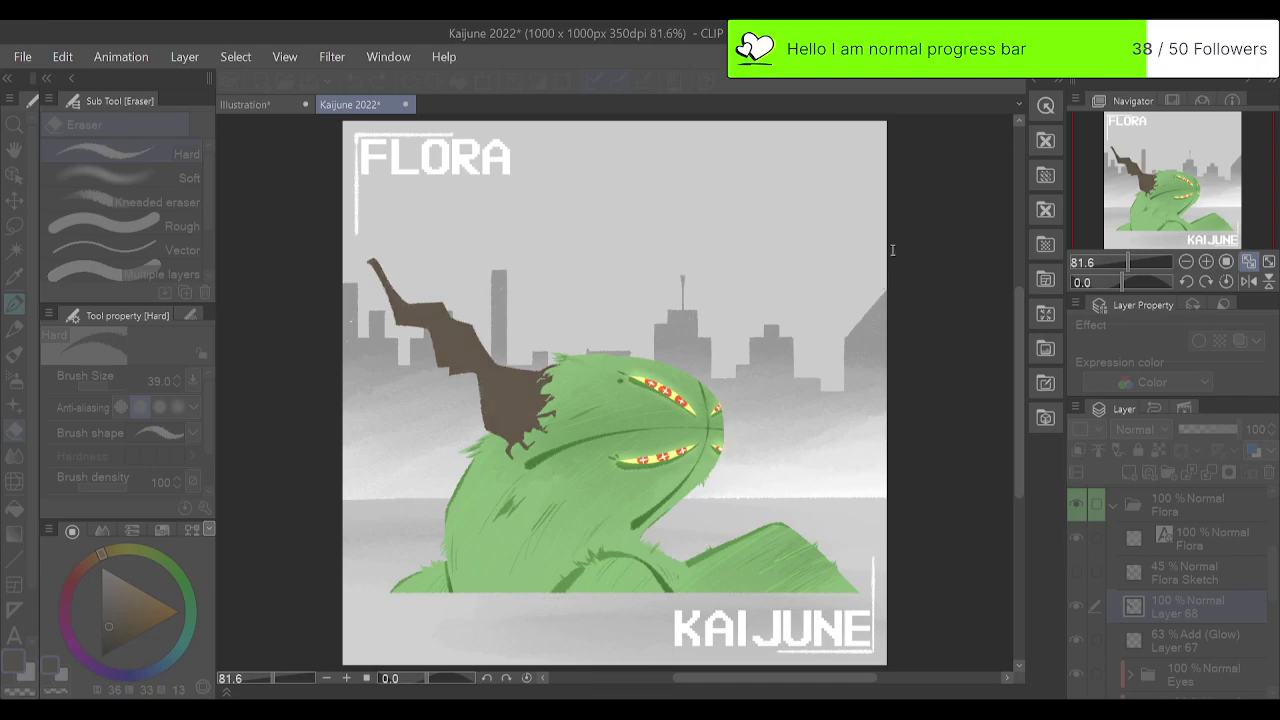
drag(906, 225, 904, 225)
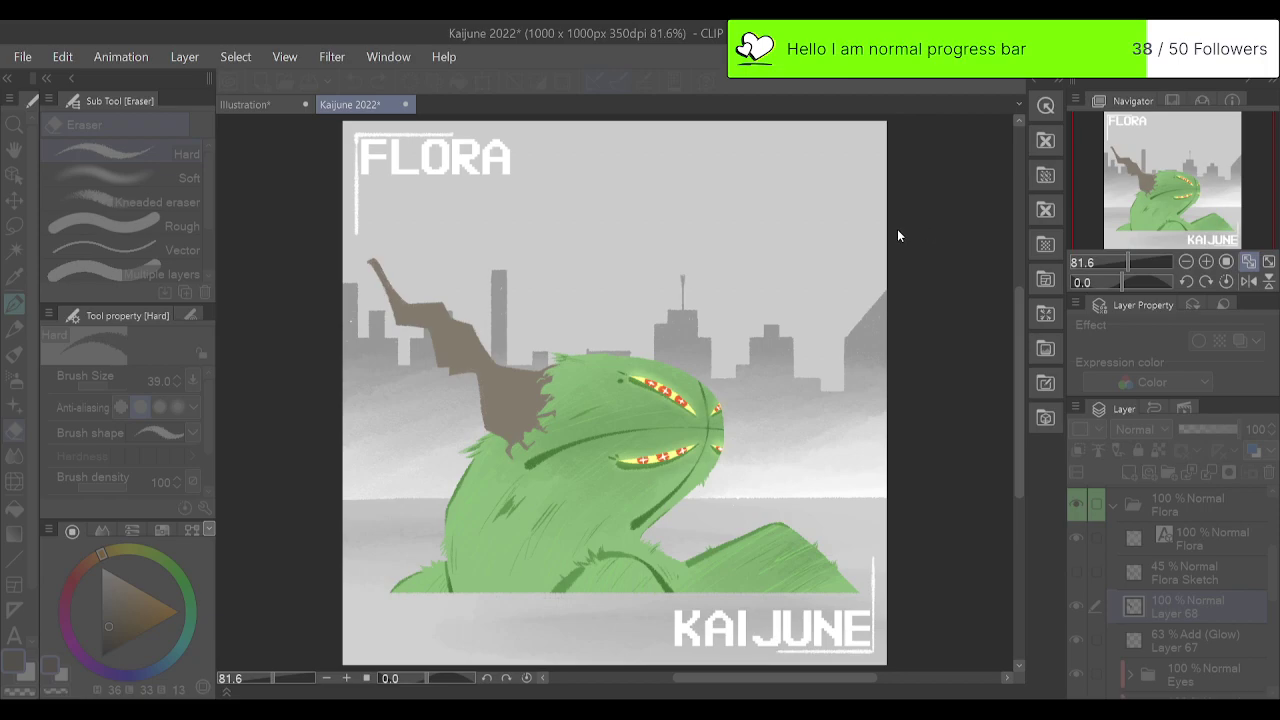
click(1047, 208)
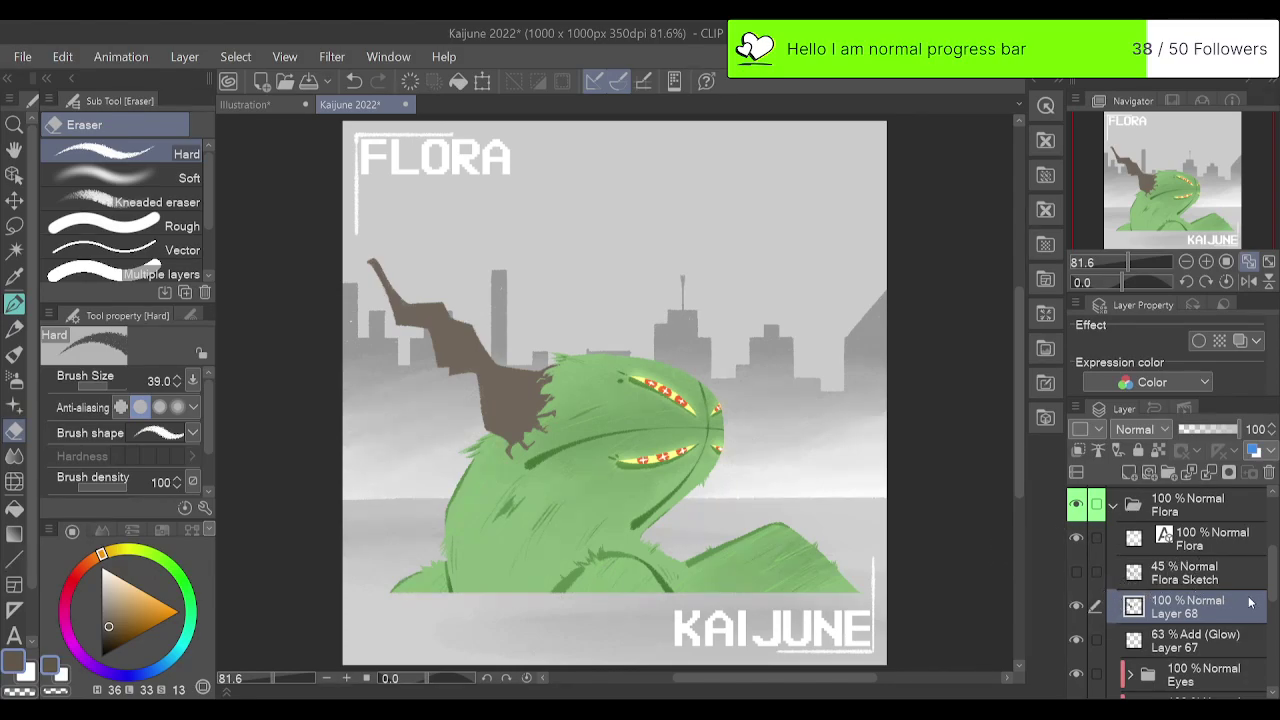
Select the Body layer and erase the fur tufts beside the horn's root, along the top of the head and the back.
scroll(1249, 605, down, 5)
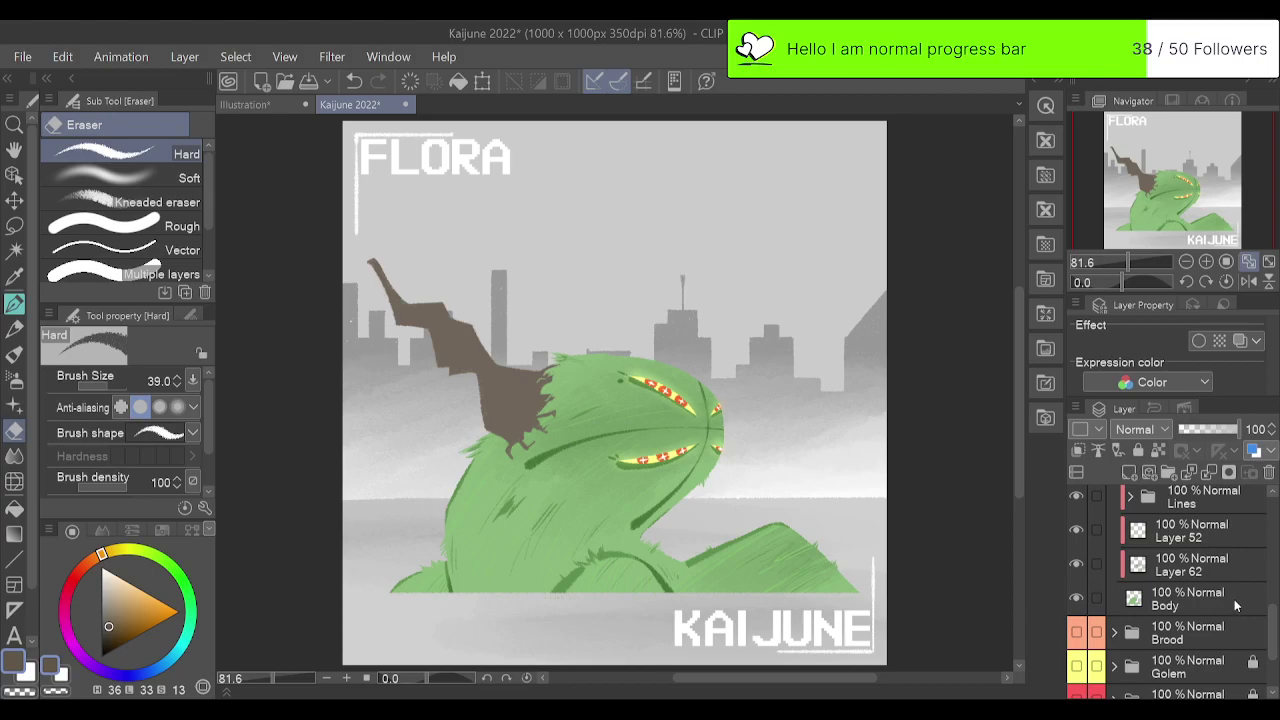
click(1236, 605)
scroll(844, 291, up, 3)
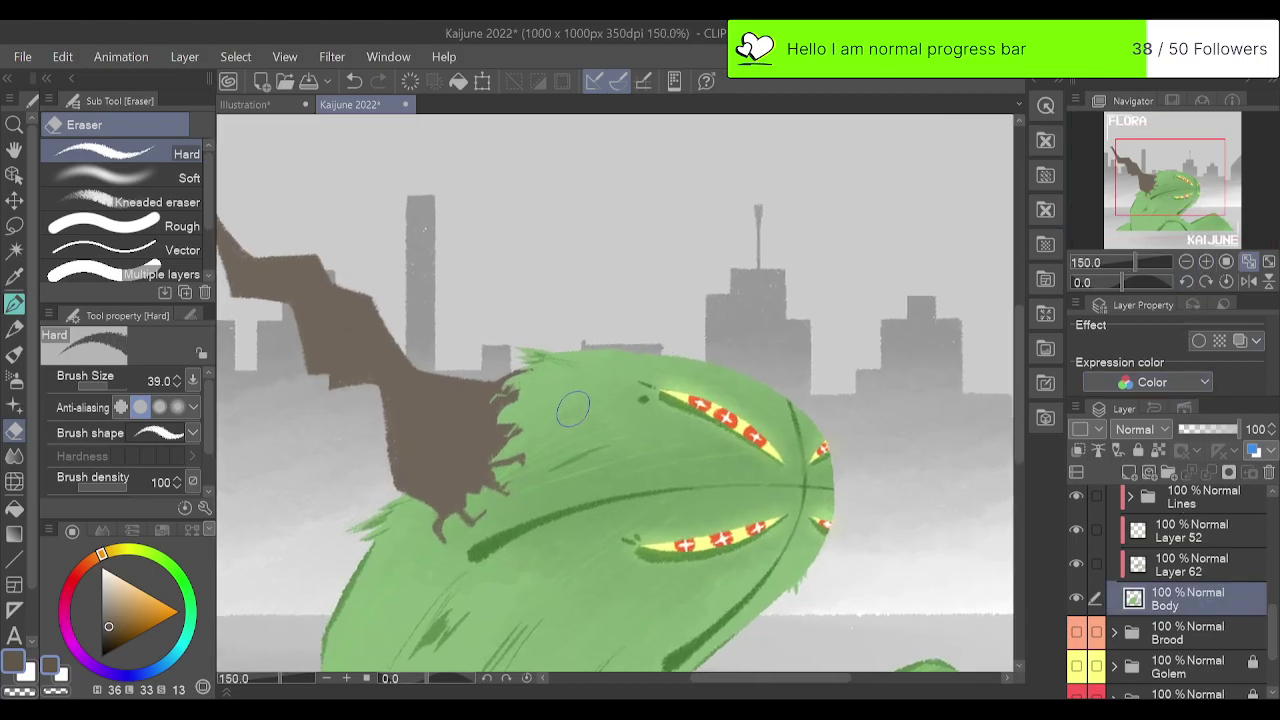
mouse_move(579, 372)
mouse_down()
mouse_move(532, 350)
mouse_move(544, 346)
mouse_move(488, 368)
mouse_move(567, 340)
mouse_move(483, 376)
mouse_move(518, 343)
mouse_up()
mouse_move(345, 548)
mouse_down()
mouse_move(419, 466)
mouse_move(320, 599)
mouse_move(420, 461)
mouse_move(320, 612)
mouse_move(393, 517)
mouse_up()
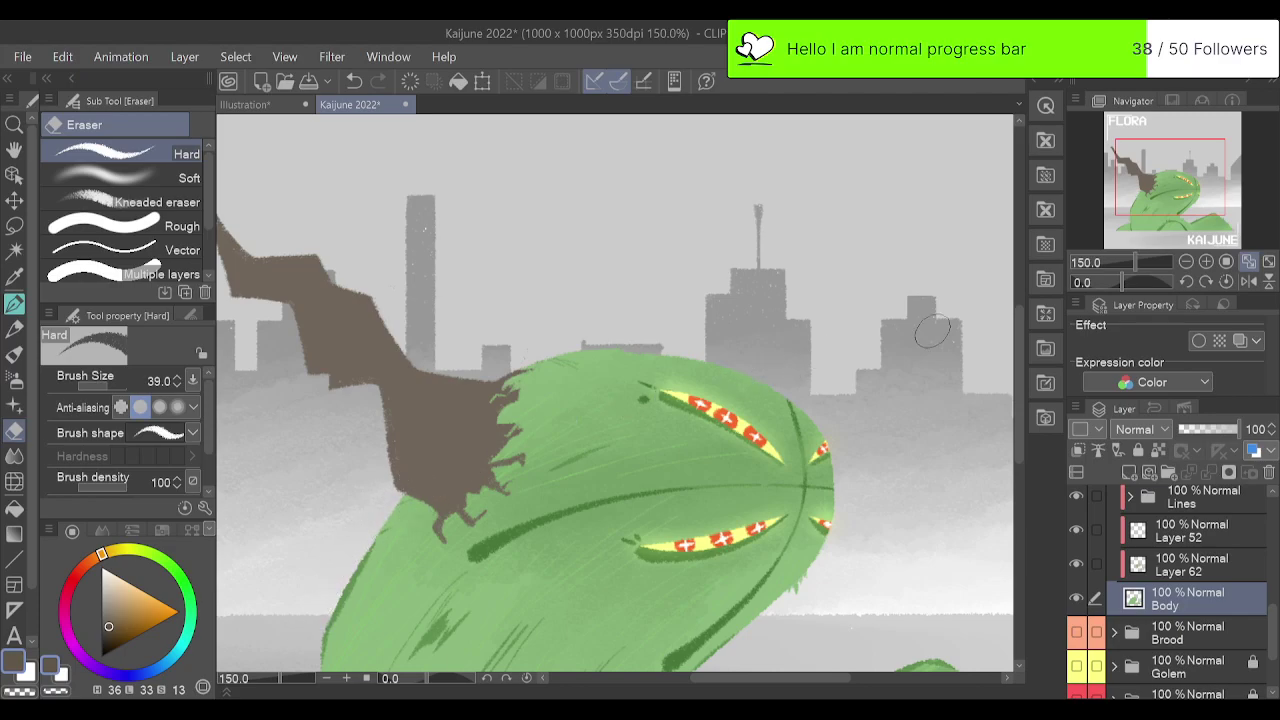
Erase the fur tufts sticking out at the small rear limb, neck, chin and outer edge of the front limb.
drag(1187, 195, 1168, 226)
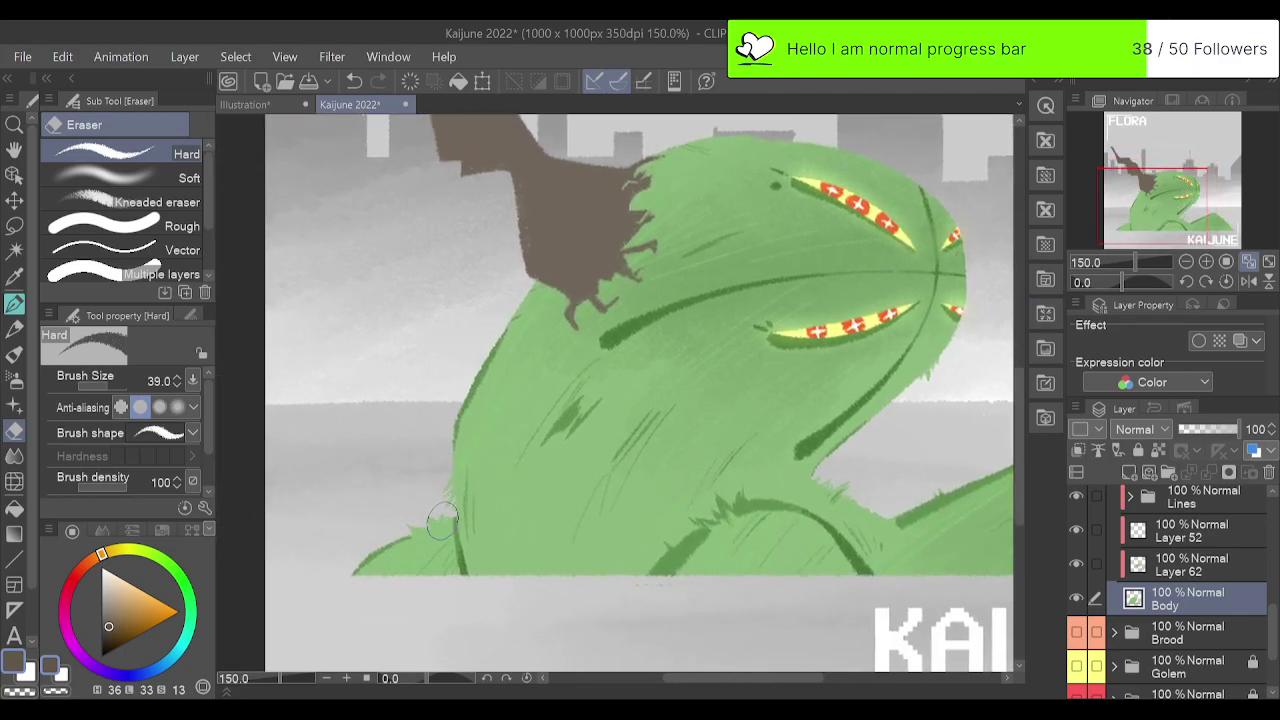
mouse_move(442, 521)
mouse_down()
mouse_move(370, 547)
mouse_move(458, 513)
mouse_move(440, 448)
mouse_move(442, 518)
mouse_move(450, 466)
mouse_move(451, 511)
mouse_up()
mouse_move(830, 478)
mouse_down()
mouse_move(875, 503)
mouse_move(825, 477)
mouse_move(828, 494)
mouse_move(870, 500)
mouse_move(821, 484)
mouse_up()
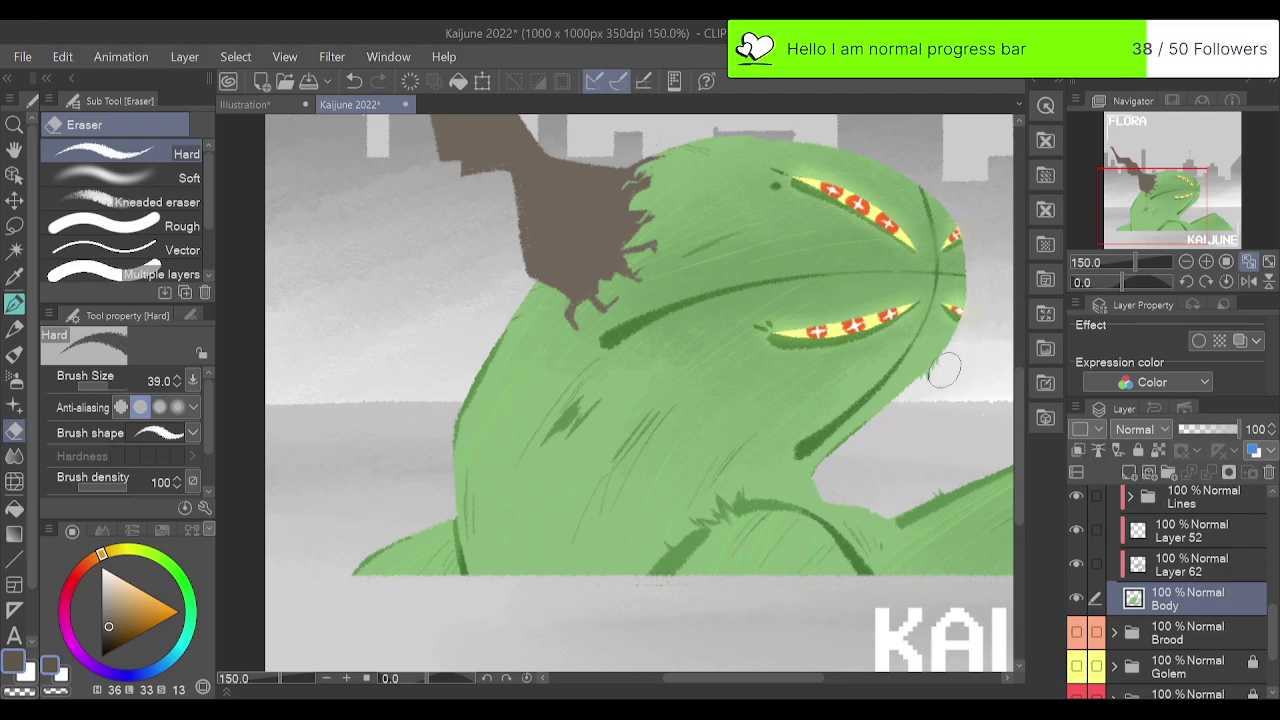
drag(948, 364, 905, 402)
drag(1112, 224, 1158, 233)
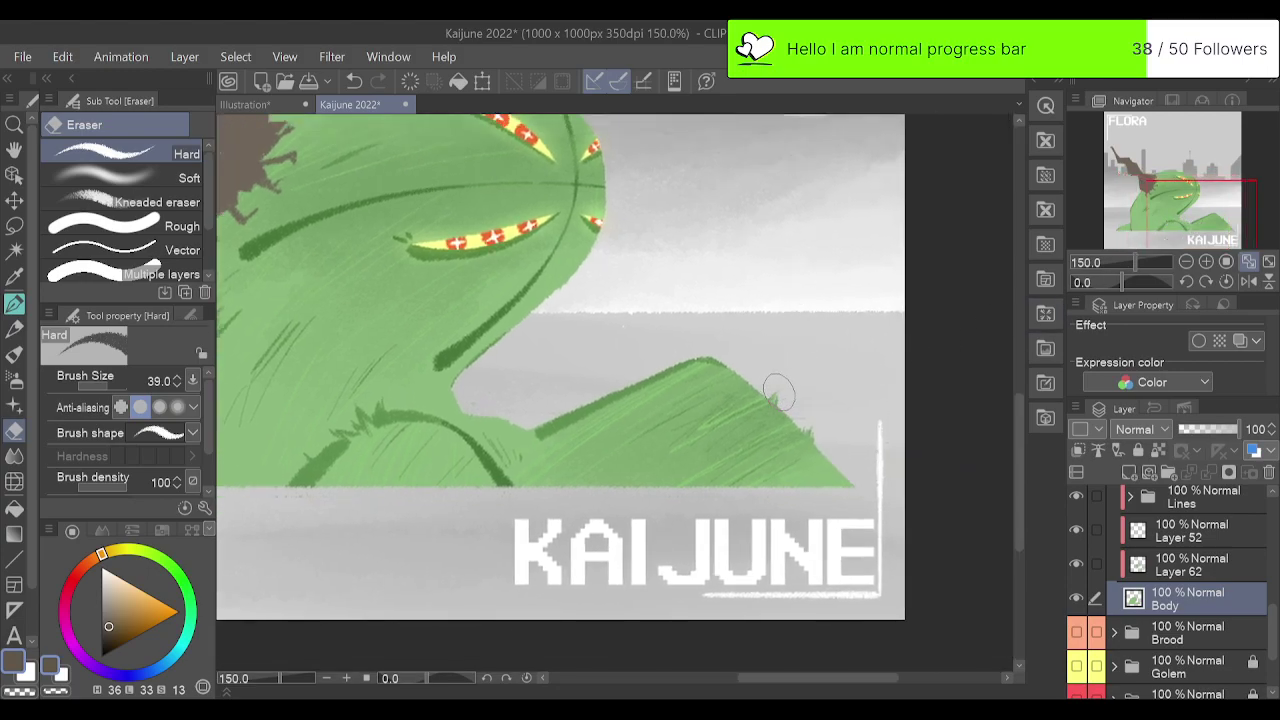
mouse_move(780, 393)
mouse_down()
mouse_move(838, 463)
mouse_move(762, 384)
mouse_move(812, 438)
mouse_up()
Select Layer 61 in the Lines folder and erase the spiky fur on the front limb's outline and the dark hatching on the torso.
click(1256, 263)
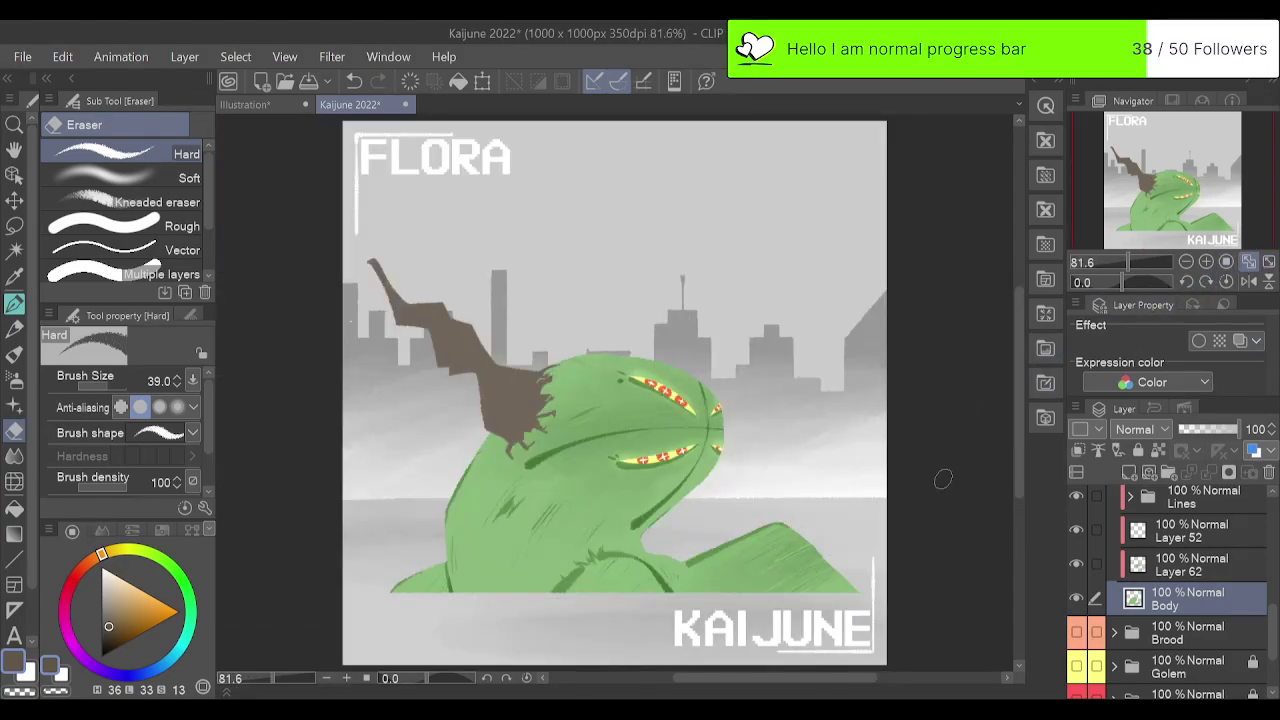
click(1206, 262)
click(1206, 262)
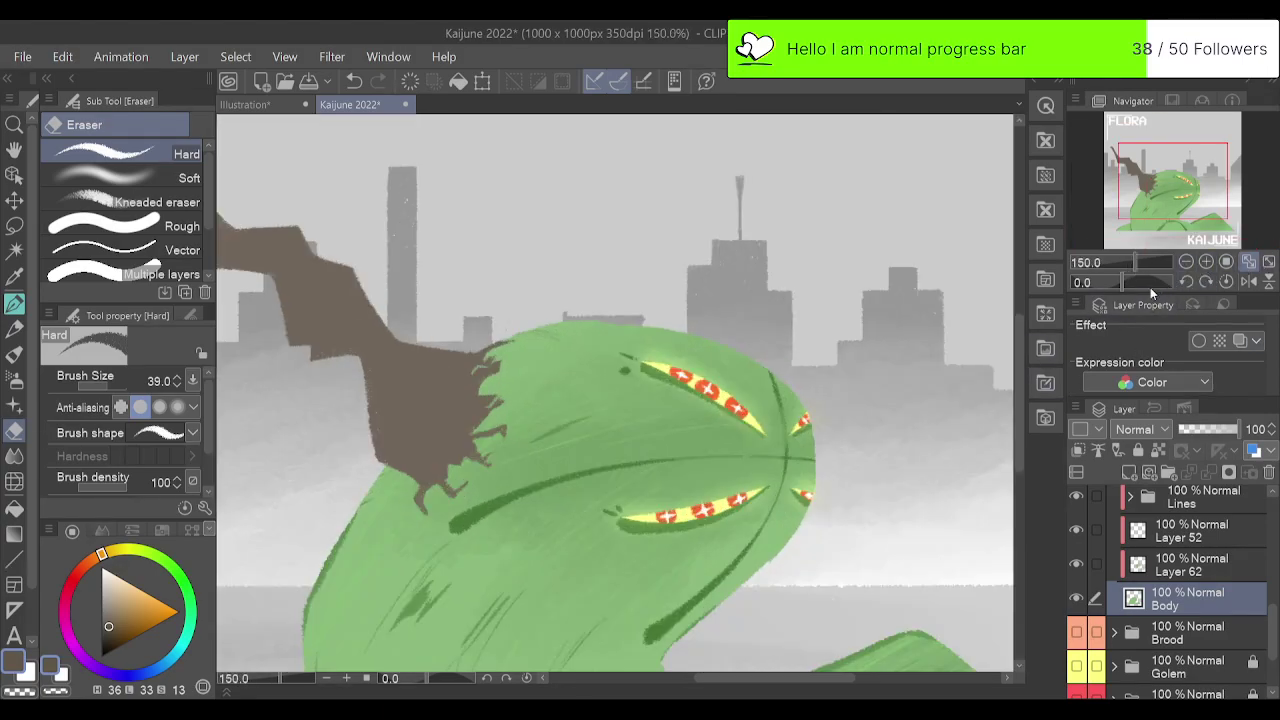
drag(1171, 197, 1172, 205)
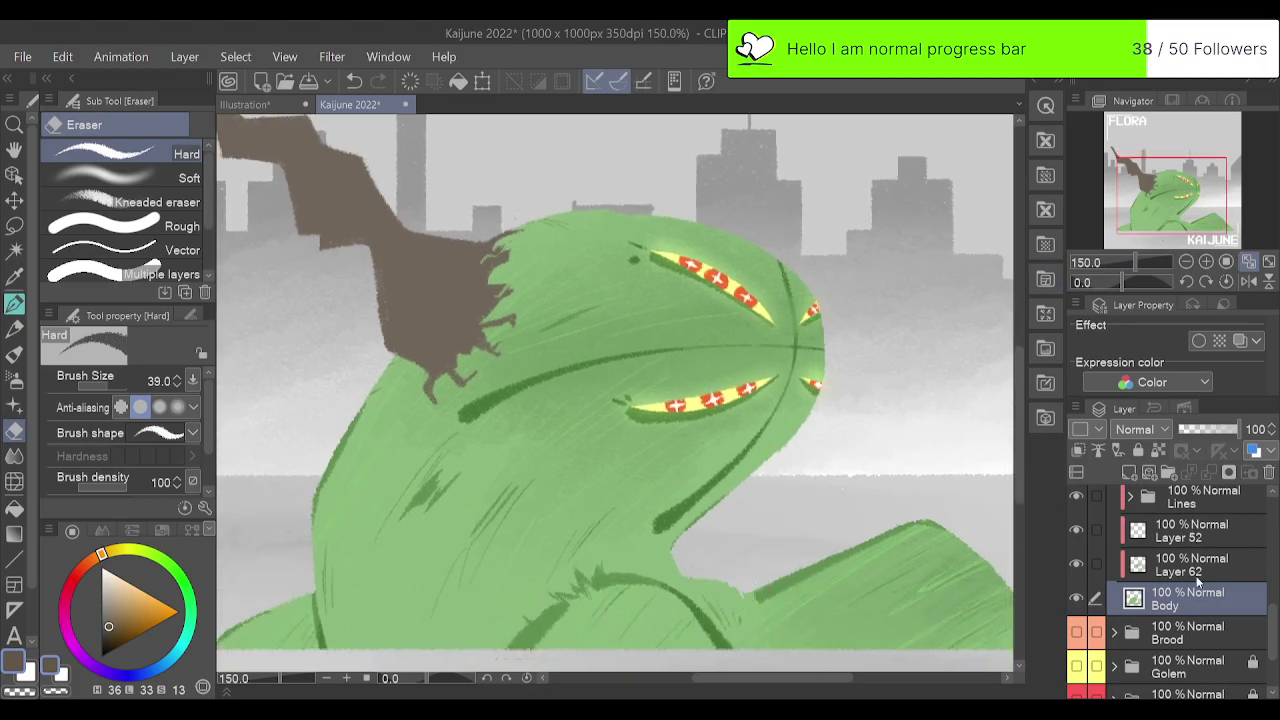
click(1134, 498)
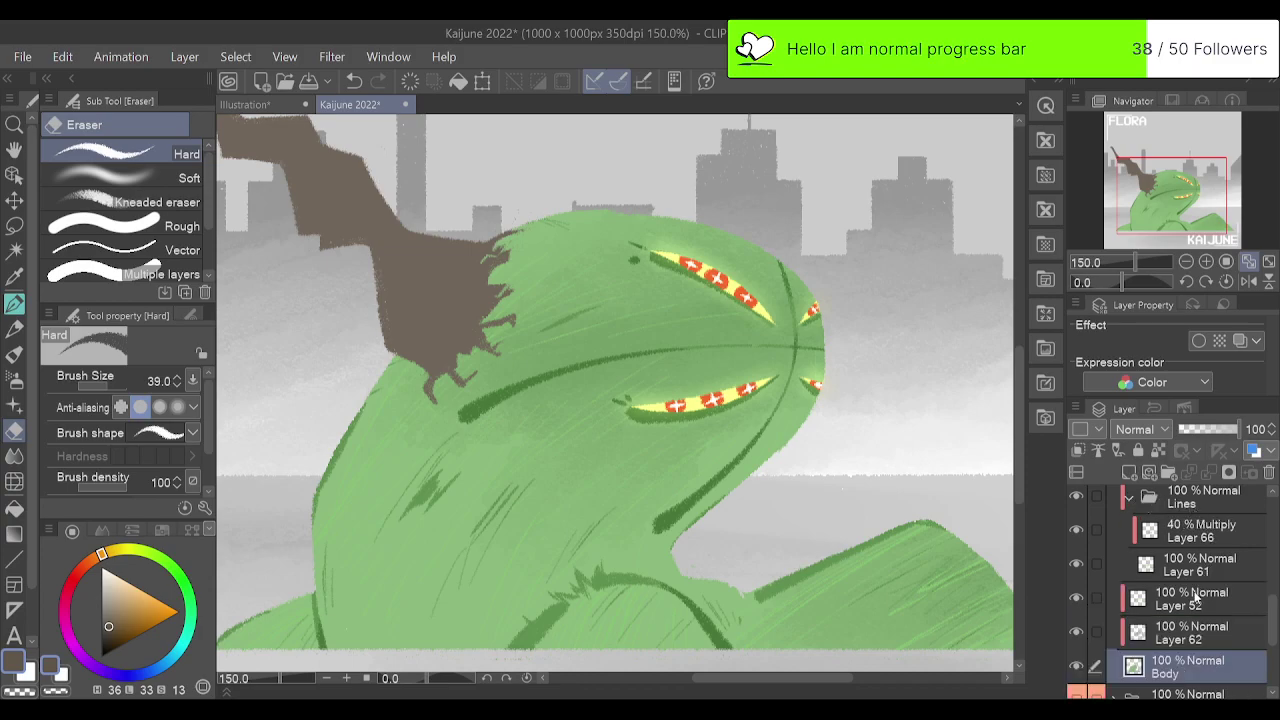
click(1205, 570)
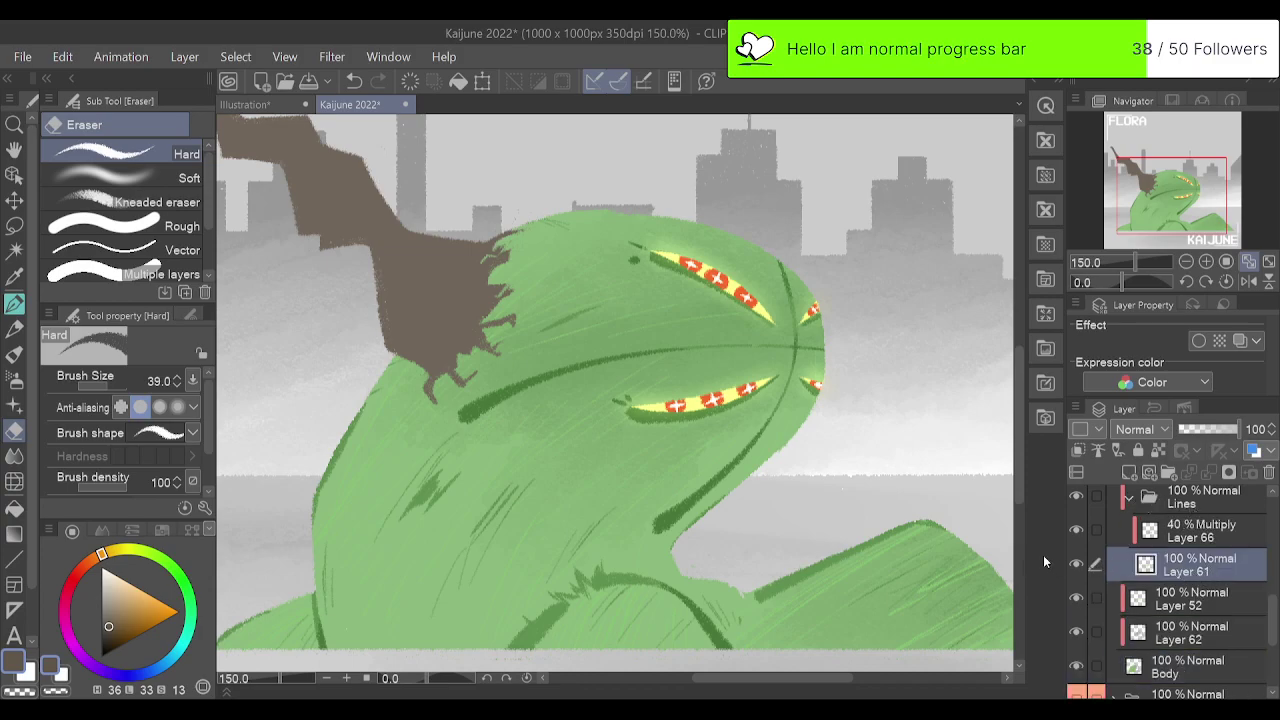
click(1193, 540)
click(1115, 562)
mouse_move(605, 555)
mouse_down()
mouse_move(547, 602)
mouse_move(632, 562)
mouse_up()
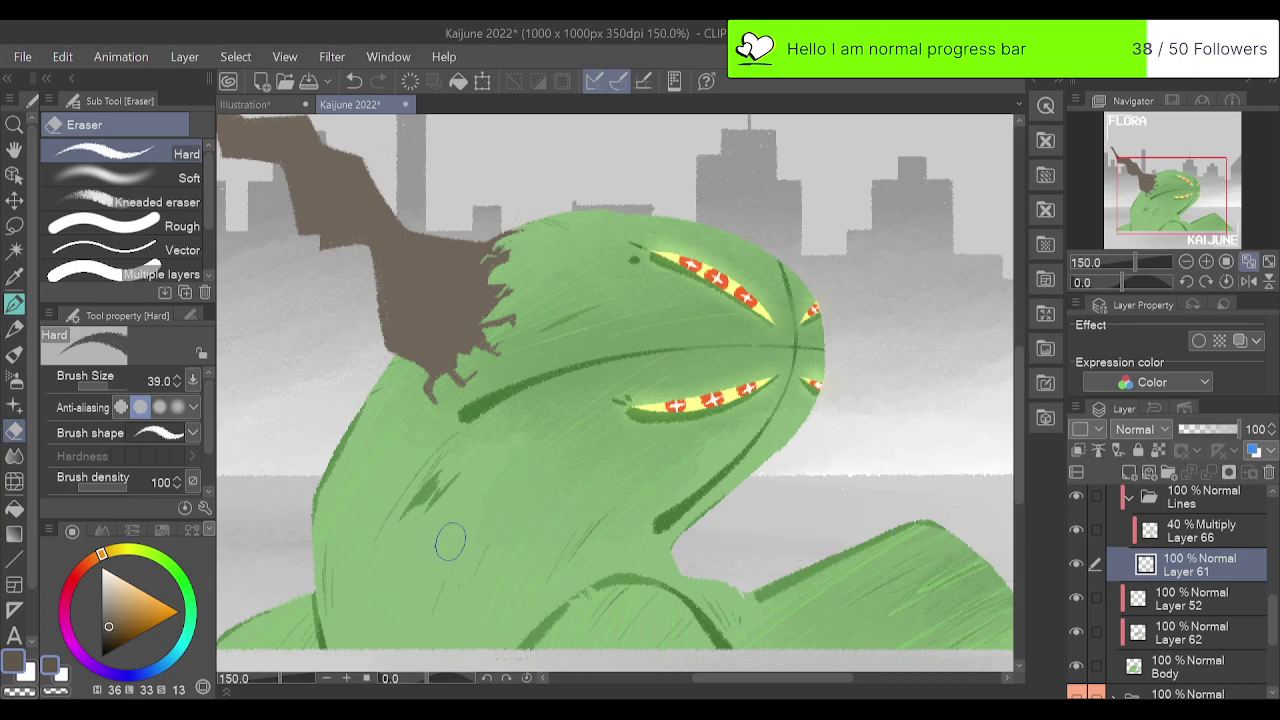
drag(418, 500, 495, 445)
Sample the line's green (hue 105, luminosity 44, saturation 29) and redraw the front limb's curved outline with Noisy Ink Brush v2, discarding the brown stroke.
click(1186, 262)
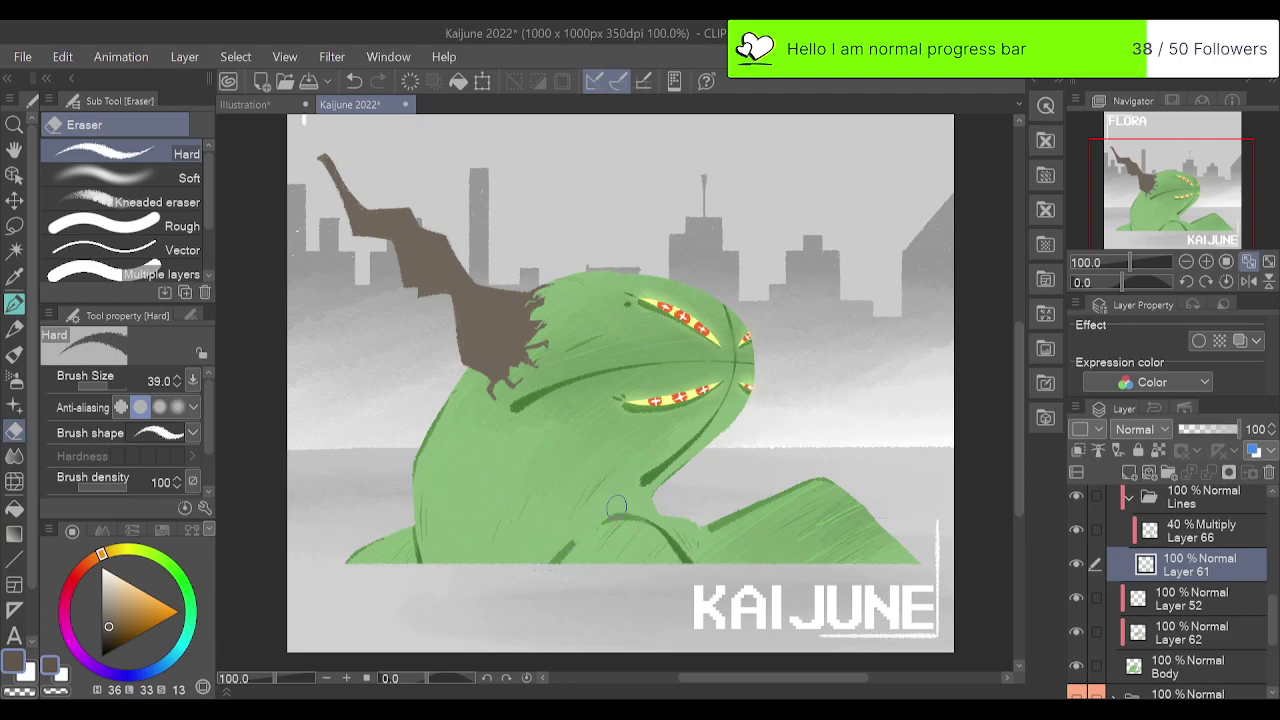
key(p)
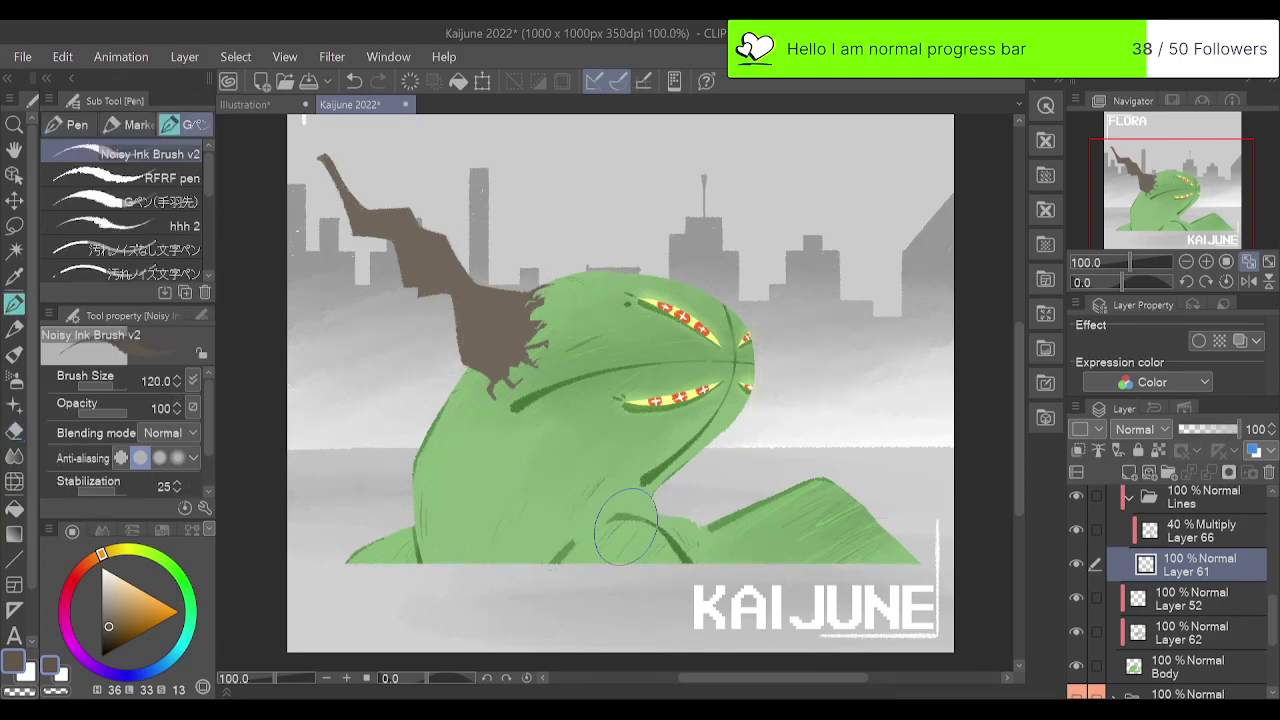
drag(617, 519, 550, 595)
key(ctrl+z)
alt+click(620, 520)
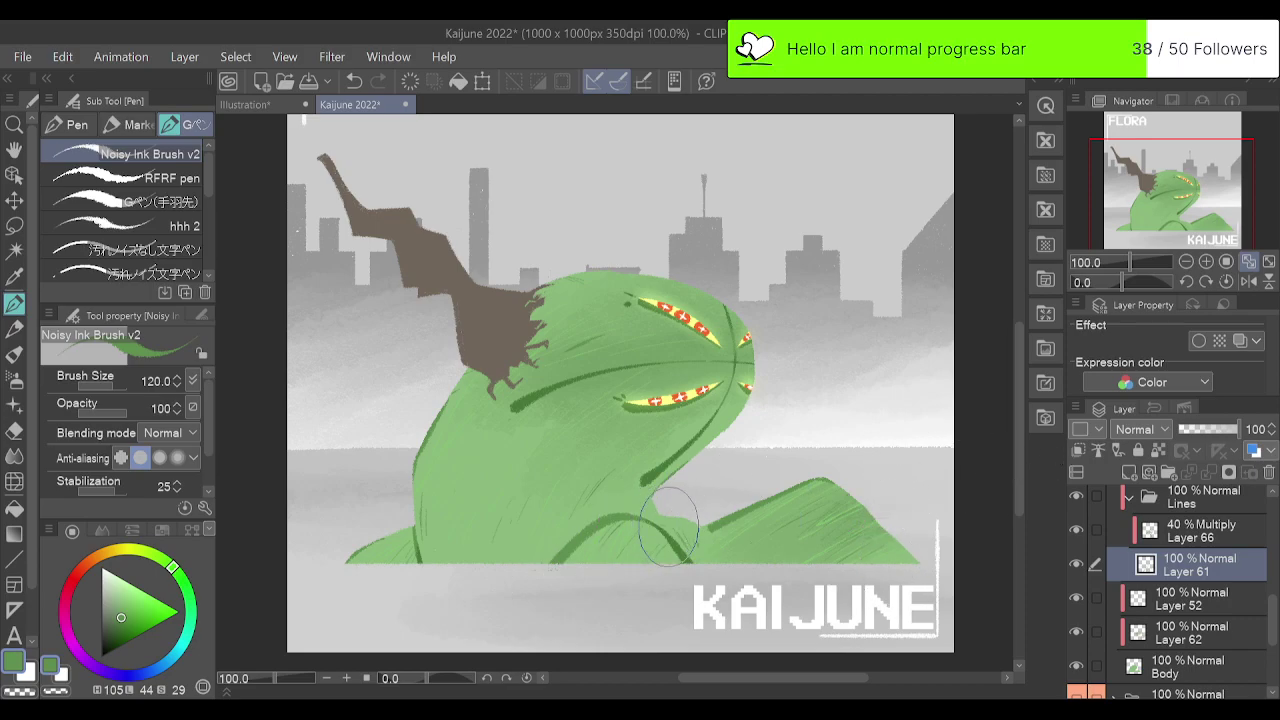
Draw curved toe lines on the front limb with Noisy Ink Brush v2 on Layer 61, undoing the strokes that miss.
key(ctrl+z)
drag(668, 530, 695, 569)
key(ctrl+z)
key(ctrl+z)
mouse_move(738, 480)
mouse_down()
mouse_move(687, 457)
mouse_move(632, 516)
mouse_up()
key(ctrl+z)
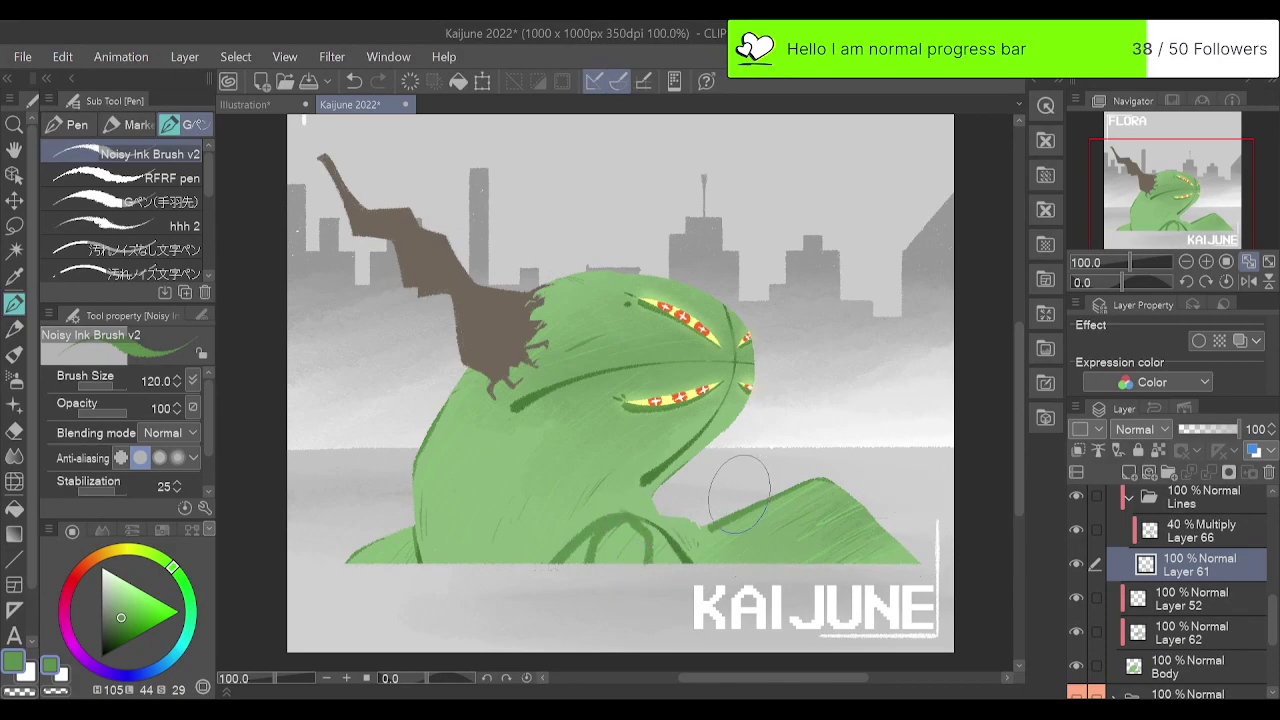
key(ctrl+z)
key(ctrl+z)
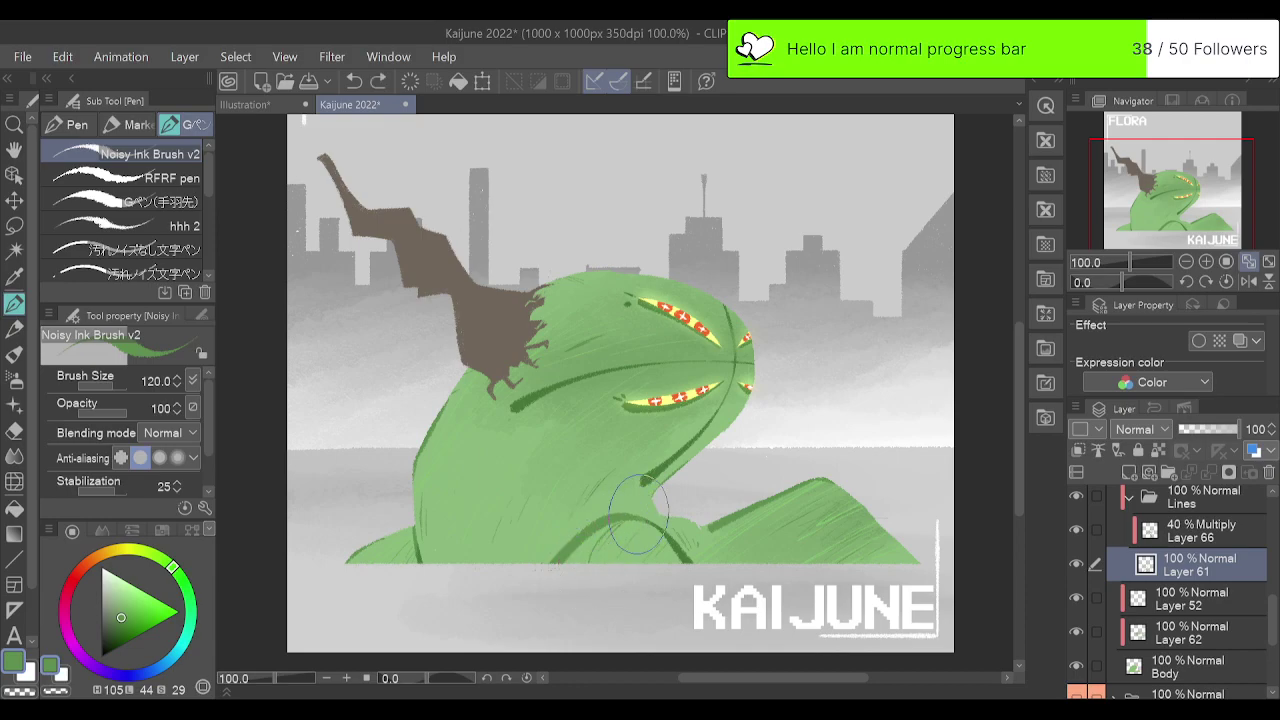
drag(625, 520, 587, 573)
drag(656, 526, 642, 570)
Draw a curved toe line across the small rear limb, retrying the stroke until its curve fits.
mouse_move(412, 534)
mouse_down()
mouse_move(369, 564)
mouse_move(372, 598)
mouse_up()
key(ctrl+z)
drag(414, 534, 361, 597)
key(ctrl+z)
drag(413, 537, 350, 598)
key(ctrl+z)
drag(416, 538, 359, 599)
key(ctrl+z)
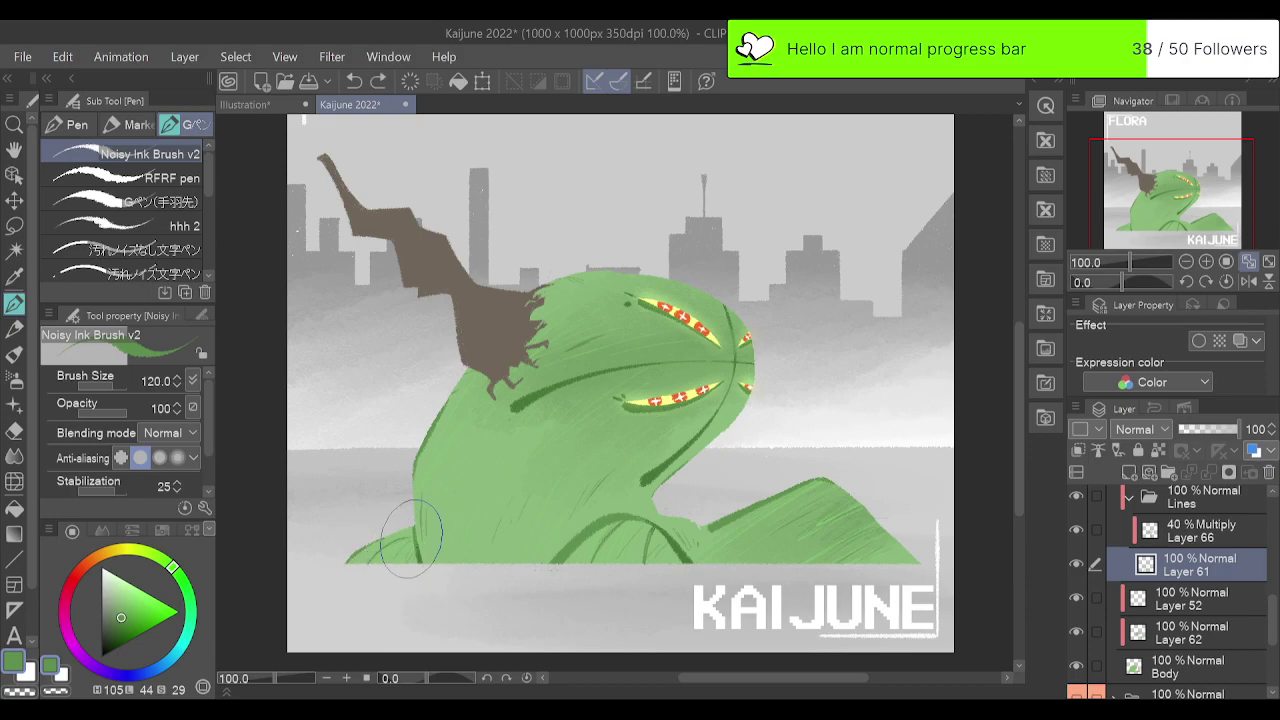
drag(414, 538, 352, 585)
key(ctrl+z)
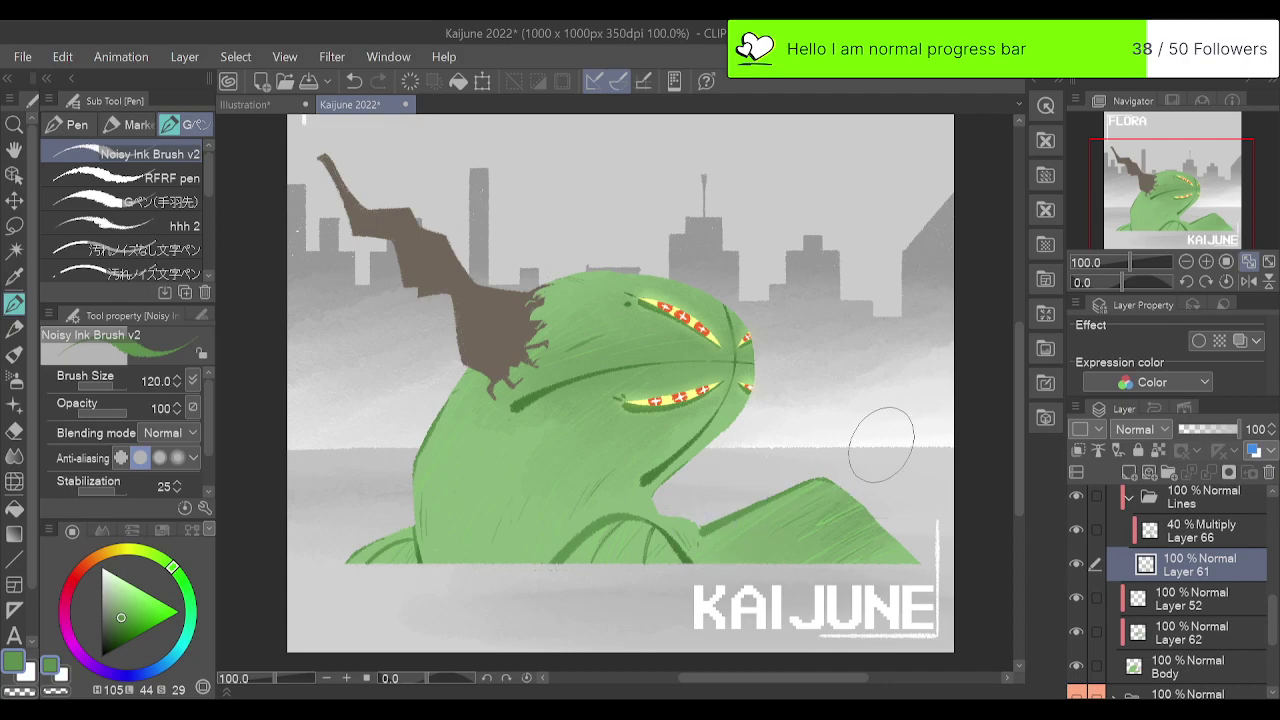
Sample the horn's brown, shift its hue to 304, and recolor the horn on Layer 68 with that purple, locking transparent pixels.
click(1248, 261)
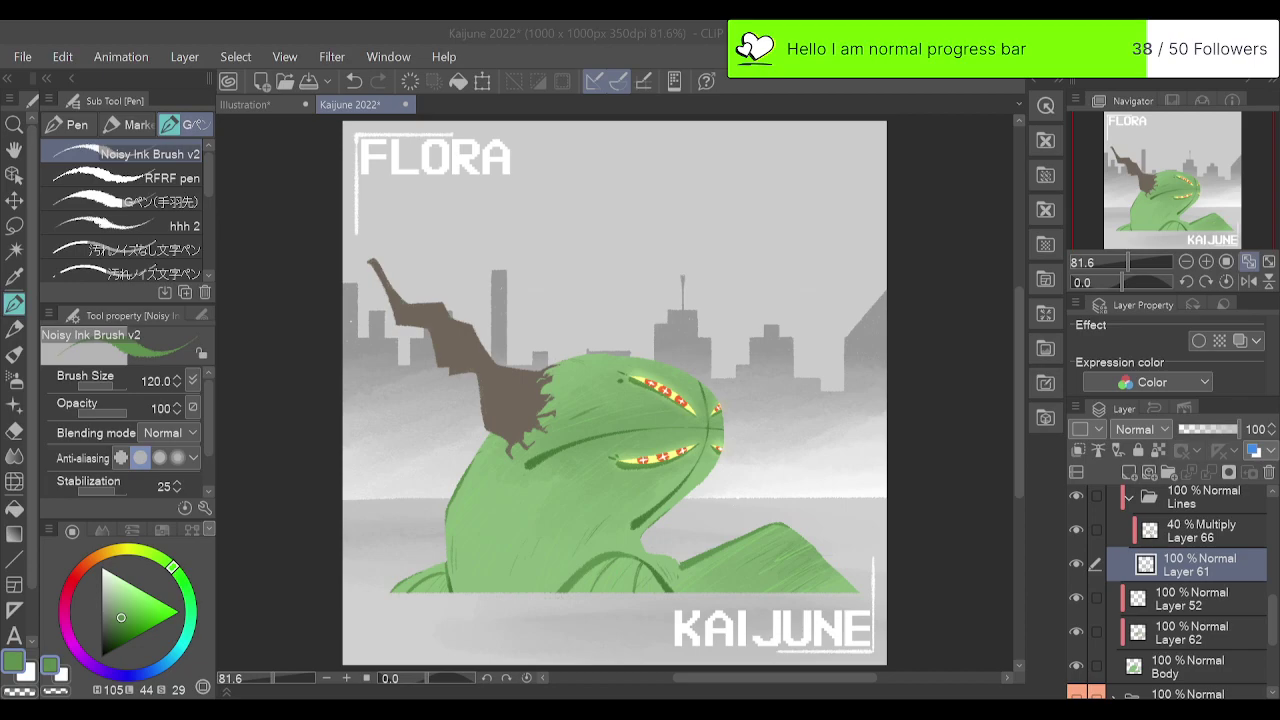
alt+click(511, 398)
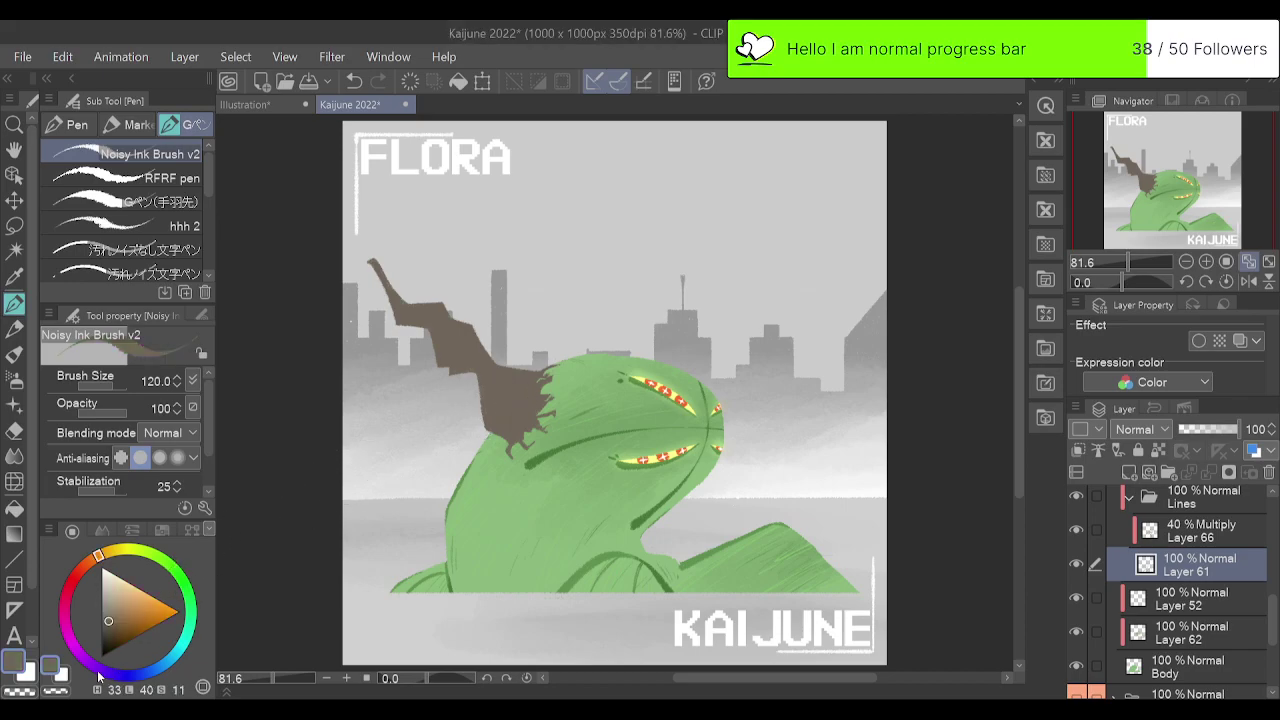
click(93, 665)
drag(93, 665, 64, 641)
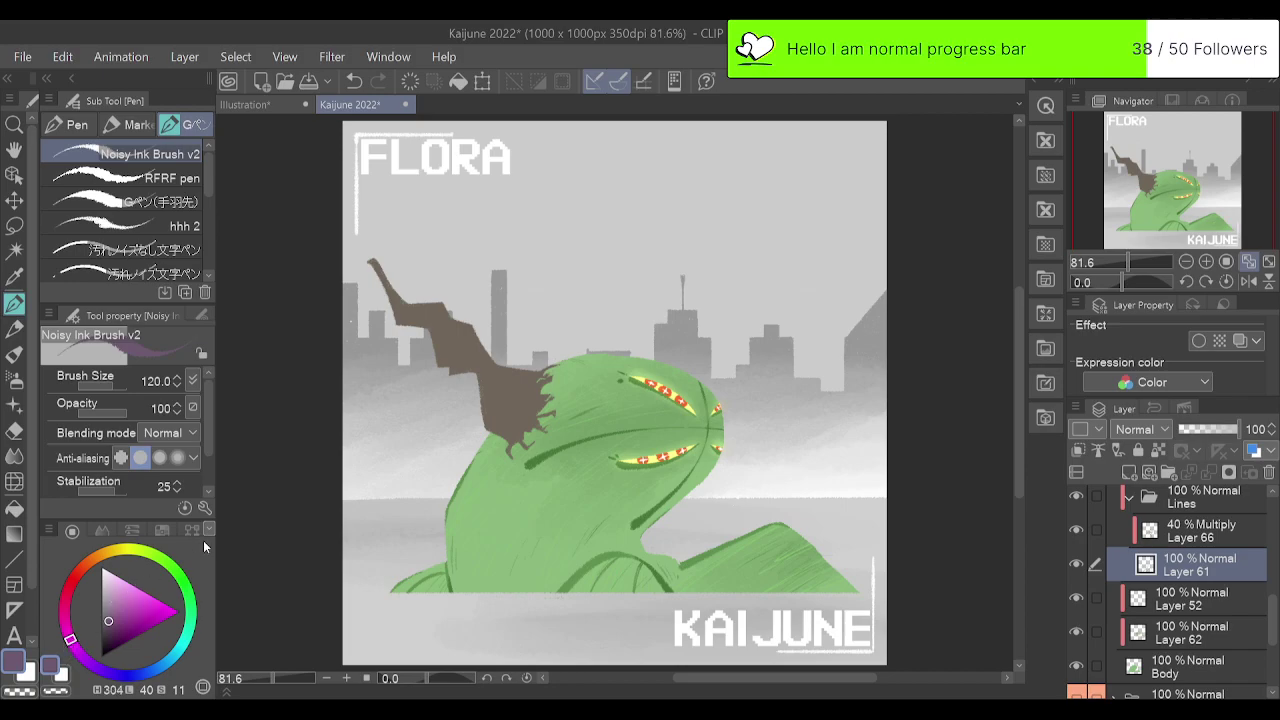
drag(1272, 636, 1272, 540)
scroll(1265, 548, down, 3)
click(1188, 598)
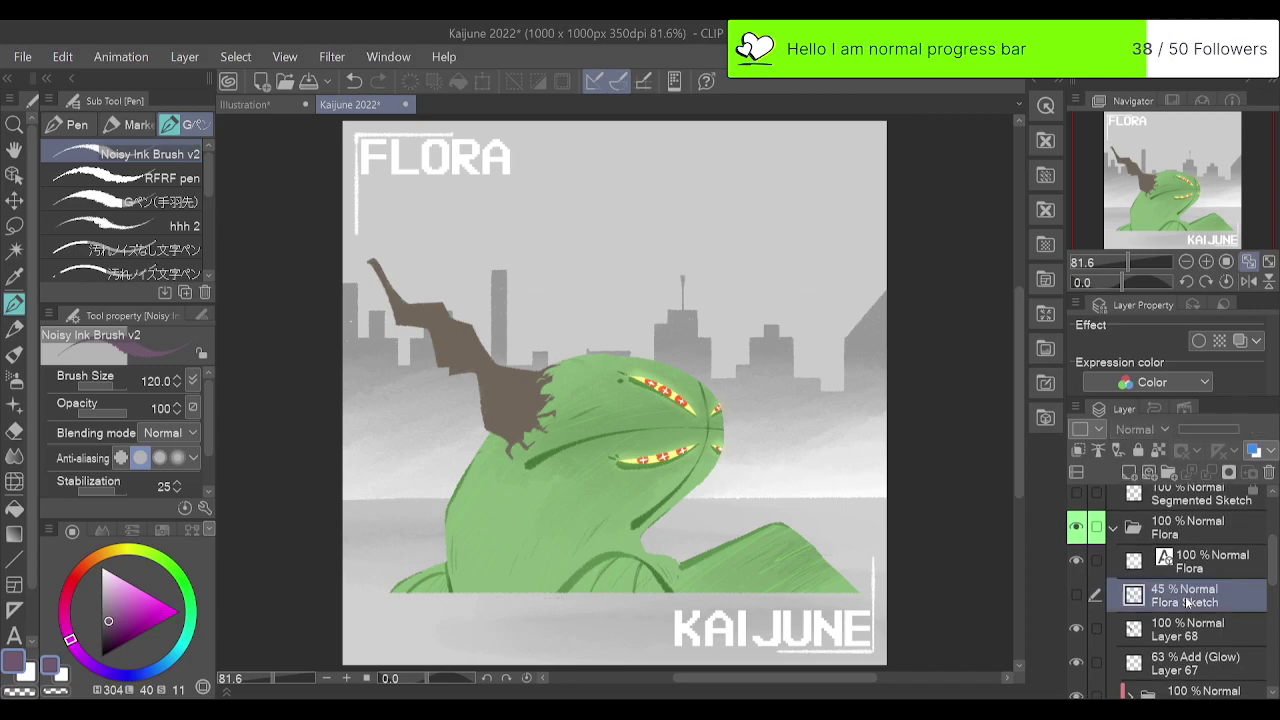
click(1190, 632)
click(1202, 666)
click(1217, 628)
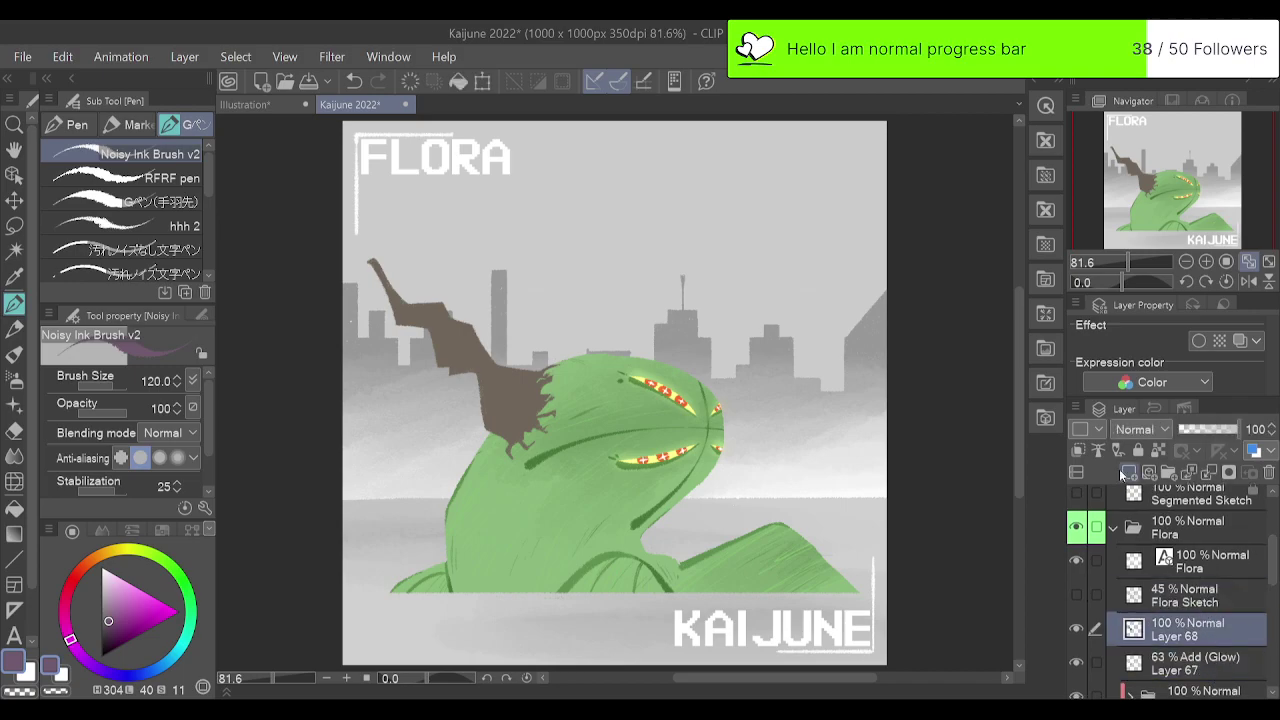
click(458, 80)
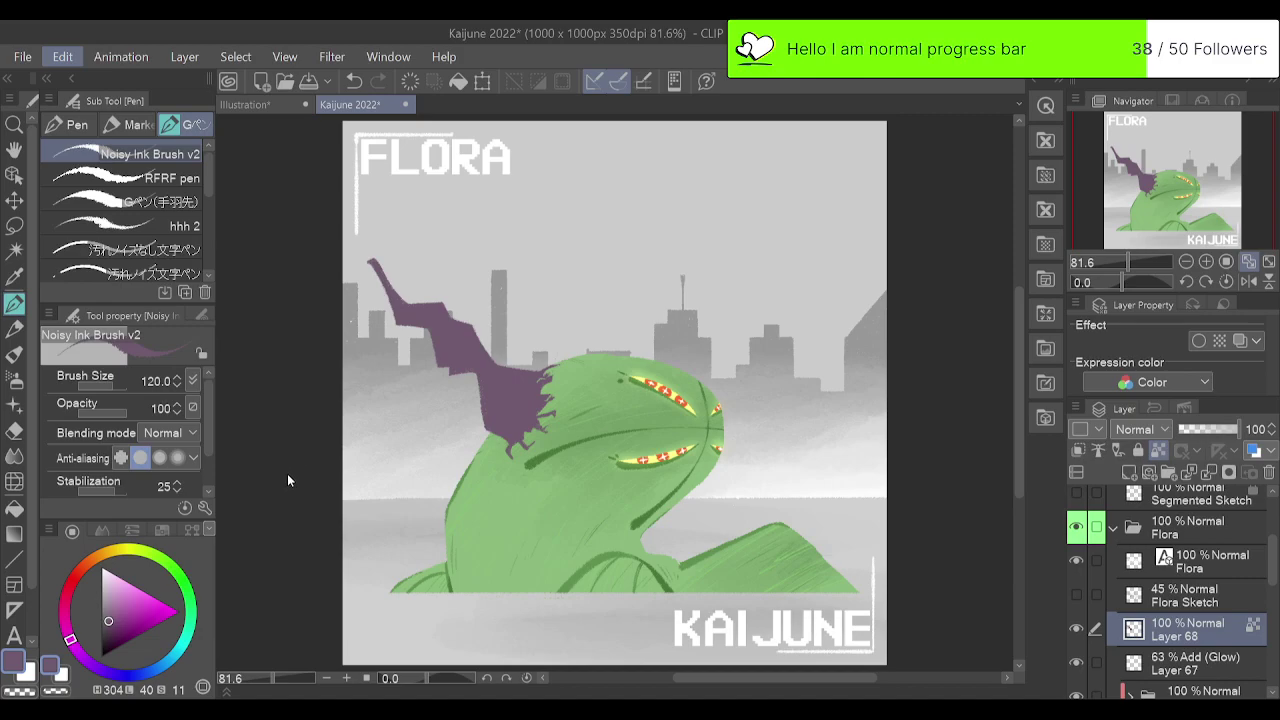
Adjust the hue and brightness of the horn on Layer 68 to a muted reddish purple and sample the new color.
click(485, 494)
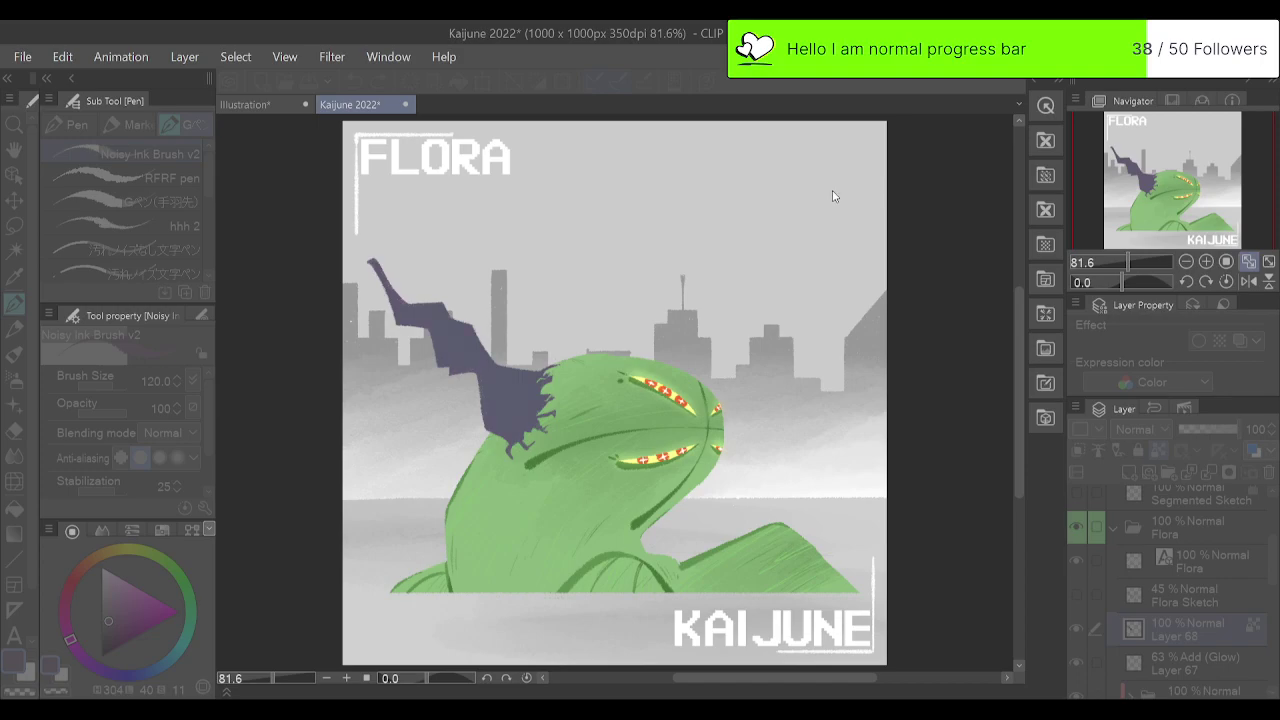
drag(833, 191, 840, 184)
mouse_move(924, 289)
mouse_down()
mouse_move(976, 285)
mouse_move(949, 289)
mouse_up()
drag(951, 291, 957, 289)
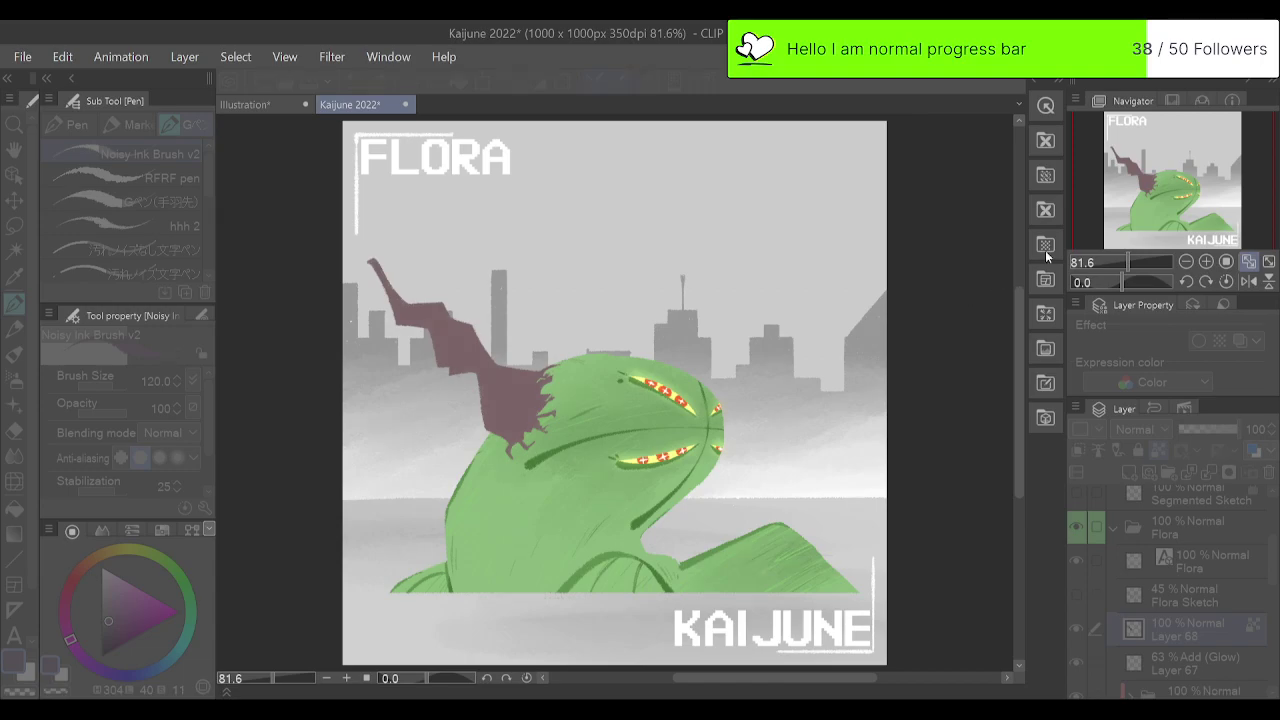
click(1165, 160)
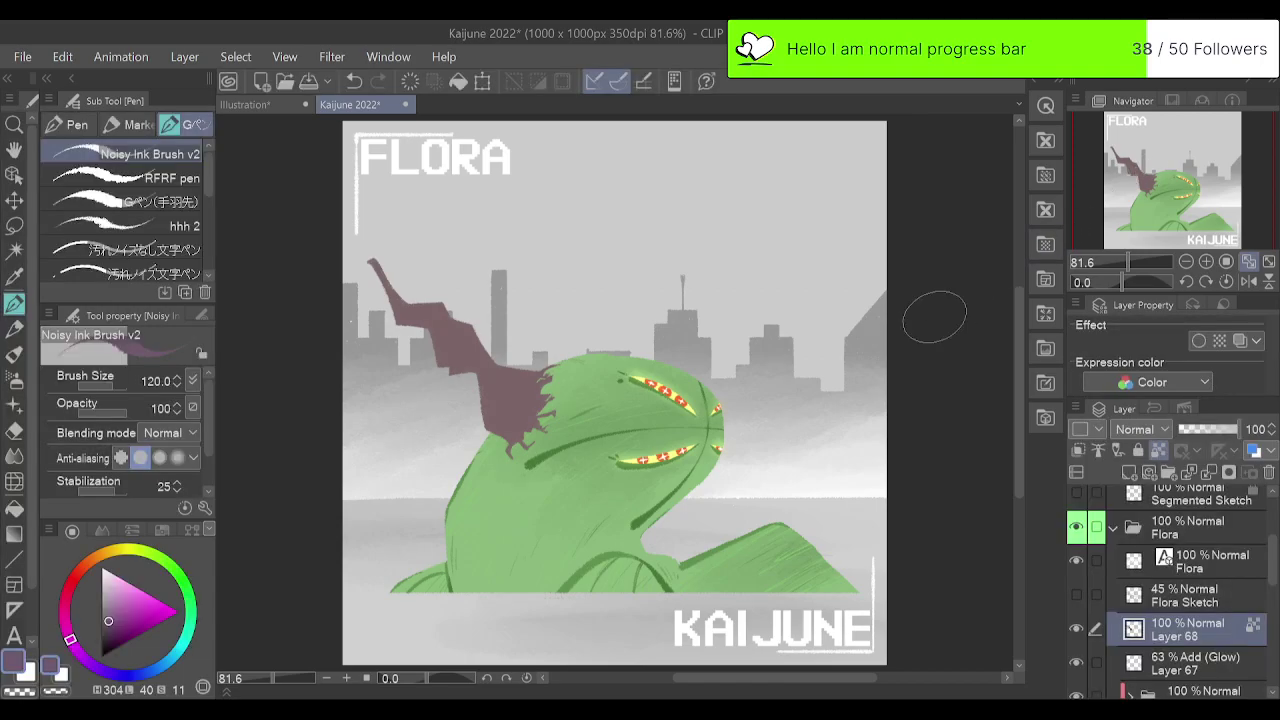
alt+click(532, 396)
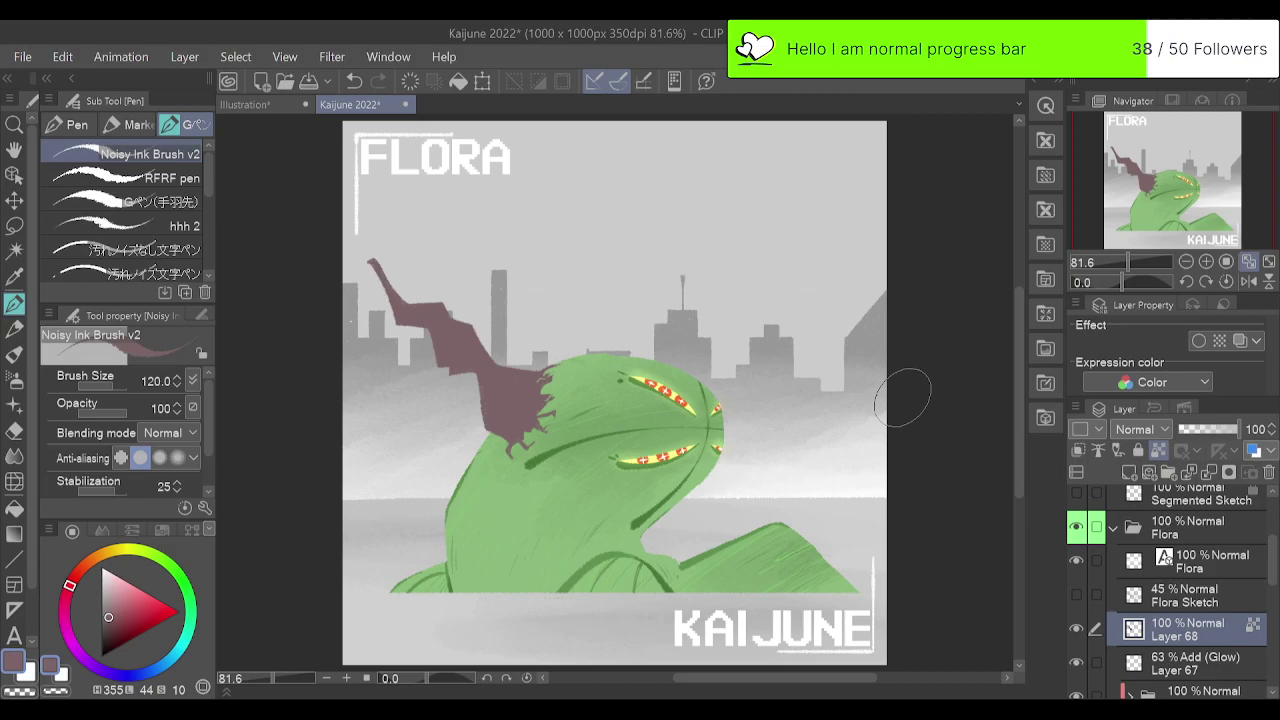
click(1201, 263)
click(1201, 263)
drag(1170, 210, 1165, 215)
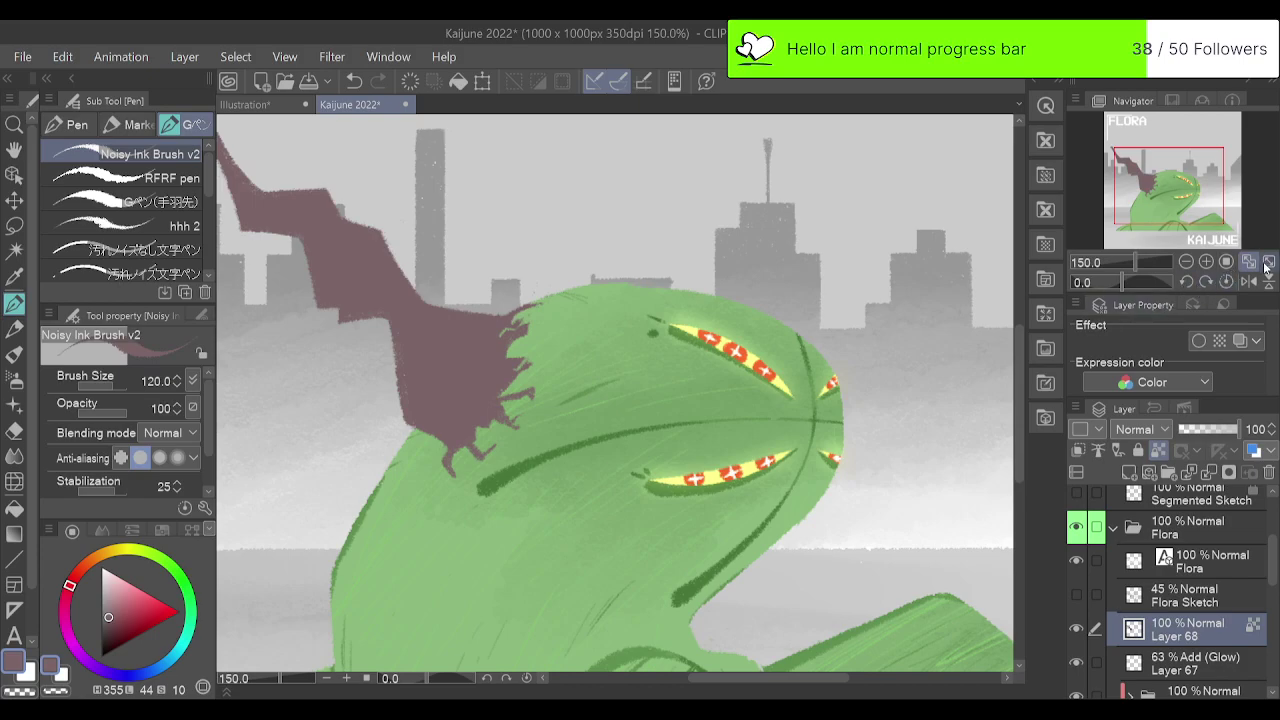
key(ctrl+0)
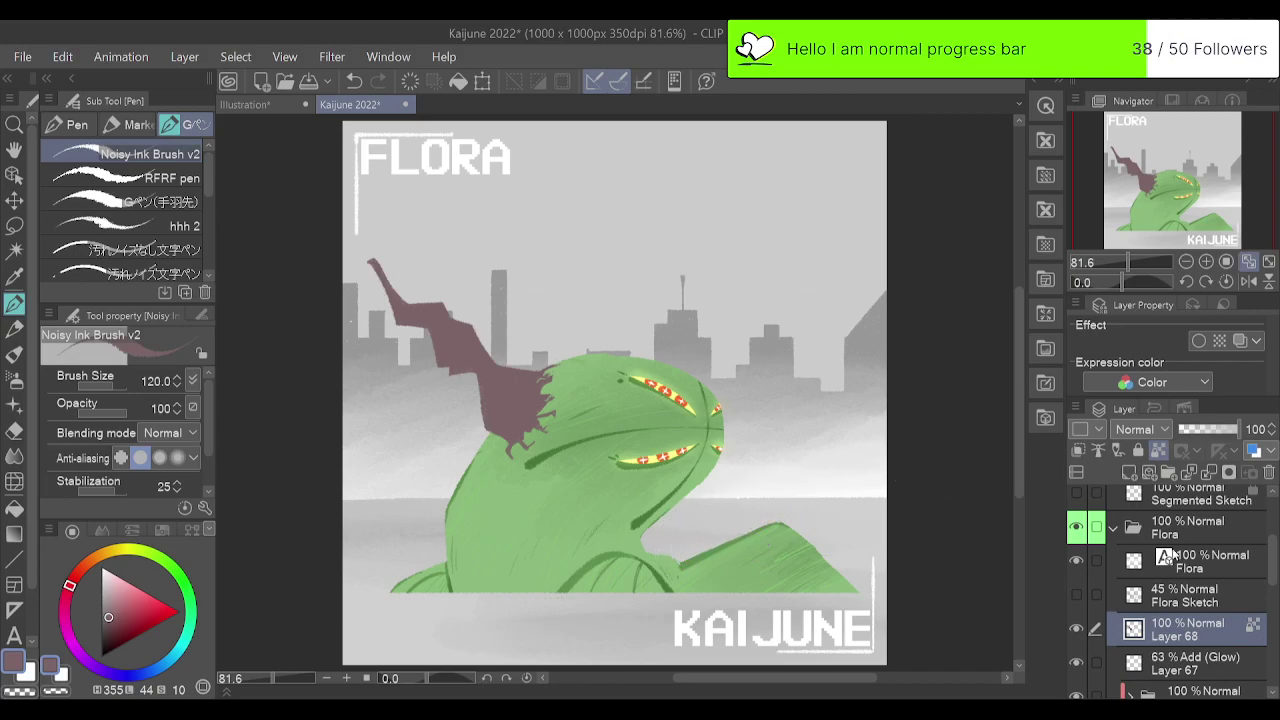
Select Layer 61, sample the outline green (hue 105, luminosity 44, saturation 29), and try short strokes where the front limb meets the outer limb.
drag(1273, 583, 1273, 582)
scroll(1272, 616, down, 3)
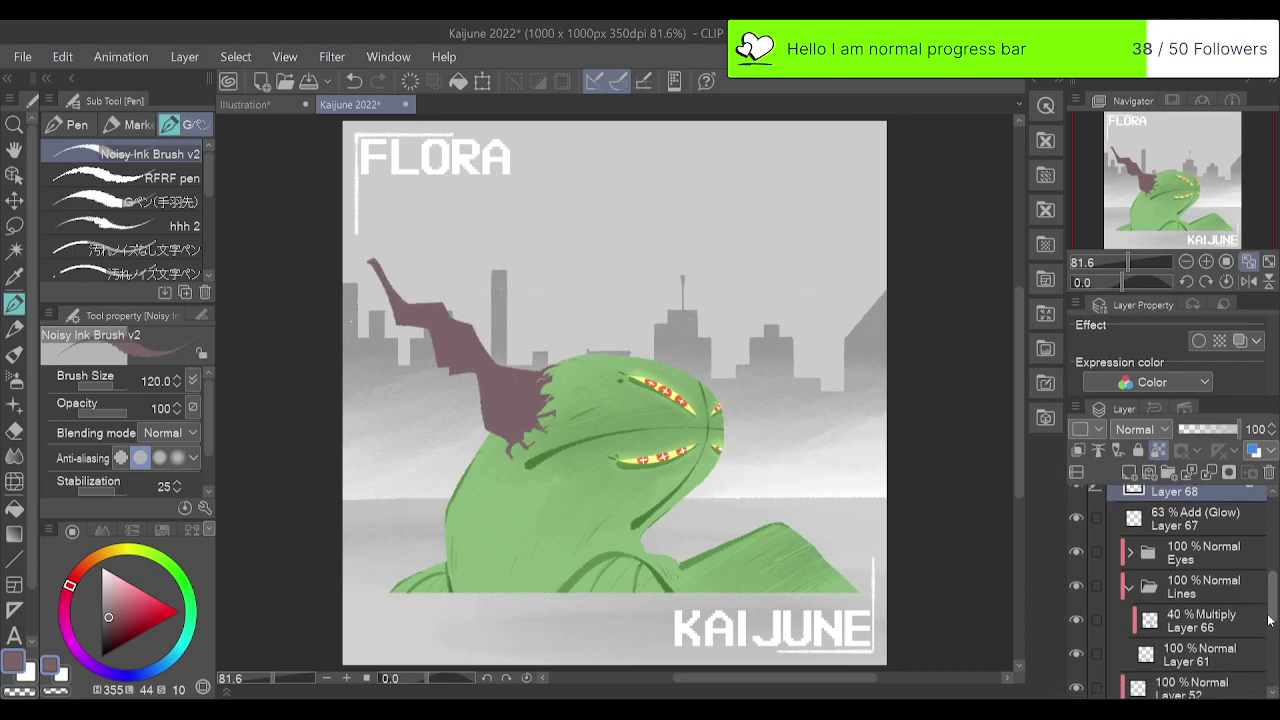
click(1232, 614)
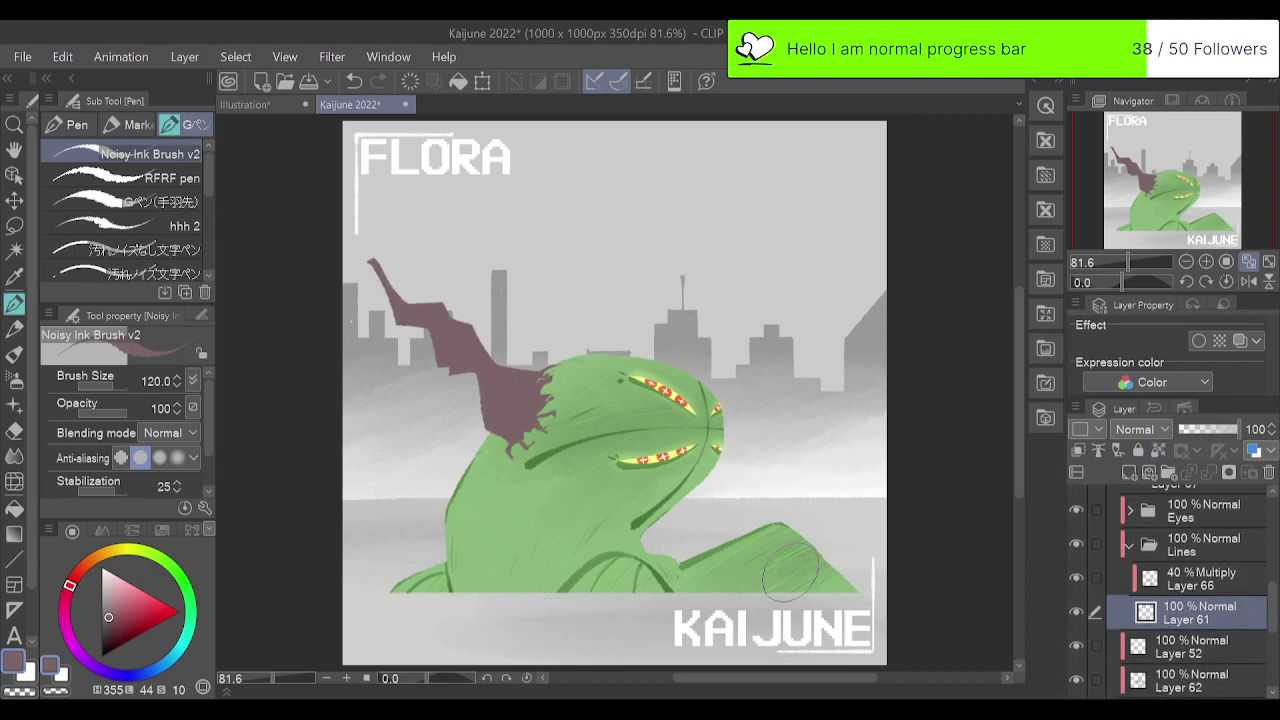
alt+click(580, 571)
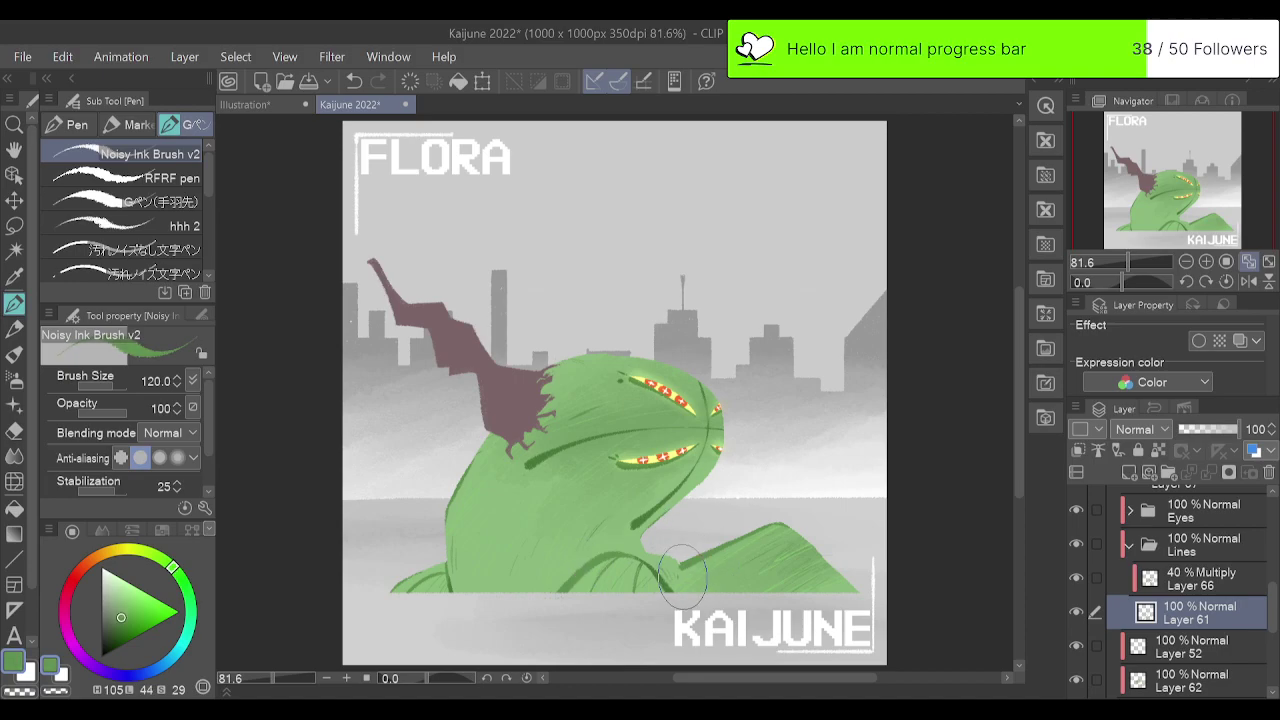
drag(693, 582, 671, 557)
key(ctrl+z)
drag(688, 588, 679, 562)
key(ctrl+z)
key(ctrl+z)
key(ctrl+z)
drag(683, 578, 671, 554)
key(ctrl+z)
drag(682, 581, 671, 554)
key(ctrl+z)
Clean up the line where the outer limb meets the front limb with the Hard eraser.
key(e)
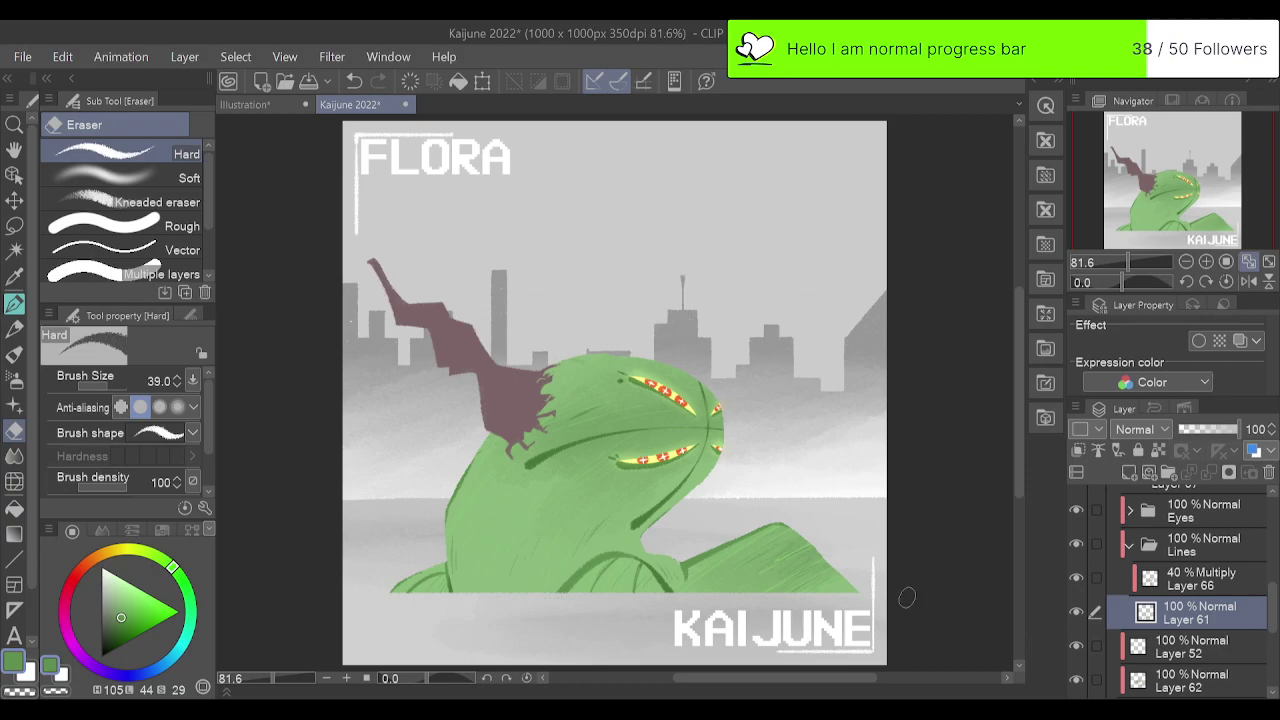
key(ctrl+z)
drag(683, 577, 753, 531)
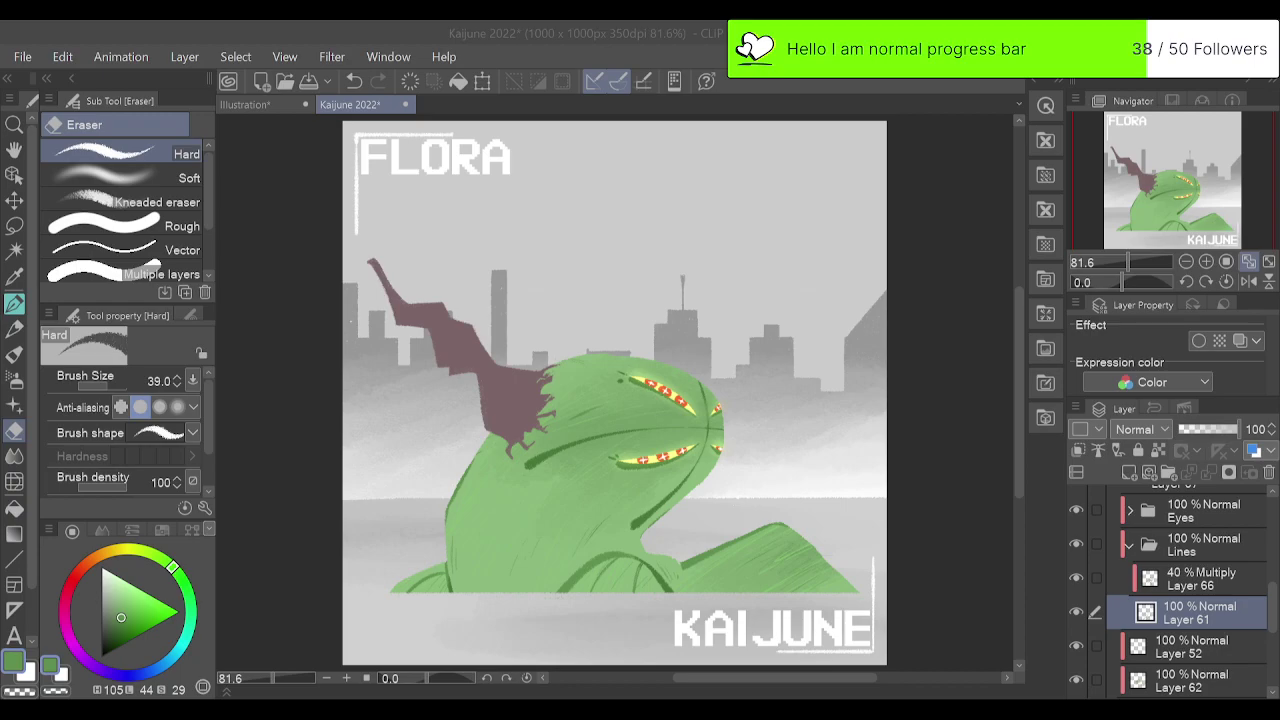
Try shading the torso, head and outer limb on Layer 62 with the Rough wash brush in the body's light green.
right_click(521, 499)
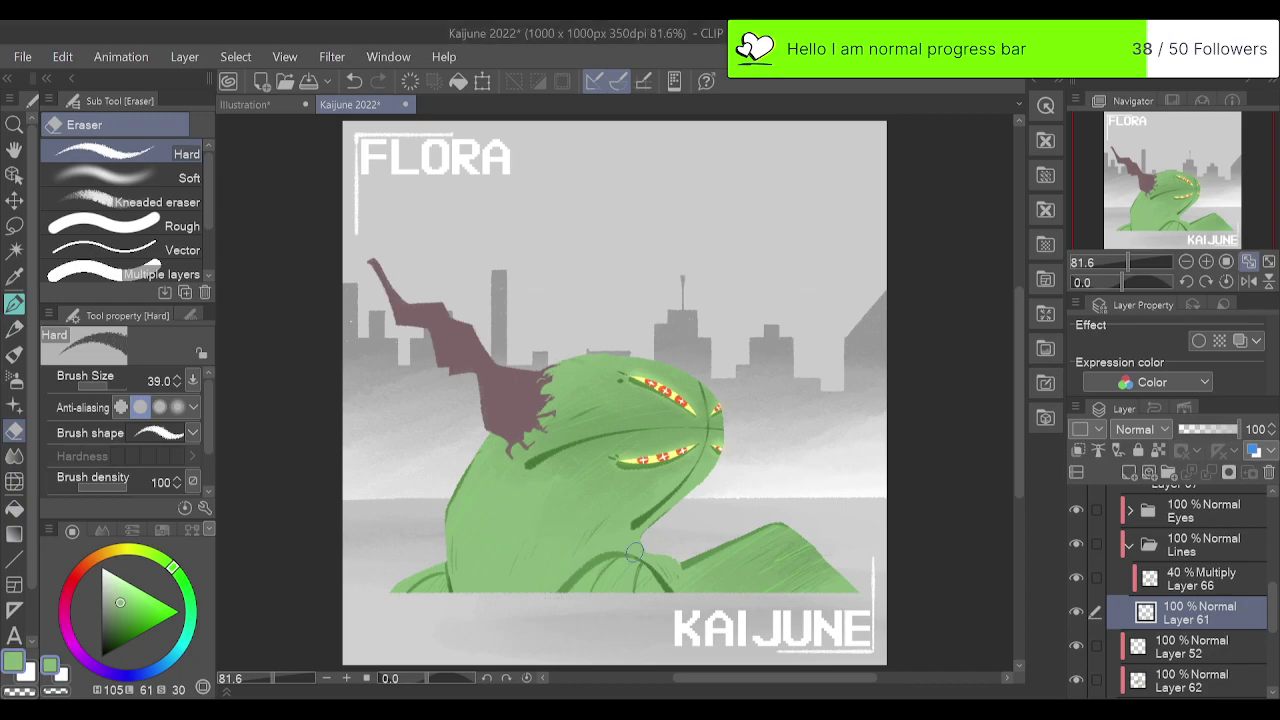
drag(1273, 605, 1275, 645)
click(1205, 505)
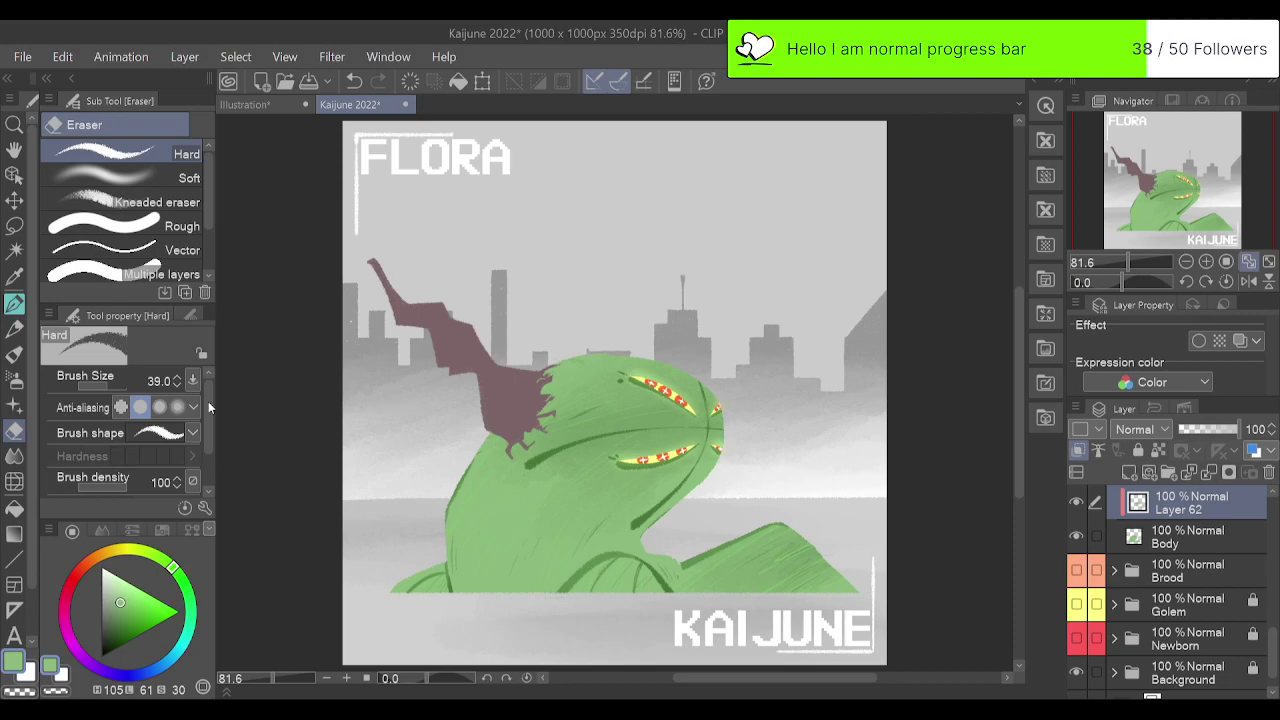
click(14, 354)
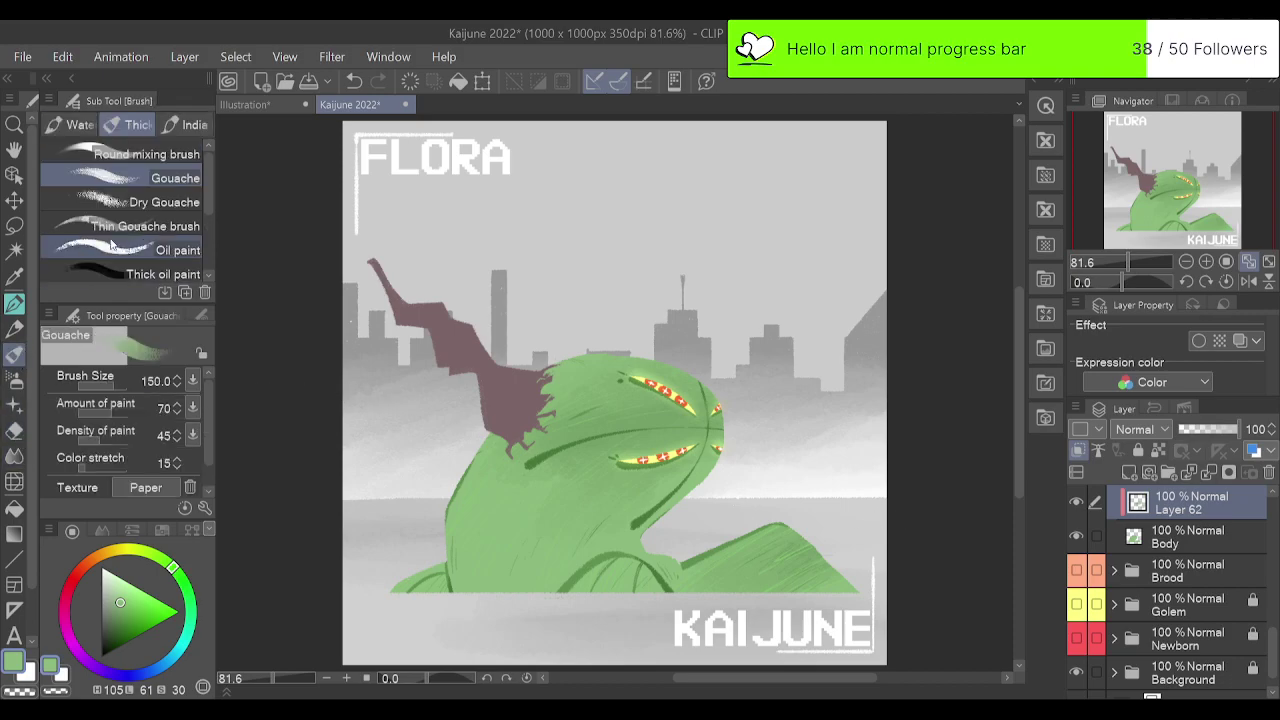
click(178, 124)
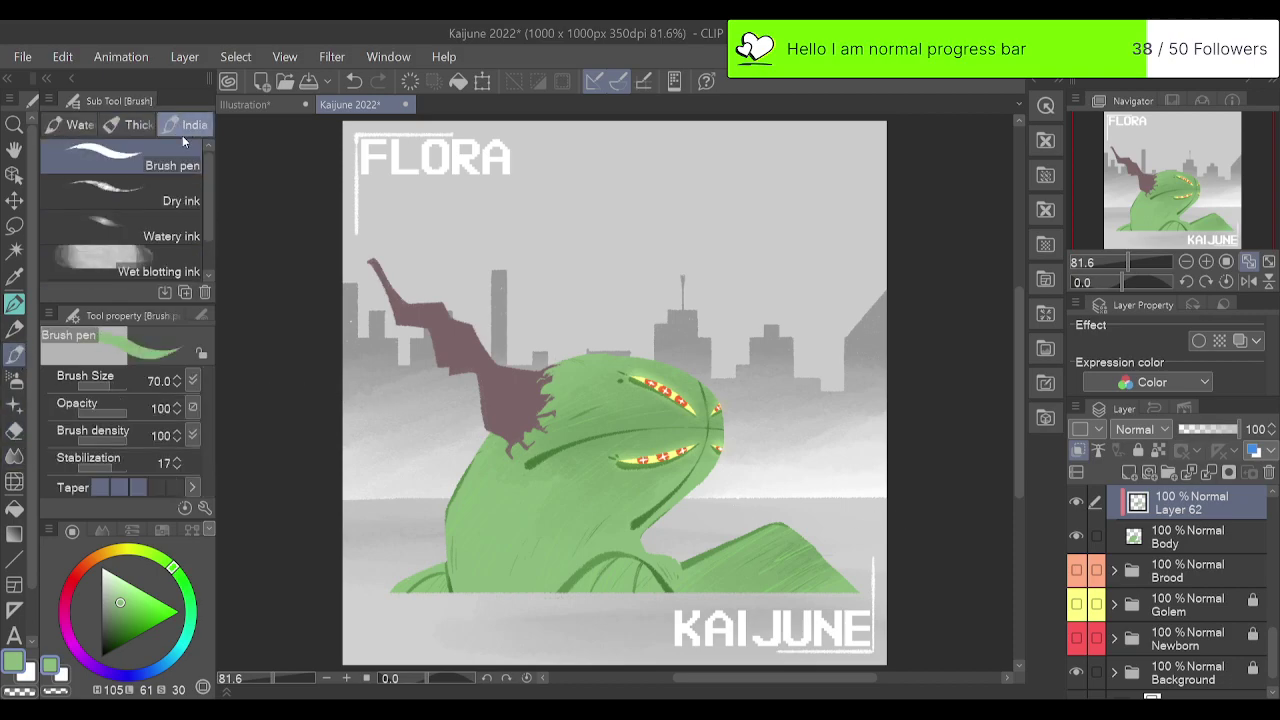
click(69, 127)
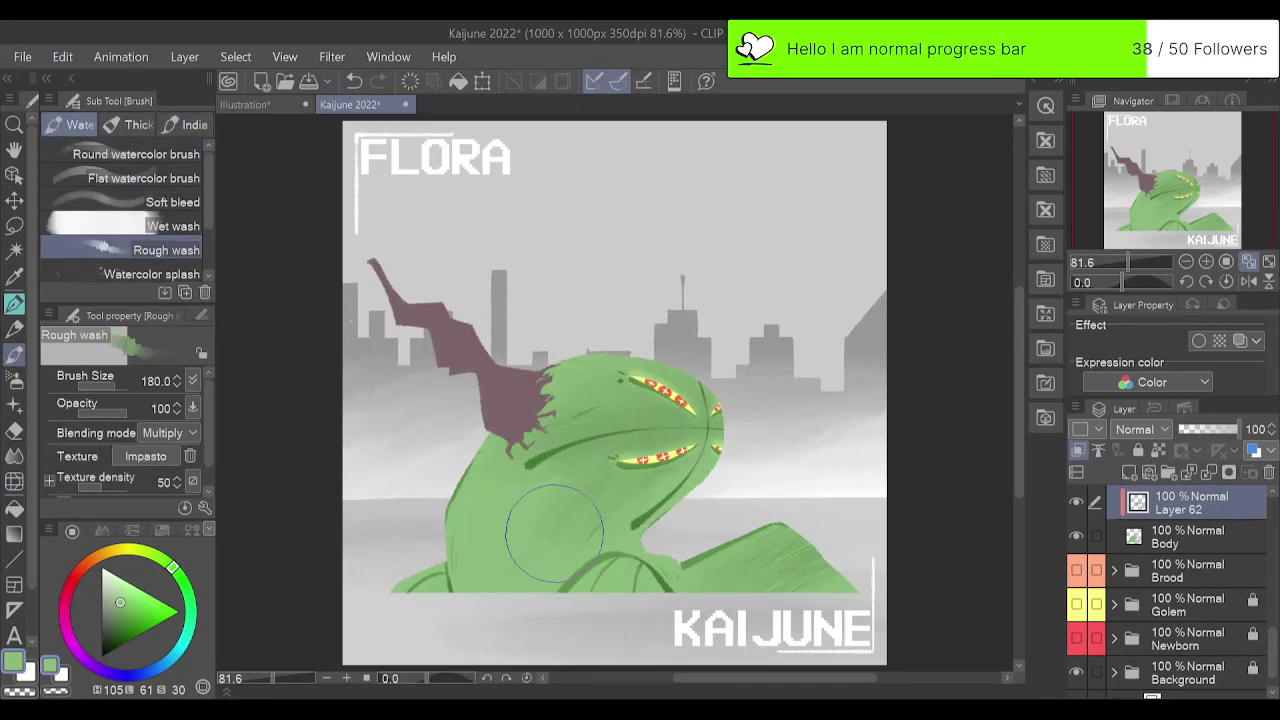
mouse_move(555, 535)
mouse_down()
mouse_move(676, 414)
mouse_move(504, 494)
mouse_up()
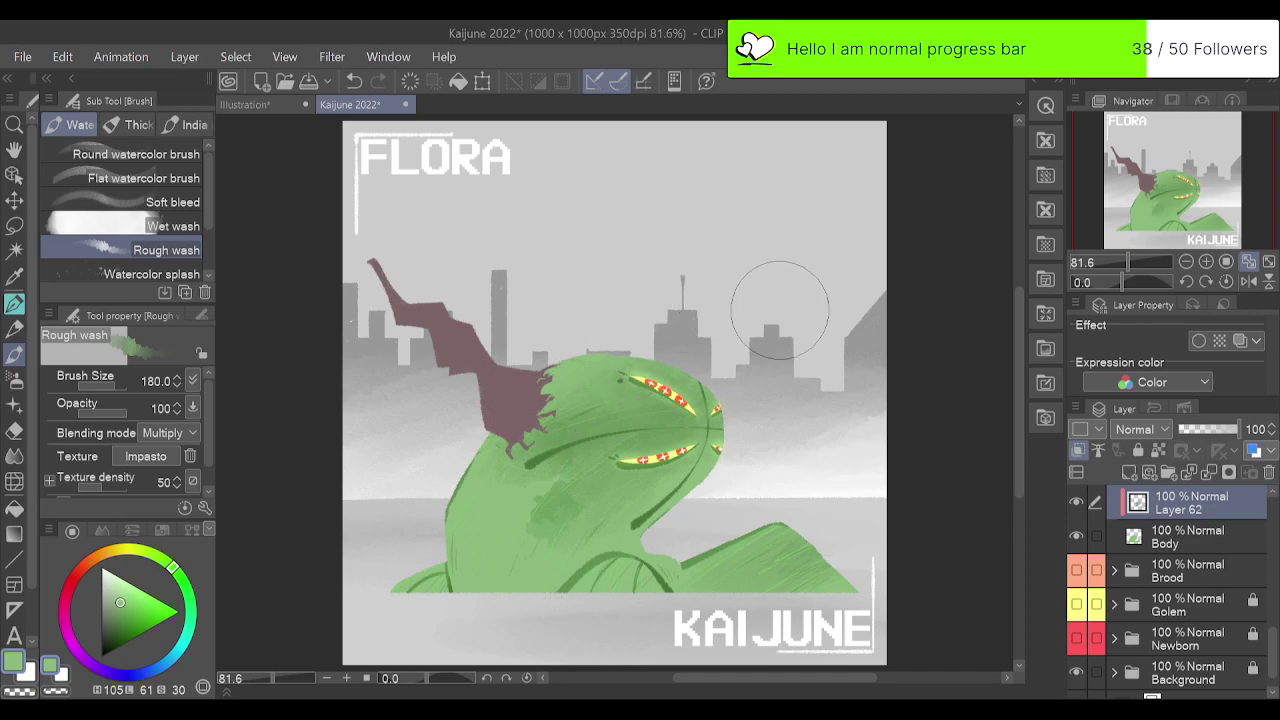
key(ctrl+z)
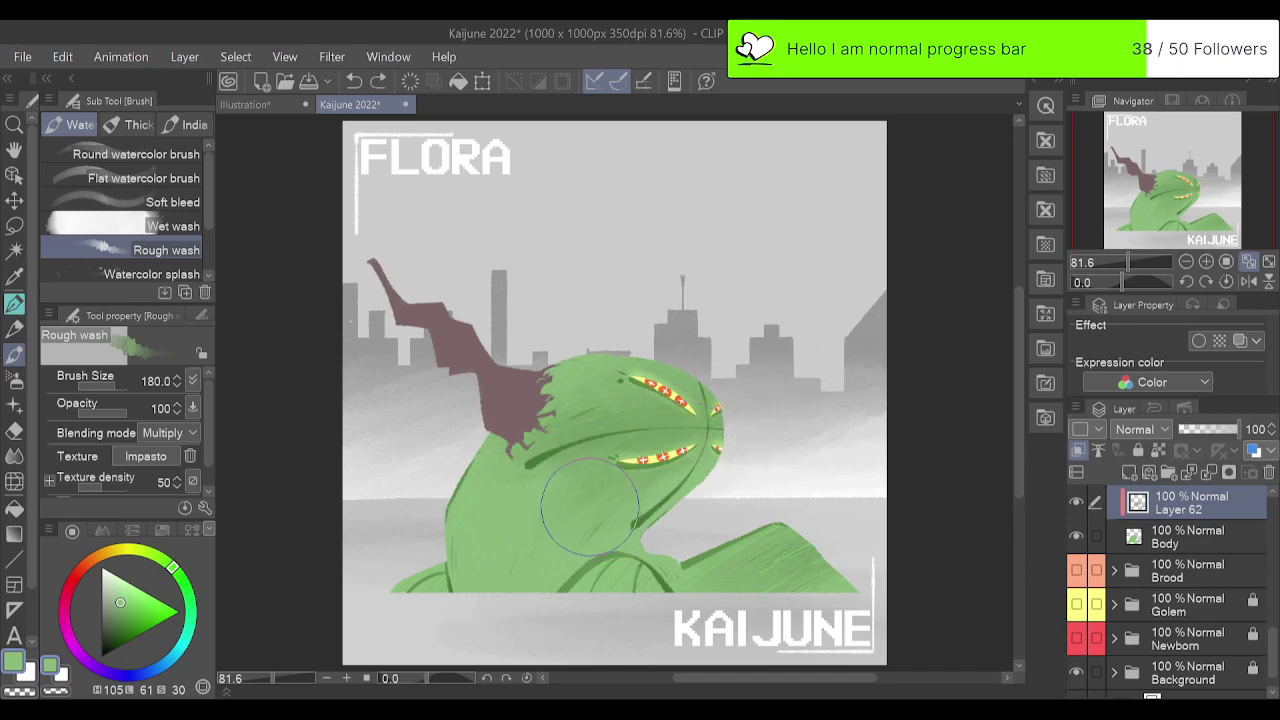
mouse_move(538, 549)
mouse_down()
mouse_move(568, 475)
mouse_move(514, 510)
mouse_up()
drag(647, 450, 690, 432)
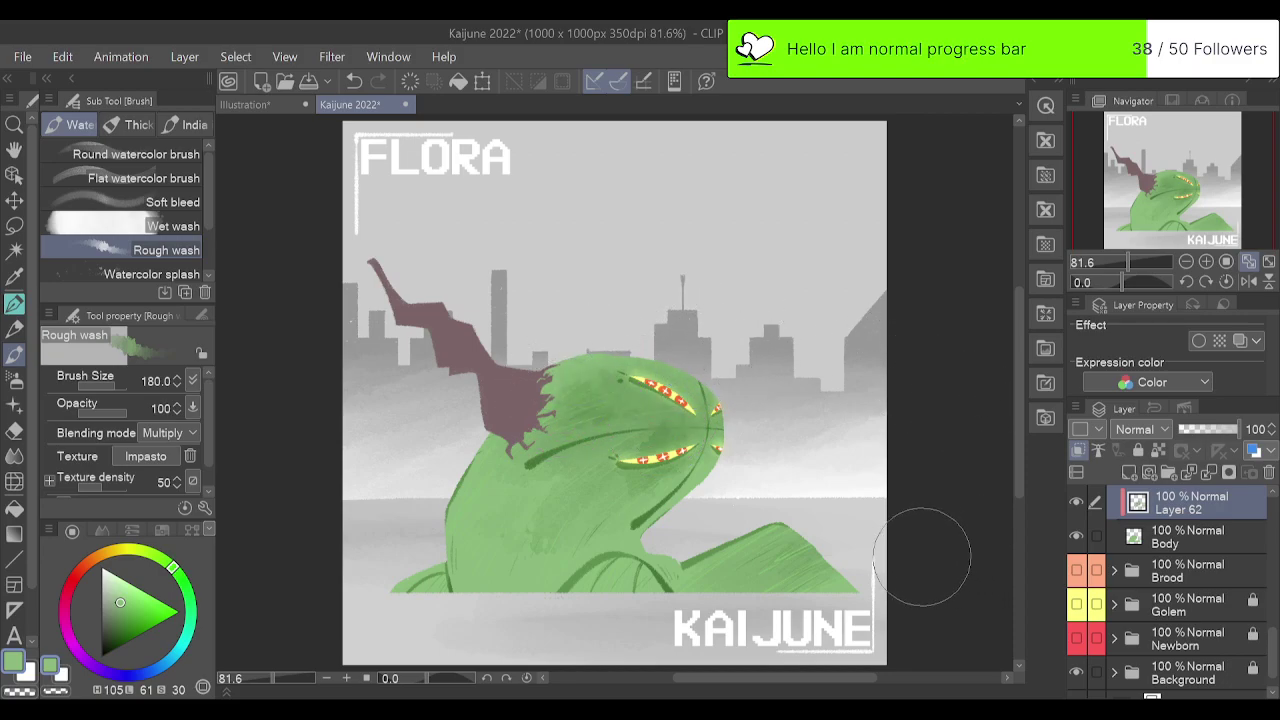
drag(815, 555, 765, 560)
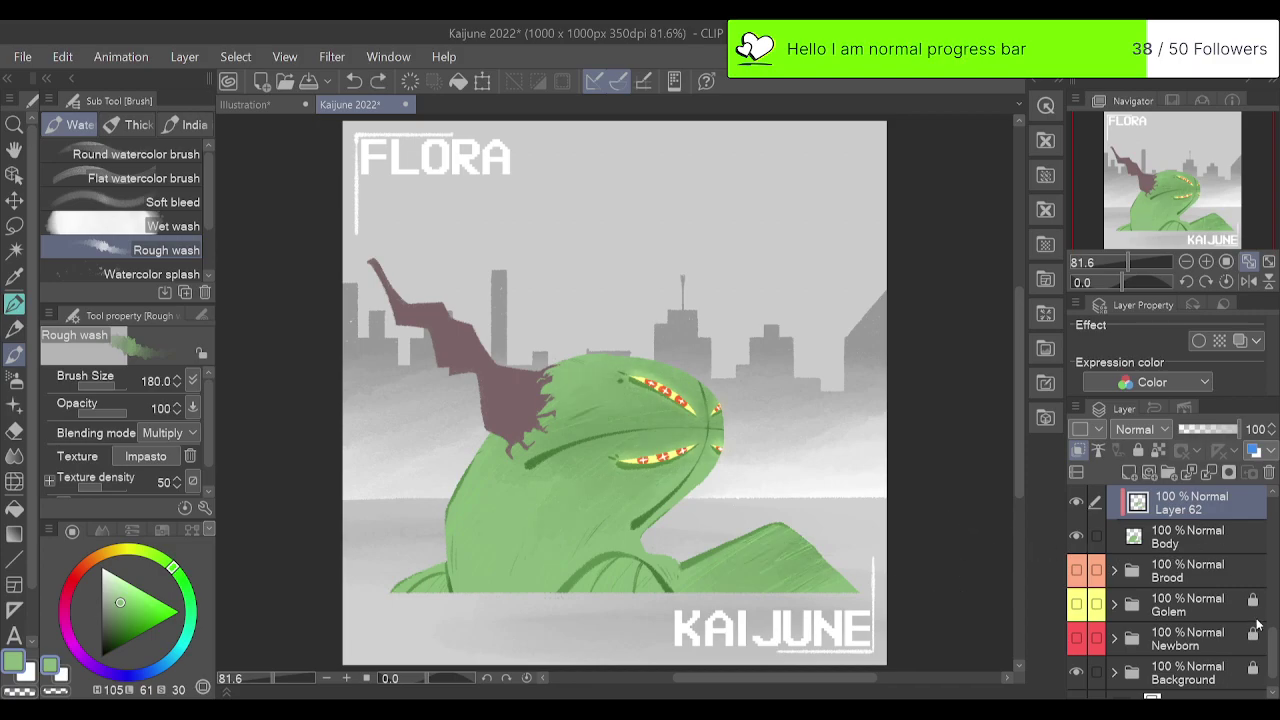
Delete the shading layers Layer 62 and Layer 52, leaving the Body layer selected.
drag(1272, 650, 1272, 634)
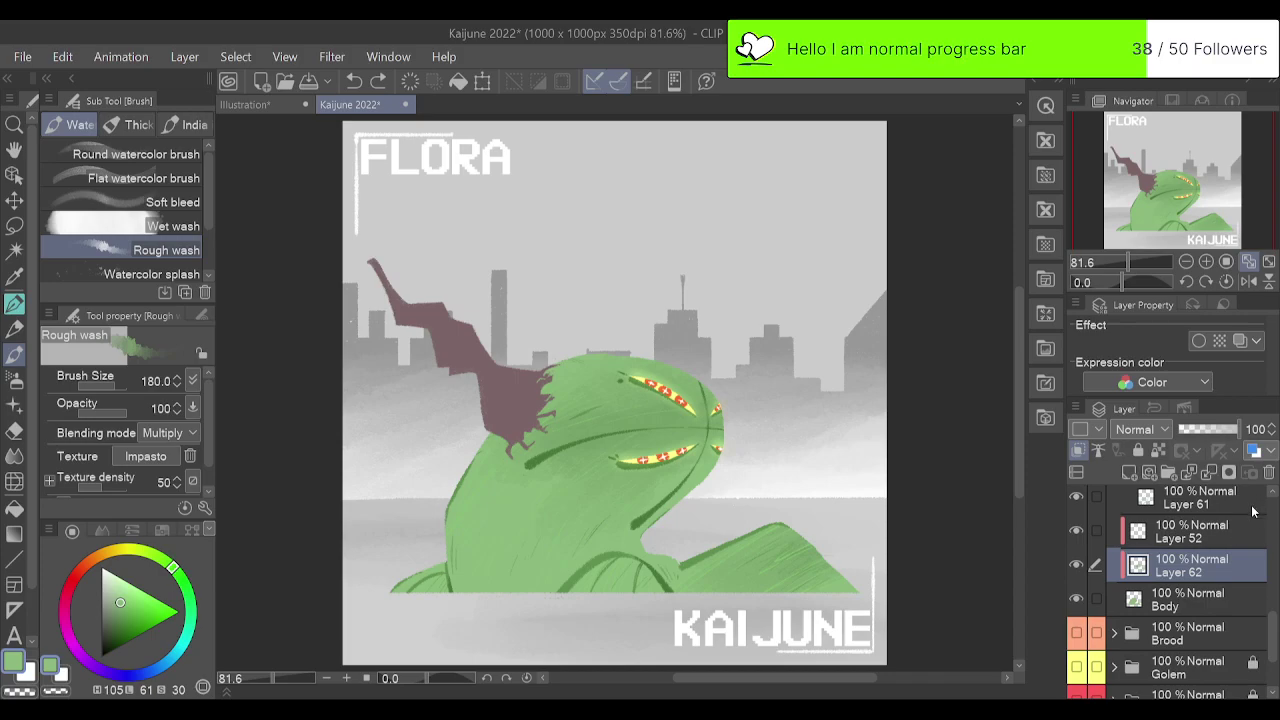
click(1269, 472)
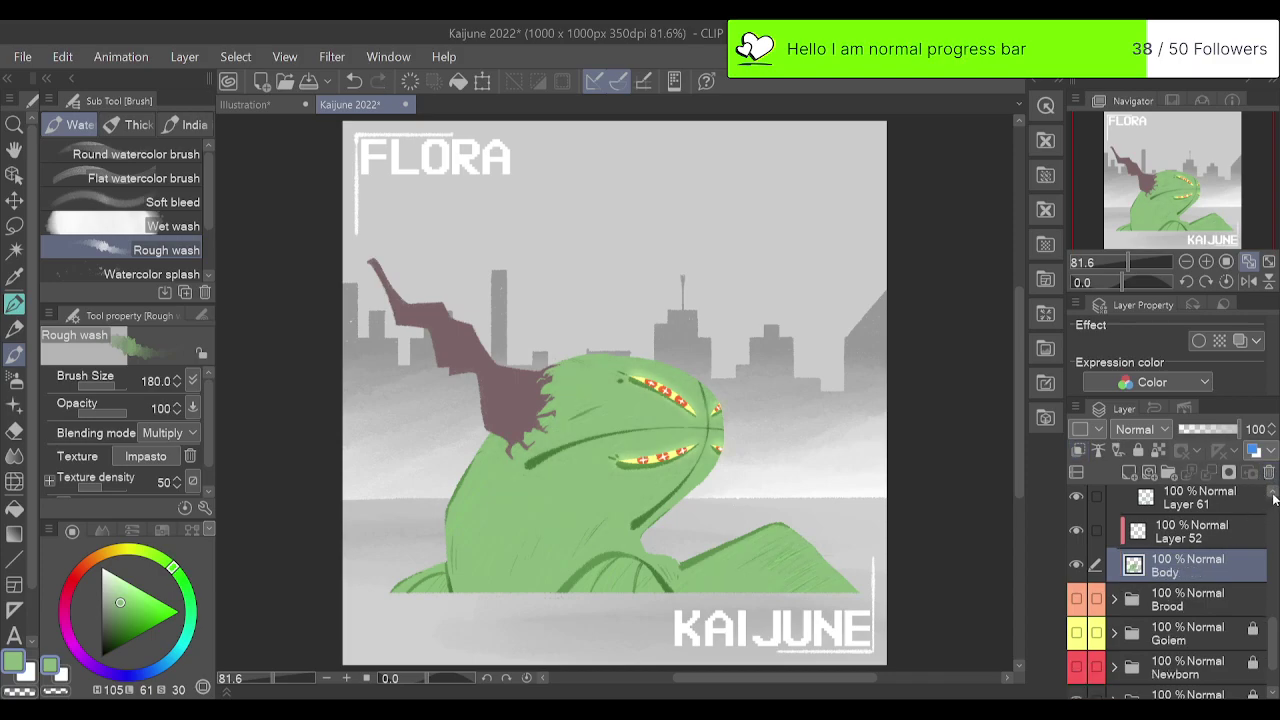
click(1078, 531)
click(1190, 533)
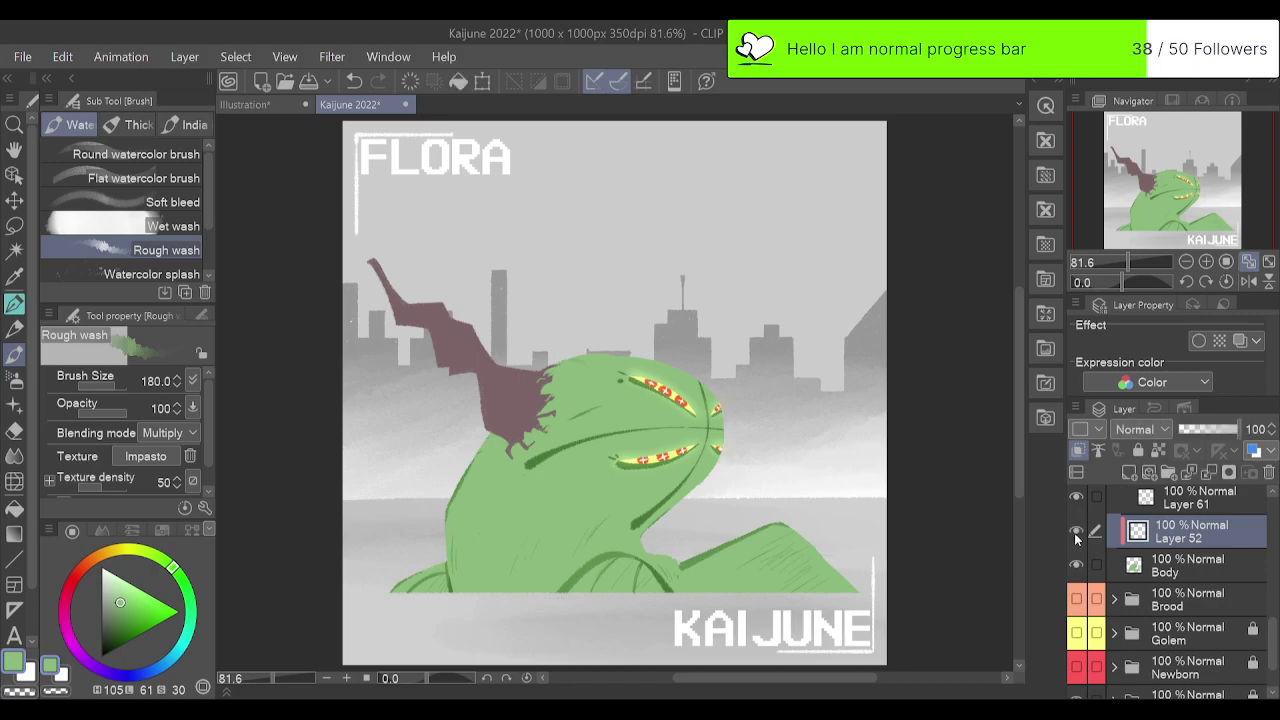
click(1268, 474)
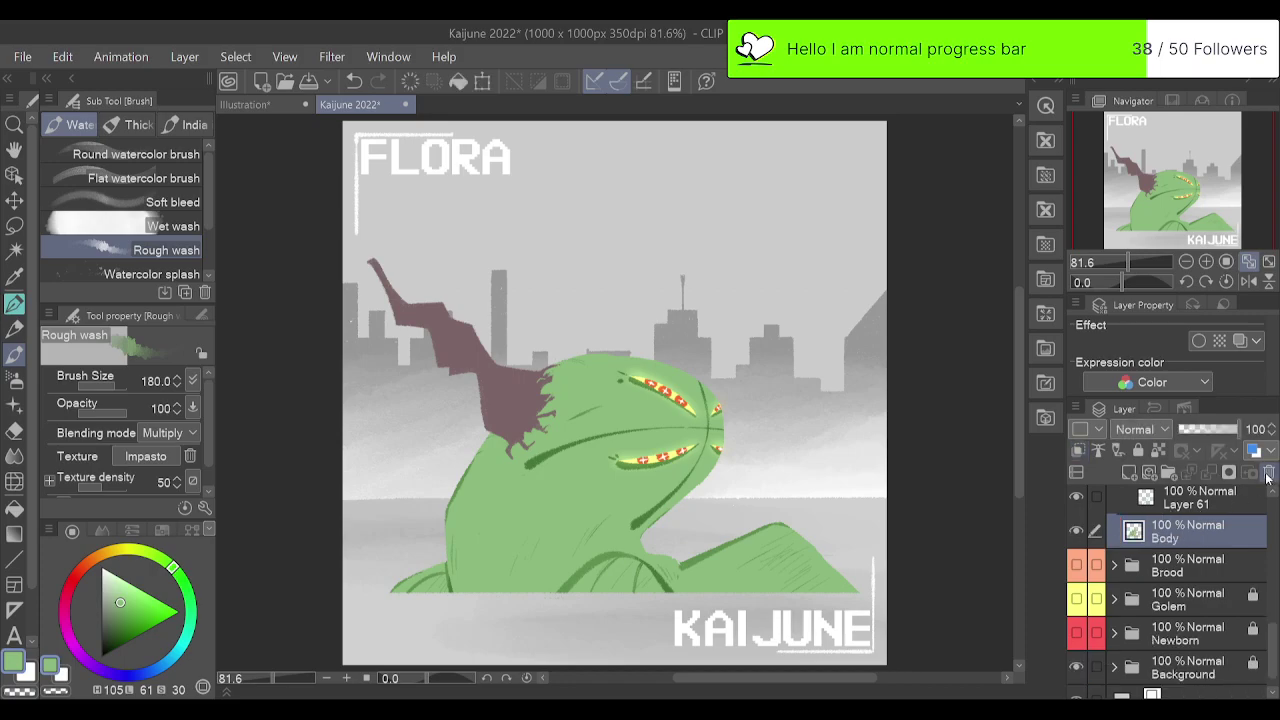
scroll(1270, 635, up, 3)
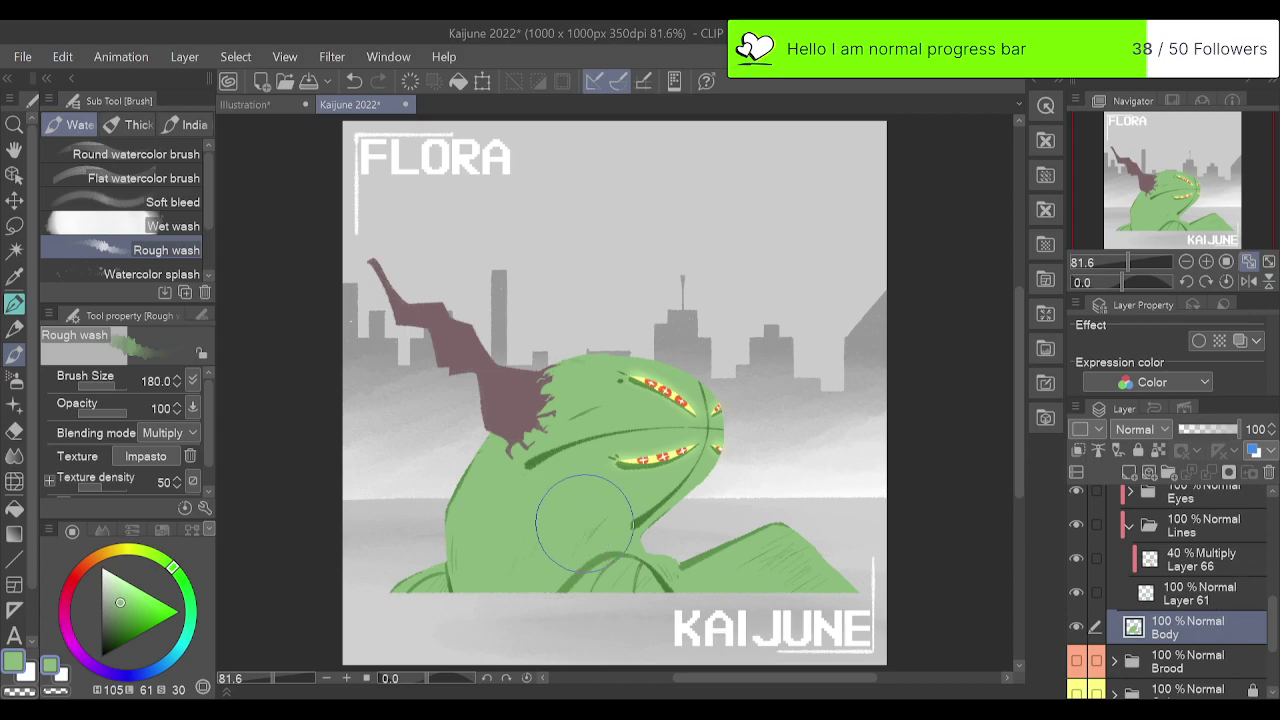
Compare the creature with its line layers hidden and shown, and try clipping Layer 61 to the Body layer.
click(1077, 593)
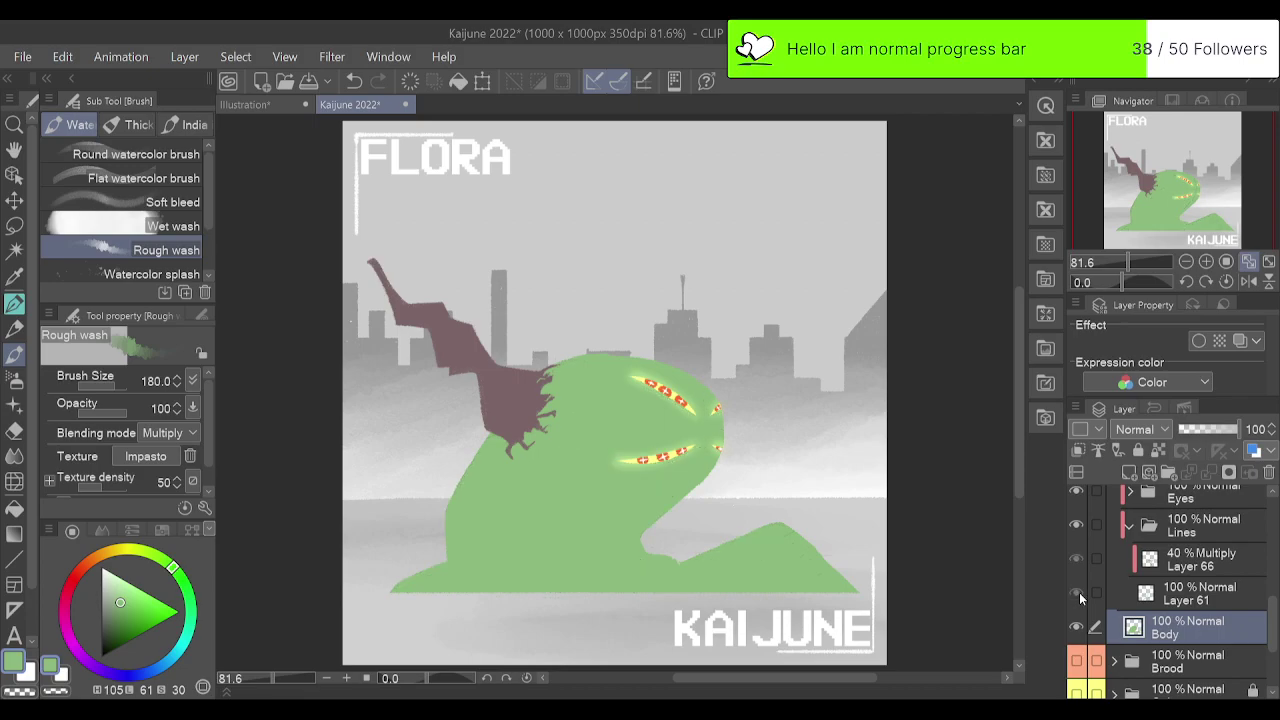
click(1079, 592)
click(1077, 593)
click(1077, 593)
click(1182, 594)
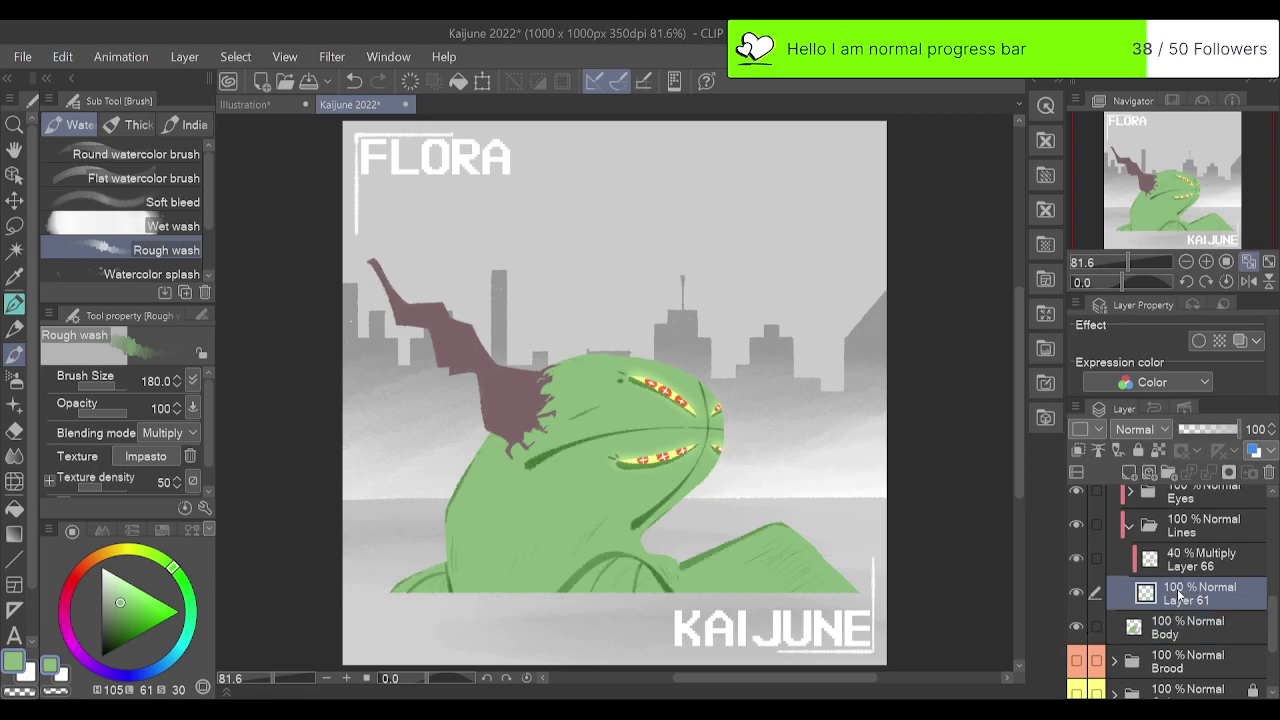
click(1078, 450)
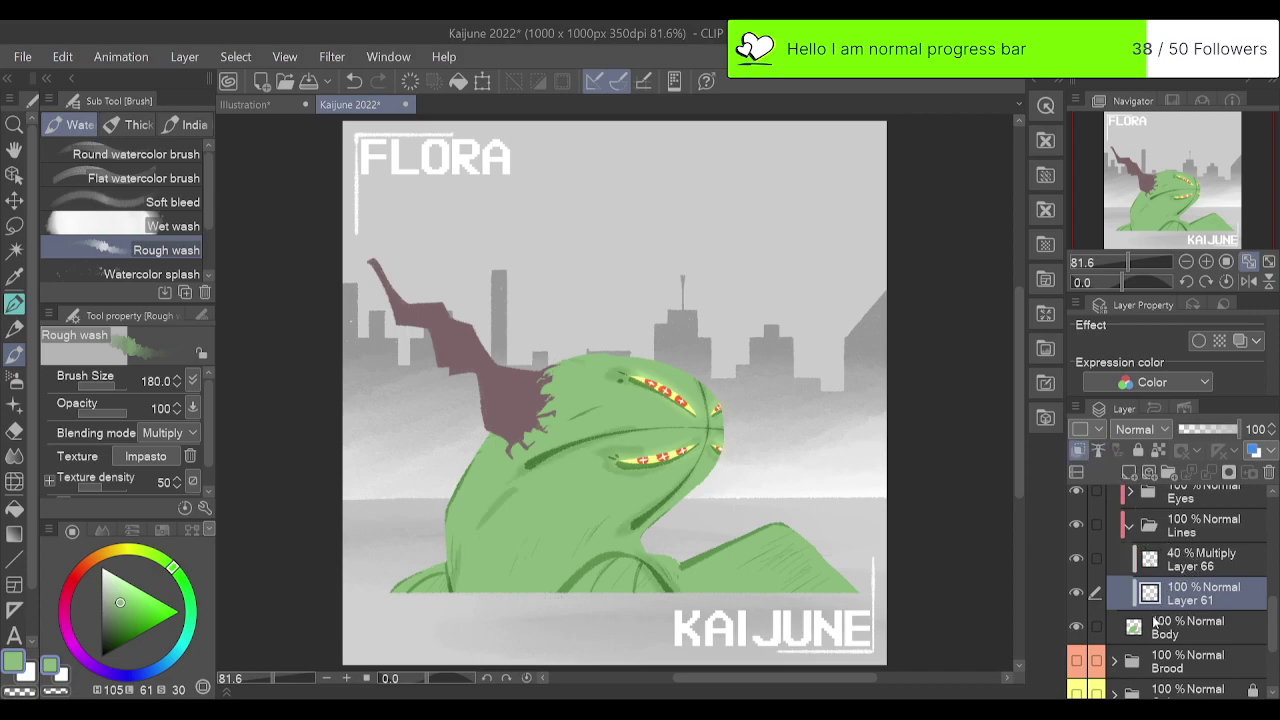
Select the Body layer and sample the outline green (hue 105, luminosity 44, saturation 29) for the Noisy Ink Brush v2.
click(1137, 527)
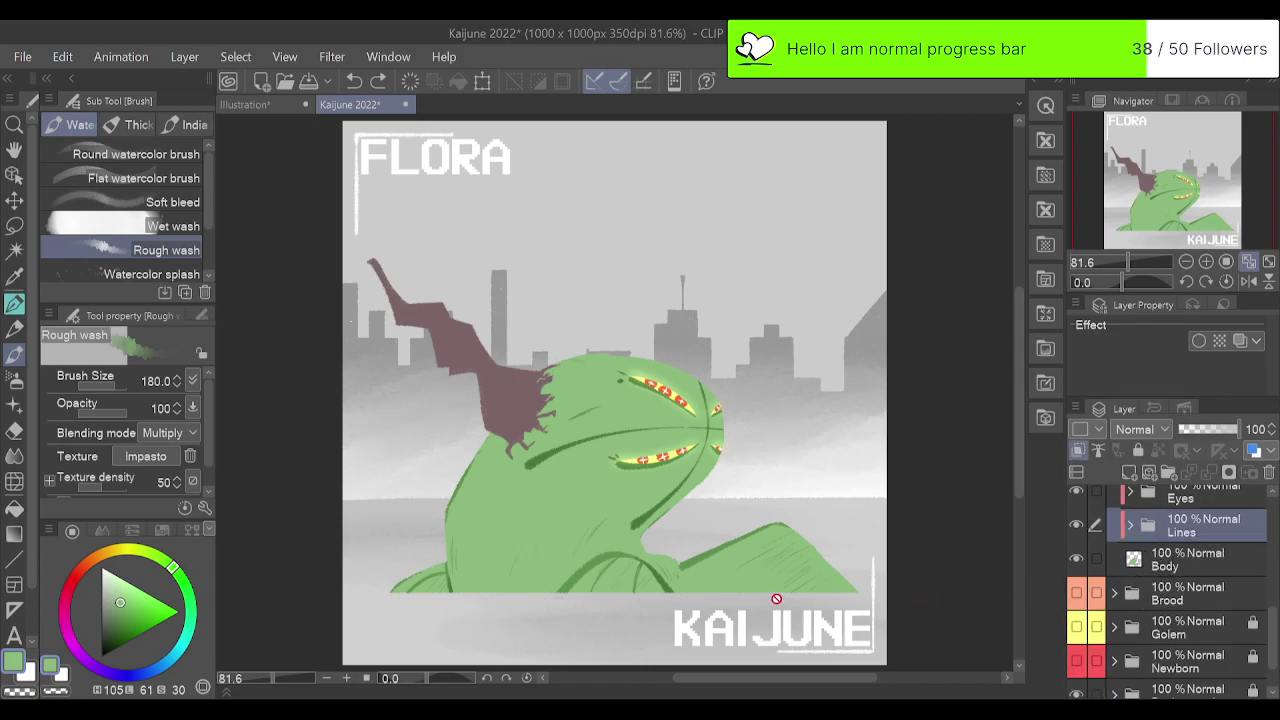
click(1187, 563)
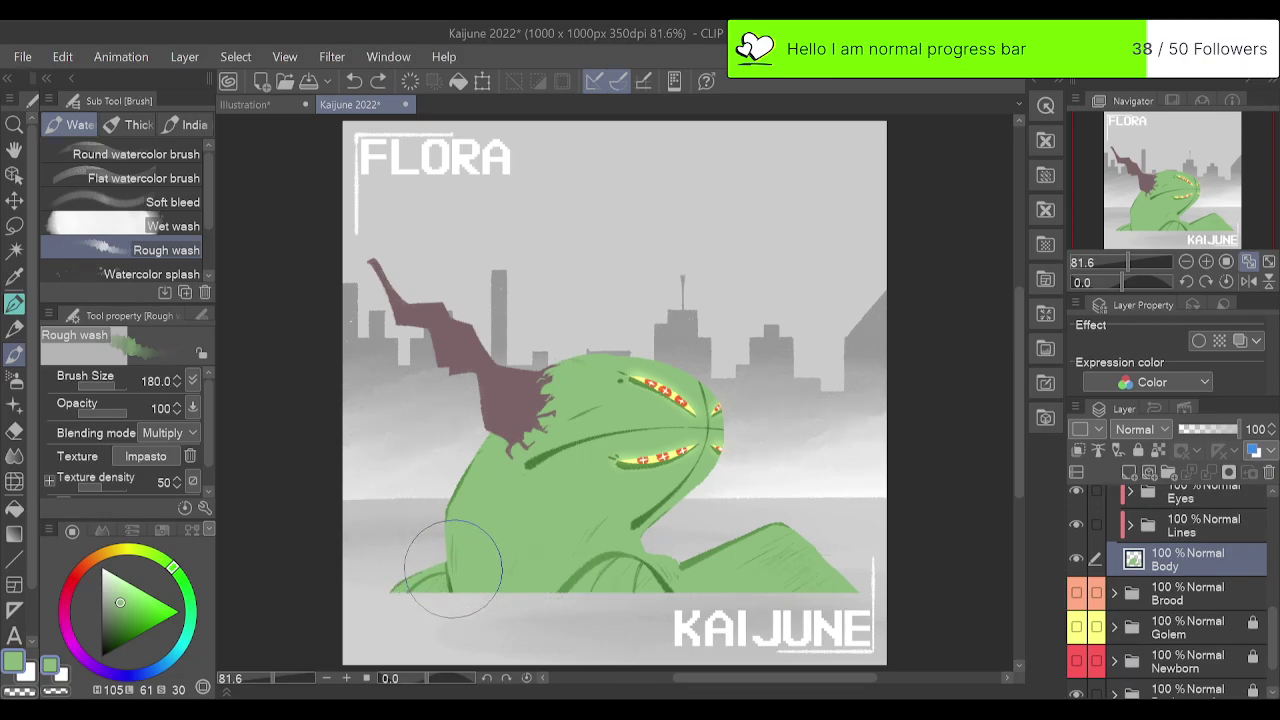
key(p)
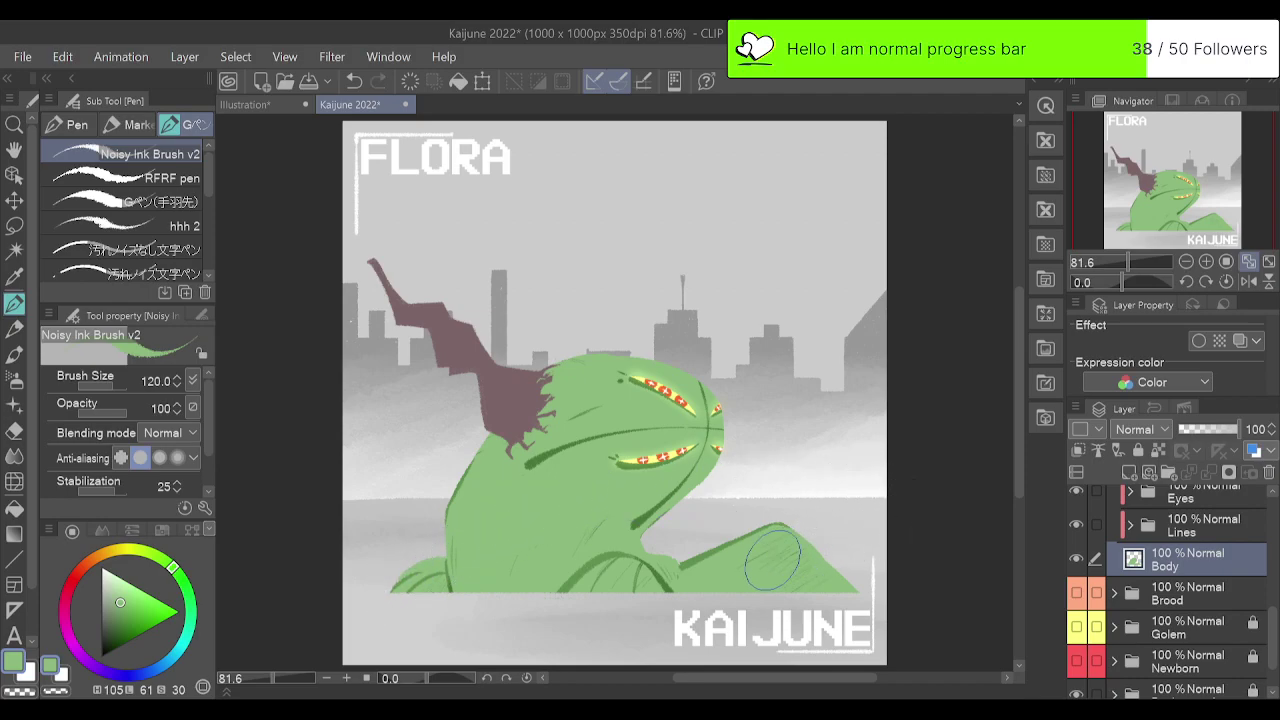
alt+click(575, 578)
Erase the back, eye and limb outlines and the hatching from Layer 61 in the Lines folder with the Hard eraser.
click(1176, 540)
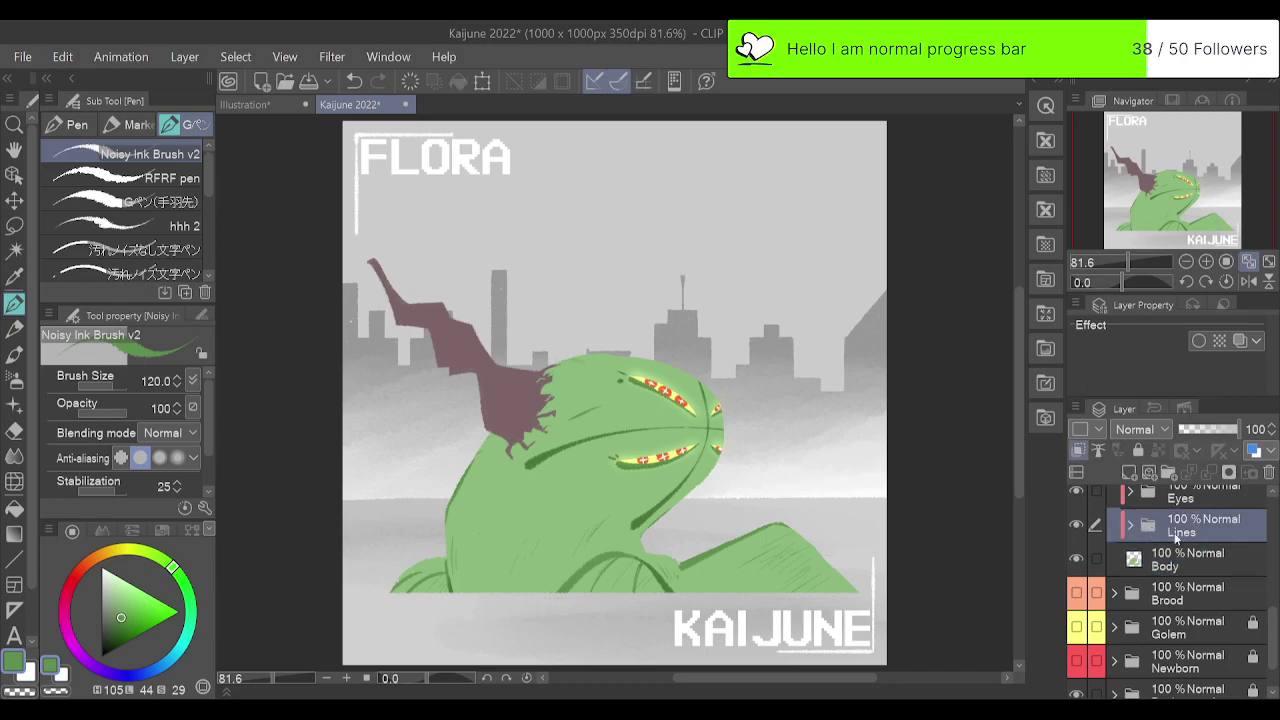
click(1131, 526)
click(1200, 593)
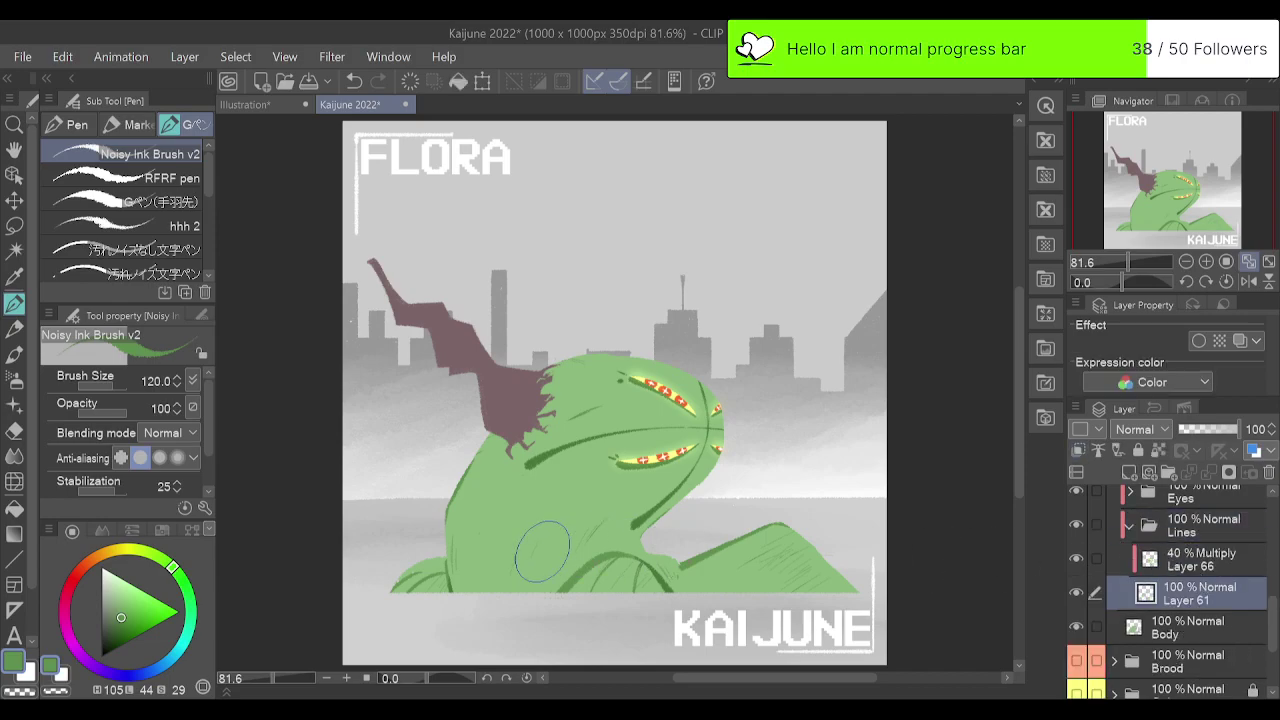
key(e)
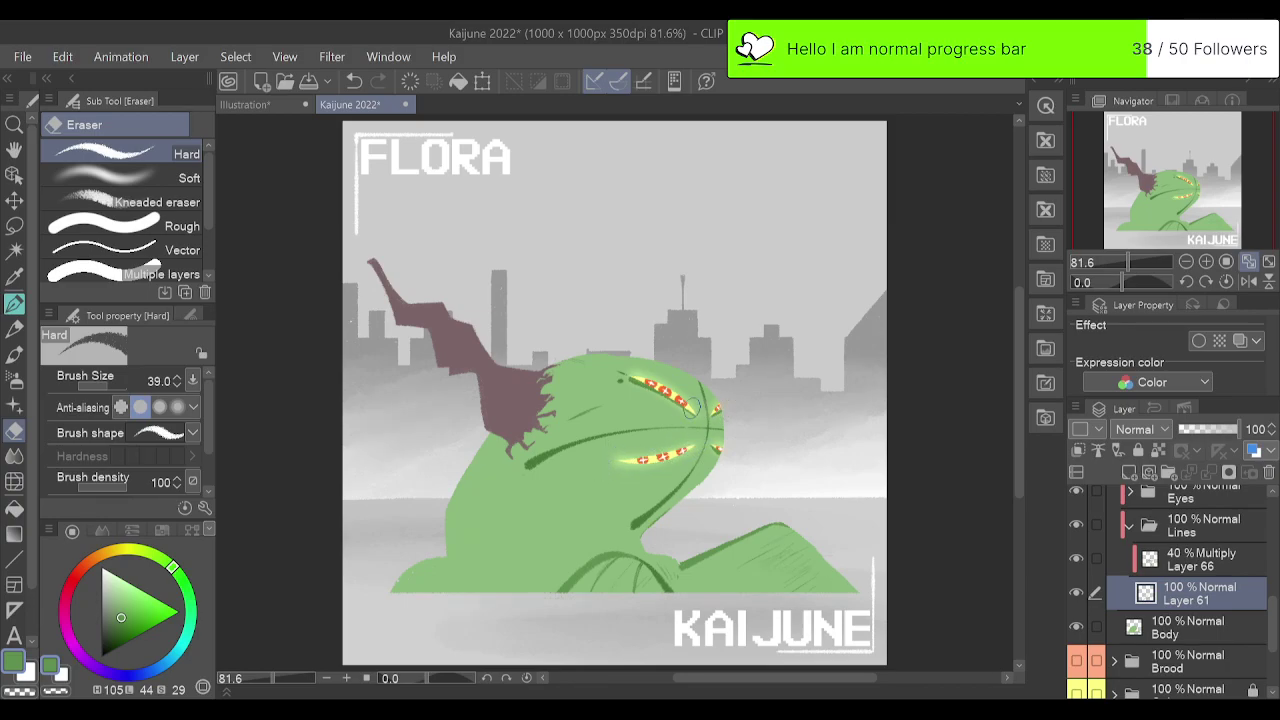
drag(692, 409, 612, 376)
click(1207, 567)
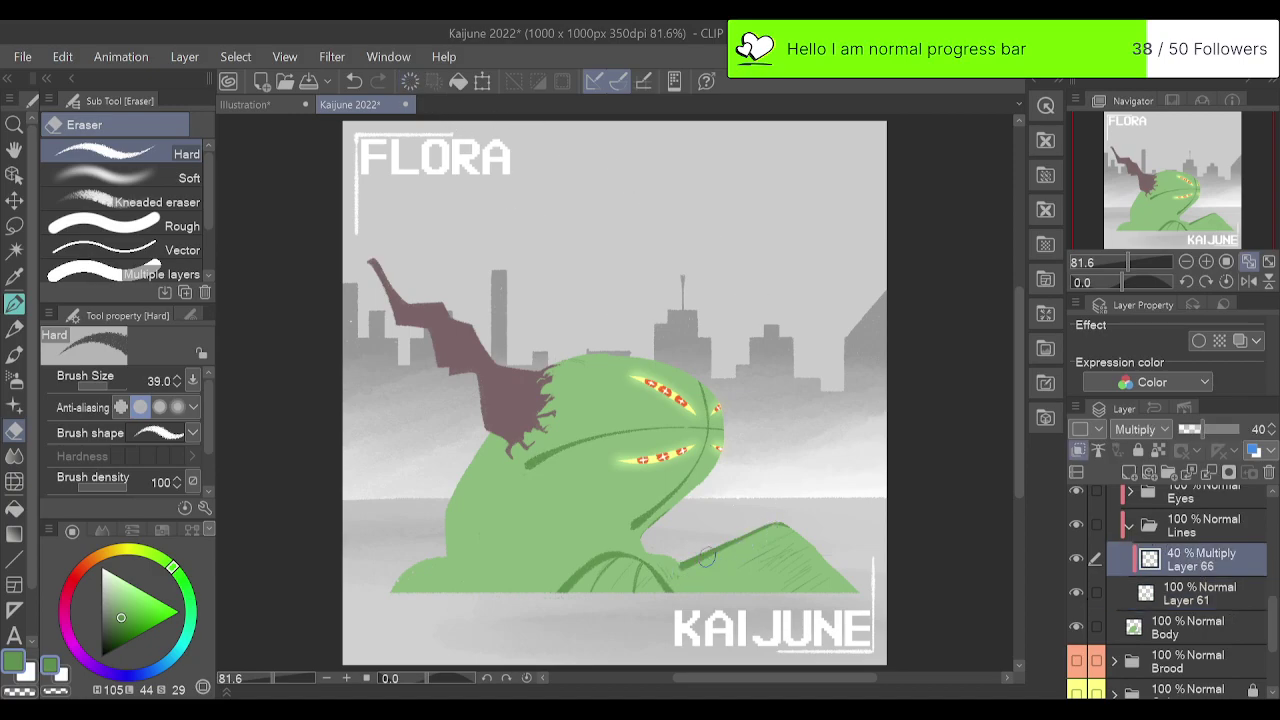
click(1175, 593)
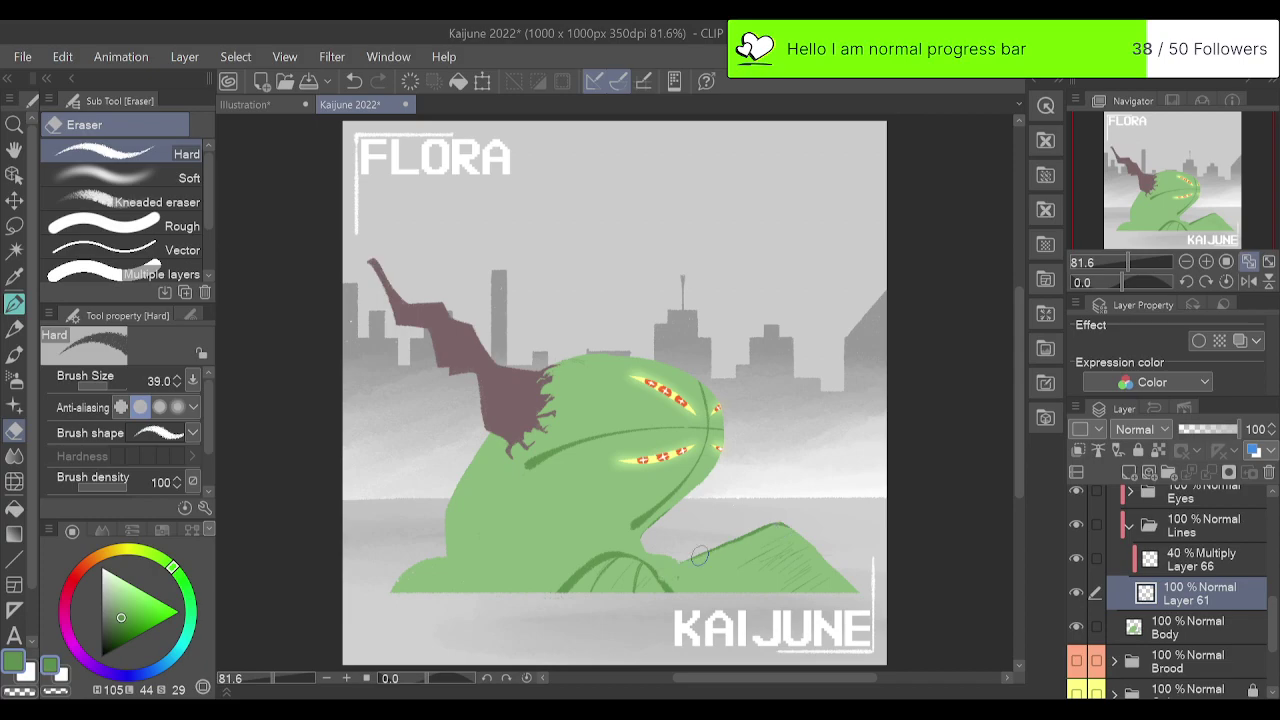
drag(700, 557, 790, 522)
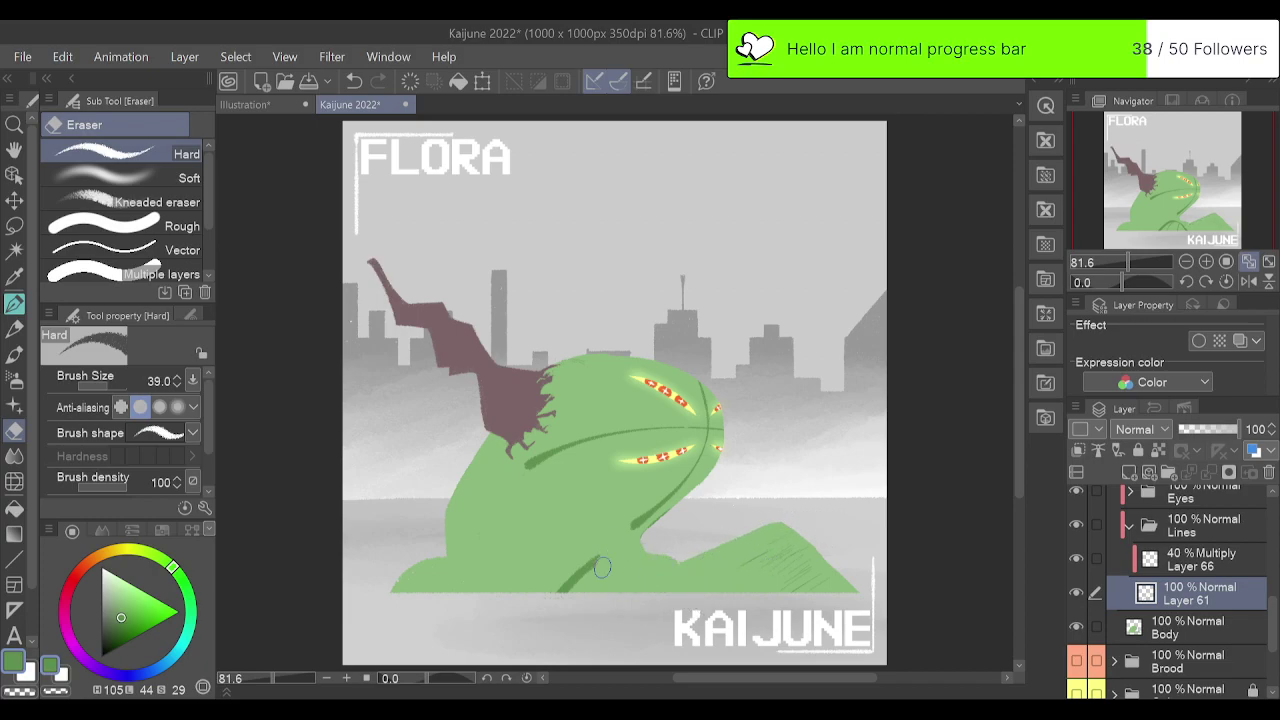
drag(602, 567, 601, 551)
Reshape the junction of neck and outer limb on the Body layer in the body's light green with the Noisy Ink Brush v2.
alt+click(795, 557)
click(1211, 628)
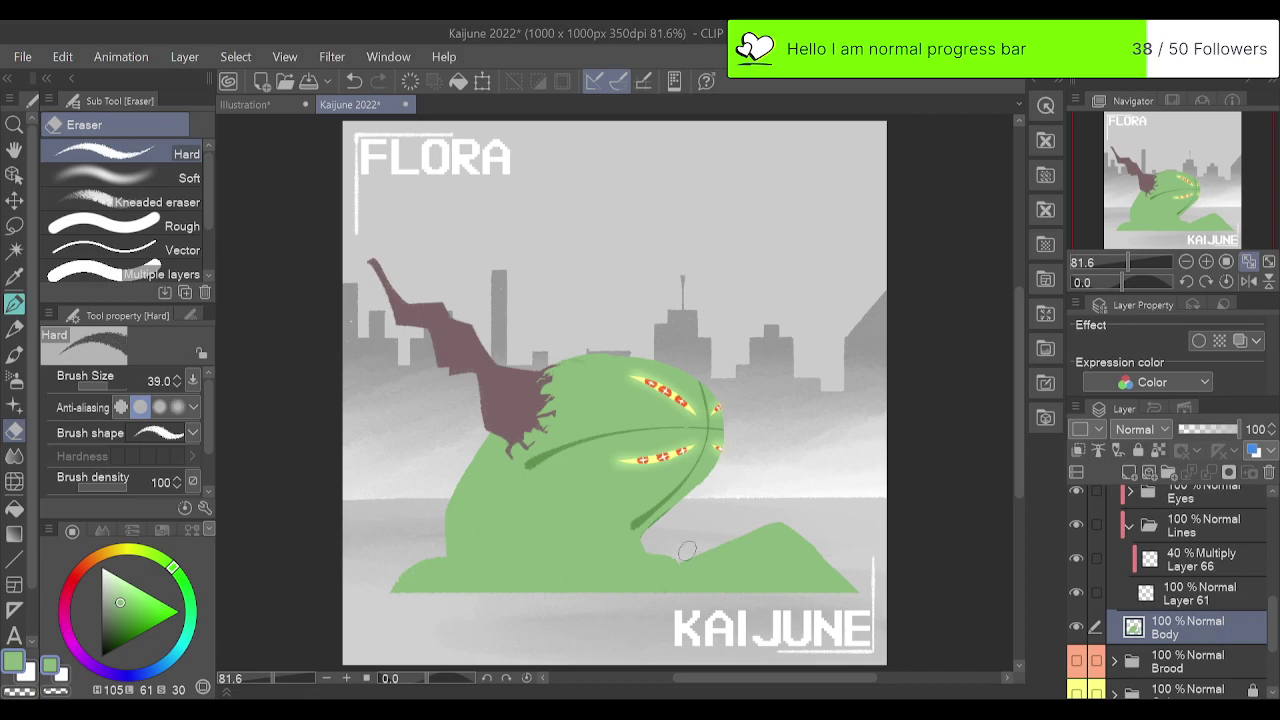
key(p)
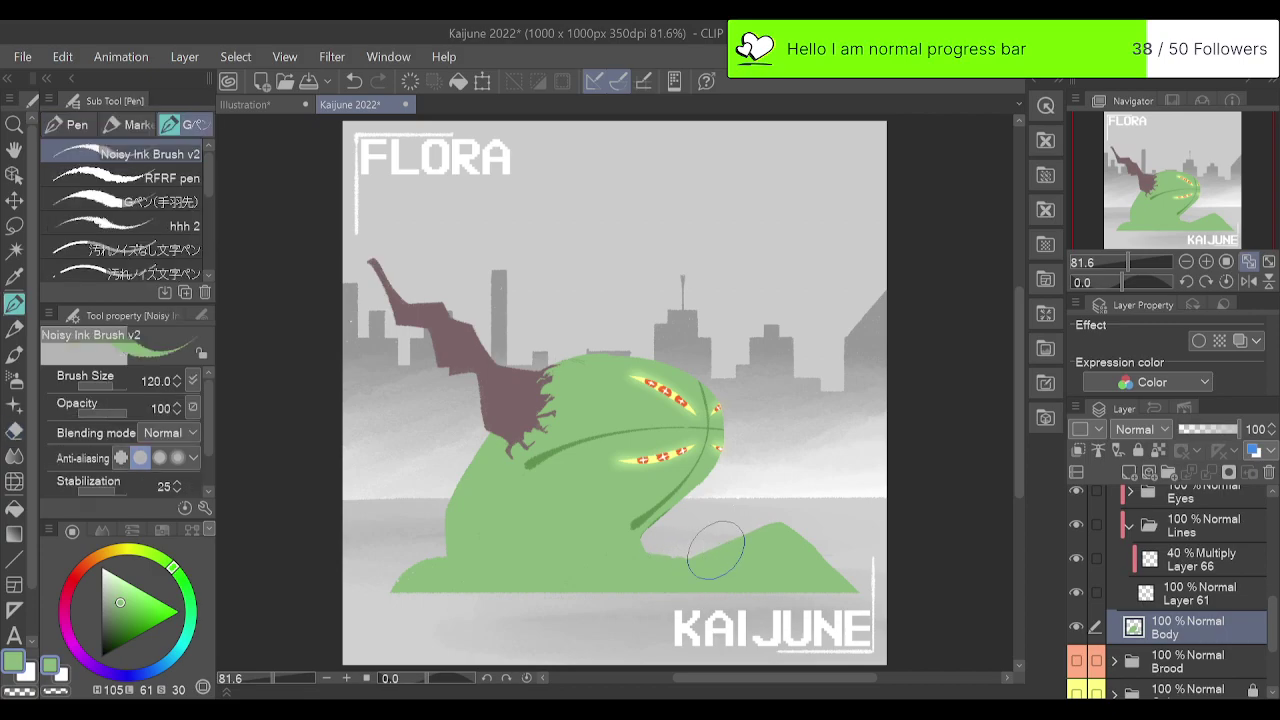
key(ctrl+z)
key(ctrl+z)
mouse_move(676, 560)
mouse_down()
mouse_move(767, 541)
mouse_move(708, 552)
mouse_up()
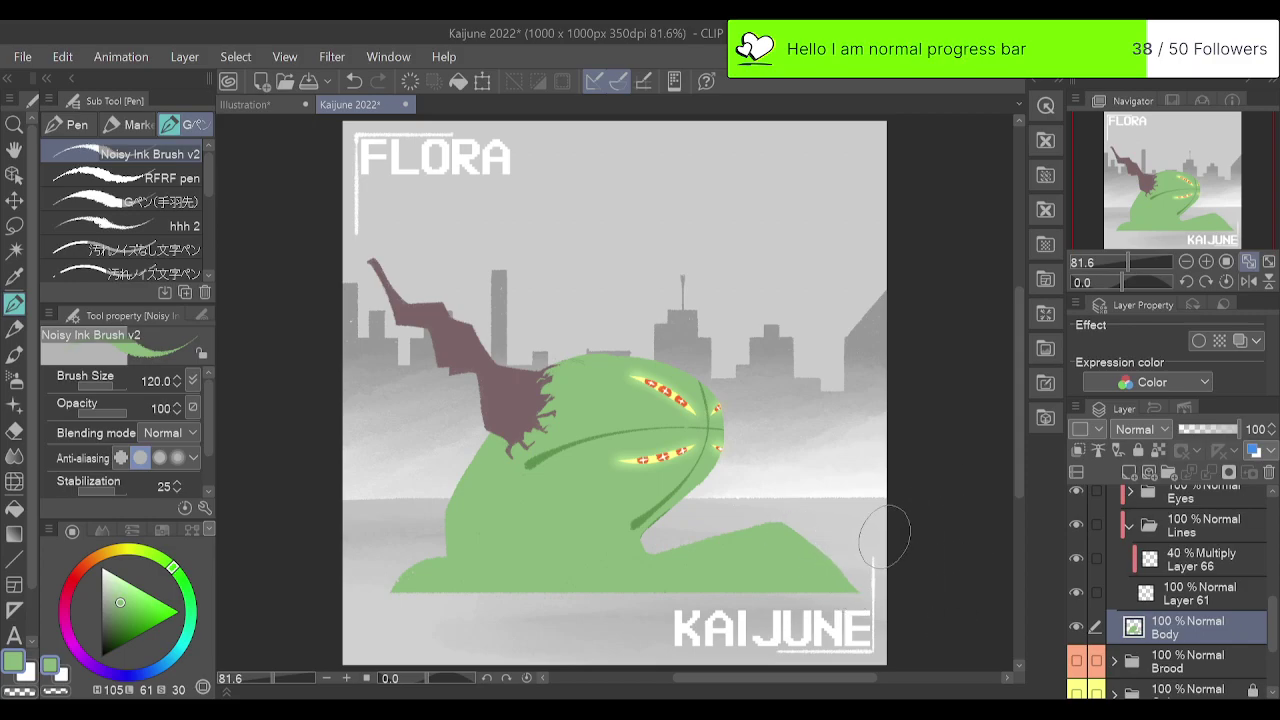
key(e)
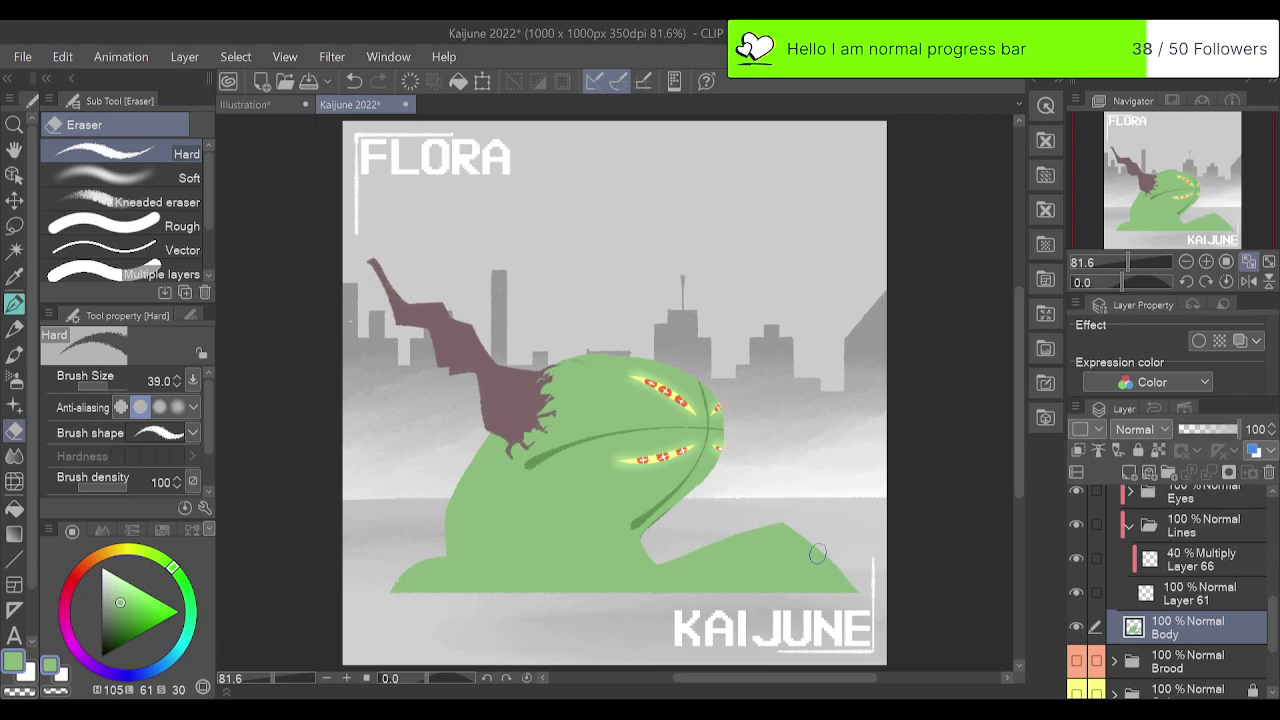
Check the head lines on Layer 61 and Layer 66 up close and sample their dark green (hue 105, luminosity 44).
click(1192, 597)
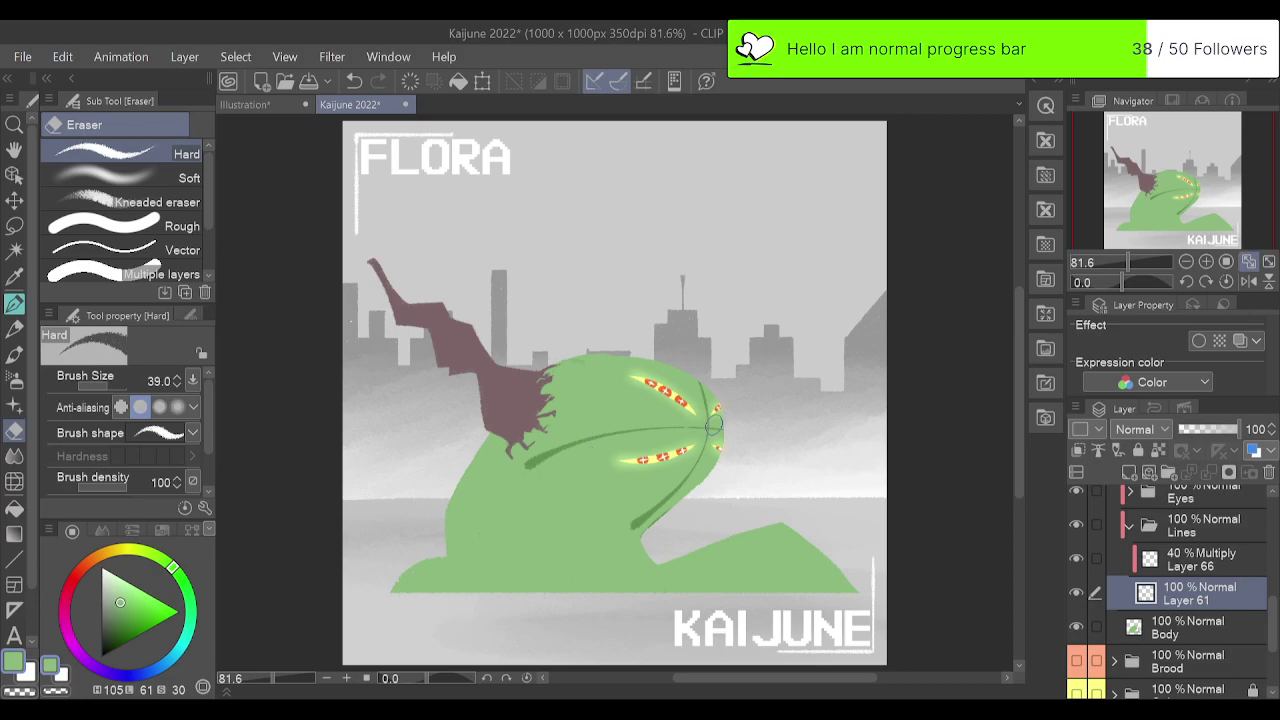
click(1205, 265)
click(1205, 265)
click(1205, 265)
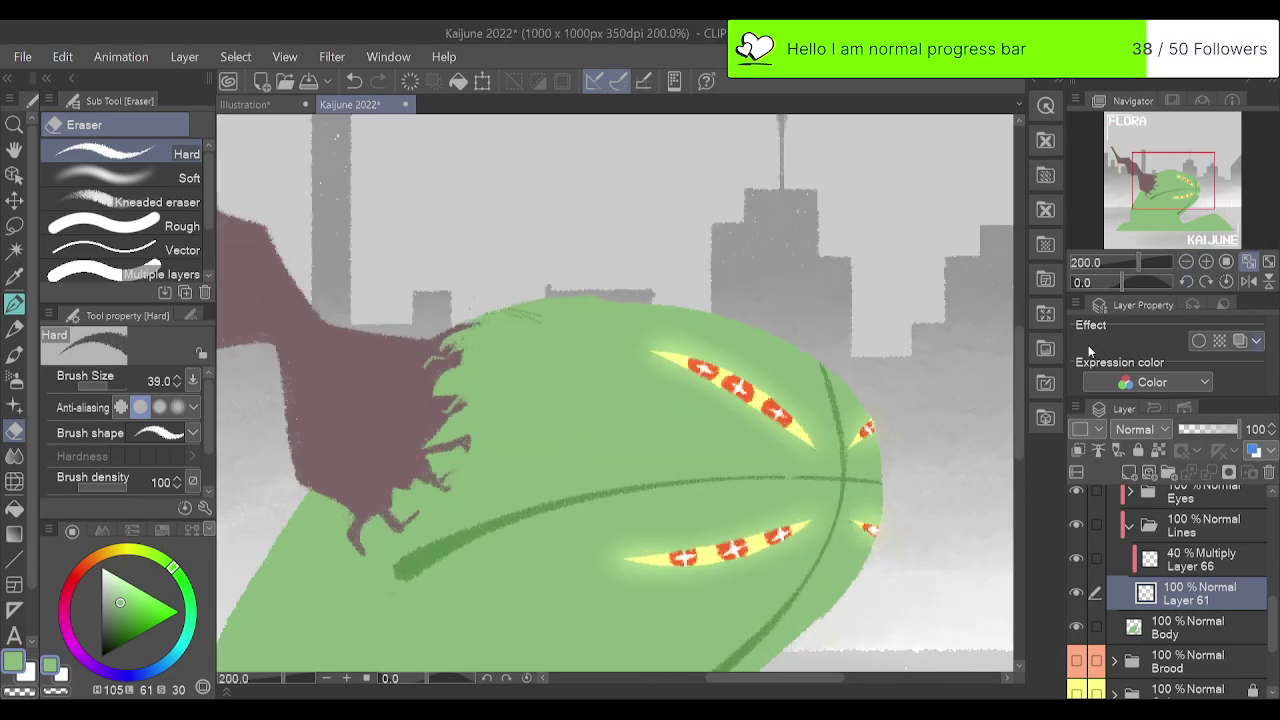
click(1140, 570)
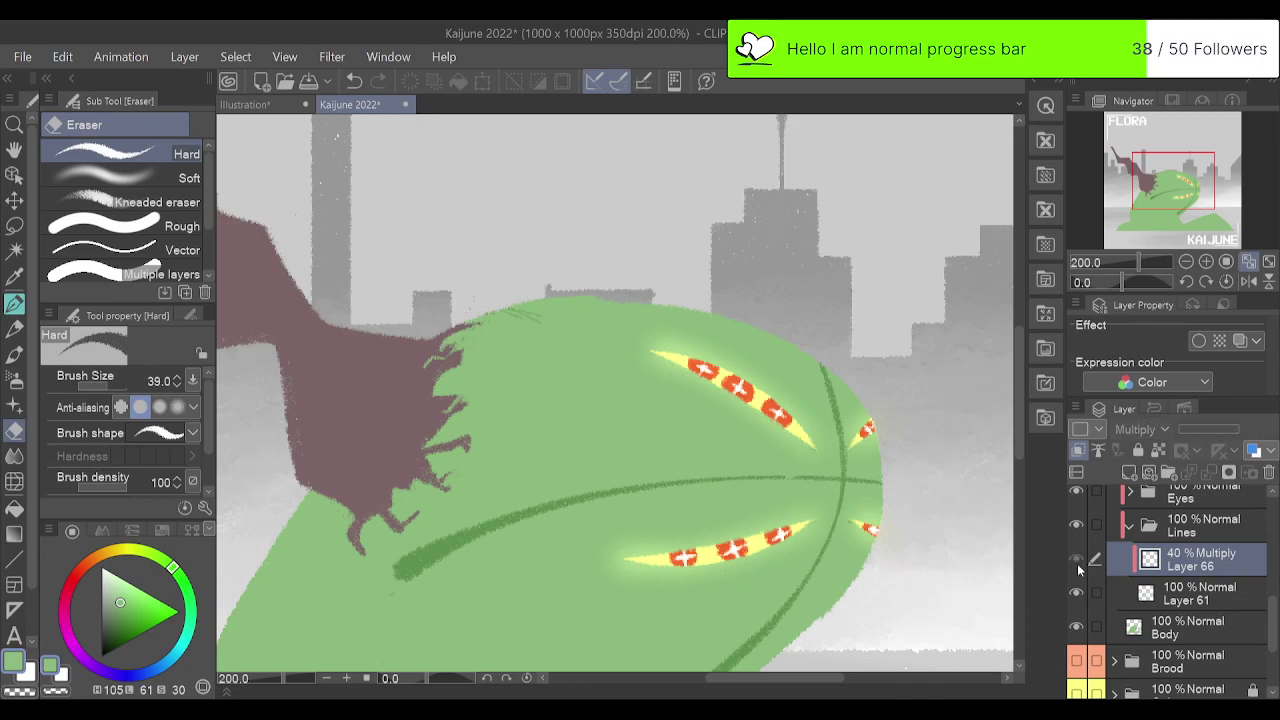
alt+click(435, 553)
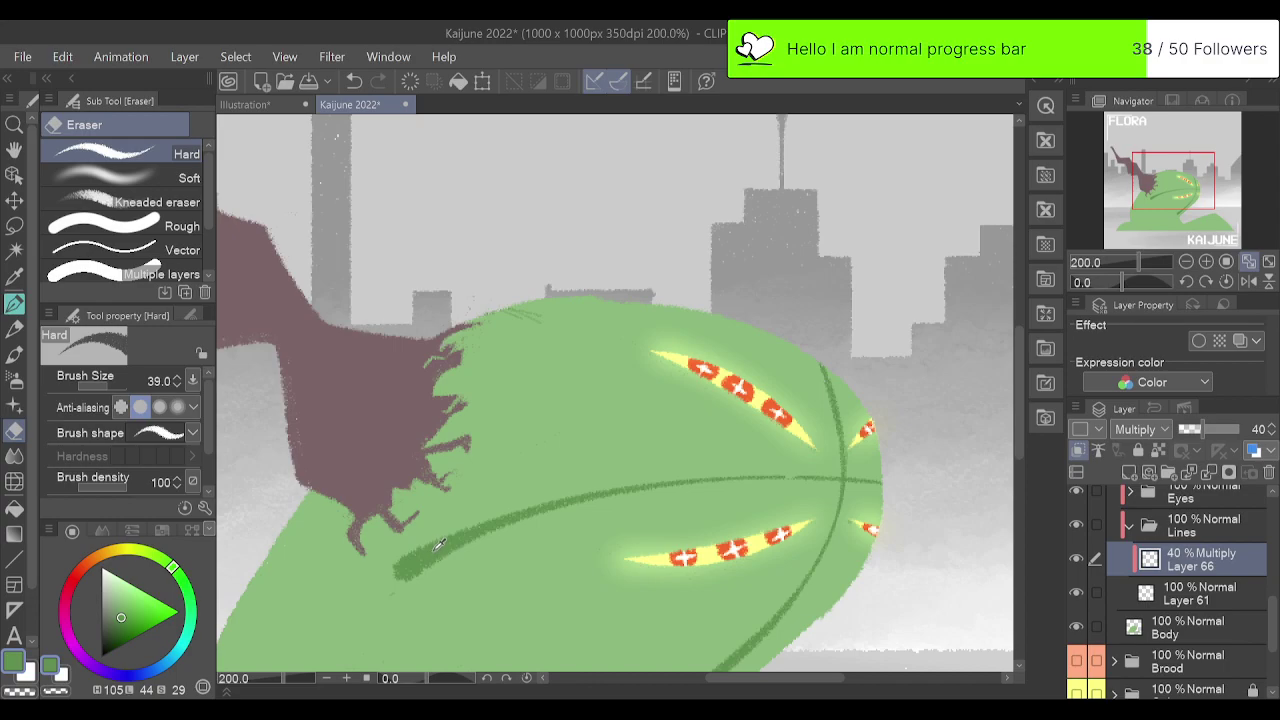
click(1186, 261)
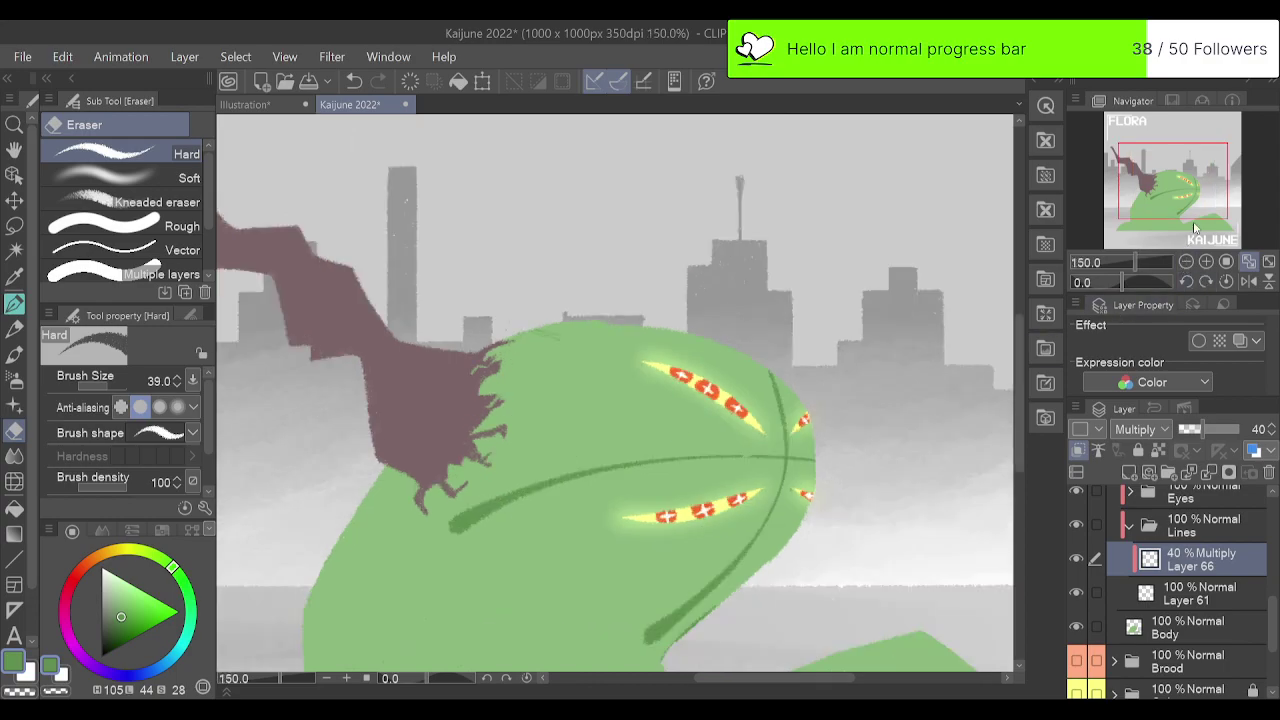
drag(1191, 205, 1190, 228)
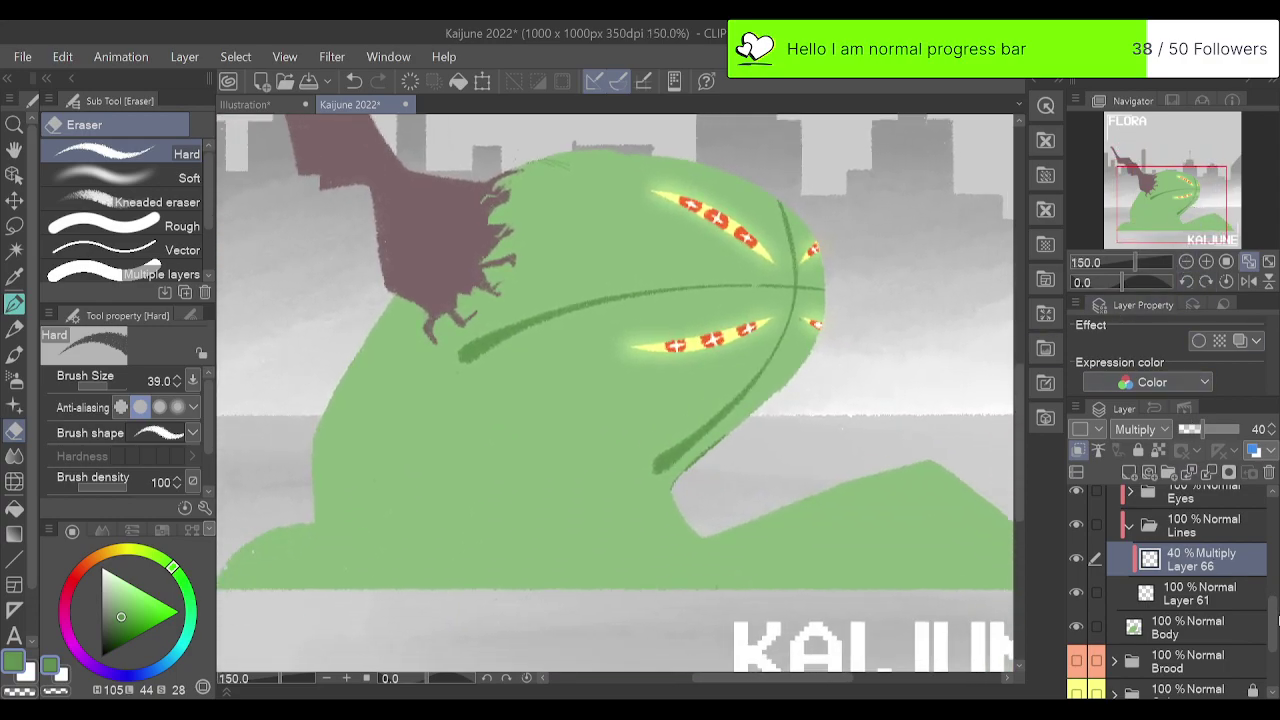
Show the Flora Sketch layer and trace the front limb's arch on Layer 61 with the Noisy Ink Brush v2.
scroll(1193, 570, up, 3)
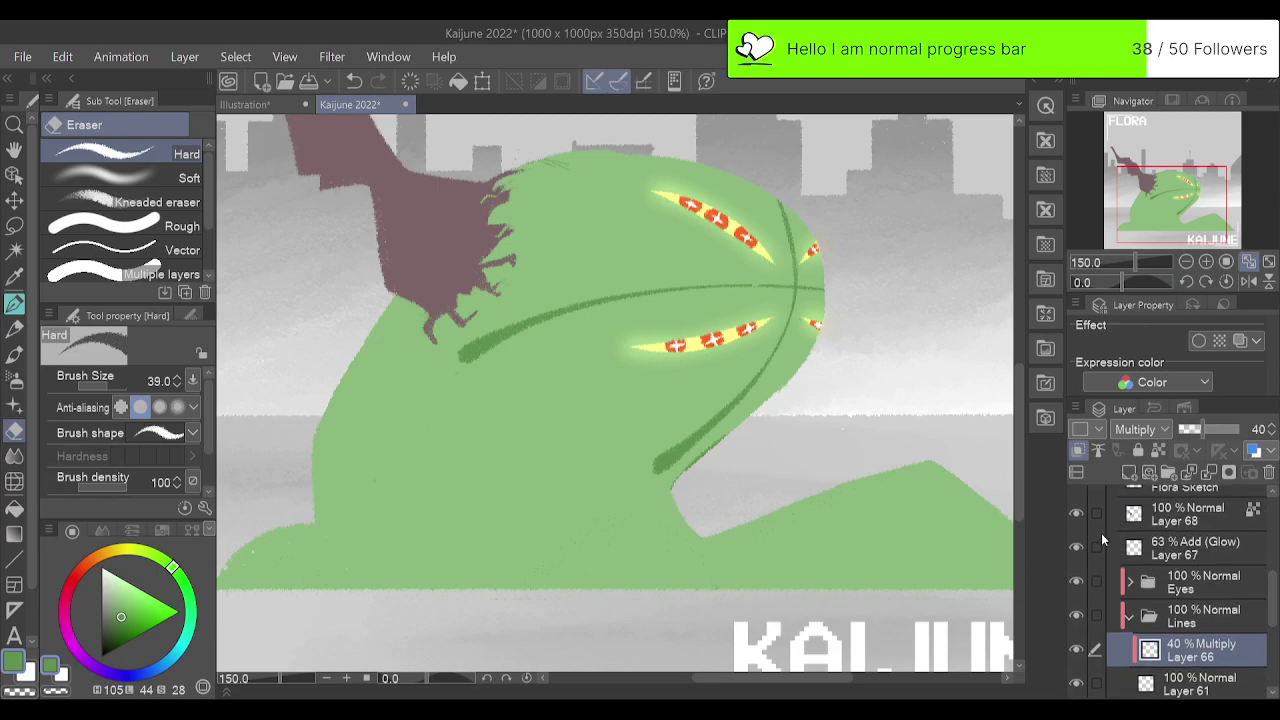
scroll(1260, 575, up, 2)
click(1078, 531)
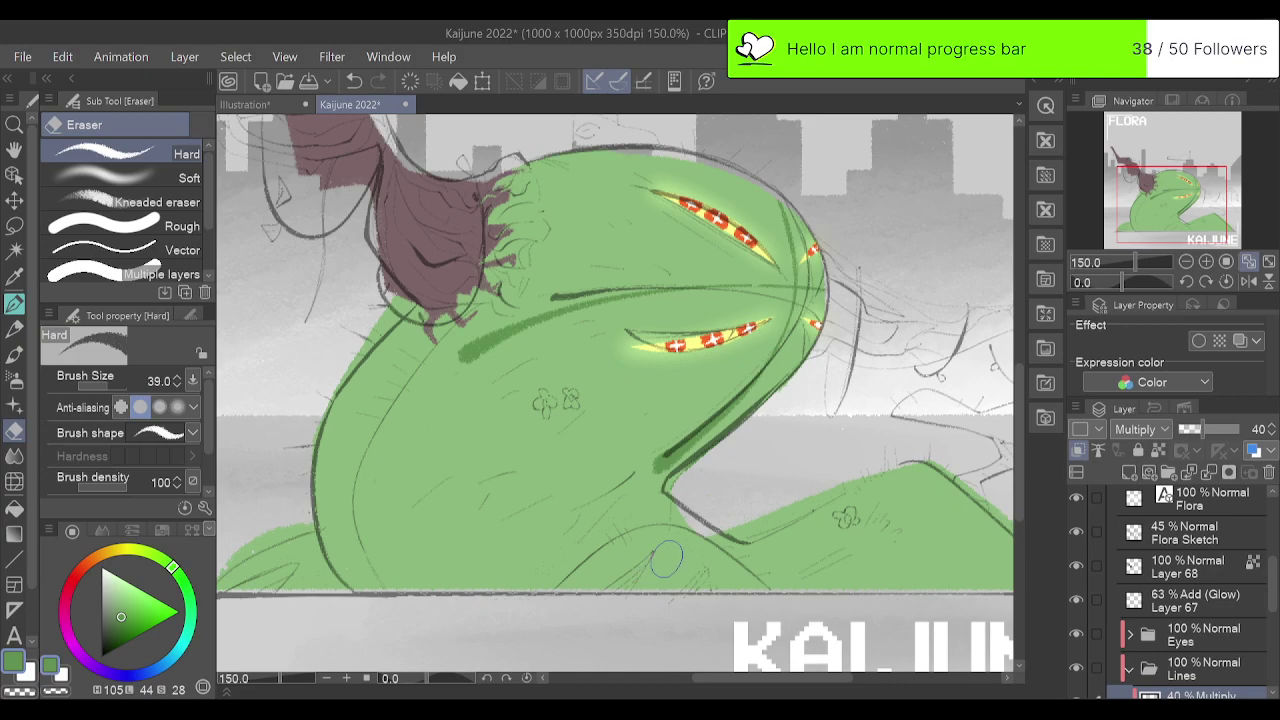
key(p)
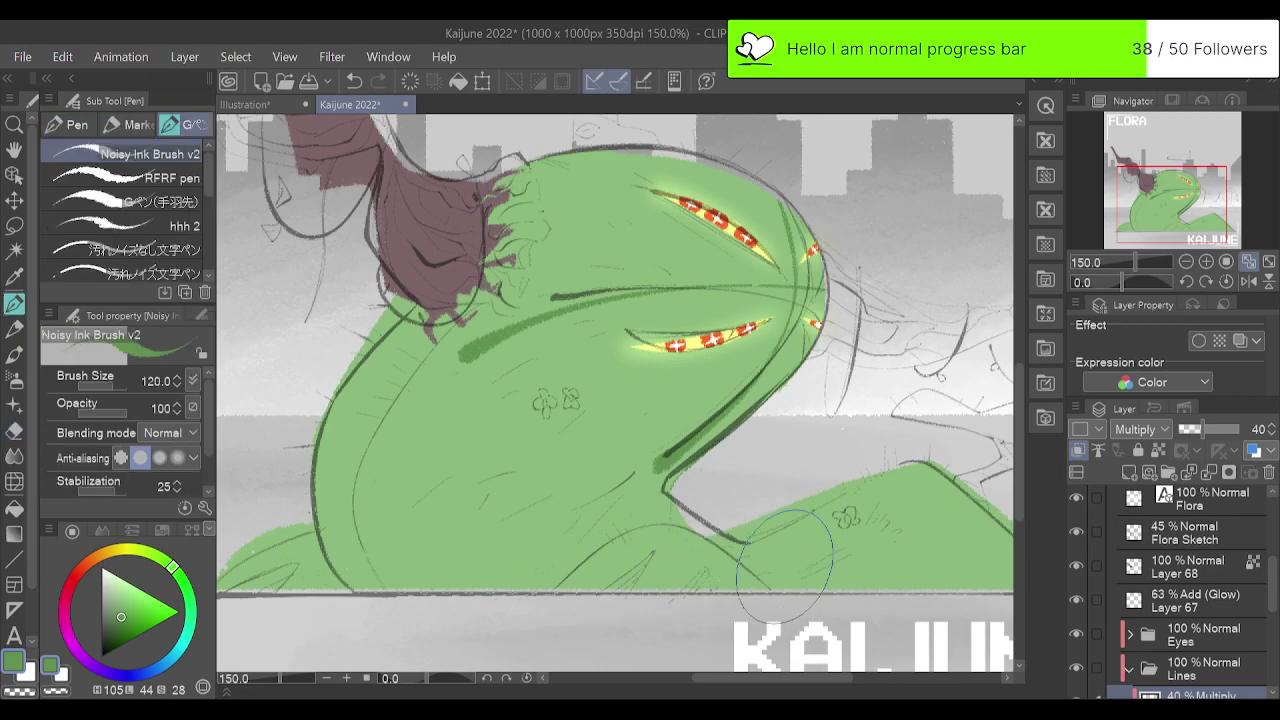
scroll(1258, 604, down, 3)
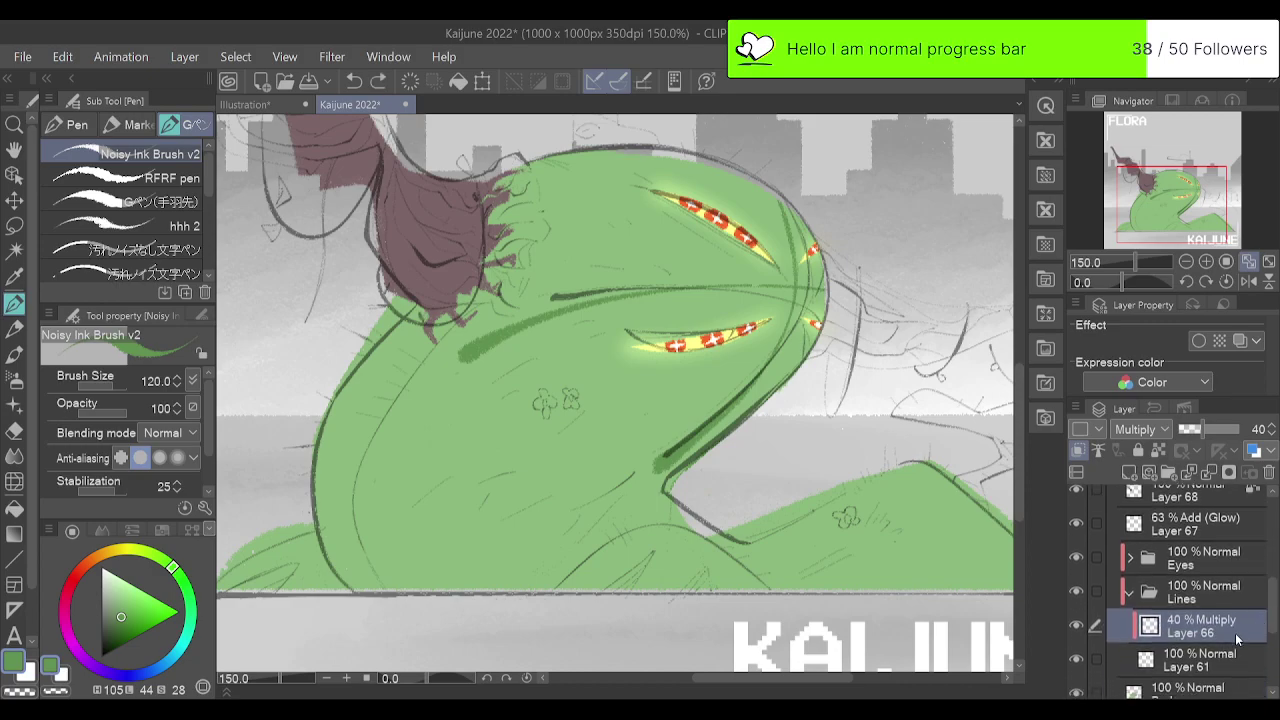
click(1205, 660)
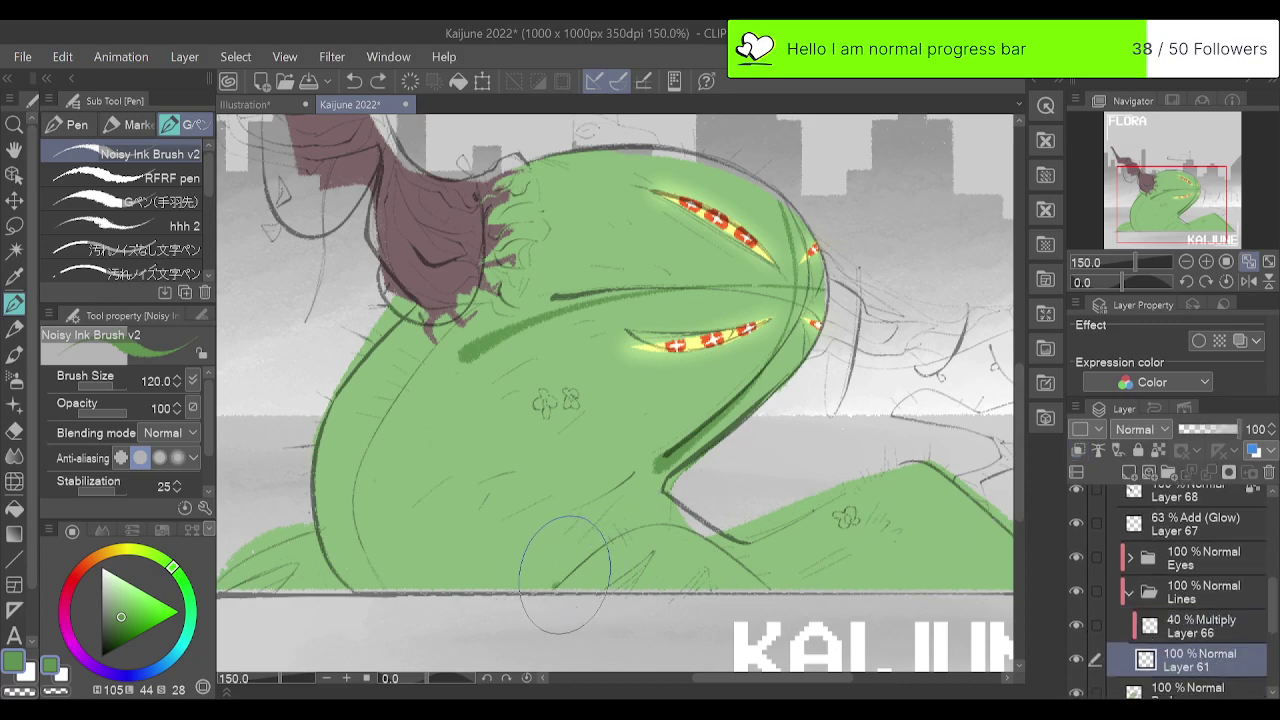
mouse_move(556, 588)
mouse_down()
mouse_move(678, 523)
mouse_move(788, 596)
mouse_up()
key(ctrl+z)
mouse_move(557, 588)
mouse_down()
mouse_move(651, 524)
mouse_move(785, 598)
mouse_up()
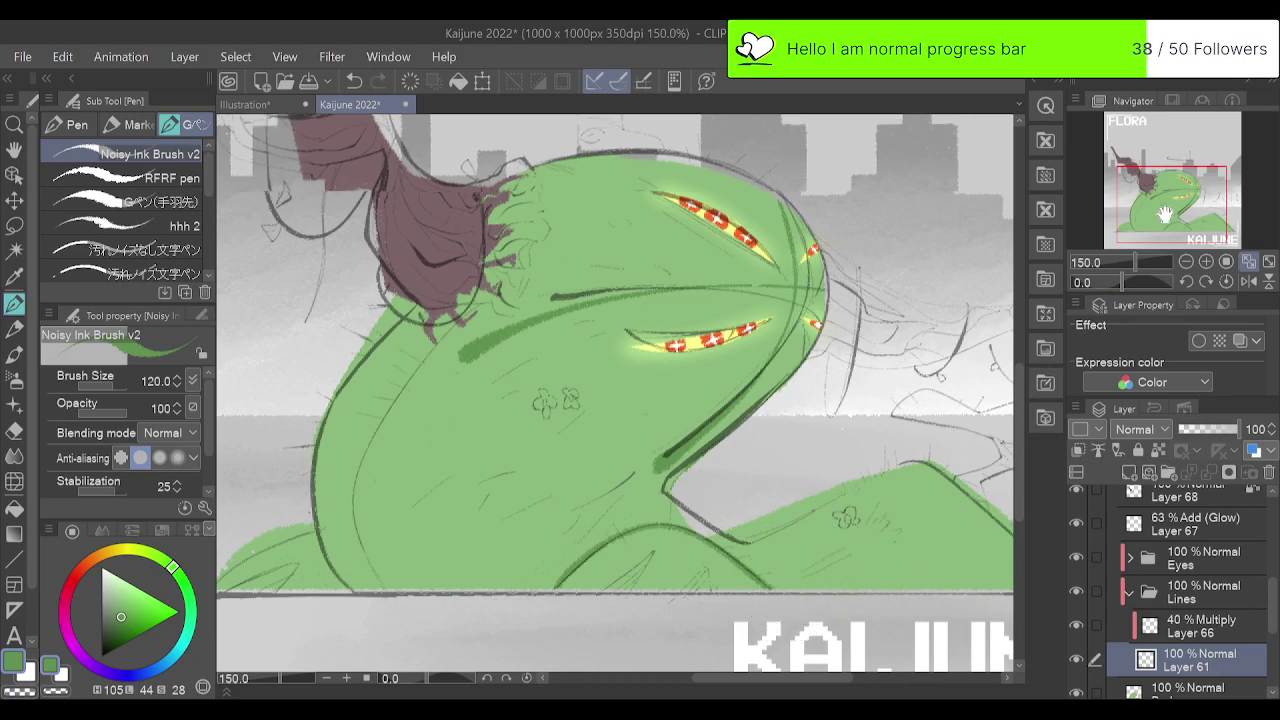
Trace the short lower back line where the torso overlaps the rear limb on Layer 61.
drag(1163, 216, 1141, 221)
mouse_move(474, 486)
mouse_down()
mouse_move(533, 543)
mouse_move(472, 480)
mouse_move(516, 559)
mouse_up()
key(ctrl+z)
key(ctrl+z)
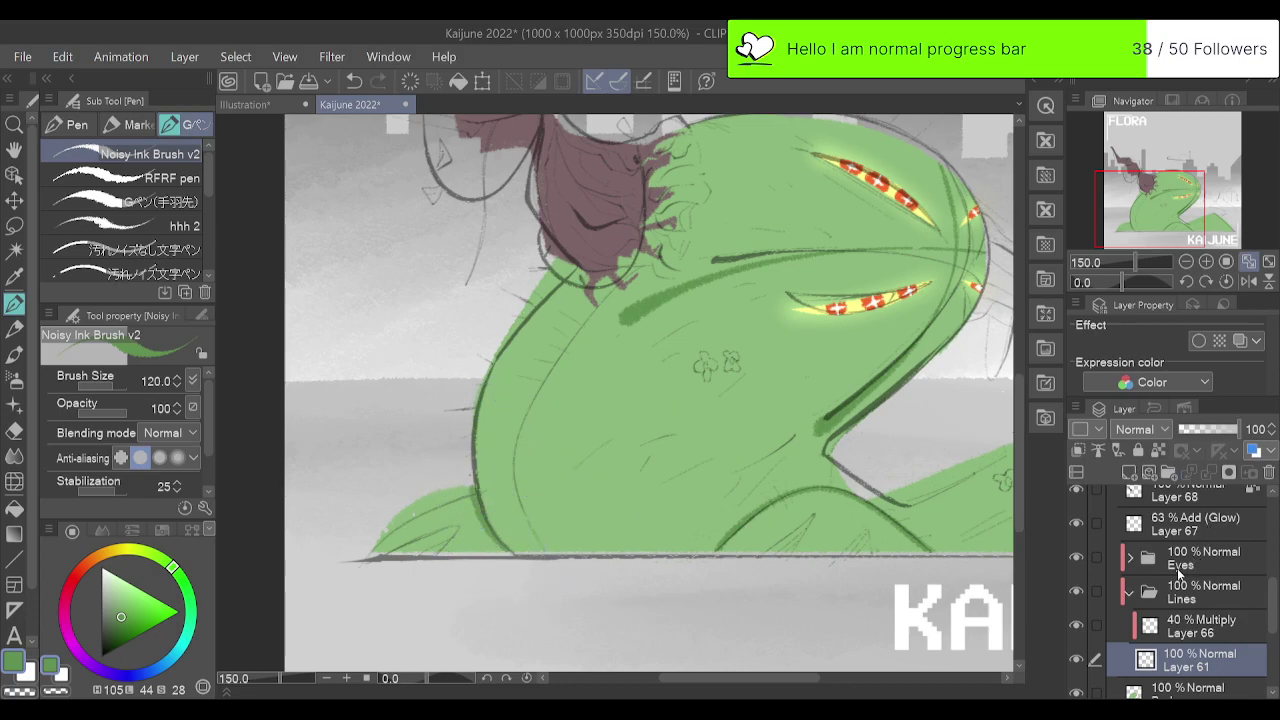
Hide the Add (Glow) Layer 67 and the Flora Sketch layer.
click(1077, 522)
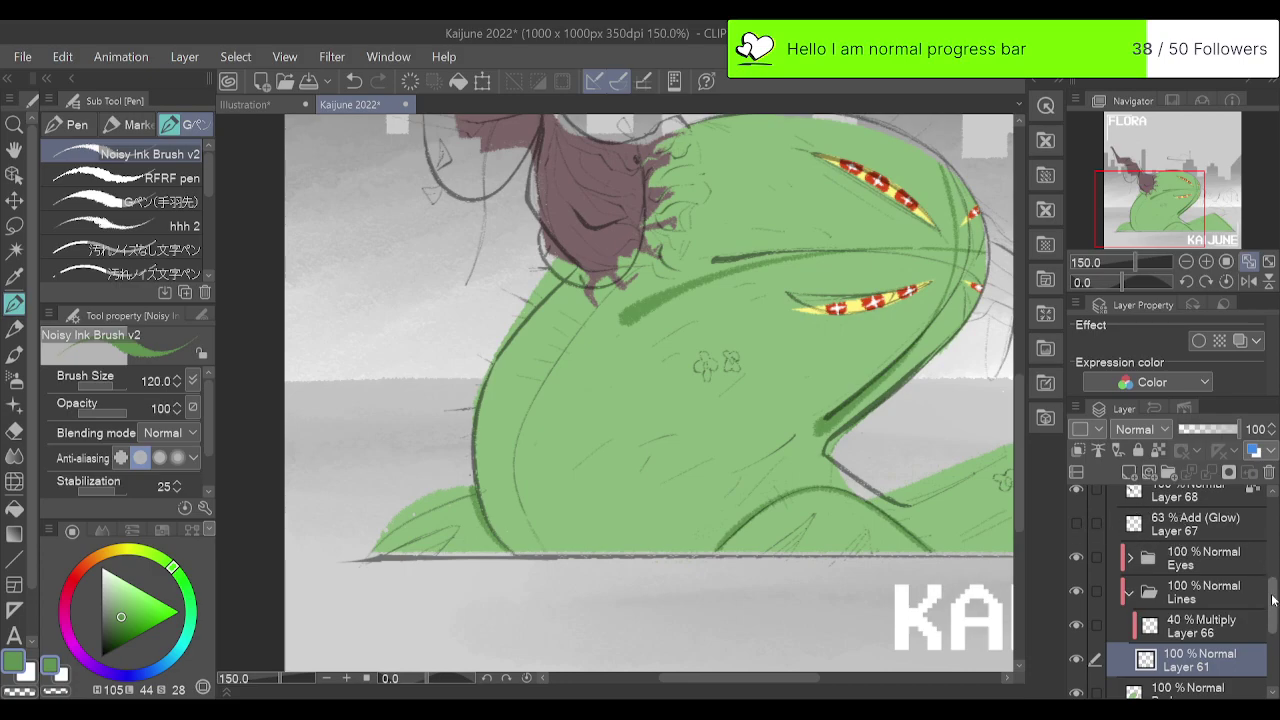
scroll(1238, 537, up, 2)
click(1078, 515)
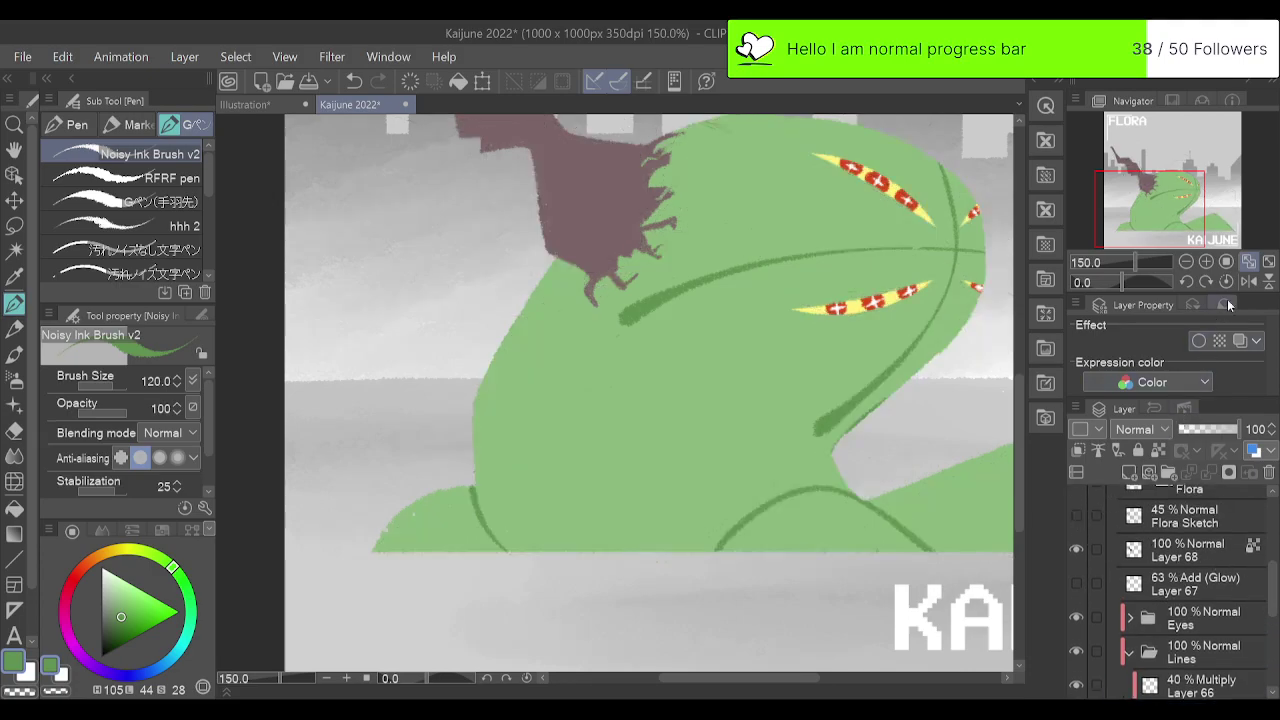
Draw a curved line along the rear limb from the torso down to the ground, redoing unsatisfactory strokes.
click(1265, 264)
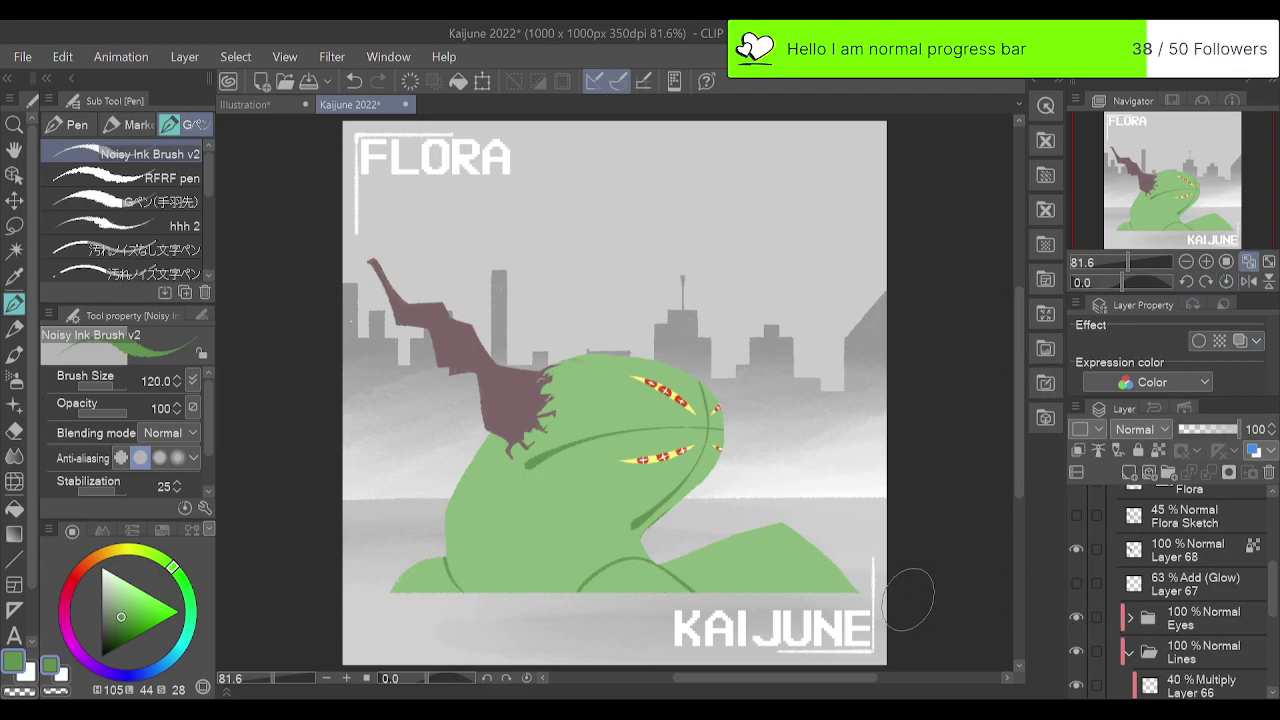
click(1206, 262)
drag(1201, 218, 1184, 238)
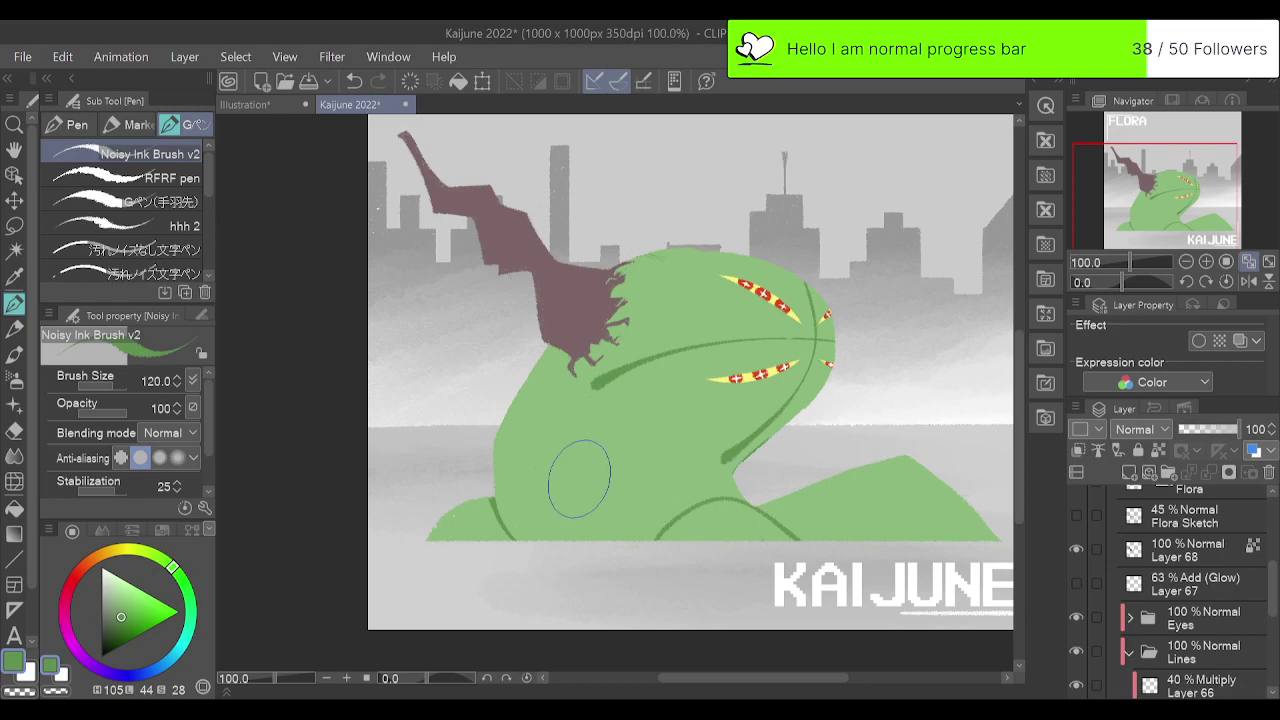
mouse_move(443, 536)
mouse_down()
mouse_move(497, 511)
mouse_move(427, 570)
mouse_up()
key(ctrl+z)
key(ctrl+z)
drag(447, 527, 435, 585)
key(ctrl+z)
drag(490, 508, 434, 554)
Draw two short curved lines inside the front limb's arch, one near each side, down to the ground.
drag(705, 504, 690, 554)
key(ctrl+z)
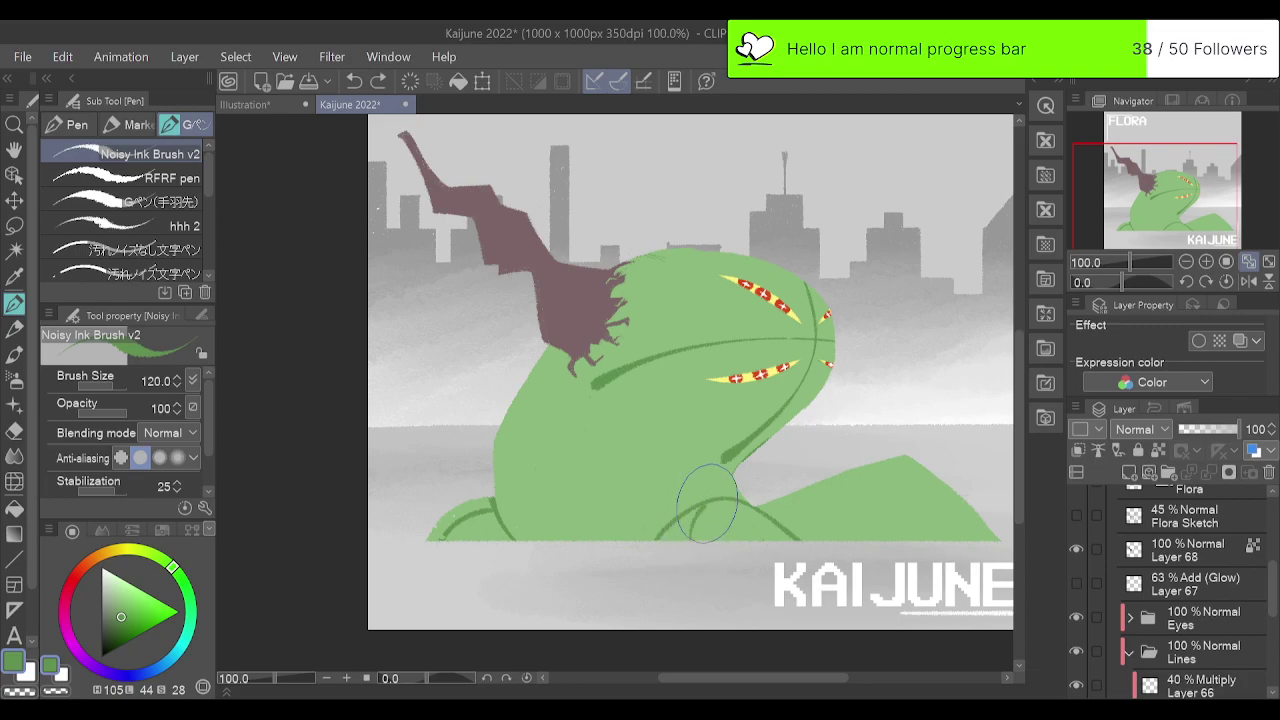
drag(708, 502, 691, 549)
drag(755, 507, 751, 556)
key(ctrl+z)
drag(756, 511, 752, 547)
Try to draw a curved line across the torso beneath the head, ending at the base of the neck.
drag(689, 464, 765, 461)
key(ctrl+z)
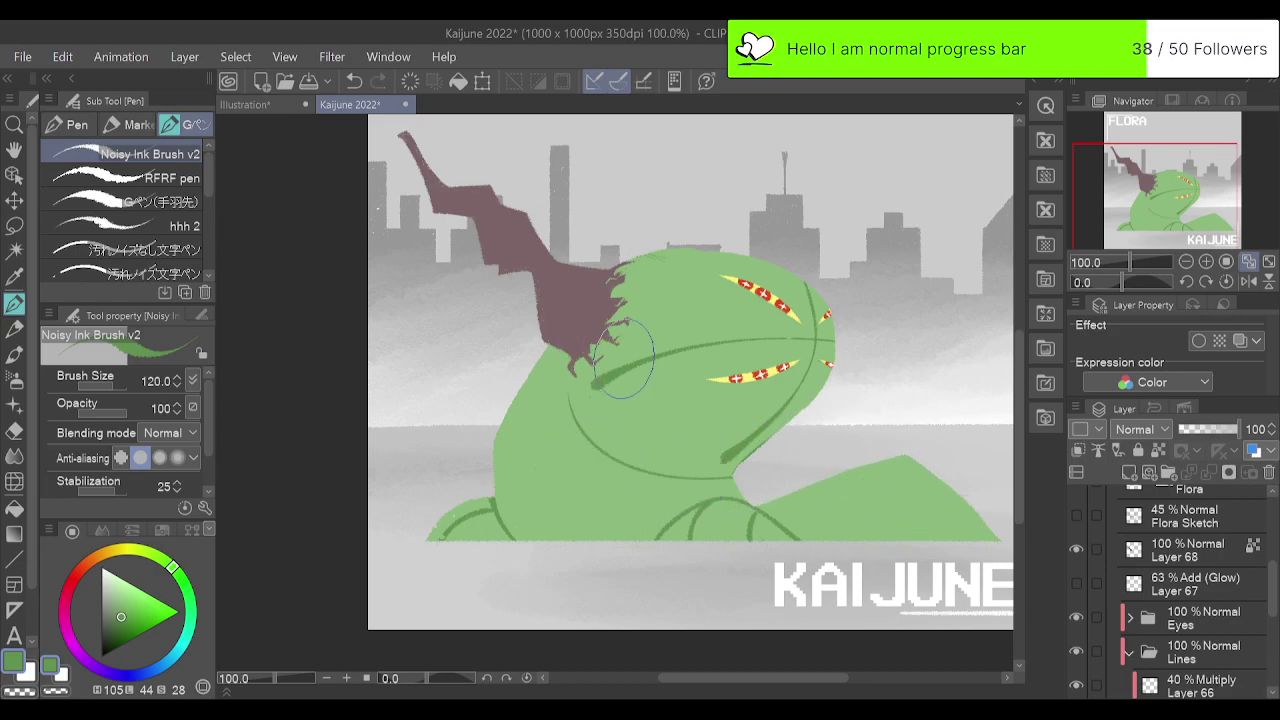
drag(568, 409, 733, 466)
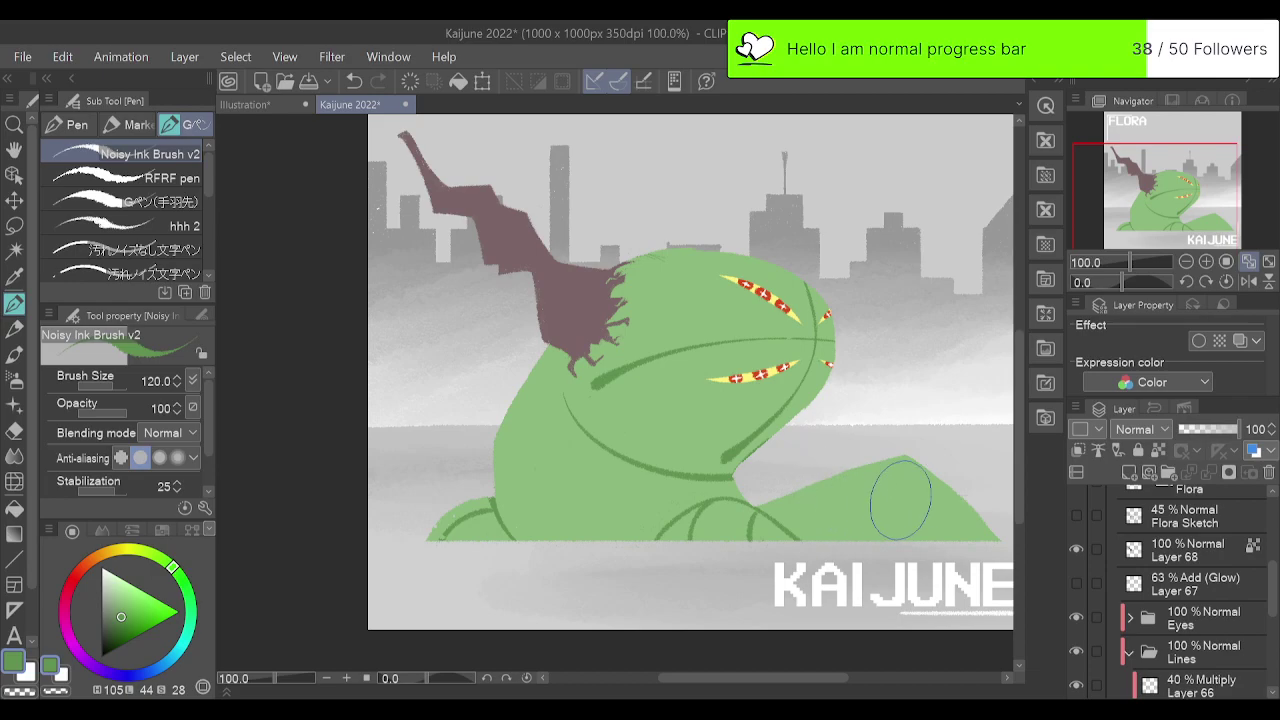
key(ctrl+z)
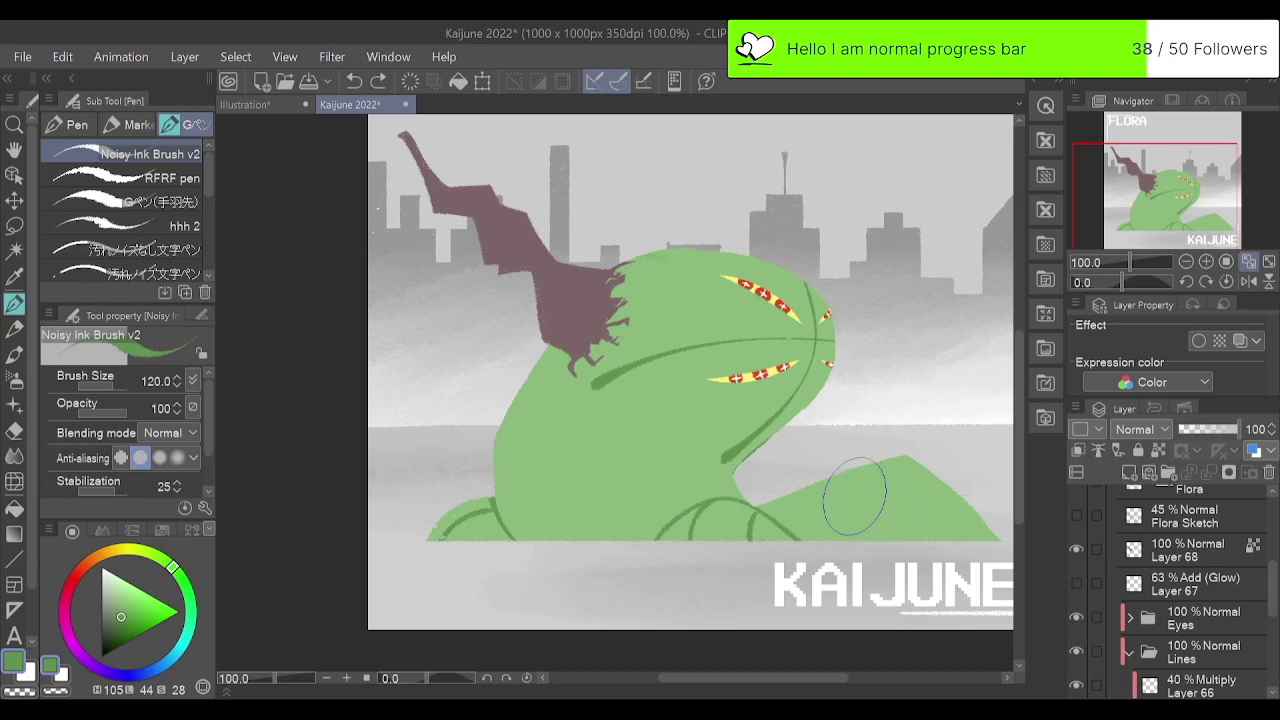
Trim the front edge of the head beside the small eyes on the Body layer with the Hard eraser, returning to Layer 61.
key(e)
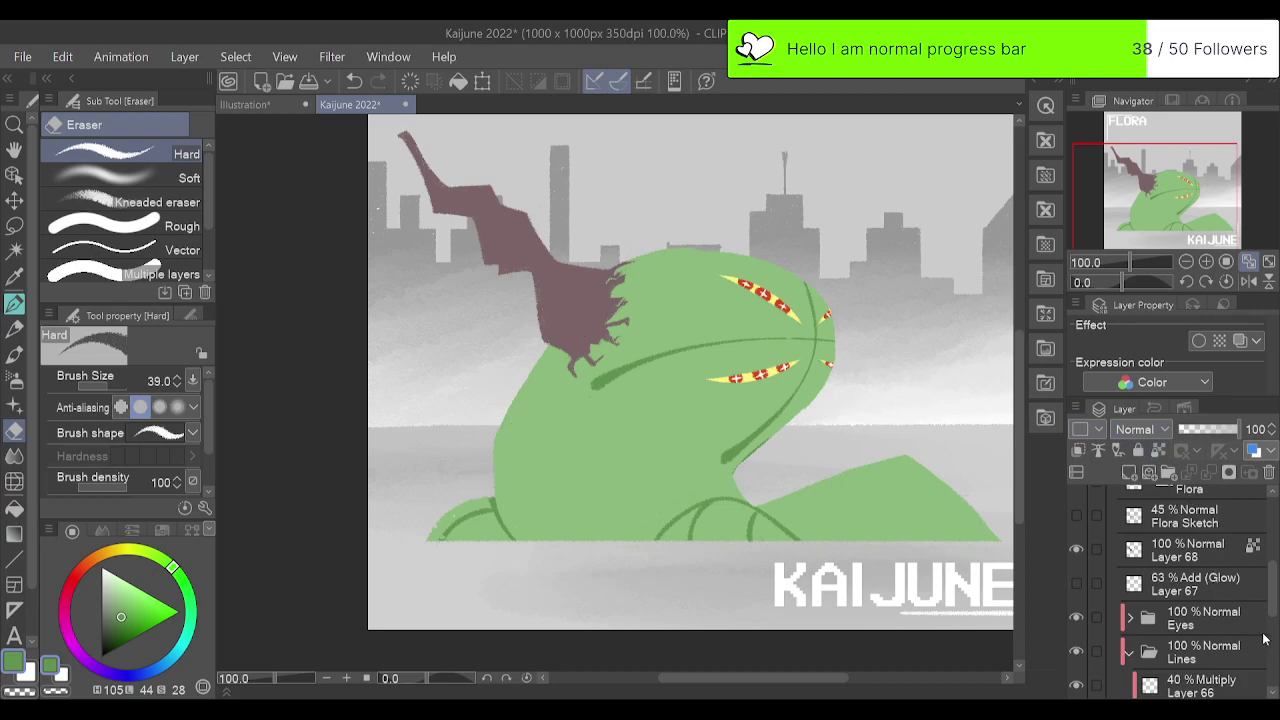
scroll(1270, 640, down, 3)
click(1238, 636)
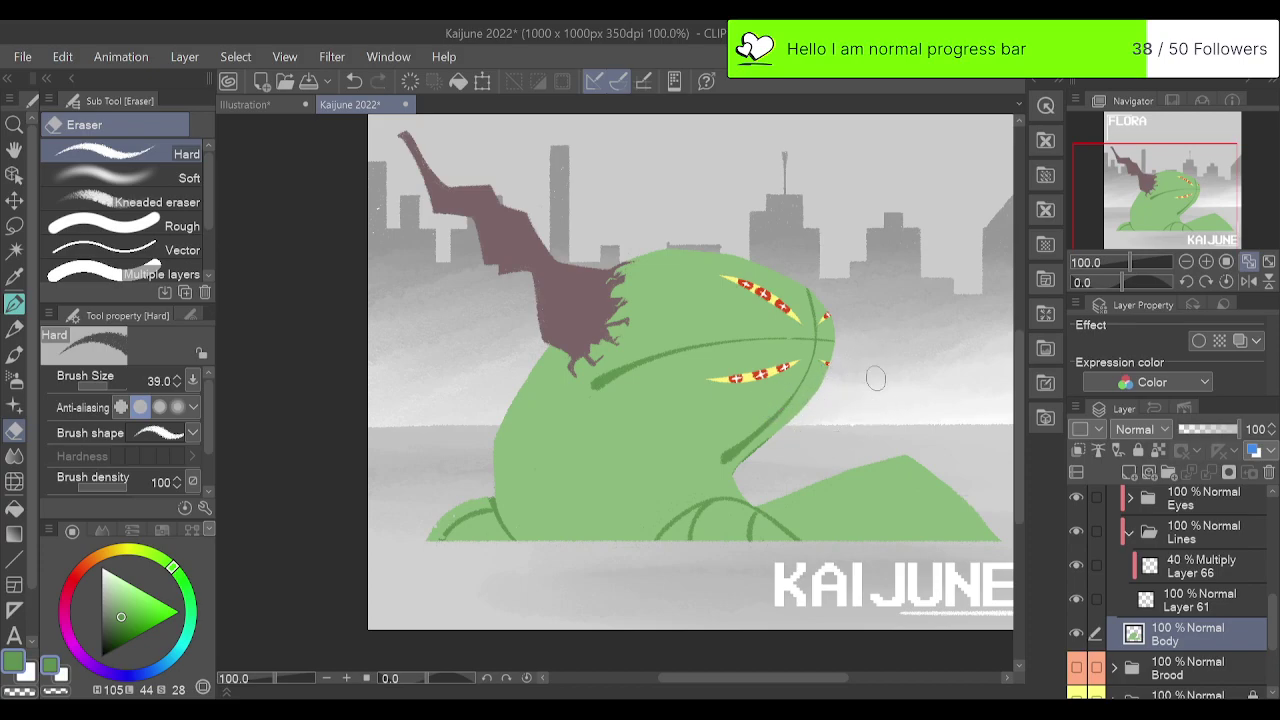
click(1181, 593)
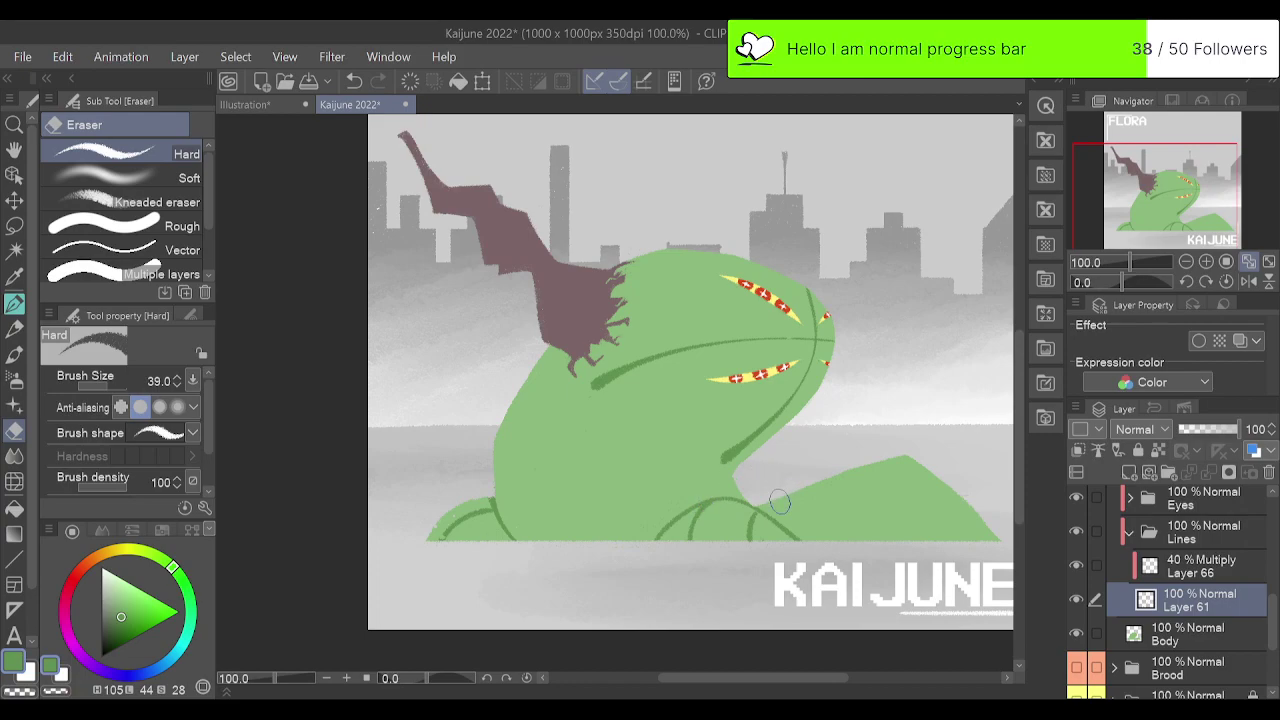
Finish the open ends of the mouth line and jaw line with round dots on Layer 61, discarding short neck line attempts.
key(p)
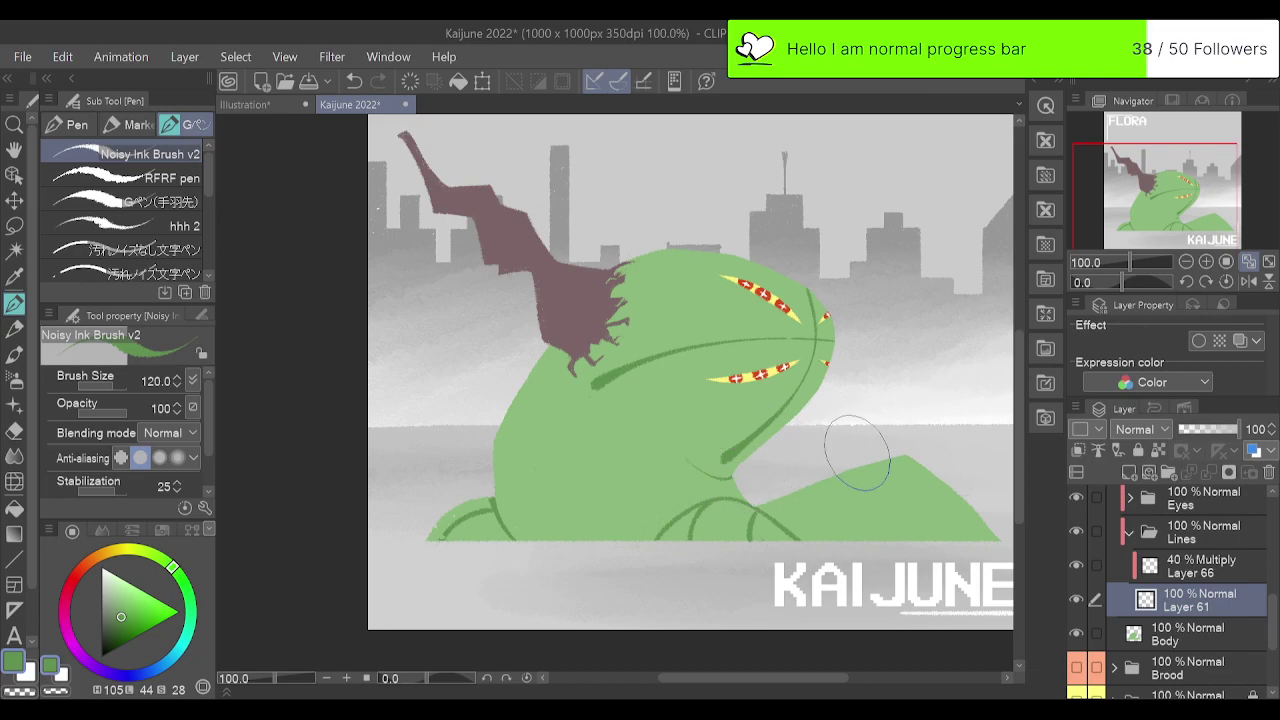
key(ctrl+z)
drag(740, 471, 711, 480)
key(ctrl+z)
mouse_move(589, 386)
mouse_down()
mouse_move(609, 396)
mouse_move(596, 379)
mouse_move(594, 395)
mouse_move(605, 372)
mouse_up()
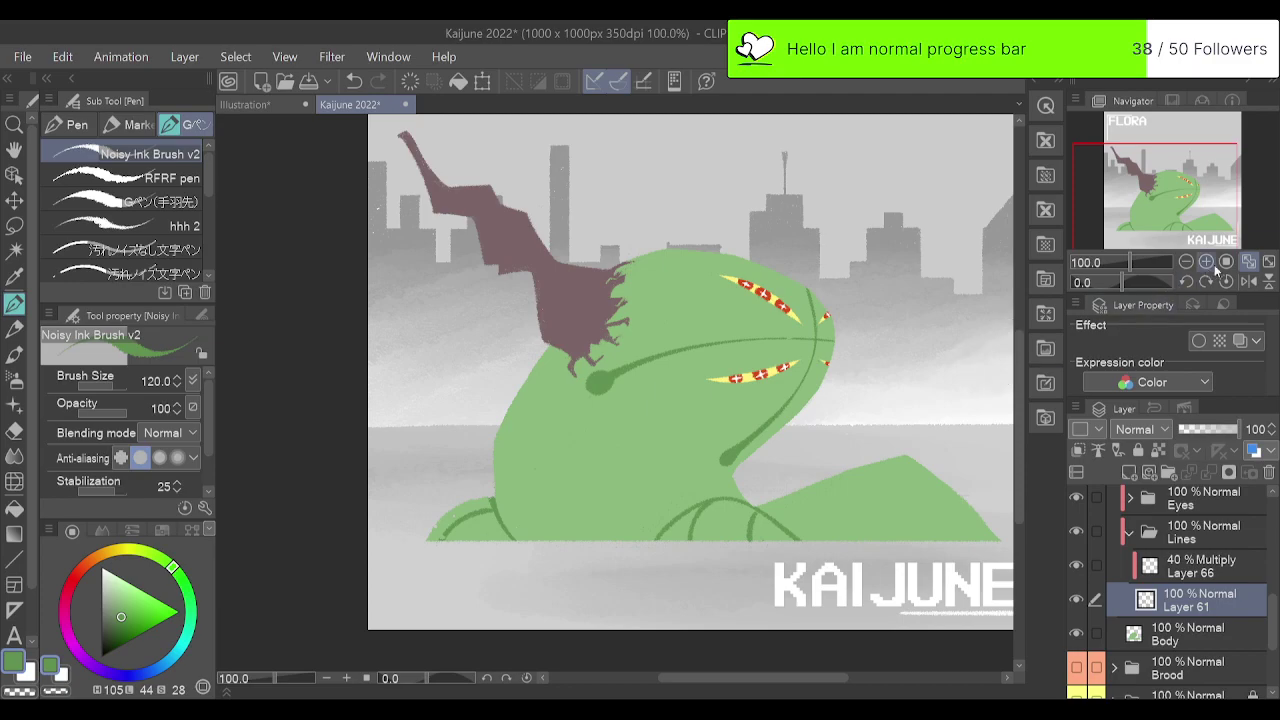
click(1186, 282)
click(1186, 282)
click(1186, 282)
click(1186, 282)
click(1184, 281)
click(1184, 281)
click(1183, 281)
click(1182, 280)
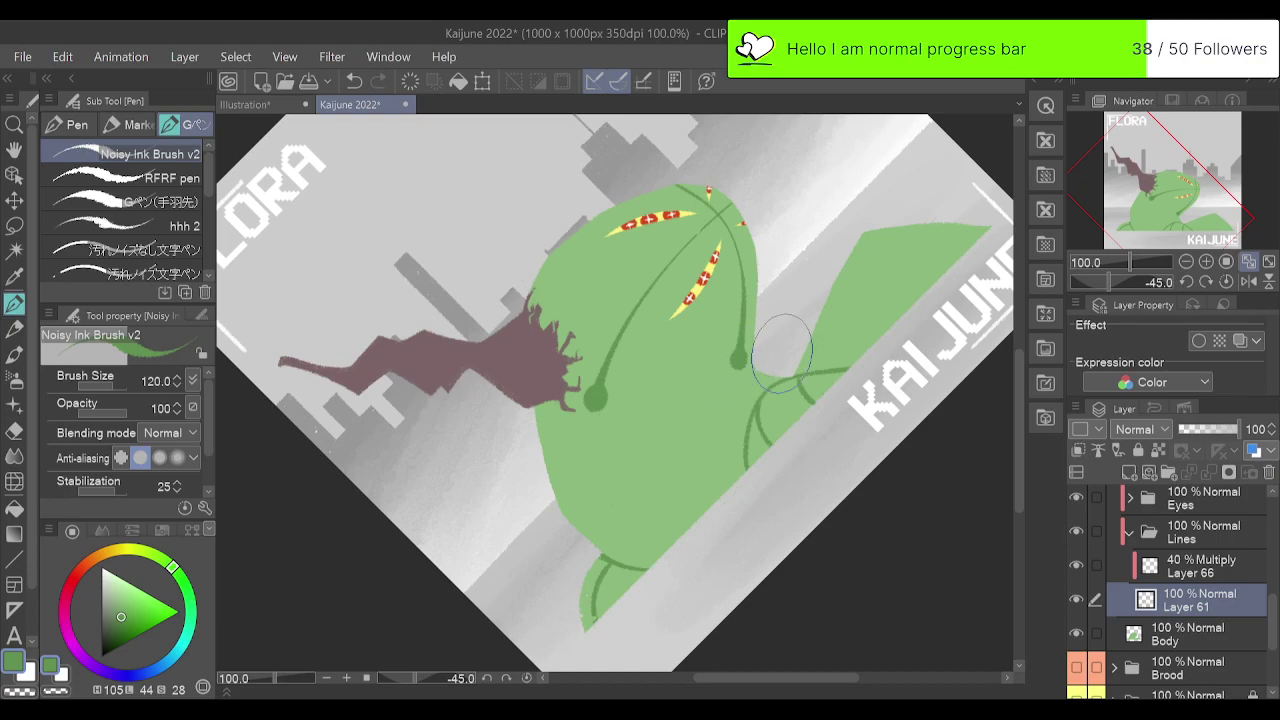
click(1268, 262)
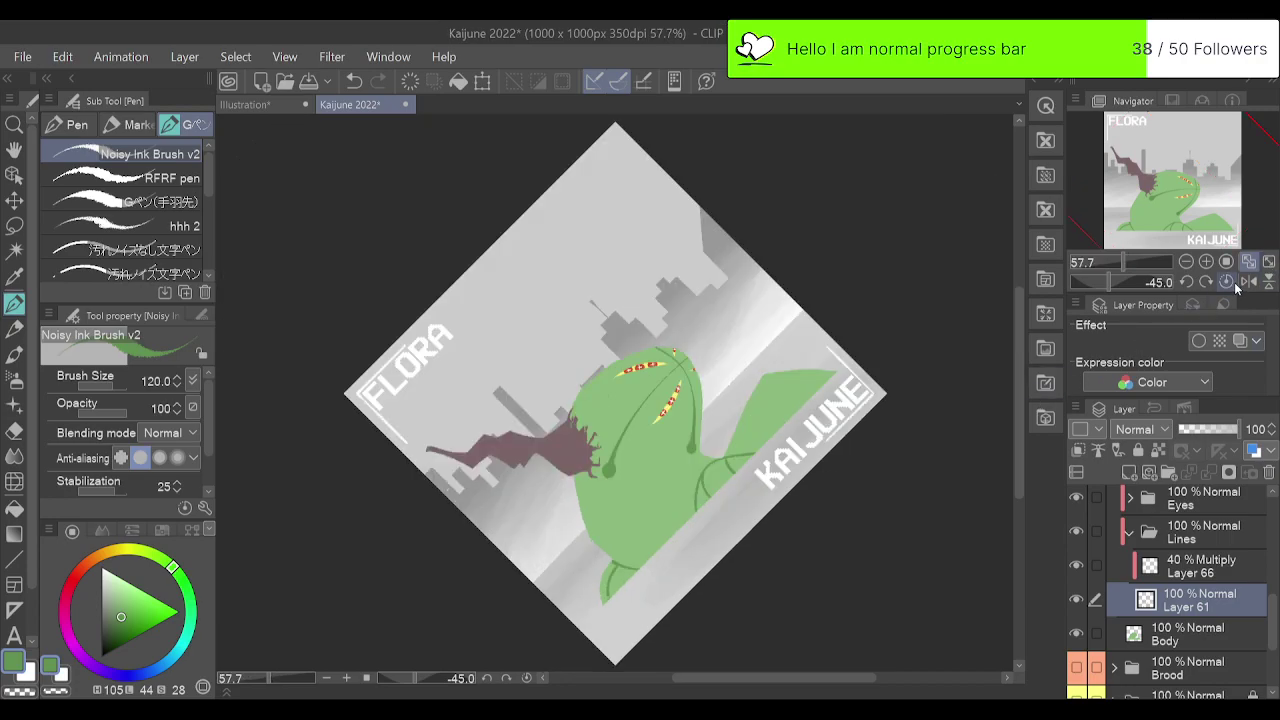
click(1226, 281)
click(1266, 263)
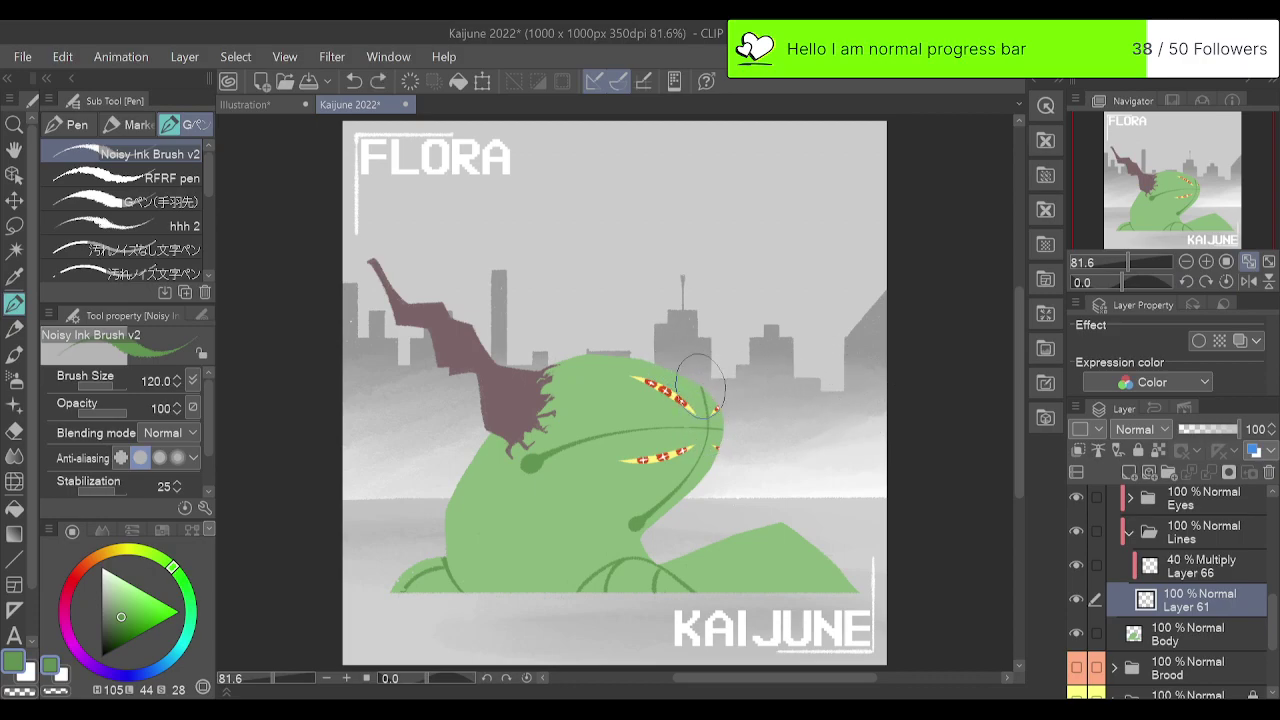
Try adding three short slanted marks below the large upper eye with the pen at brush size 100.
key(ctrl+z)
key(ctrl+plus)
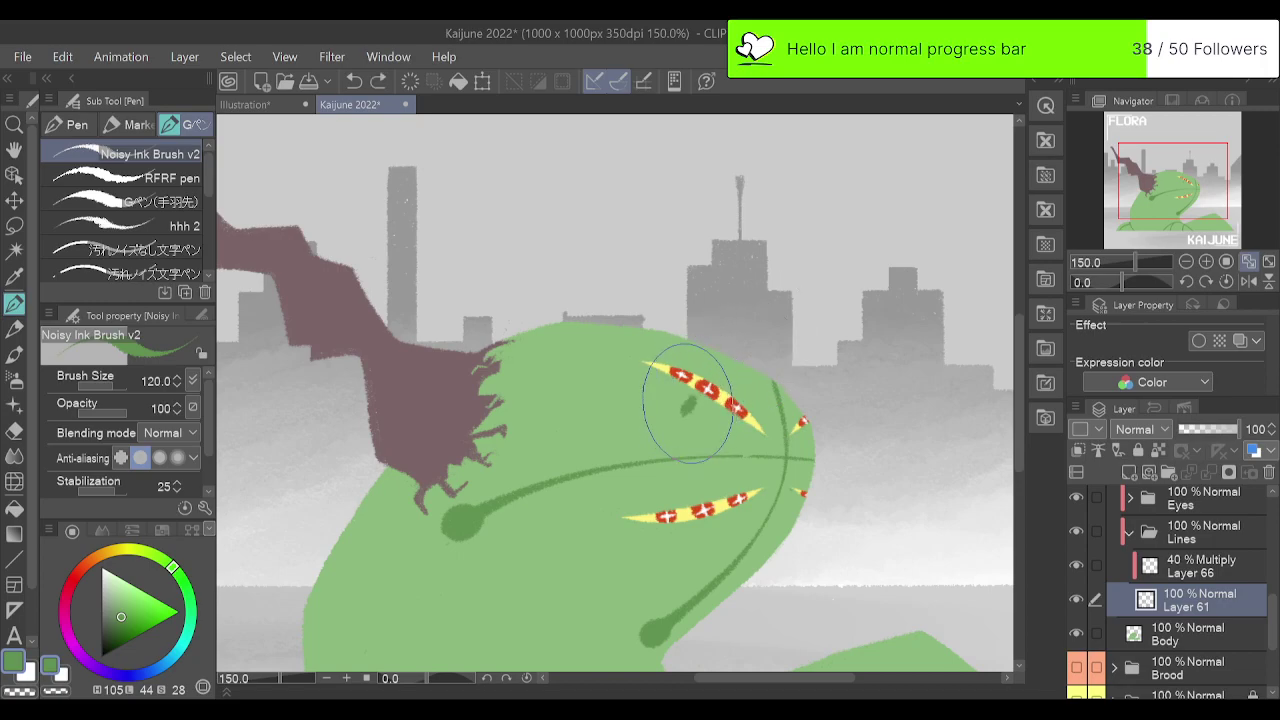
click(201, 316)
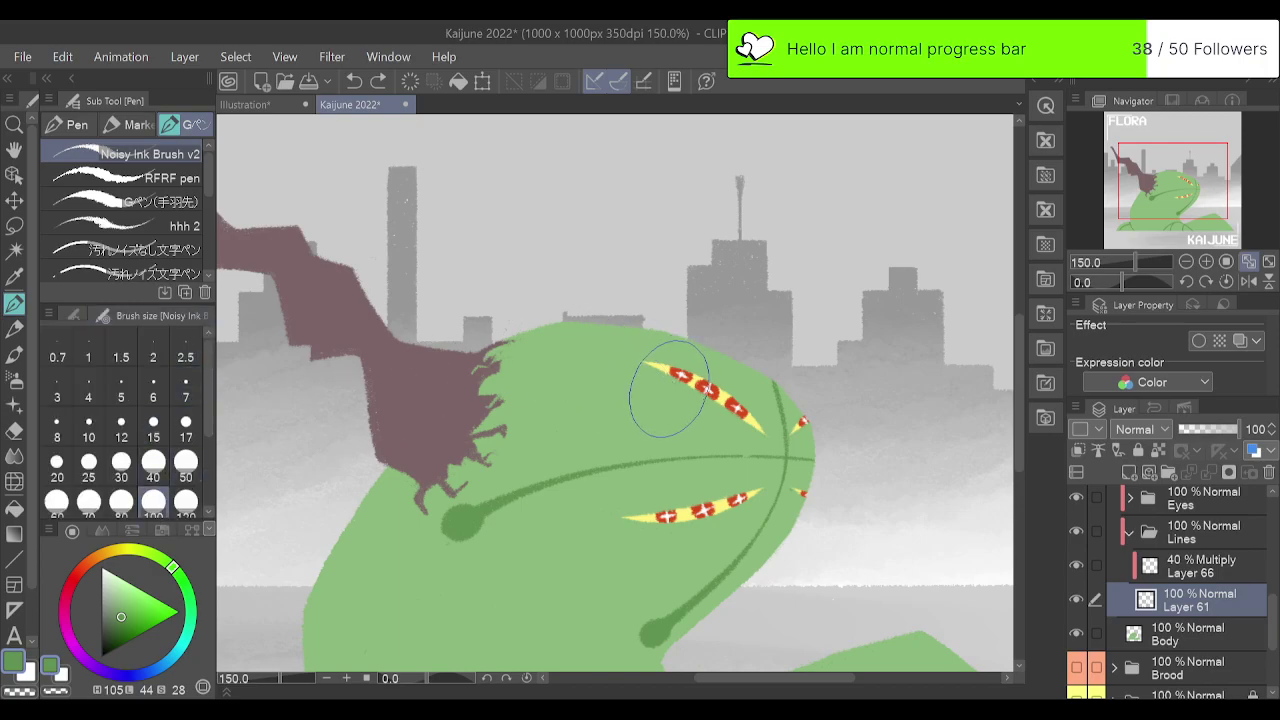
mouse_move(675, 387)
mouse_down()
mouse_move(654, 393)
mouse_move(717, 427)
mouse_up()
key(ctrl+z)
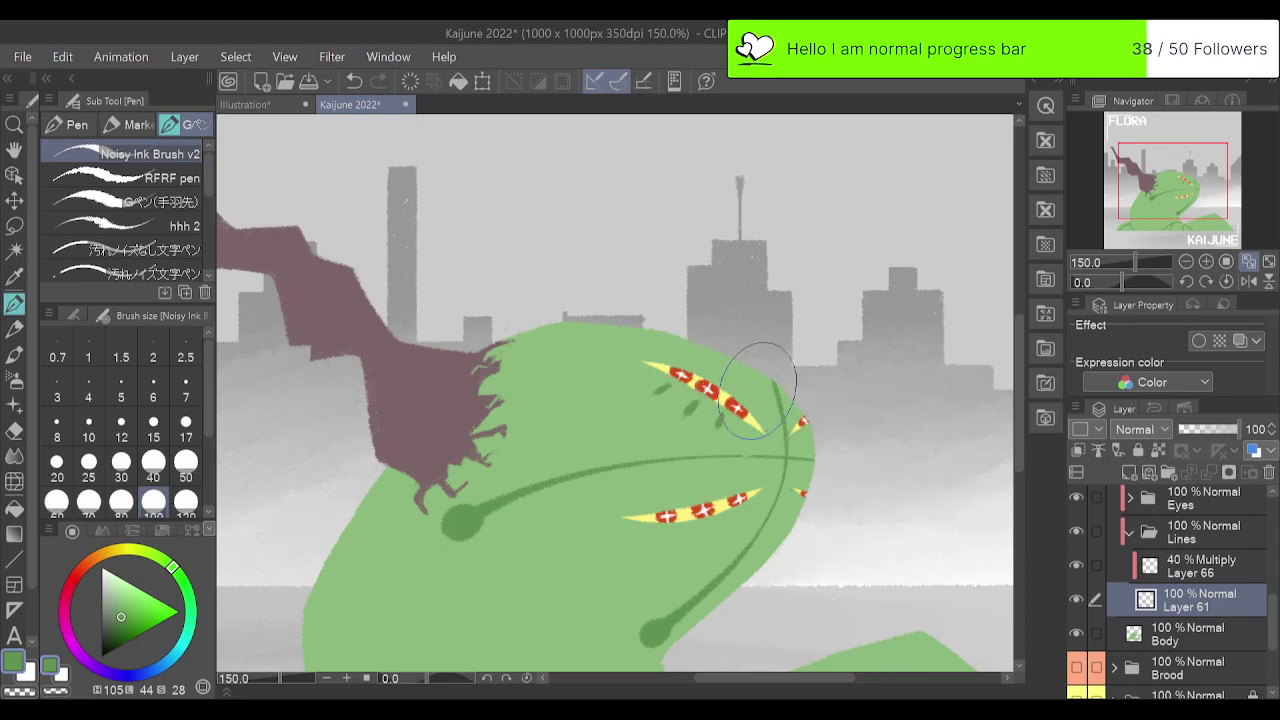
click(1256, 263)
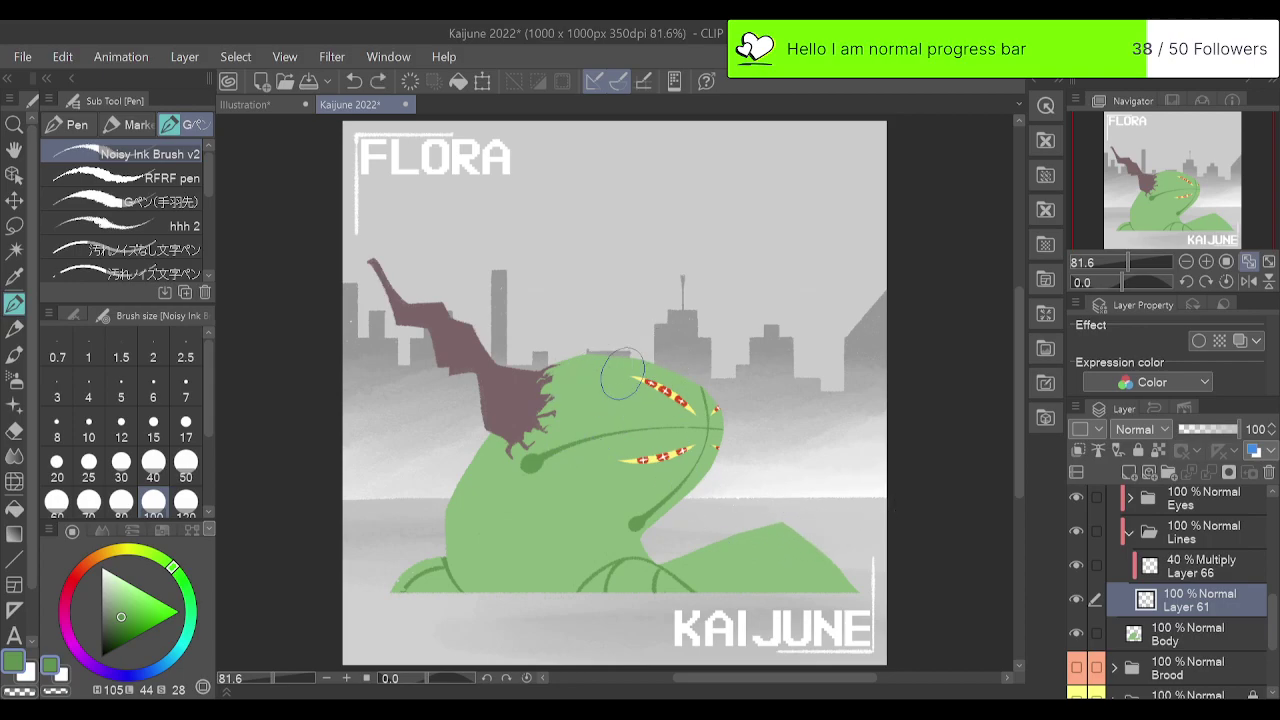
Try to trace a line around the ragged base of the horn where it meets the head.
click(1206, 262)
click(1206, 262)
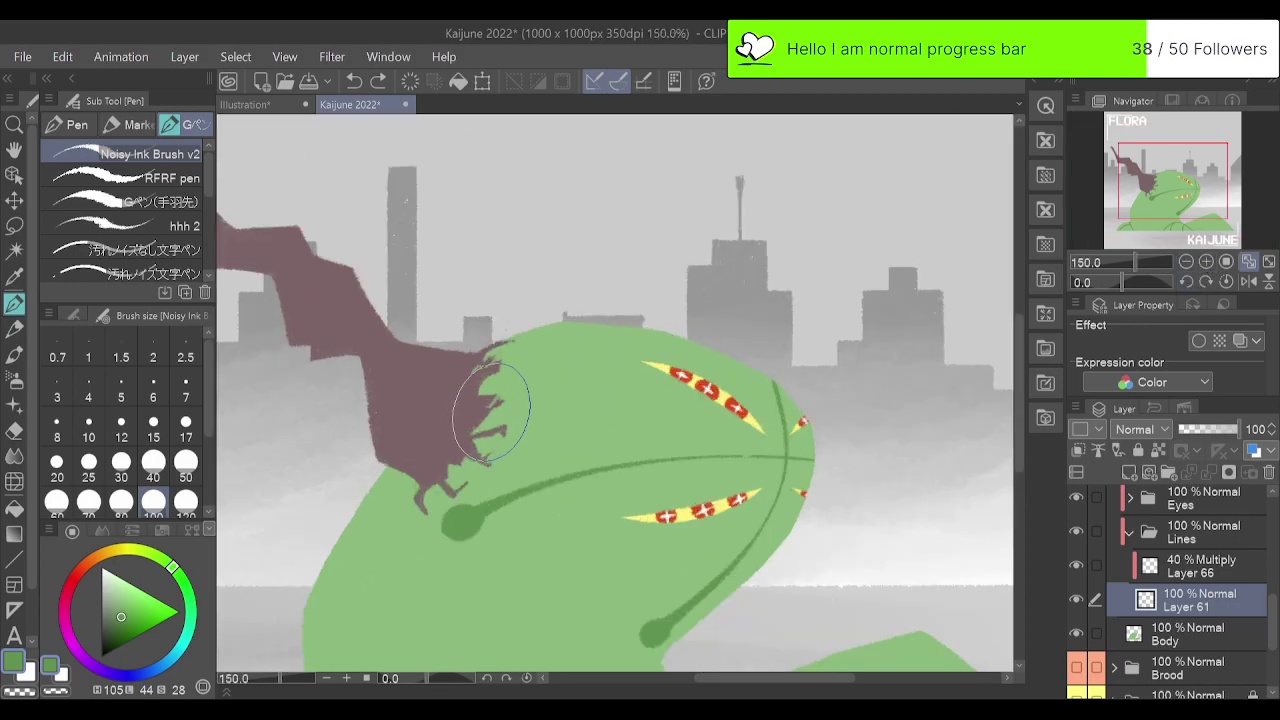
mouse_move(470, 436)
mouse_down()
mouse_move(511, 370)
mouse_move(477, 408)
mouse_up()
mouse_move(524, 355)
mouse_down()
mouse_move(468, 453)
mouse_move(533, 389)
mouse_move(463, 456)
mouse_move(476, 459)
mouse_move(445, 463)
mouse_move(465, 469)
mouse_move(449, 464)
mouse_move(440, 486)
mouse_move(422, 492)
mouse_move(452, 462)
mouse_move(416, 486)
mouse_up()
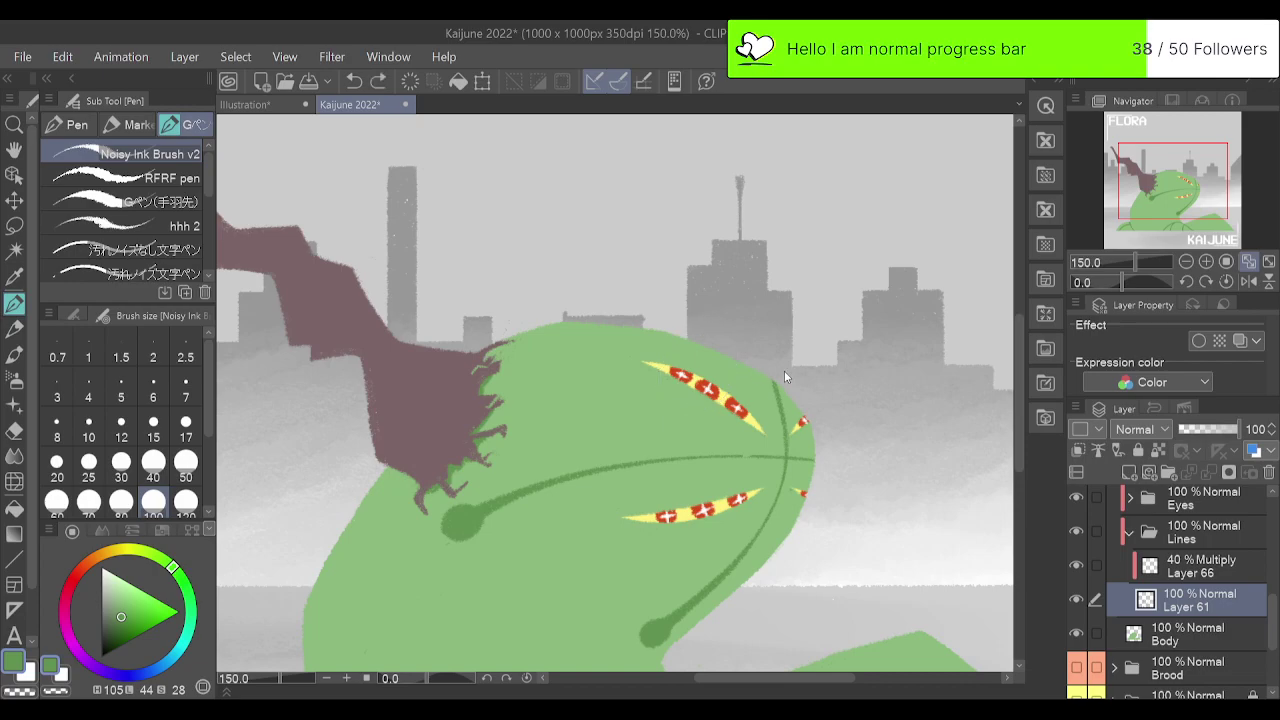
click(1248, 261)
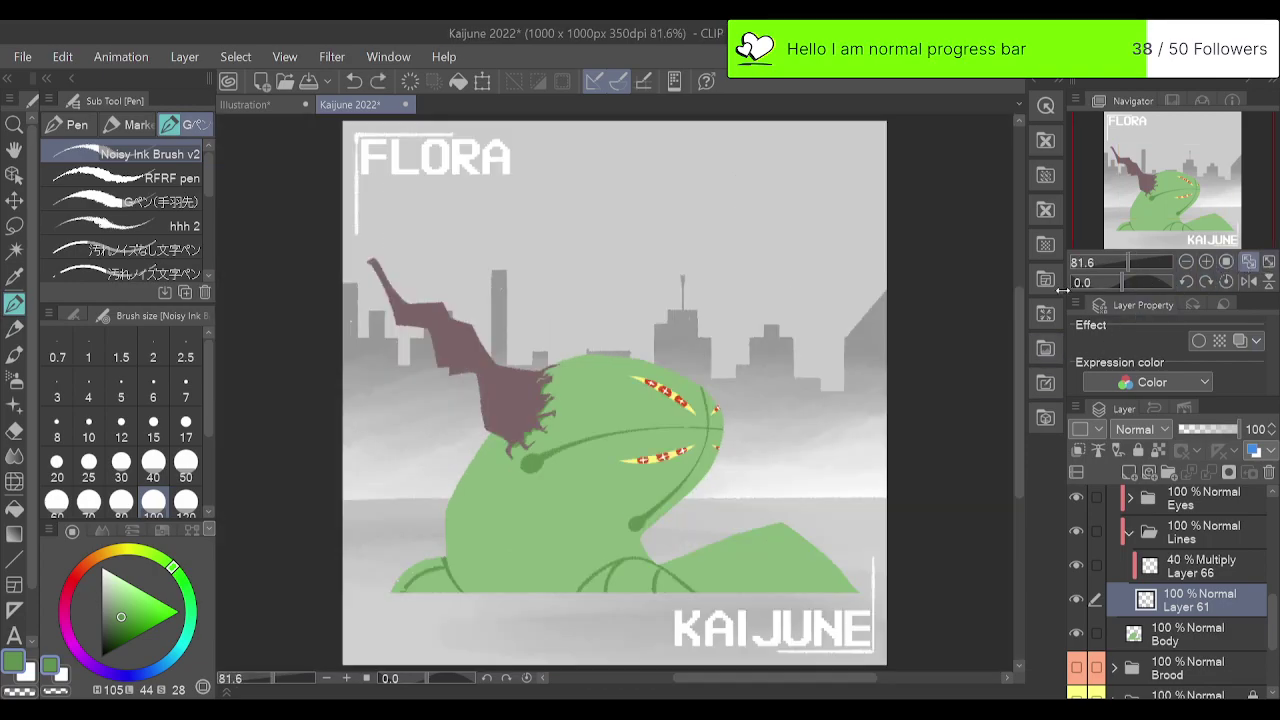
click(1187, 262)
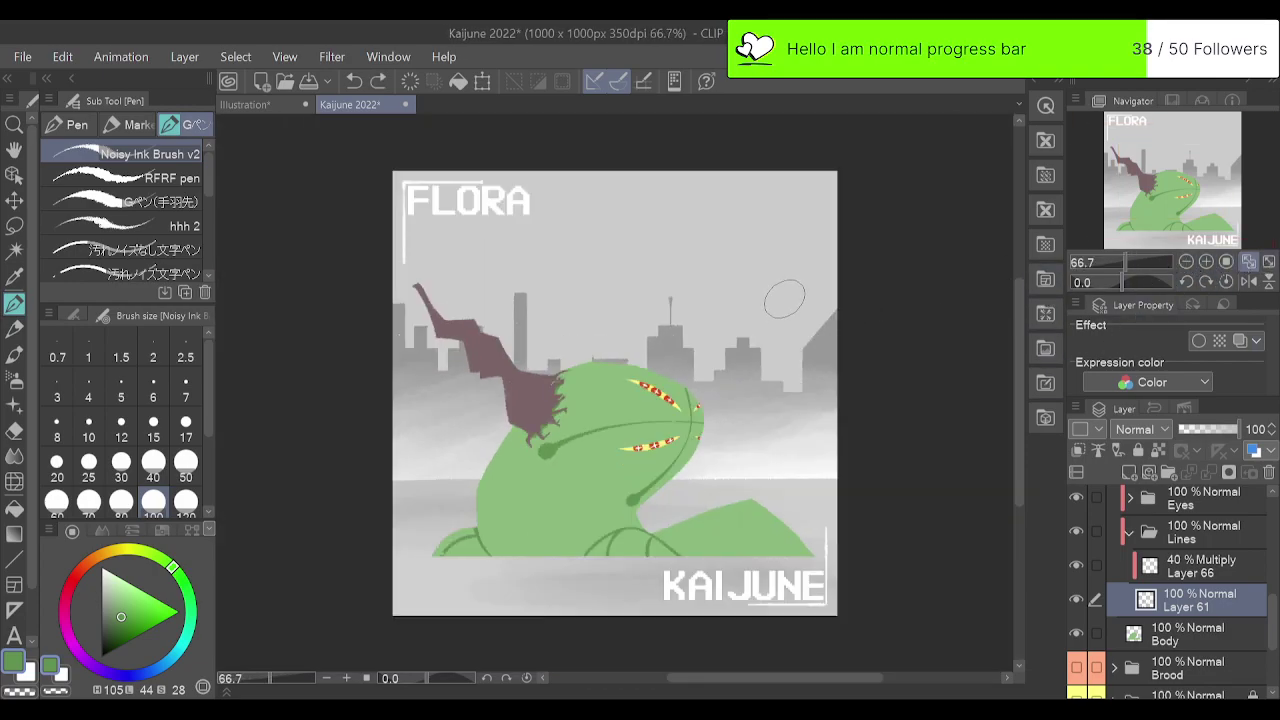
Try to draw three curved lines running from the upper eye down toward the mouth line.
click(1206, 262)
click(1206, 262)
drag(1205, 198, 1199, 210)
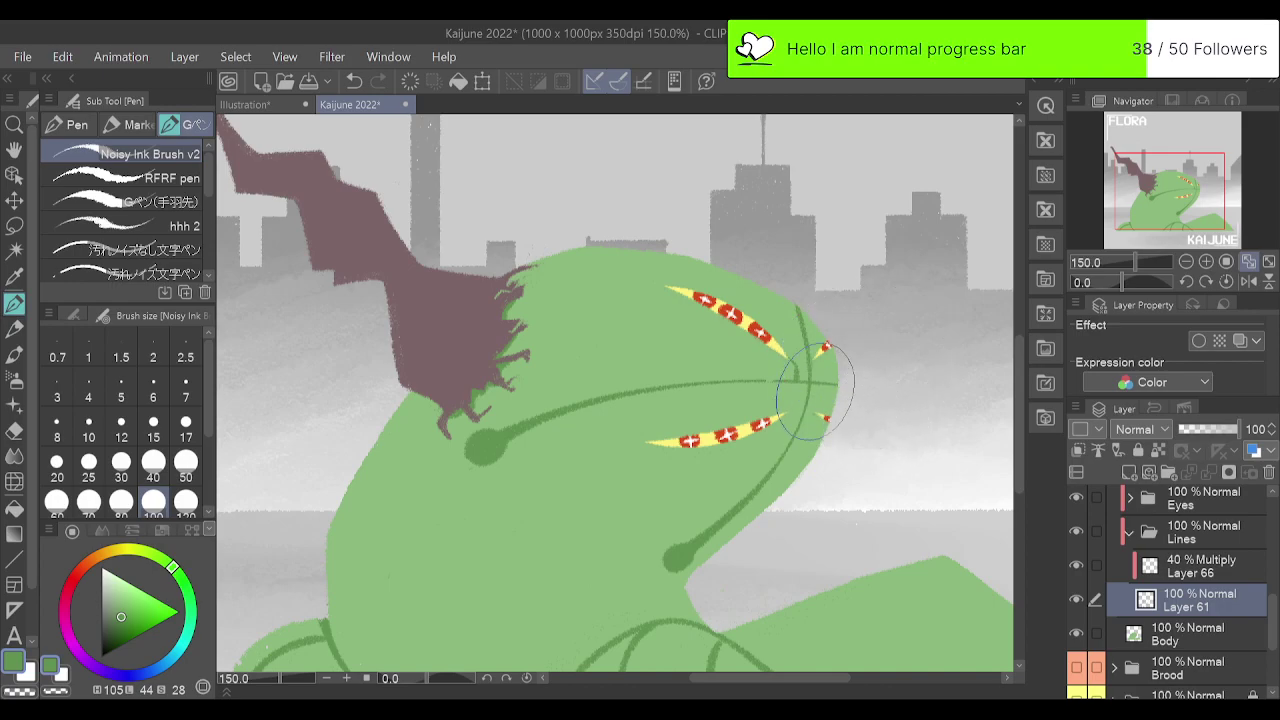
key(ctrl+z)
drag(764, 341, 737, 380)
mouse_move(728, 321)
mouse_down()
mouse_move(689, 344)
mouse_move(684, 381)
mouse_up()
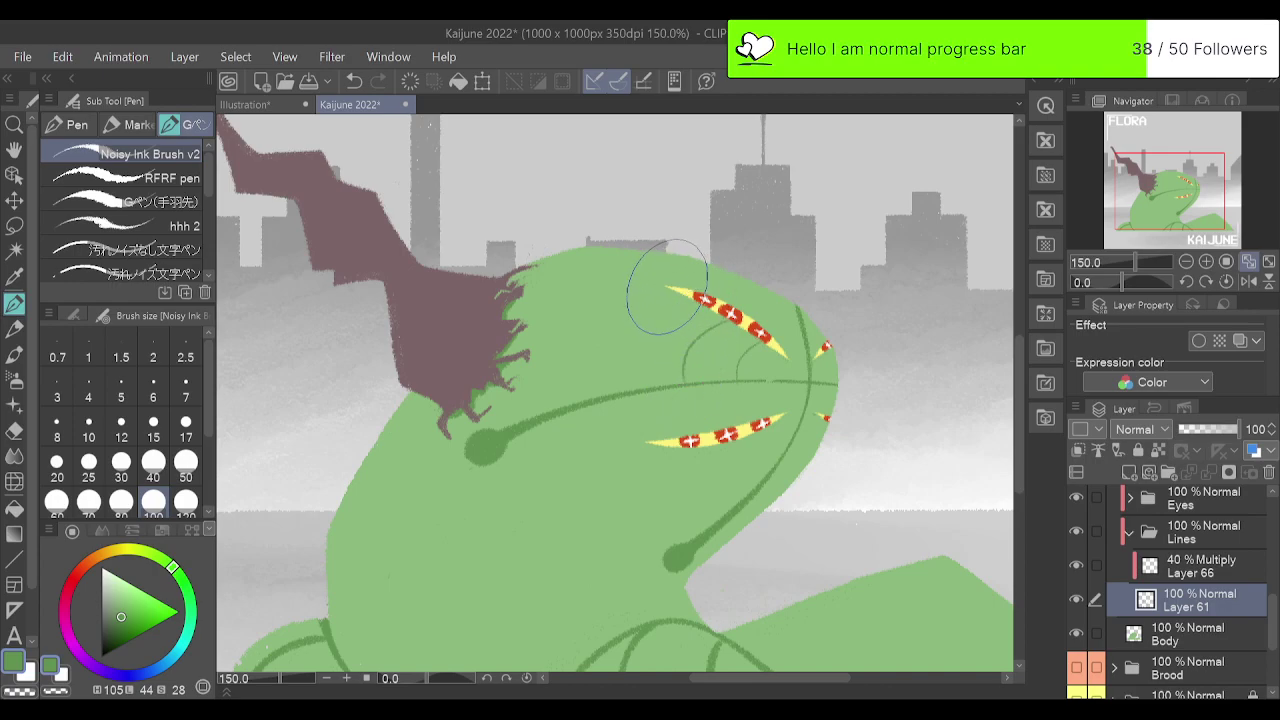
drag(663, 289, 595, 386)
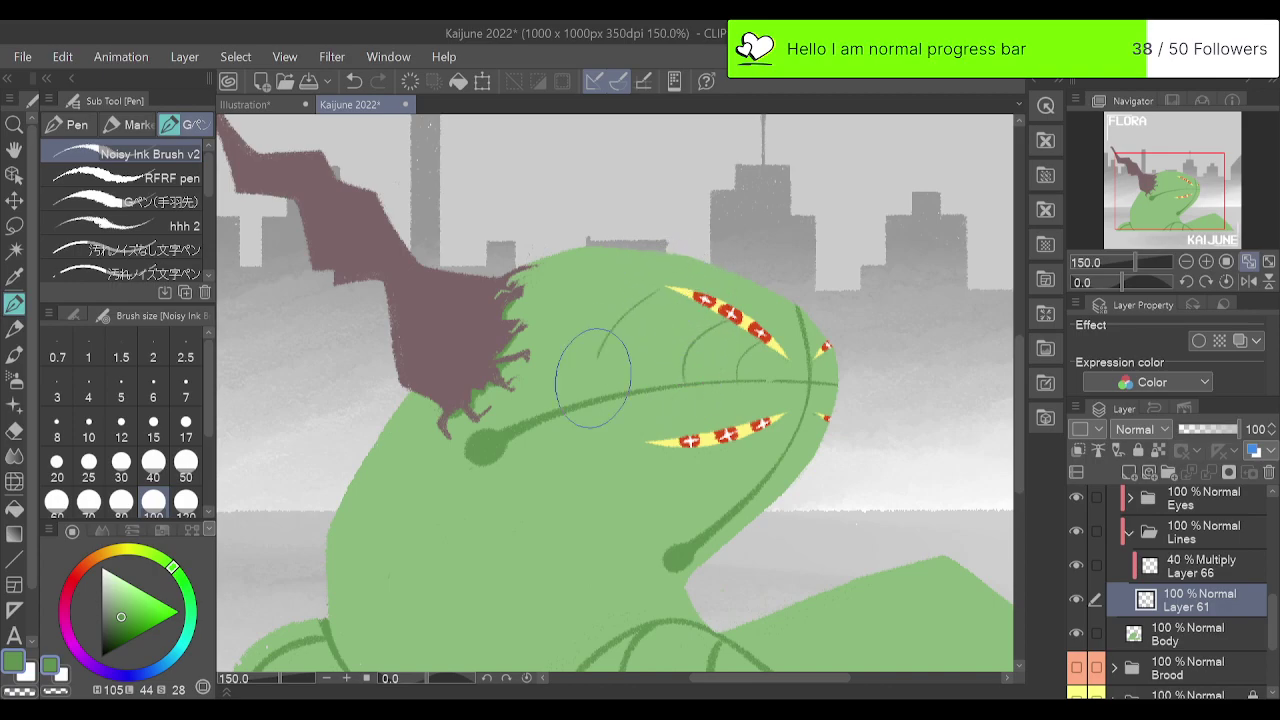
click(1045, 416)
click(1045, 416)
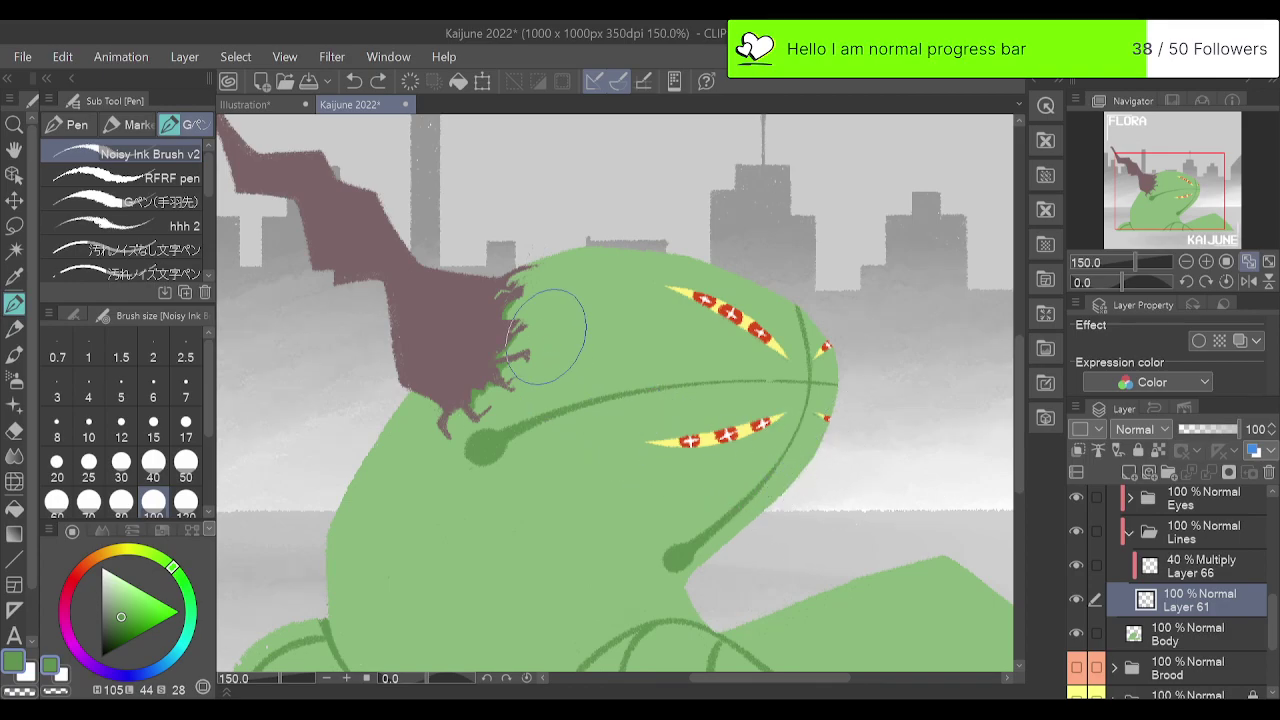
Draw short contour strokes on the head along the ragged, rooted base of the horn.
key(ctrl+y)
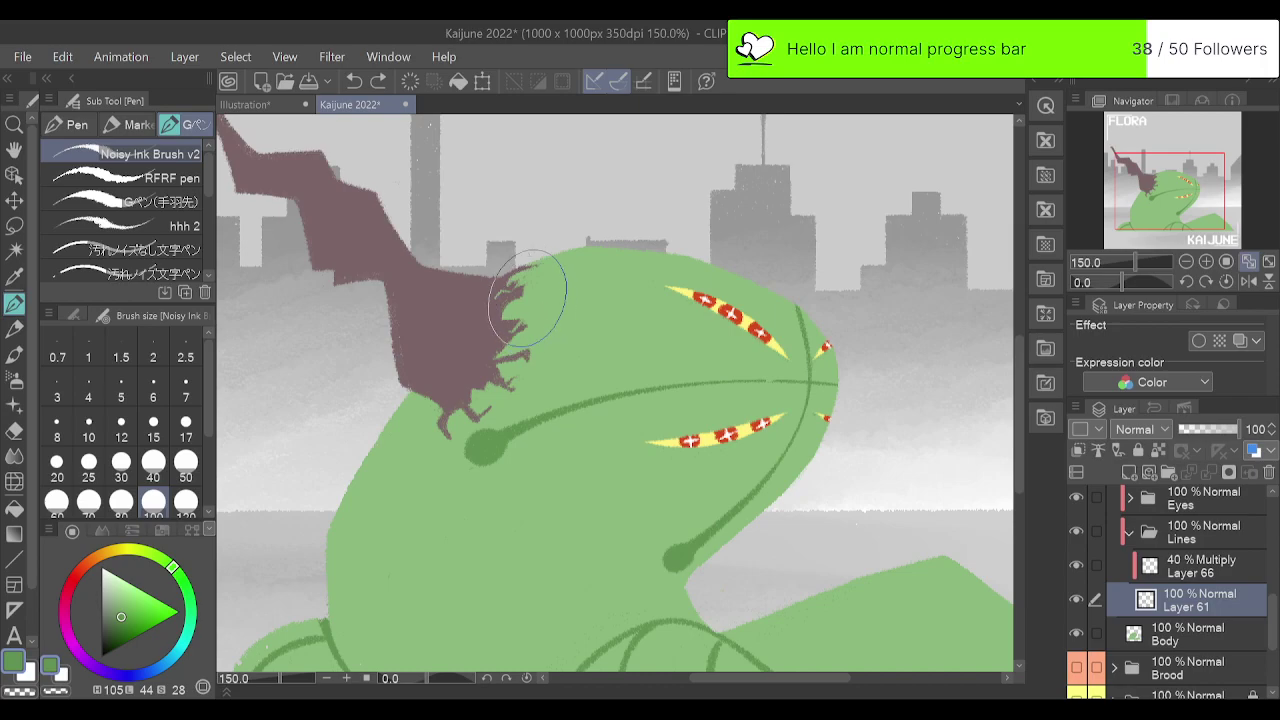
mouse_move(529, 292)
mouse_down()
mouse_move(529, 359)
mouse_move(526, 349)
mouse_move(532, 362)
mouse_move(543, 339)
mouse_move(546, 367)
mouse_move(535, 359)
mouse_move(510, 378)
mouse_move(533, 361)
mouse_move(493, 402)
mouse_up()
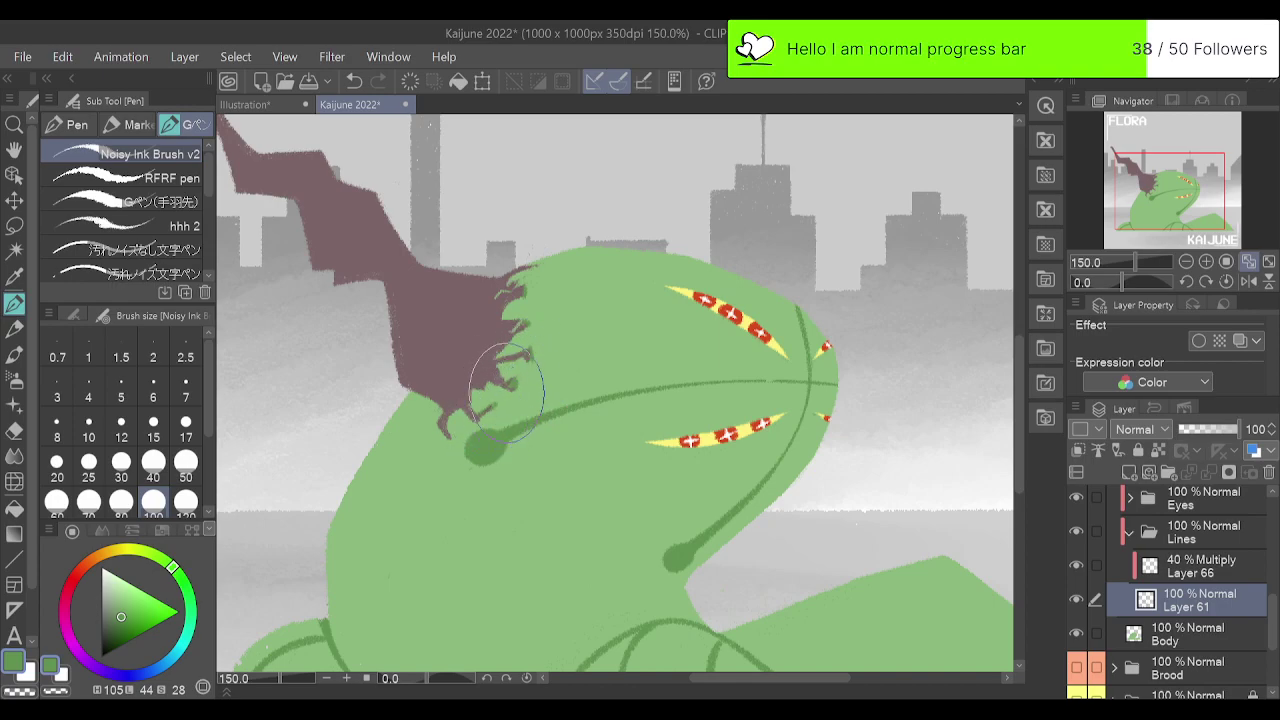
drag(517, 275, 535, 269)
click(1269, 261)
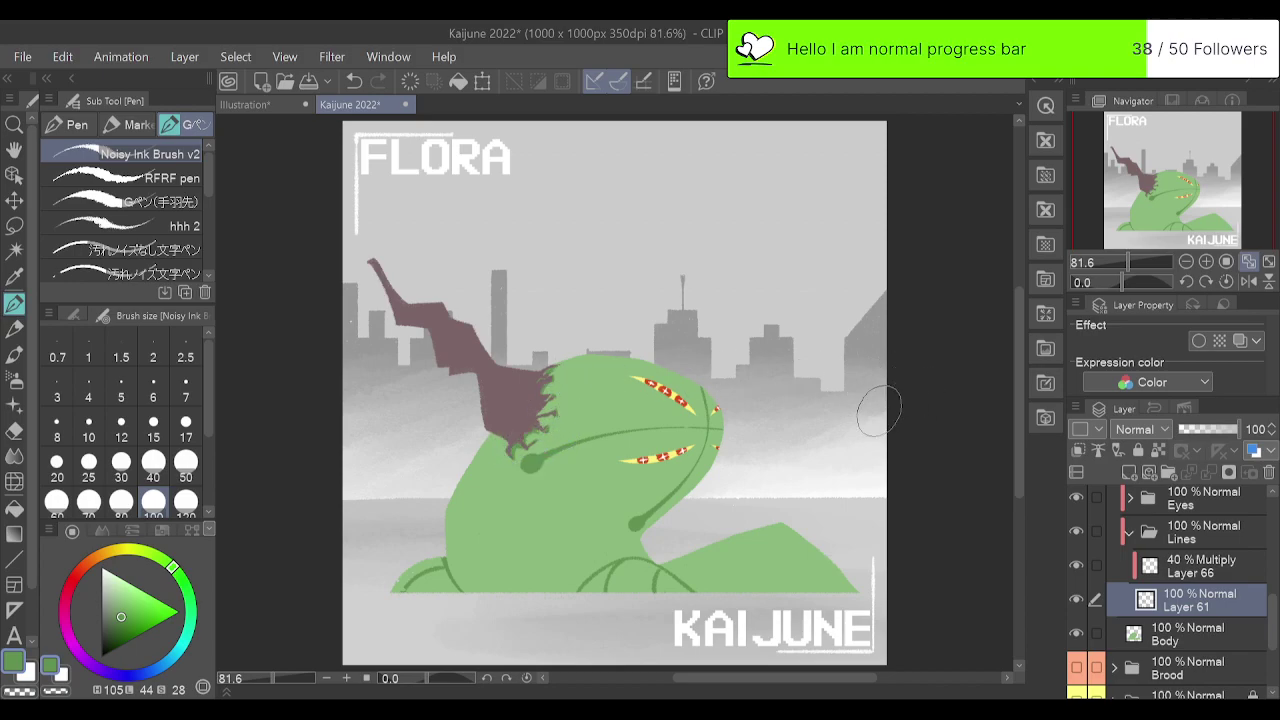
key(ctrl+z)
drag(566, 401, 518, 442)
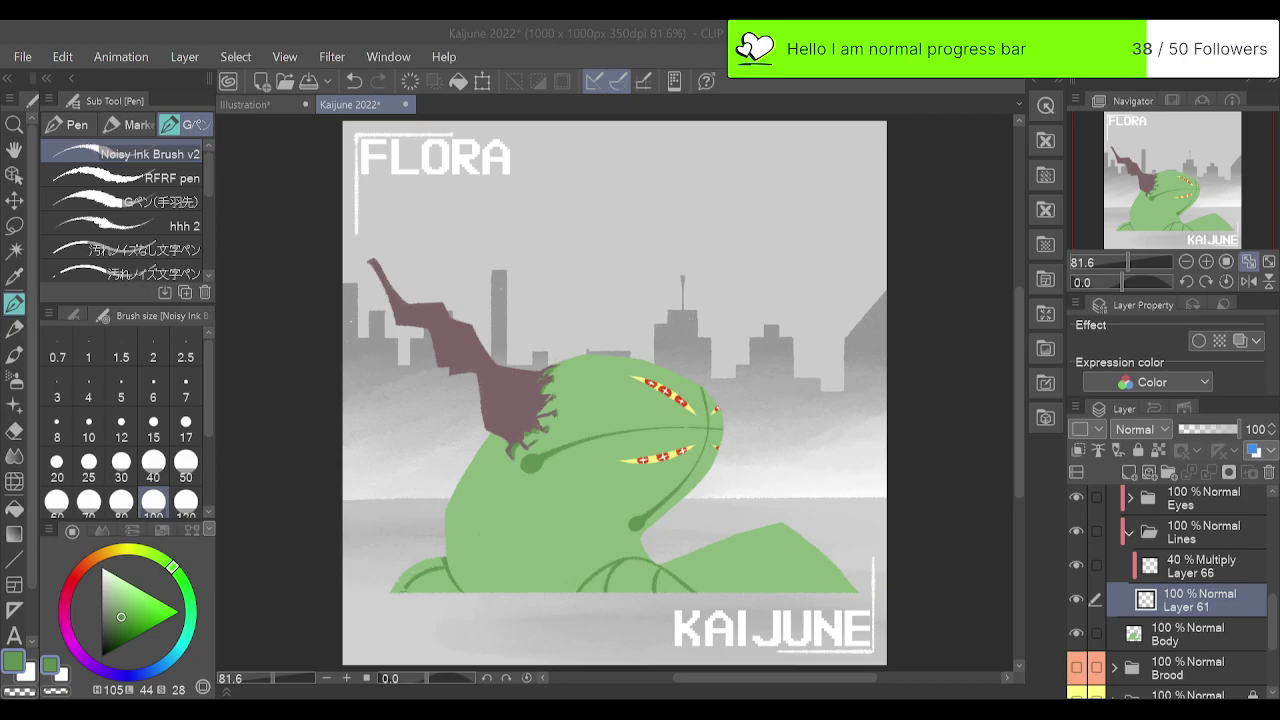
Add a new clipped layer above Body and choose a slightly darker green sampled from the body, H 105, L 53, S 26.
alt+click(591, 490)
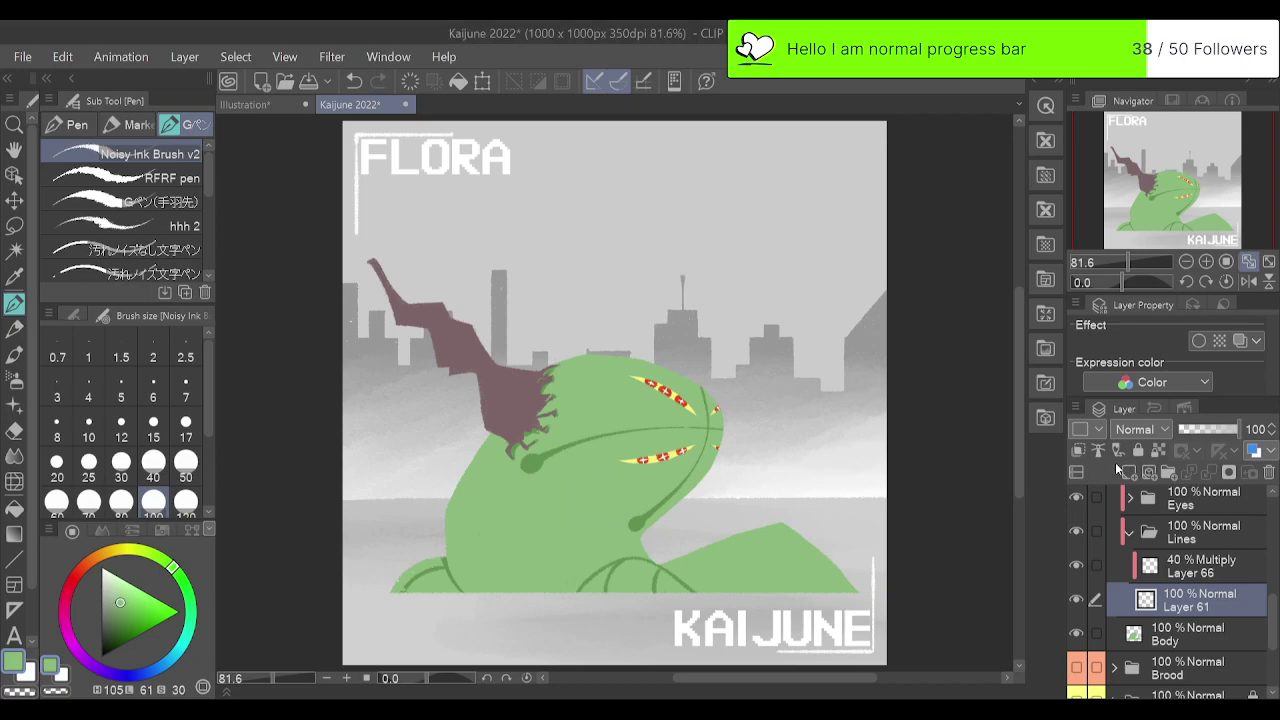
click(1163, 630)
click(1129, 472)
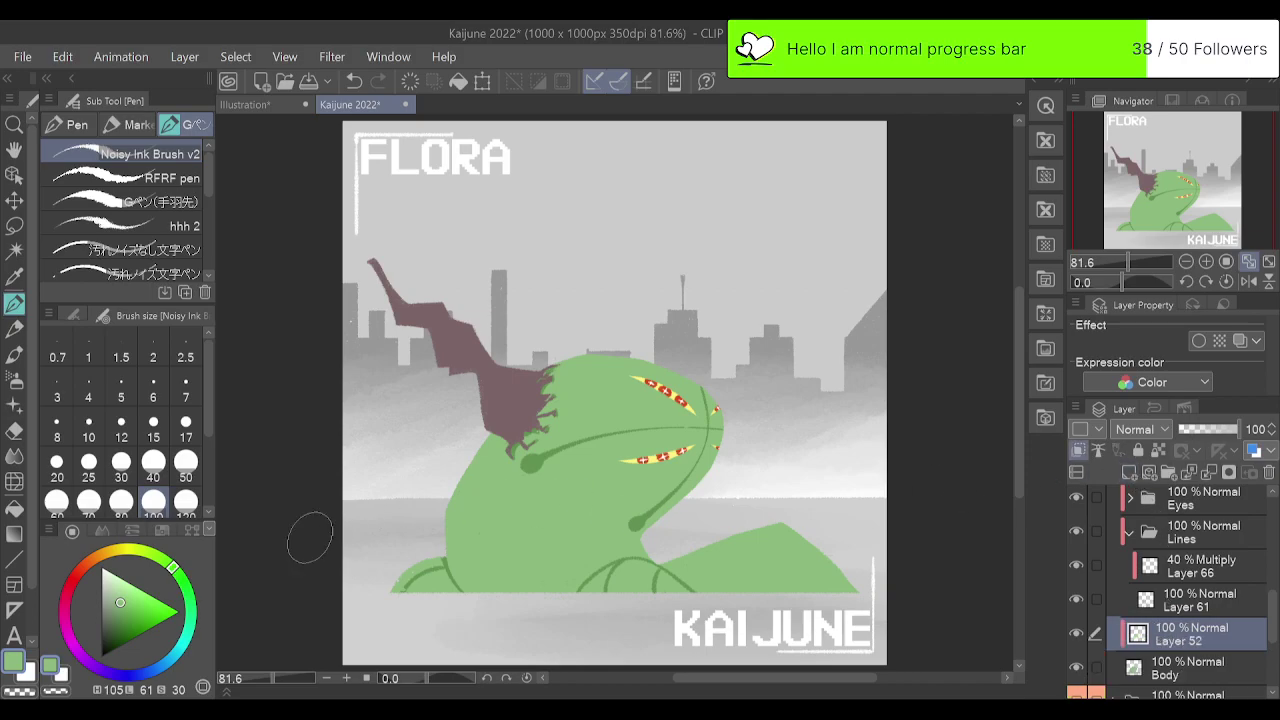
drag(123, 601, 125, 608)
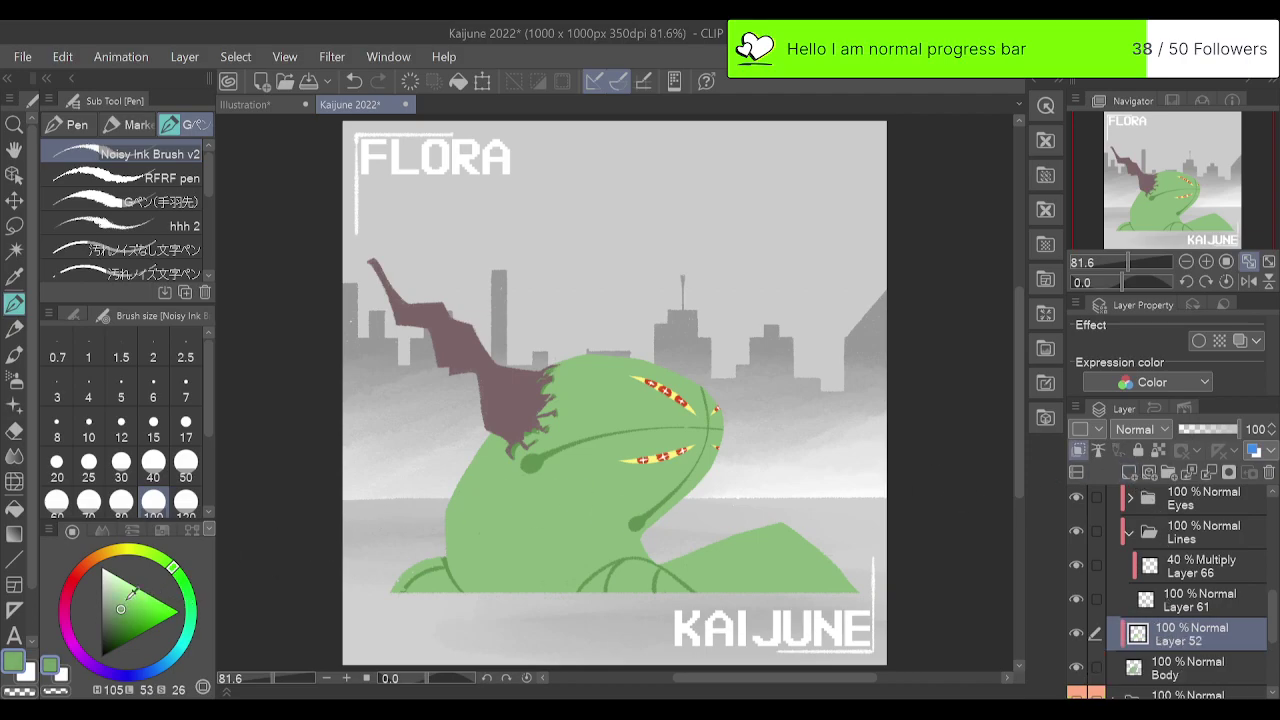
Draw short diagonal texture strokes across the torso on Layer 52, undoing and redrawing unsatisfactory ones.
drag(588, 514, 600, 502)
key(ctrl+z)
mouse_move(595, 543)
mouse_down()
mouse_move(599, 531)
mouse_move(594, 549)
mouse_up()
drag(599, 547, 598, 550)
key(ctrl+z)
mouse_move(475, 519)
mouse_down()
mouse_move(563, 444)
mouse_move(471, 521)
mouse_move(511, 496)
mouse_up()
key(ctrl+z)
drag(525, 538, 504, 584)
key(ctrl+z)
drag(536, 533, 507, 590)
key(ctrl+z)
drag(494, 488, 450, 525)
drag(508, 537, 490, 558)
key(ctrl+z)
key(ctrl+z)
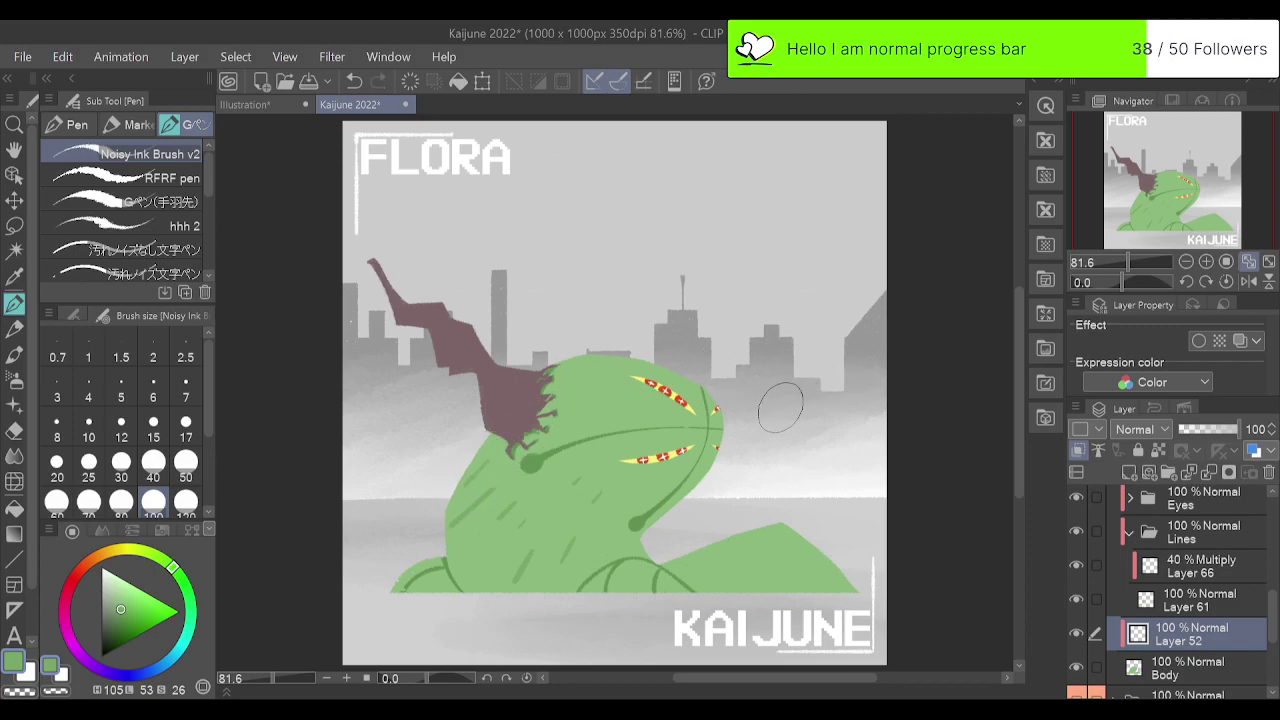
Rework the texture strokes and extend them over the head, torso and limbs on Layer 52.
key(ctrl+z)
key(ctrl+z)
key(ctrl+z)
key(ctrl+z)
drag(605, 523, 597, 535)
key(ctrl+z)
key(ctrl+z)
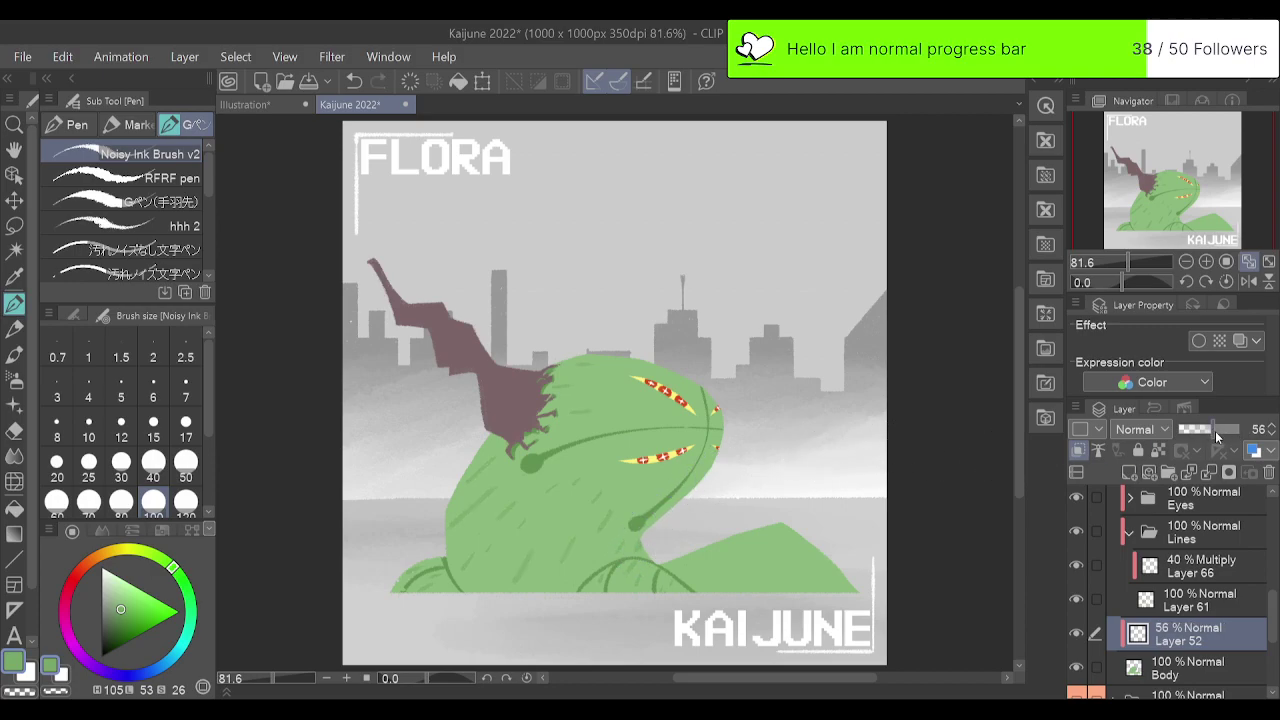
Set Layer 52's opacity to 65% and add short diagonal texture strokes to the low green hump in front of the creature.
click(1215, 432)
drag(755, 561, 762, 546)
key(ctrl+z)
drag(854, 545, 792, 572)
key(ctrl+z)
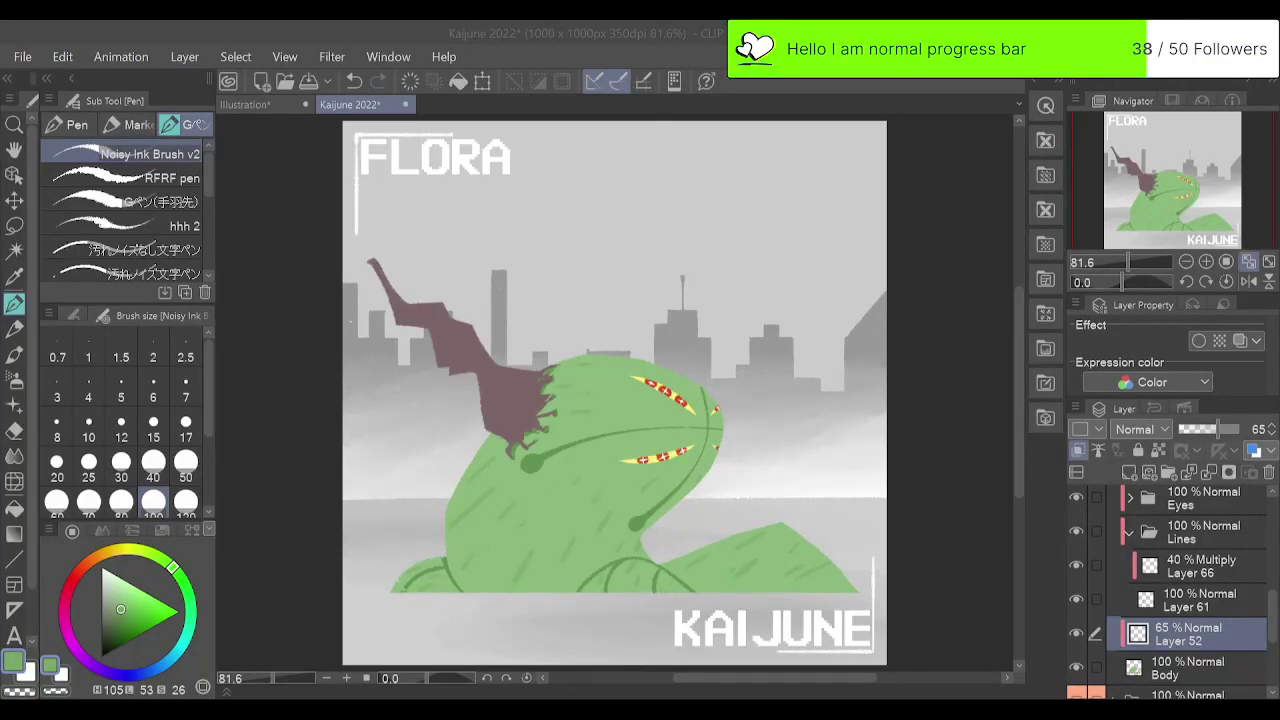
Add a clipped layer between Body and Layer 52 and try lighter yellow-green strokes on the creature's head, undoing each one.
click(1128, 472)
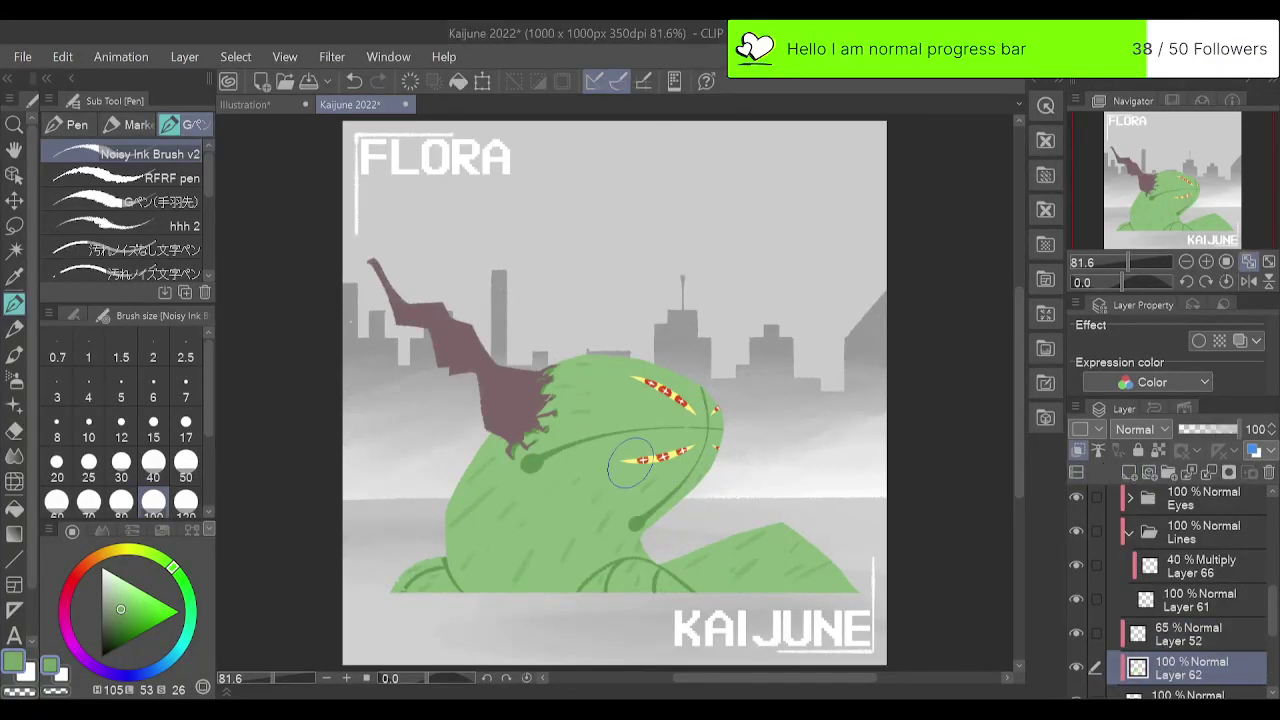
alt+click(593, 460)
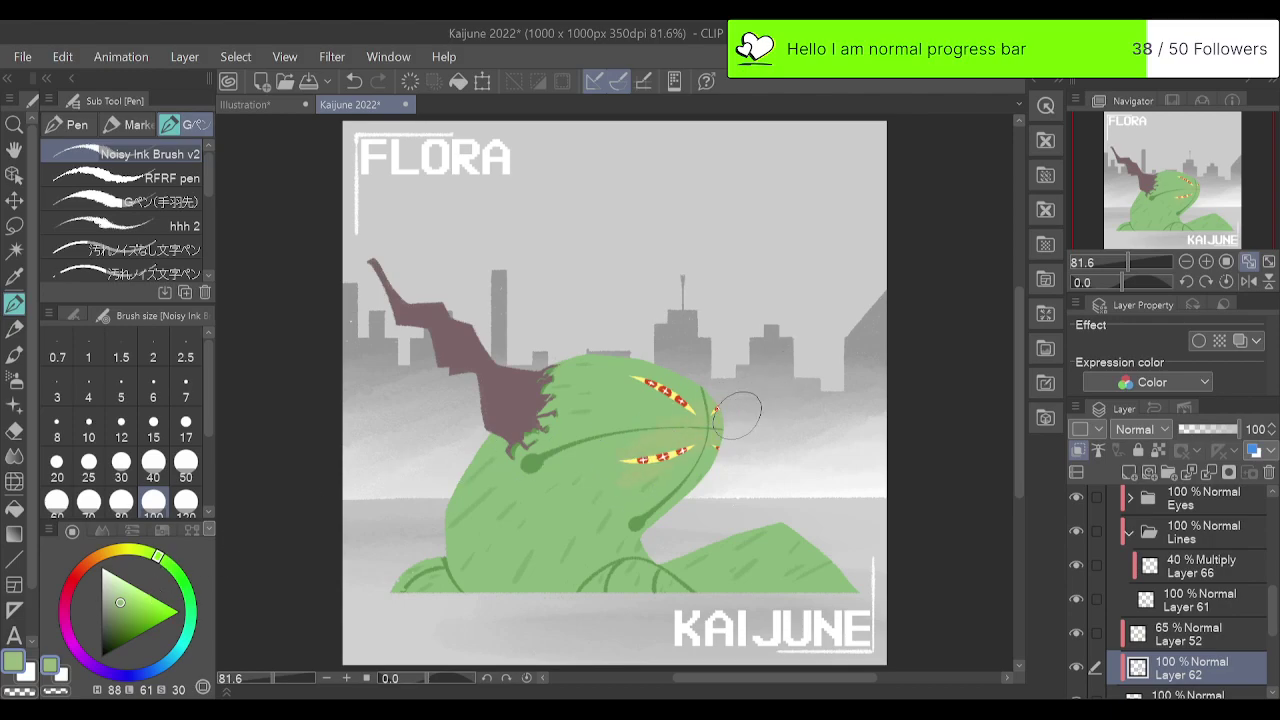
drag(122, 597, 121, 594)
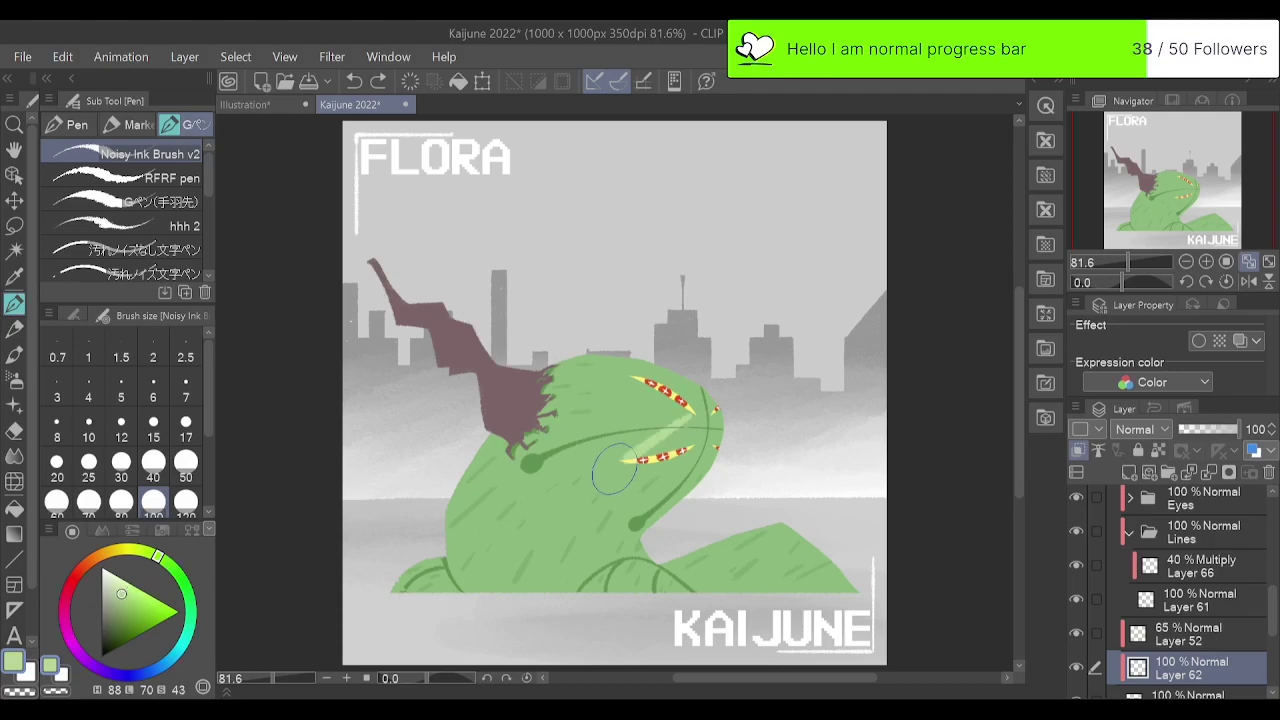
mouse_move(615, 469)
mouse_down()
mouse_move(730, 380)
mouse_move(726, 368)
mouse_up()
key(ctrl+z)
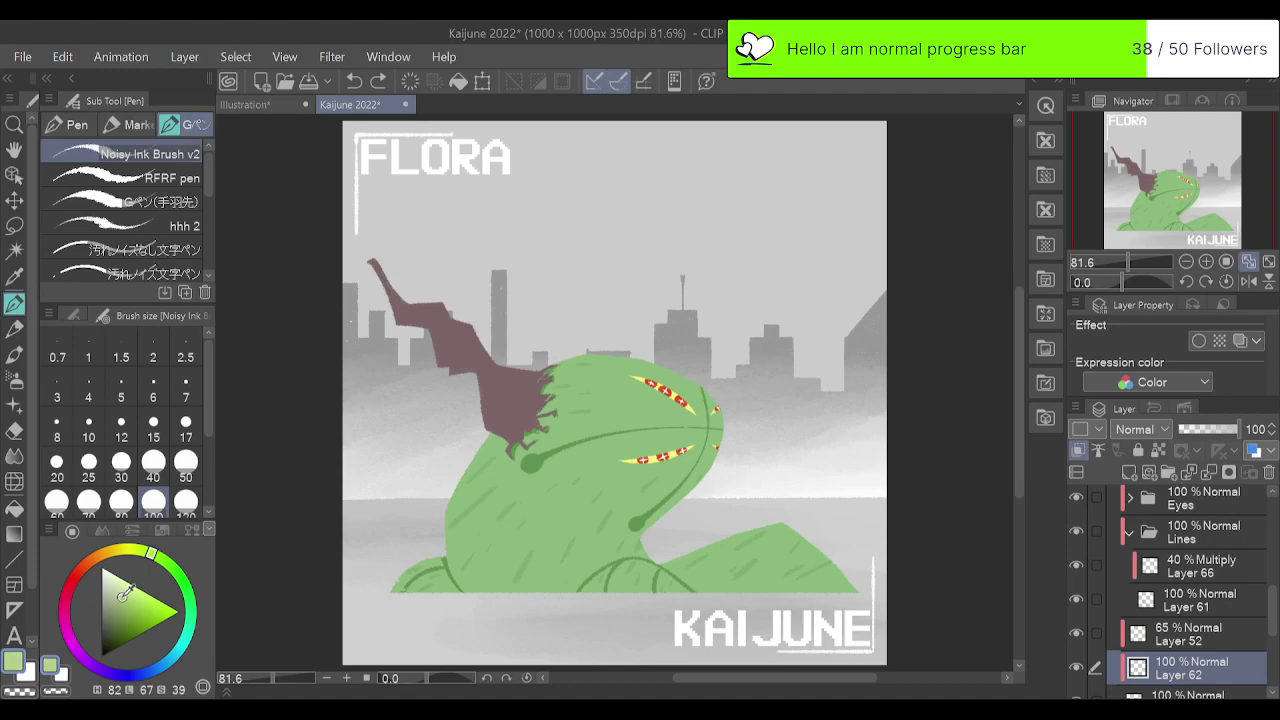
mouse_move(645, 424)
mouse_down()
mouse_move(732, 387)
mouse_move(745, 401)
mouse_move(699, 473)
mouse_move(647, 513)
mouse_up()
key(ctrl+z)
Paint a yellow-green tint, H 82, L 64, S 37, over the head on Layer 62 and soften its edges with the Textured blender.
mouse_move(652, 410)
mouse_down()
mouse_move(694, 337)
mouse_move(572, 364)
mouse_up()
mouse_move(652, 465)
mouse_down()
mouse_move(714, 471)
mouse_move(687, 421)
mouse_move(602, 436)
mouse_move(595, 412)
mouse_move(646, 360)
mouse_move(588, 367)
mouse_up()
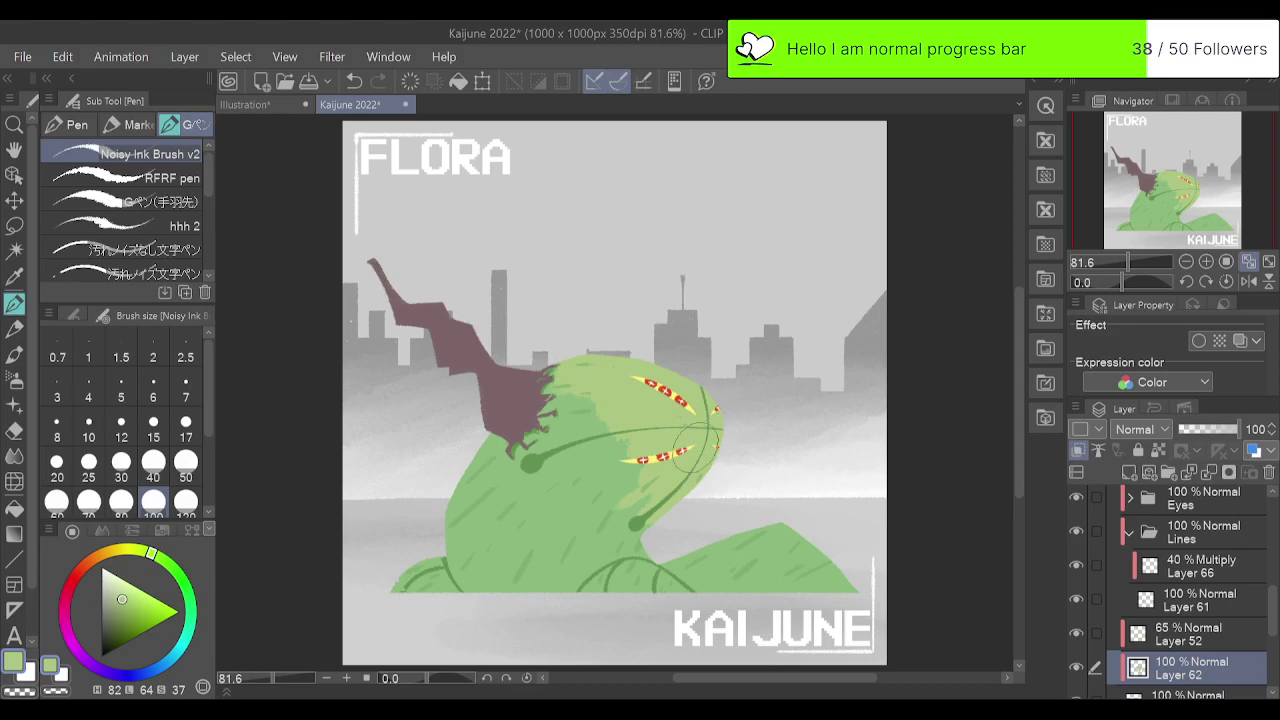
key(j)
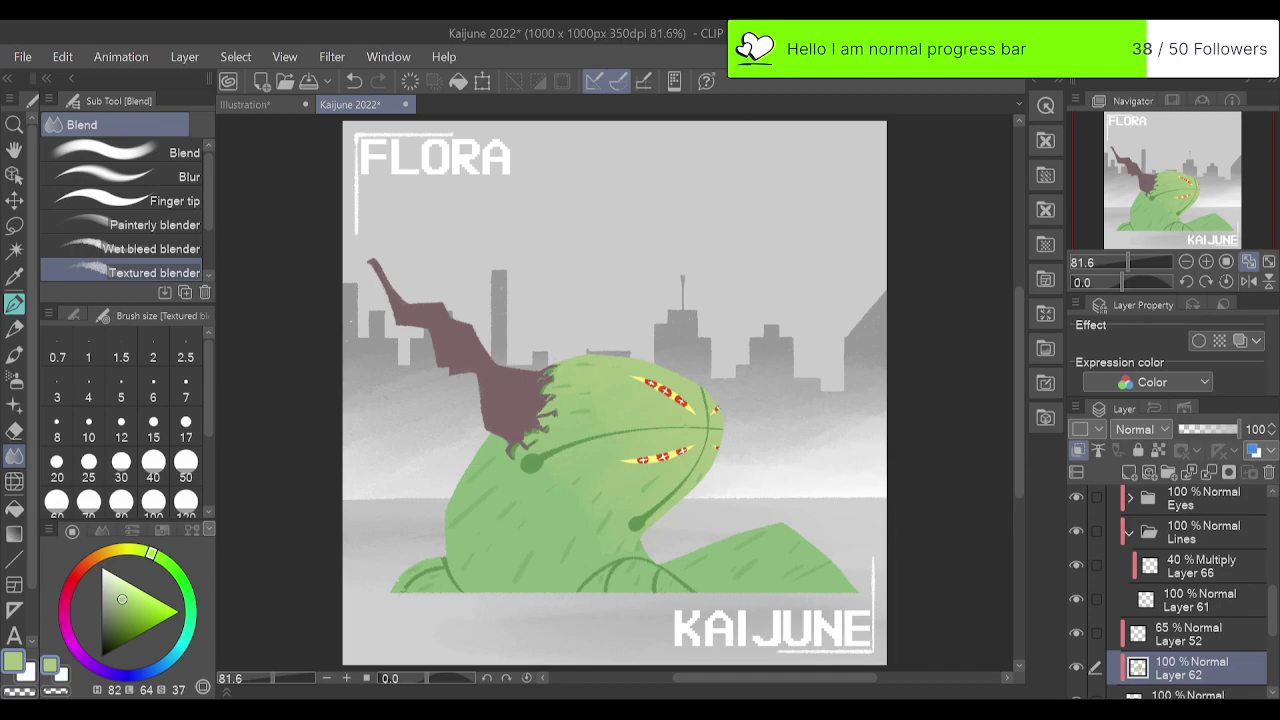
click(356, 18)
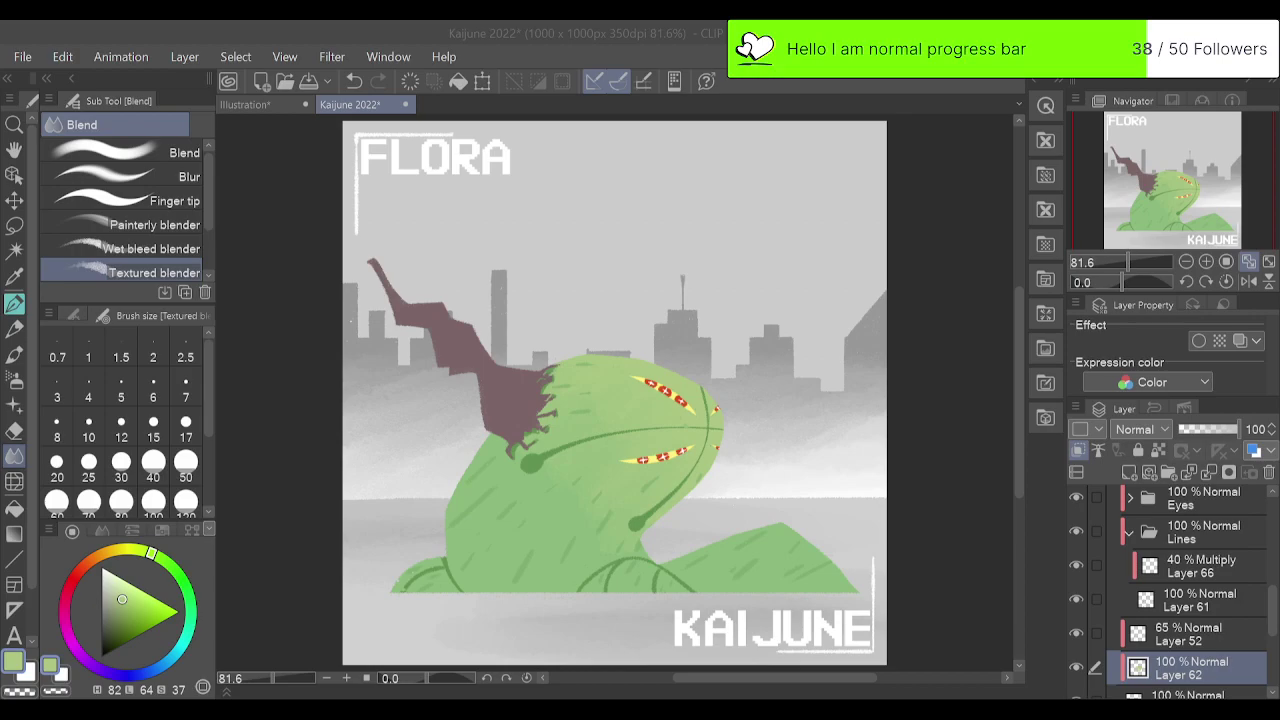
click(949, 405)
Paint the same yellow-green tint along the top of the foreground hump and soften it with the Textured blender.
key(p)
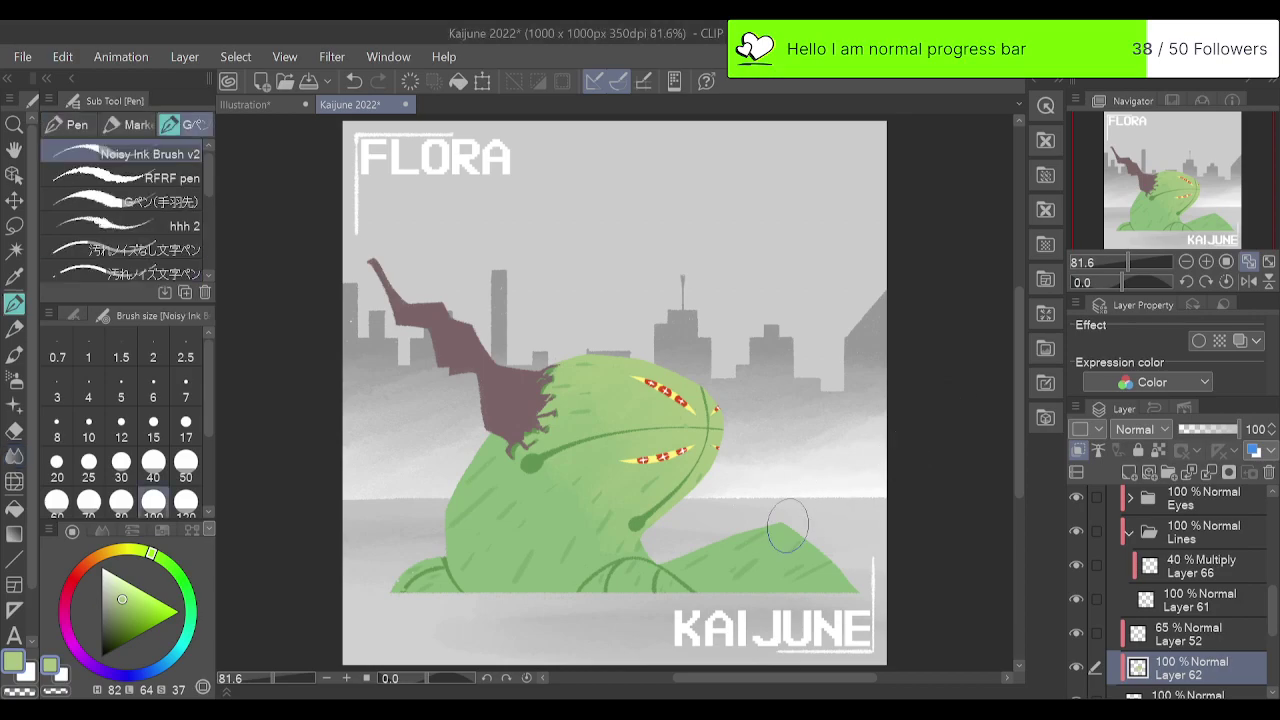
mouse_move(763, 538)
mouse_down()
mouse_move(826, 497)
mouse_move(721, 555)
mouse_move(818, 538)
mouse_up()
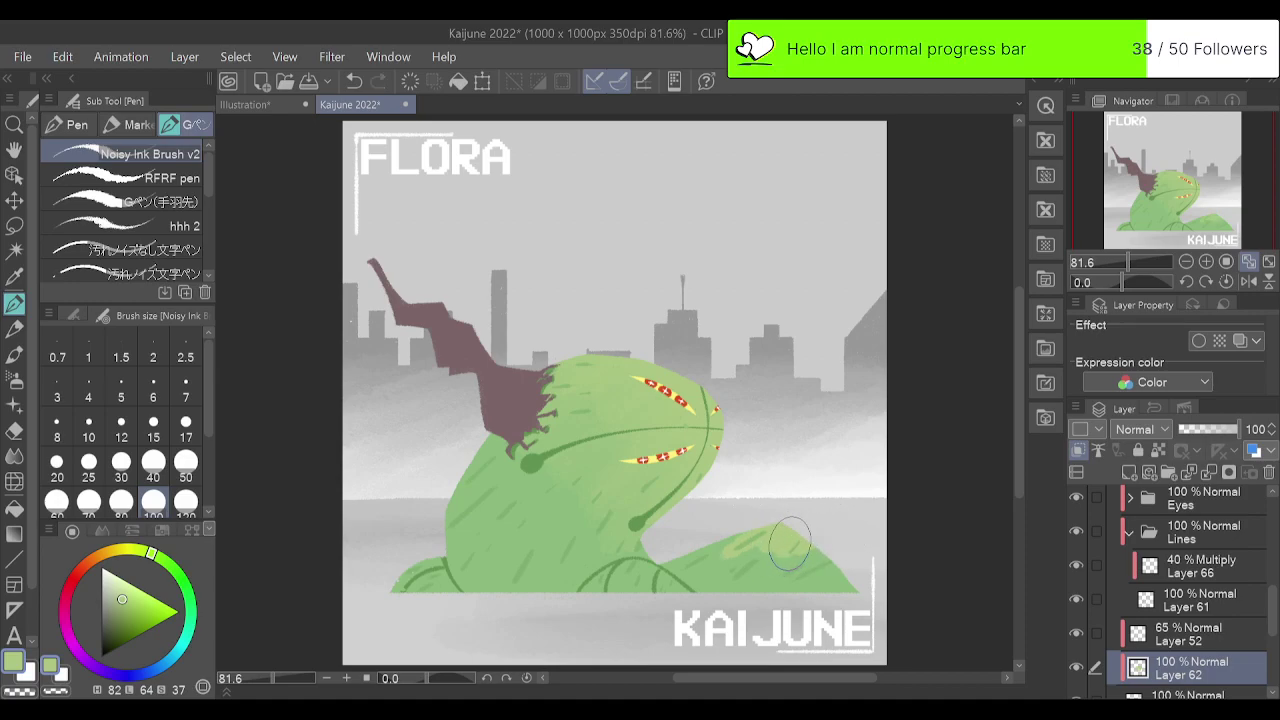
key(j)
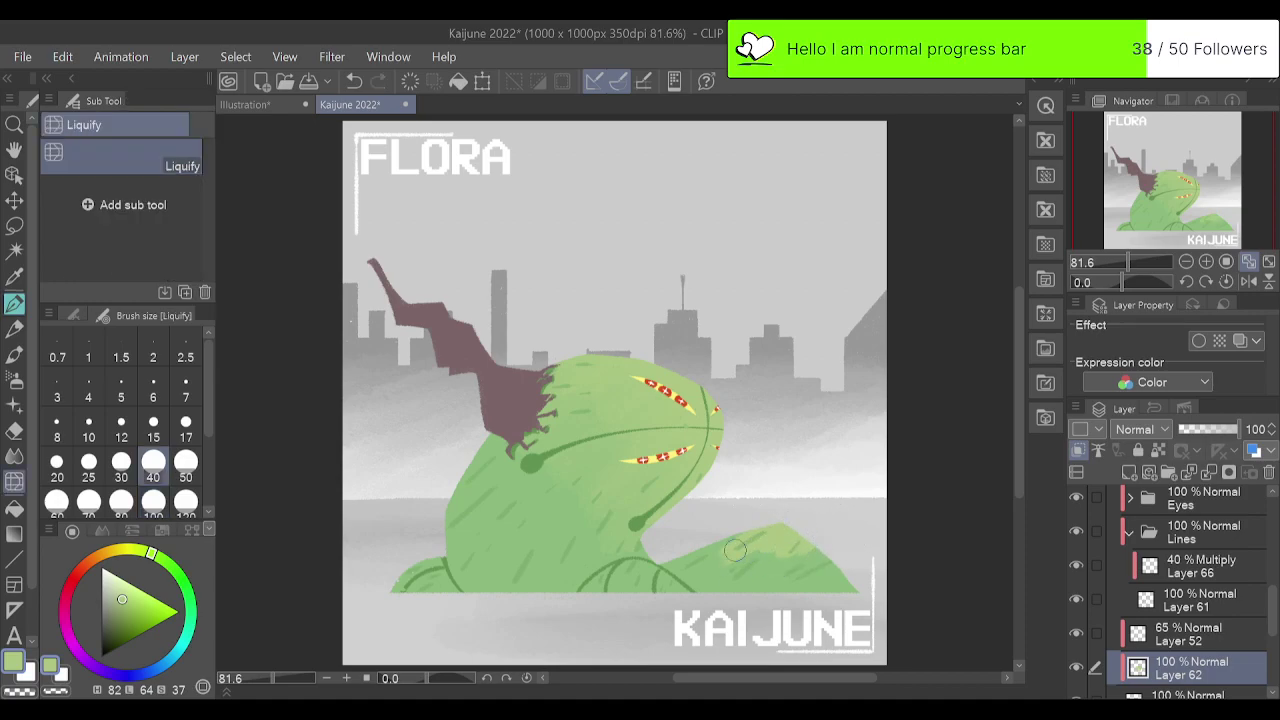
key(ctrl+z)
click(74, 315)
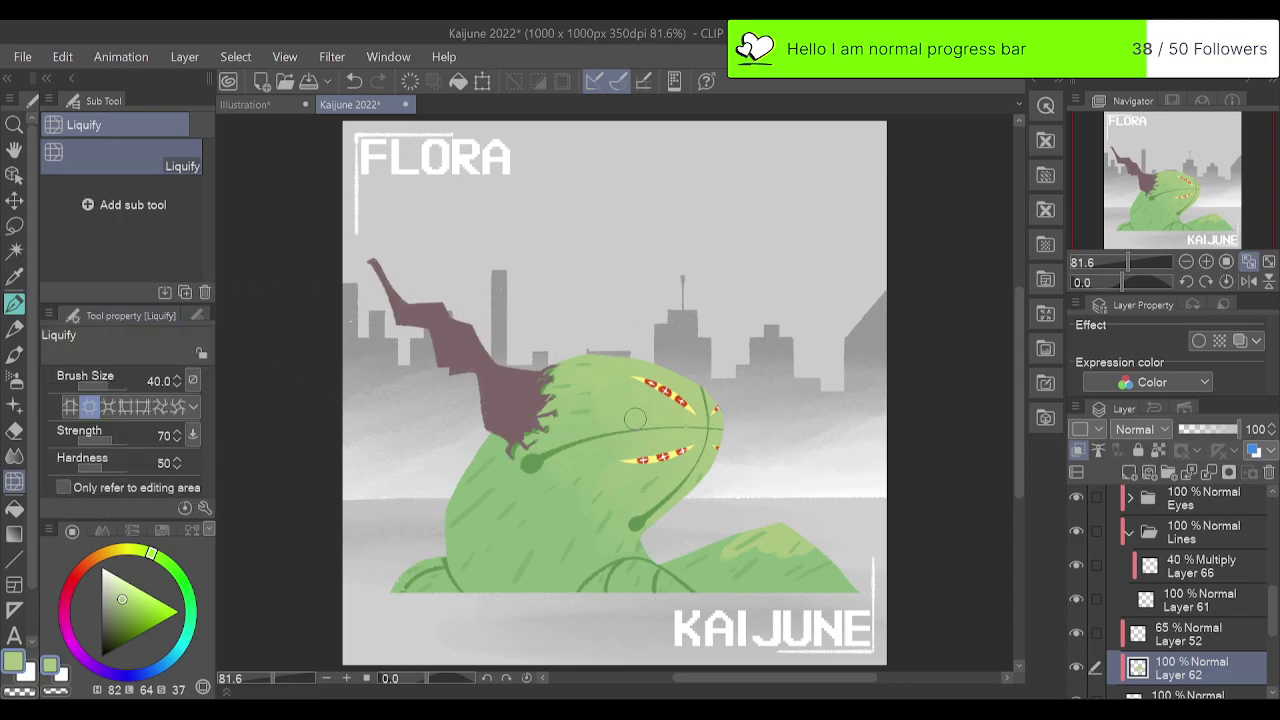
key(j)
key(j)
key(j)
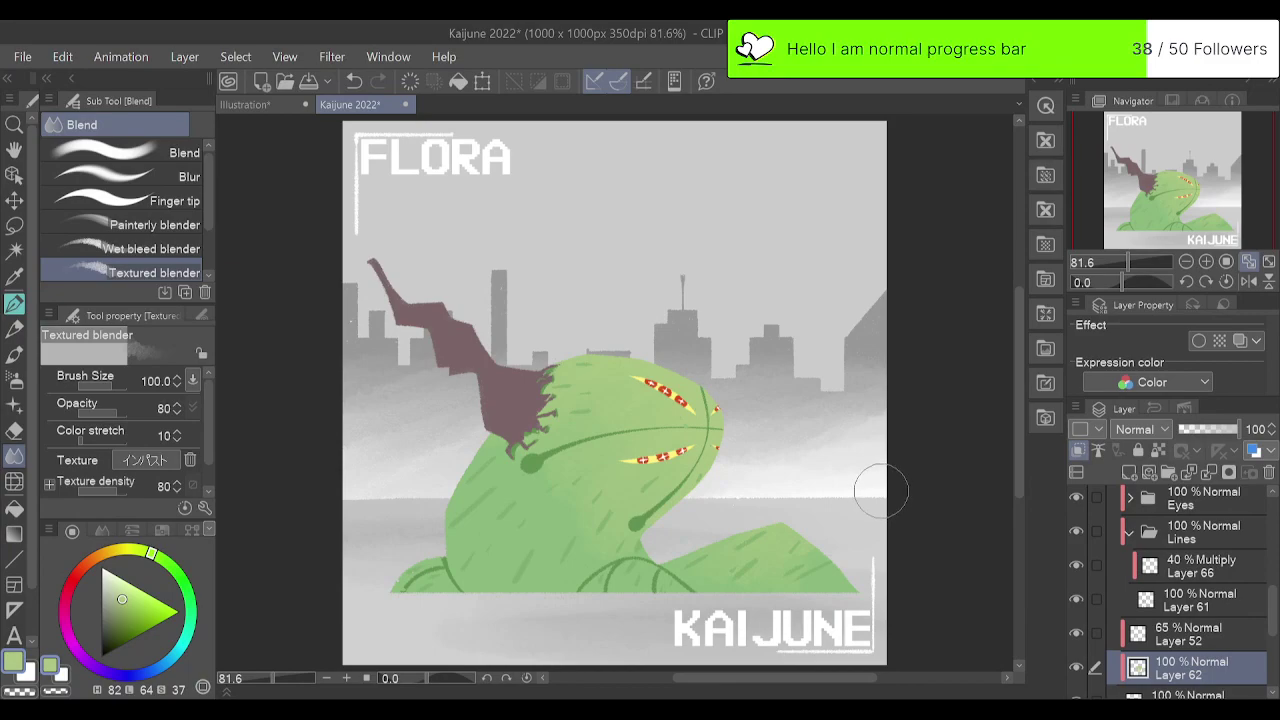
Darken the mouth lines on Layer 66 with the sampled green H 105, L 44, S 28, adjust its opacity, and collapse the Lines folder.
alt+click(538, 464)
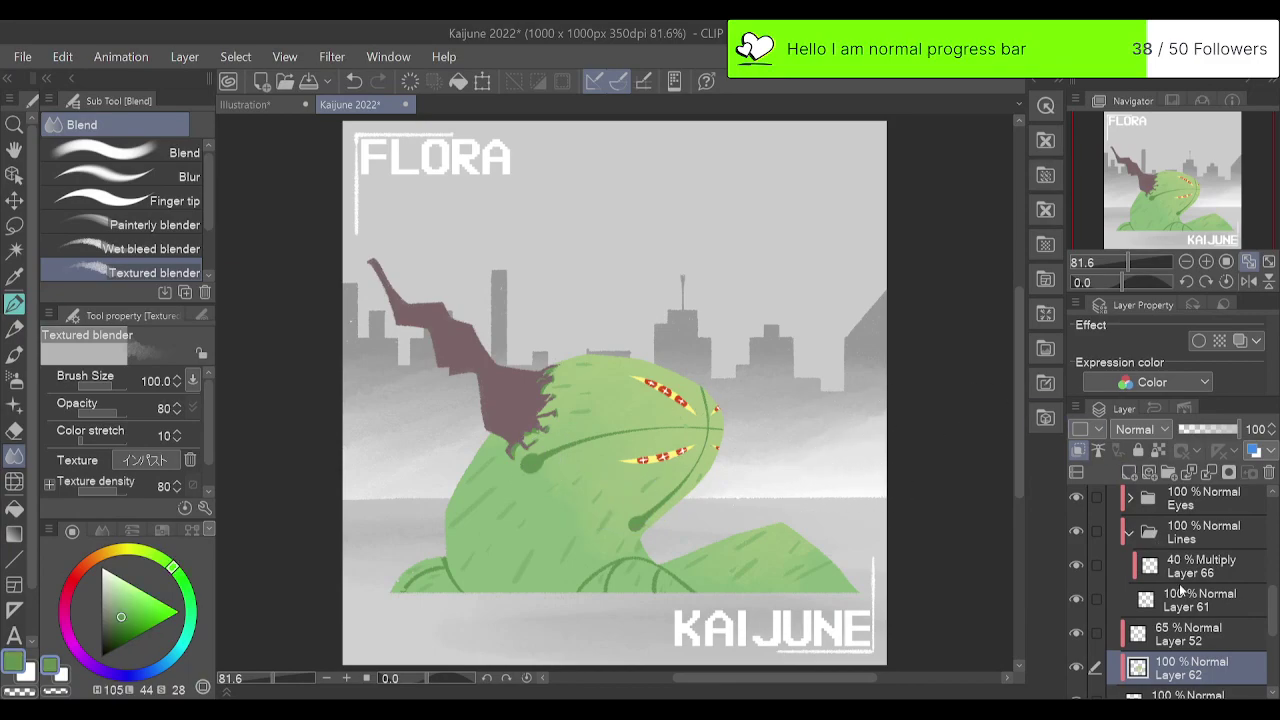
click(1200, 567)
key(p)
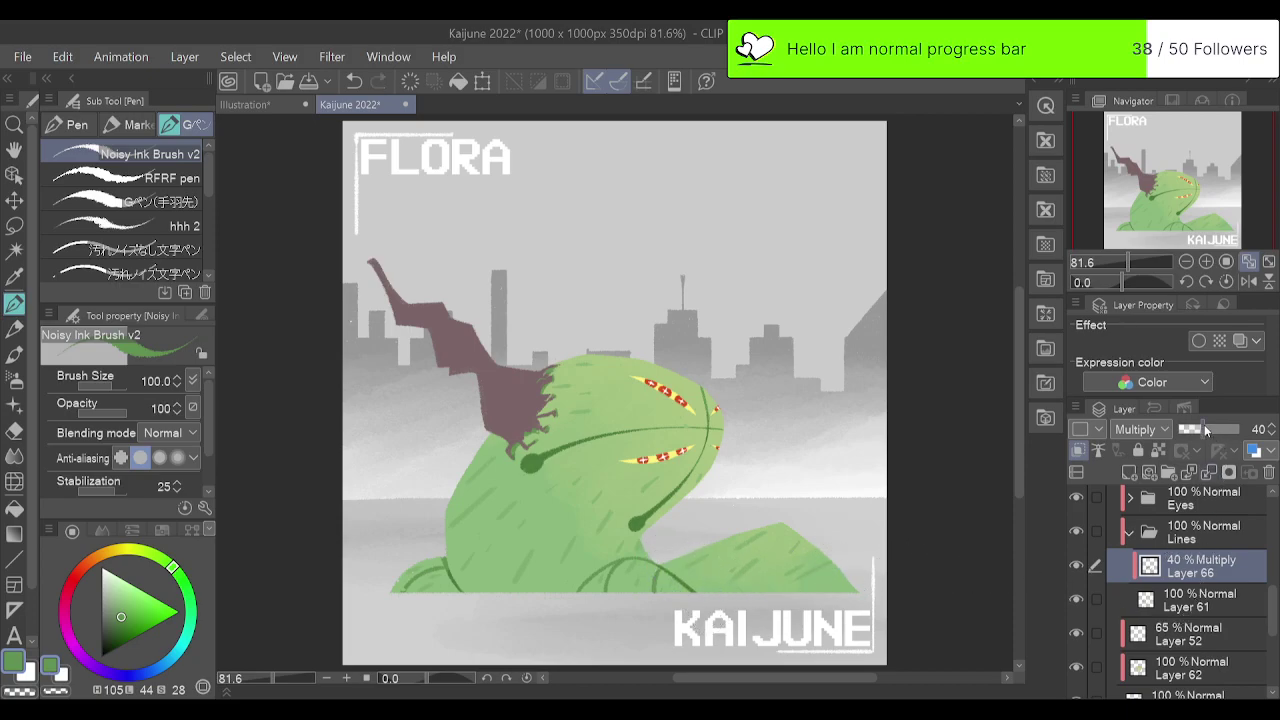
drag(1233, 429, 1210, 430)
click(1131, 534)
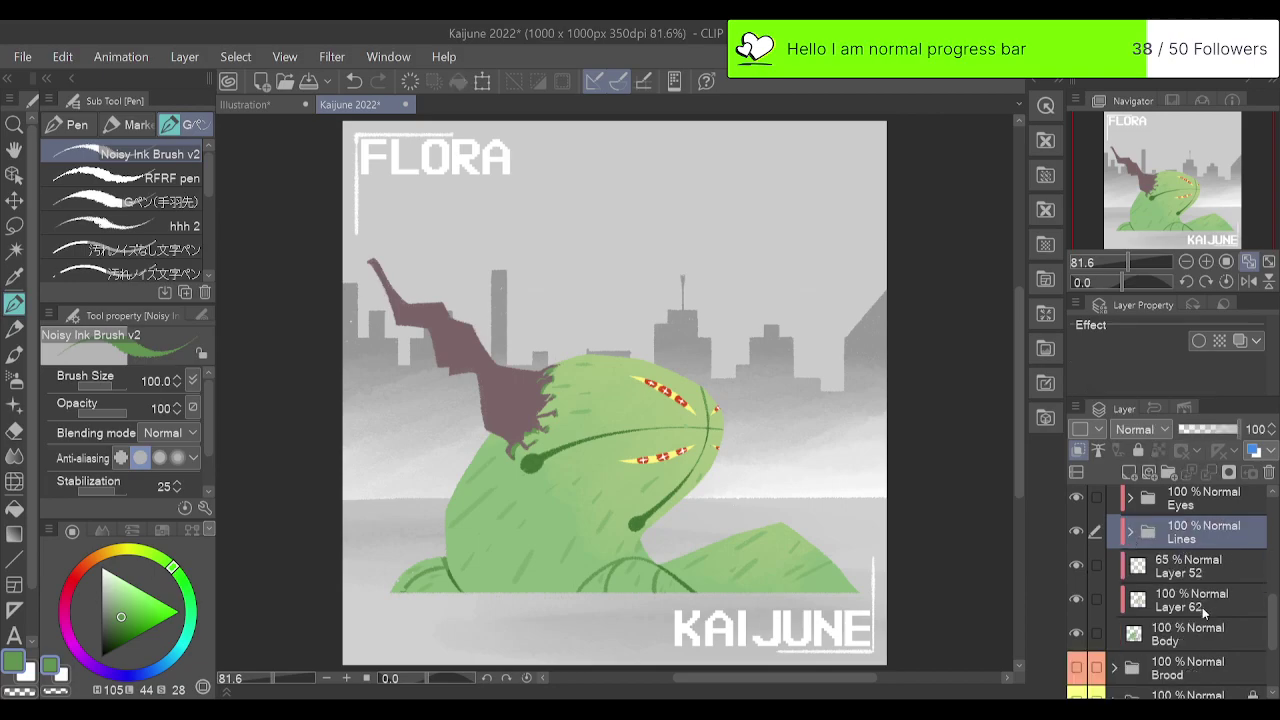
Try blending modes from Color burn through Lighten, Glow dodge and Overlay to Vivid light on the texture strokes of Layer 52.
click(1162, 600)
click(1165, 573)
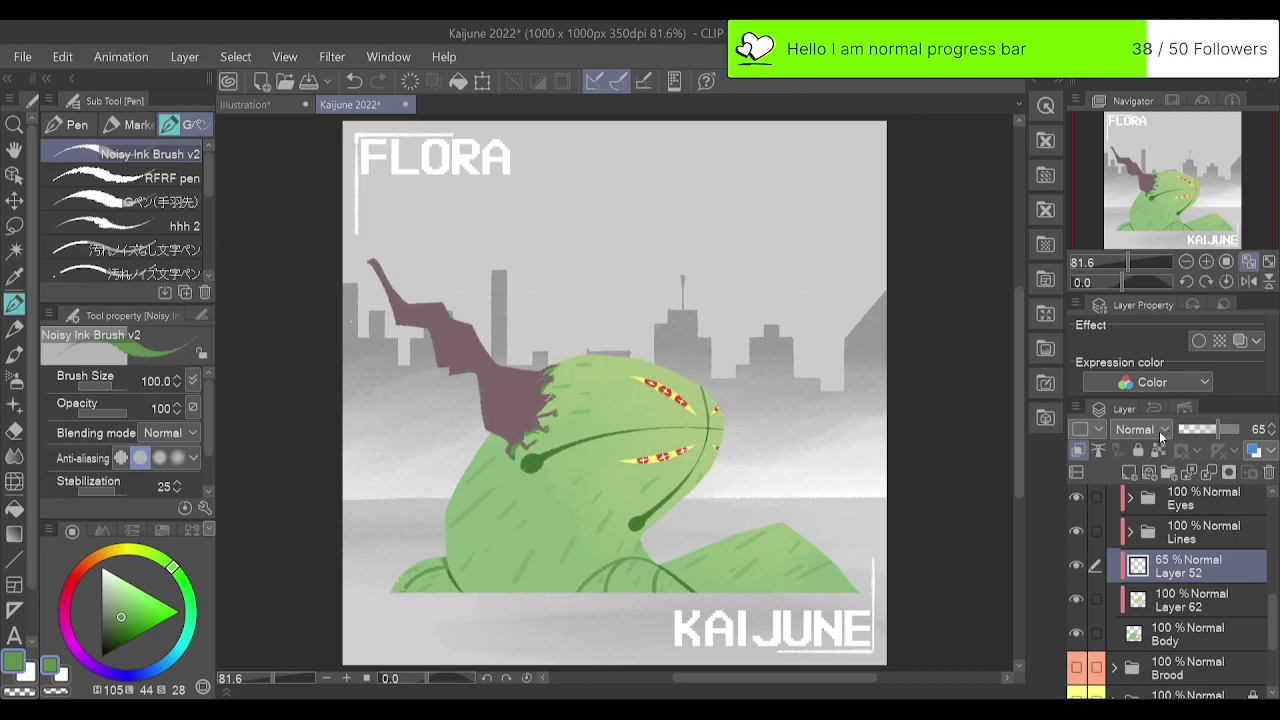
scroll(1159, 431, down, 1)
scroll(1159, 431, down, 2)
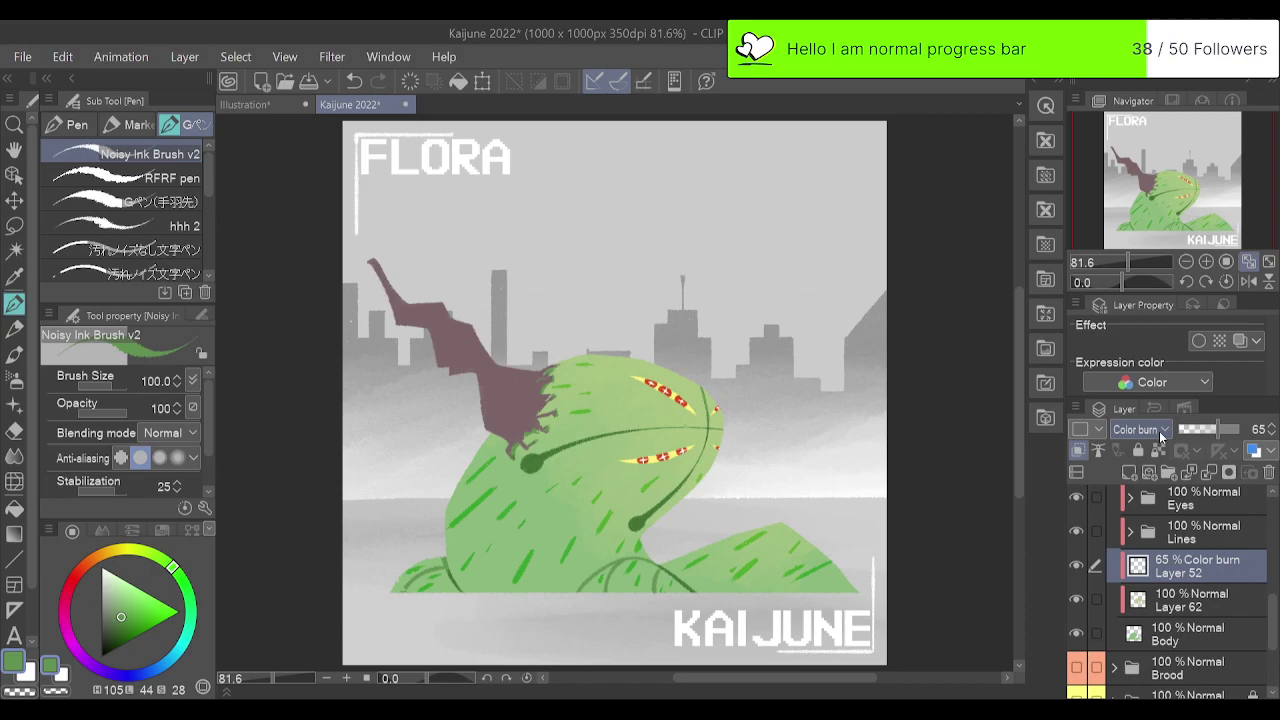
scroll(1159, 431, down, 4)
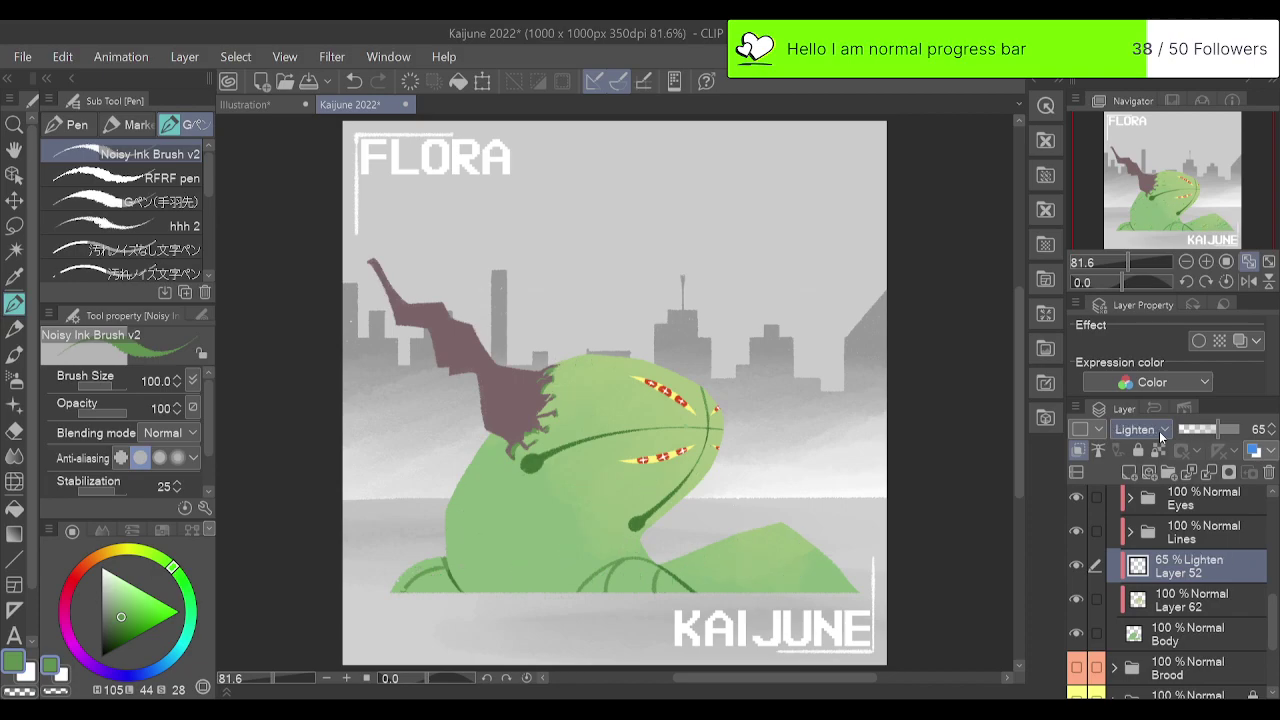
scroll(1159, 431, down, 3)
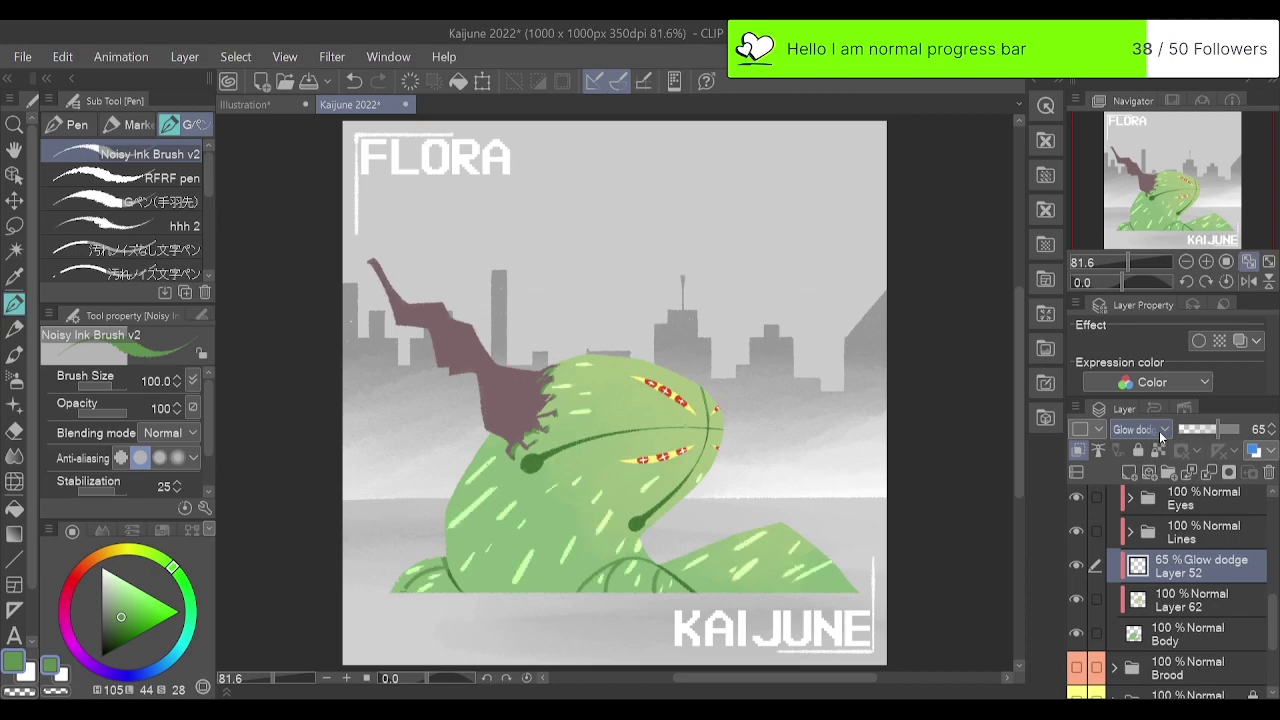
scroll(1159, 431, down, 3)
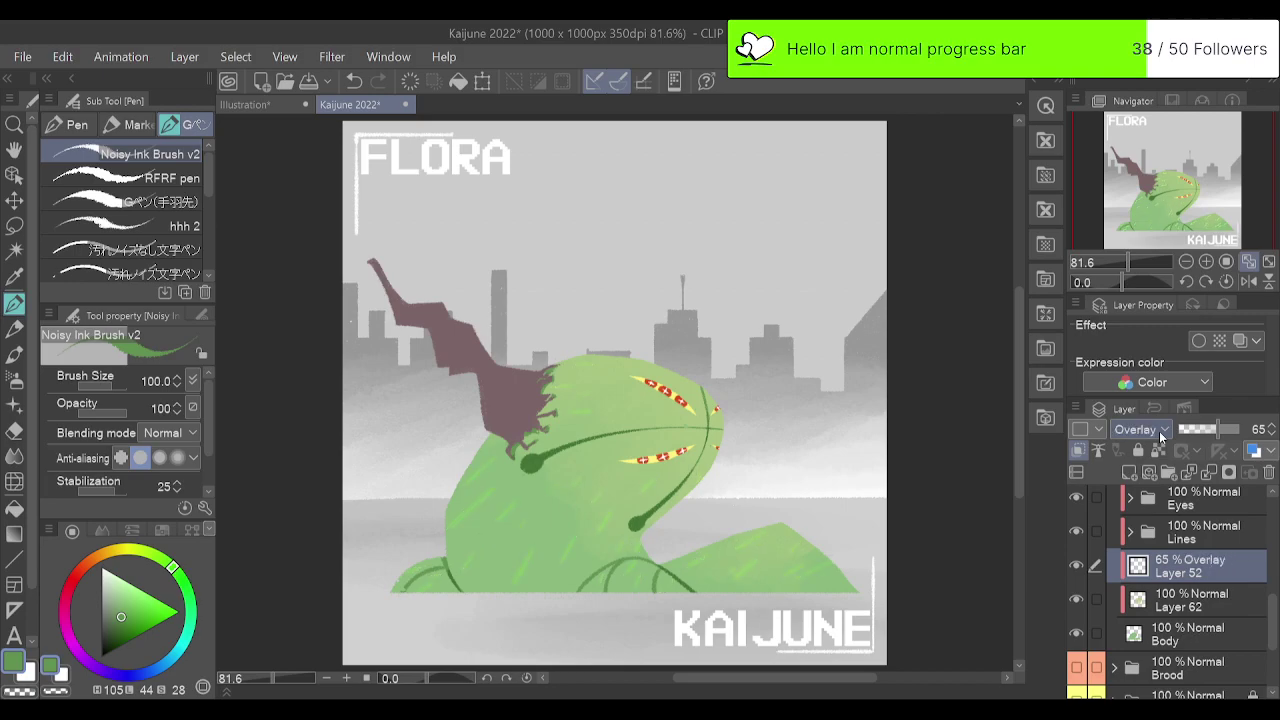
scroll(1159, 431, down, 3)
scroll(1159, 431, down, 1)
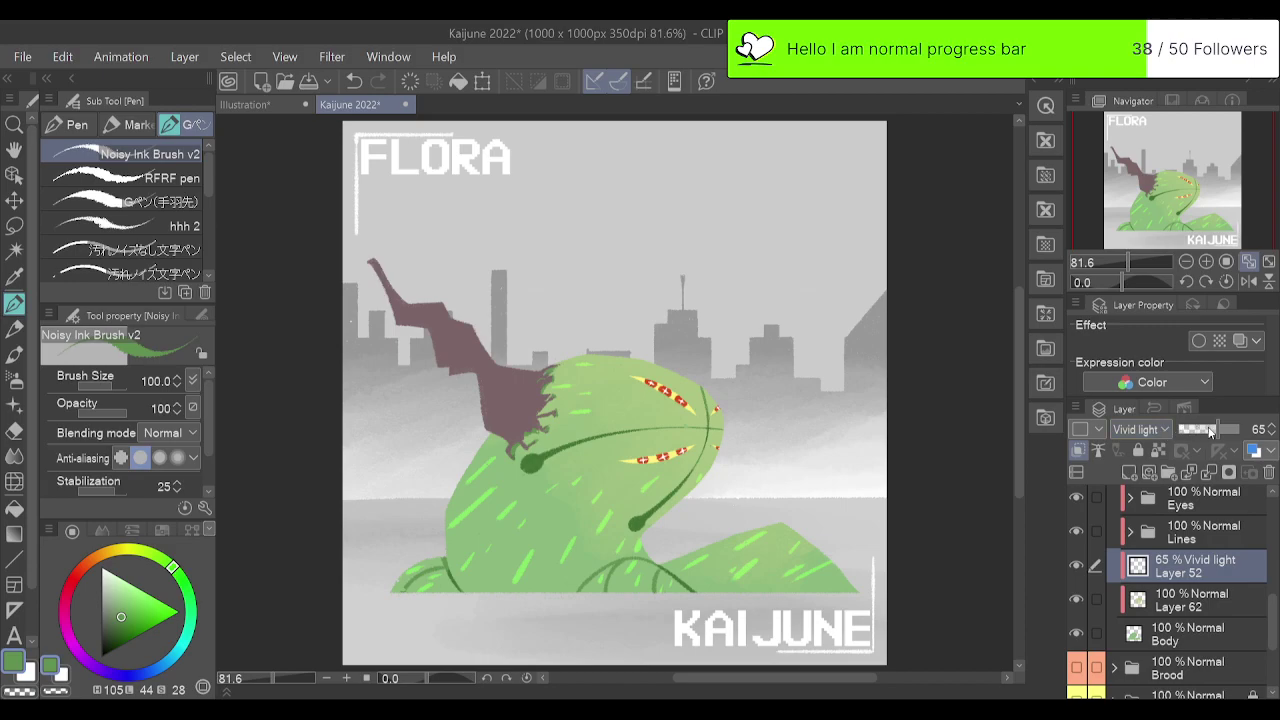
Raise Layer 52's opacity to 100% and try further blending modes from Linear light through Darker color and Divide to Brightness.
drag(1210, 430, 1245, 430)
scroll(1159, 431, down, 1)
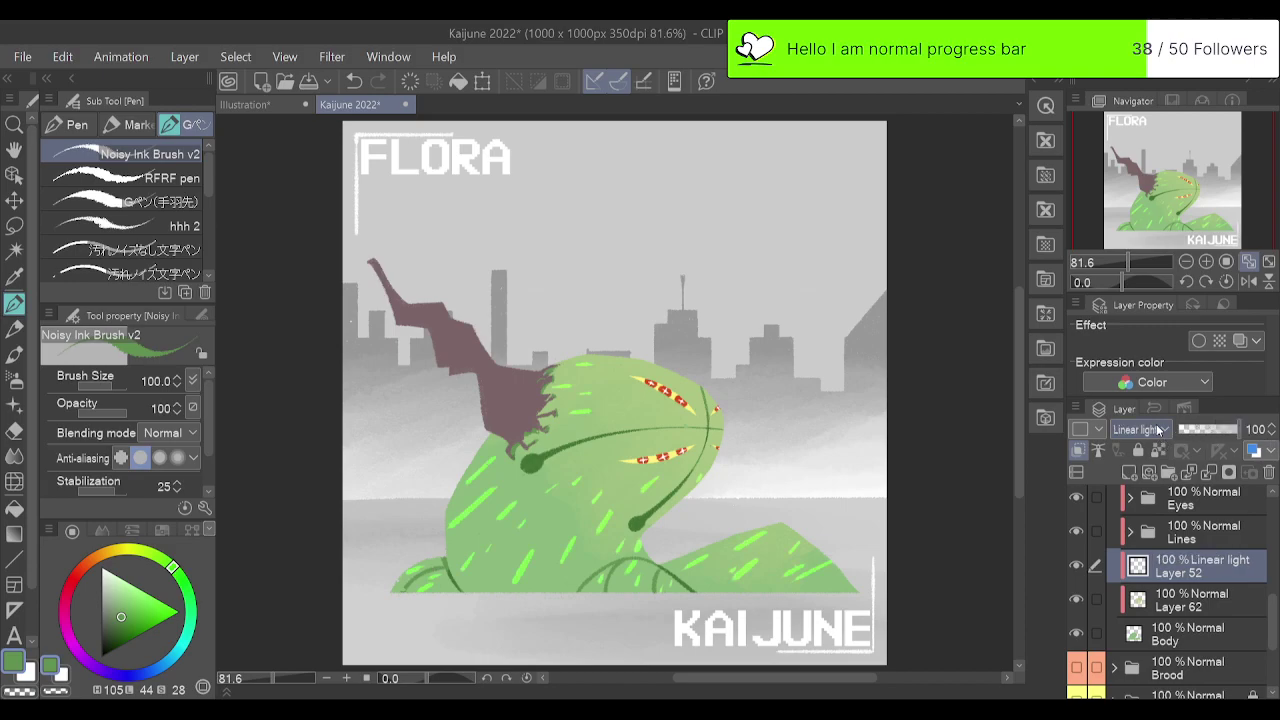
scroll(1159, 431, down, 2)
scroll(1159, 430, down, 3)
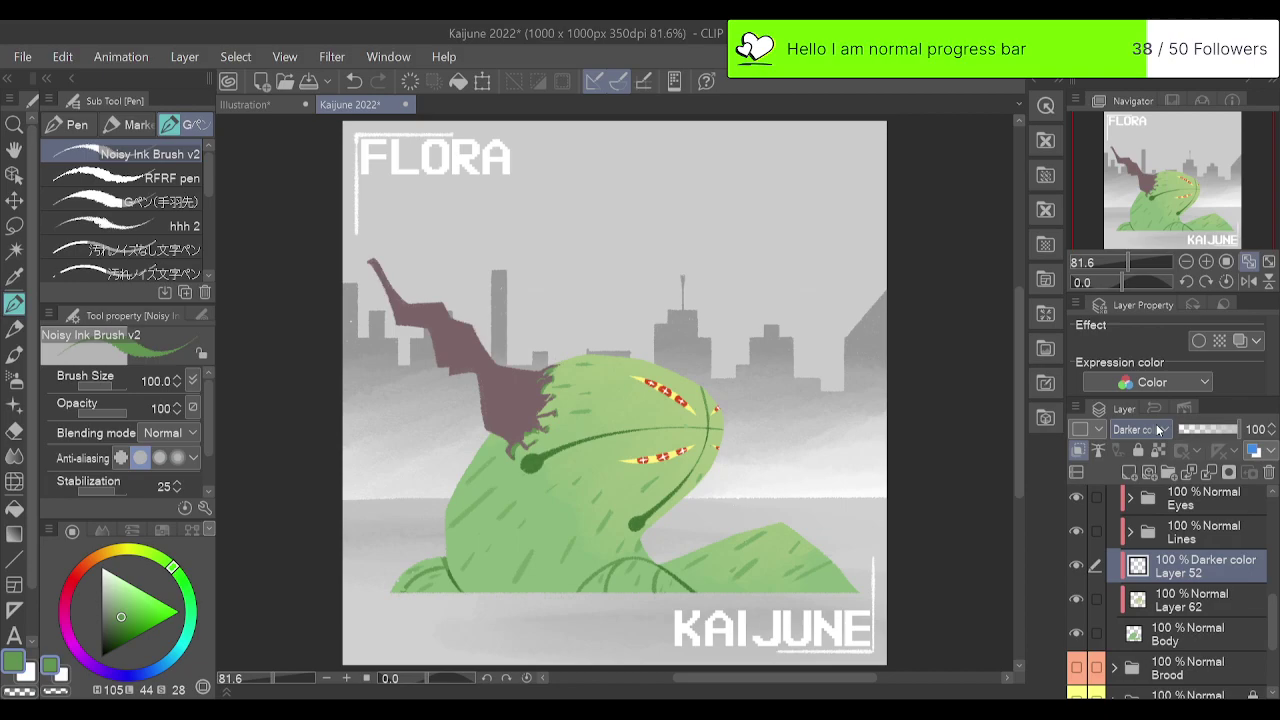
scroll(1158, 429, down, 7)
scroll(1158, 429, down, 3)
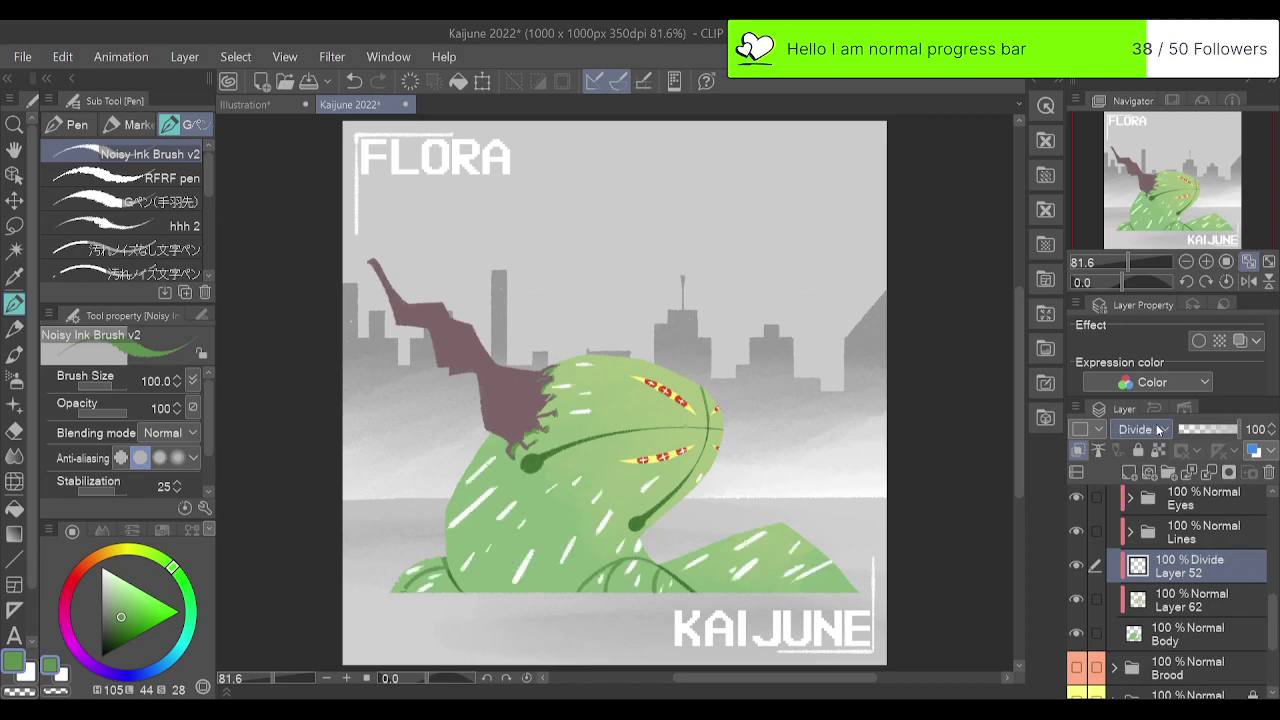
scroll(1158, 429, down, 3)
scroll(1158, 429, down, 3)
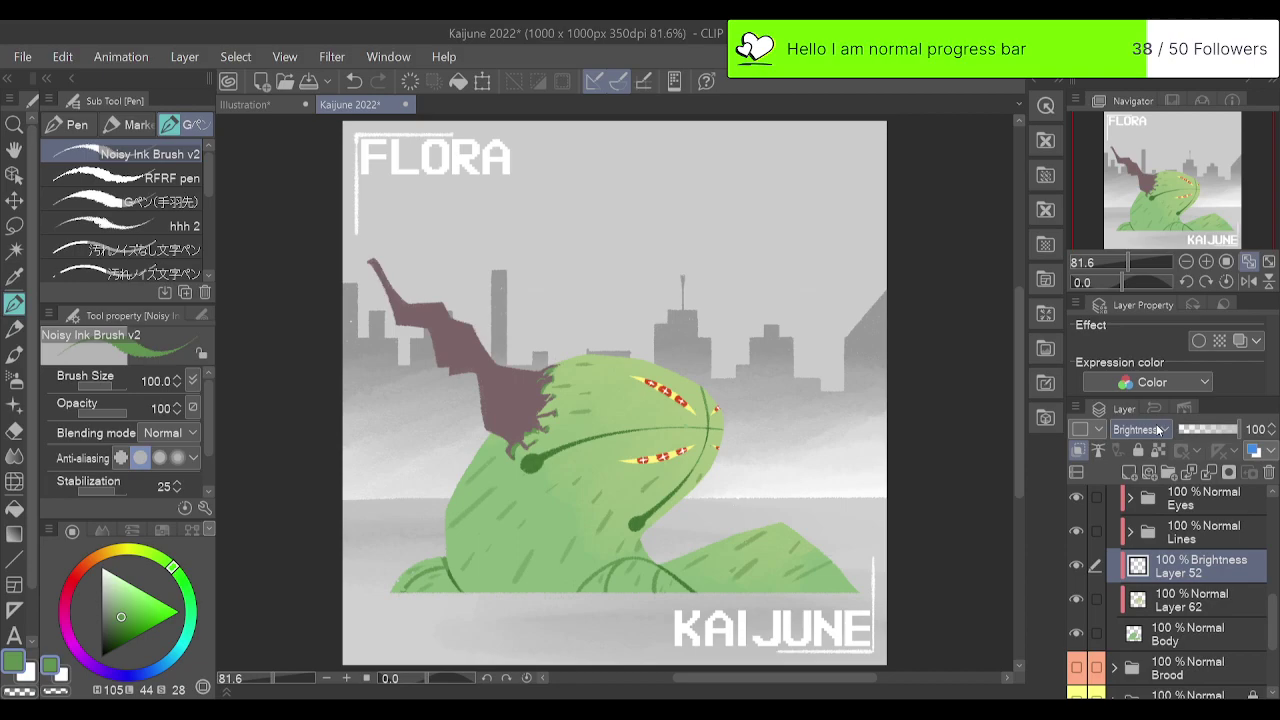
Go back through Linear light and Hard light to Overlay on Layer 52 and set its opacity to 53%.
scroll(1158, 429, up, 5)
scroll(1158, 429, up, 4)
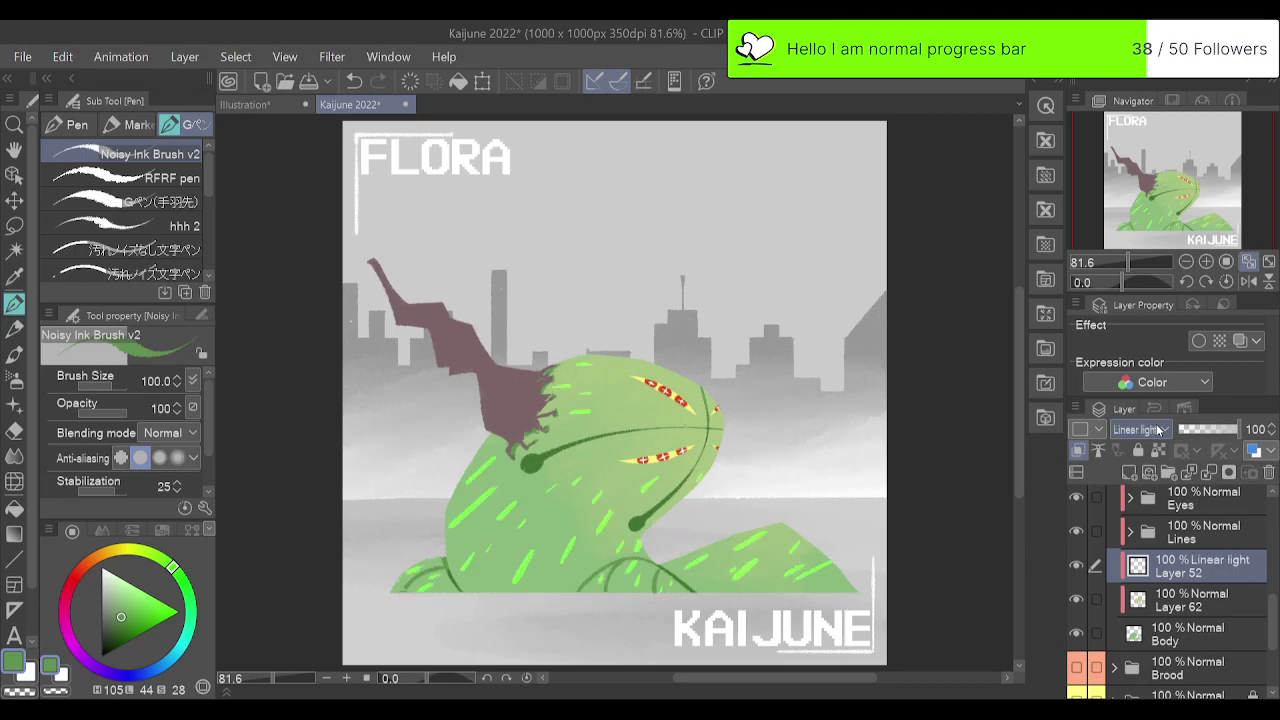
scroll(1158, 429, up, 3)
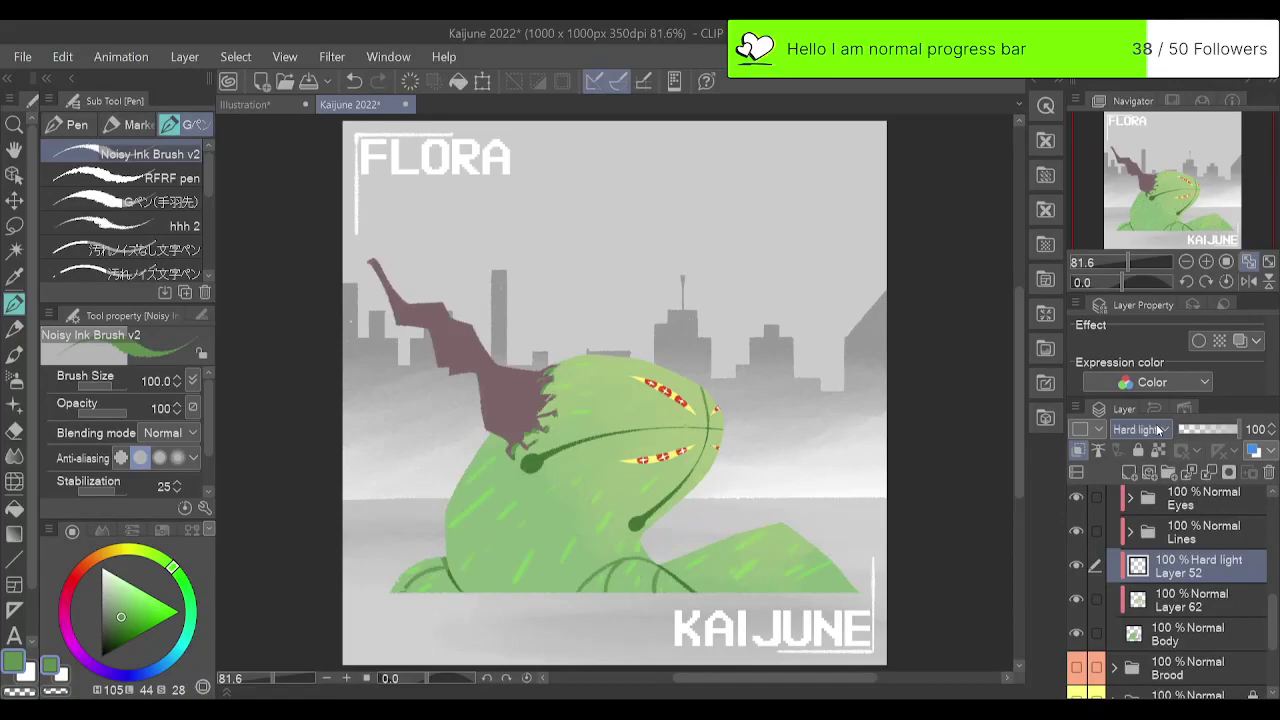
scroll(1158, 429, up, 1)
click(1212, 430)
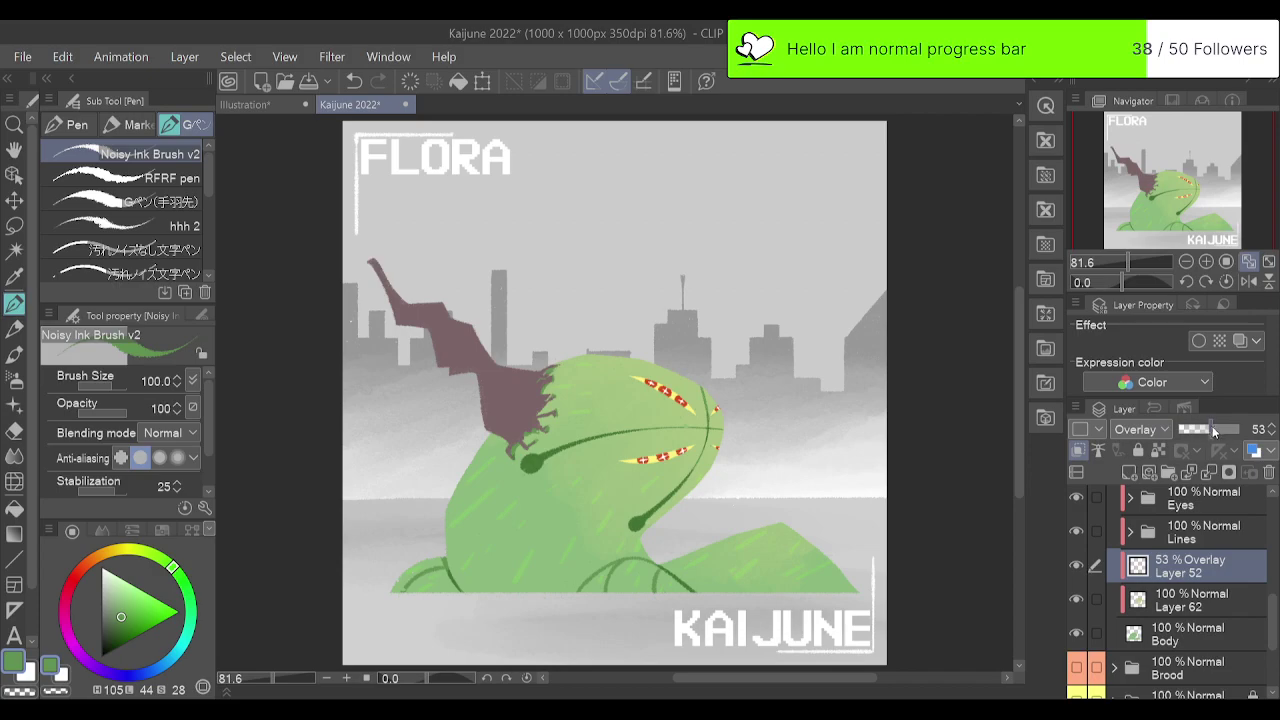
Return Layer 52 to Normal blending and set its opacity to 46%.
scroll(1153, 428, up, 9)
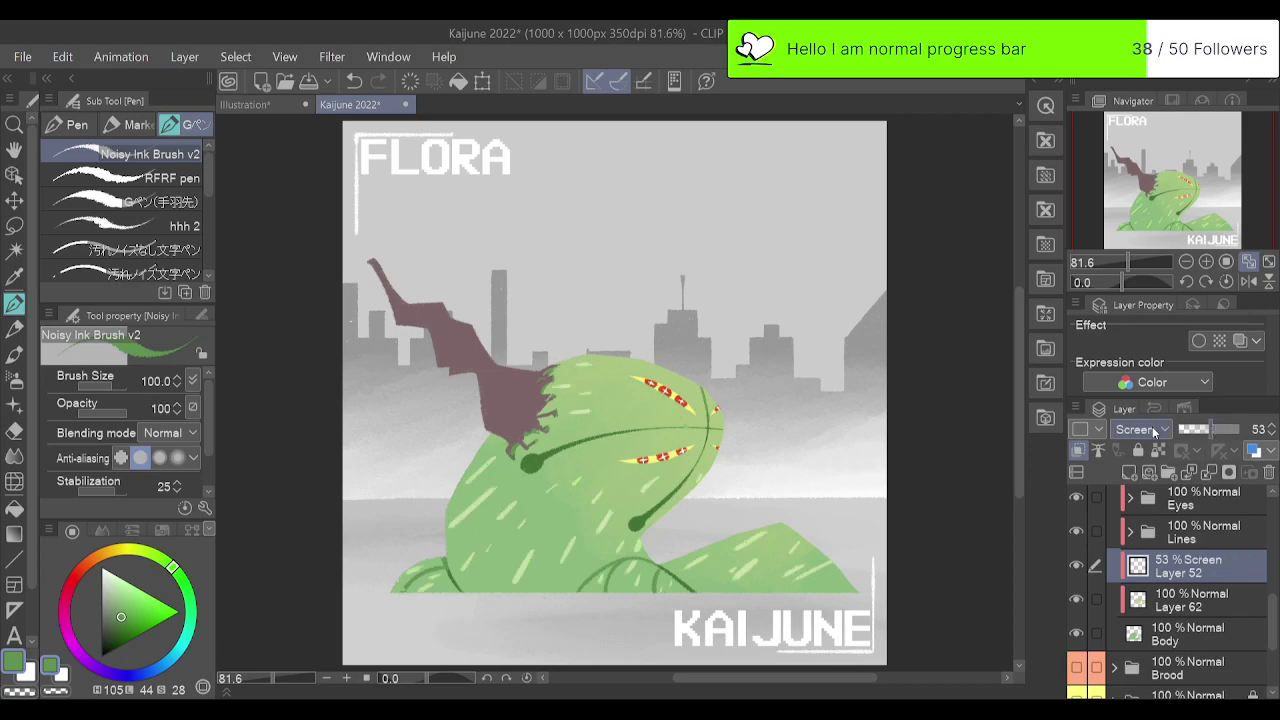
scroll(1152, 428, up, 5)
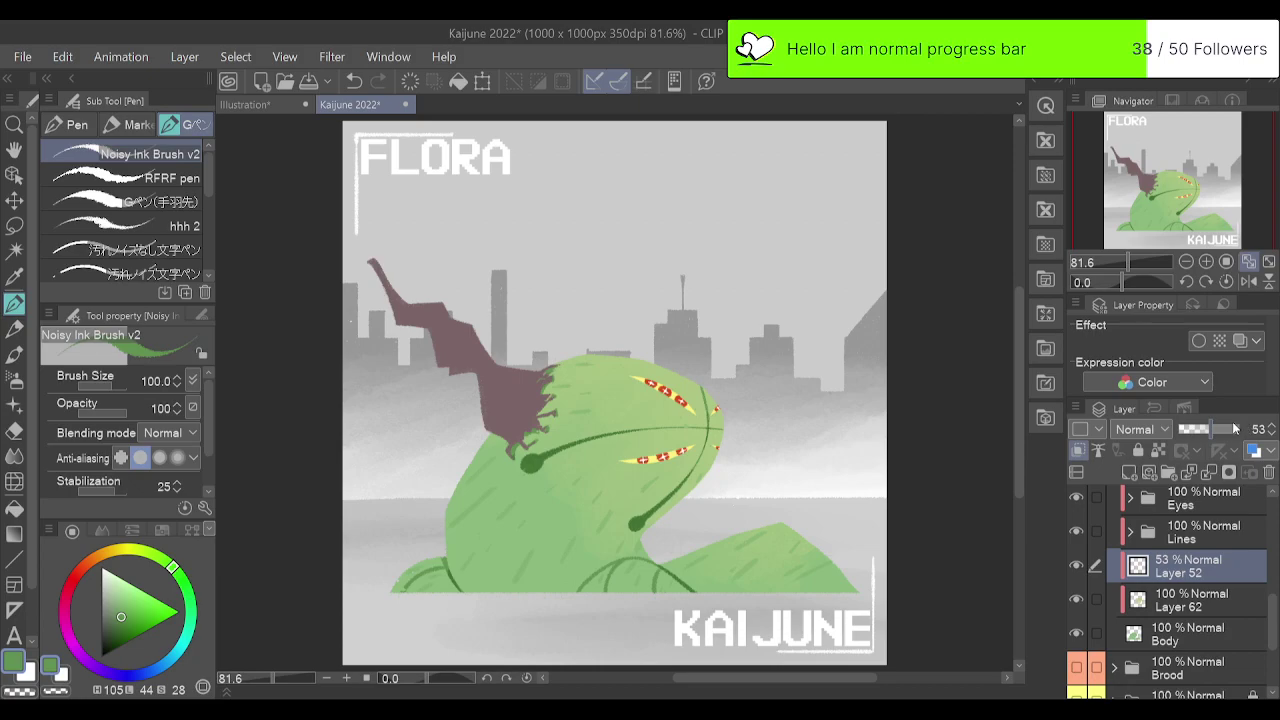
drag(1232, 430, 1204, 428)
drag(1204, 428, 1206, 427)
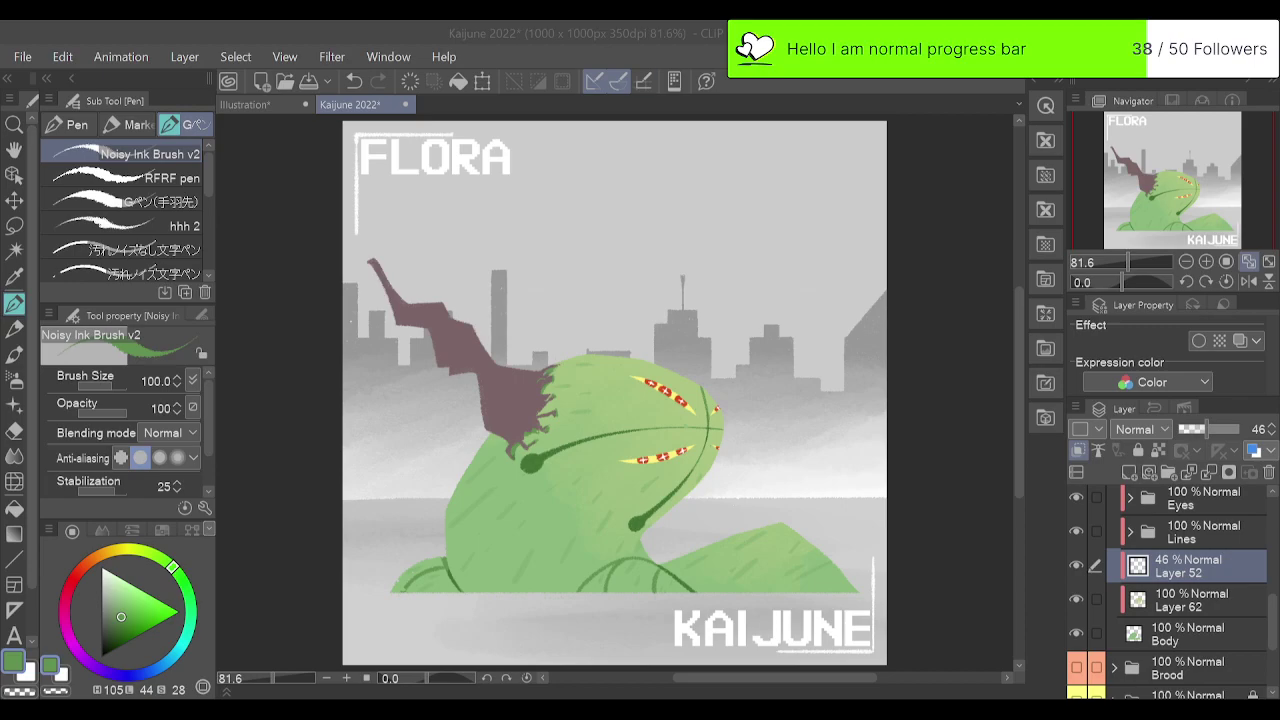
Delete the texture-stroke layer, Layer 52, and choose the Textured blender for the yellow-green tint on Layer 62.
click(1166, 600)
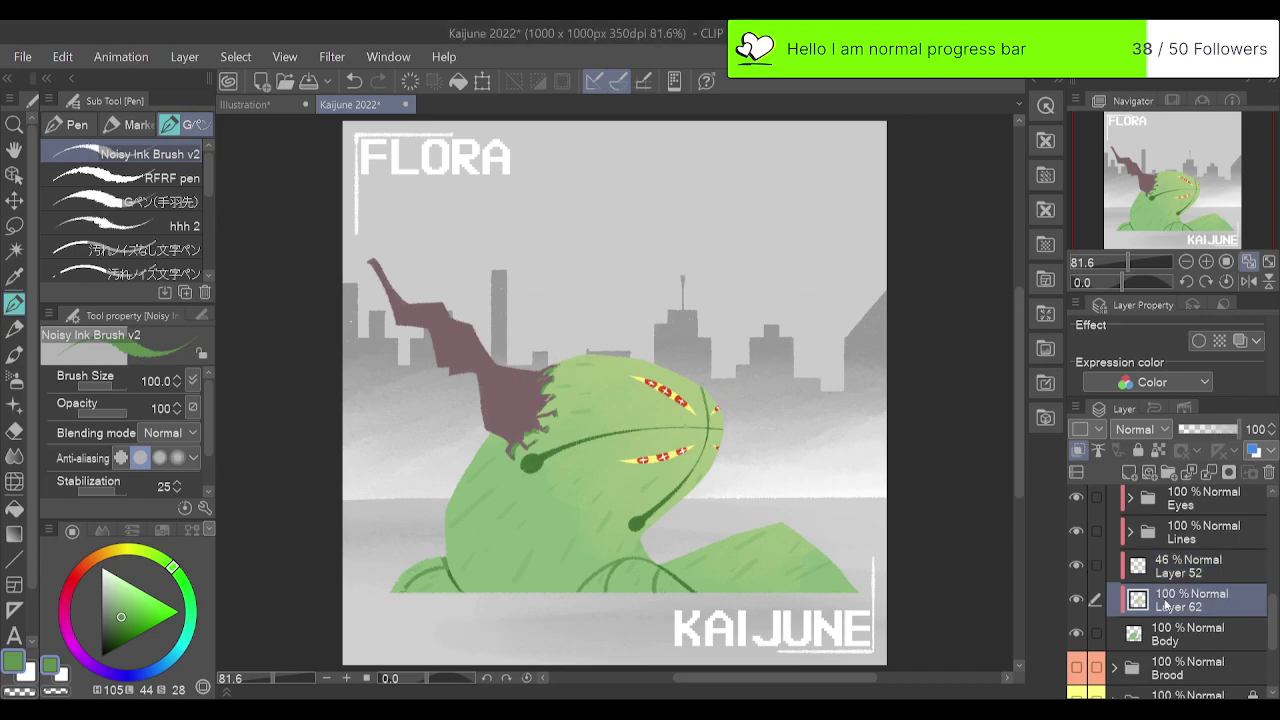
alt+click(658, 405)
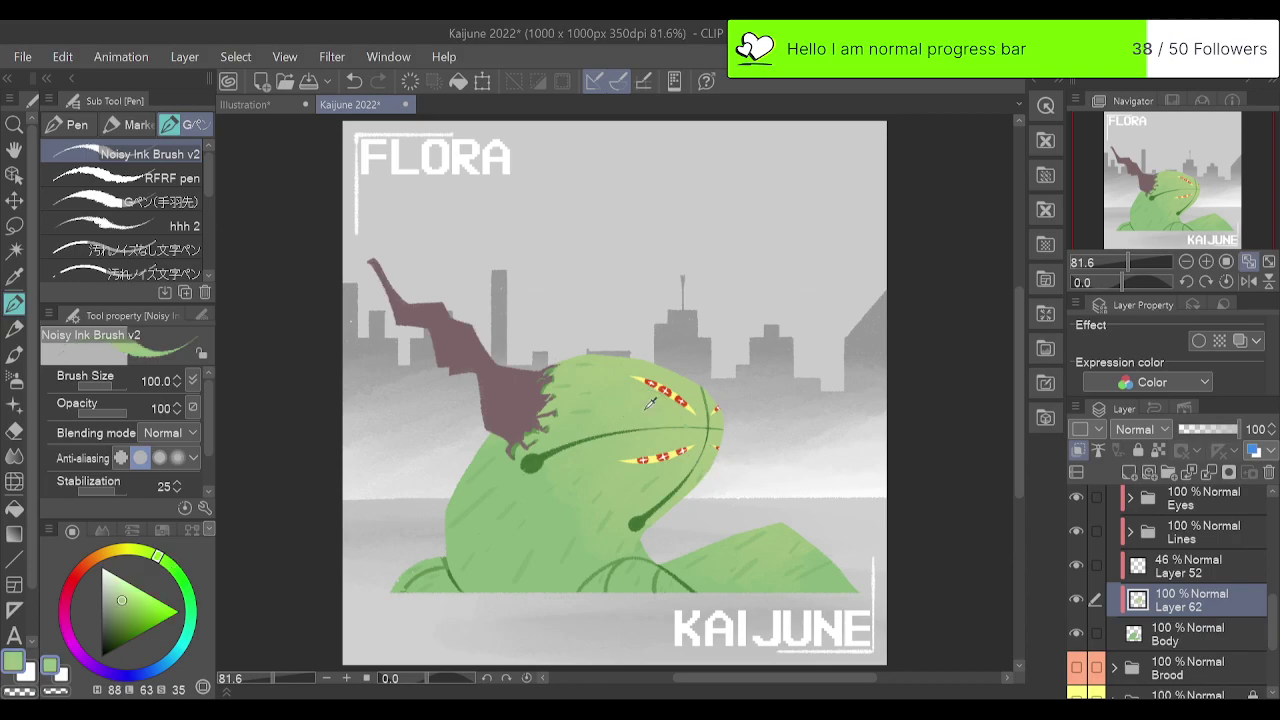
click(1192, 570)
click(1268, 473)
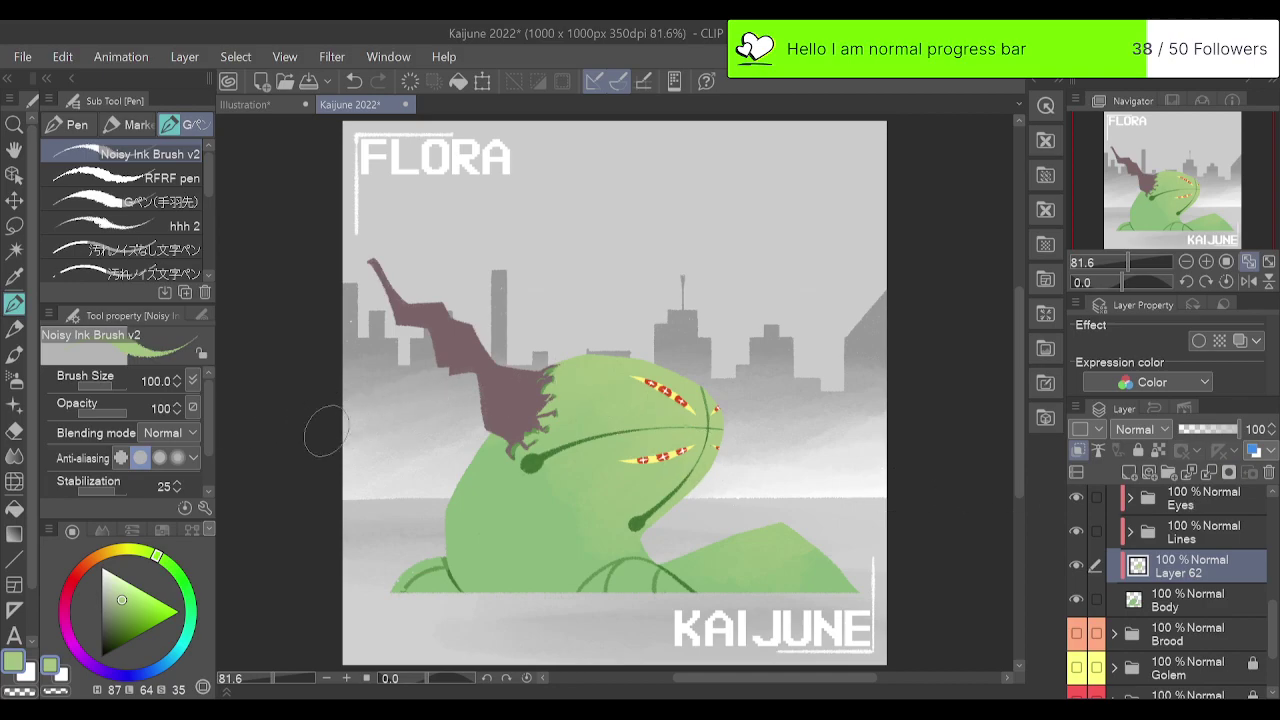
click(14, 456)
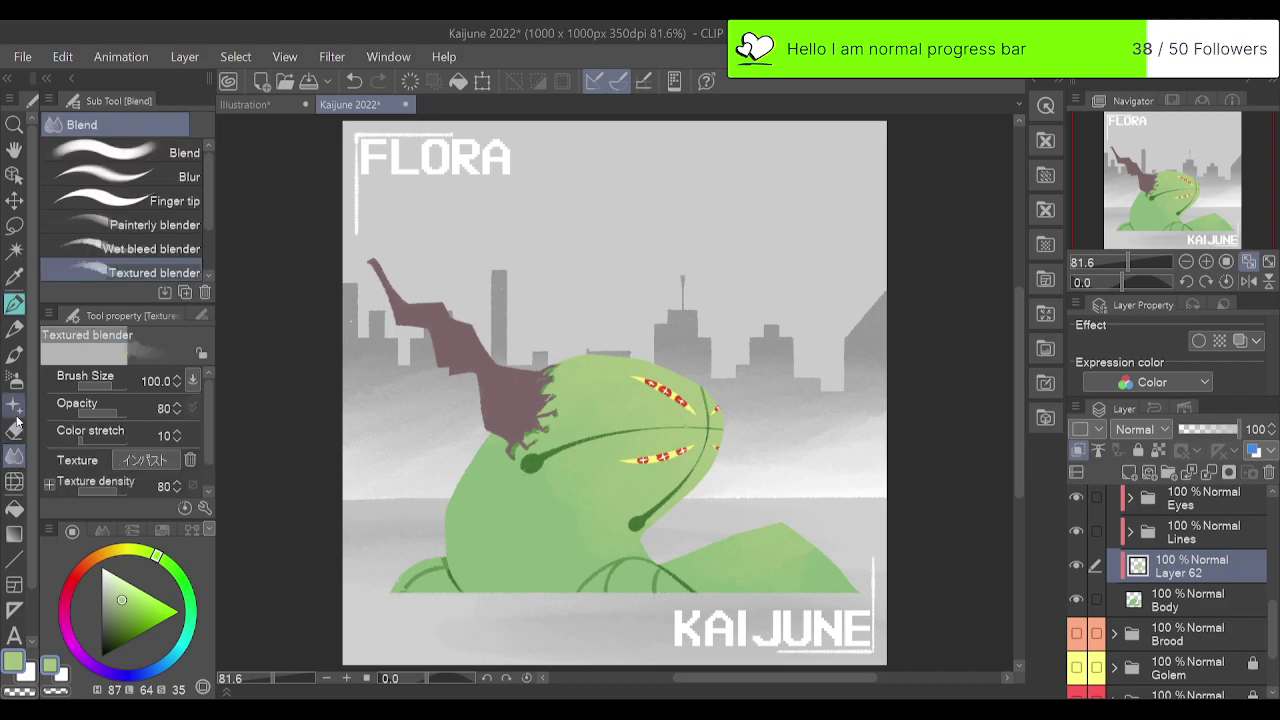
Undo the yellow-green tint strokes on Layer 62 so the creature's skin is flat green.
click(21, 376)
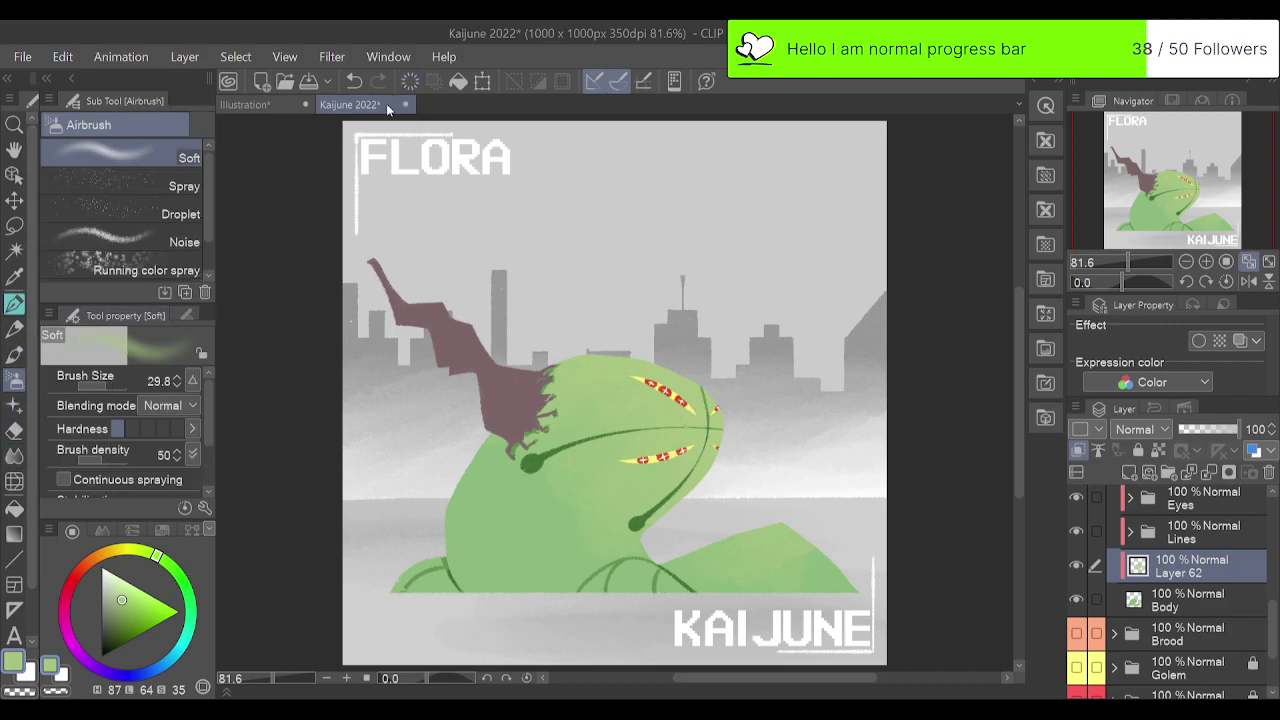
click(460, 82)
key(ctrl+z)
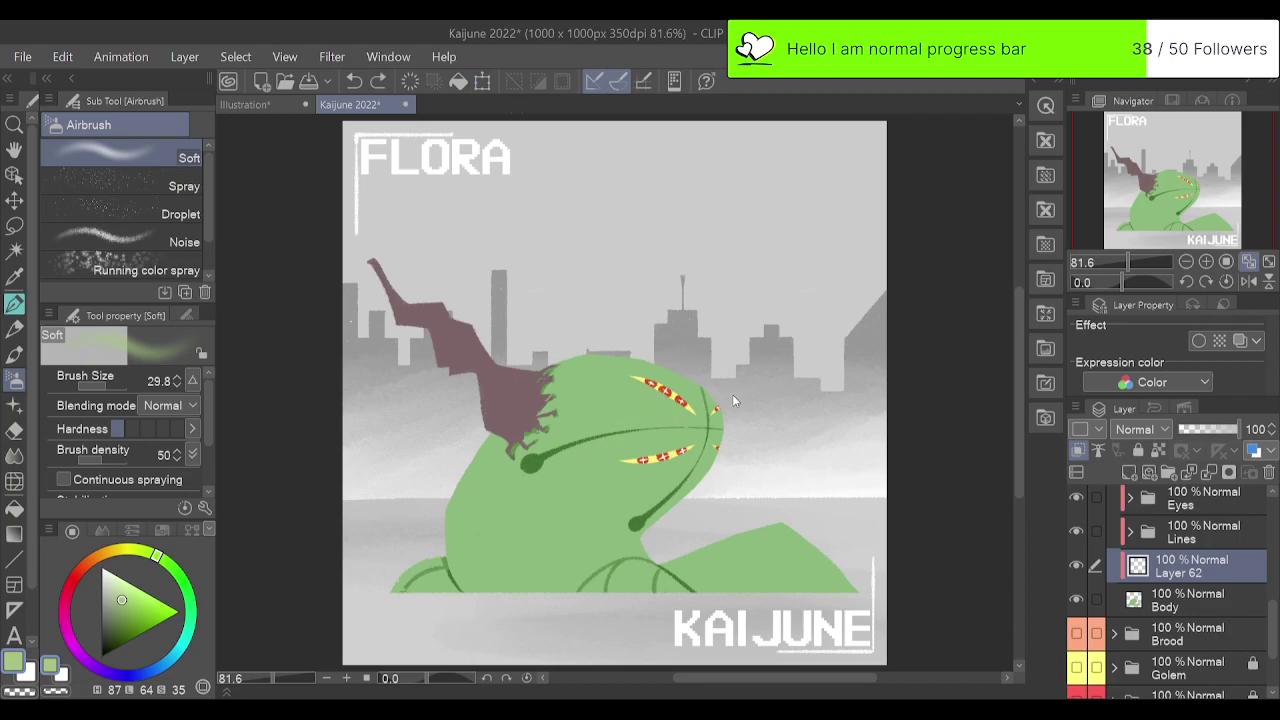
Repaint the yellow-green tint on Layer 62 over the creature's head and throat with the Rough wash watercolor brush at size 180.
click(14, 354)
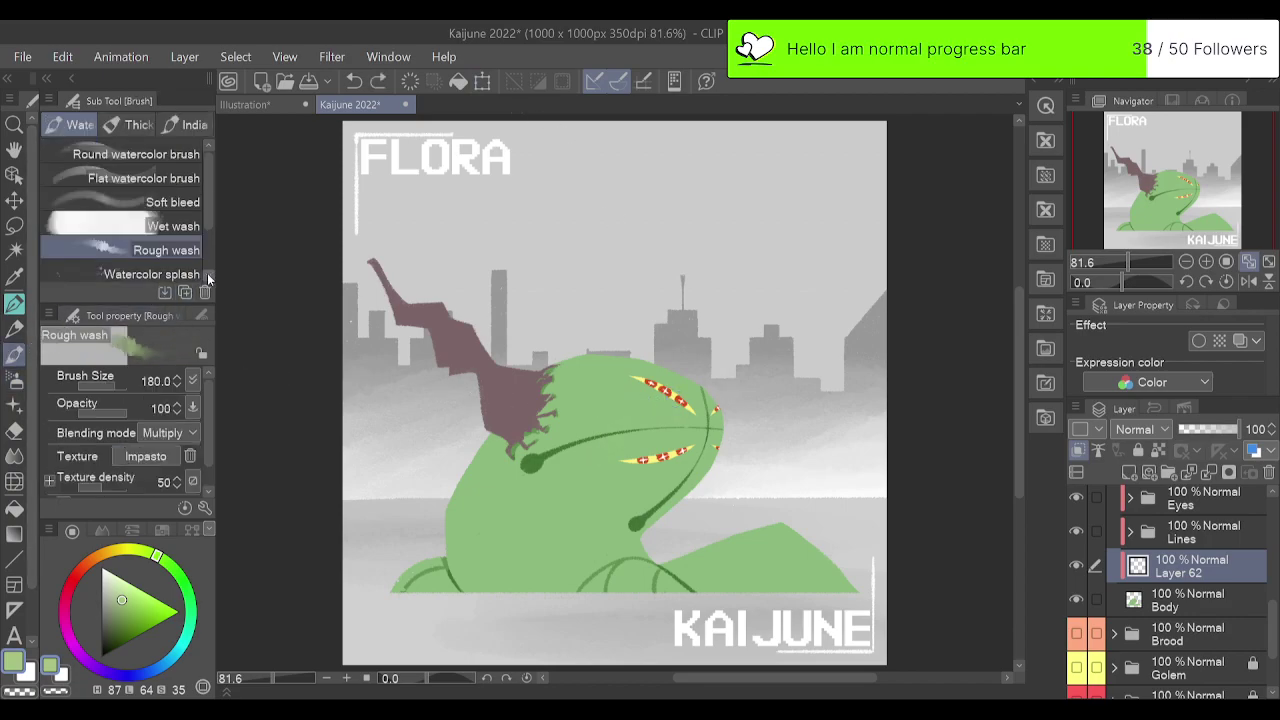
mouse_move(616, 334)
mouse_down()
mouse_move(734, 381)
mouse_move(644, 483)
mouse_move(694, 438)
mouse_move(721, 388)
mouse_move(660, 363)
mouse_move(552, 367)
mouse_move(645, 425)
mouse_move(610, 491)
mouse_move(584, 451)
mouse_move(542, 425)
mouse_move(590, 460)
mouse_up()
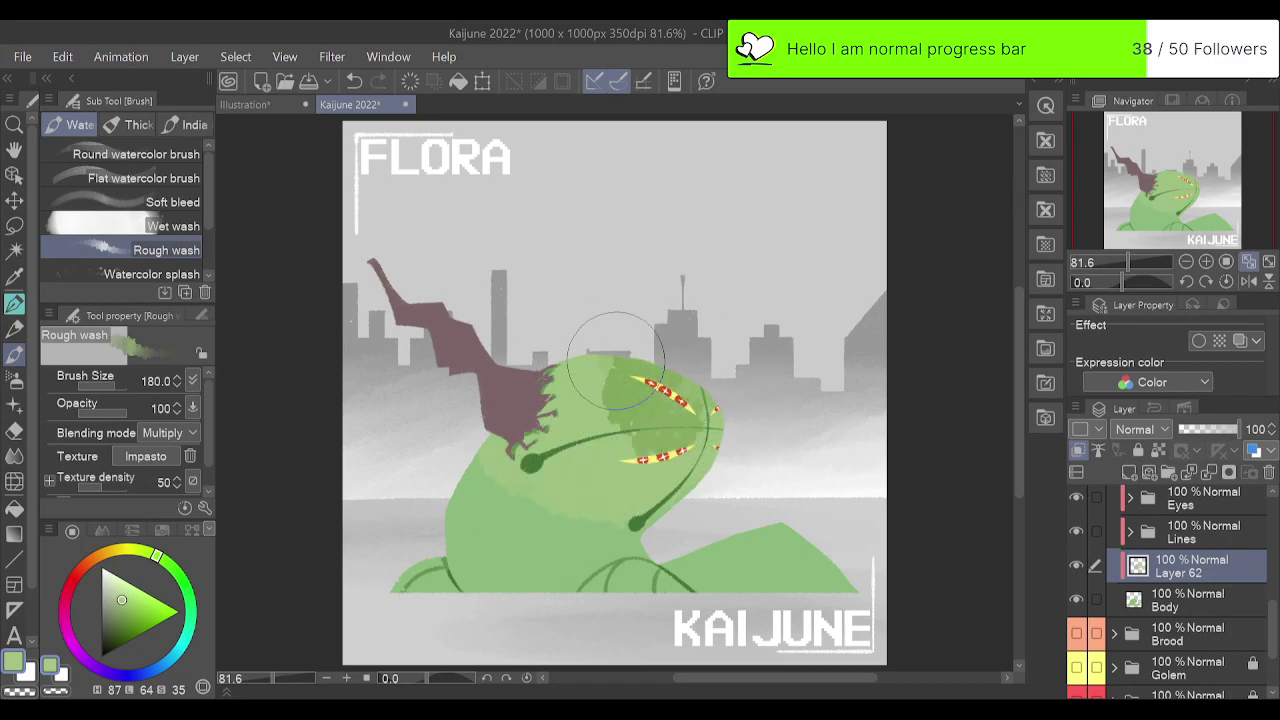
key(ctrl+z)
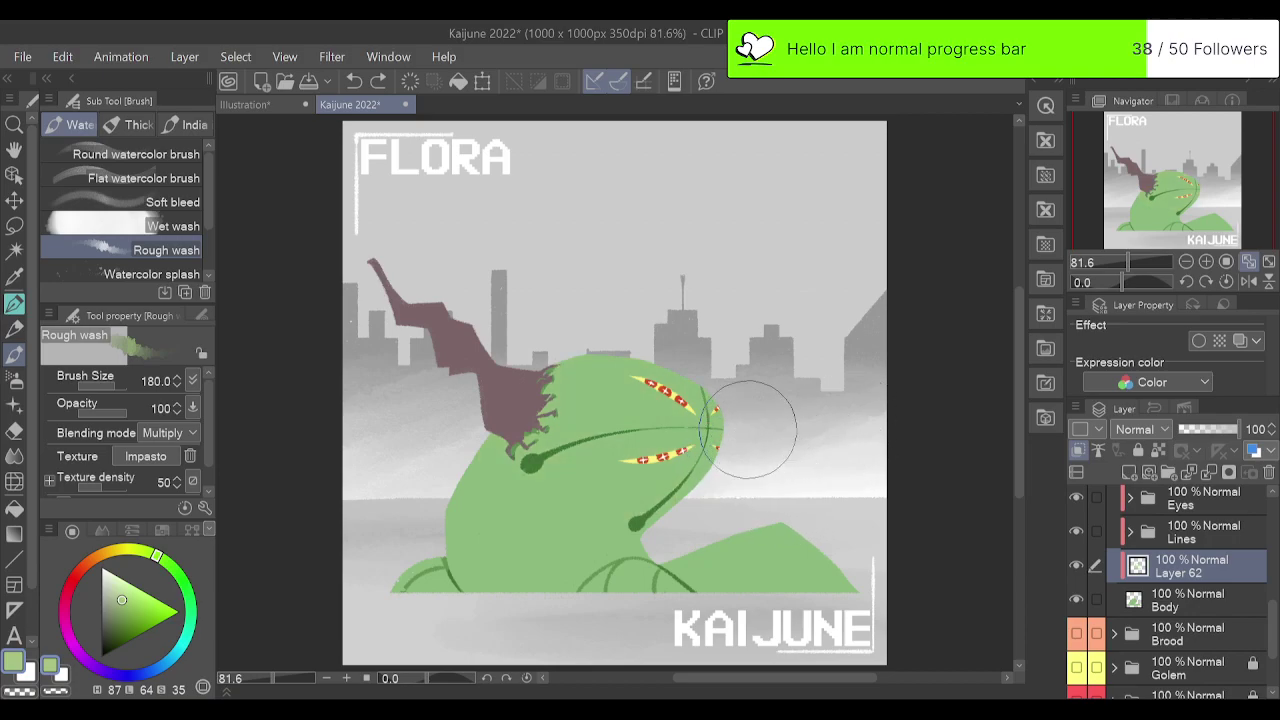
mouse_move(615, 475)
mouse_down()
mouse_move(650, 413)
mouse_move(631, 358)
mouse_up()
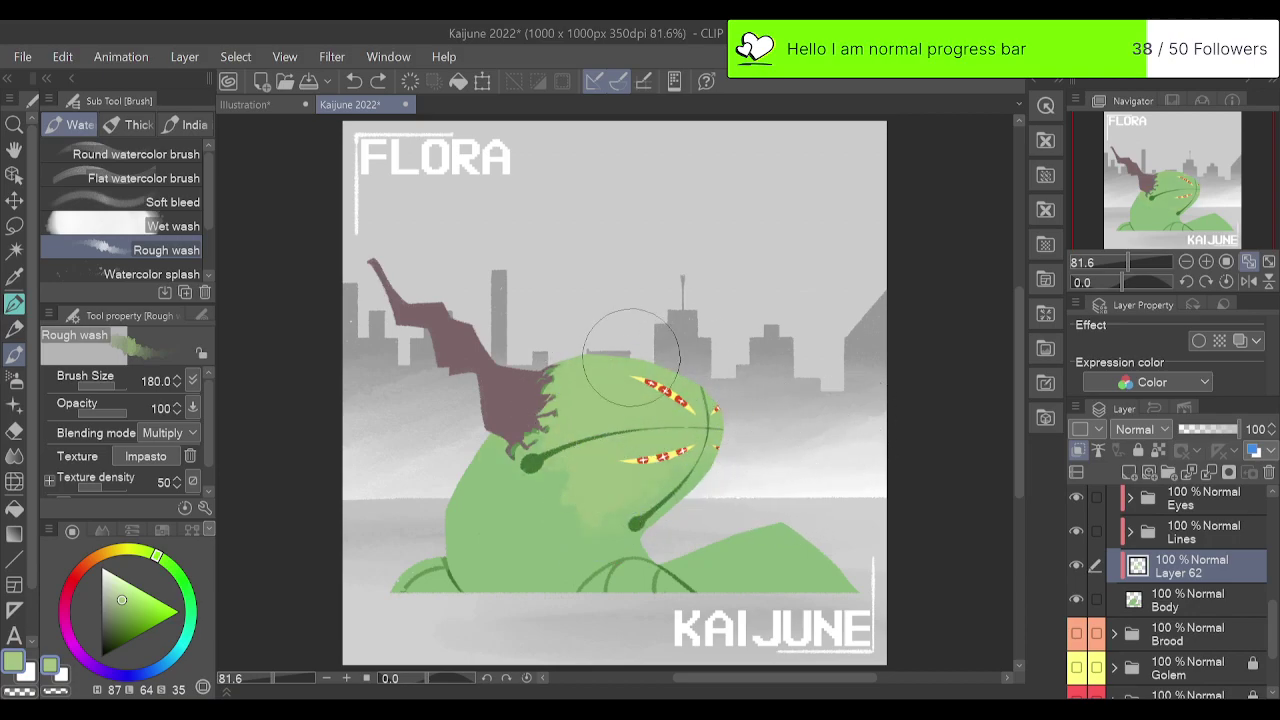
Extend the green Rough wash texture over the creature's body on Layer 62, and preview the artwork with the Drawing paper overlay.
mouse_move(668, 470)
mouse_down()
mouse_move(642, 511)
mouse_move(595, 514)
mouse_move(567, 485)
mouse_move(563, 409)
mouse_move(490, 455)
mouse_up()
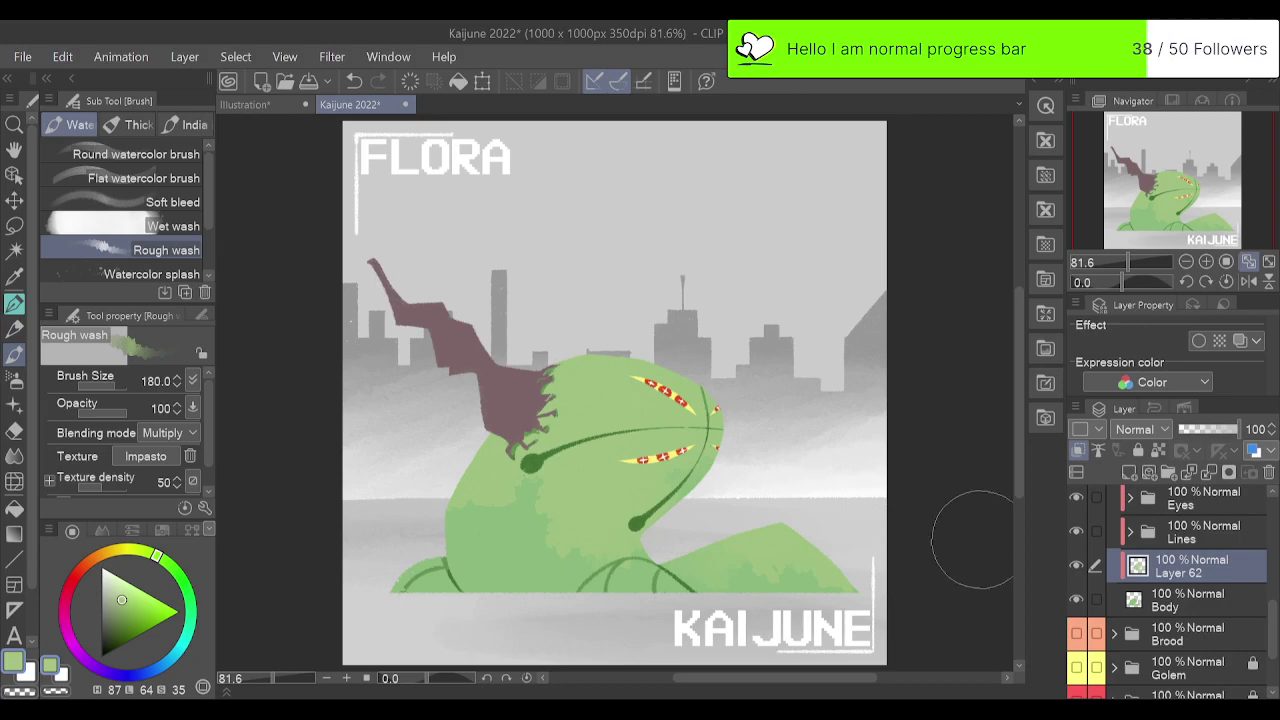
scroll(1076, 508, down, 10)
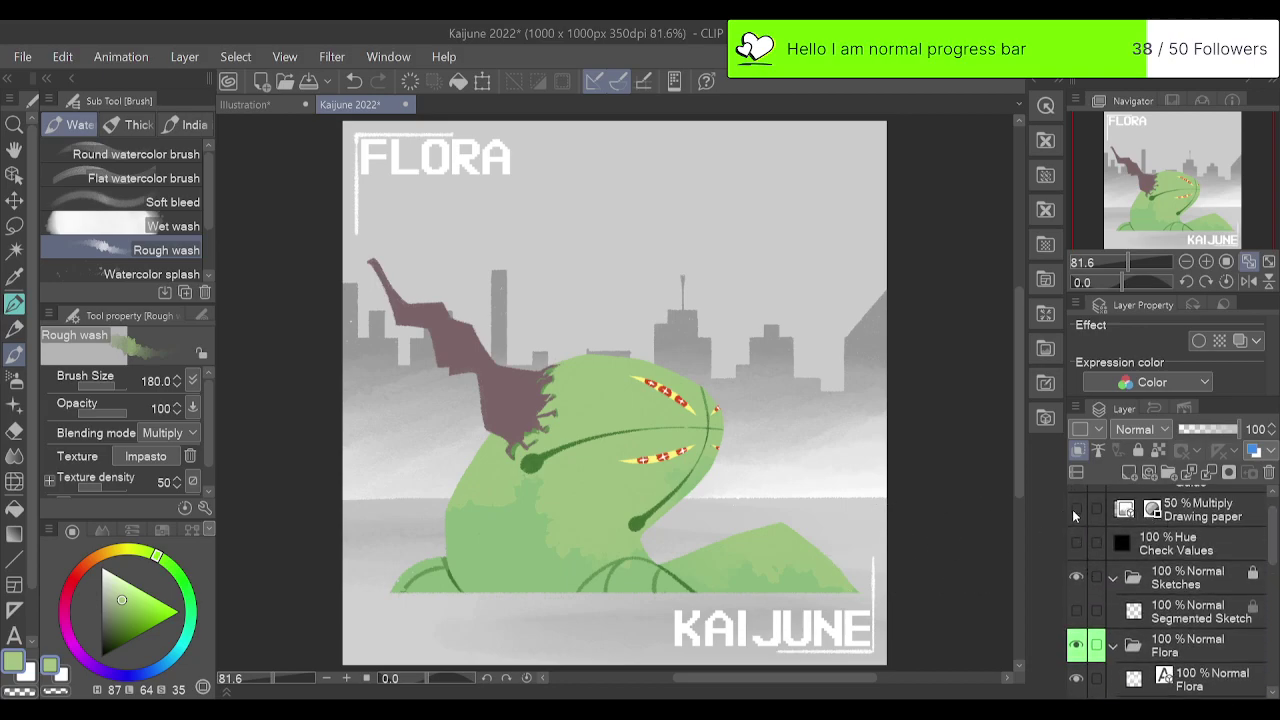
click(1076, 509)
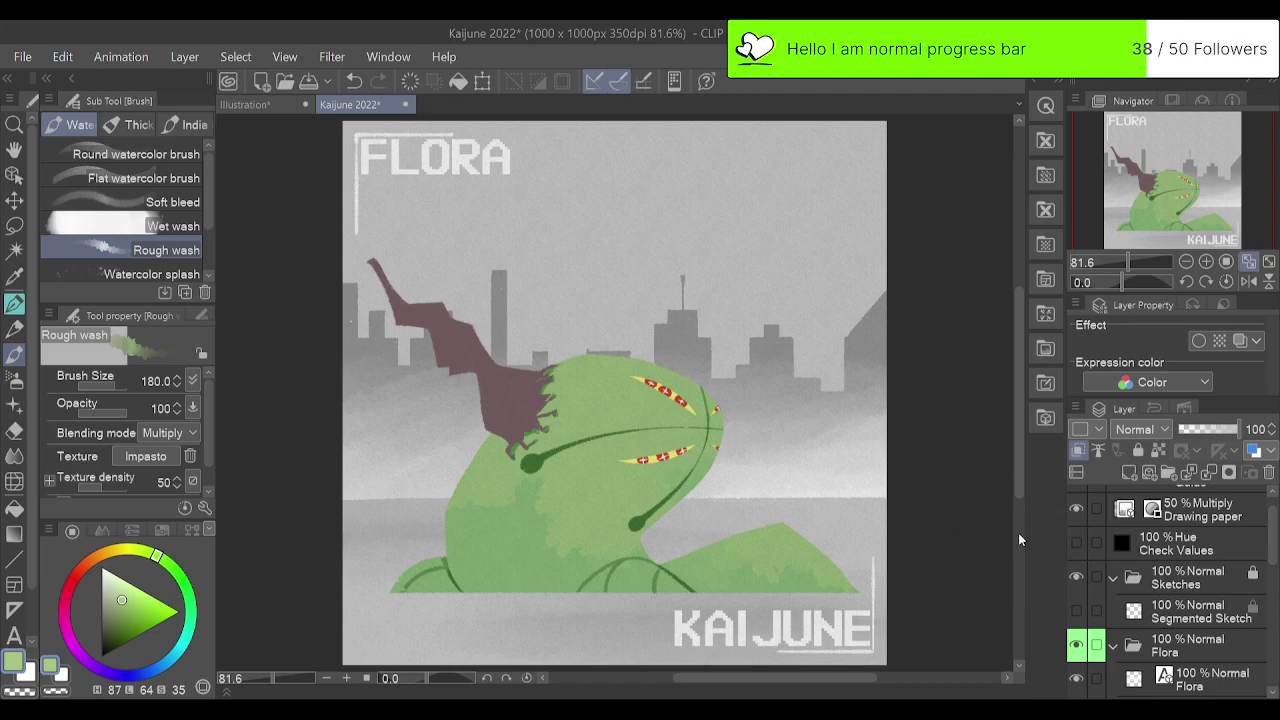
click(1077, 509)
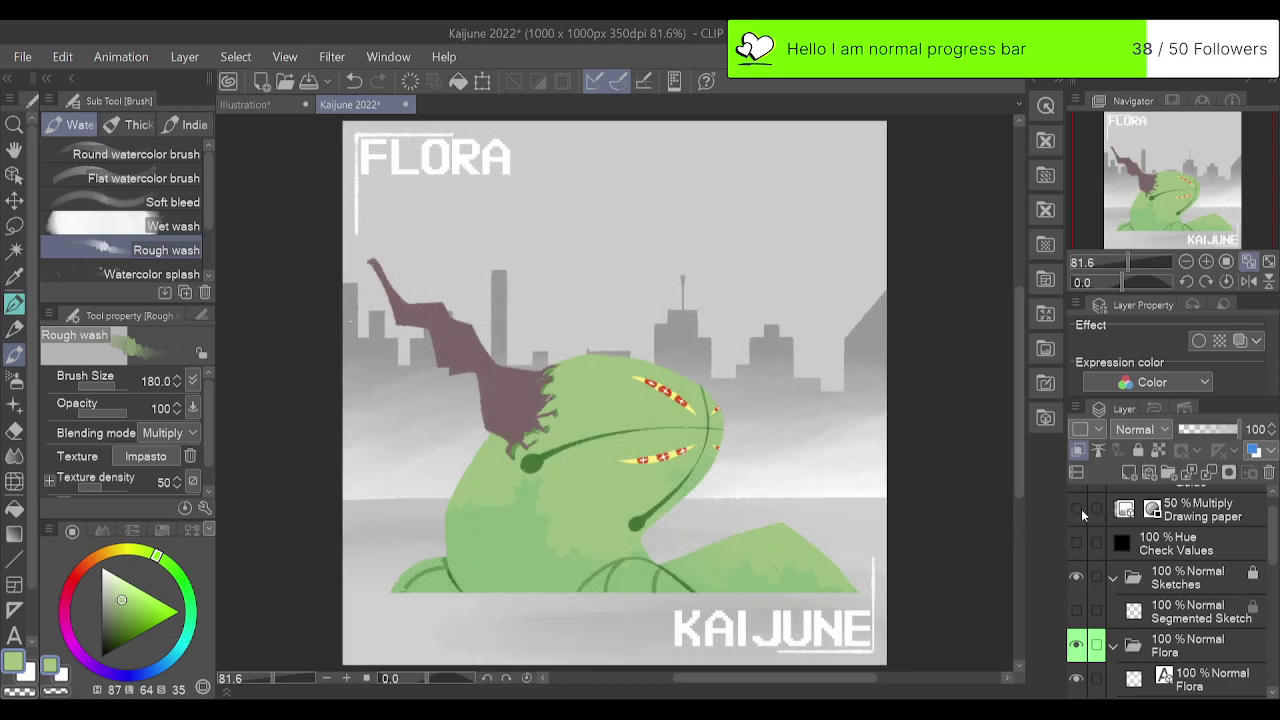
Recolor the yellow of the creature's eyes on Layer 63 in the Eyes folder to a paler yellow.
scroll(1270, 566, down, 3)
drag(1270, 566, 1256, 607)
click(1131, 549)
click(1206, 590)
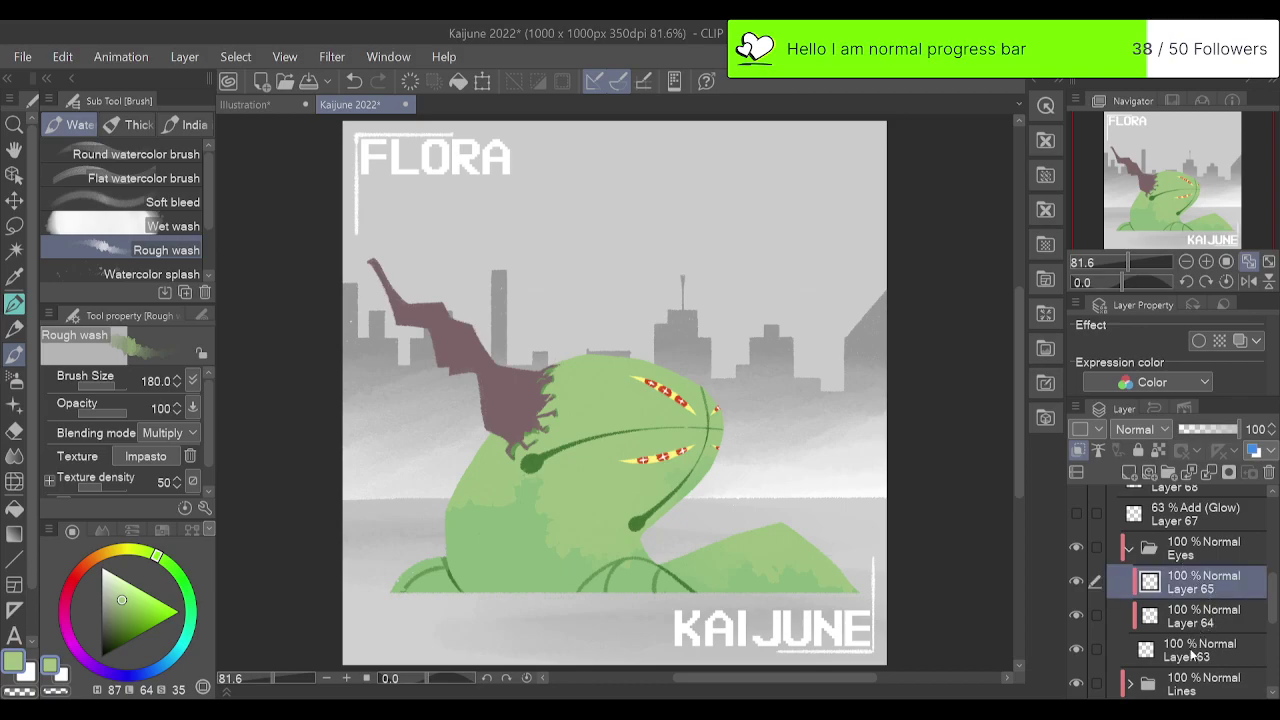
click(1191, 654)
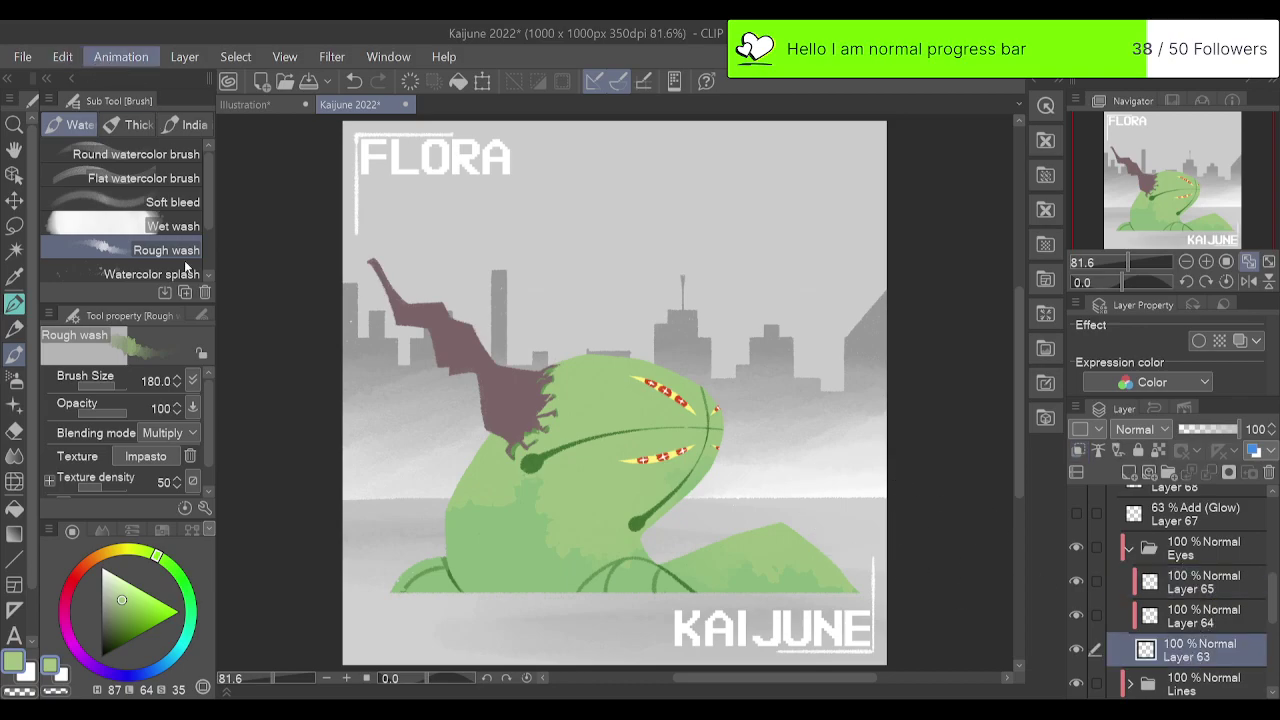
key(Left)
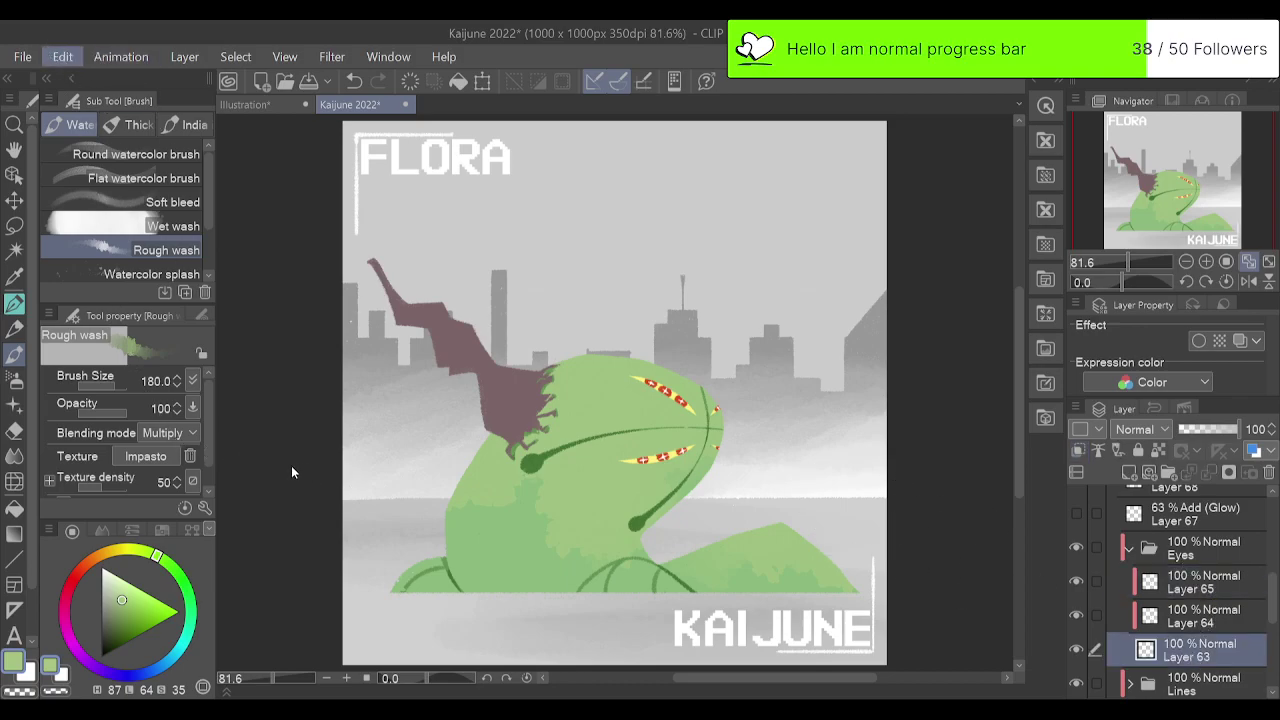
click(453, 474)
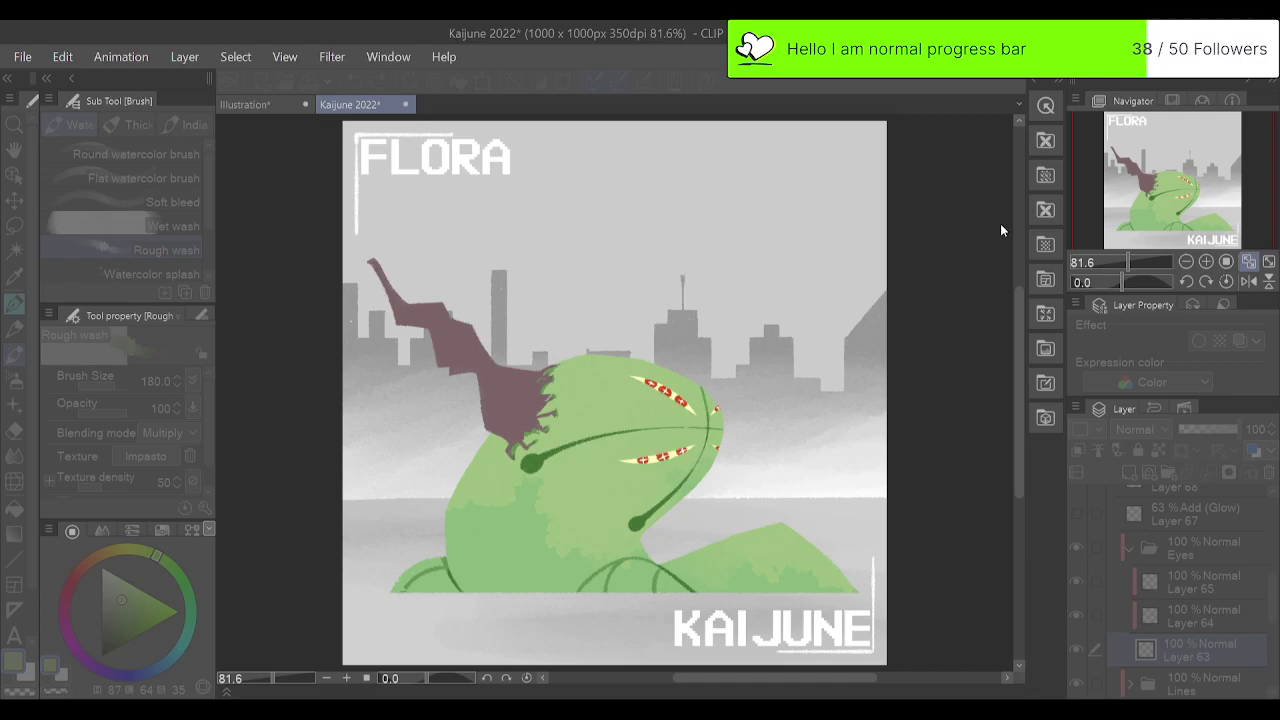
click(1206, 262)
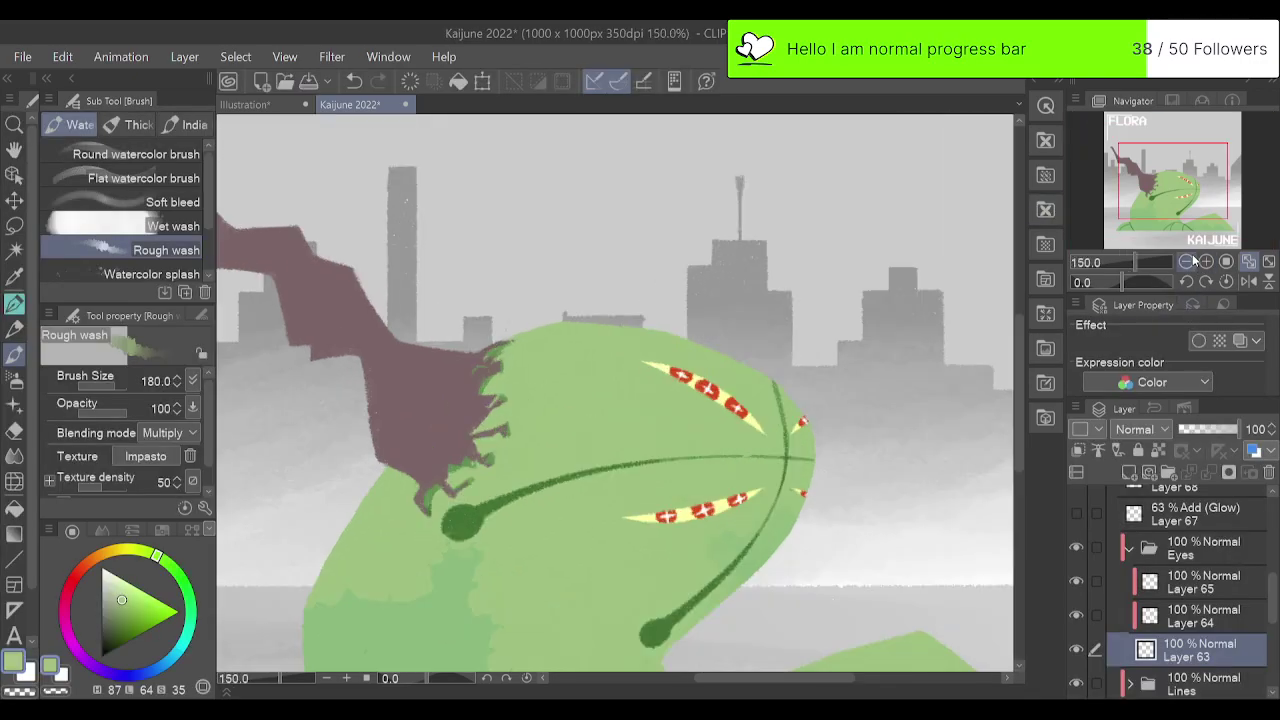
click(1268, 261)
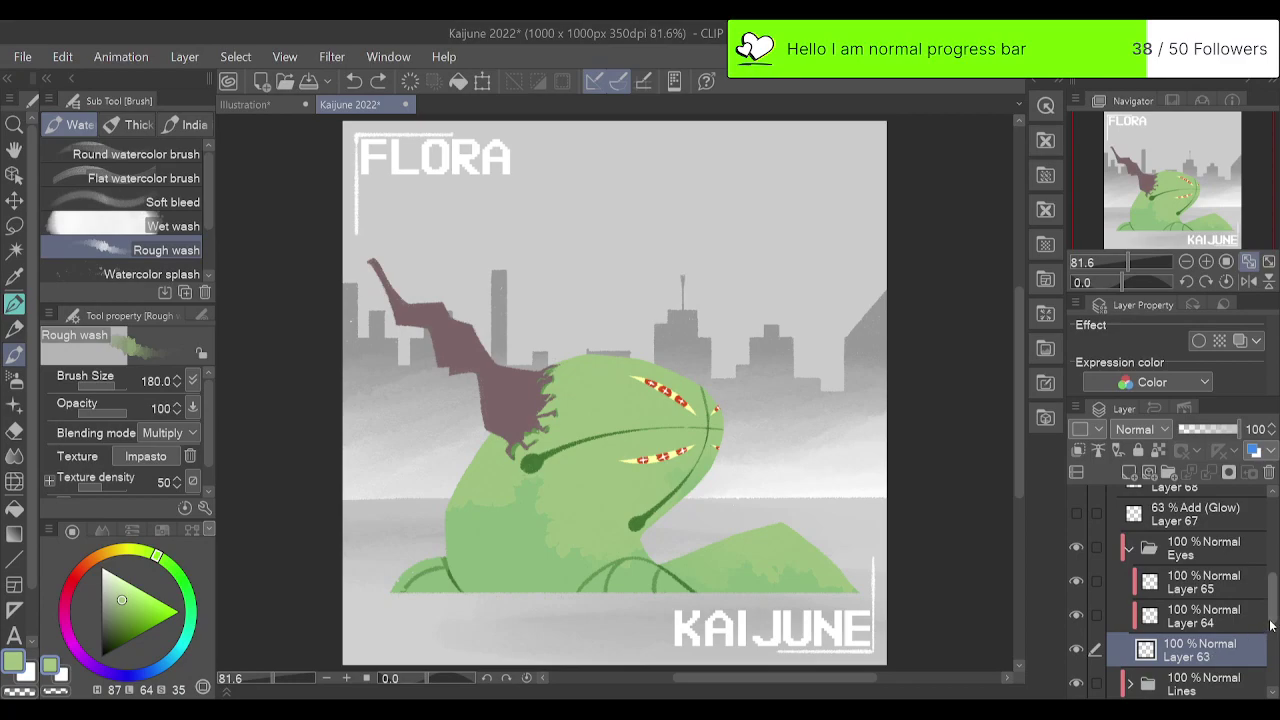
Clear the existing wash from Layer 62 and set the paint color to a lighter green, hue 87, luminosity 68, saturation 51.
scroll(1271, 645, down, 3)
scroll(1271, 645, down, 1)
click(1220, 598)
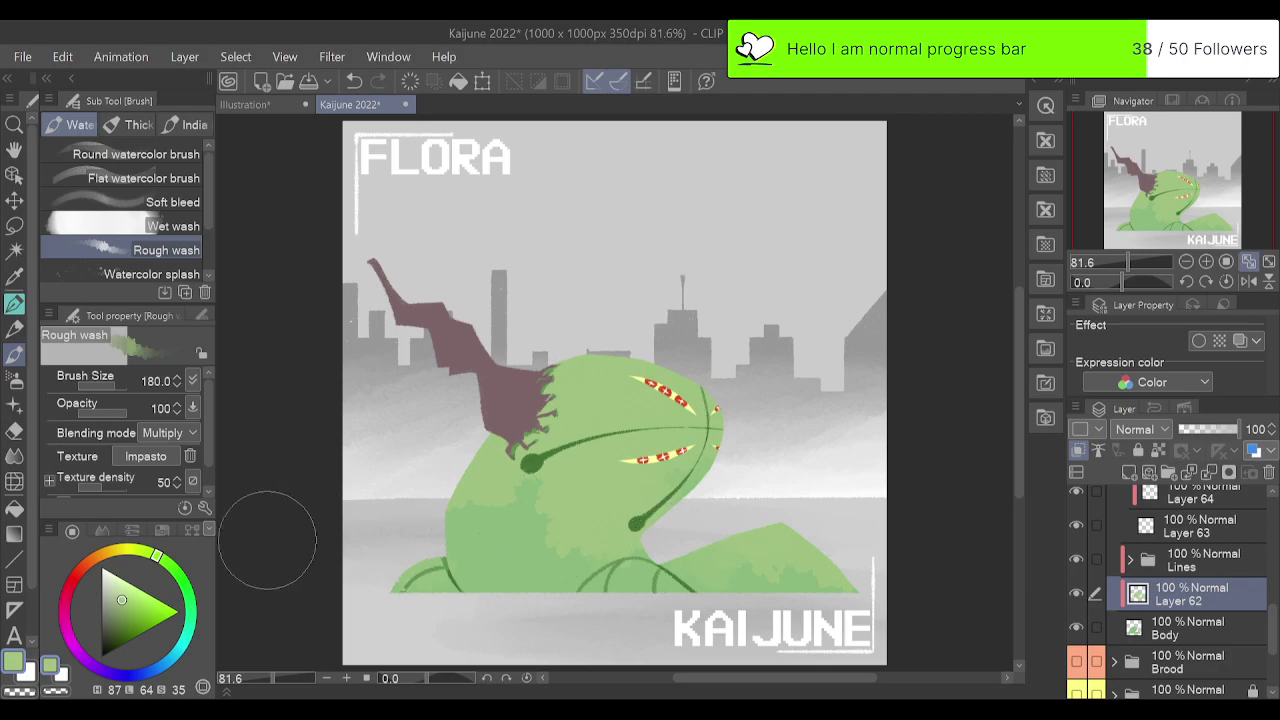
drag(130, 594, 125, 588)
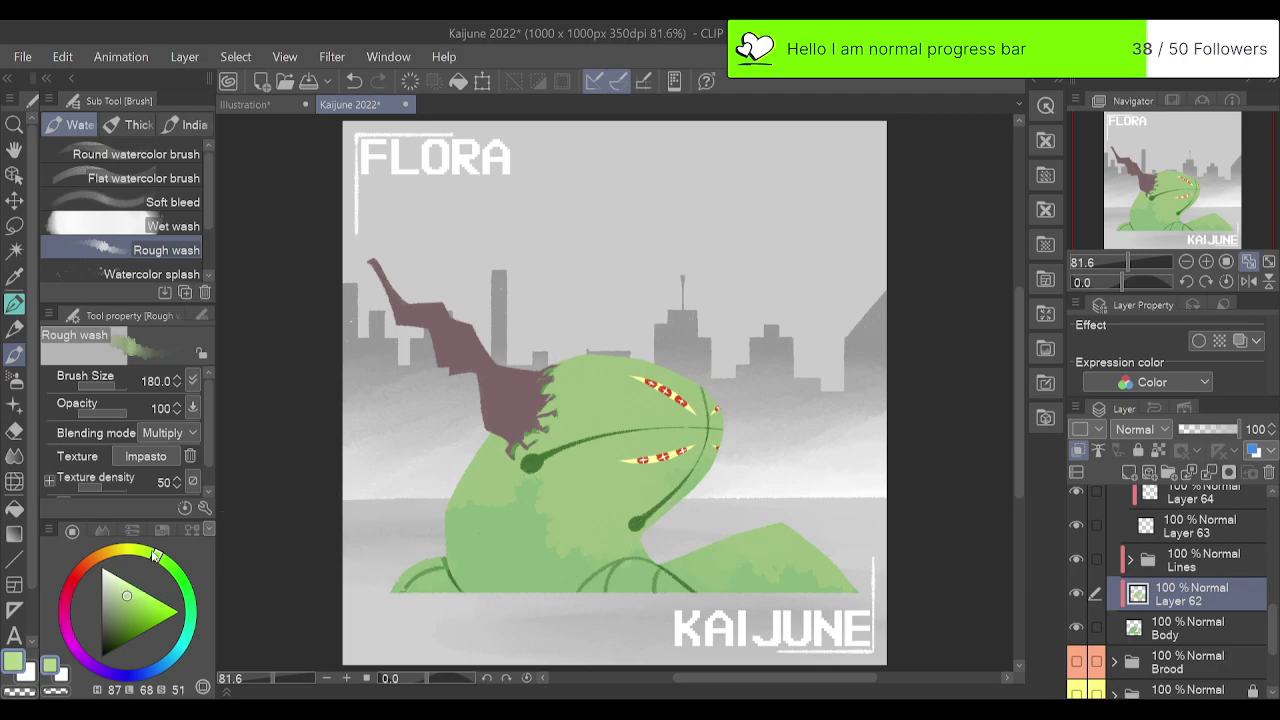
click(410, 82)
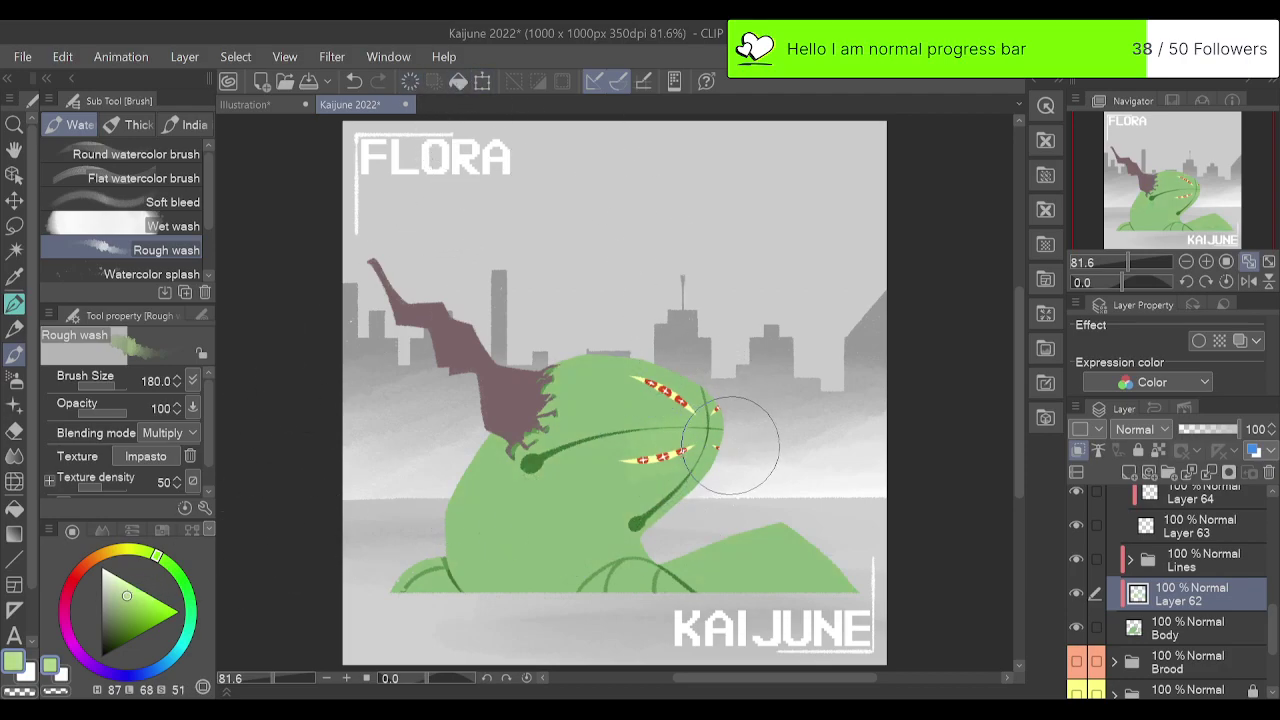
Paint light green Rough wash patches over the creature's head, body and tail on Layer 62, redoing the first attempt.
mouse_move(730, 445)
mouse_down()
mouse_move(614, 461)
mouse_move(614, 427)
mouse_move(678, 376)
mouse_move(691, 343)
mouse_move(647, 335)
mouse_move(709, 318)
mouse_move(801, 392)
mouse_move(638, 501)
mouse_move(544, 521)
mouse_move(507, 569)
mouse_move(543, 581)
mouse_move(473, 522)
mouse_move(740, 561)
mouse_move(774, 557)
mouse_move(730, 551)
mouse_move(786, 527)
mouse_move(895, 581)
mouse_move(857, 450)
mouse_up()
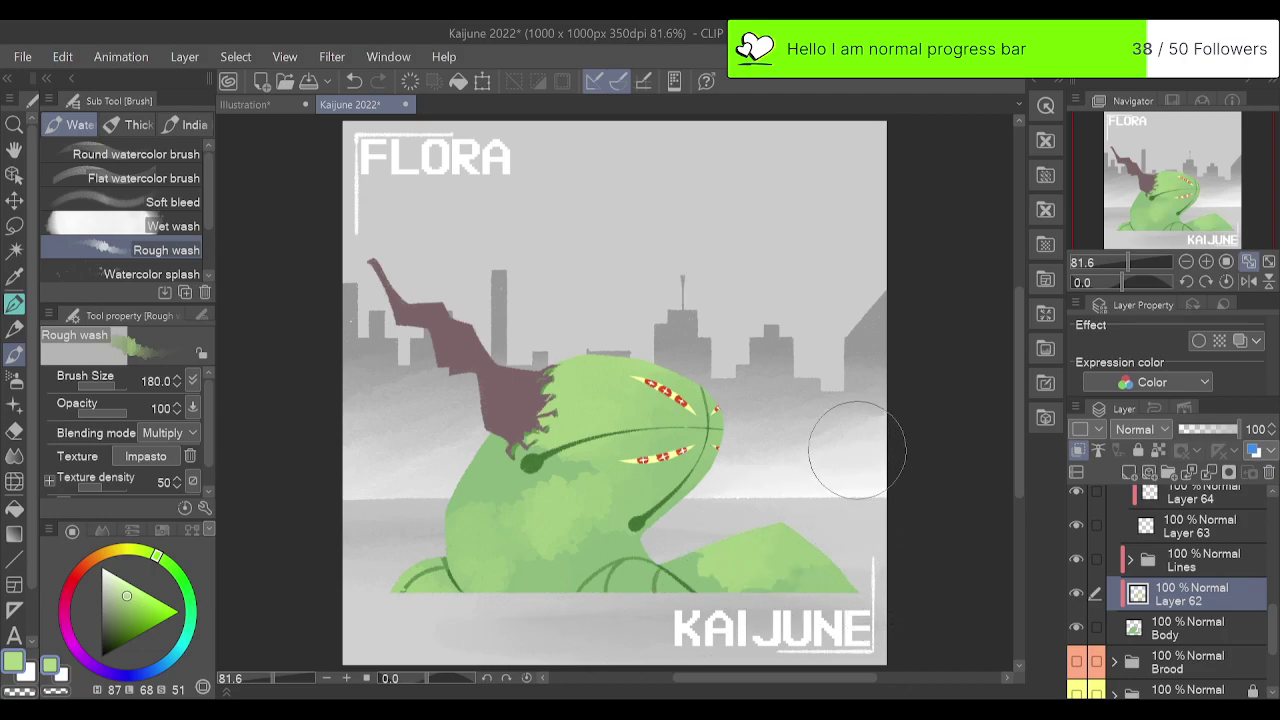
key(ctrl+z)
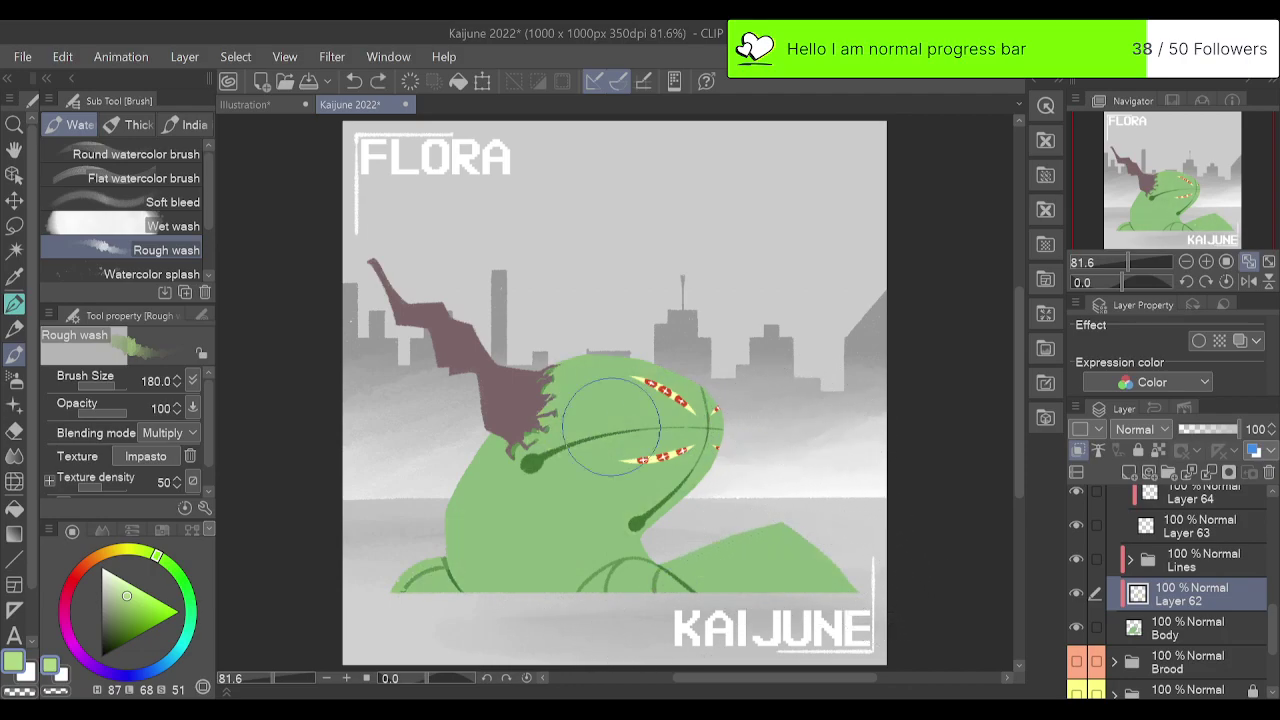
mouse_move(611, 427)
mouse_down()
mouse_move(520, 450)
mouse_move(789, 375)
mouse_move(412, 473)
mouse_move(777, 341)
mouse_move(447, 416)
mouse_move(827, 325)
mouse_move(708, 384)
mouse_move(704, 415)
mouse_move(599, 470)
mouse_move(808, 435)
mouse_move(717, 479)
mouse_move(712, 429)
mouse_move(631, 399)
mouse_move(627, 375)
mouse_move(679, 386)
mouse_move(646, 362)
mouse_move(568, 345)
mouse_move(711, 314)
mouse_move(808, 377)
mouse_move(852, 481)
mouse_move(780, 516)
mouse_move(783, 528)
mouse_move(703, 544)
mouse_move(826, 541)
mouse_move(772, 519)
mouse_move(725, 535)
mouse_move(770, 543)
mouse_move(789, 490)
mouse_move(760, 501)
mouse_move(832, 527)
mouse_move(851, 508)
mouse_move(809, 495)
mouse_move(676, 536)
mouse_move(553, 536)
mouse_move(551, 512)
mouse_move(492, 481)
mouse_move(427, 562)
mouse_move(486, 503)
mouse_move(539, 509)
mouse_move(520, 536)
mouse_up()
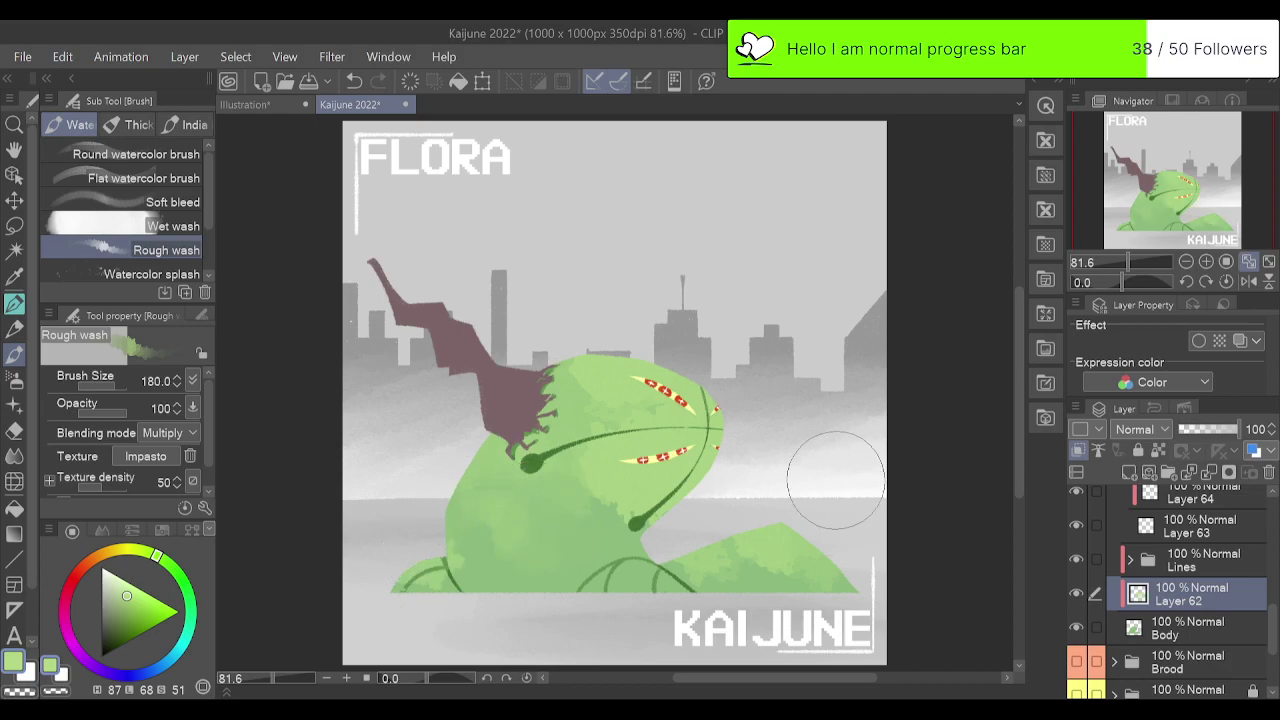
Smooth the light green patches into the creature's body with the Wet bleed blender.
key(j)
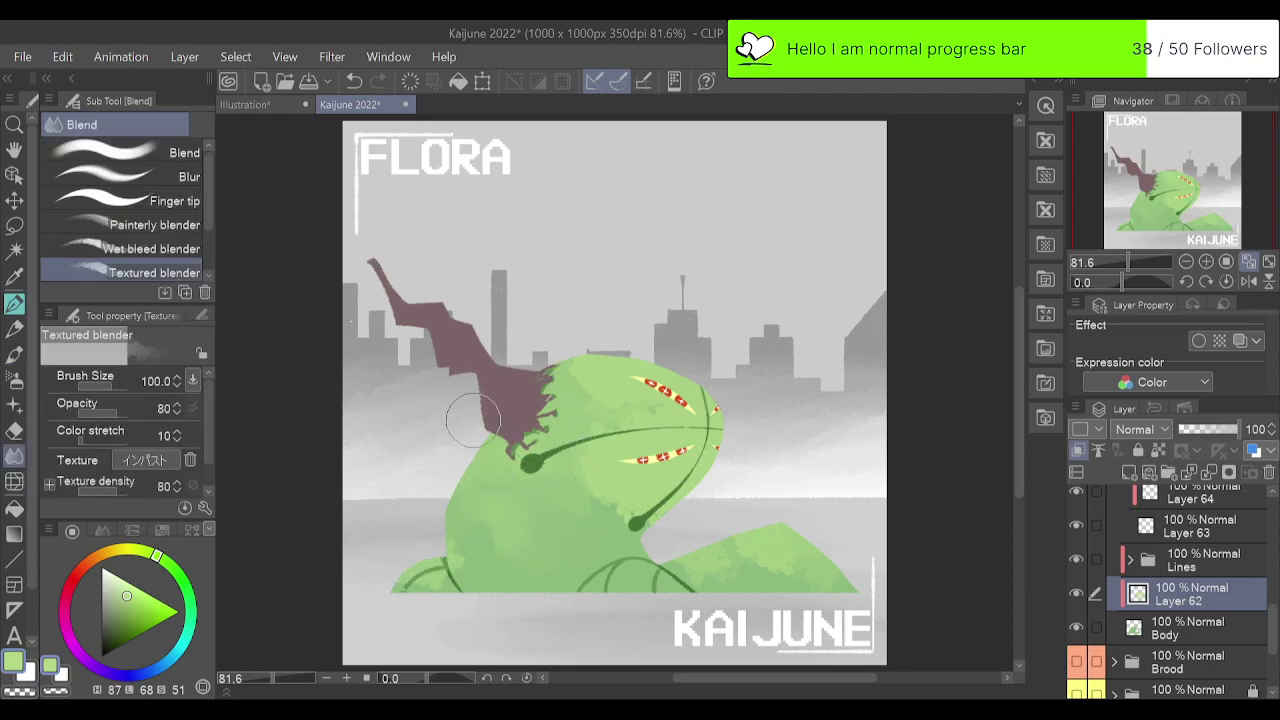
click(198, 243)
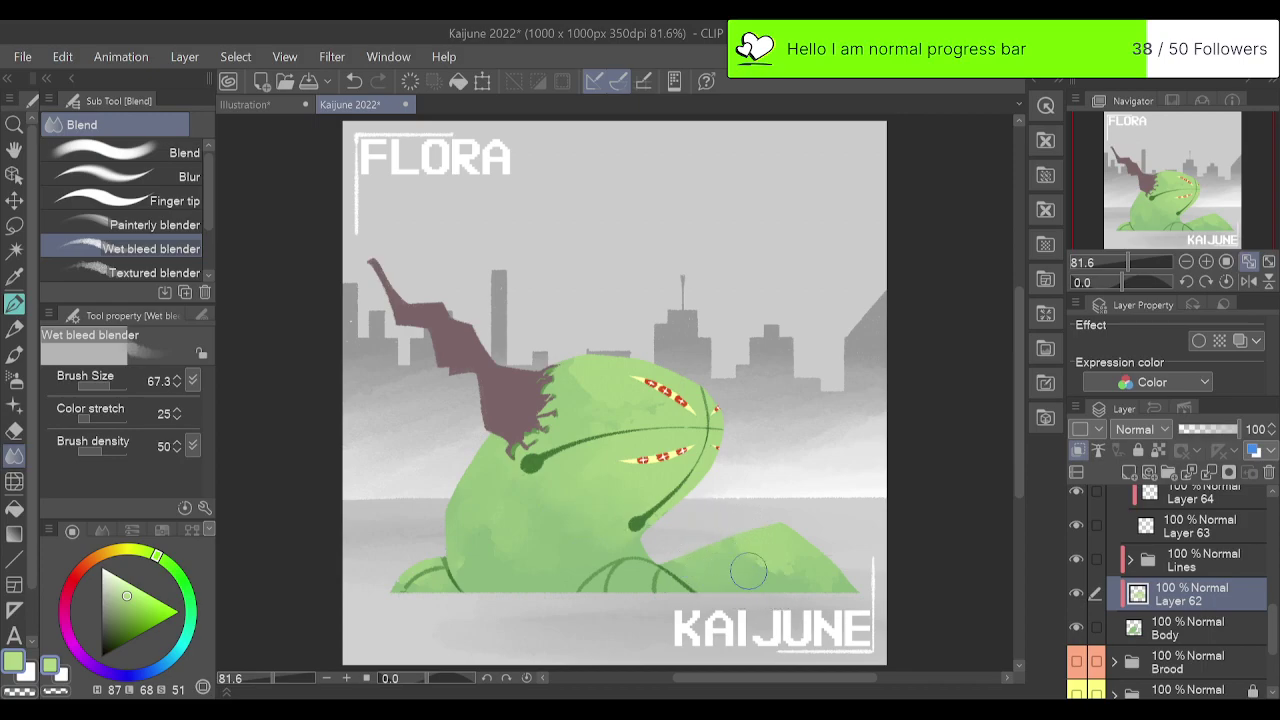
drag(748, 571, 808, 580)
click(1205, 262)
click(1206, 262)
drag(1185, 200, 1183, 215)
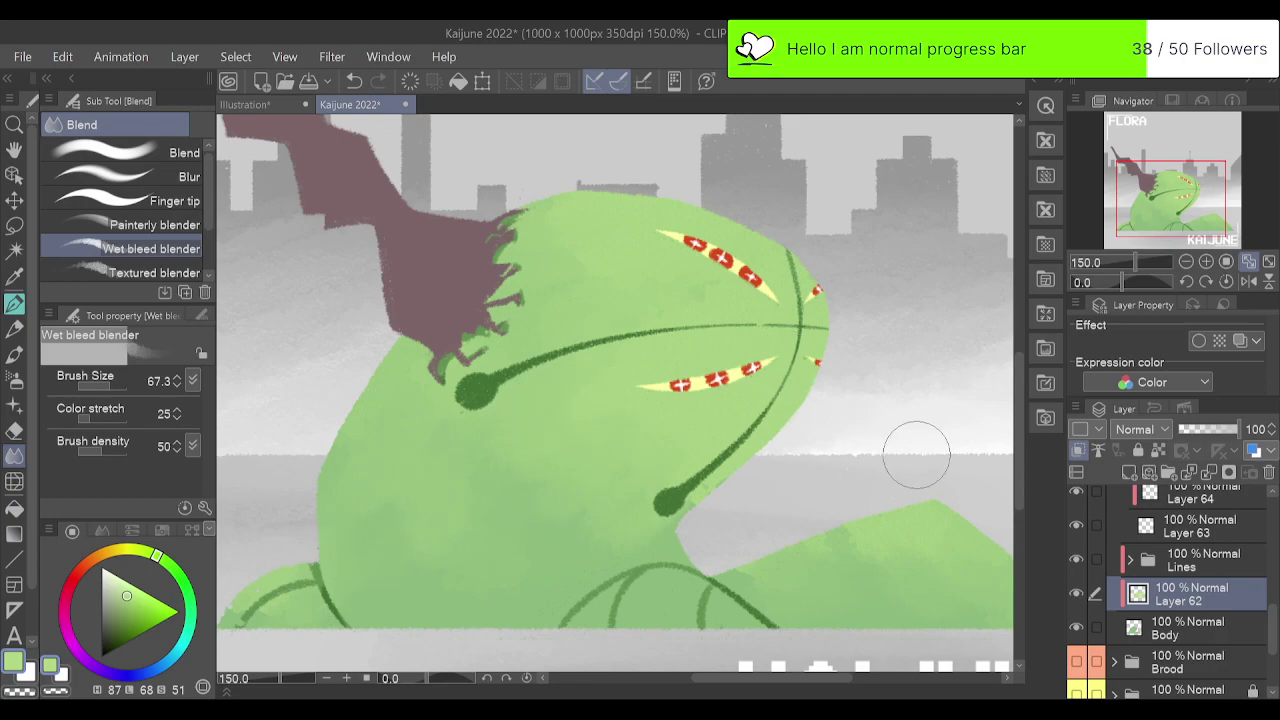
click(1185, 262)
click(1185, 262)
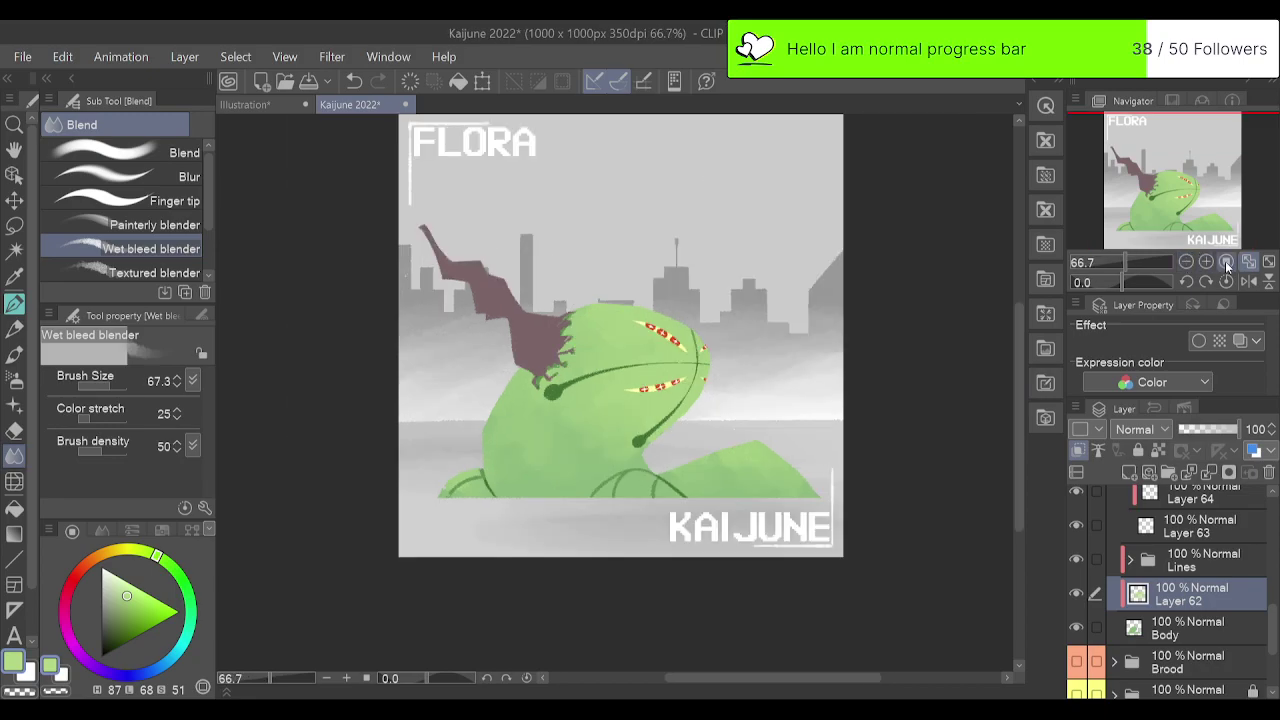
click(1268, 262)
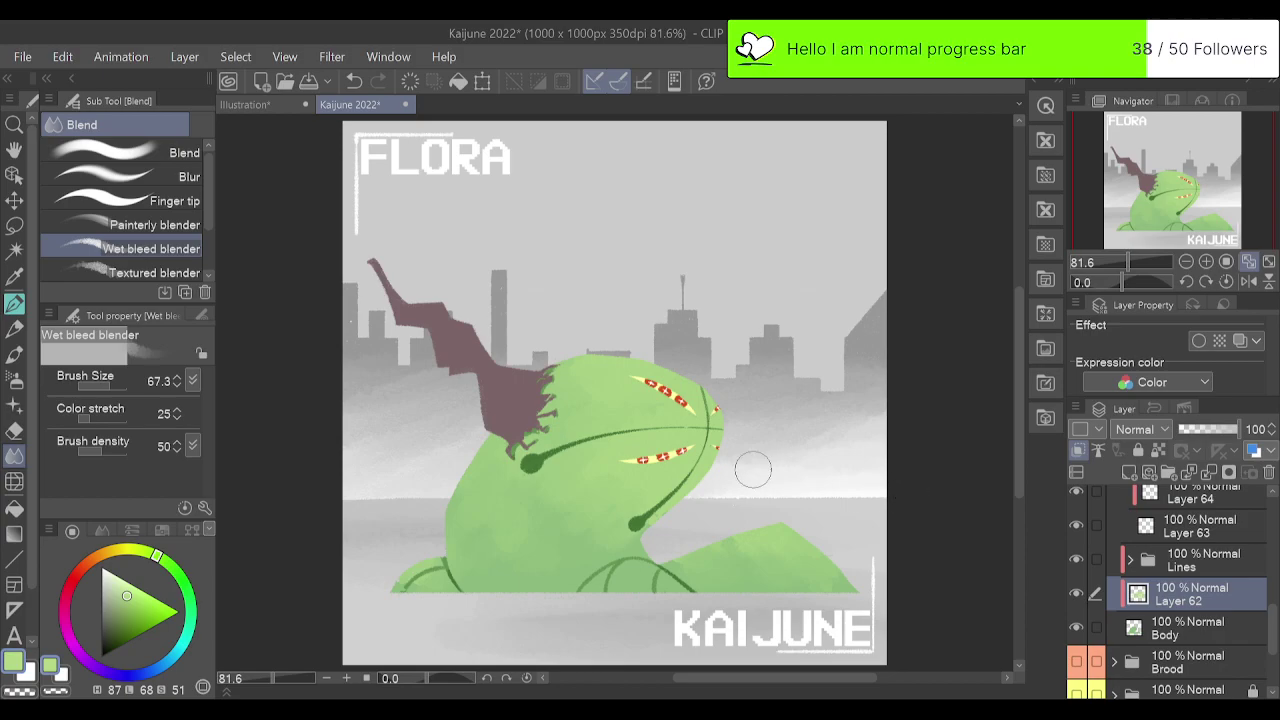
Outline the large upper eye slit on Layer 61 using Noisy Ink Brush v2 in the dark green sampled from the linework, and trim it with the Hard eraser.
alt+click(600, 567)
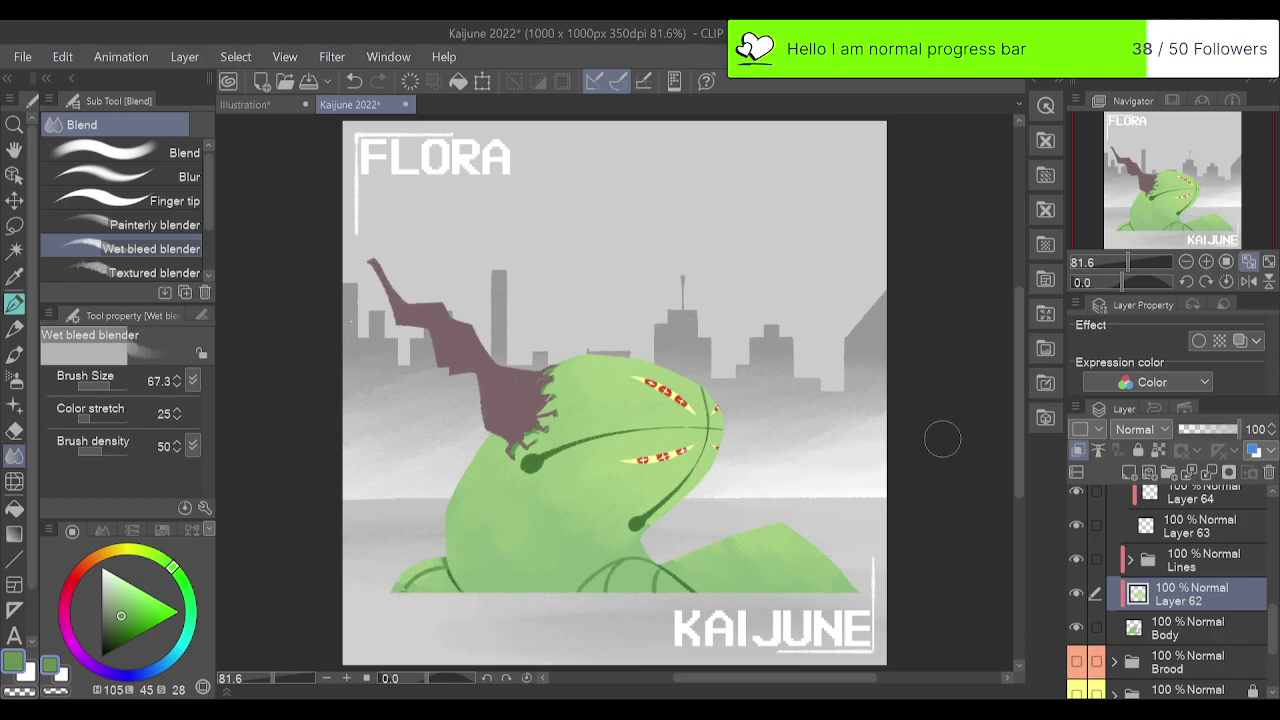
click(1205, 261)
click(1205, 261)
drag(1200, 205, 1193, 226)
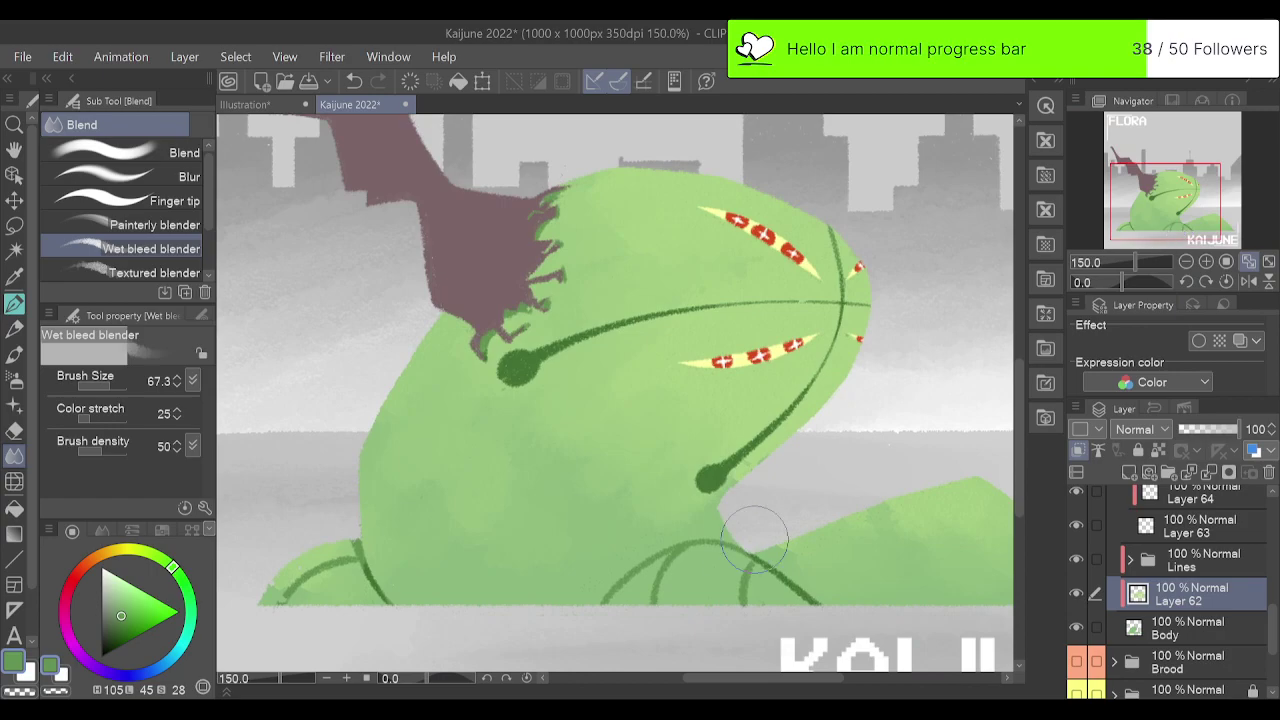
alt+click(673, 557)
click(1130, 562)
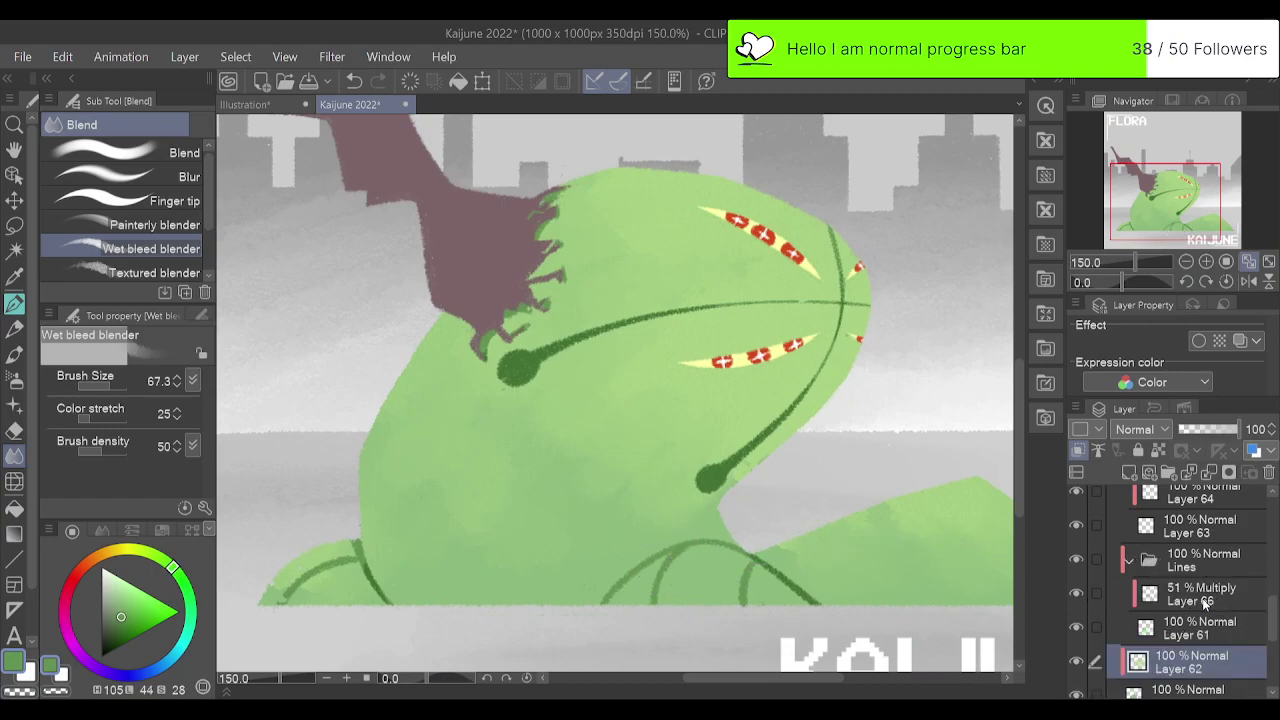
click(1202, 627)
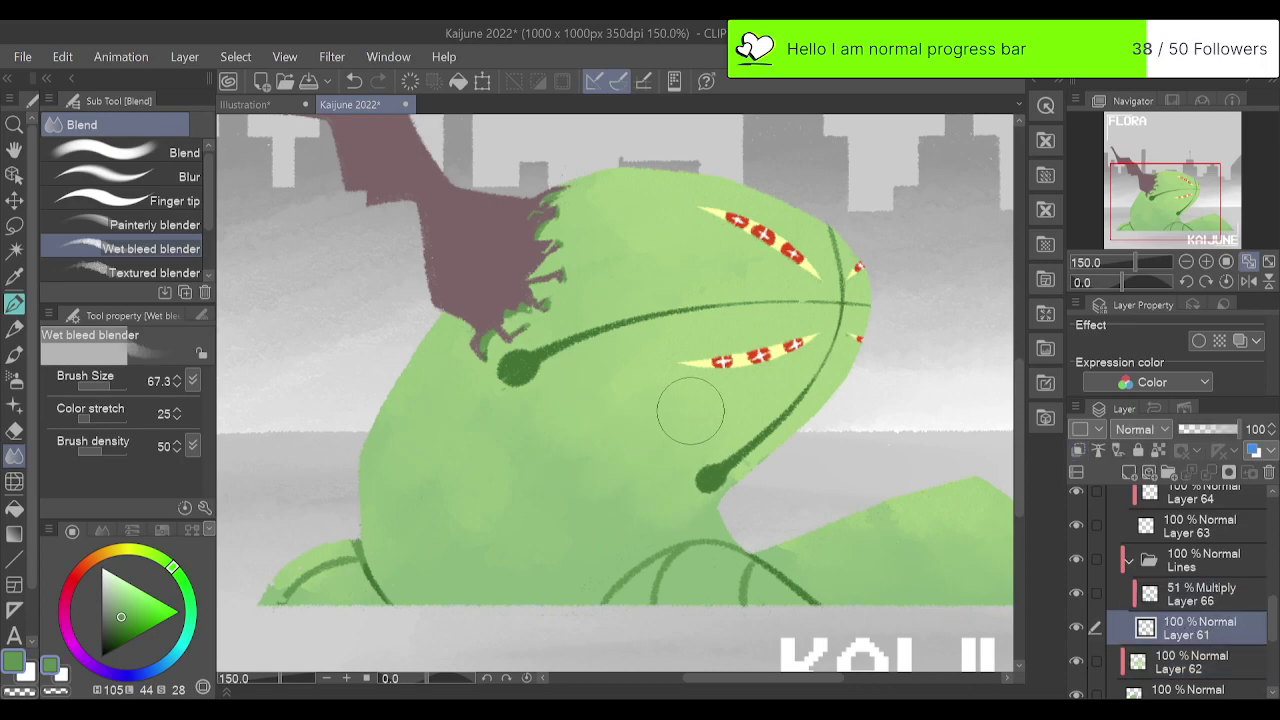
key(p)
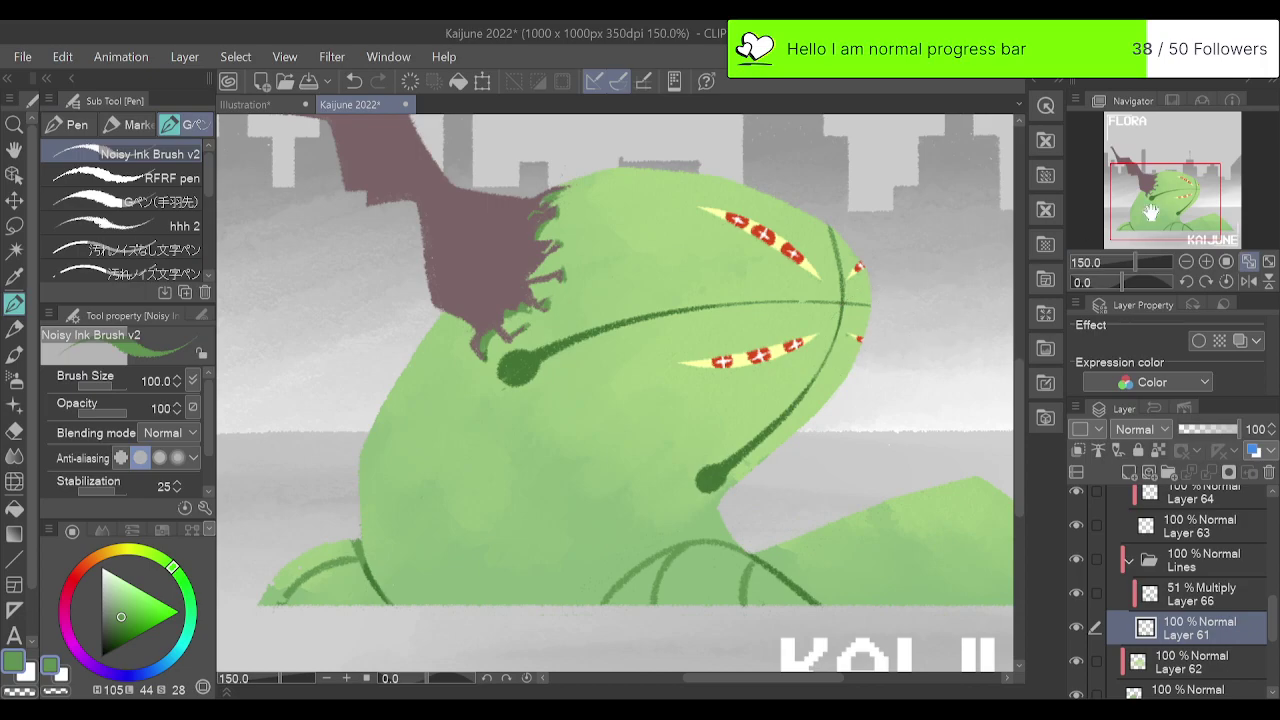
drag(1170, 206, 1175, 190)
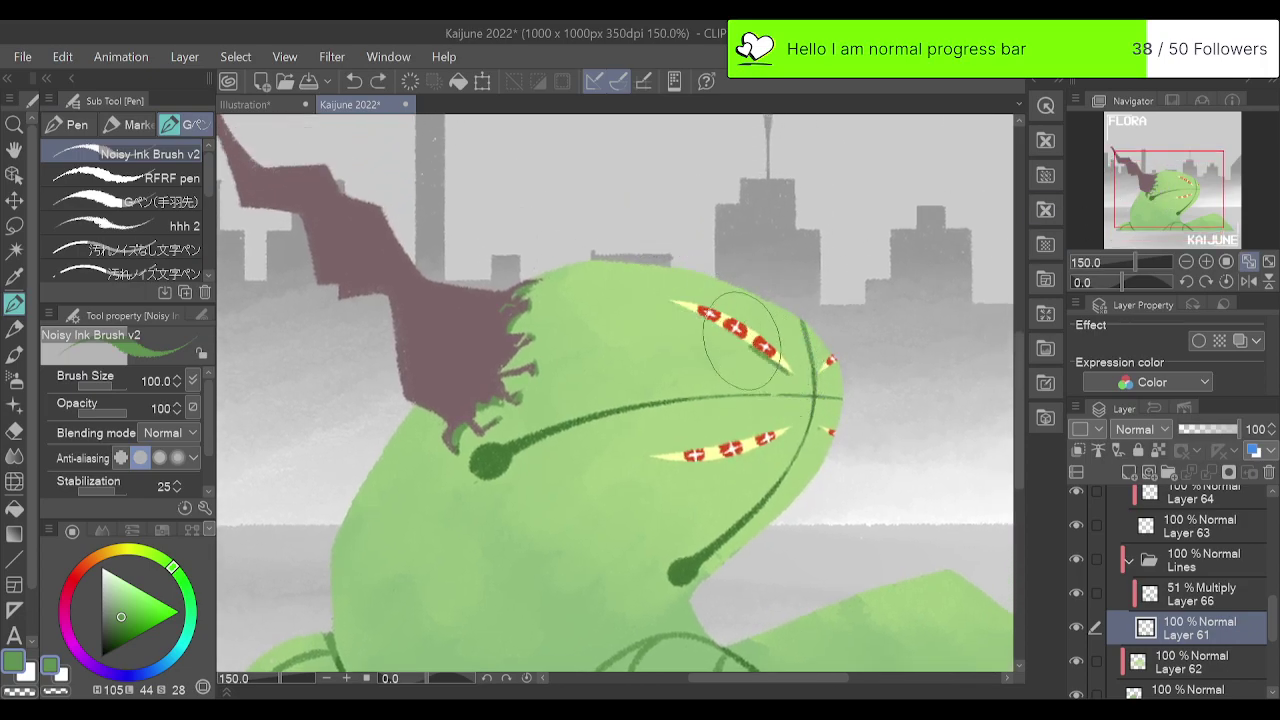
key(ctrl+z)
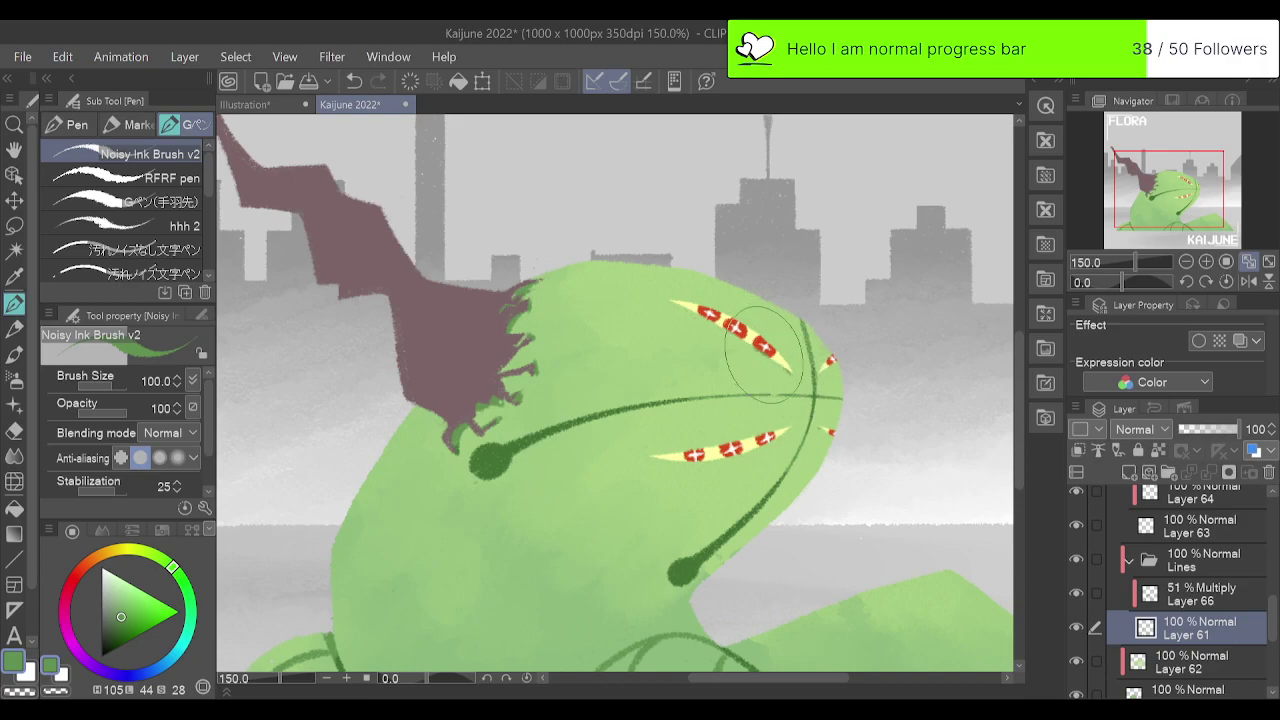
drag(785, 364, 658, 297)
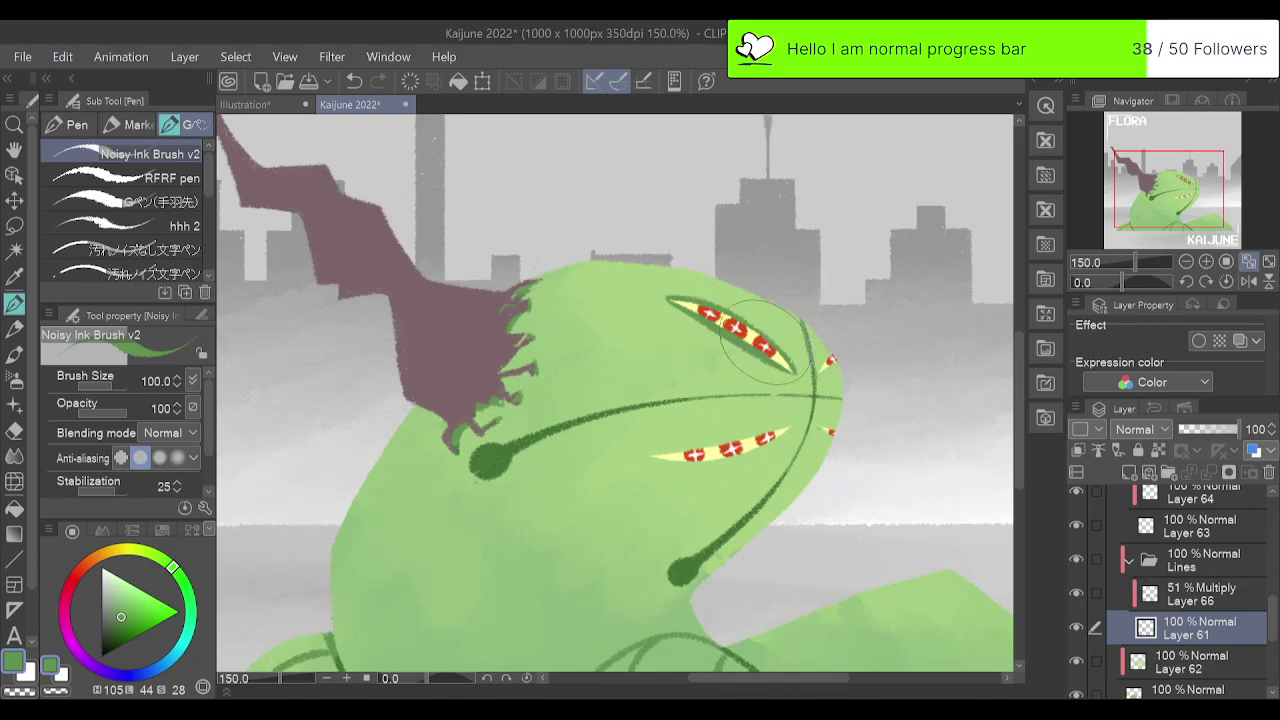
key(e)
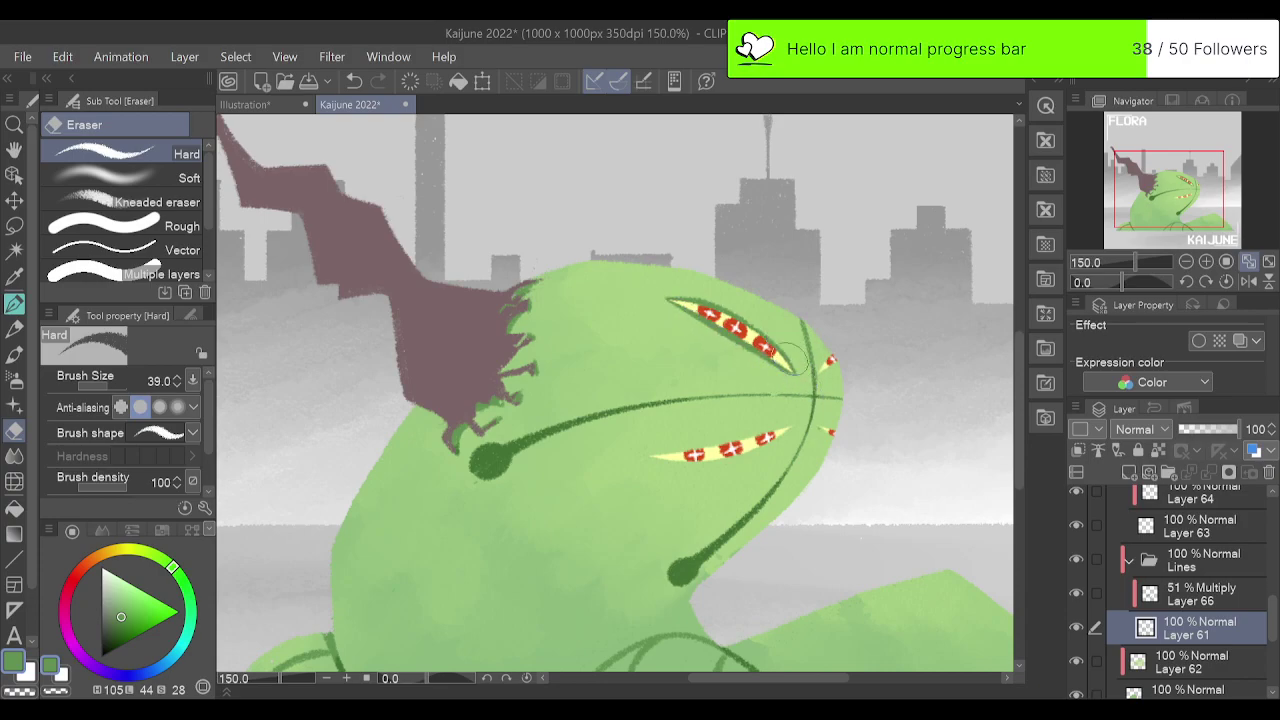
Outline the two small front eyes and the upper edge of the lower eye slit on Layer 61 with Noisy Ink Brush v2.
click(1183, 191)
click(1206, 262)
click(1182, 188)
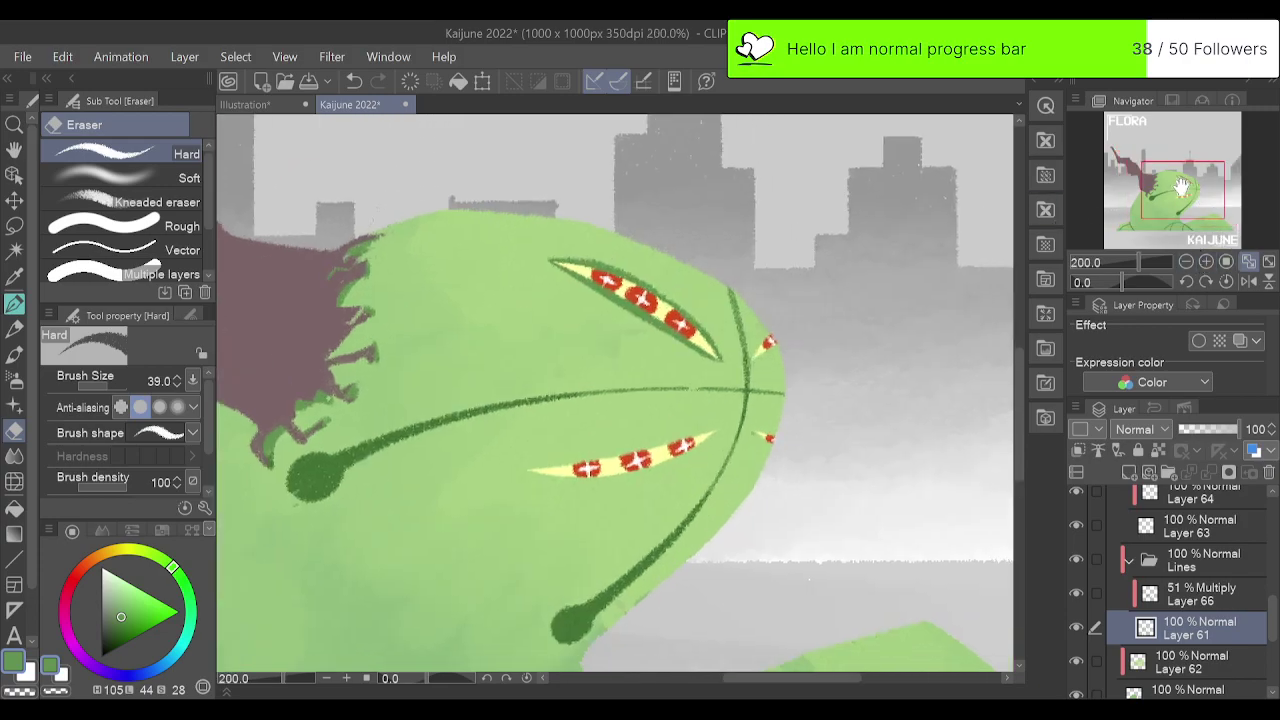
drag(1183, 188, 1190, 192)
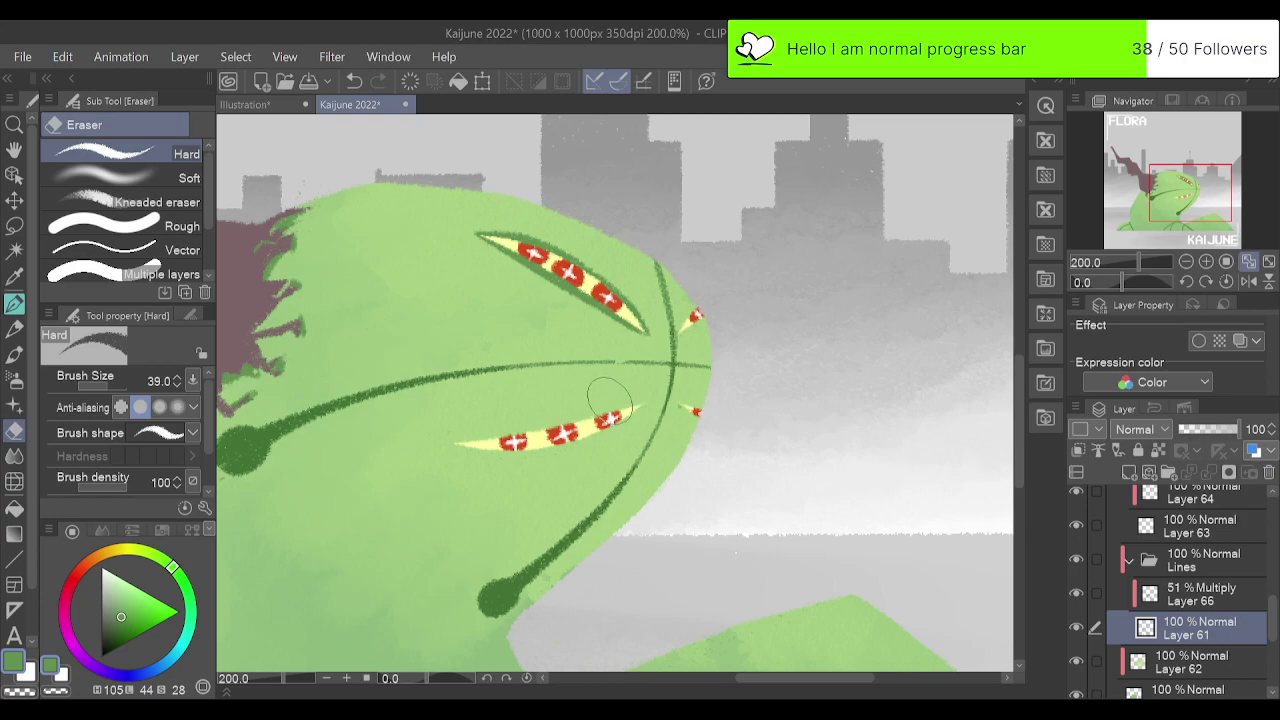
key(p)
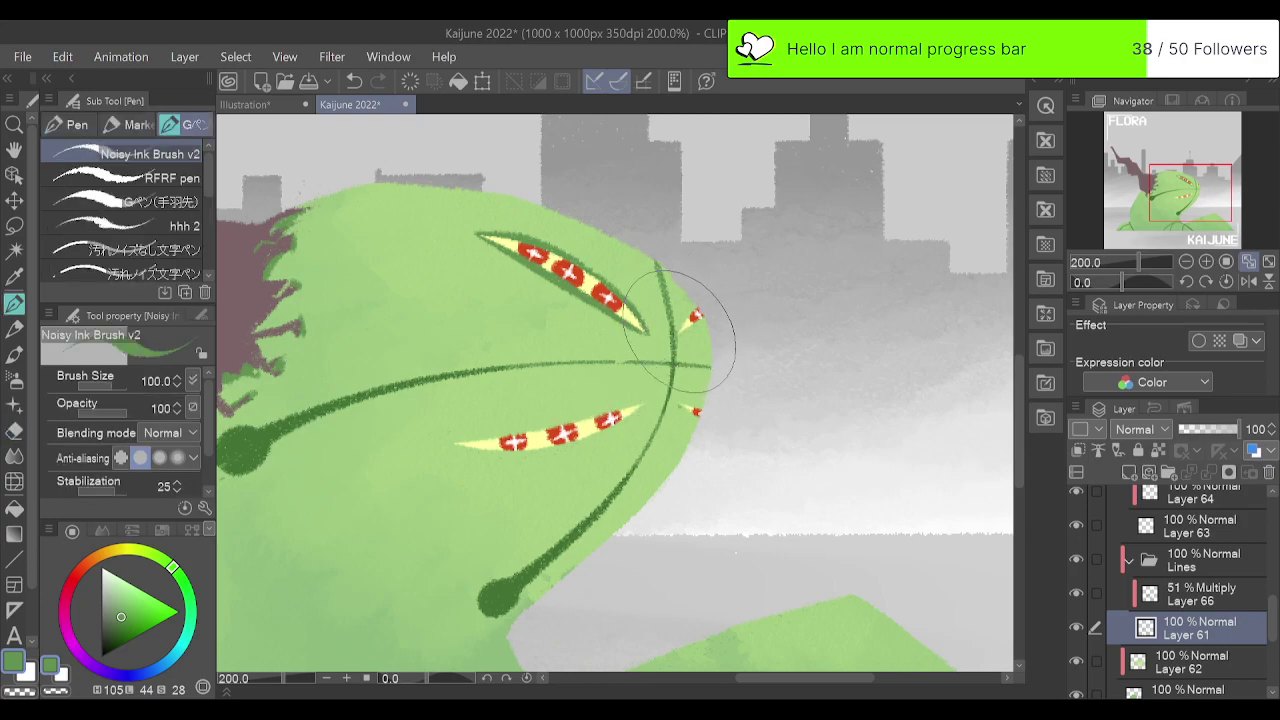
key(ctrl+z)
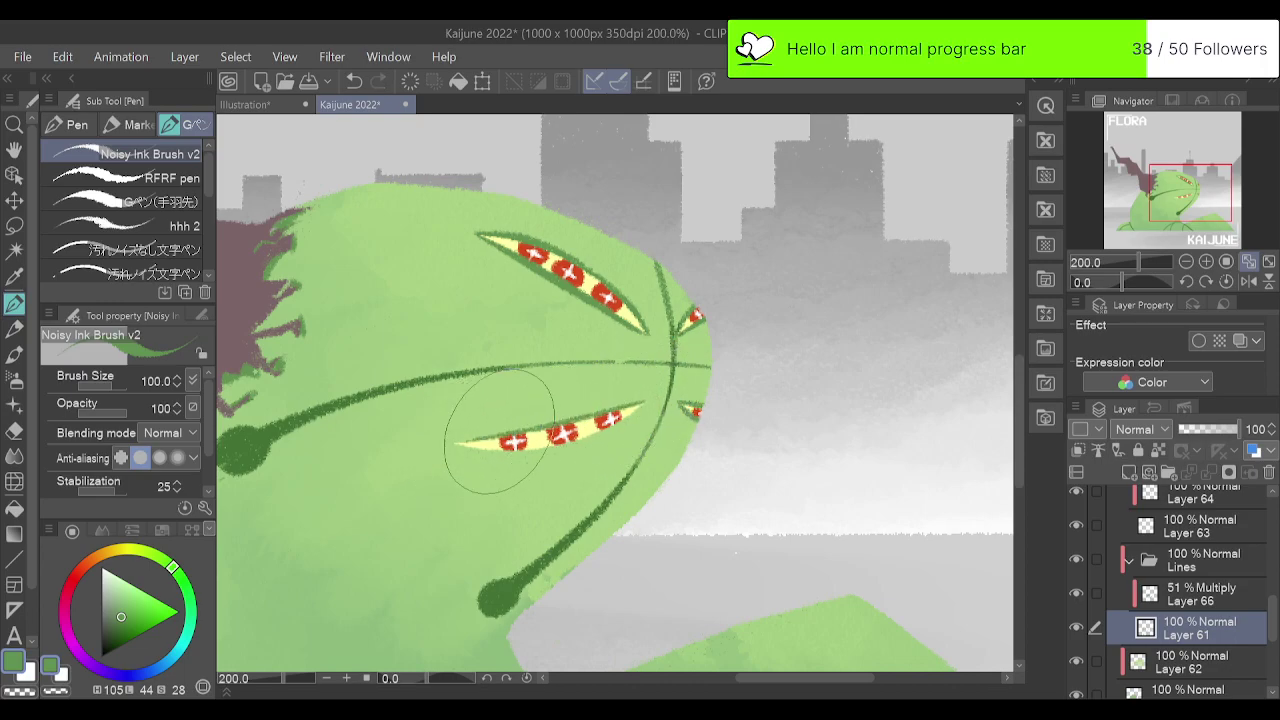
Ink a dark green outline along the lower eye slit's bottom edge, redoing the stroke until it tapers at both ends.
drag(640, 401, 433, 446)
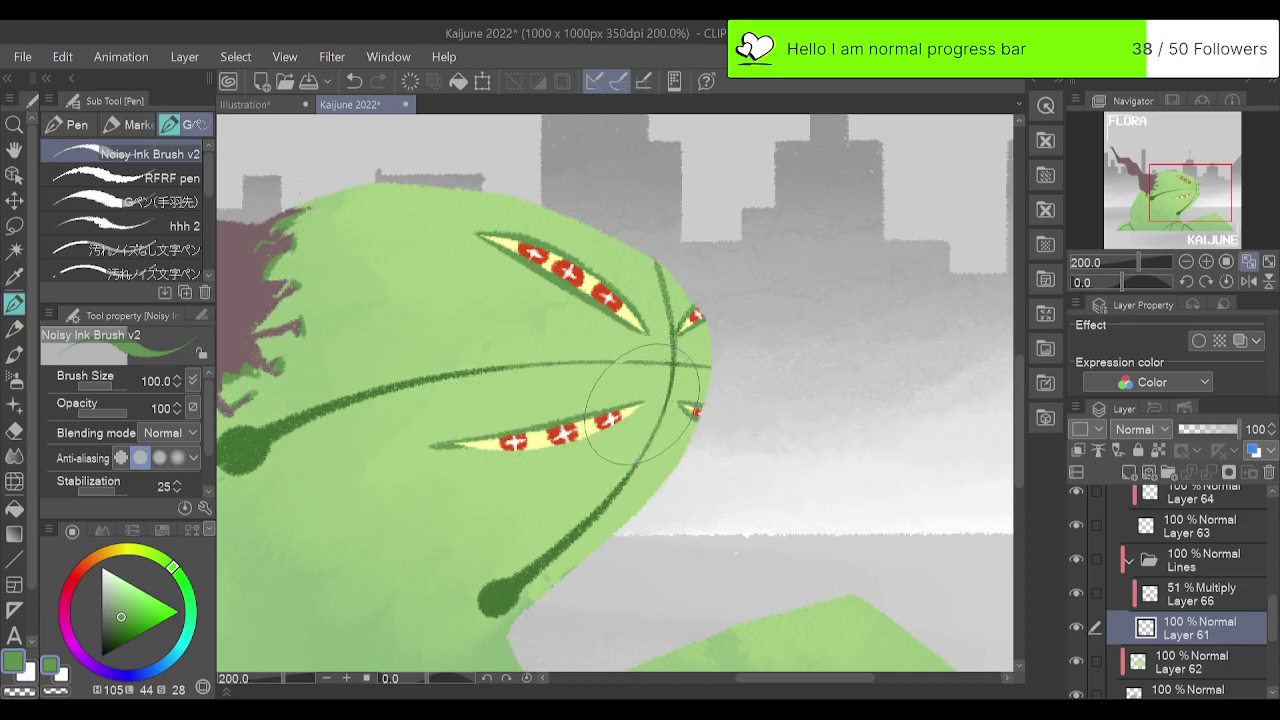
mouse_move(642, 405)
mouse_down()
mouse_move(505, 453)
mouse_move(448, 452)
mouse_up()
key(ctrl+z)
mouse_move(647, 405)
mouse_down()
mouse_move(466, 439)
mouse_move(605, 430)
mouse_move(435, 448)
mouse_up()
key(ctrl+z)
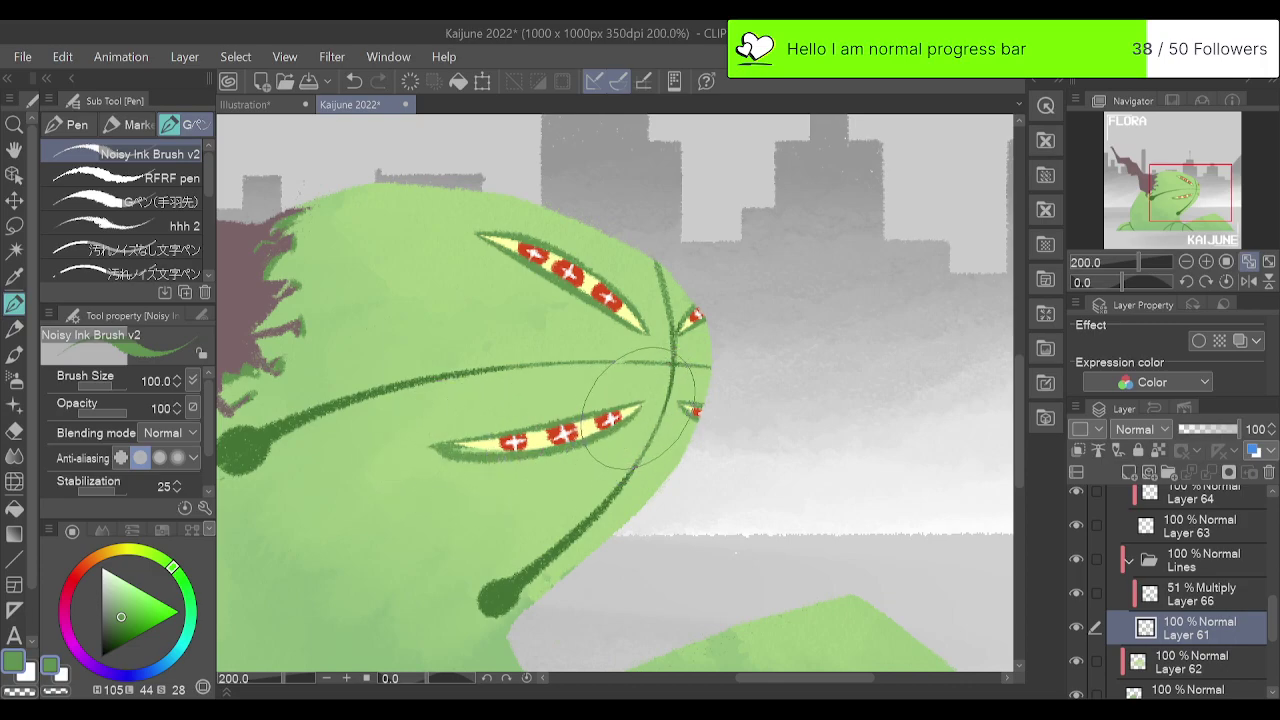
key(ctrl+z)
mouse_move(643, 405)
mouse_down()
mouse_move(529, 449)
mouse_move(433, 446)
mouse_up()
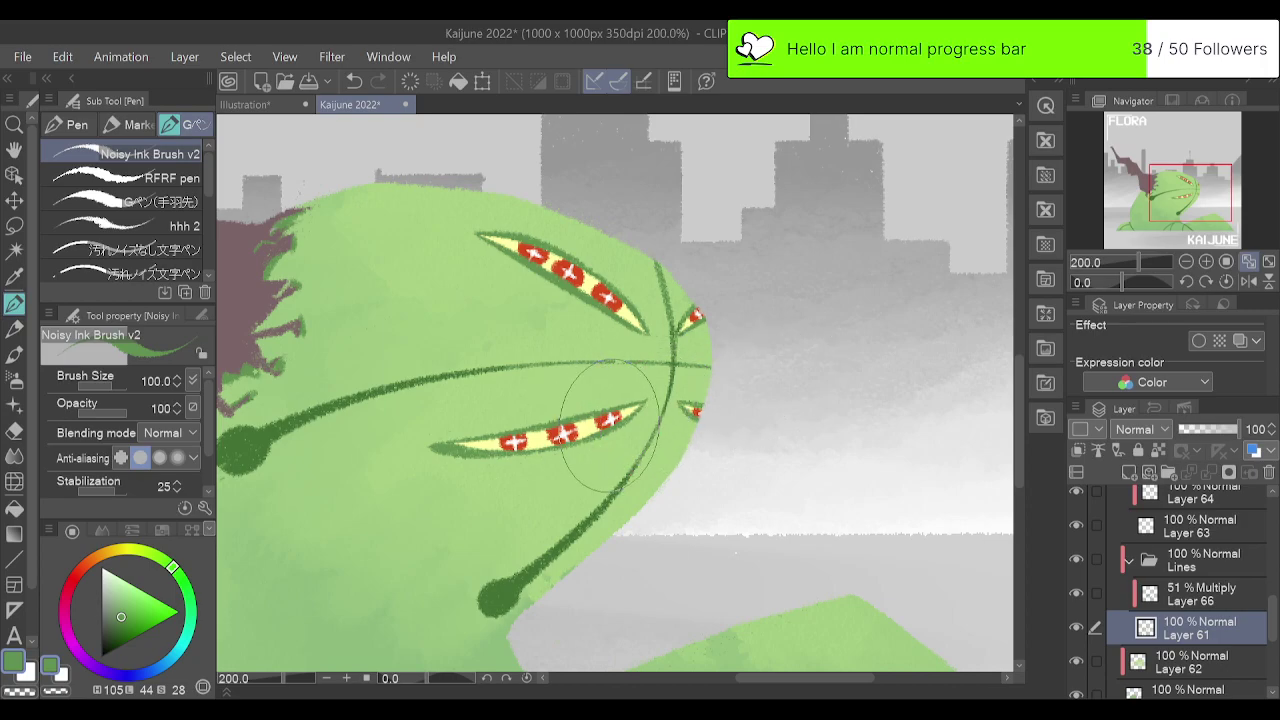
Trim the lower eye slit's outline with the Hard eraser, touching it up with Noisy Ink Brush v2.
key(e)
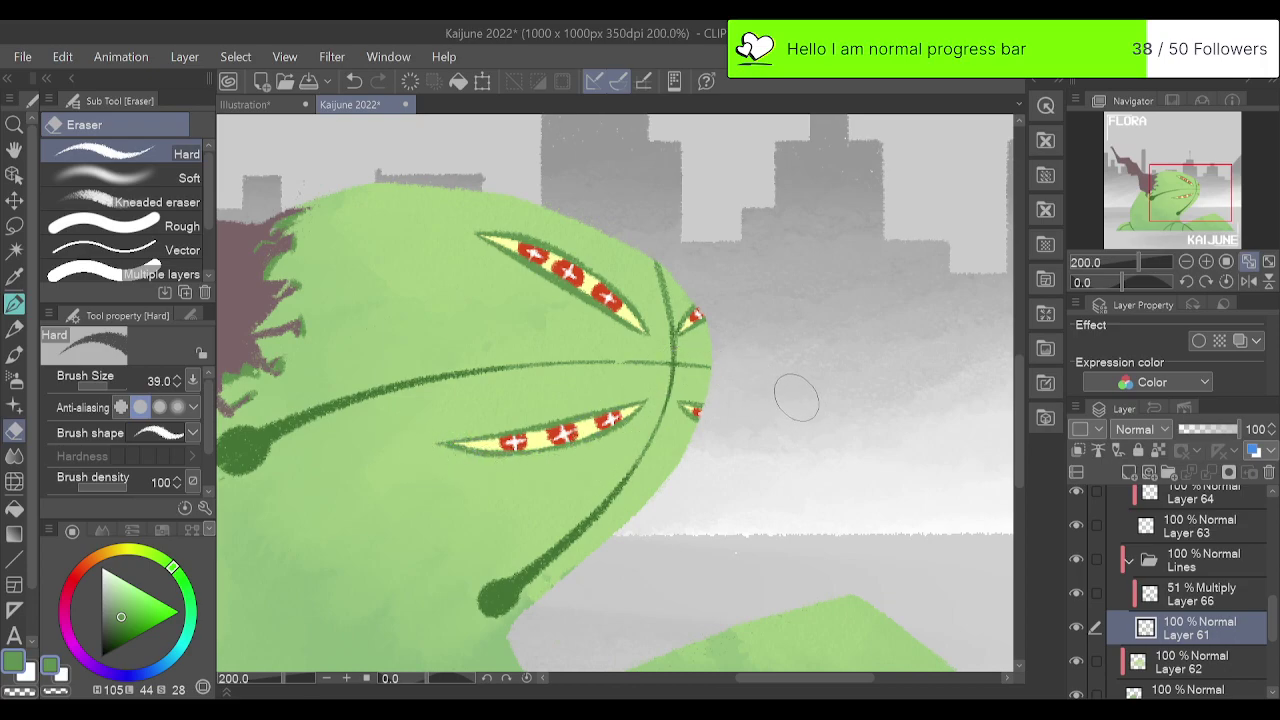
key(p)
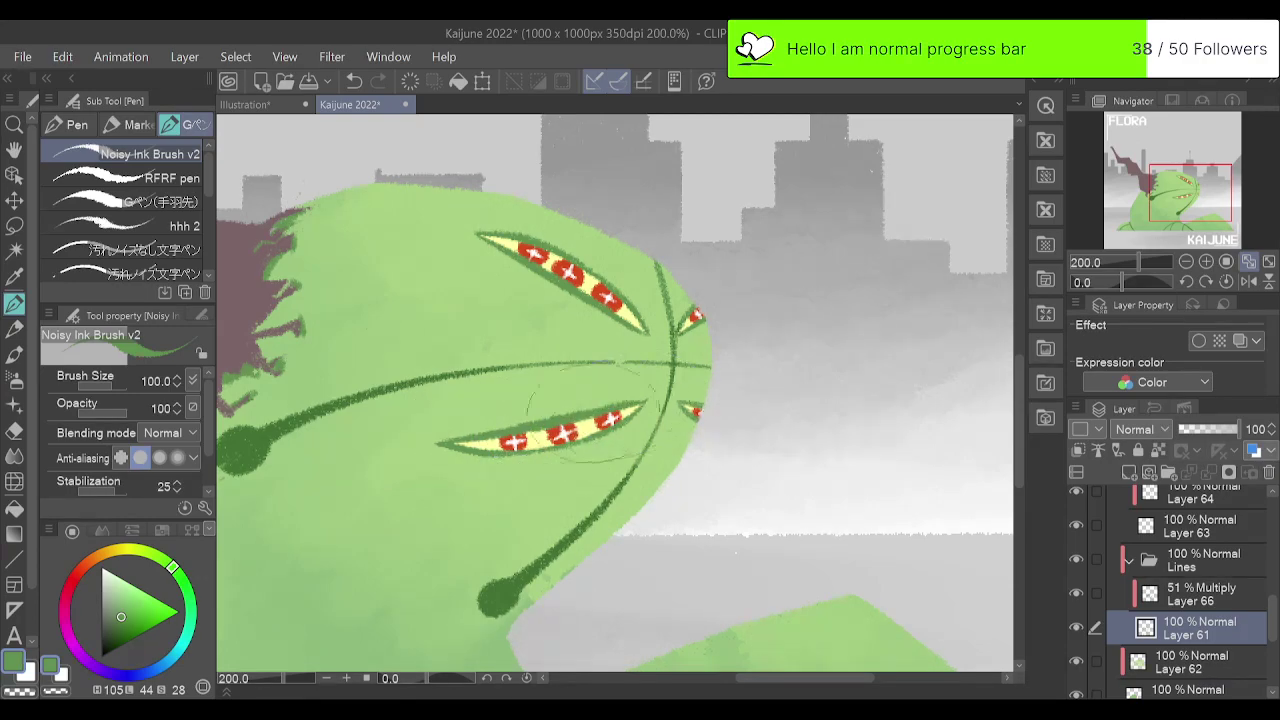
key(e)
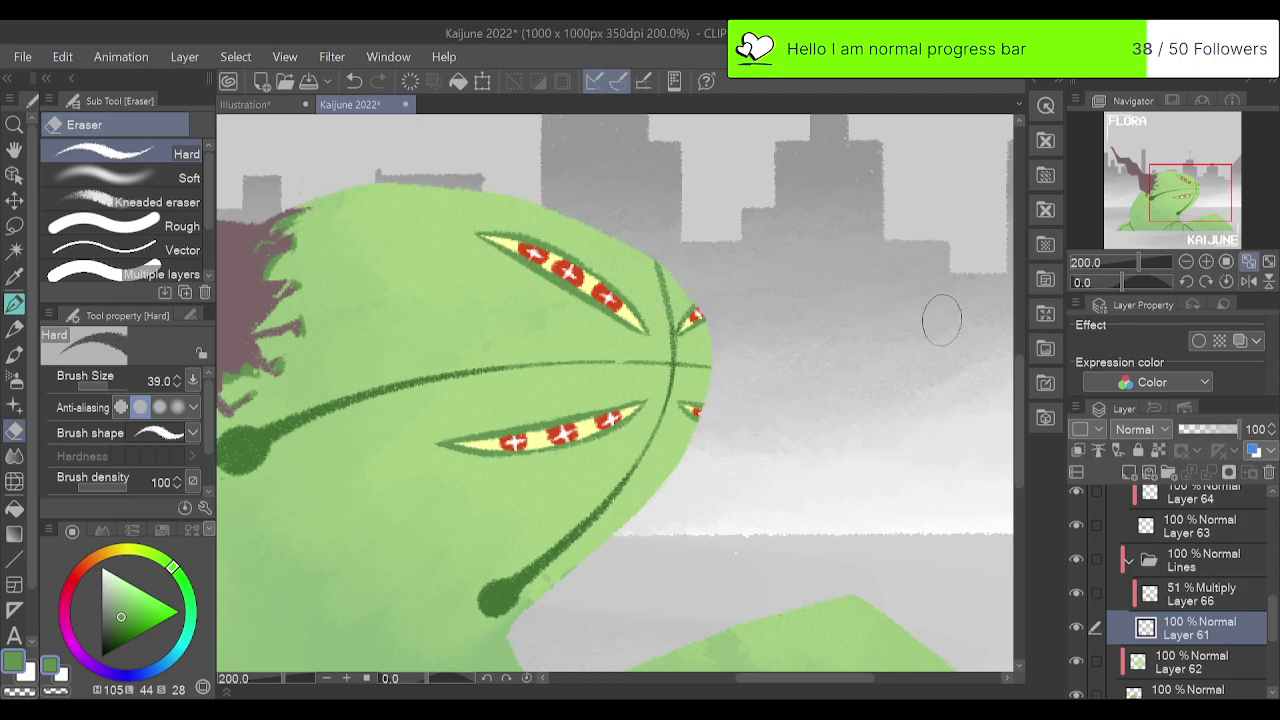
click(1250, 262)
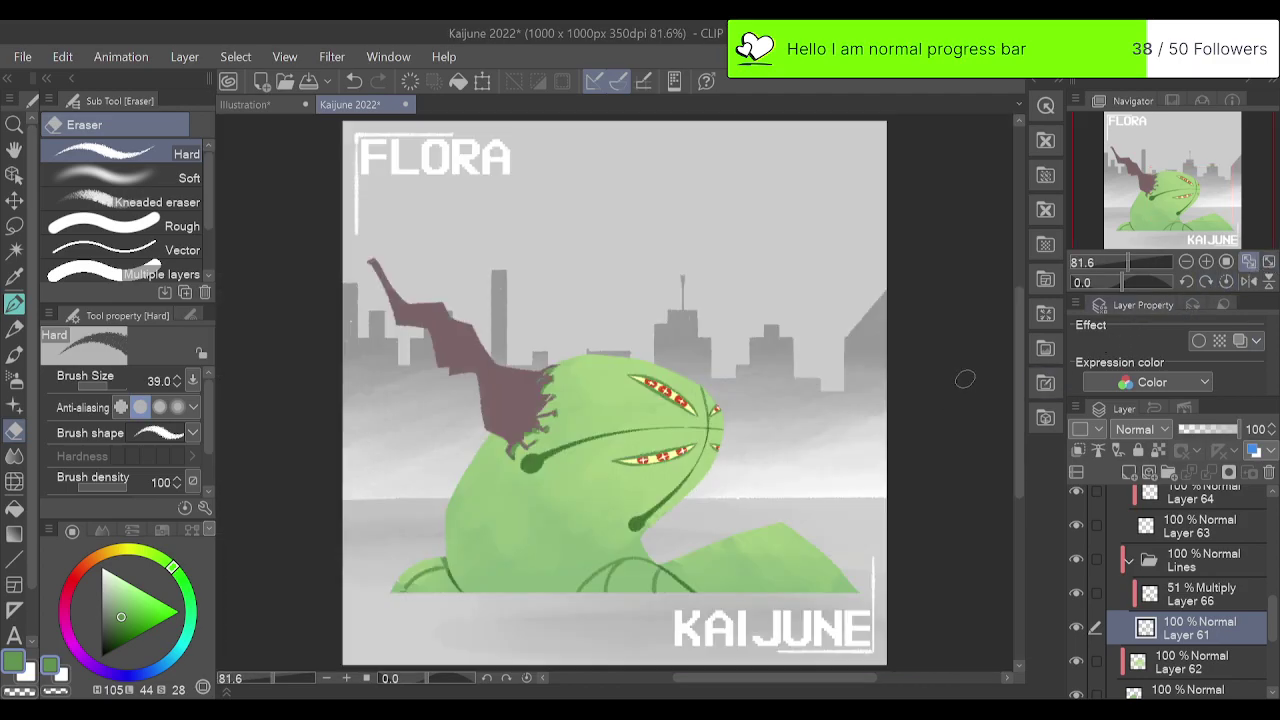
click(1206, 262)
click(1206, 262)
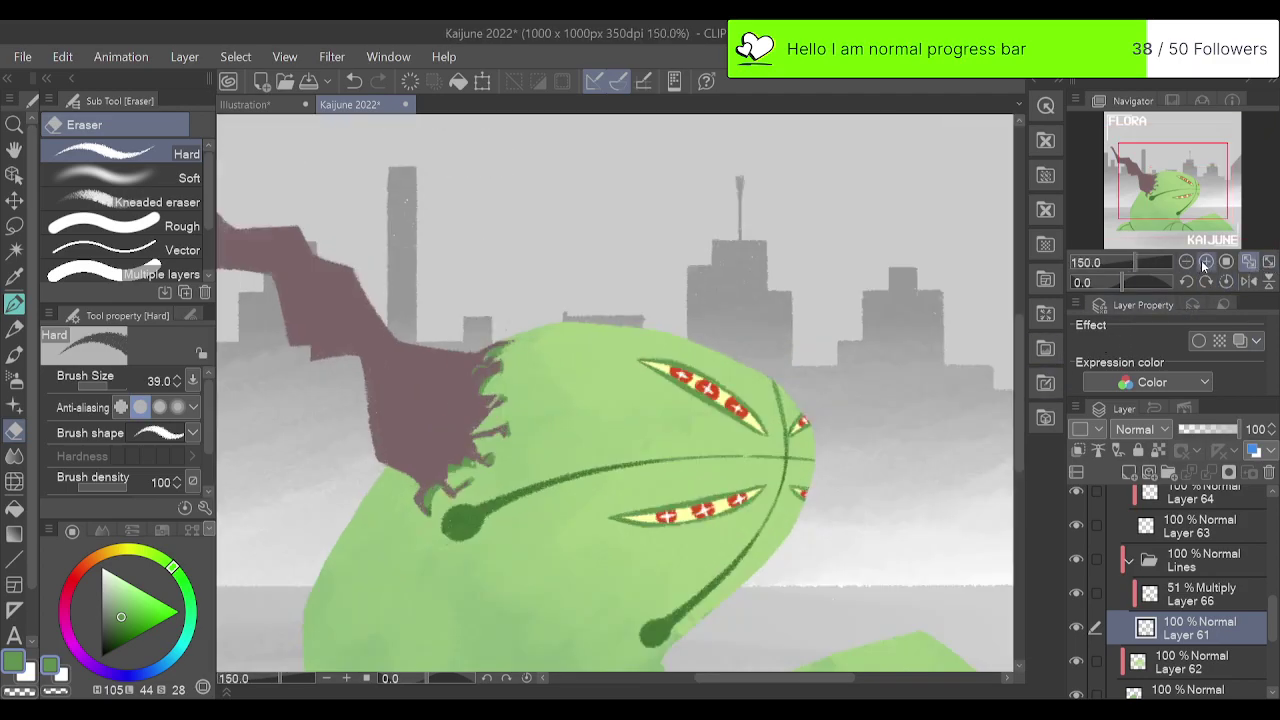
click(1206, 262)
drag(1177, 203, 1182, 207)
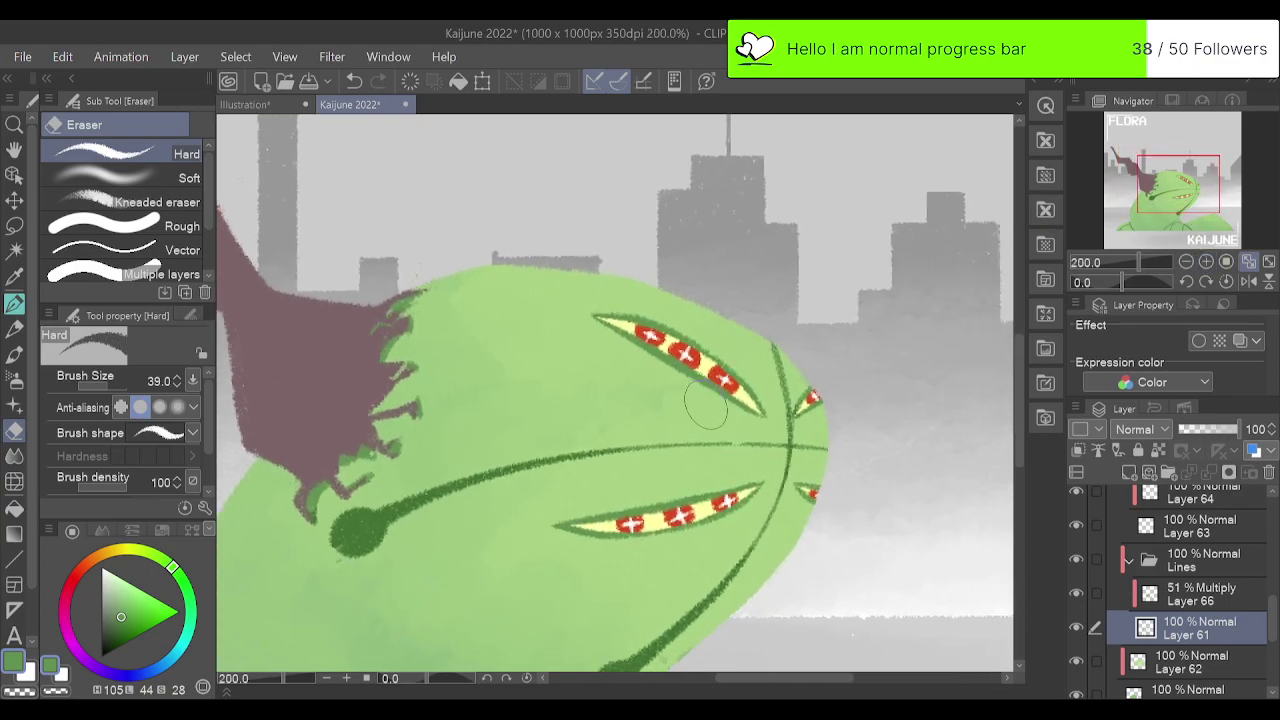
Add round dark green dots at the ends of the eye outlines on Layer 61 with Noisy Ink Brush v2.
key(p)
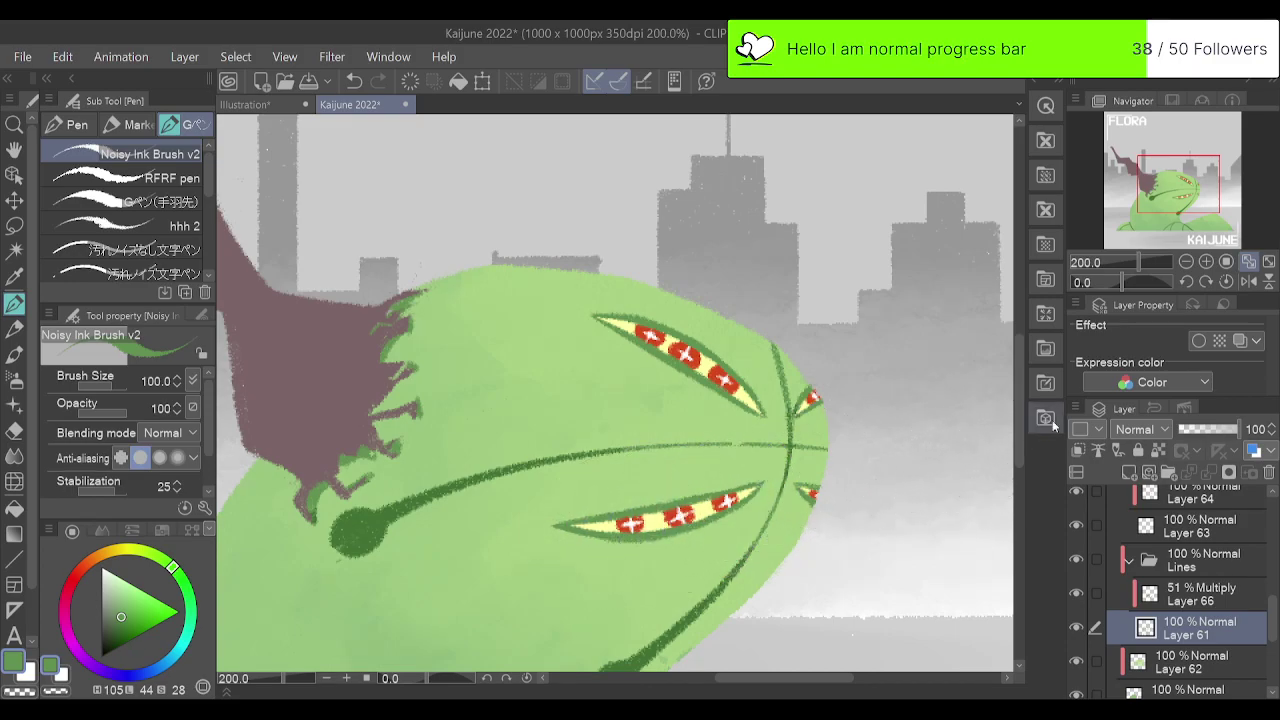
click(1250, 263)
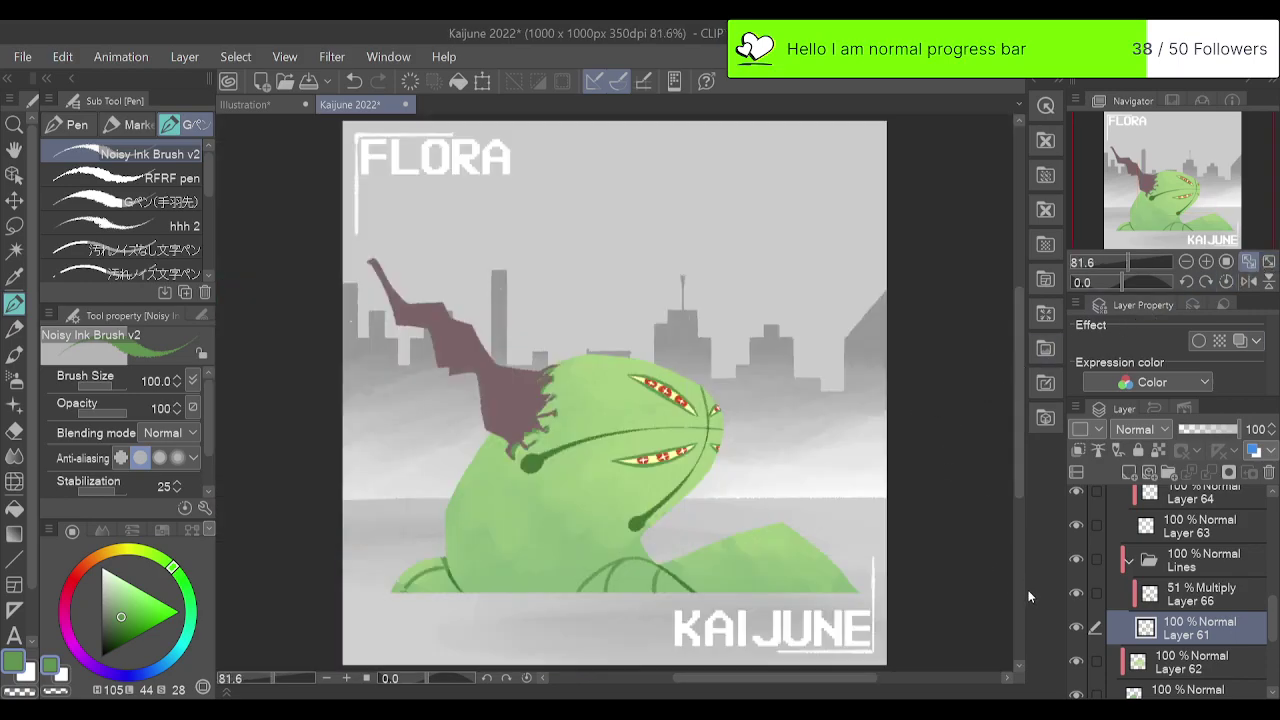
triple_click(1206, 262)
drag(1200, 205, 1203, 211)
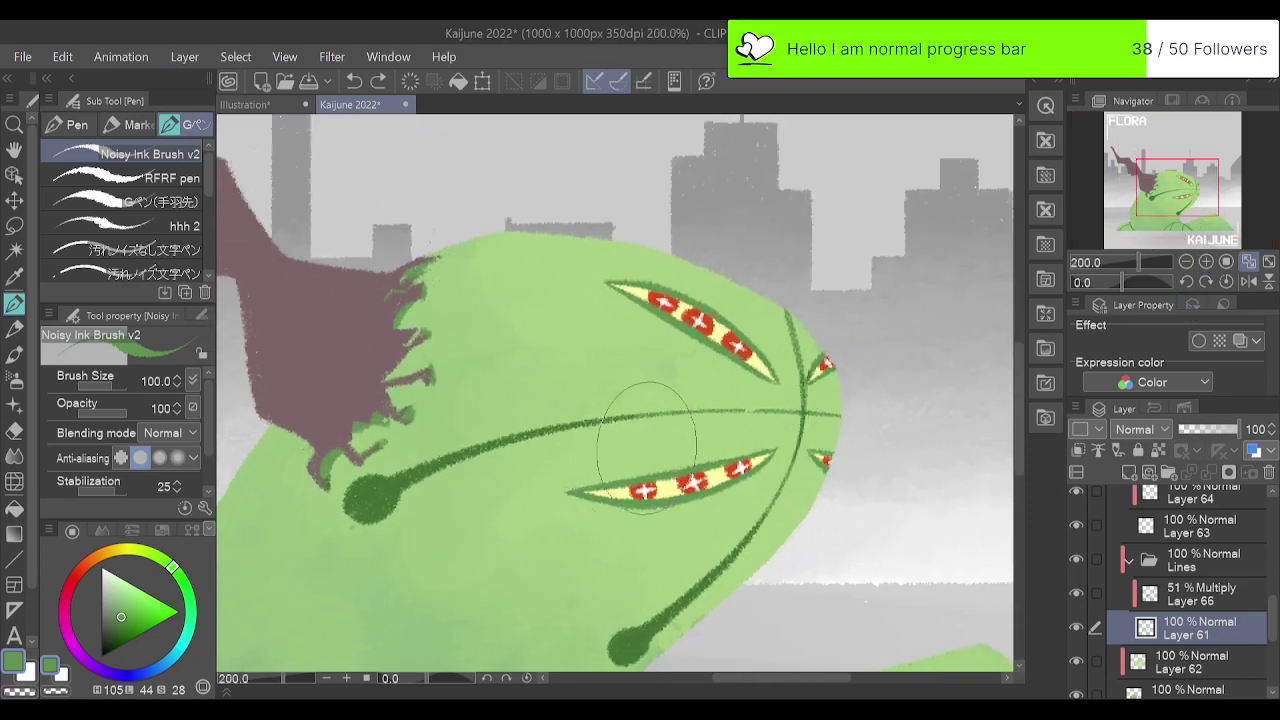
key(ctrl+z)
click(1225, 282)
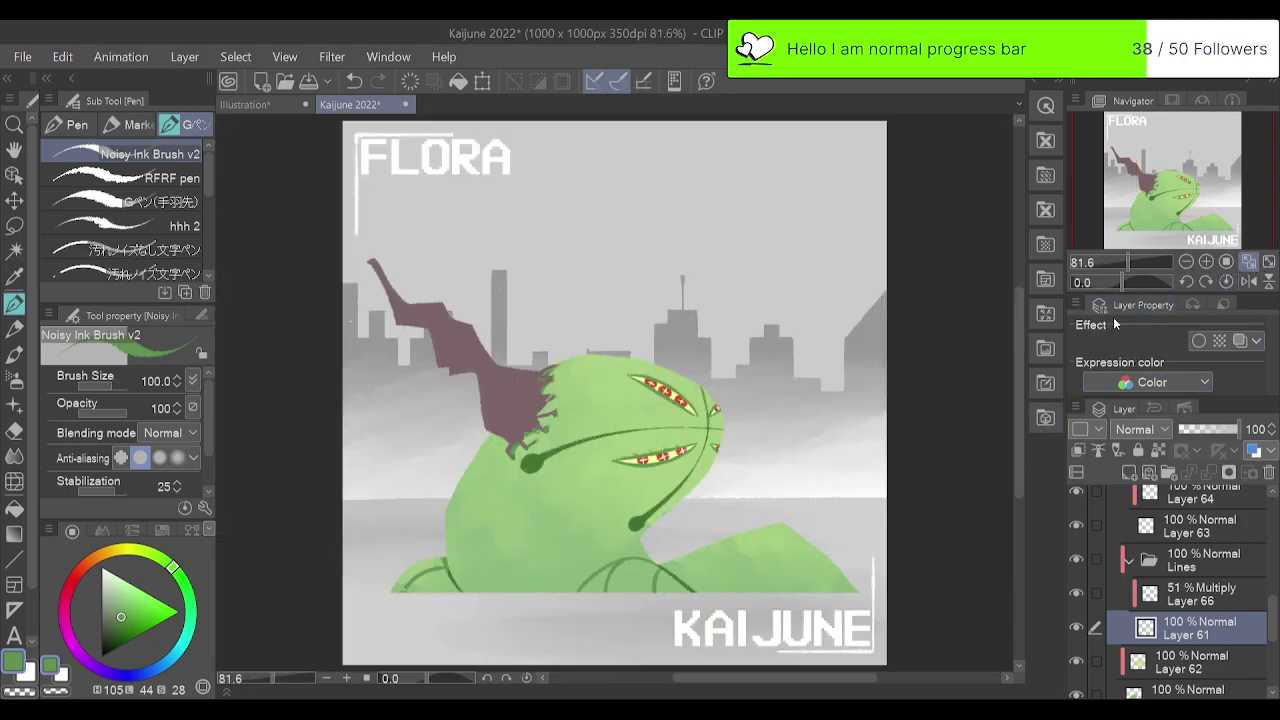
click(1205, 262)
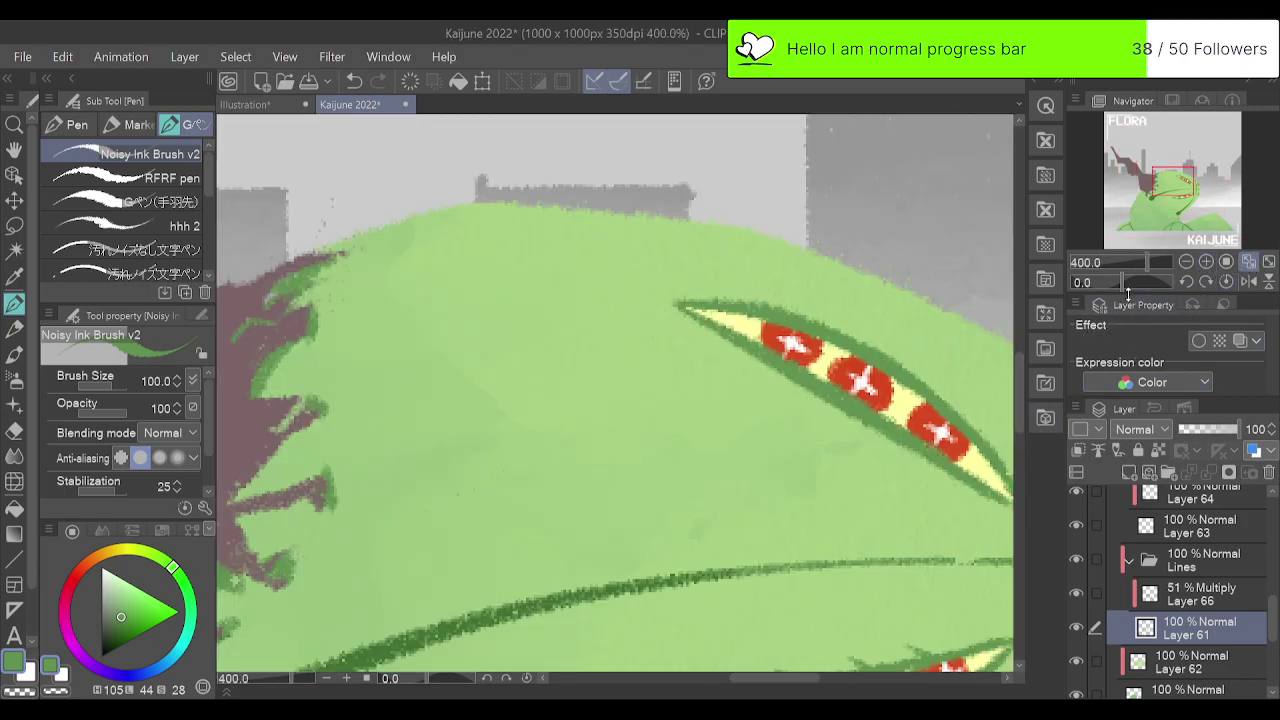
scroll(797, 383, down, 3)
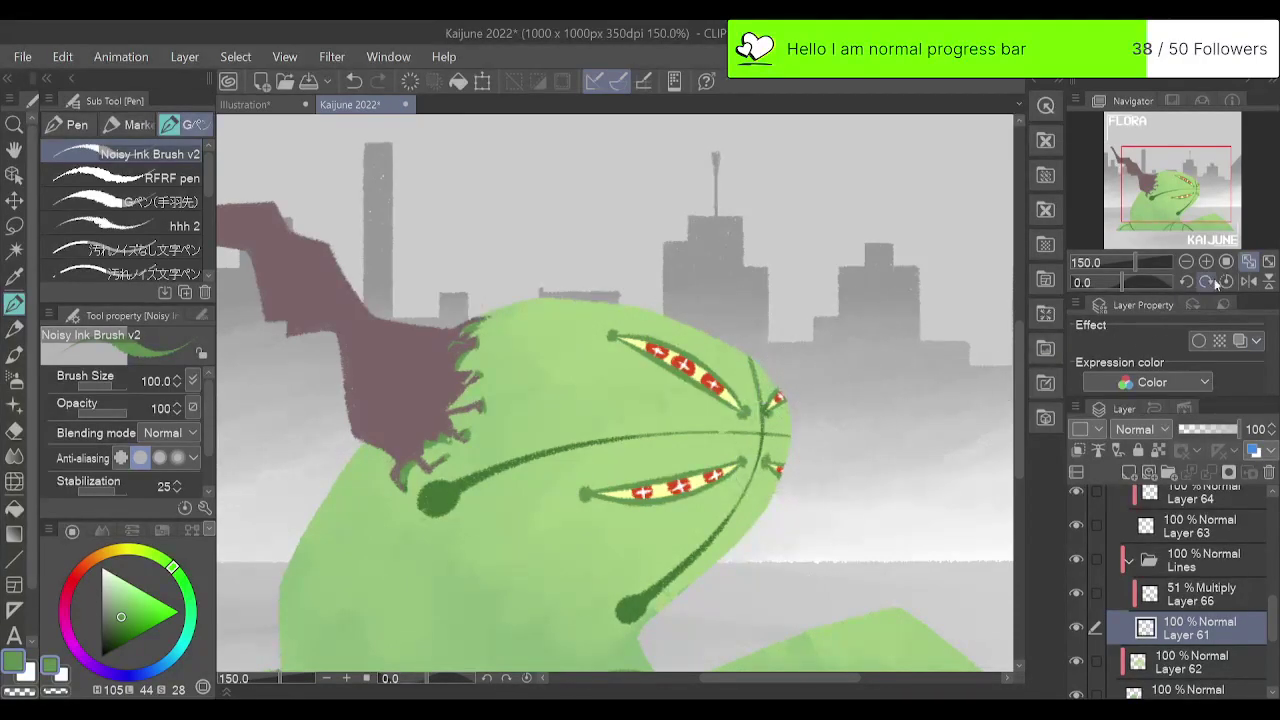
click(1249, 263)
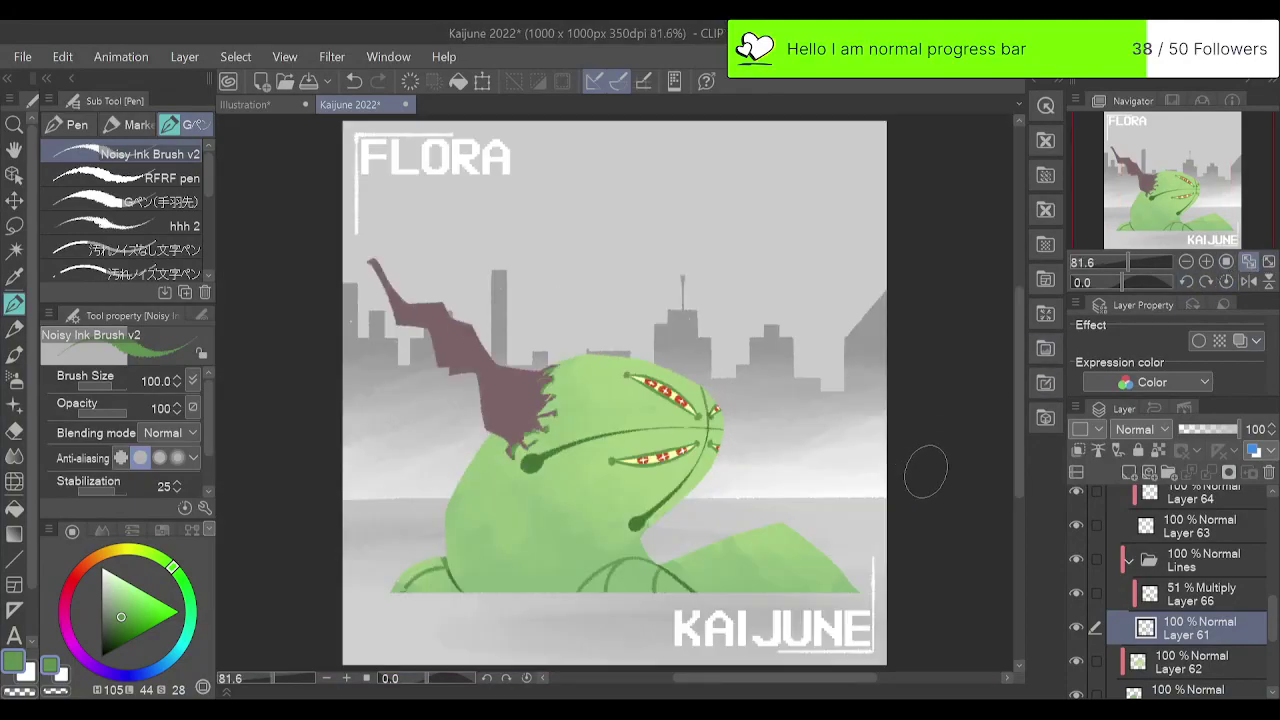
Erase the round knobs ending the mouth lines and the dots at the eyes' front ends, keeping those at the large eyes' back corners.
key(ctrl+z)
key(e)
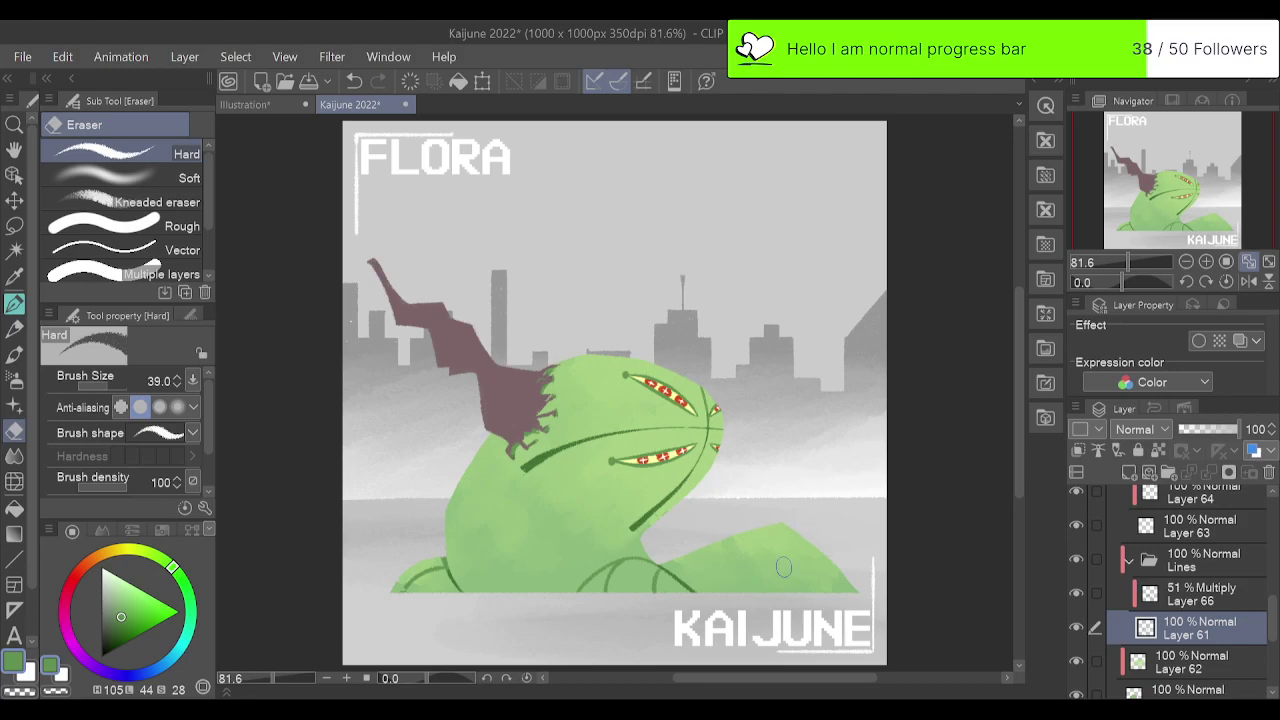
click(1186, 262)
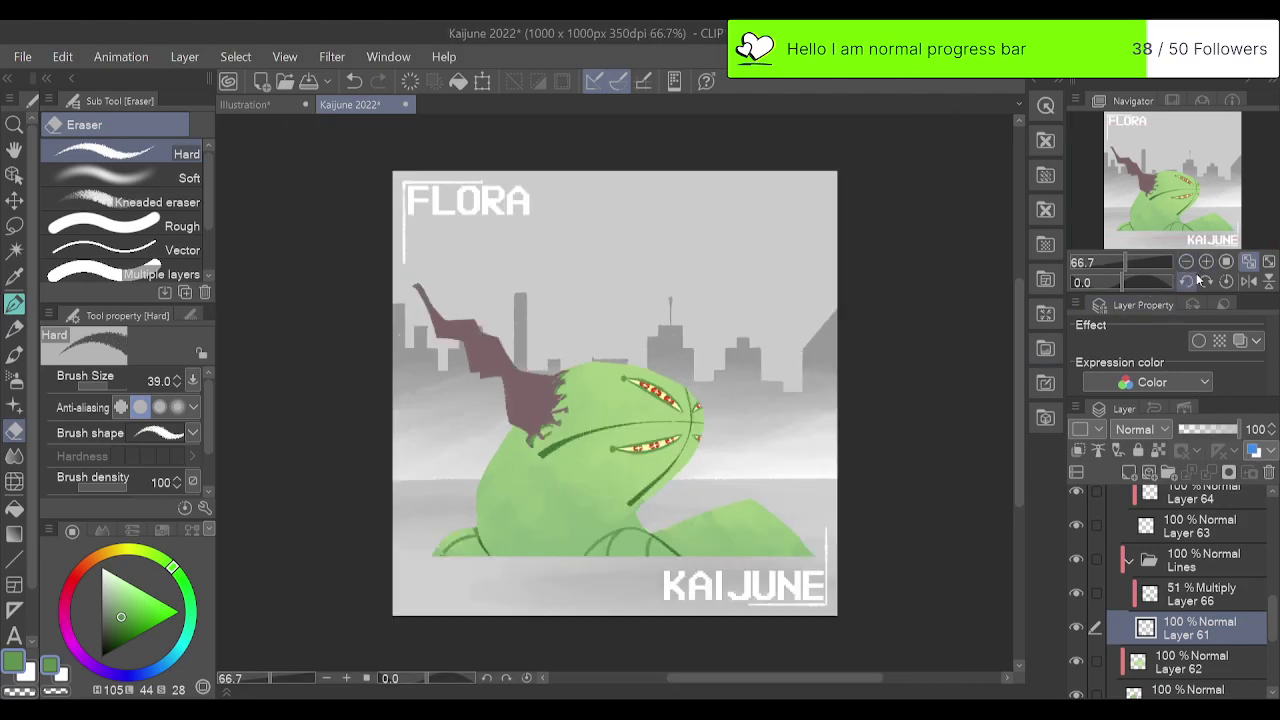
double_click(1207, 261)
drag(1192, 199, 1197, 202)
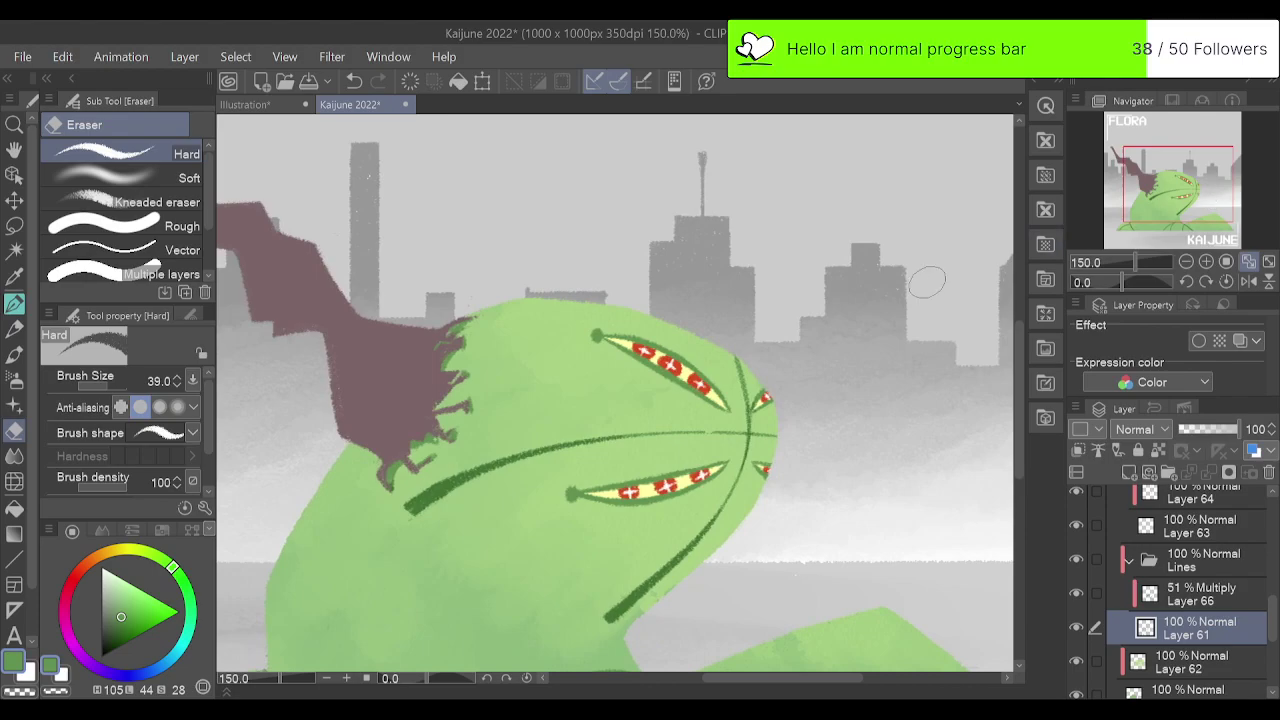
Darken the eye outlines on the 50% Multiply Layer 66 with Noisy Ink Brush v2 in the same dark green.
click(1178, 597)
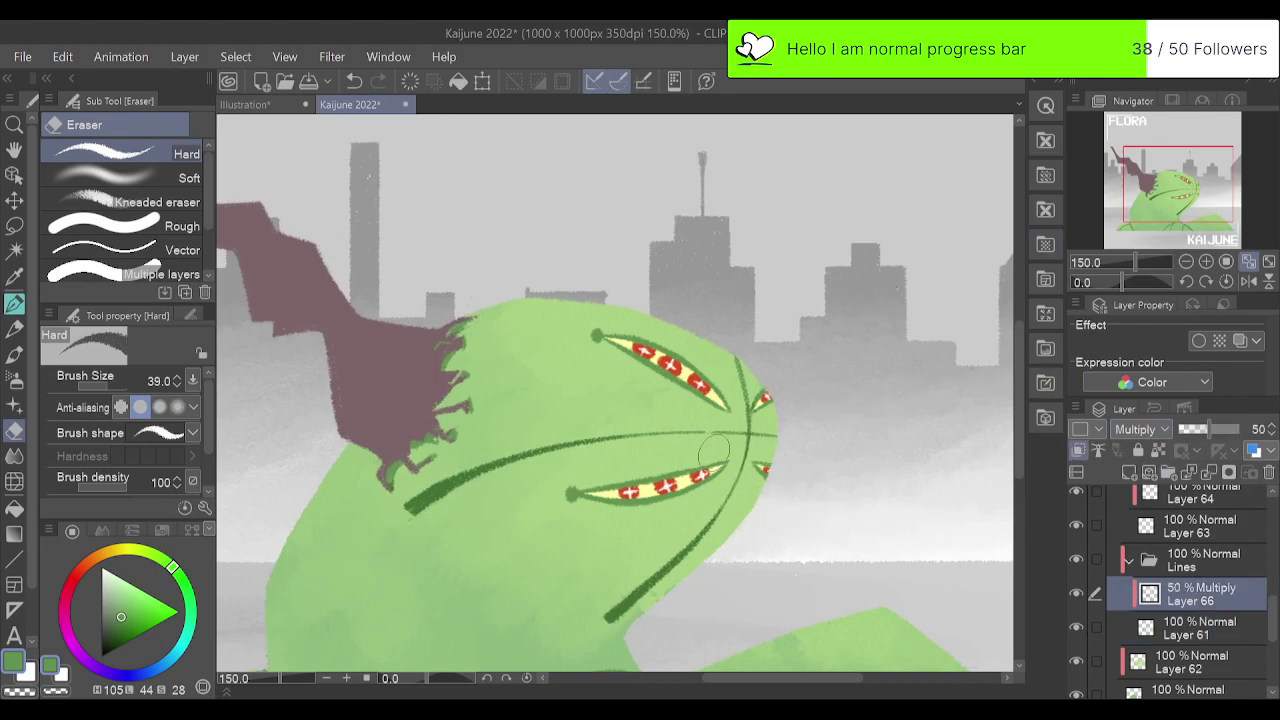
key(p)
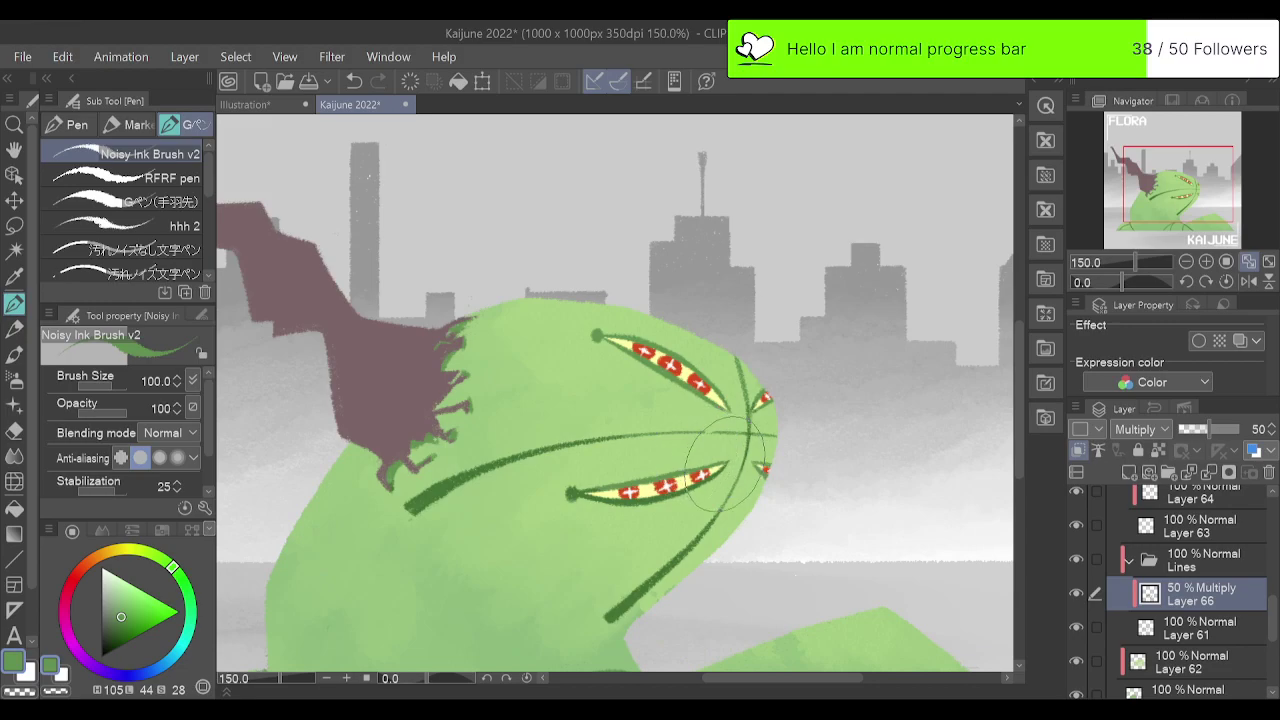
key(ctrl+z)
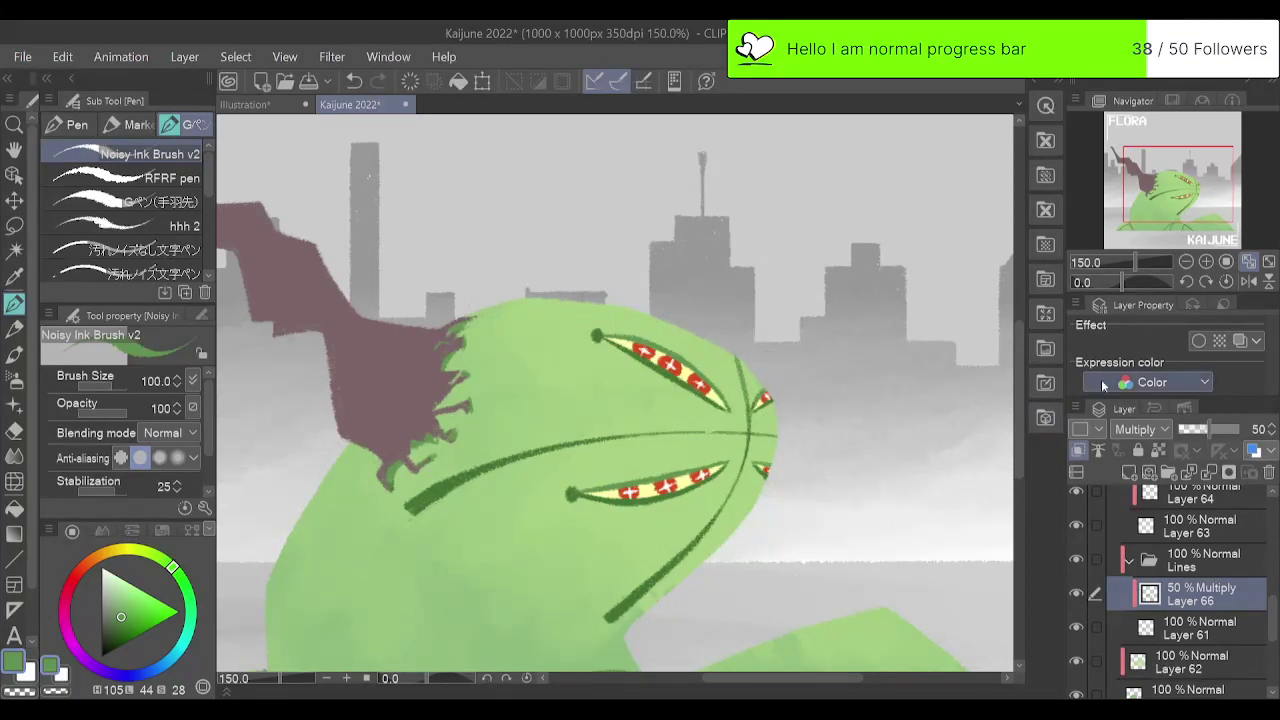
click(1248, 262)
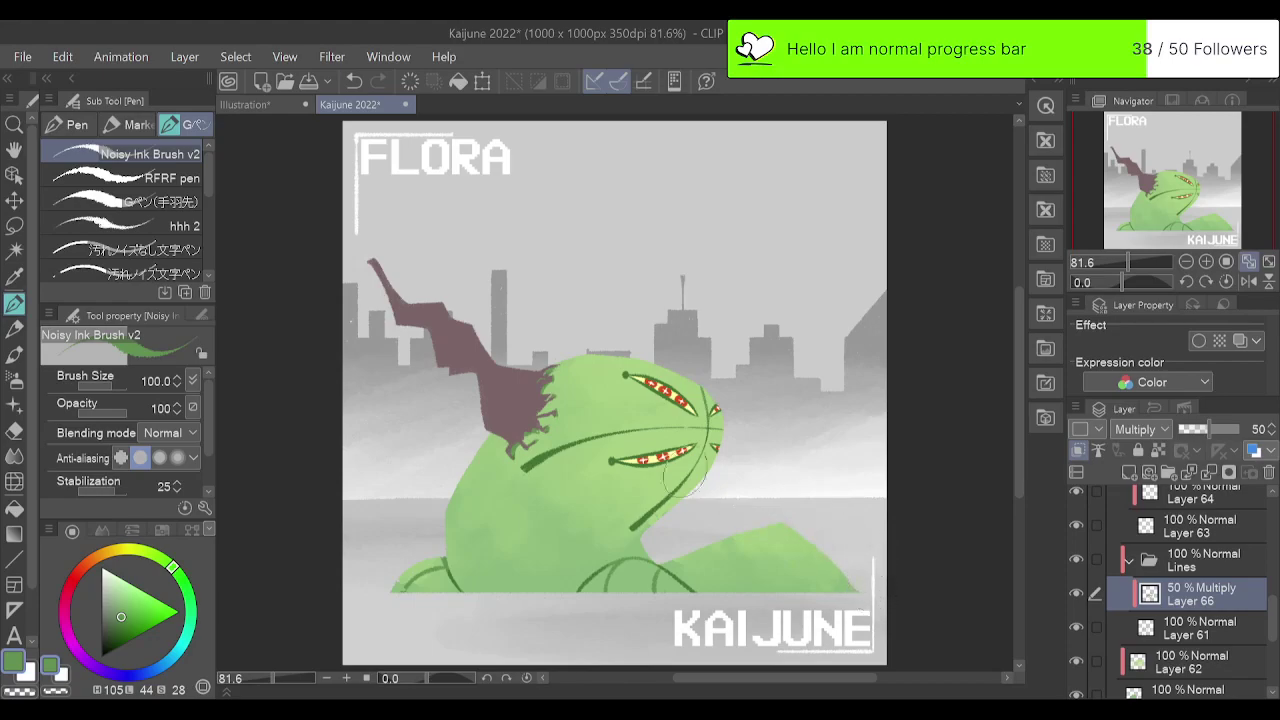
drag(537, 410, 532, 428)
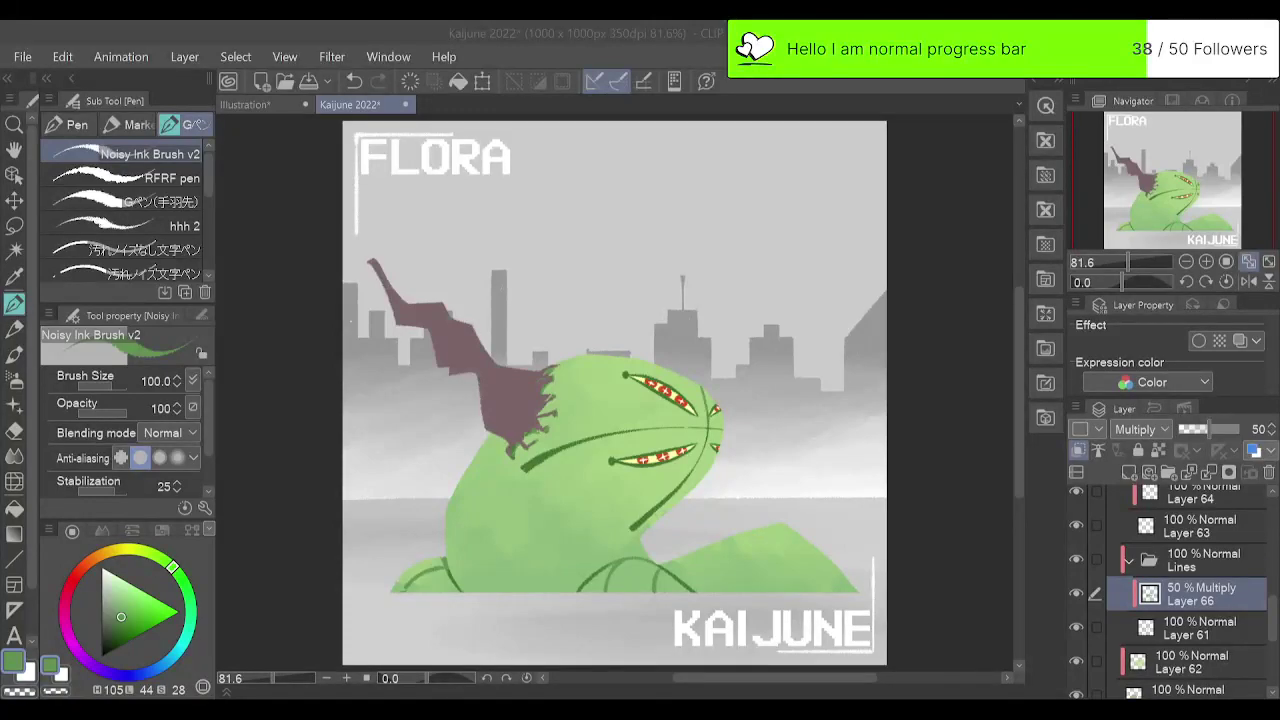
Extend the creature's back outline outward on the Body layer using a sampled mid green and Noisy Ink Brush v2 without anti-aliasing.
right_click(507, 577)
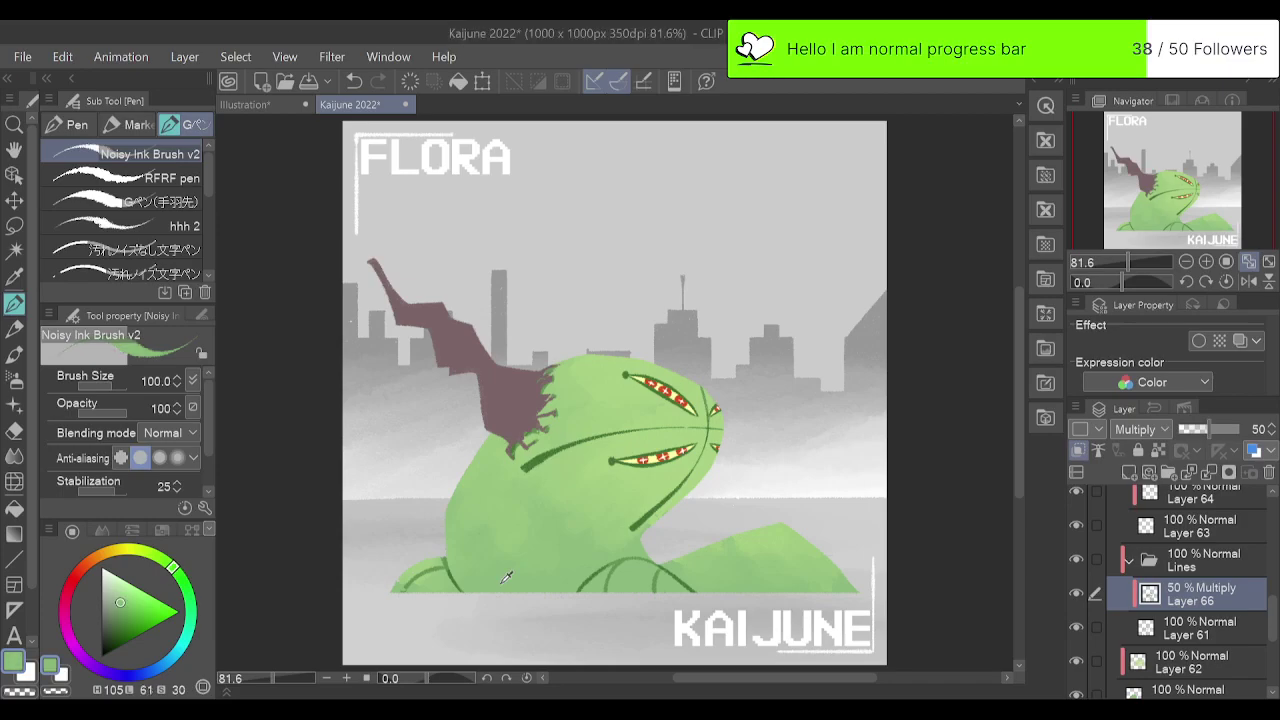
click(121, 457)
scroll(1232, 654, down, 3)
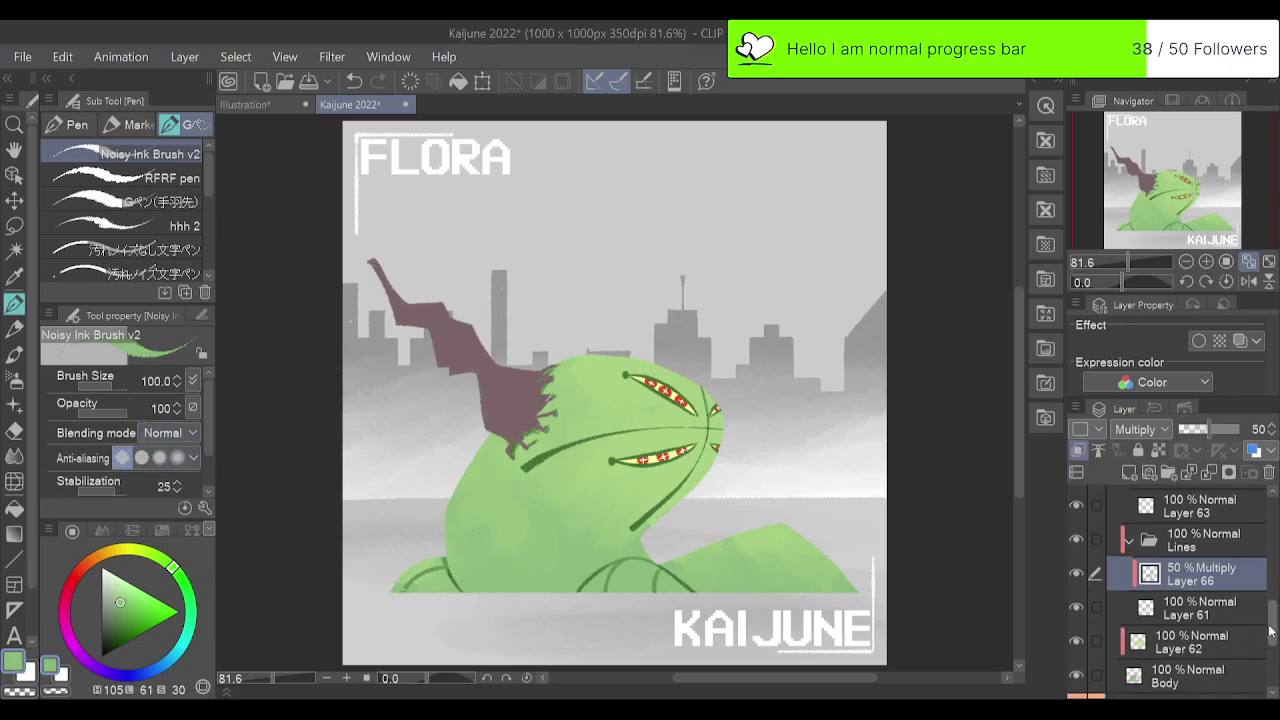
click(1205, 595)
click(1206, 261)
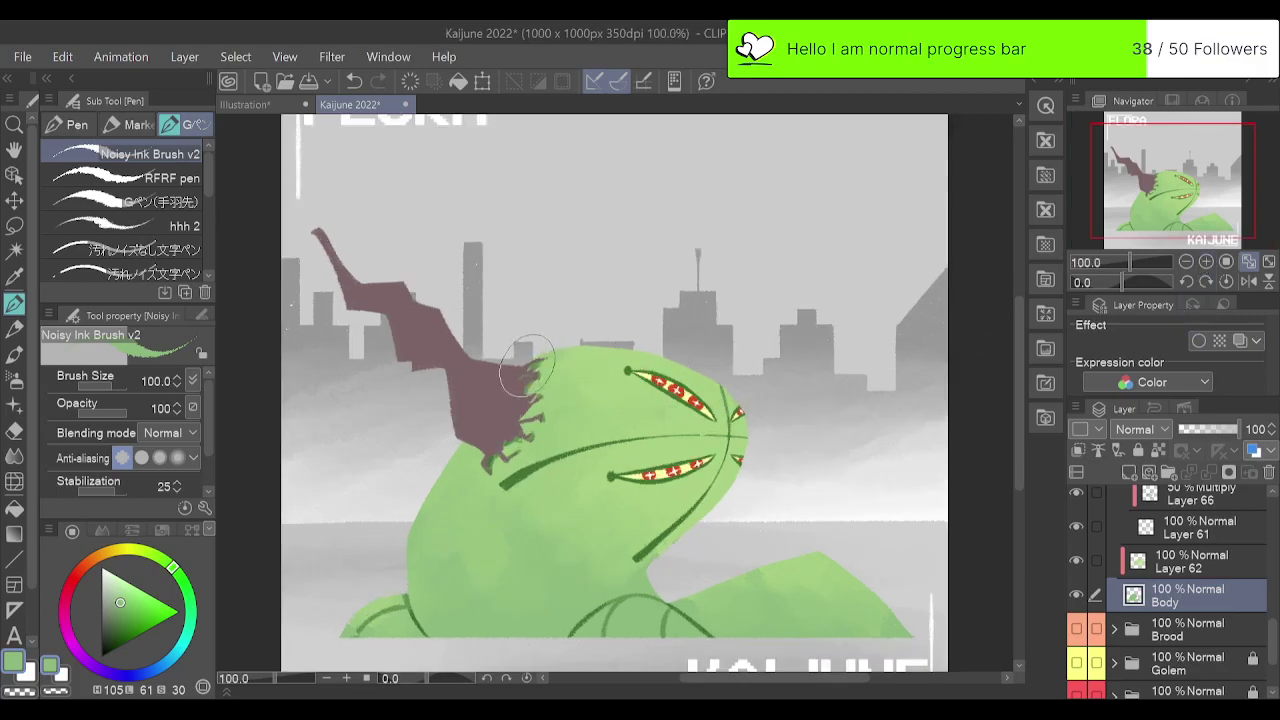
mouse_move(449, 462)
mouse_down()
mouse_move(435, 485)
mouse_move(470, 440)
mouse_move(411, 517)
mouse_up()
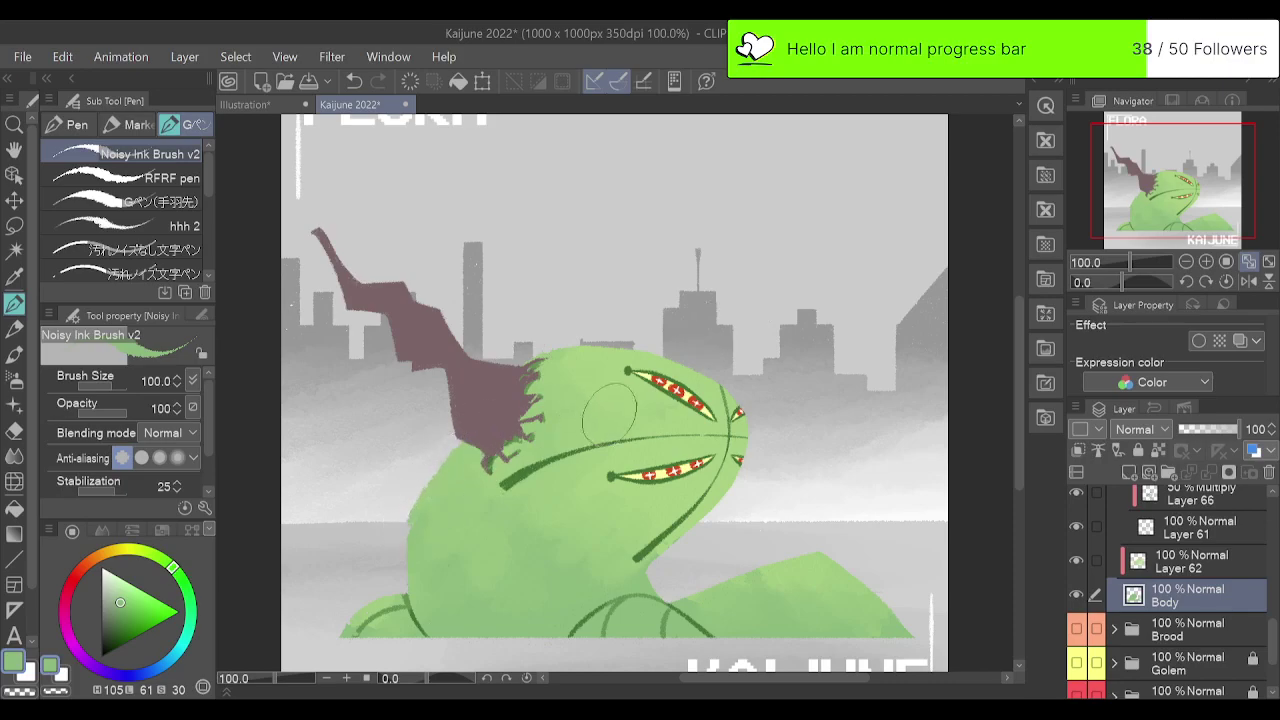
key(ctrl+z)
mouse_move(409, 603)
mouse_down()
mouse_move(408, 532)
mouse_move(505, 402)
mouse_up()
key(ctrl+z)
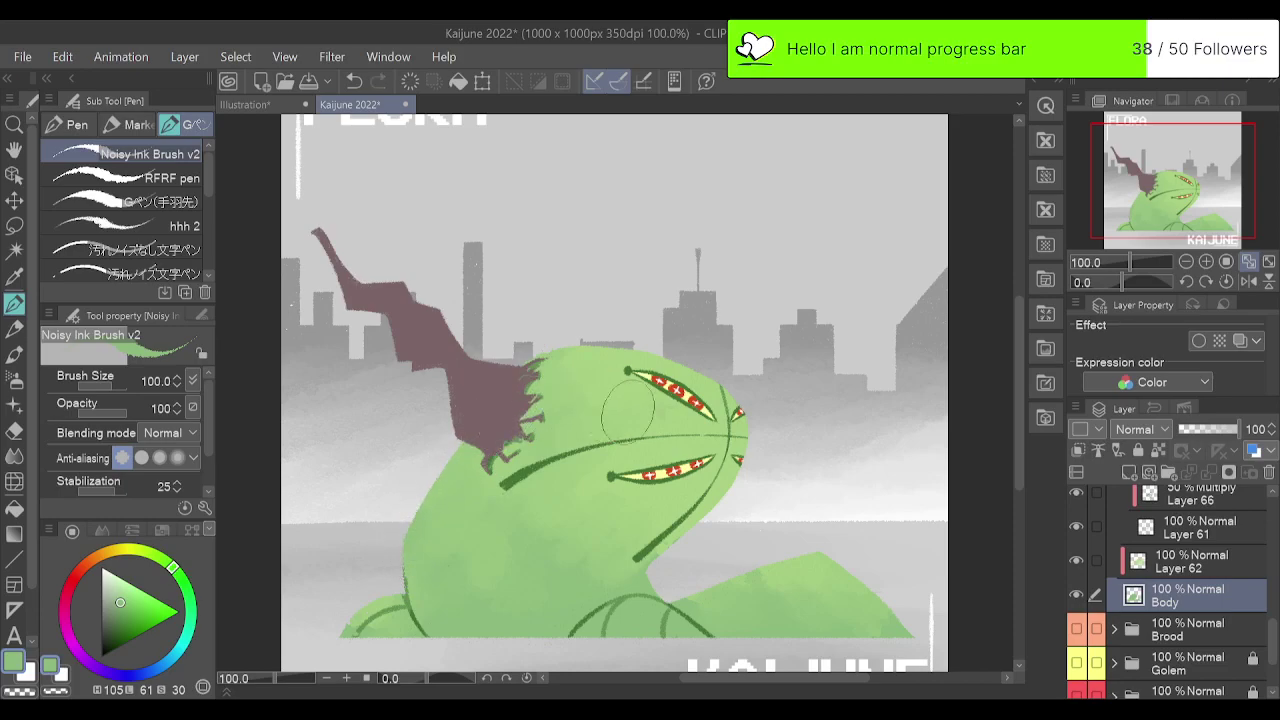
Fill out the front of the head and the neck crook on the Body layer with the same green, undoing stray strokes.
click(1188, 224)
drag(1188, 224, 1186, 232)
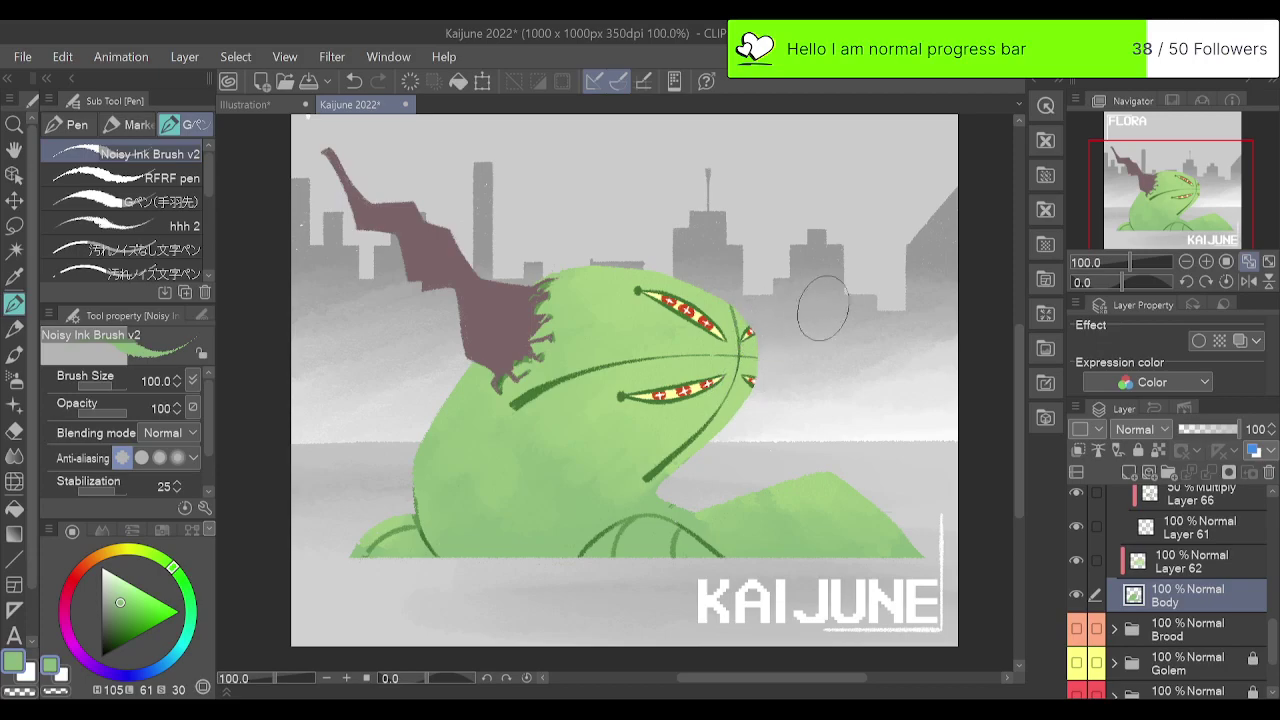
key(ctrl+z)
key(ctrl+z)
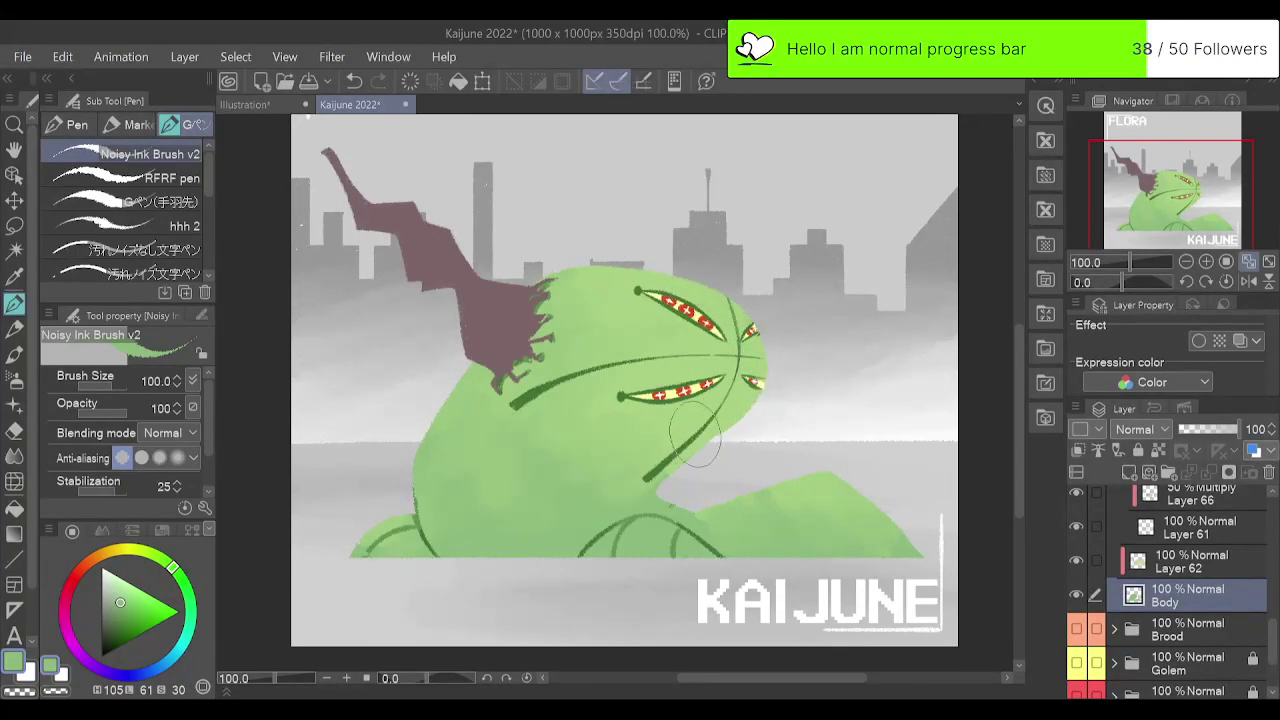
Push the front of the head outward past the small eyes with the same green on the Body layer.
mouse_move(694, 278)
mouse_down()
mouse_move(779, 356)
mouse_move(686, 450)
mouse_up()
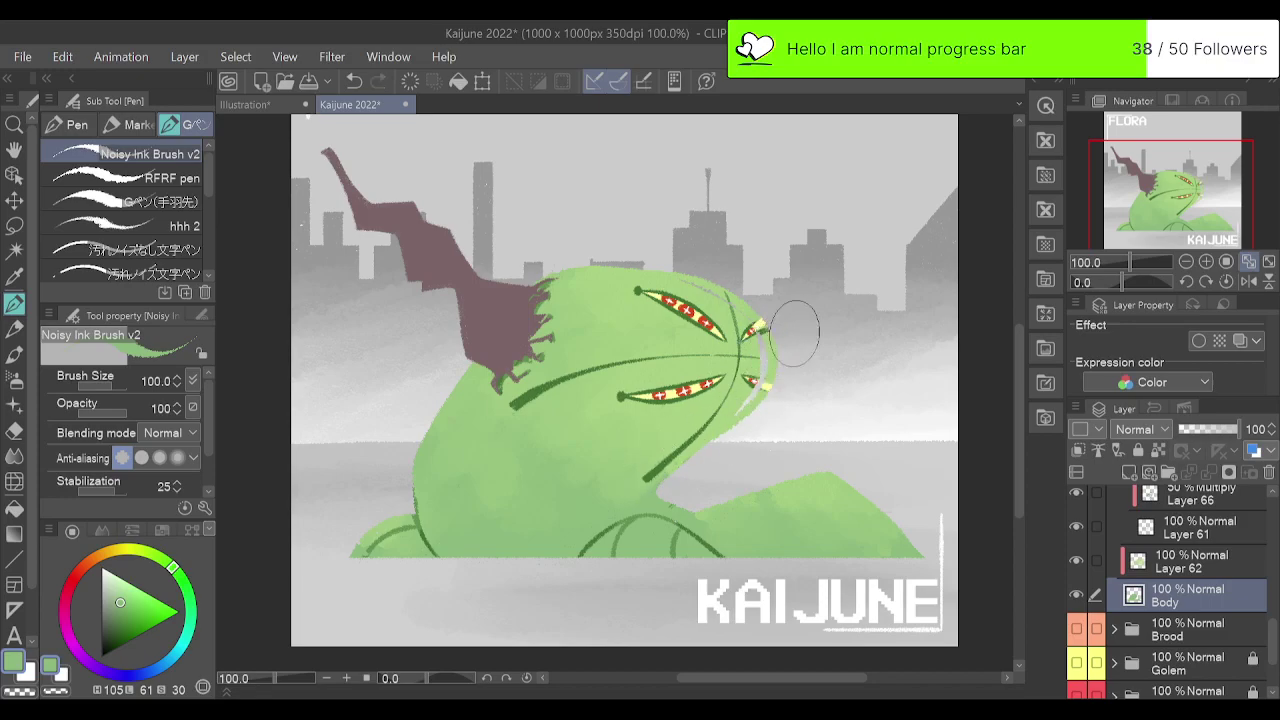
mouse_move(775, 370)
mouse_down()
mouse_move(734, 412)
mouse_move(766, 345)
mouse_move(762, 377)
mouse_move(743, 307)
mouse_move(684, 280)
mouse_up()
Extend the central head line to the new front edge of the head on Layer 61, using a sampled darker green.
alt+click(625, 525)
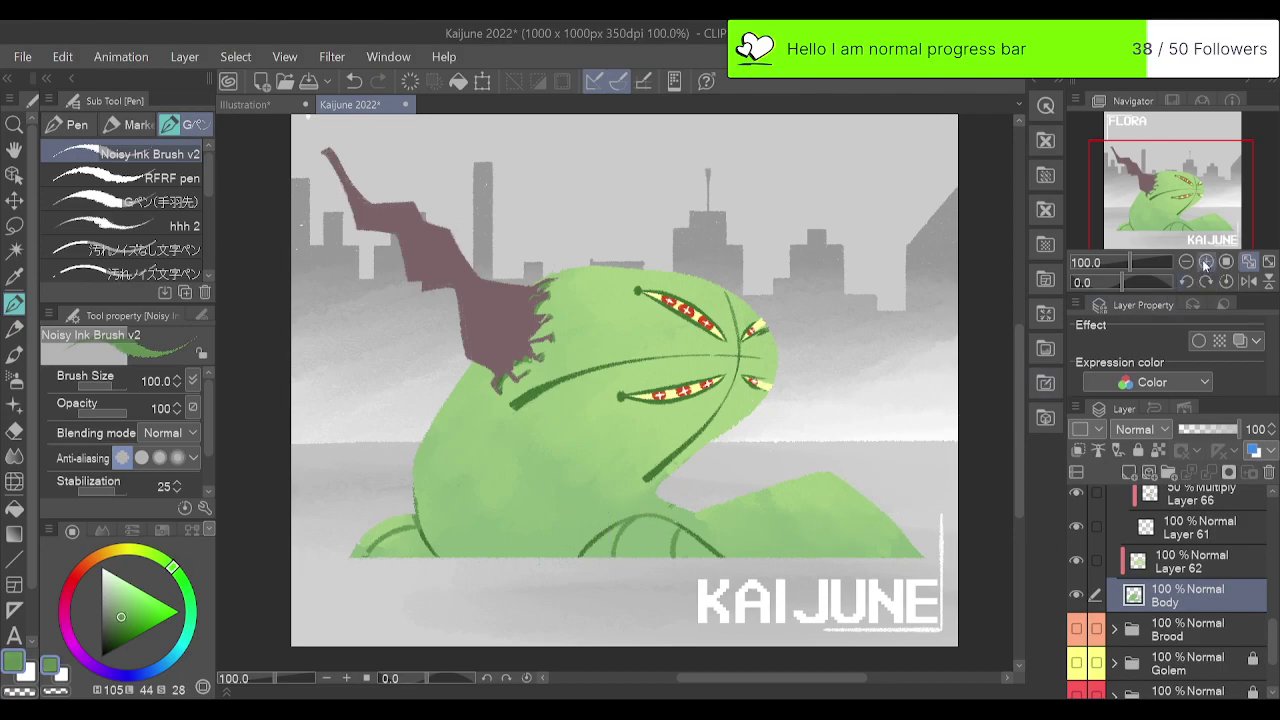
click(1204, 262)
click(1162, 254)
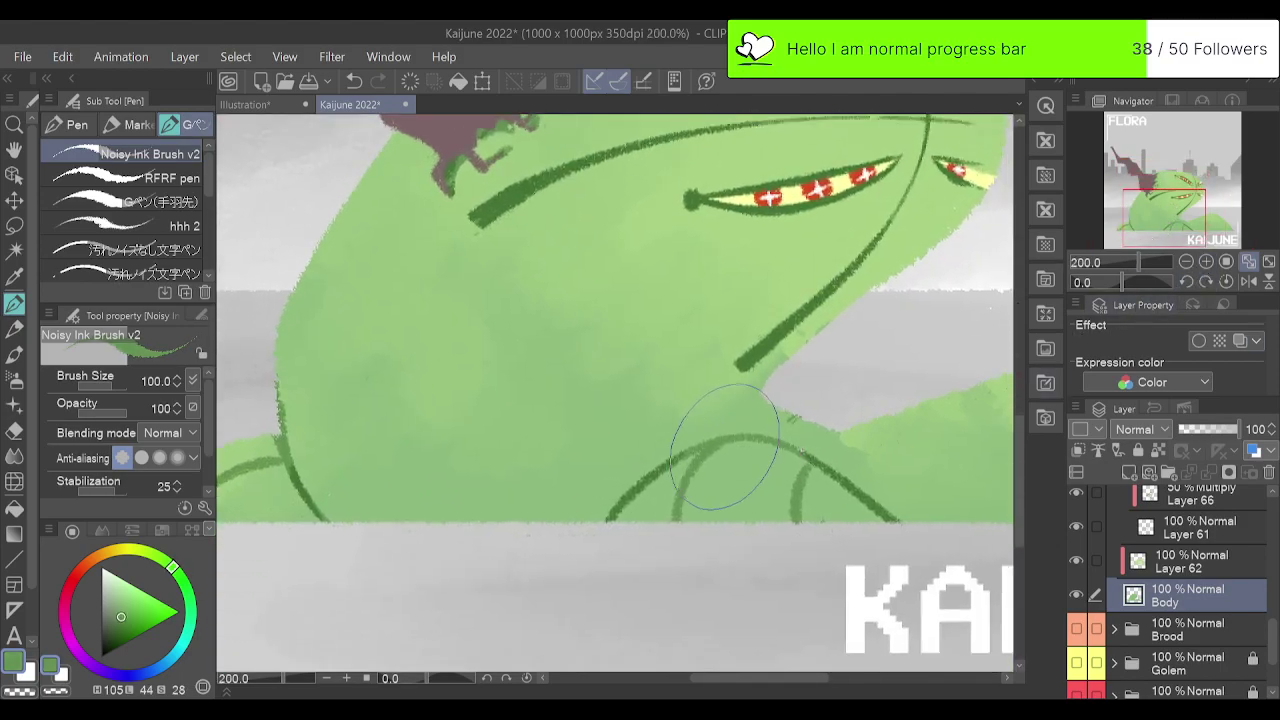
click(1196, 536)
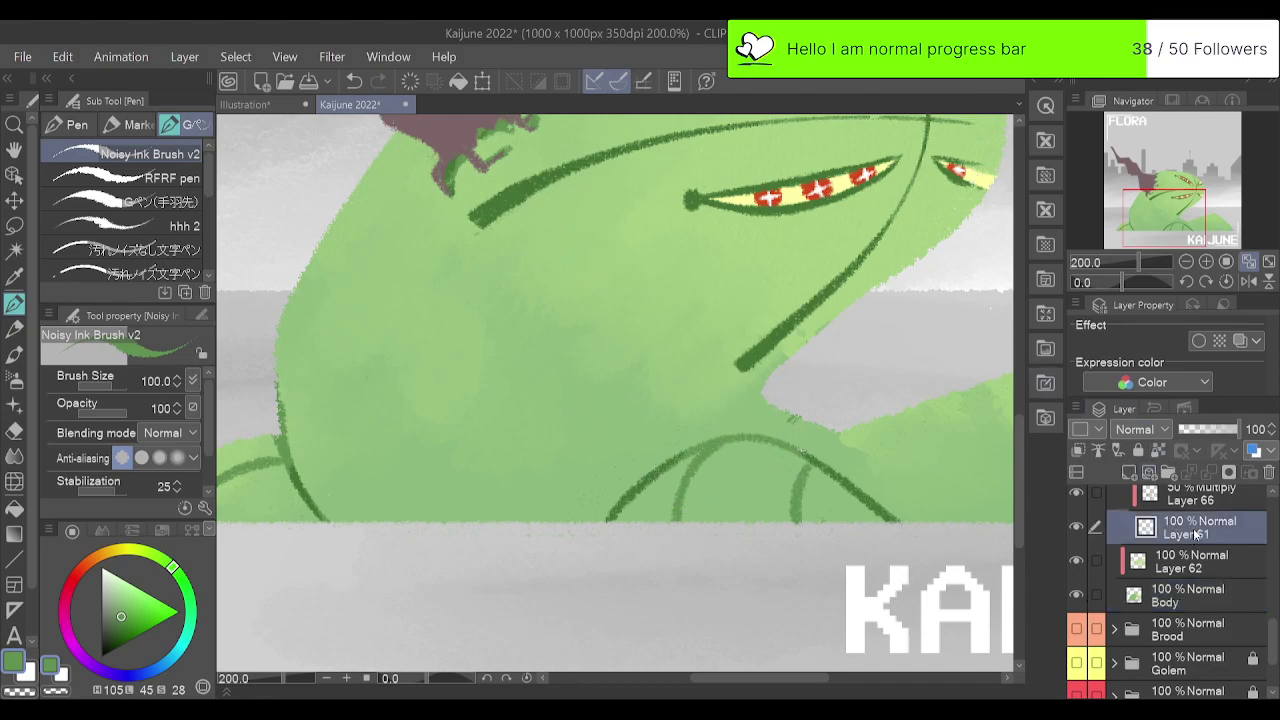
click(1168, 208)
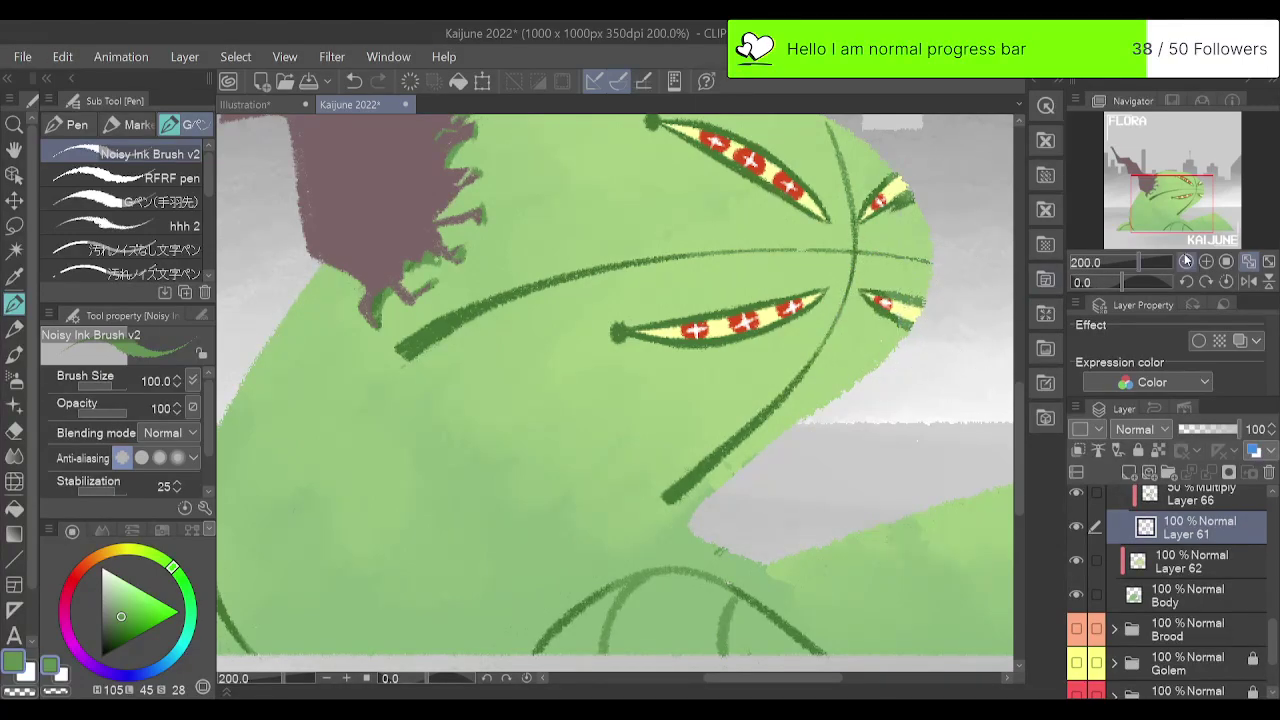
click(1268, 261)
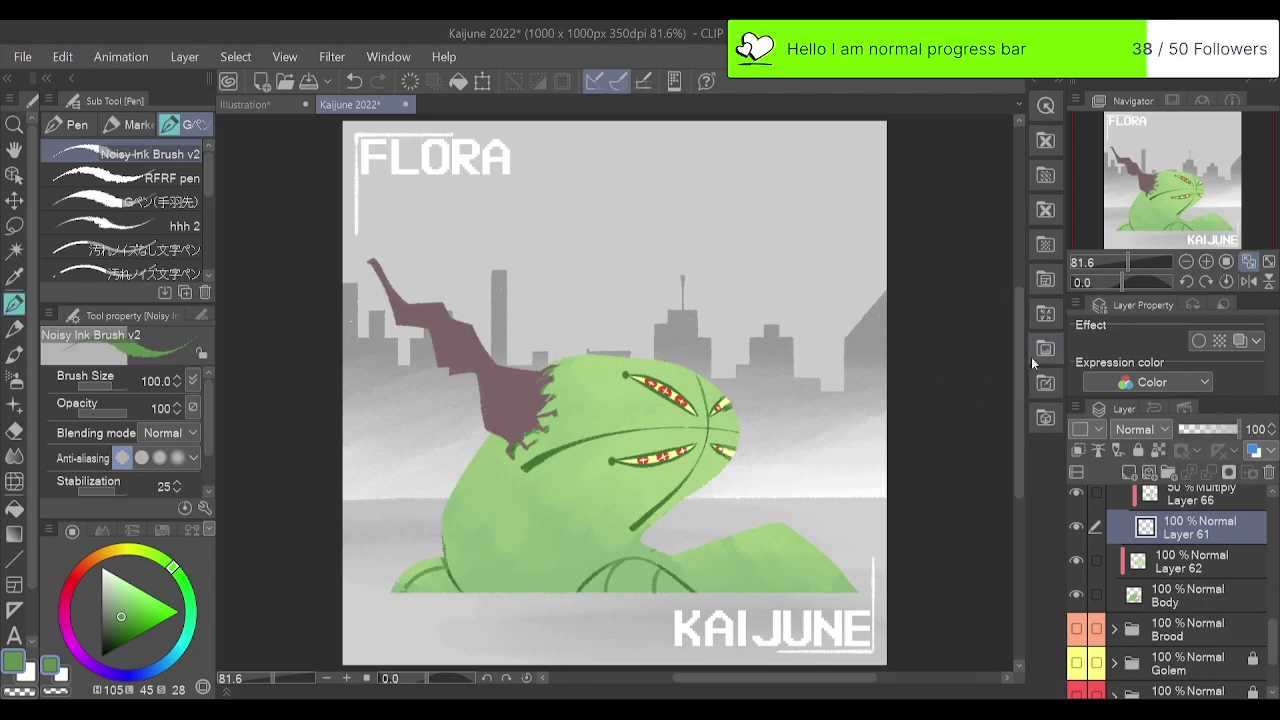
Paint red pupils into the two small front eyes on the pupil layer of the Eyes folder, using the red sampled from the large eyes.
double_click(1206, 264)
drag(1186, 200, 1191, 204)
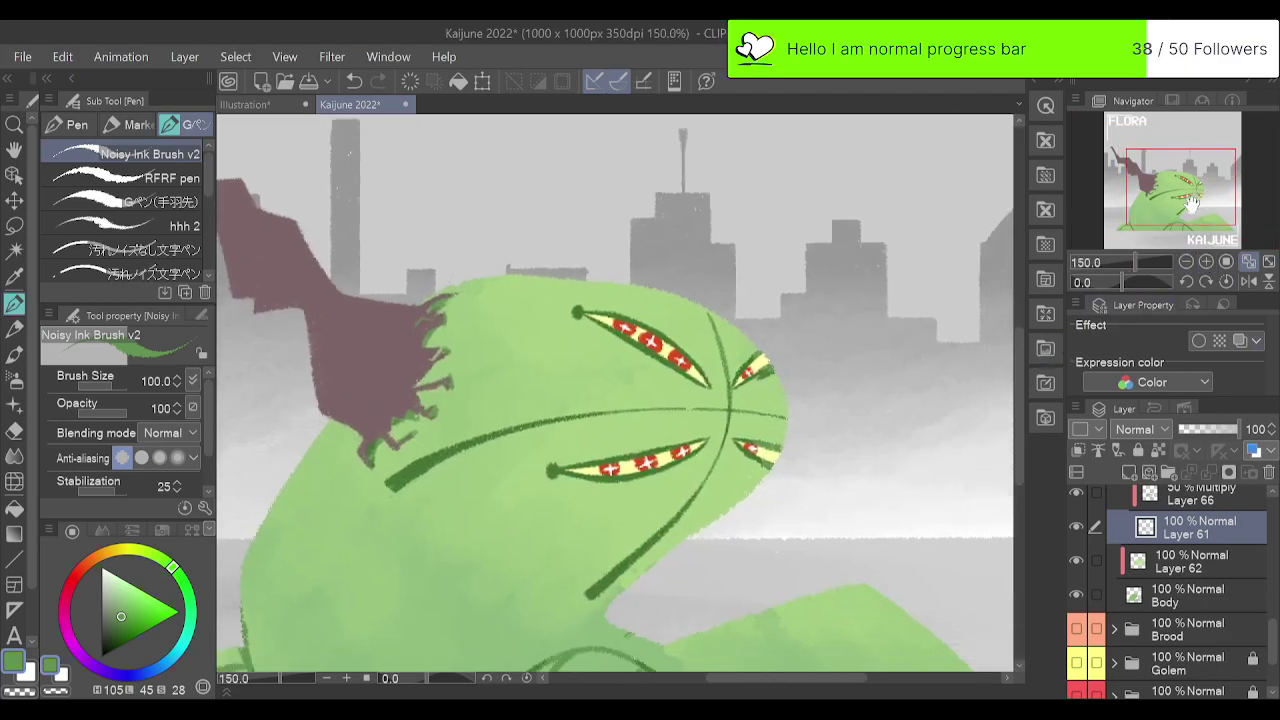
alt+click(678, 353)
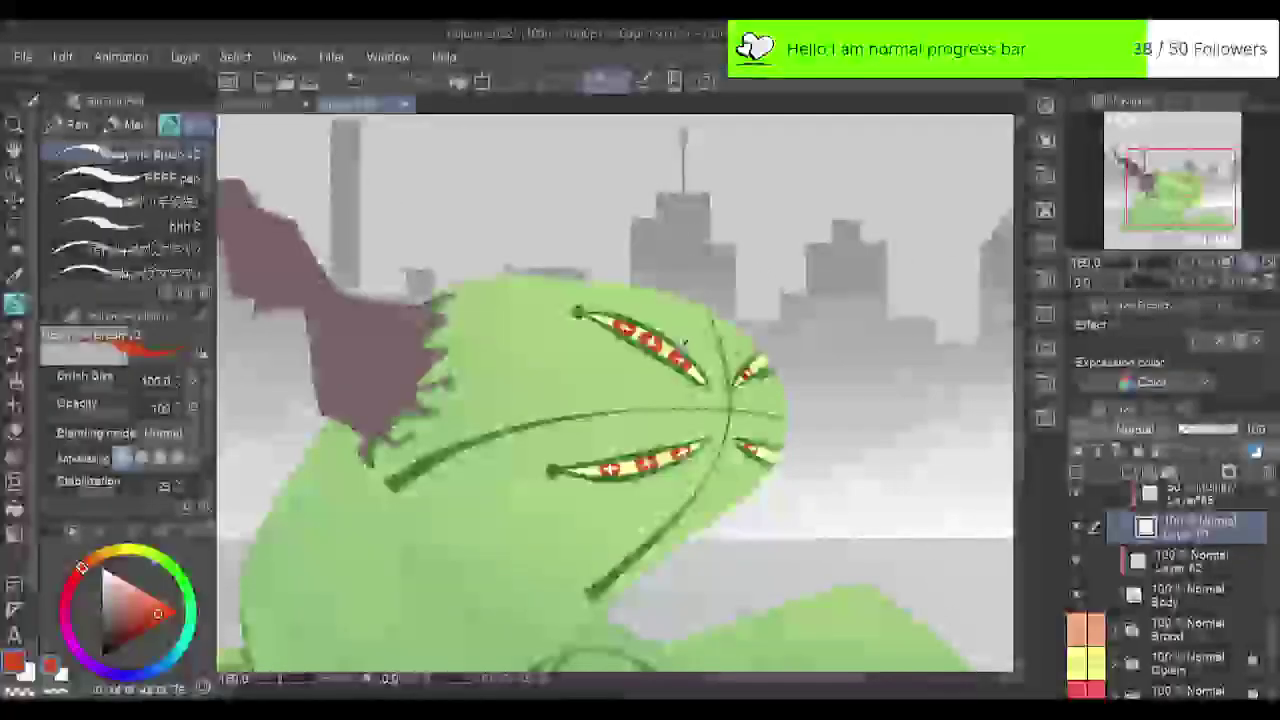
scroll(1265, 601, up, 5)
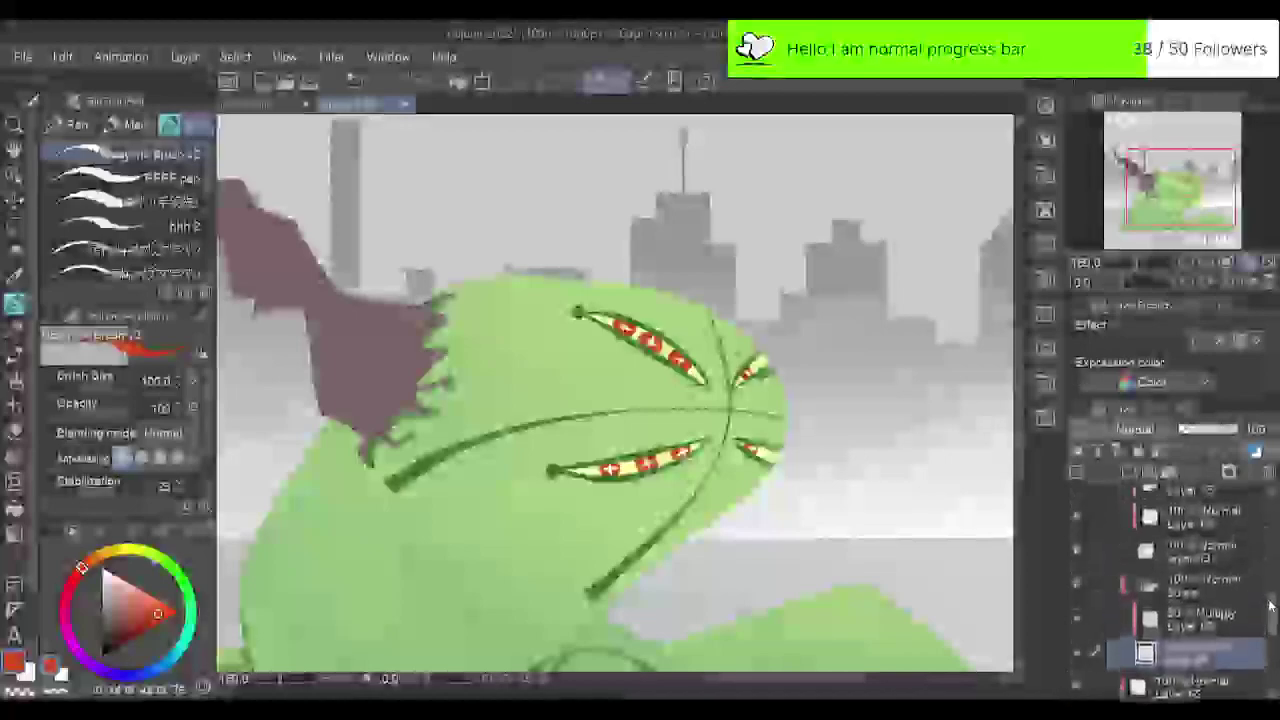
click(1228, 591)
click(1210, 622)
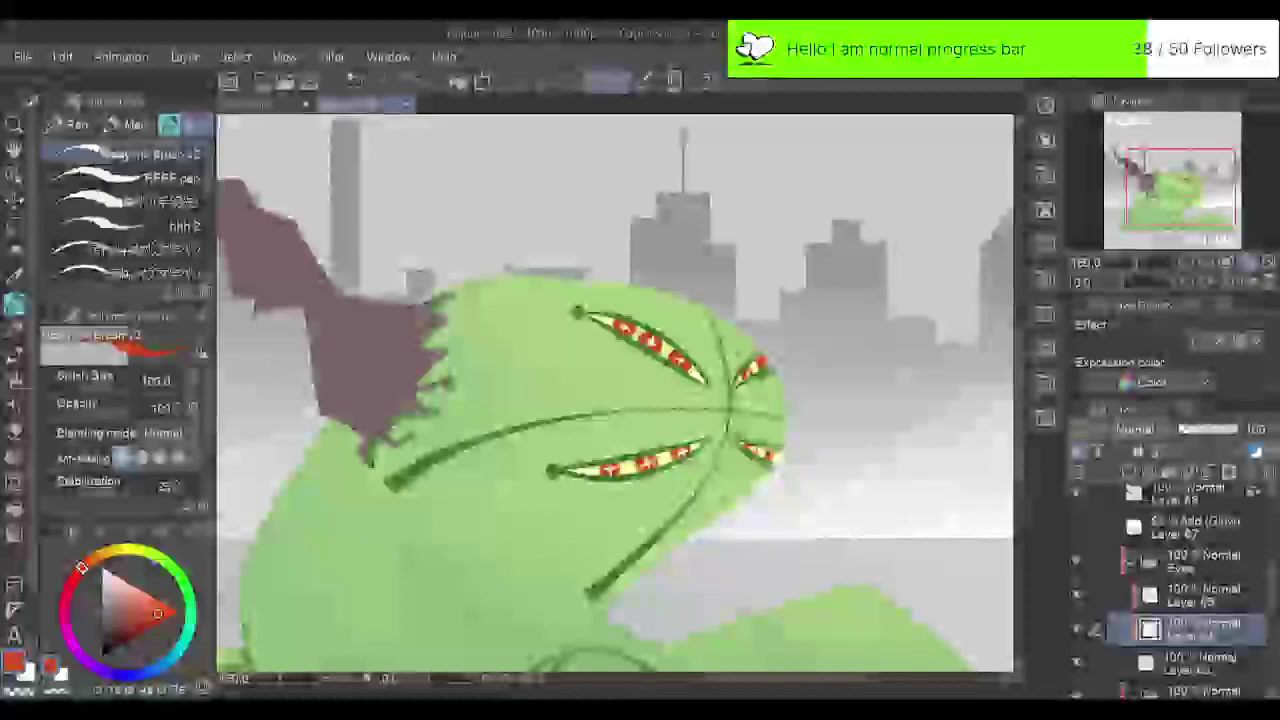
click(770, 456)
Add white cross highlights to the small eyes' red pupils on the layer above the pupils in the Eyes folder.
click(105, 573)
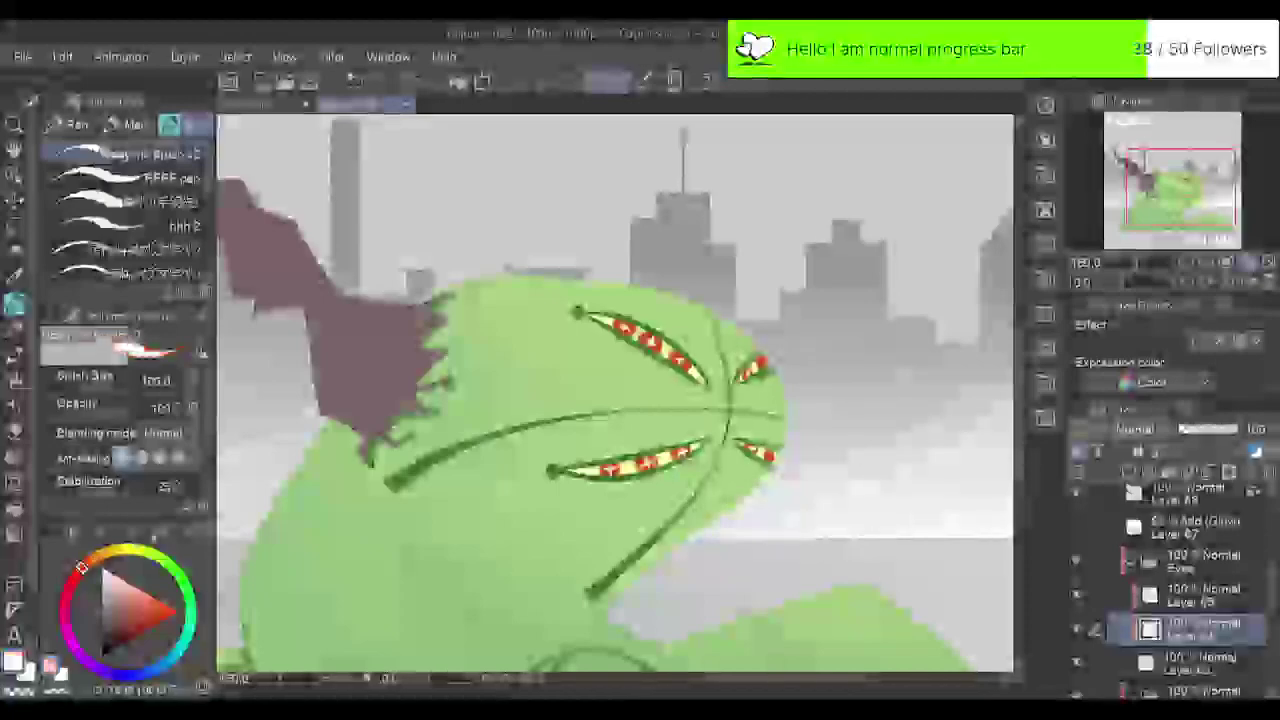
click(1178, 592)
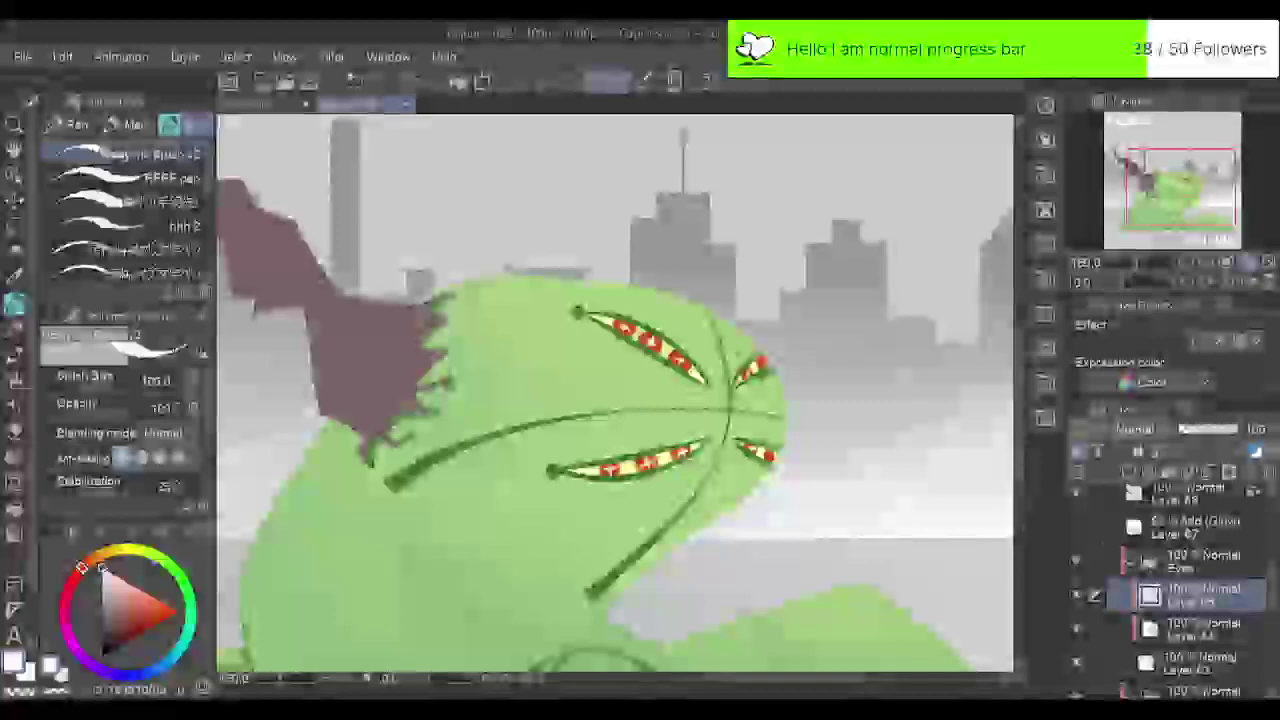
drag(768, 451, 769, 461)
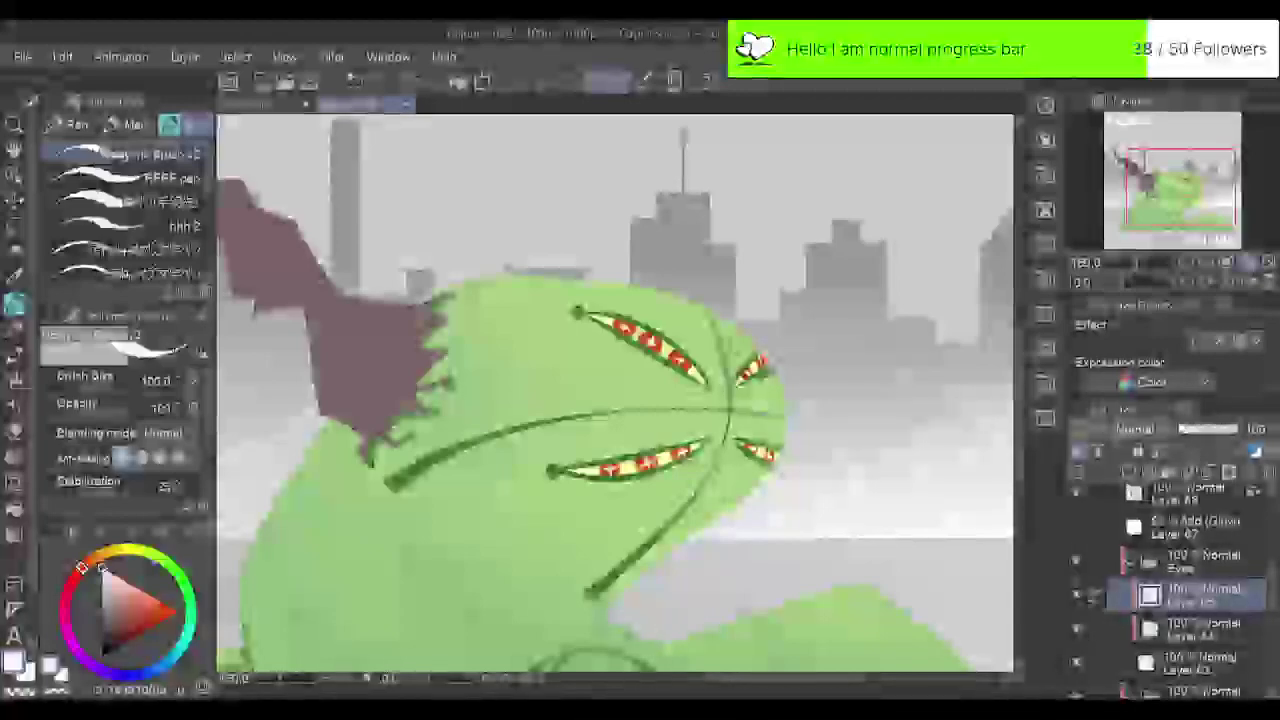
click(1267, 263)
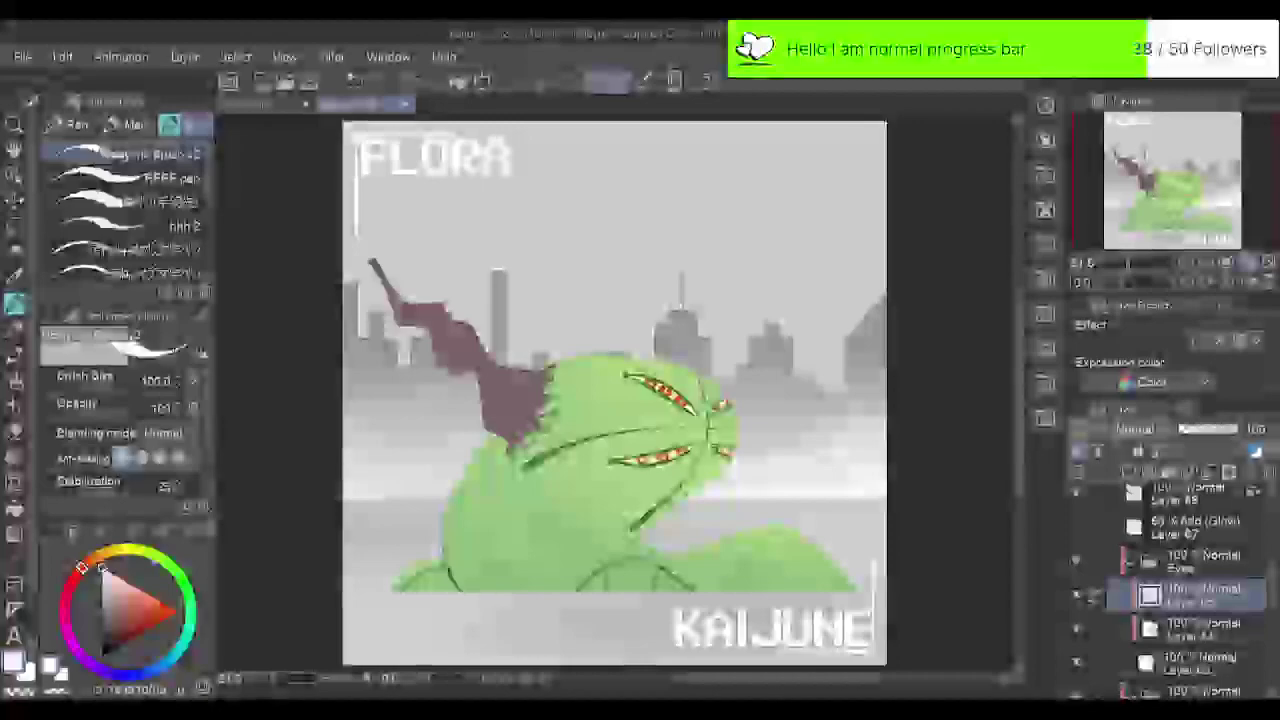
key(ctrl+plus)
key(ctrl+plus)
key(ctrl+plus)
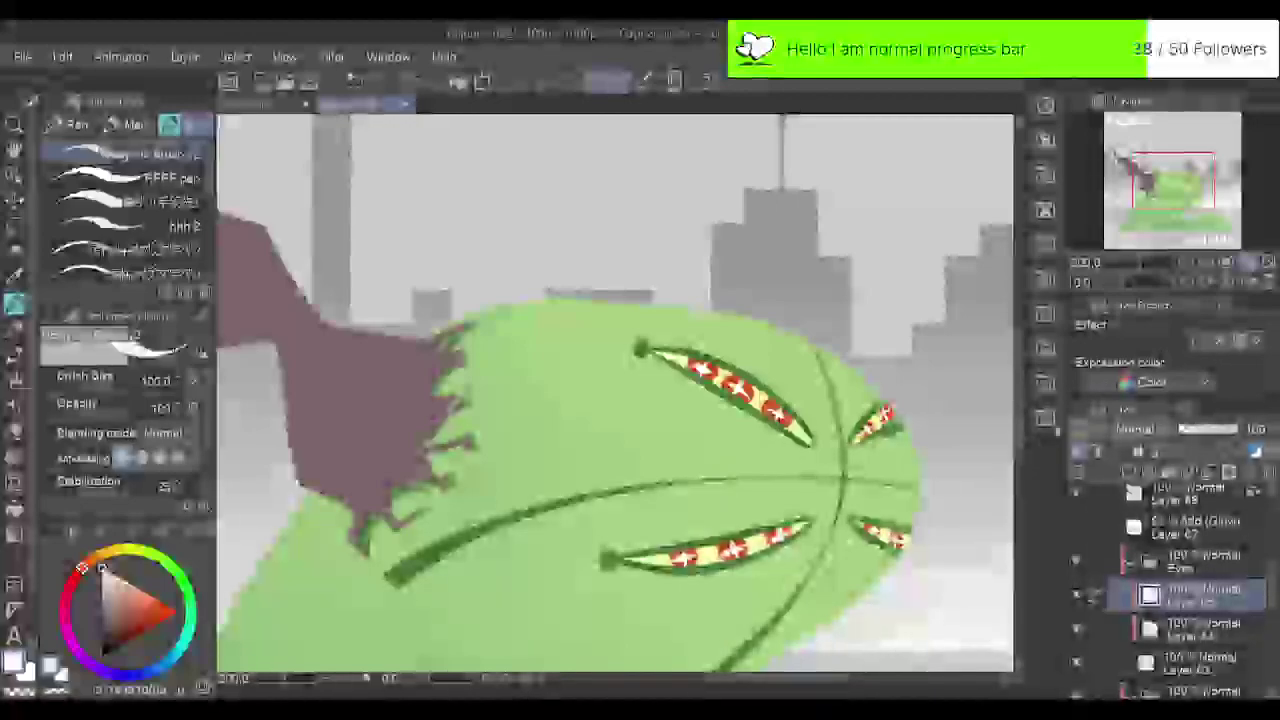
click(1267, 262)
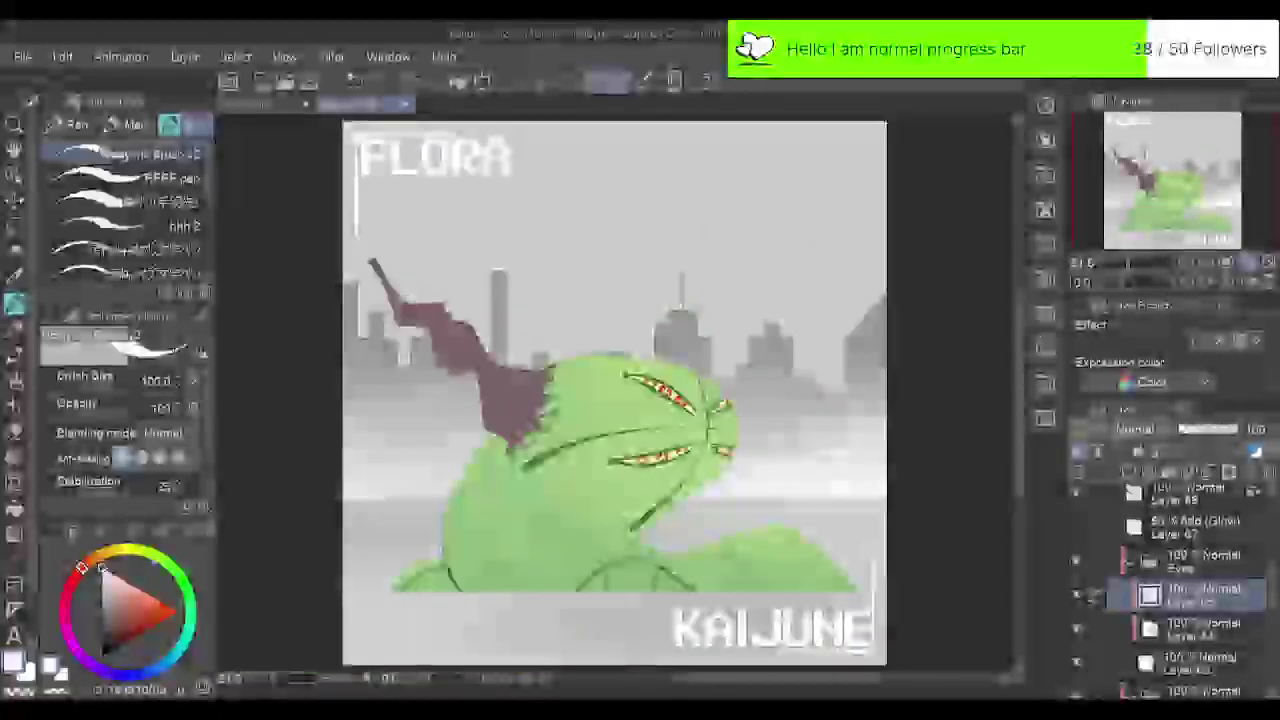
Sample the horn's brownish purple and create a new raster layer directly below the Body layer.
alt+click(512, 400)
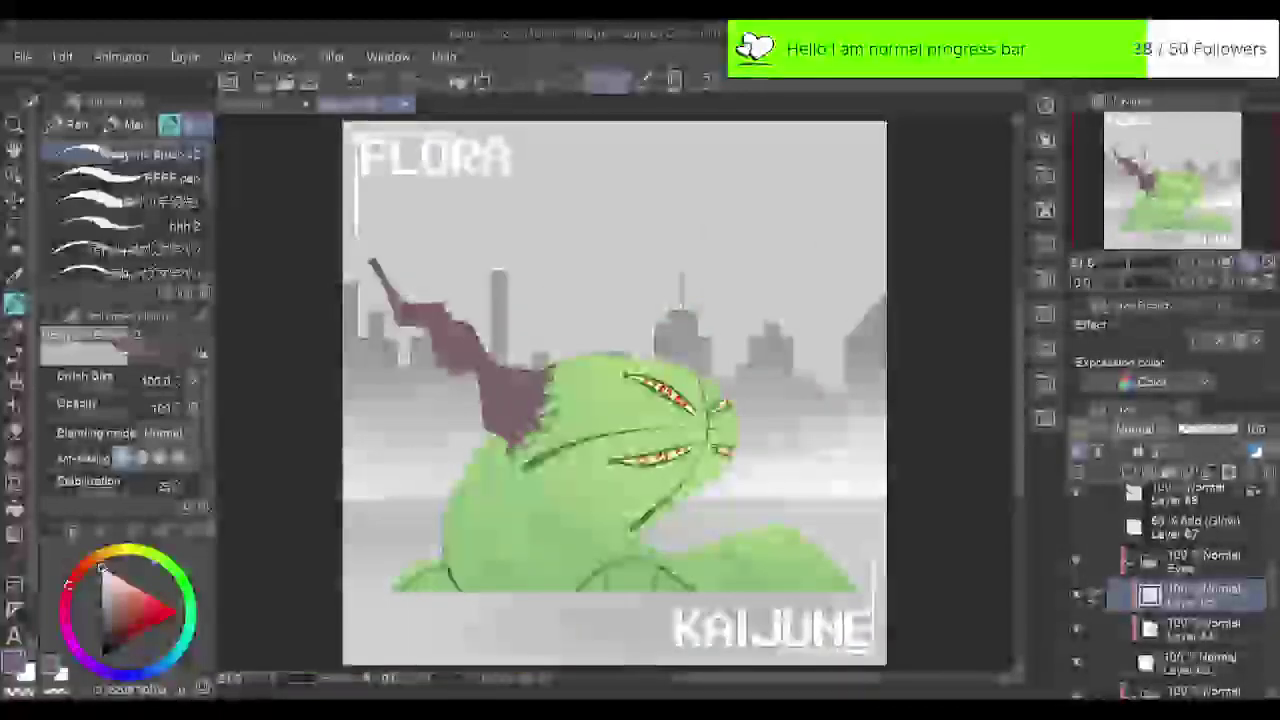
scroll(1268, 600, down, 5)
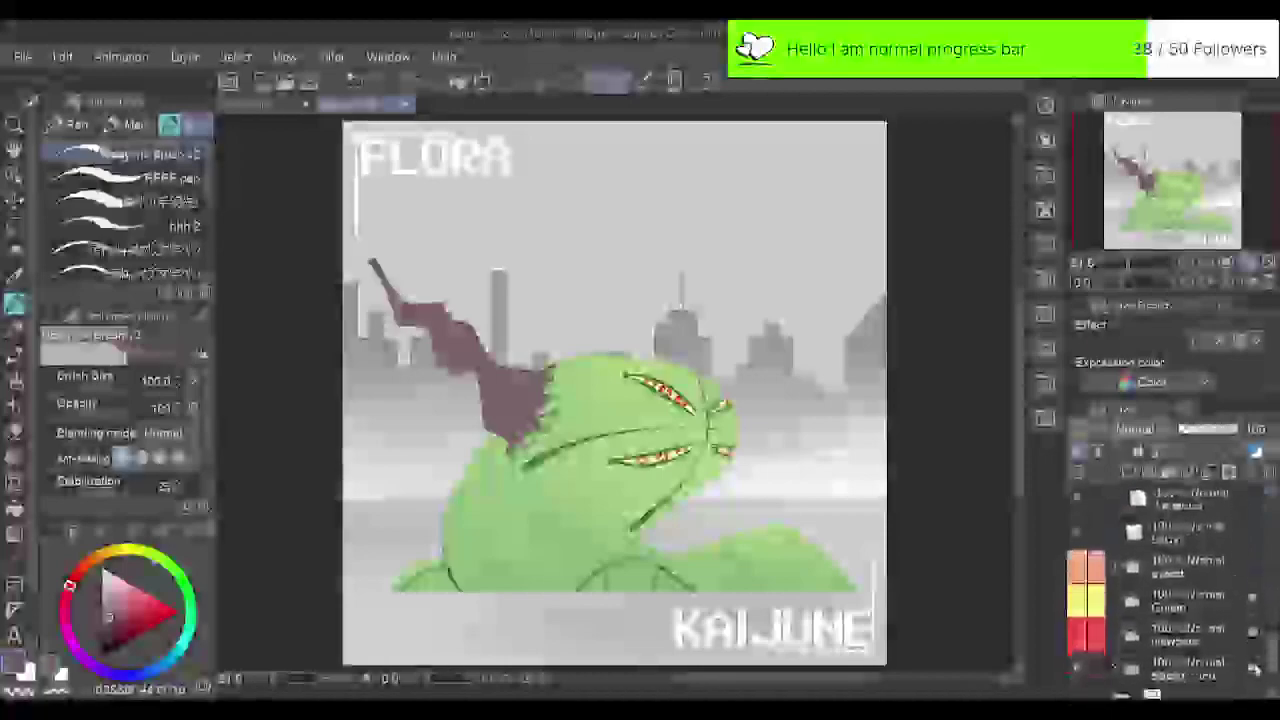
click(1194, 607)
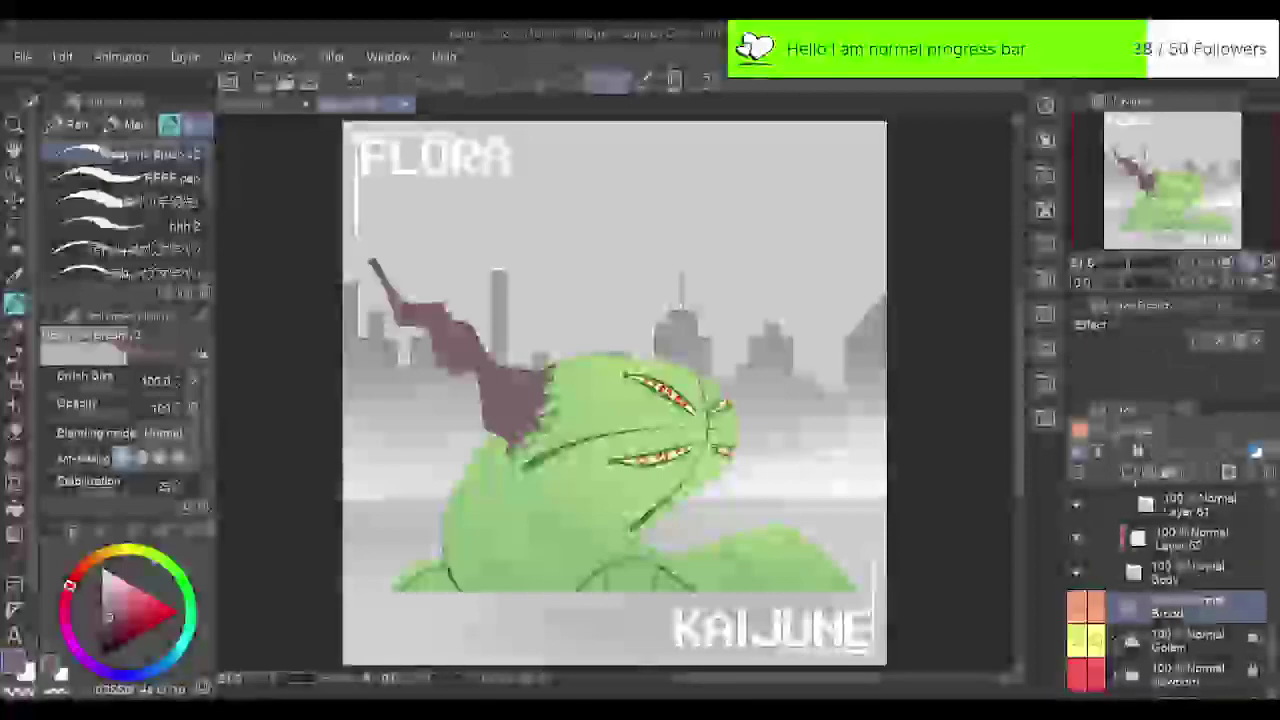
click(1130, 473)
drag(1175, 608, 1184, 588)
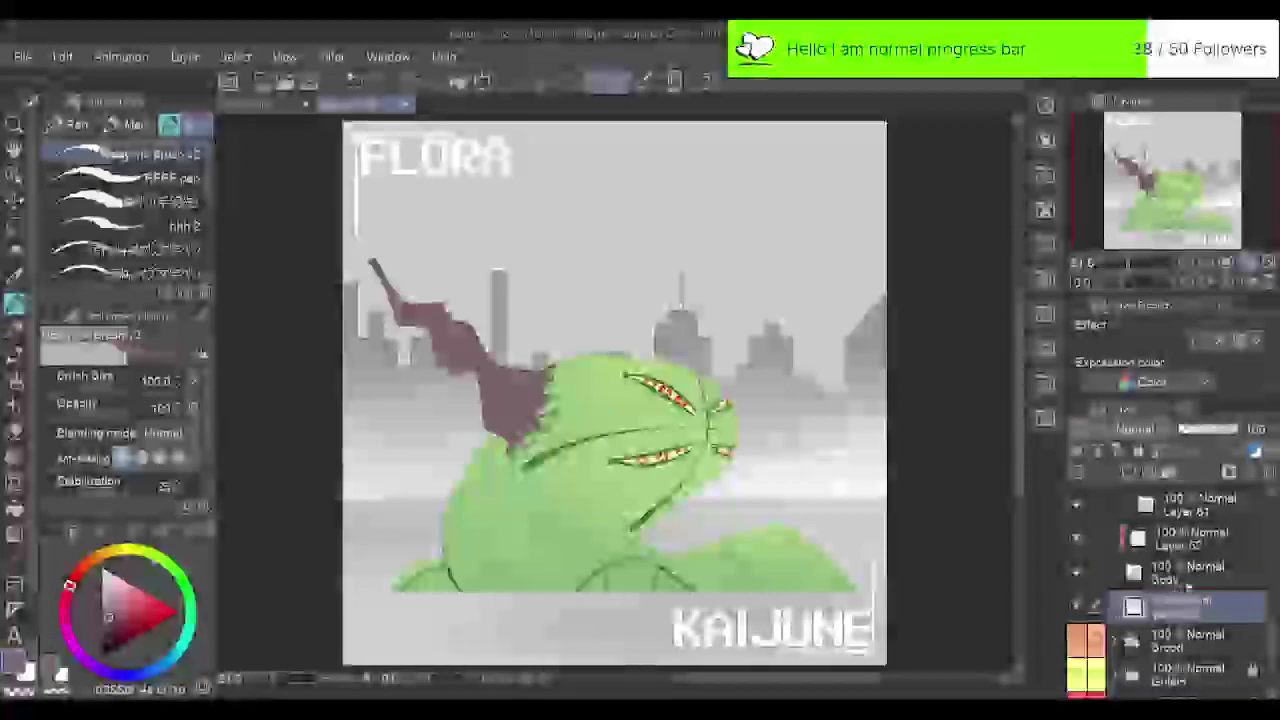
Show the Flora Sketch layer and trace a closed outline of the wavy front horn from the head in brownish purple.
drag(1269, 635, 1268, 545)
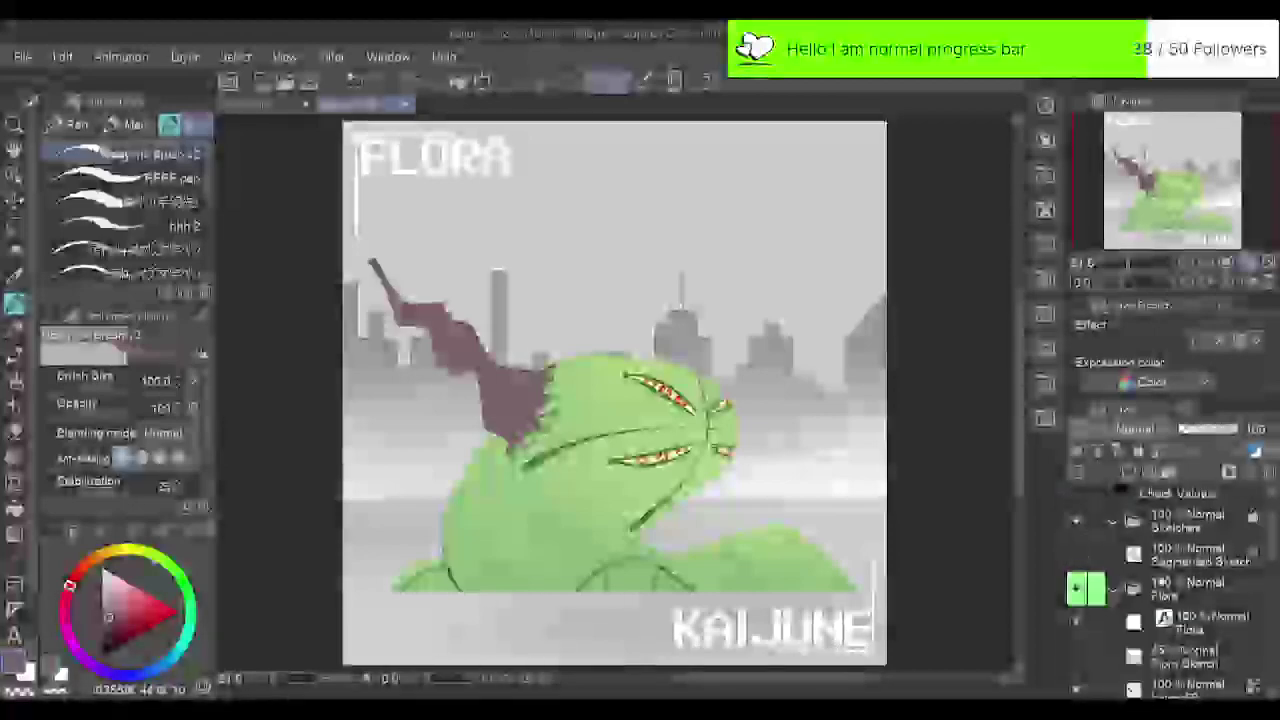
click(1103, 656)
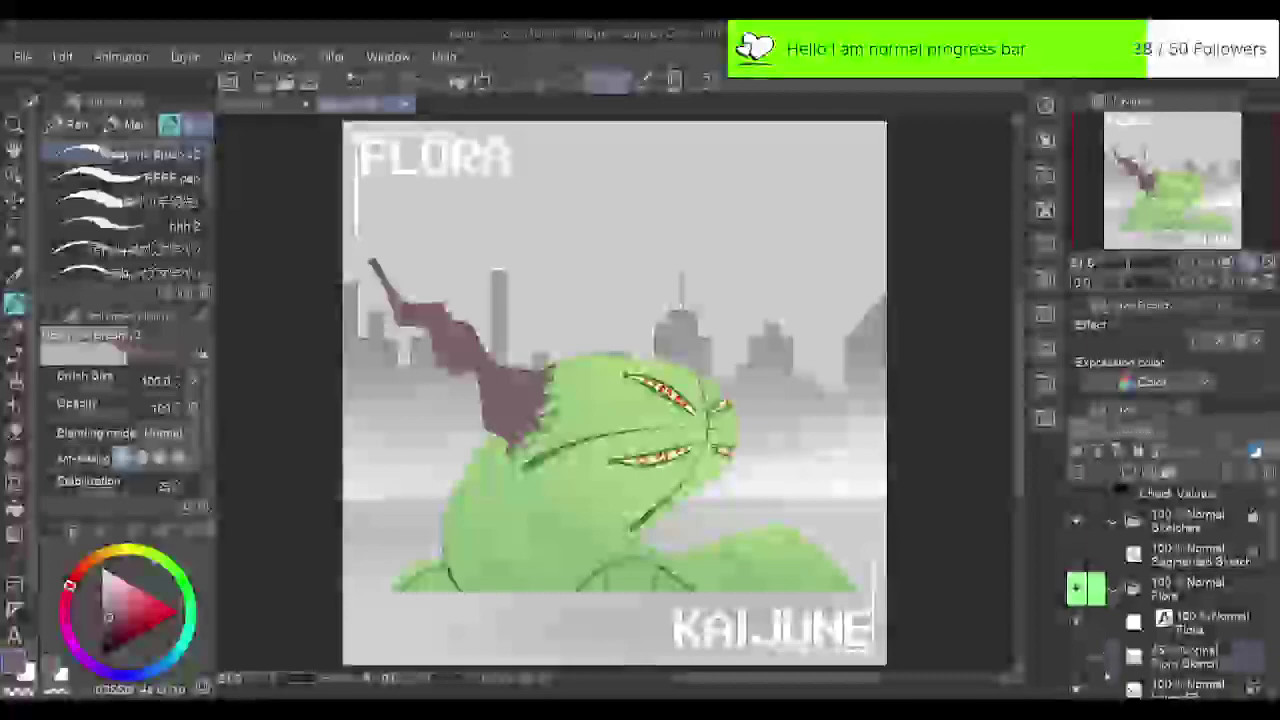
click(1077, 656)
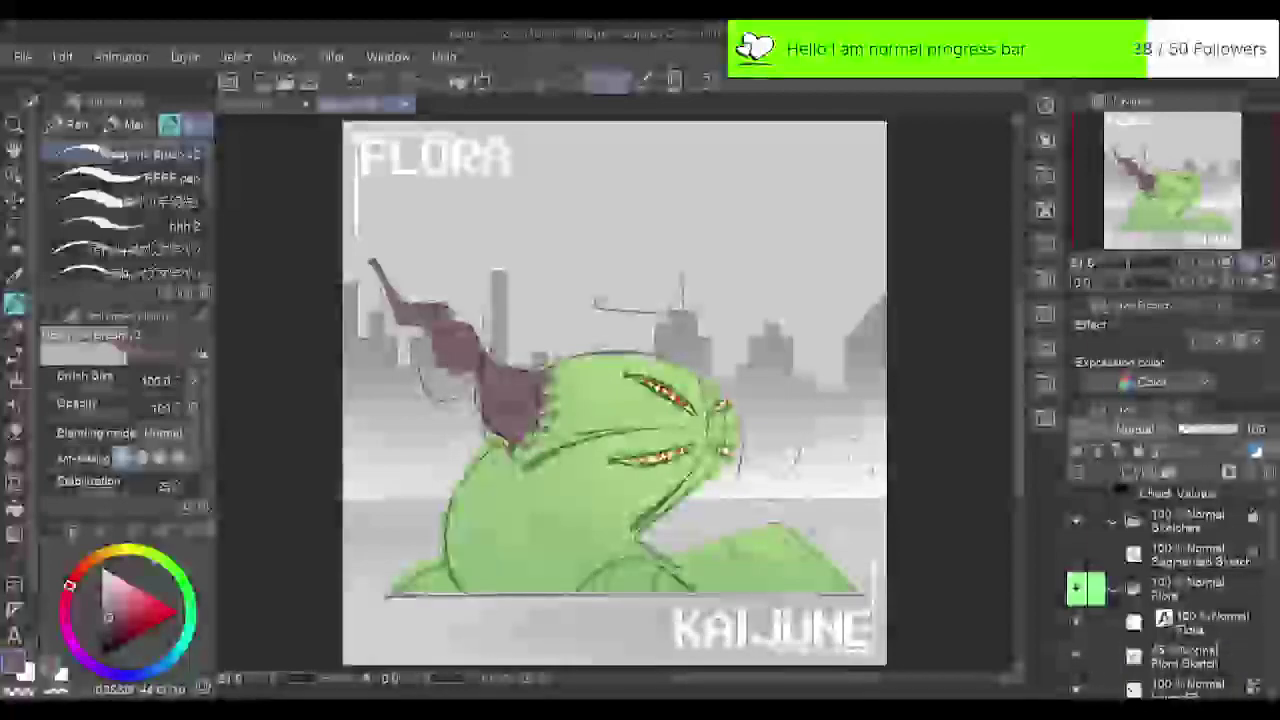
key(ctrl+plus)
key(ctrl+plus)
drag(700, 430, 566, 377)
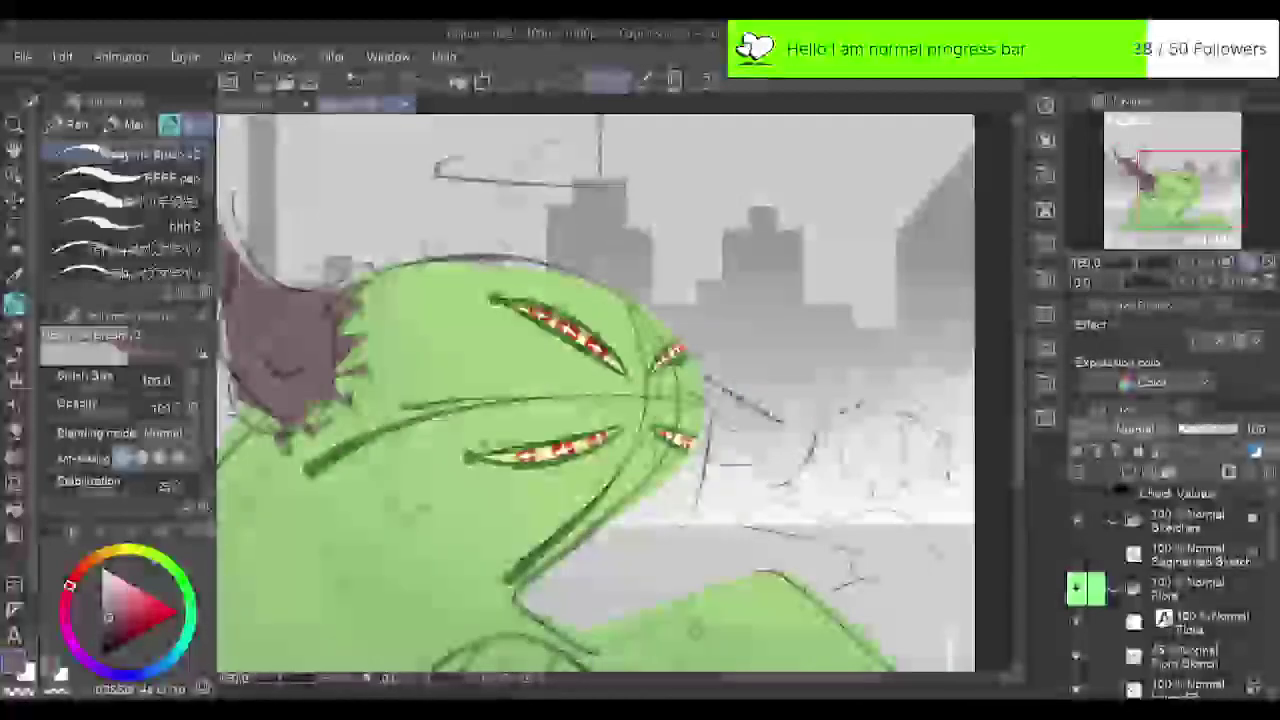
mouse_move(780, 422)
mouse_down()
mouse_move(940, 434)
mouse_move(756, 476)
mouse_move(736, 462)
mouse_up()
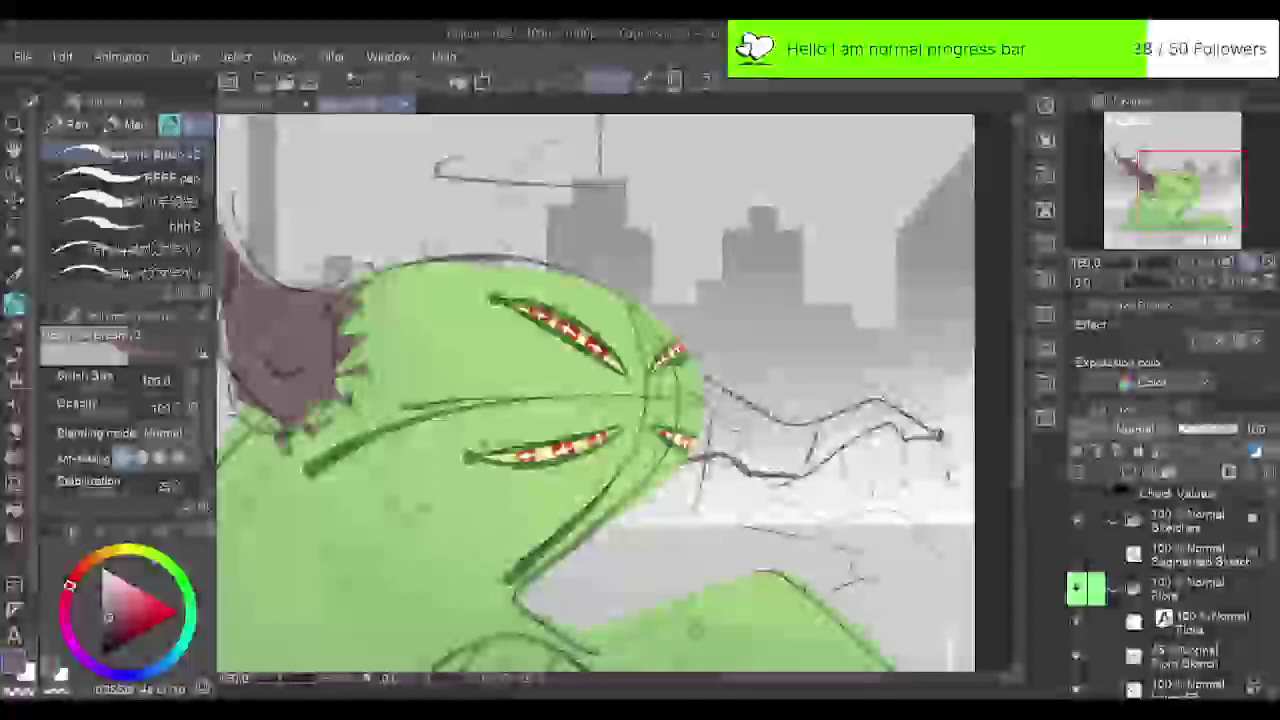
drag(750, 410, 705, 379)
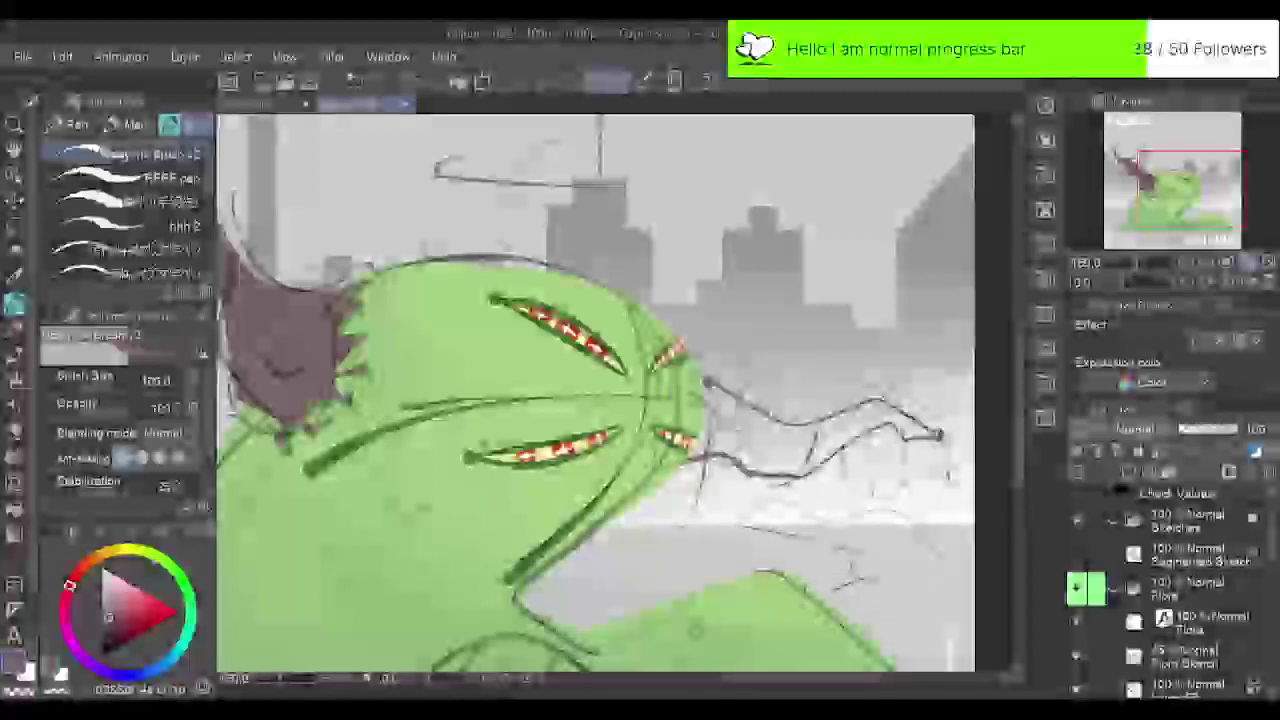
Fill the outlined front horn with the brownish purple, referring only to the editing layer, and hide the Flora Sketch layer.
key(g)
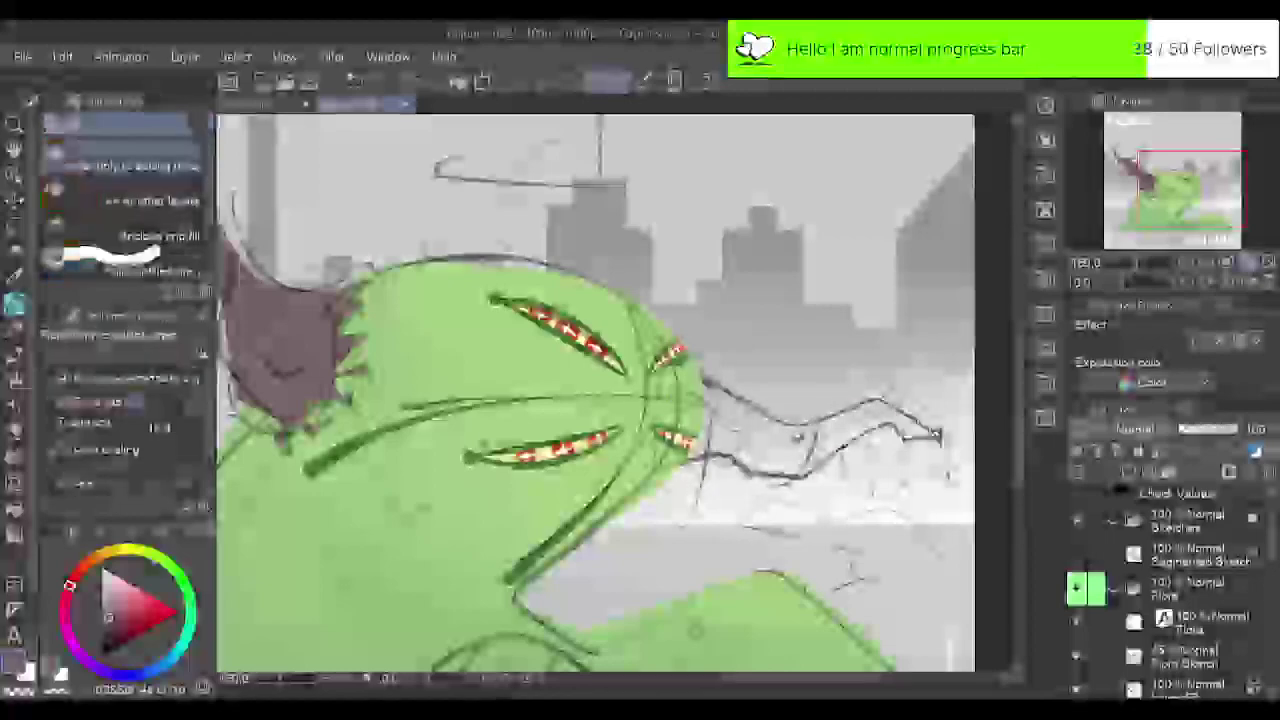
click(793, 438)
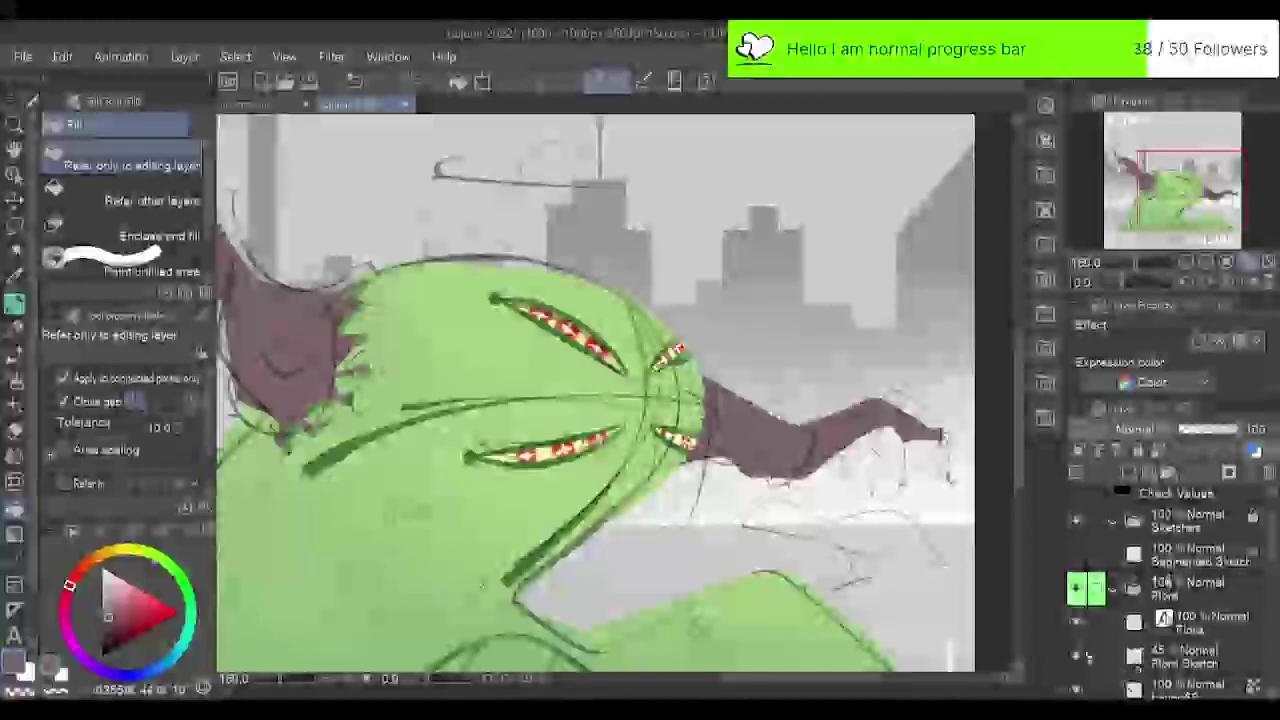
click(1077, 656)
click(1252, 263)
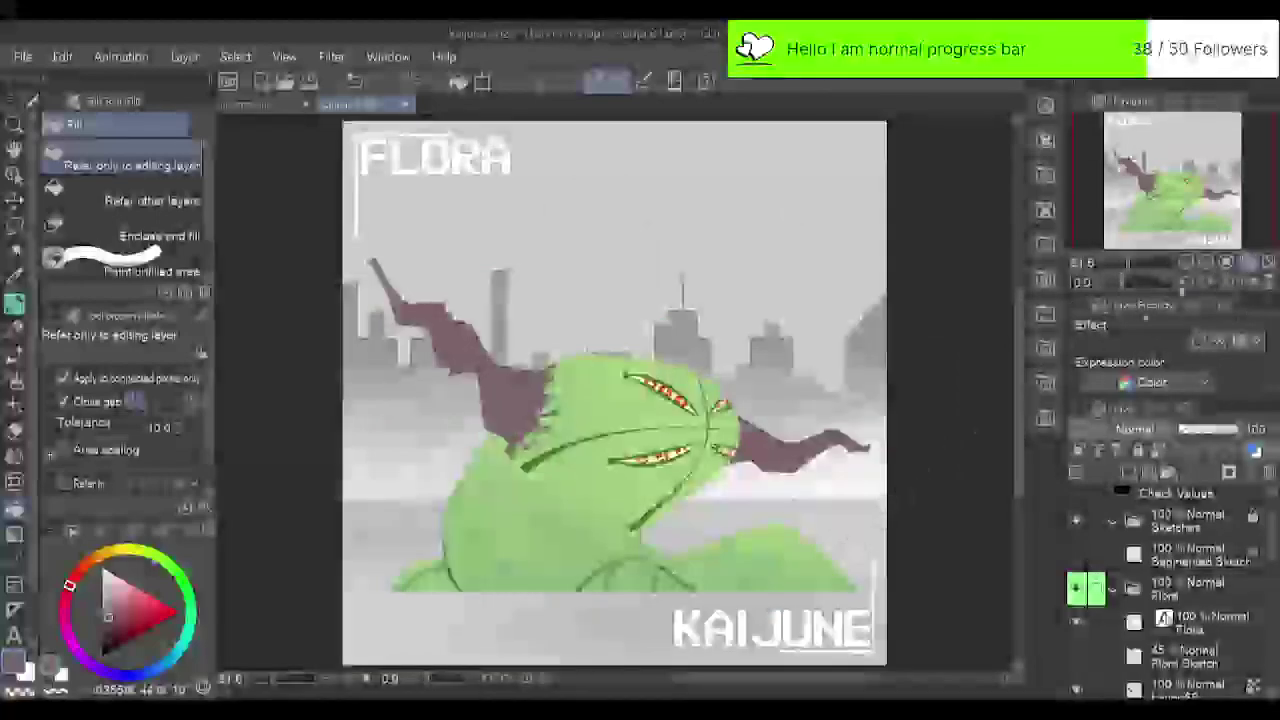
Sample the monster's body green and select the Body layer for painting with the Noisy Ink Brush v2 pen.
key(ctrl+plus)
drag(625, 430, 515, 345)
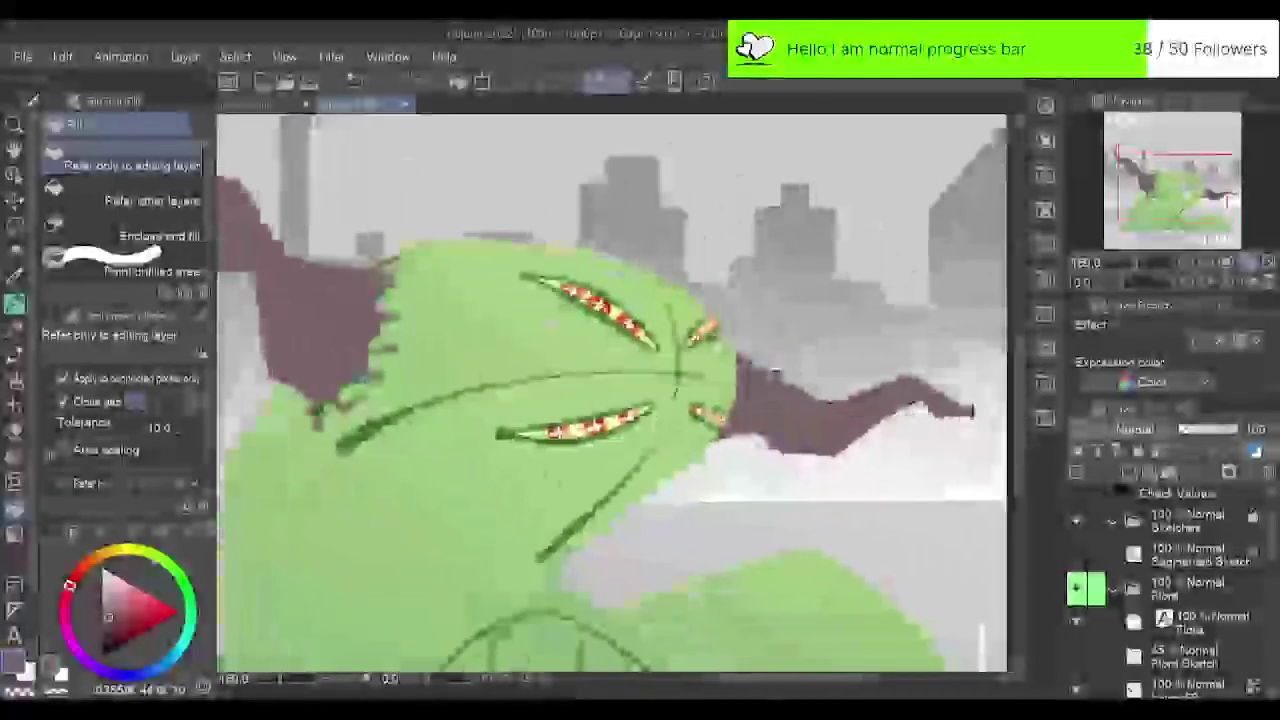
alt+click(400, 350)
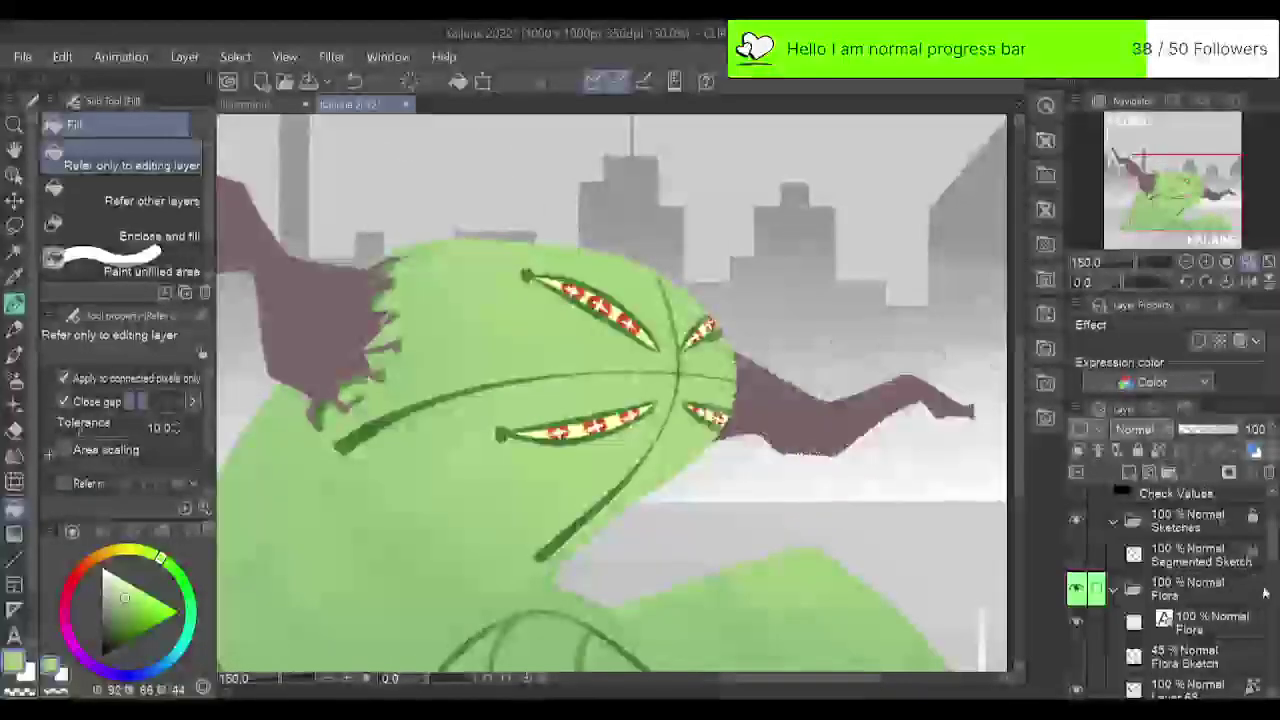
alt+click(597, 610)
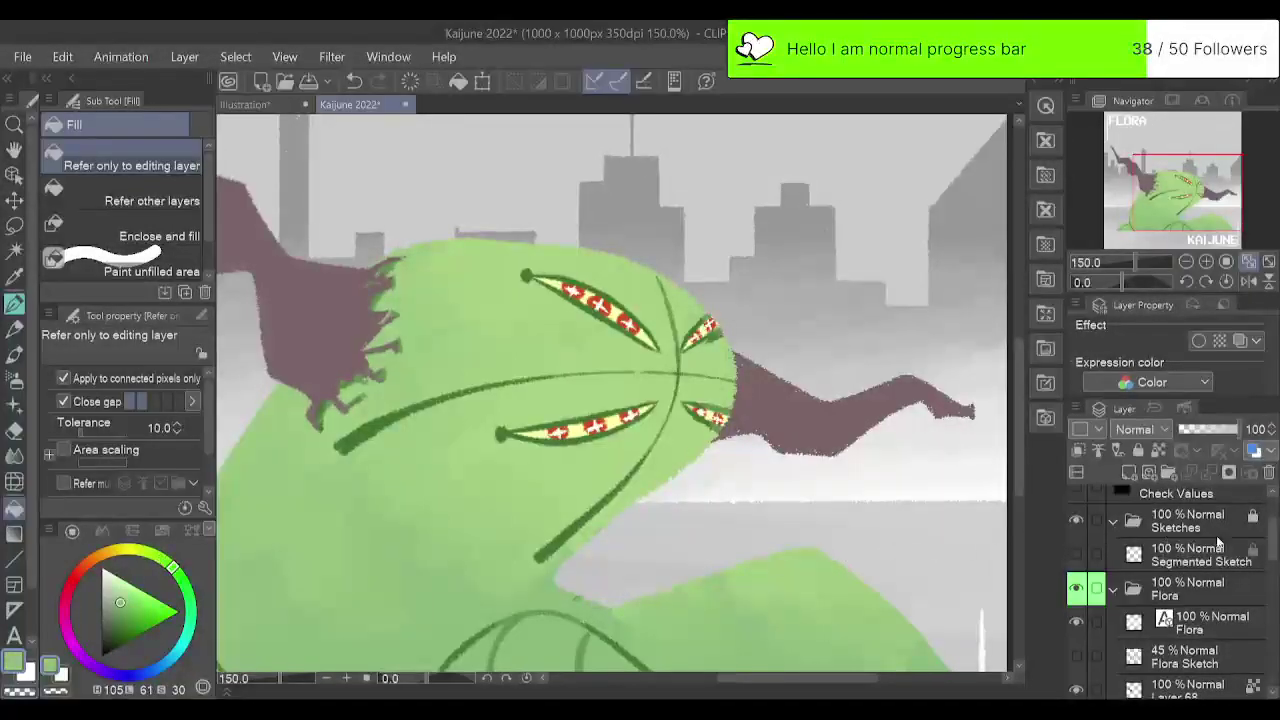
scroll(1220, 560, down, 10)
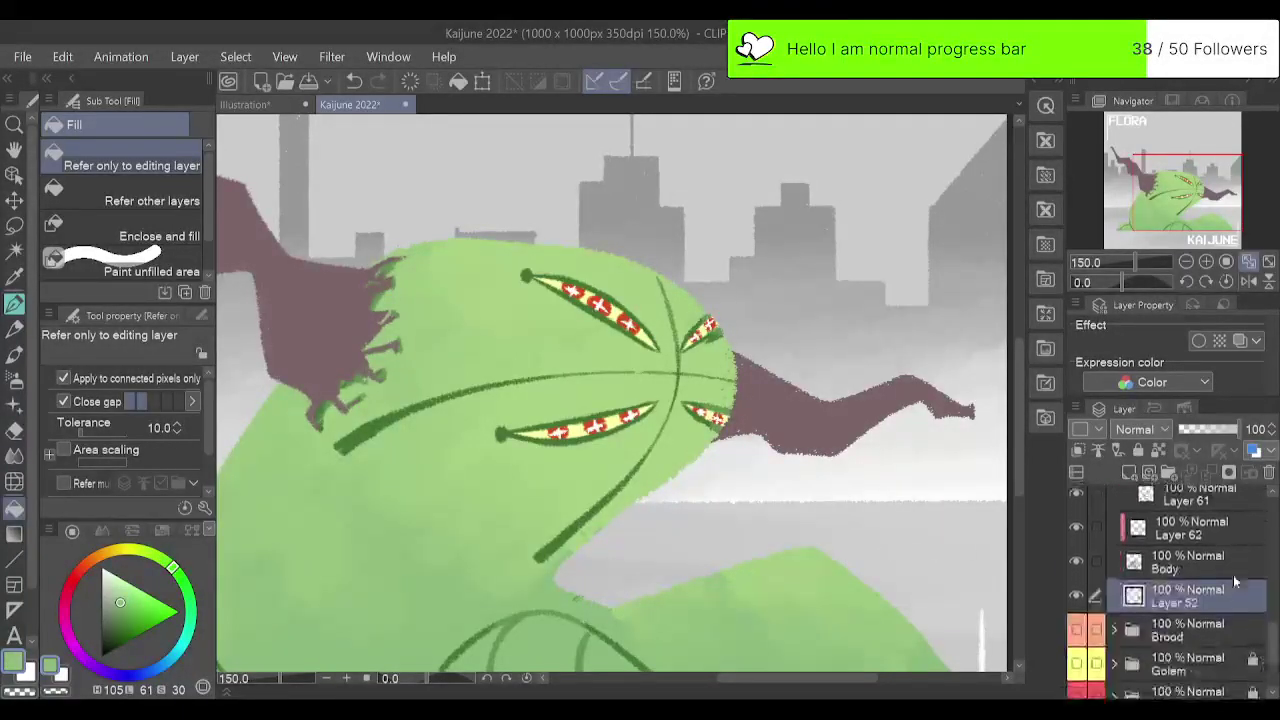
click(1228, 564)
key(p)
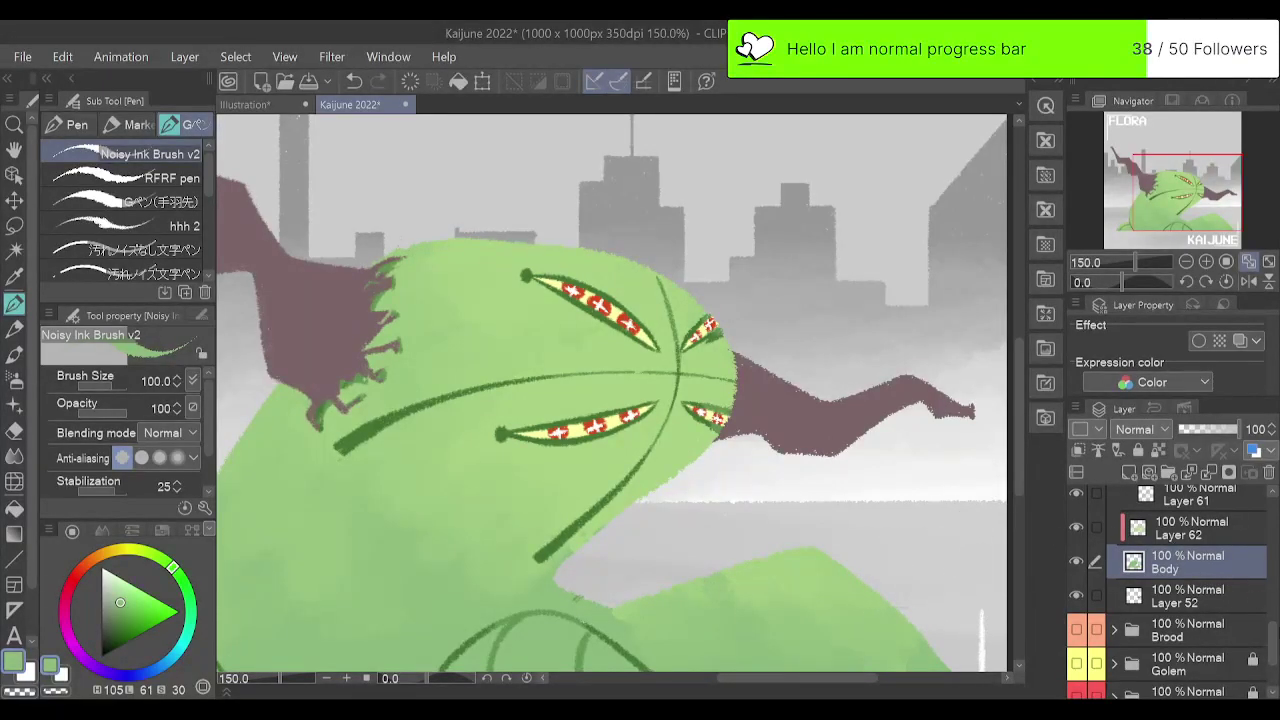
drag(1275, 645, 1276, 638)
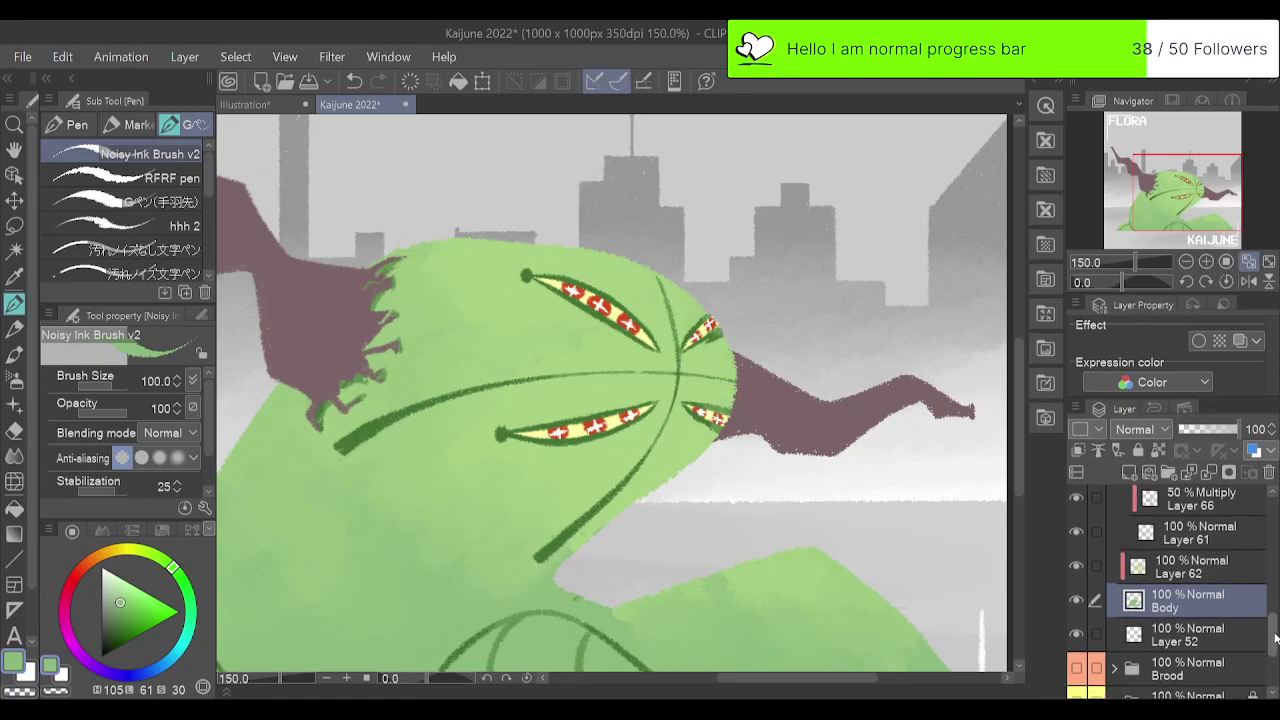
click(1249, 262)
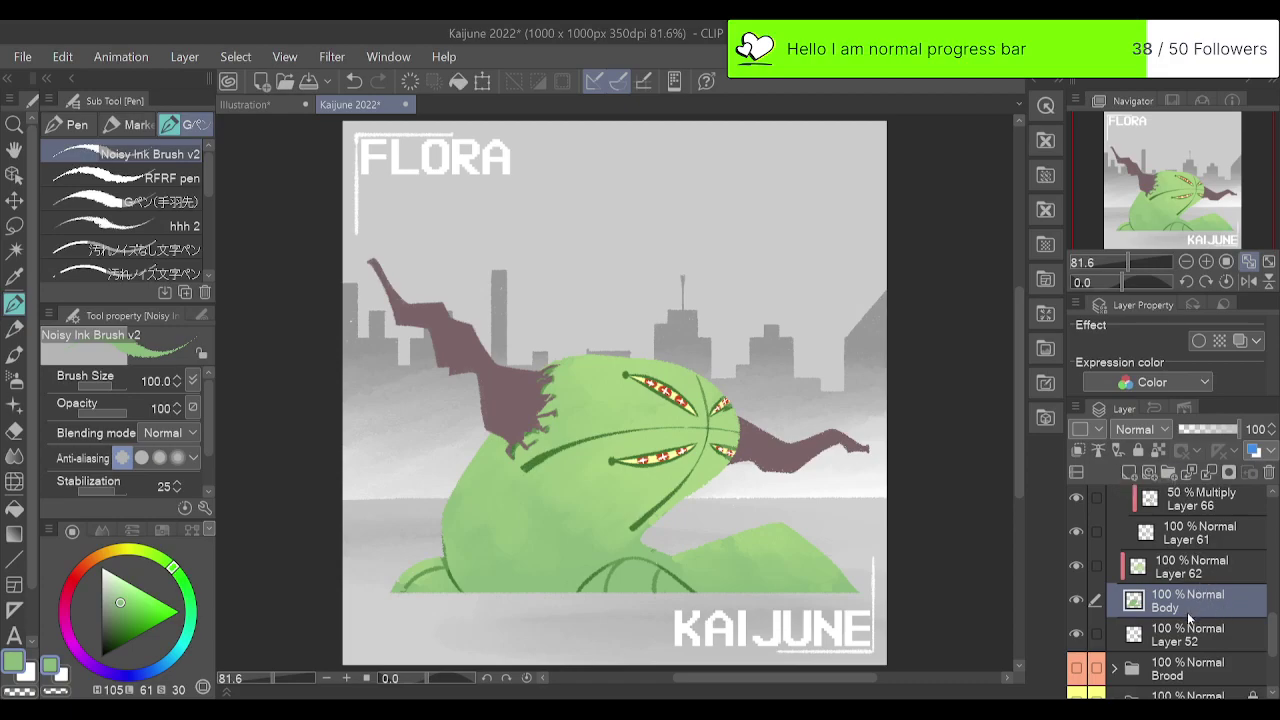
click(1234, 638)
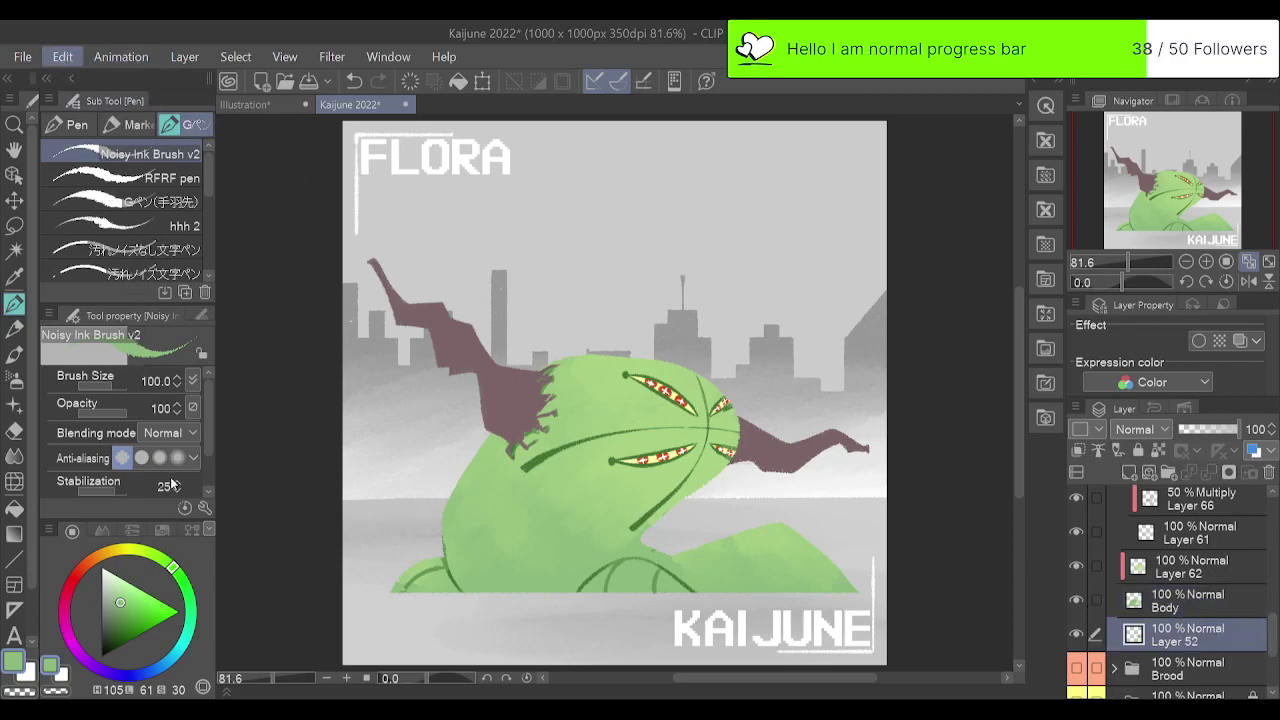
click(518, 475)
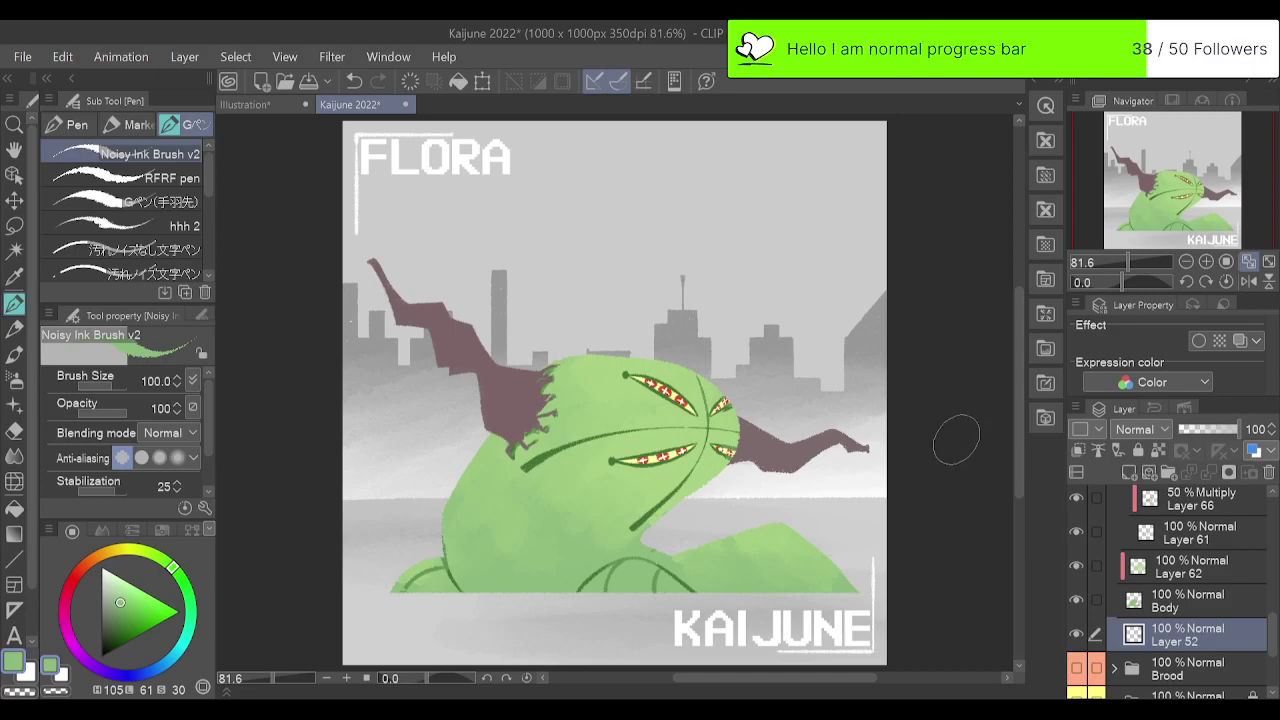
Sample the pupils' red, delete Layer 64 in the Eyes folder, and clear the contents of Layer 65.
click(1206, 262)
click(1206, 262)
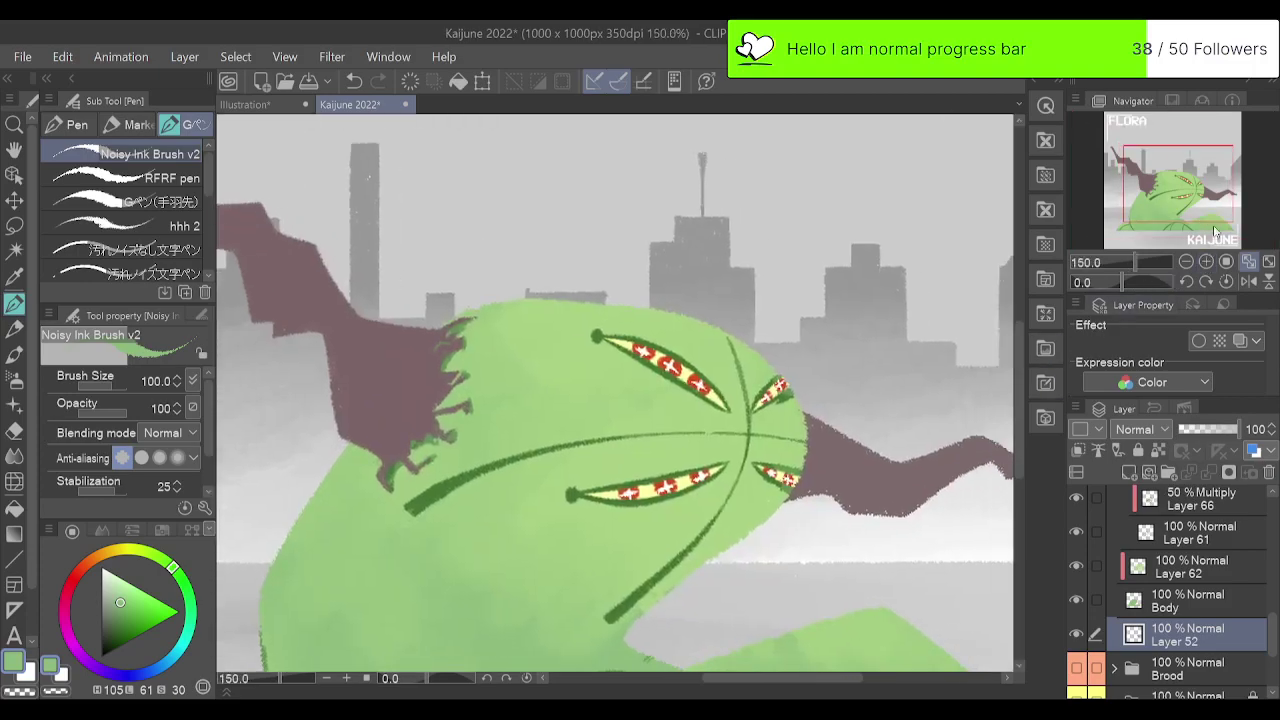
alt+click(690, 370)
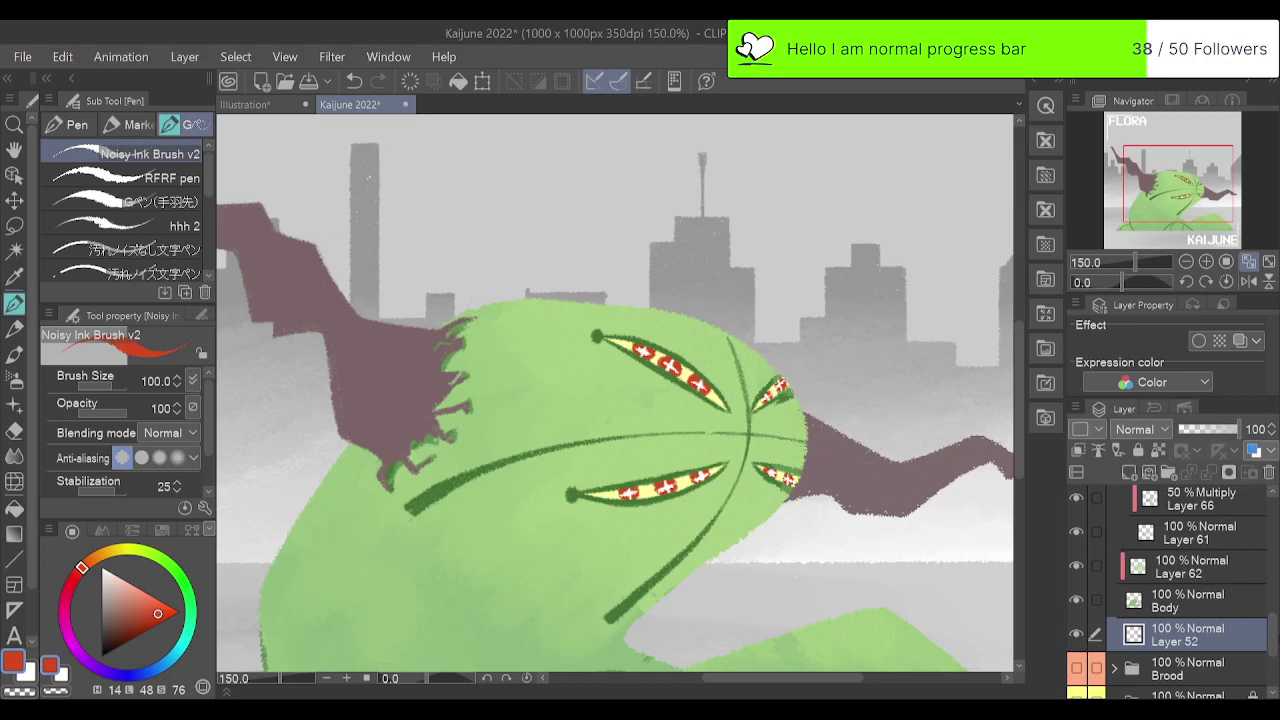
scroll(1270, 615, up, 3)
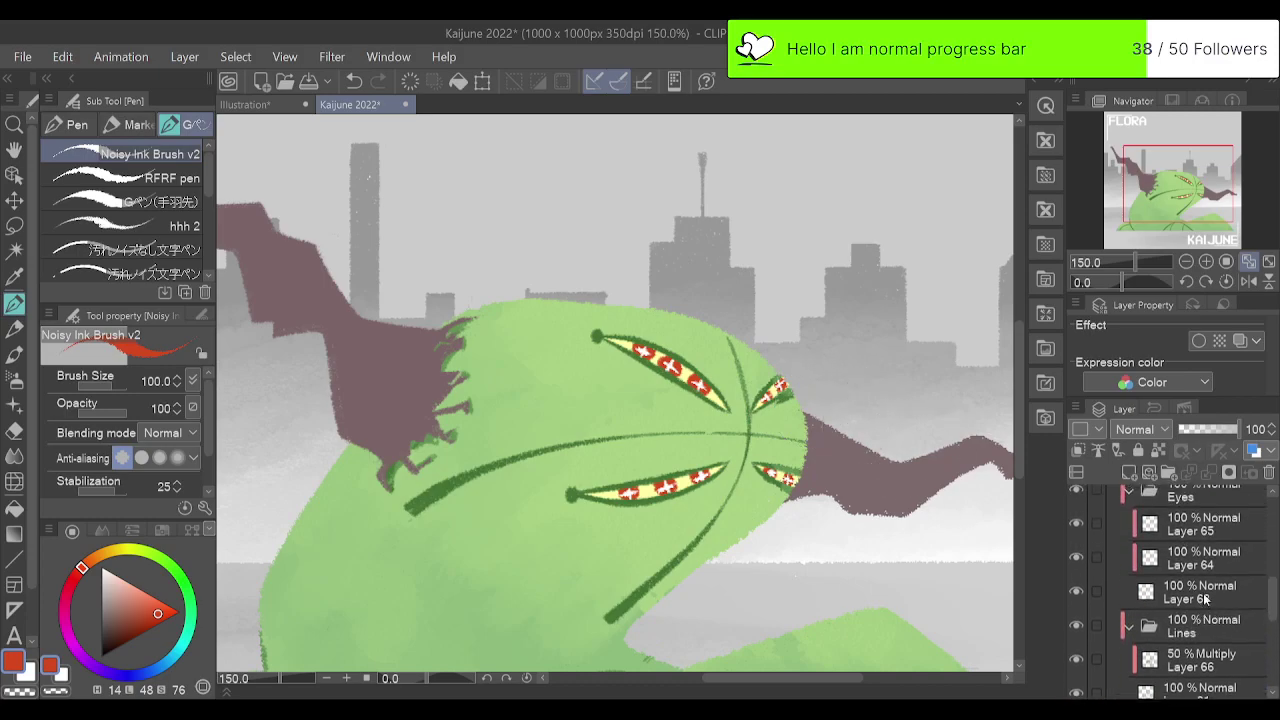
click(1190, 560)
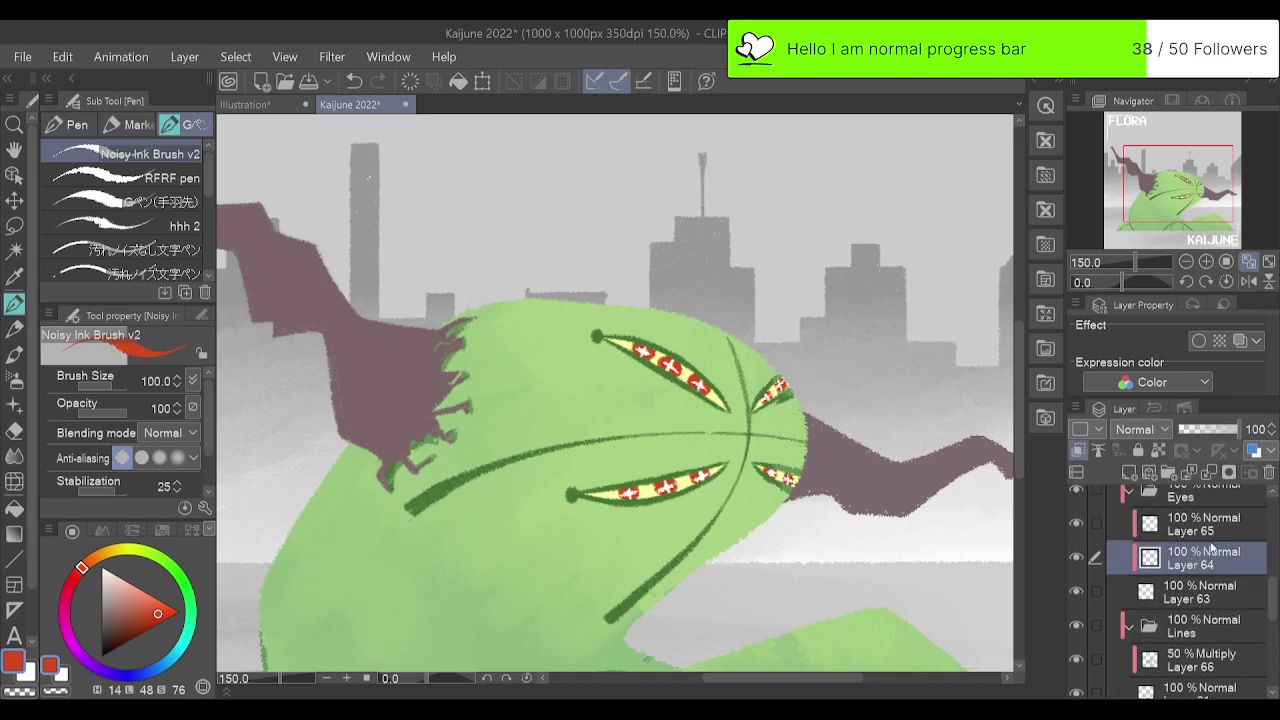
click(1267, 474)
click(1230, 530)
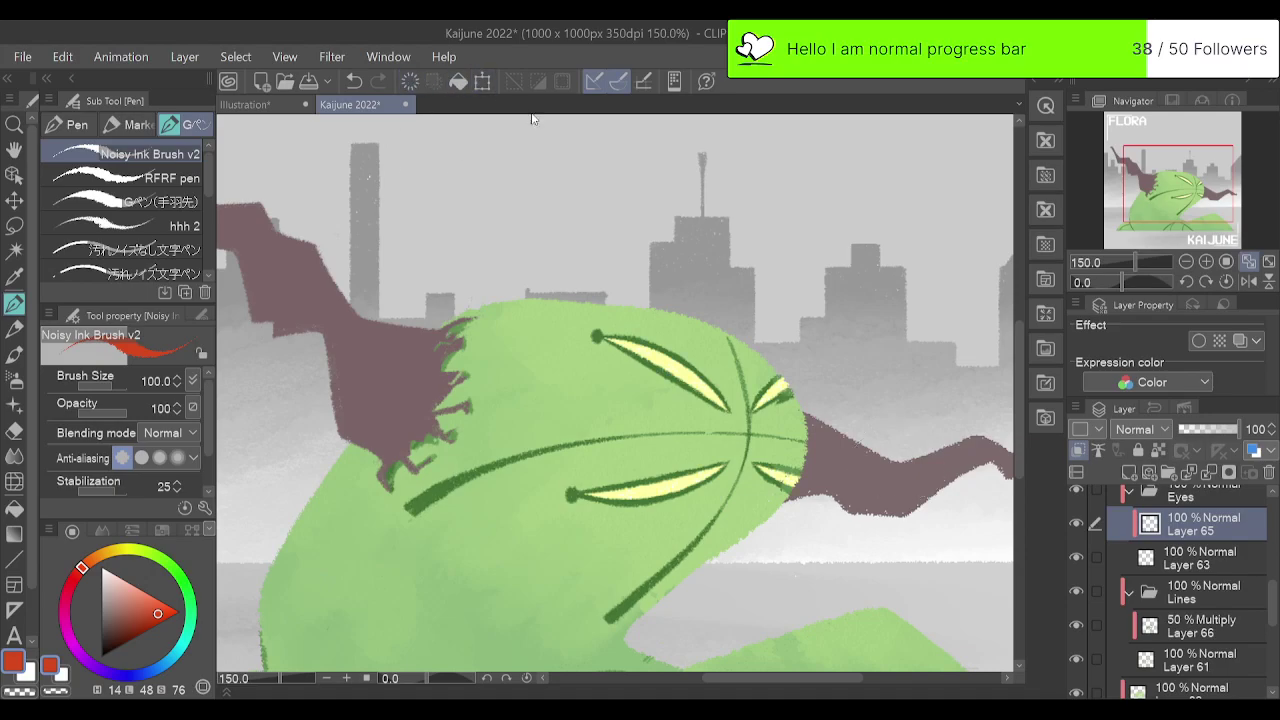
click(700, 386)
click(772, 392)
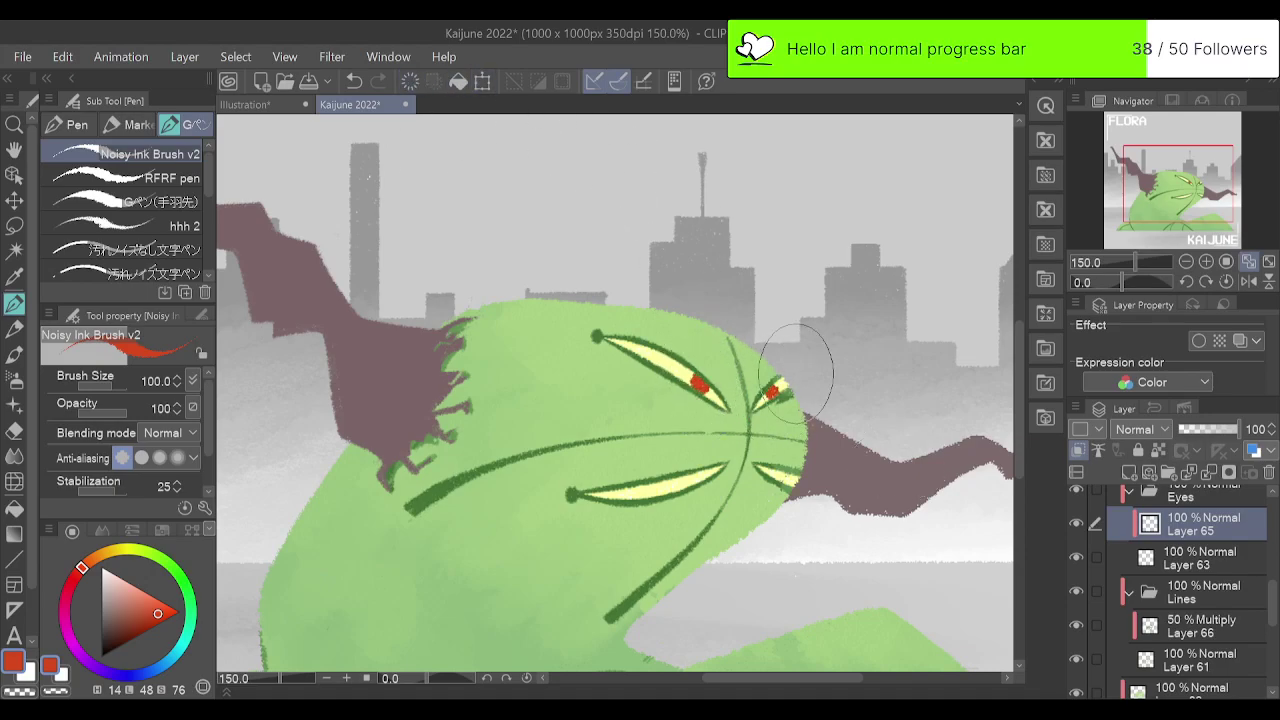
key(ctrl+z)
key(ctrl+z)
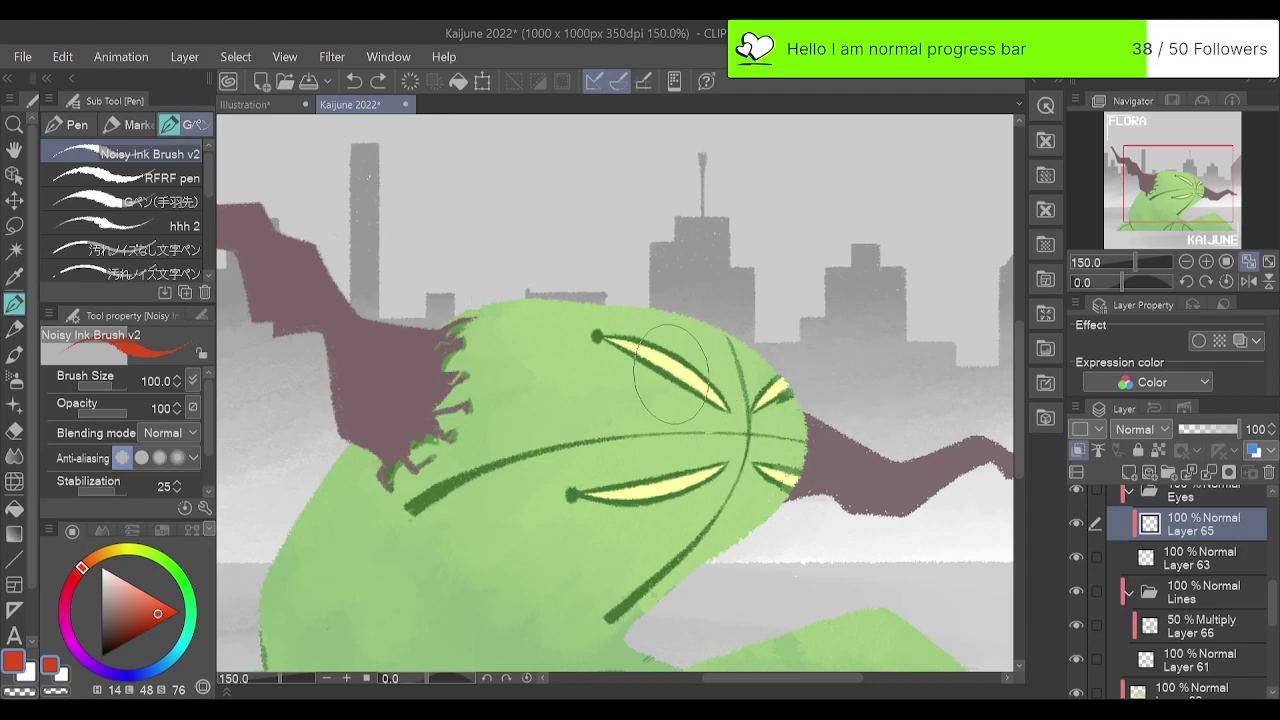
drag(664, 366, 684, 372)
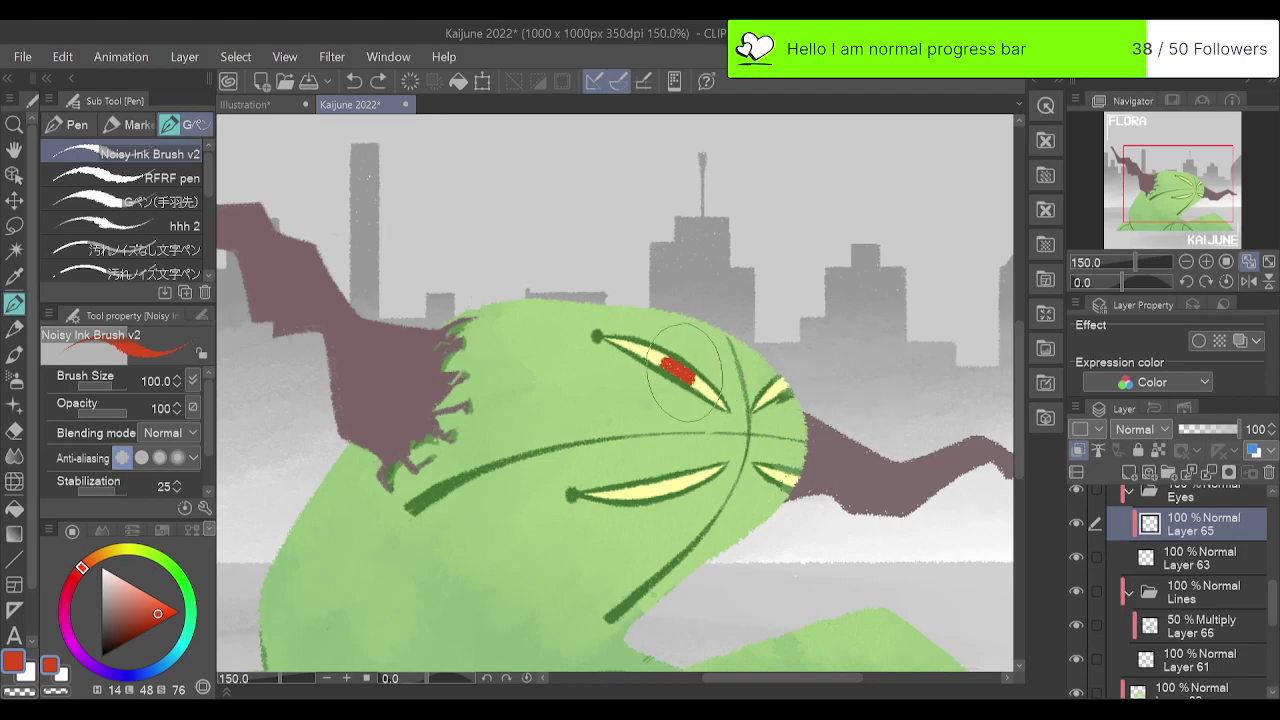
click(779, 387)
key(ctrl+z)
key(ctrl+z)
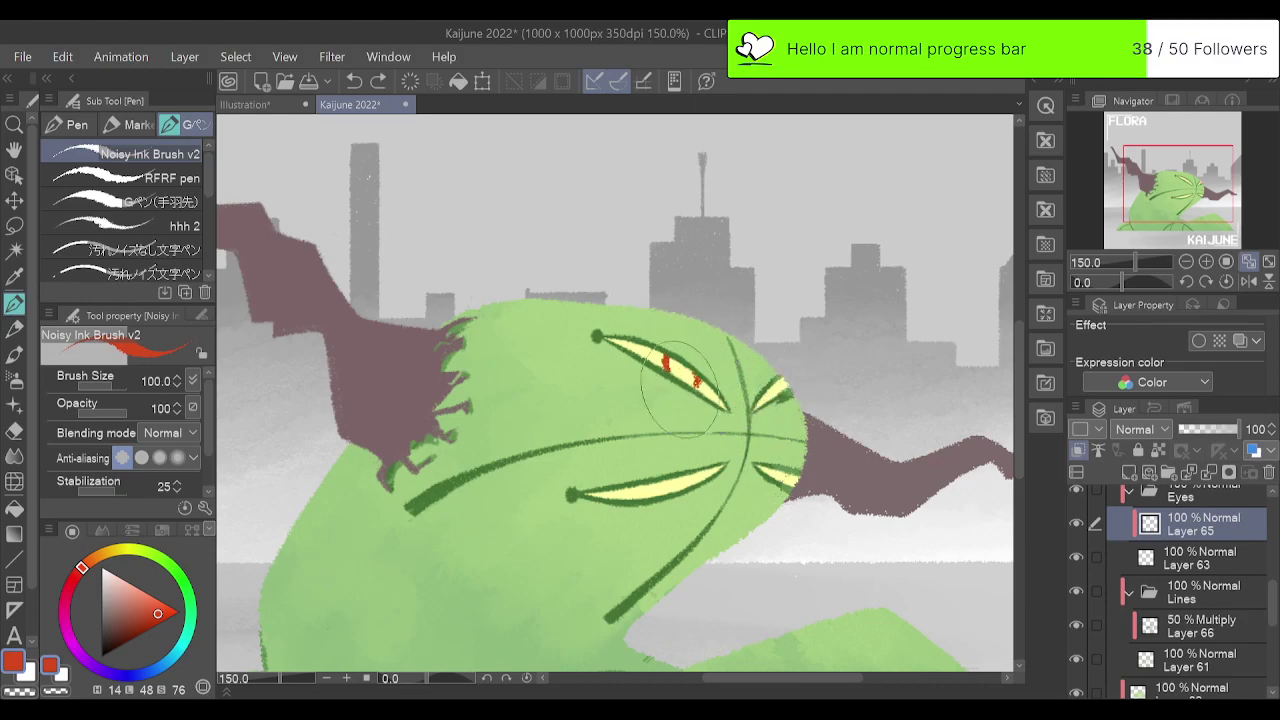
Try painting one wide red pupil in each of the four eyes on Layer 65.
drag(665, 362, 698, 381)
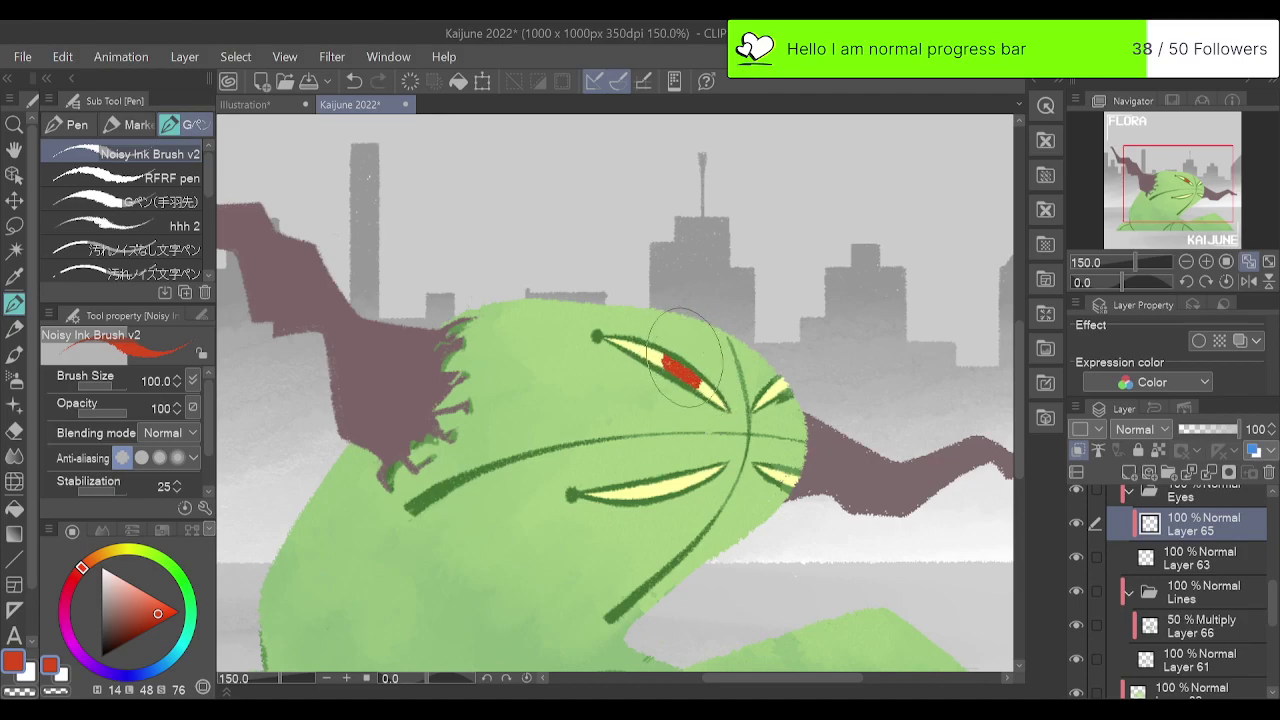
drag(655, 490, 696, 478)
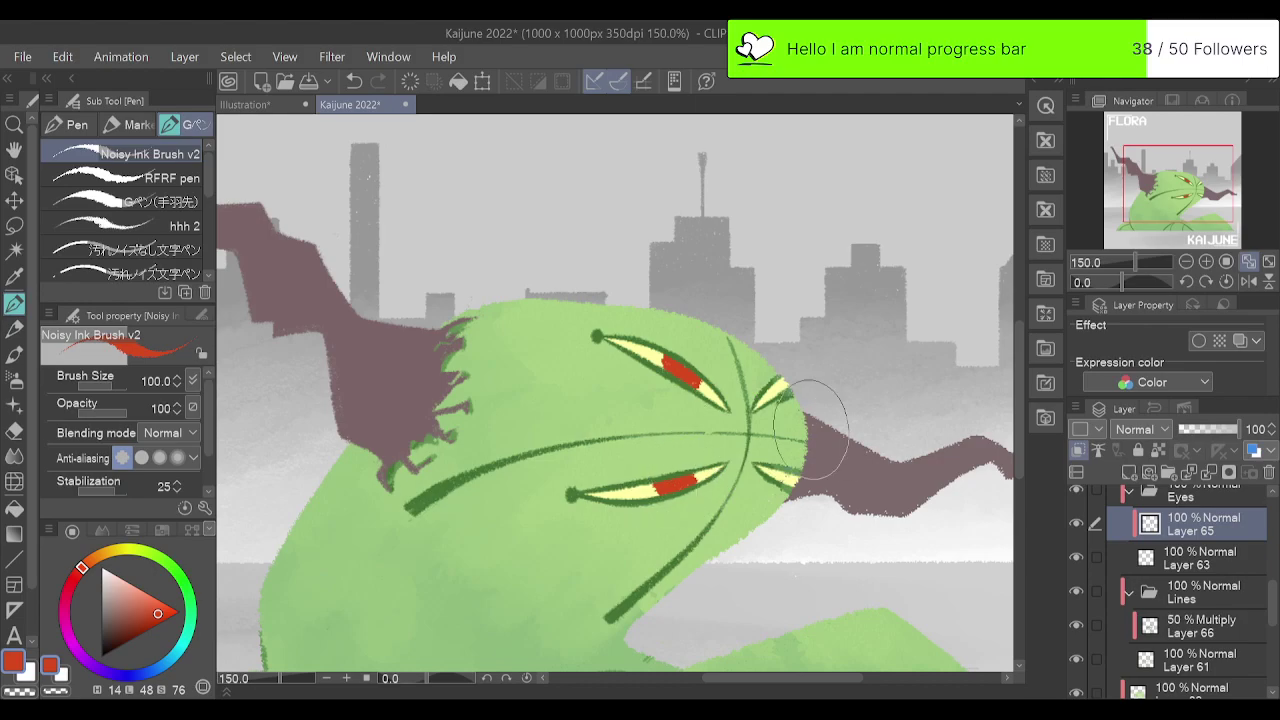
drag(777, 470, 794, 482)
drag(795, 395, 800, 375)
click(1268, 262)
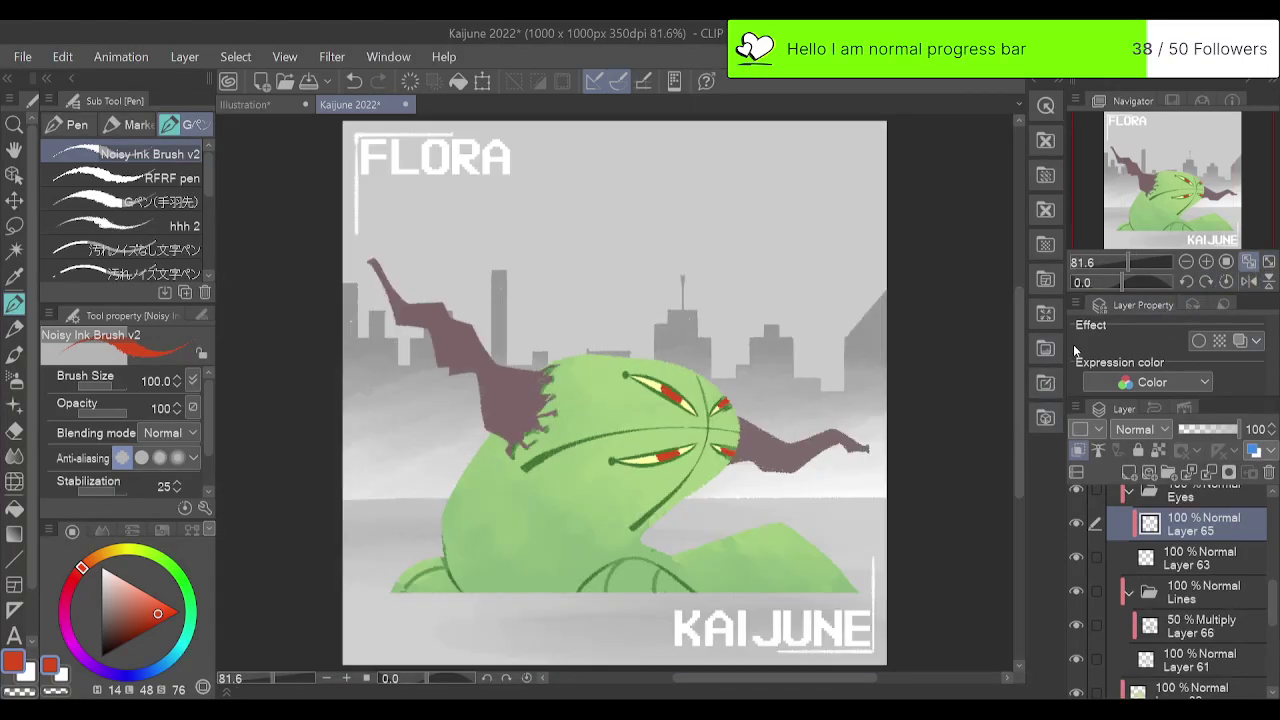
click(1204, 263)
click(1203, 263)
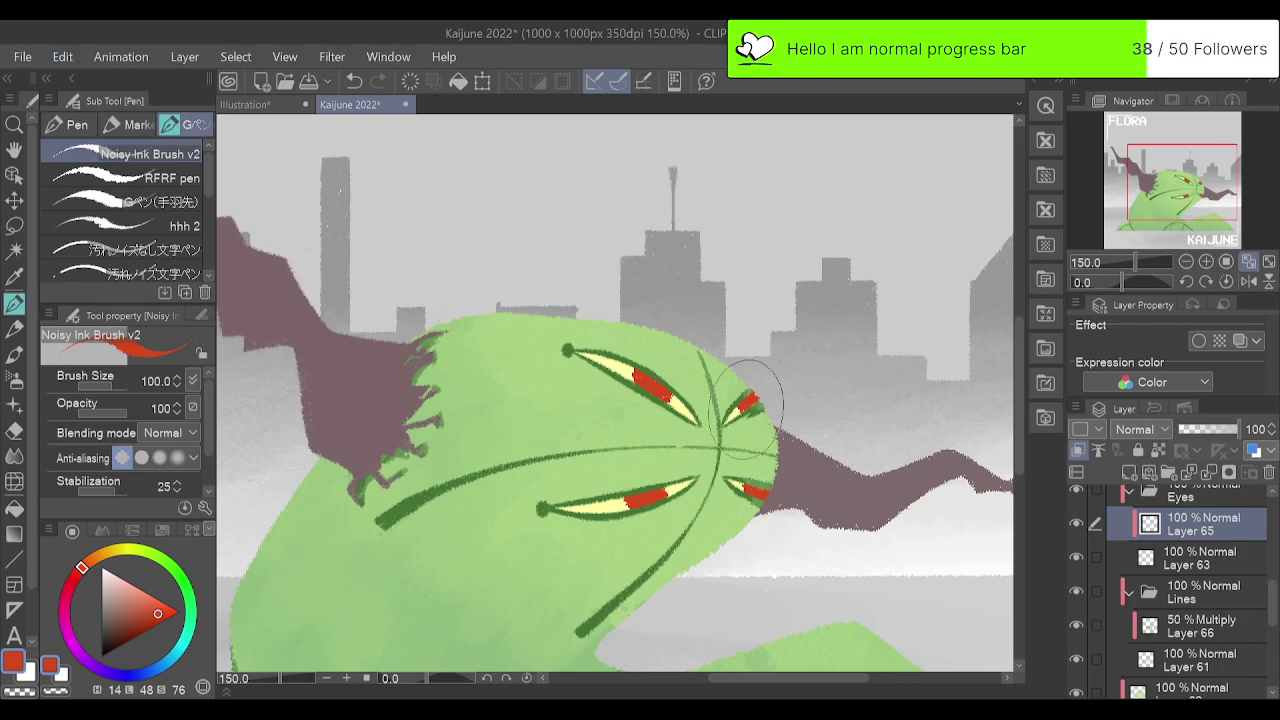
Undo the red pupil strokes in all four eyes.
key(ctrl+z)
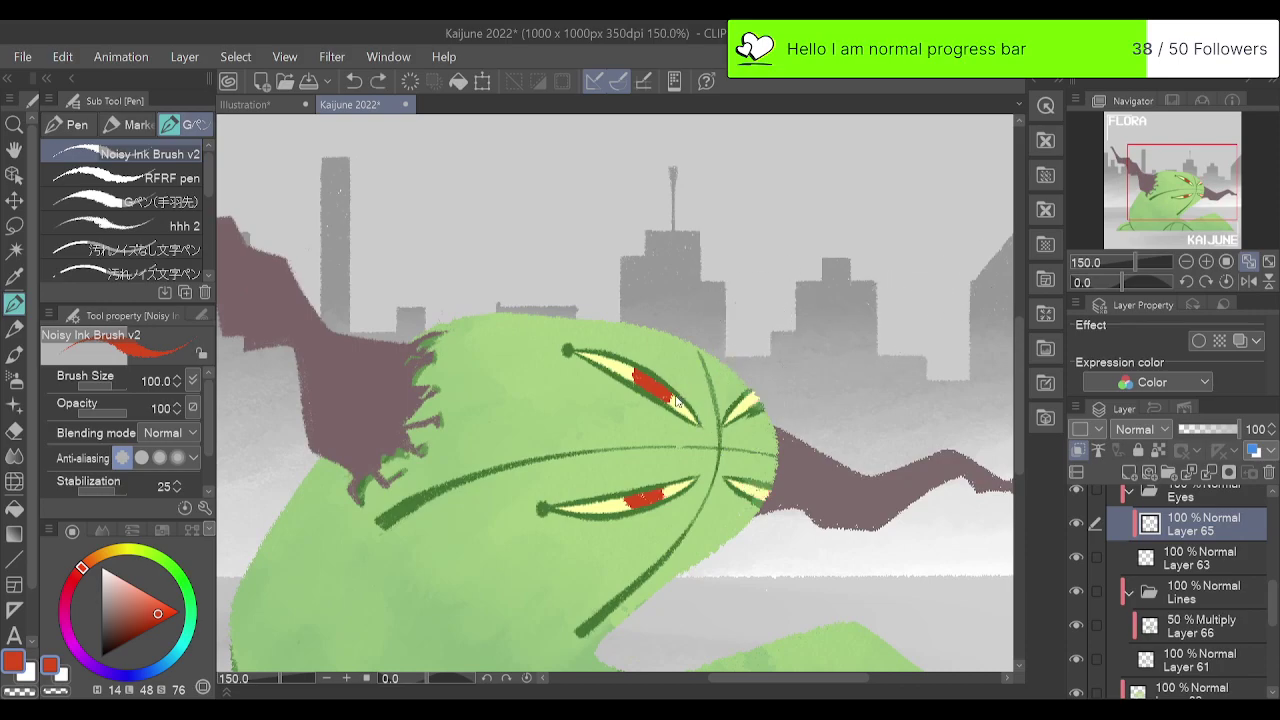
key(ctrl+z)
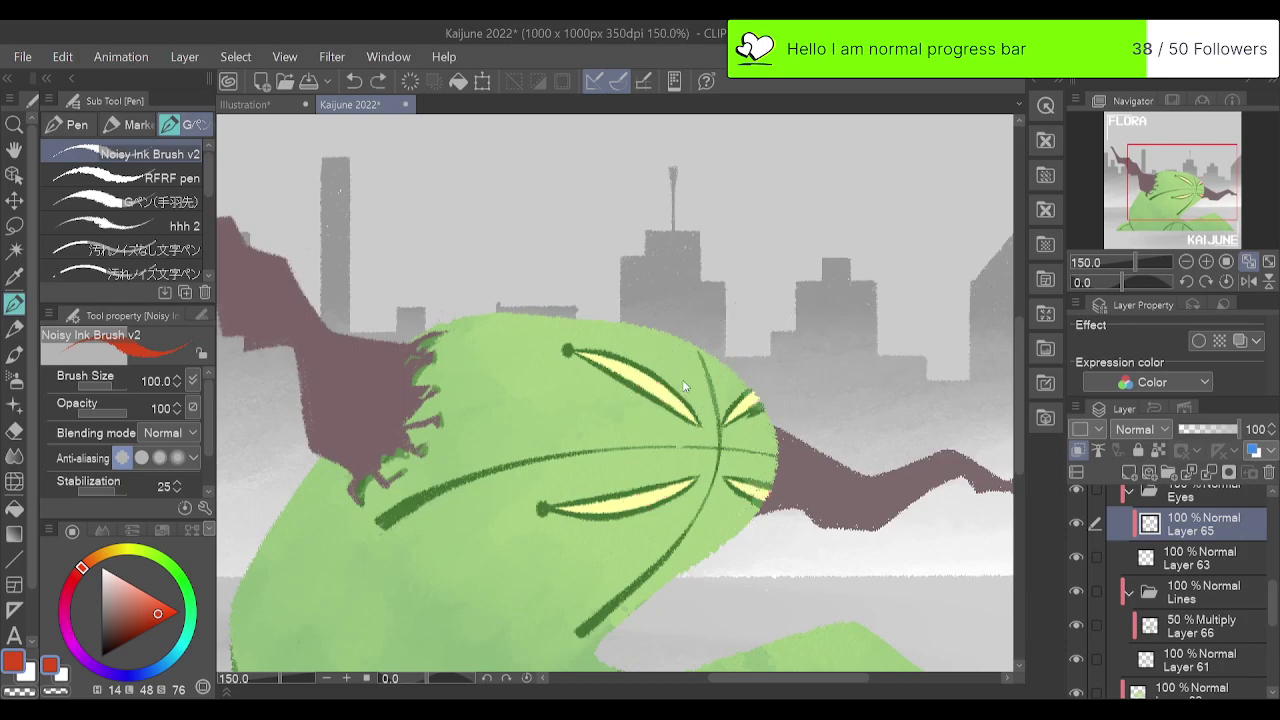
mouse_move(649, 387)
mouse_down()
mouse_move(674, 400)
mouse_move(654, 398)
mouse_up()
key(ctrl+z)
key(ctrl+z)
key(ctrl+z)
key(ctrl+z)
key(ctrl+z)
Paint one elongated red pupil in each eye on Layer 65, placing the large eyes' pupils near their inner corners.
mouse_move(667, 411)
mouse_down()
mouse_move(647, 382)
mouse_move(688, 408)
mouse_up()
mouse_move(645, 500)
mouse_down()
mouse_move(679, 502)
mouse_move(663, 489)
mouse_up()
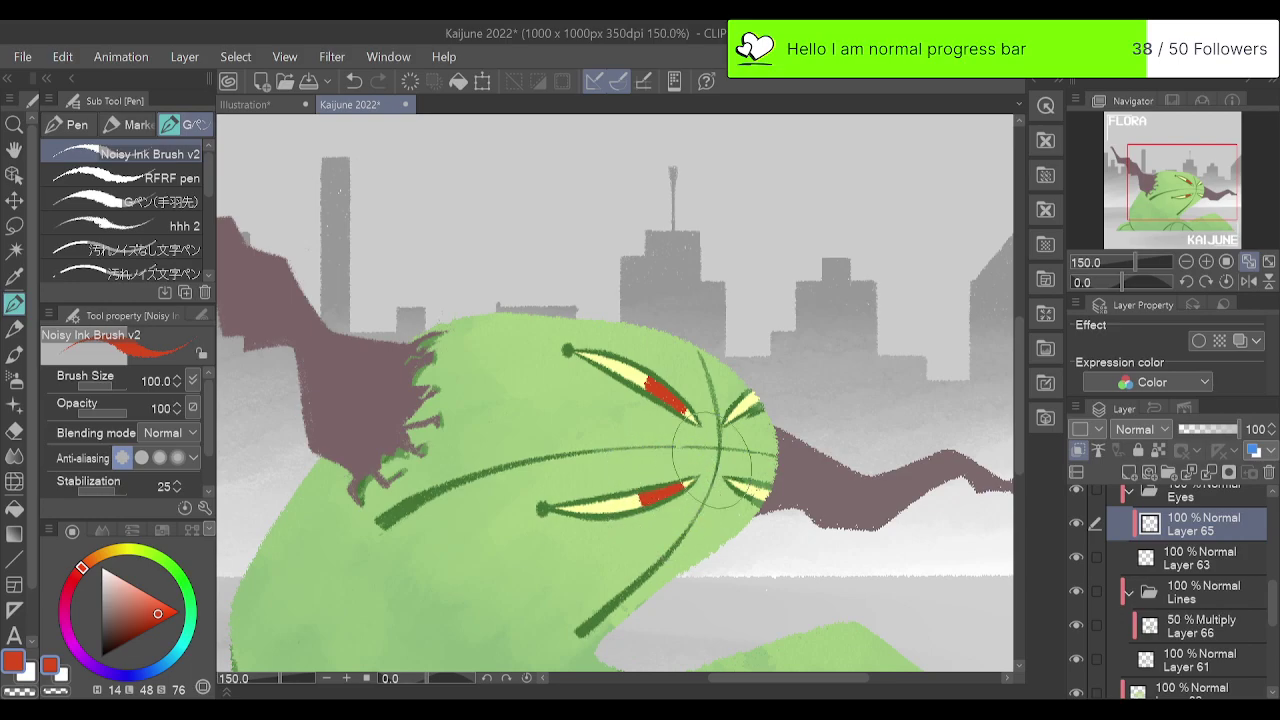
drag(744, 485, 764, 493)
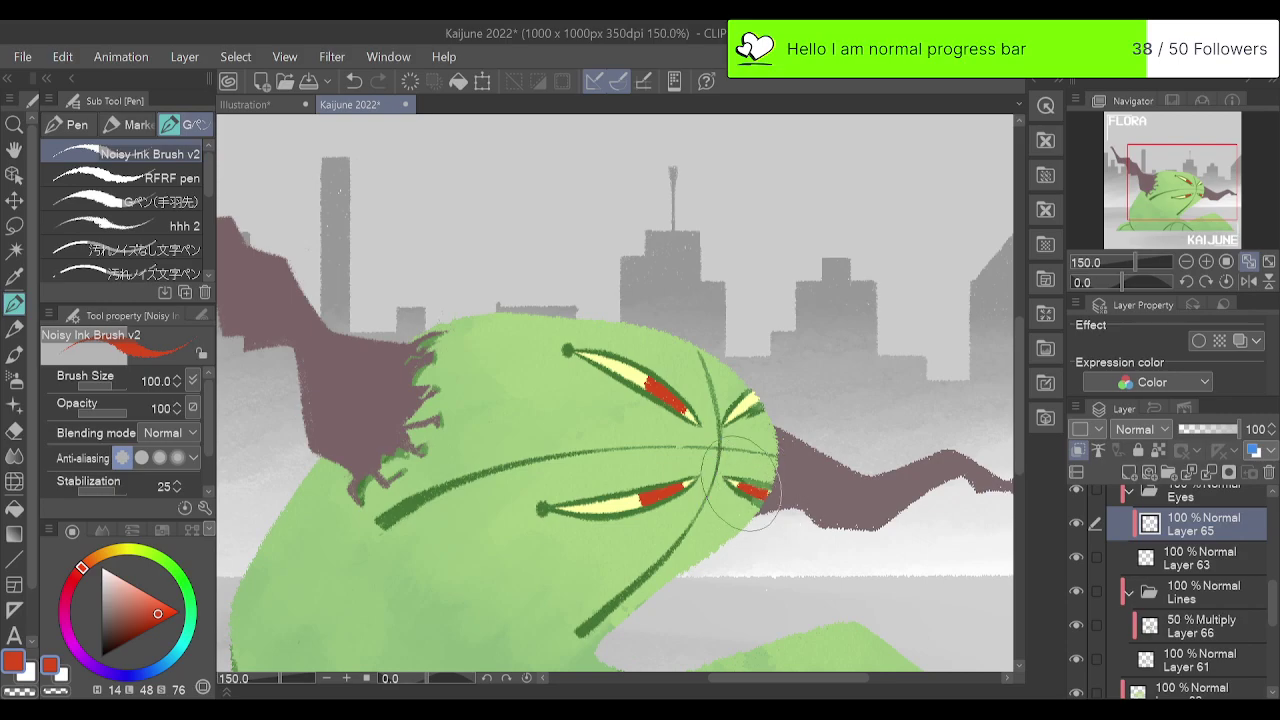
drag(742, 412, 752, 402)
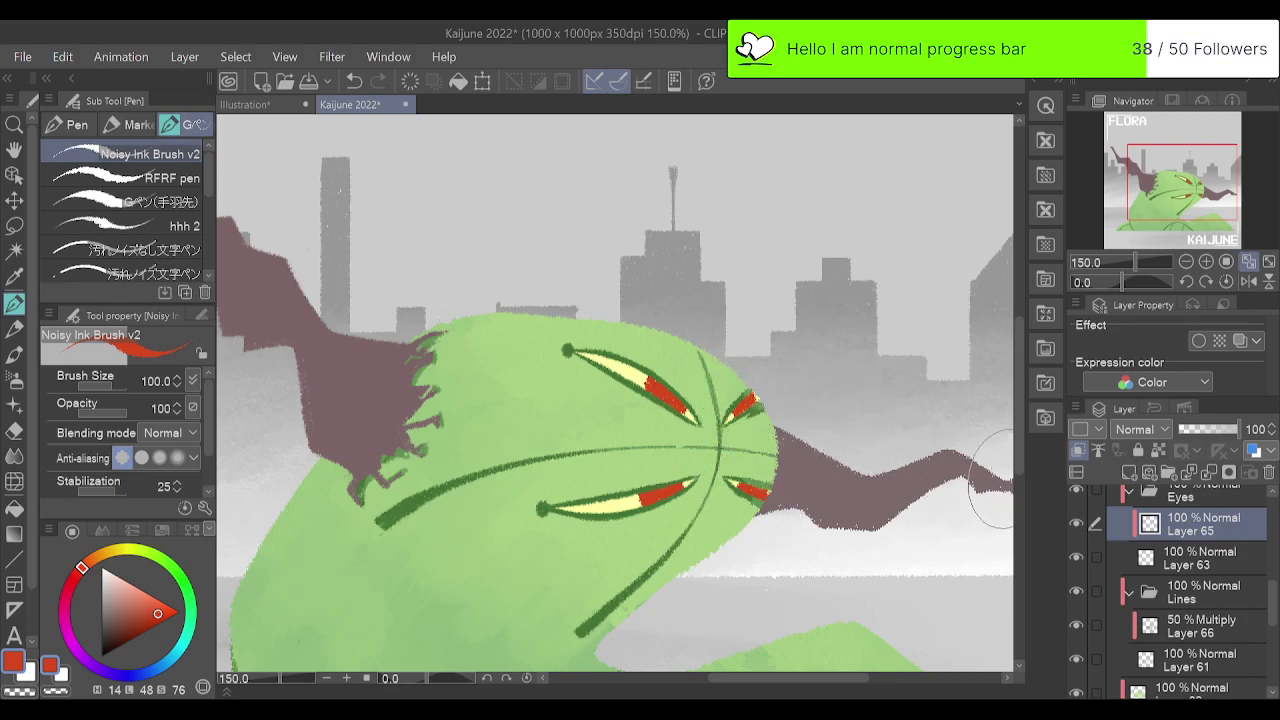
Create a new raster layer above the red pupils and dot a white highlight at the centre of each pupil.
drag(112, 586, 101, 566)
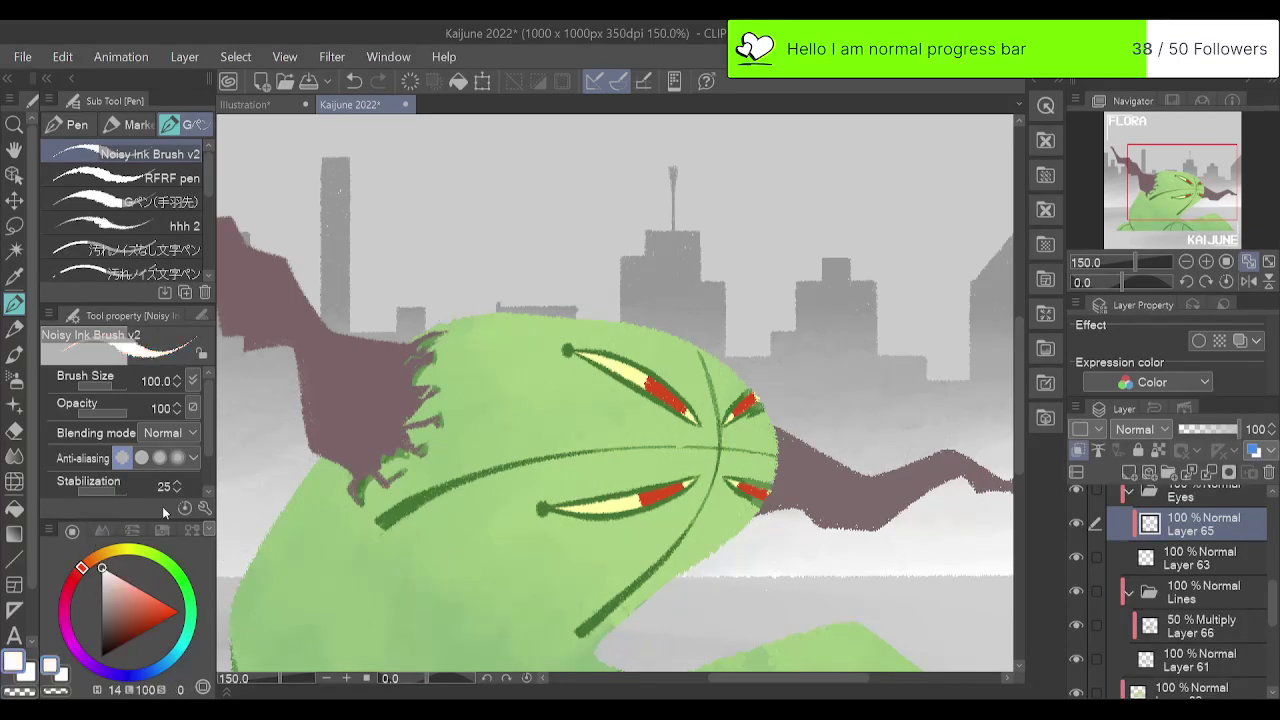
click(1128, 470)
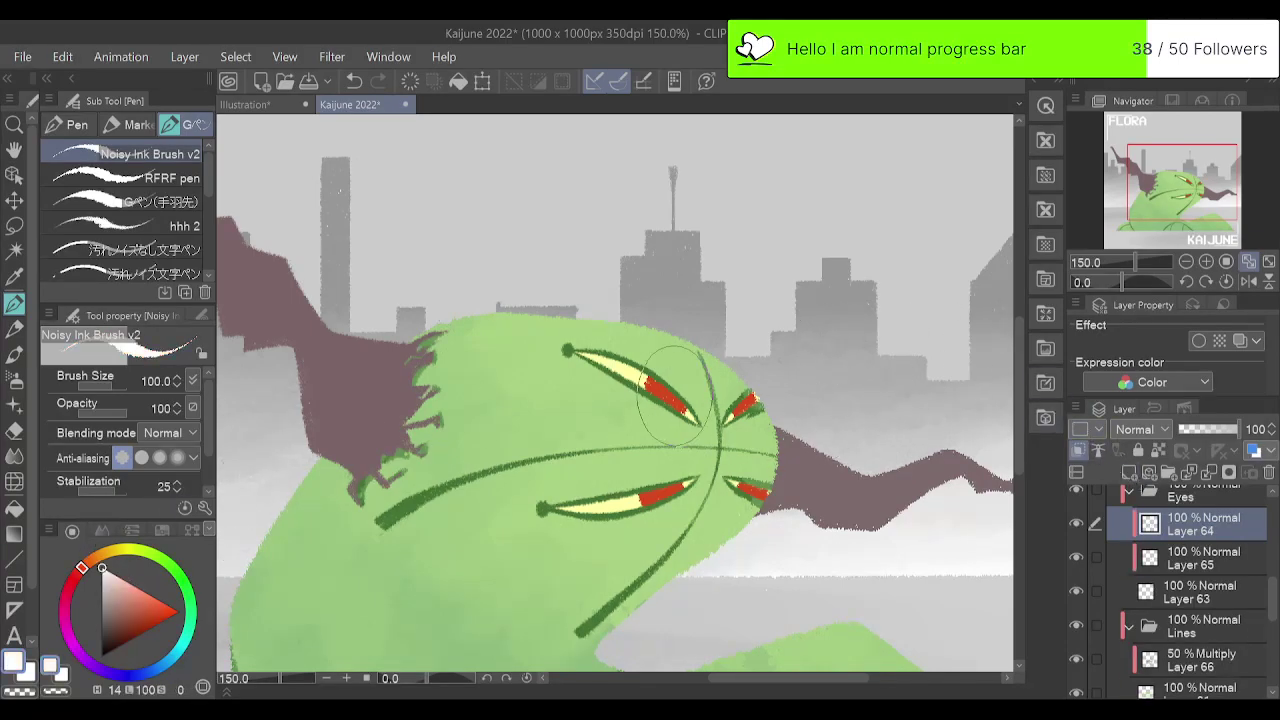
key(ctrl+z)
click(666, 397)
key(ctrl+z)
click(744, 405)
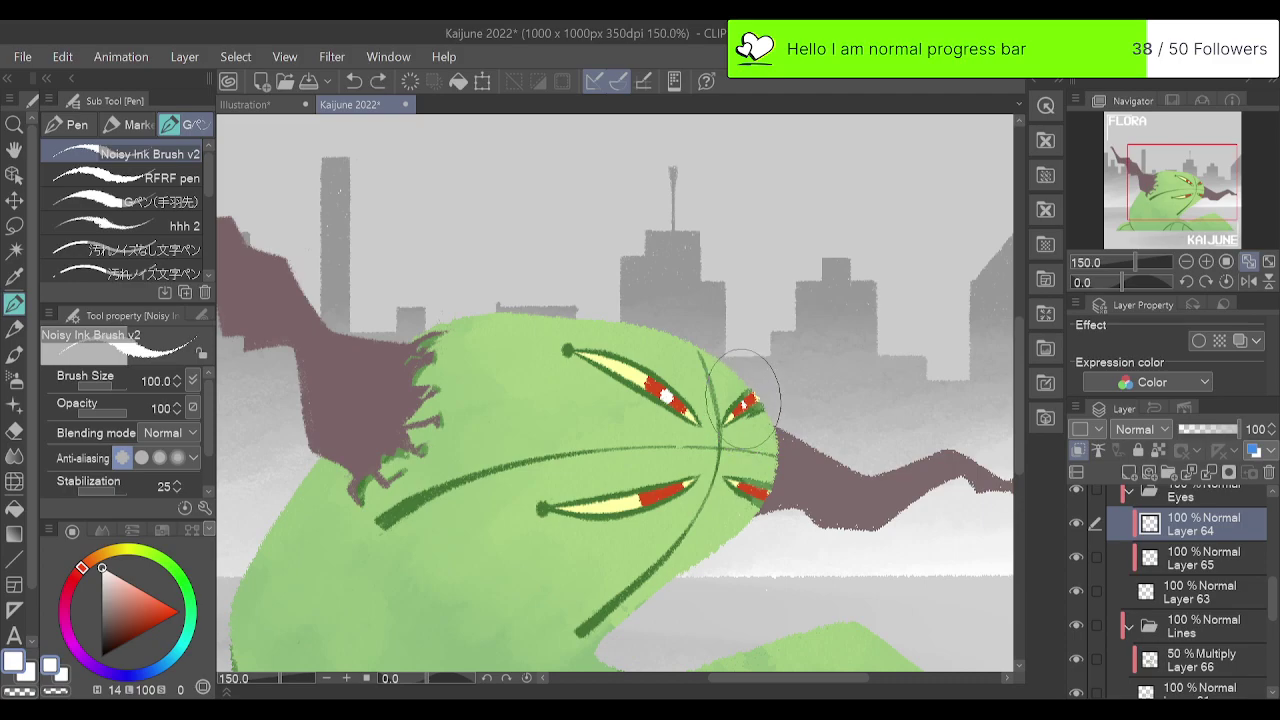
click(752, 490)
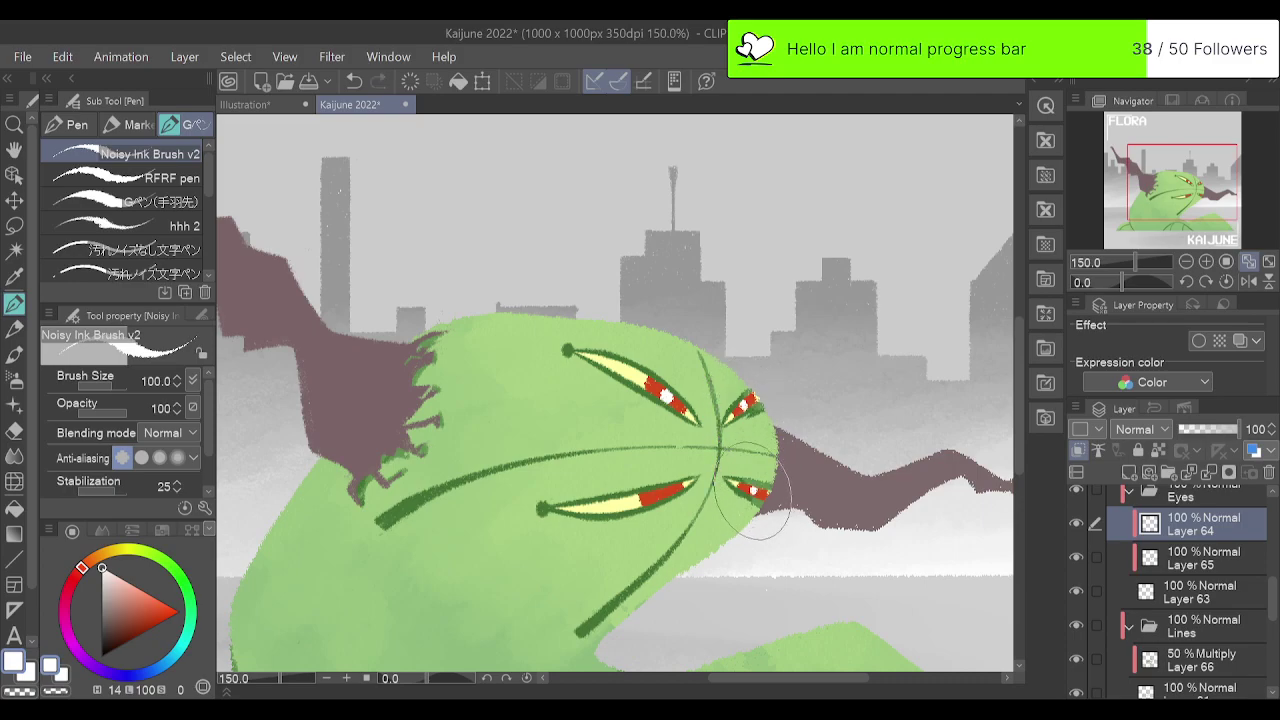
click(662, 488)
click(1268, 261)
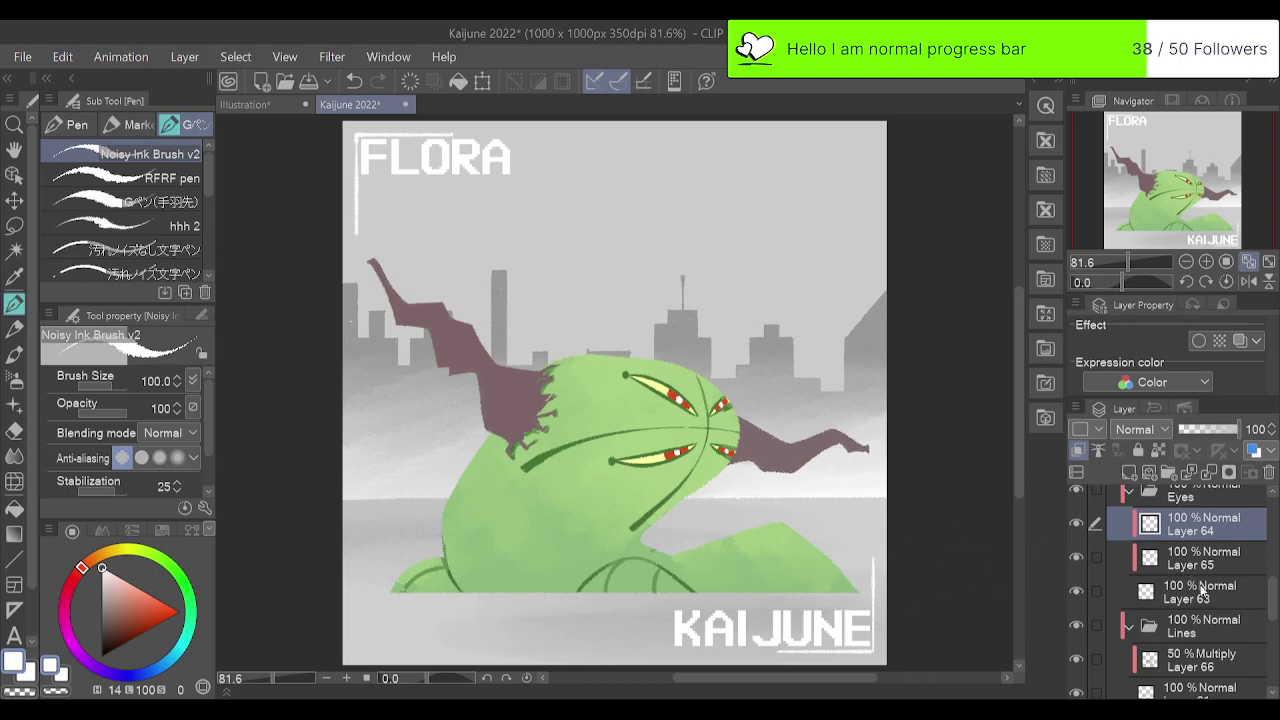
Trim the small eyes' linework at the head's far edge with the Hard eraser on Layer 61.
click(1224, 694)
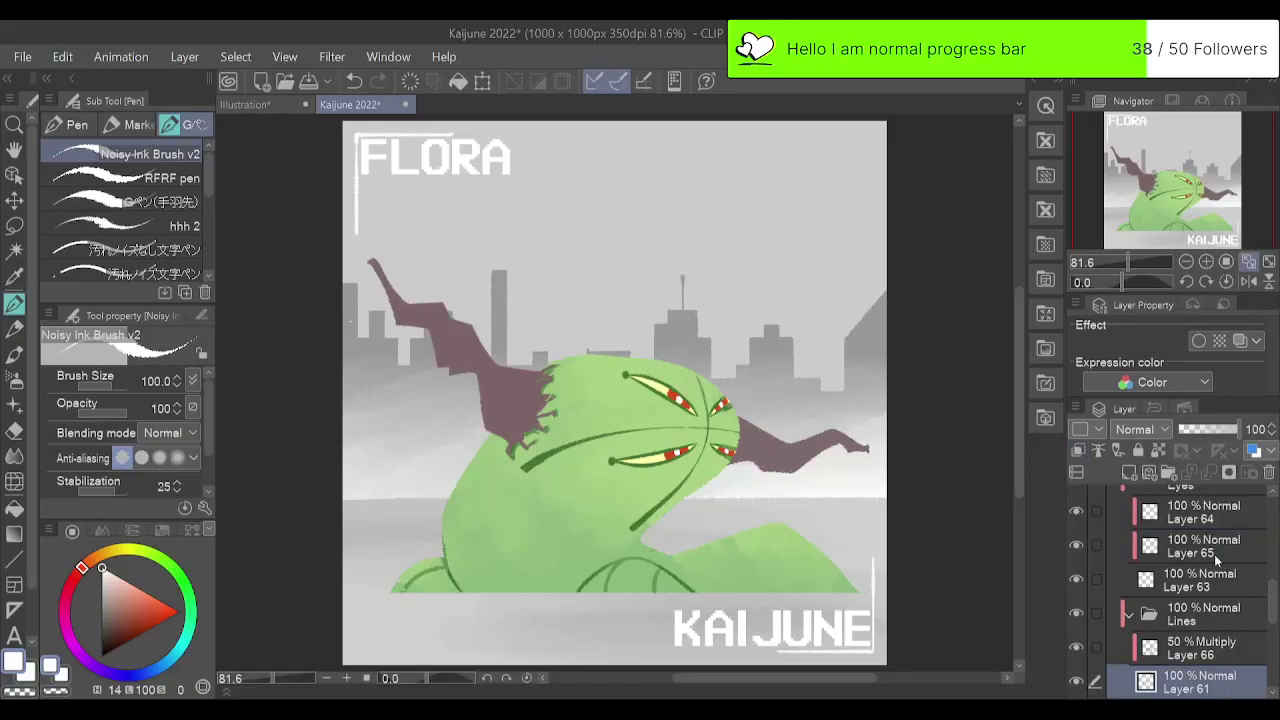
click(1207, 262)
click(1207, 262)
drag(1193, 198, 1197, 194)
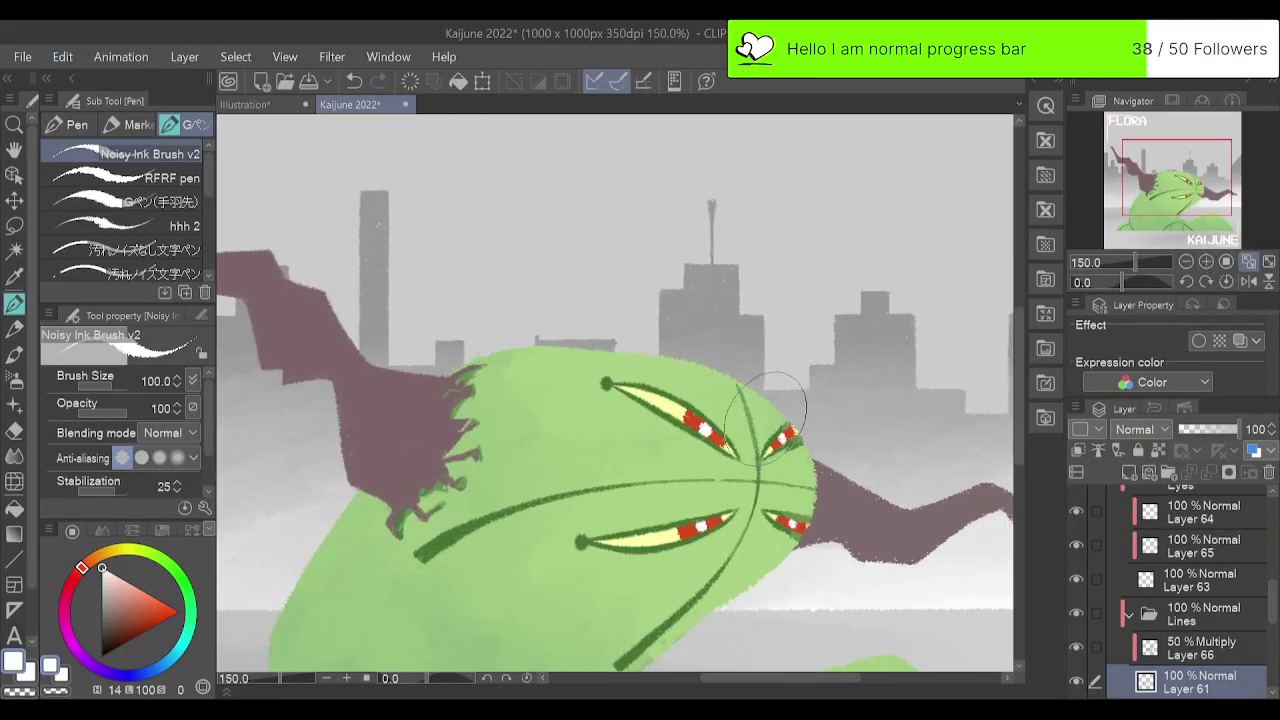
key(e)
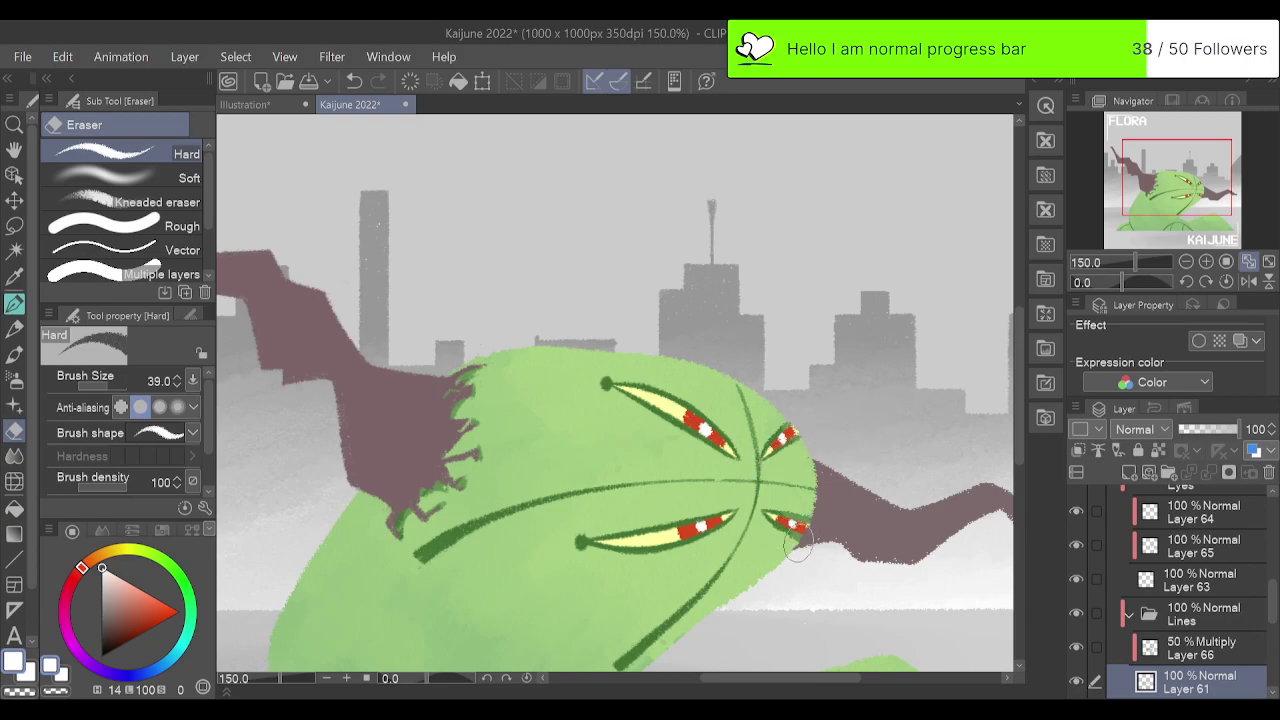
drag(772, 507, 828, 519)
key(ctrl+z)
key(ctrl+z)
key(ctrl+y)
click(1267, 263)
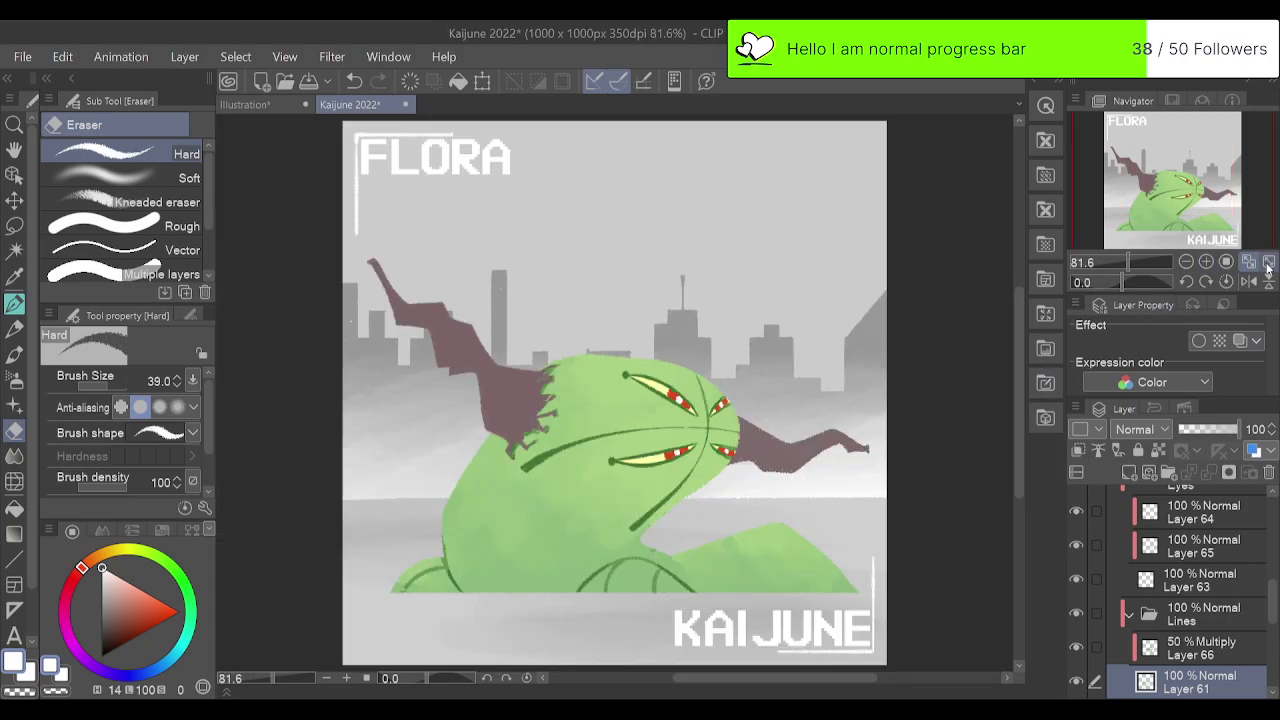
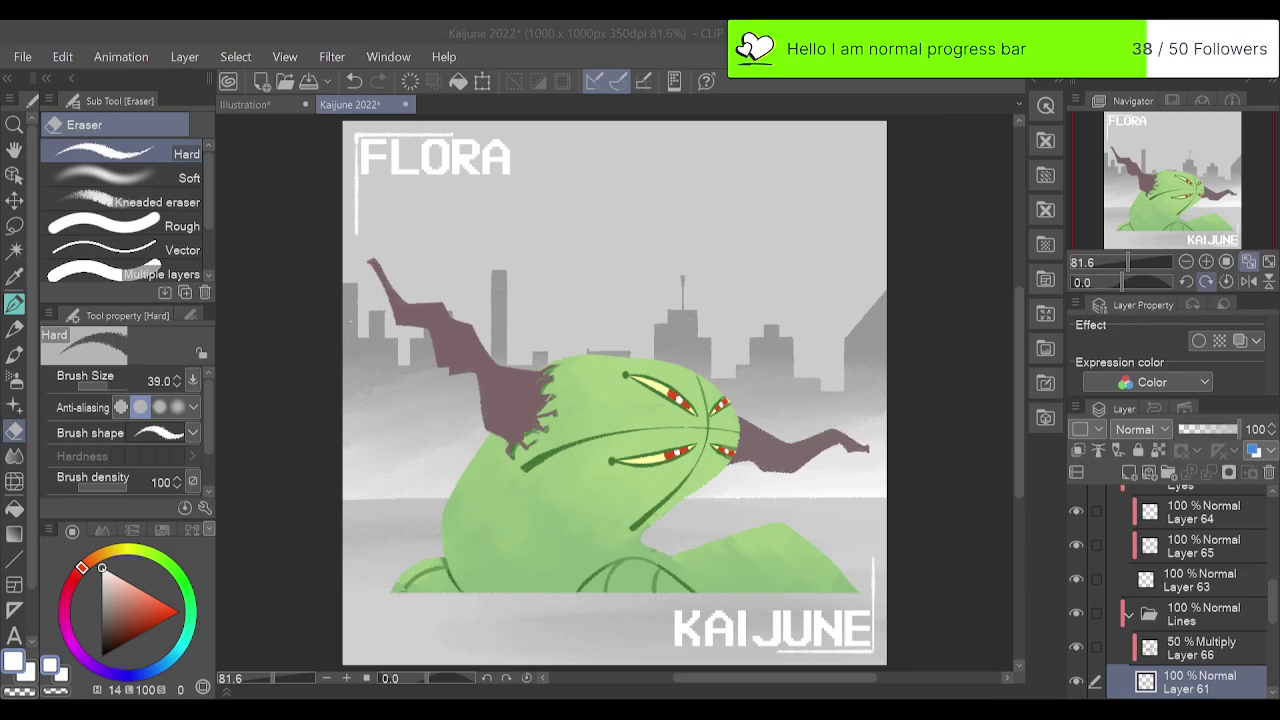
Lasso the small upper eye across all Eyes and Lines layers, rotate it slightly clockwise, nudge it away from the centre line, and deselect.
double_click(1206, 262)
drag(1188, 197, 1209, 198)
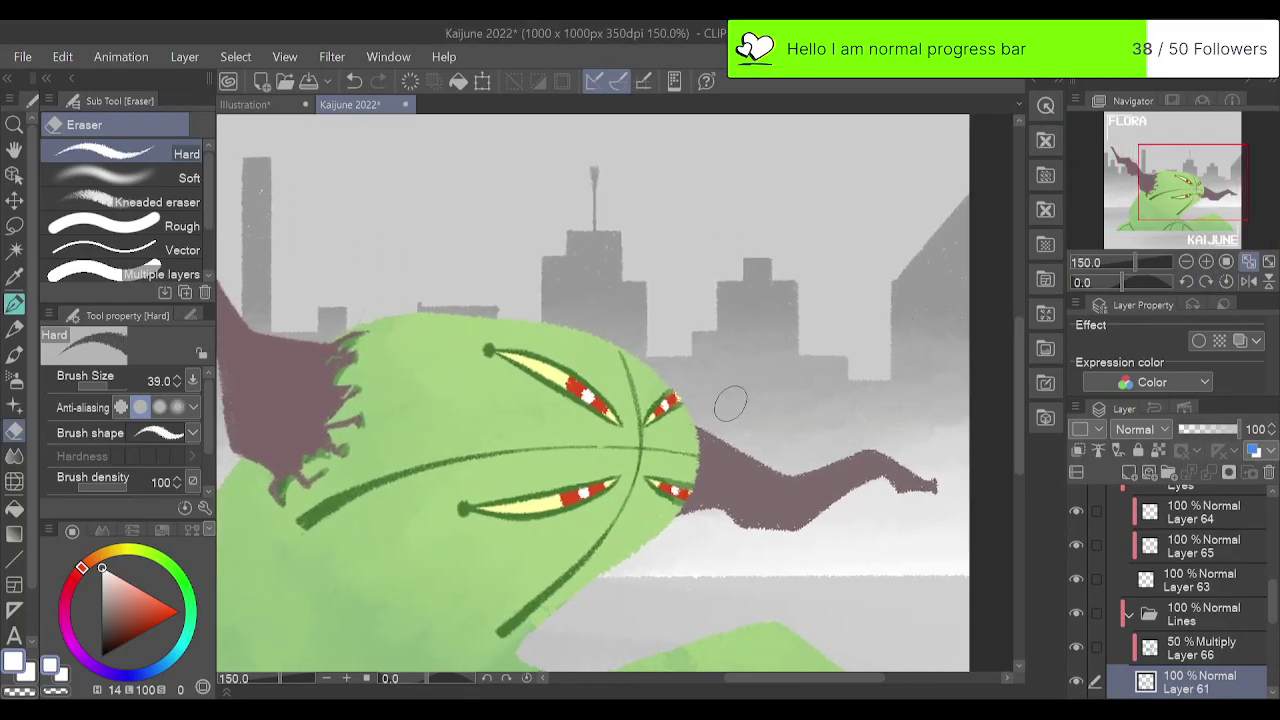
click(1201, 608)
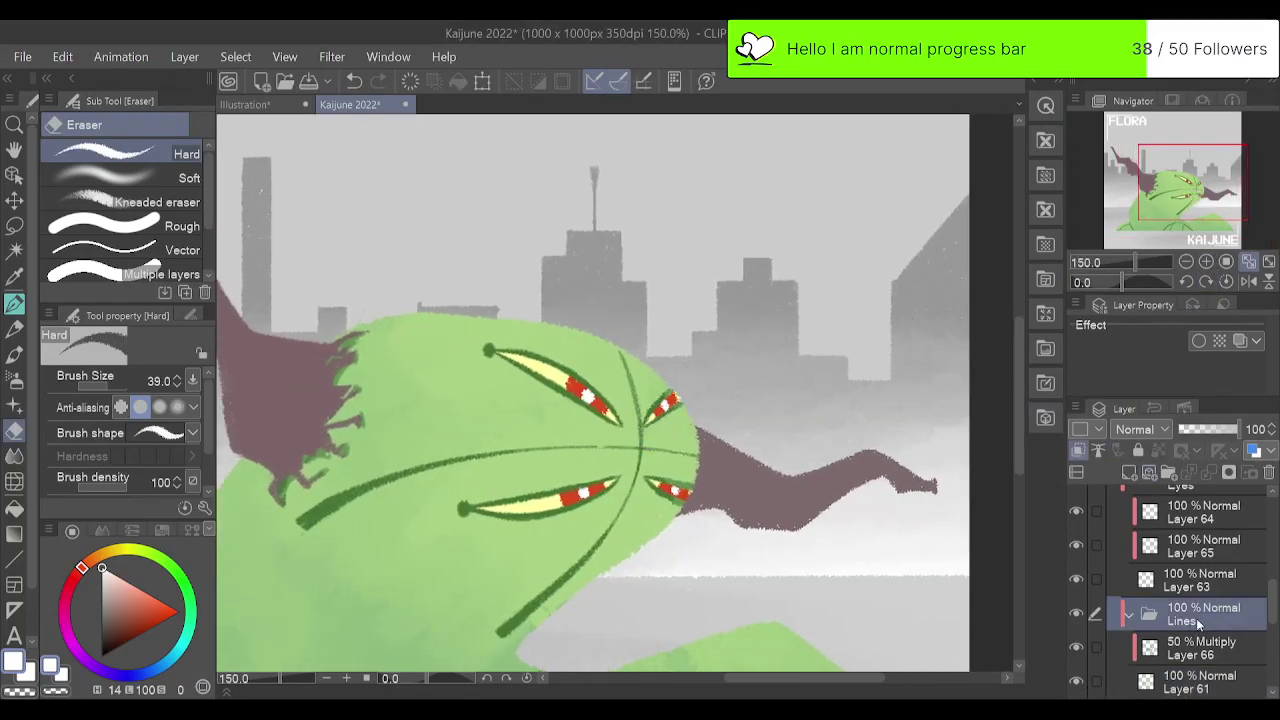
scroll(1255, 522, up, 1)
click(1252, 516)
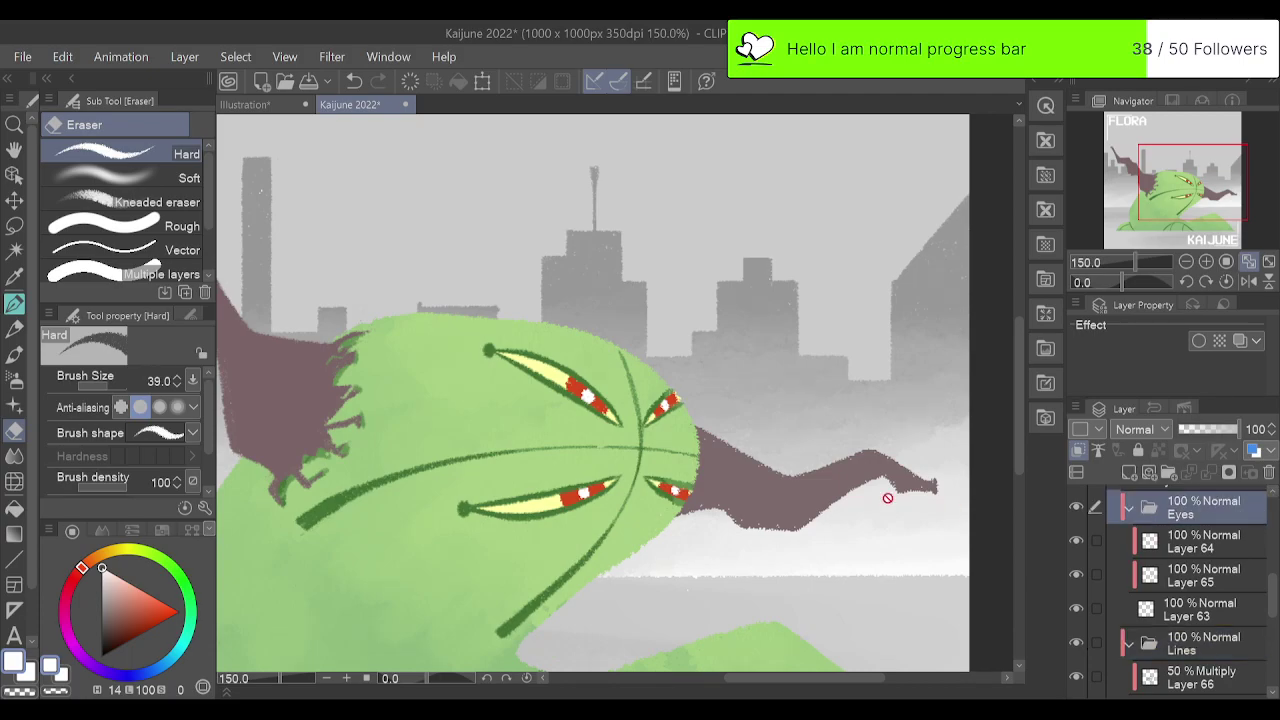
key(m)
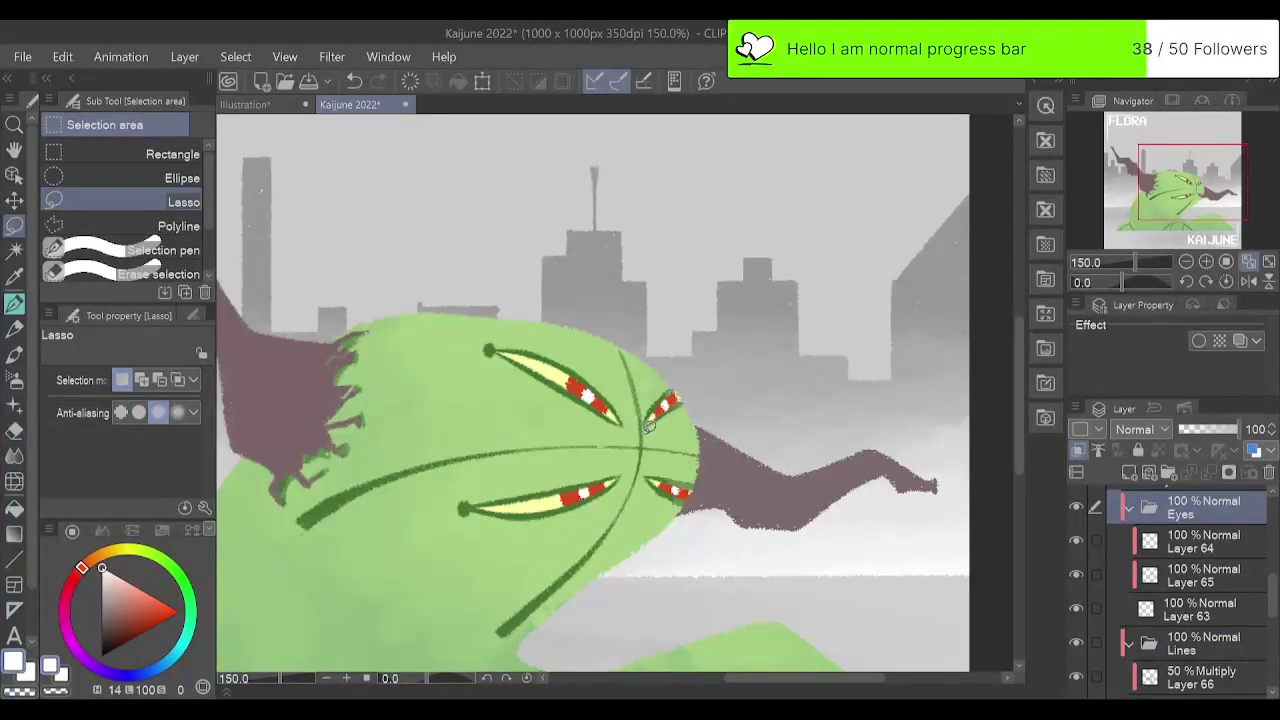
mouse_move(656, 390)
mouse_down()
mouse_move(701, 410)
mouse_move(650, 430)
mouse_up()
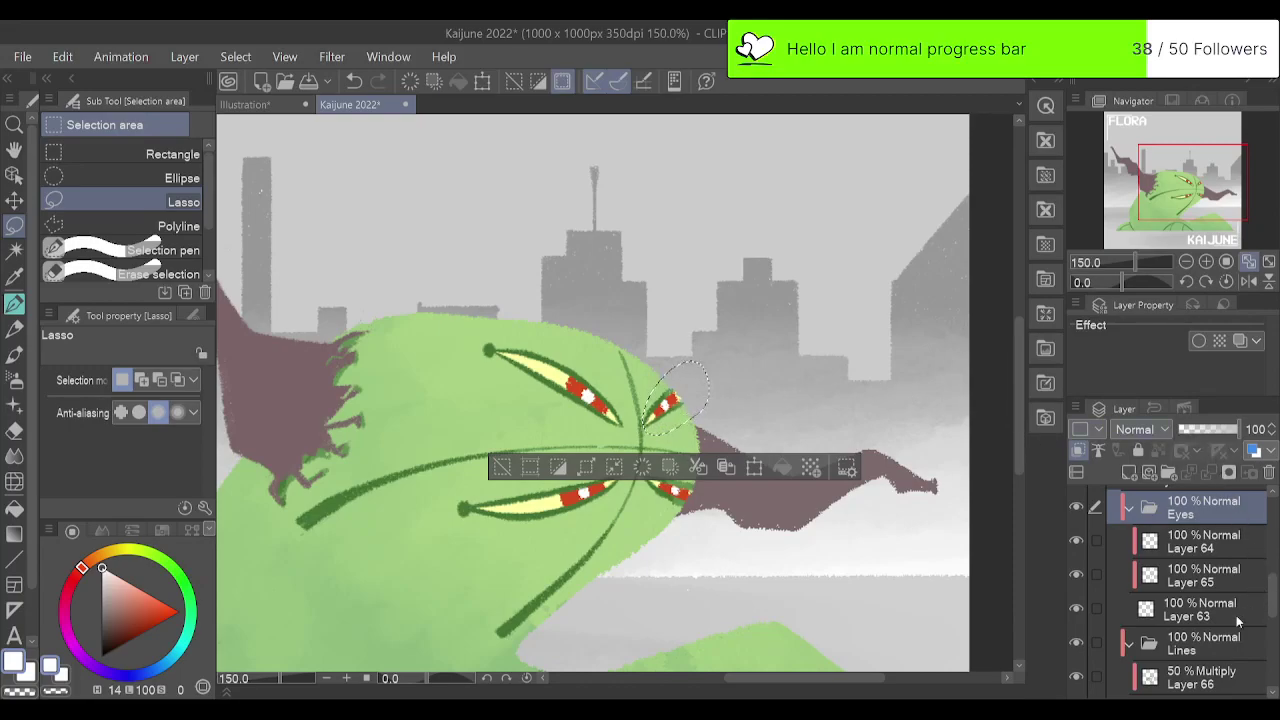
shift+click(1184, 652)
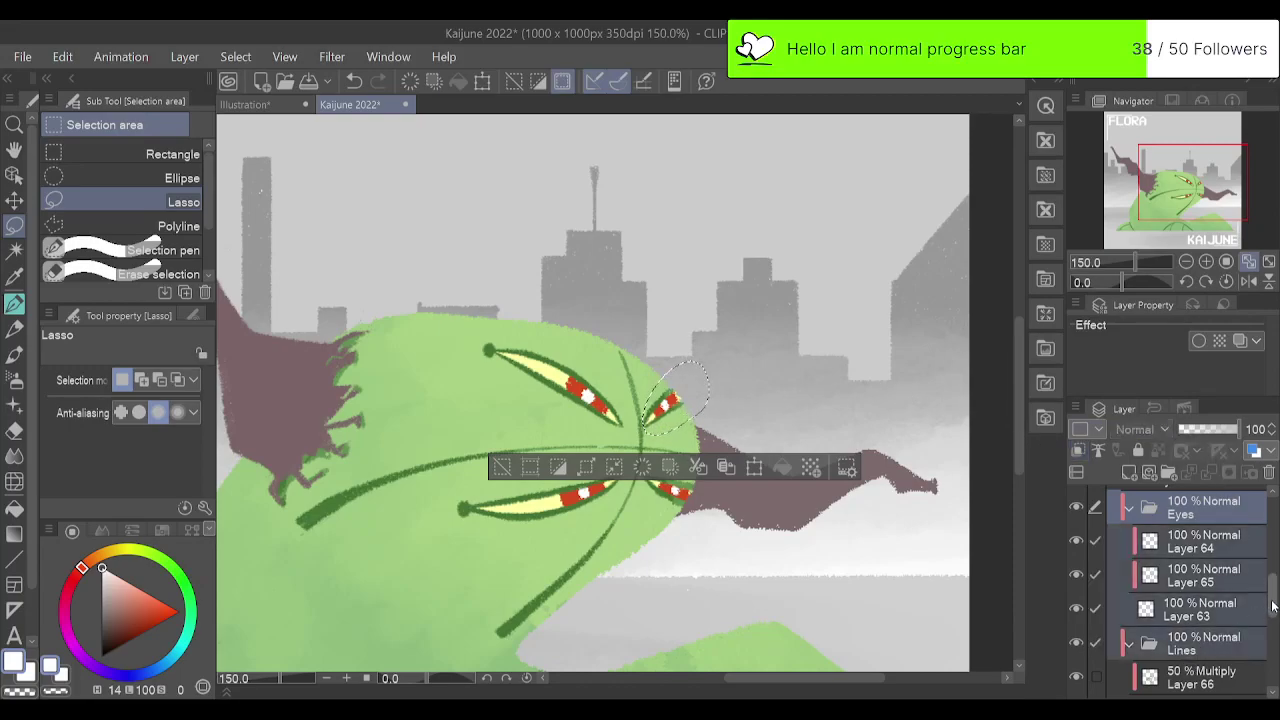
scroll(1260, 614, down, 3)
scroll(1264, 612, up, 3)
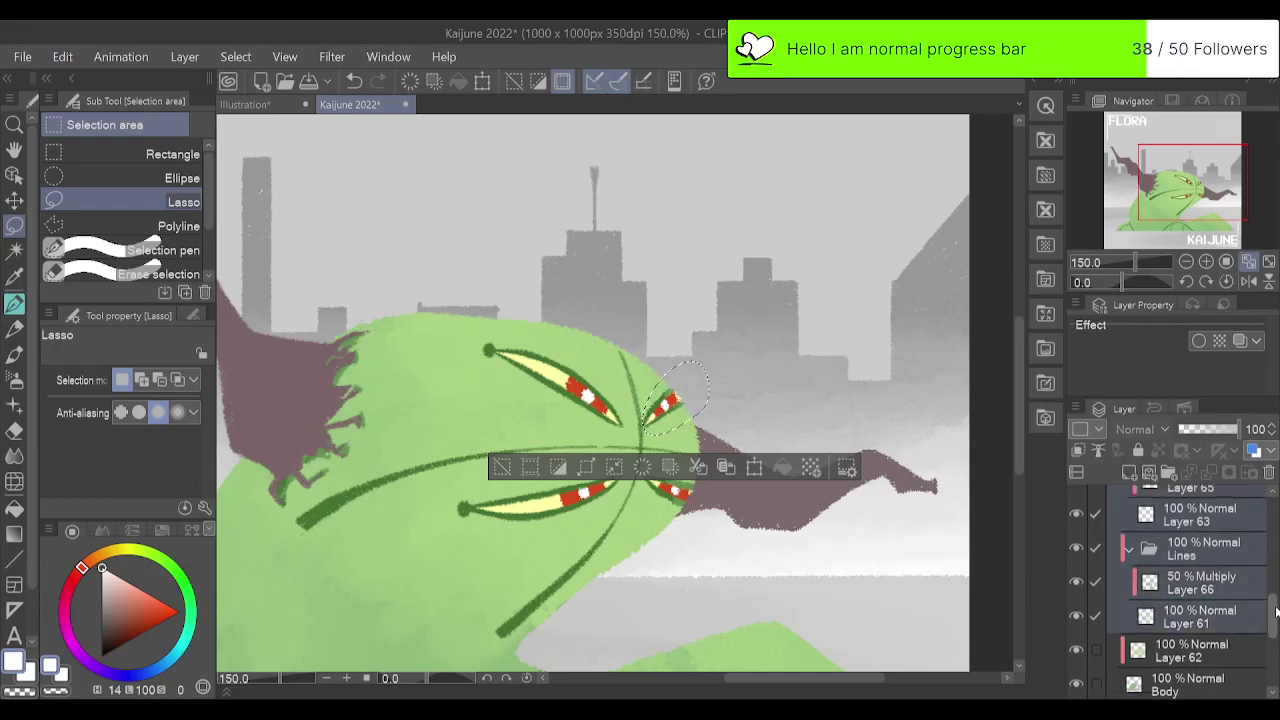
click(482, 82)
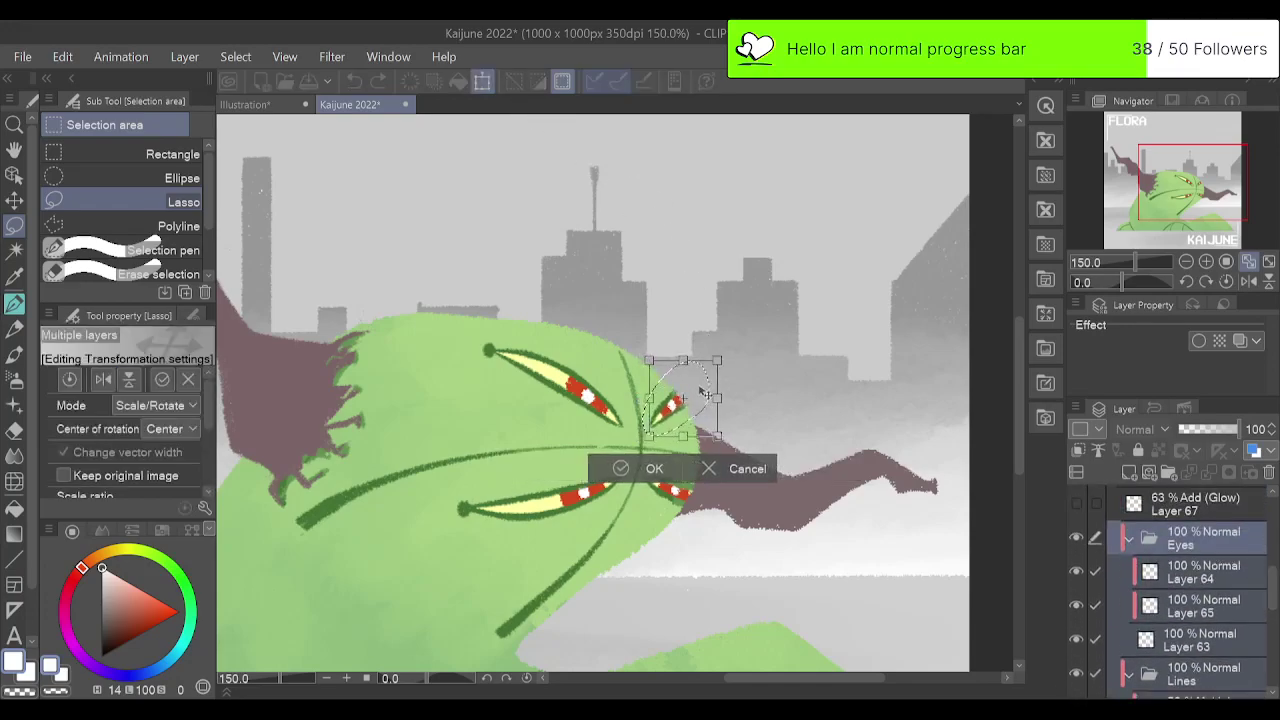
drag(697, 336, 702, 338)
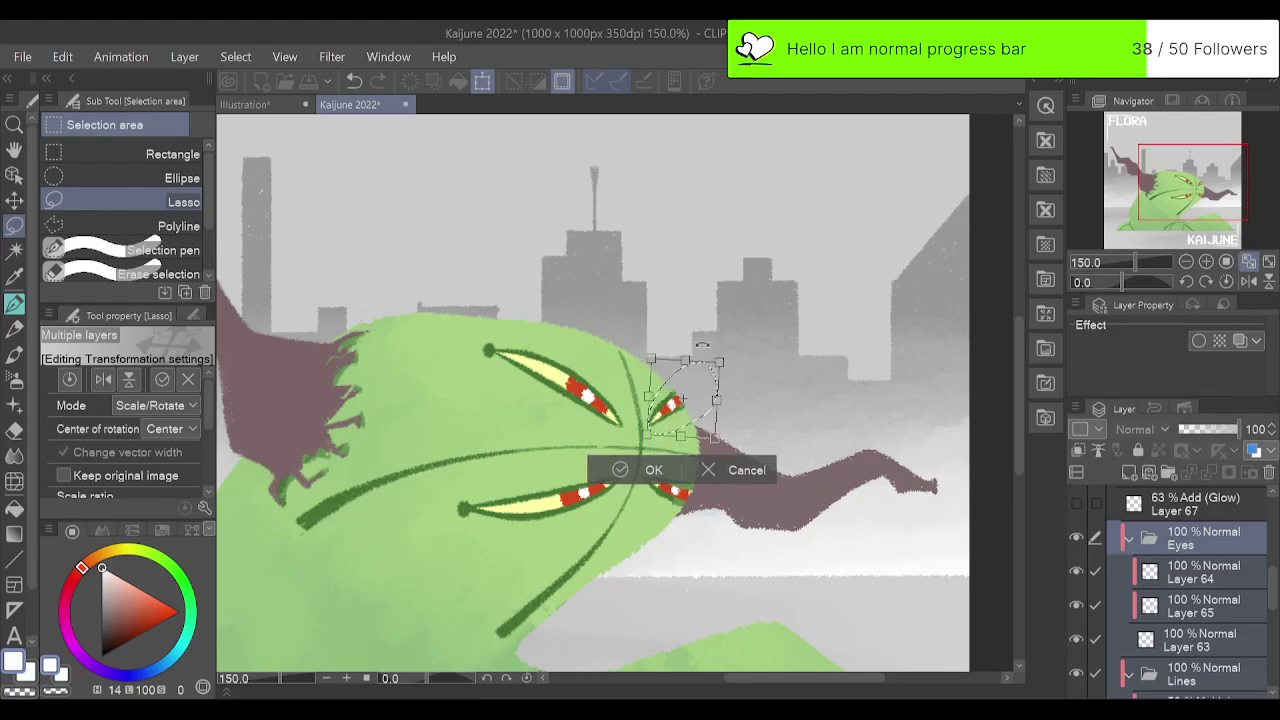
click(650, 469)
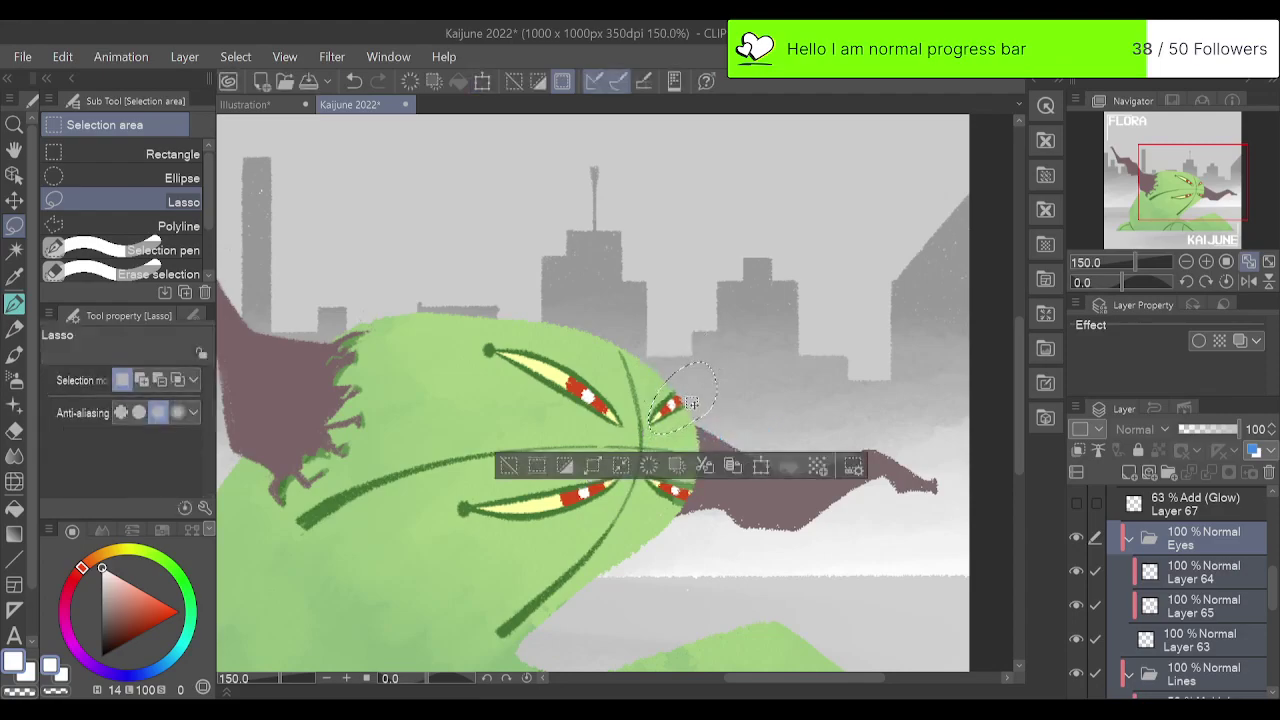
click(508, 466)
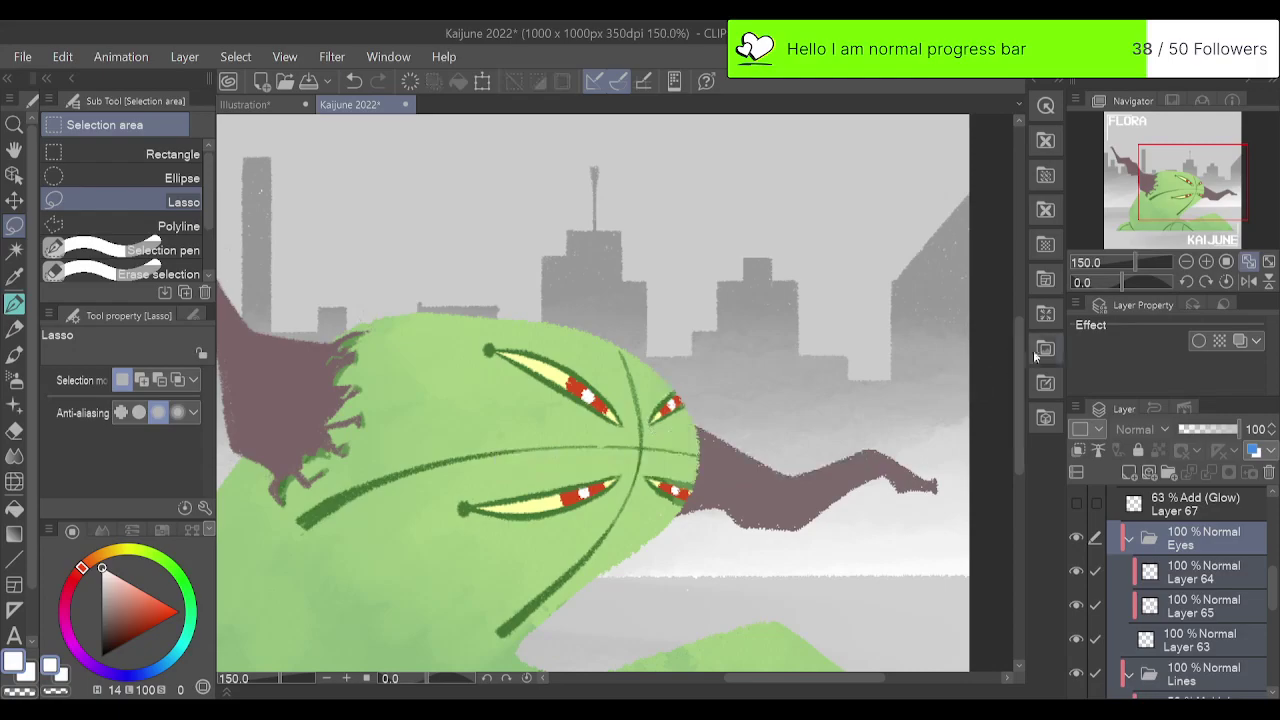
Lasso the large lower eye across the Eyes and Lines layers, rotate it slightly counterclockwise, move it slightly down, and deselect.
click(1268, 262)
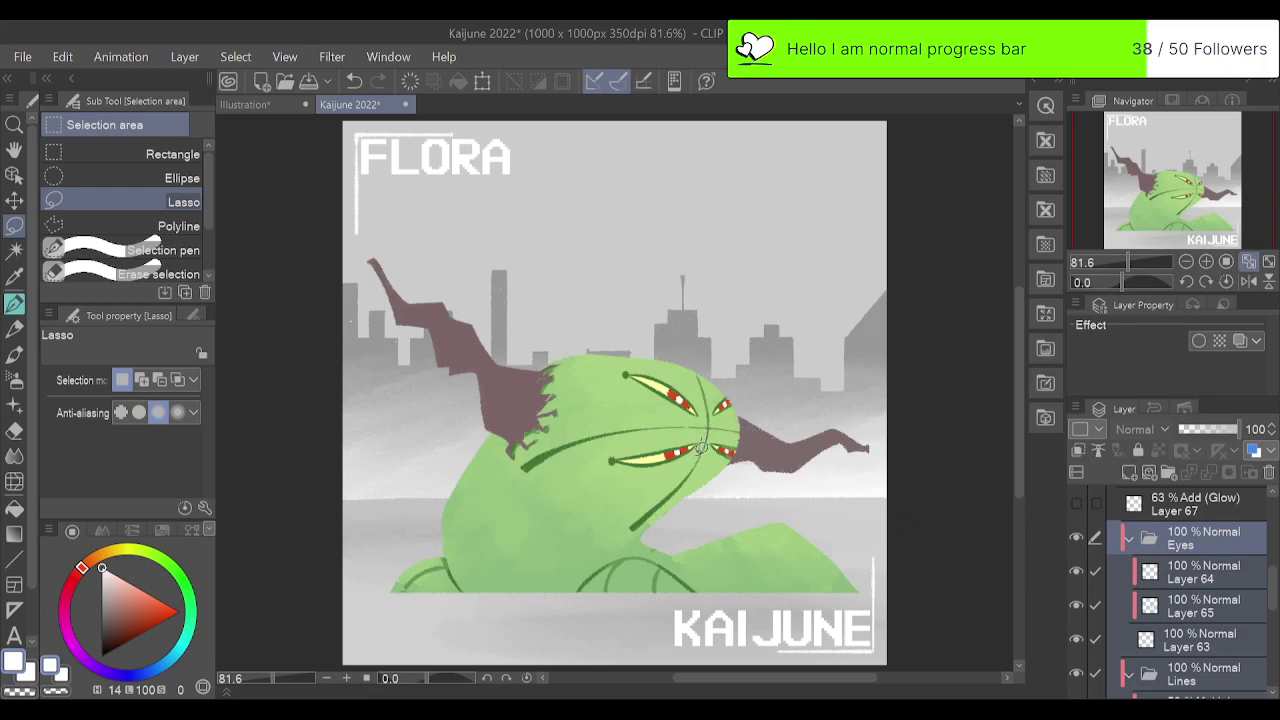
mouse_move(706, 430)
mouse_down()
mouse_move(655, 480)
mouse_move(600, 483)
mouse_move(606, 446)
mouse_move(706, 432)
mouse_up()
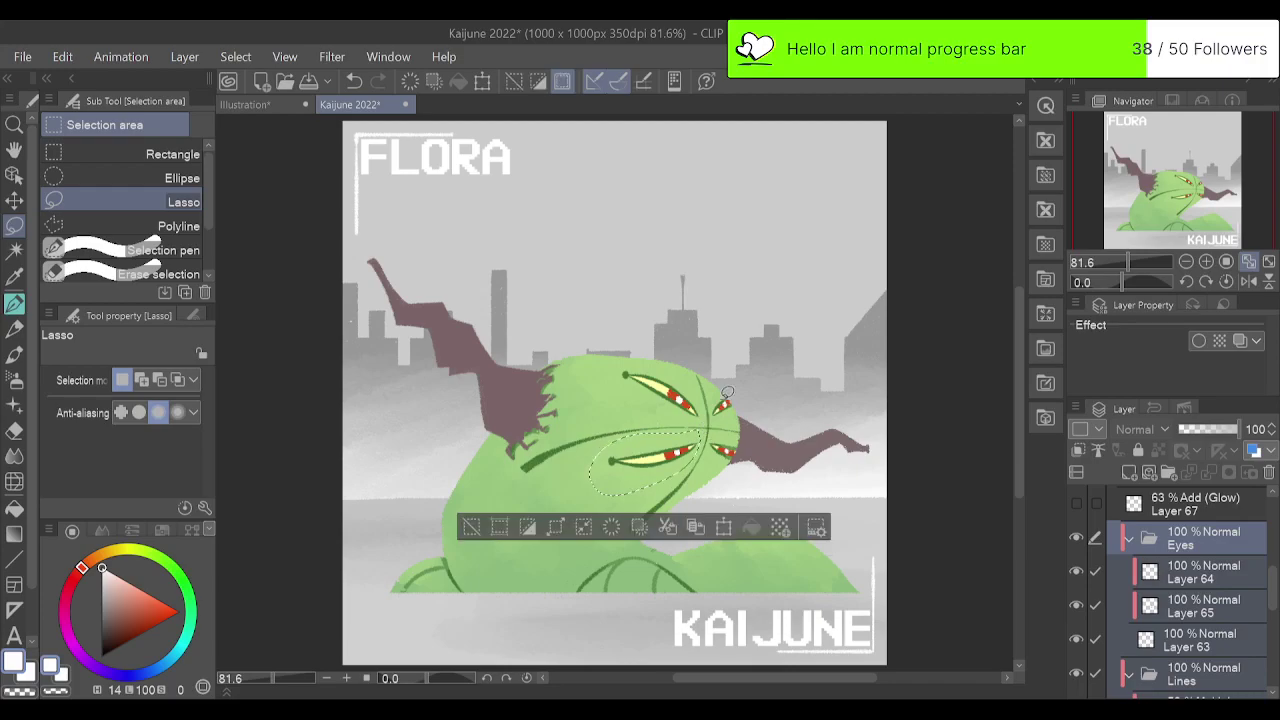
click(482, 81)
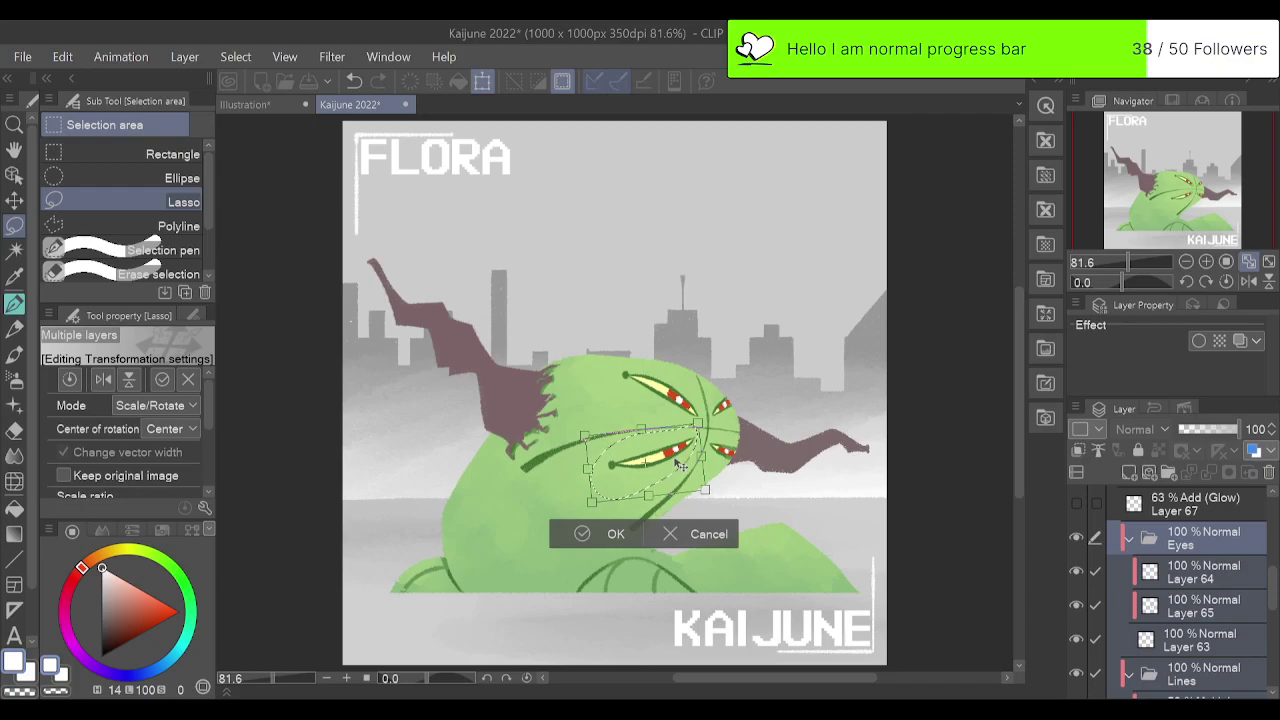
drag(680, 463, 684, 466)
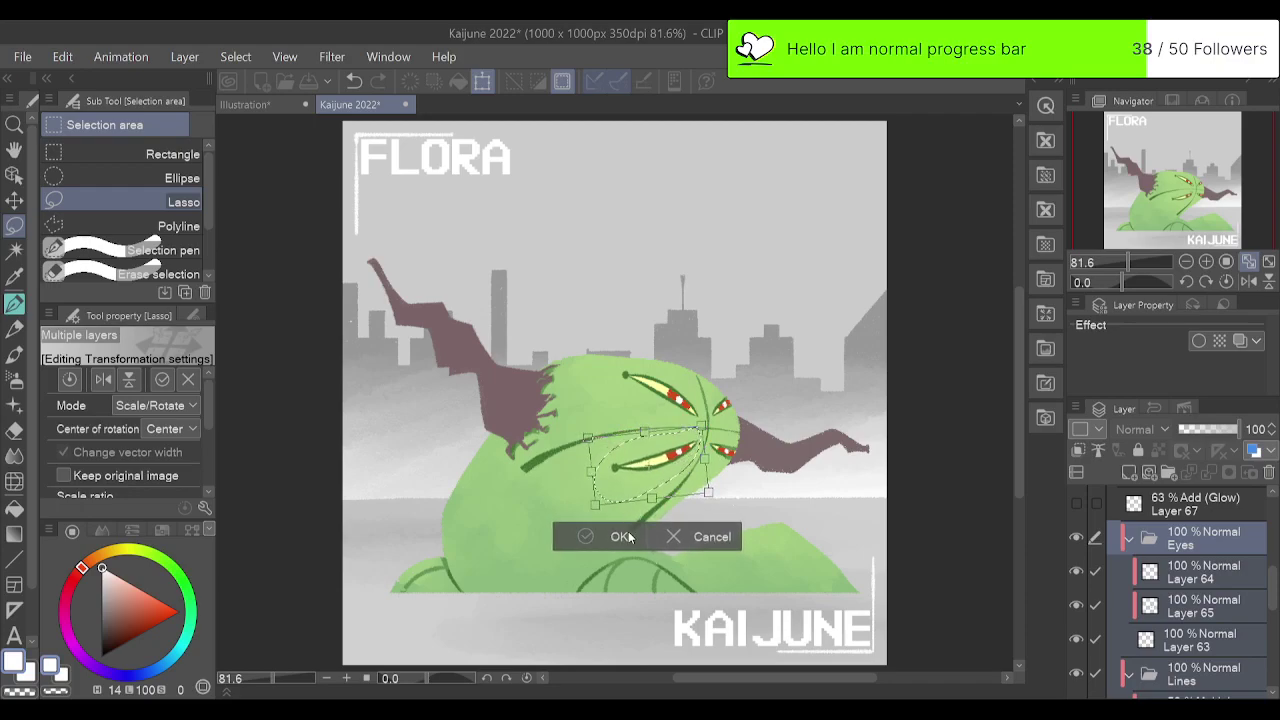
click(588, 536)
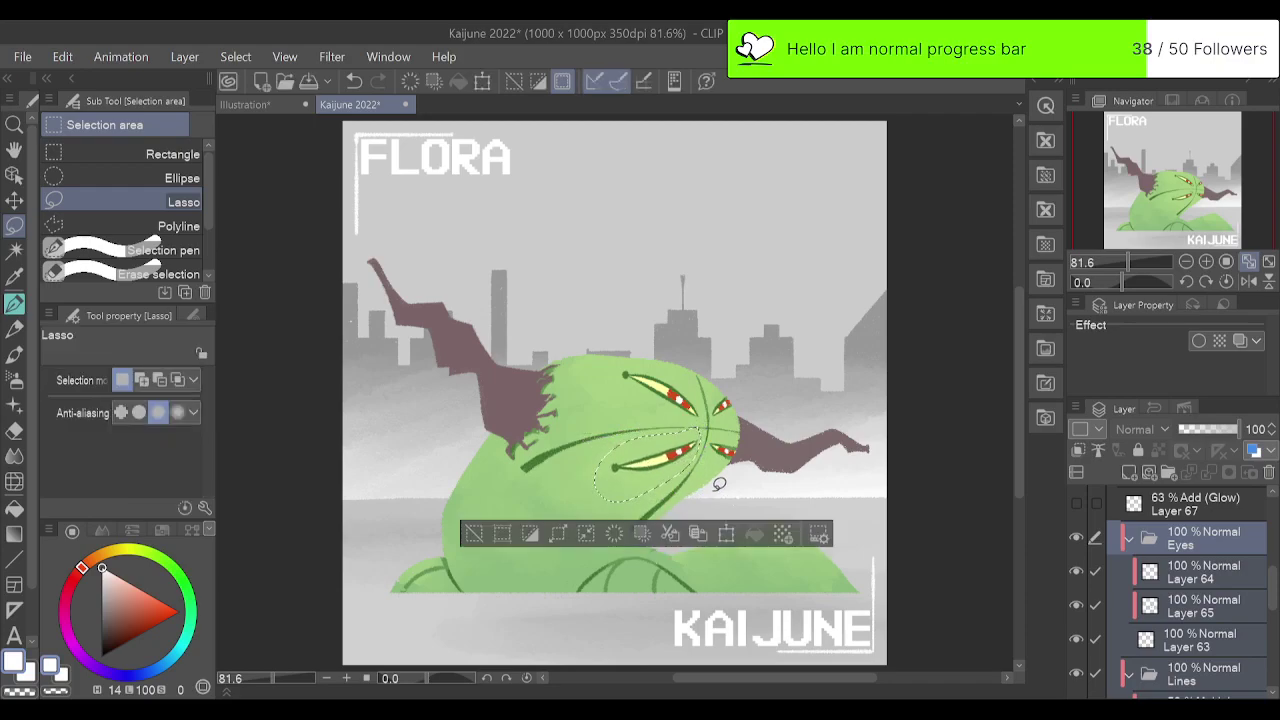
click(475, 534)
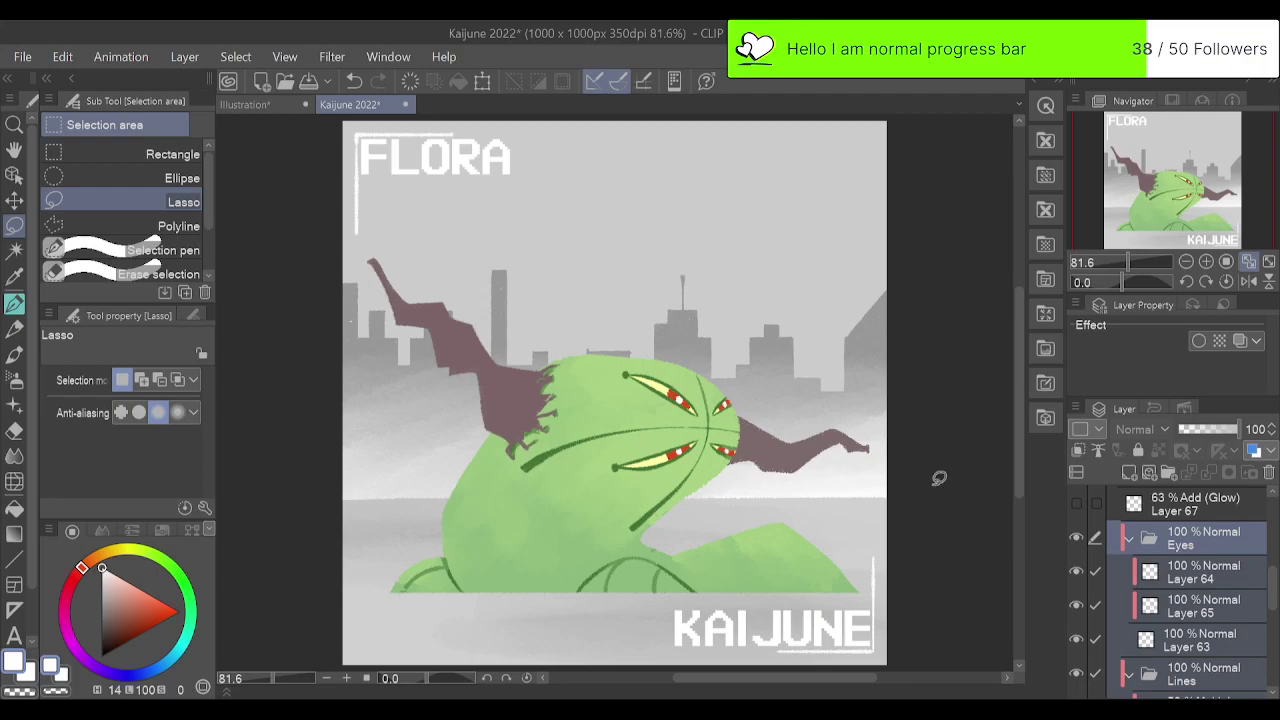
Lasso the small lower eye, rotate it slightly clockwise, and nudge it outward from the face's centre line.
mouse_move(720, 452)
mouse_down()
mouse_move(708, 462)
mouse_move(742, 432)
mouse_move(722, 456)
mouse_up()
click(482, 80)
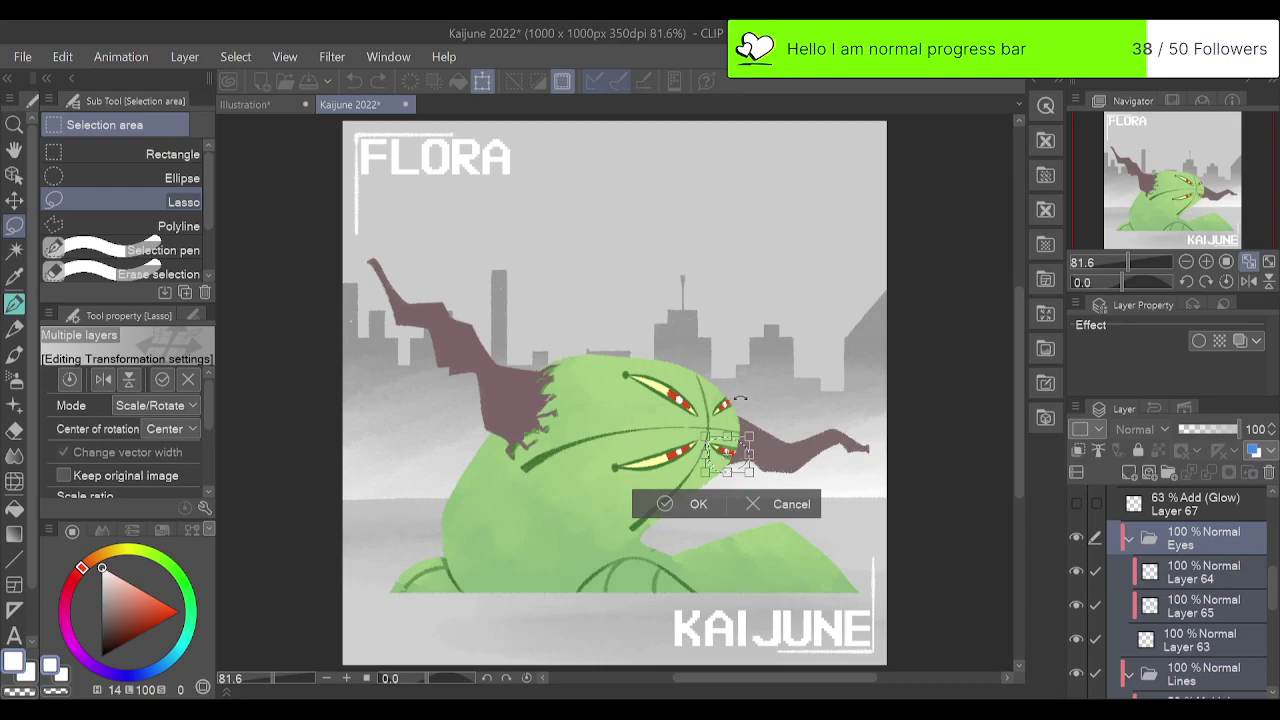
drag(738, 450, 743, 453)
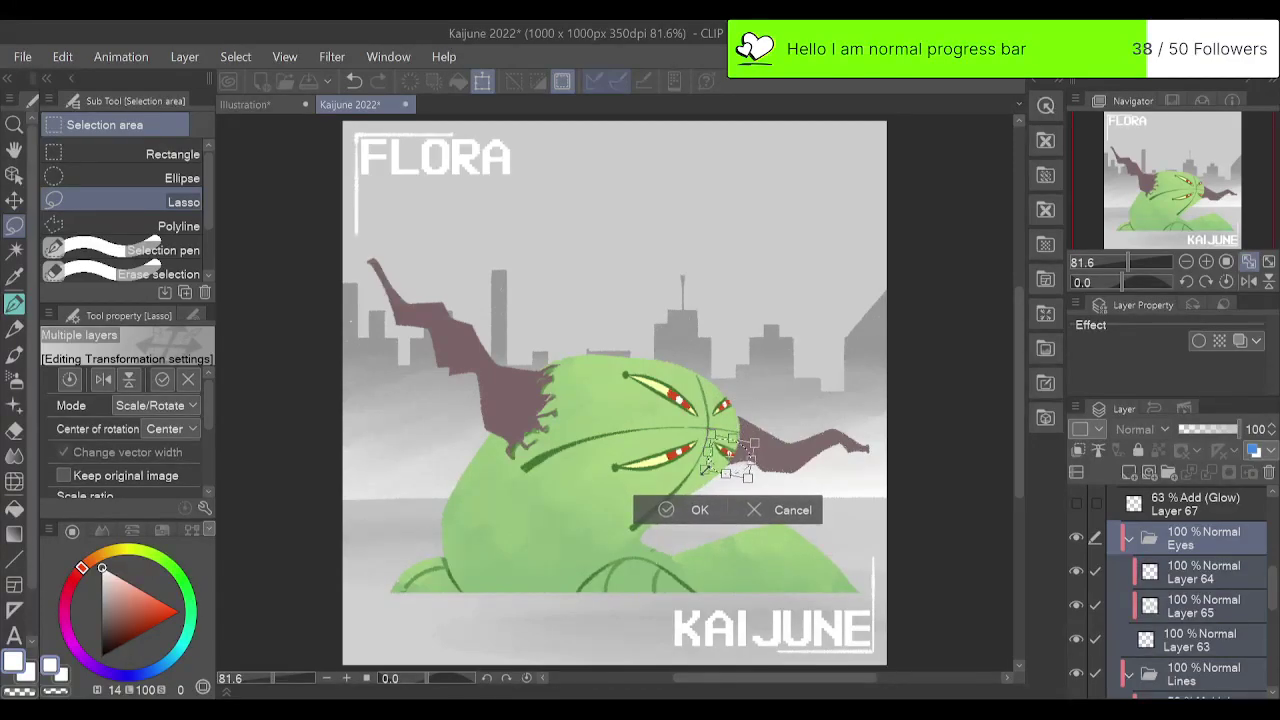
click(692, 512)
click(696, 510)
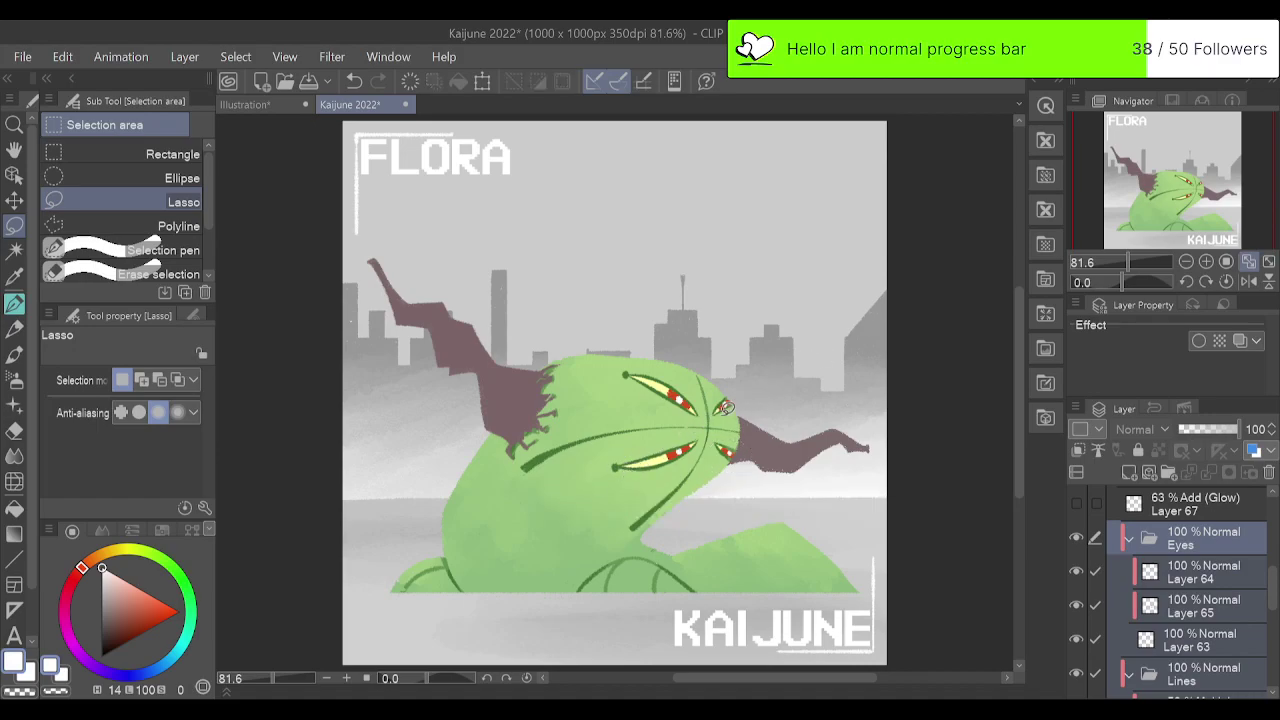
Lasso the small upper eye, rotate it slightly counterclockwise, shift it outward a little, and deselect.
mouse_move(714, 410)
mouse_down()
mouse_move(751, 387)
mouse_move(725, 415)
mouse_move(733, 382)
mouse_move(753, 401)
mouse_move(716, 412)
mouse_up()
key(ctrl+z)
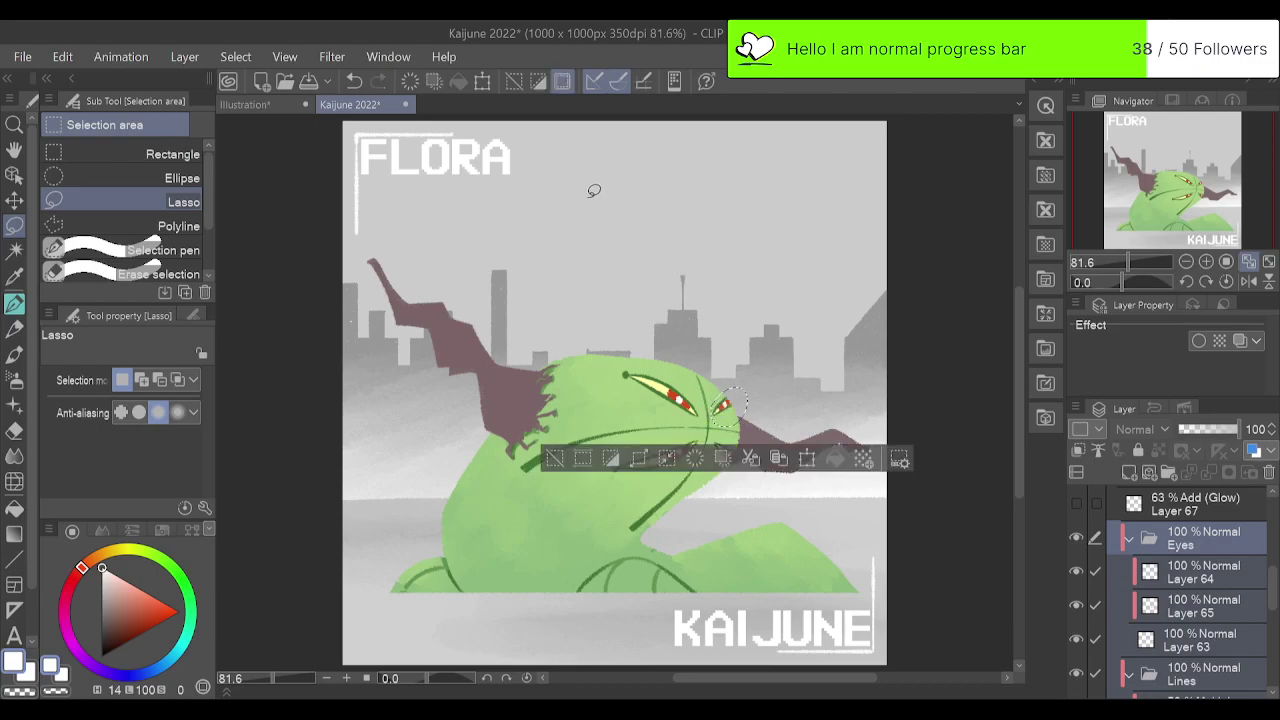
click(482, 81)
drag(760, 355, 756, 353)
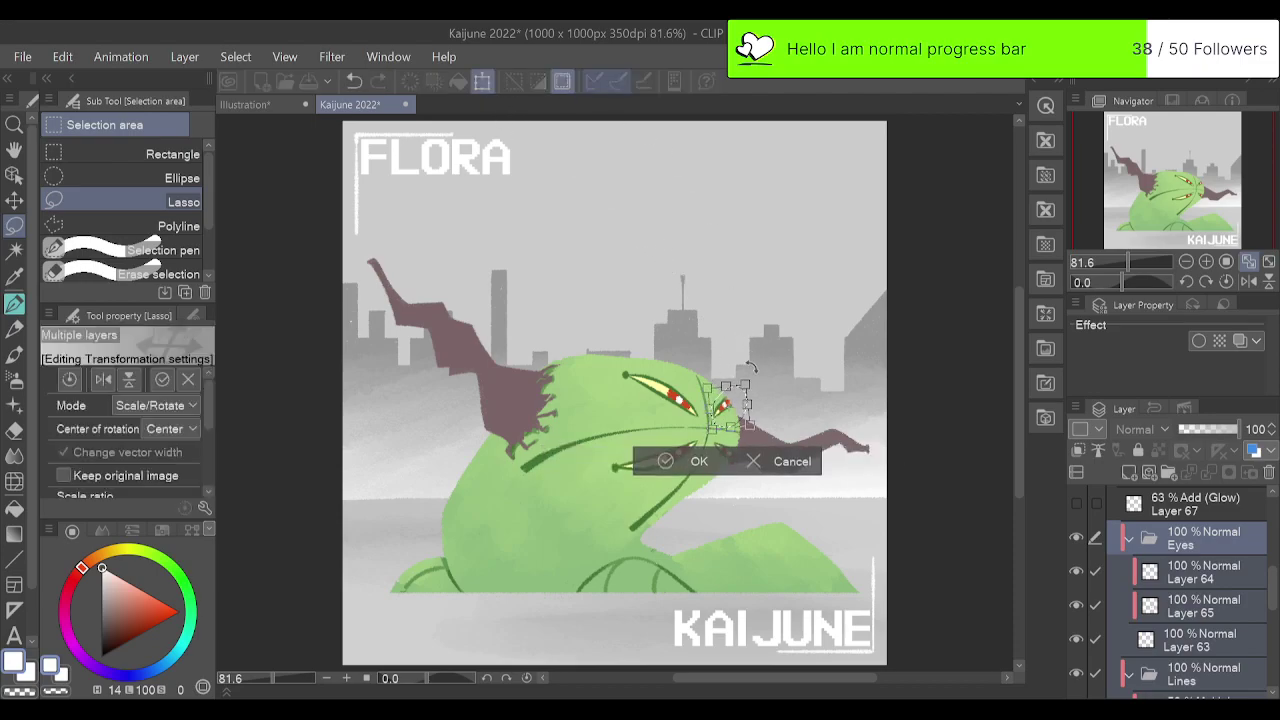
drag(738, 397, 740, 396)
click(668, 460)
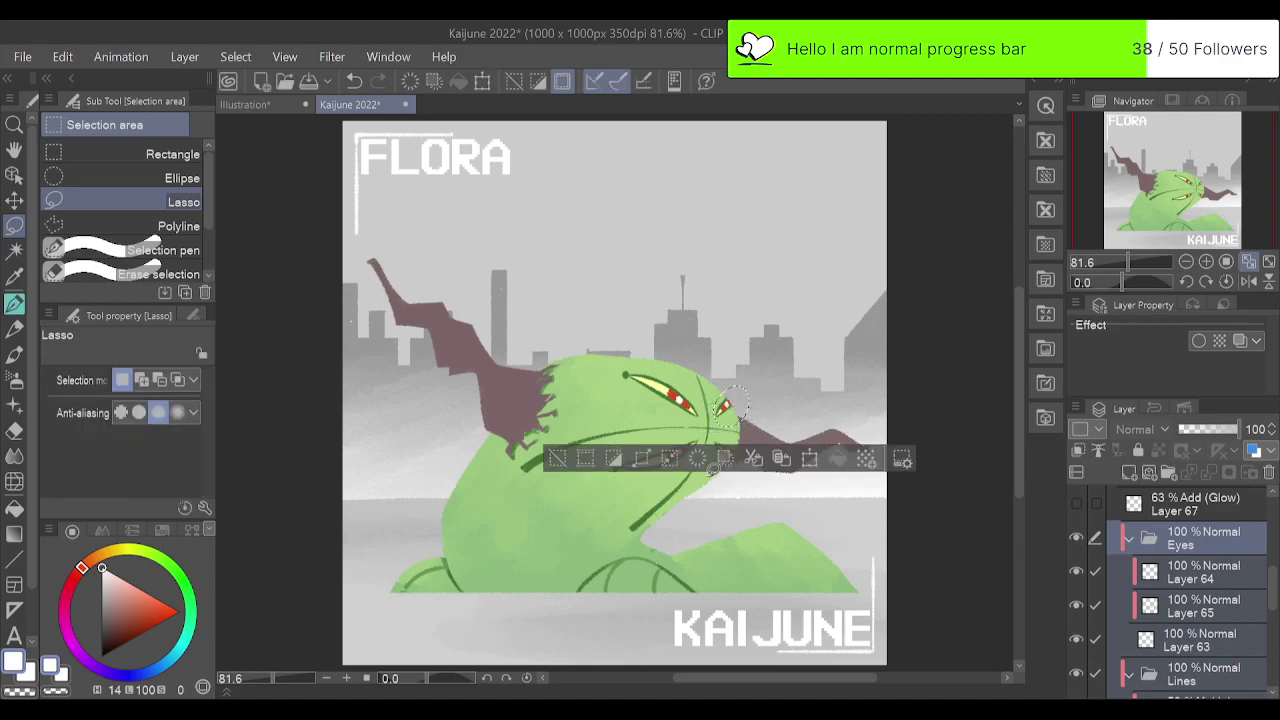
click(575, 455)
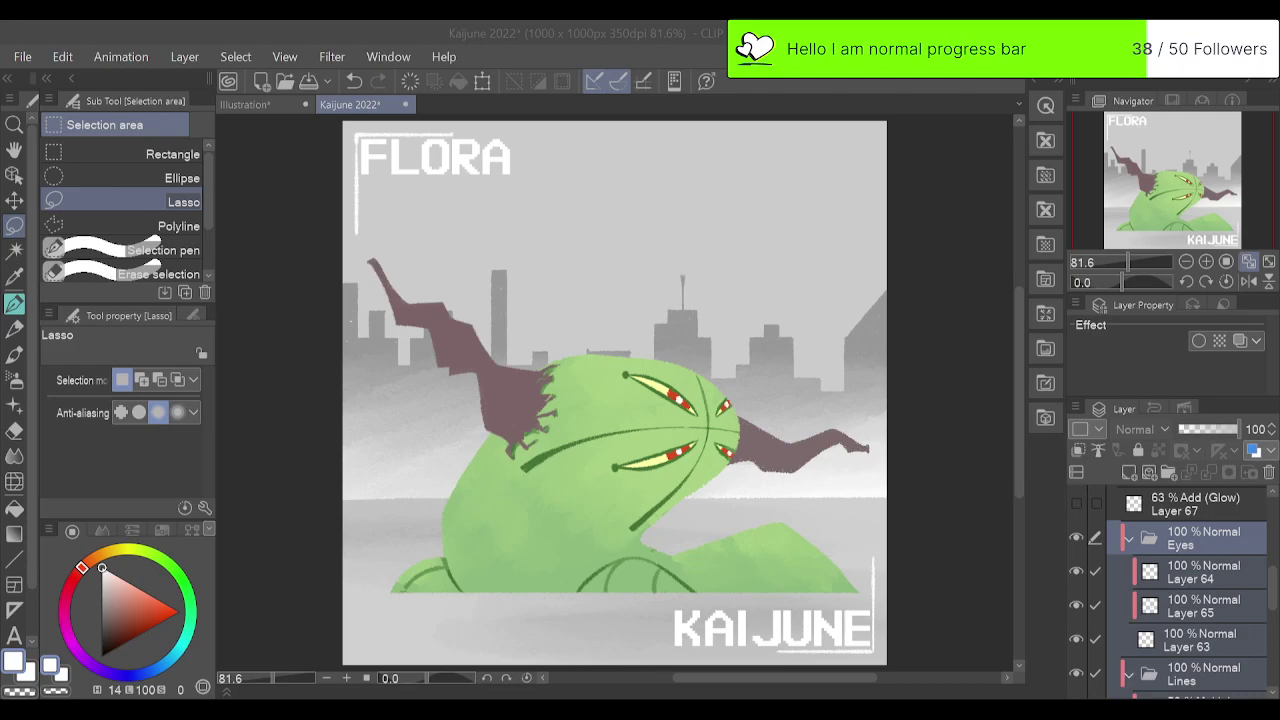
Sample the horn's brownish purple as the drawing colour and collapse the Flora layer folder.
right_click(526, 402)
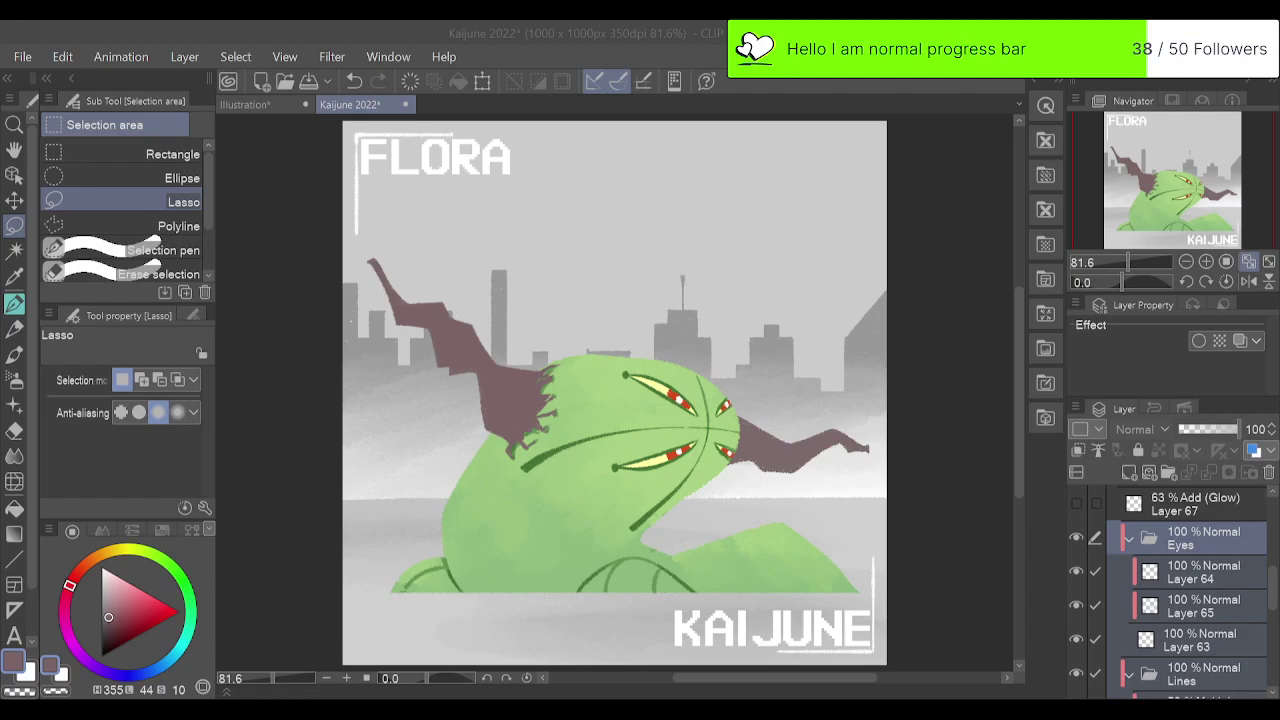
scroll(1170, 590, up, 6)
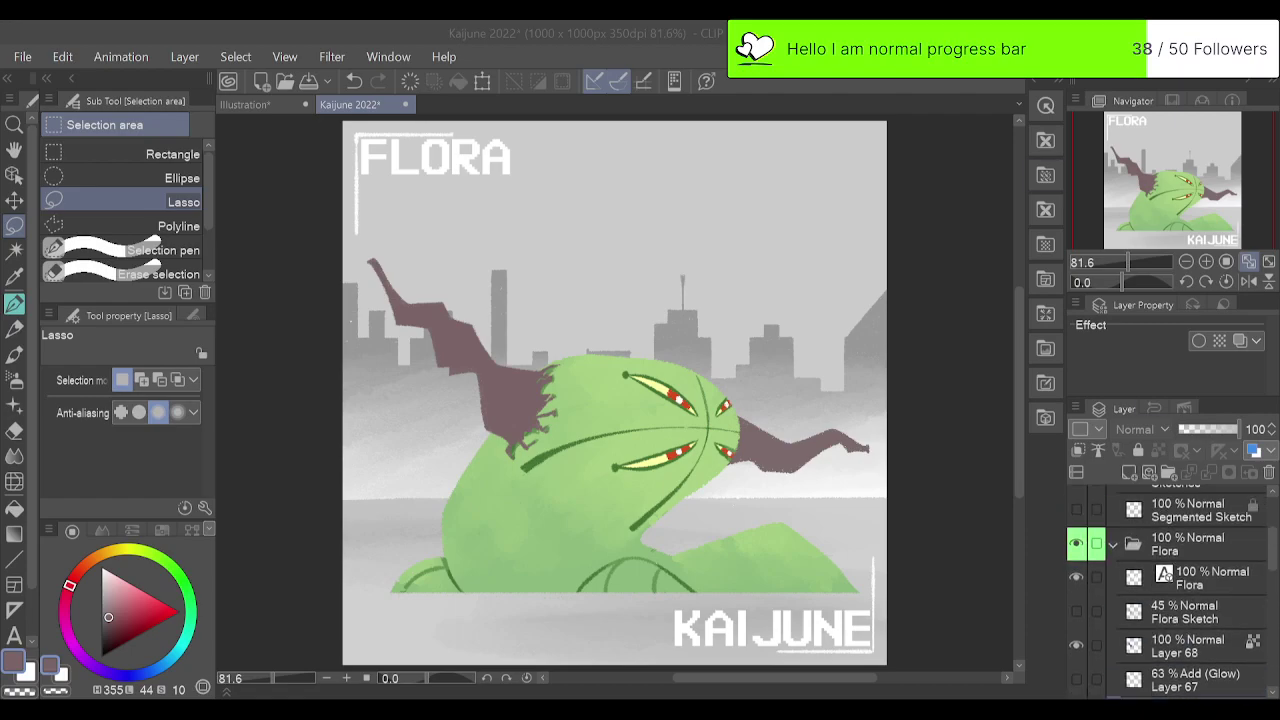
click(1113, 602)
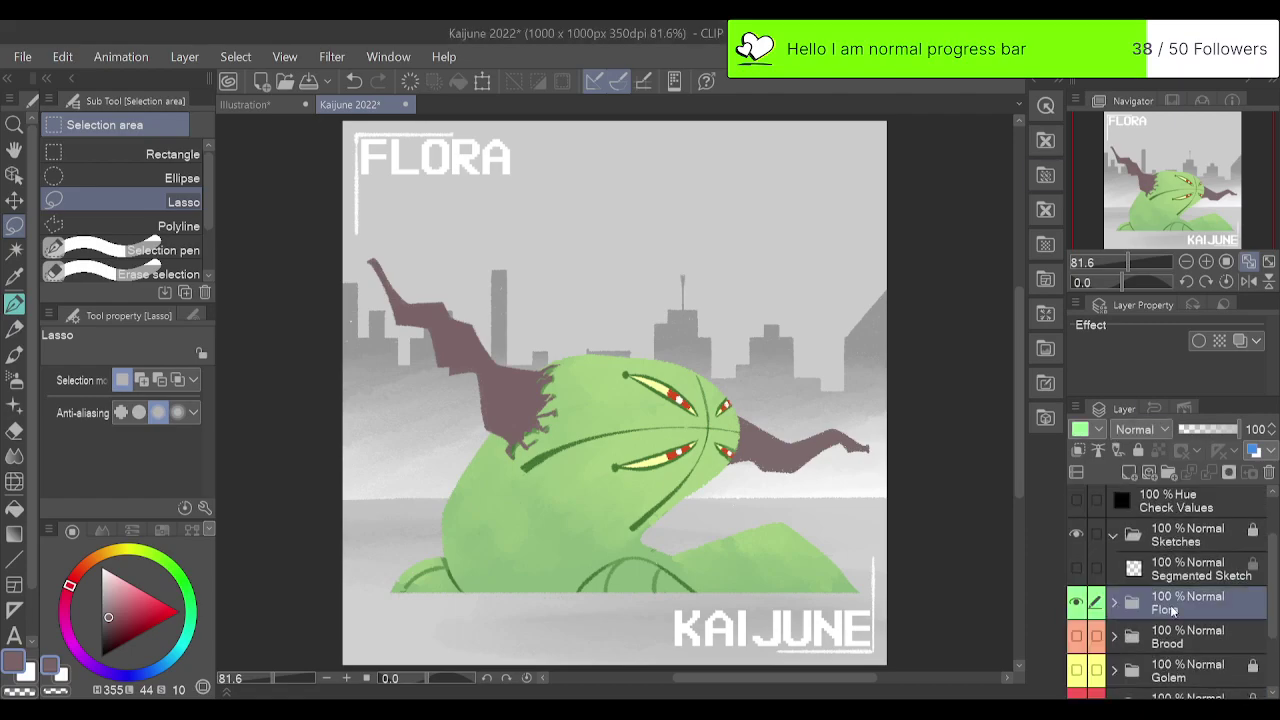
Hide the Flora folder, view the Brood folder briefly, and leave the Segmented Sketch layer showing with both folders hidden.
click(1077, 637)
click(1077, 603)
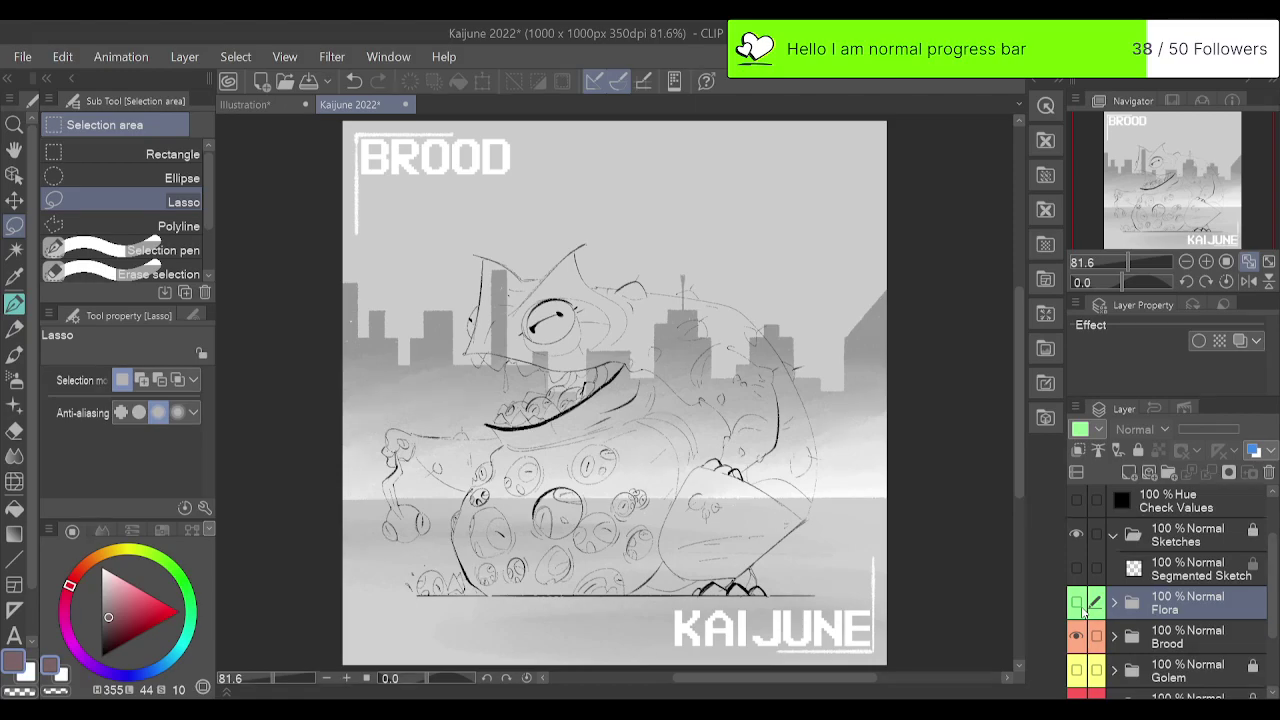
click(1078, 604)
click(1078, 604)
click(1077, 567)
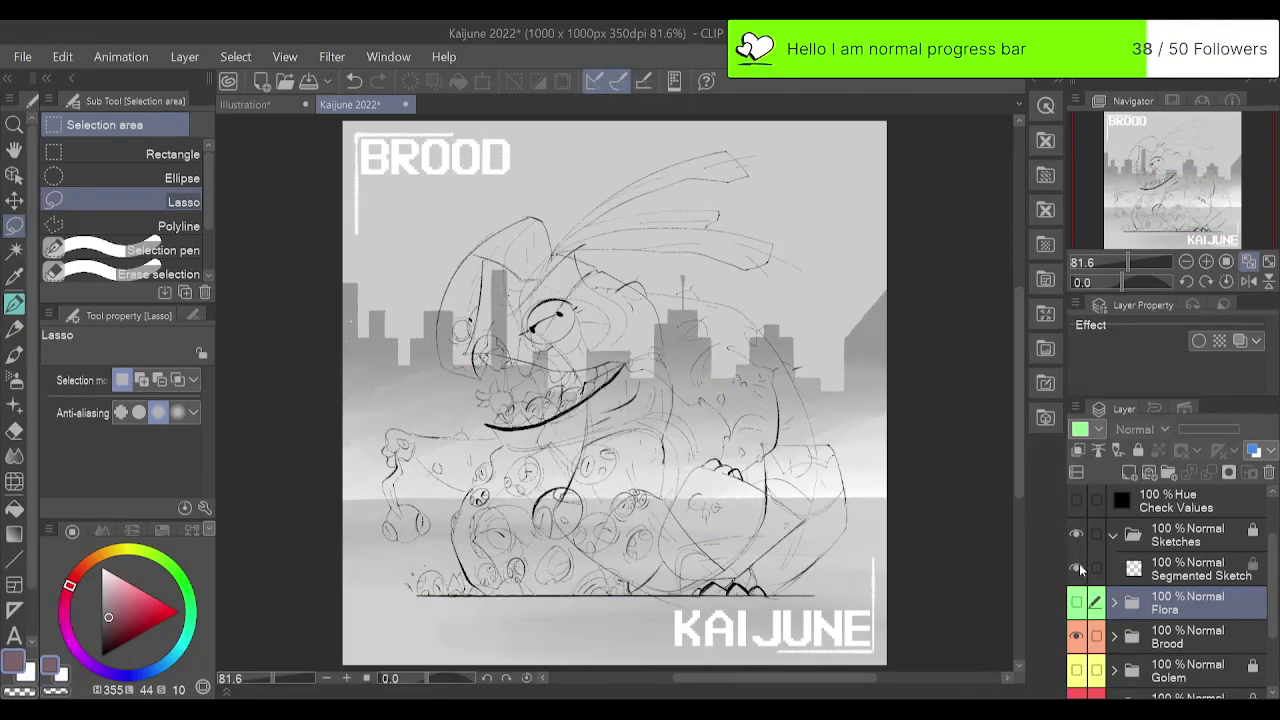
click(1077, 636)
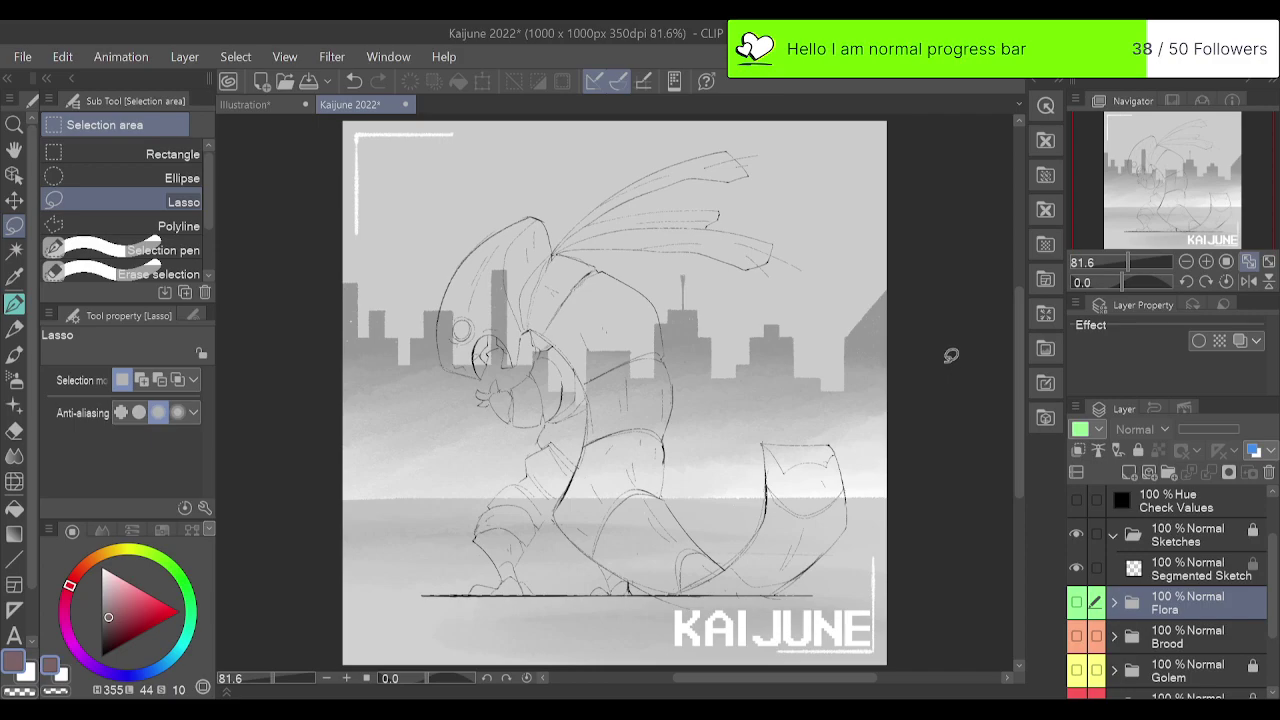
Show the Newborn and Golem folders over the segmented sketch to compare the painted monsters with it.
scroll(1151, 550, down, 3)
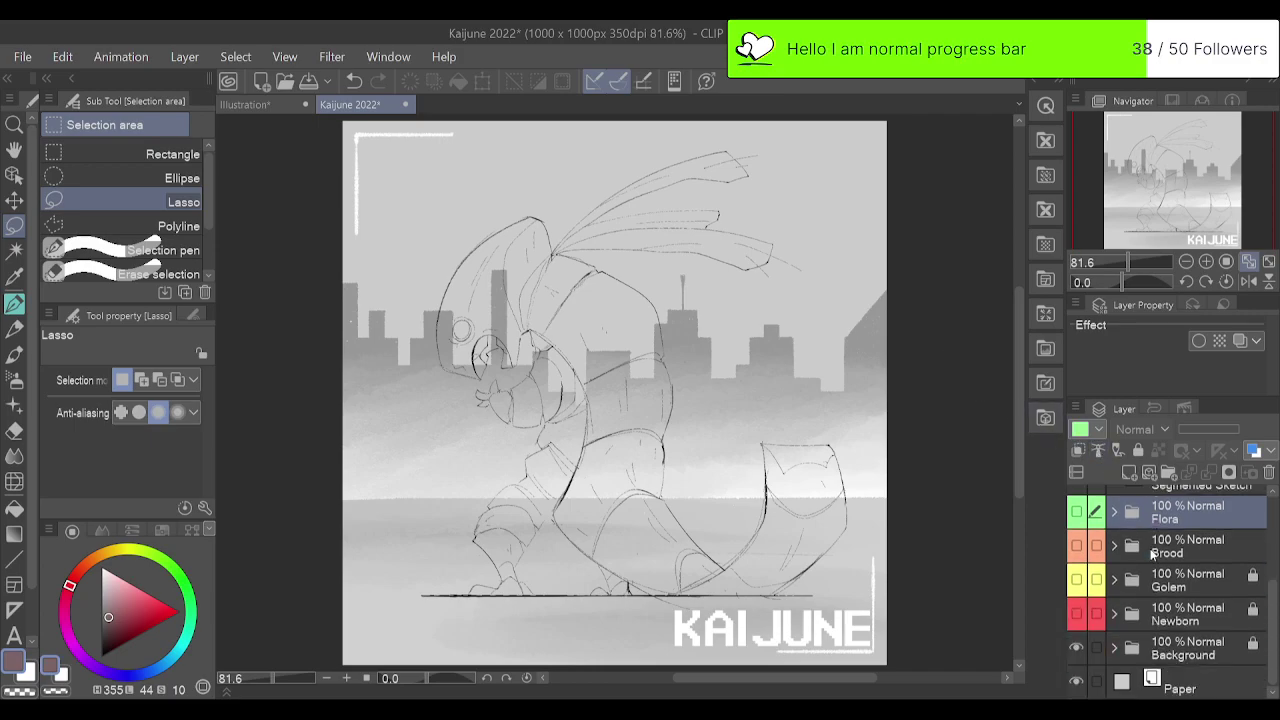
scroll(1151, 556, up, 3)
scroll(1151, 552, down, 3)
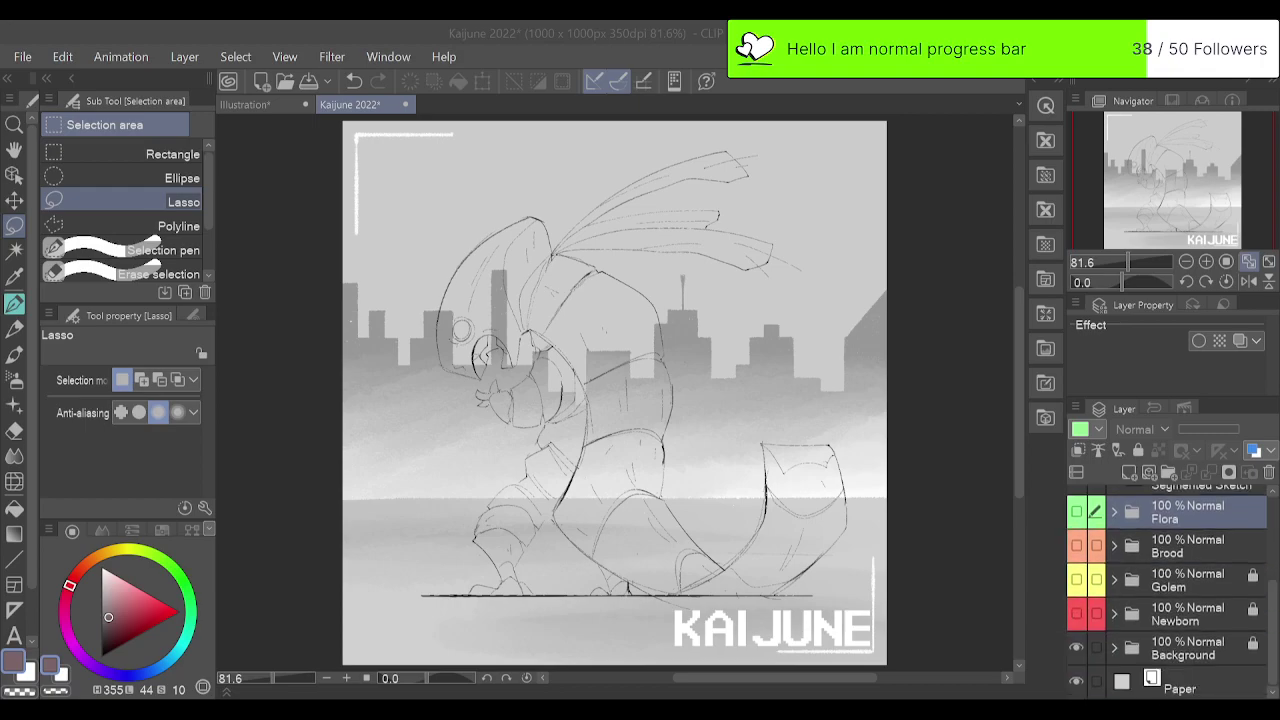
click(1077, 613)
scroll(1105, 567, up, 3)
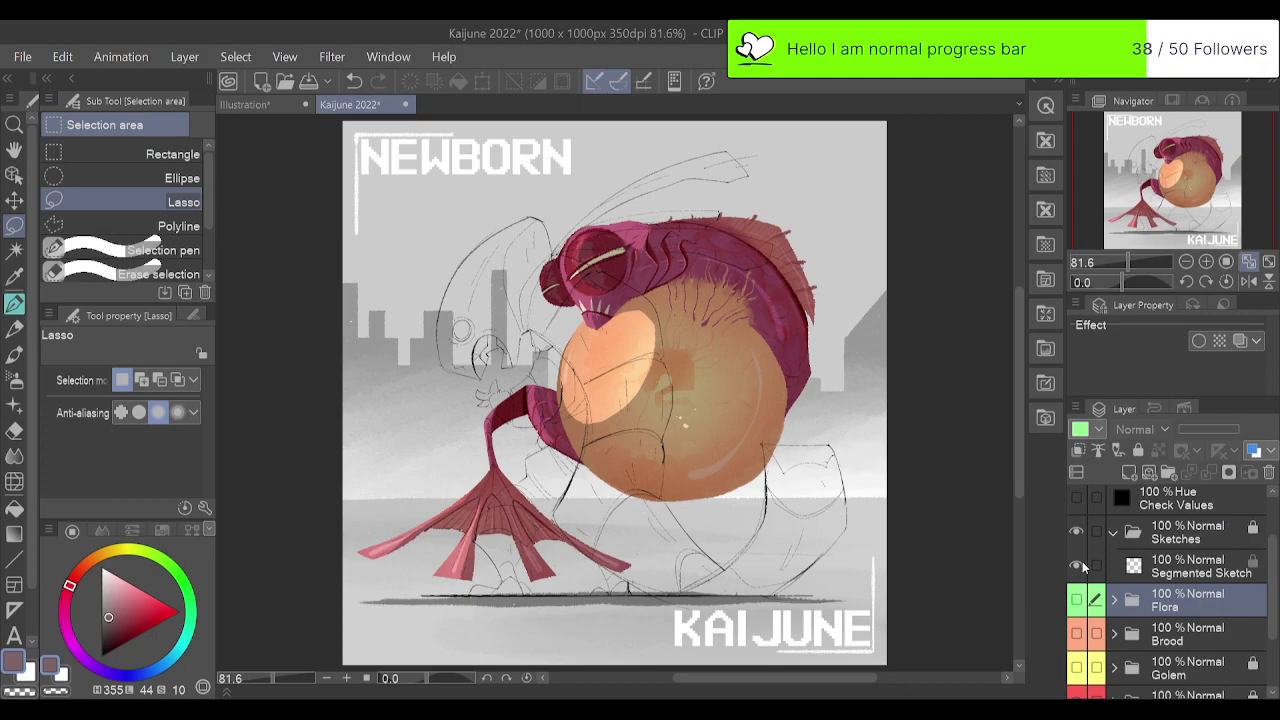
scroll(1088, 578, down, 1)
click(1078, 638)
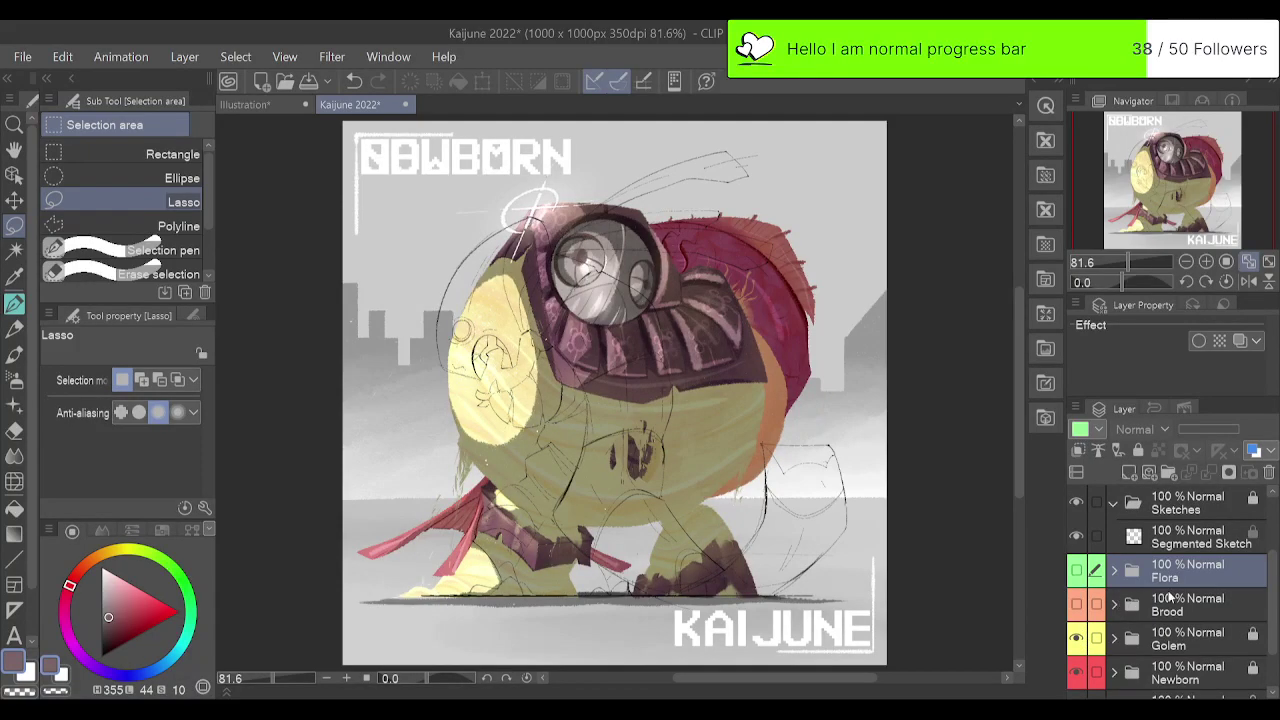
Hide the Sketches folder and the Golem folder, leaving only the Newborn artwork over the background.
scroll(1170, 597, up, 3)
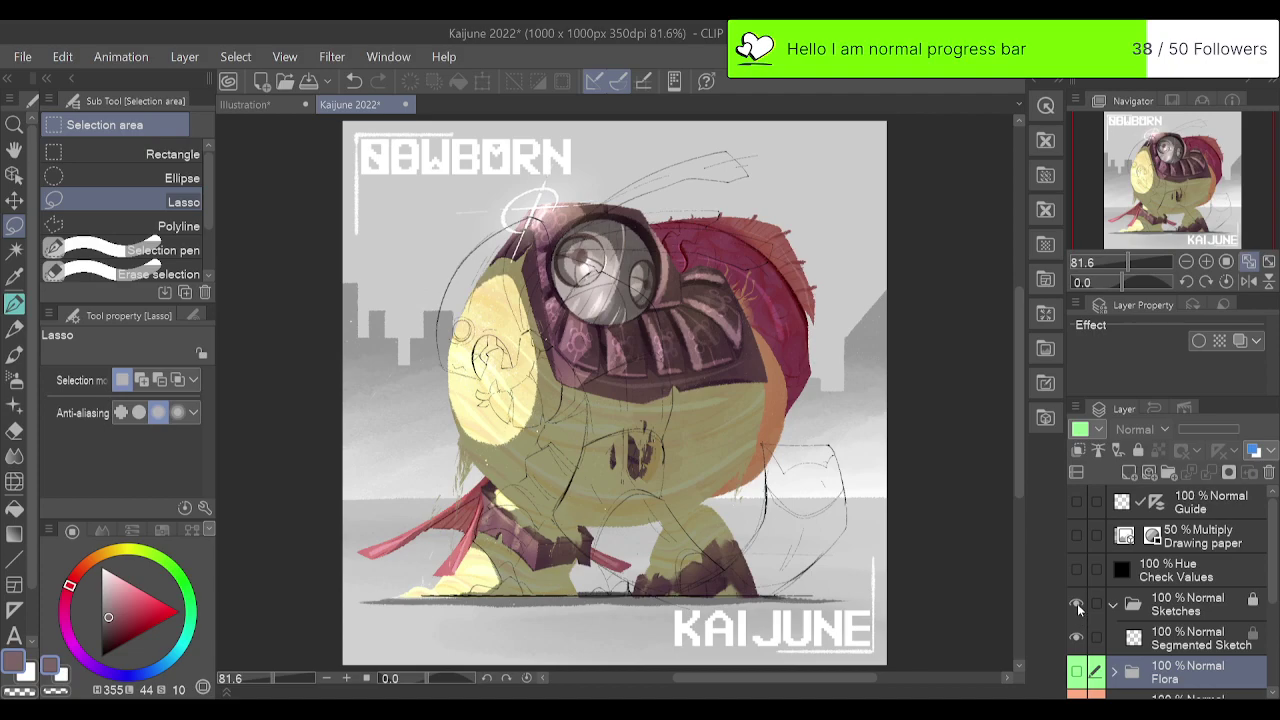
scroll(1080, 610, down, 1)
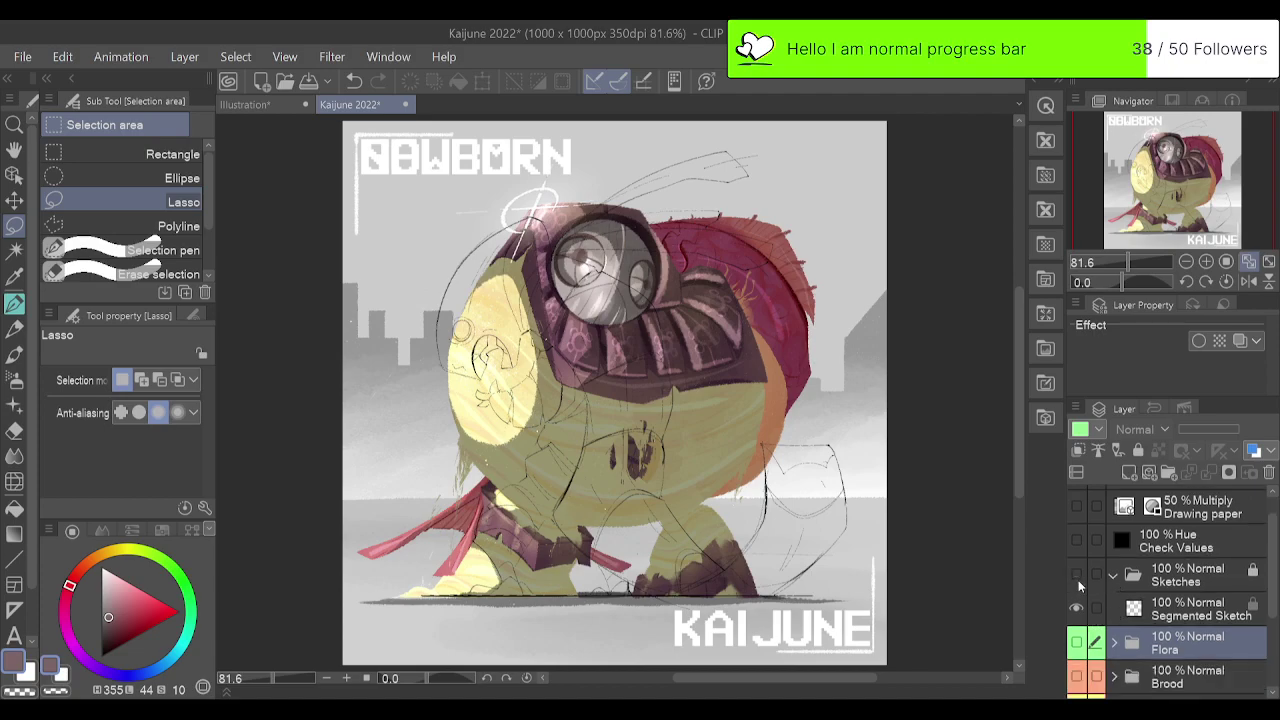
click(1078, 578)
scroll(1078, 598, down, 3)
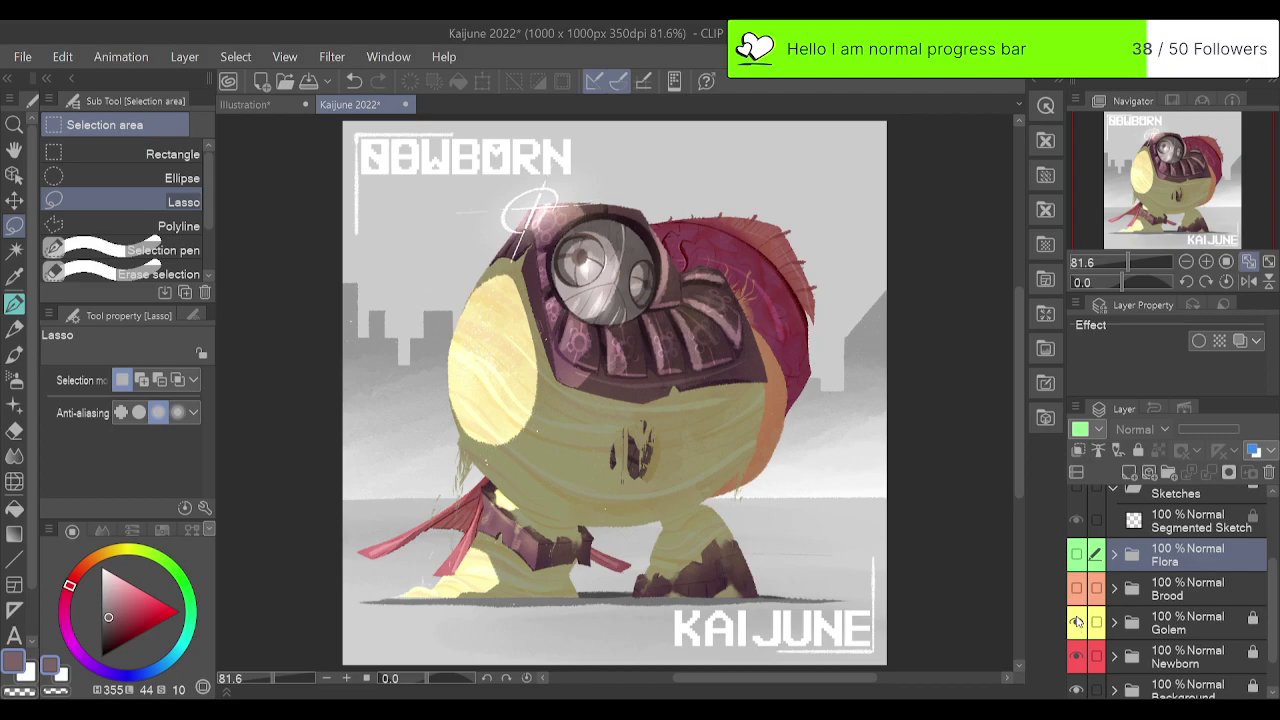
click(1077, 622)
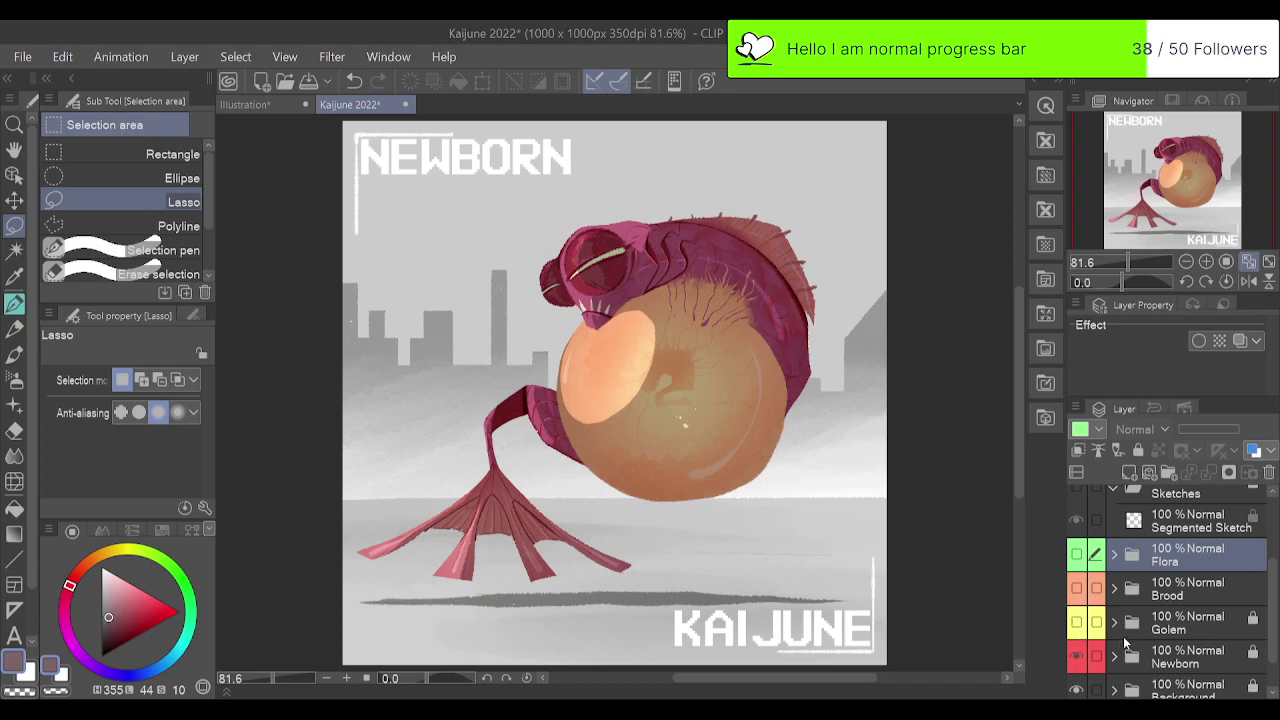
scroll(1175, 622, up, 3)
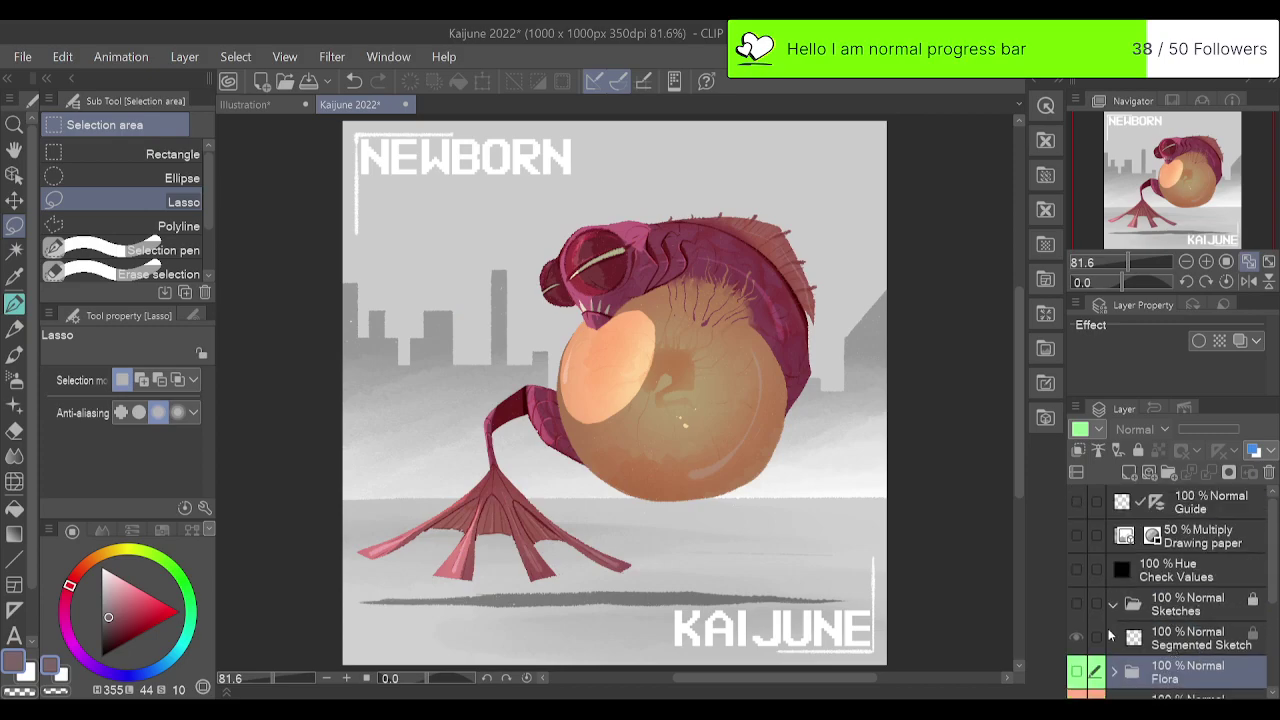
click(1078, 638)
scroll(1190, 567, down, 3)
scroll(1190, 567, up, 3)
scroll(1128, 628, down, 3)
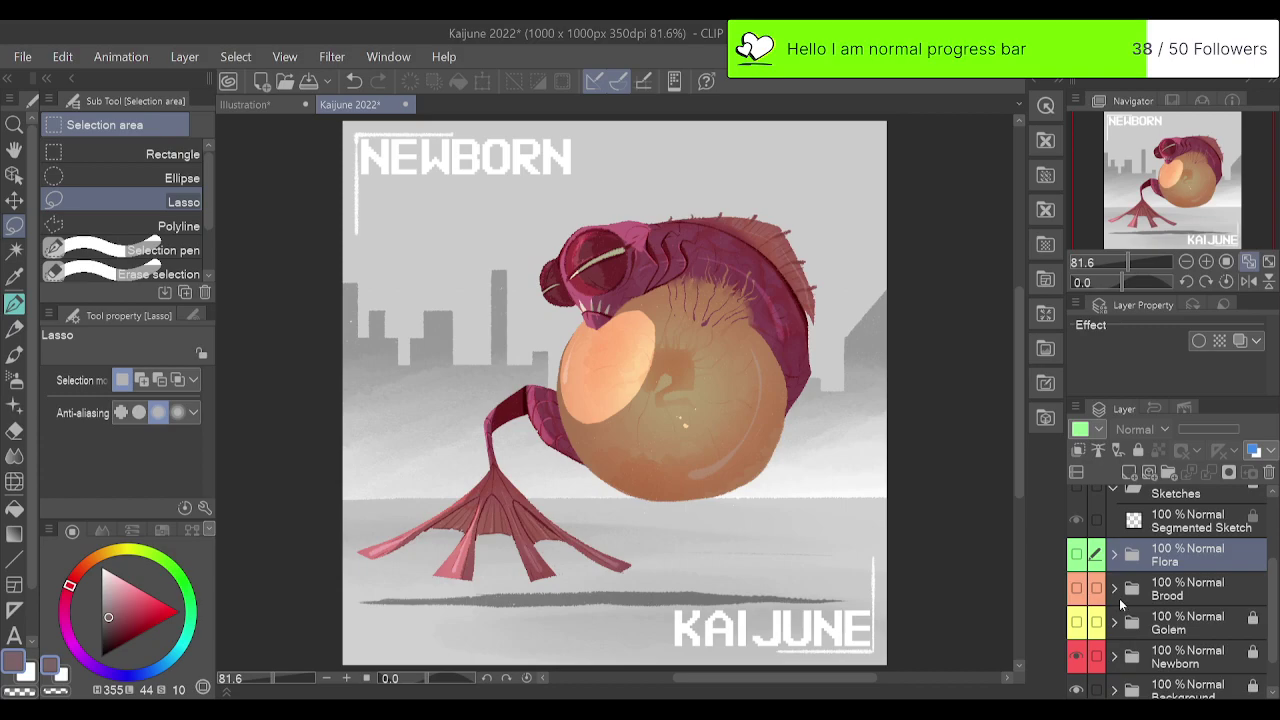
View the Brood line art over the Newborn artwork briefly and hide it again.
click(1076, 589)
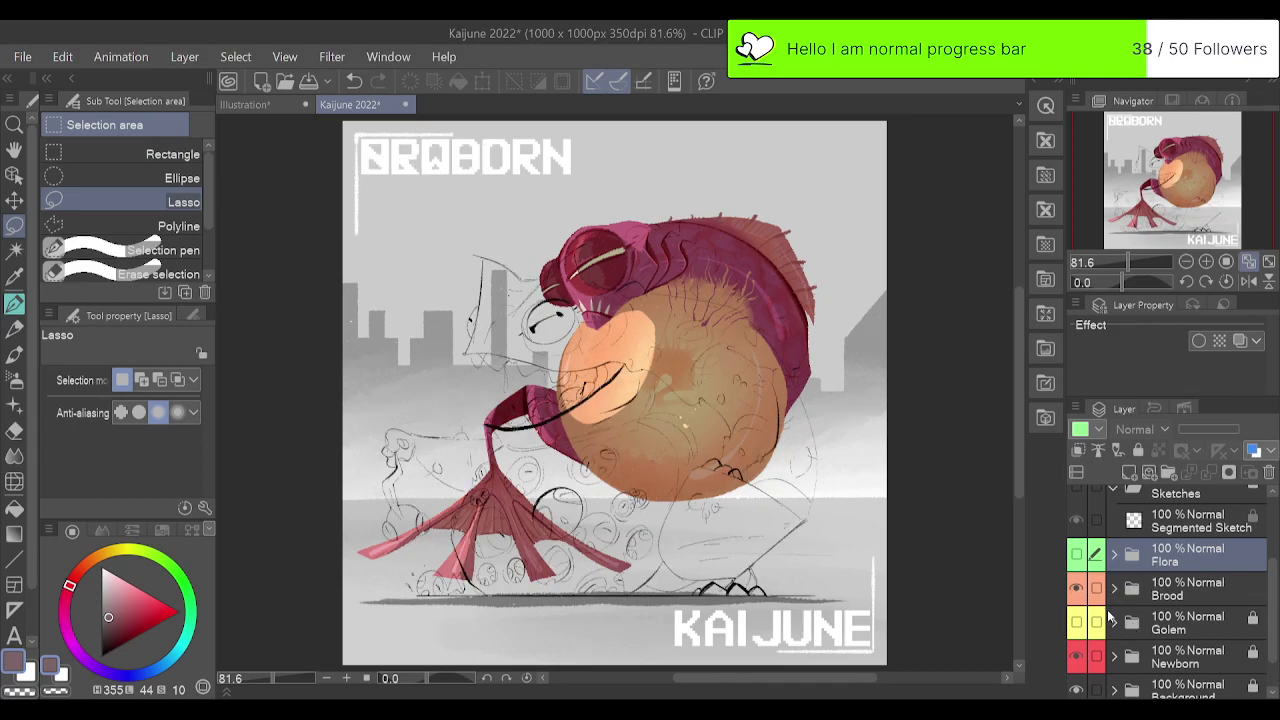
scroll(1110, 610, up, 2)
scroll(1110, 605, down, 3)
Show the Flora folder over the Newborn artwork, check the layers inside it, and collapse and hide it again.
click(1076, 553)
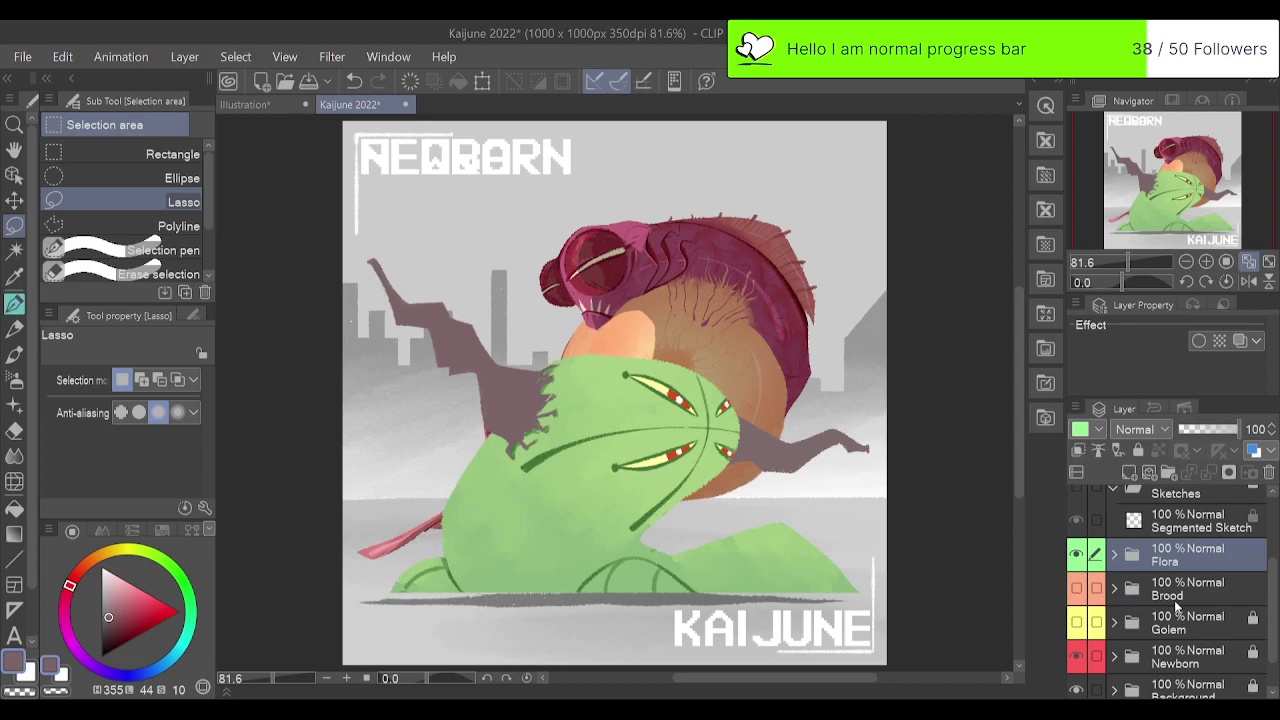
click(1112, 547)
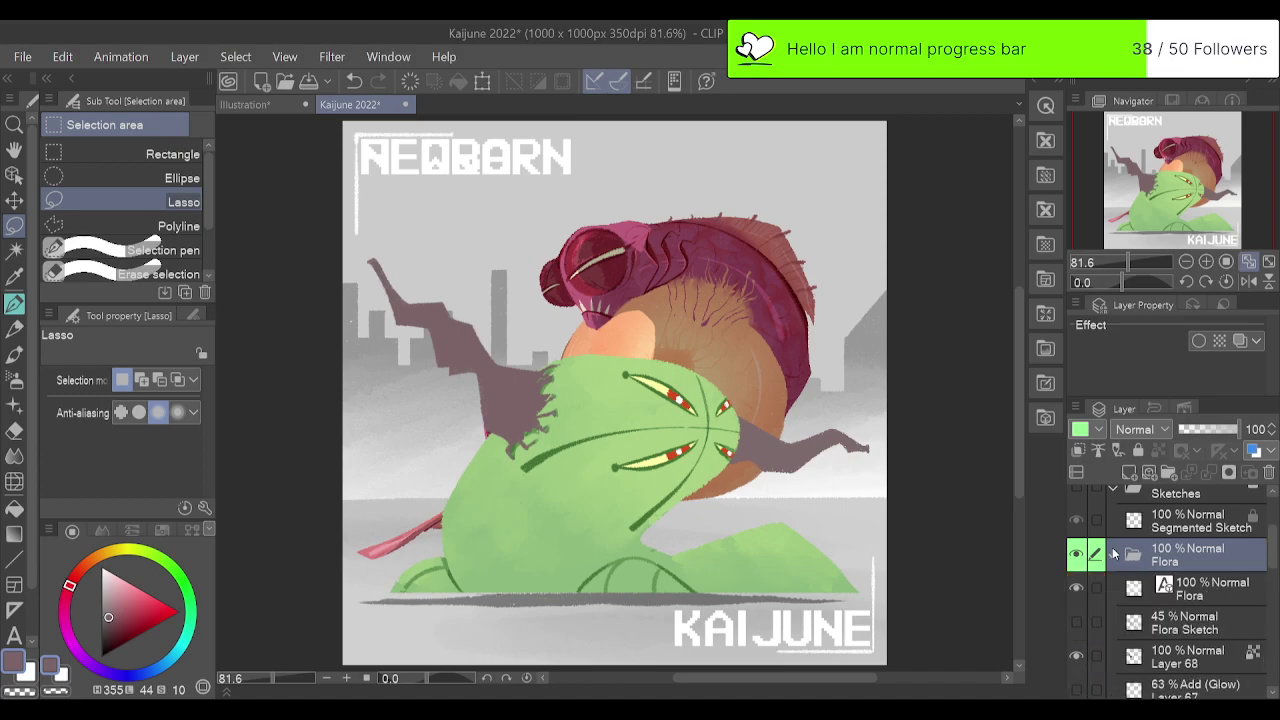
click(1112, 547)
click(1113, 553)
click(1116, 550)
click(1077, 554)
Select the Segmented Sketch layer, look through the layer stack, and briefly view the Flora folder's artwork.
scroll(1167, 556, up, 2)
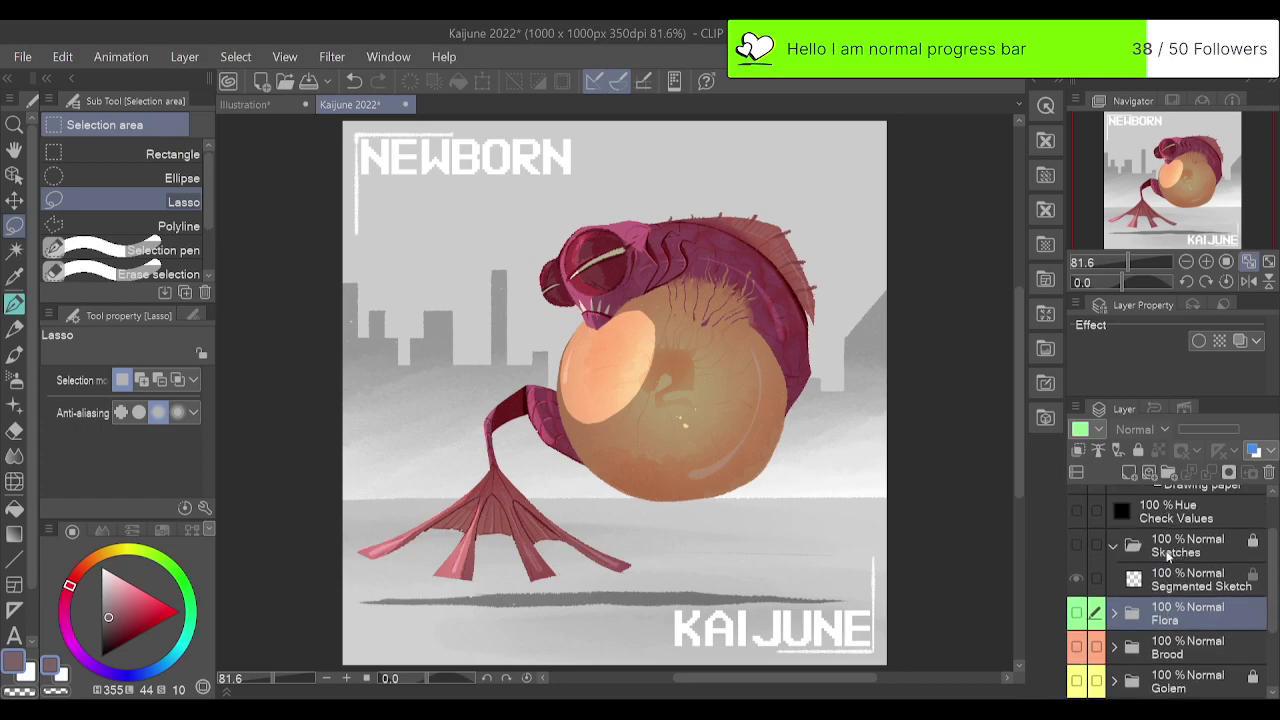
scroll(1166, 553, up, 1)
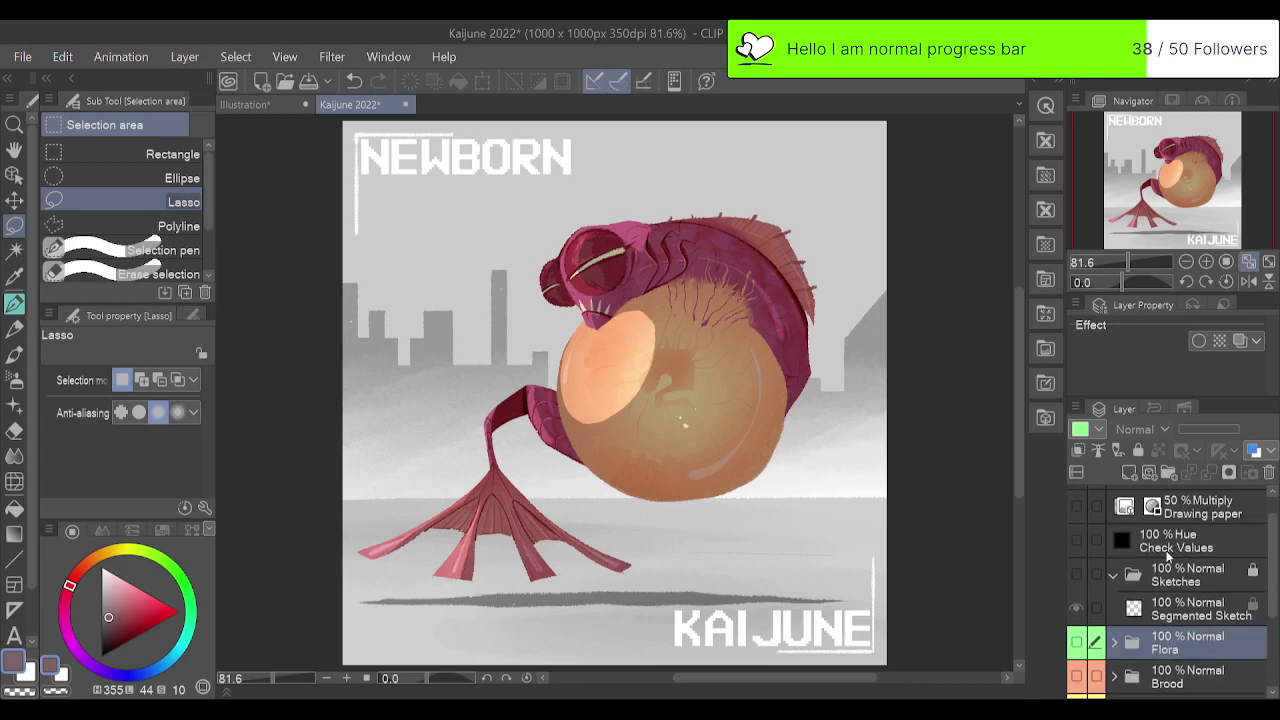
click(1074, 606)
click(1182, 606)
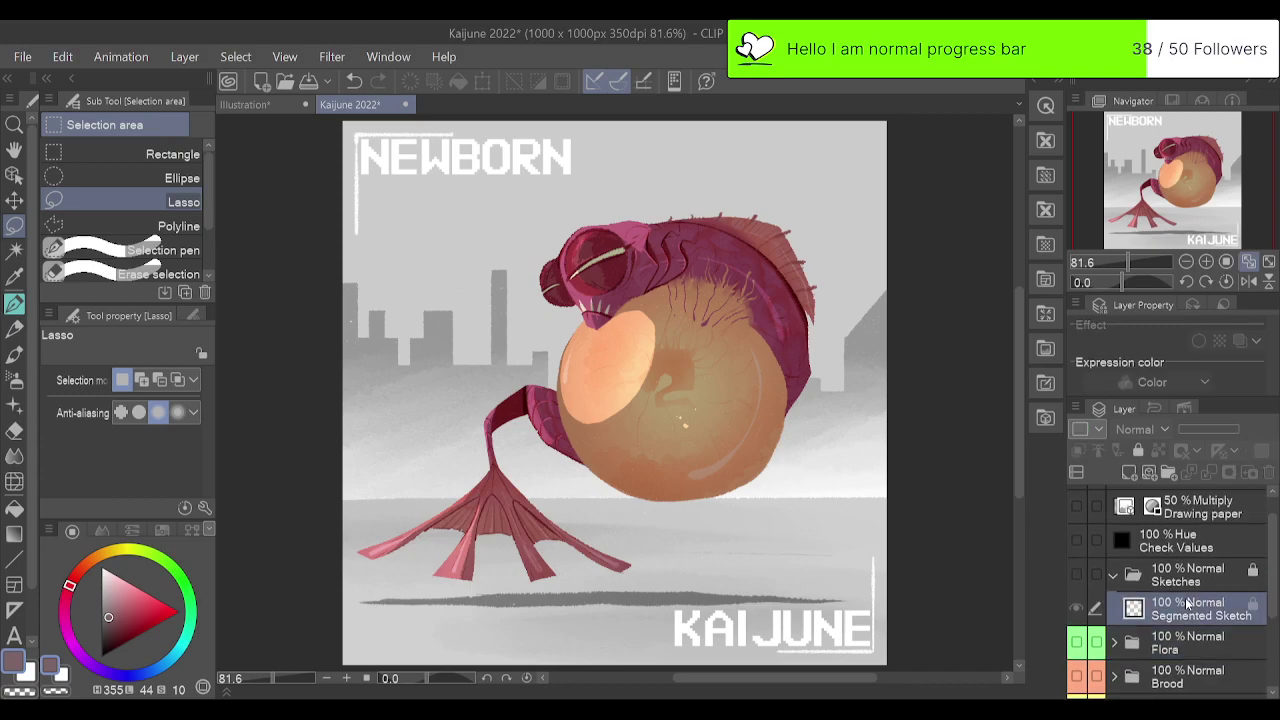
scroll(1187, 603, down, 4)
scroll(1187, 603, up, 2)
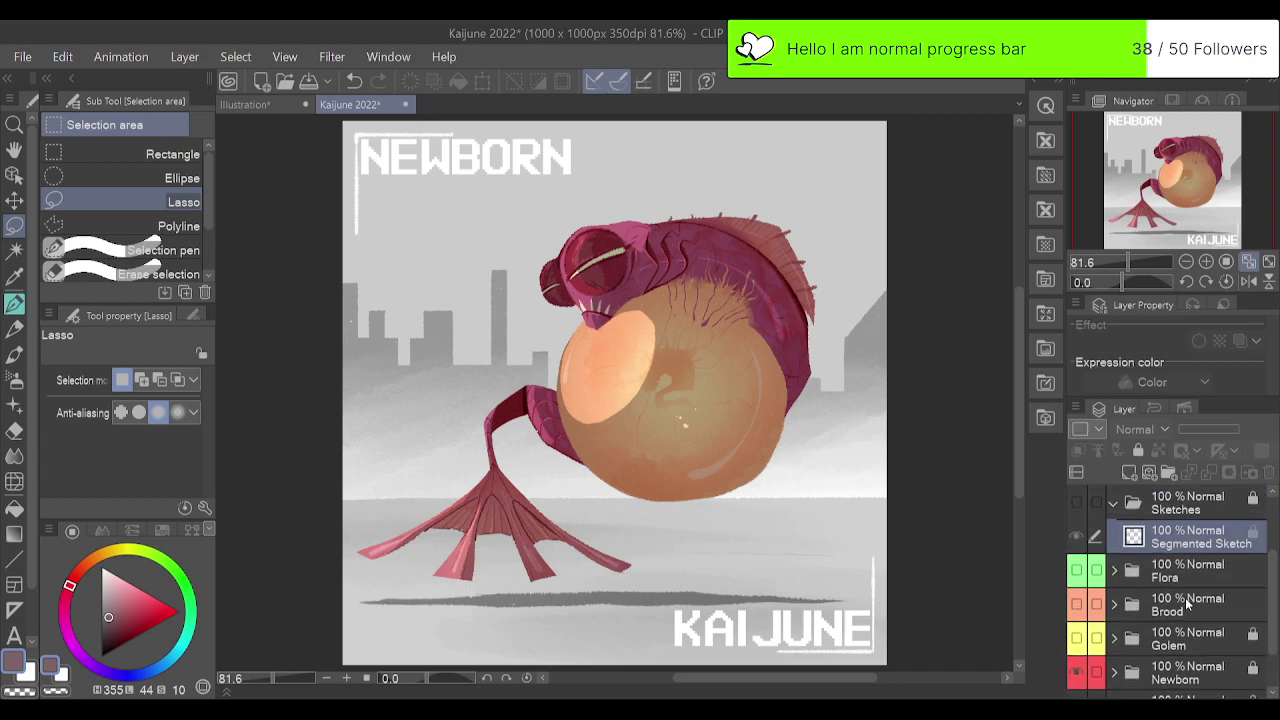
scroll(1185, 597, down, 2)
scroll(1185, 597, up, 3)
scroll(1185, 596, down, 1)
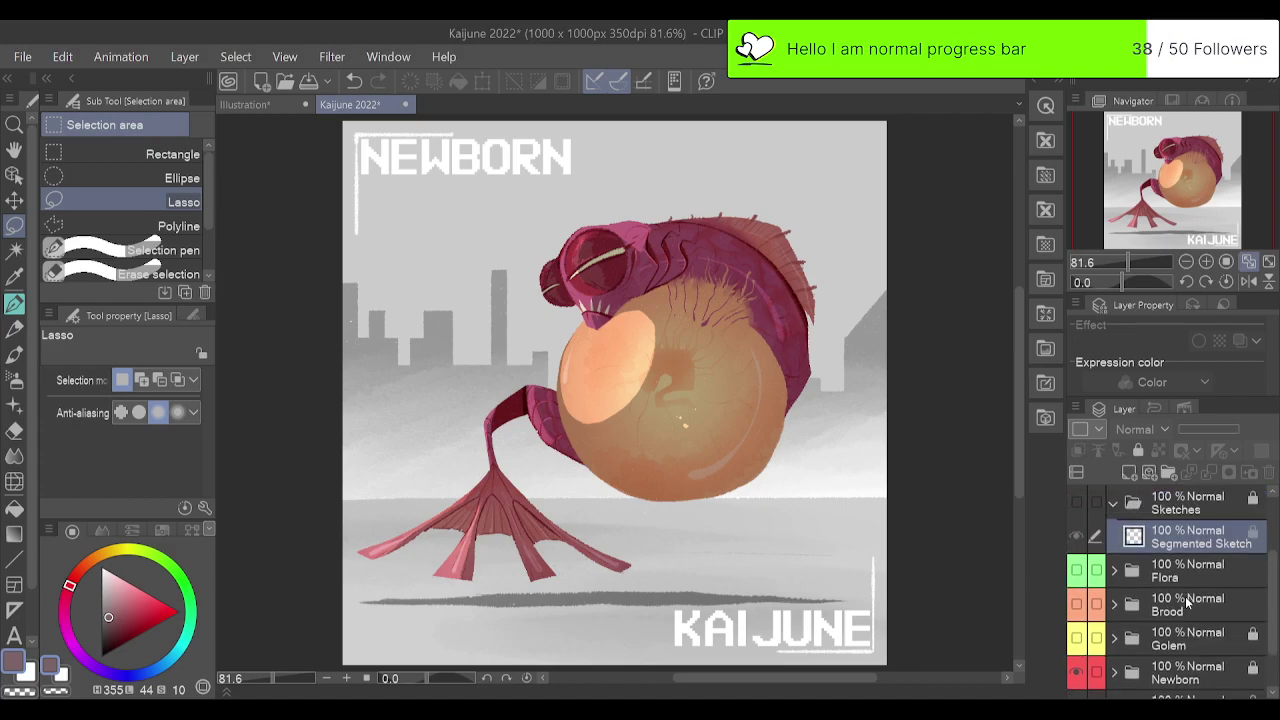
click(1077, 571)
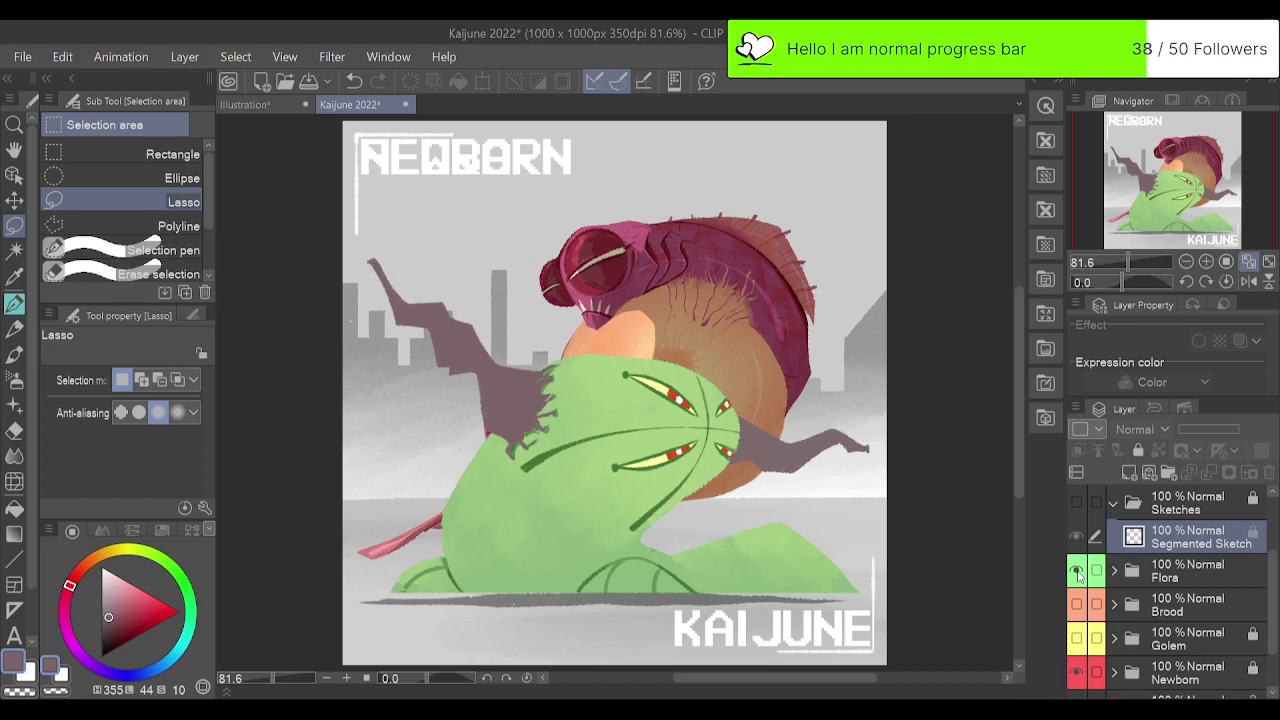
click(1077, 571)
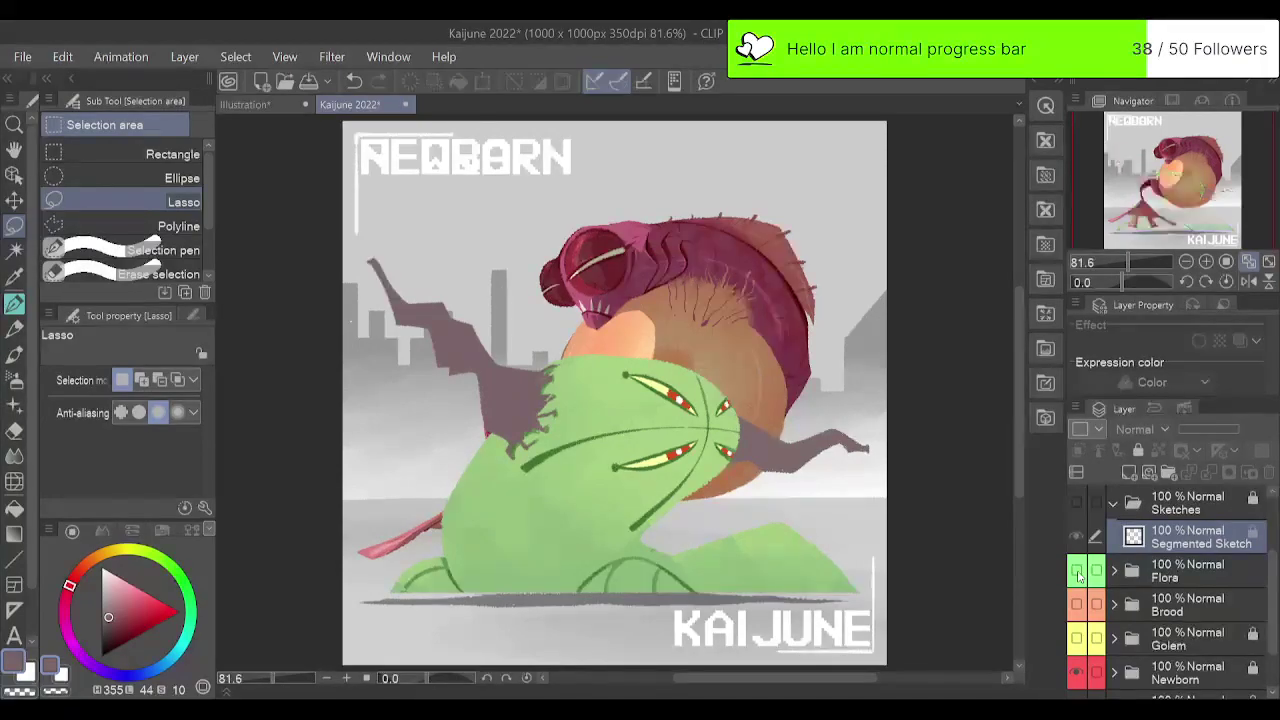
Show the Brood folder in place of the Newborn folder and collapse the Sketches folder.
click(1077, 605)
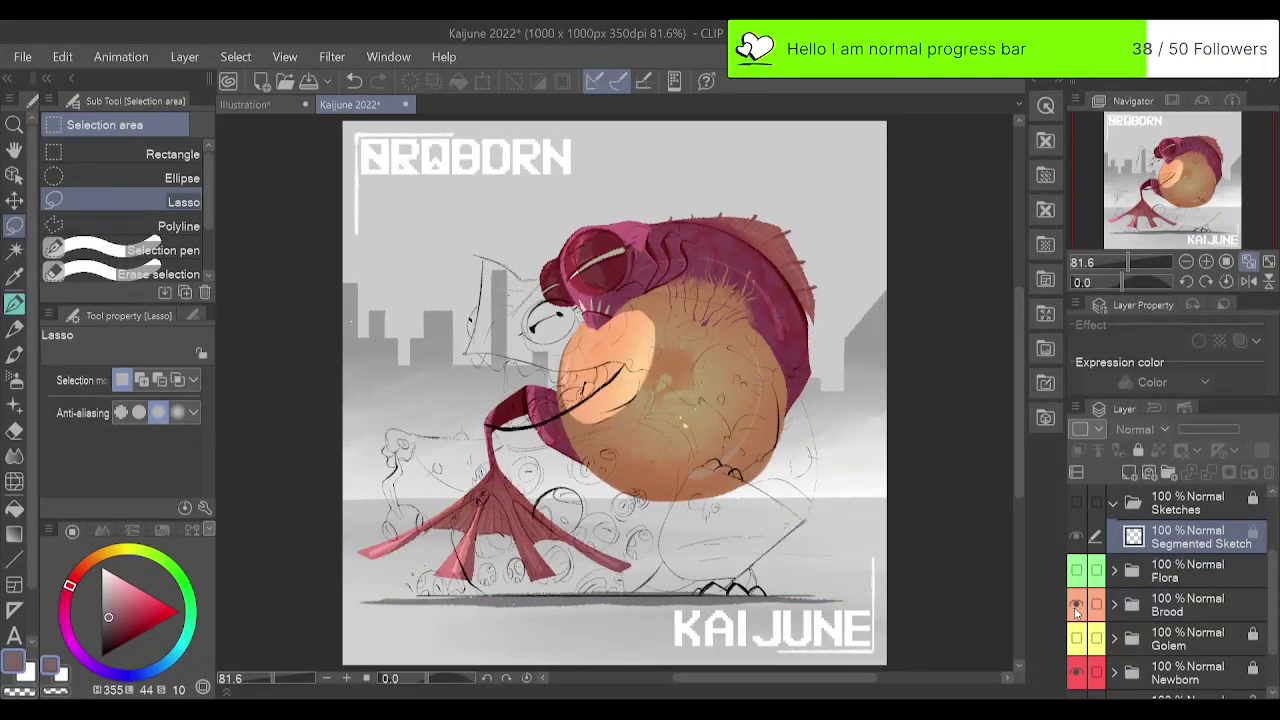
scroll(1080, 612, down, 1)
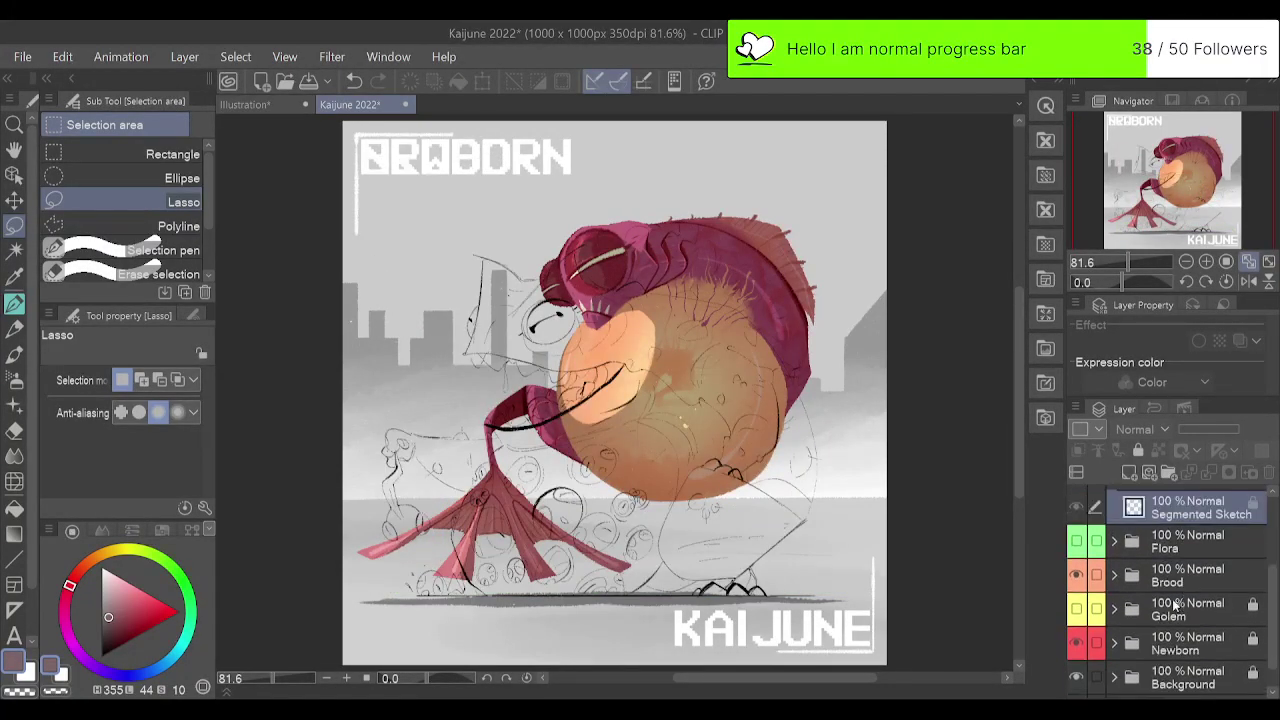
click(1077, 642)
scroll(1078, 588, up, 3)
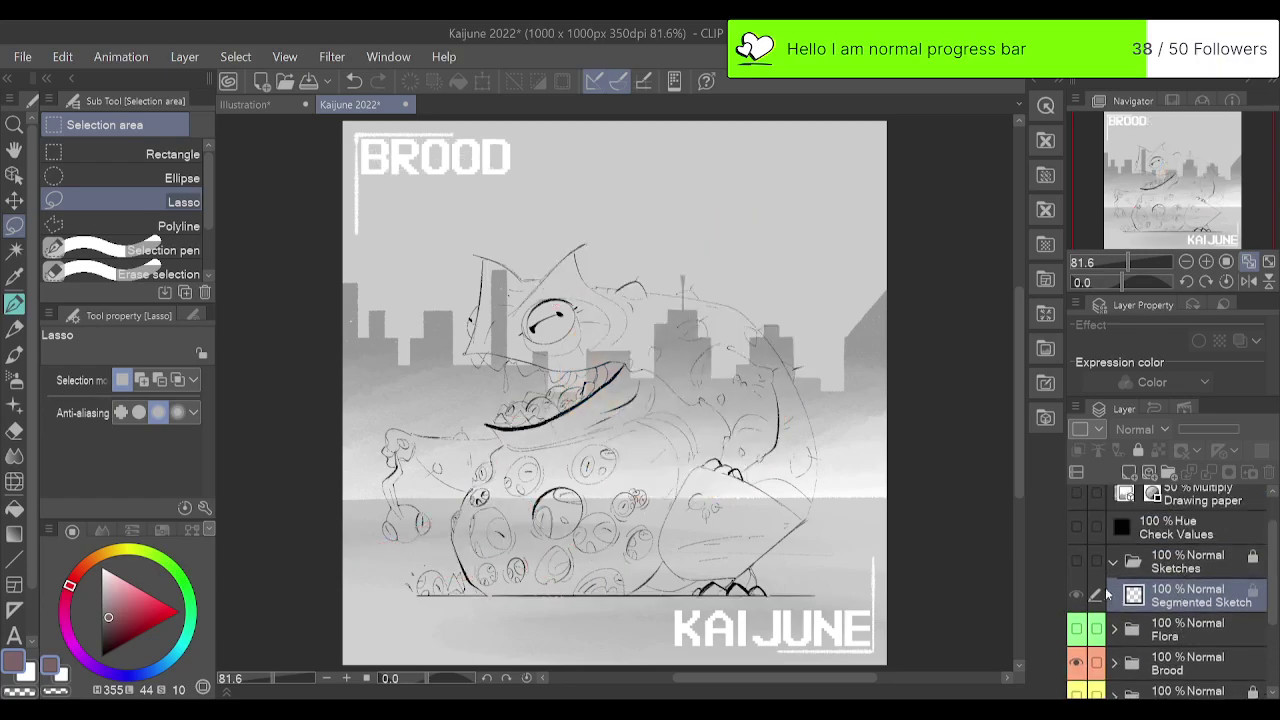
click(1114, 563)
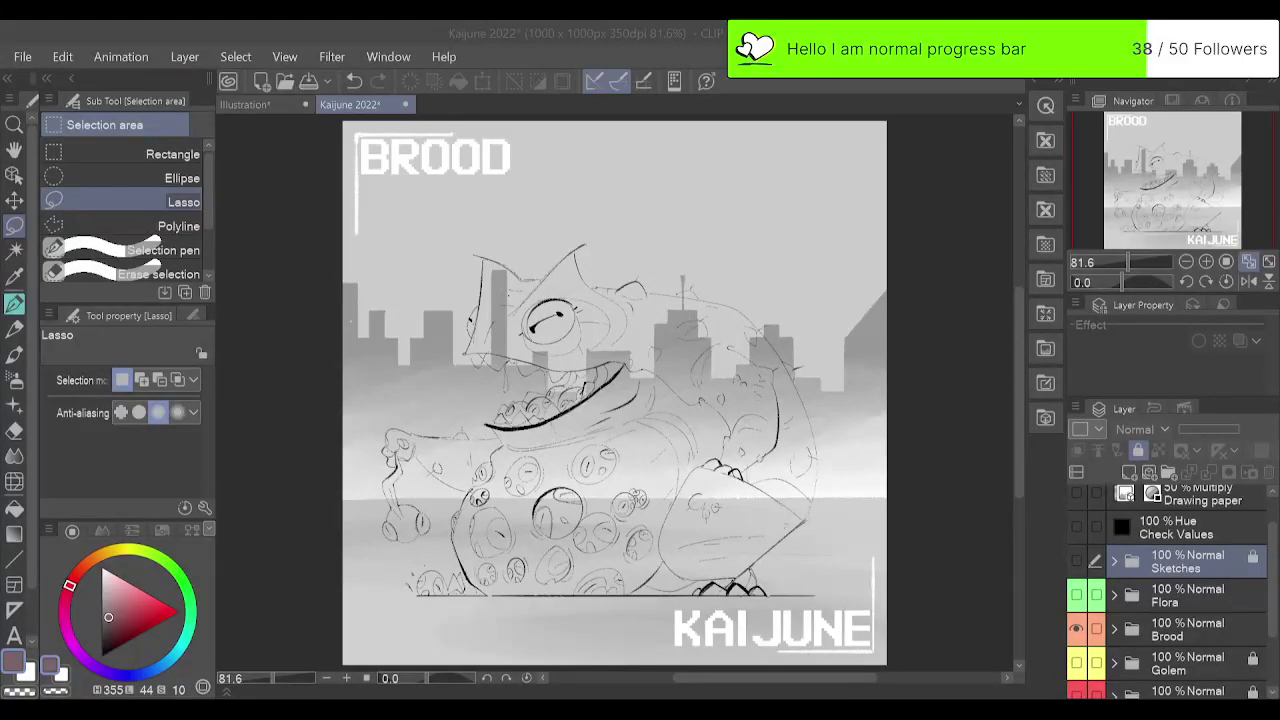
Compare the Golem and Newborn artwork with the Brood line art by showing each folder, and hide both again.
scroll(1172, 592, down, 2)
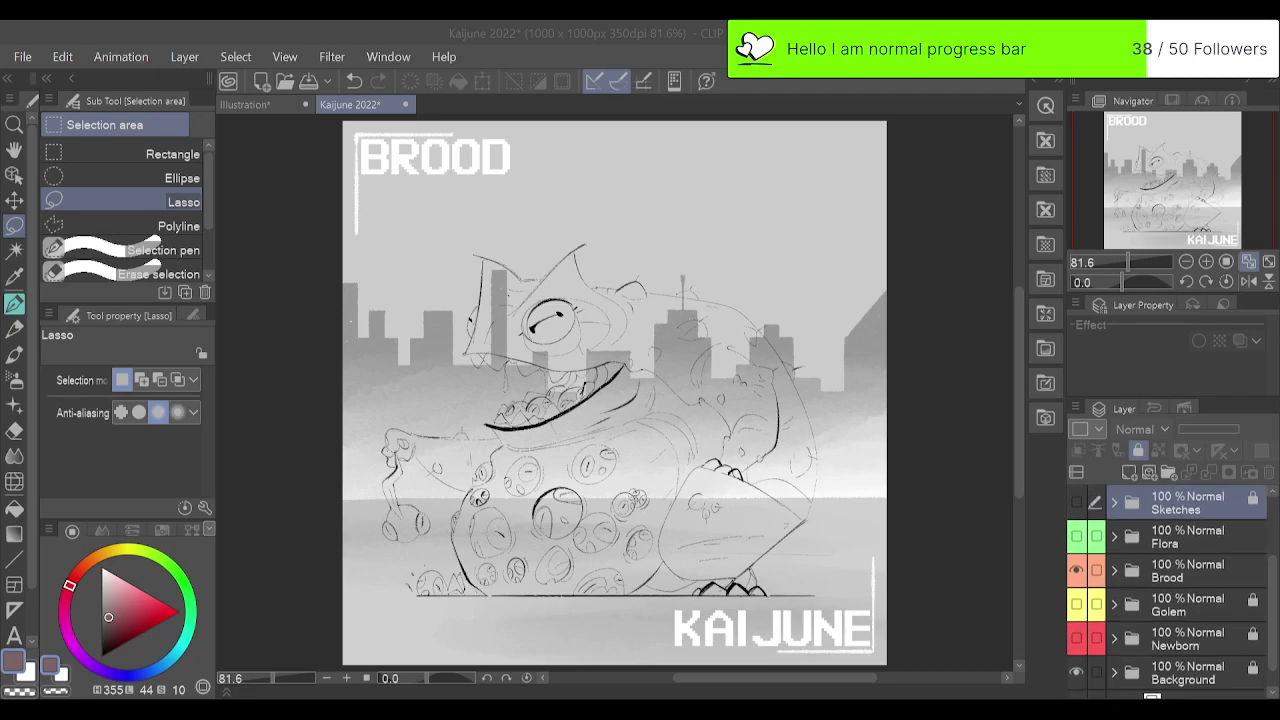
click(1076, 604)
click(1077, 638)
click(1077, 638)
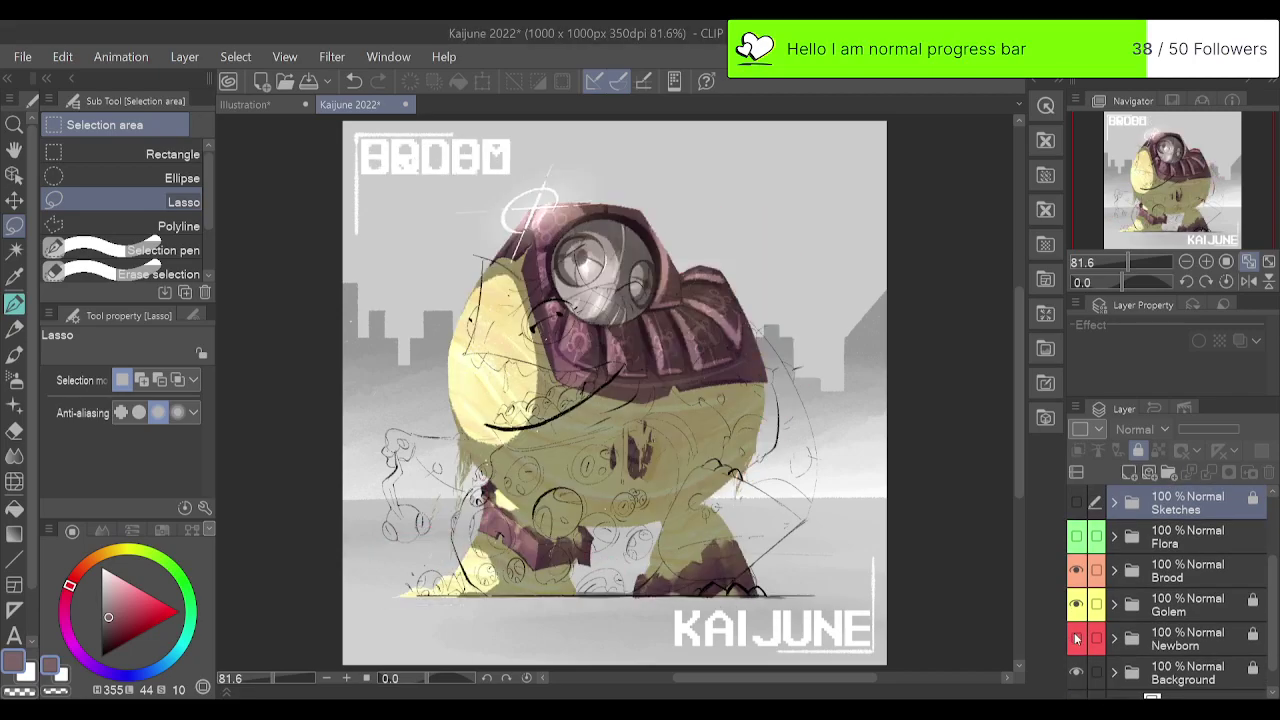
click(1079, 605)
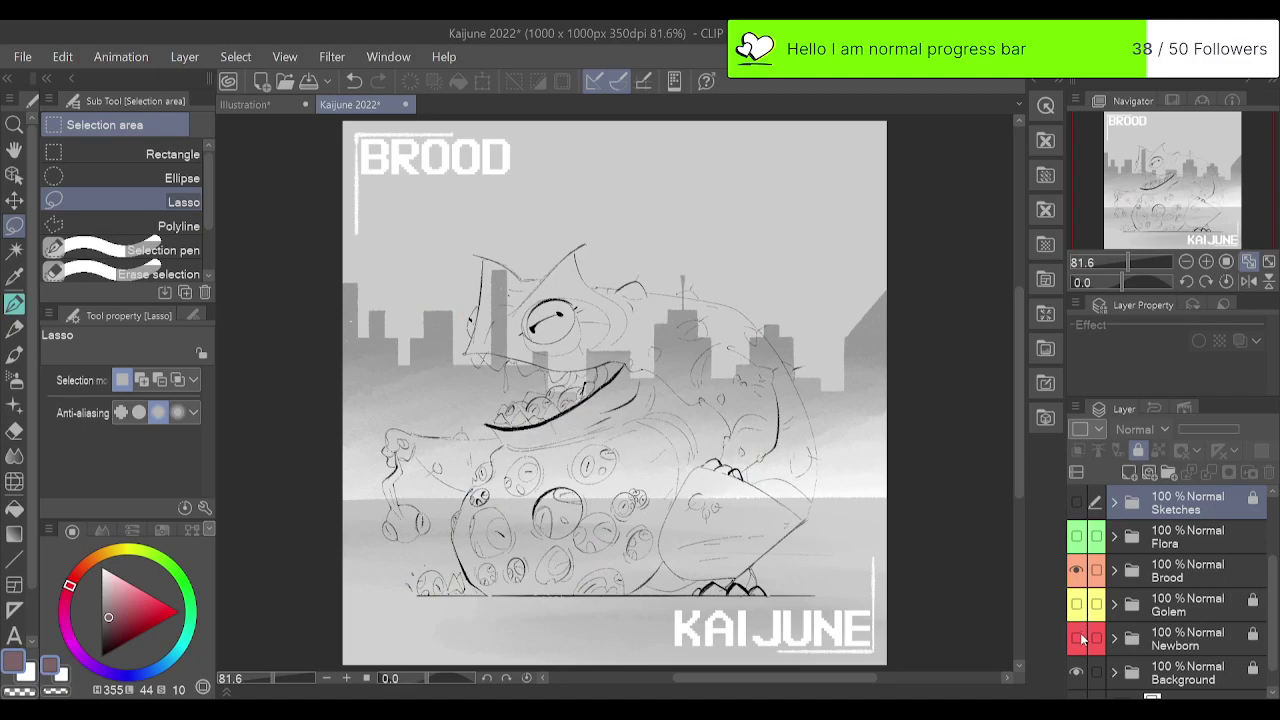
click(1077, 638)
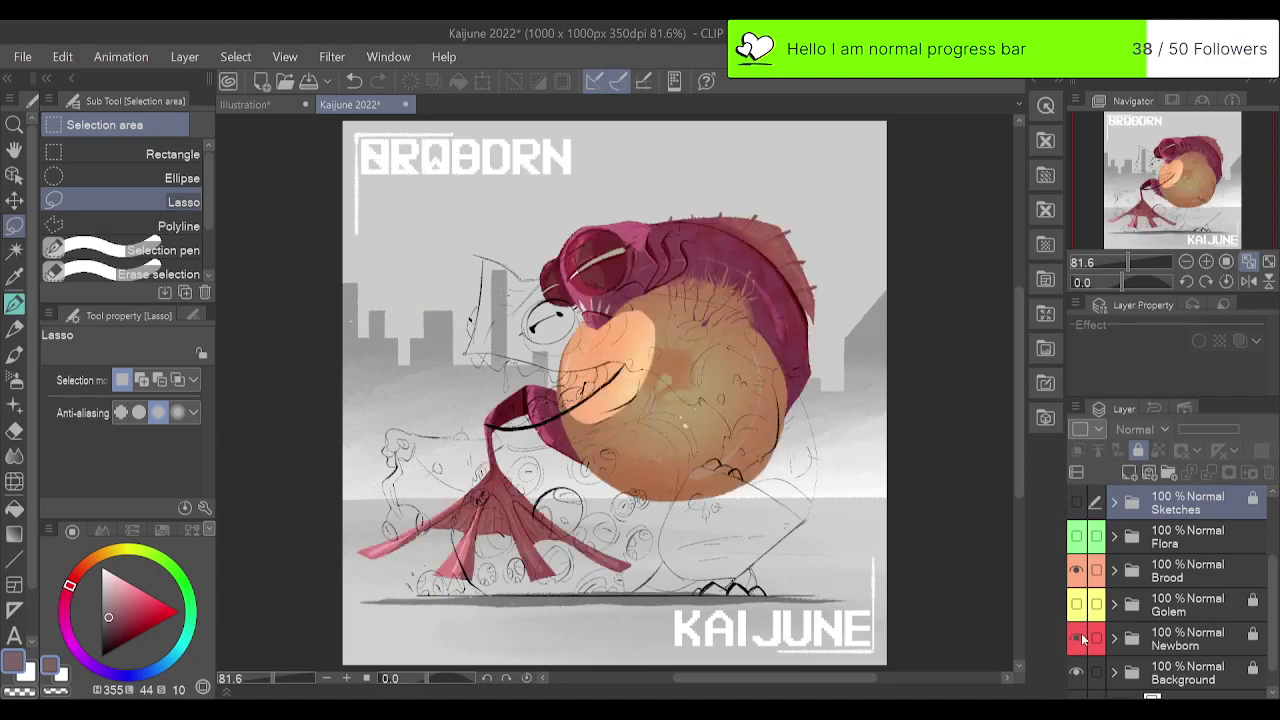
click(1078, 606)
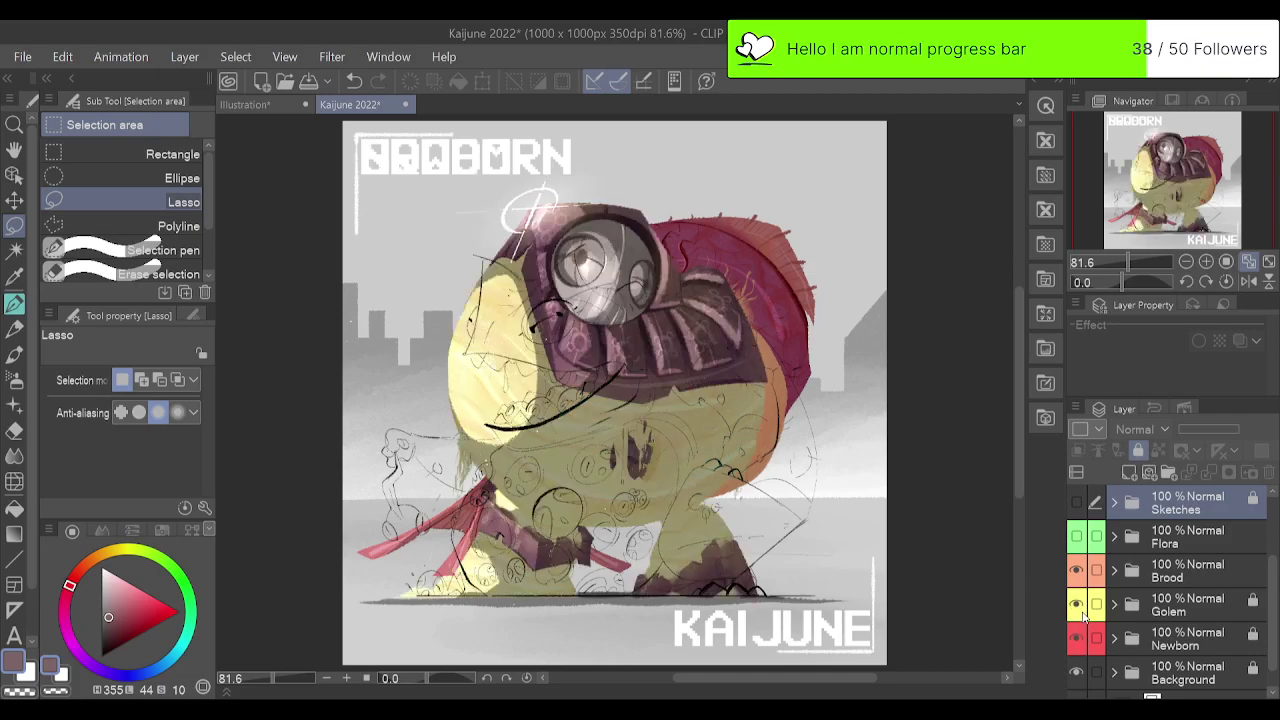
click(1077, 605)
click(1077, 638)
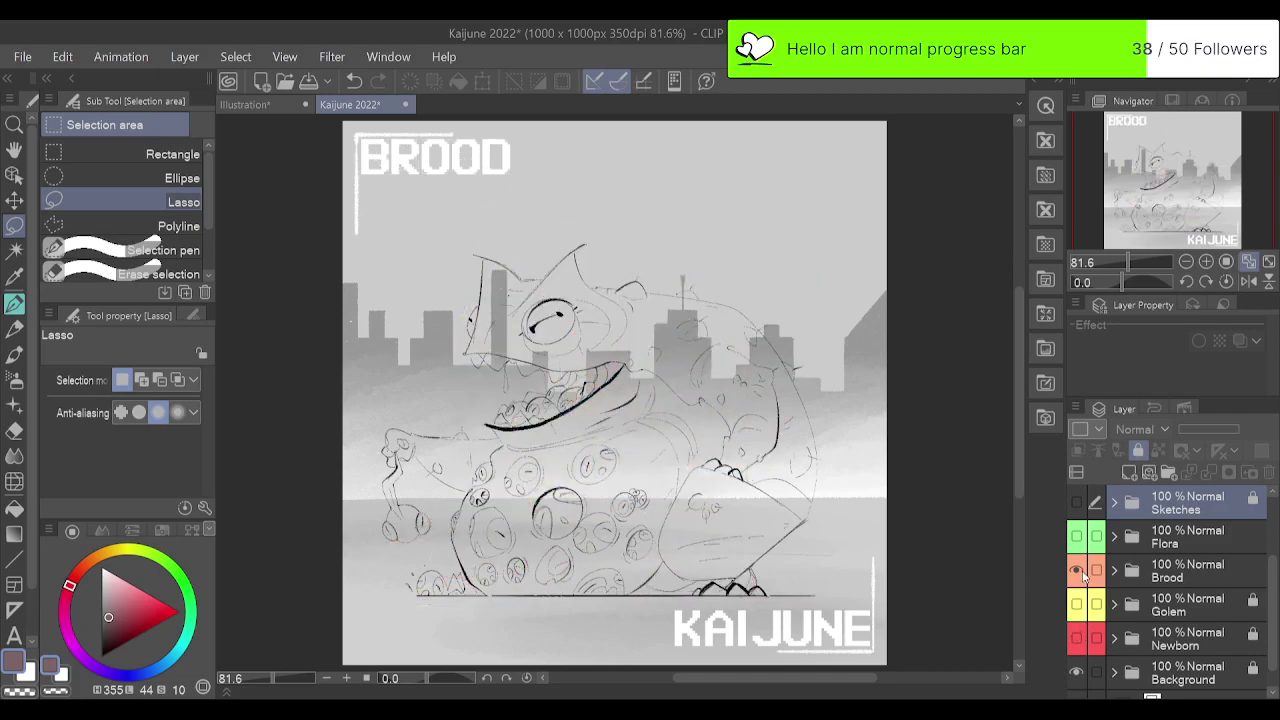
Show the Flora folder alongside the Brood line art and expand it to reveal its layers.
scroll(1180, 571, up, 1)
click(1194, 626)
click(1193, 577)
click(1185, 602)
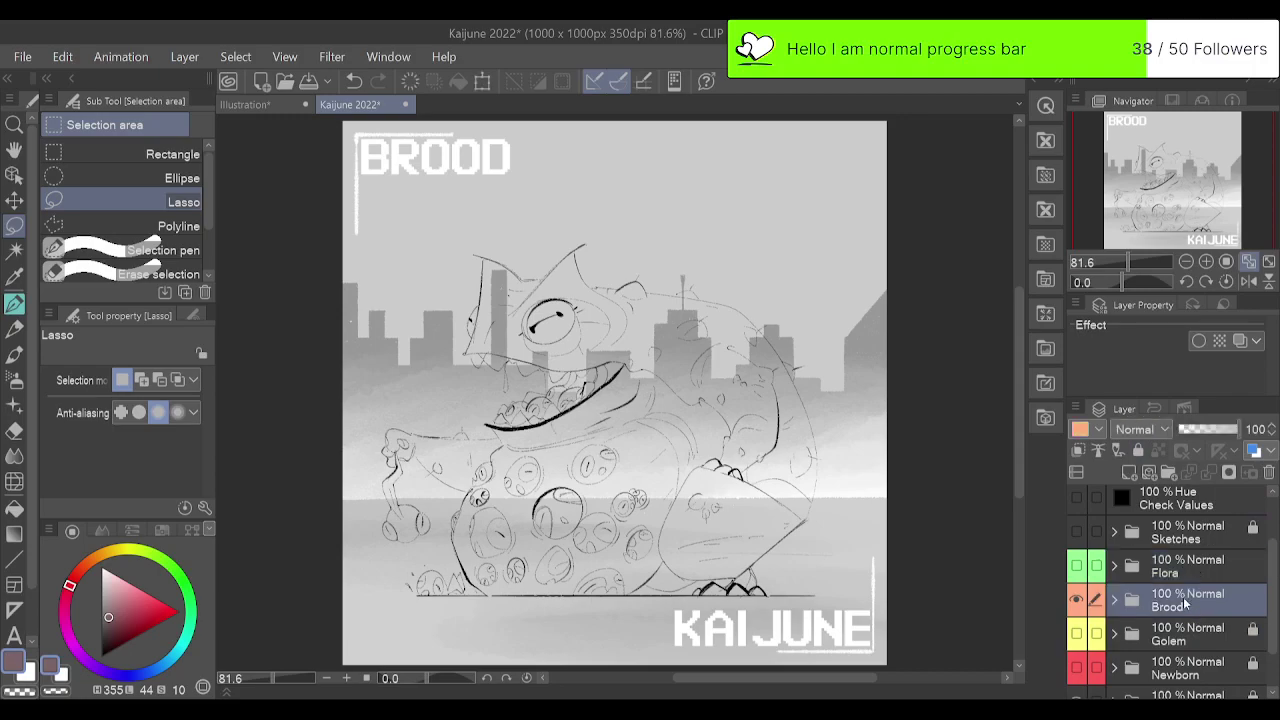
click(1078, 566)
click(1115, 567)
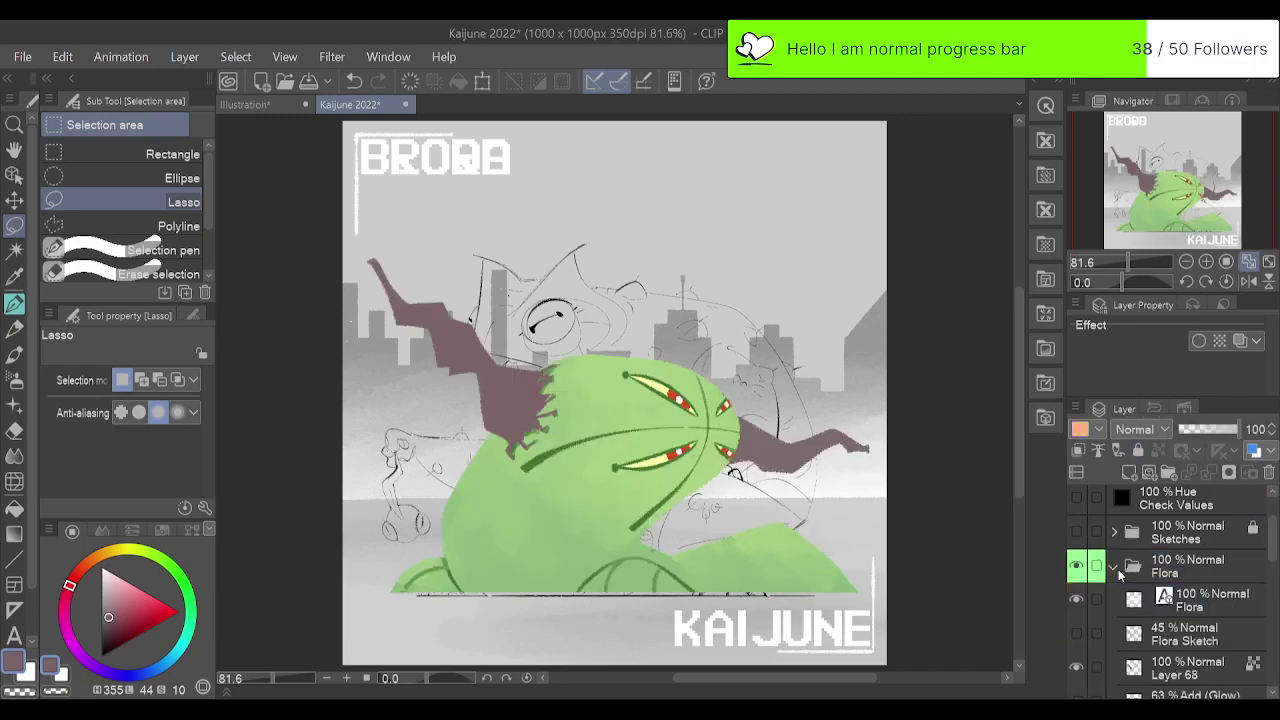
Create a layer folder named Attempt 1 directly above Layer 68 in the Flora folder and reselect Layer 68.
scroll(1175, 582, down, 2)
click(1181, 589)
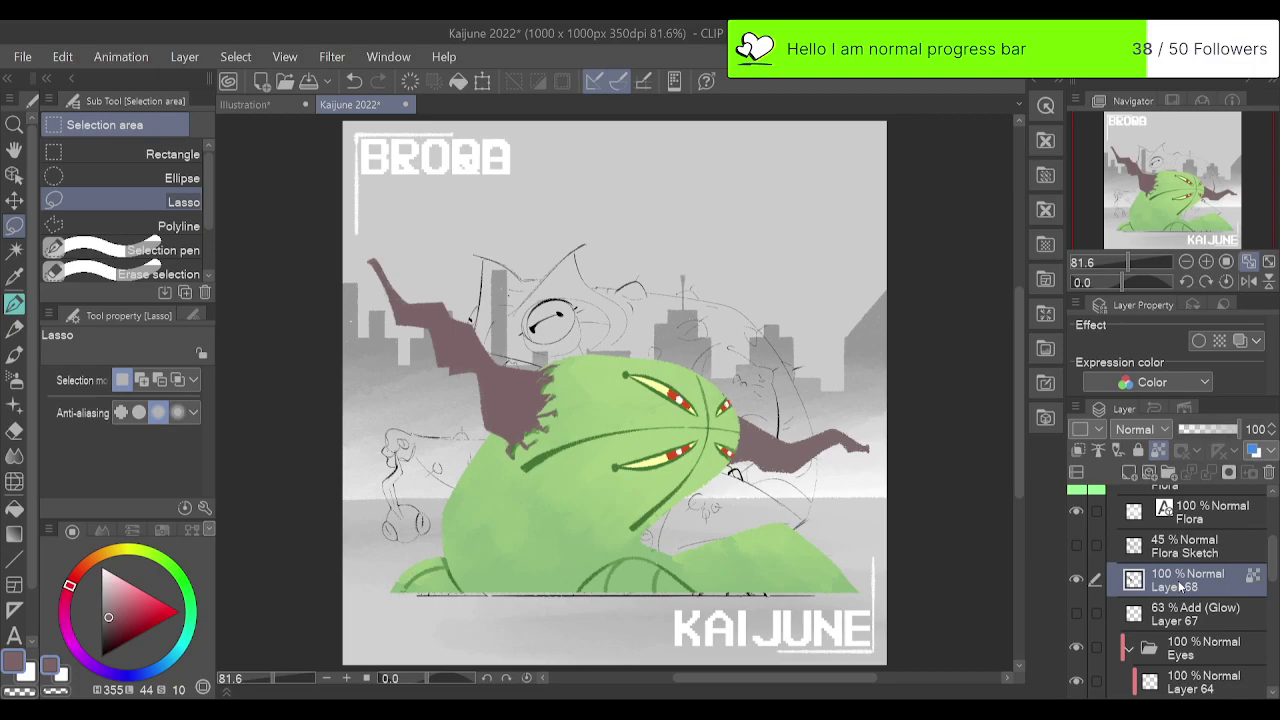
click(1168, 472)
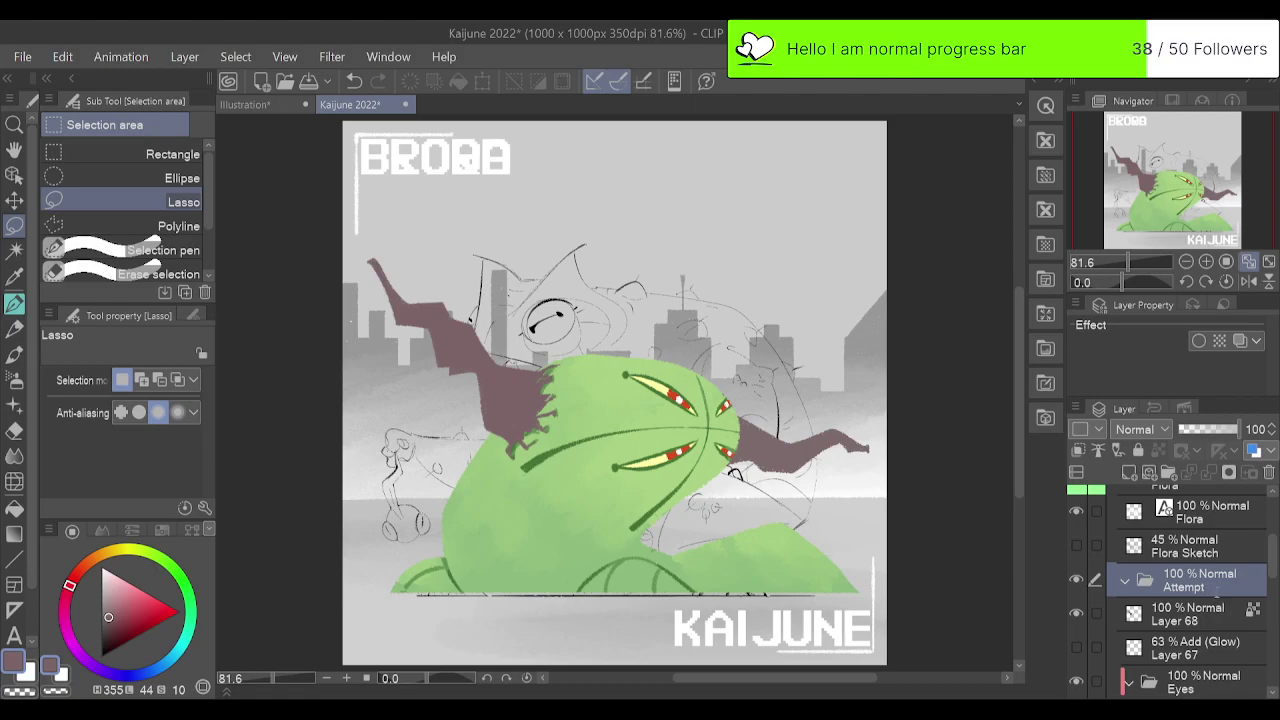
click(1214, 611)
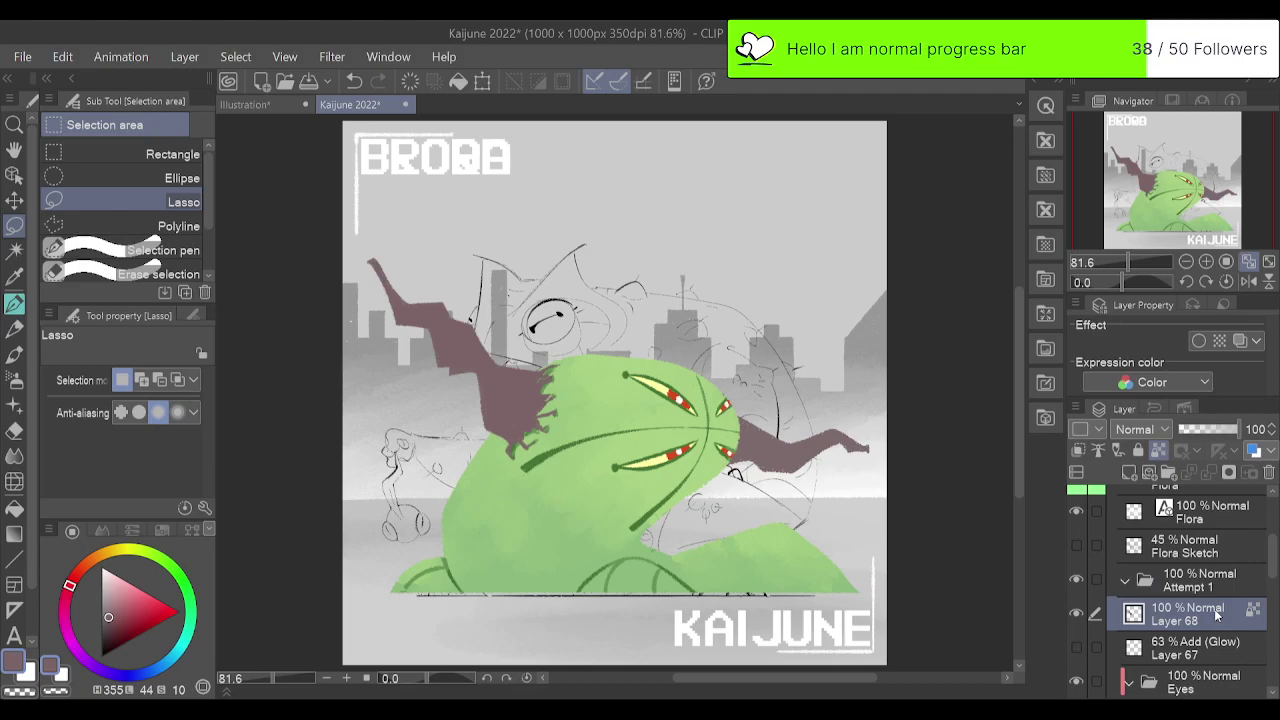
Move all Flora artwork layers and folders from Layer 68 down through Layer 52 into the Attempt 1 folder.
scroll(1214, 609, down, 2)
scroll(1216, 616, down, 5)
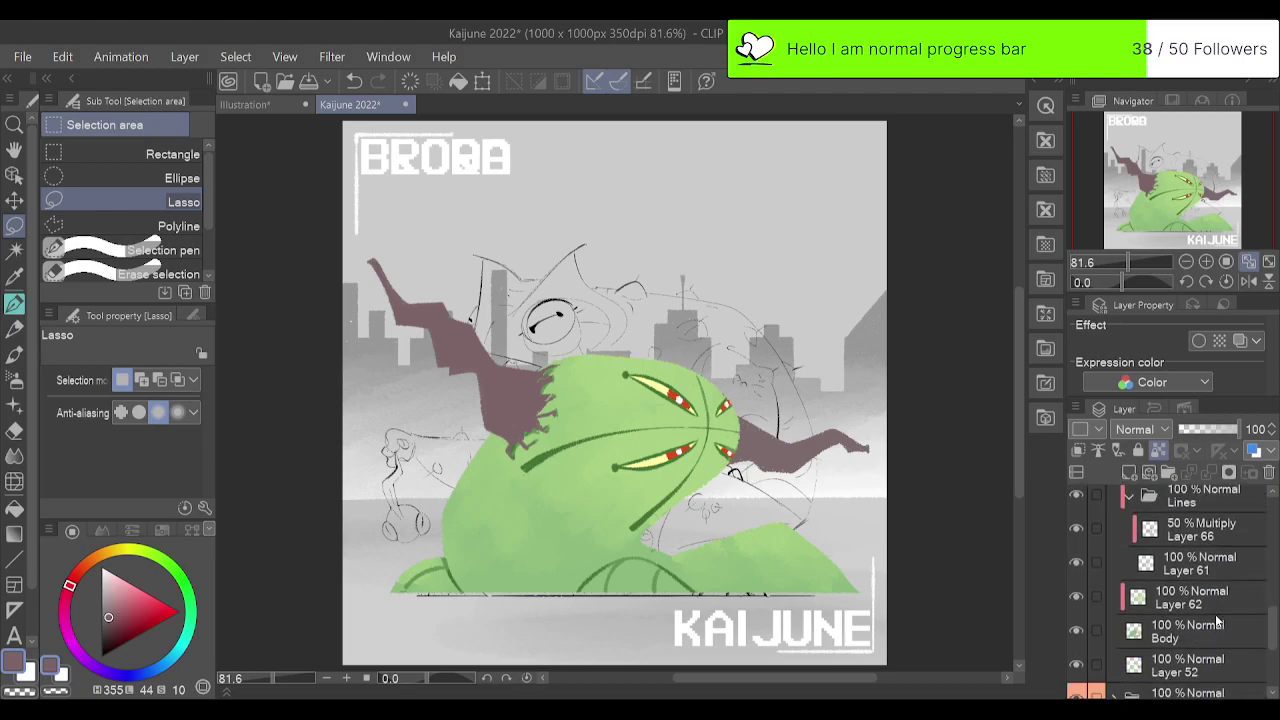
click(1076, 664)
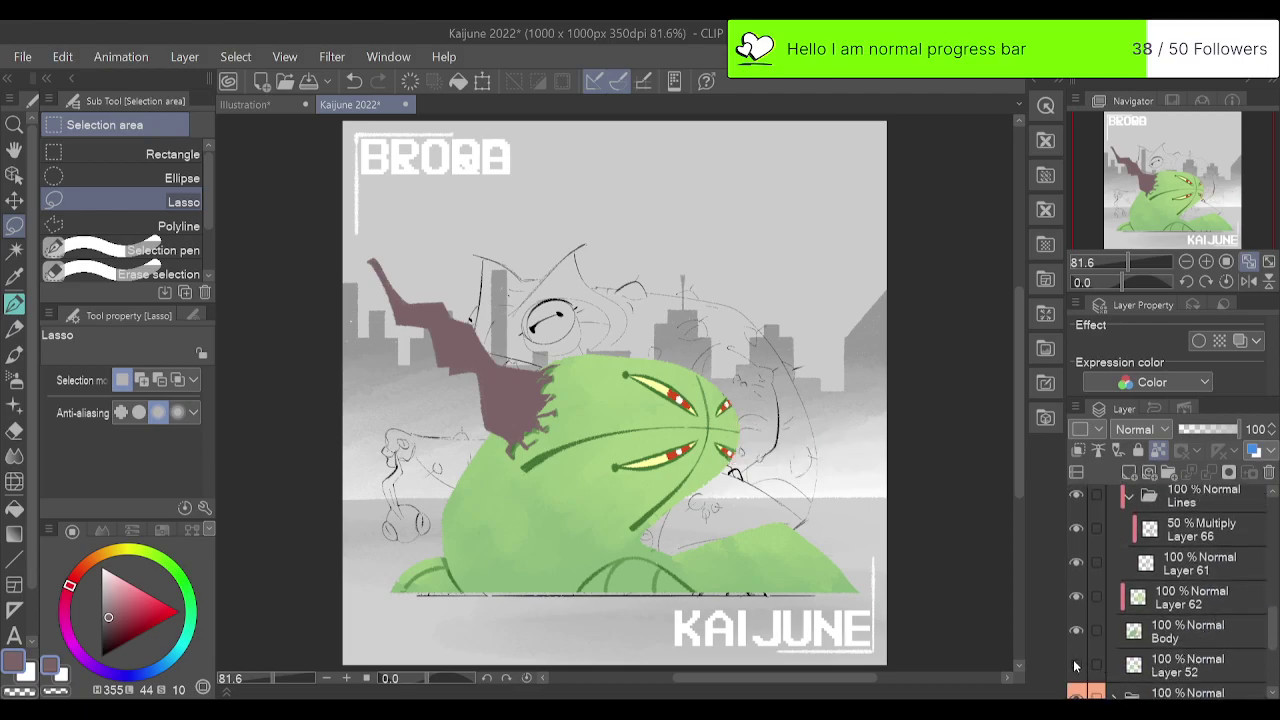
click(1076, 664)
shift+click(1172, 642)
shift+click(1177, 669)
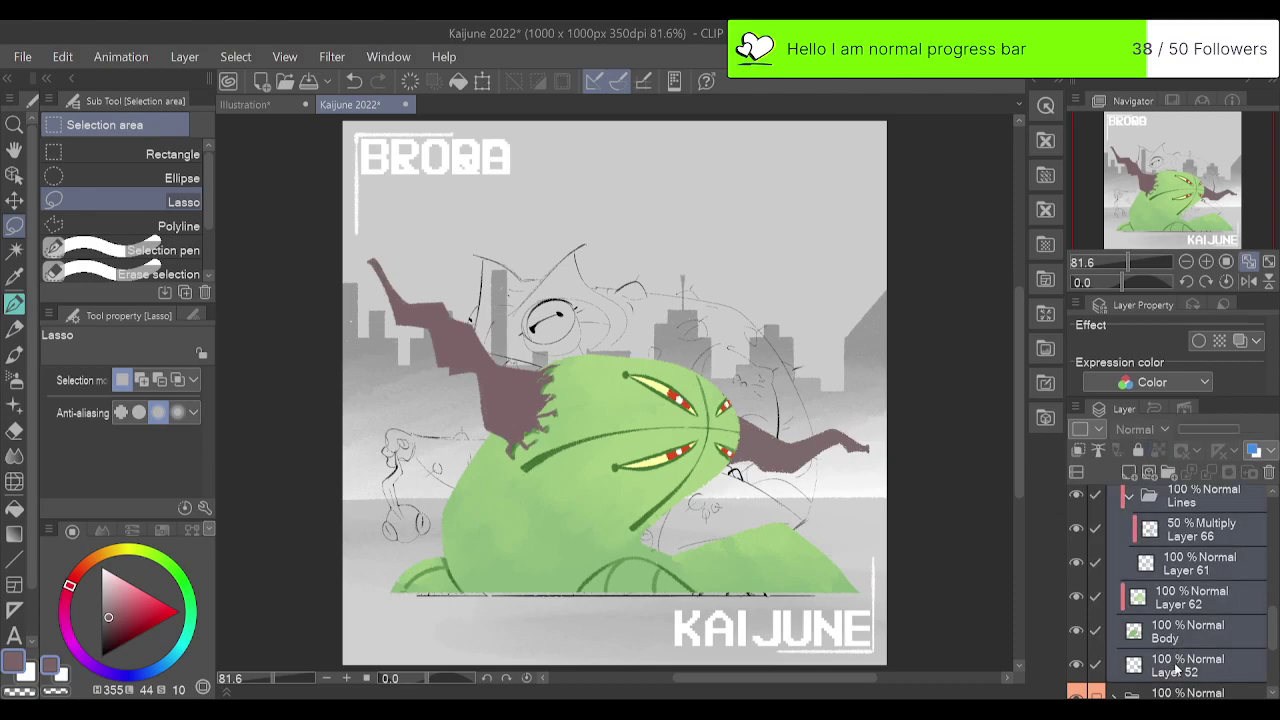
scroll(1189, 624, up, 3)
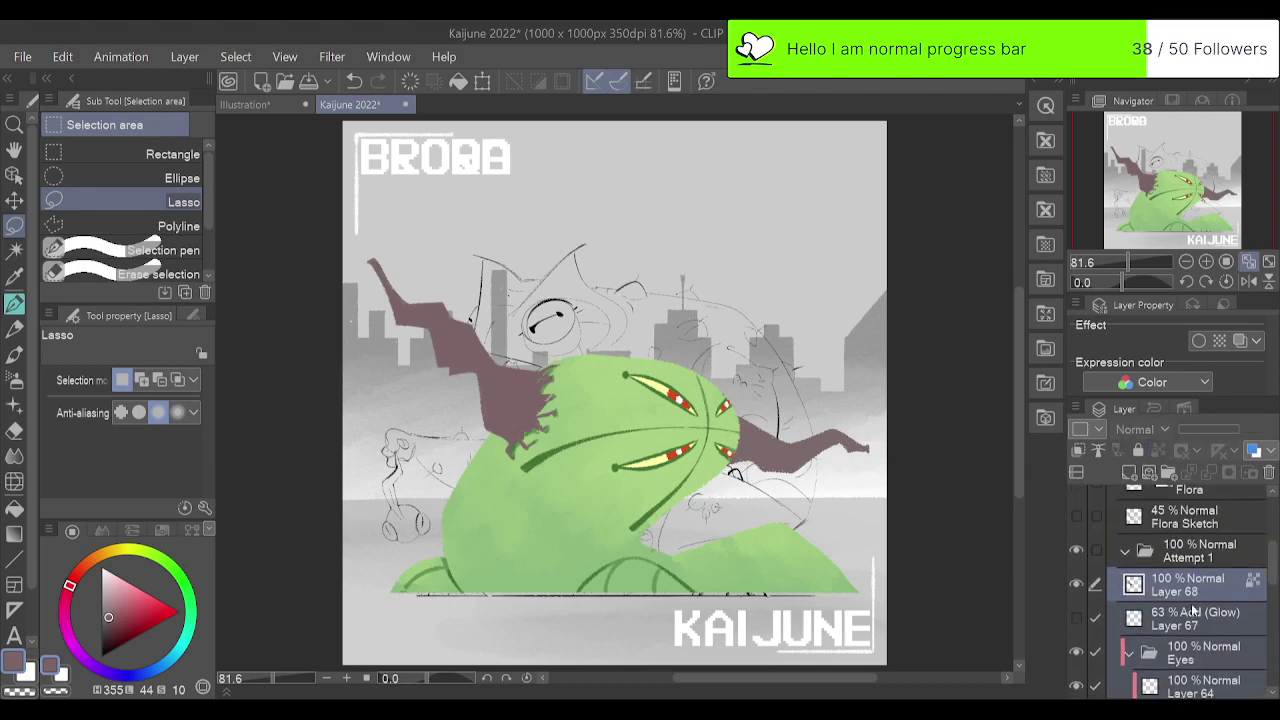
click(1195, 560)
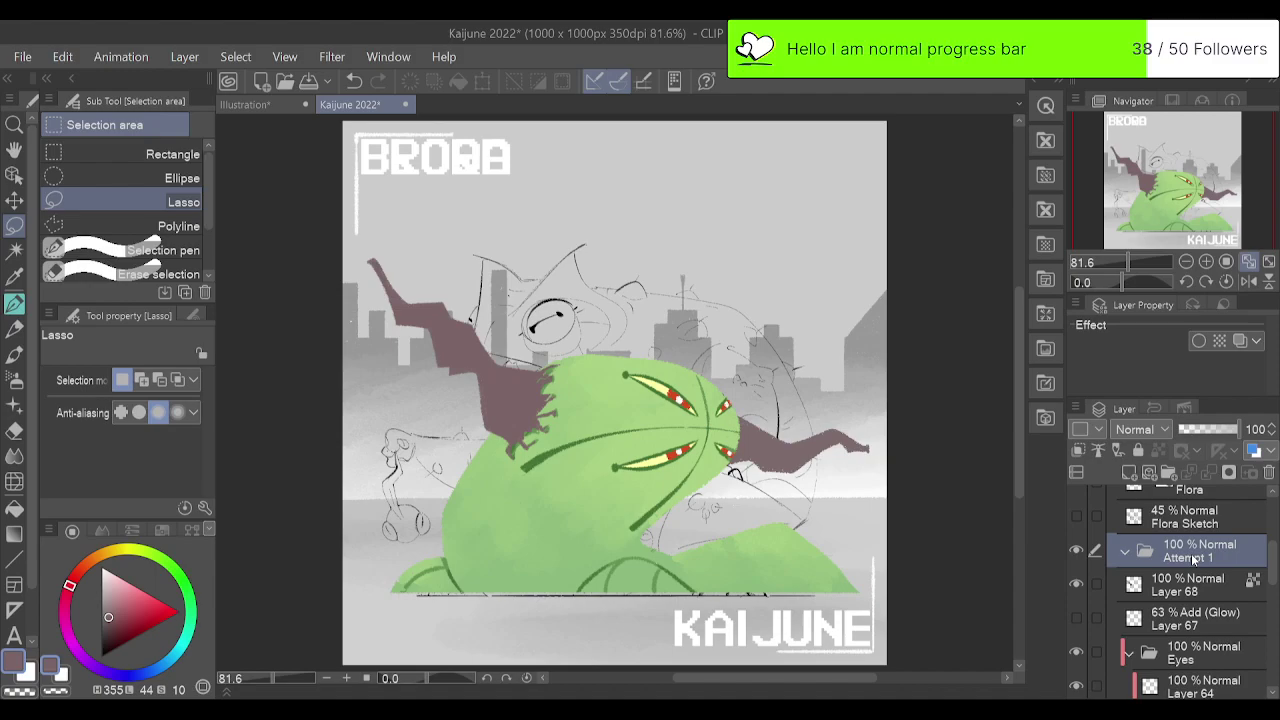
click(1191, 590)
scroll(1191, 595, down, 5)
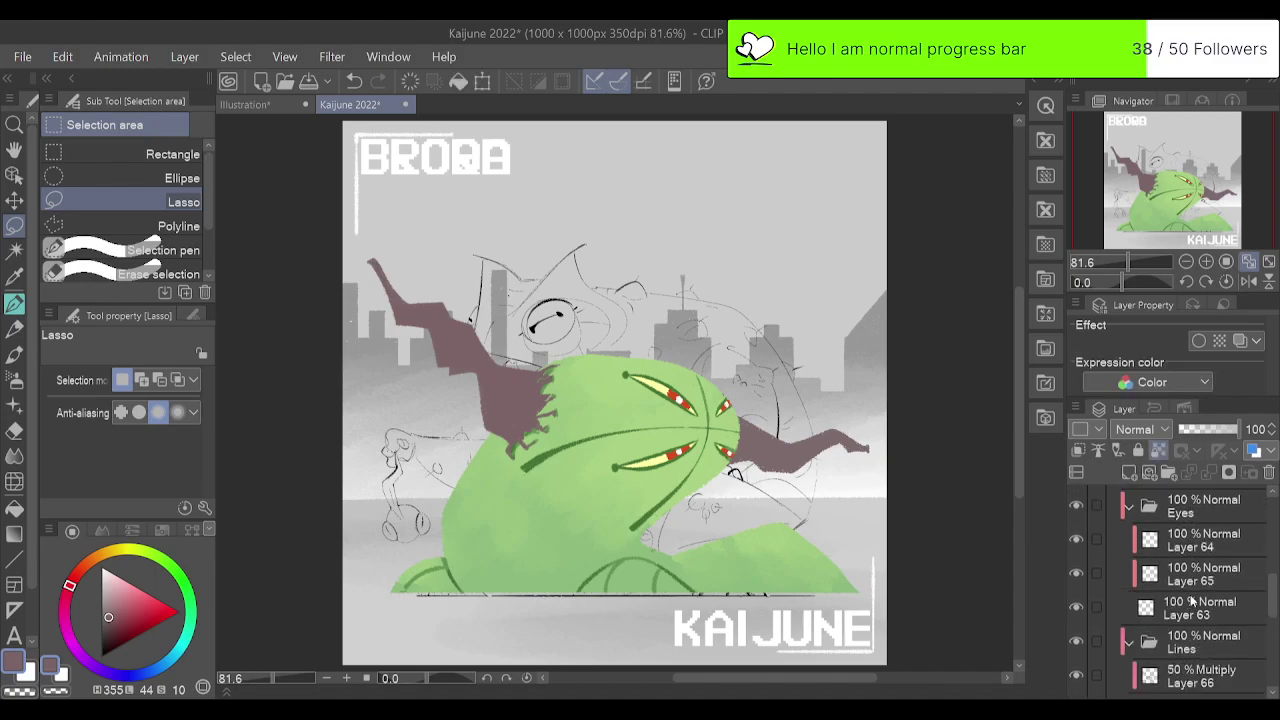
scroll(1190, 600, up, 5)
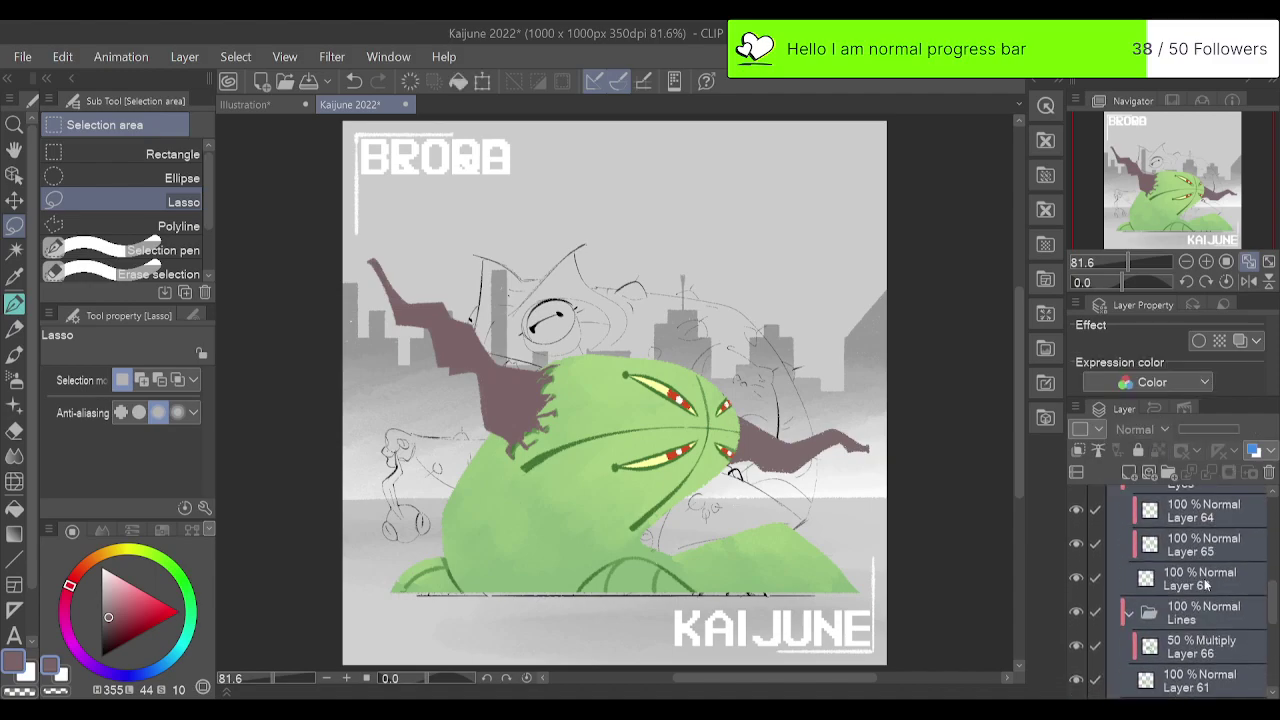
drag(1186, 628, 1186, 588)
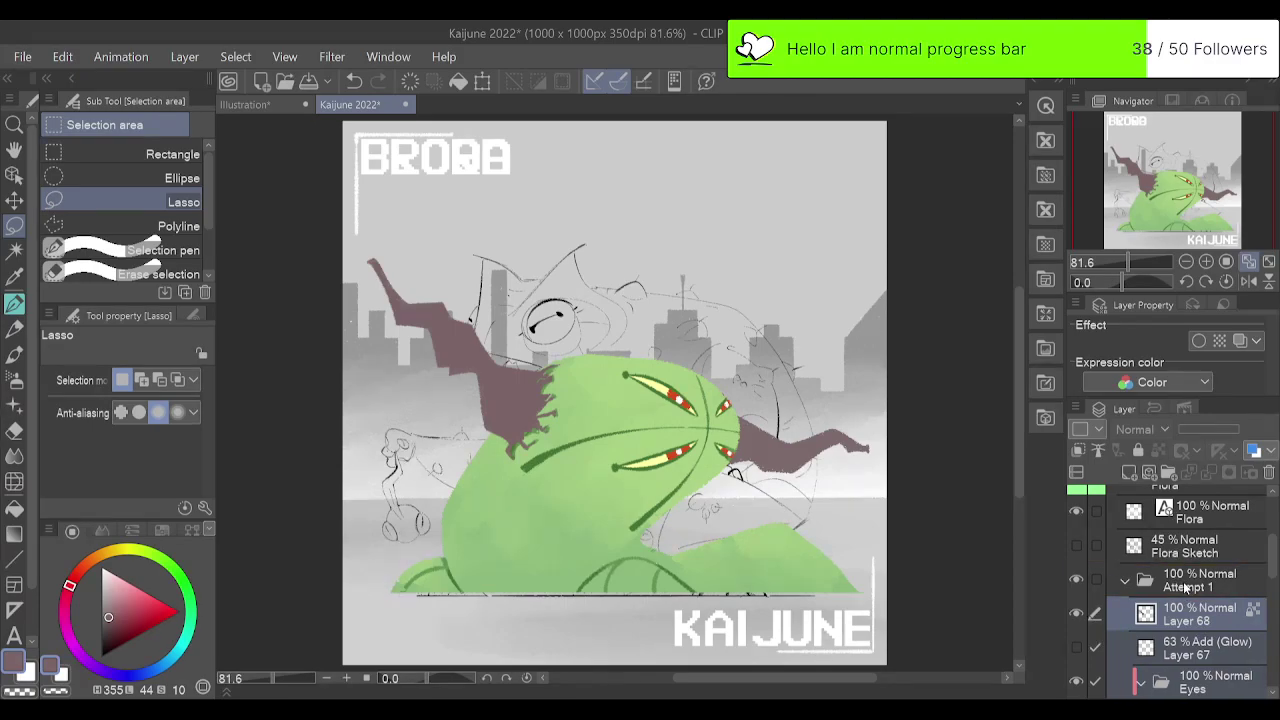
Collapse the Attempt 1 folder and hide it.
click(1126, 588)
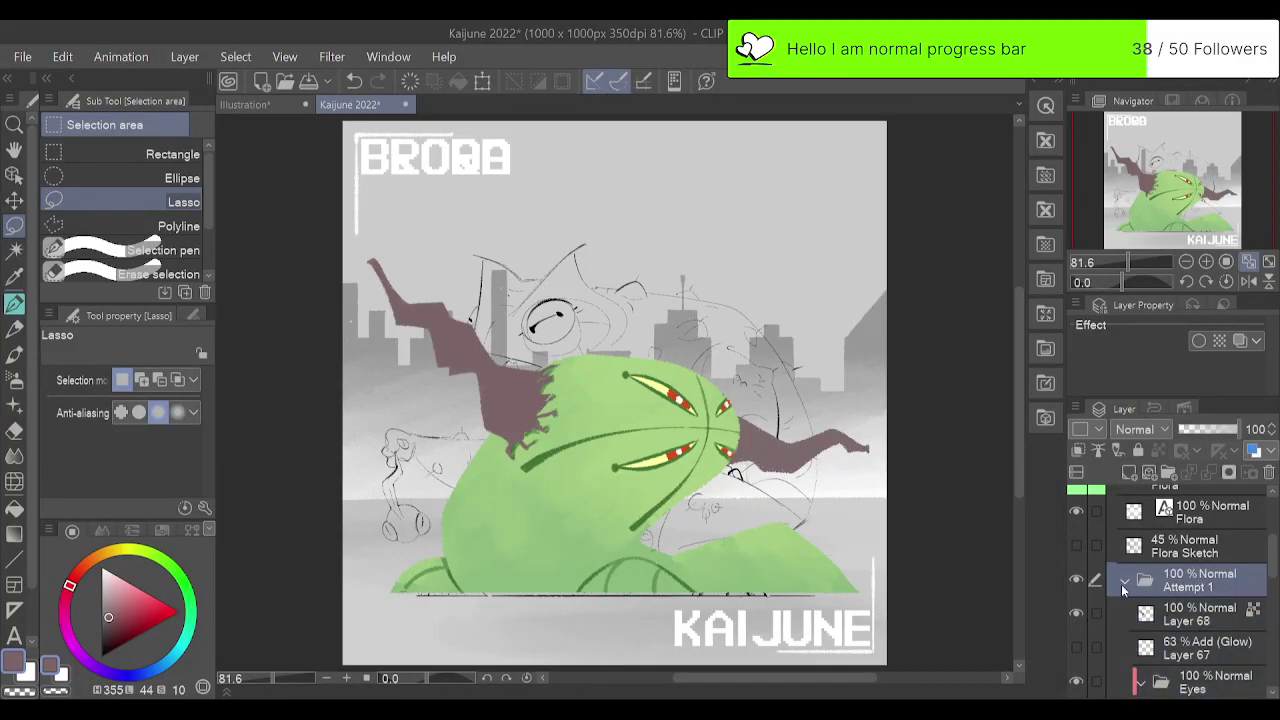
click(1124, 582)
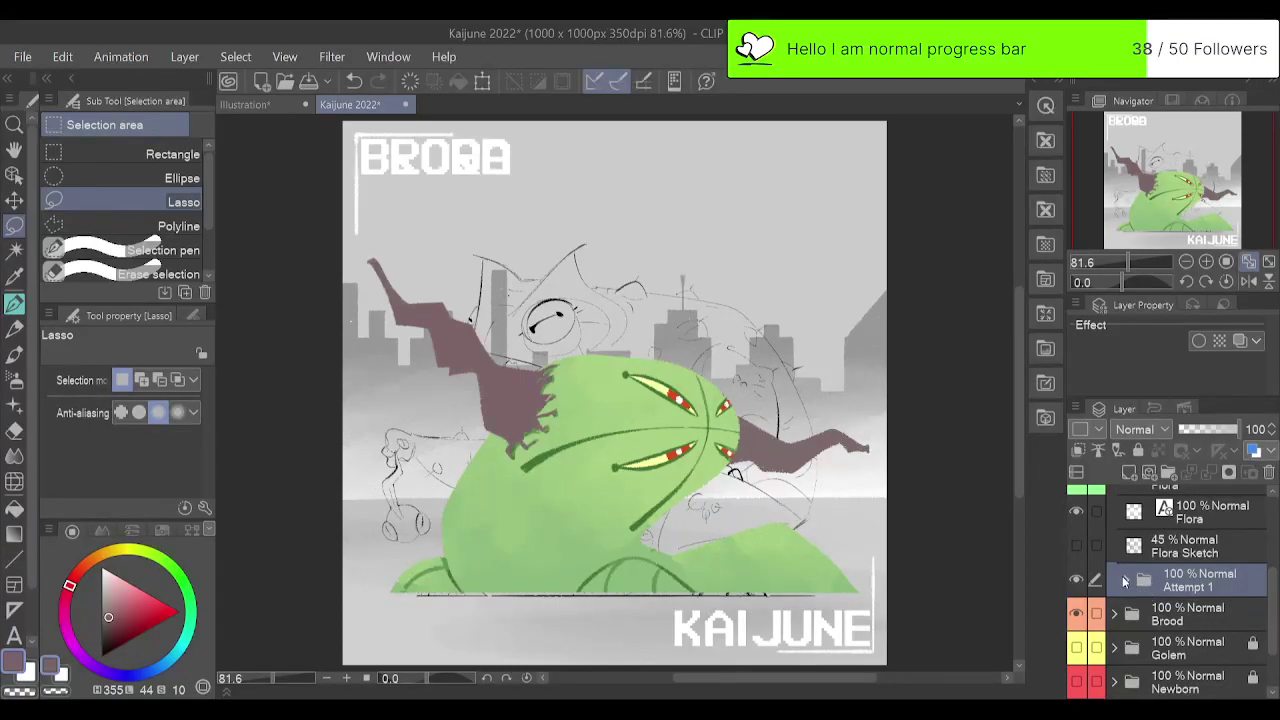
click(1124, 582)
scroll(1110, 641, down, 1)
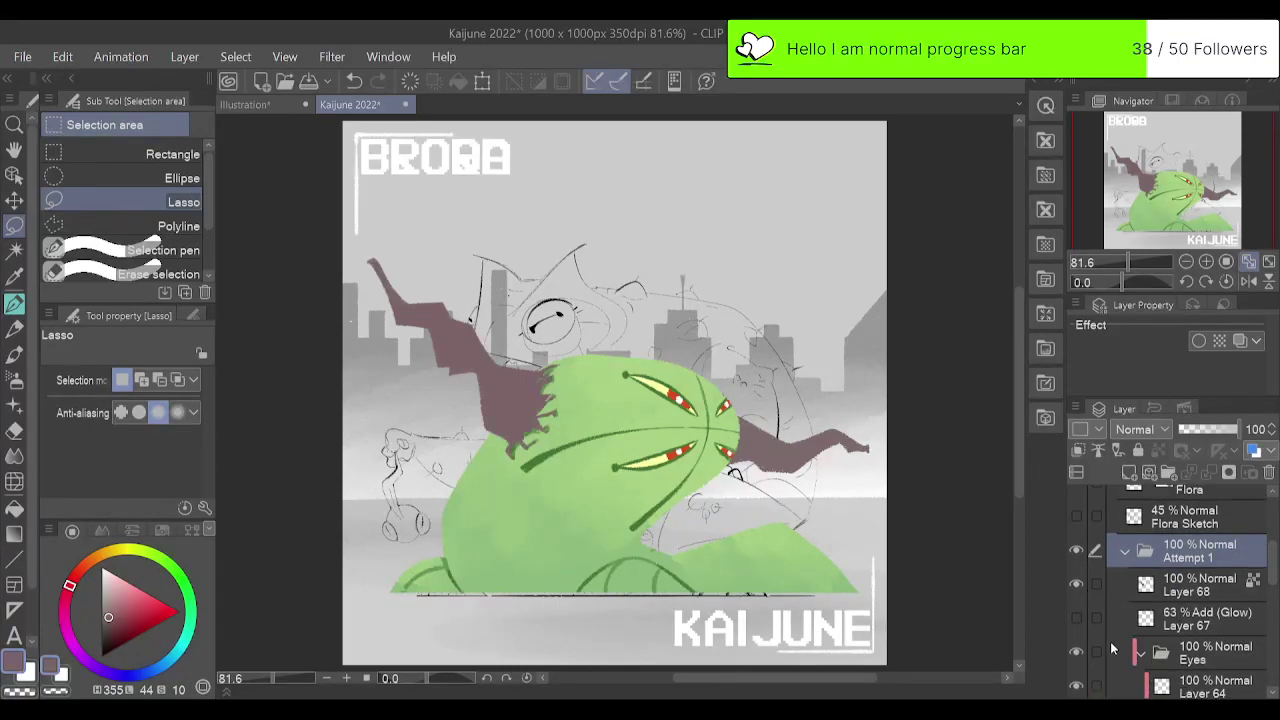
click(1123, 551)
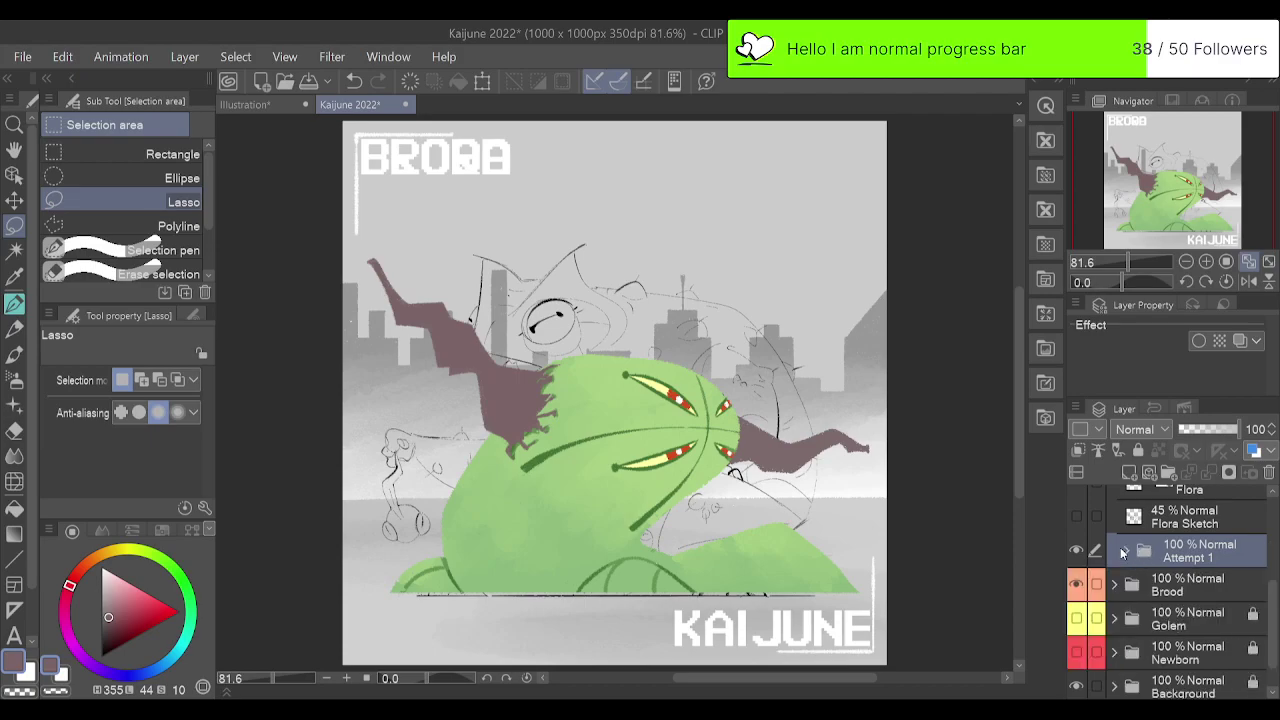
click(1076, 551)
Show the Flora Sketch layer without the Brood folder and set the sketch's opacity to 100%.
click(1077, 515)
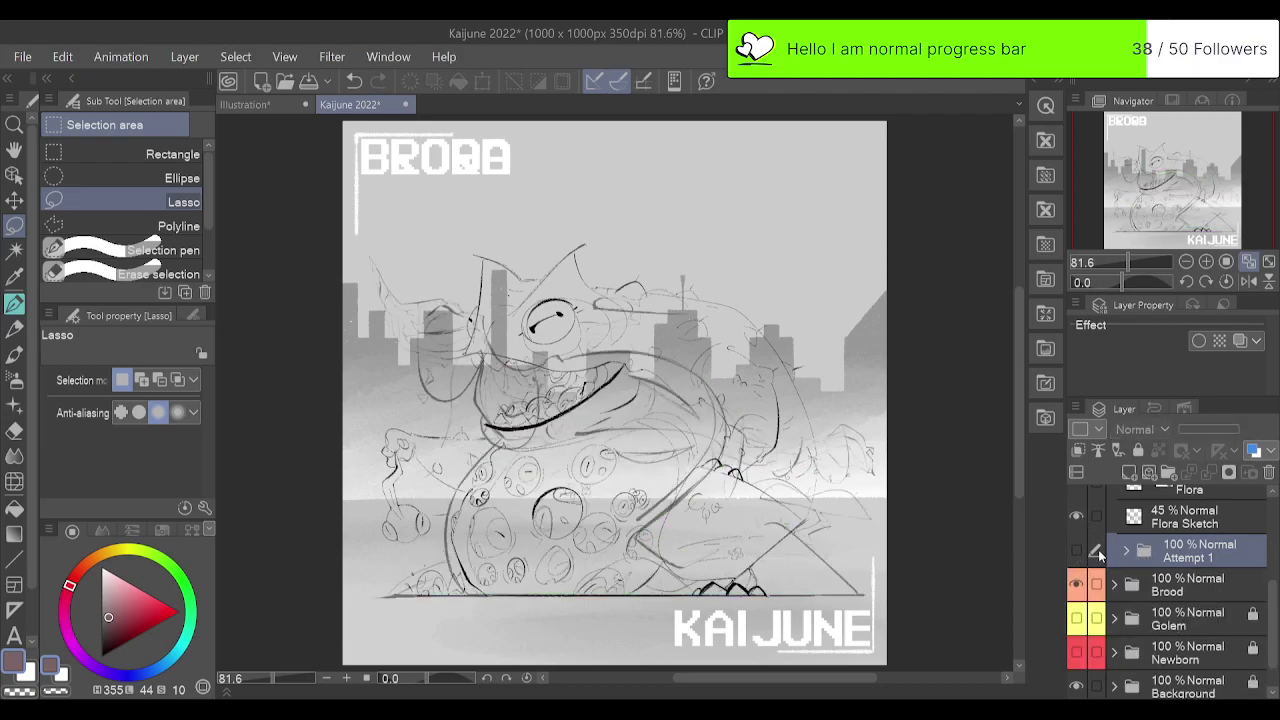
click(1076, 584)
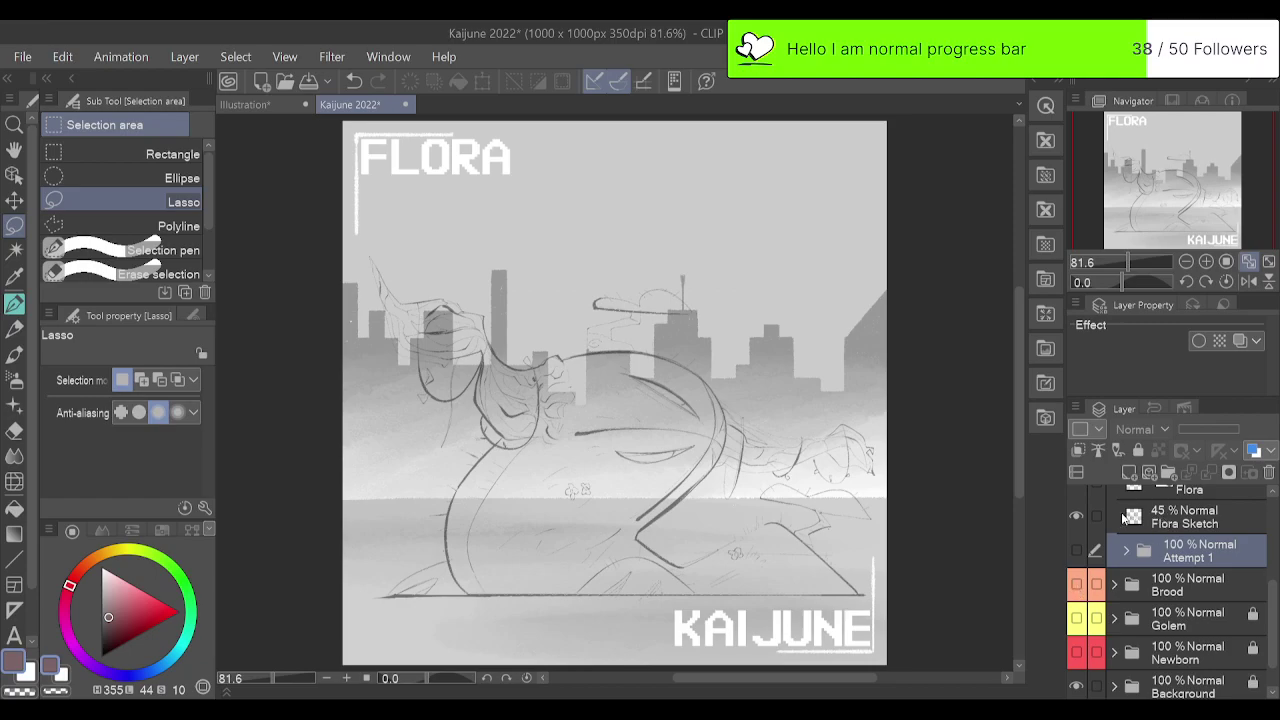
click(1183, 518)
click(1203, 430)
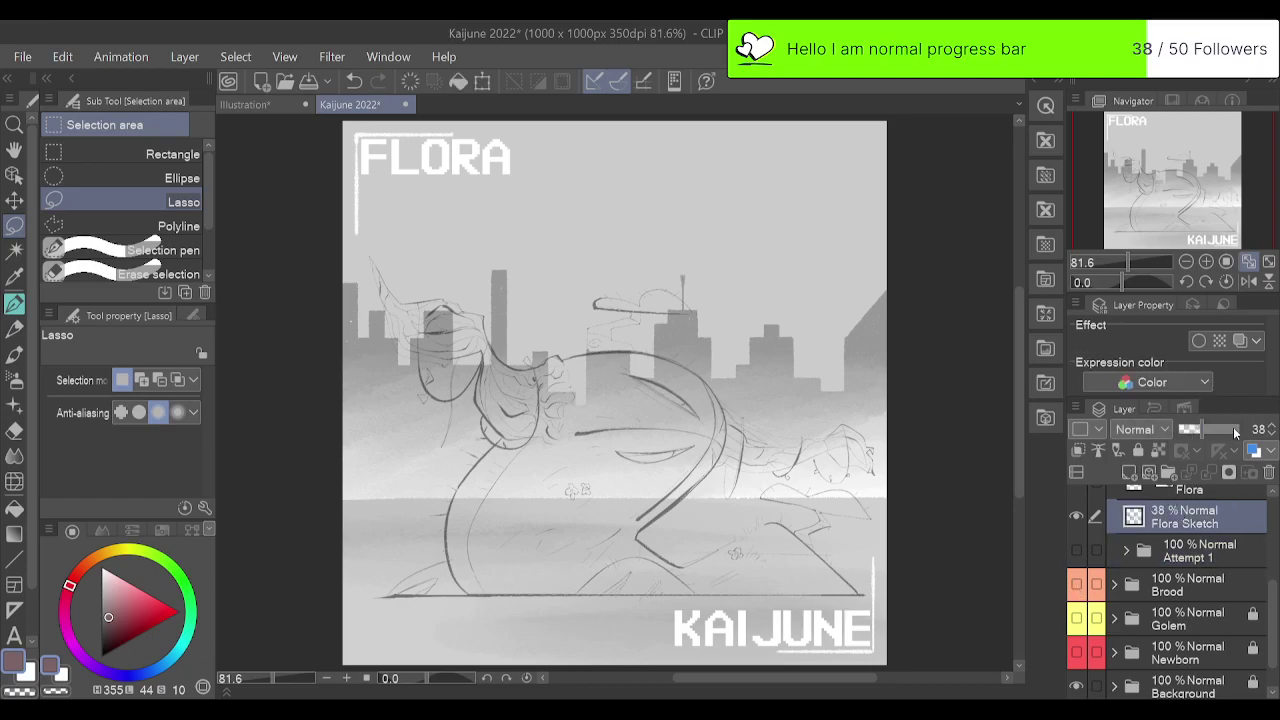
drag(1235, 432, 1250, 431)
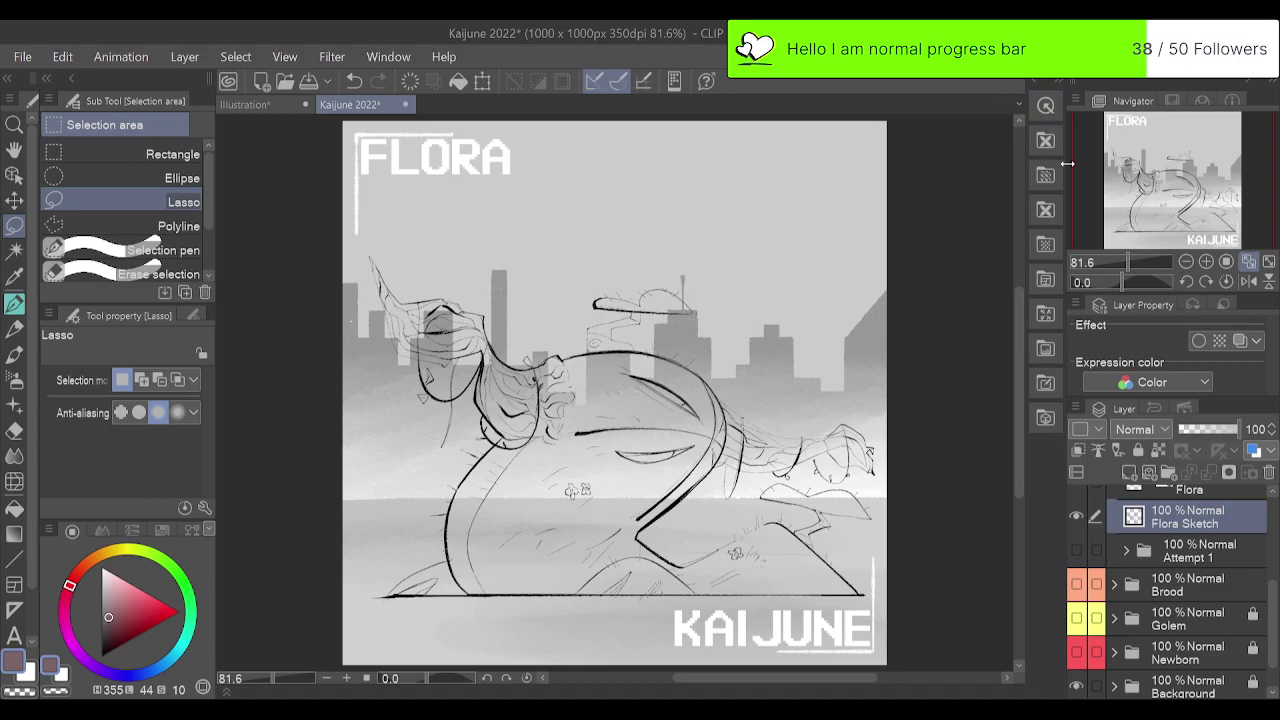
Compare the Flora sketch with the Brood line art by alternately showing and hiding each, leaving both hidden.
click(1079, 519)
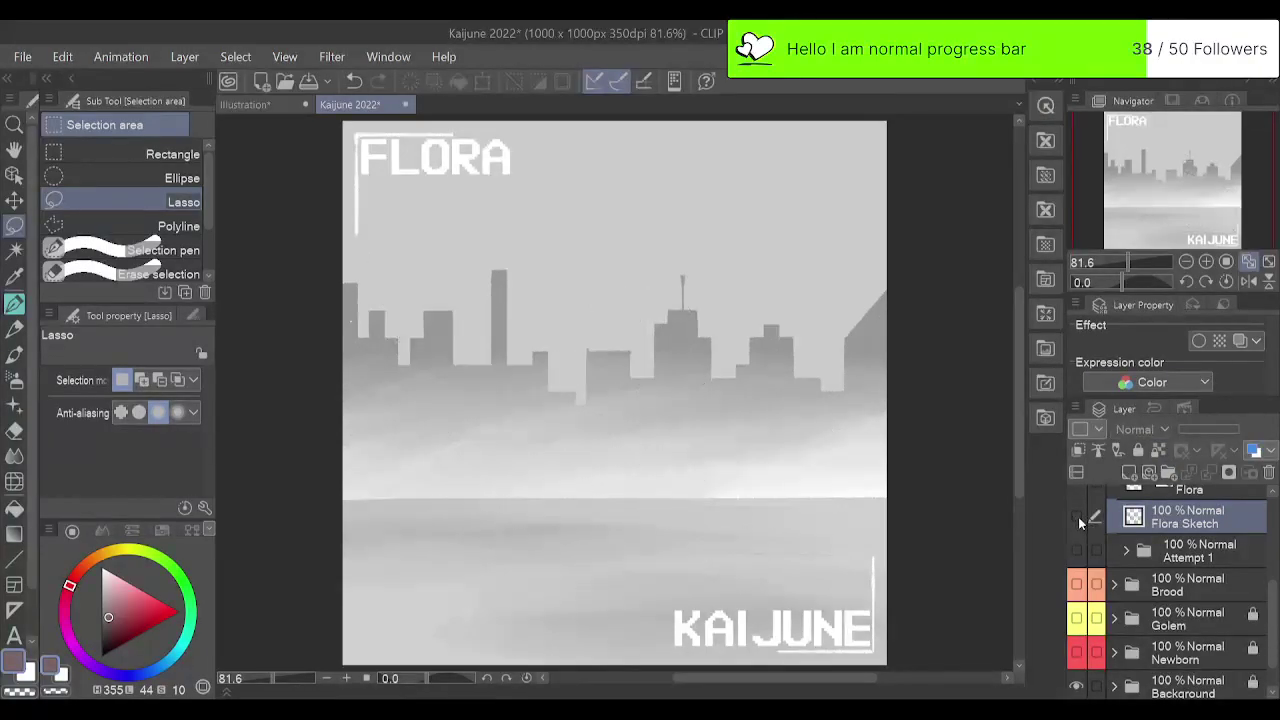
click(1079, 519)
click(1079, 519)
click(1076, 583)
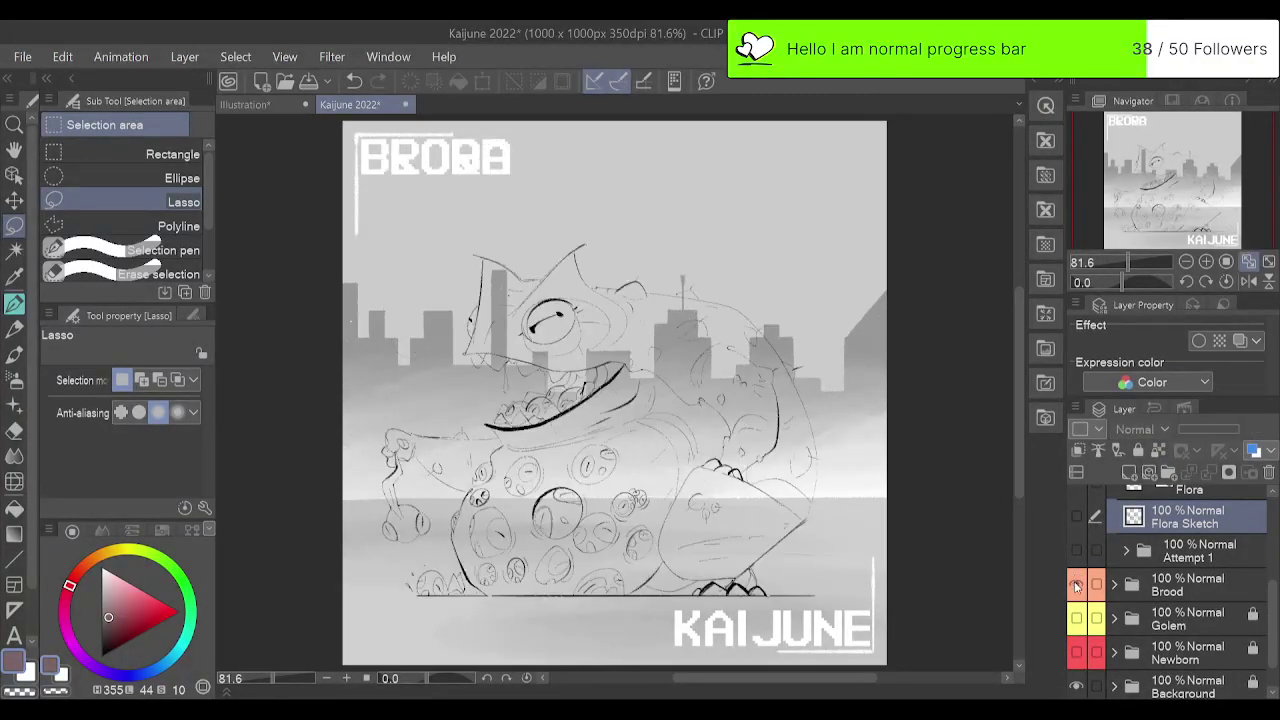
click(1076, 583)
Show the Flora Sketch layer again and collapse the Flora folder.
scroll(1224, 535, up, 2)
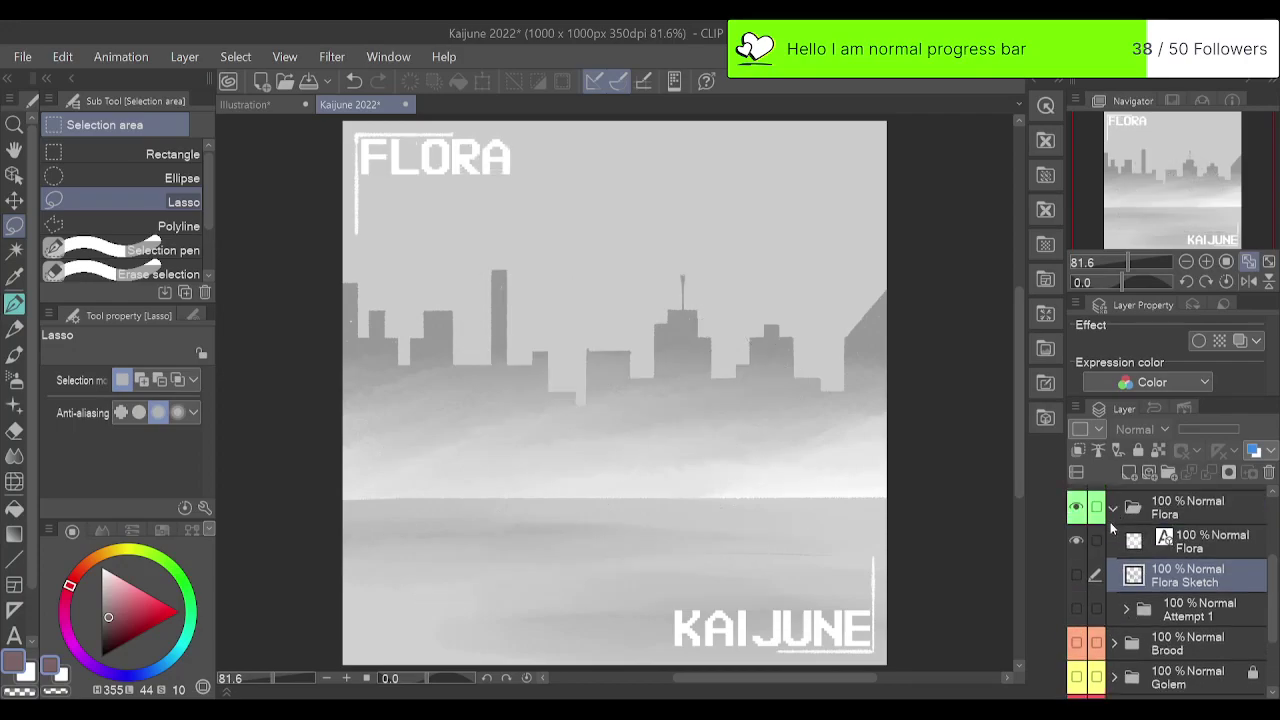
click(1078, 576)
click(1114, 509)
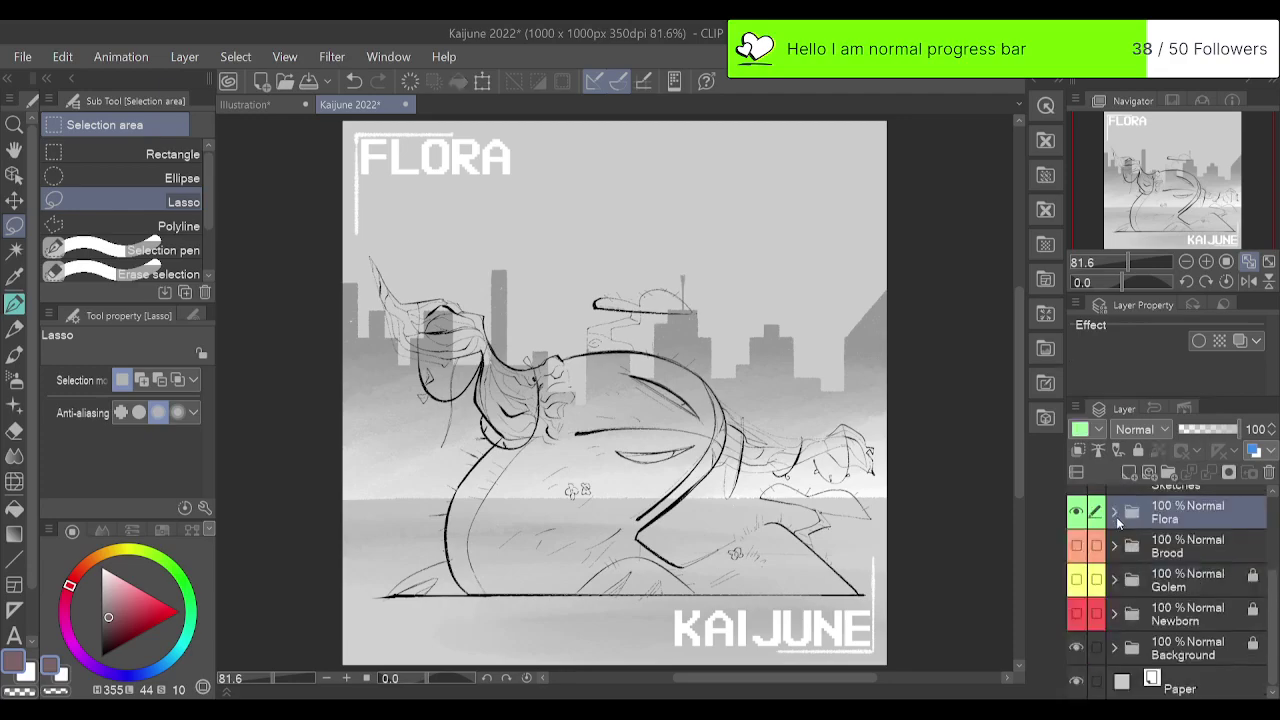
scroll(1172, 566, up, 3)
scroll(1175, 568, down, 3)
Show the Brood folder and hide the Flora folder, comparing their line art overlaid and apart.
click(1076, 545)
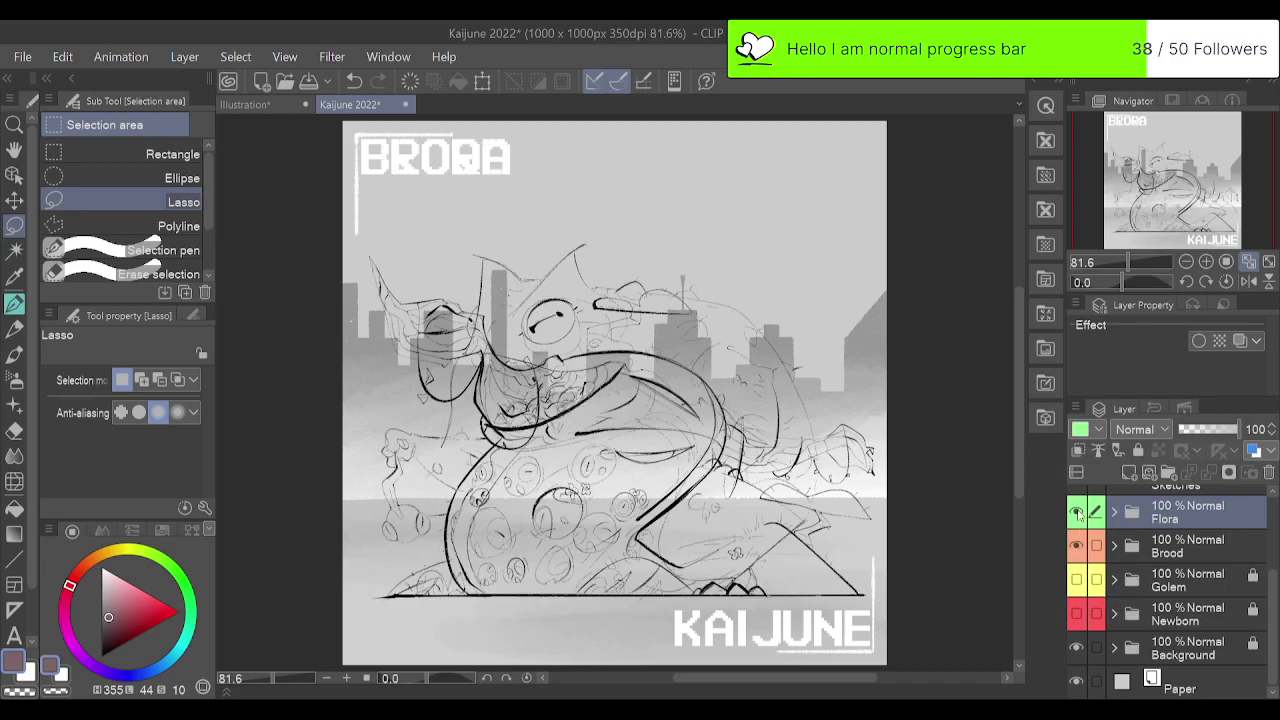
click(1077, 512)
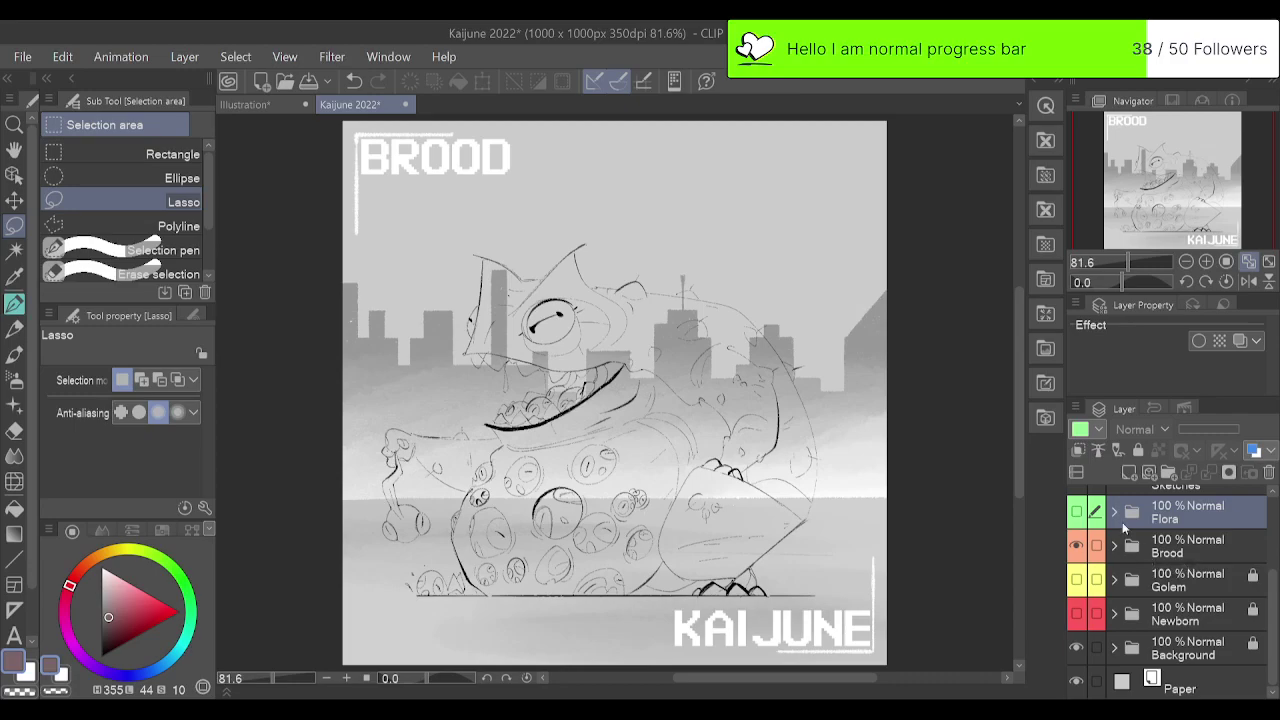
click(1076, 512)
click(1076, 512)
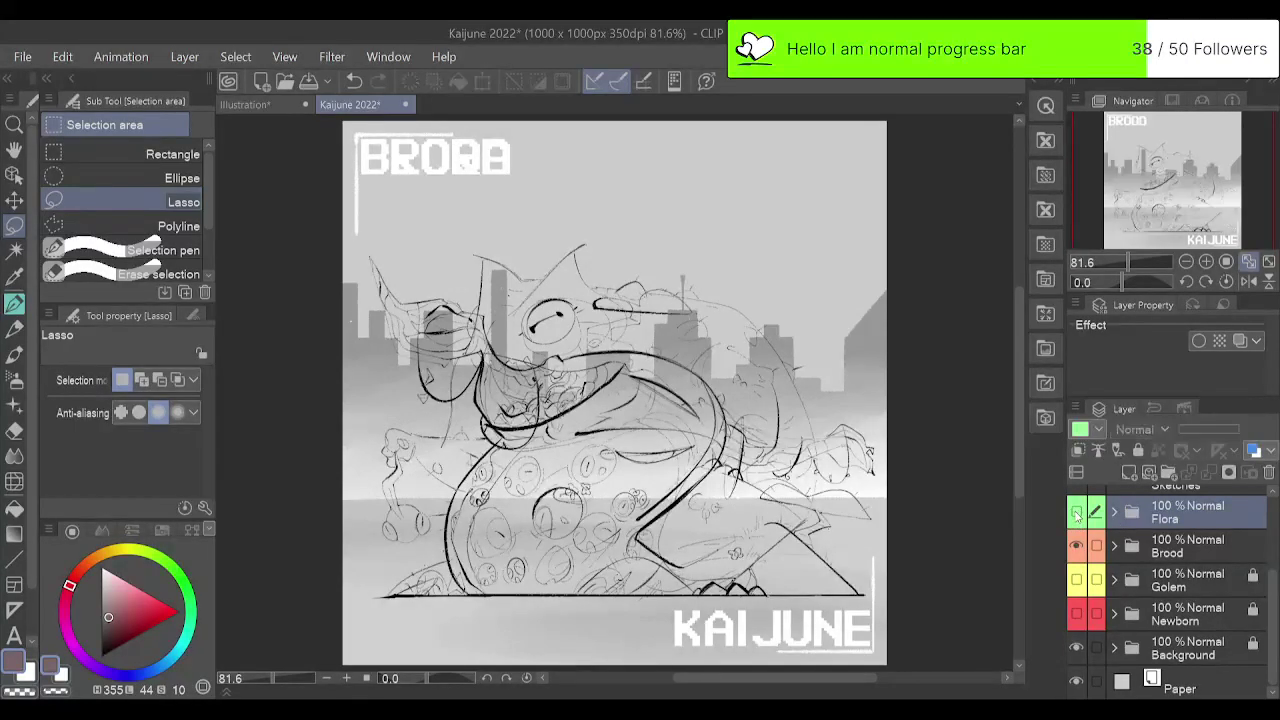
Create a new layer directly above the Golem folder and fill it entirely with black.
click(1219, 590)
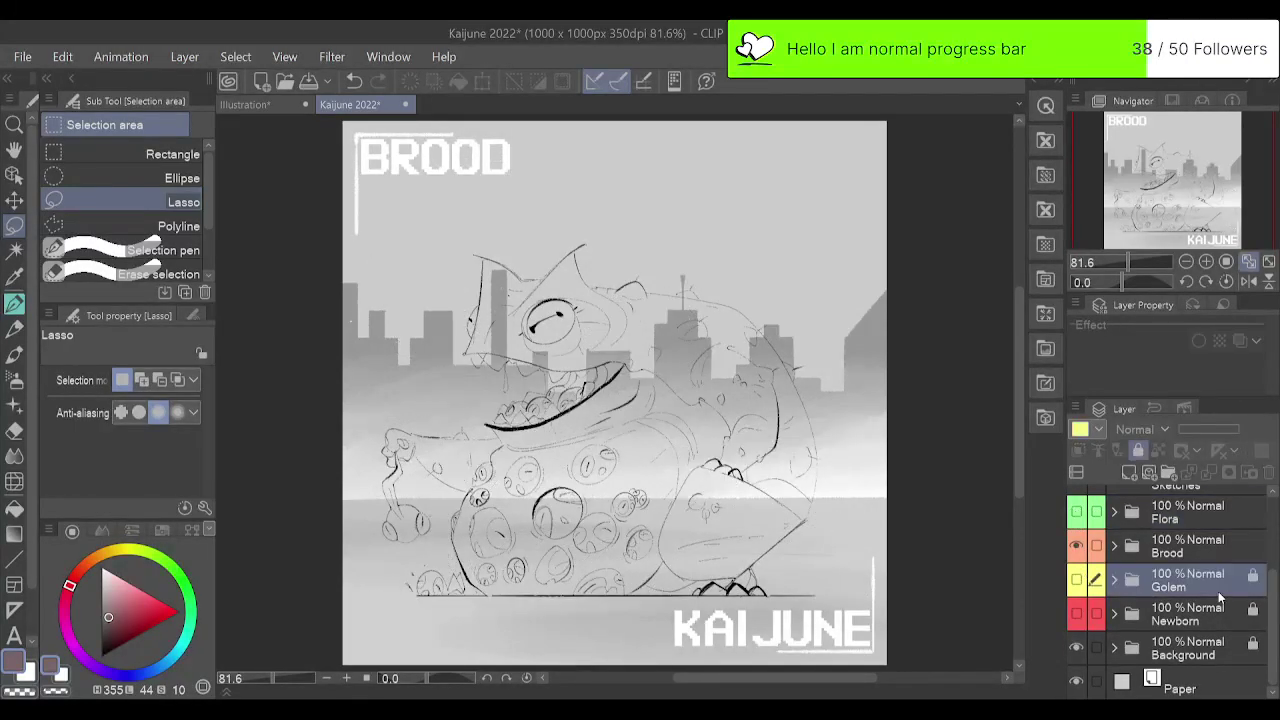
click(1129, 472)
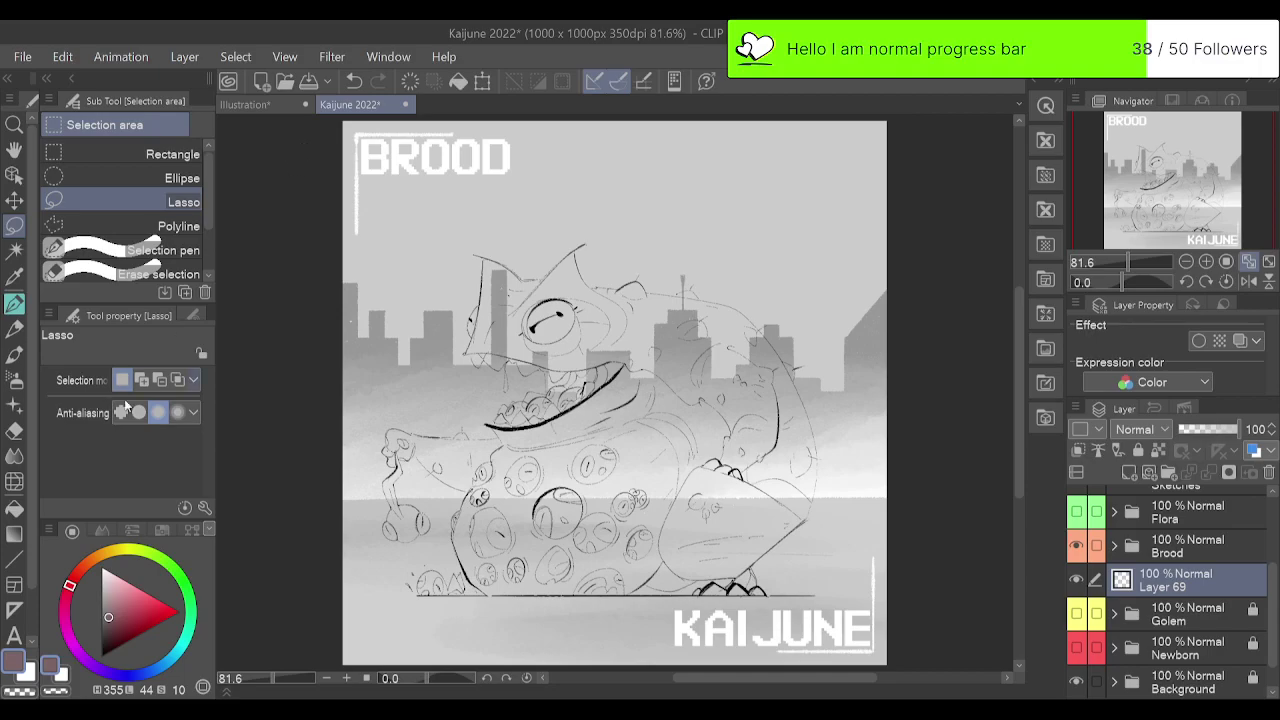
key(d)
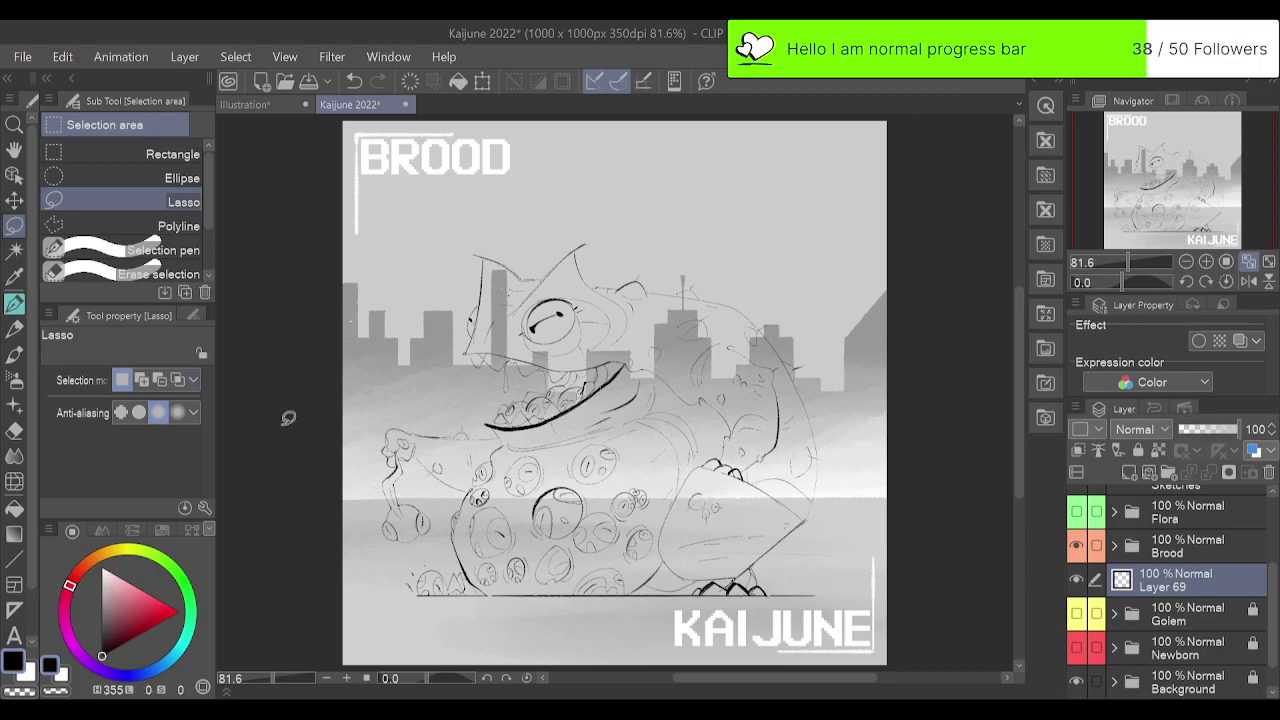
click(459, 80)
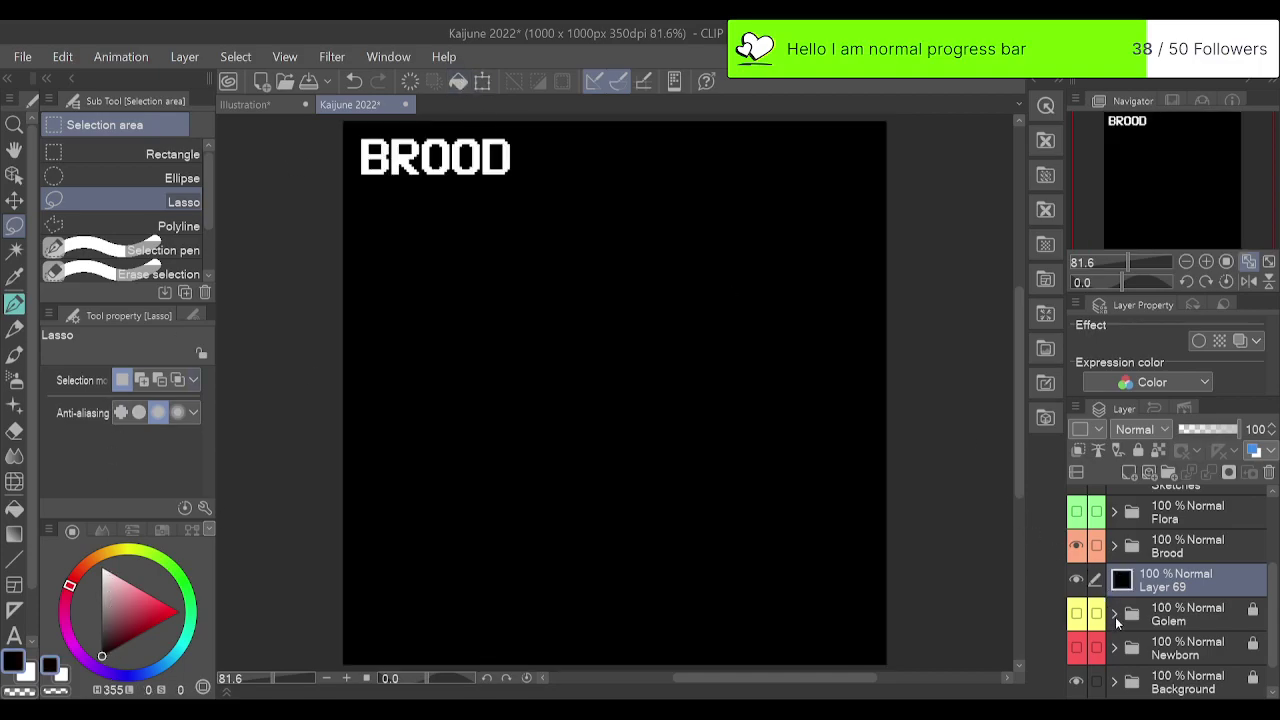
Clip the black layer to the Golem folder and check the Golem silhouette by briefly showing that folder.
click(1078, 450)
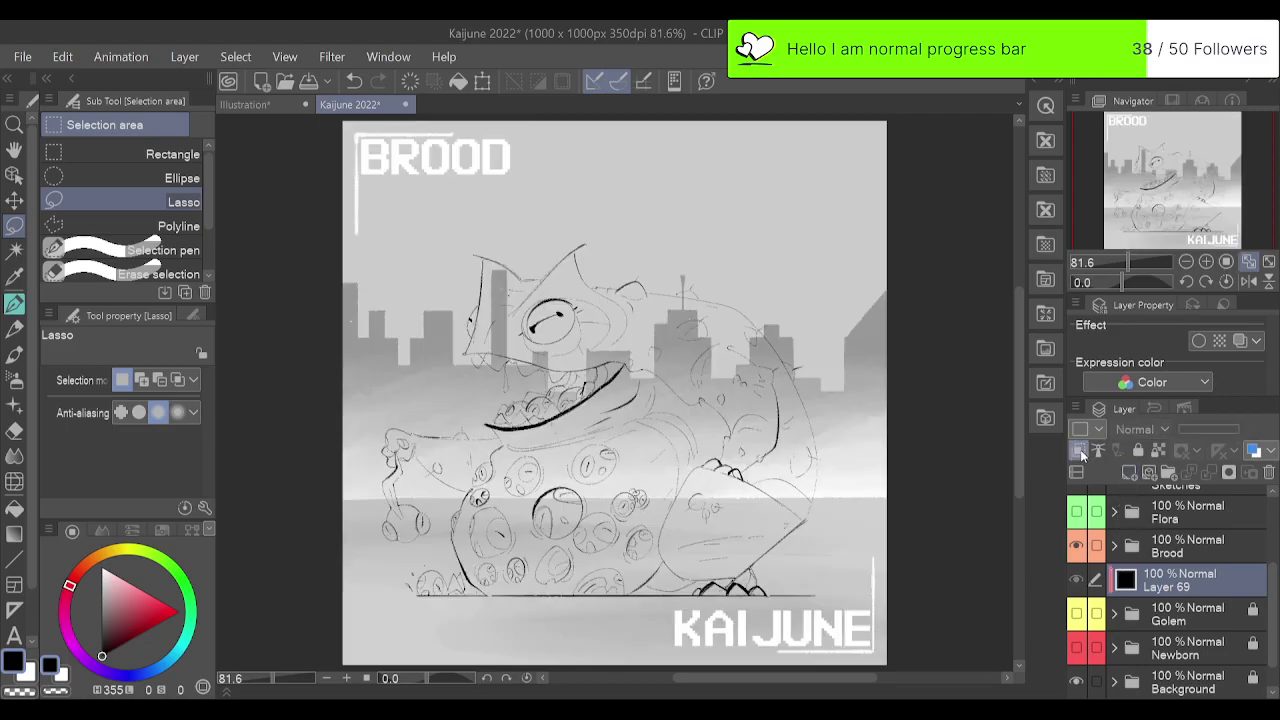
click(1076, 613)
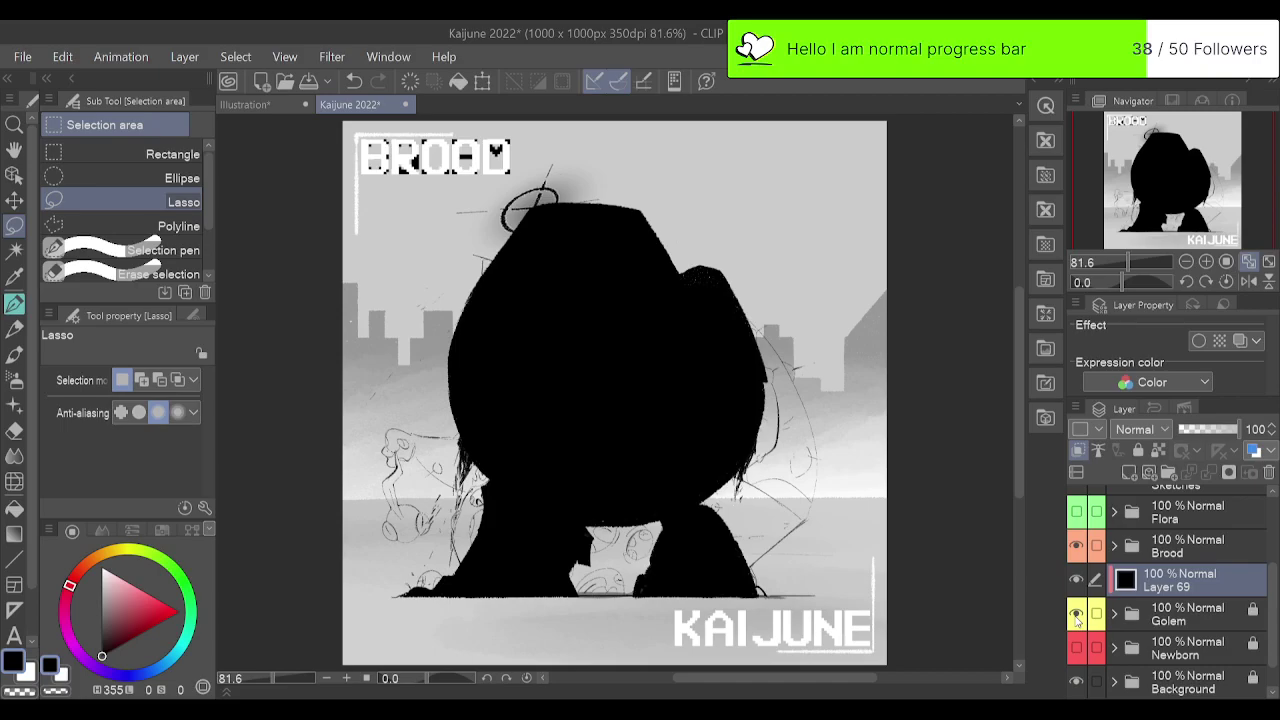
click(1076, 613)
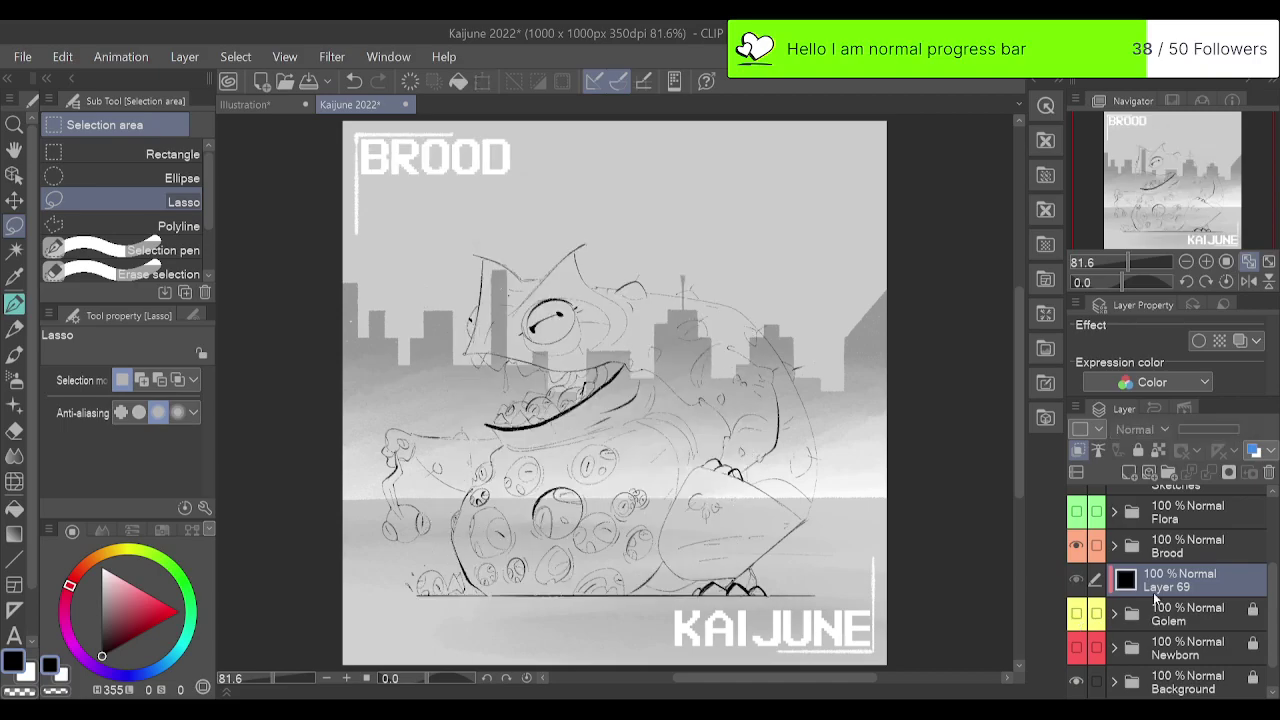
Move the clipped black layer directly above the Newborn folder and show that folder as a silhouette.
drag(1170, 610, 1167, 623)
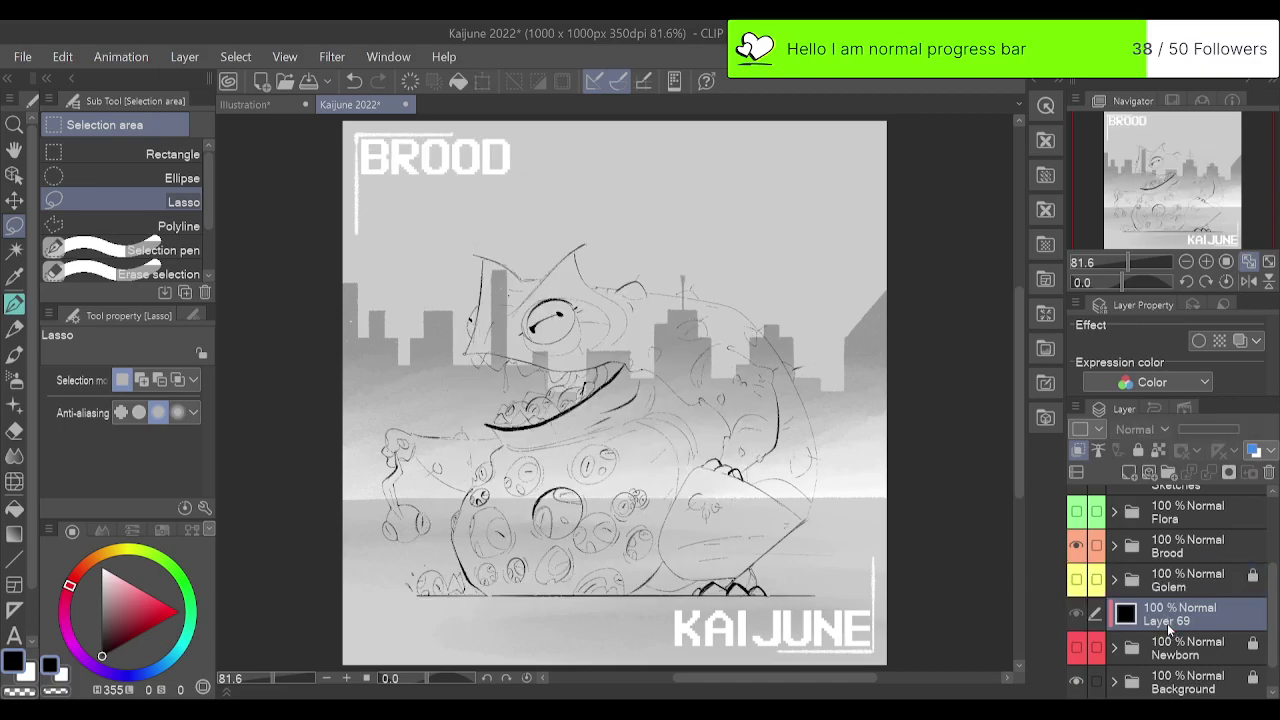
click(1078, 650)
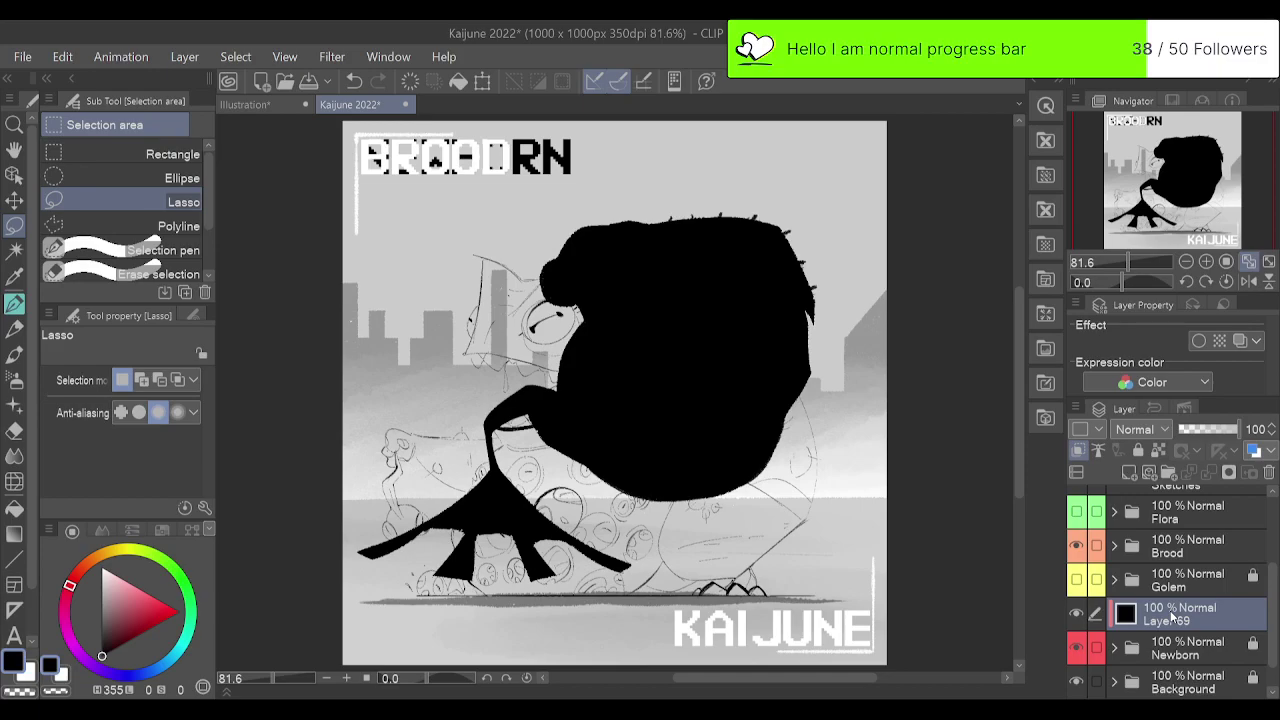
Move the clipped black layer back above the Golem folder and toggle Golem to compare its silhouette against Newborn, leaving Golem hidden.
drag(1172, 617, 1165, 570)
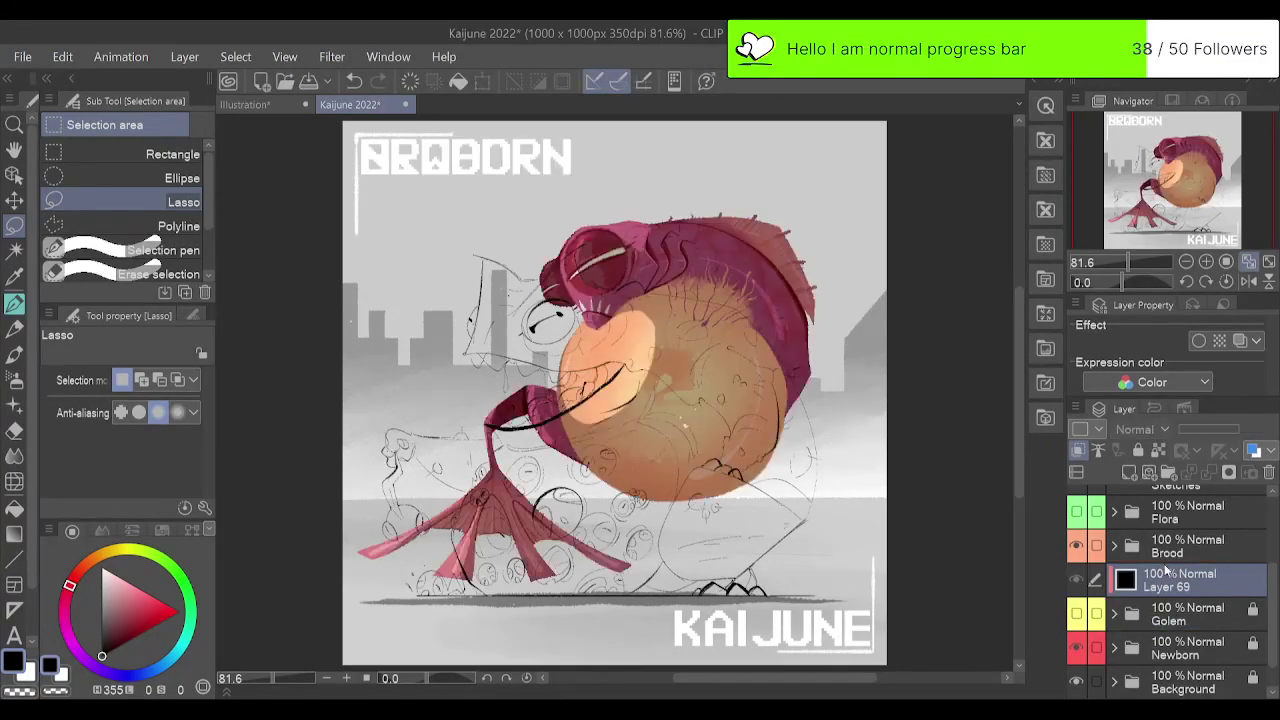
click(1076, 612)
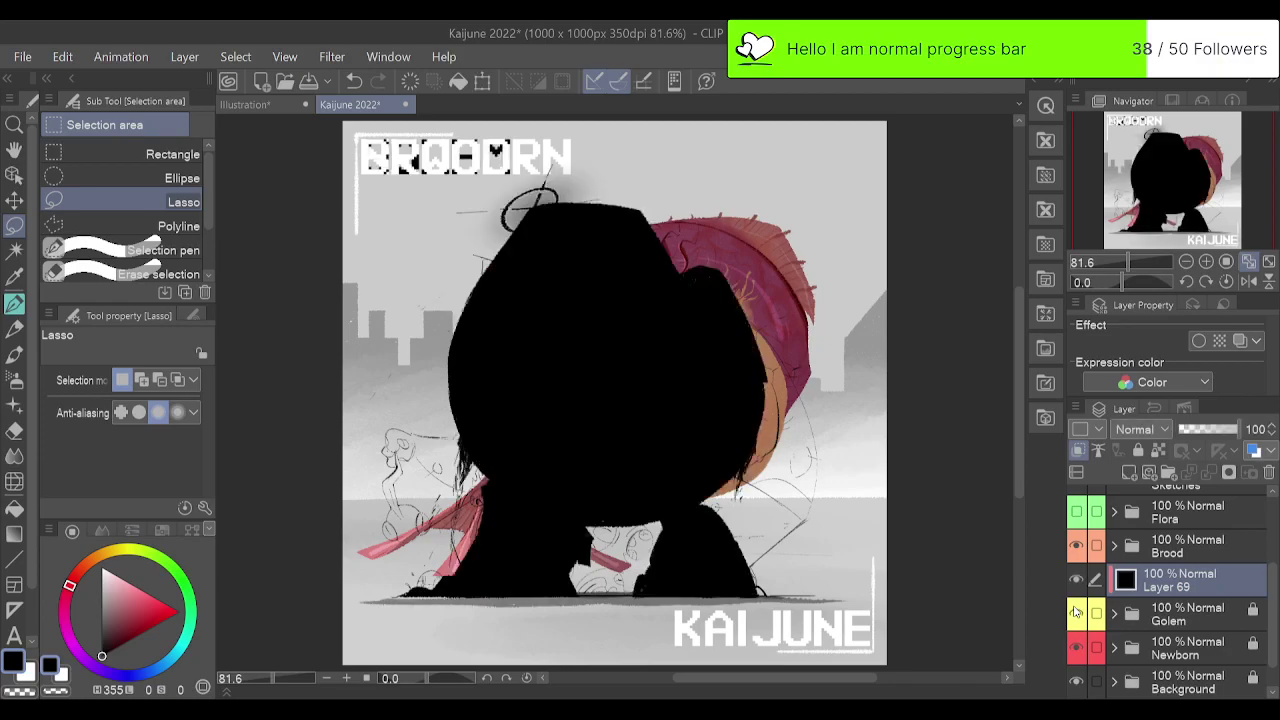
click(1076, 612)
click(1076, 612)
click(1076, 612)
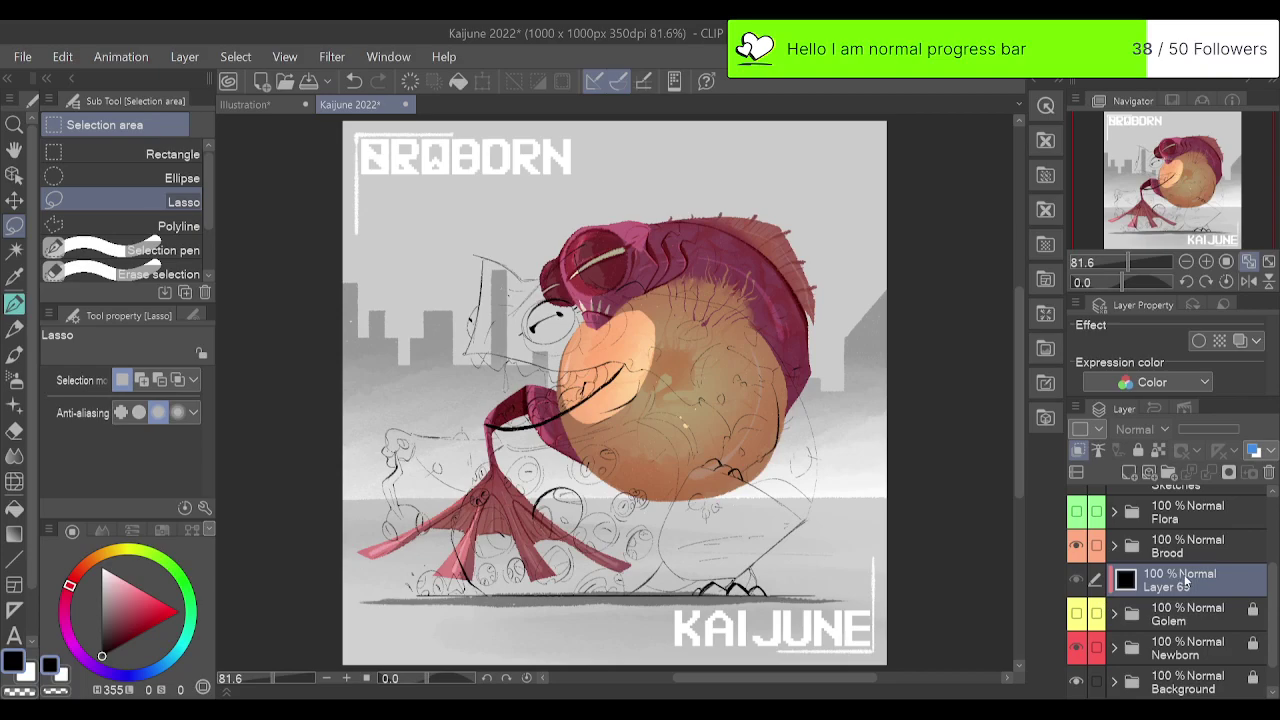
Delete the black silhouette layer and show the Drawing paper texture layer.
scroll(1184, 574, up, 2)
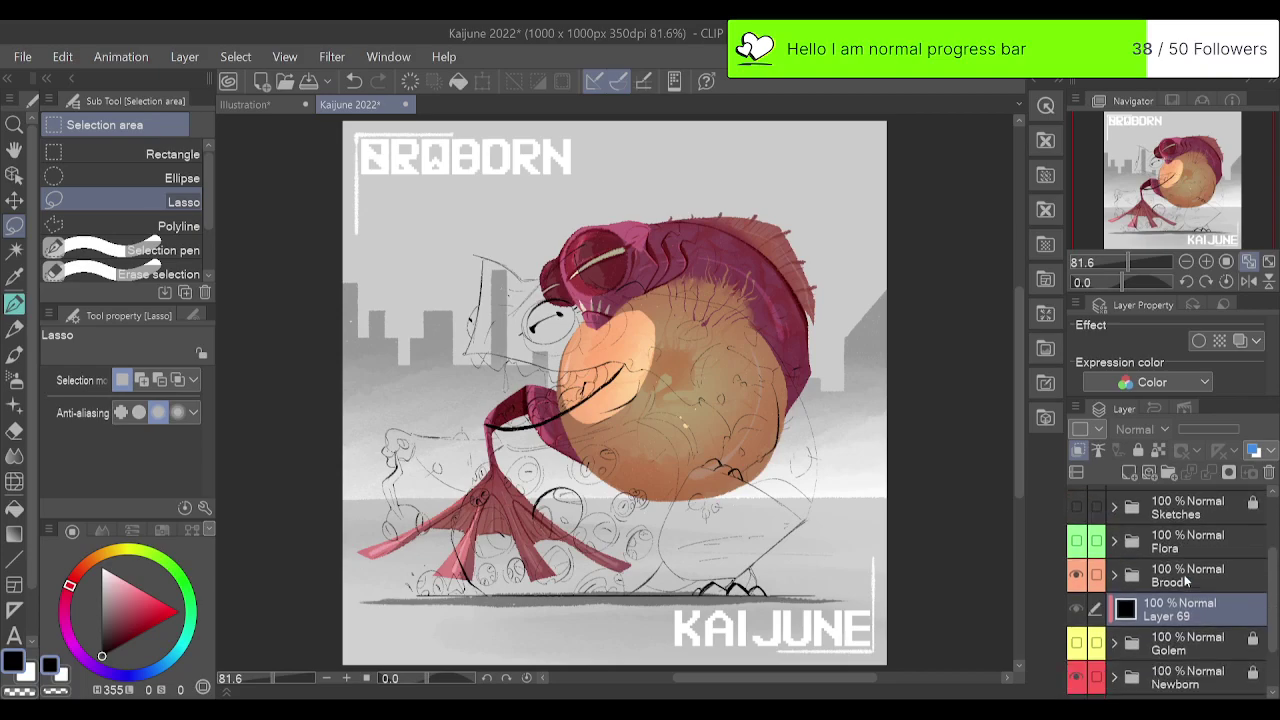
mouse_move(1169, 614)
mouse_down()
mouse_move(1185, 508)
mouse_move(1183, 530)
mouse_up()
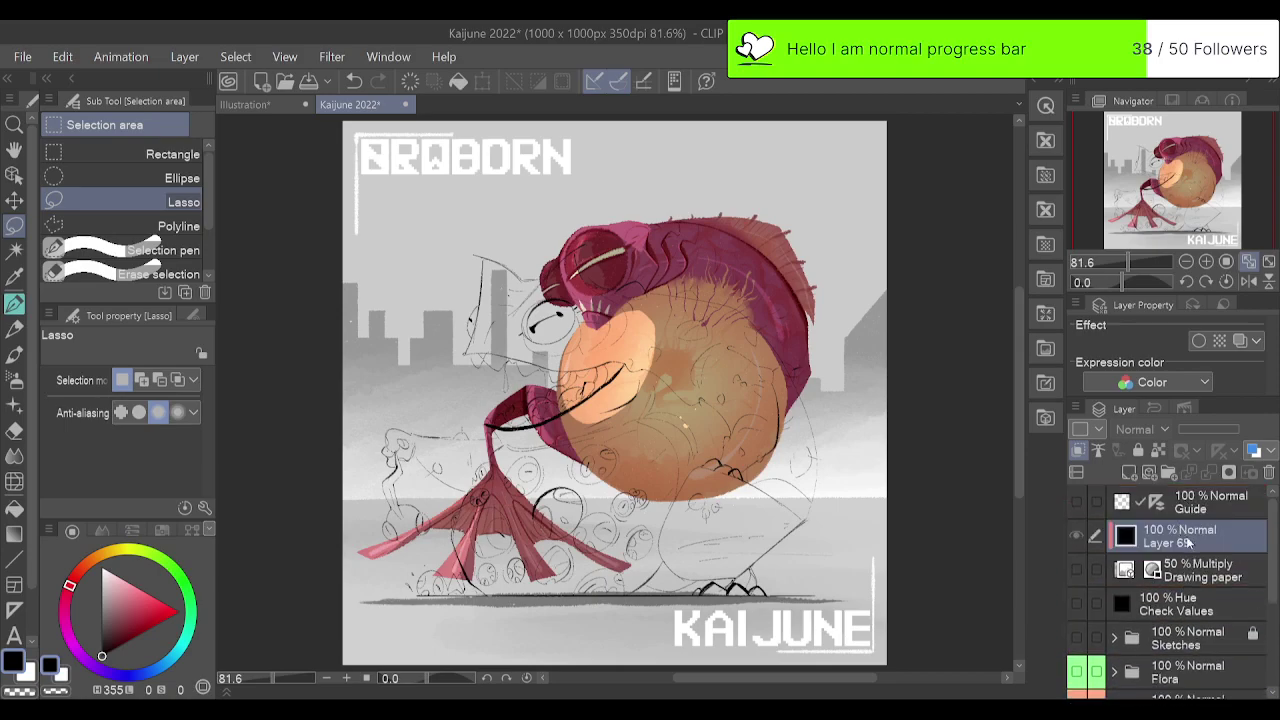
click(1269, 474)
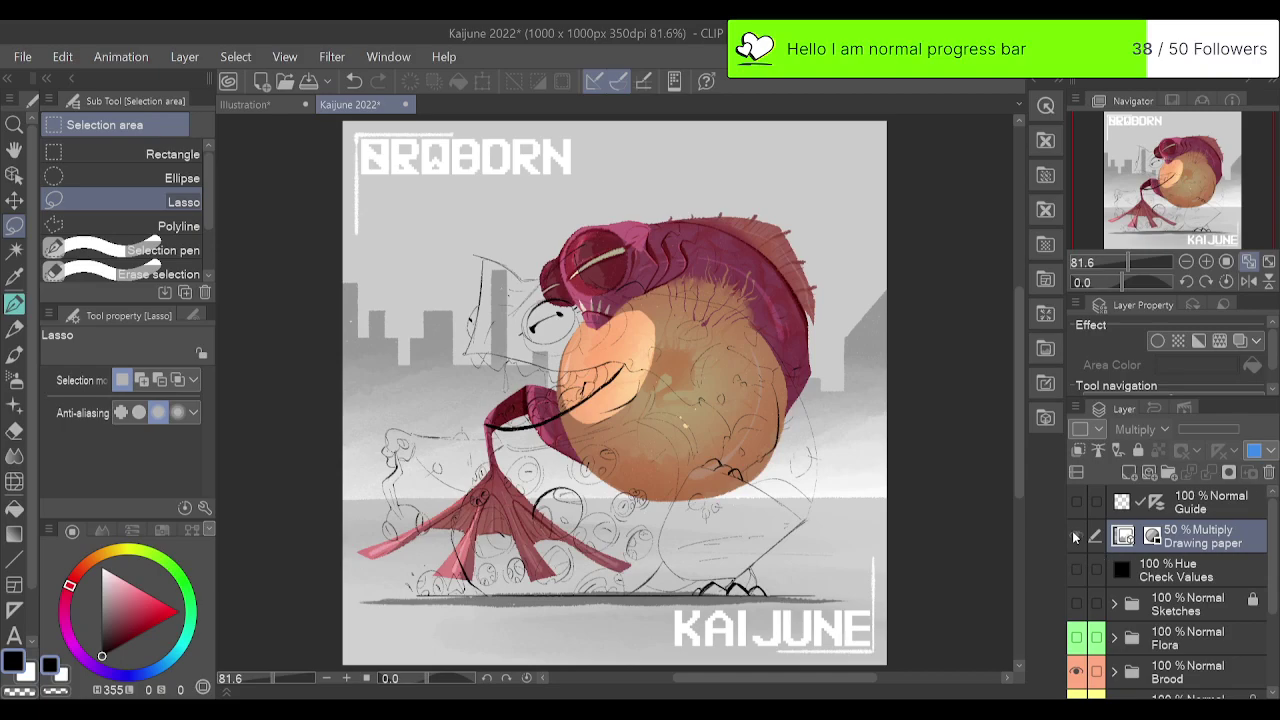
click(1076, 537)
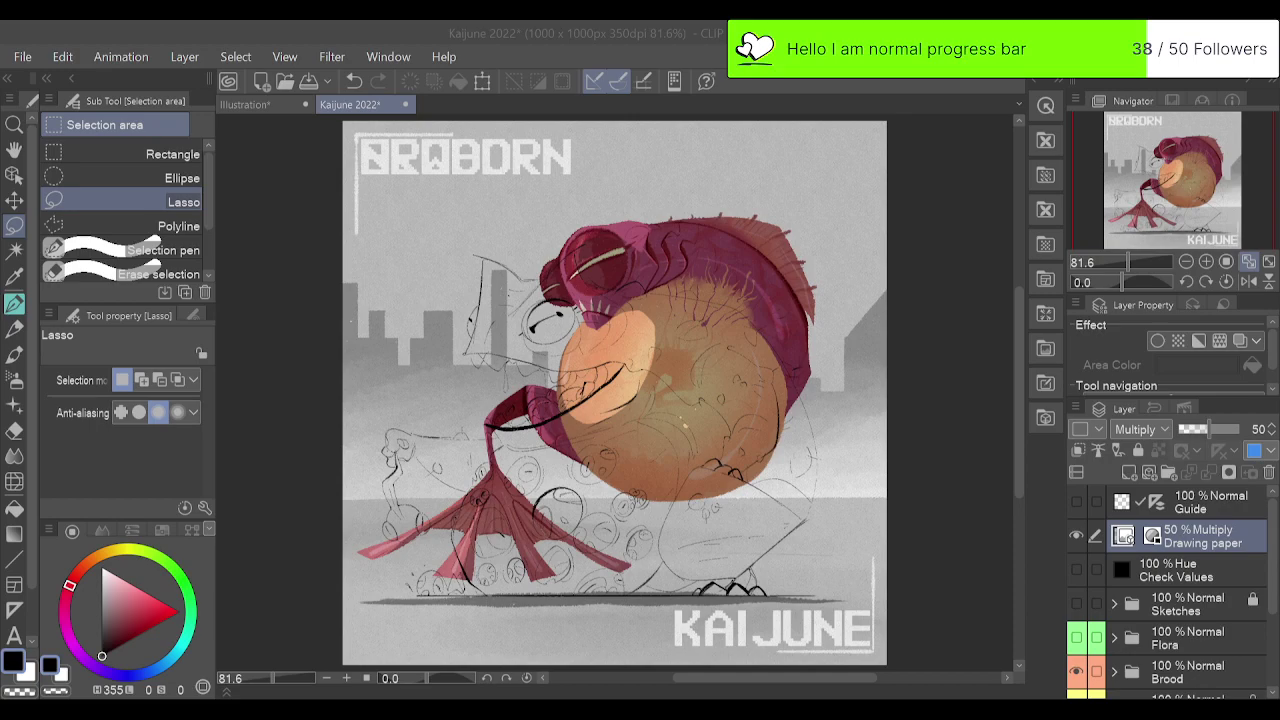
Show the Segmented Sketch layer inside the Sketches folder and hide the Brood and Newborn folders.
click(1096, 604)
click(1076, 604)
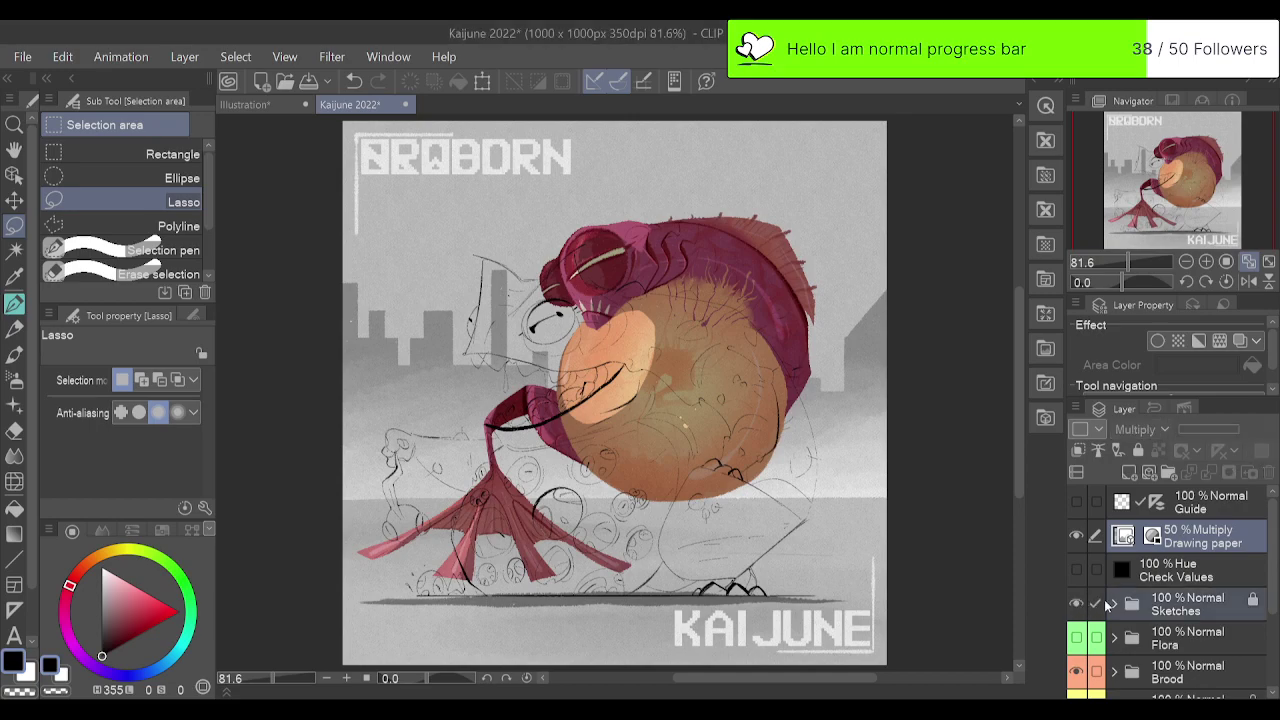
click(1110, 604)
scroll(1094, 598, down, 1)
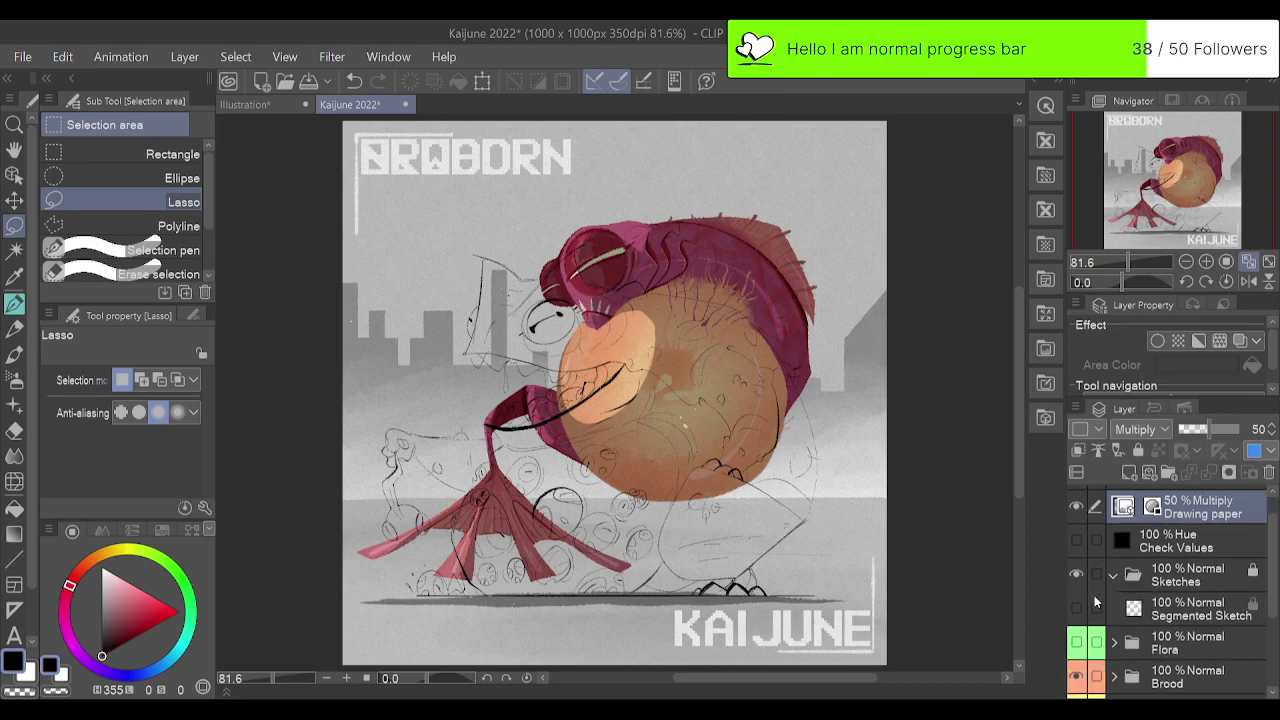
click(1077, 608)
click(1077, 676)
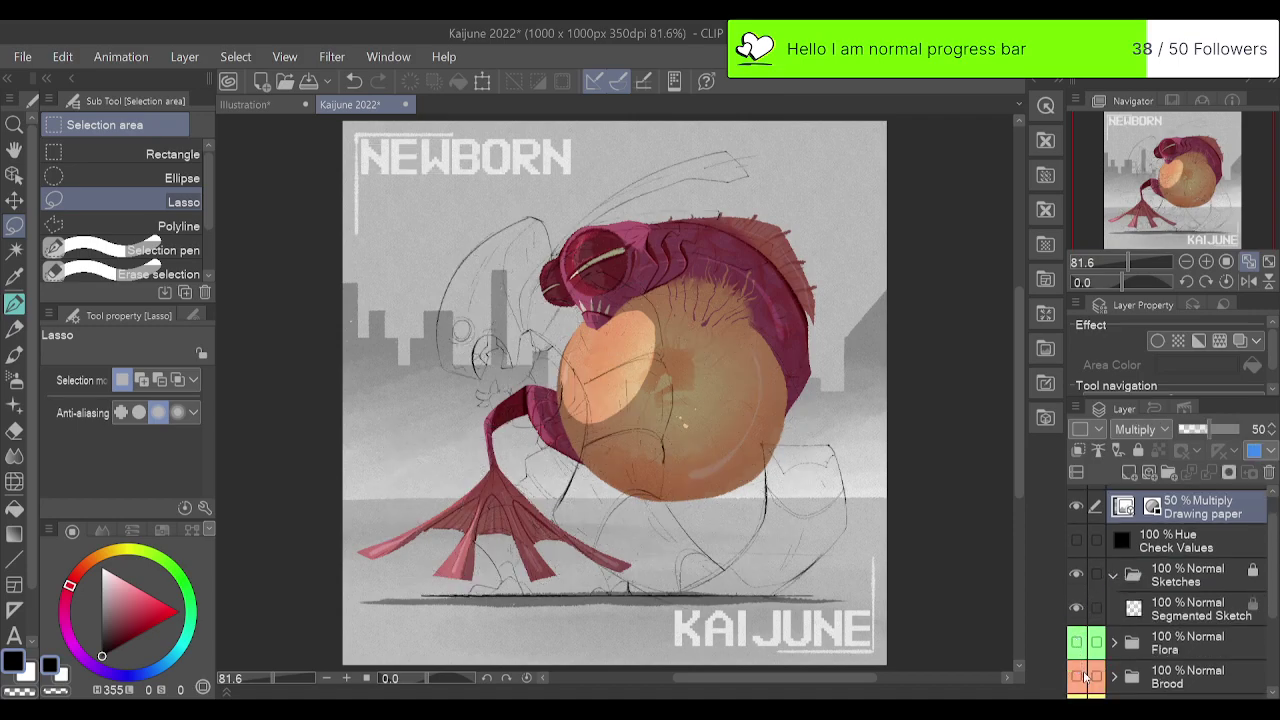
scroll(1090, 650, down, 3)
scroll(1098, 638, down, 1)
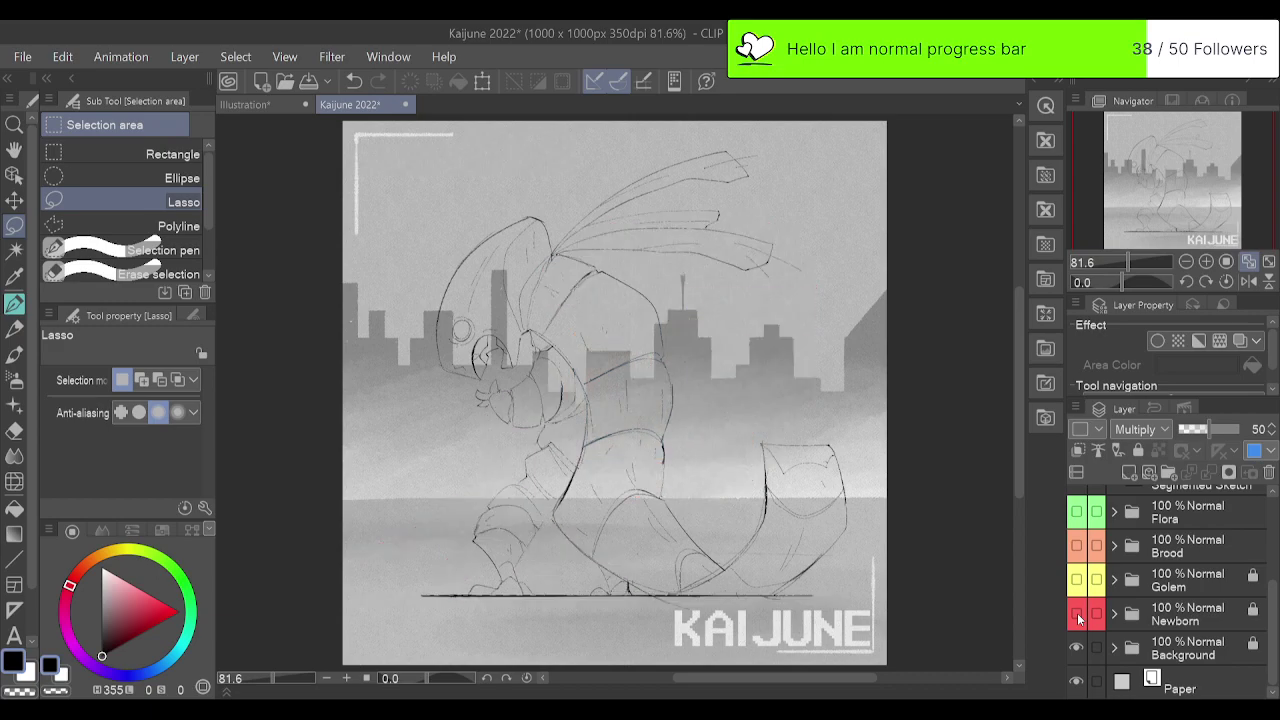
click(1078, 614)
scroll(1121, 607, up, 3)
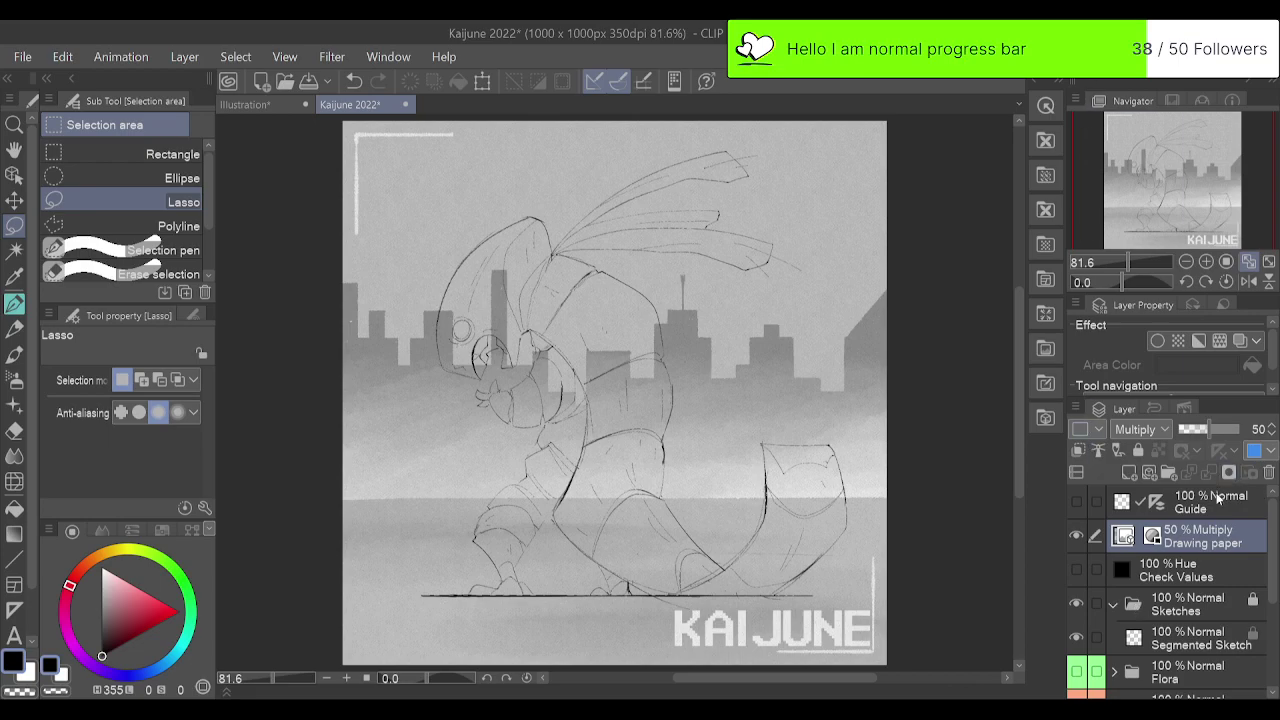
Toggle the Drawing paper layer to compare its texture, and add a blank layer above it and delete it.
scroll(1188, 607, down, 1)
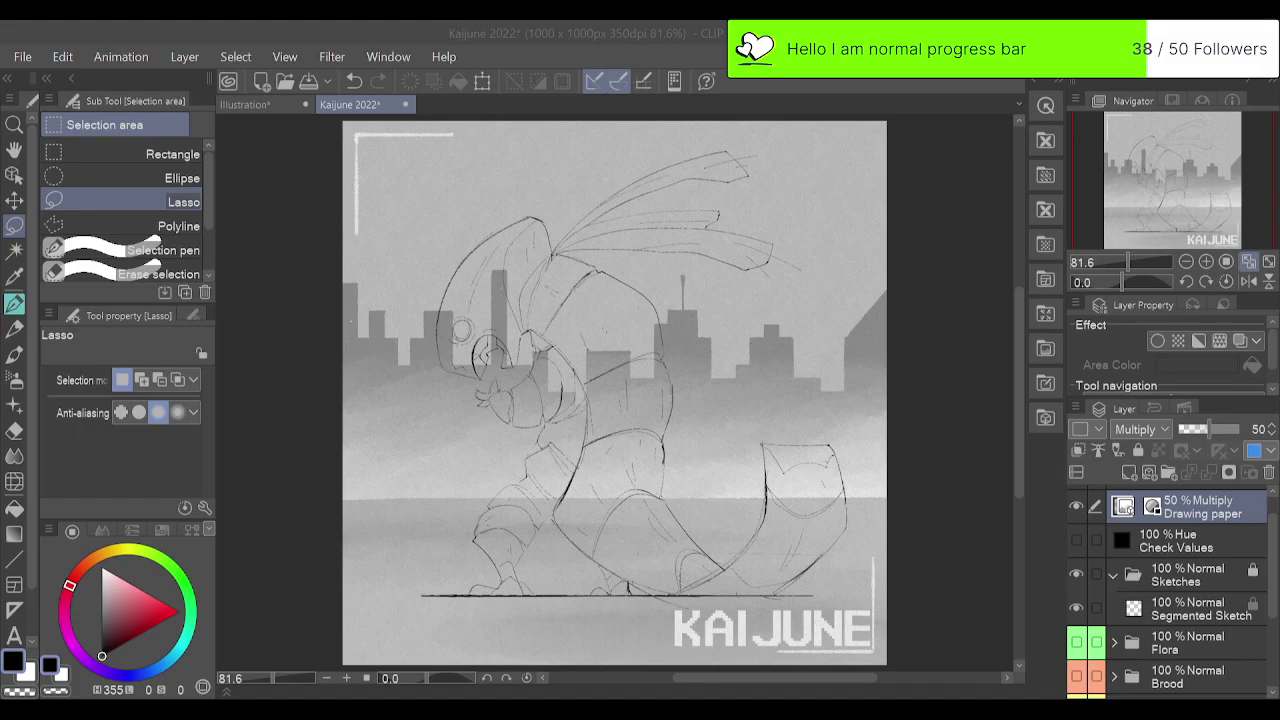
click(1076, 507)
click(1076, 507)
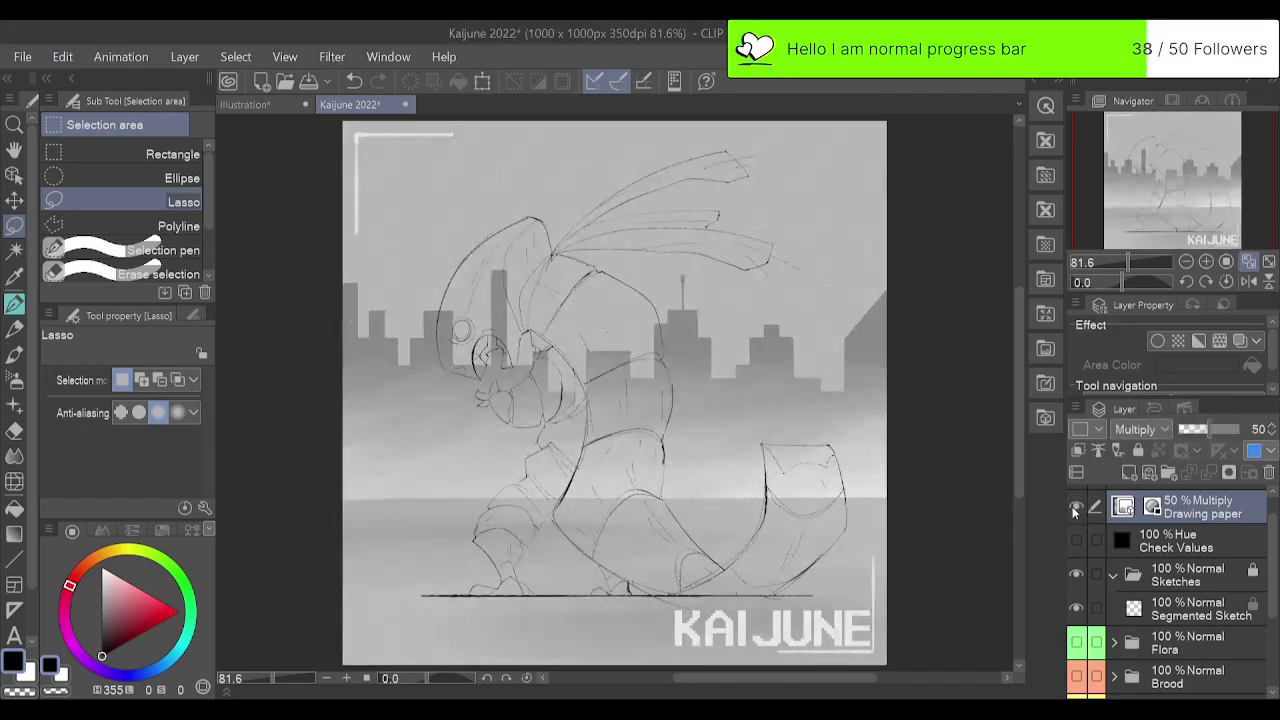
click(1129, 472)
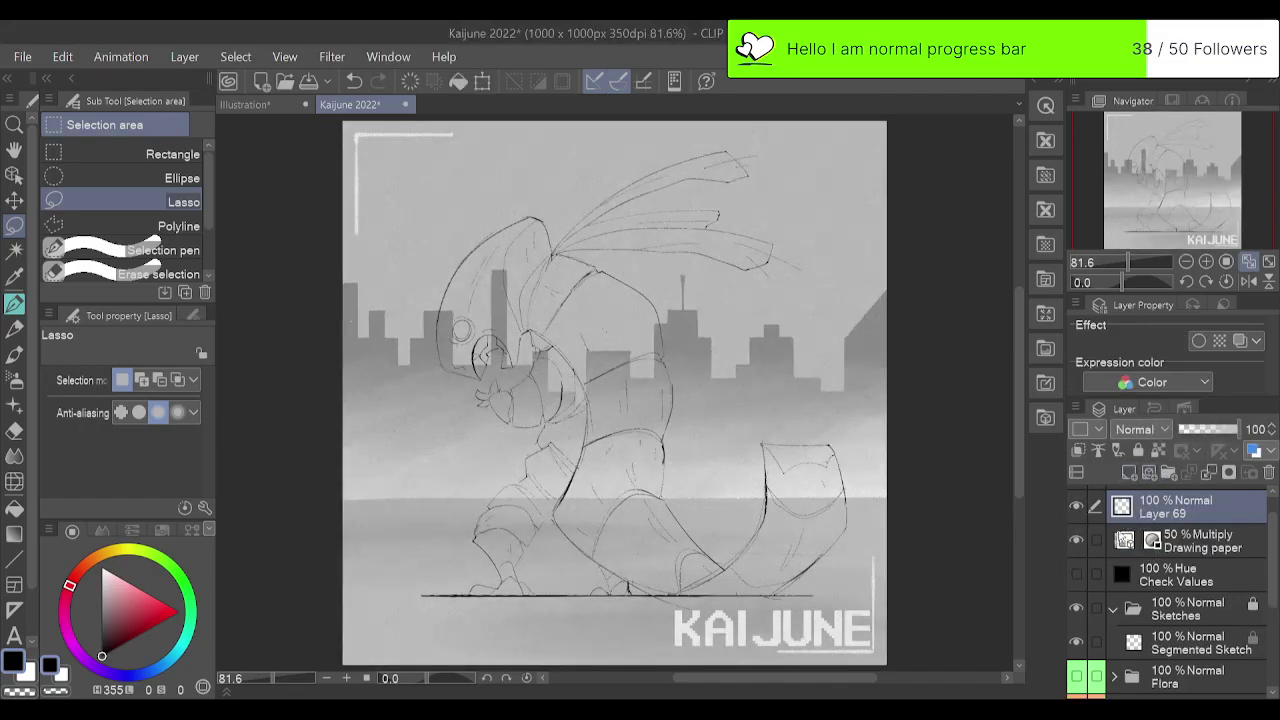
click(1269, 472)
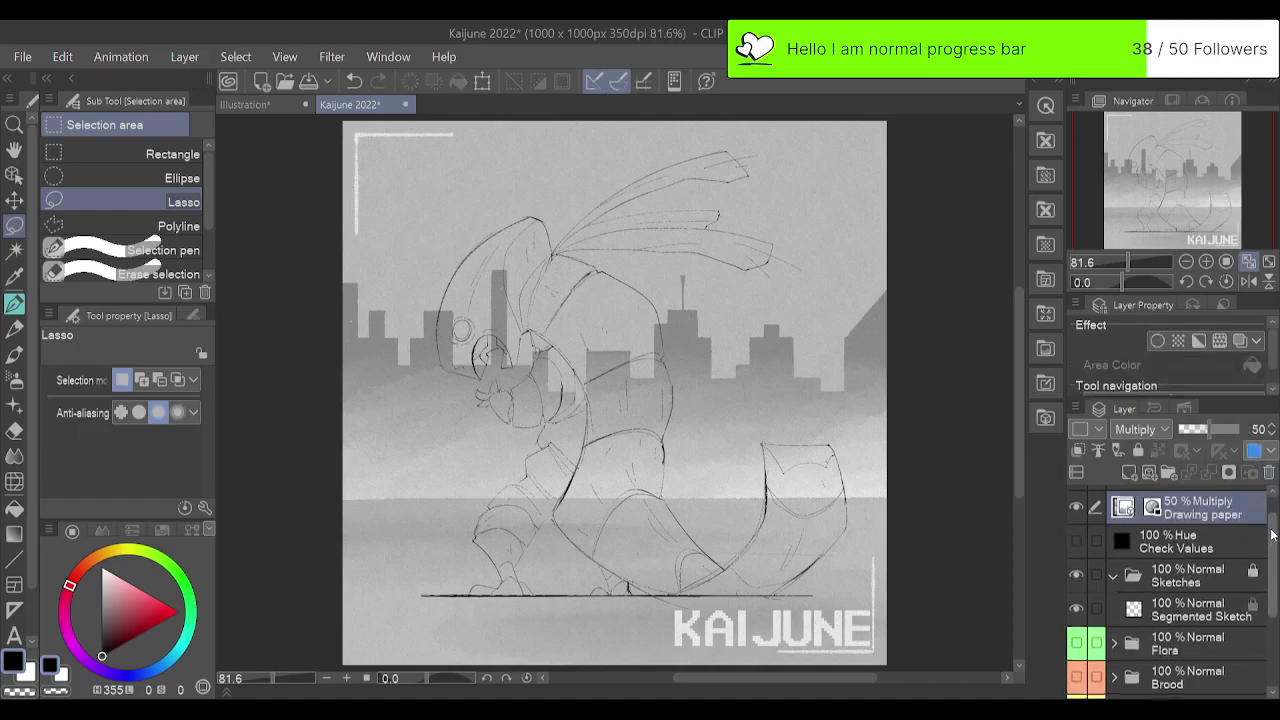
scroll(1268, 530, up, 1)
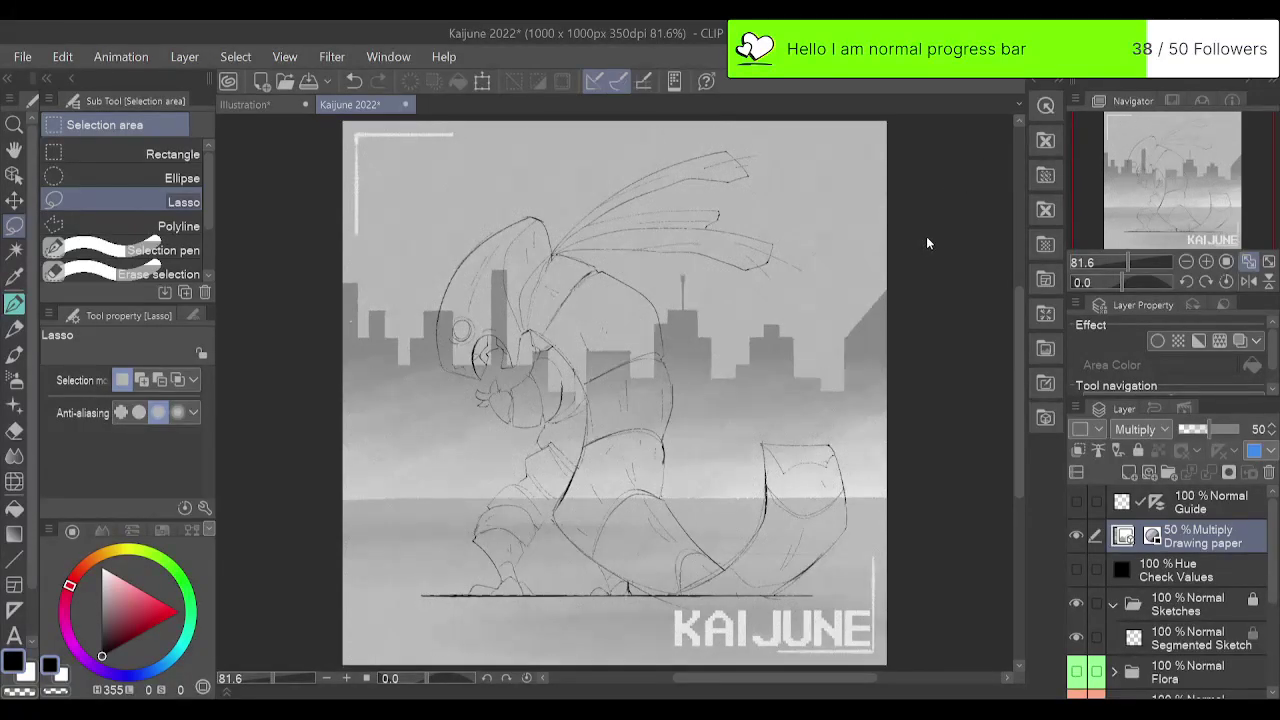
Add a reddish Color balance correction layer above Drawing paper and hide the Sketches folder.
click(1050, 218)
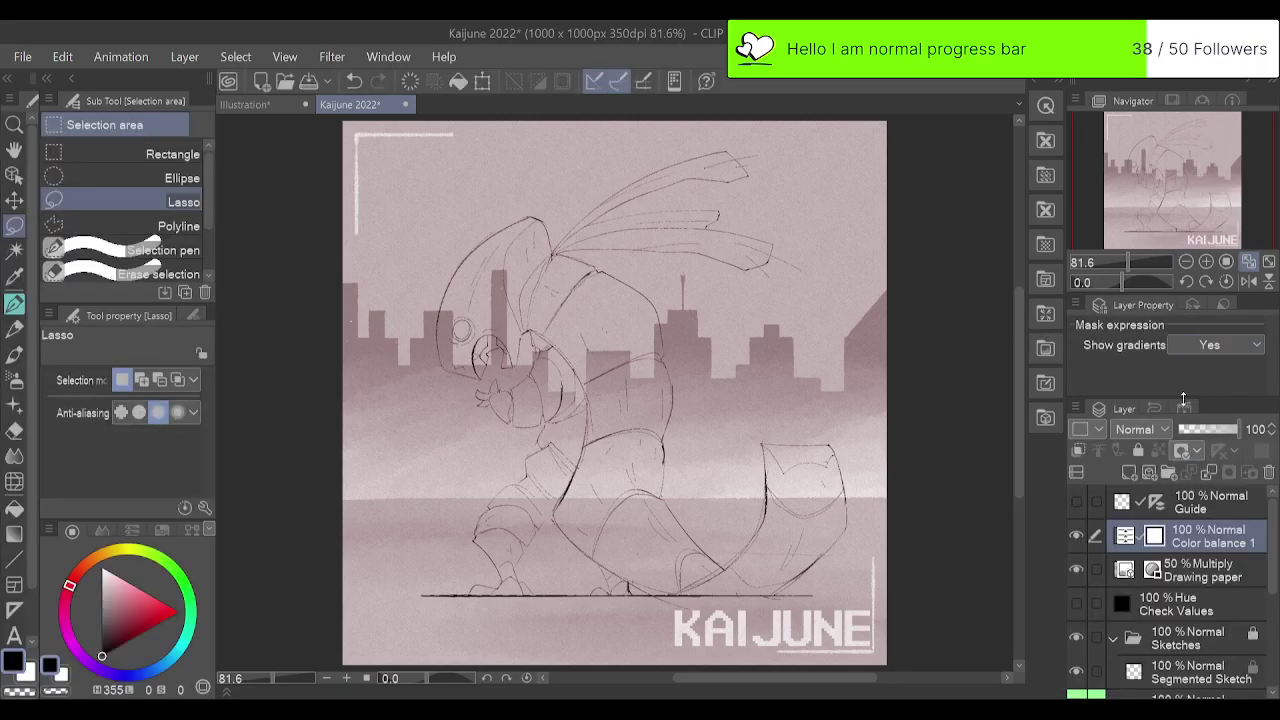
scroll(1240, 580, down, 3)
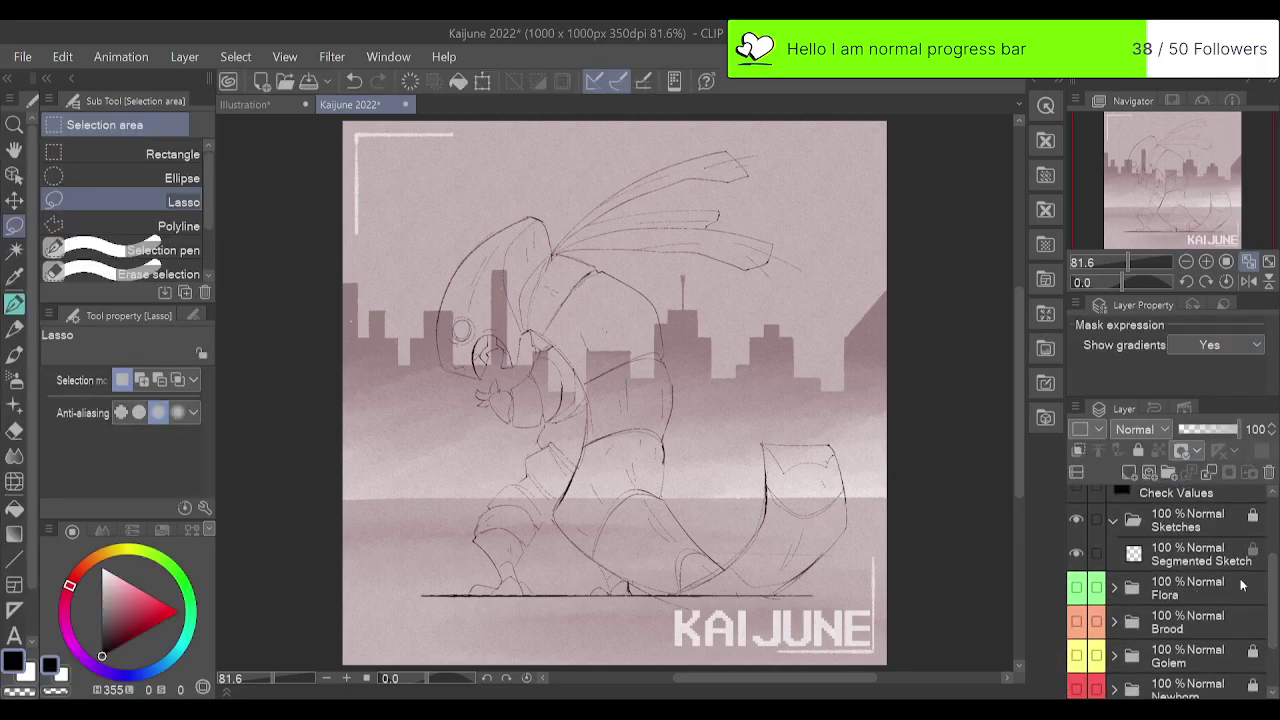
click(1078, 520)
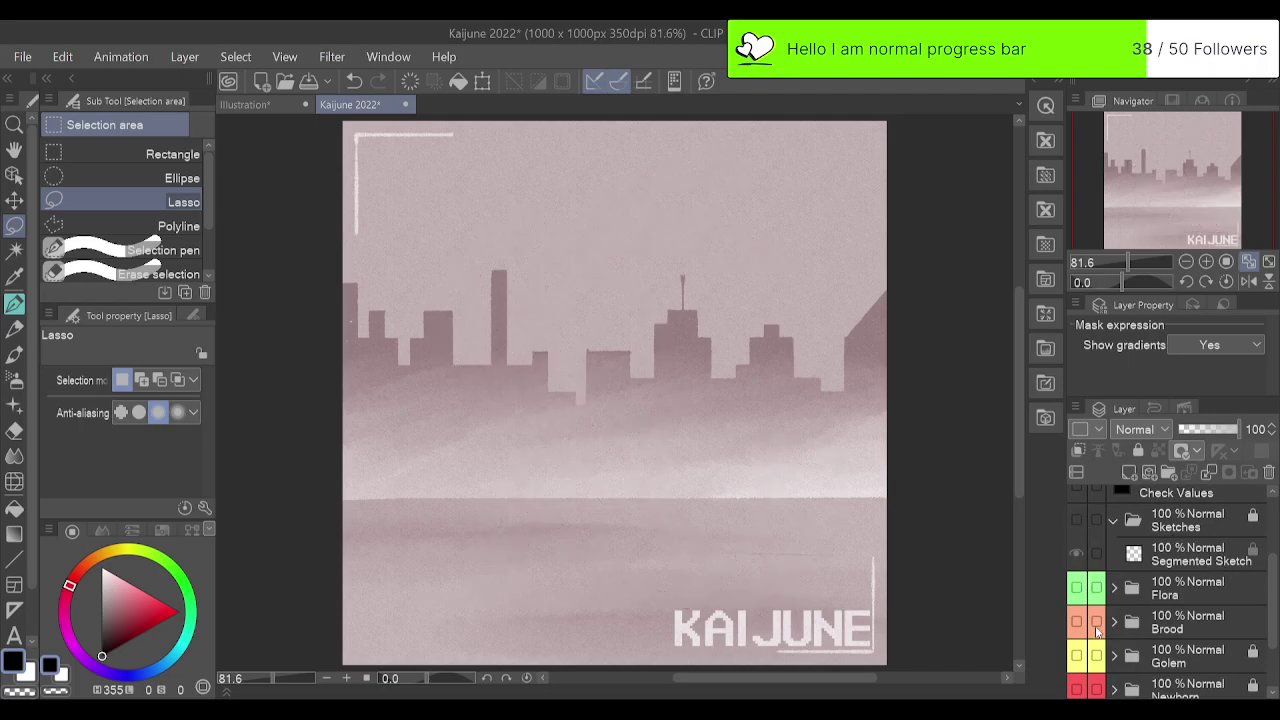
Preview the Golem illustration under the colour tint, and leave only the Newborn monster folder shown.
click(1077, 588)
click(1077, 590)
click(1077, 656)
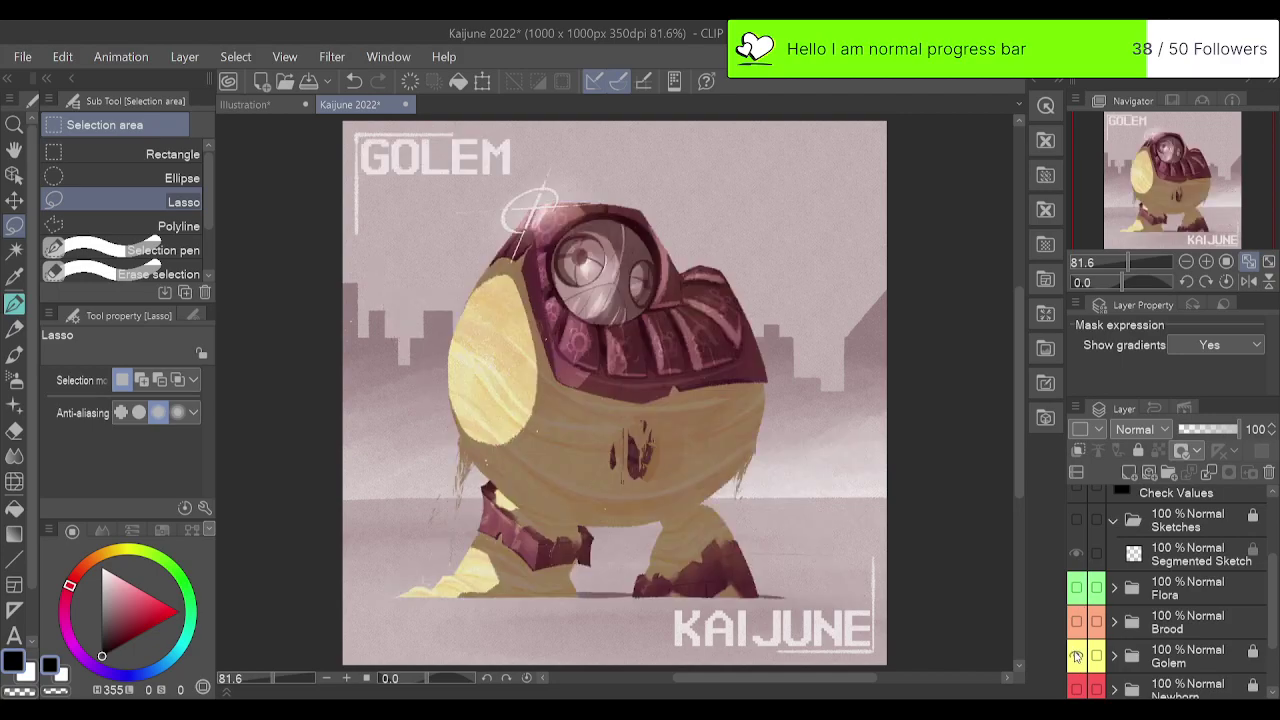
click(1077, 656)
click(1077, 688)
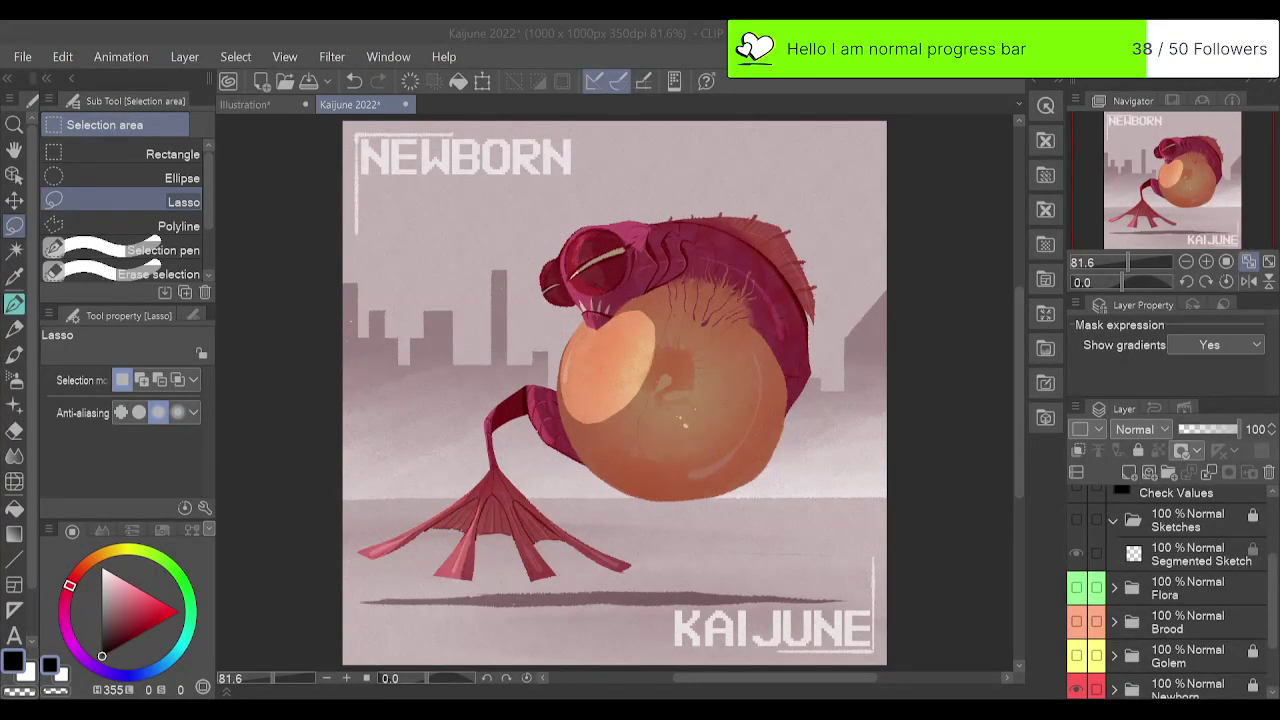
Readjust the Color balance 1 layer toward a warmer, more yellow-red tint.
scroll(1170, 590, up, 3)
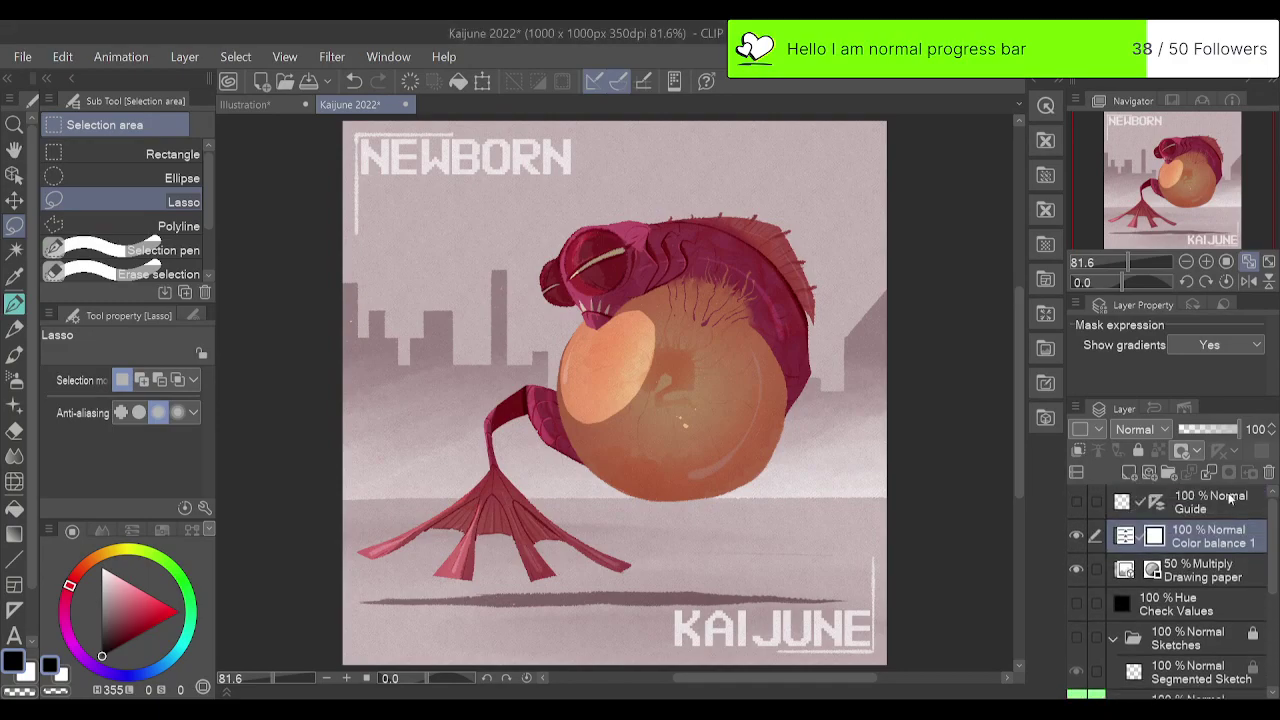
double_click(1120, 538)
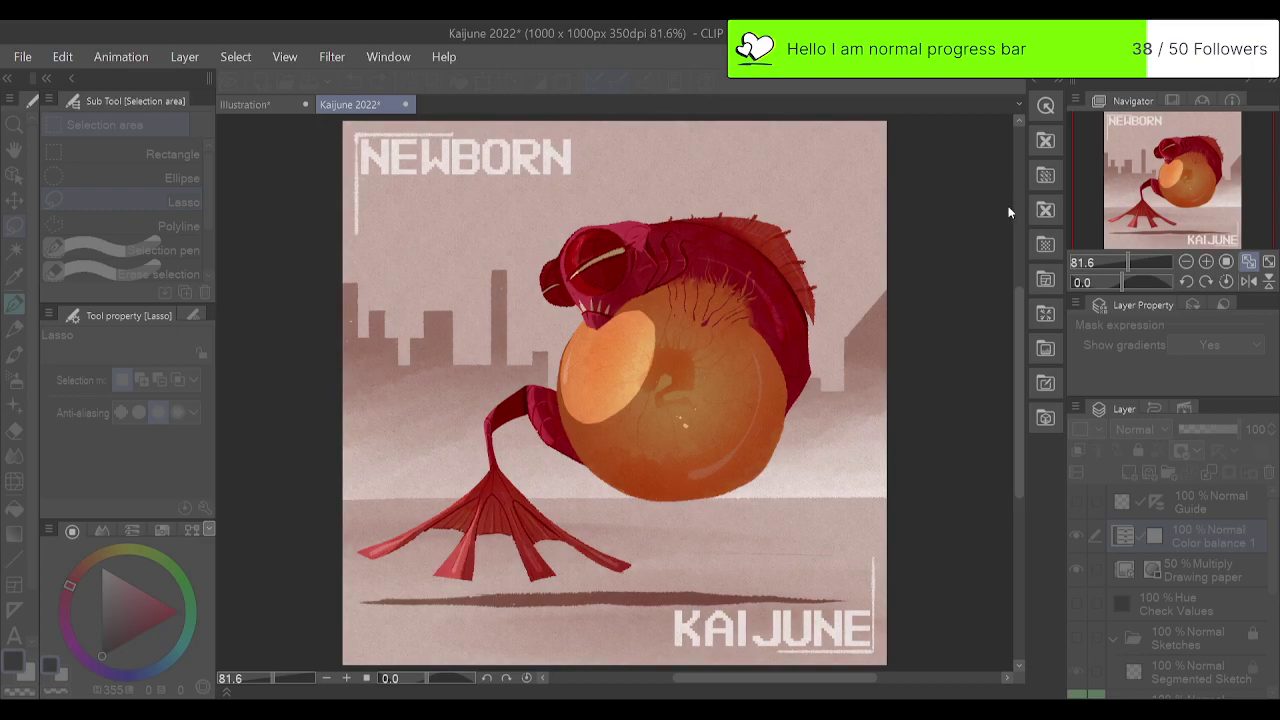
drag(982, 181, 979, 182)
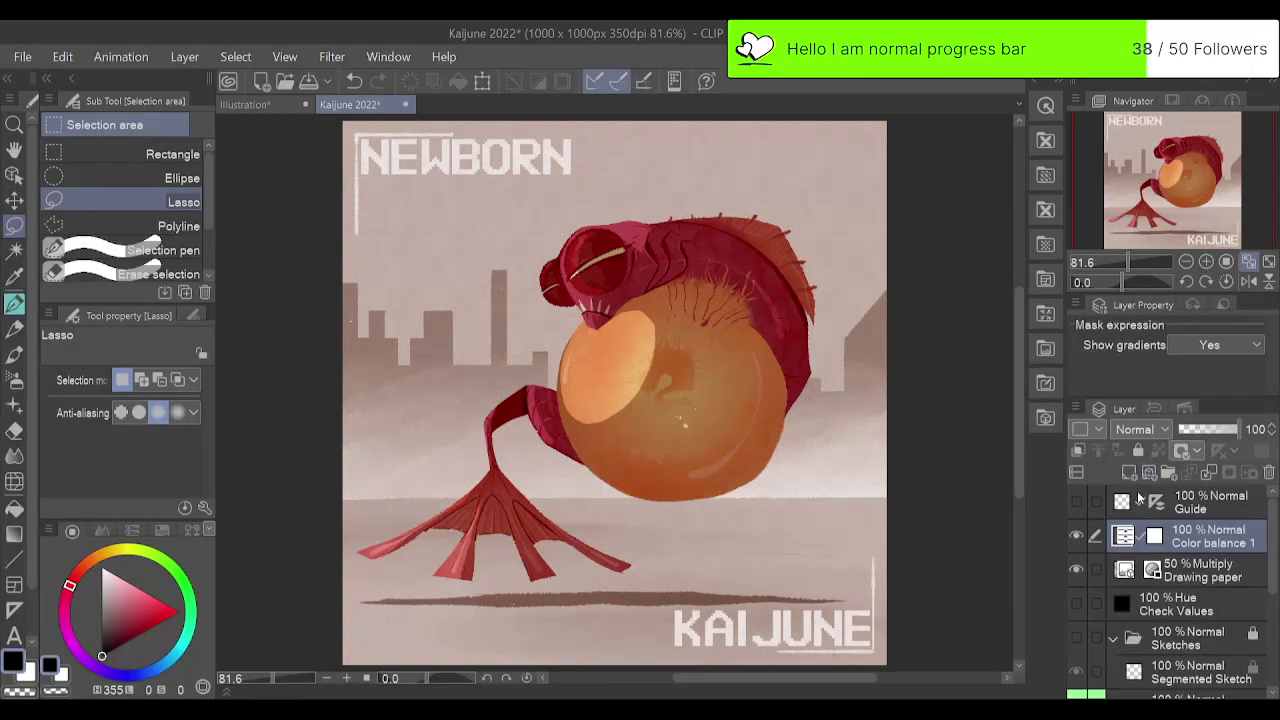
Compare the Golem and Newborn illustrations under the warmer tint by toggling their folders, ending on Newborn.
scroll(1262, 617, down, 3)
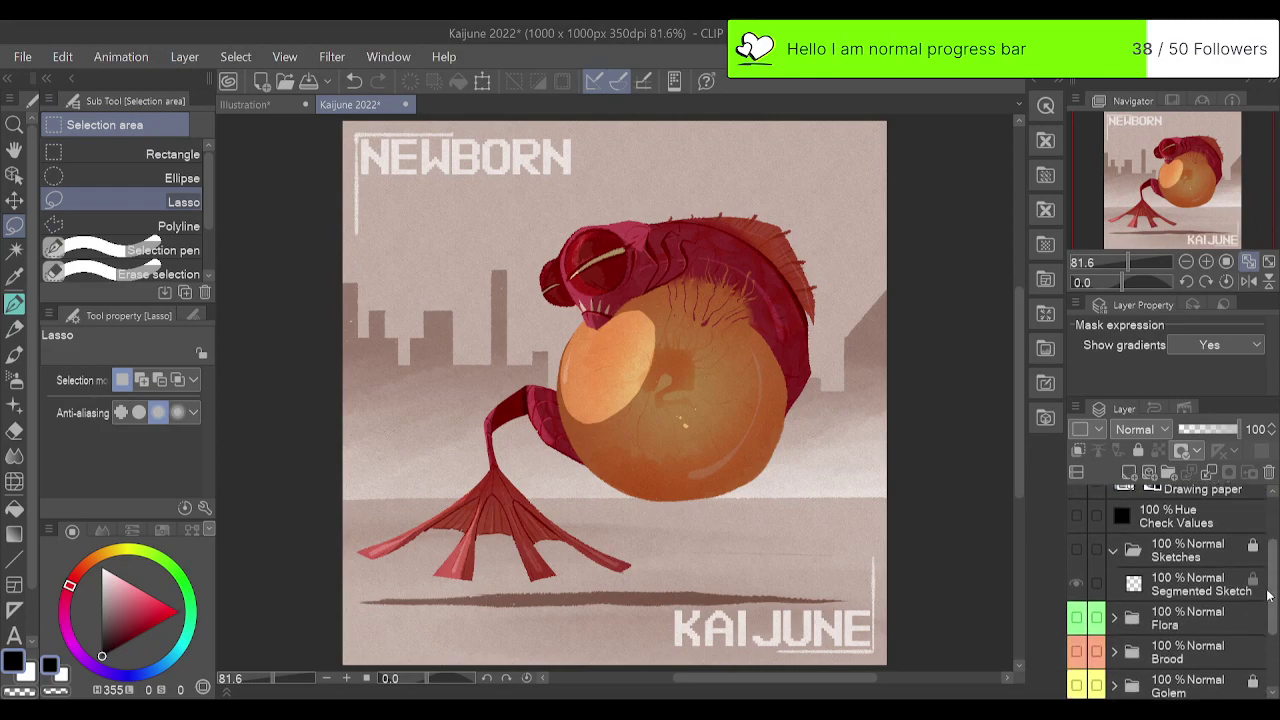
click(1077, 626)
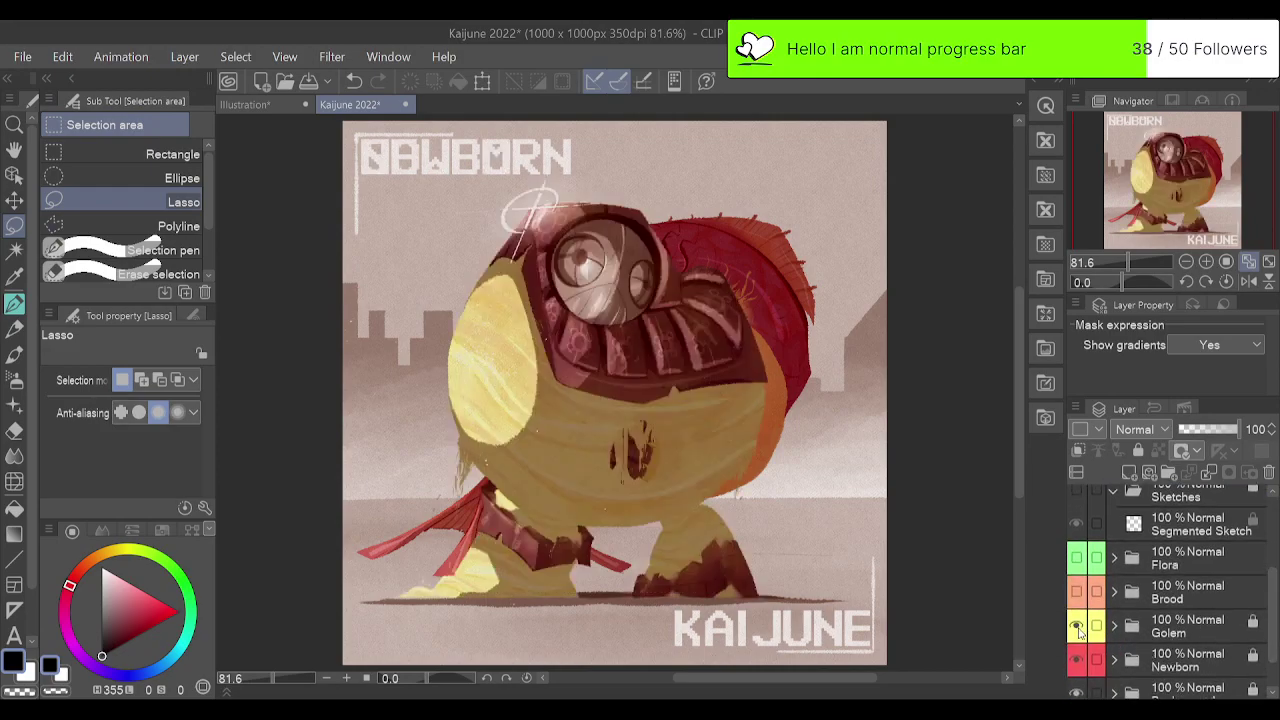
click(1078, 660)
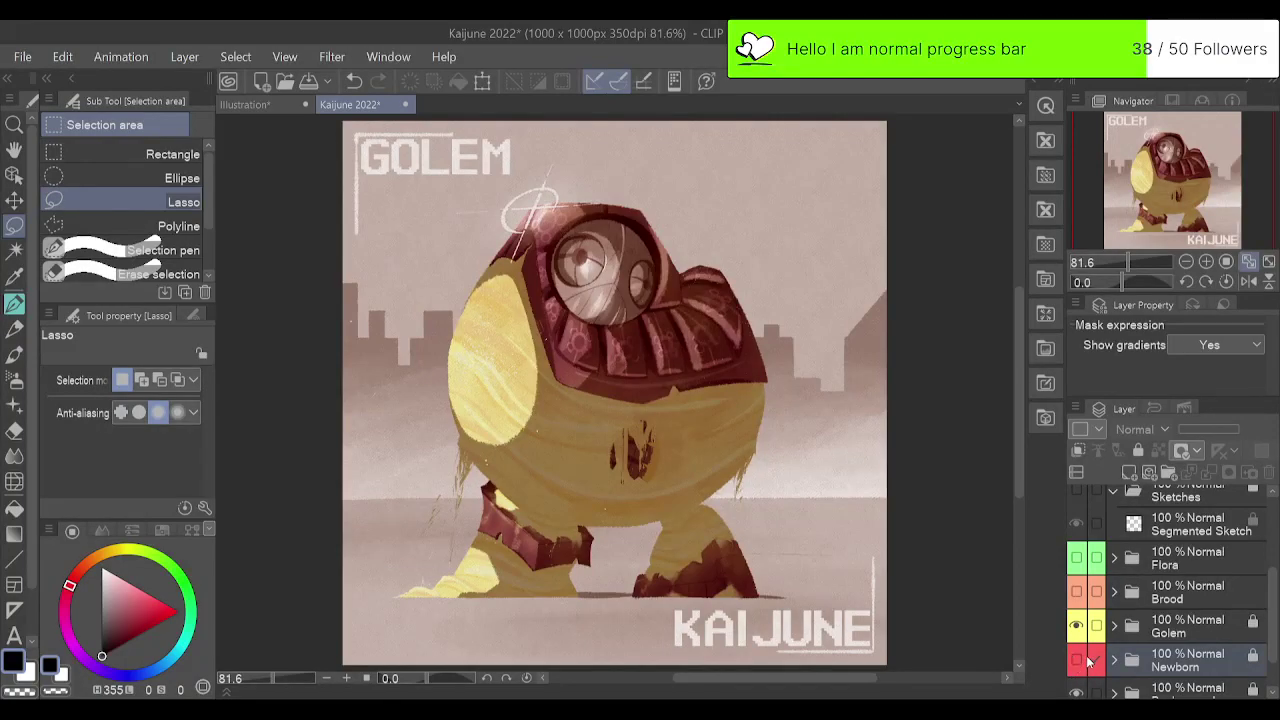
click(1076, 660)
click(1076, 626)
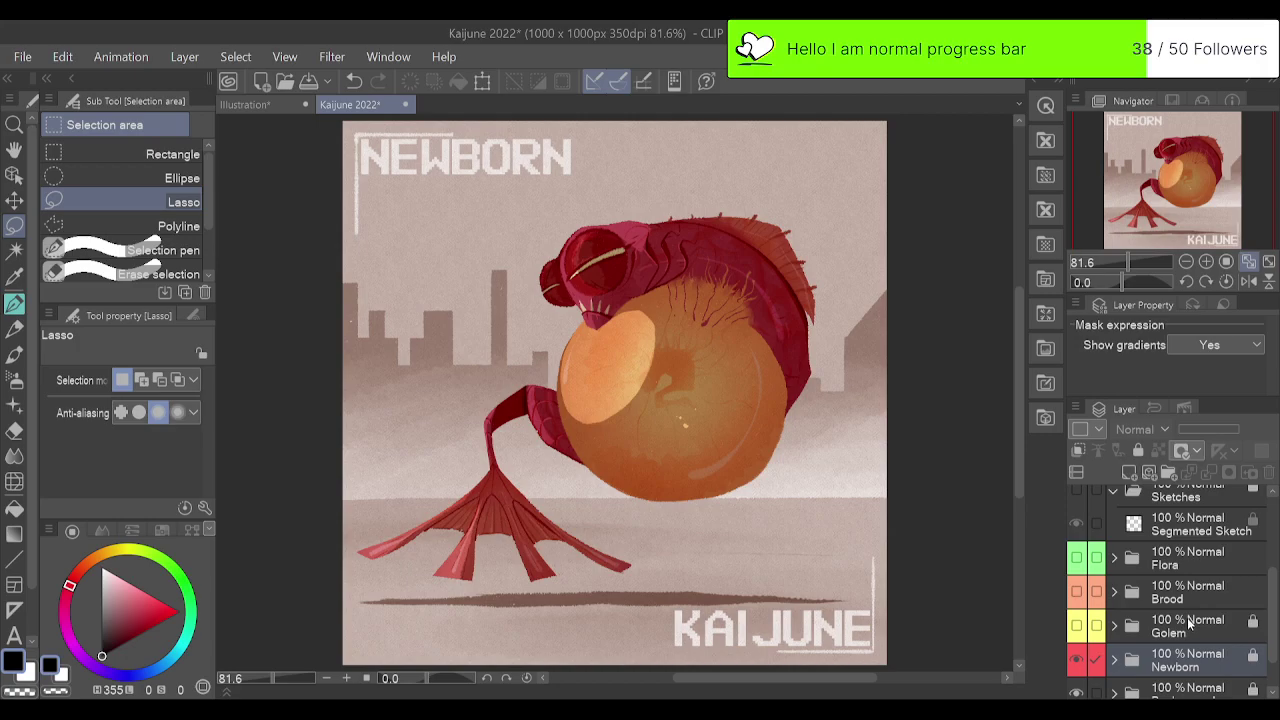
click(1078, 627)
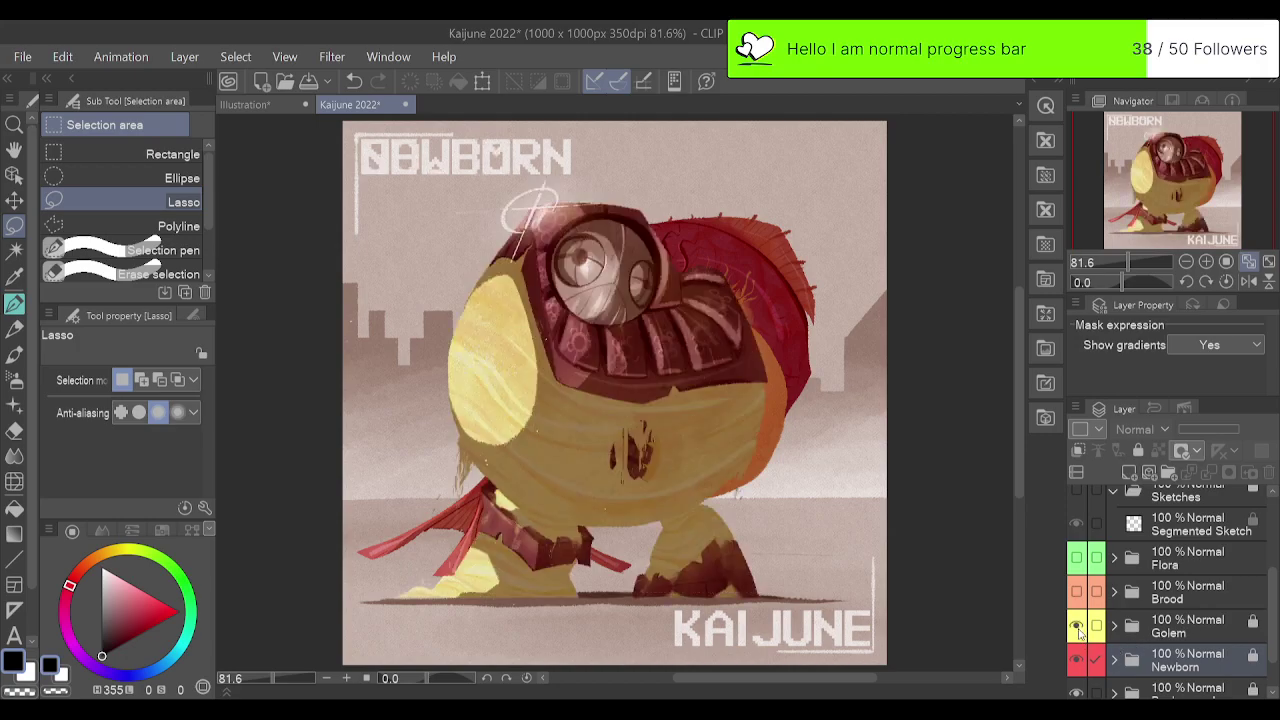
click(1078, 627)
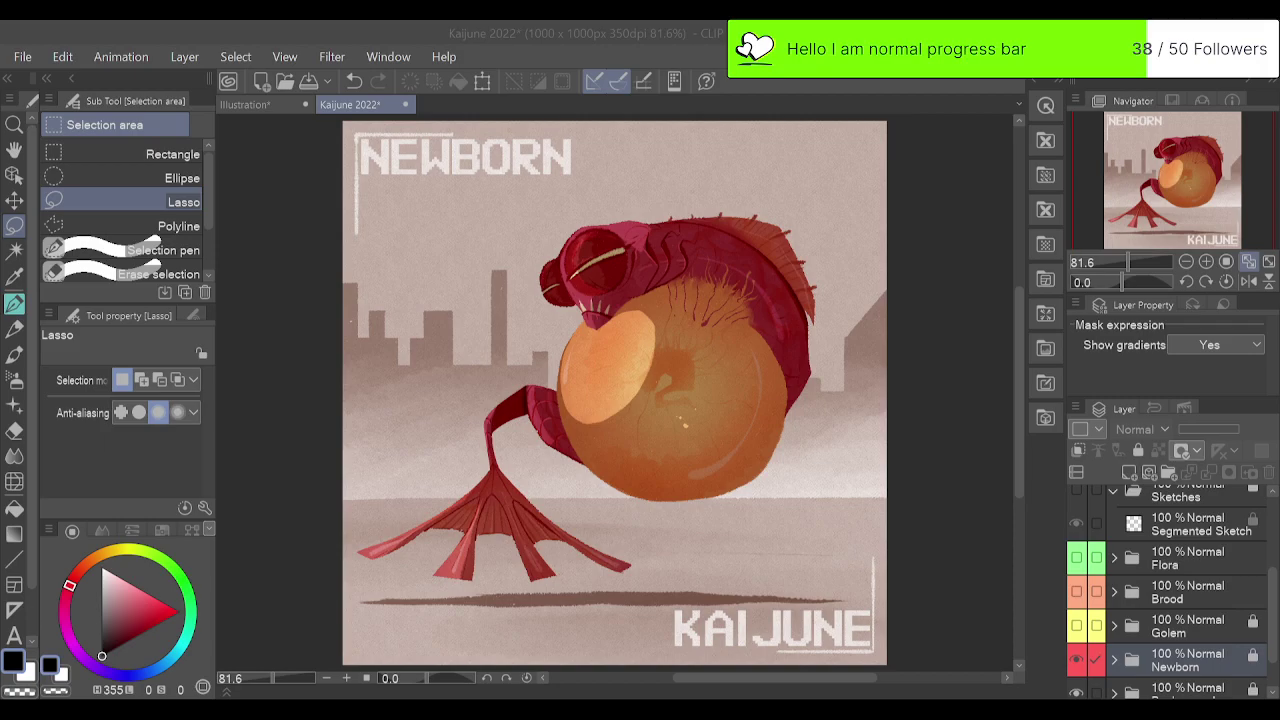
Delete the Color balance 1 correction layer.
drag(1272, 610, 1272, 532)
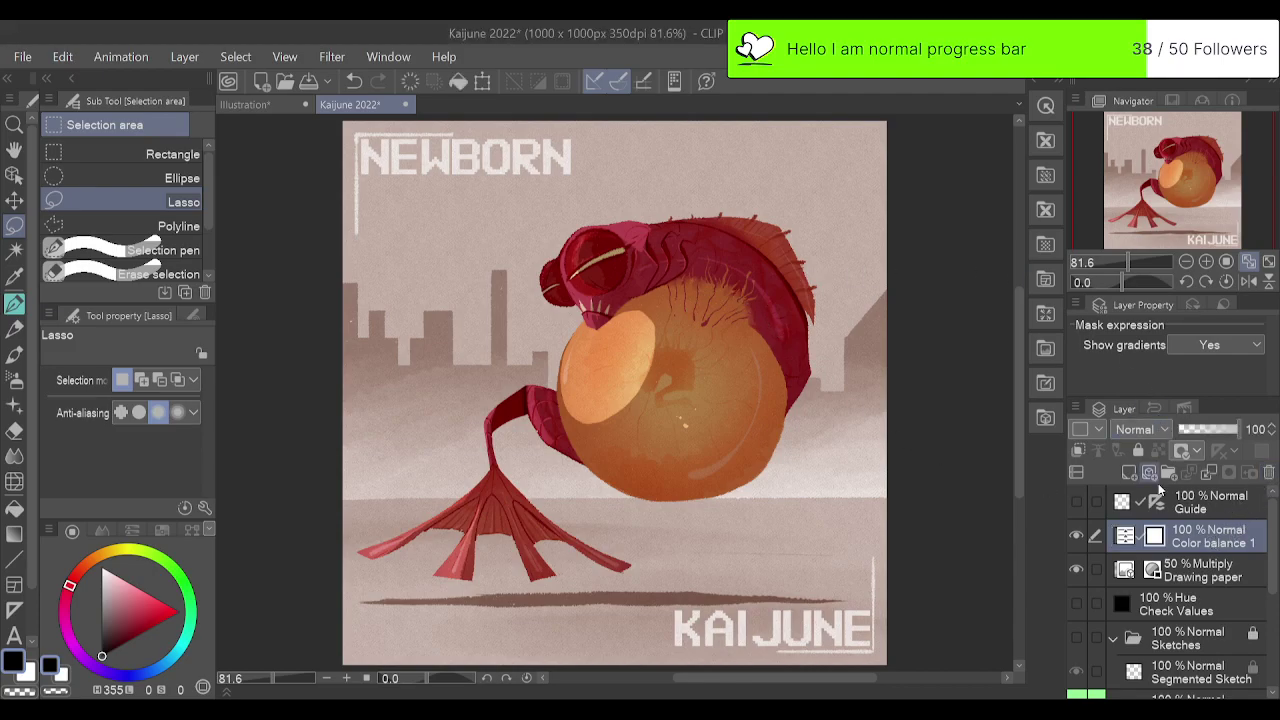
click(1266, 471)
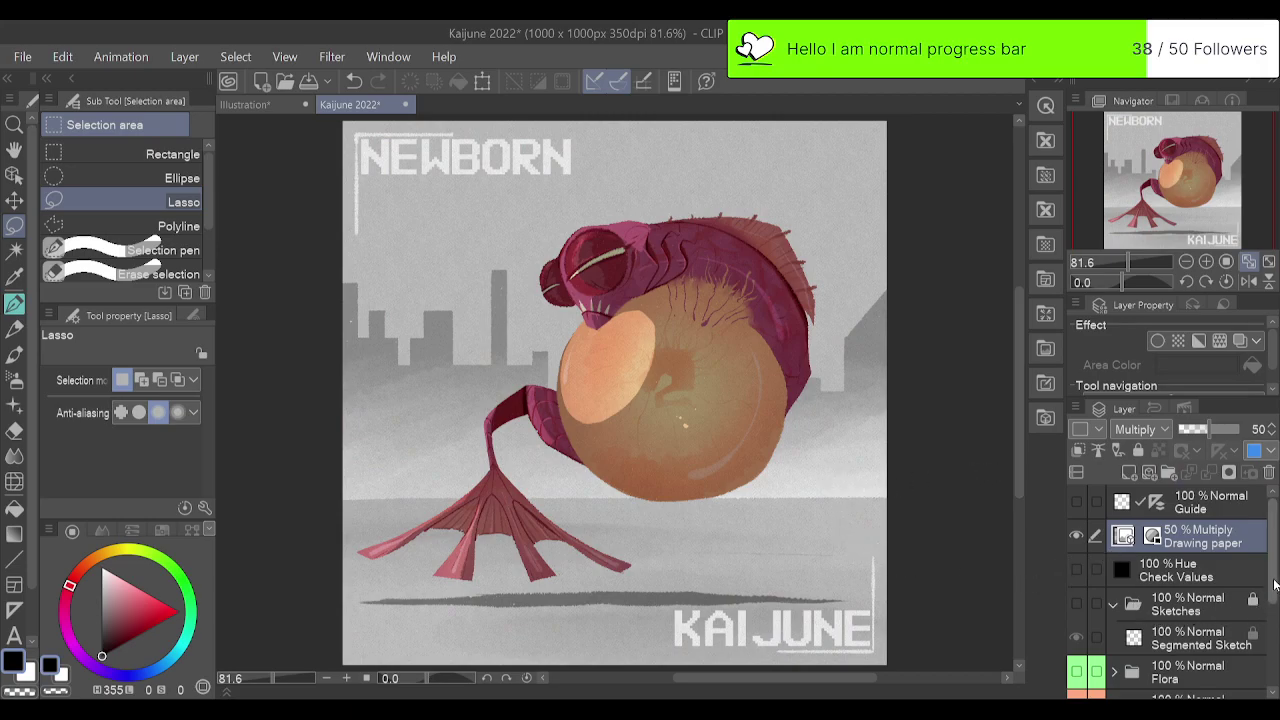
Compare Golem and Newborn in their original colours by switching their folders' visibility, ending on Newborn.
scroll(1273, 610, down, 2)
drag(1273, 610, 1275, 686)
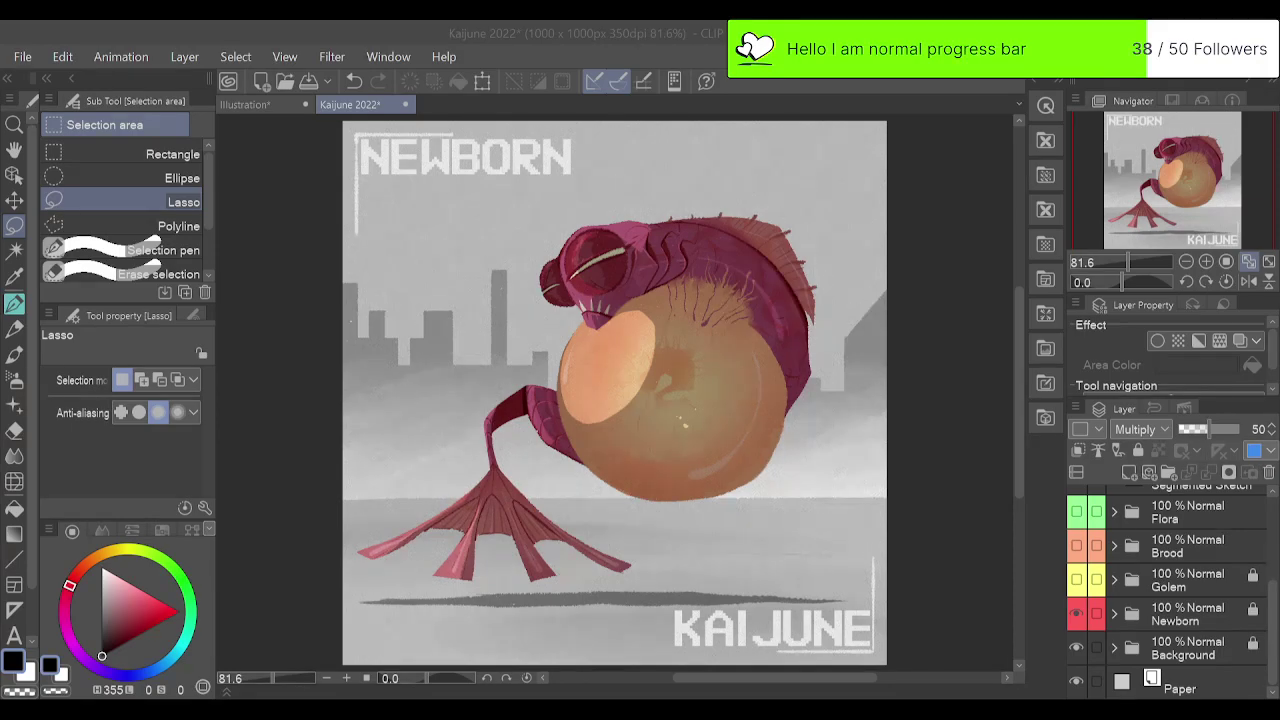
click(1076, 579)
click(1076, 613)
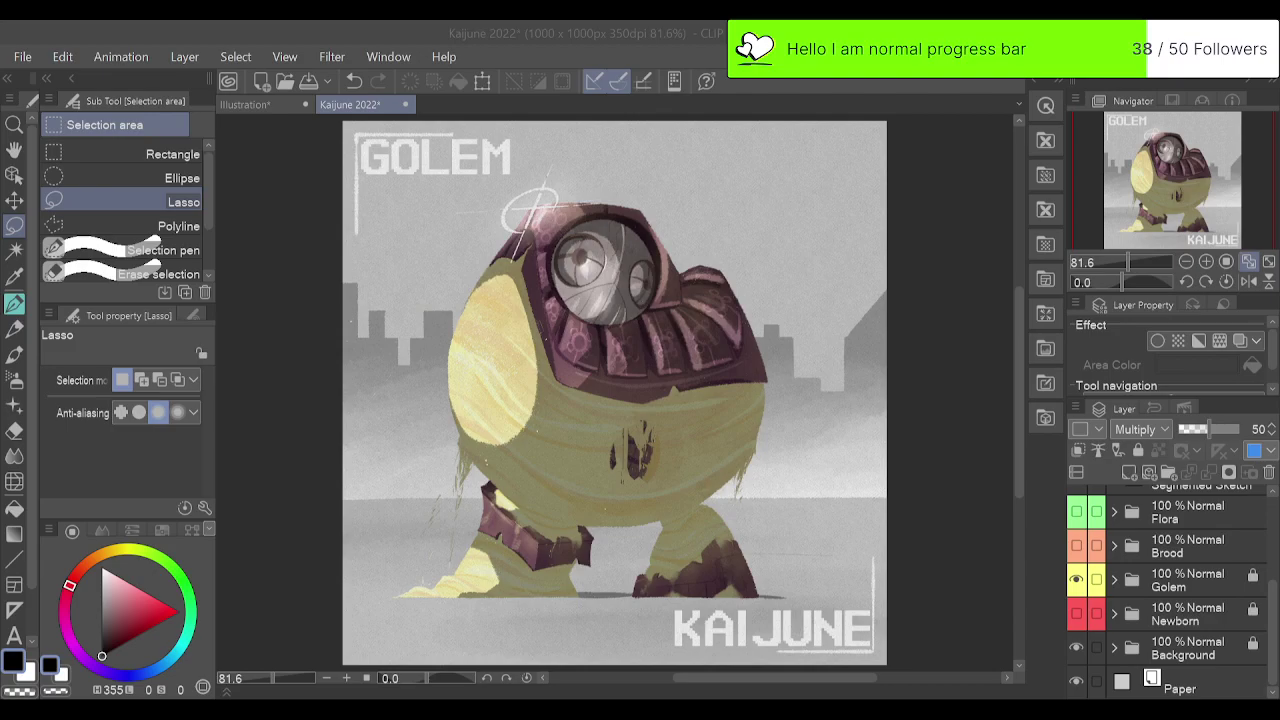
click(1076, 613)
click(1076, 579)
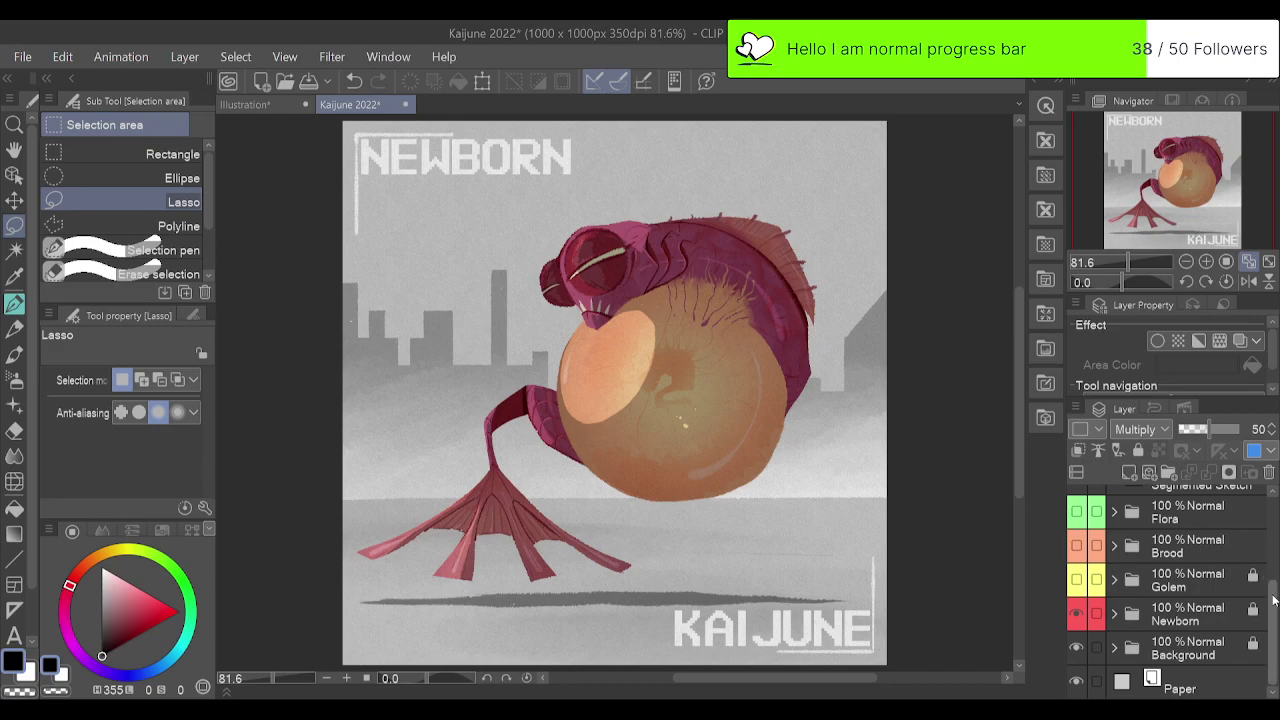
Raise the Drawing paper layer's opacity to 79%.
scroll(1246, 550, up, 5)
click(1220, 502)
click(1215, 547)
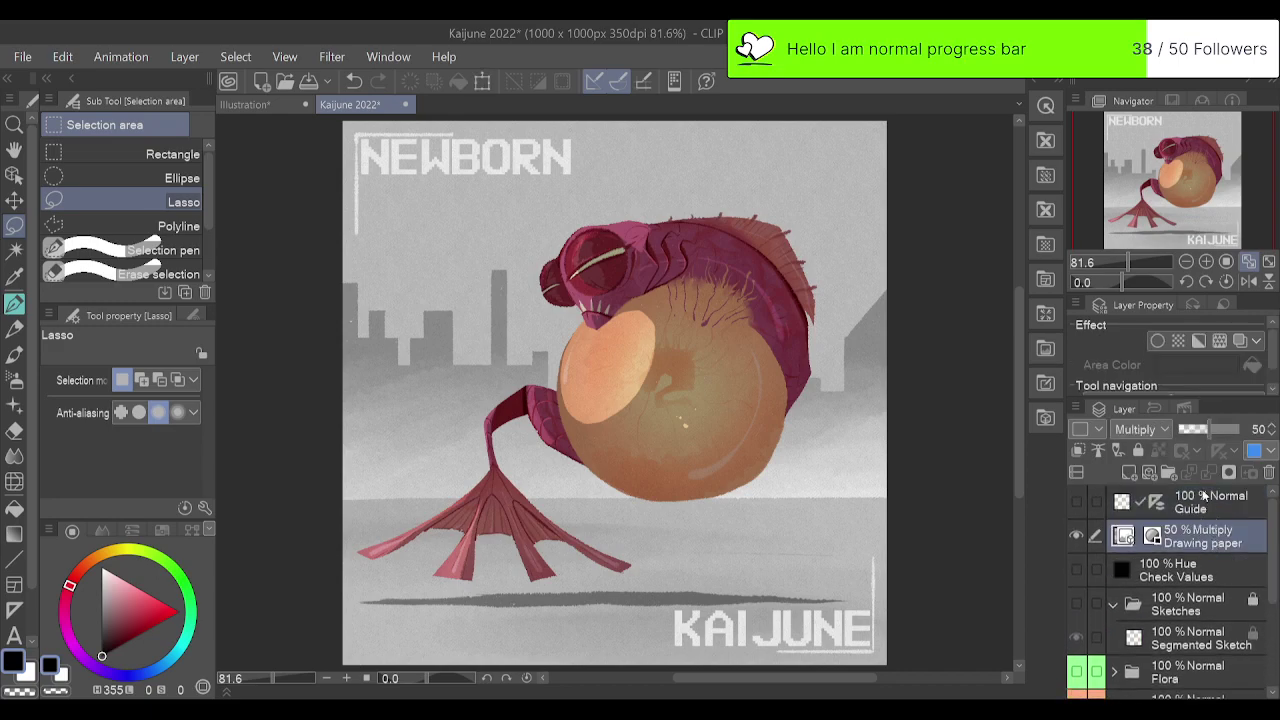
click(1222, 431)
mouse_move(1222, 431)
mouse_down()
mouse_move(1240, 431)
mouse_move(1228, 440)
mouse_up()
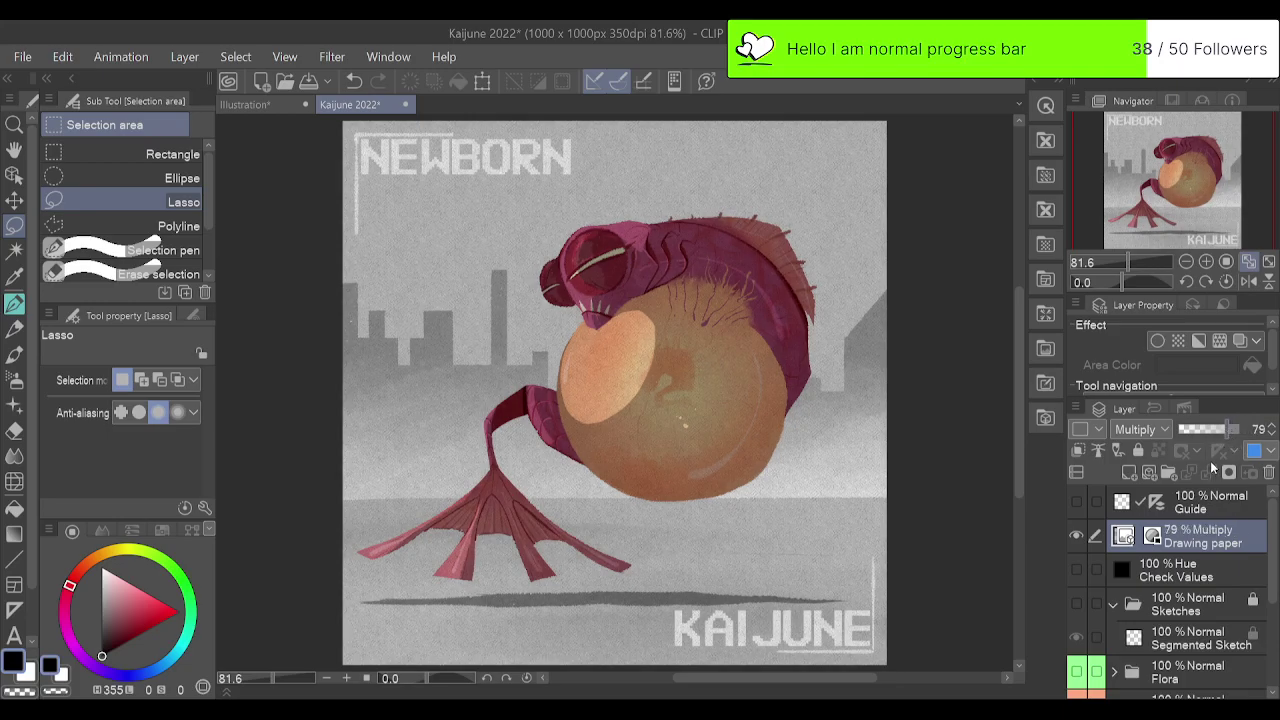
Lower the Drawing paper layer's opacity to 70%.
click(1270, 434)
click(1270, 434)
click(1270, 434)
click(1270, 434)
click(1268, 436)
click(1268, 436)
click(1268, 436)
click(1270, 436)
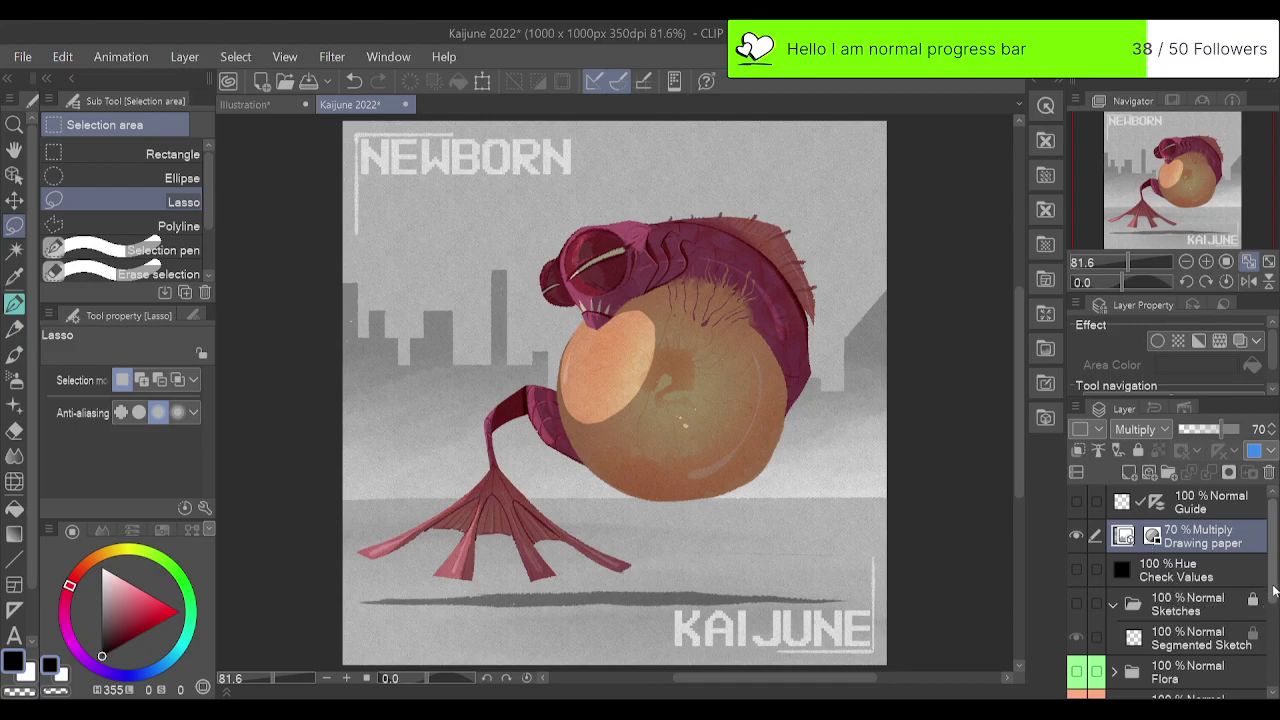
Check the Newborn illustration's values in greyscale by briefly showing the Check Values layer.
mouse_move(1272, 592)
mouse_down()
mouse_move(1268, 643)
mouse_move(1268, 592)
mouse_up()
click(1078, 570)
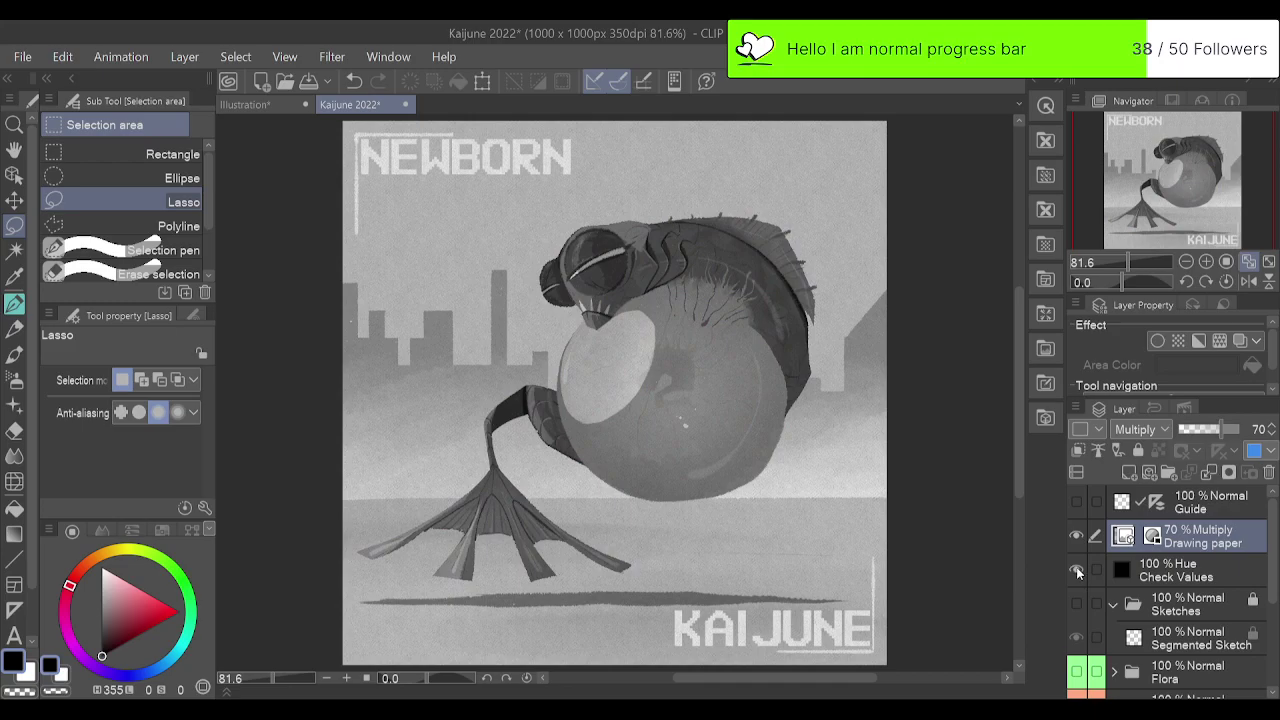
click(1078, 570)
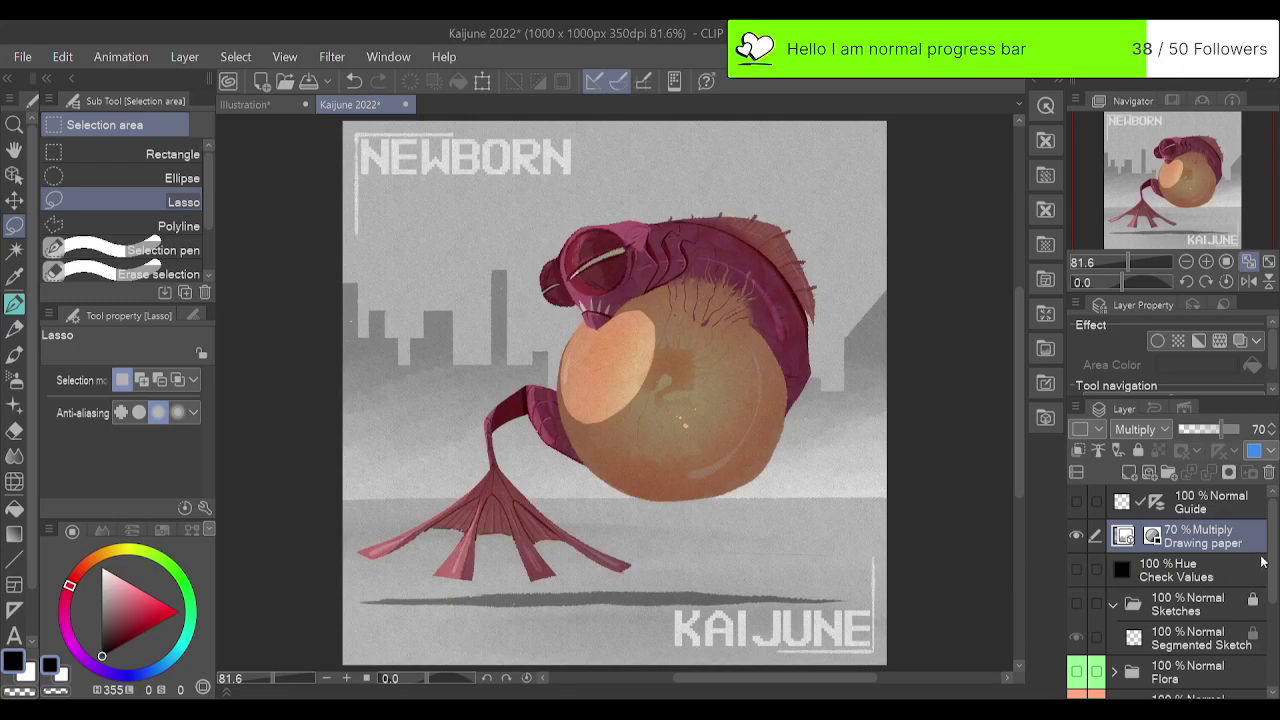
Select the Background folder, then show the Golem folder and hide the Newborn folder.
drag(1266, 556, 1270, 638)
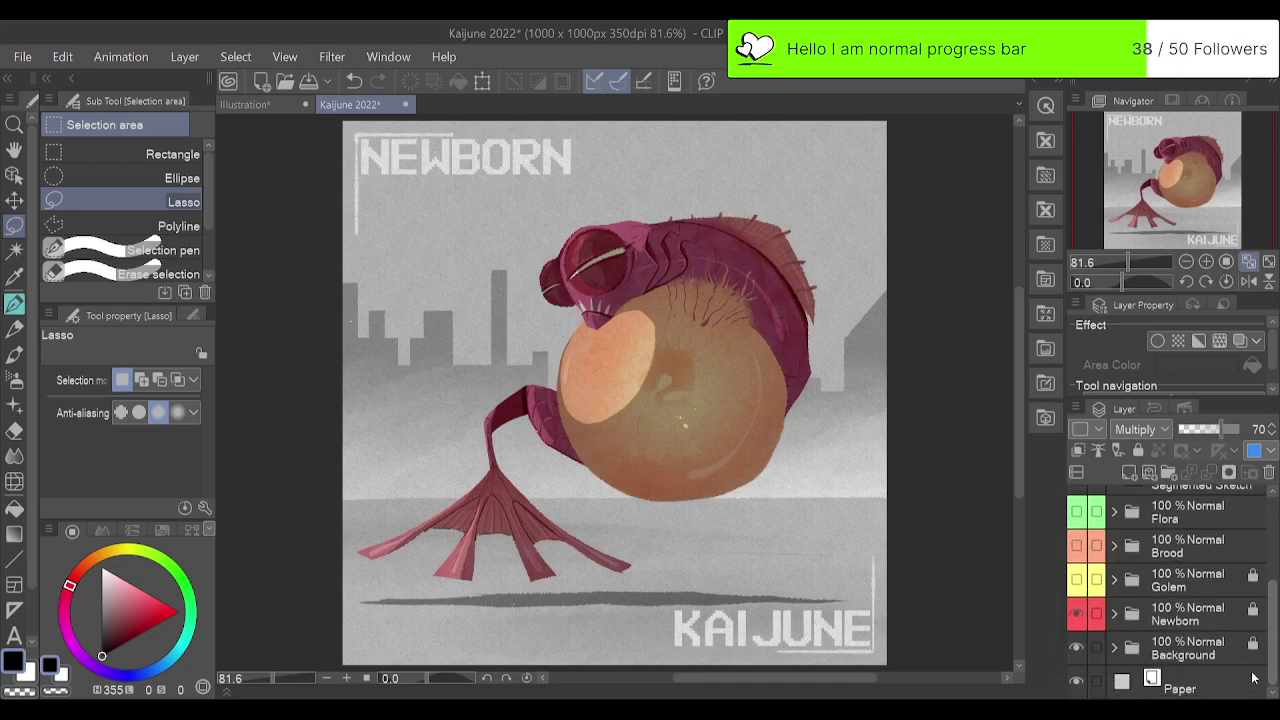
click(1210, 650)
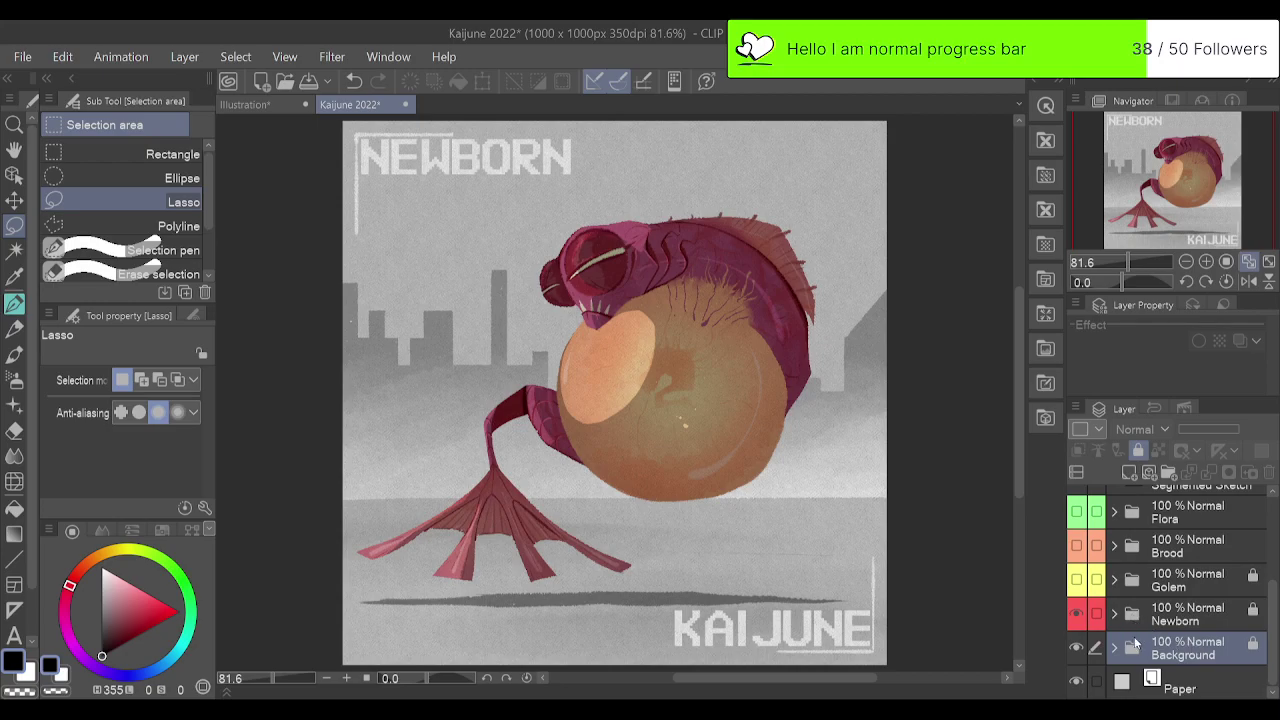
click(1079, 584)
click(1077, 614)
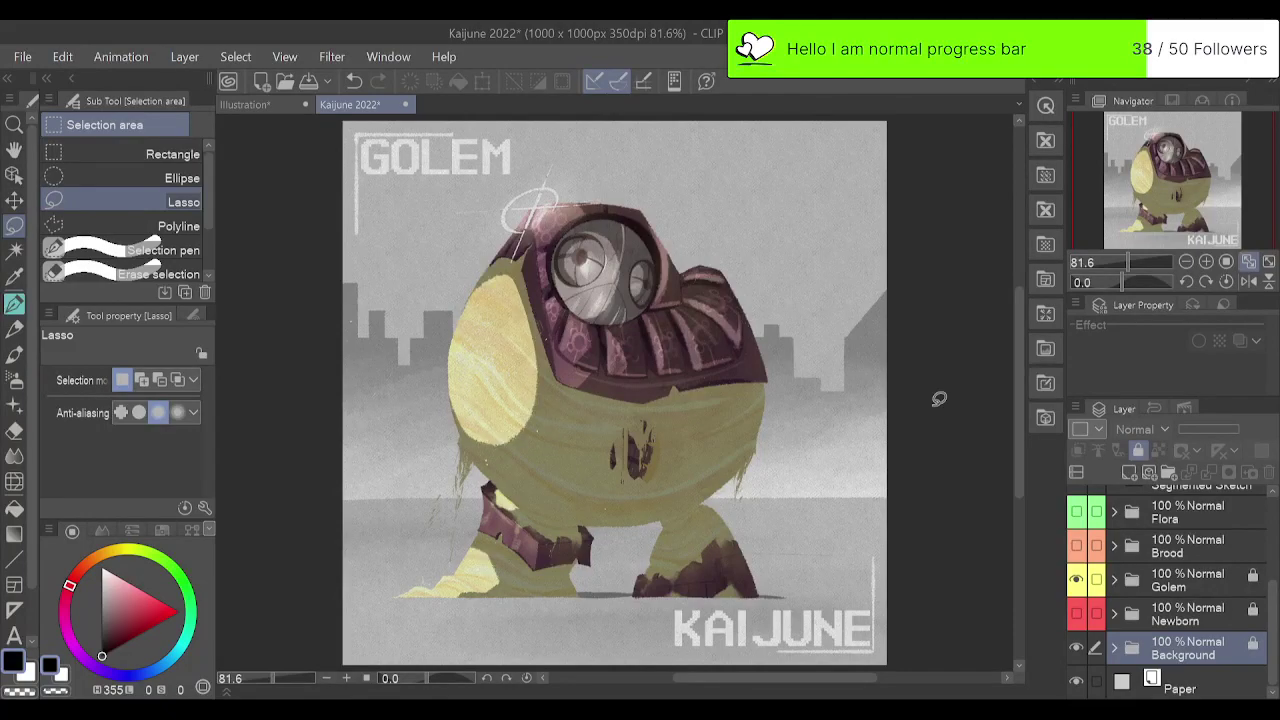
Compare the Golem painting with its line sketch by briefly showing the Sketches folder.
drag(1272, 600, 1274, 555)
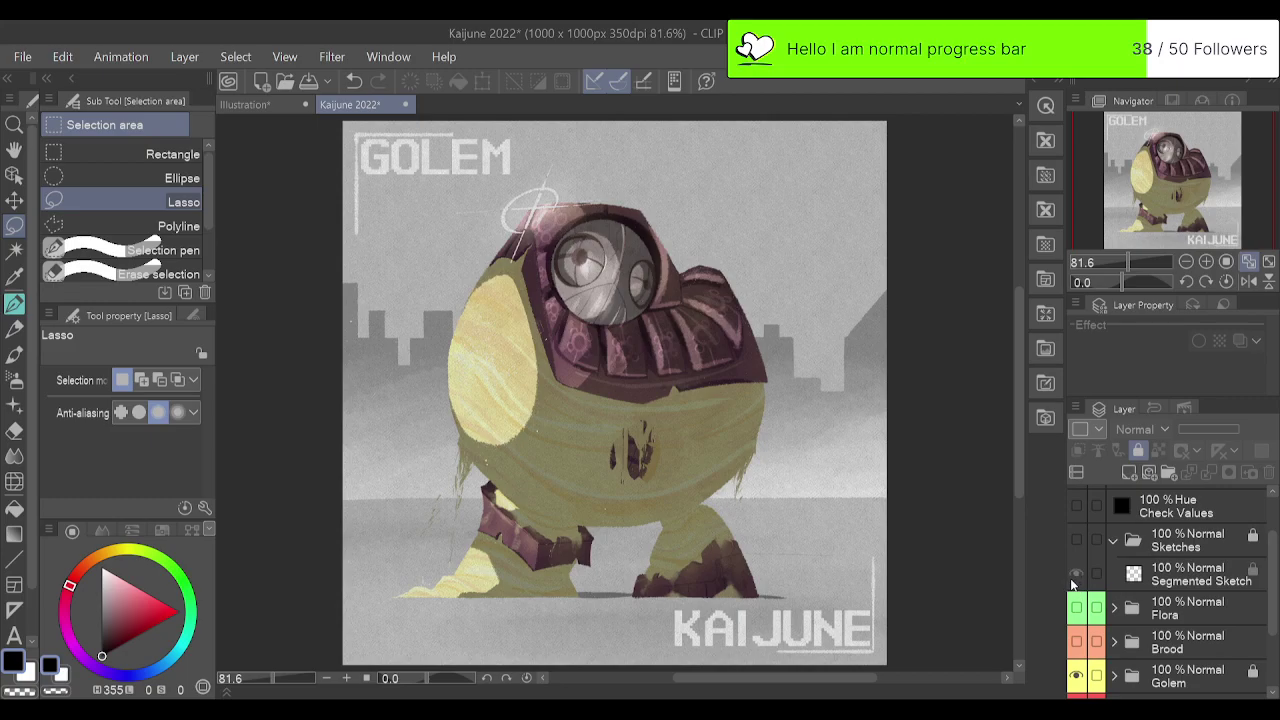
drag(1272, 566, 1272, 530)
click(1077, 604)
click(1077, 637)
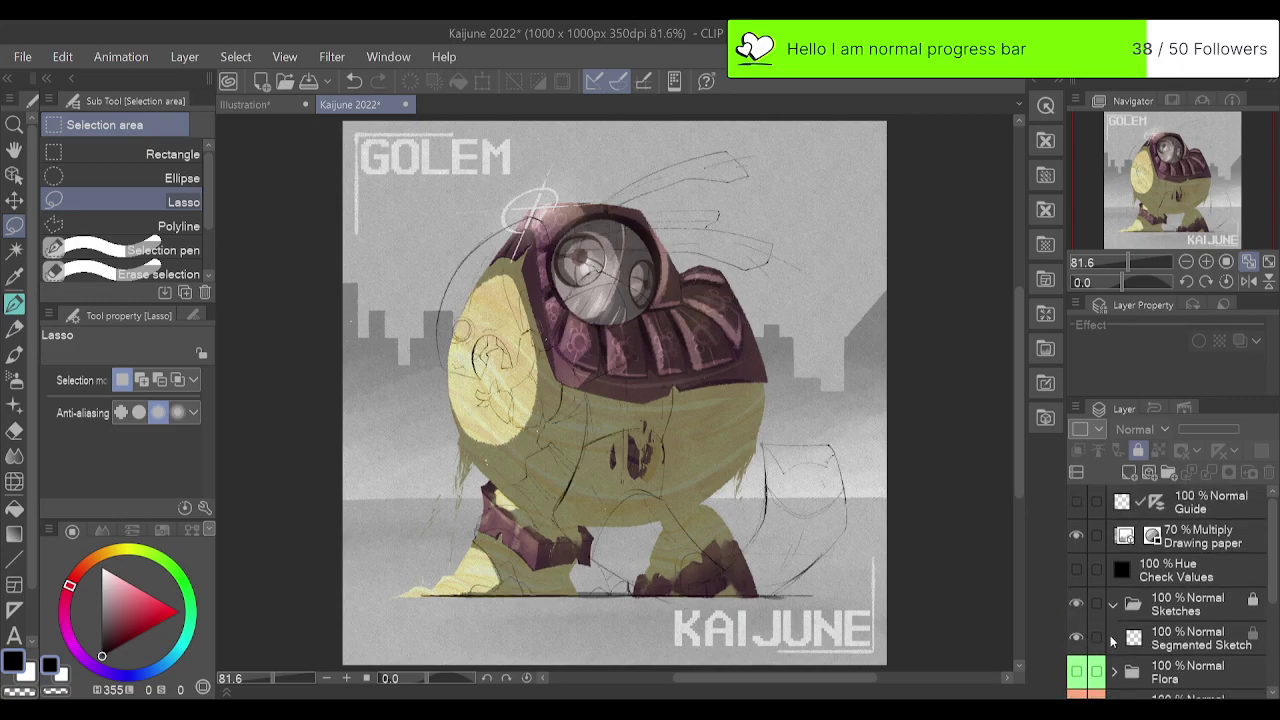
click(1077, 604)
Unlock and expand the Background folder to reach its layers.
drag(1274, 581, 1248, 658)
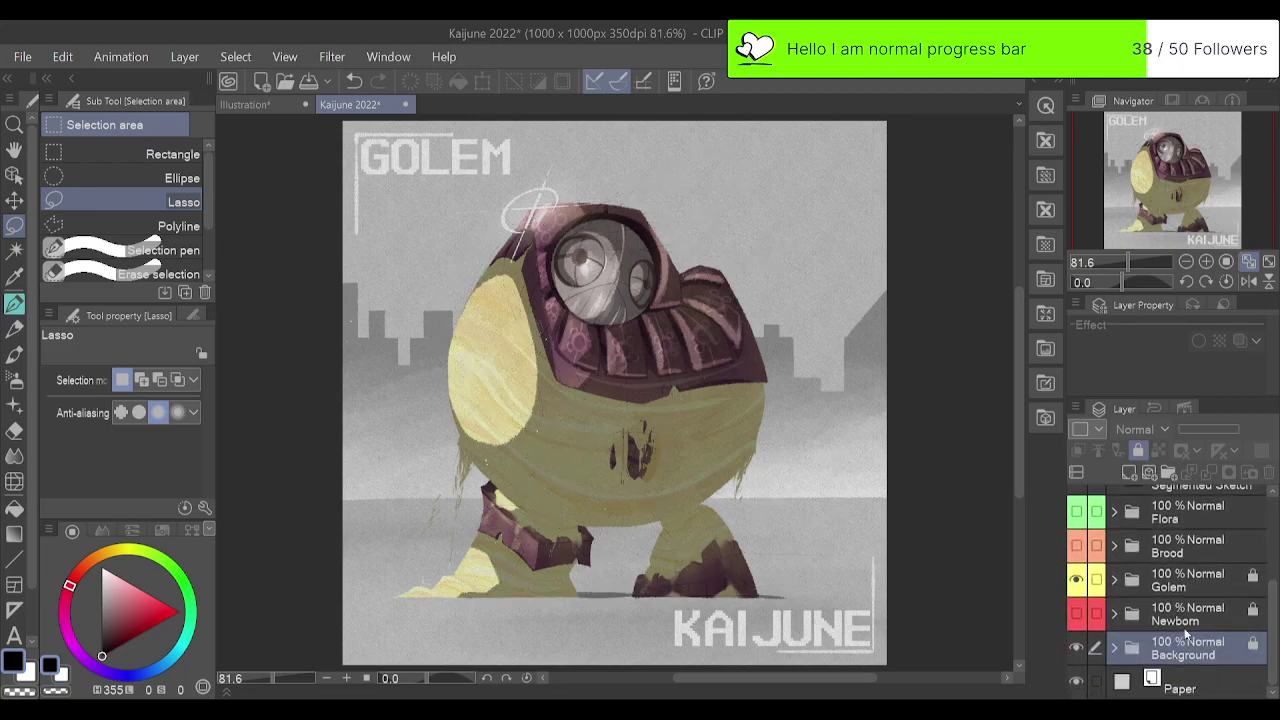
click(1114, 648)
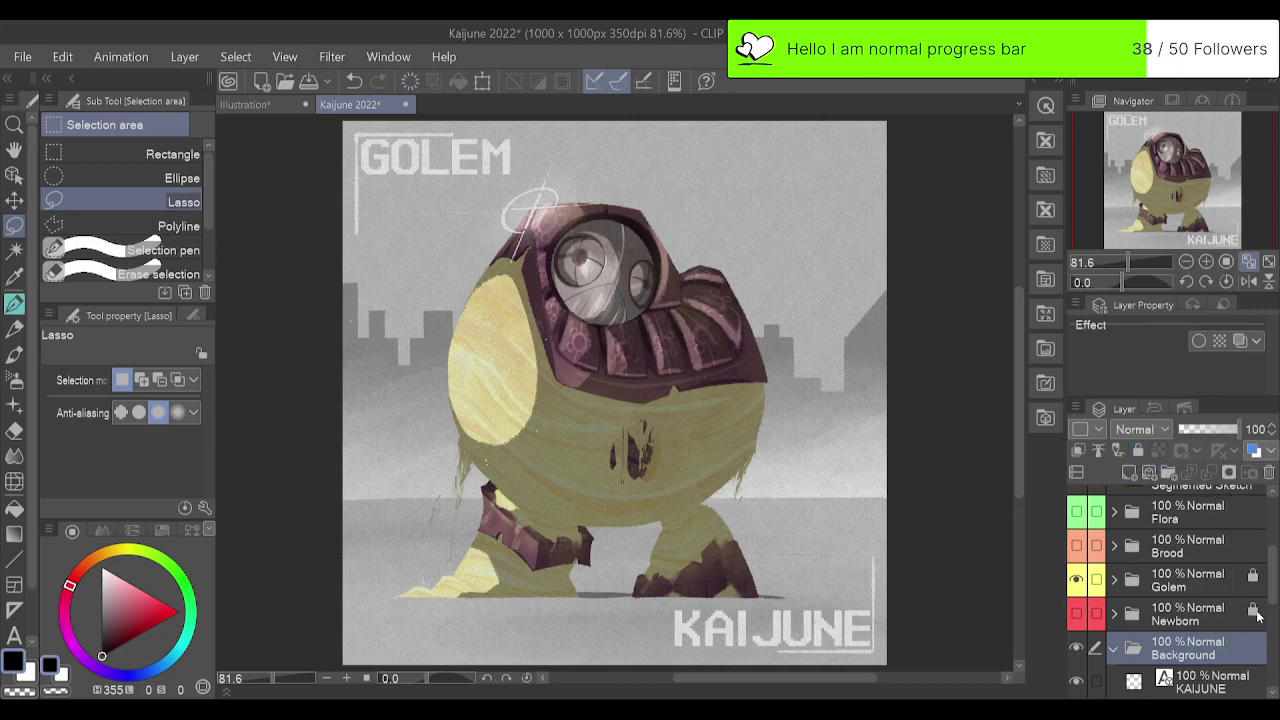
scroll(1258, 625, down, 5)
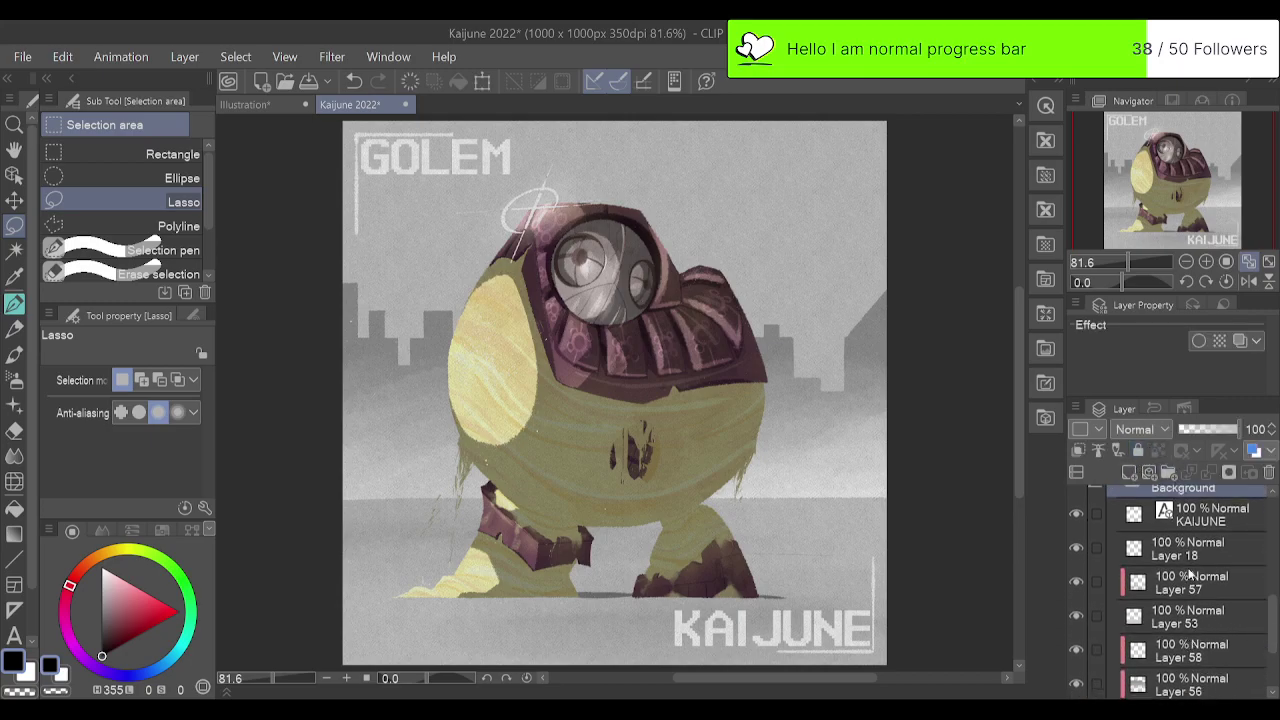
Try to group the background layers from Layer 18 down to Layer 15 into a new folder.
click(1170, 560)
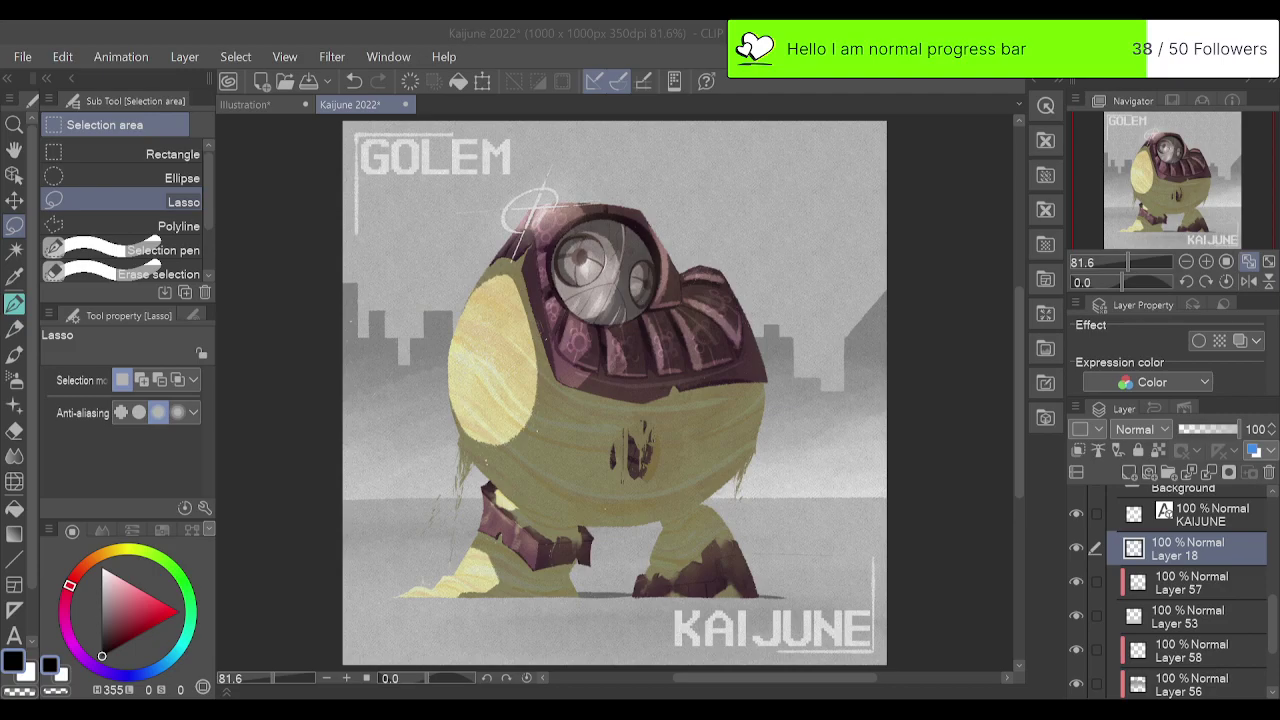
drag(1272, 613, 1272, 645)
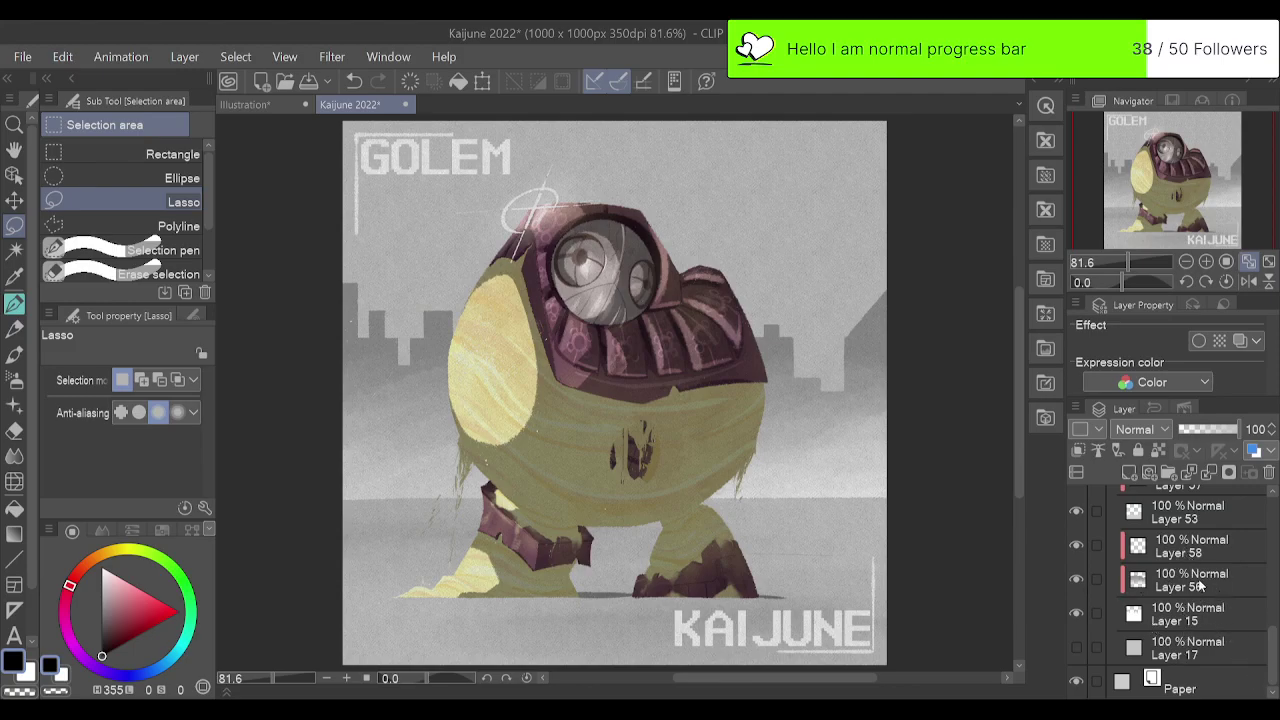
scroll(1240, 600, up, 4)
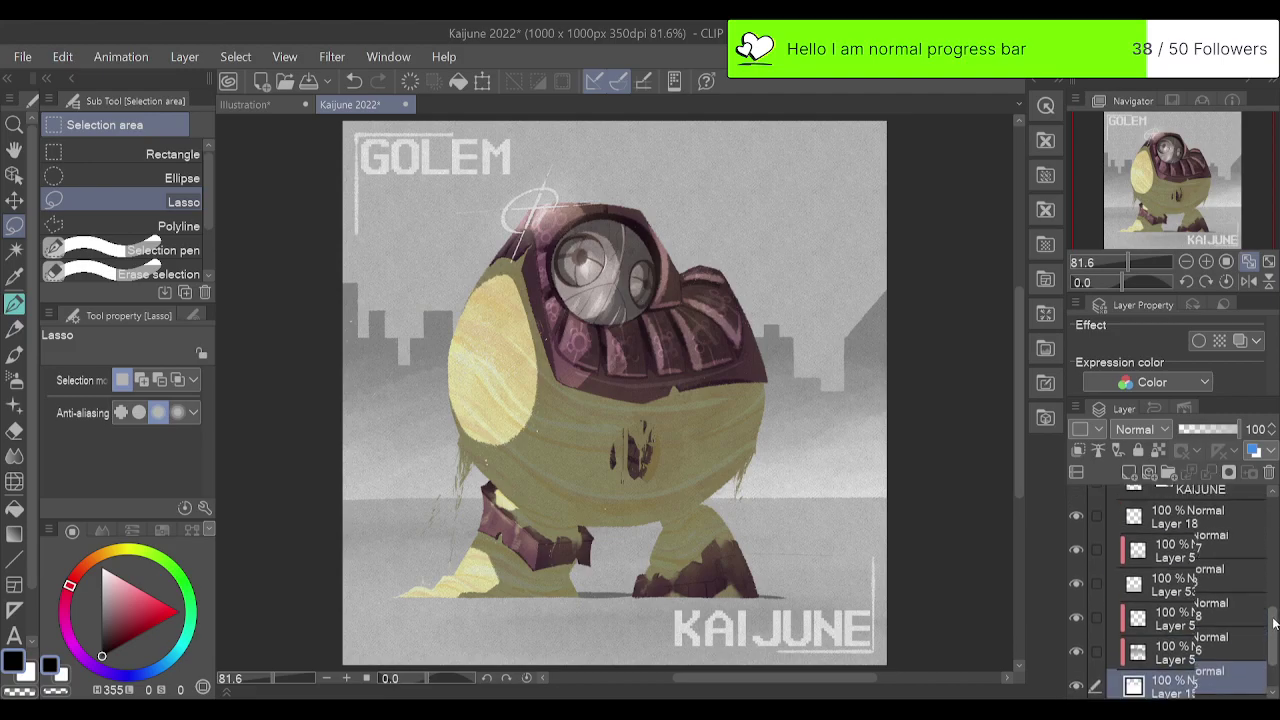
click(1240, 570)
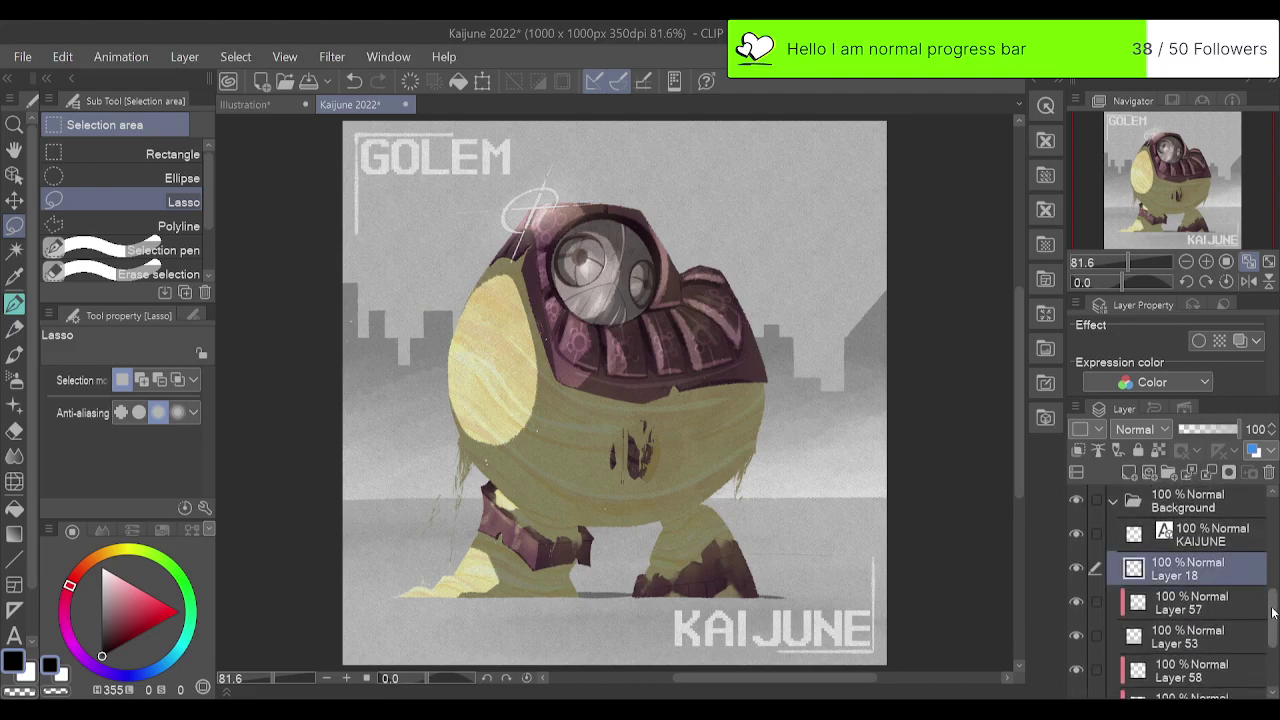
scroll(1255, 622, down, 1)
scroll(1246, 630, down, 2)
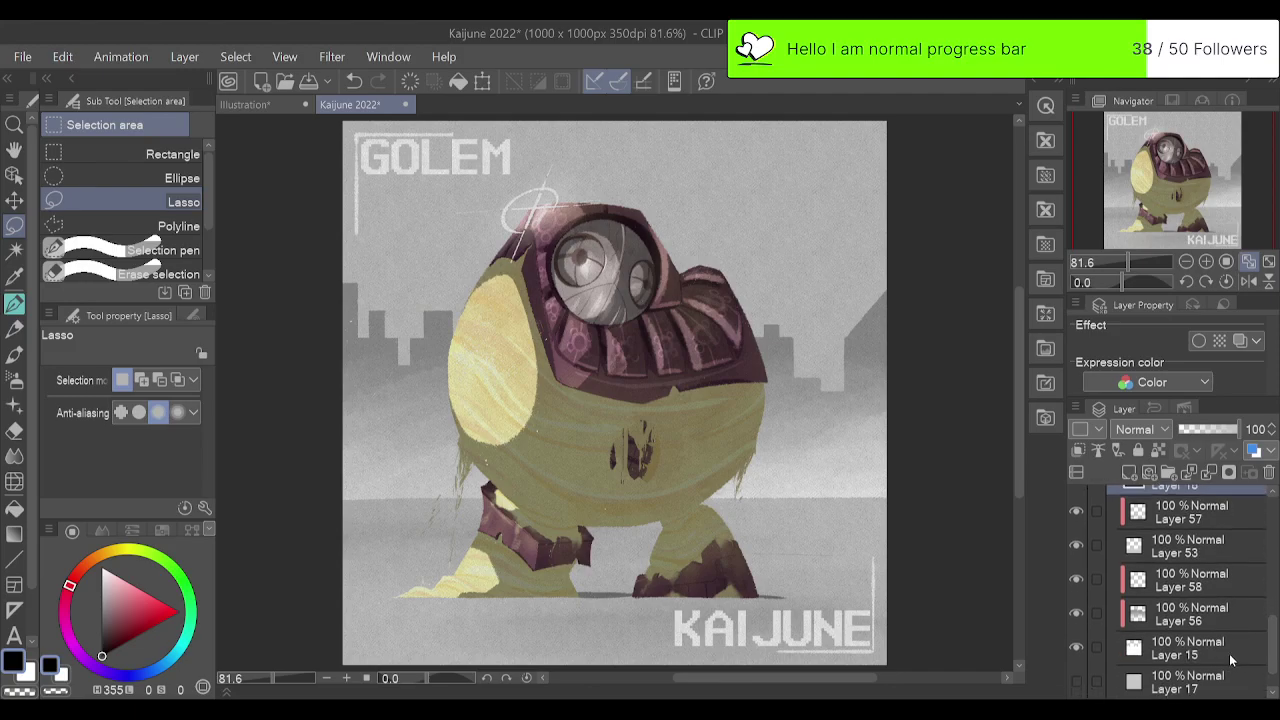
shift+click(1224, 652)
drag(1273, 642, 1273, 633)
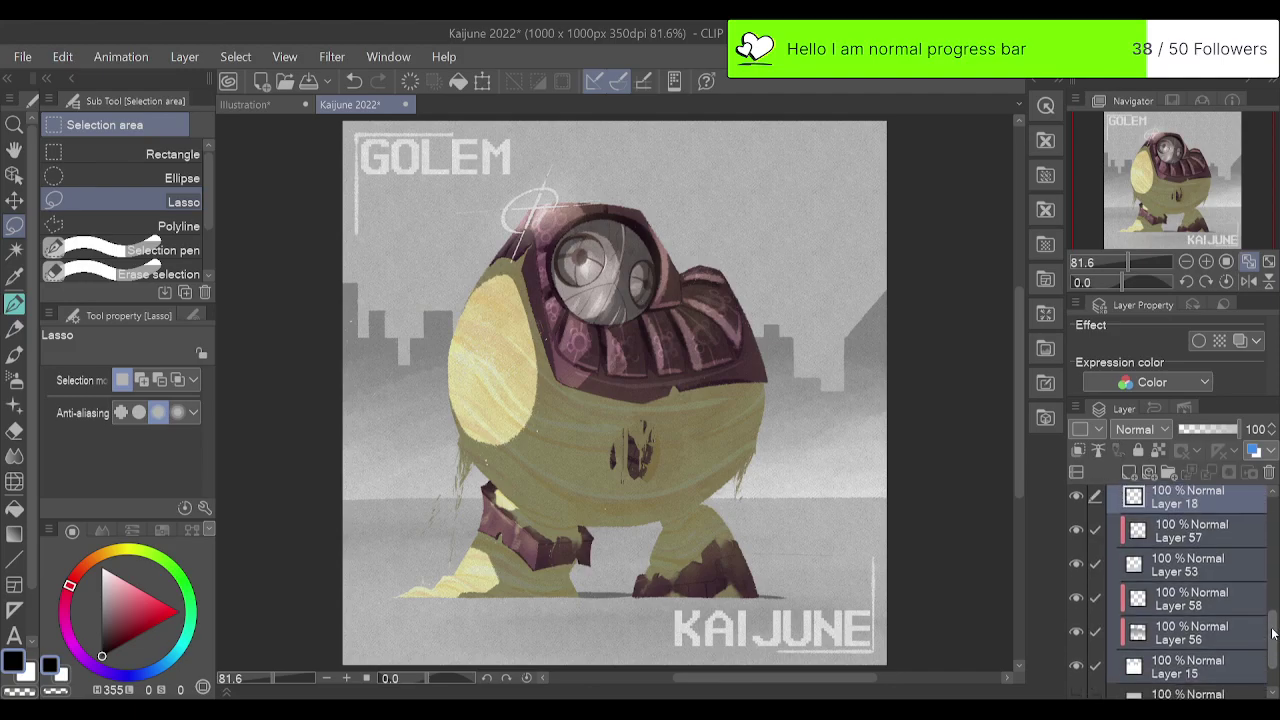
key(ctrl+g)
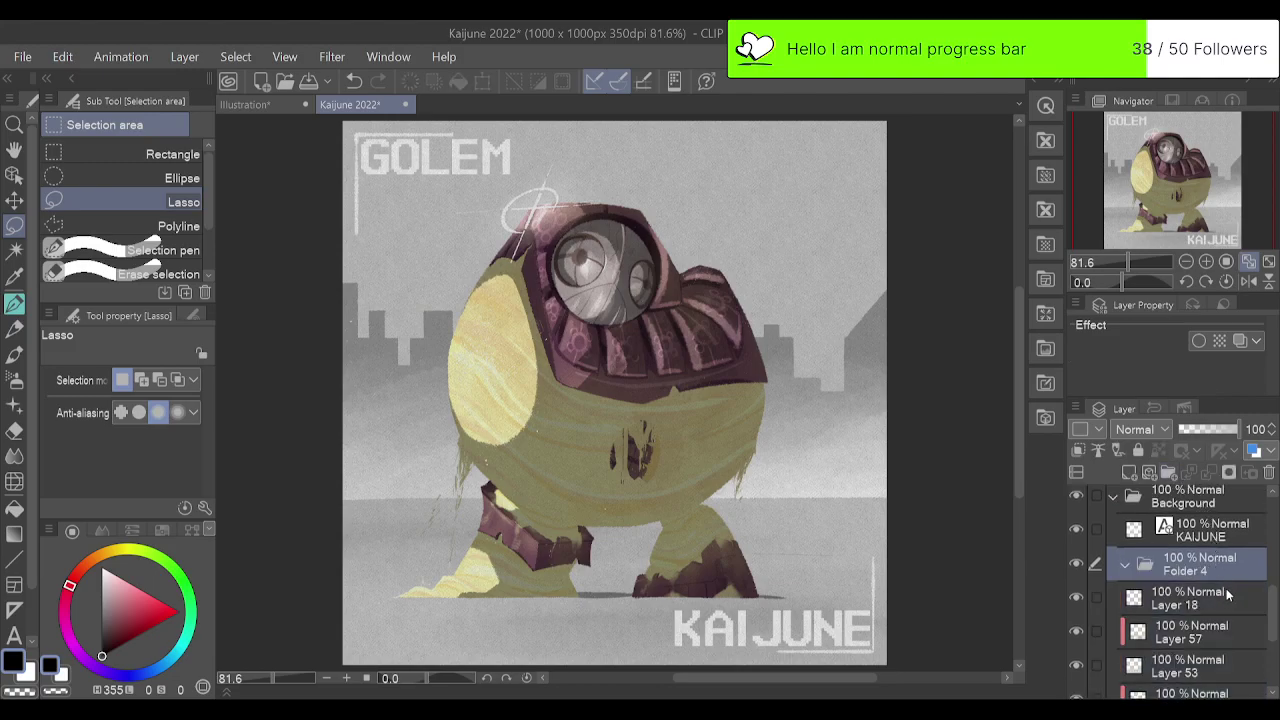
click(1125, 564)
scroll(1273, 603, down, 1)
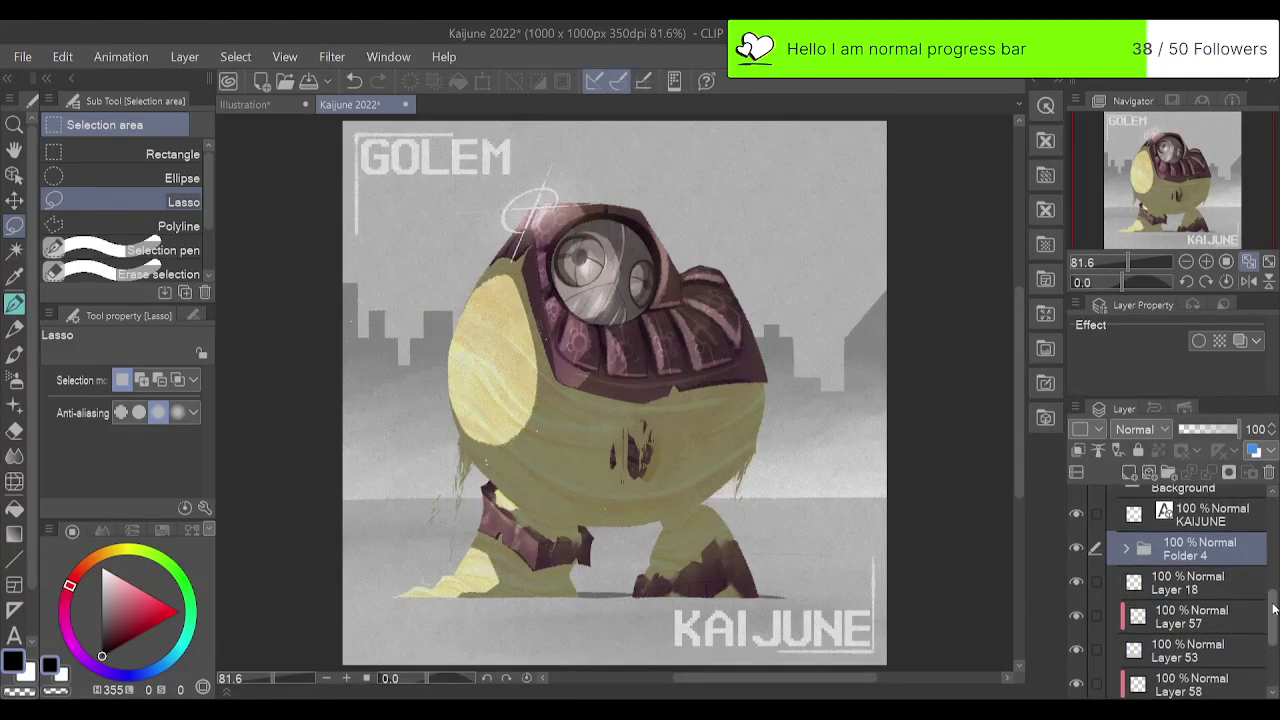
Group Layer 18 through Layer 15 into a new folder inside the Background folder and collapse it.
drag(1273, 609, 1274, 642)
click(1234, 560)
shift+click(1230, 619)
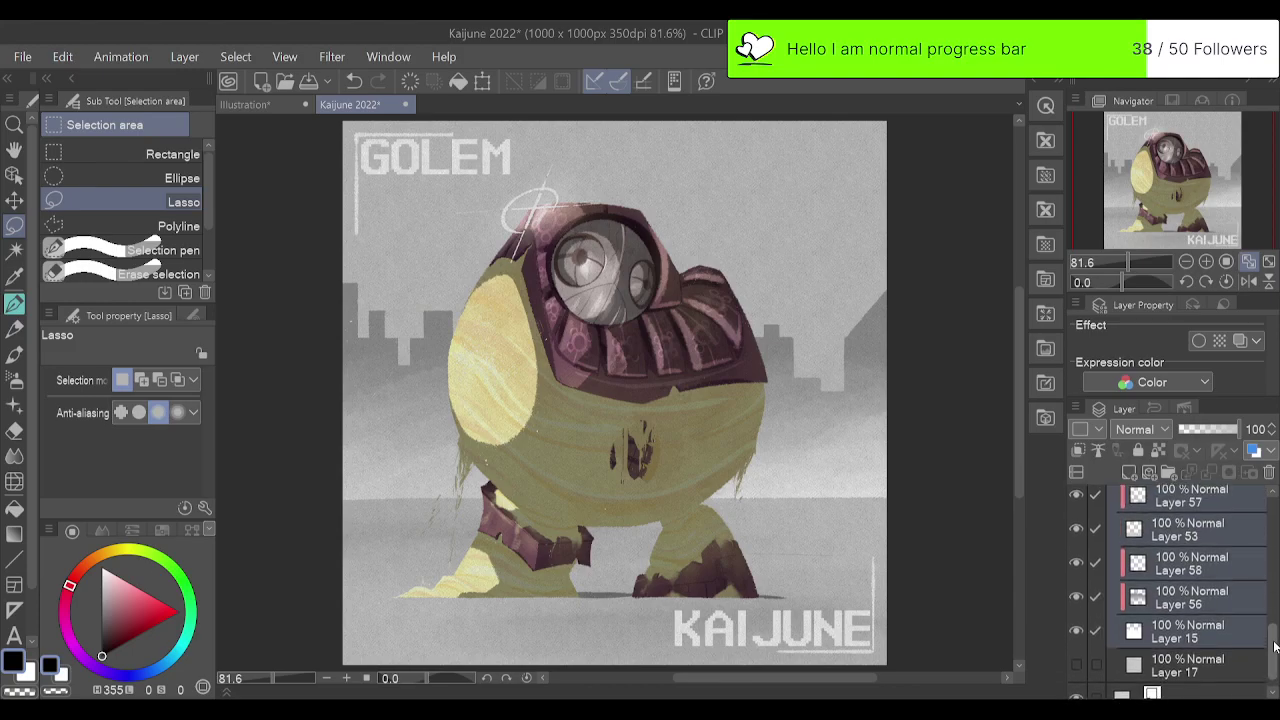
scroll(1273, 647, up, 3)
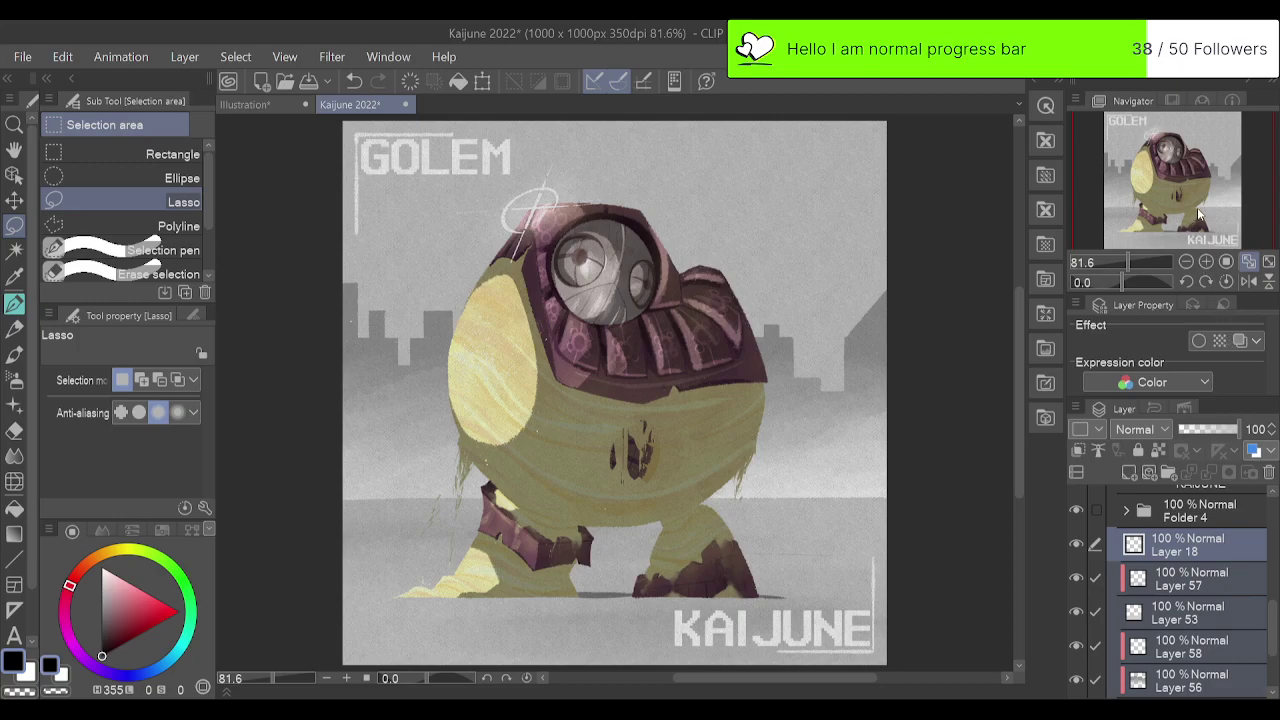
key(ctrl+g)
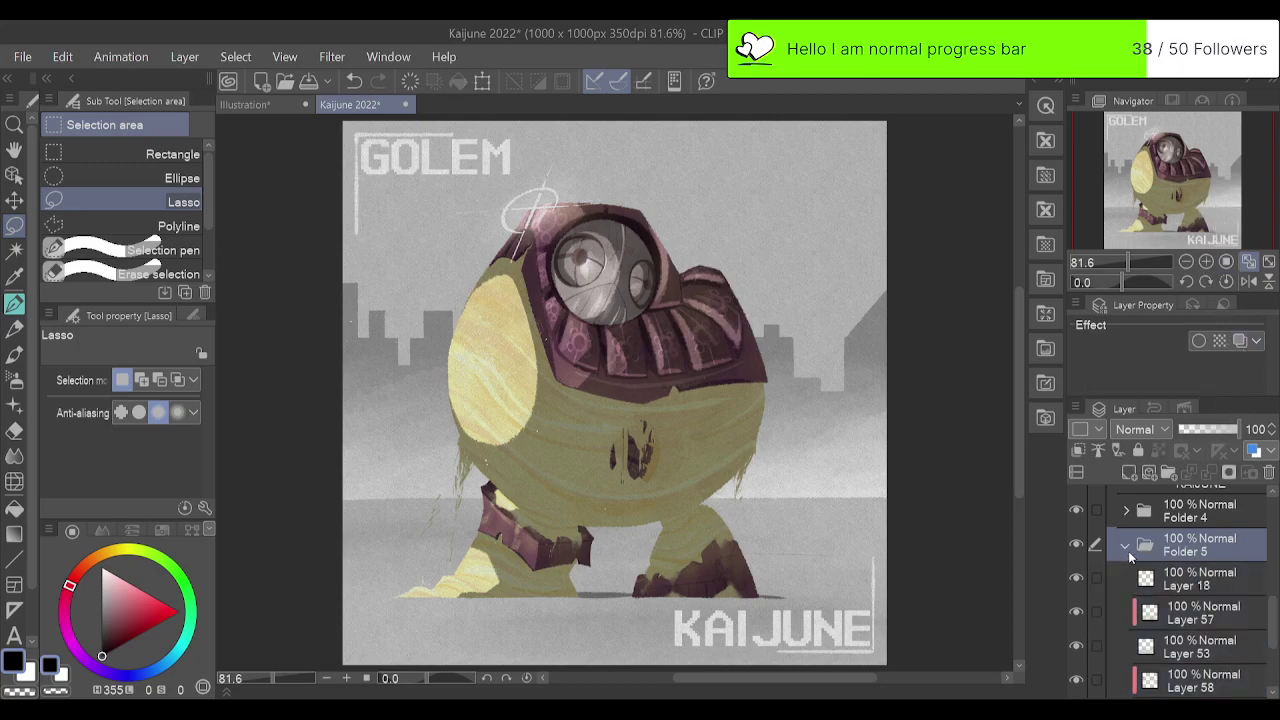
click(1126, 545)
Delete the leftover Folder 4 and check Folder 5's contents by toggling its visibility.
click(1229, 581)
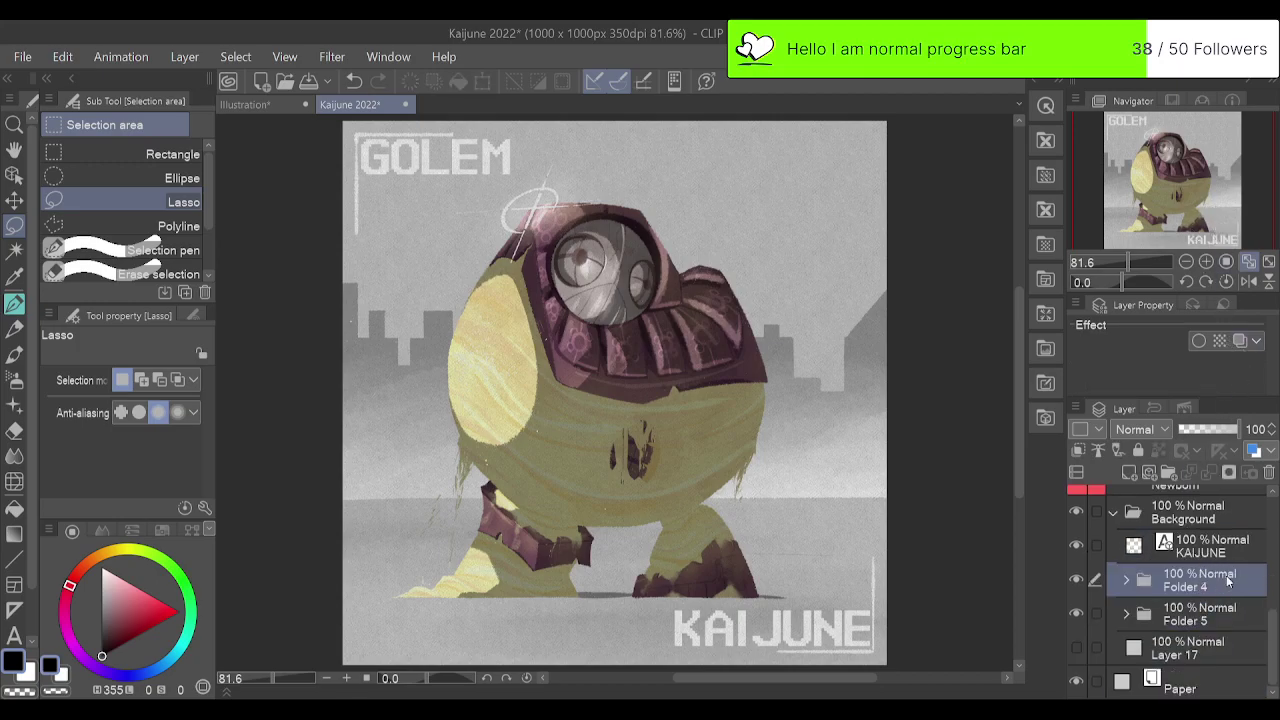
click(1269, 473)
click(1077, 615)
click(1077, 615)
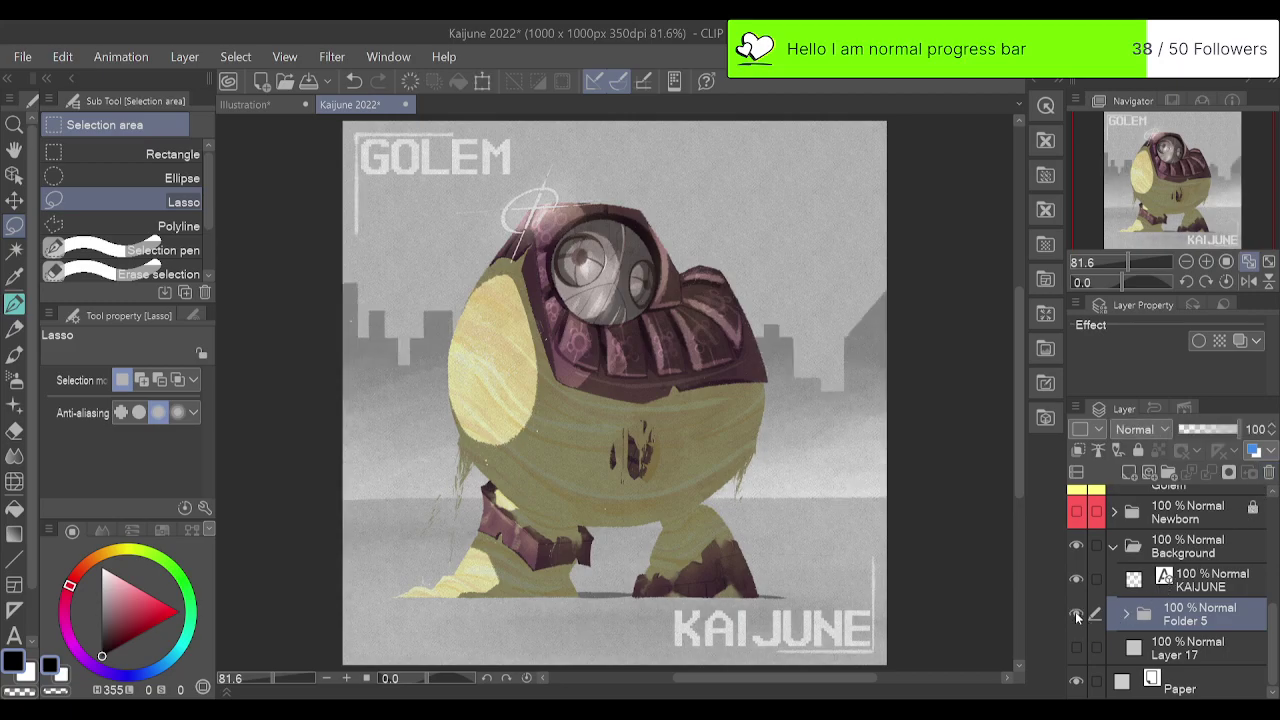
Try a new layer clipped to Folder 5, and delete it.
click(1130, 471)
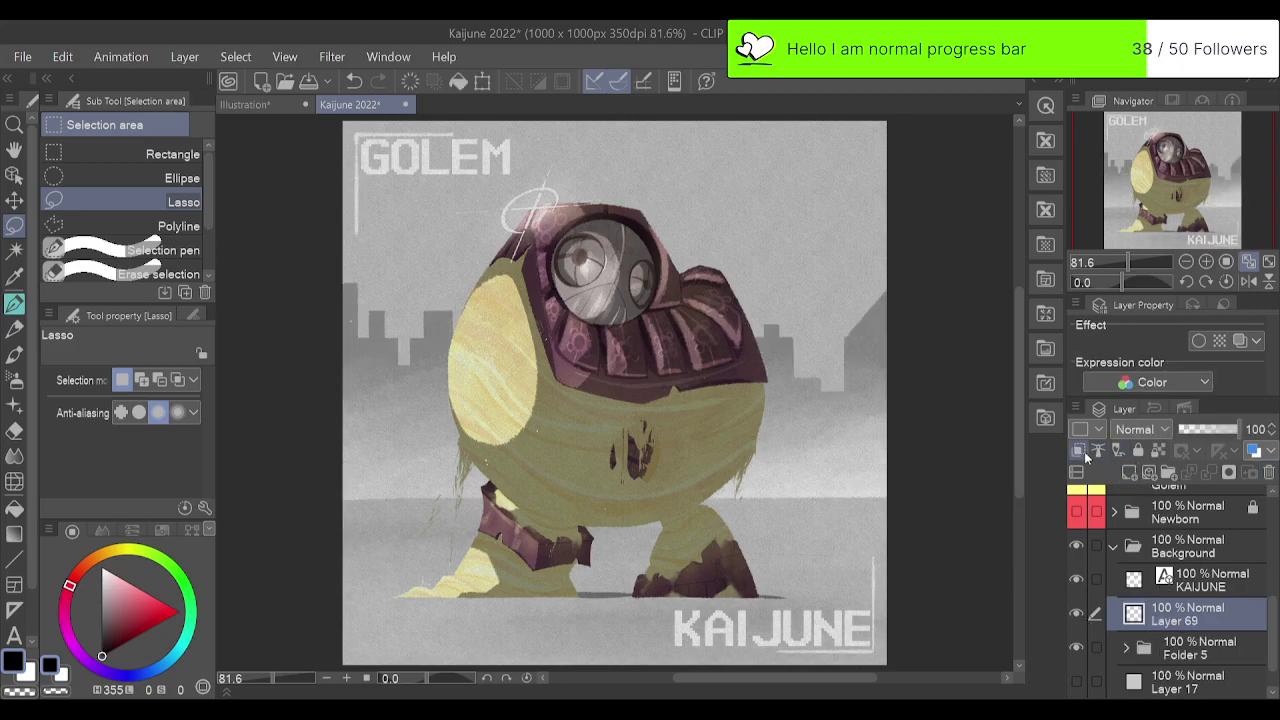
click(1084, 451)
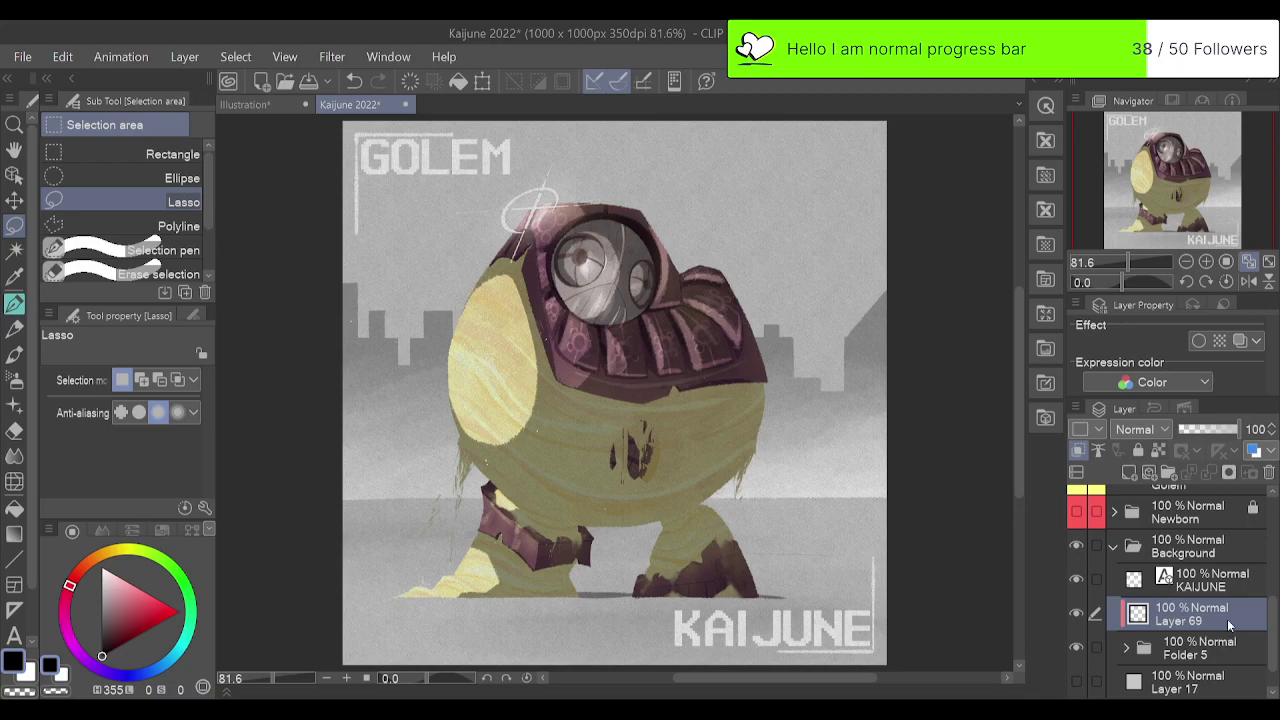
click(1268, 472)
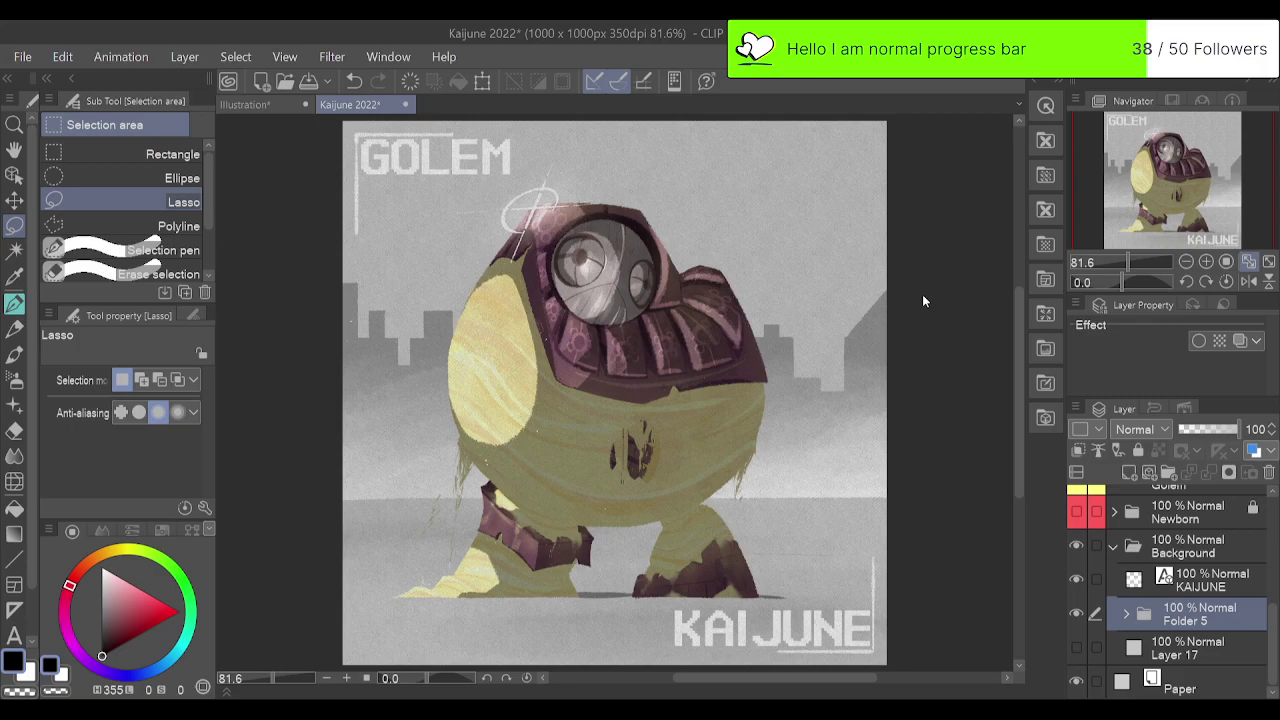
Try a purple-tinted Color balance correction layer above Folder 5.
click(929, 332)
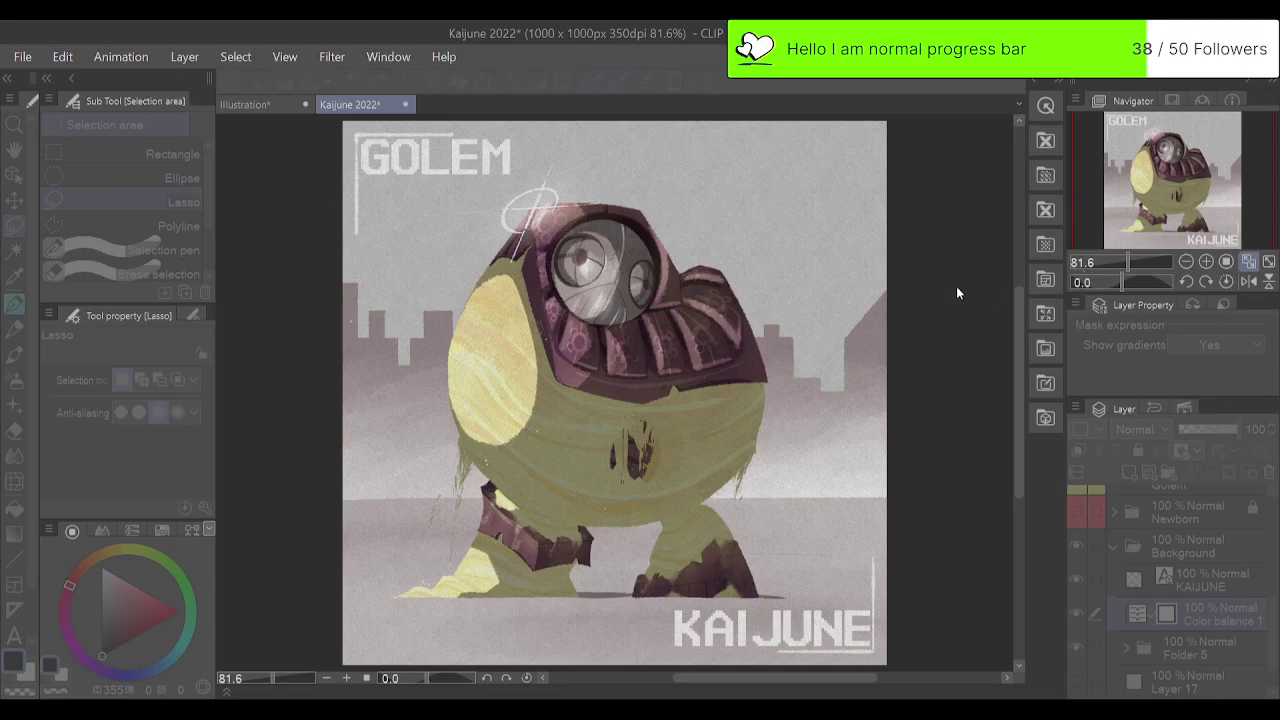
mouse_move(1021, 247)
mouse_down()
mouse_move(1006, 241)
mouse_move(1040, 254)
mouse_up()
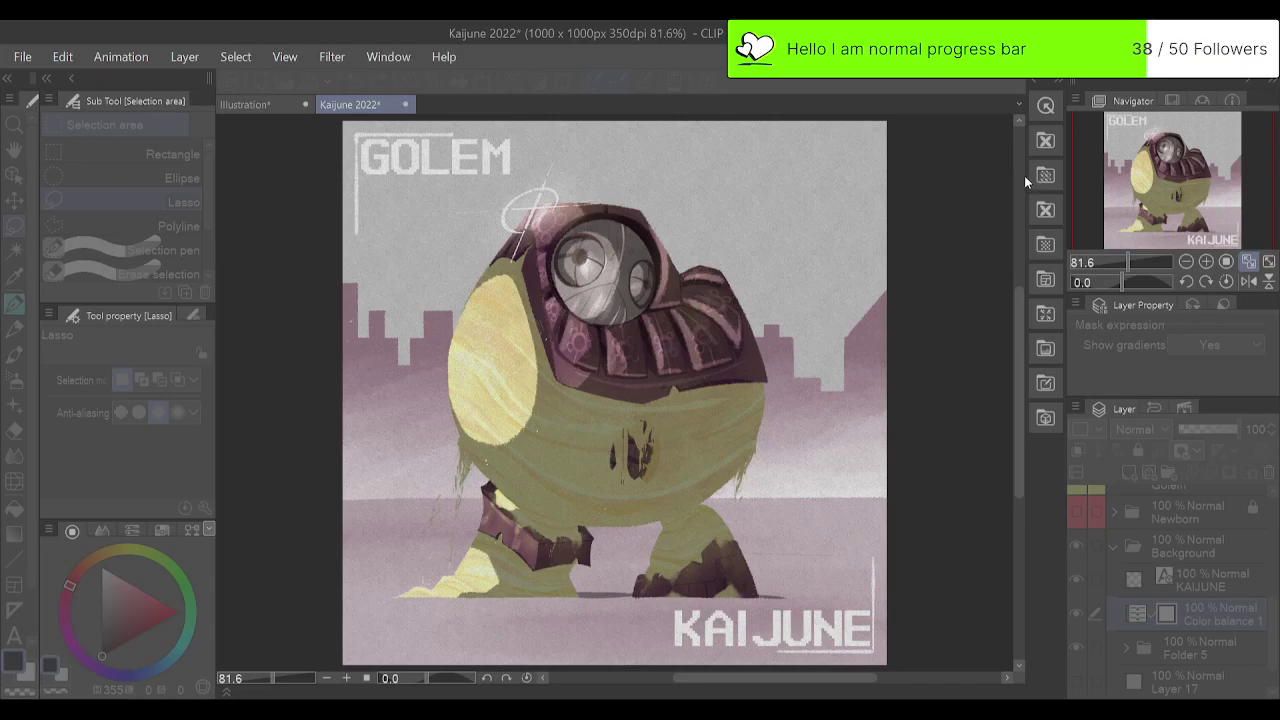
click(1207, 157)
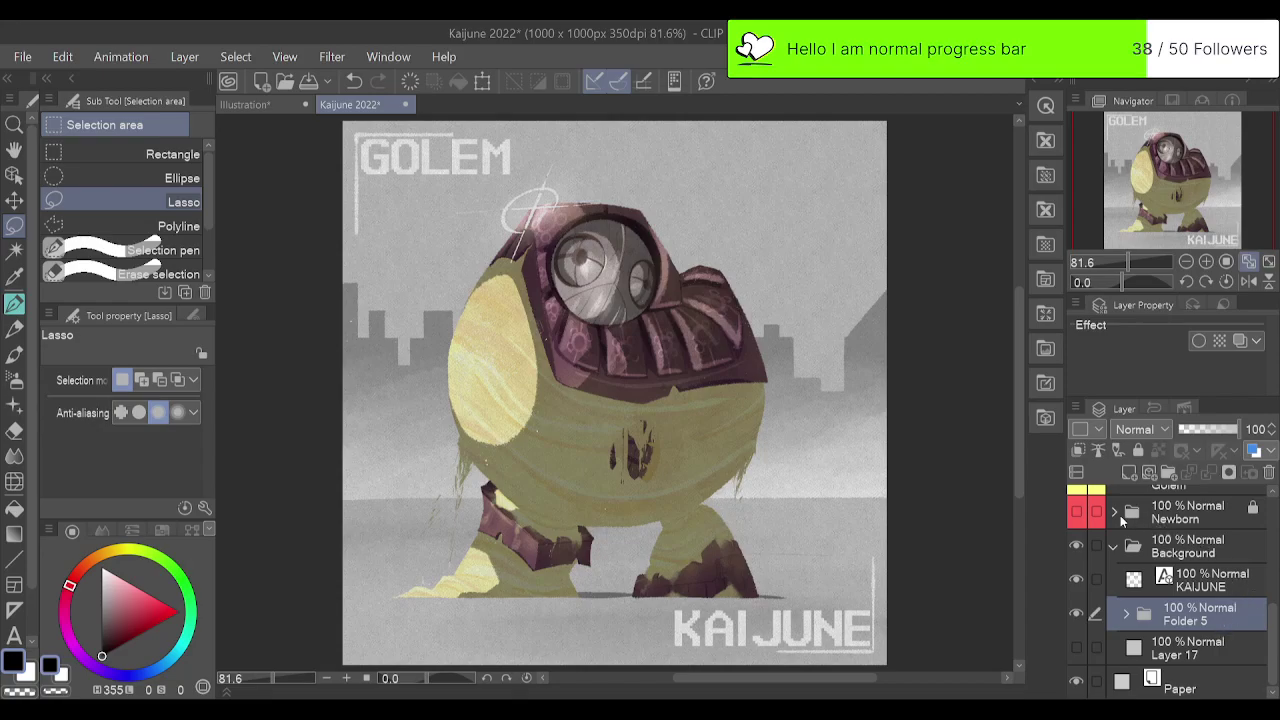
Expand Folder 5 inside the Background folder and hide its Layer 56.
click(1115, 546)
scroll(1274, 615, up, 1)
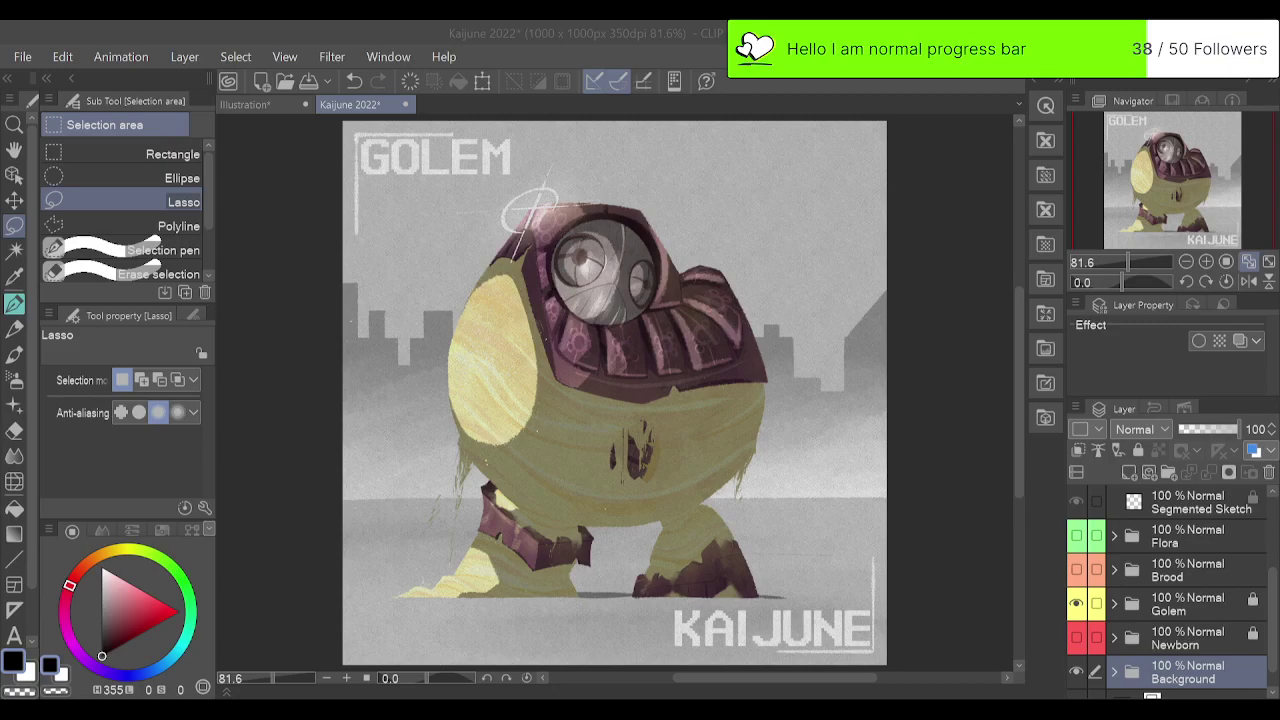
click(1114, 672)
scroll(1114, 672, down, 2)
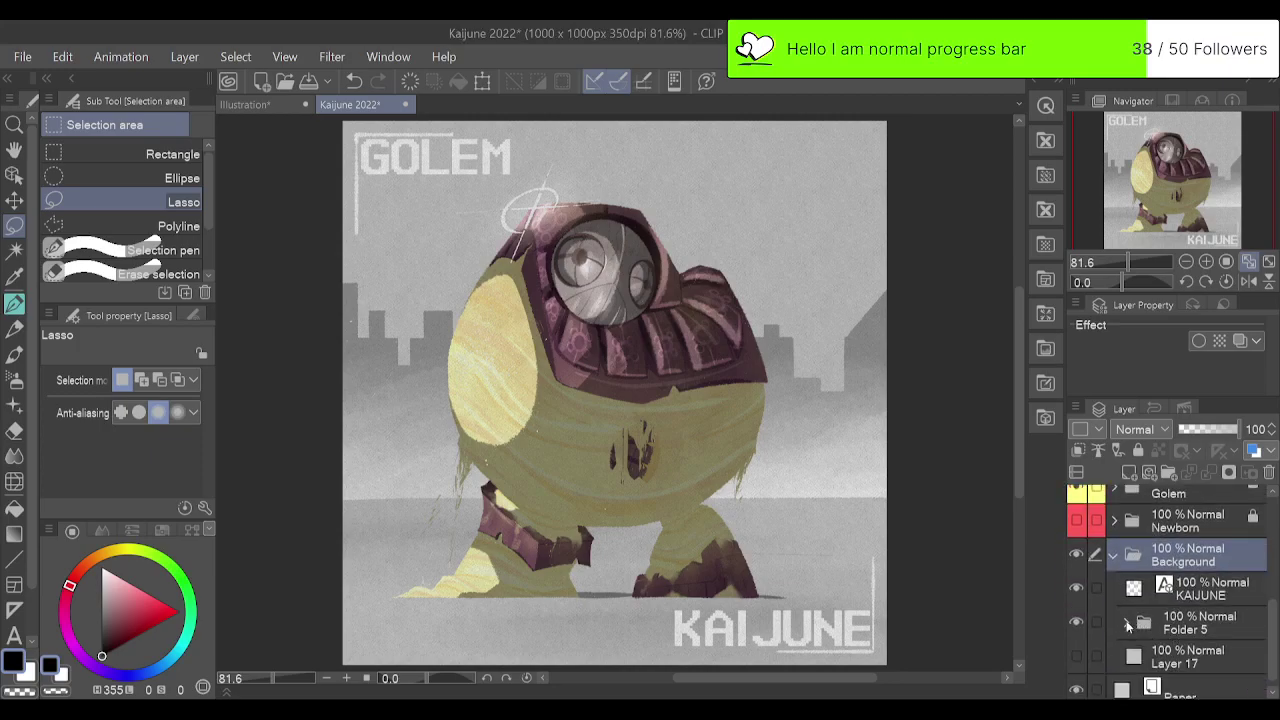
click(1127, 625)
click(1185, 624)
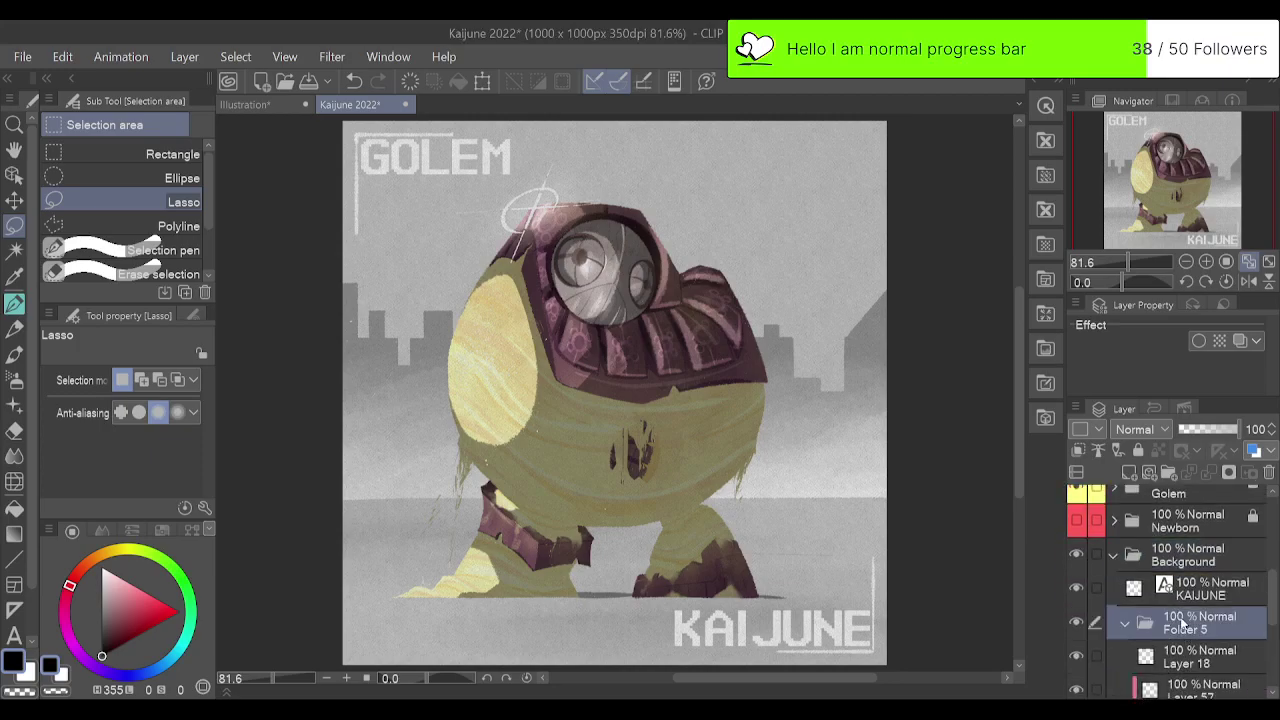
scroll(1180, 625, down, 3)
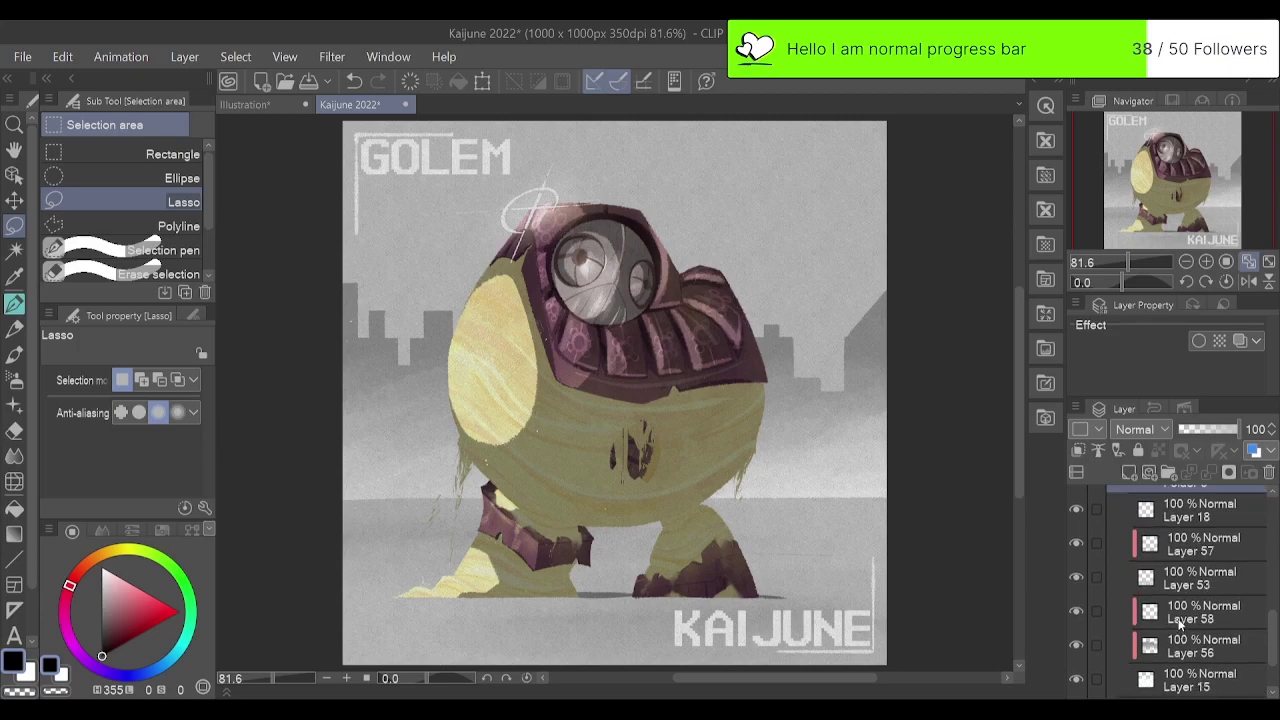
click(1077, 643)
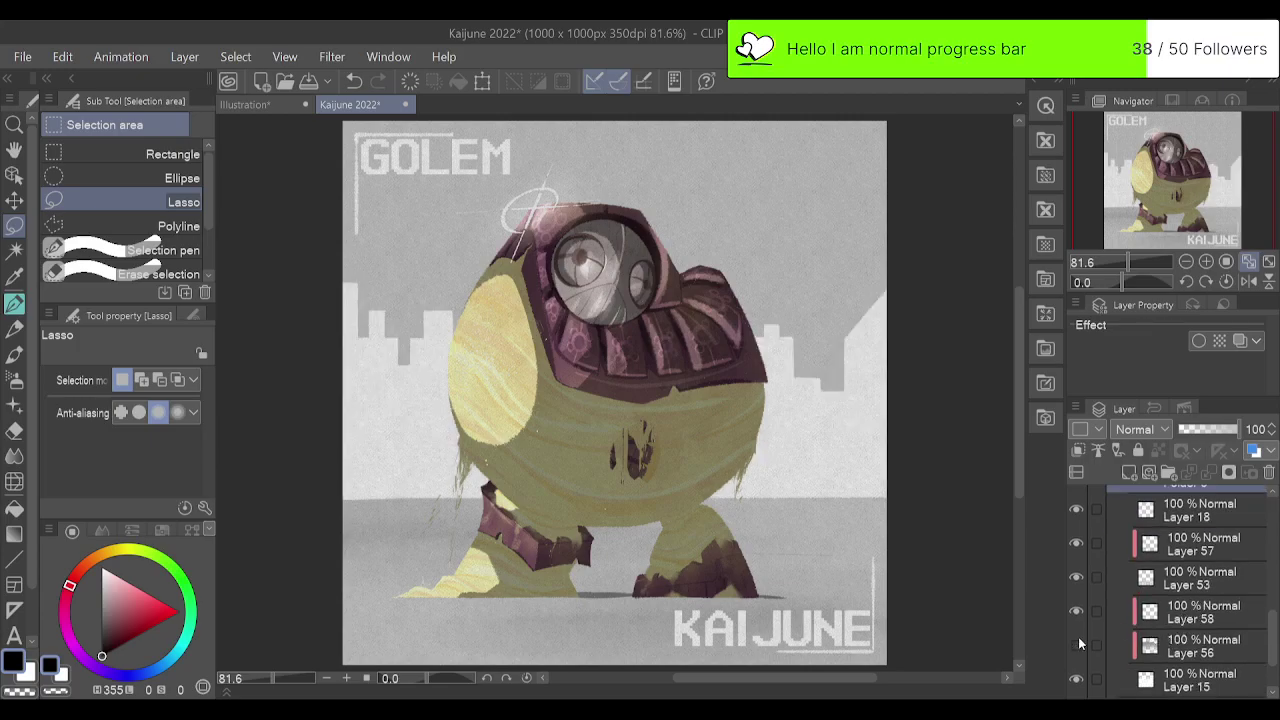
Show Layer 56 in Folder 5 again and select Layer 15.
click(1077, 643)
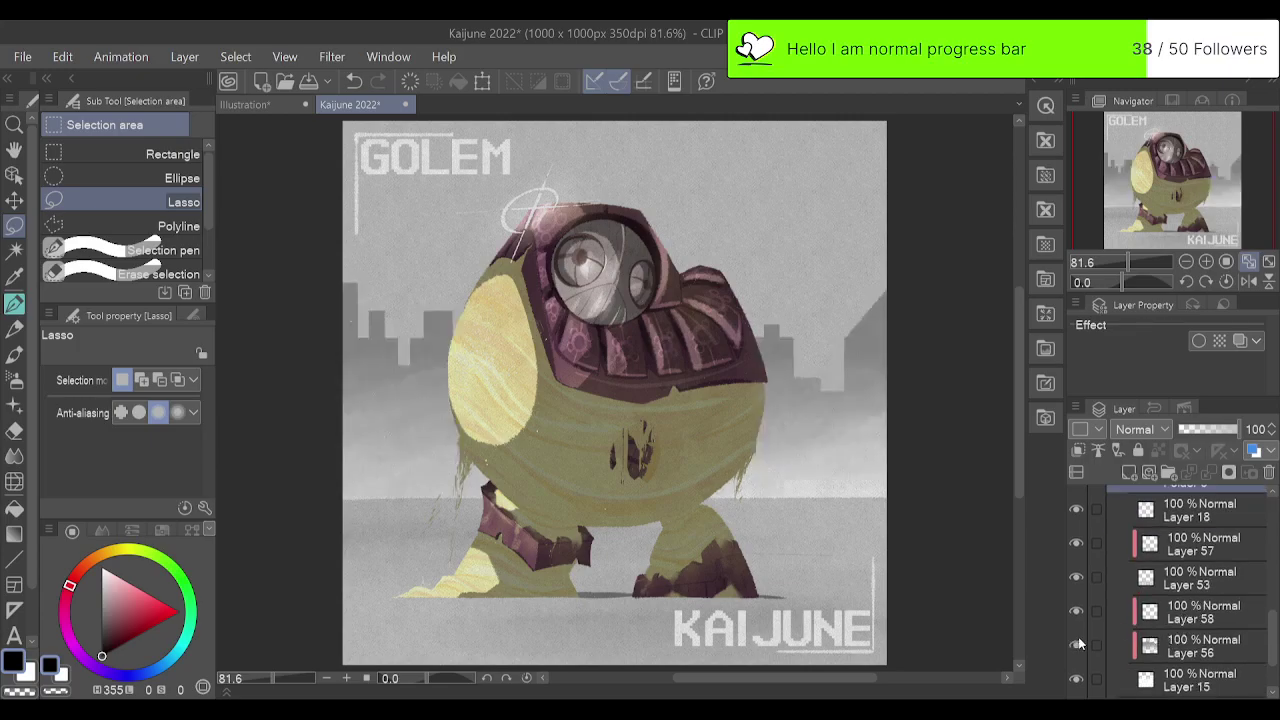
click(1176, 688)
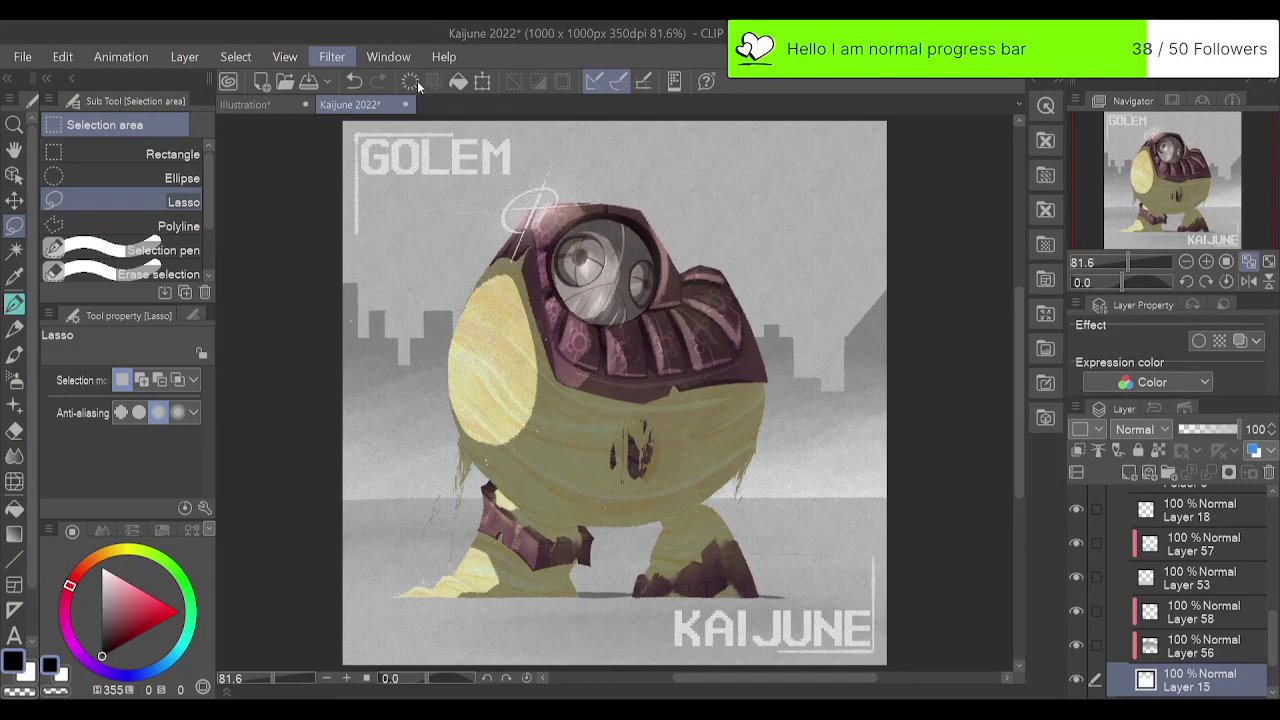
click(532, 123)
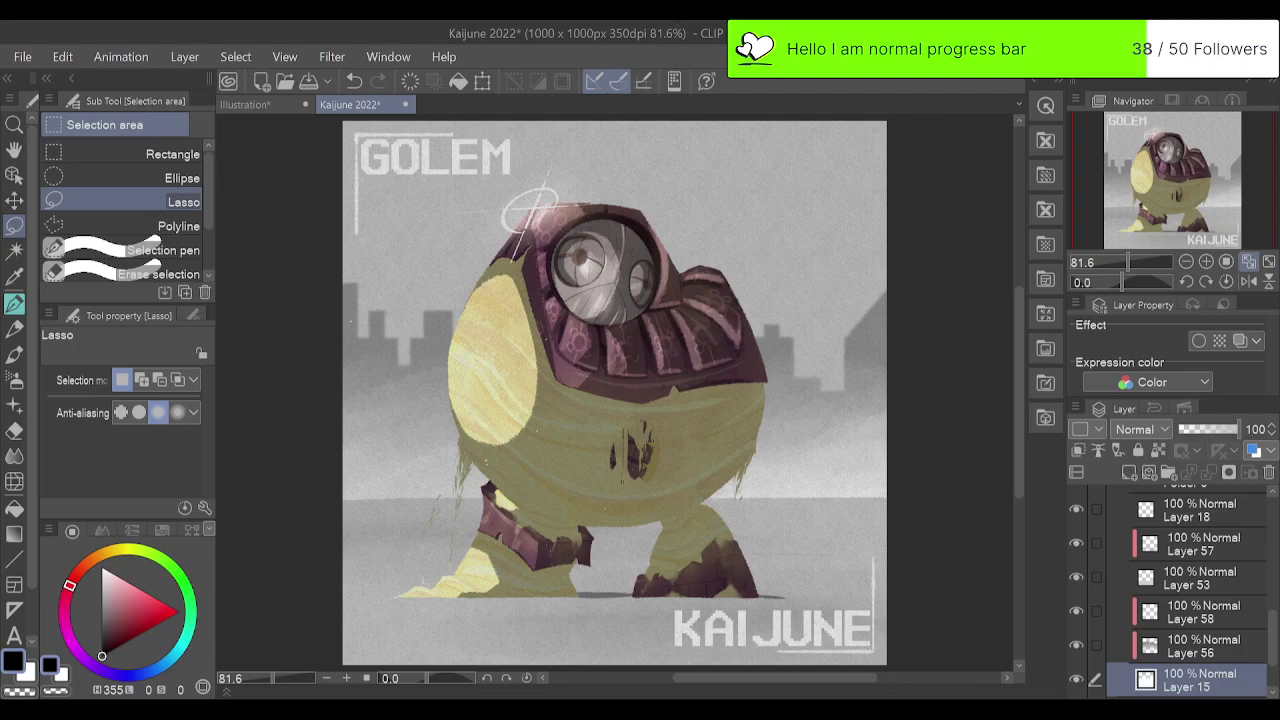
scroll(1150, 560, up, 3)
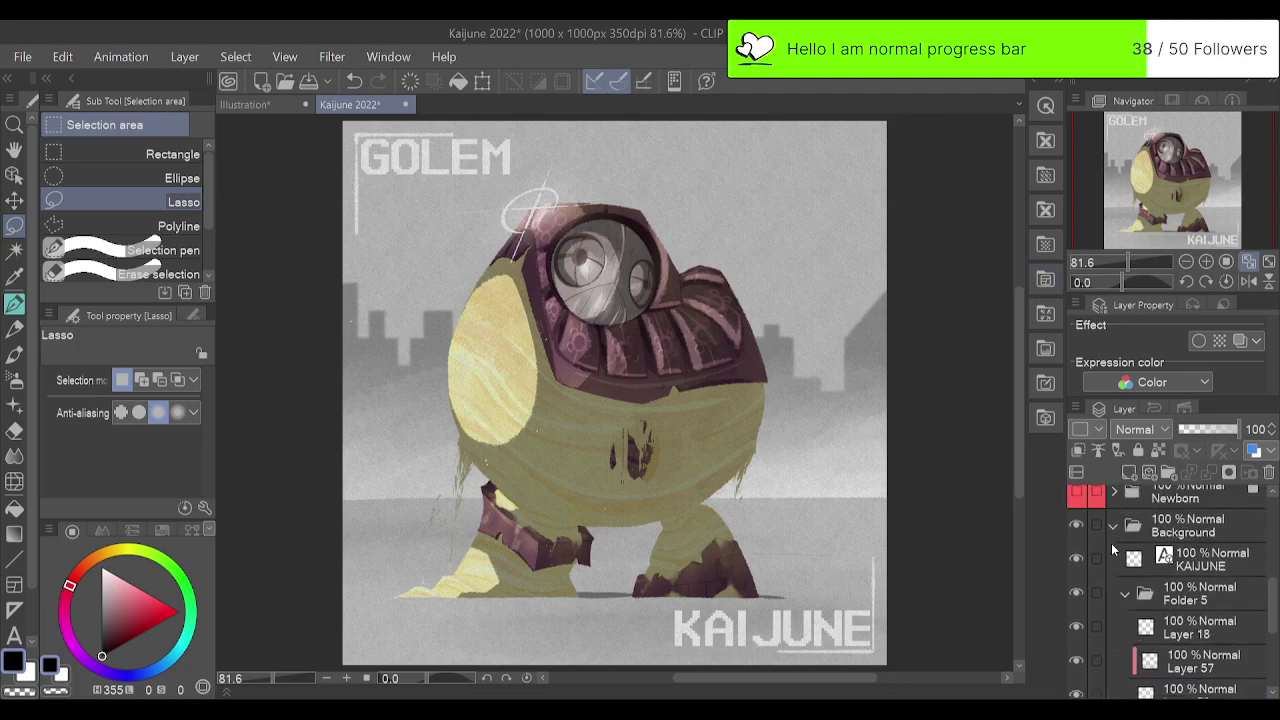
scroll(1114, 555, up, 2)
click(1114, 590)
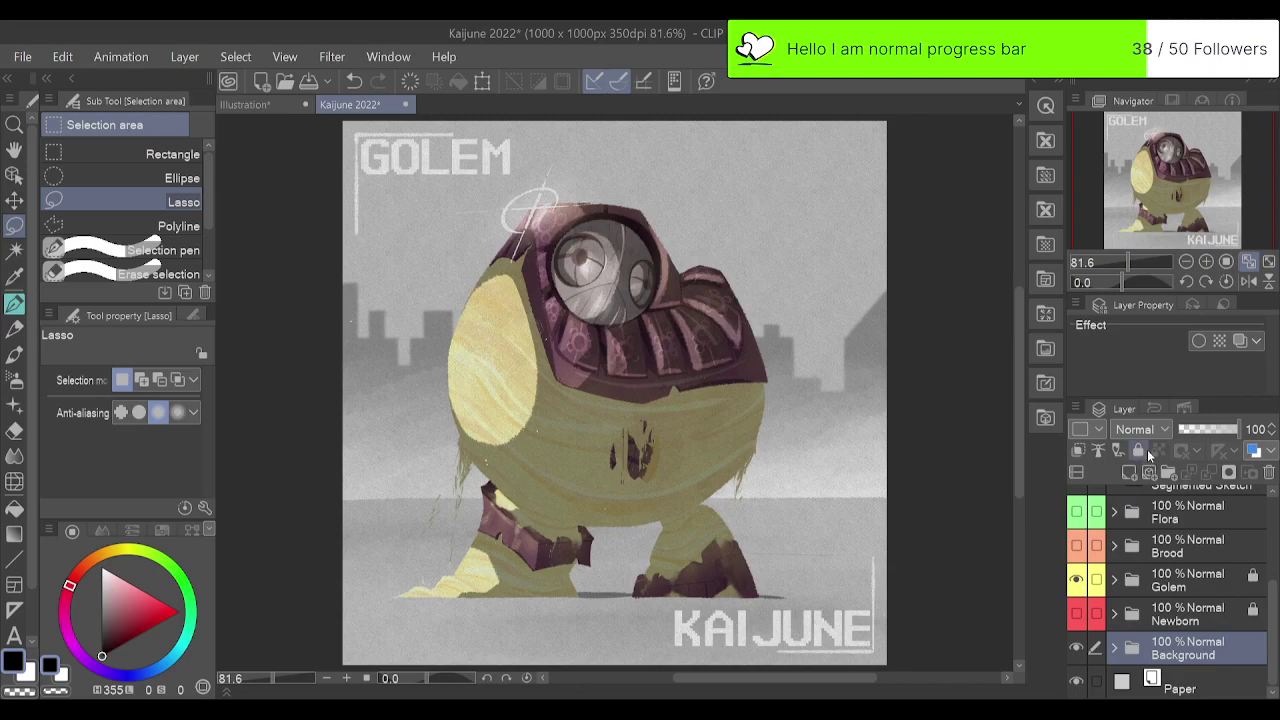
click(1117, 651)
Check Layer 58 in Folder 5 by toggling its visibility, and delete the layer.
scroll(1125, 630, down, 10)
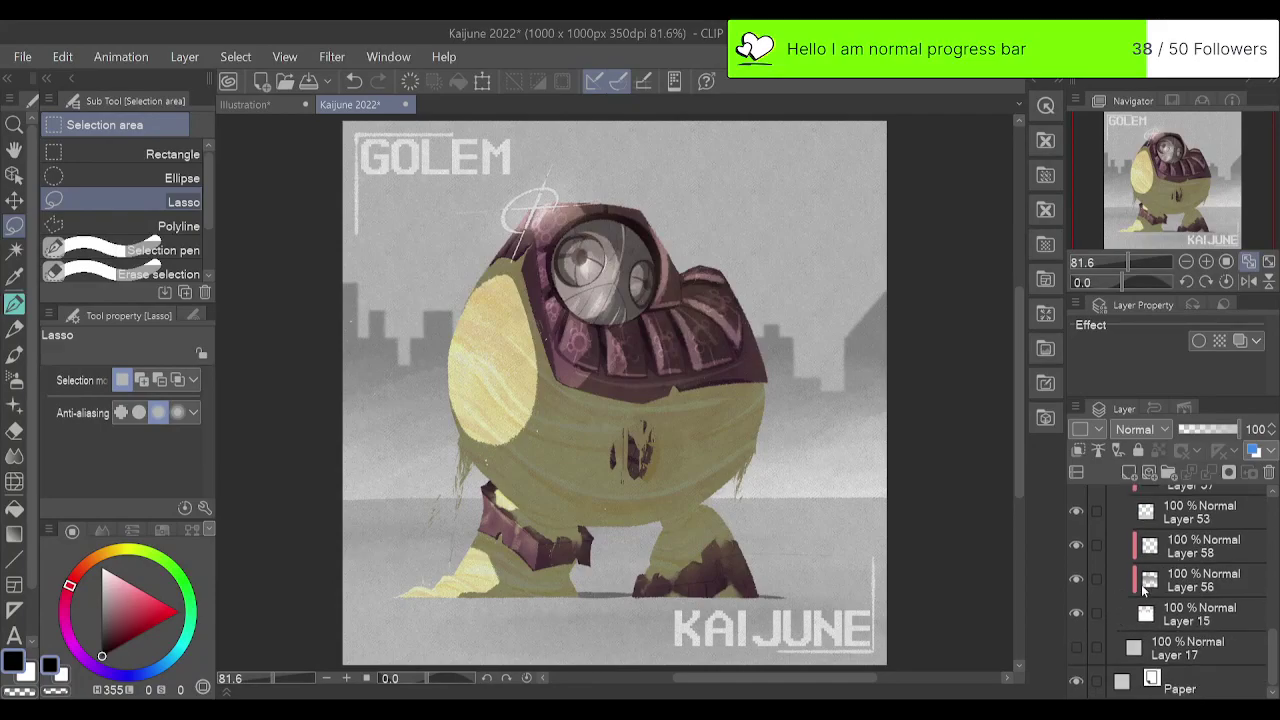
scroll(1143, 590, up, 1)
click(1077, 576)
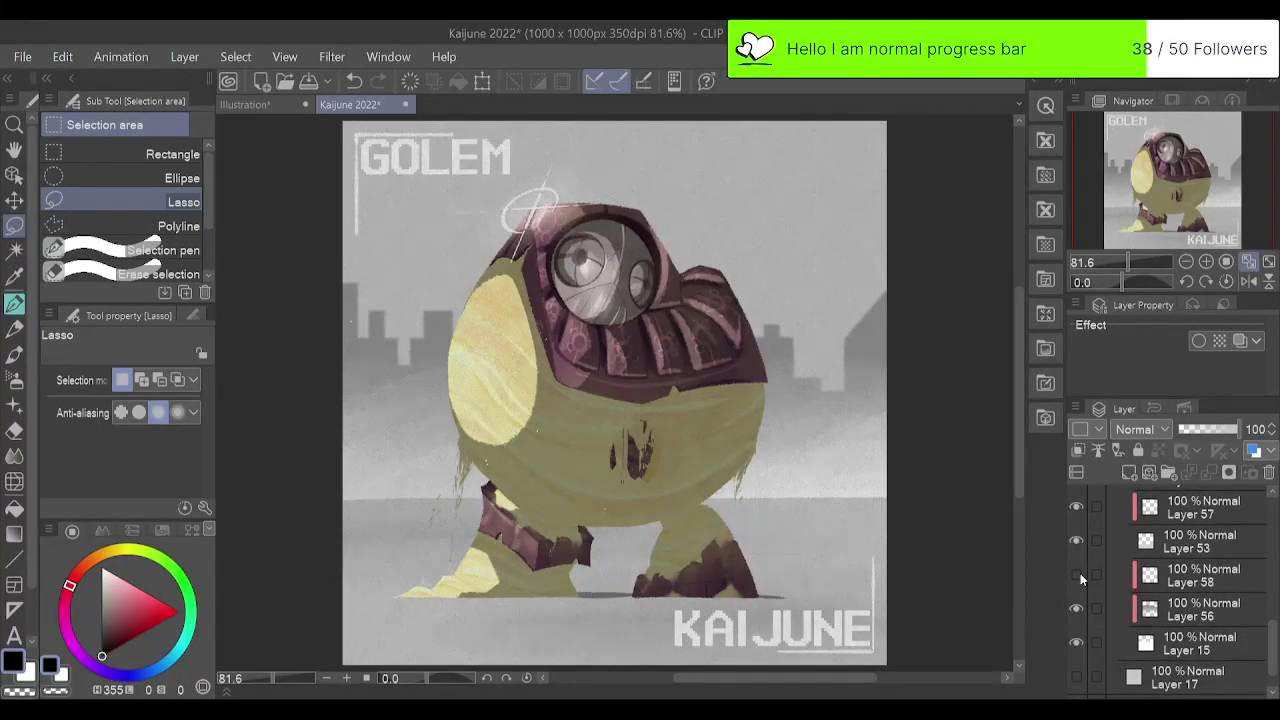
click(1077, 576)
click(1077, 576)
click(1077, 576)
click(1202, 582)
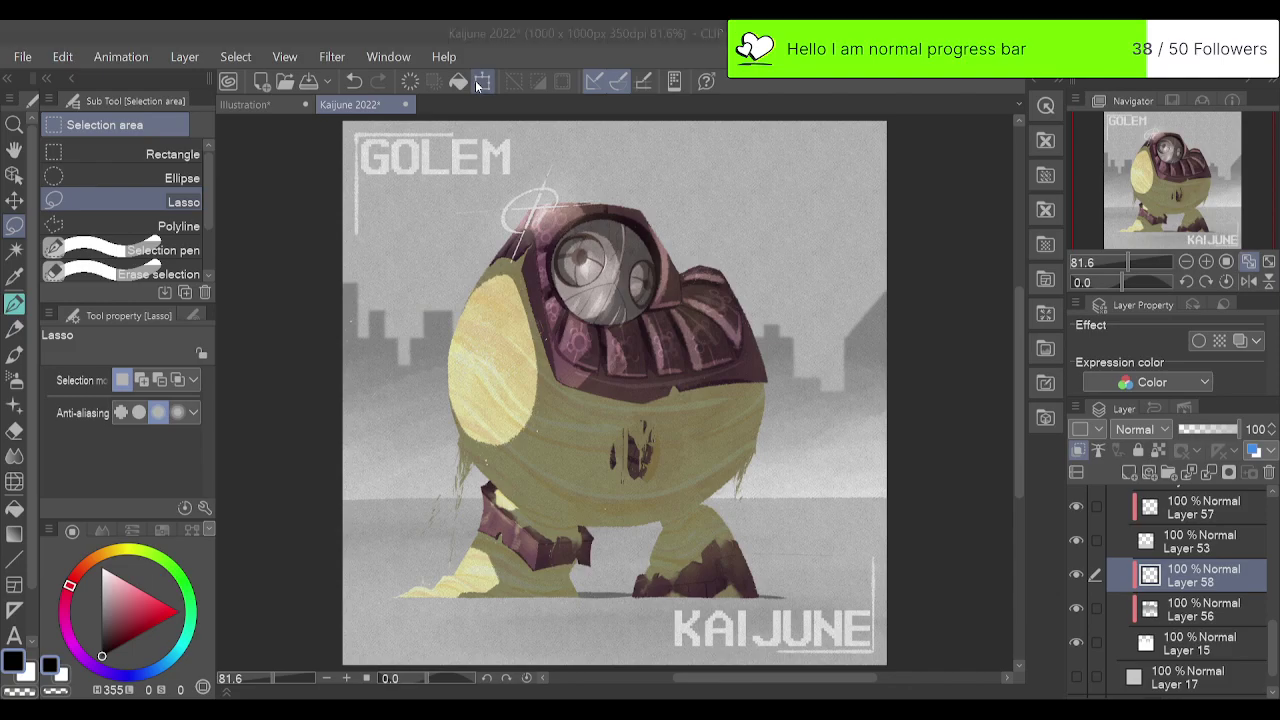
click(1272, 474)
Check what Layer 56 adds to the background by toggling its visibility.
click(1077, 580)
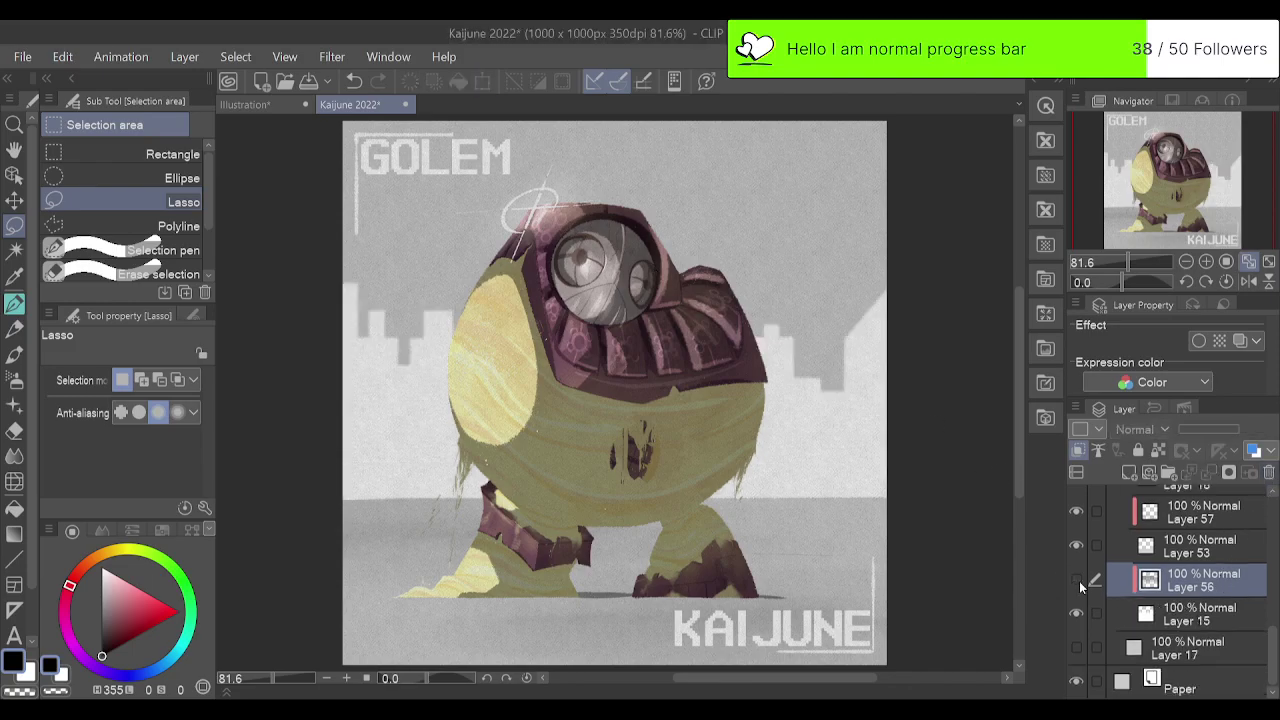
click(1077, 580)
scroll(1171, 571, up, 1)
Check the clipped Layer 57 in Folder 5 by toggling its visibility, and leave it hidden.
click(1180, 575)
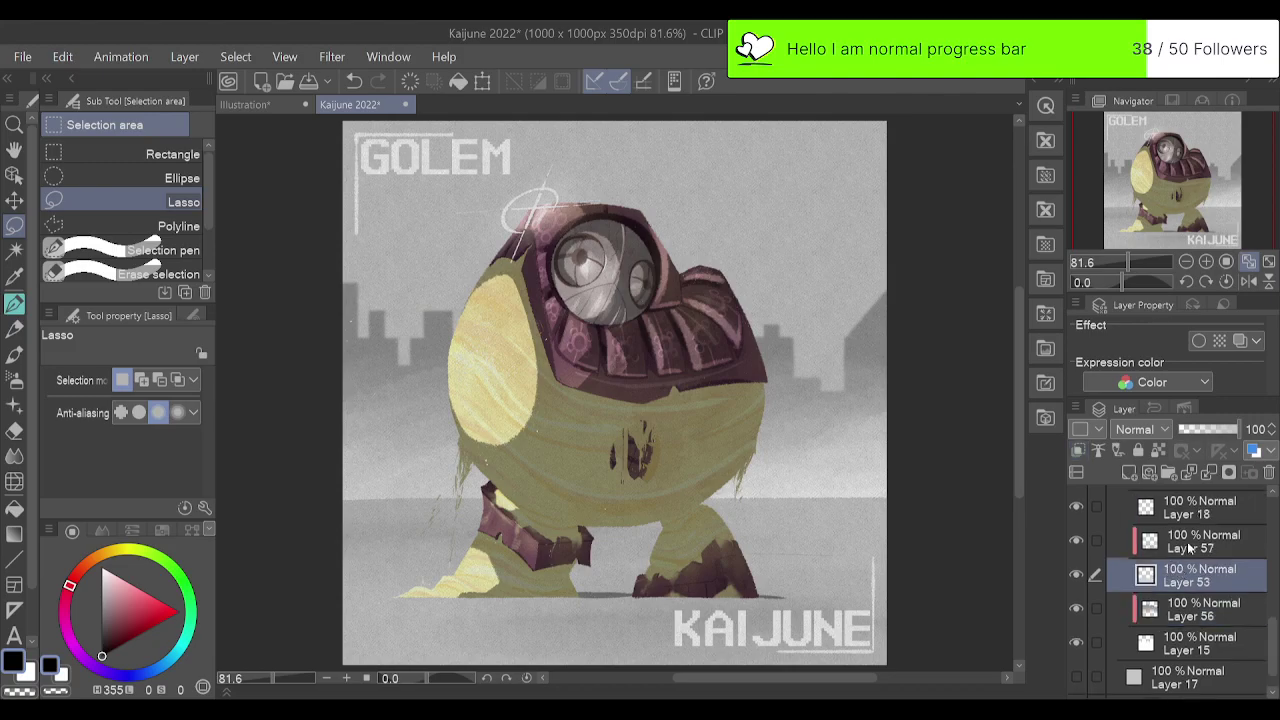
click(1190, 546)
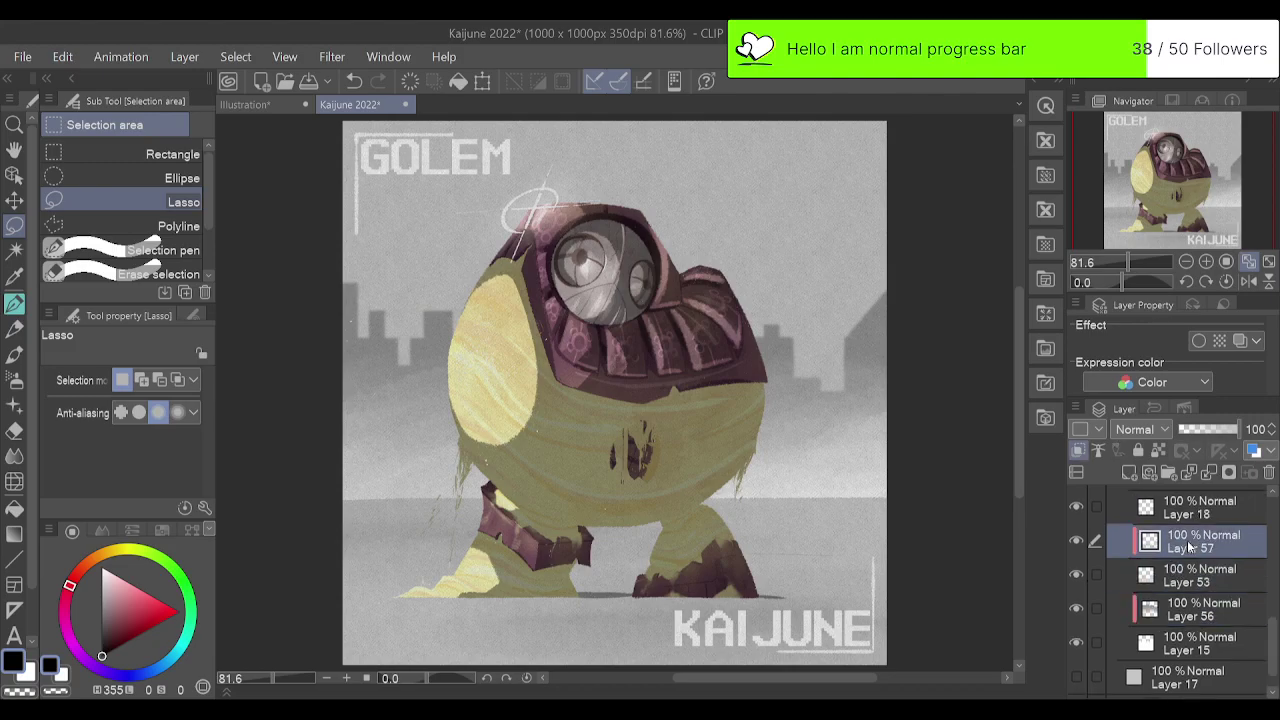
click(481, 85)
click(656, 648)
click(1077, 541)
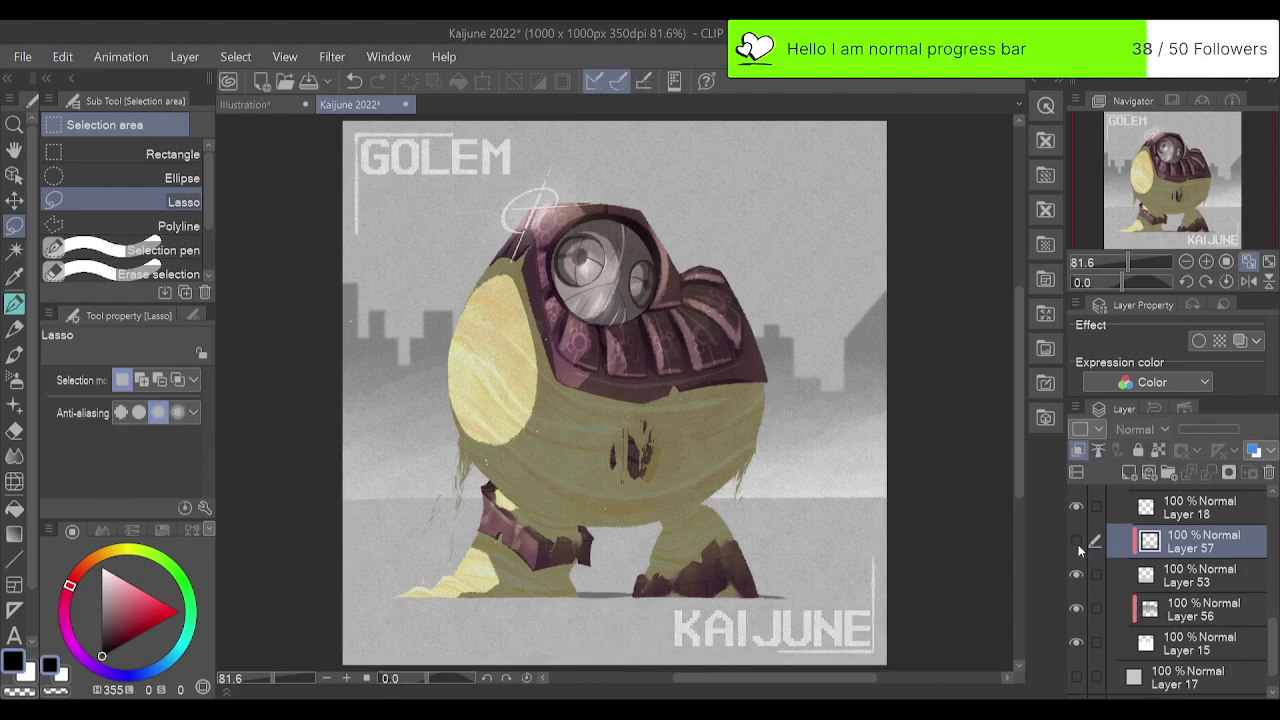
click(1078, 544)
click(1078, 544)
scroll(1205, 590, up, 3)
click(1185, 594)
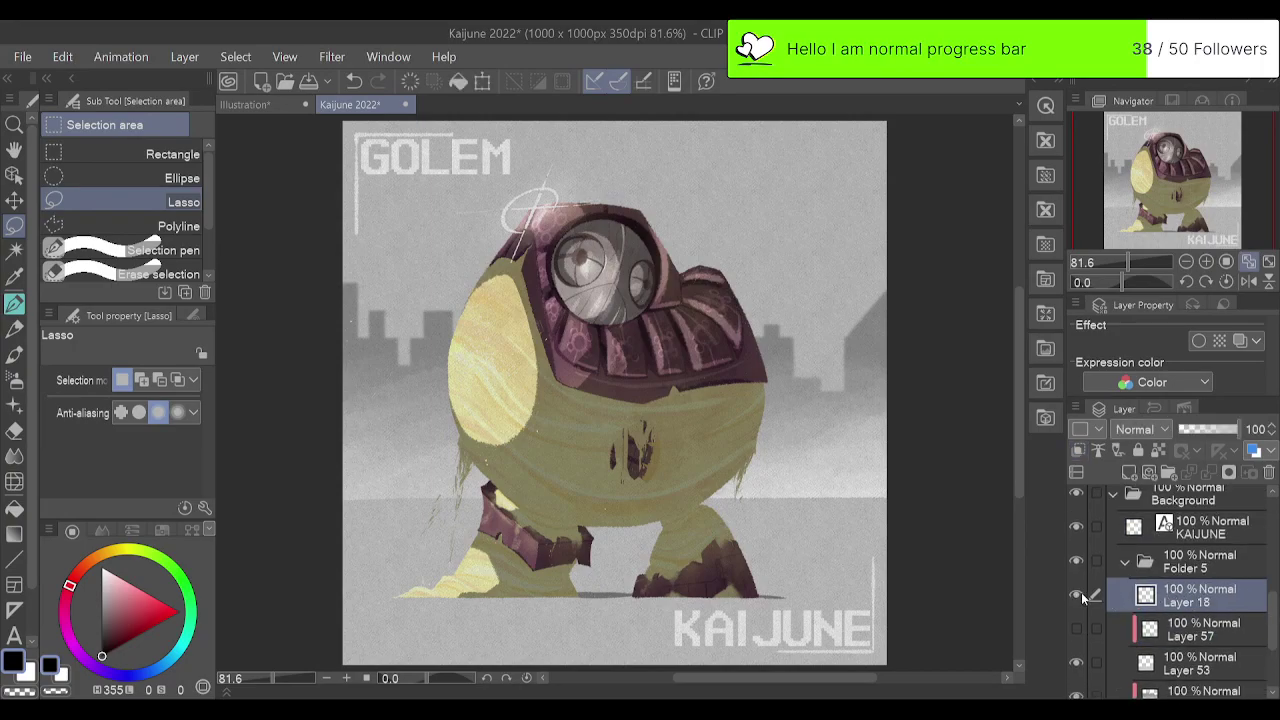
scroll(1157, 598, up, 1)
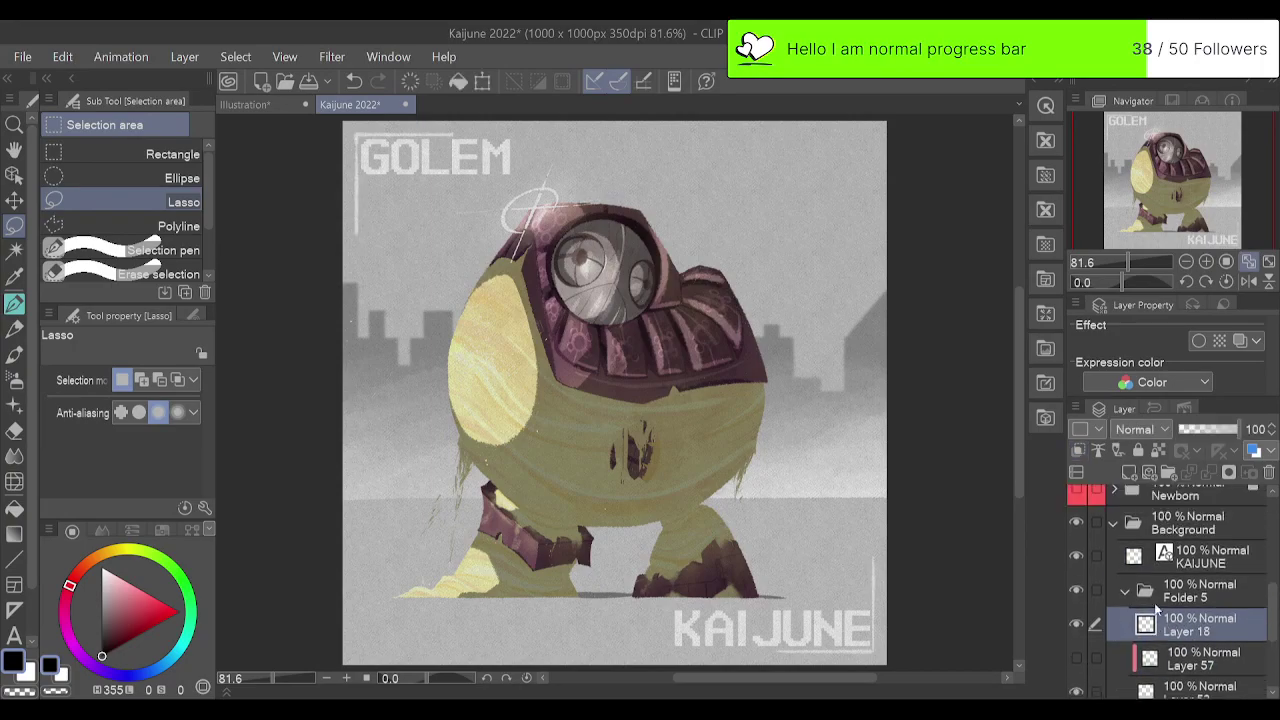
click(1120, 592)
scroll(1122, 605, up, 1)
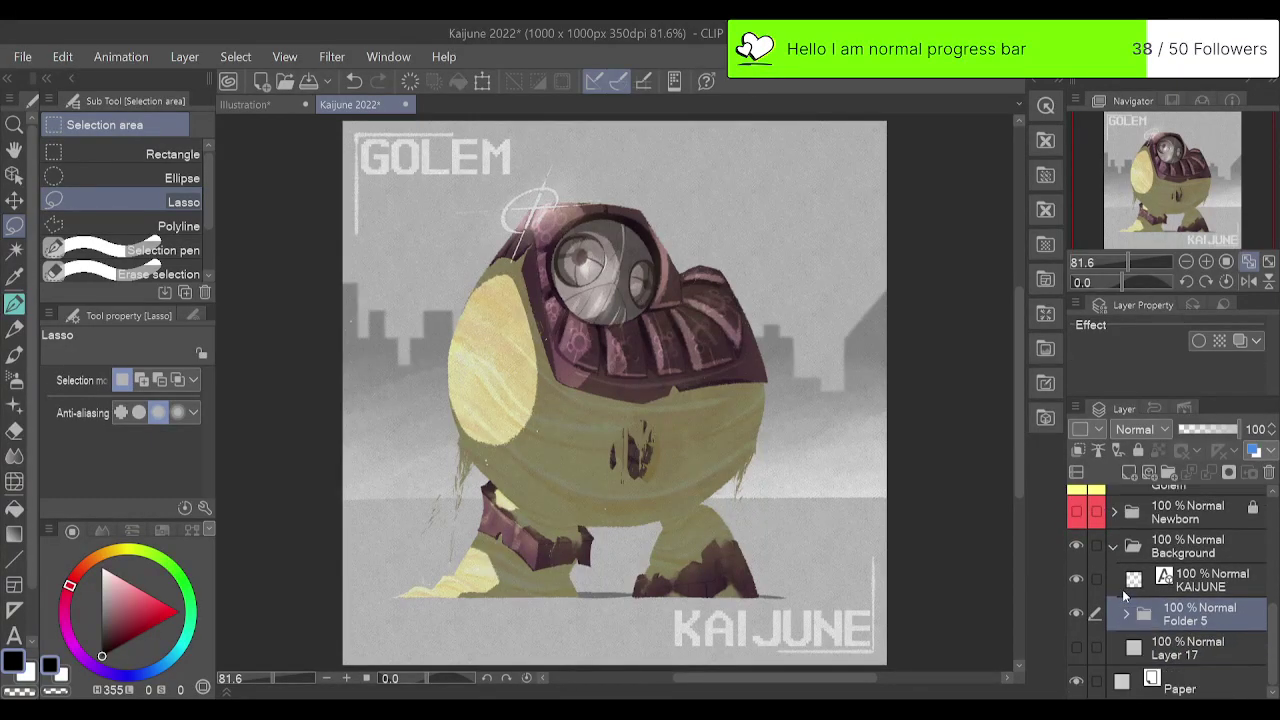
click(1125, 615)
scroll(1180, 620, down, 1)
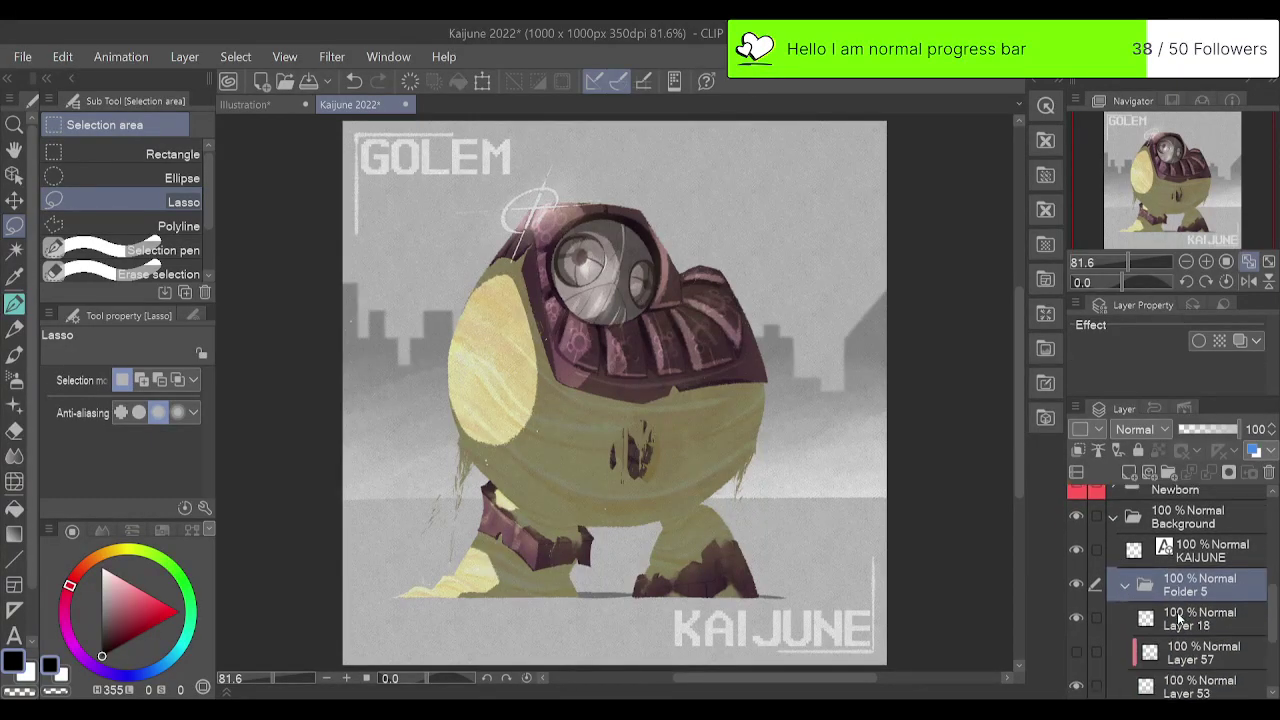
Select Layer 18 through Layer 15 and move them out of Folder 5, directly into the Background folder.
click(1180, 620)
scroll(1182, 610, down, 3)
scroll(1184, 600, up, 1)
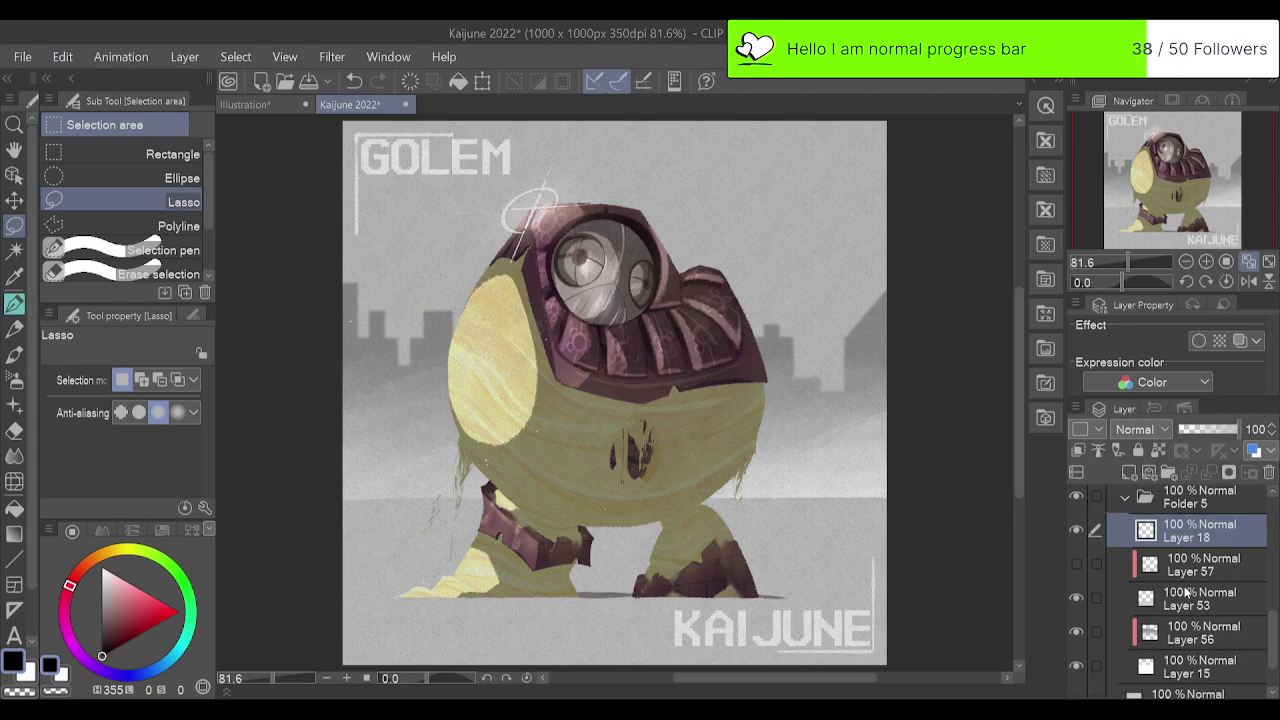
scroll(1184, 600, down, 2)
shift+click(1180, 595)
scroll(1178, 600, up, 3)
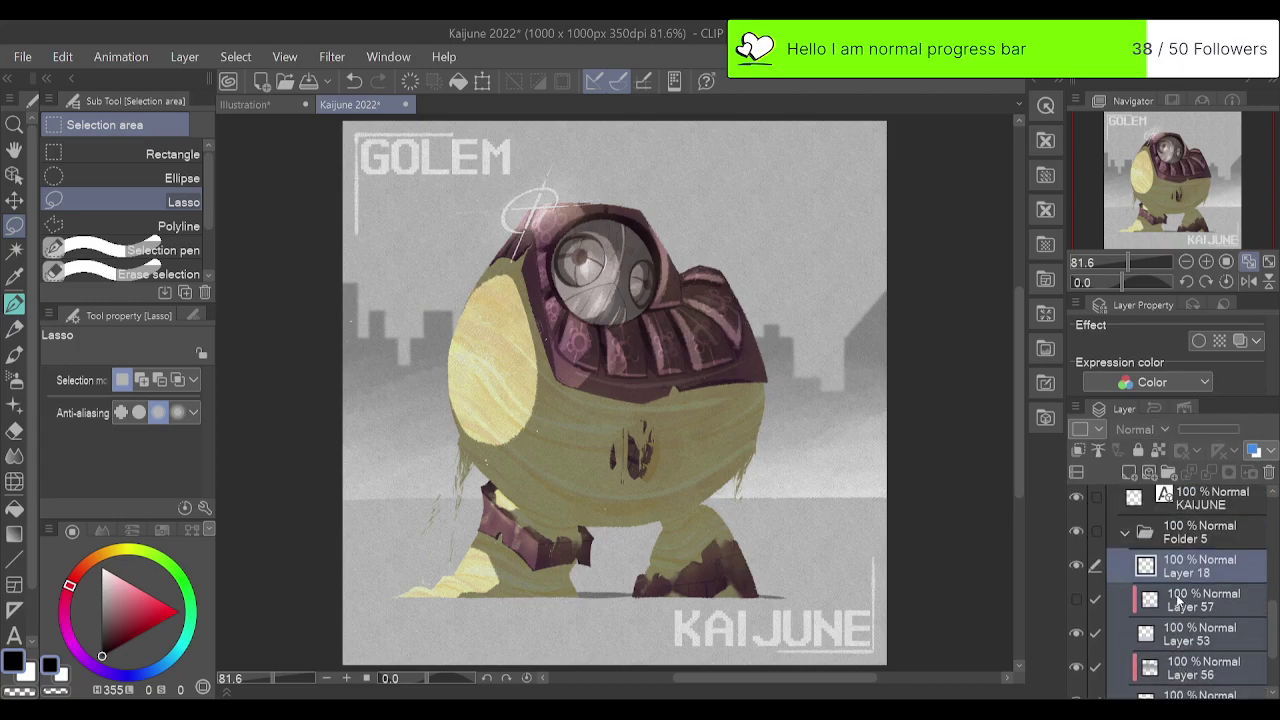
scroll(1178, 530, down, 3)
shift+click(1160, 615)
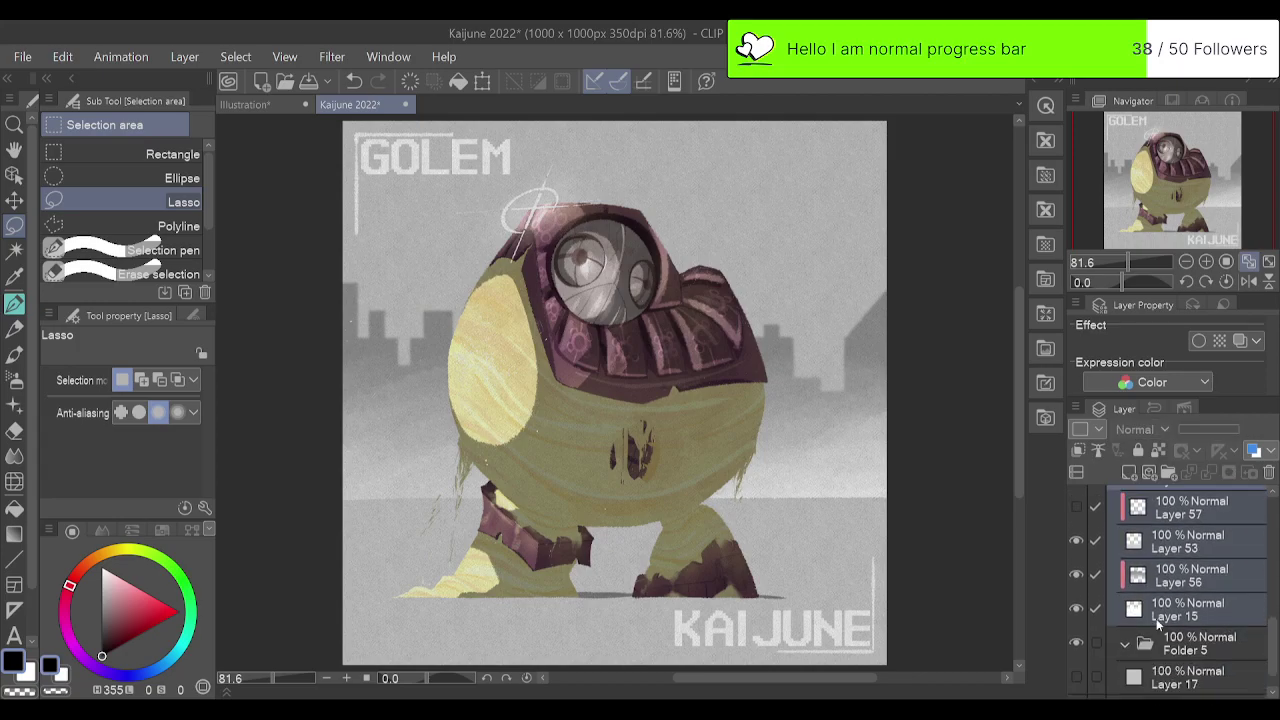
Delete the emptied Folder 5 and collapse the Background folder.
click(1180, 642)
click(1269, 474)
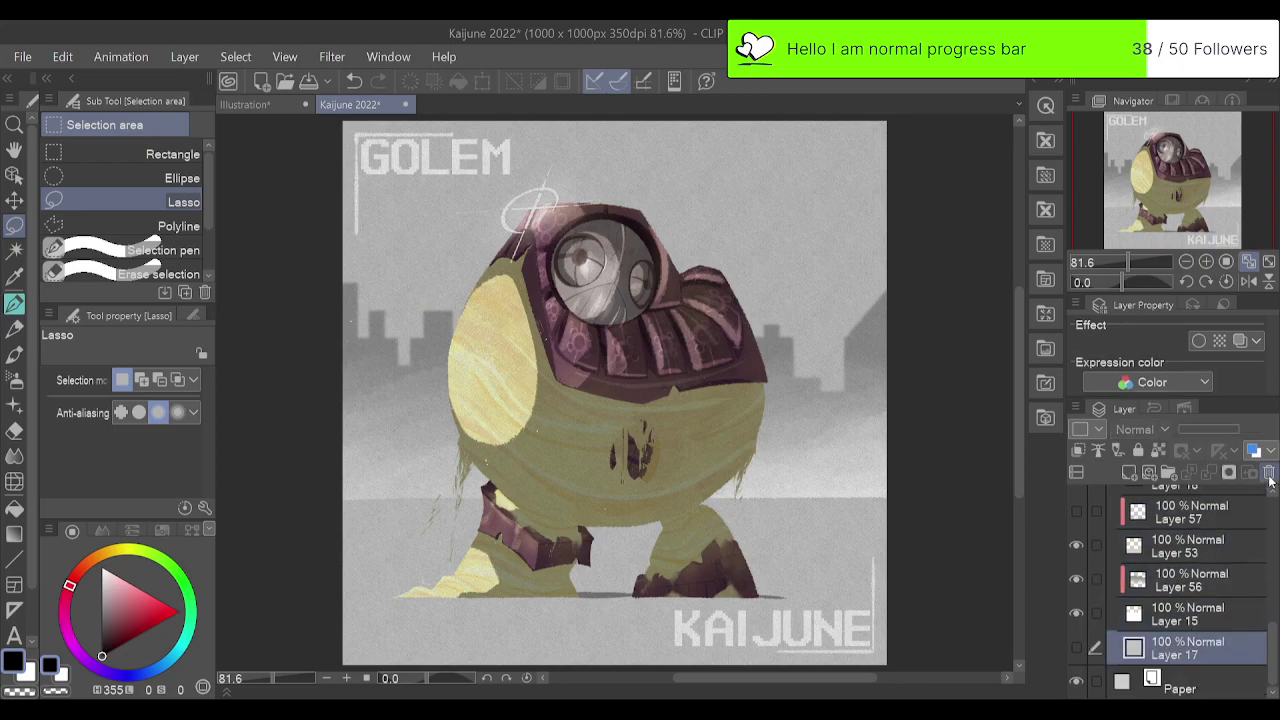
scroll(1121, 565, up, 4)
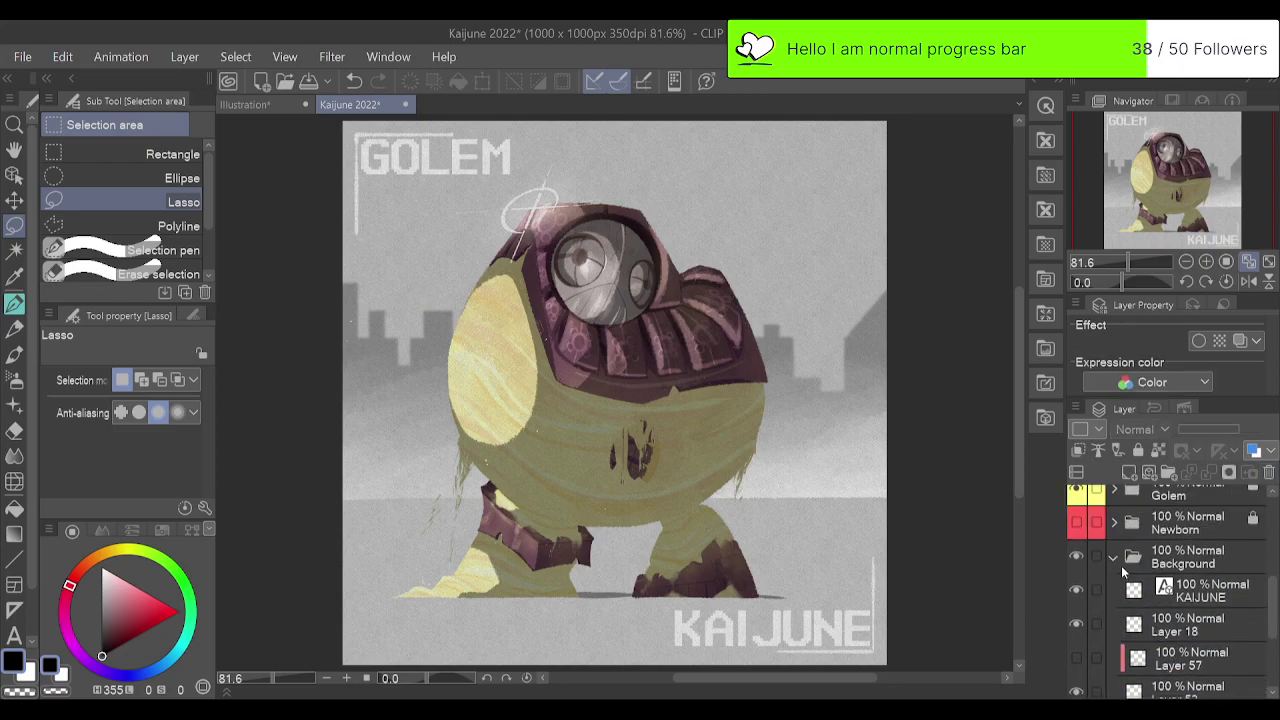
click(1116, 559)
Move the Segmented Sketch layer out of the Sketches folder, placing it directly above the Flora folder.
scroll(1172, 640, up, 2)
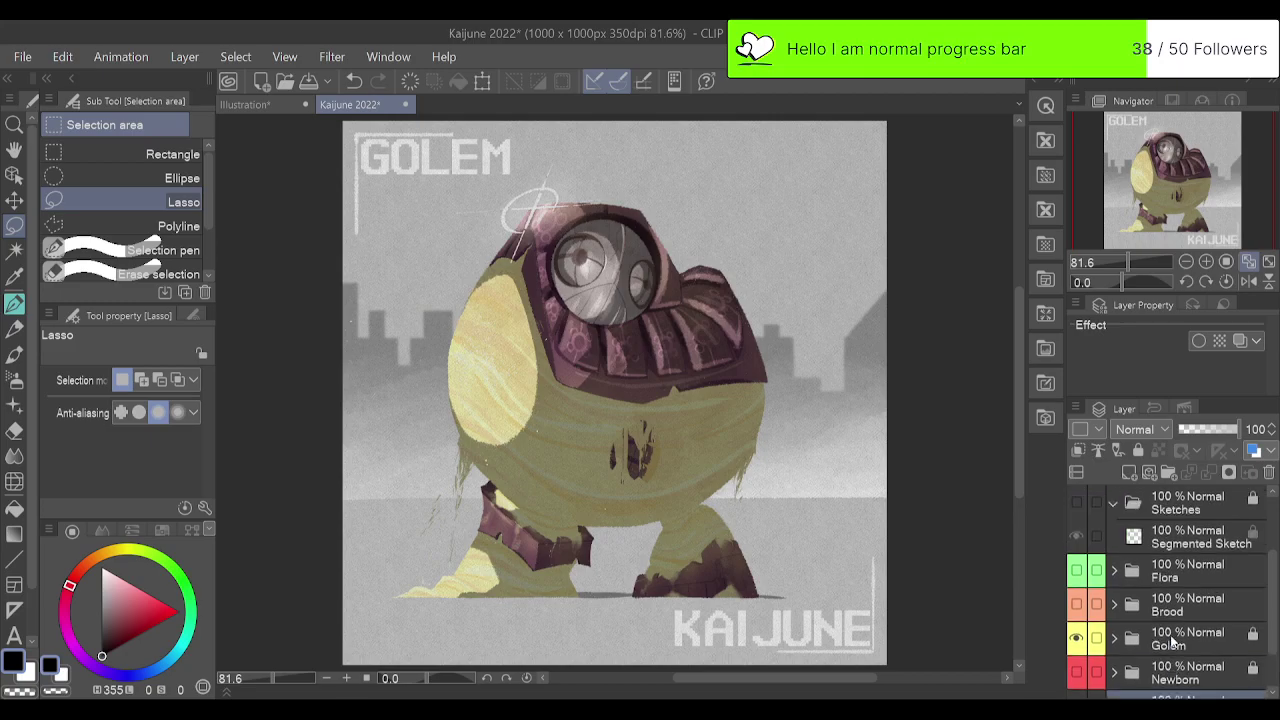
click(1184, 612)
click(1190, 578)
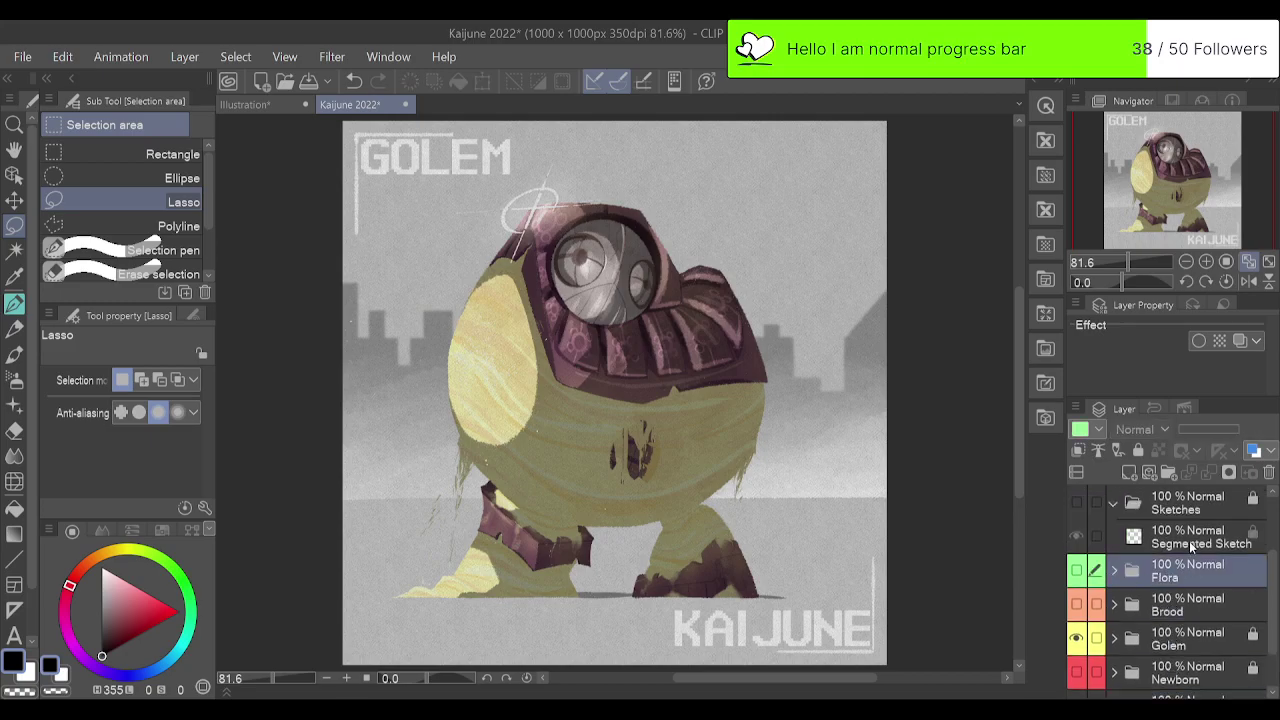
click(1190, 540)
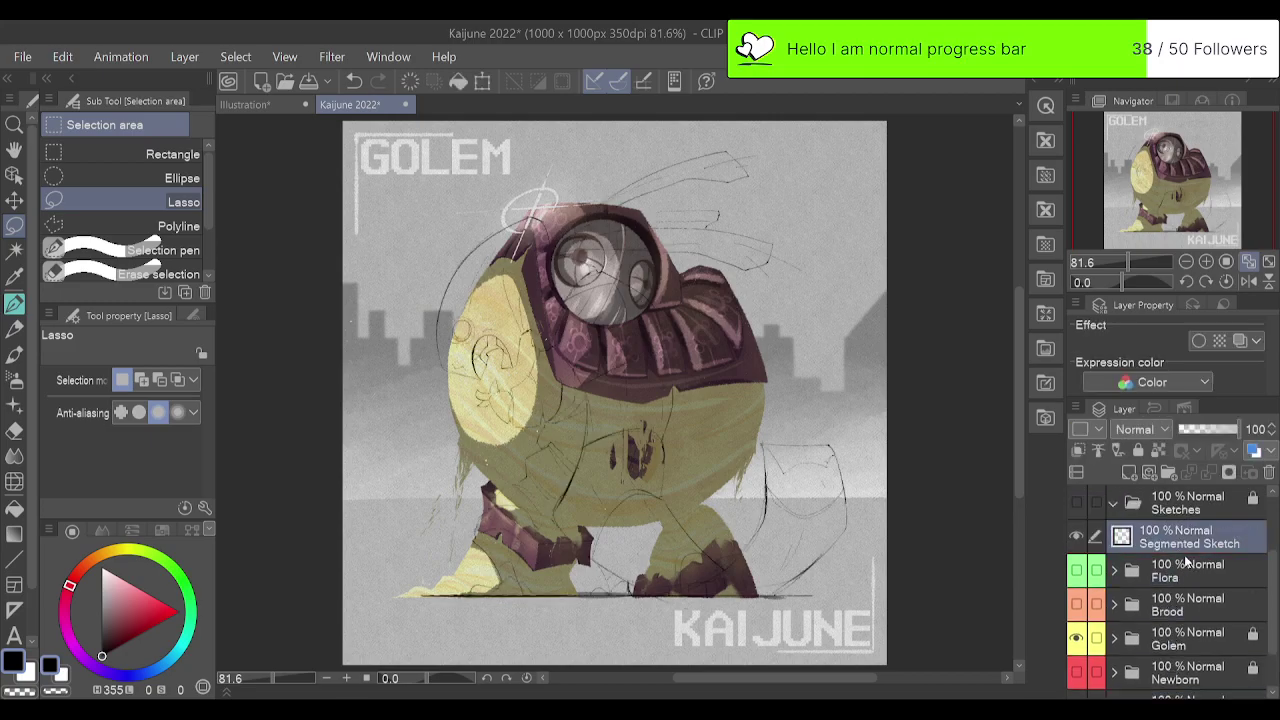
Create a new layer folder above the Segmented Sketch layer and name it Segmented.
click(1169, 472)
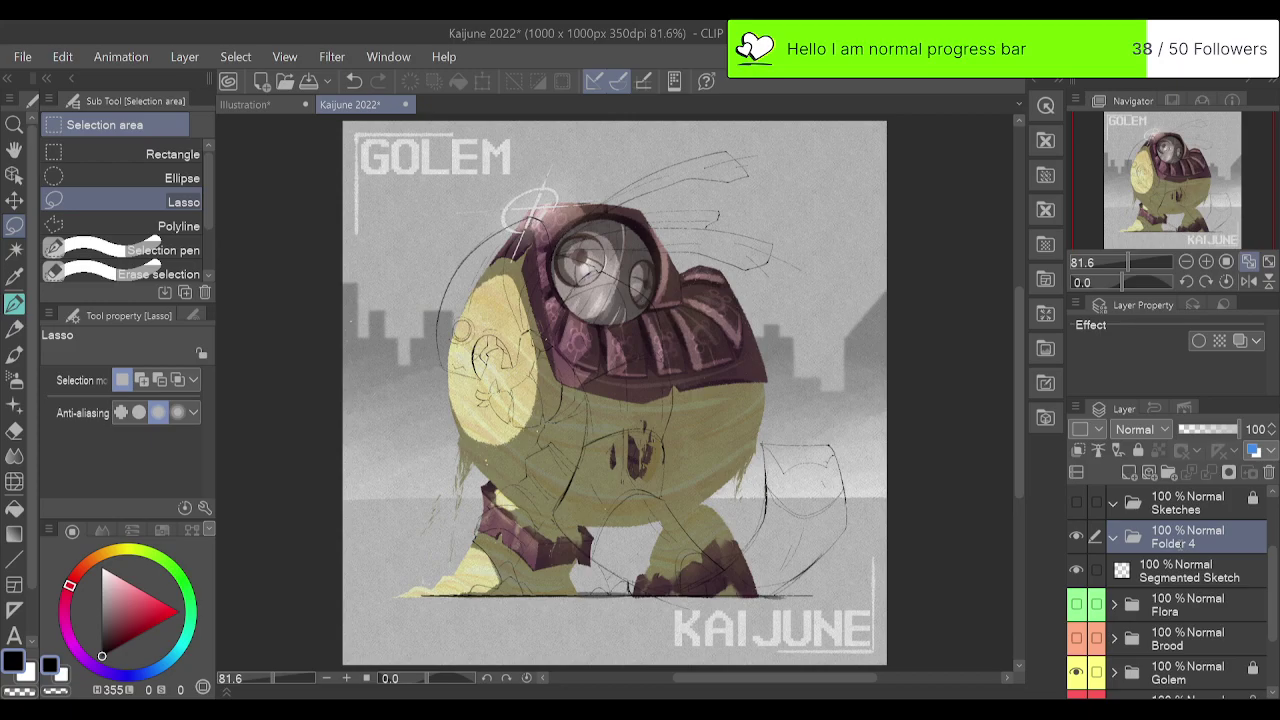
text(Segmented)
key(Return)
Compare the segmented sketch with the Golem and Newborn paintings by toggling their folders, leaving both hidden.
click(1076, 672)
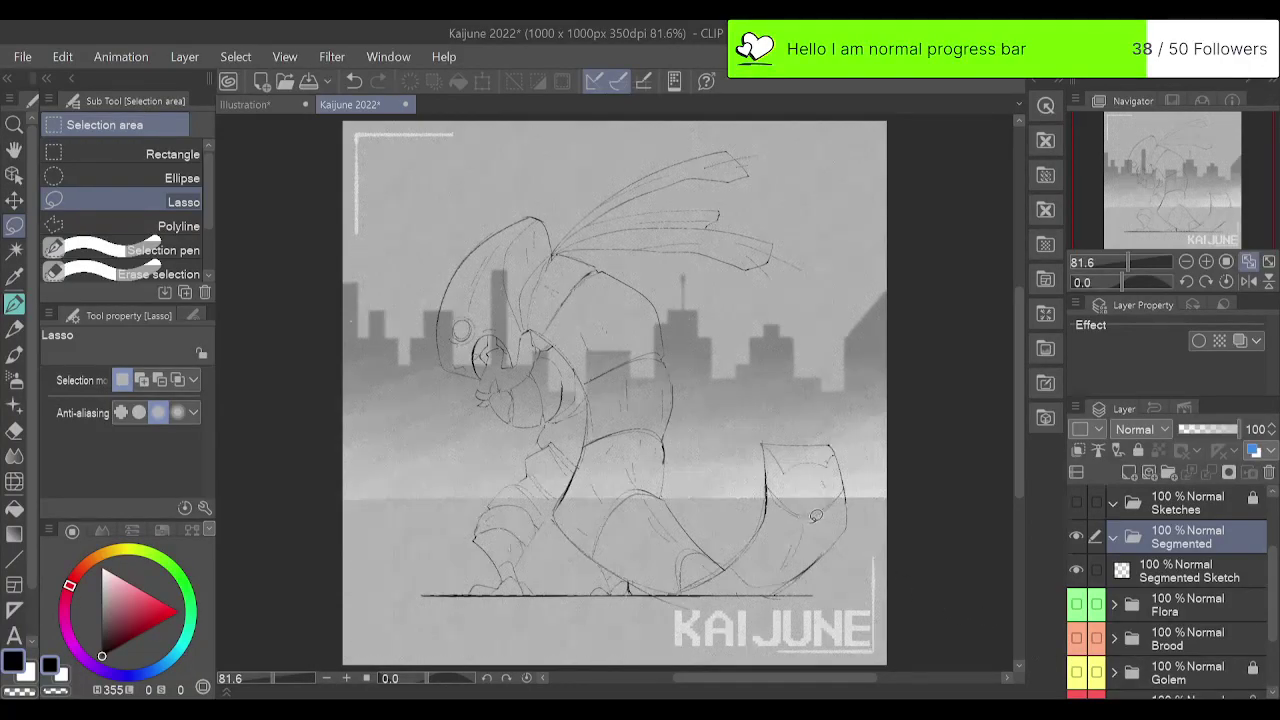
scroll(1090, 646, down, 2)
scroll(1093, 646, down, 1)
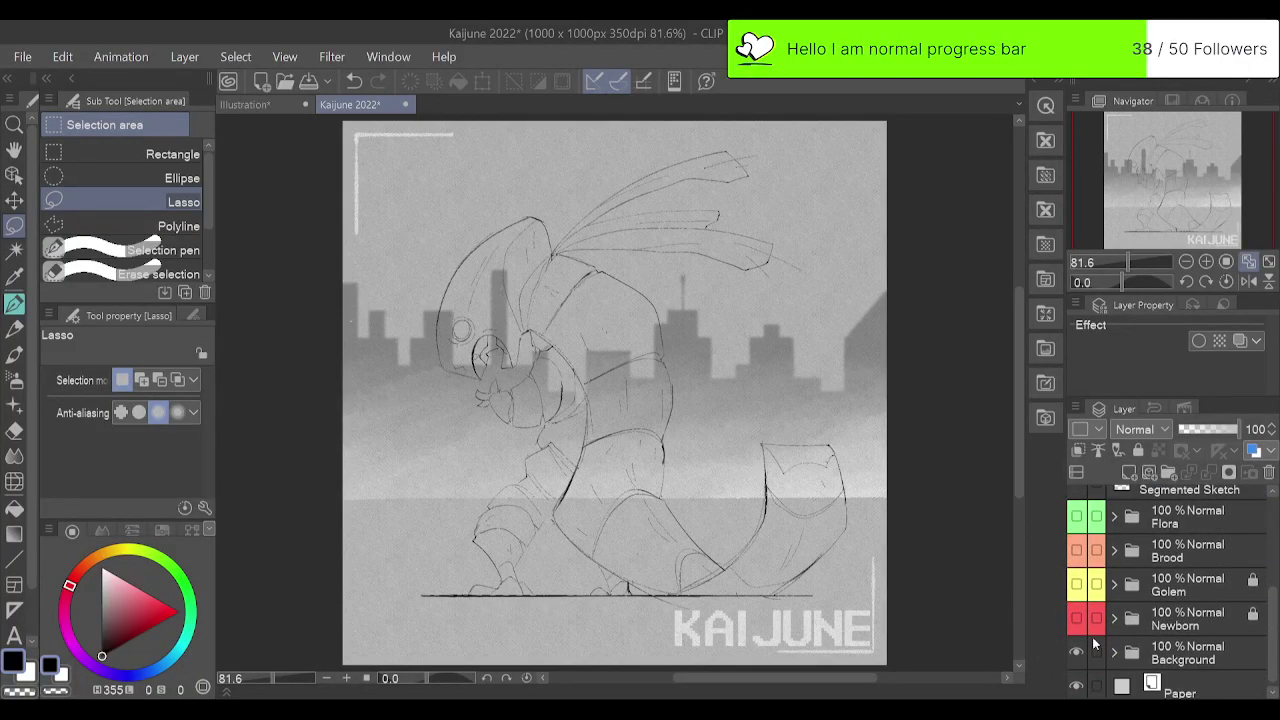
click(1076, 586)
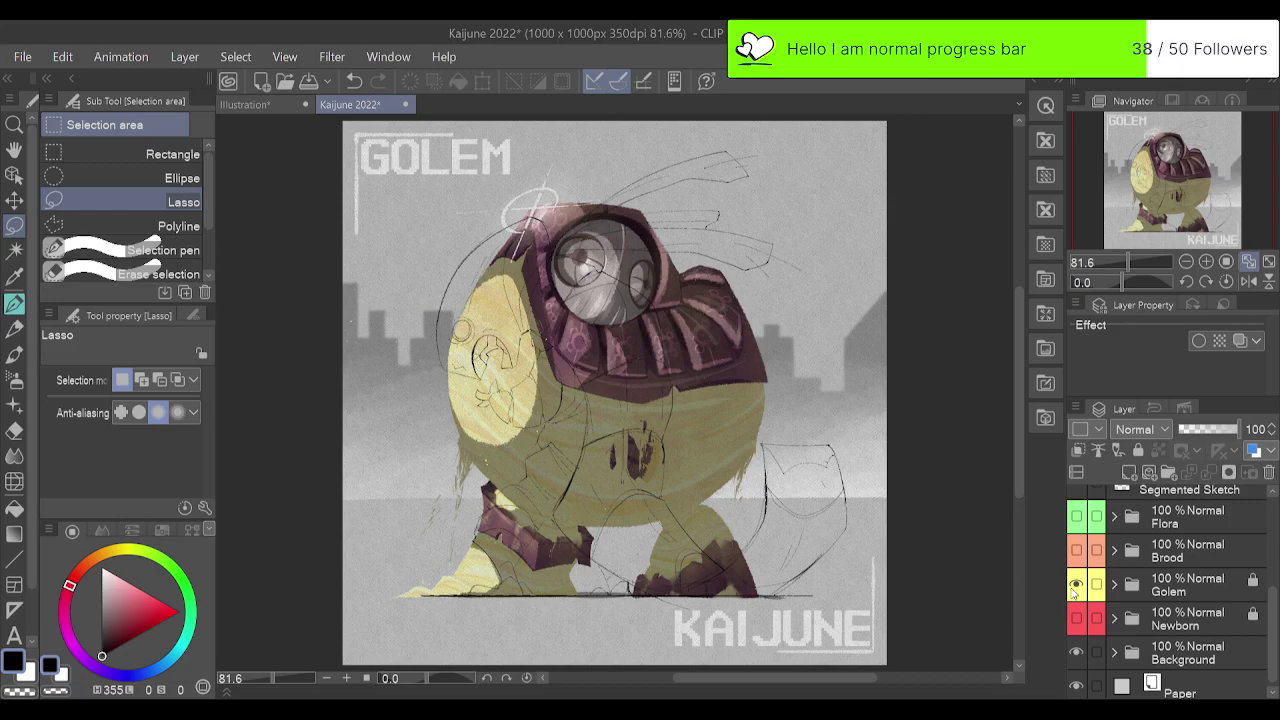
click(1076, 586)
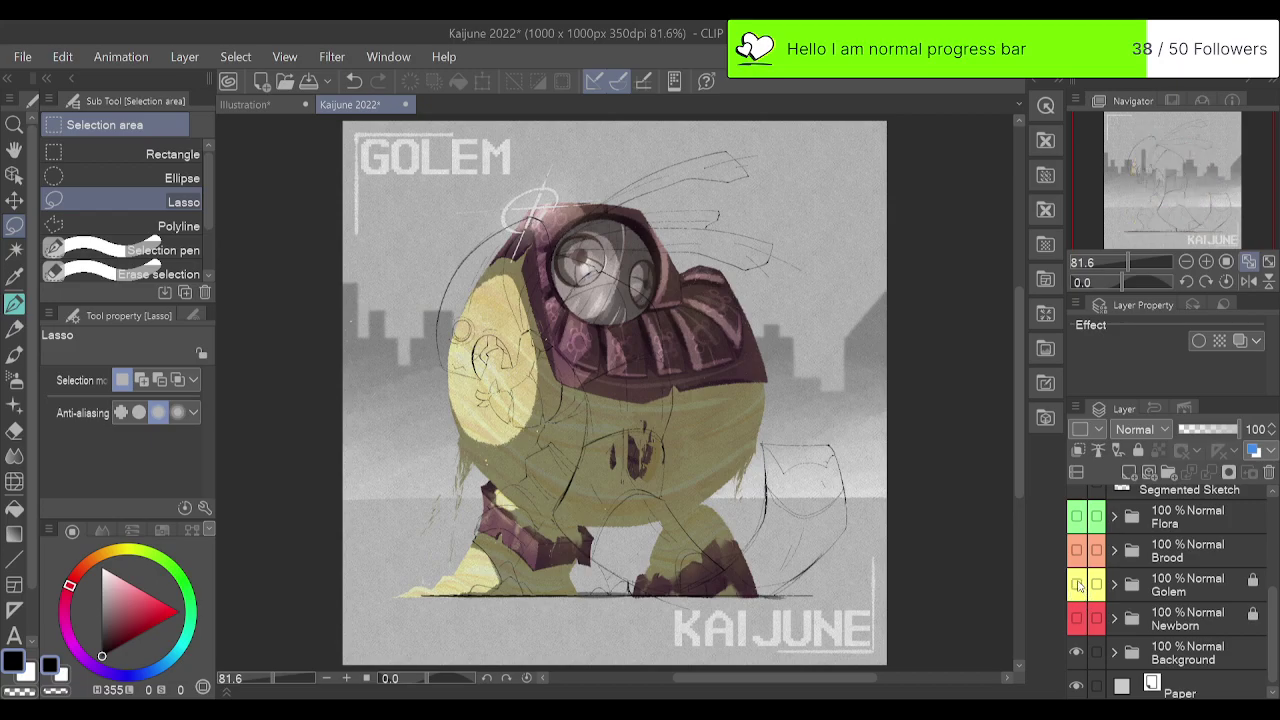
click(1076, 619)
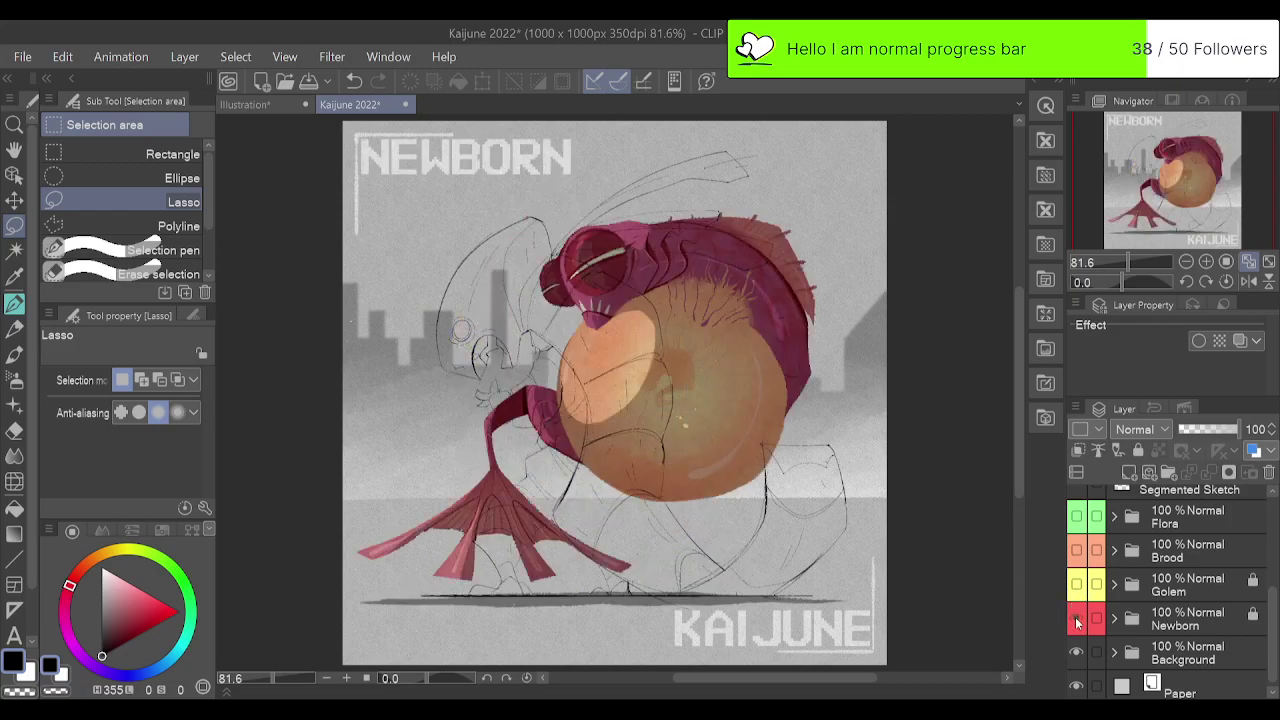
click(1076, 619)
Give the Segmented folder a purple palette colour and move the Segmented Sketch layer into it.
scroll(1080, 615, up, 2)
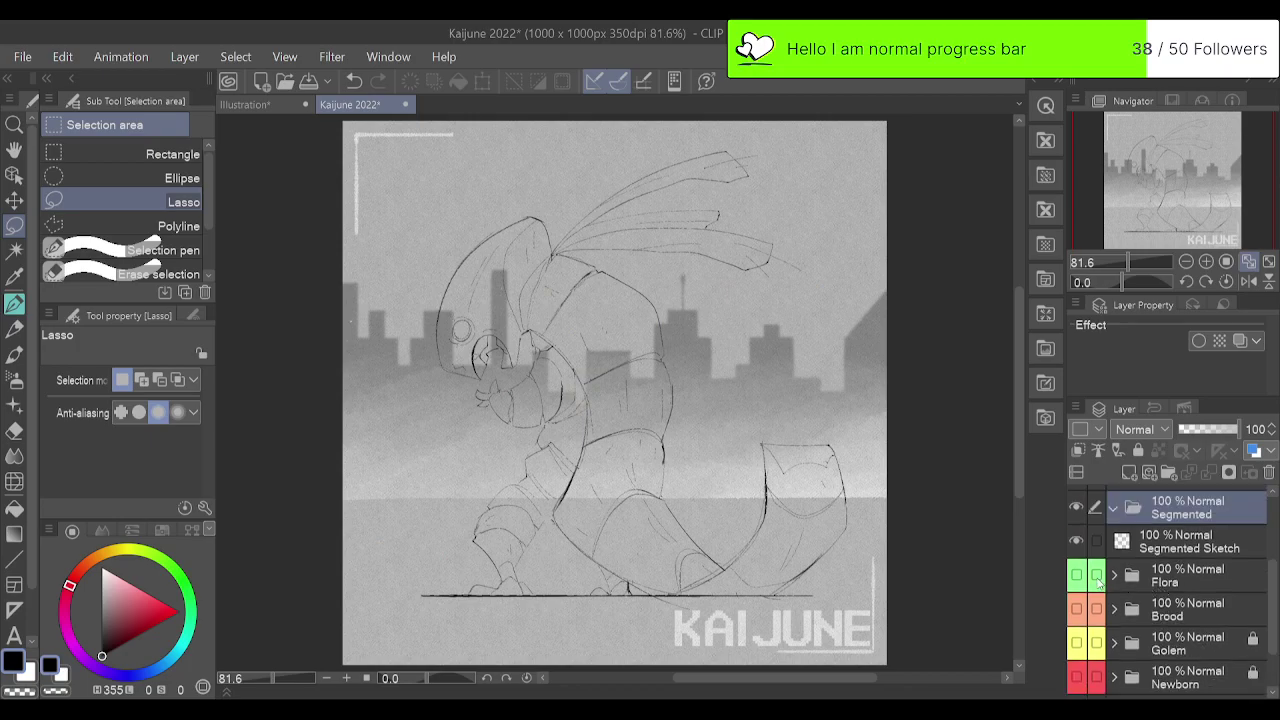
click(1086, 428)
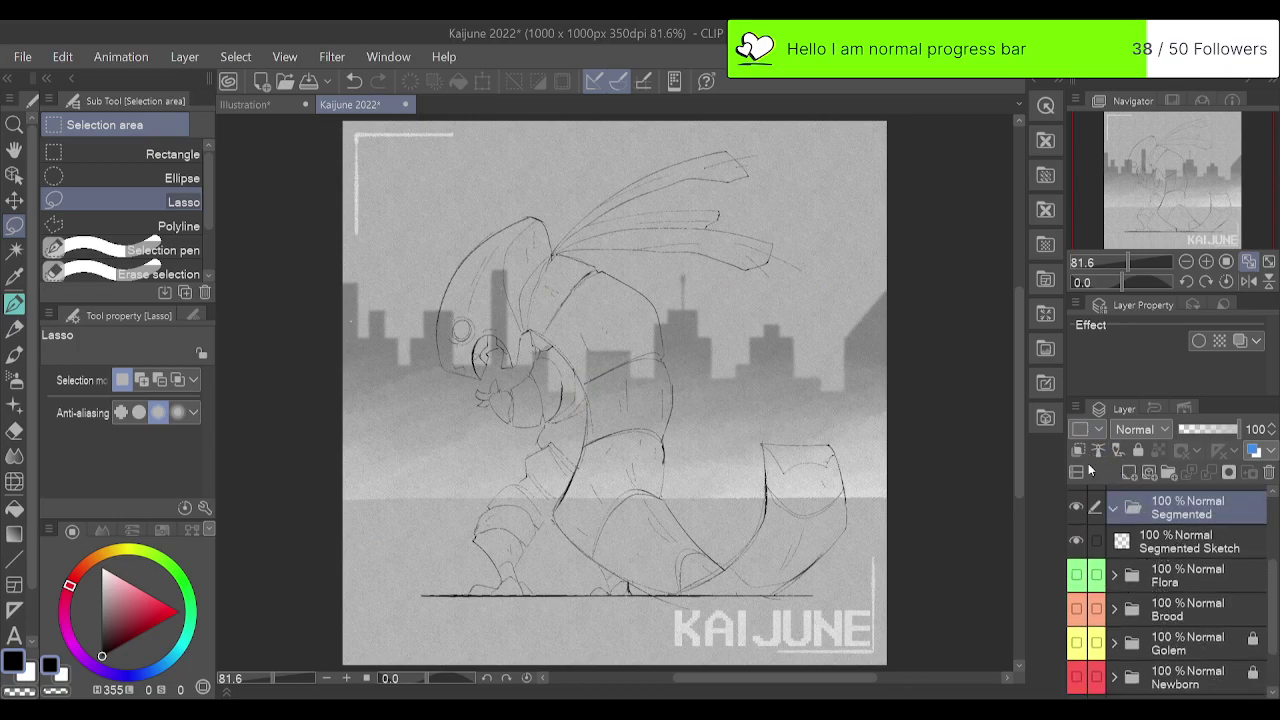
click(1150, 545)
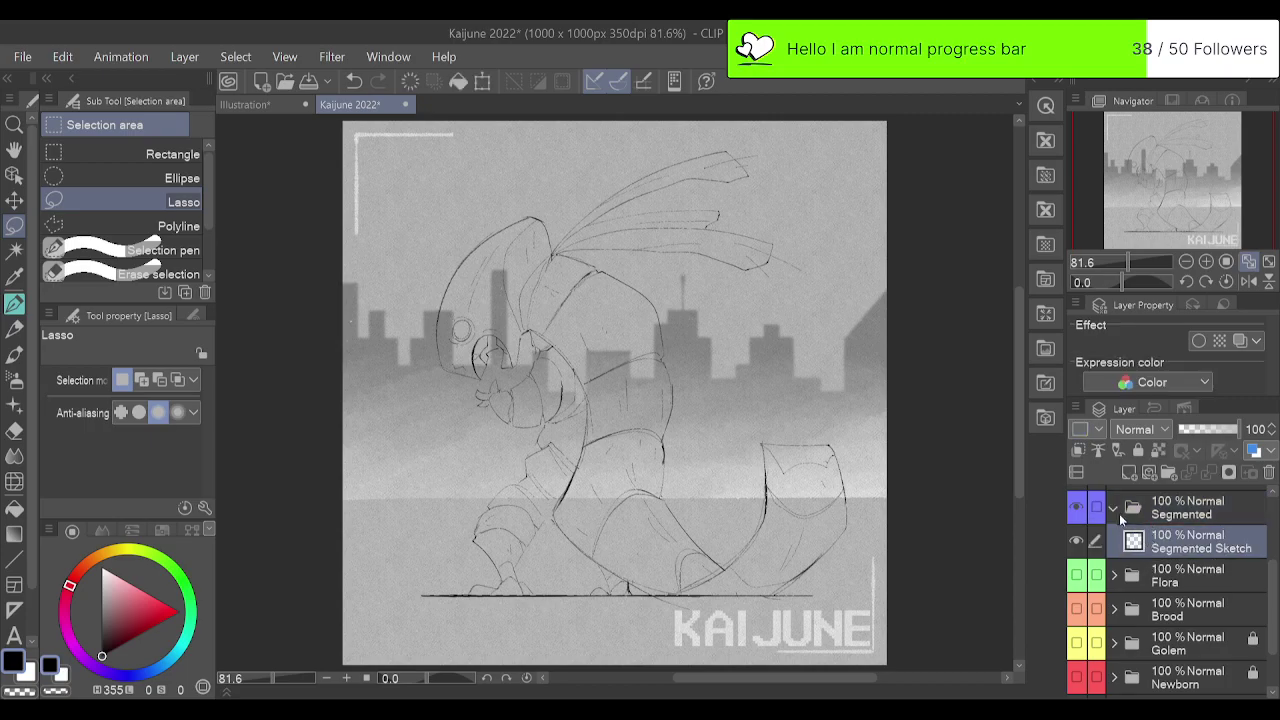
click(1113, 508)
click(1113, 508)
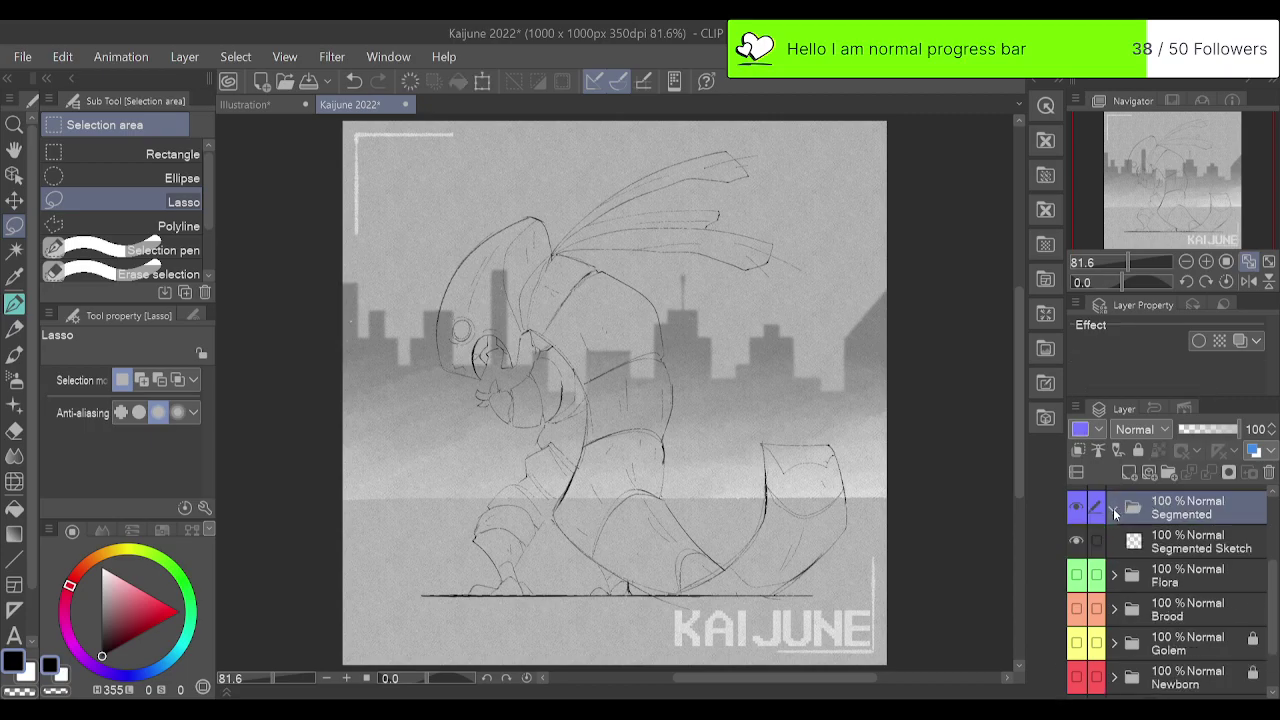
Duplicate the Flora title text layer and place the copy in the Segmented folder, directly above the Segmented Sketch layer.
click(1119, 577)
click(1112, 574)
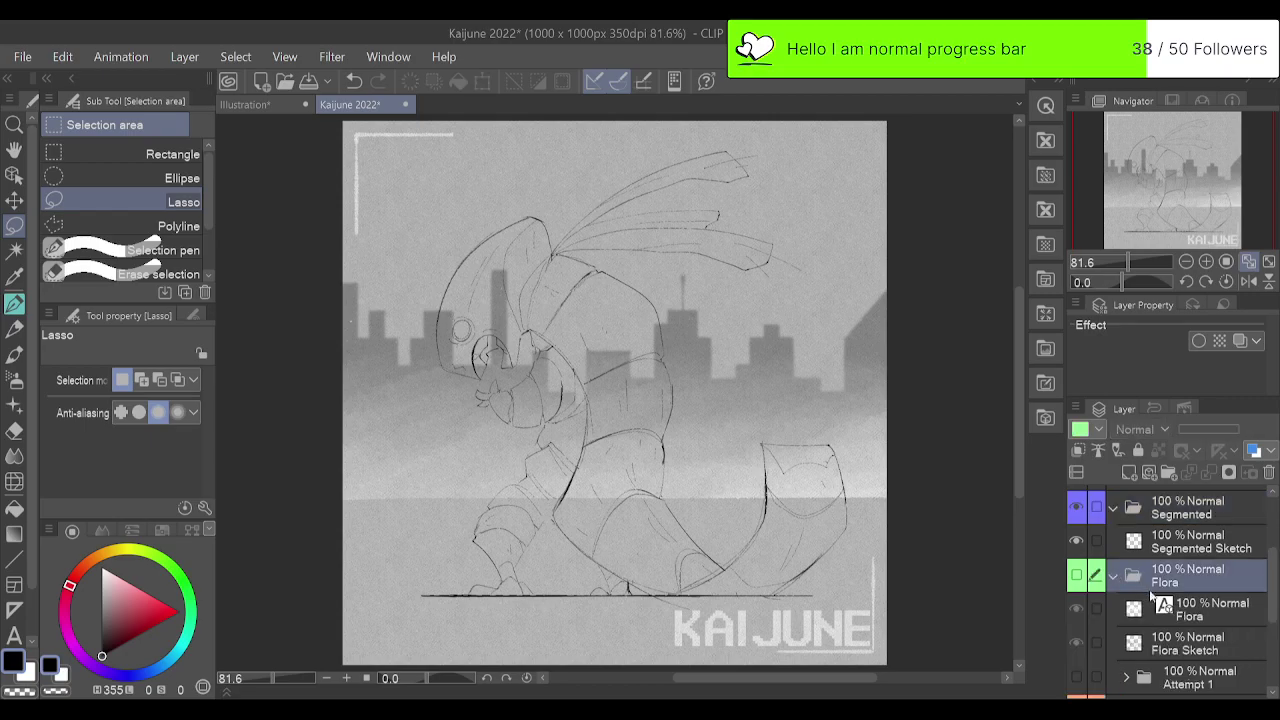
click(1160, 605)
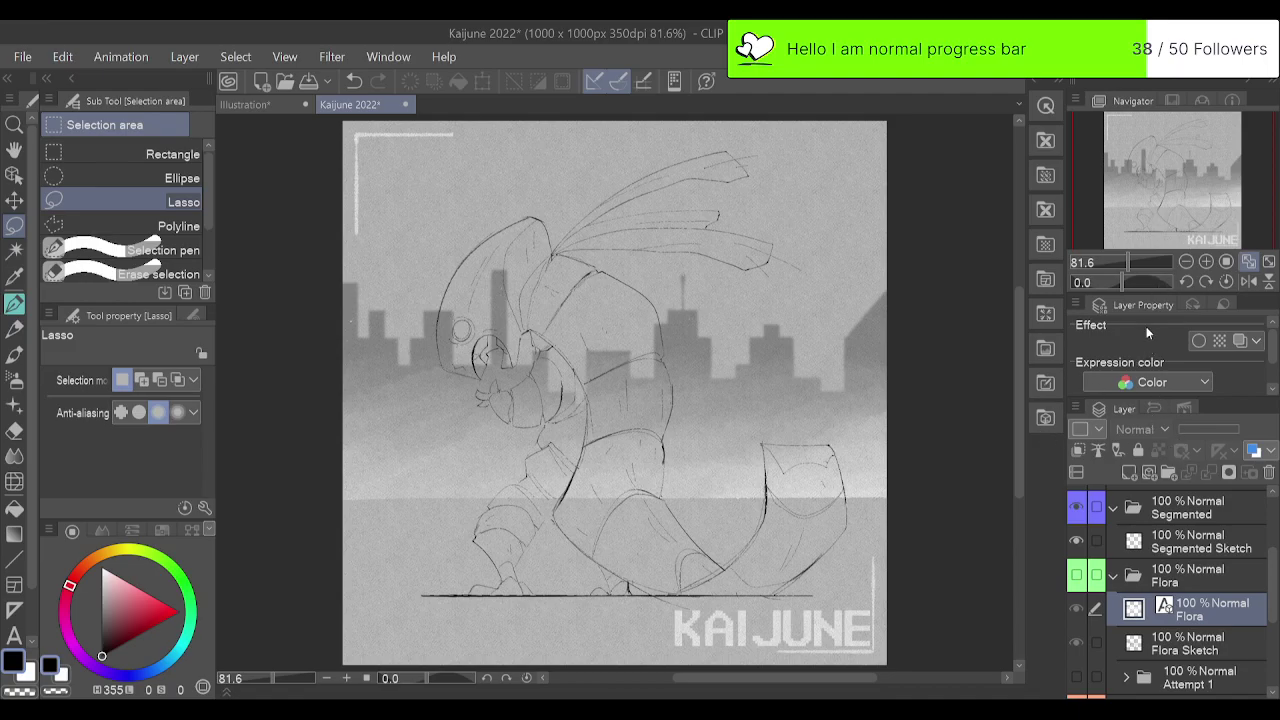
key(ctrl+v)
drag(1207, 611, 1200, 544)
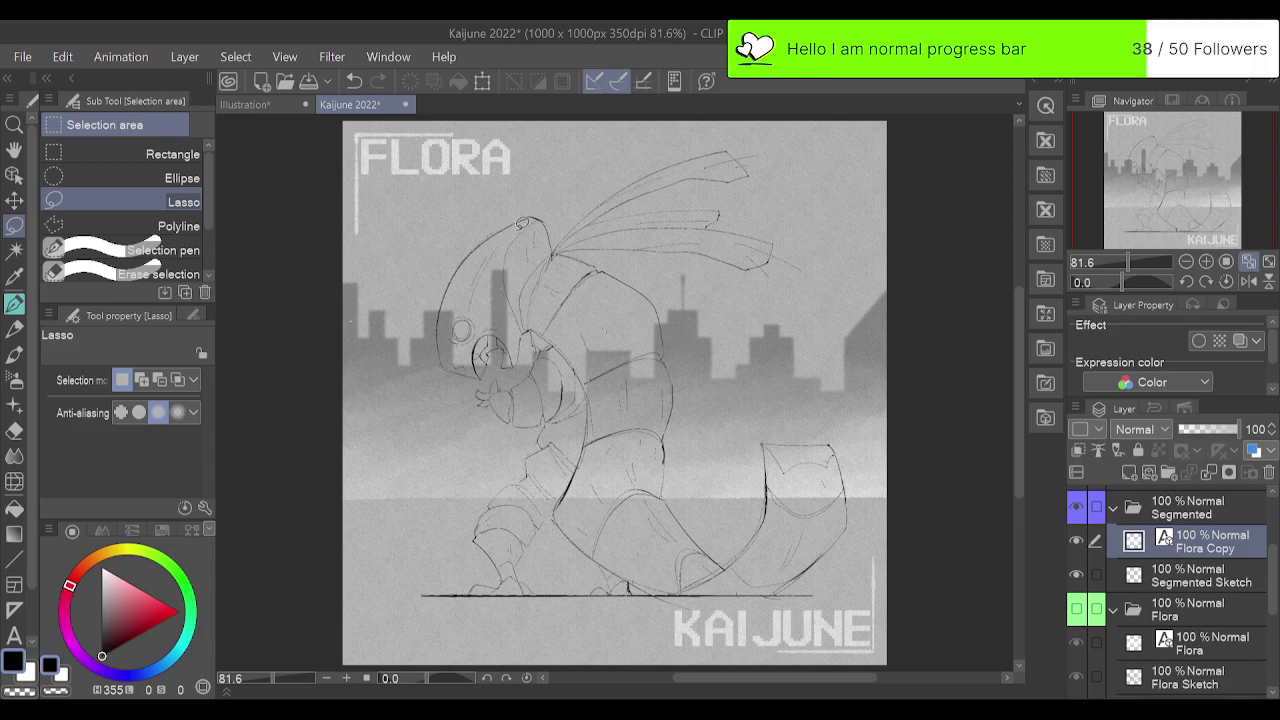
Replace the copied title's text with SEGMENTED, fixing any misspelling, and commit the text edit.
key(t)
click(494, 172)
key(ctrl+a)
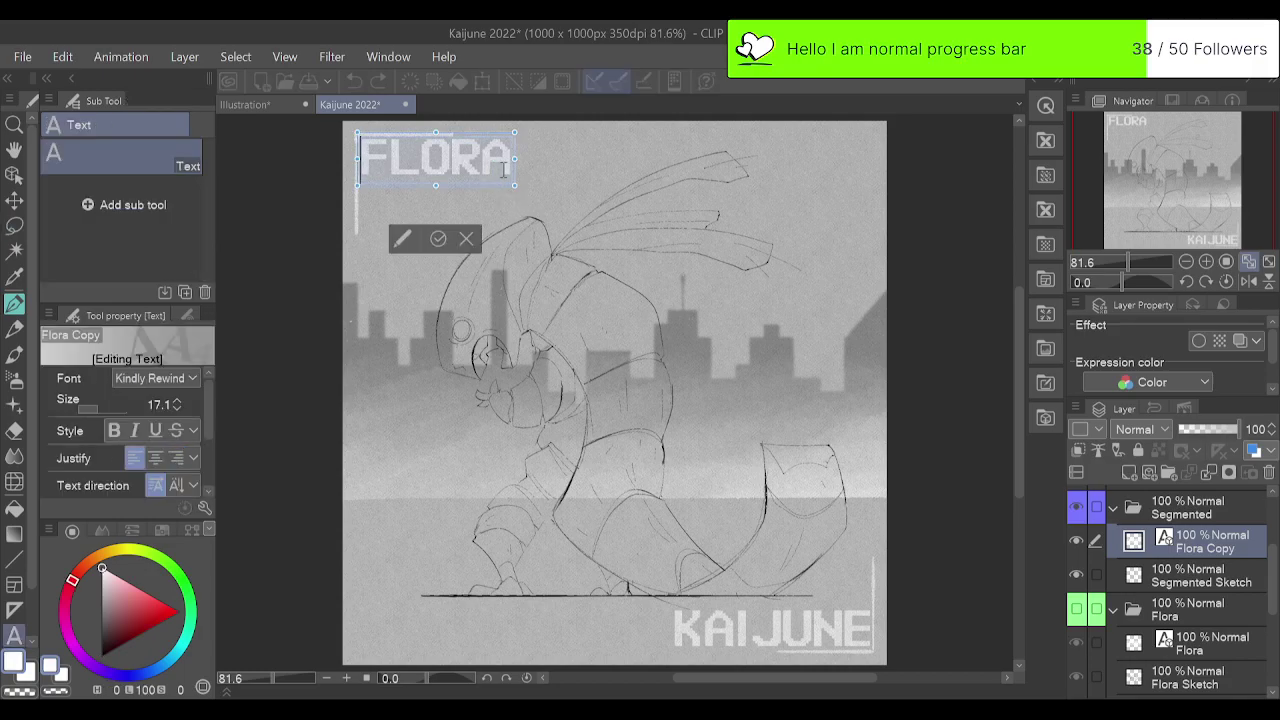
text(SE)
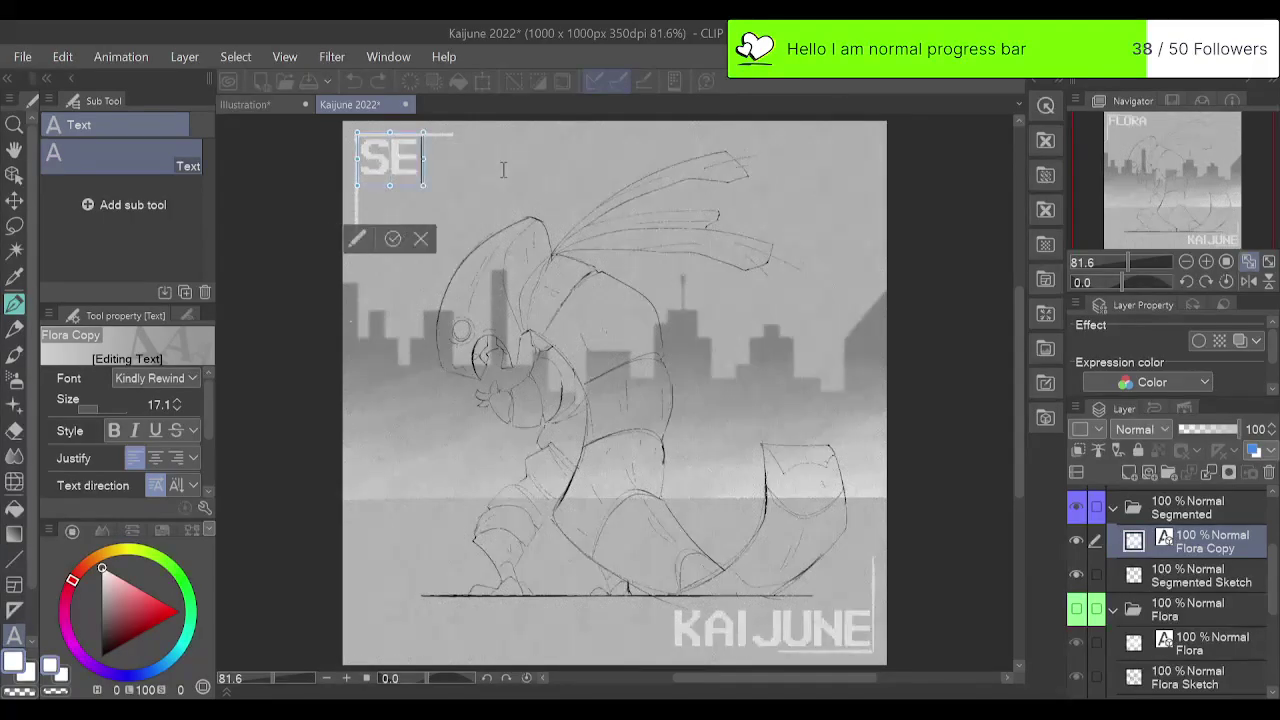
text(GE)
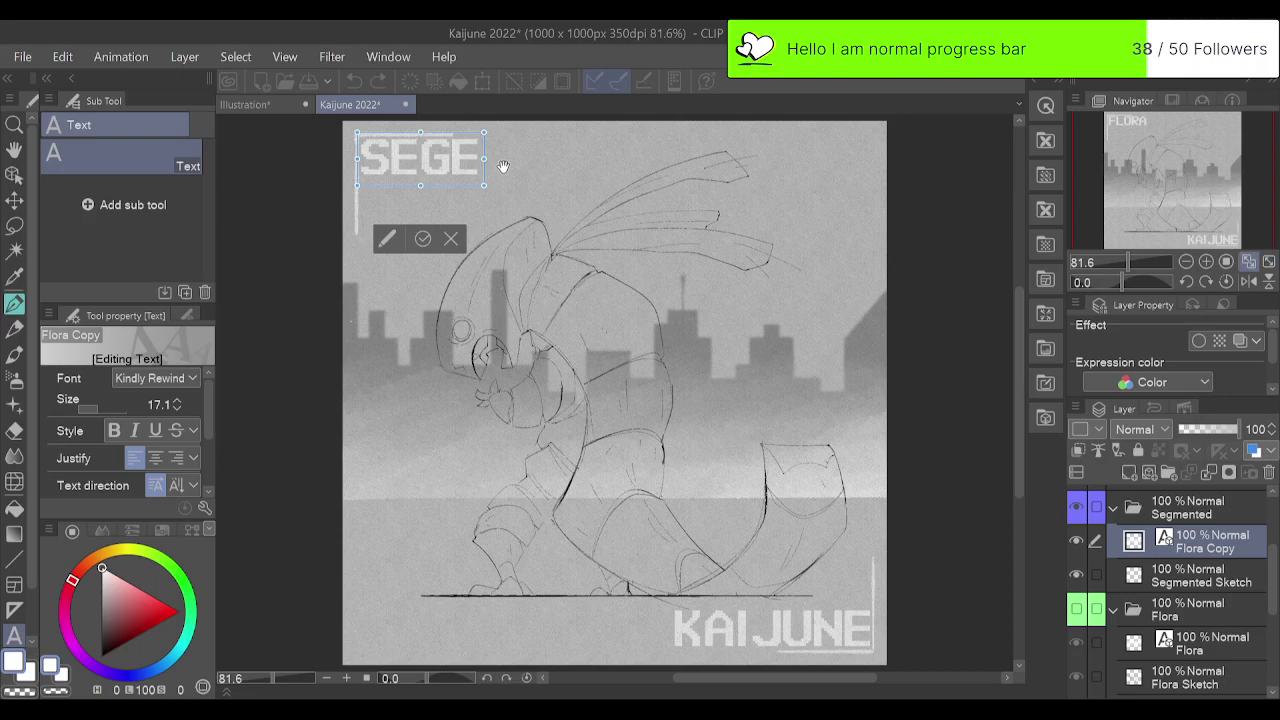
text(M)
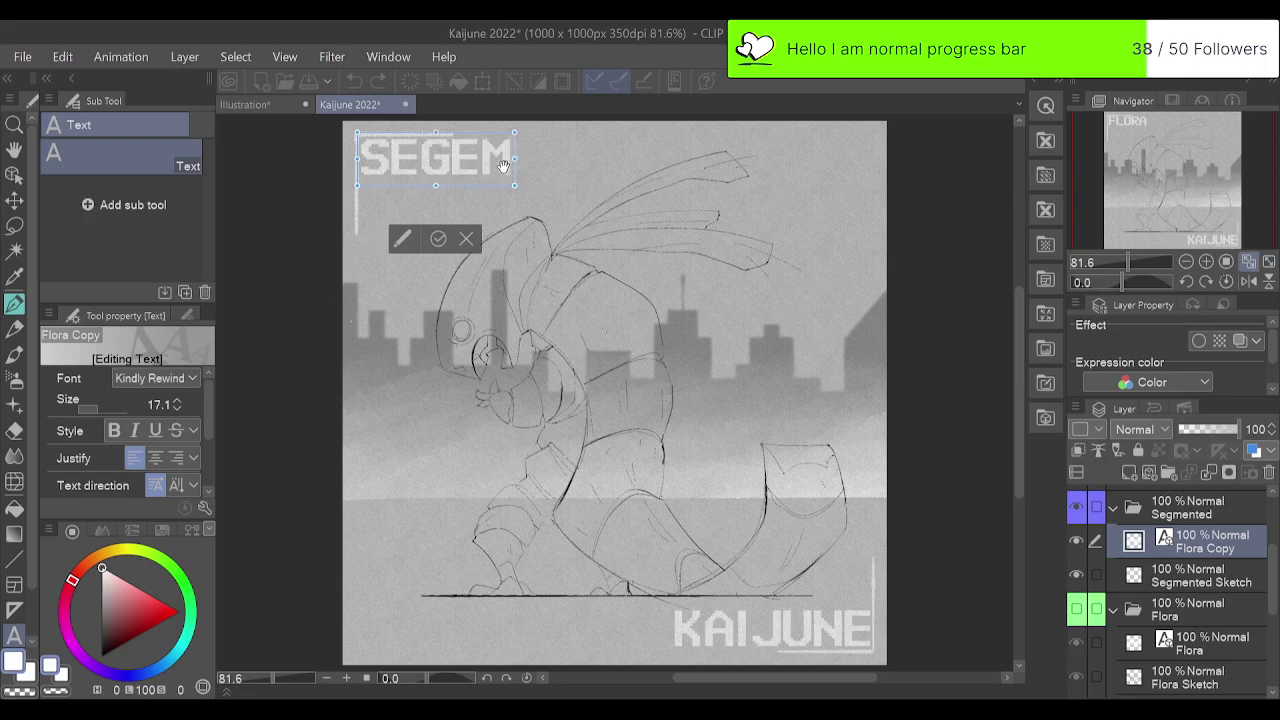
text(ENTED)
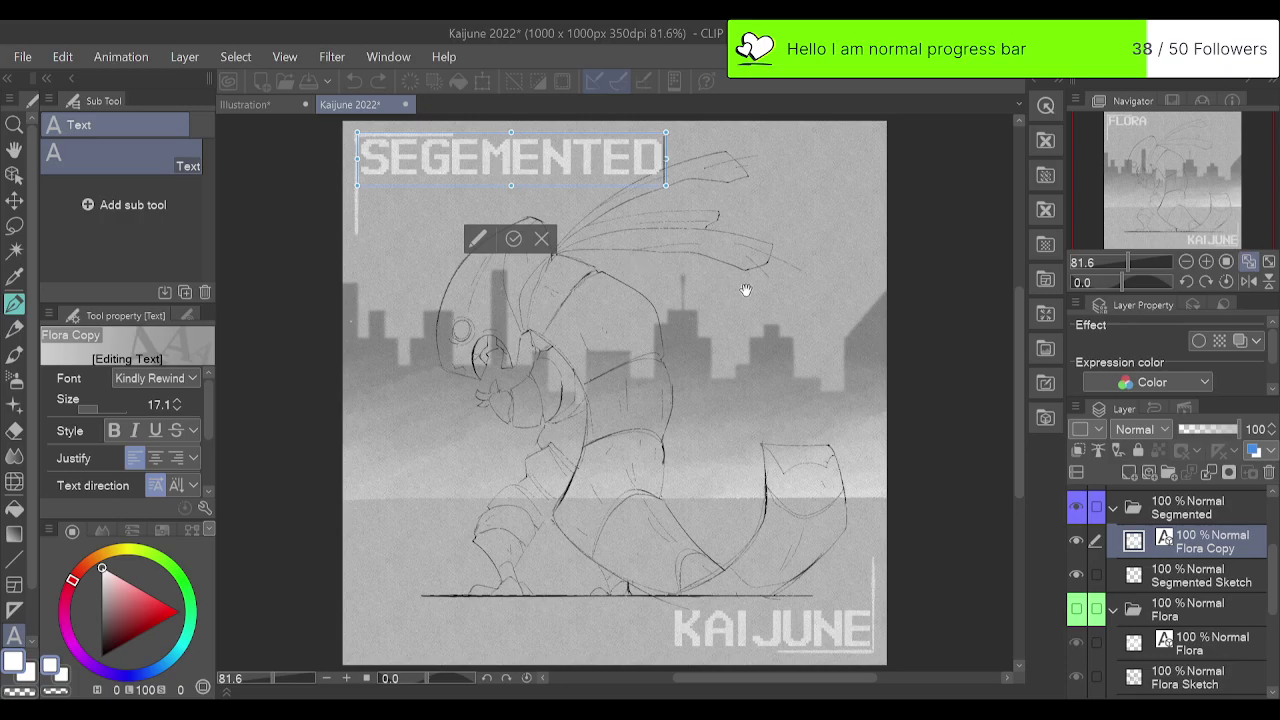
click(515, 238)
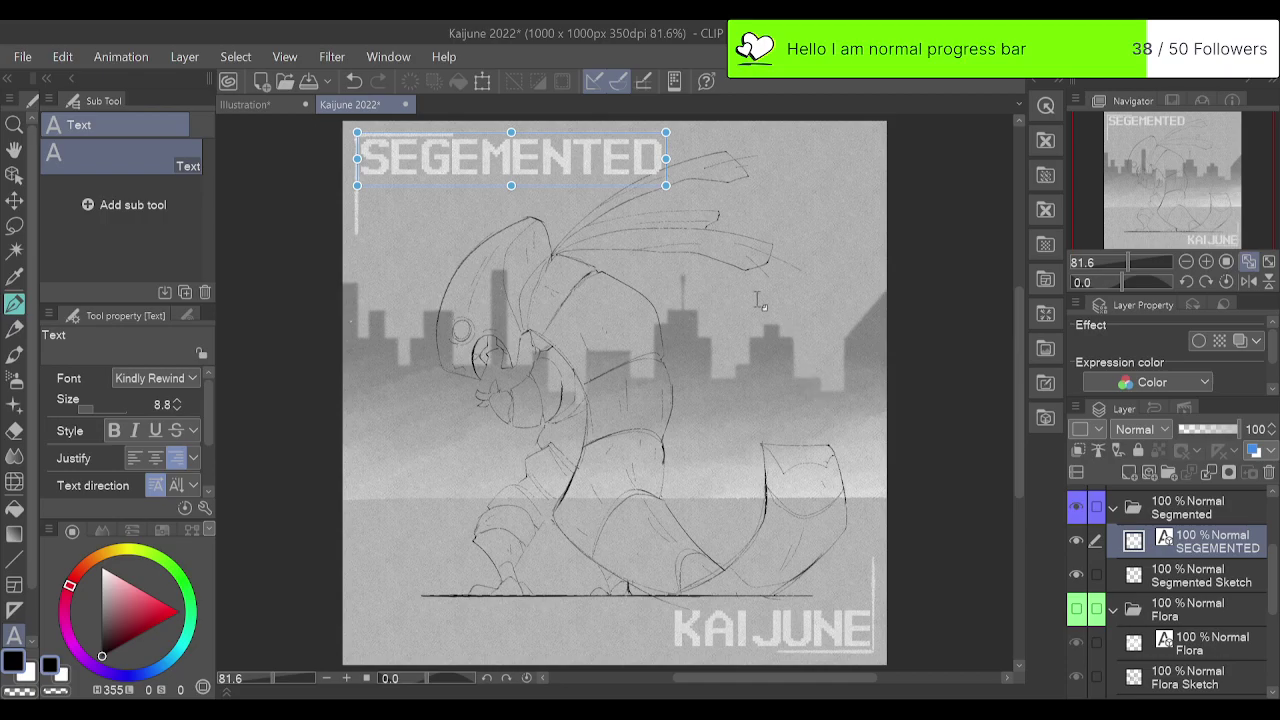
click(482, 162)
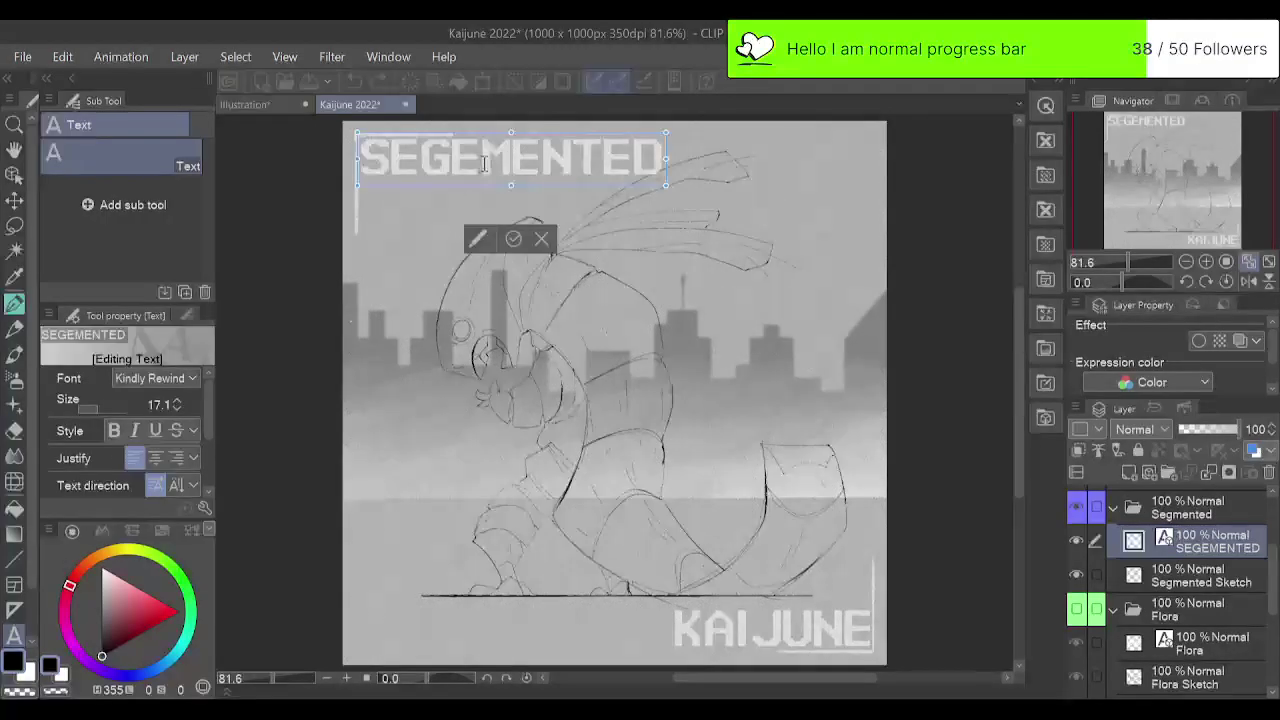
key(BackSpace)
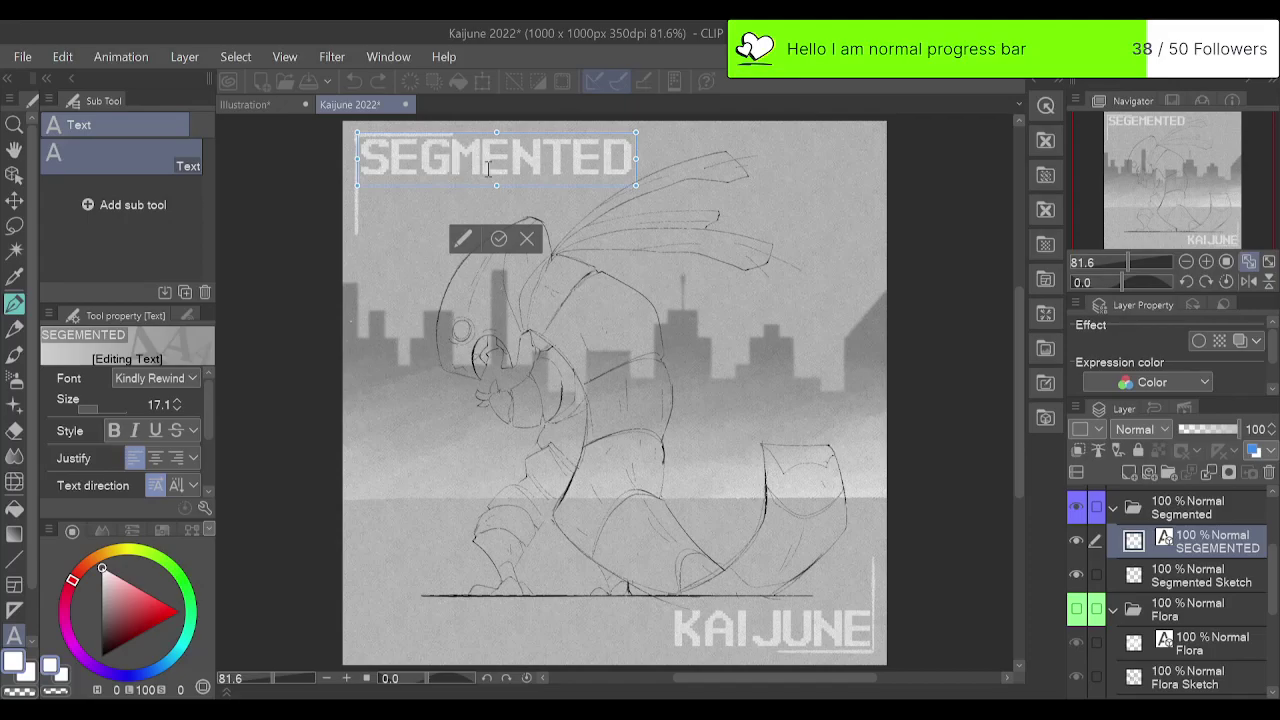
click(498, 238)
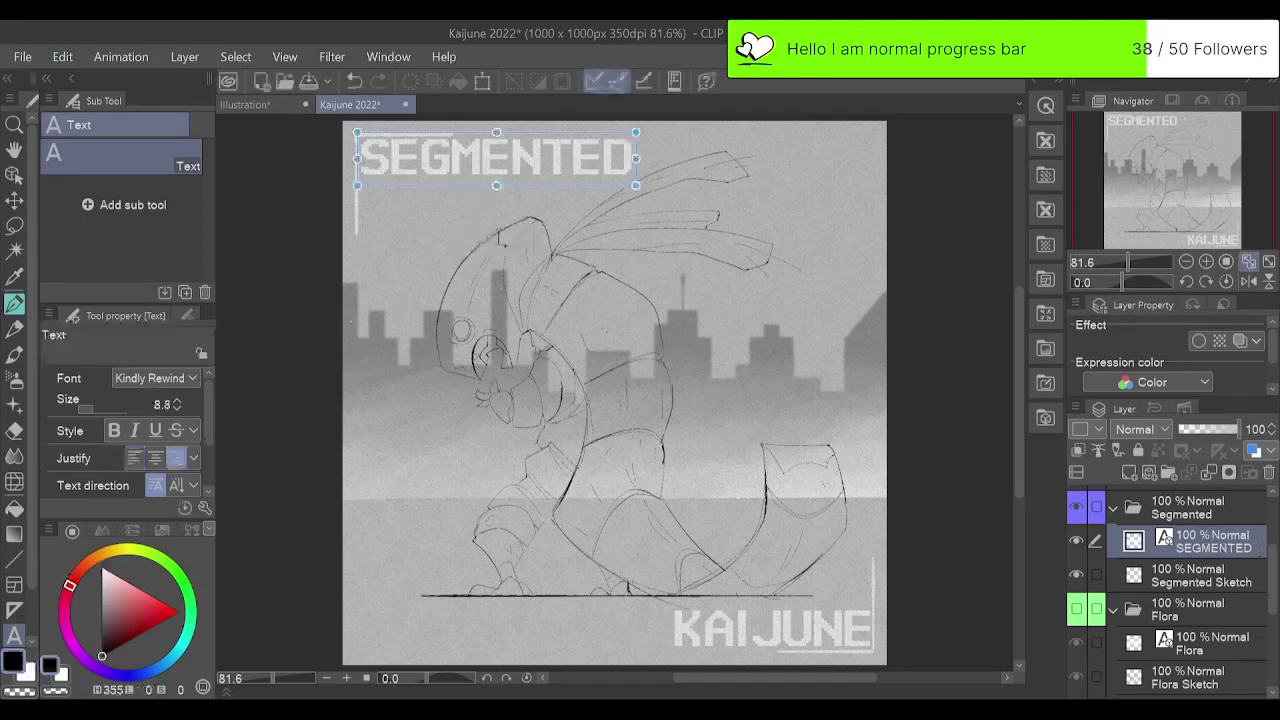
Collapse the Segmented and Flora folders in the layer list and lock the Brood folder.
click(1188, 582)
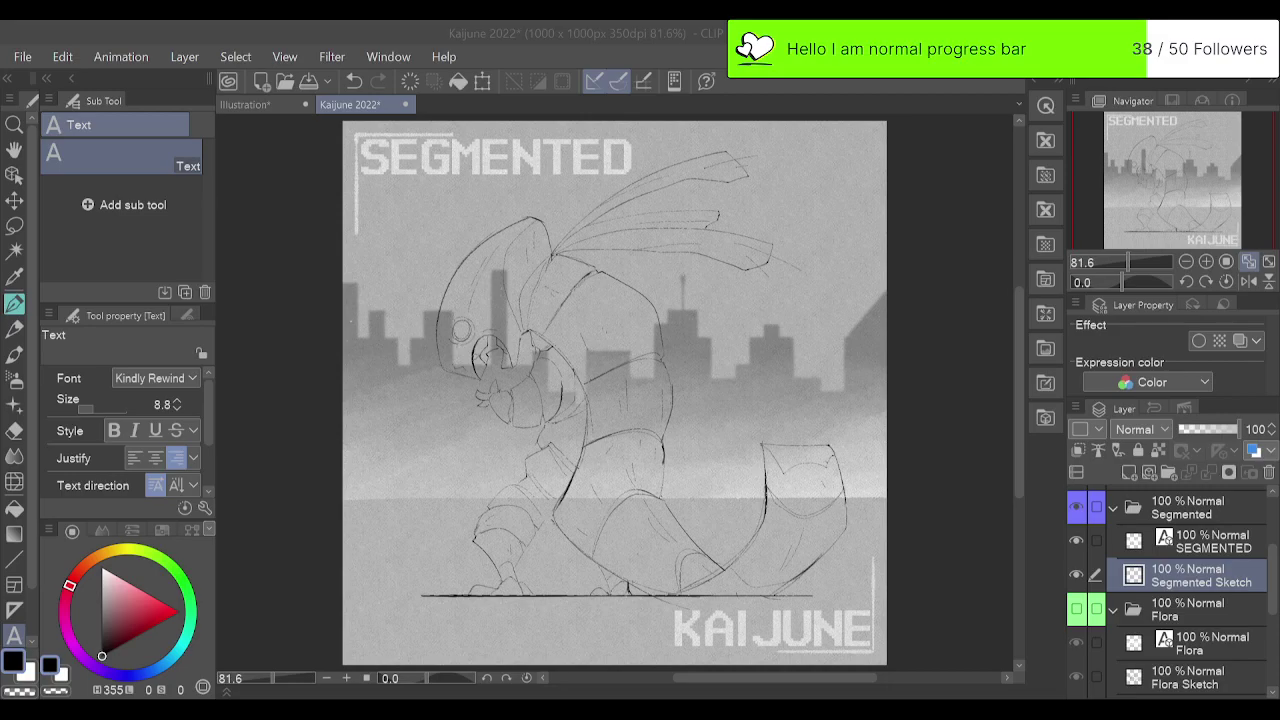
click(1113, 507)
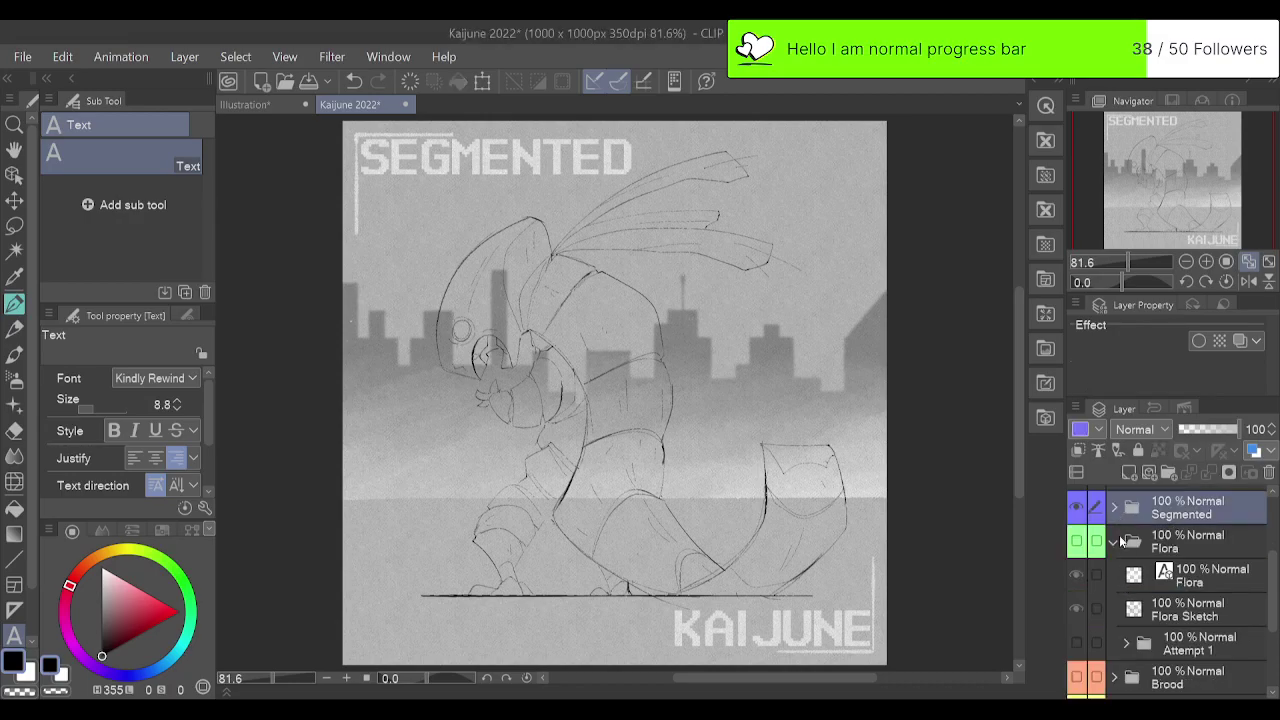
click(1125, 546)
click(1116, 543)
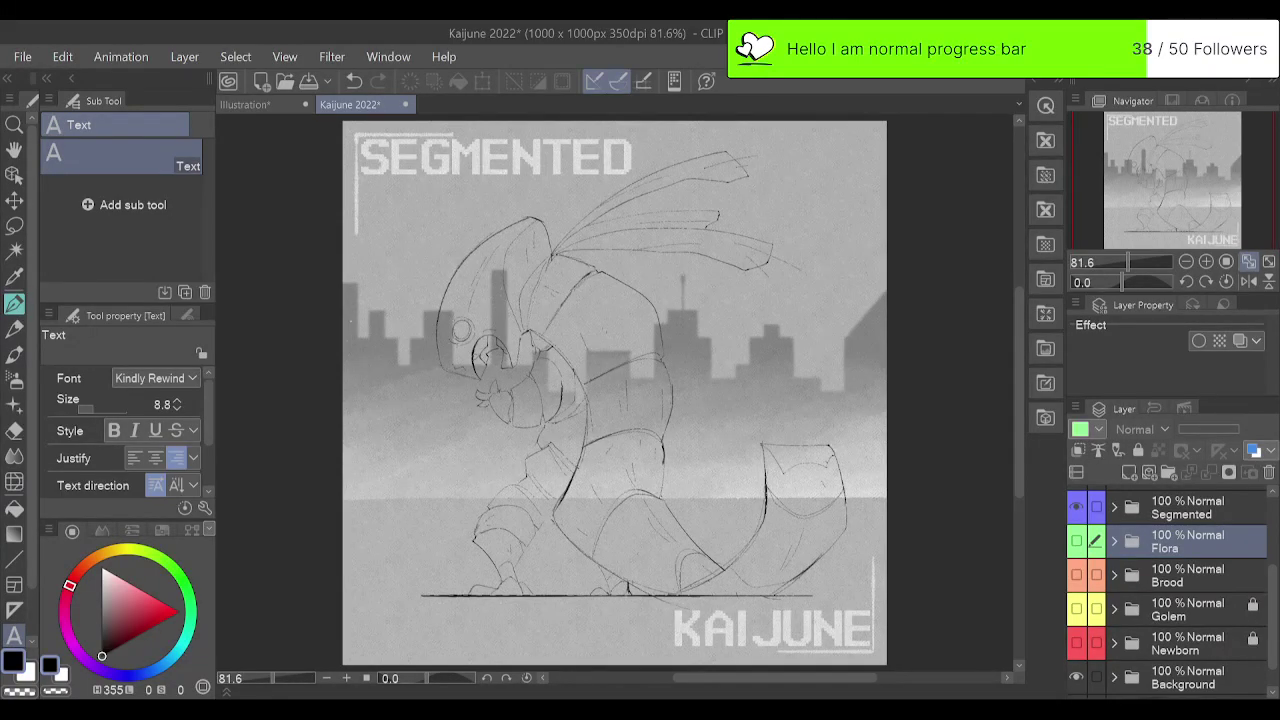
click(1192, 580)
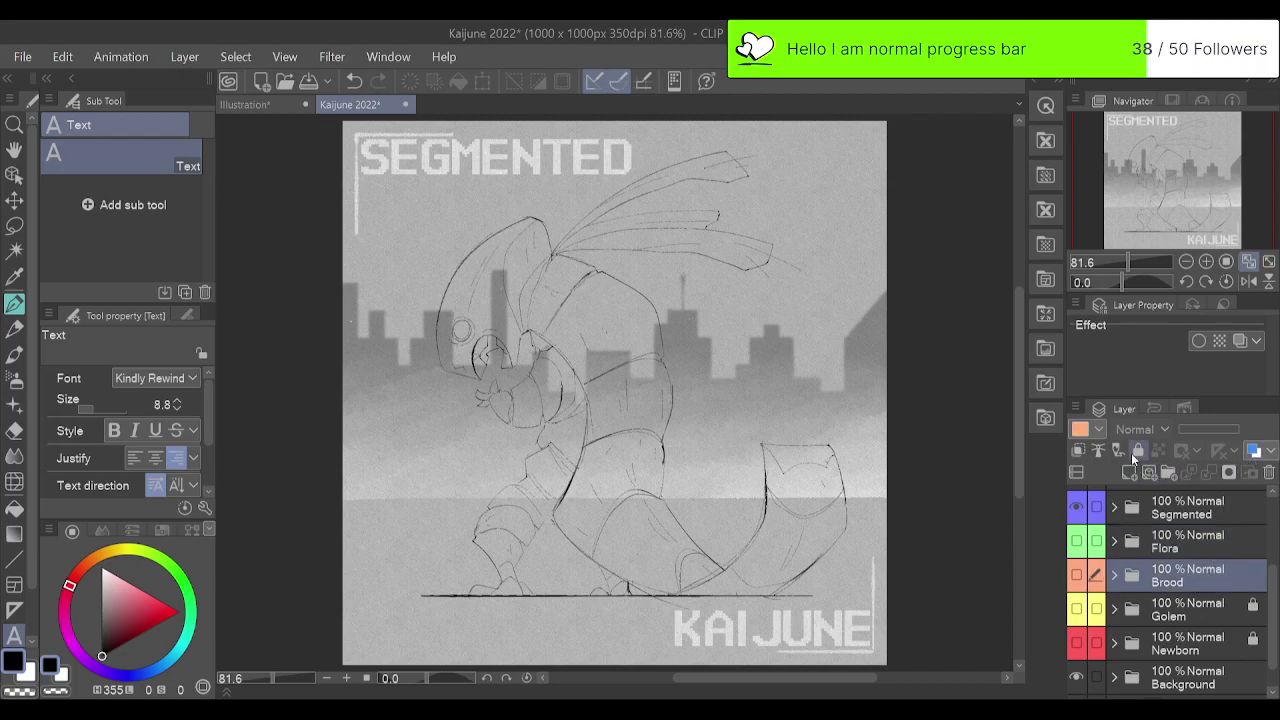
click(1138, 452)
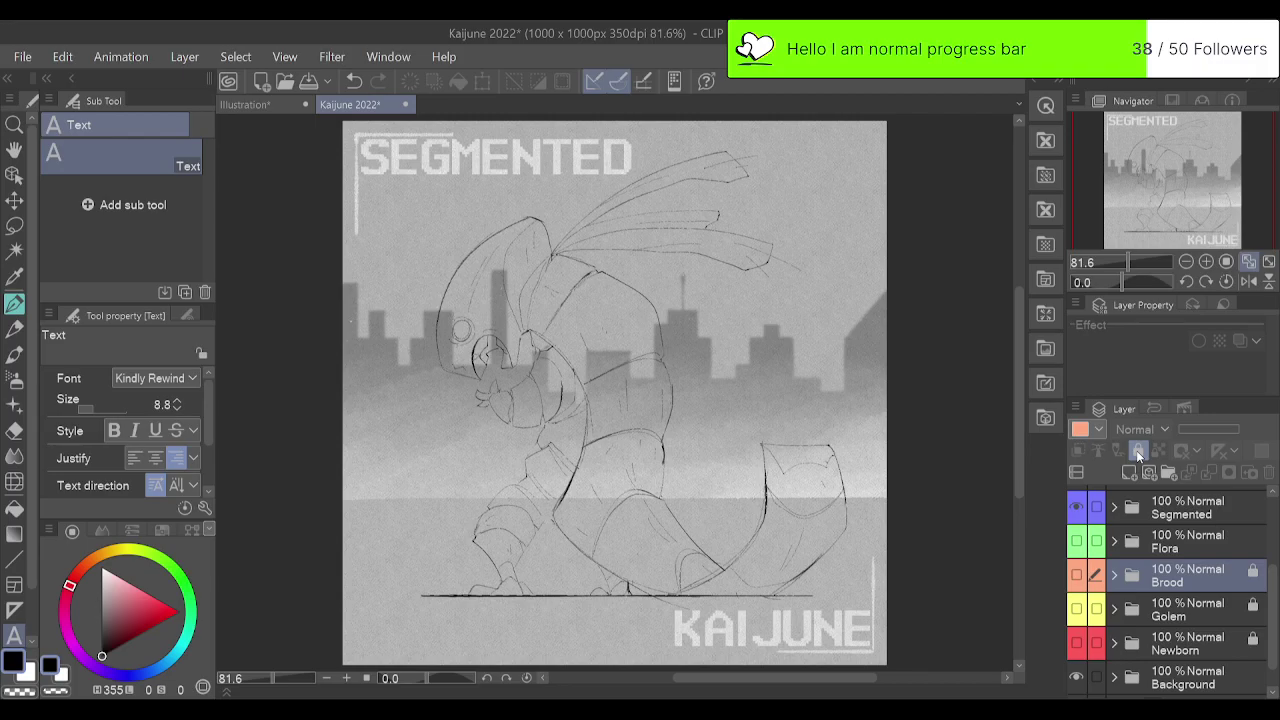